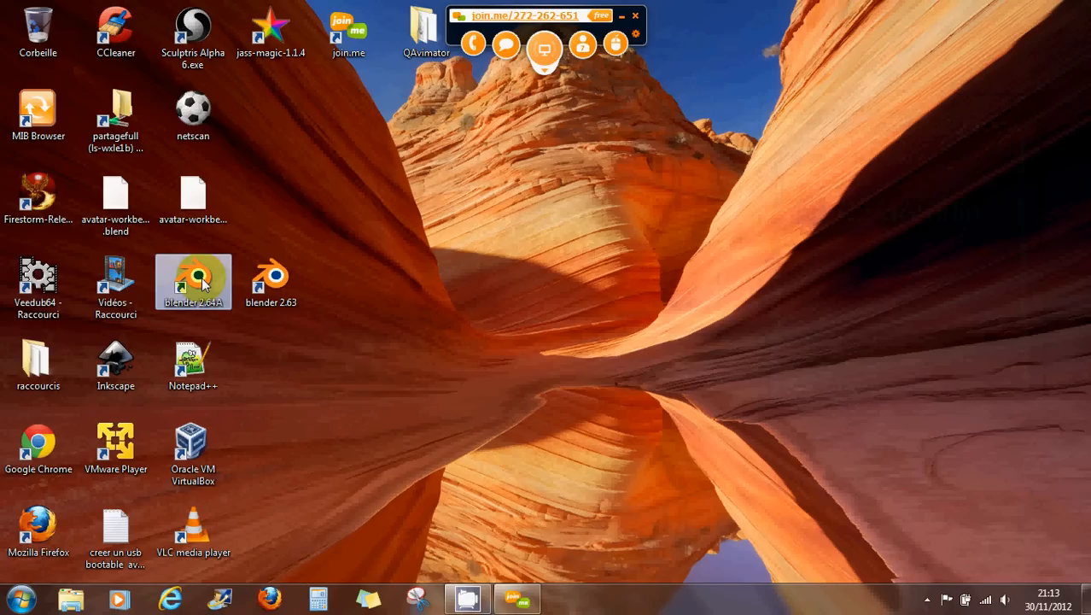
Launch Blender 2.64A with the high-performance NVIDIA graphics processor and dismiss the splash screen.
right_click(202, 281)
mouse_move(431, 250)
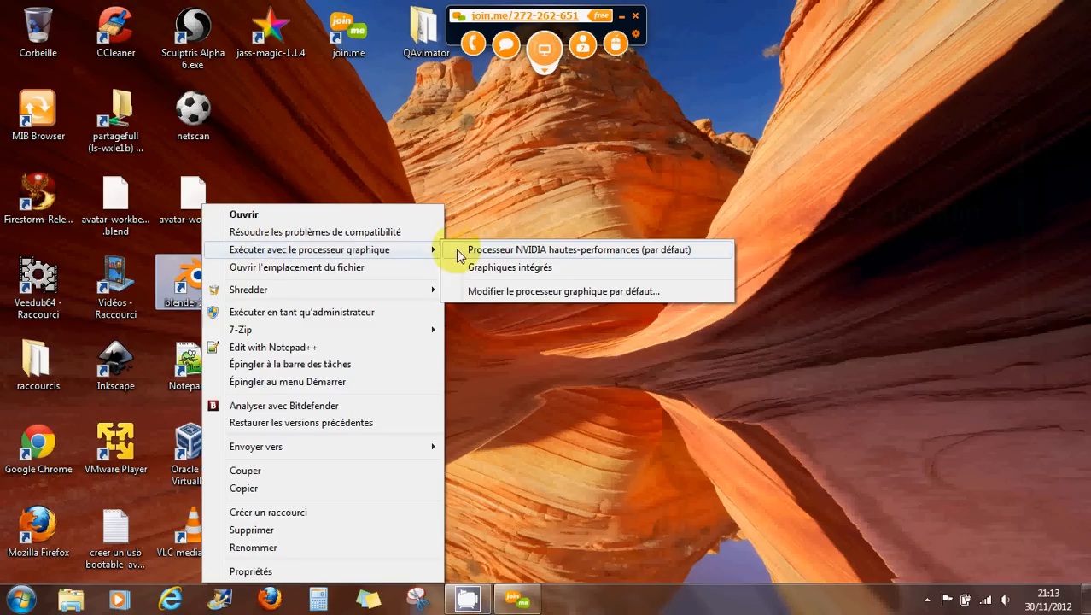
left_click(487, 251)
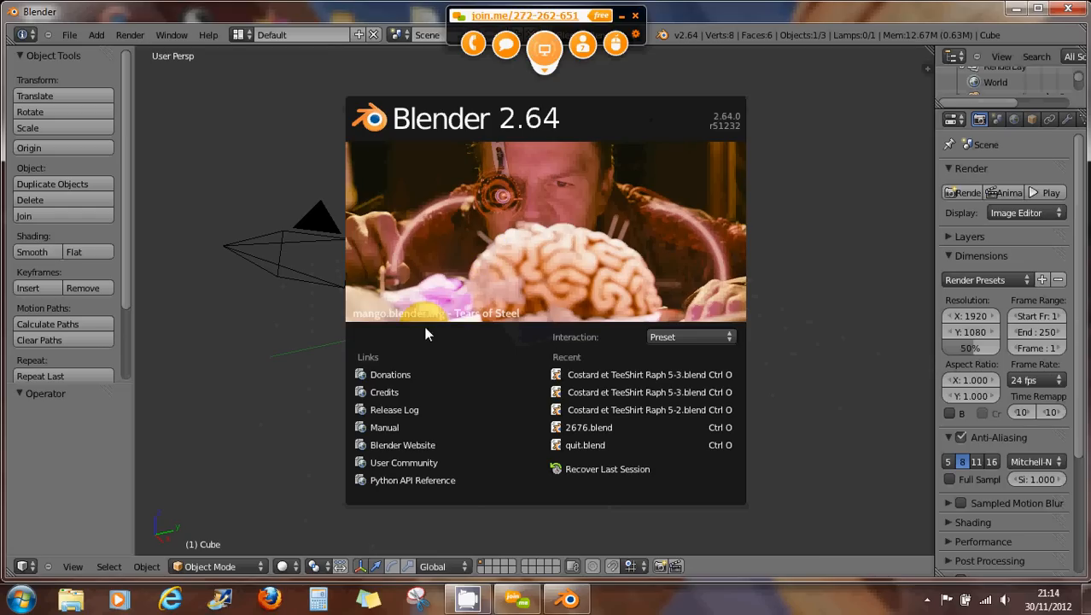
left_click(256, 327)
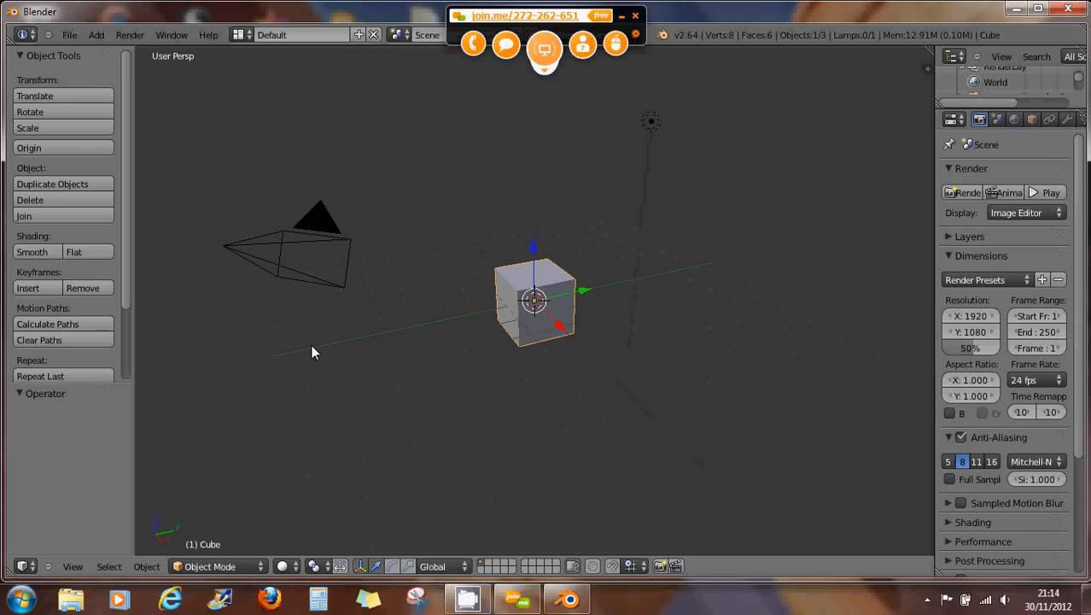
Examine the default cube from several angles and distances.
scroll(597, 314, "up", 4)
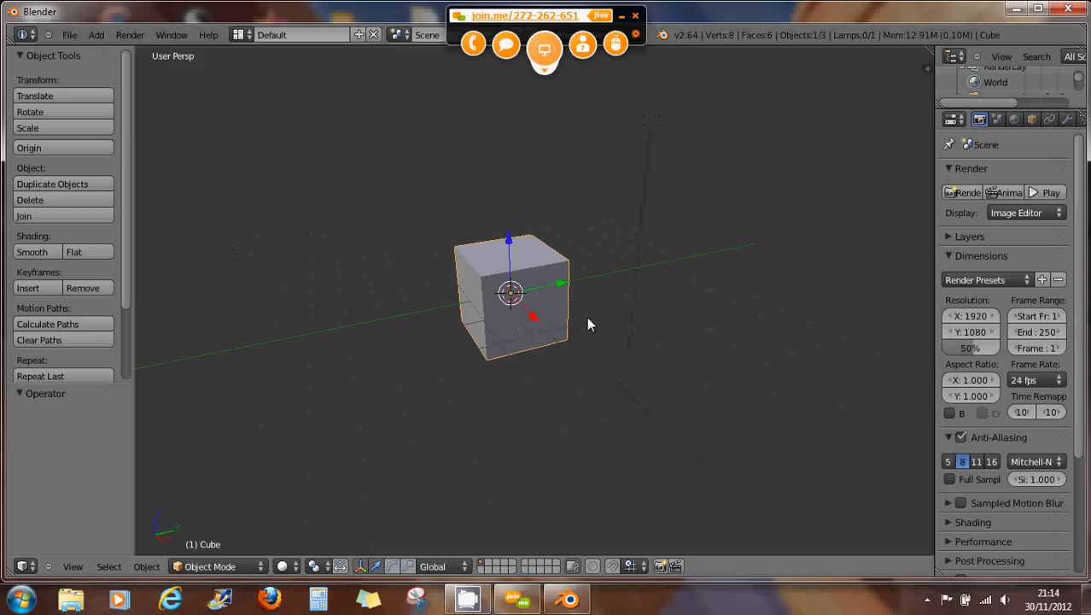
scroll(577, 323, "down", 2)
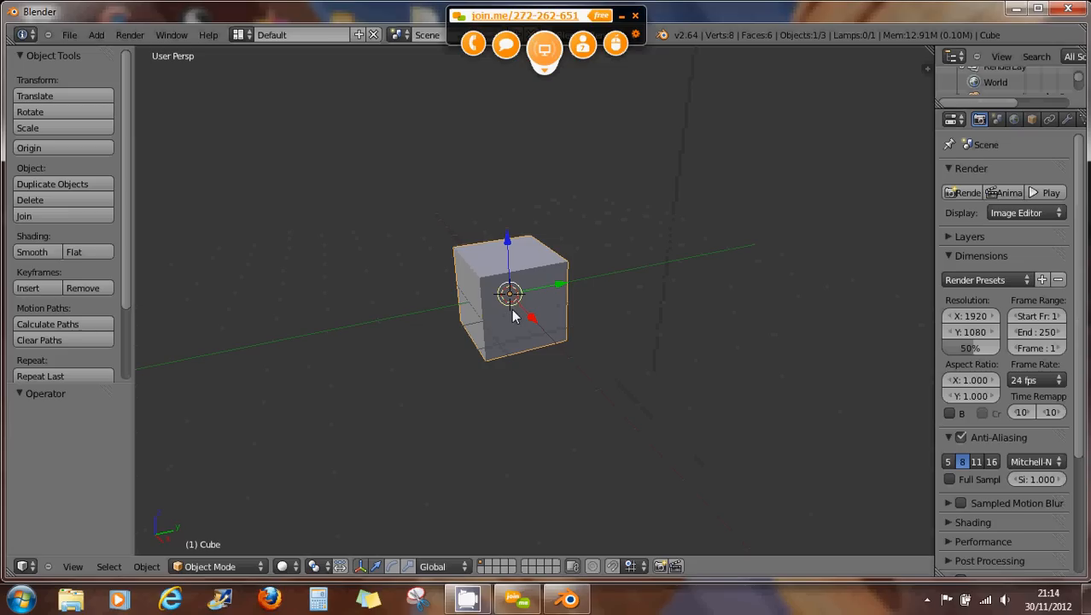
middle_click_drag(561, 314, 590, 342)
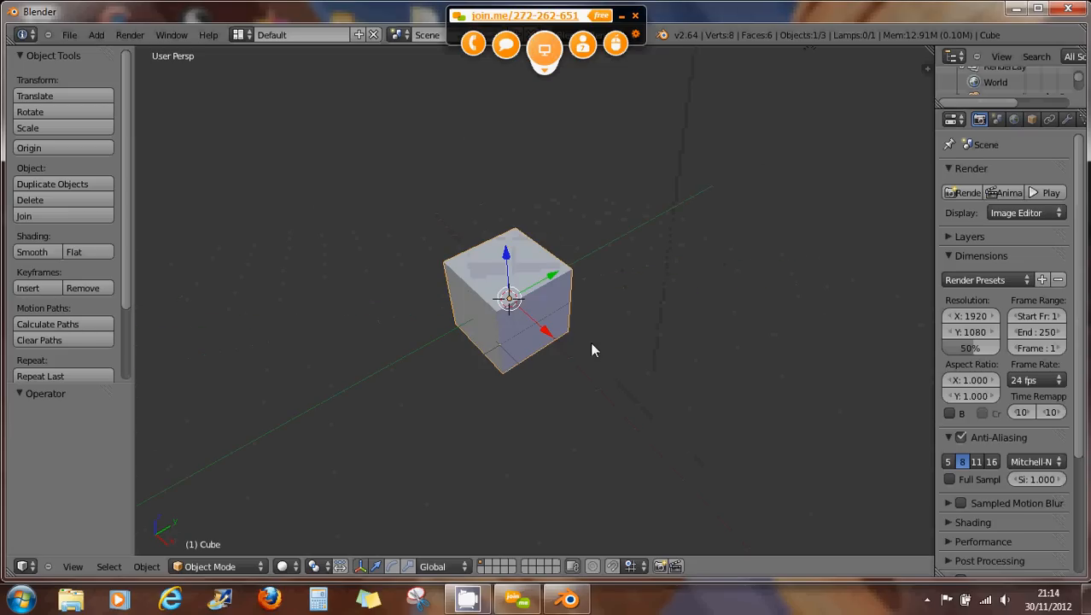
scroll(526, 324, "down", 2)
scroll(519, 323, "up", 5)
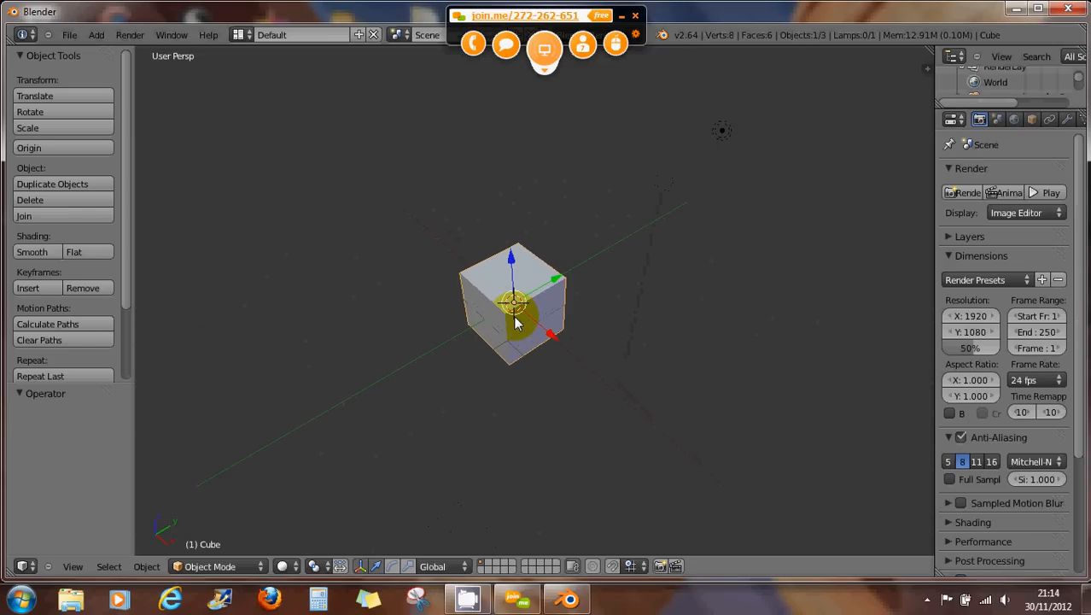
middle_click_drag(514, 320, 493, 293)
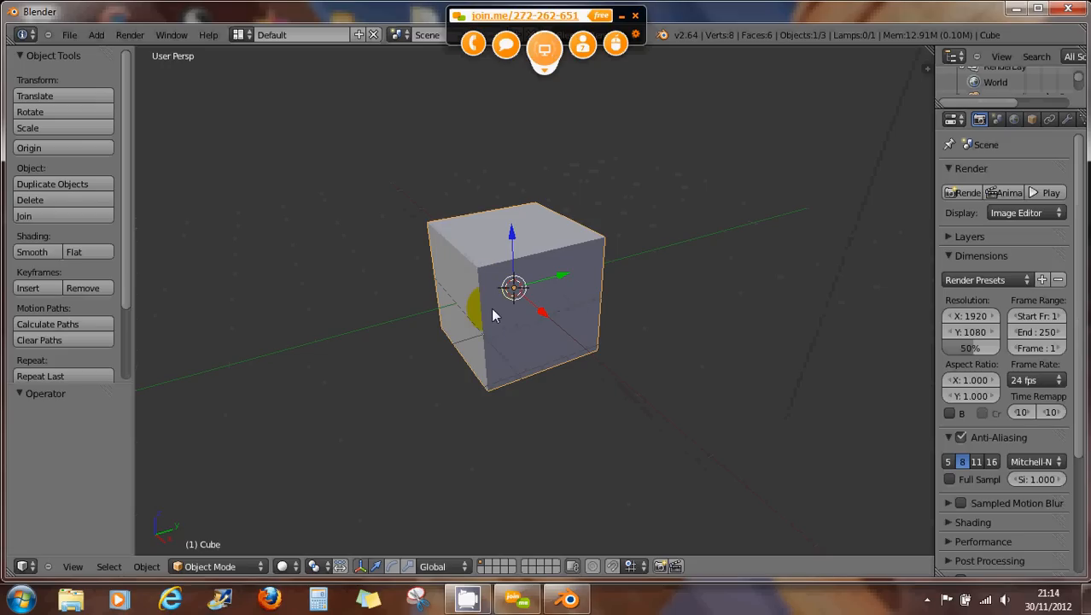
middle_click_drag(525, 303, 555, 292)
scroll(503, 297, "down", 4)
scroll(556, 292, "up", 4)
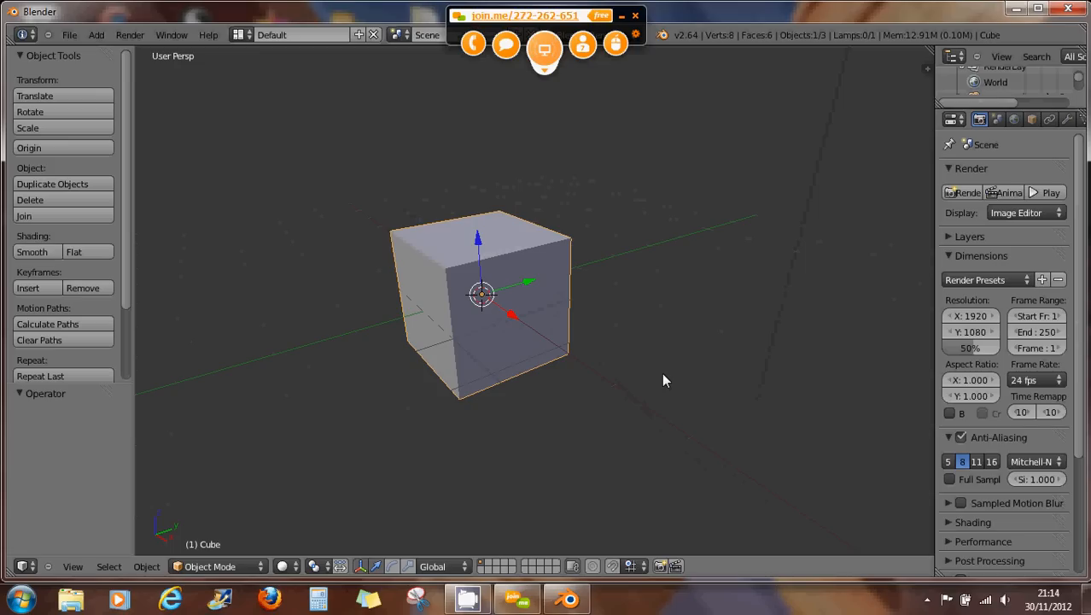
middle_click_drag(687, 272, 572, 302)
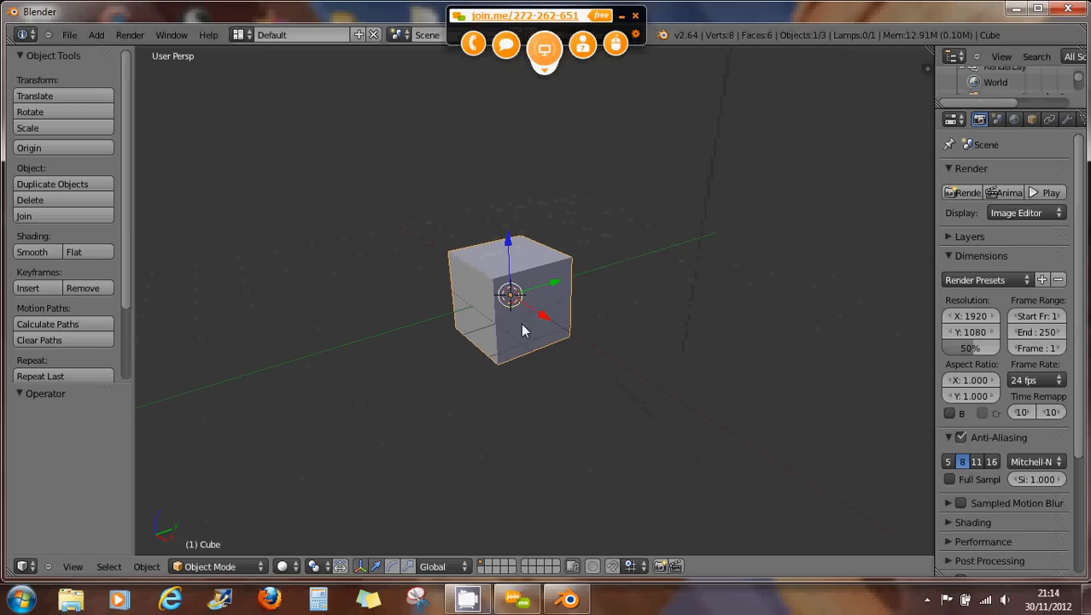
Delete the default cube and add a mesh circle at the centre of the scene.
key("x")
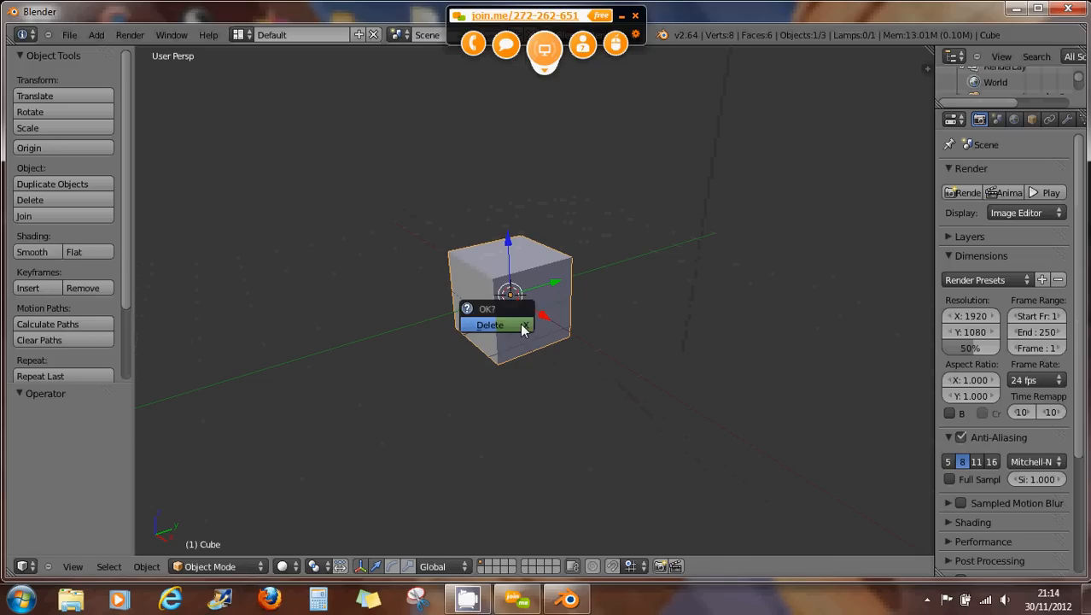
left_click(520, 326)
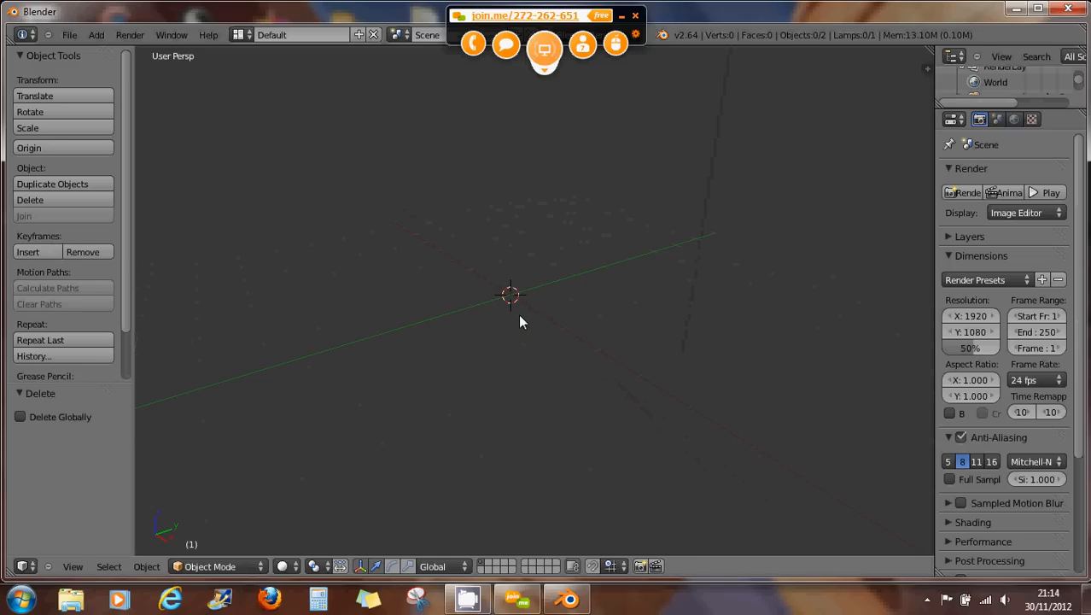
key("shift+a")
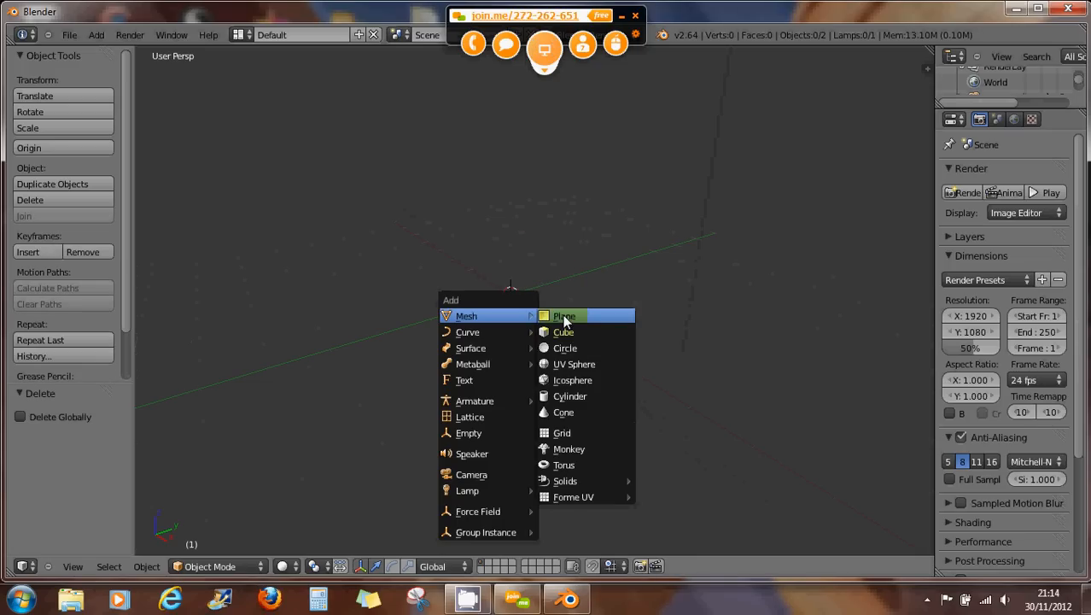
left_click(565, 348)
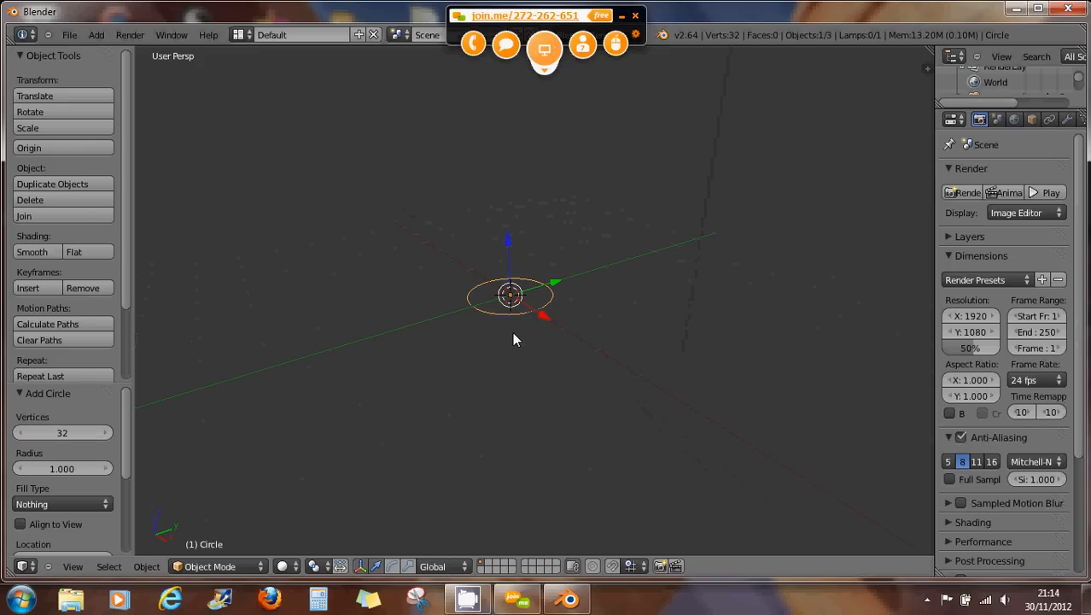
In Edit Mode, extrude the circle upward along Z by about 4.34 to form a tube.
key("Tab")
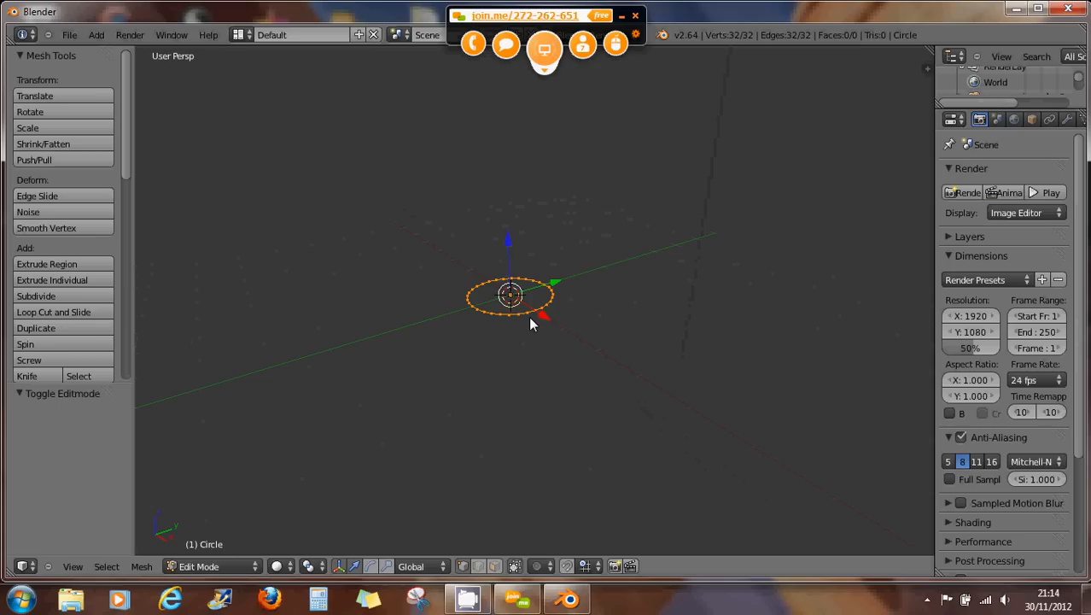
key("e")
key("z")
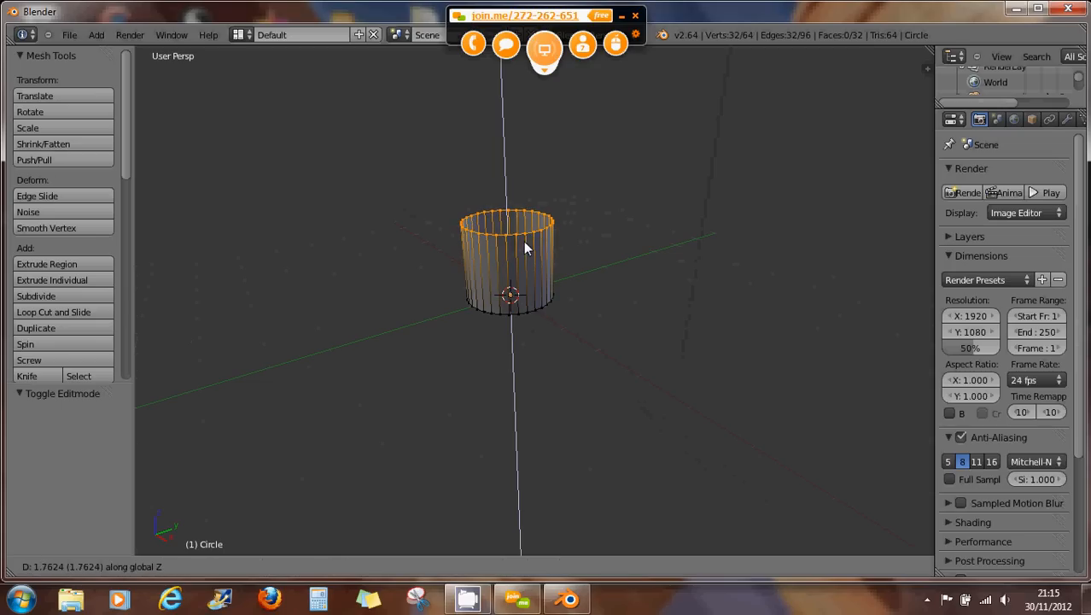
left_click(522, 119)
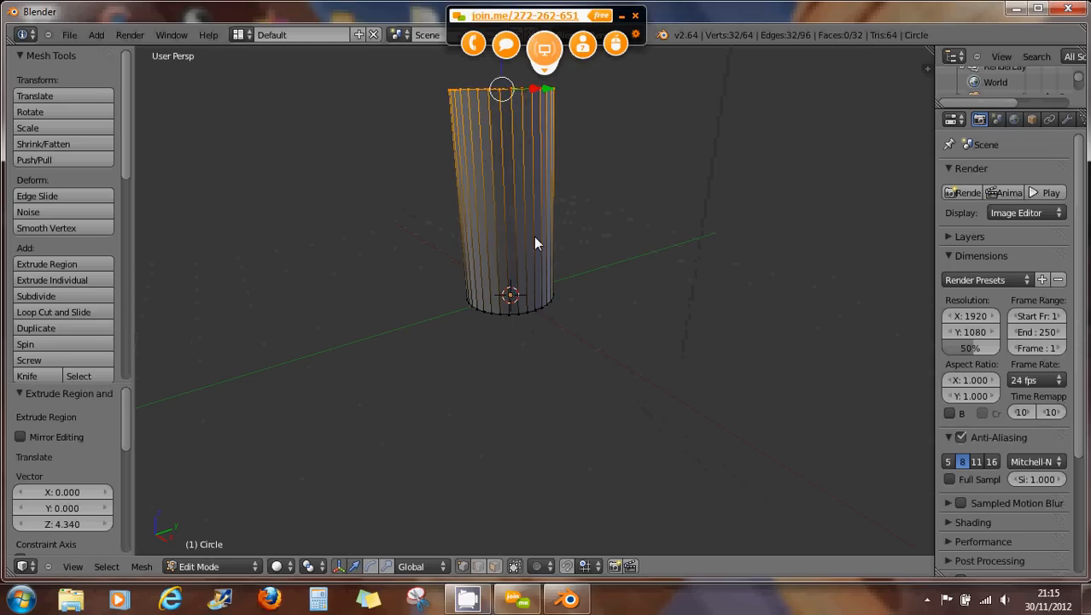
Scale the whole tube to about 0.41 in X and Y, keeping its height, to make a thin trunk.
scroll(536, 244, "down", 3)
key("a")
key("a")
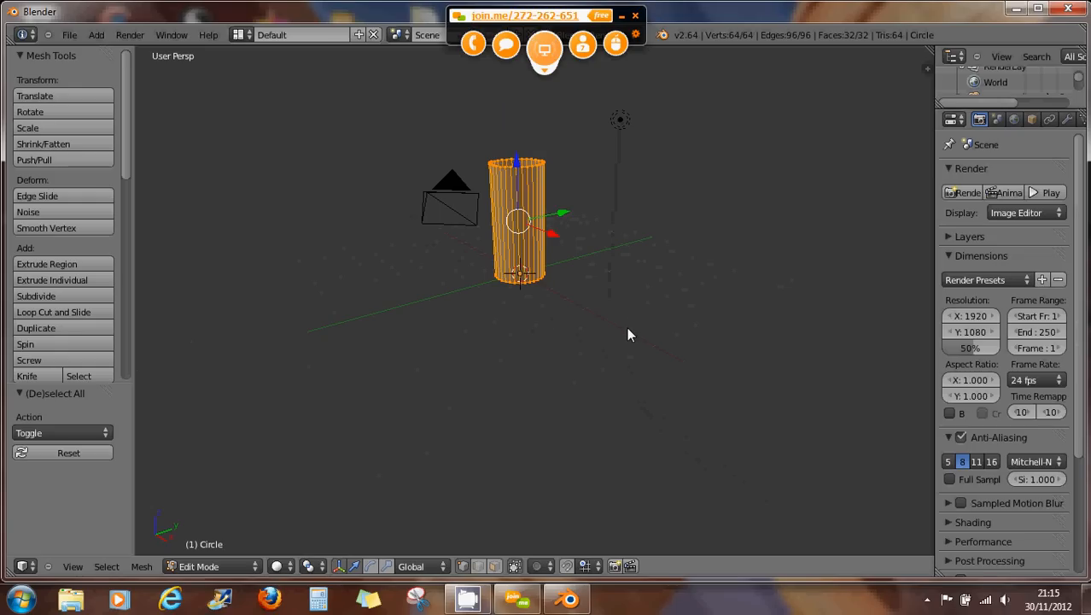
key("s")
key("Caps_Lock")
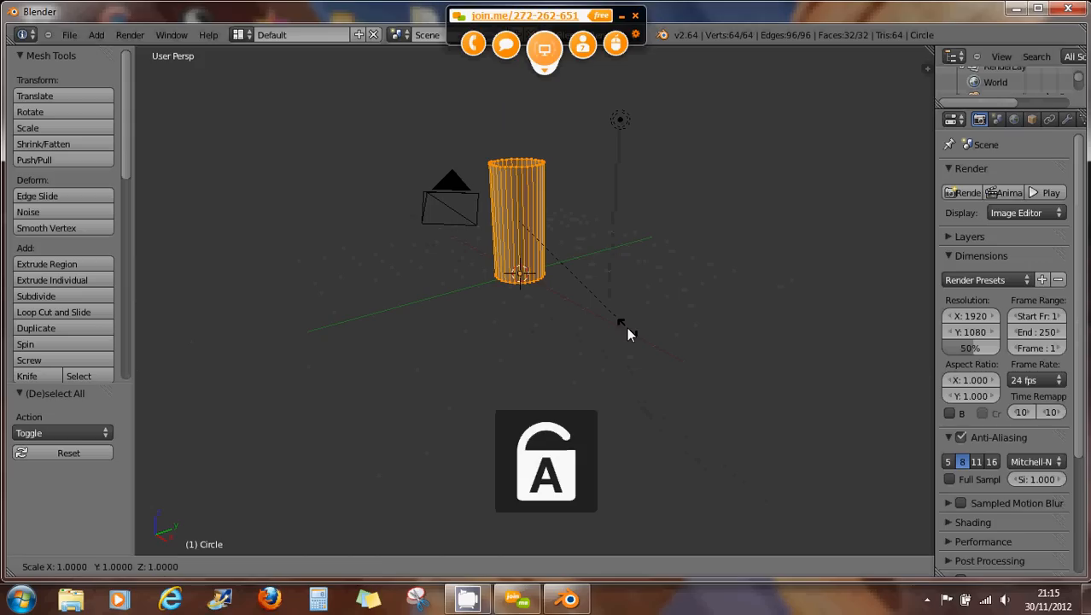
key("shift+z")
left_click(538, 275)
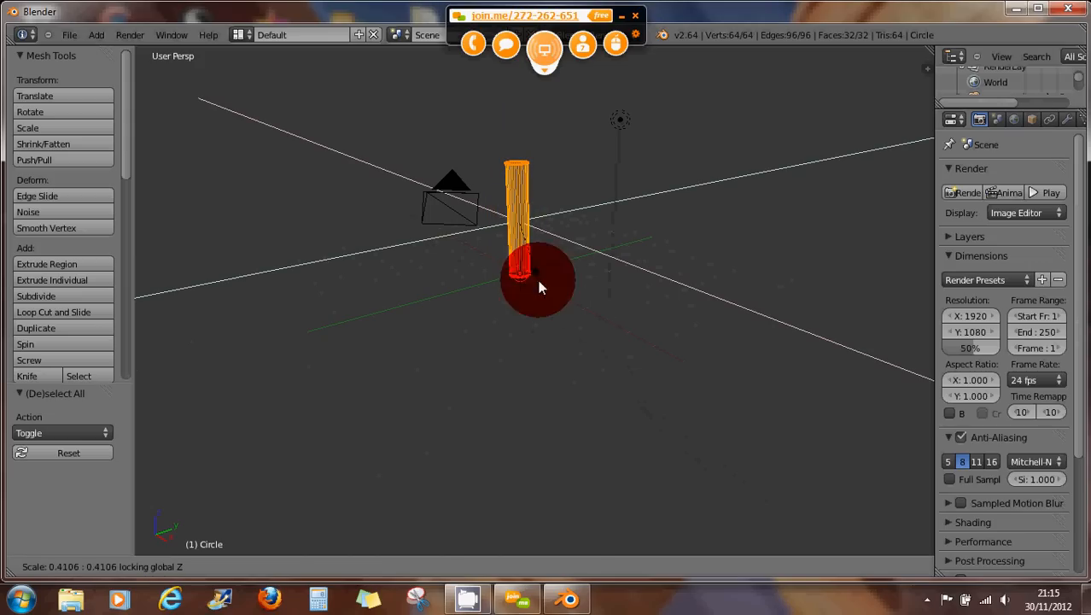
Select the trunk's top edge loop, extrude it and scale the new ring outward by about 5.42 to form a wide flat disc.
right_click(519, 162)
scroll(539, 179, "up", 2)
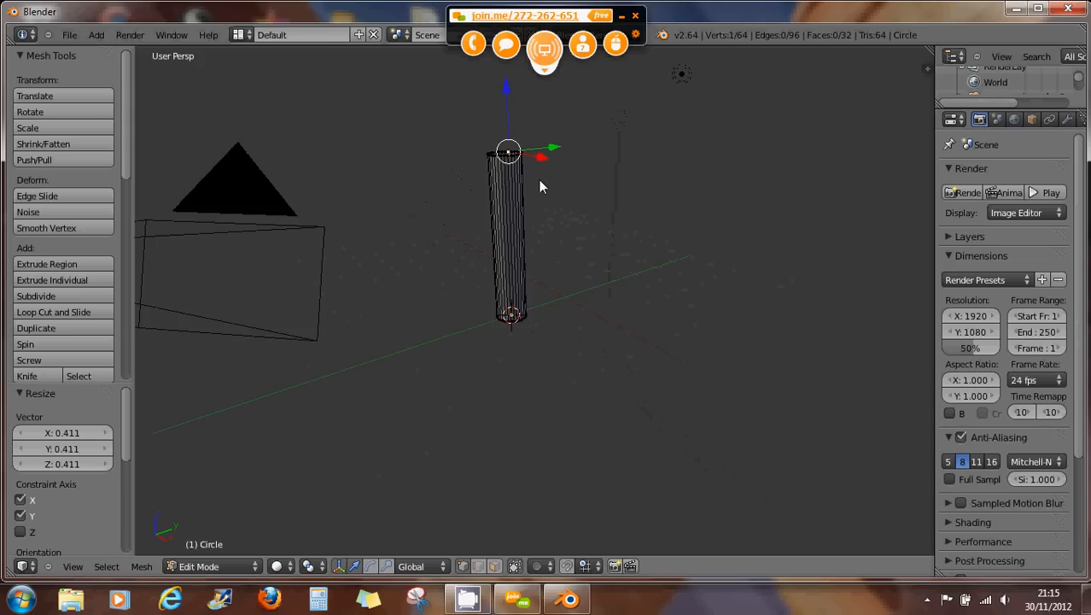
right_click(496, 149, "alt")
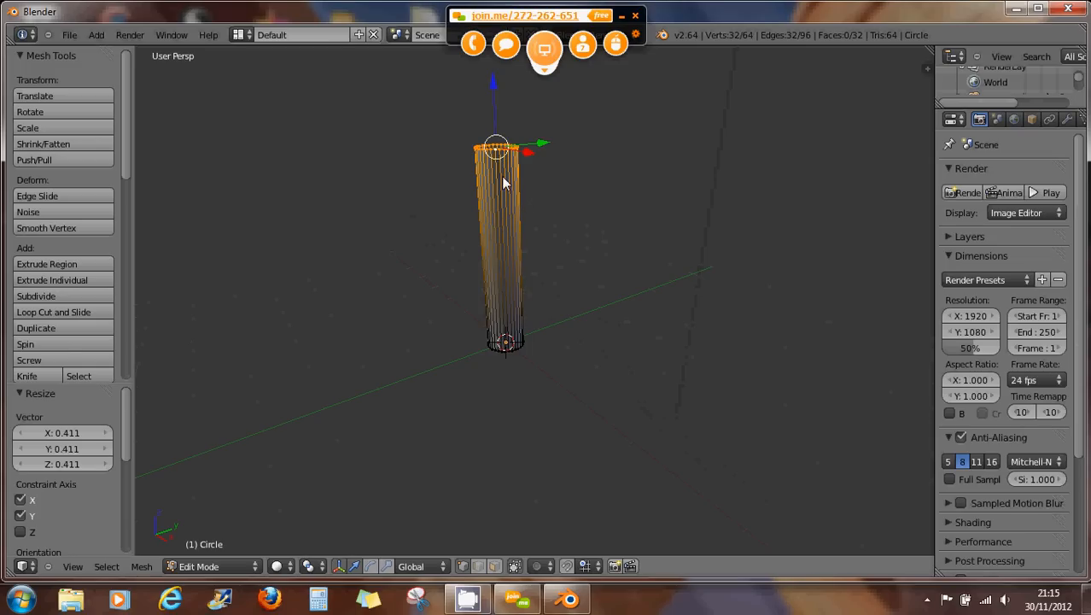
middle_click_drag(508, 163, 516, 261)
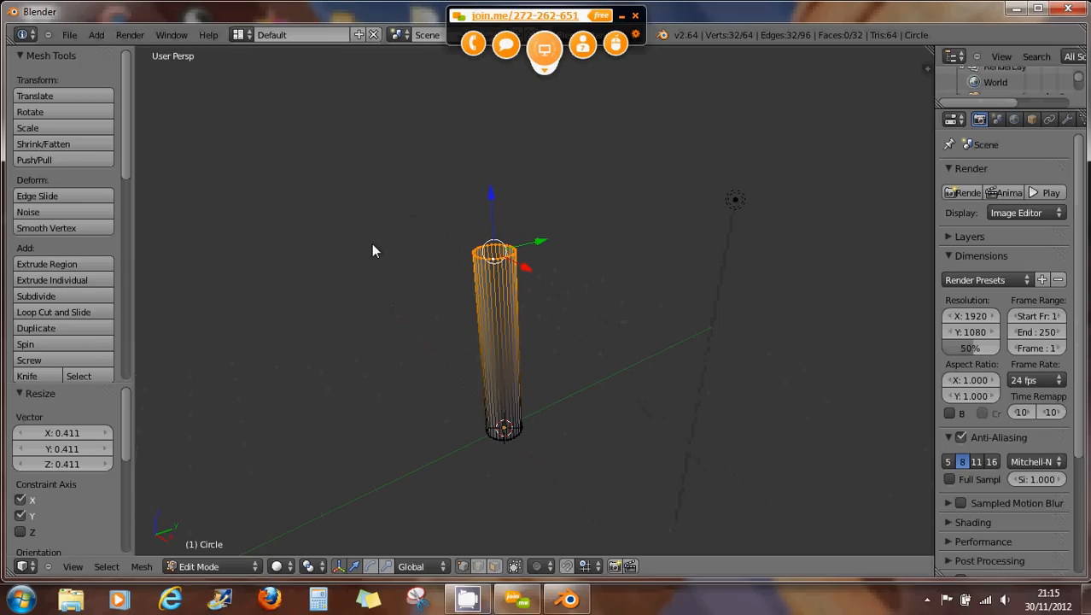
middle_click_drag(502, 287, 502, 268)
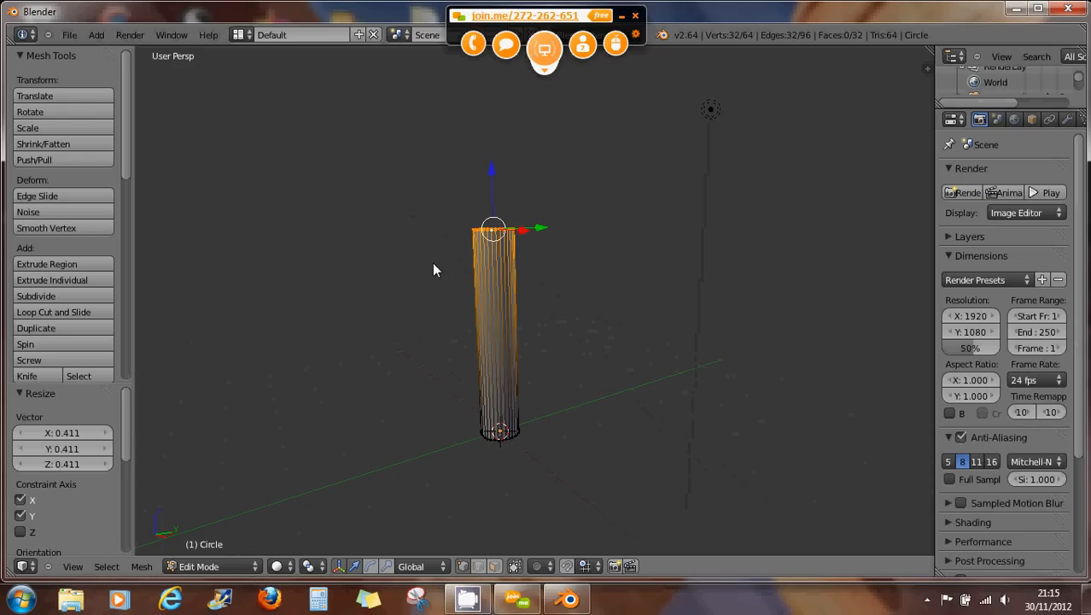
middle_click_drag(515, 233, 511, 279)
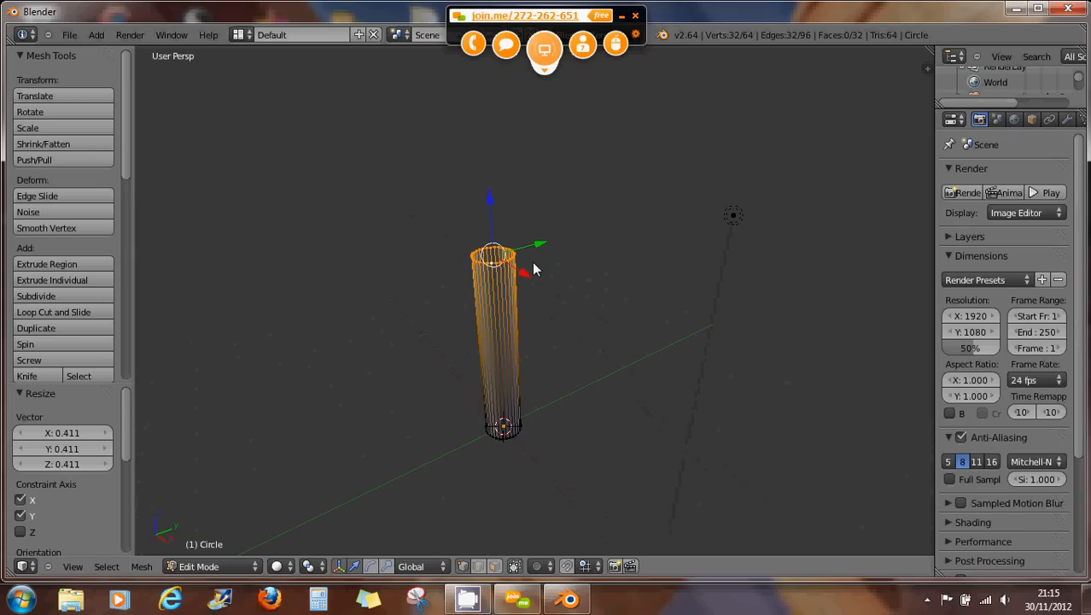
key("e")
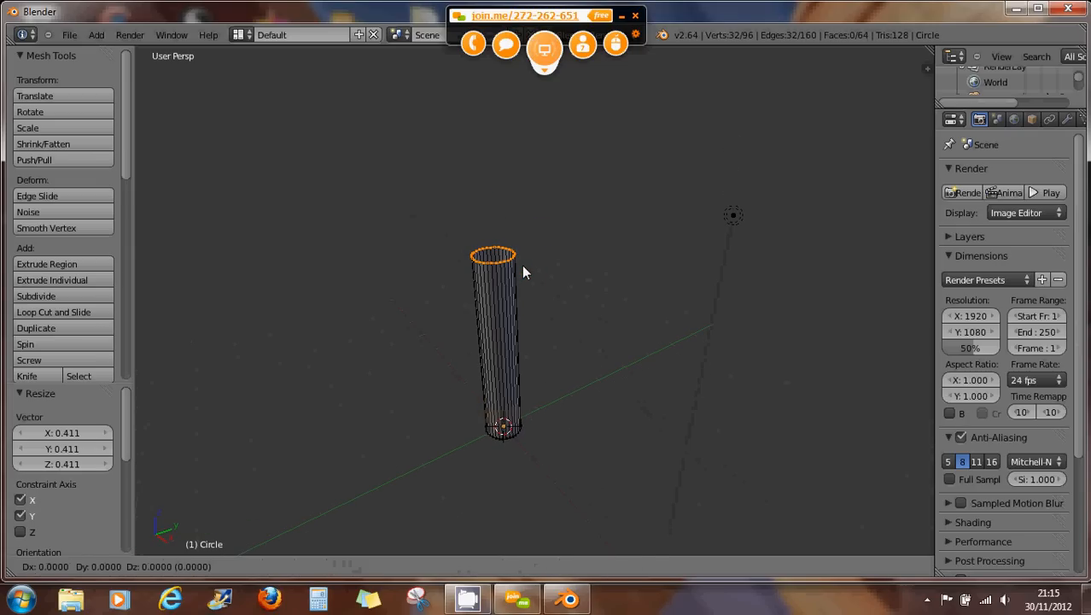
key("s")
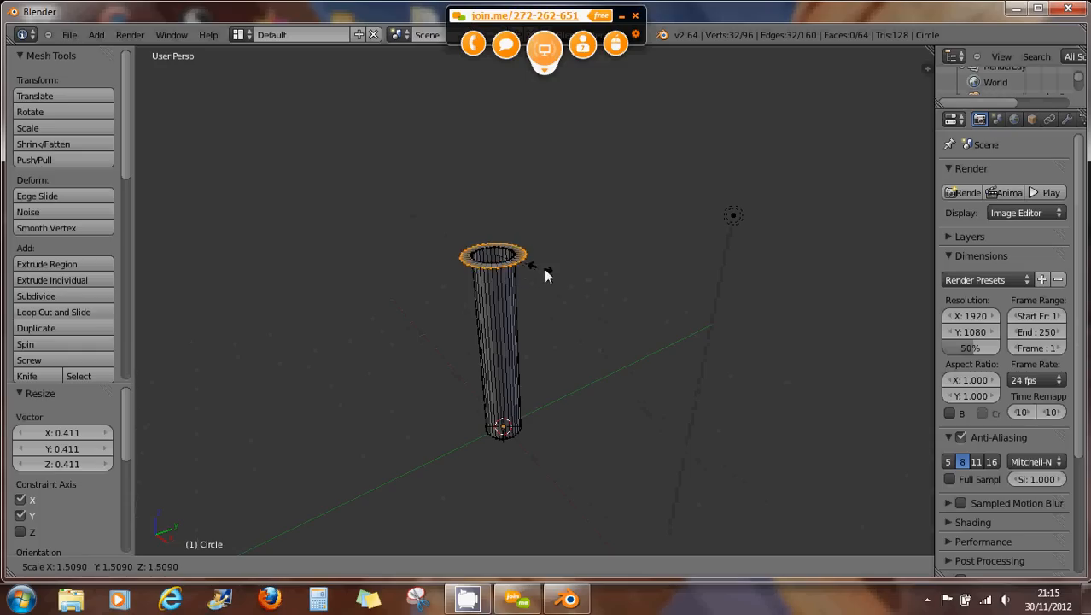
left_click(651, 307)
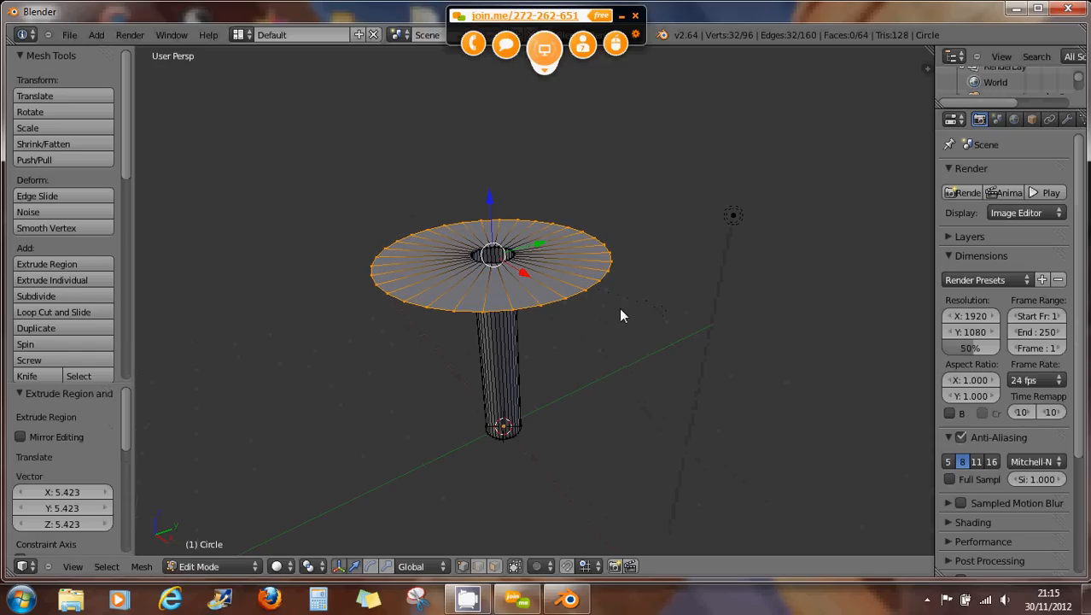
Extrude the disc's outer edge upward along Z by about 3.12.
key("e")
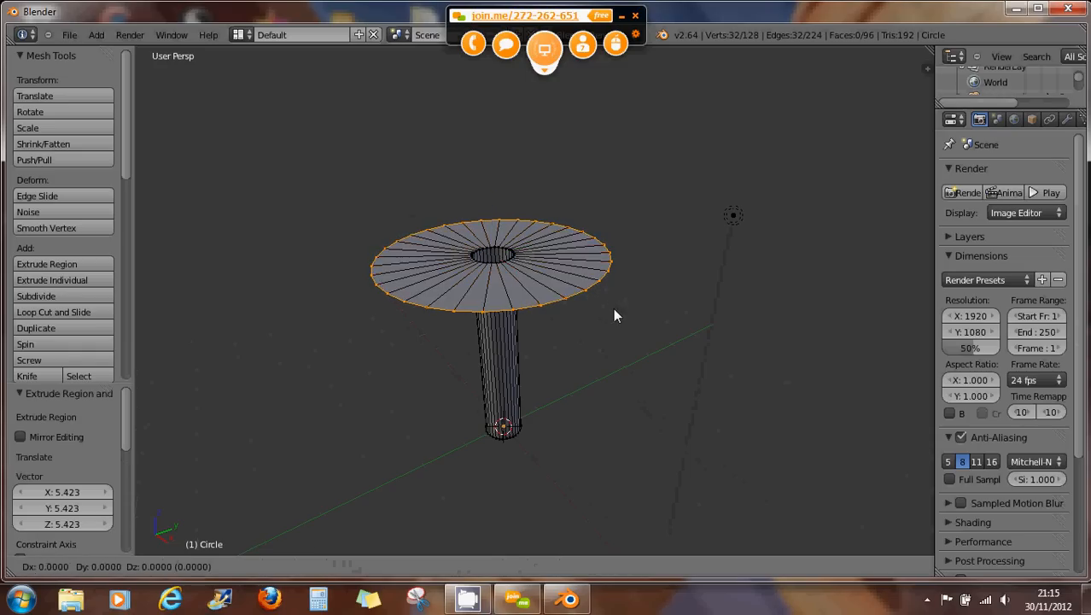
key("z")
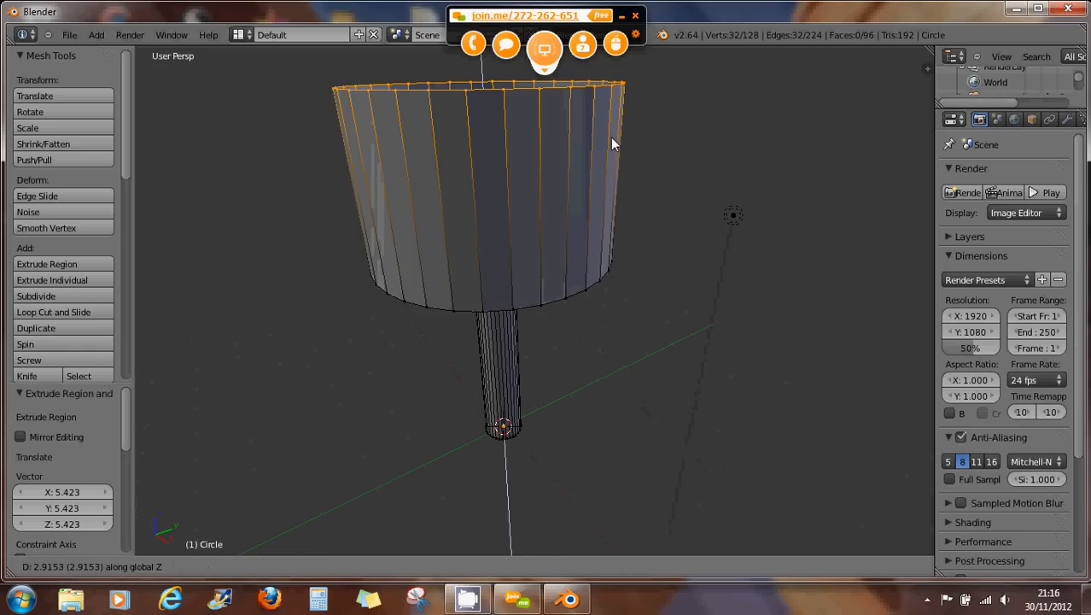
left_click(609, 122)
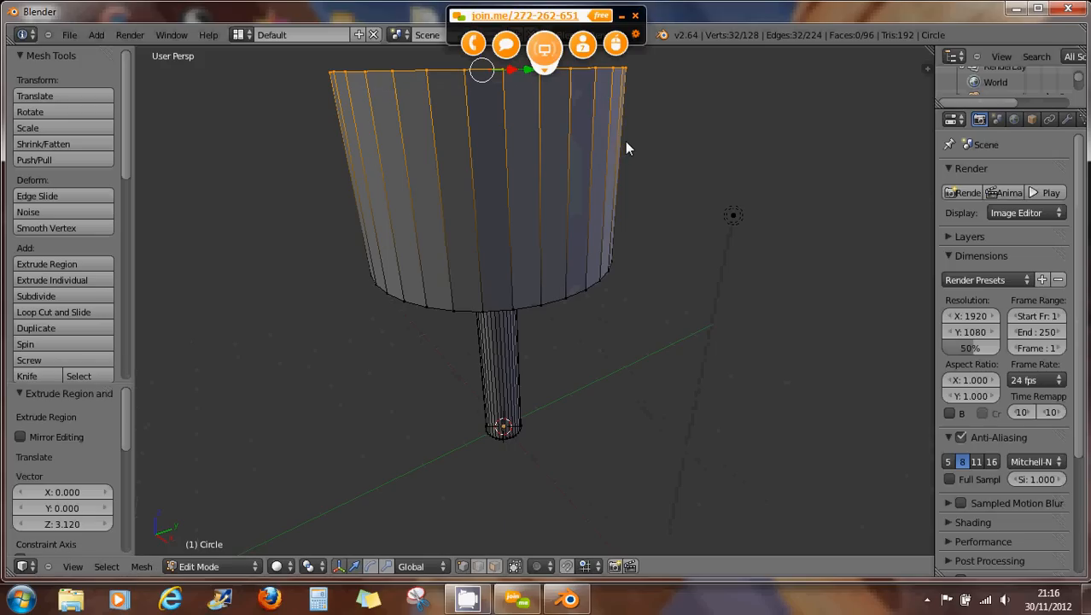
Merge the foliage's top ring of vertices at its center to close the shape into a cone.
key("s")
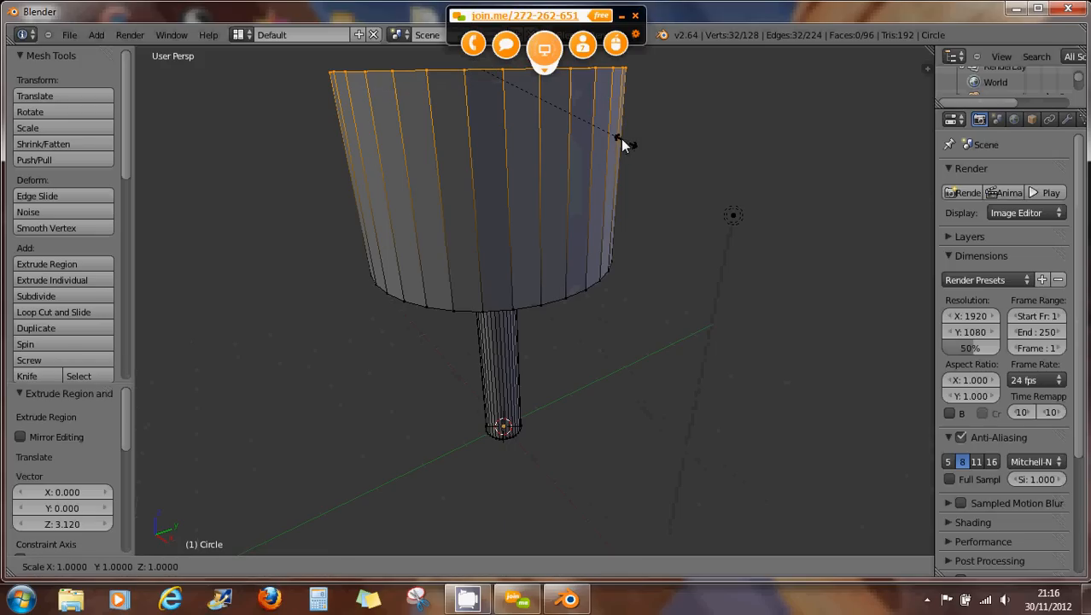
right_click(616, 136)
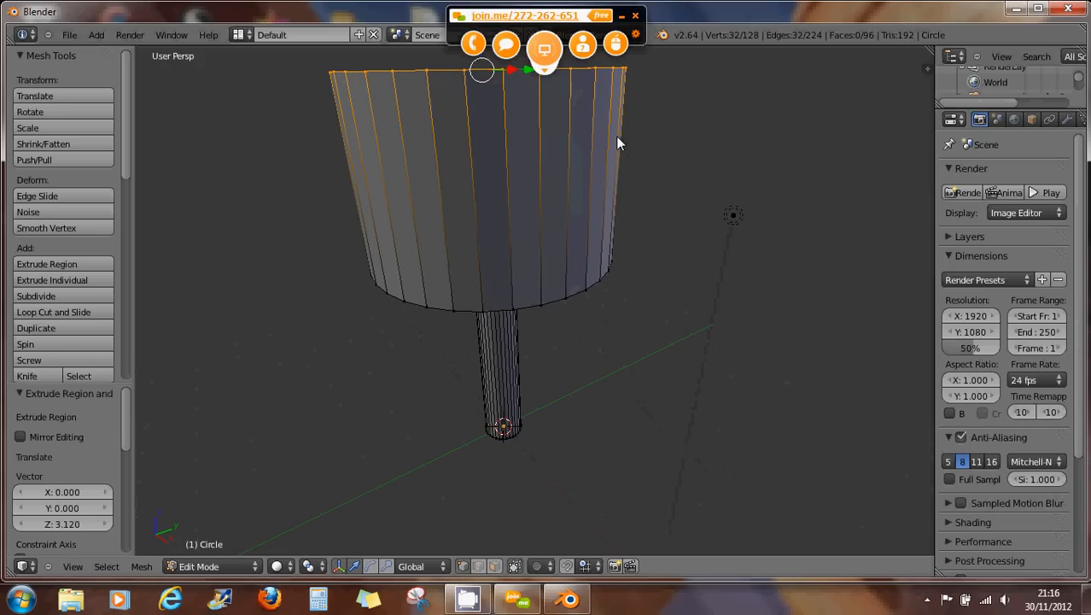
key("alt+m")
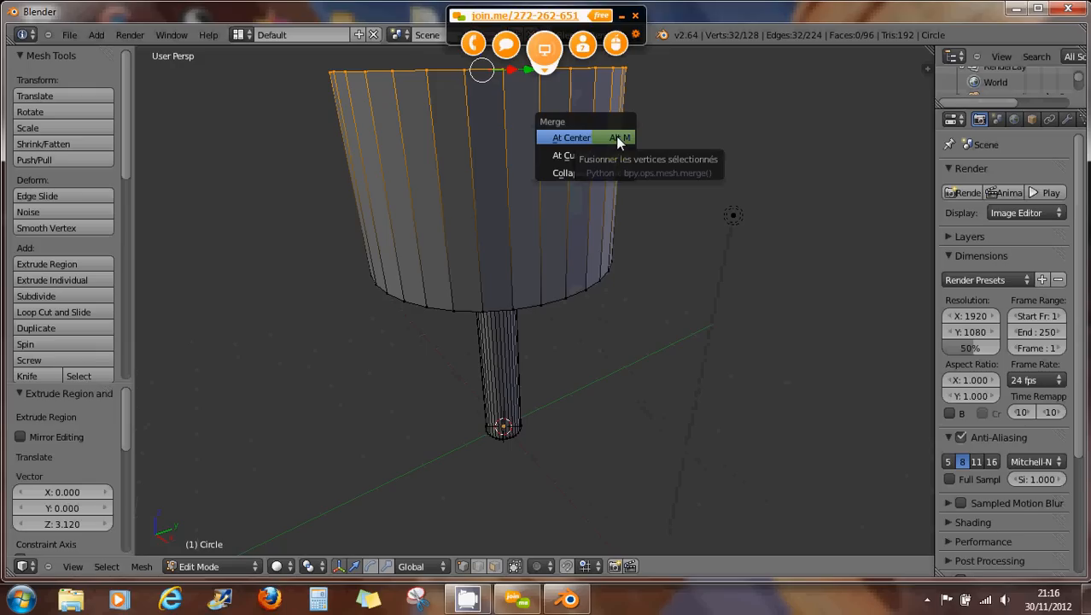
left_click(620, 137)
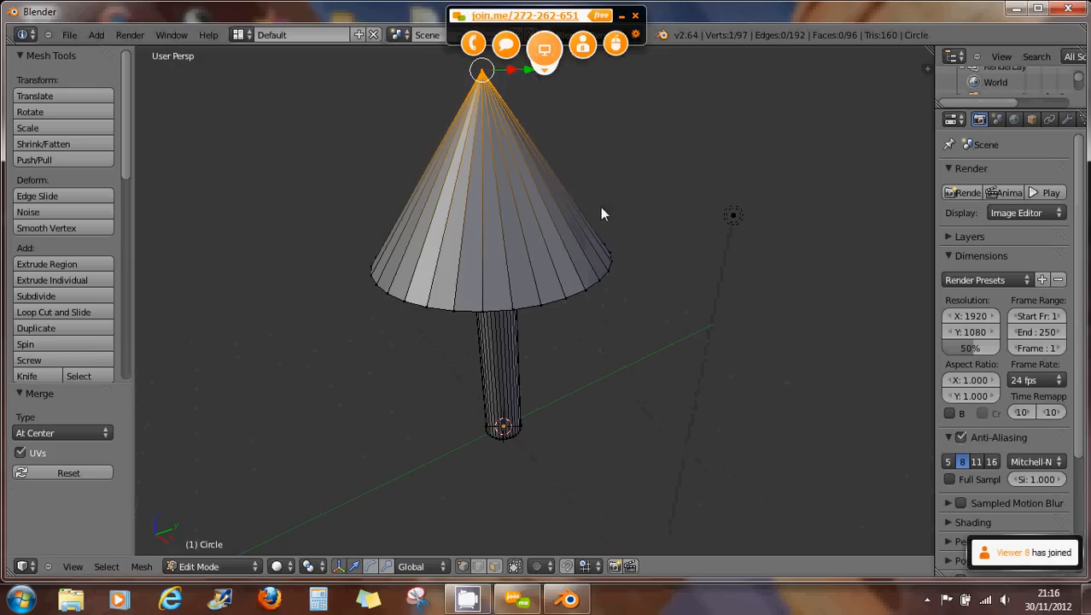
Start the Screencast Keys display with its mouse display set to Text, and hide the viewport properties again.
mouse_move(595, 246)
middle_mouse_down()
mouse_move(597, 187)
mouse_move(591, 233)
middle_mouse_up()
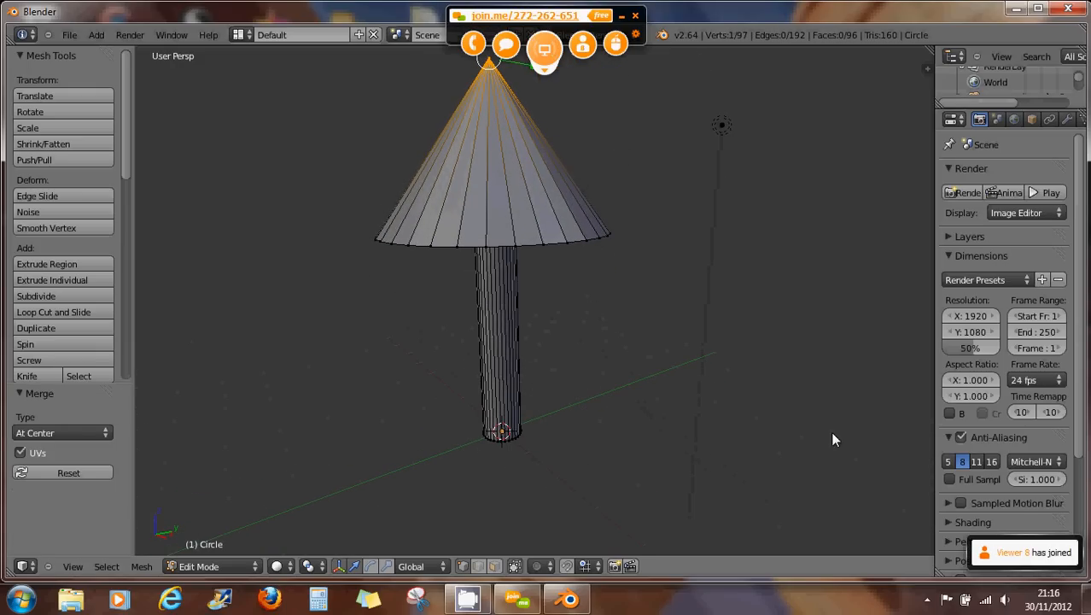
left_click(926, 68)
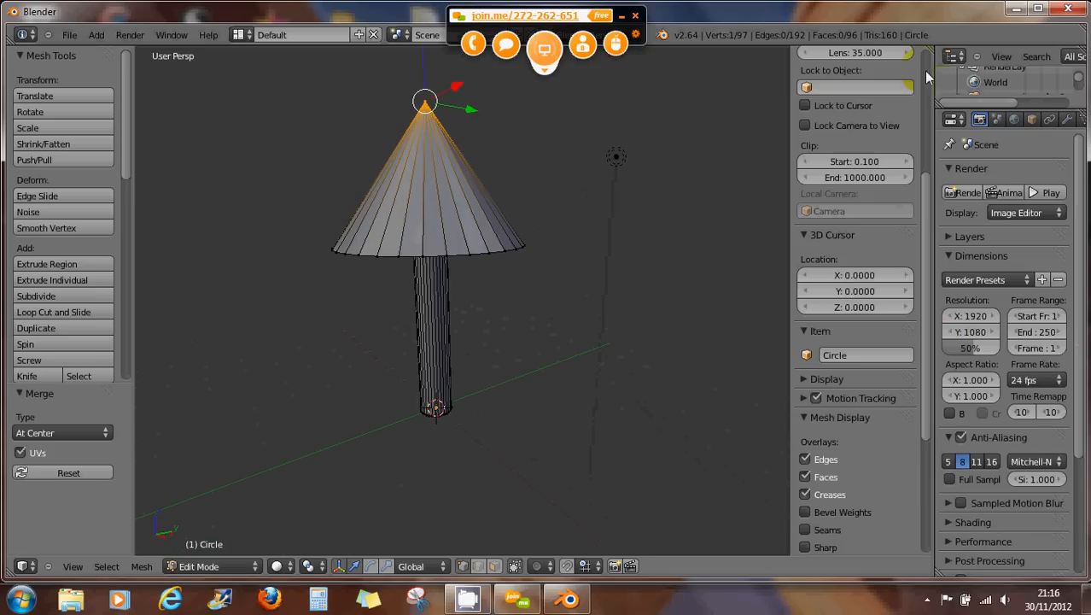
scroll(843, 480, "down", 6)
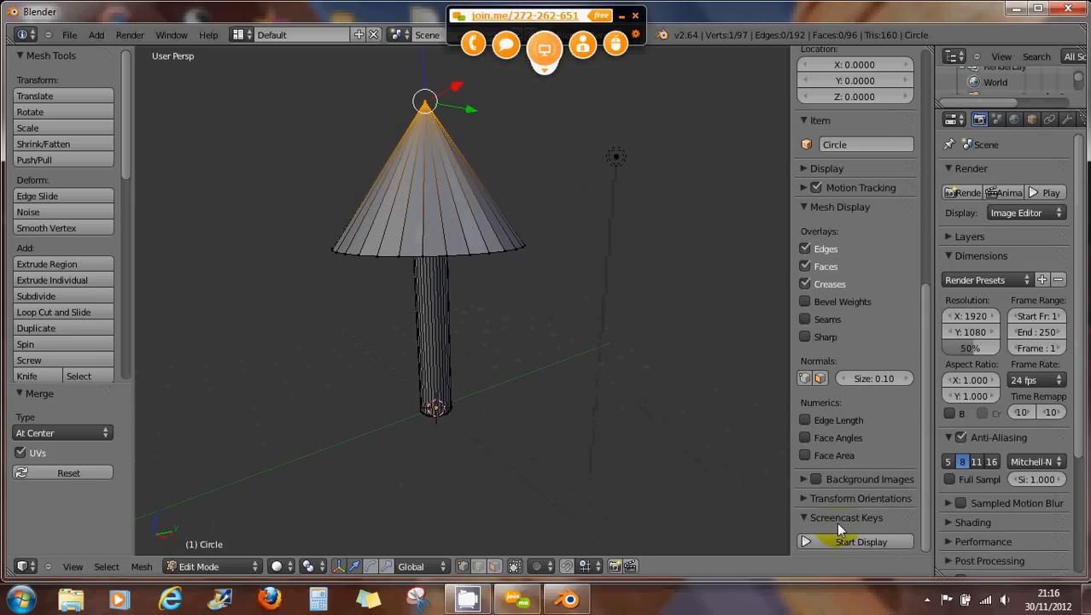
left_click(841, 541)
scroll(841, 503, "down", 5)
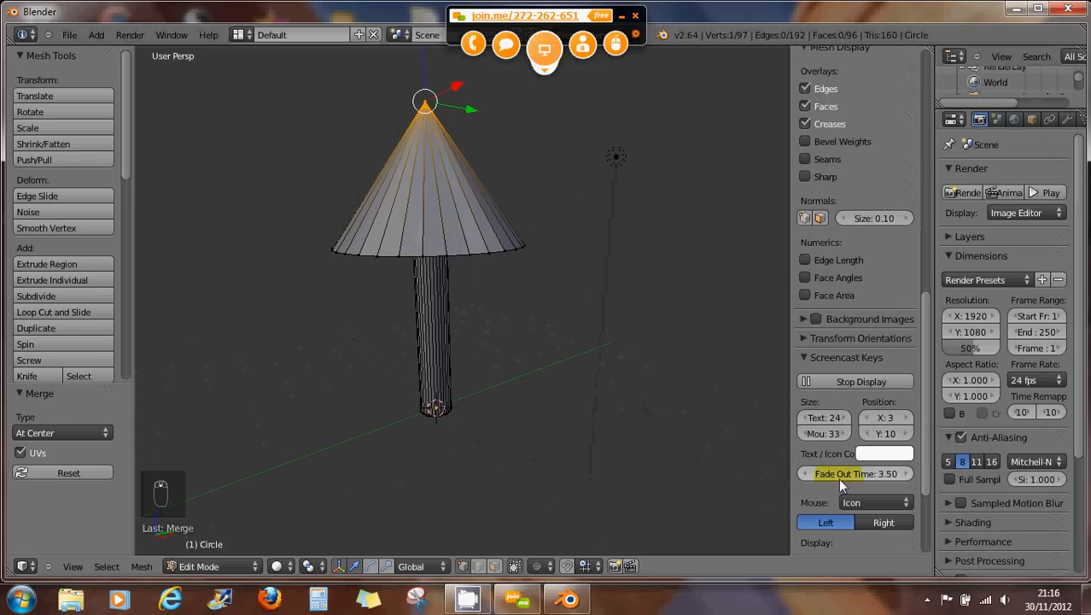
left_click(851, 502)
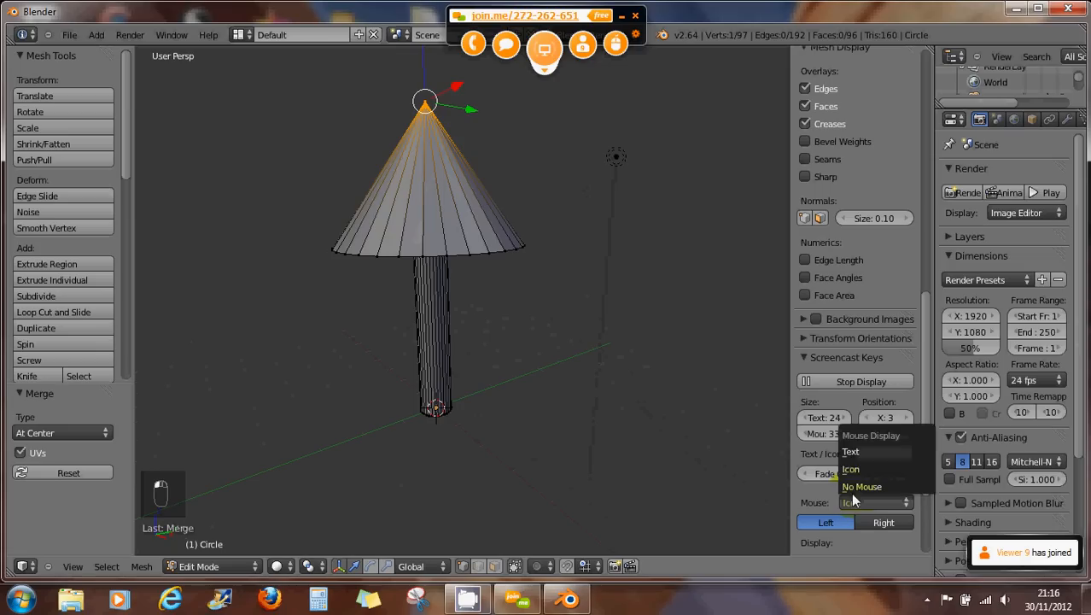
left_click(850, 452)
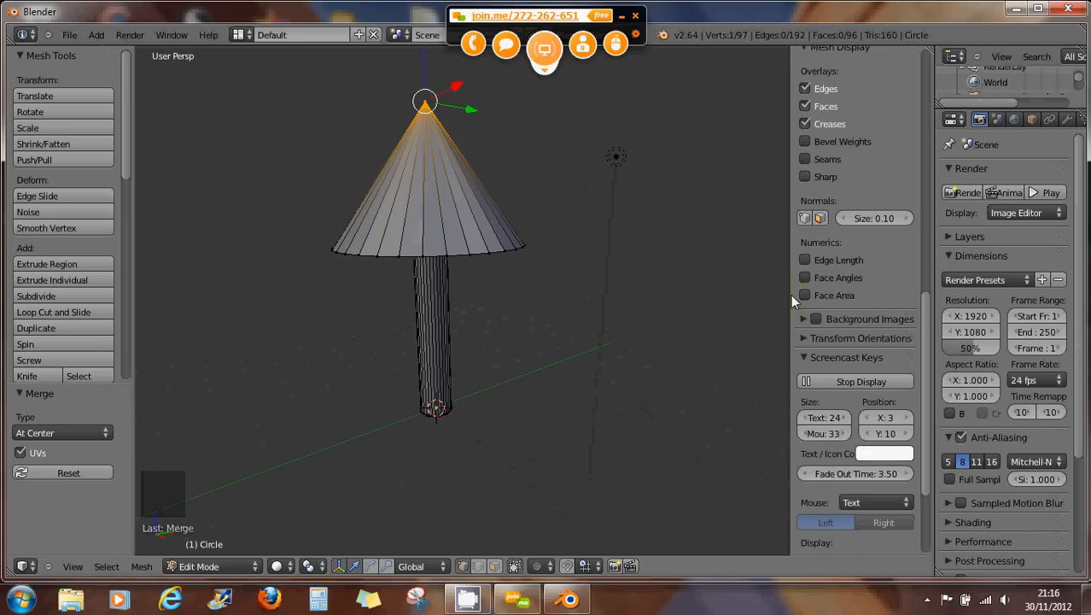
left_click_drag(791, 293, 928, 302)
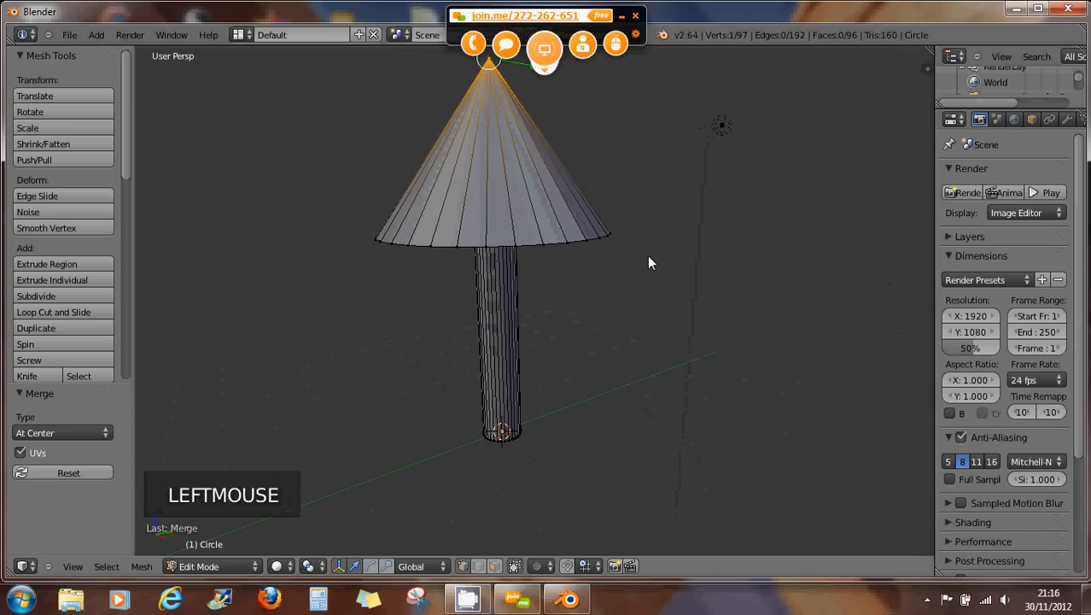
Select the foliage's bottom edge loop and reduce it to every second vertex with Every N Number of Verts, Nth Selection 2.
right_click(535, 244, "alt")
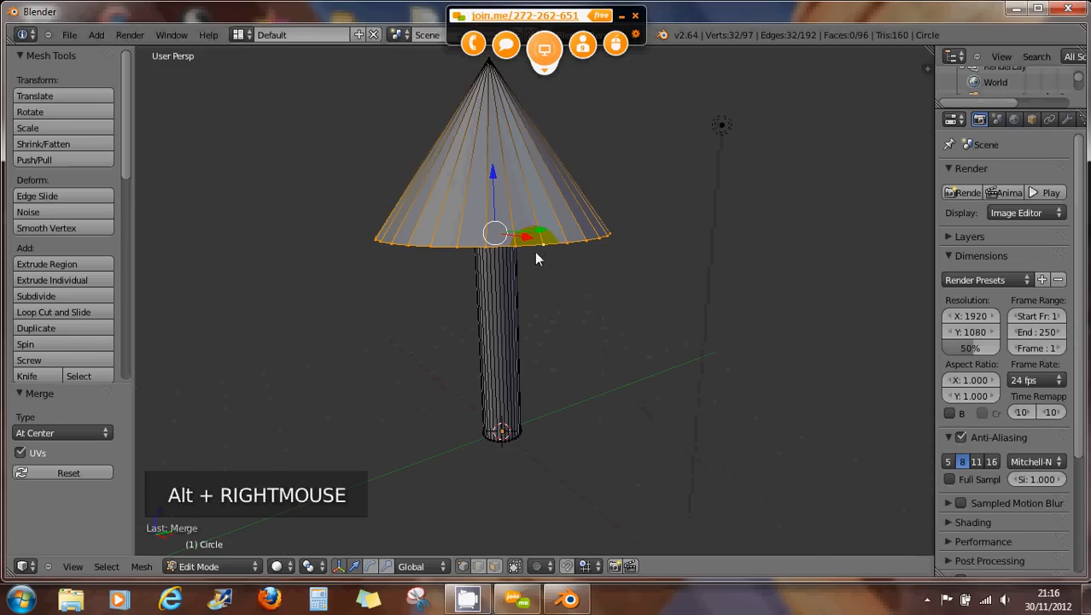
middle_click_drag(535, 252, 587, 309)
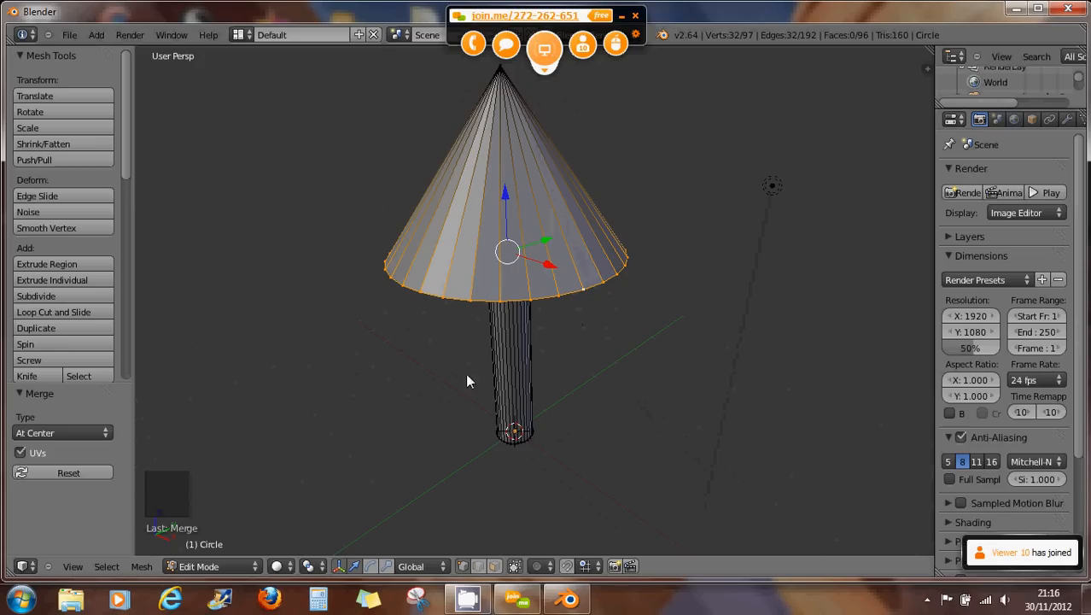
left_click(107, 567)
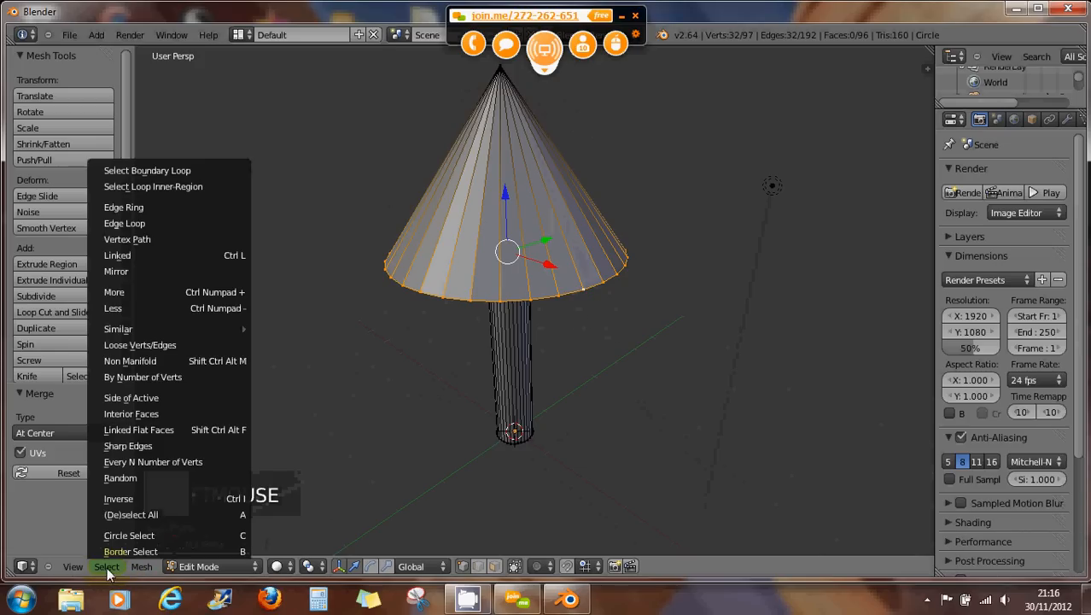
left_click(186, 462)
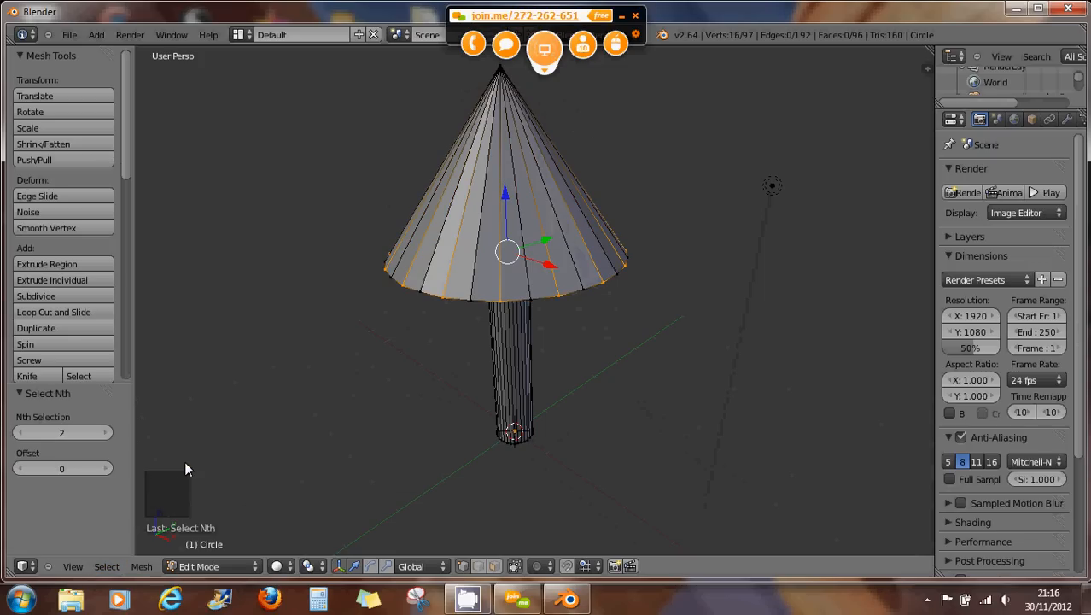
left_click(107, 433)
left_click(108, 433)
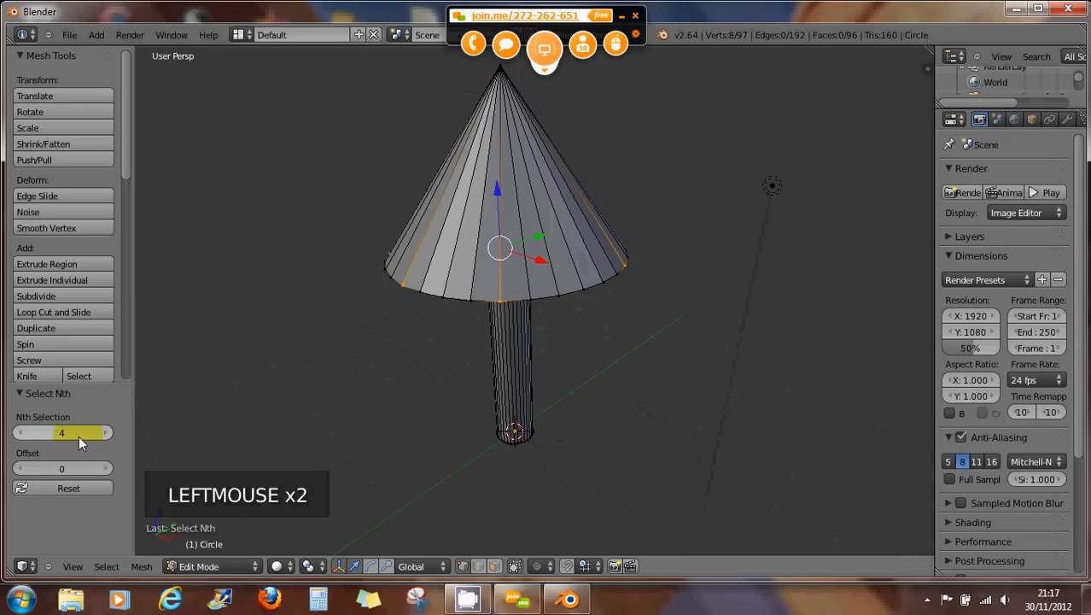
left_click(21, 434)
left_click(20, 433)
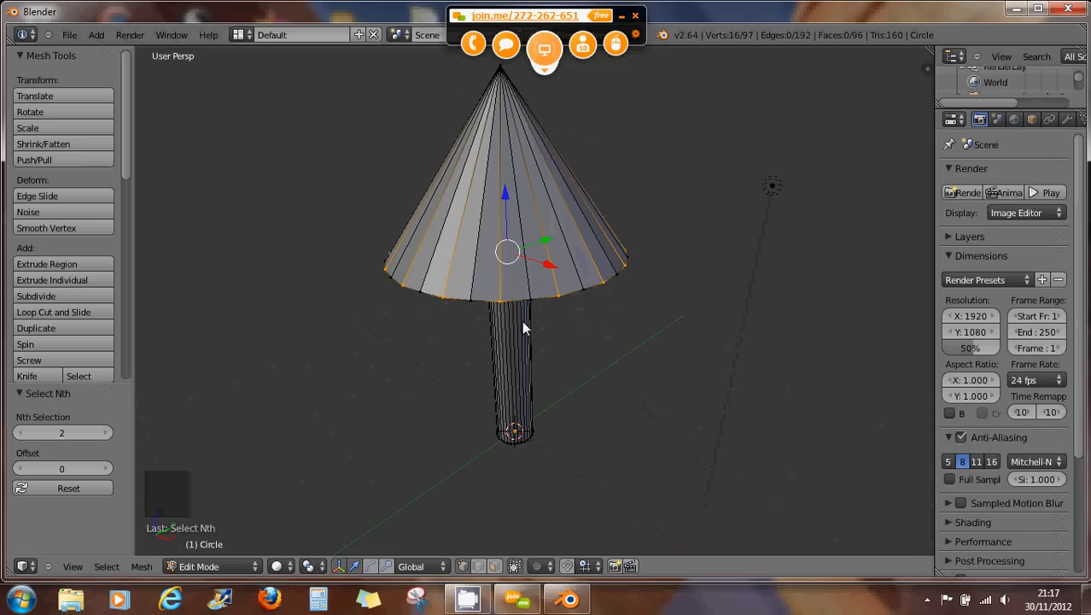
Lower every second rim vertex of the foliage along Z by about 0.54, and undo the move.
left_click_drag(505, 199, 506, 223)
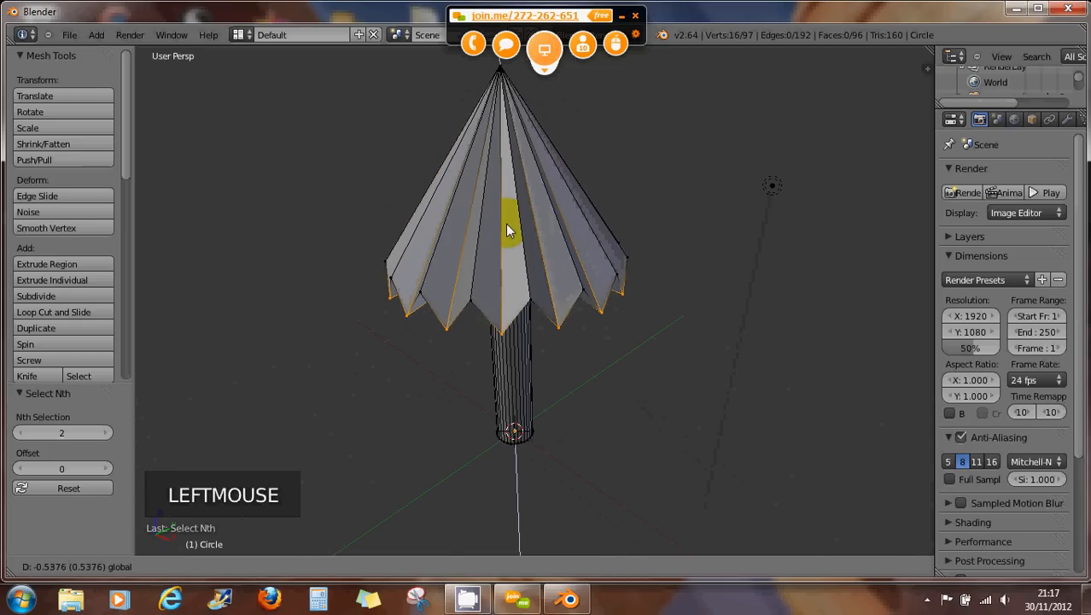
middle_click_drag(547, 333, 585, 341)
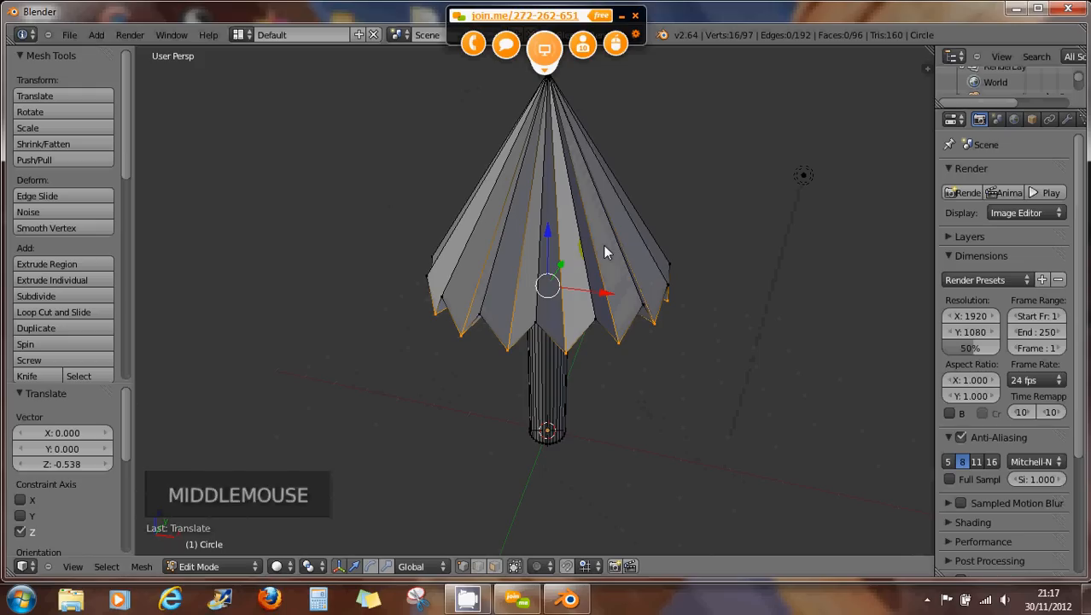
key("ctrl+z")
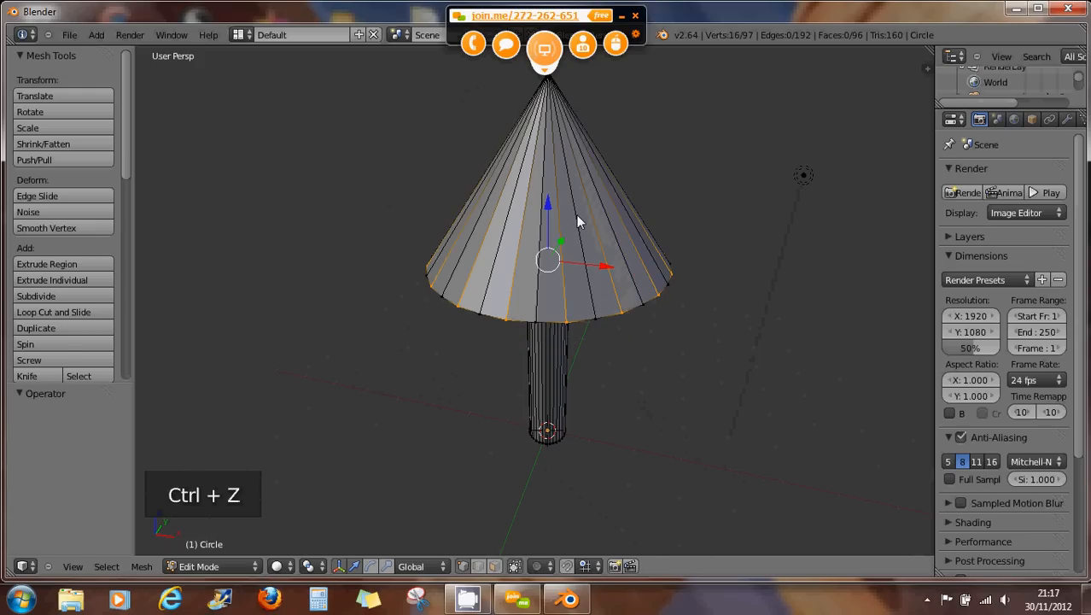
Try to add a loop cut around the middle of the foliage cone, clearing the selection before retrying.
key("ctrl+r")
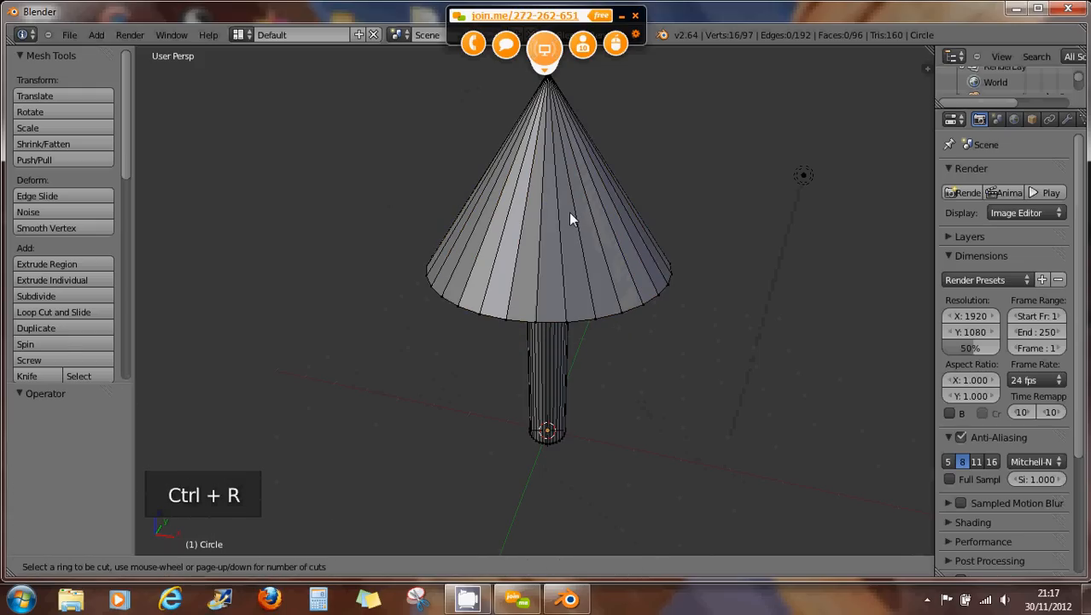
left_click(561, 226)
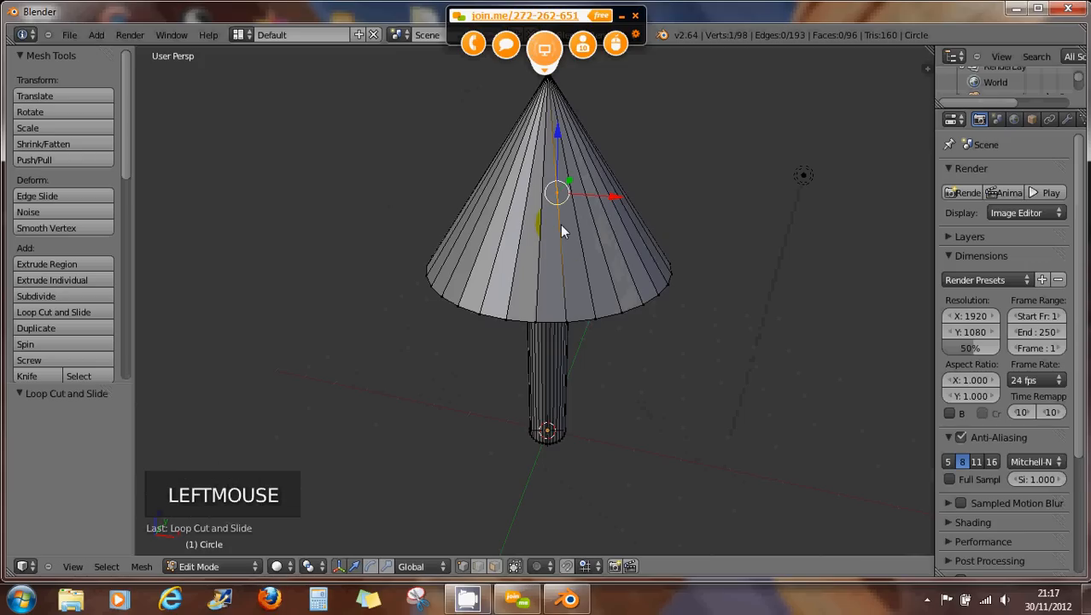
key("ctrl+r")
right_click(560, 223)
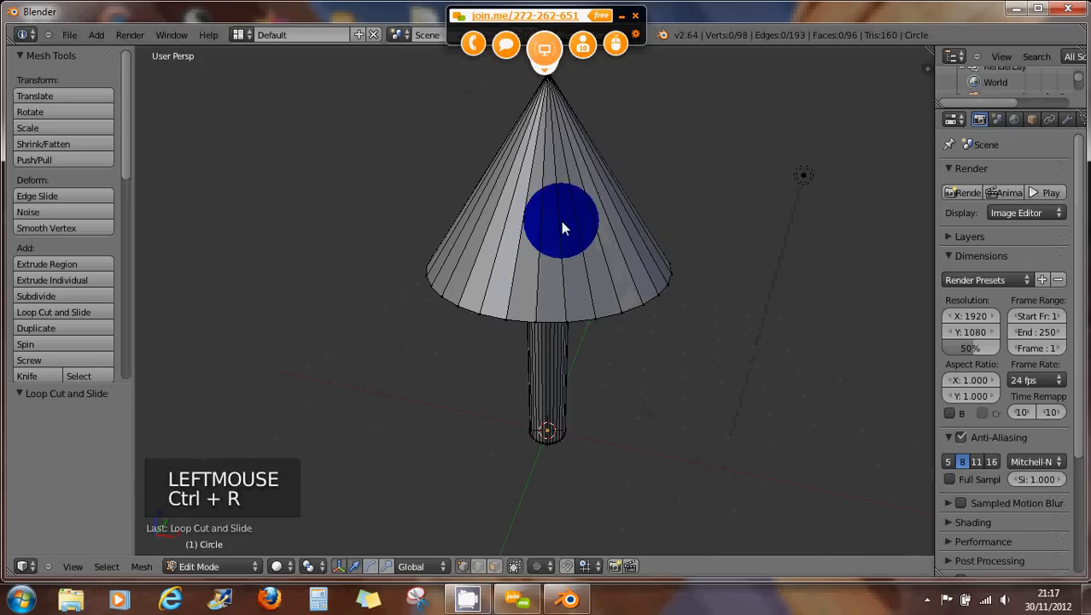
key("a")
key("a")
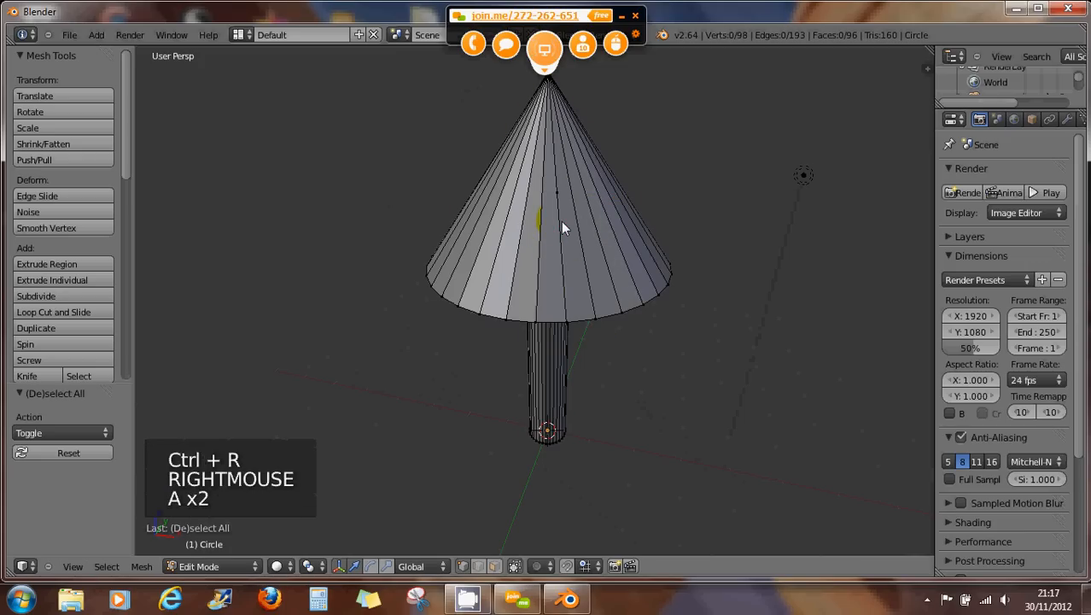
key("ctrl+r")
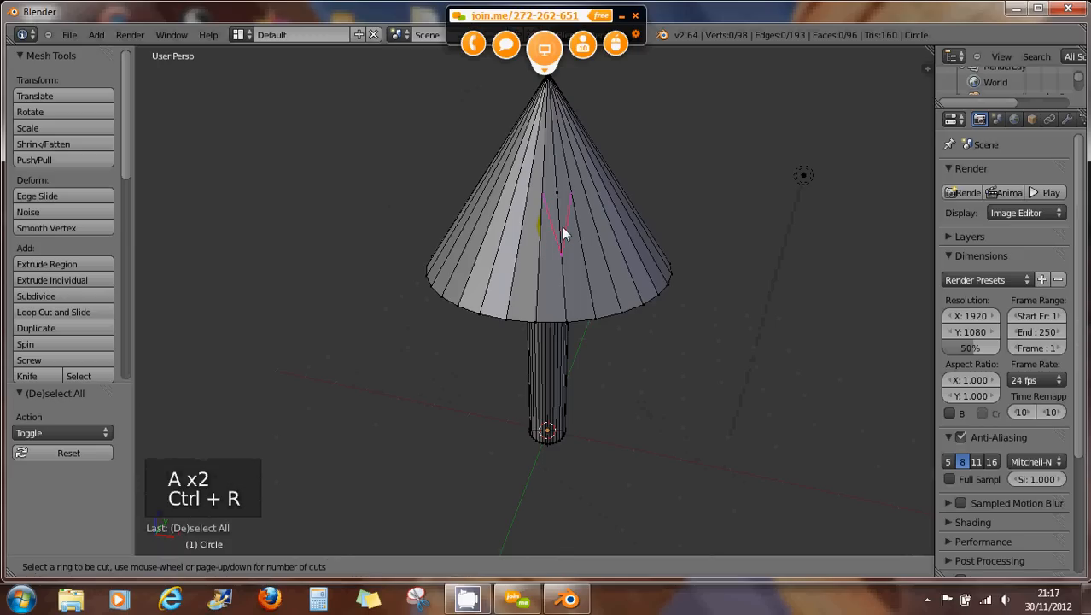
scroll(562, 226, "up", 4)
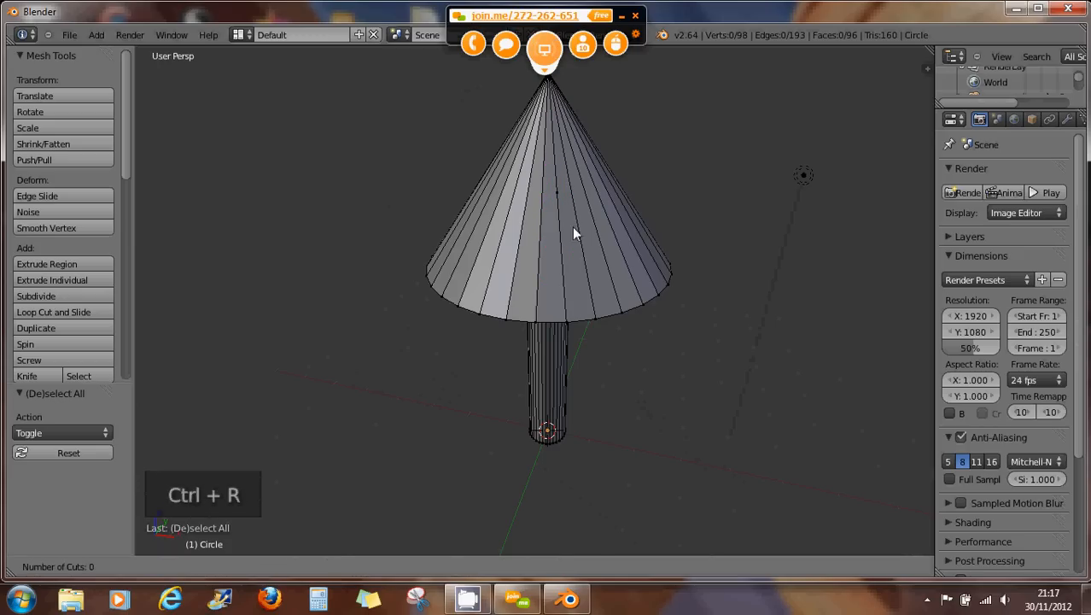
right_click(646, 352)
Retry the loop cut on the lower side faces of the foliage cone.
middle_click_drag(646, 352, 563, 351)
scroll(540, 265, "up", 2)
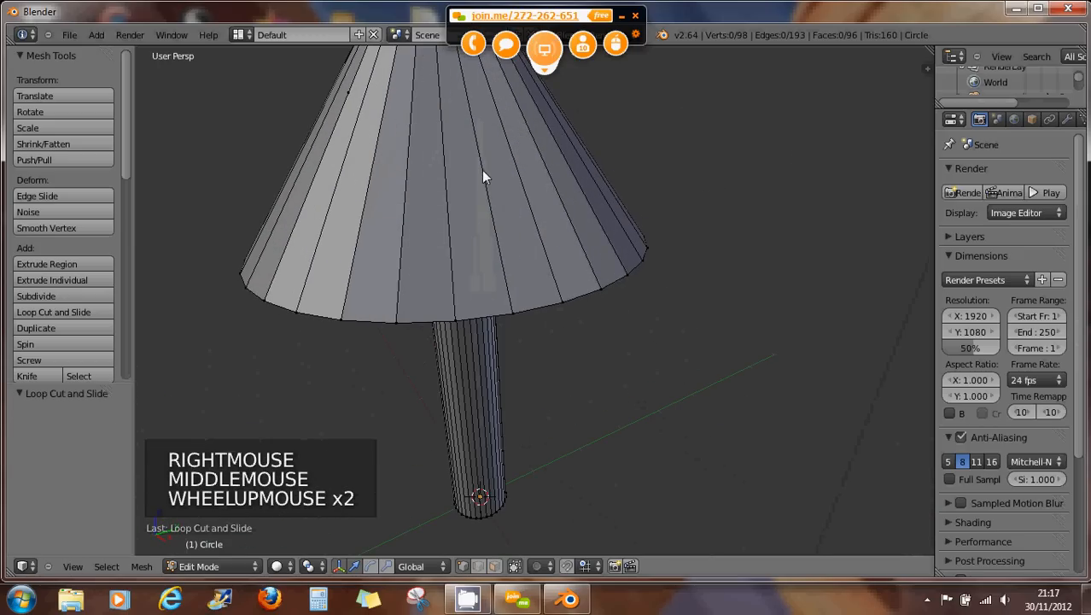
key("ctrl+r")
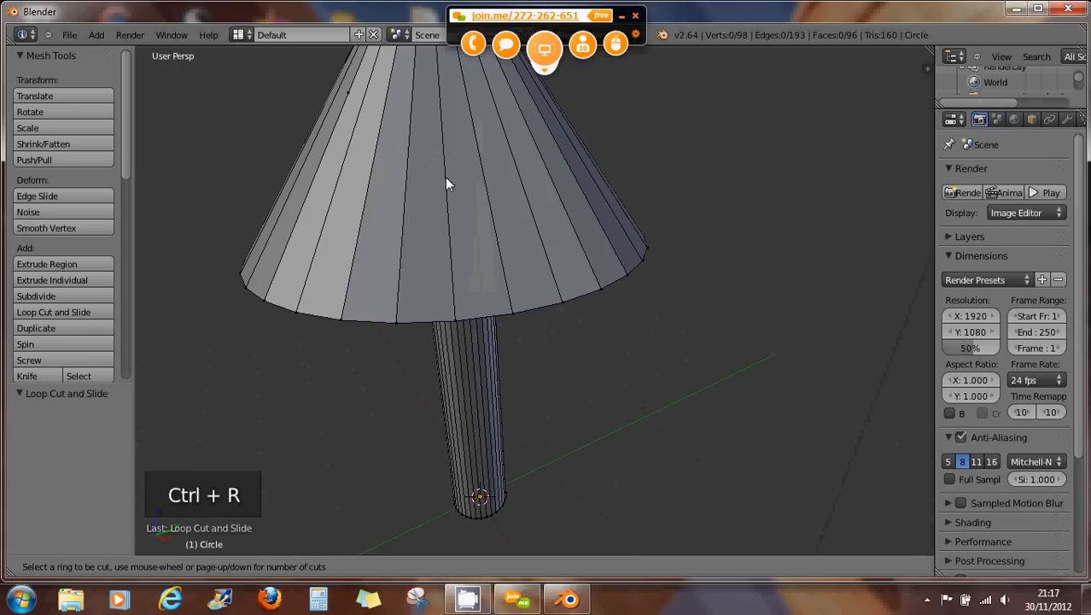
right_click(458, 187)
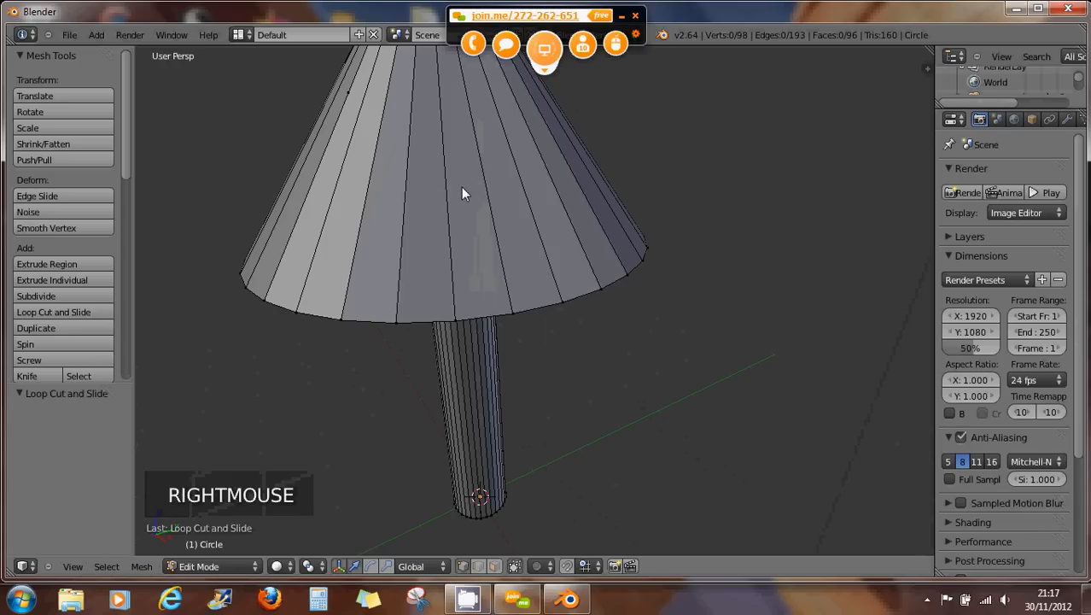
key("a")
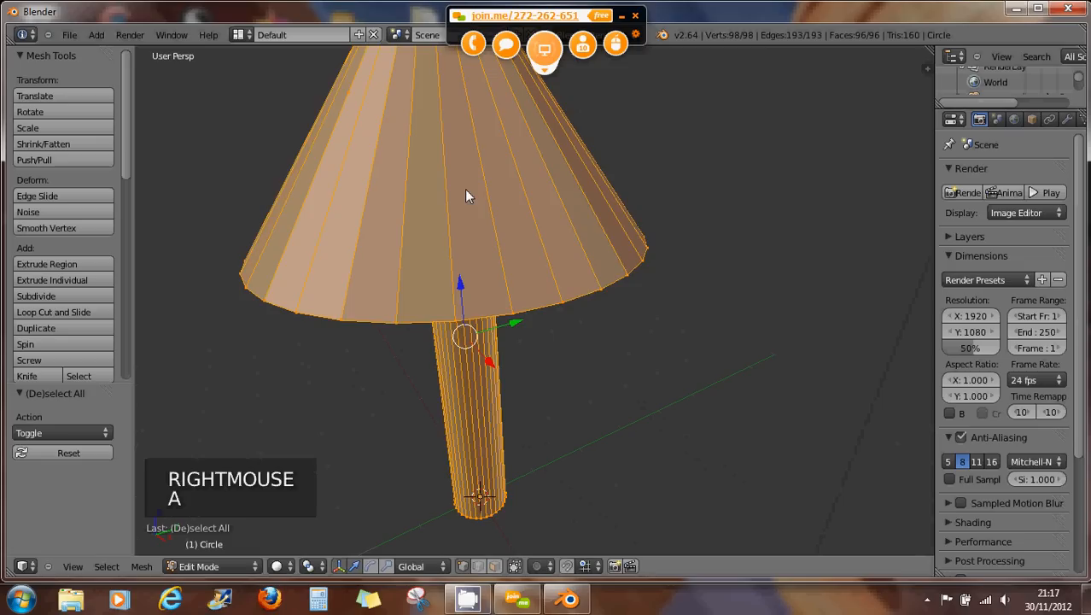
key("ctrl+r")
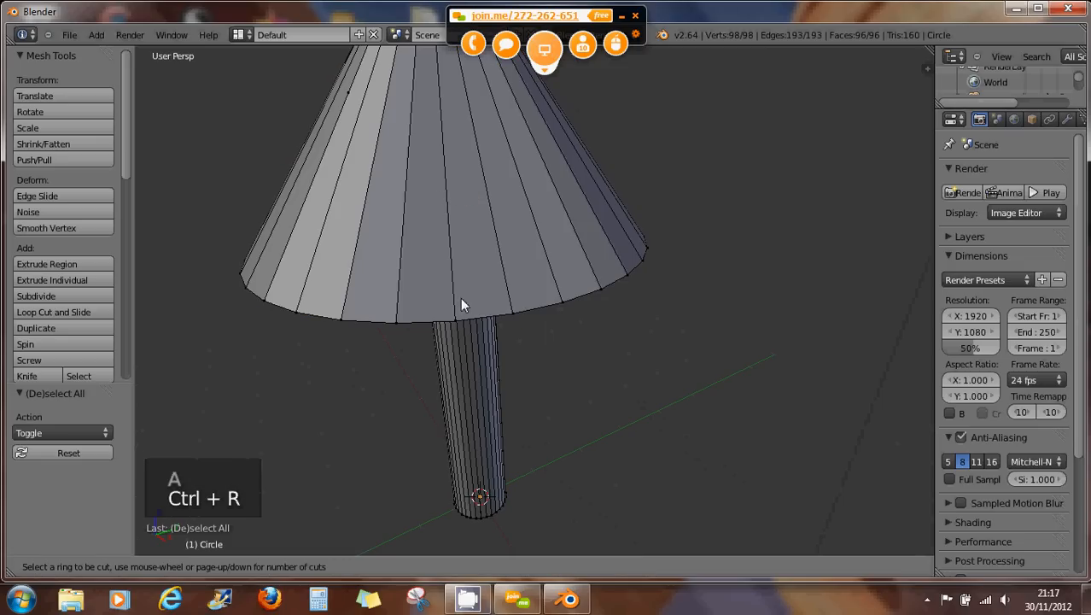
right_click(467, 357)
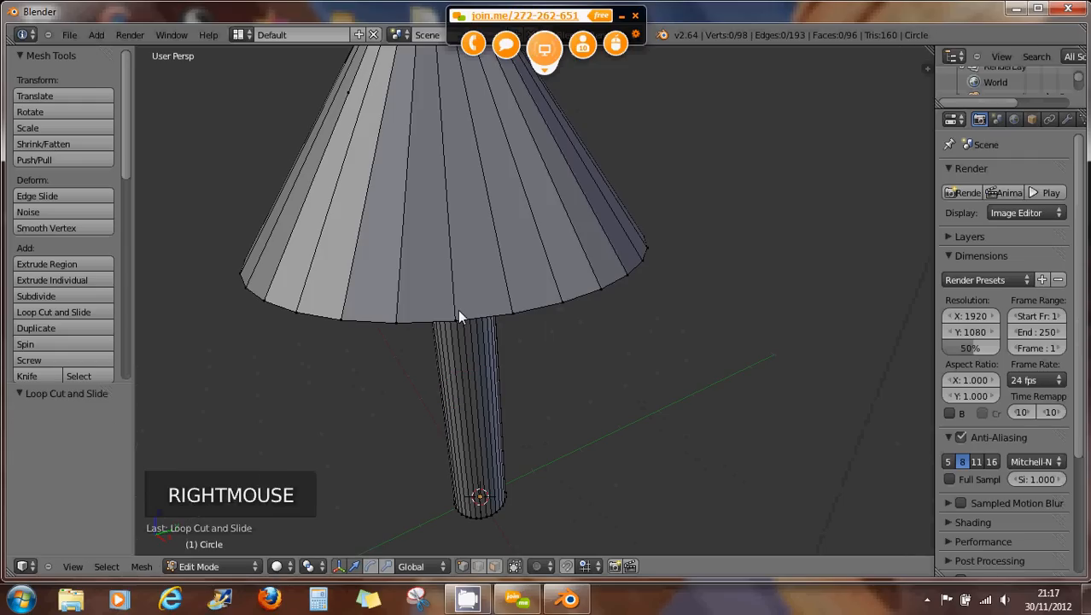
key("ctrl+r")
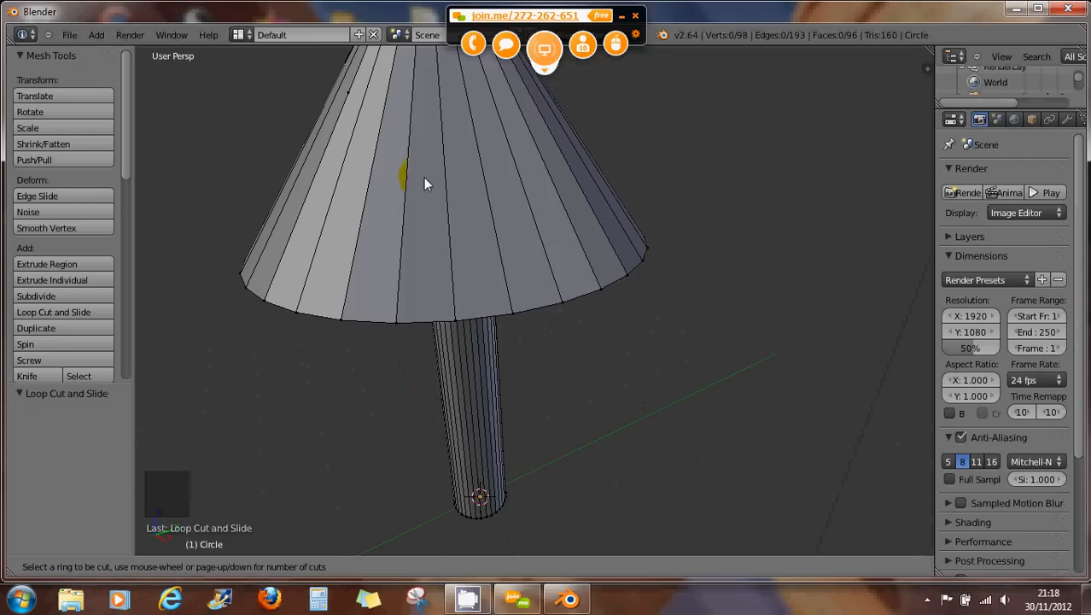
scroll(448, 196, "down", 1)
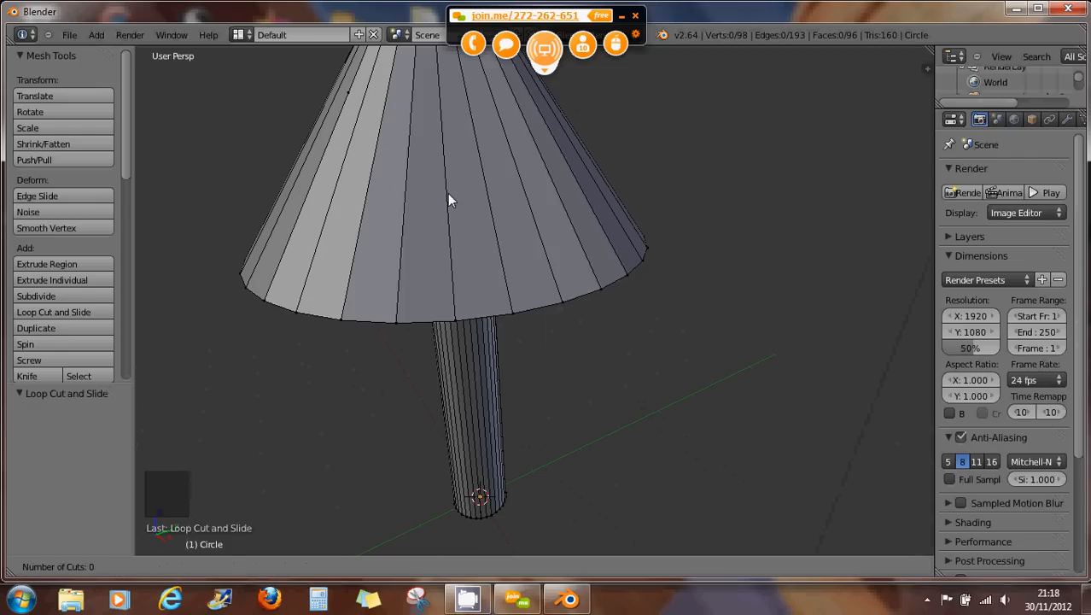
left_click(482, 241)
Undo the edits back to before the foliage's top ring of vertices was merged.
key("ctrl+z")
key("ctrl+z")
key("ctrl+z")
key("ctrl+z")
key("ctrl+z")
key("ctrl+z")
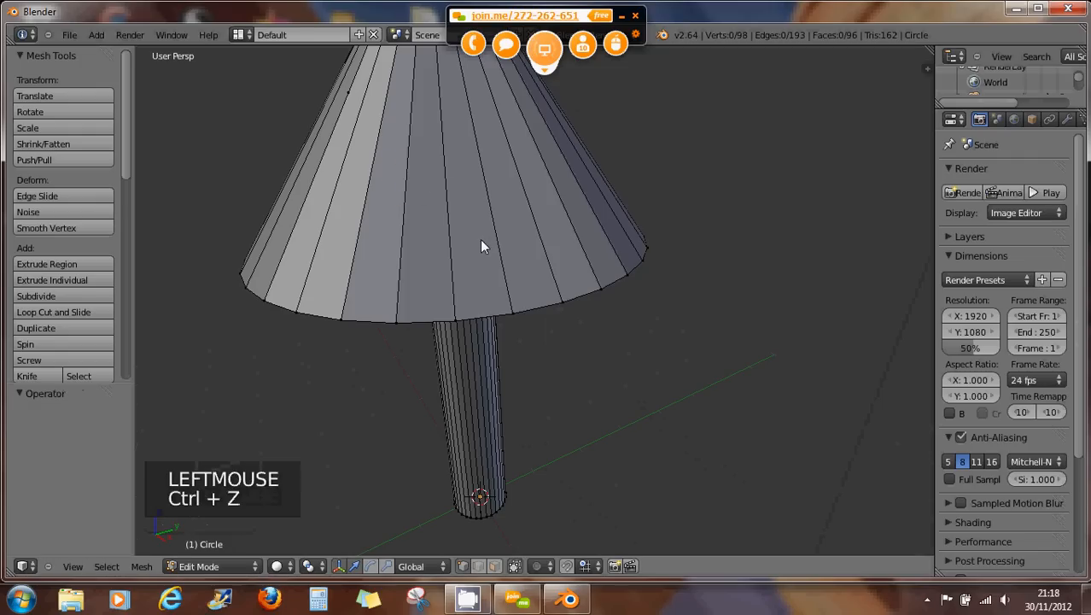
key("ctrl+z")
key("ctrl+z")
key("ctrl+z")
key("ctrl+z")
key("ctrl+z")
key("ctrl+z")
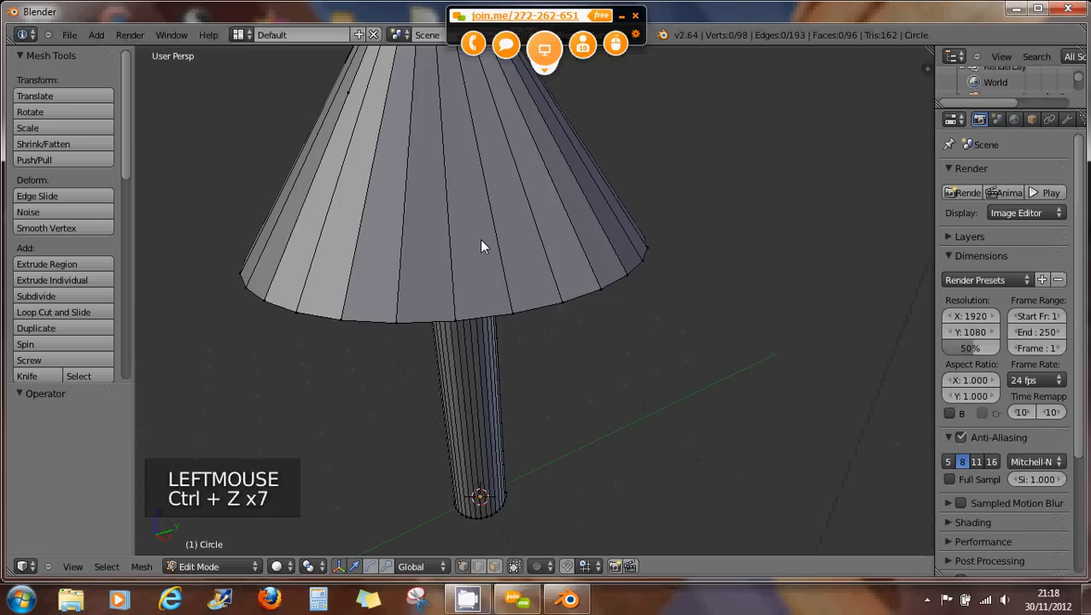
key("ctrl+z")
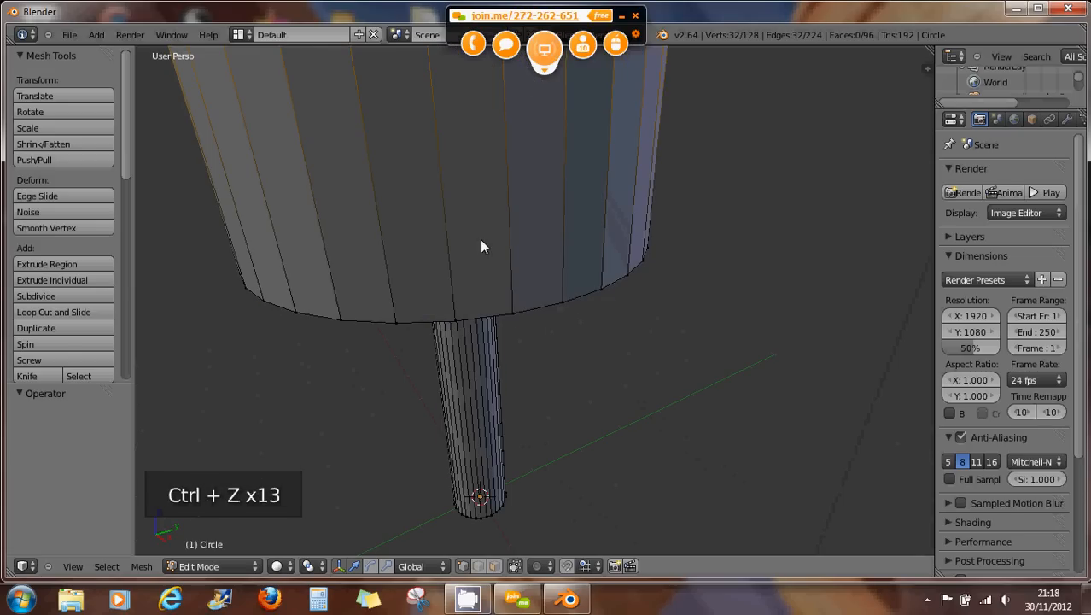
Add a centred horizontal loop cut around the sides of the open foliage cylinder.
key("ctrl+r")
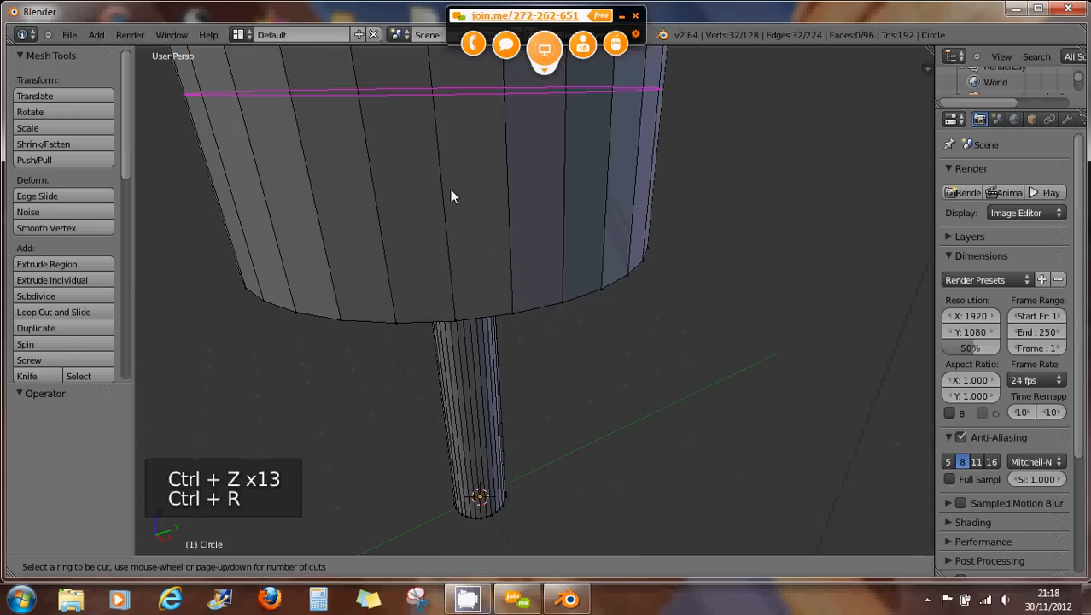
left_click(447, 188)
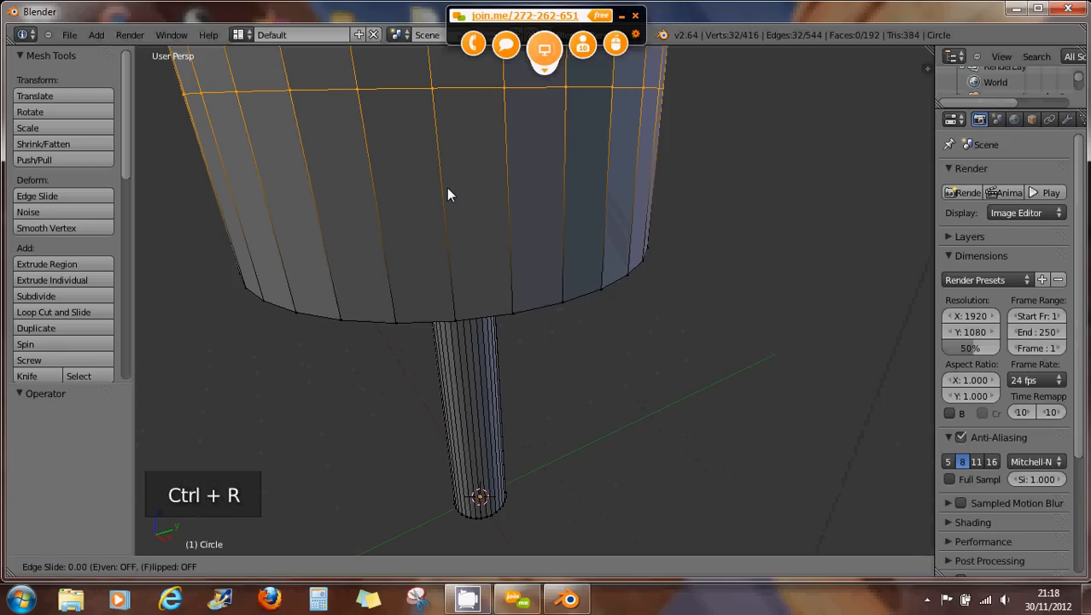
left_click(446, 187)
scroll(461, 182, "down", 6)
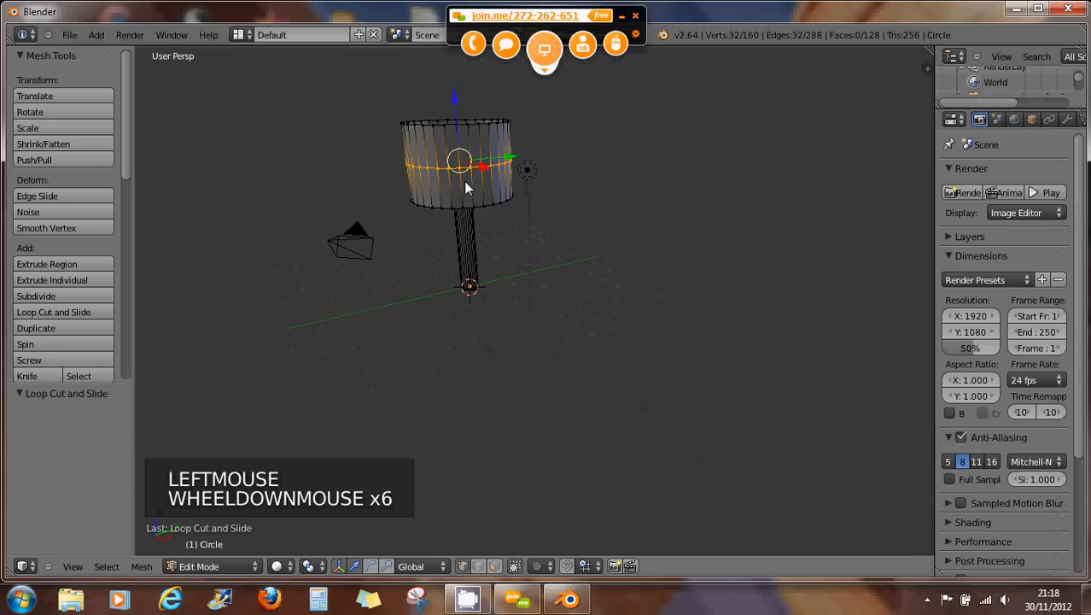
Merge the foliage's top ring of vertices at its center to form the tree's tip.
right_click(473, 125, "alt")
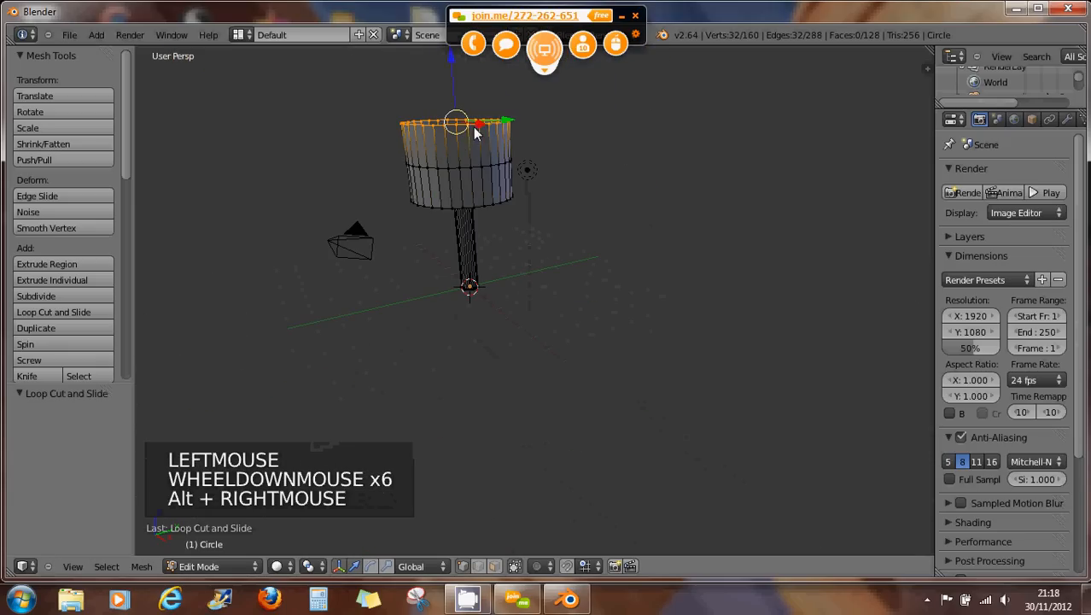
key("alt+m")
left_click(498, 194)
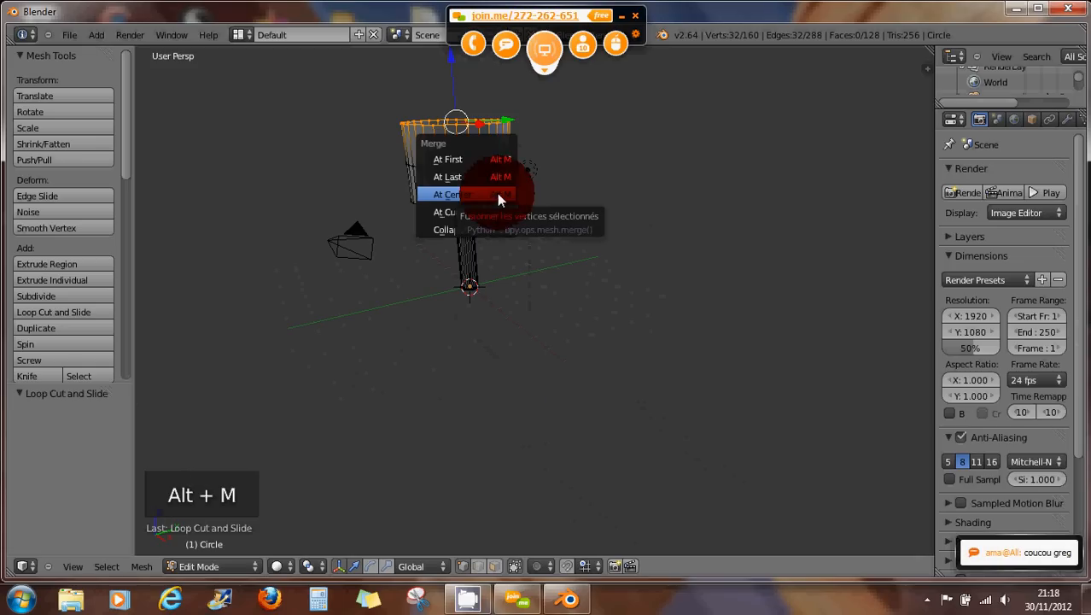
Scale the foliage's middle edge loop inward to about 0.484, and scale it again by about 0.788.
scroll(482, 181, "up", 4)
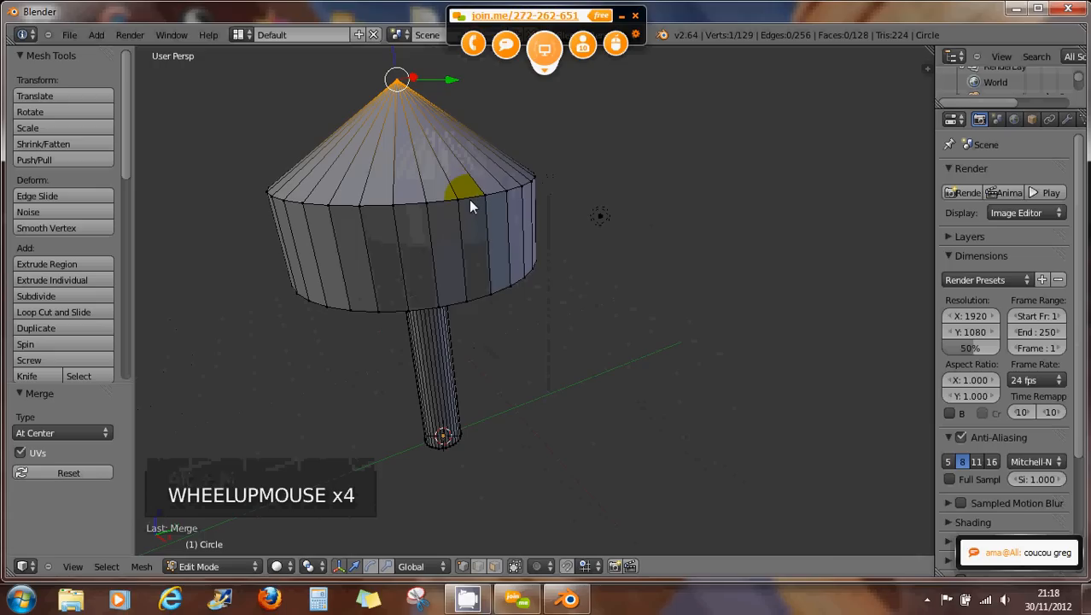
right_click(475, 195, "alt")
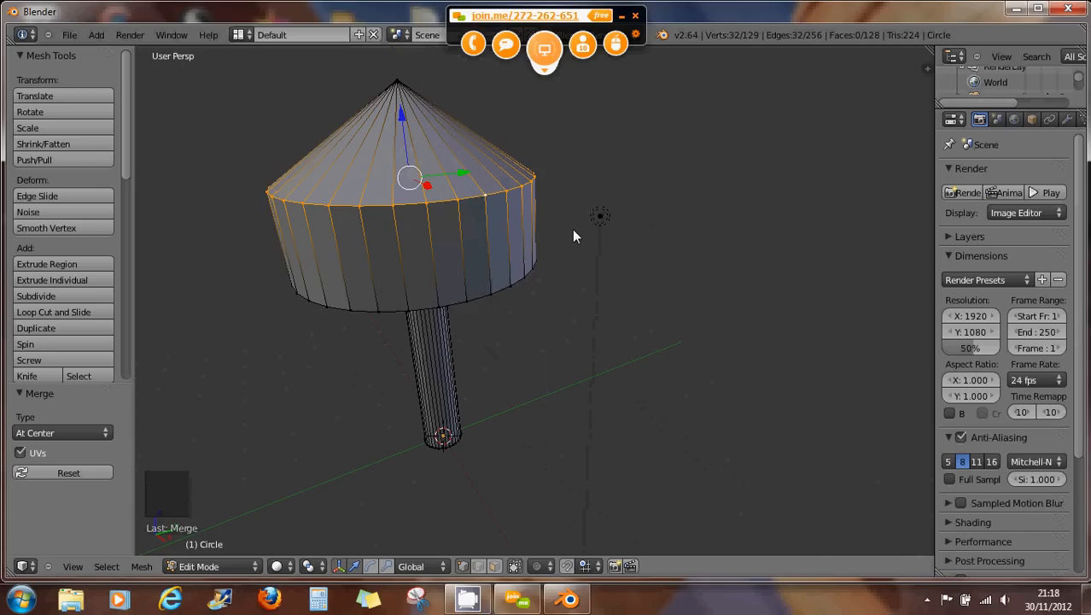
key("s")
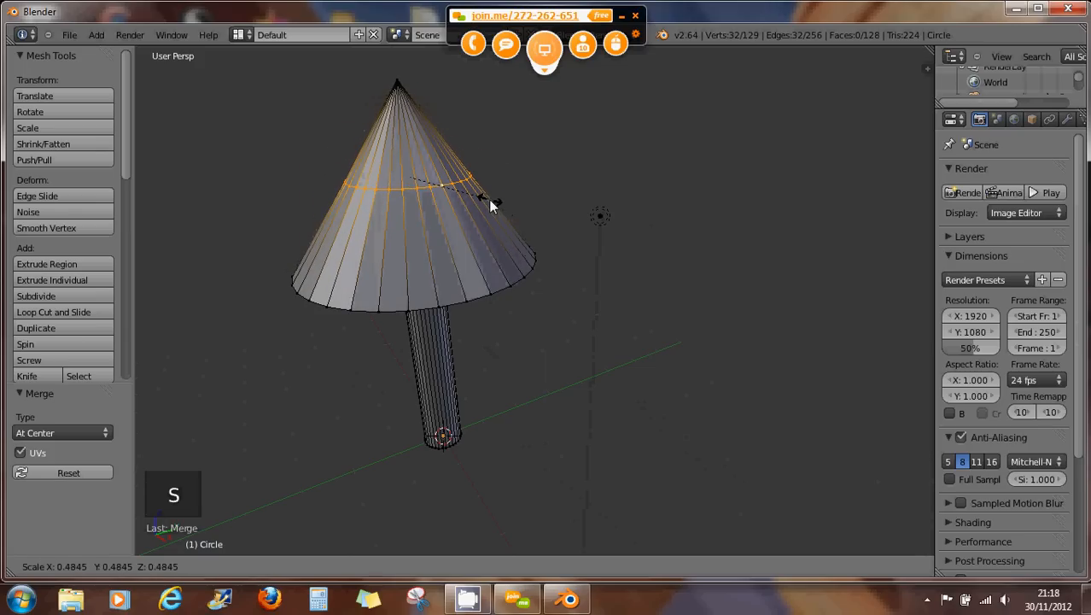
left_click(491, 204)
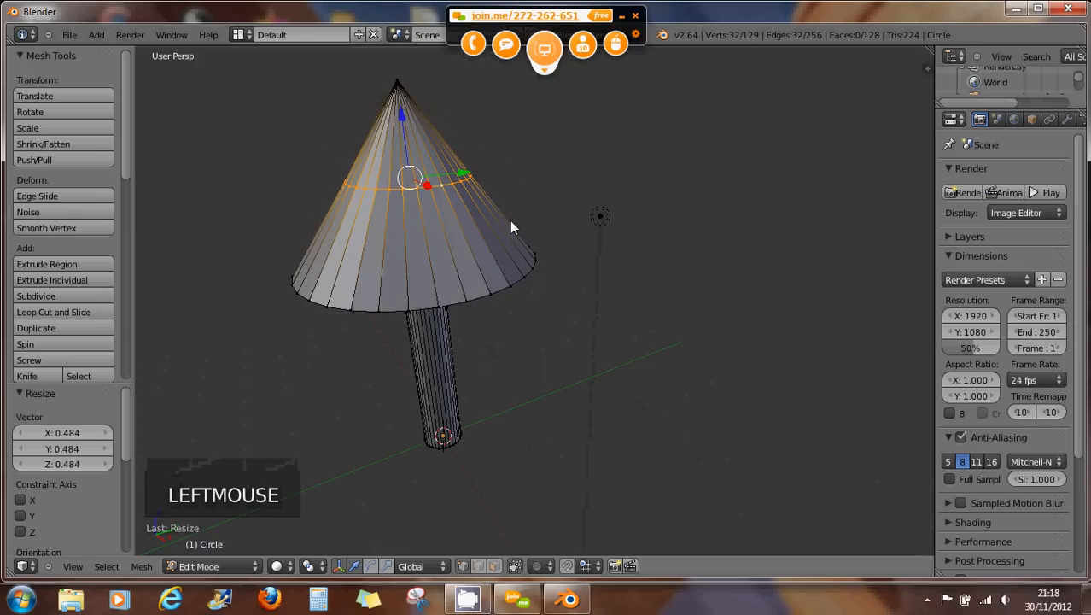
key("s")
key("s")
left_click(517, 243)
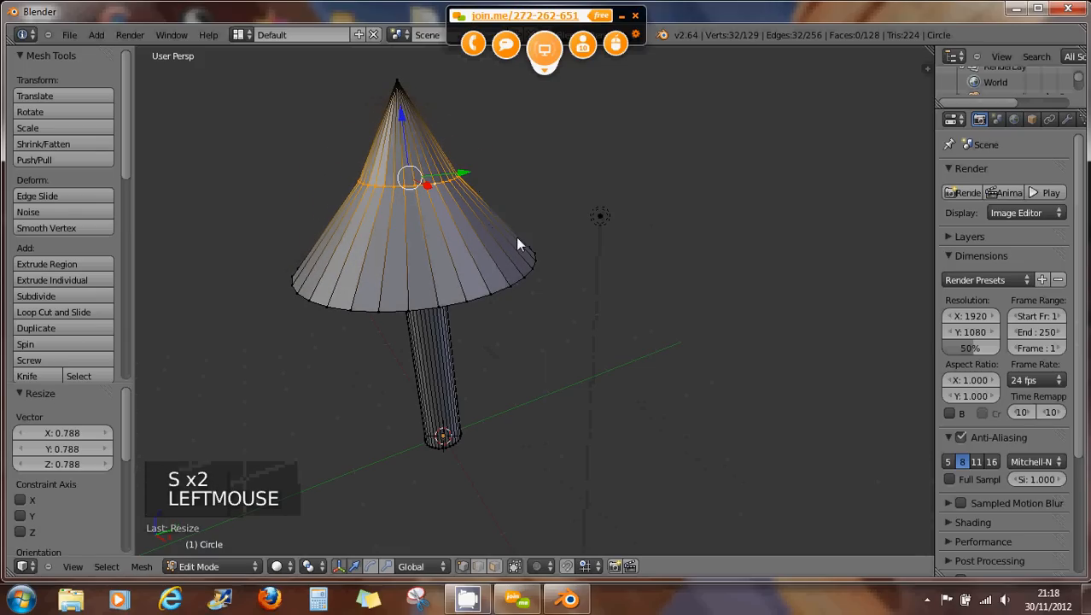
Select every second vertex of the foliage's bottom rim and lower them along Z by about 0.25, plus about 0.07 more.
right_click(483, 298, "alt")
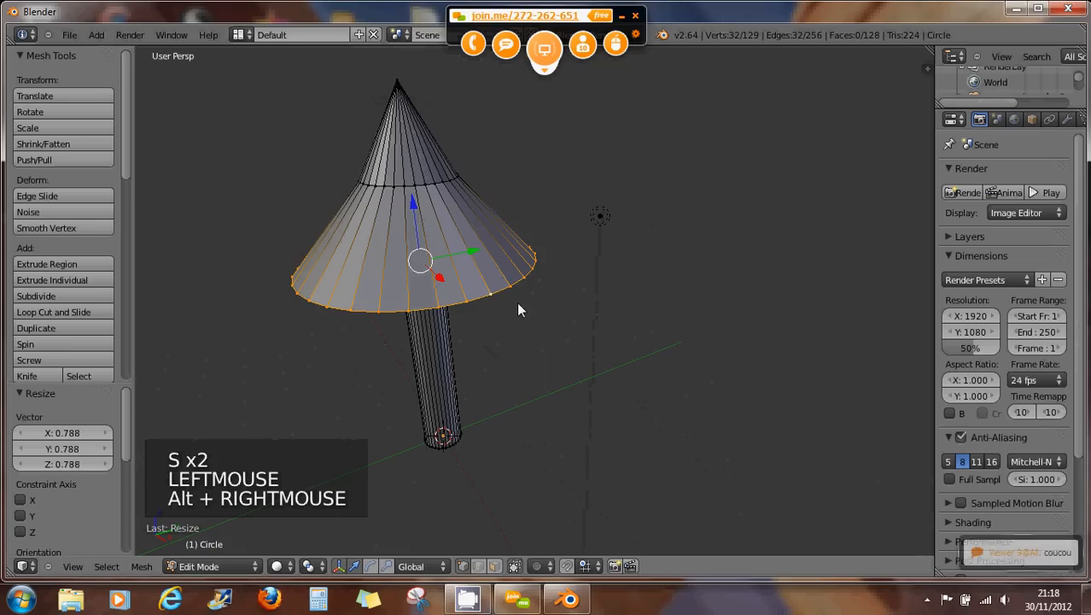
left_click(108, 567)
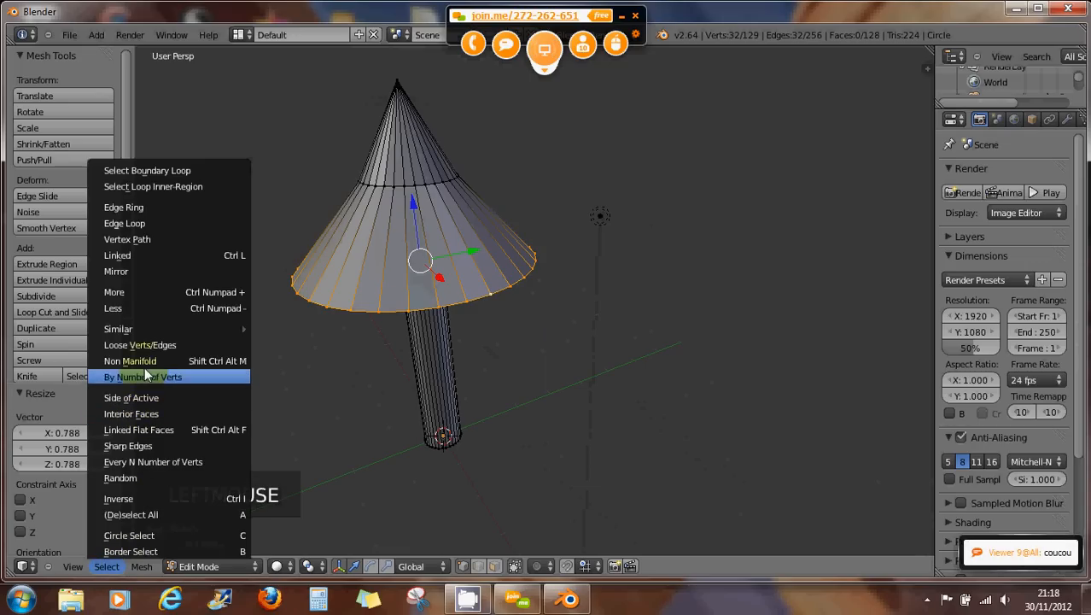
left_click(149, 462)
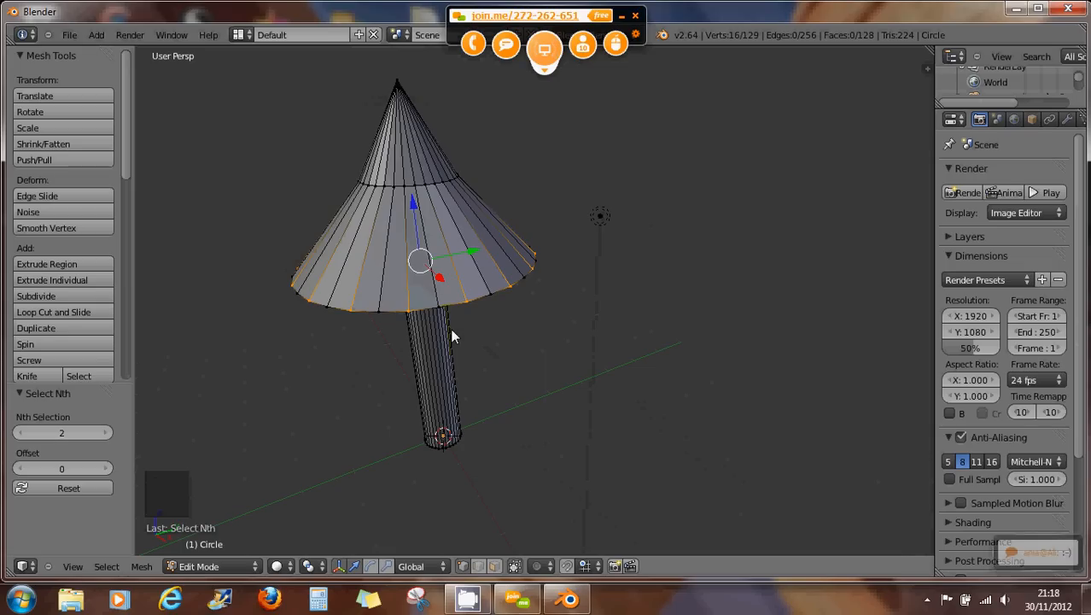
key("g")
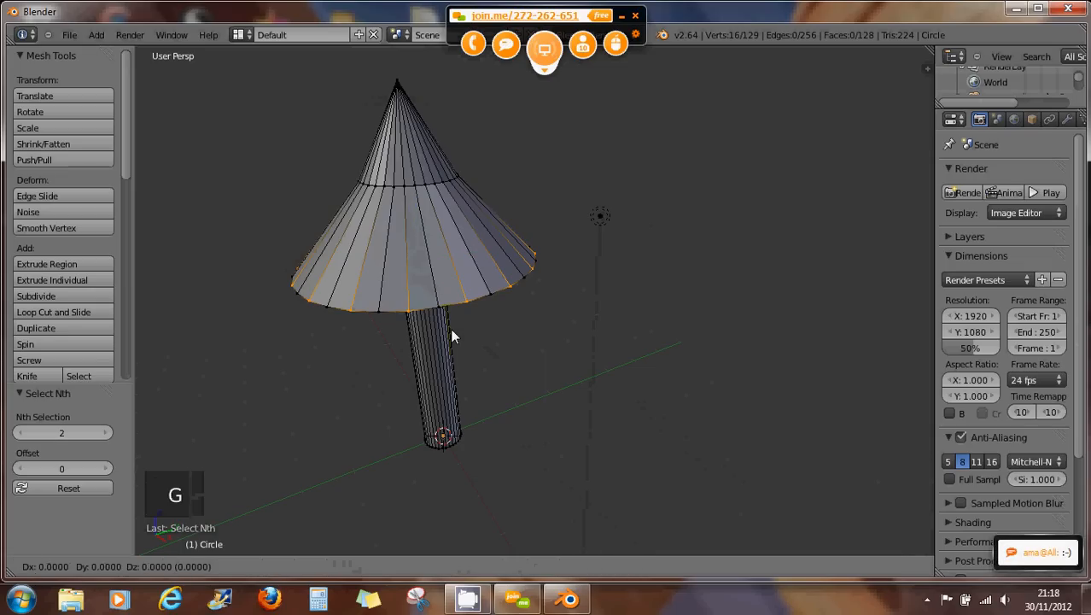
key("z")
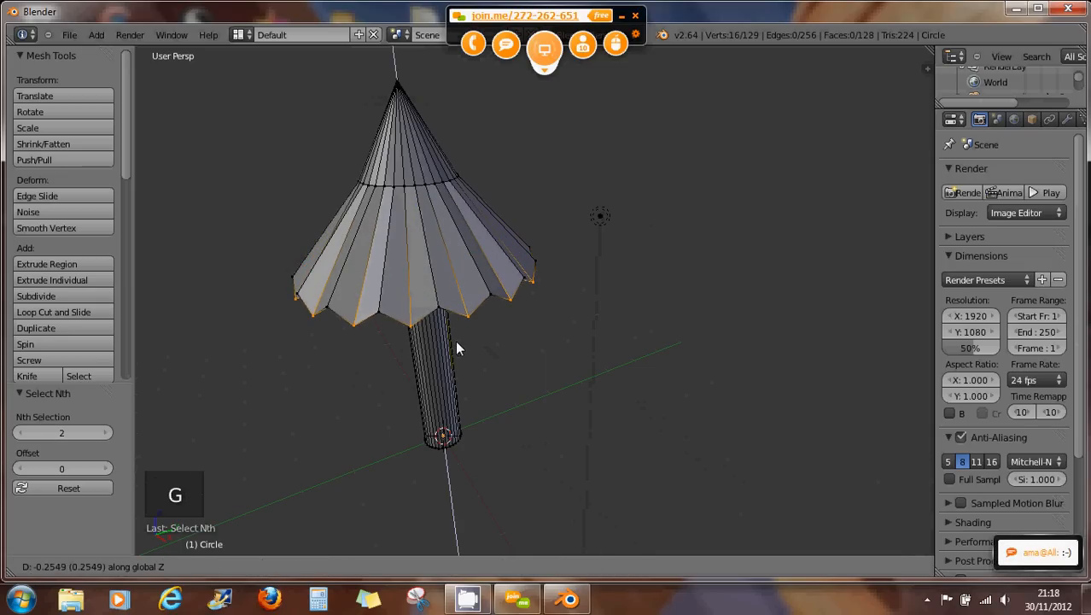
left_click(456, 341)
left_click_drag(415, 224, 414, 219)
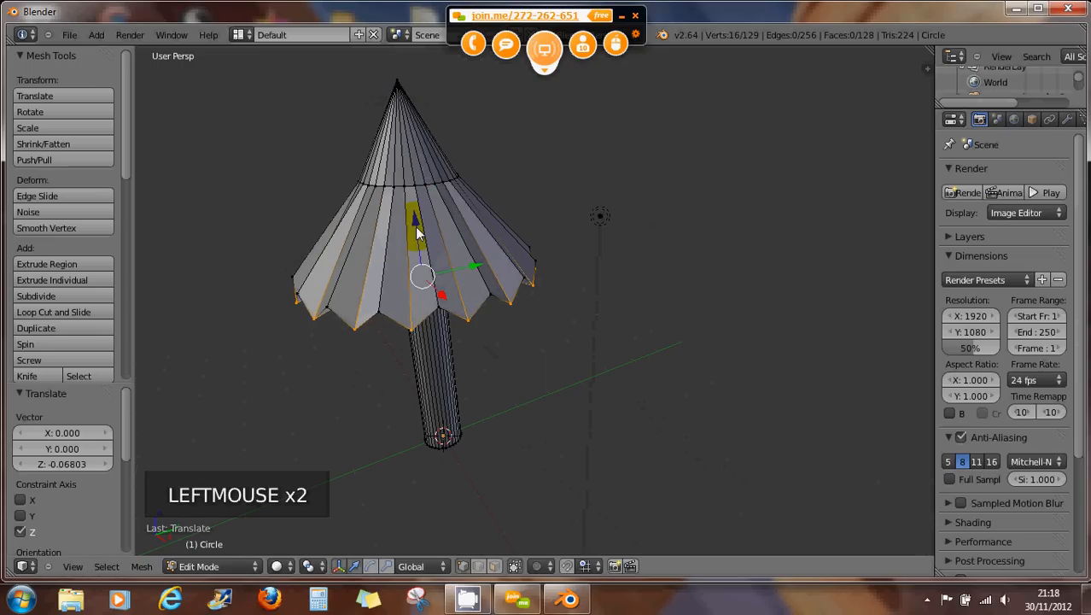
Raise the foliage's middle edge loop about 0.035 along Z and edge-slide it toward the rim with a factor of about -0.576.
right_click(409, 182, "alt")
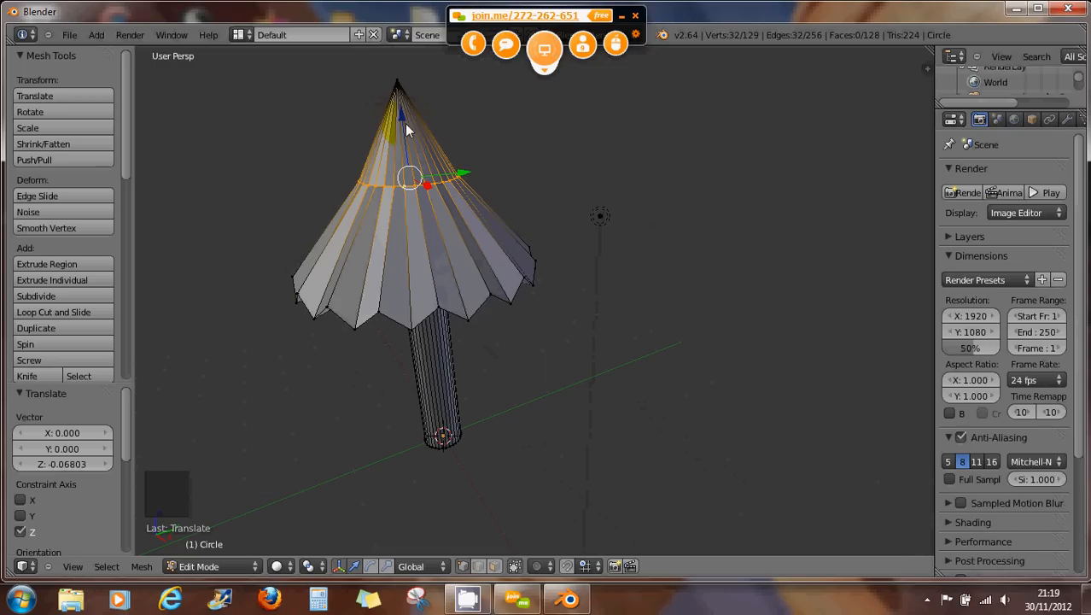
mouse_move(403, 117)
left_mouse_down()
mouse_move(410, 194)
mouse_move(410, 115)
left_mouse_up()
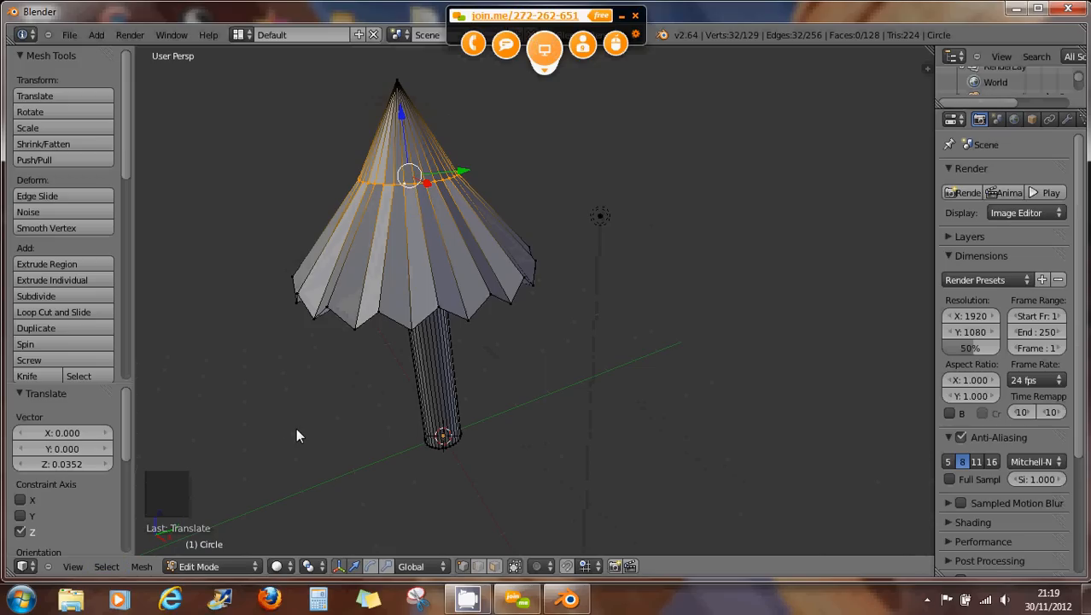
key("ctrl+e")
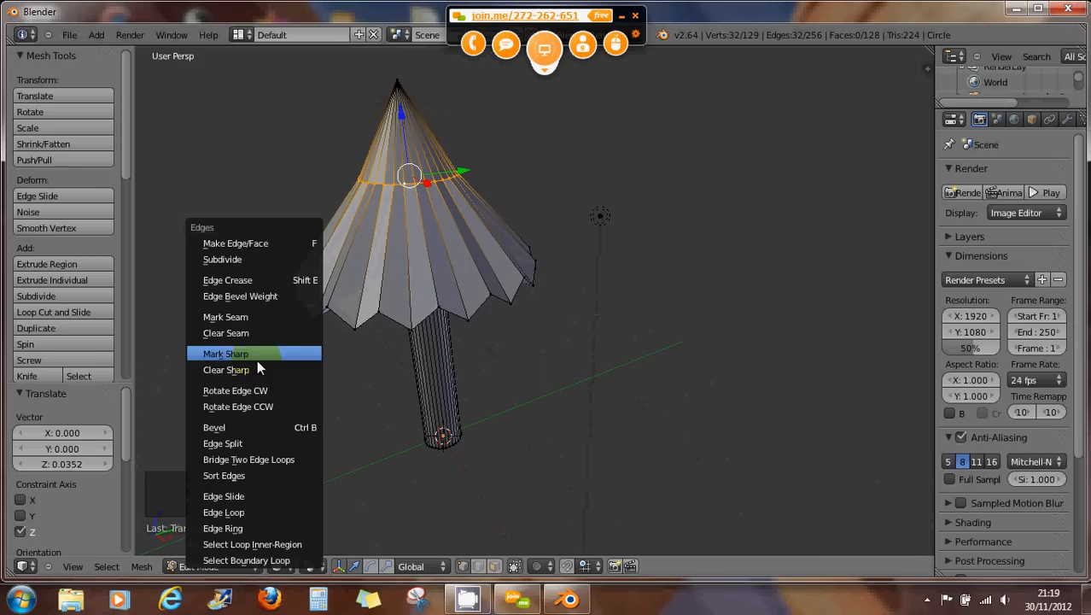
left_click(256, 496)
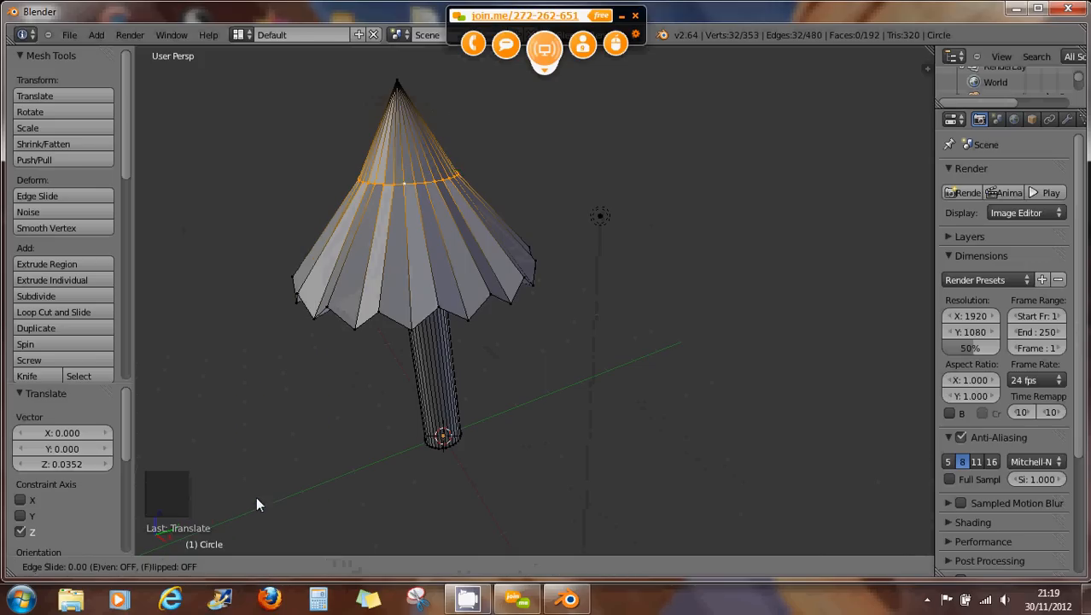
left_click(276, 76)
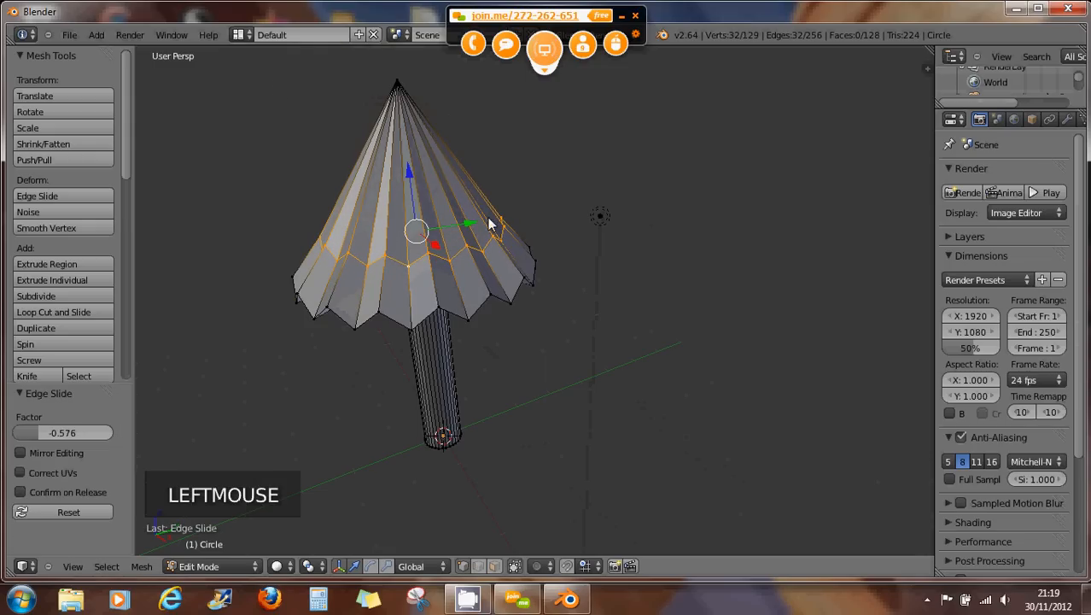
Flatten the zigzag edge loop above the foliage rim by scaling it along Z to about 0.222.
middle_click_drag(494, 243, 505, 215)
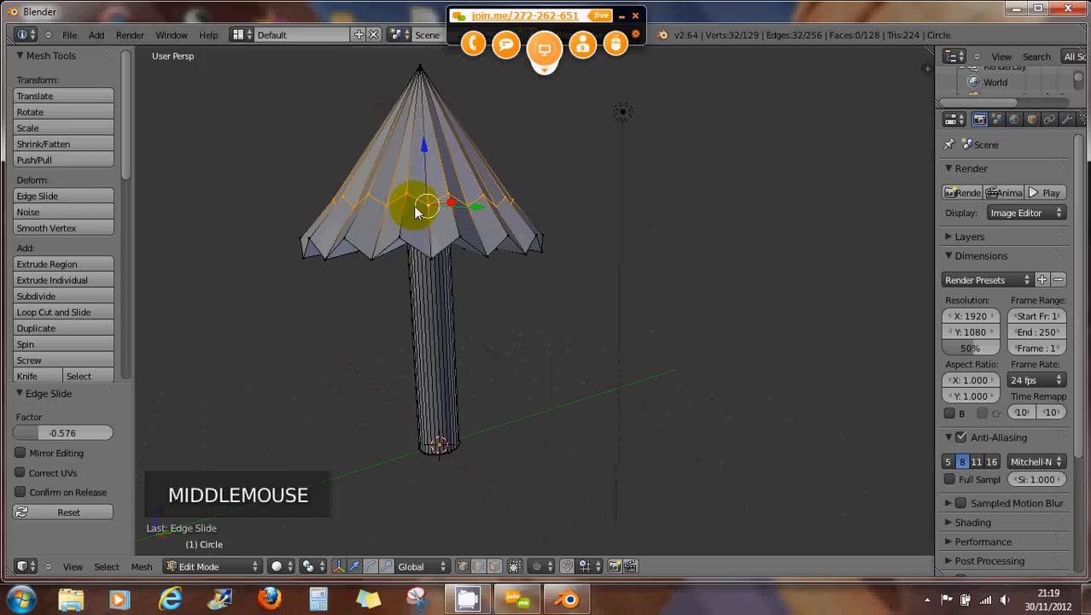
key("s")
key("z")
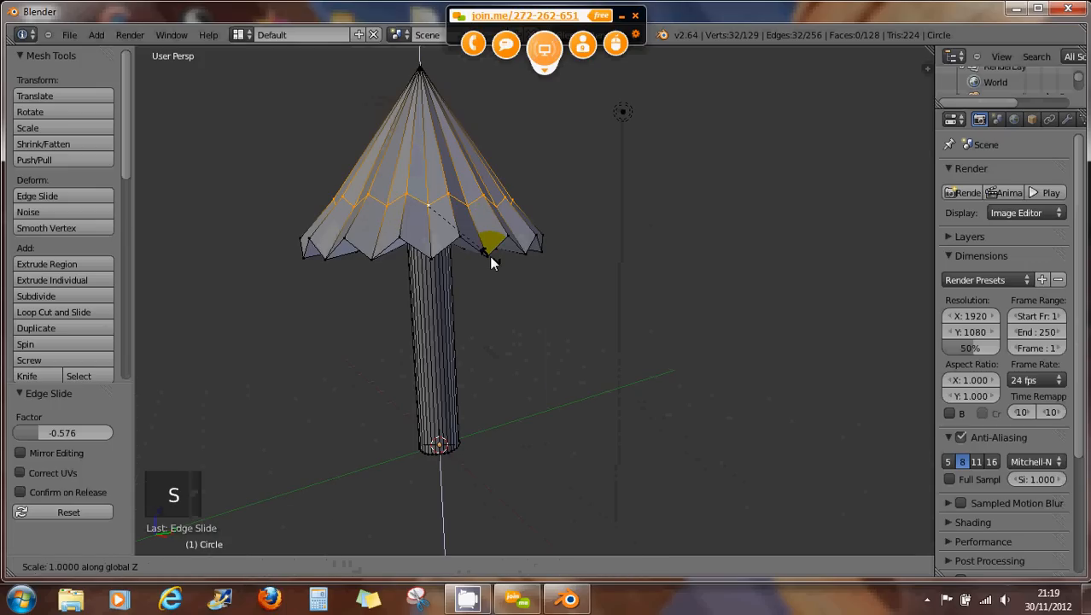
left_click(441, 216)
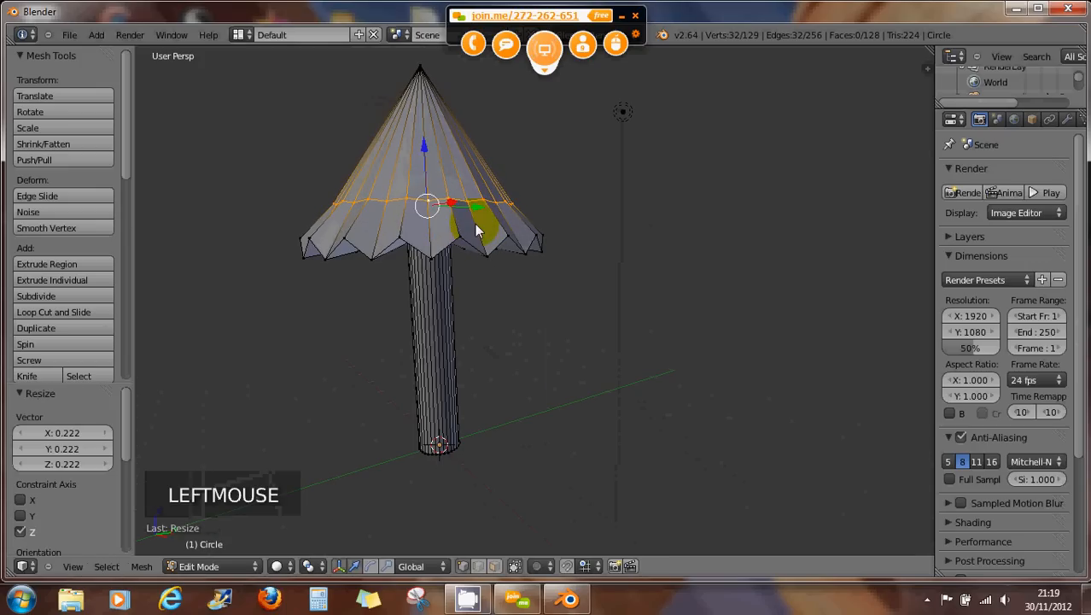
middle_click_drag(465, 224, 541, 272)
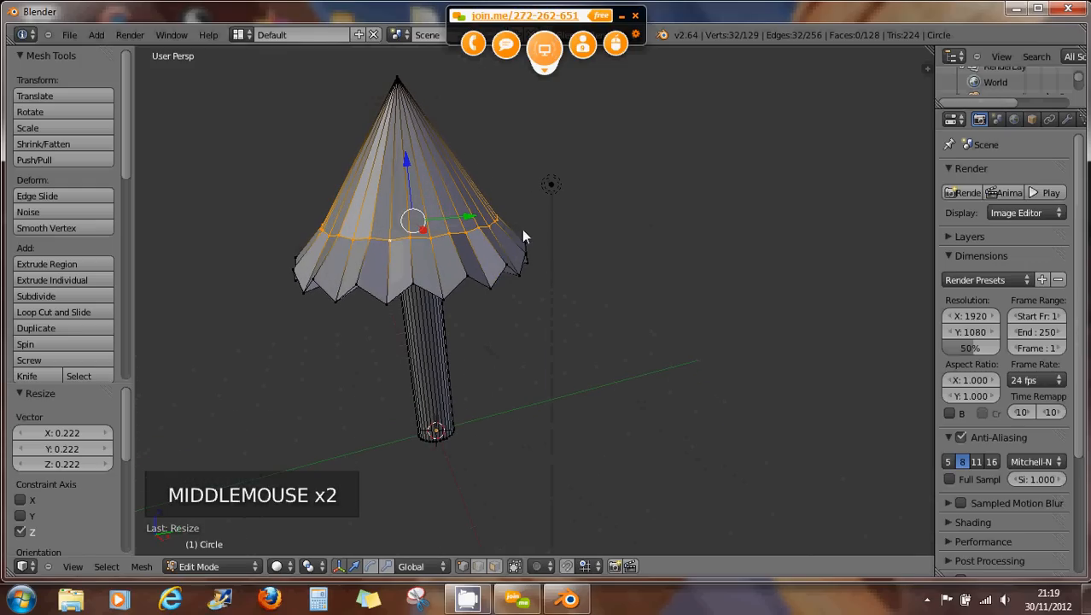
key("ctrl+e")
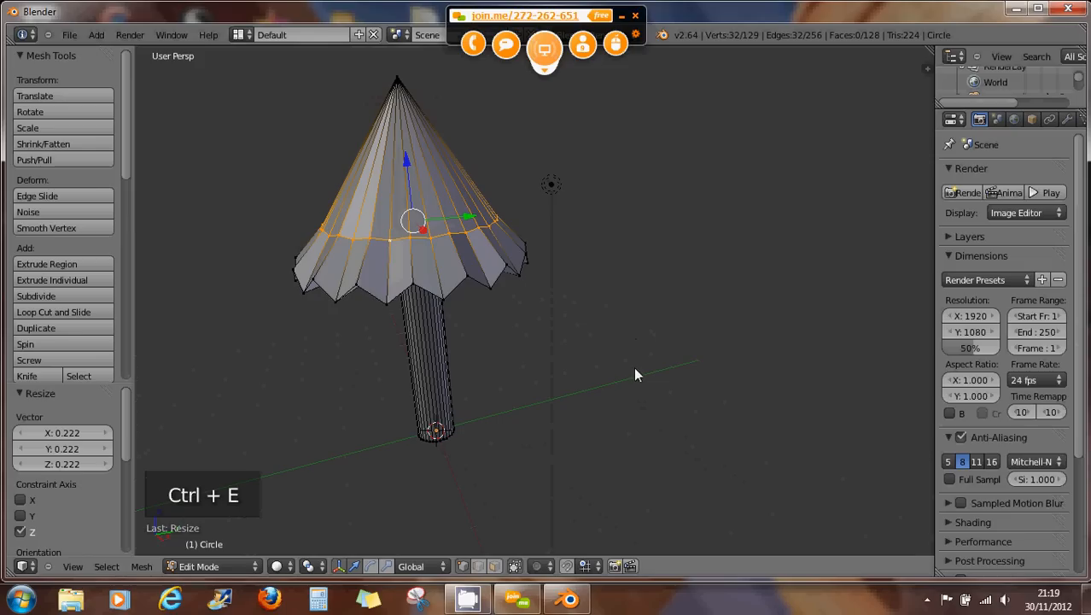
key("ctrl+e")
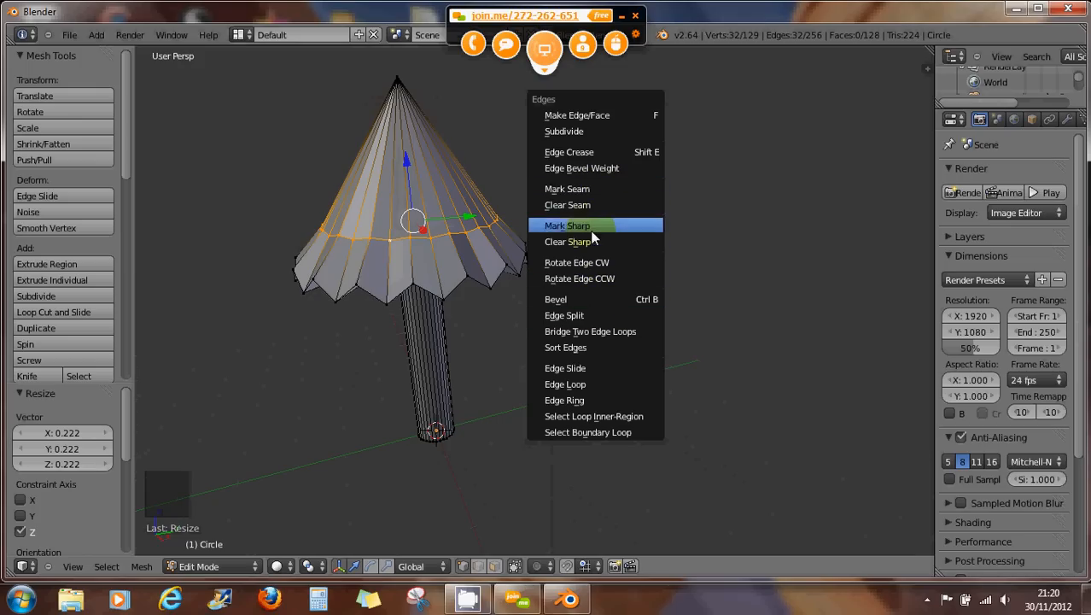
left_click(584, 316)
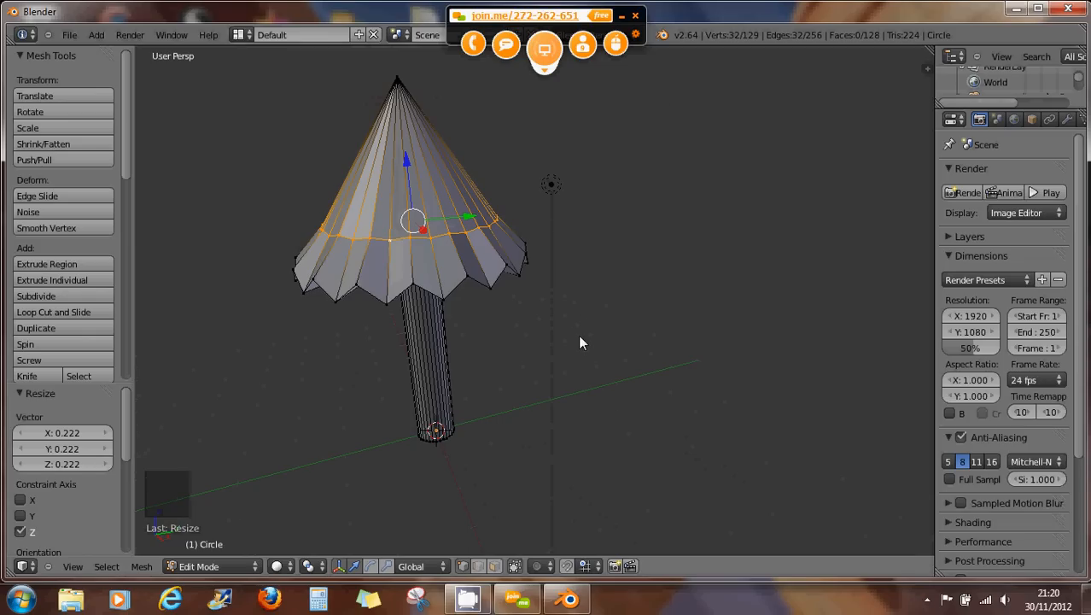
key("ctrl+f")
key("ctrl+v")
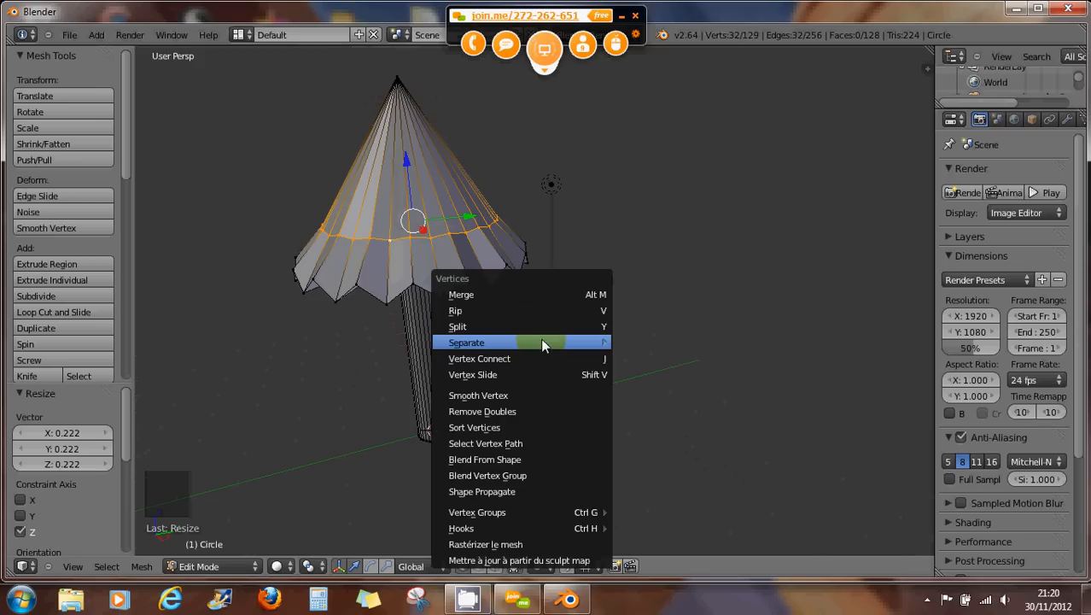
mouse_move(540, 348)
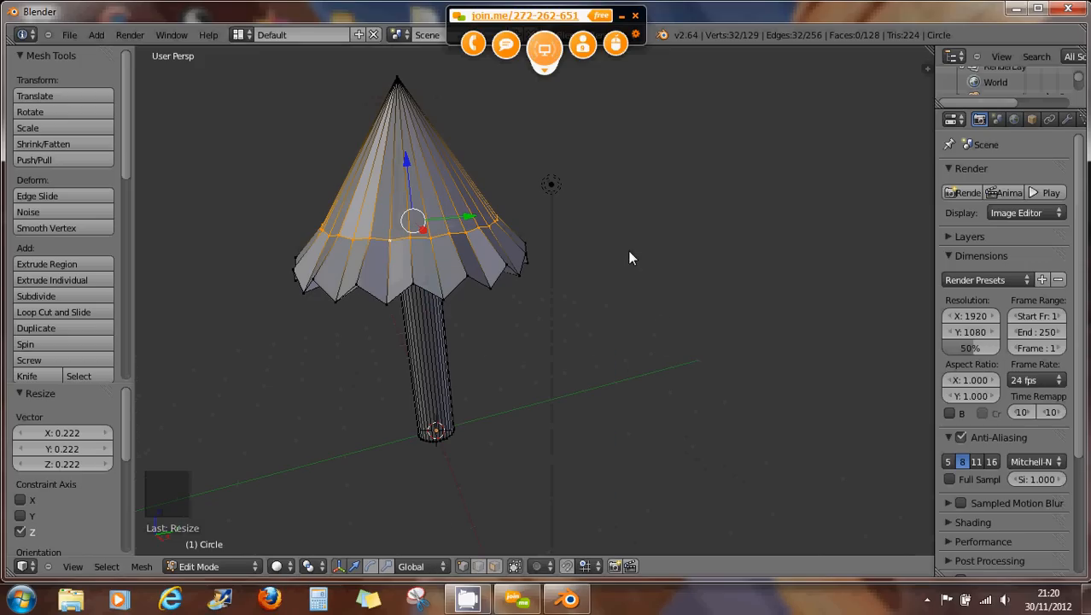
middle_click_drag(478, 248, 526, 231)
middle_click_drag(520, 298, 464, 294)
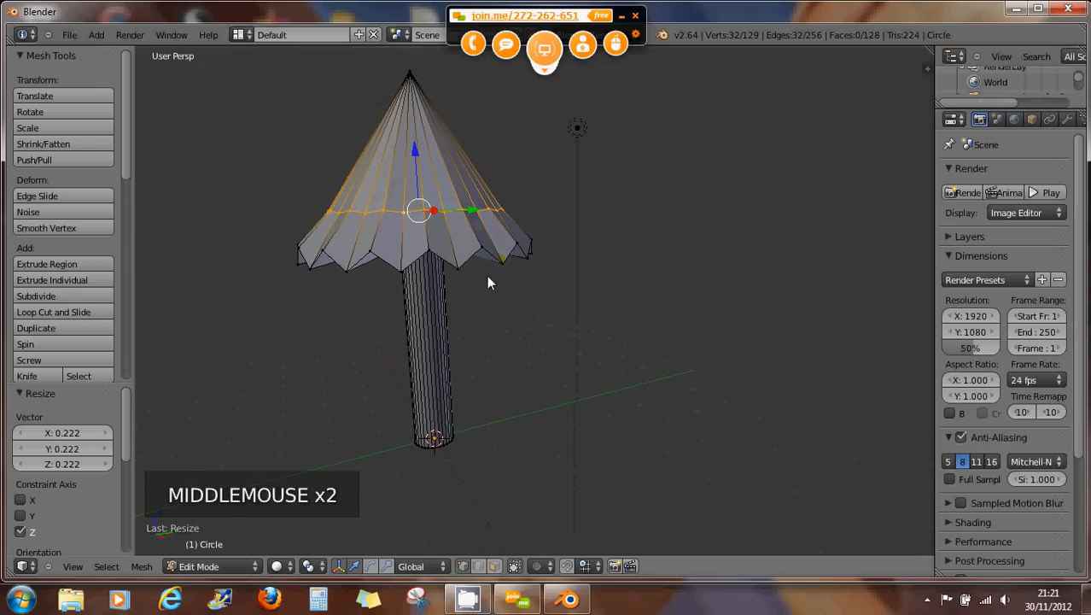
Leave mesh editing and return the tree to Object Mode.
left_click(503, 333)
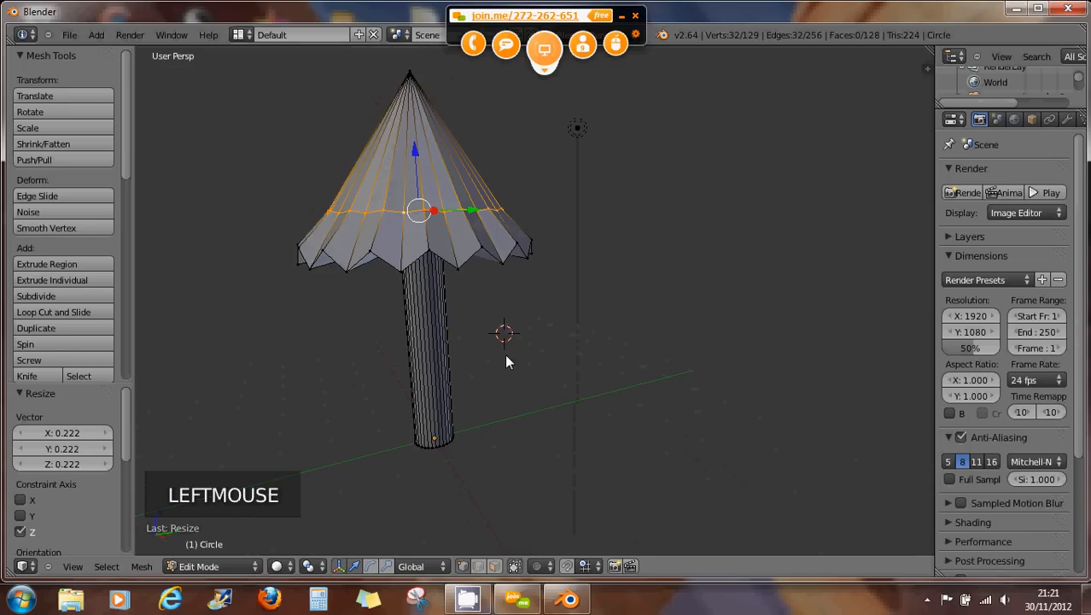
key("Tab")
middle_click_drag(464, 323, 432, 341)
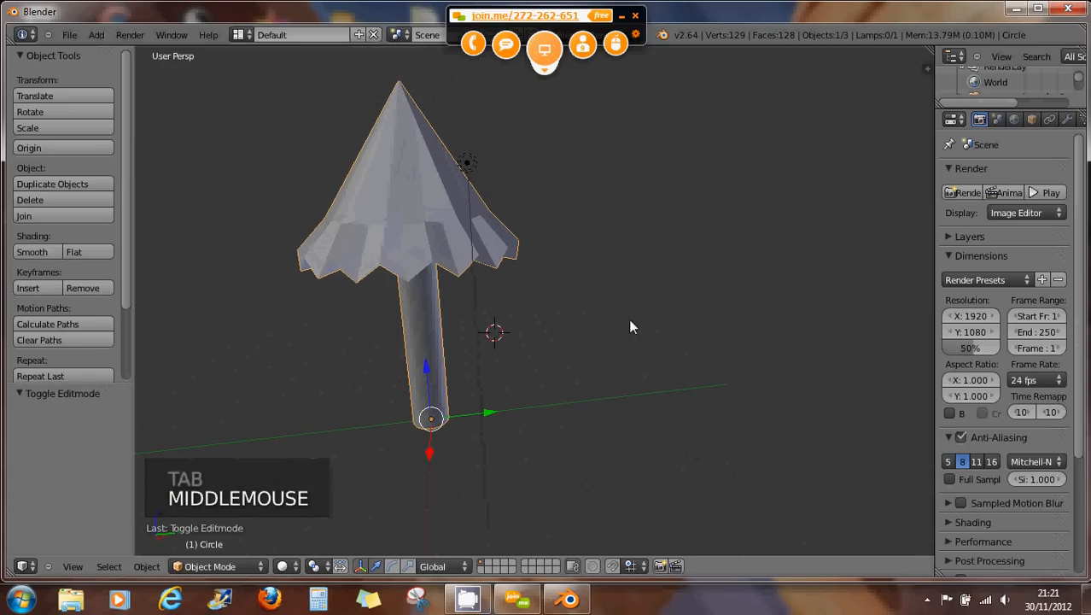
Widen the properties editor and add a new material to the tree.
left_click(935, 177)
left_click_drag(935, 175, 839, 170)
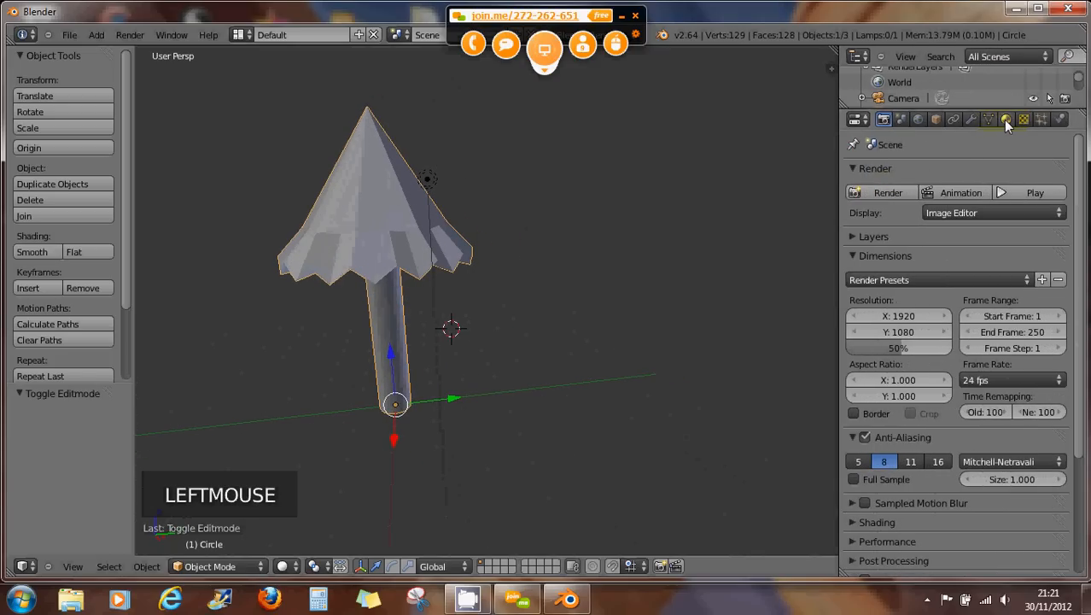
left_click(1006, 119)
left_click(935, 227)
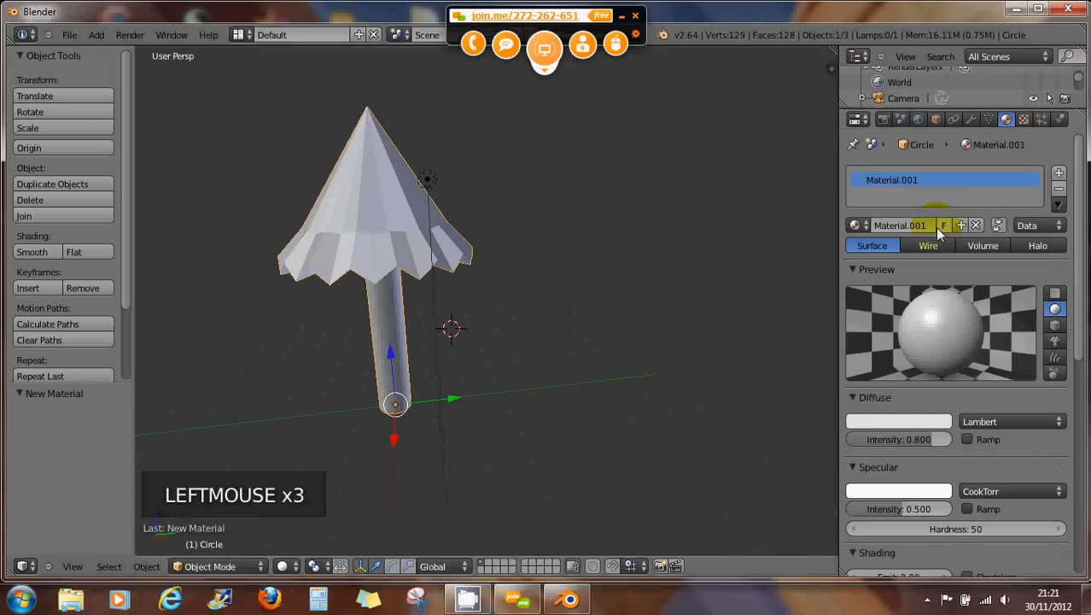
Examine the tree's foliage rim and trunk mesh in Edit Mode, and return to Object Mode.
middle_click_drag(434, 237, 399, 252)
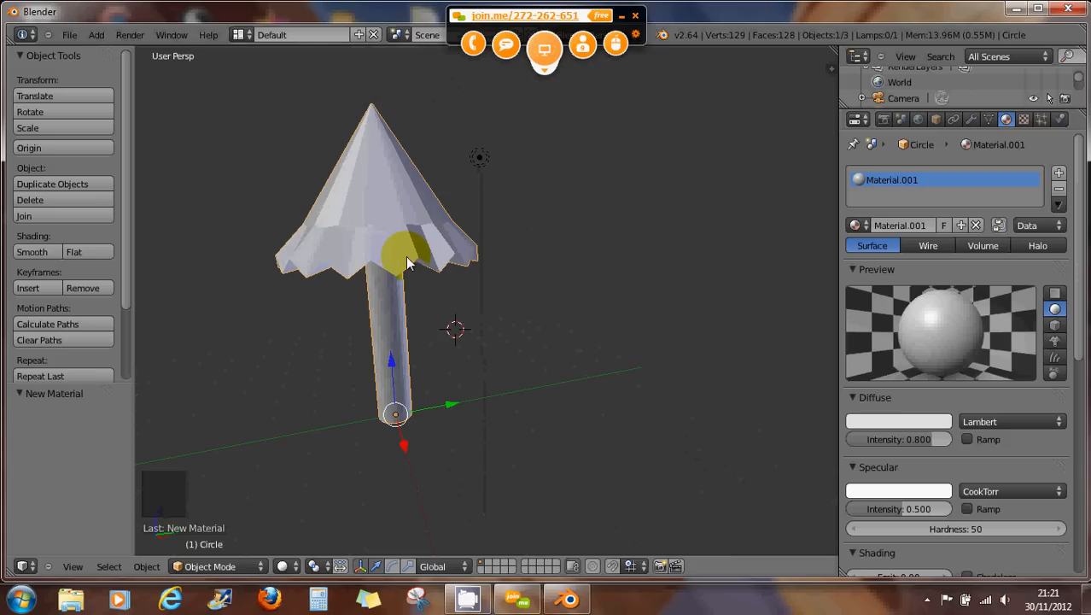
key("Tab")
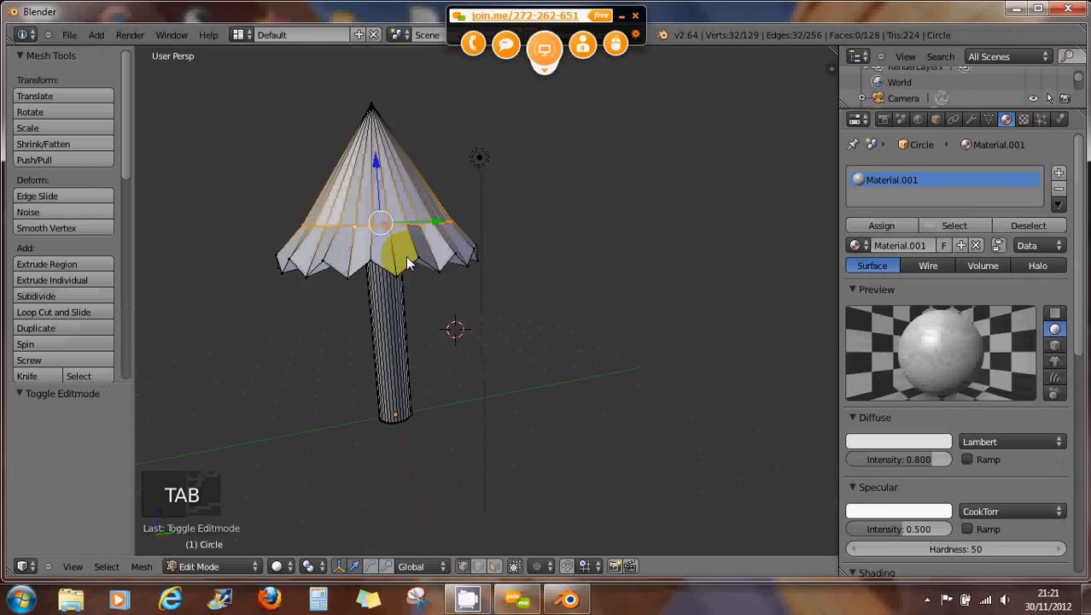
middle_click_drag(402, 241, 420, 223)
middle_click(433, 248)
middle_click_drag(437, 268, 400, 270)
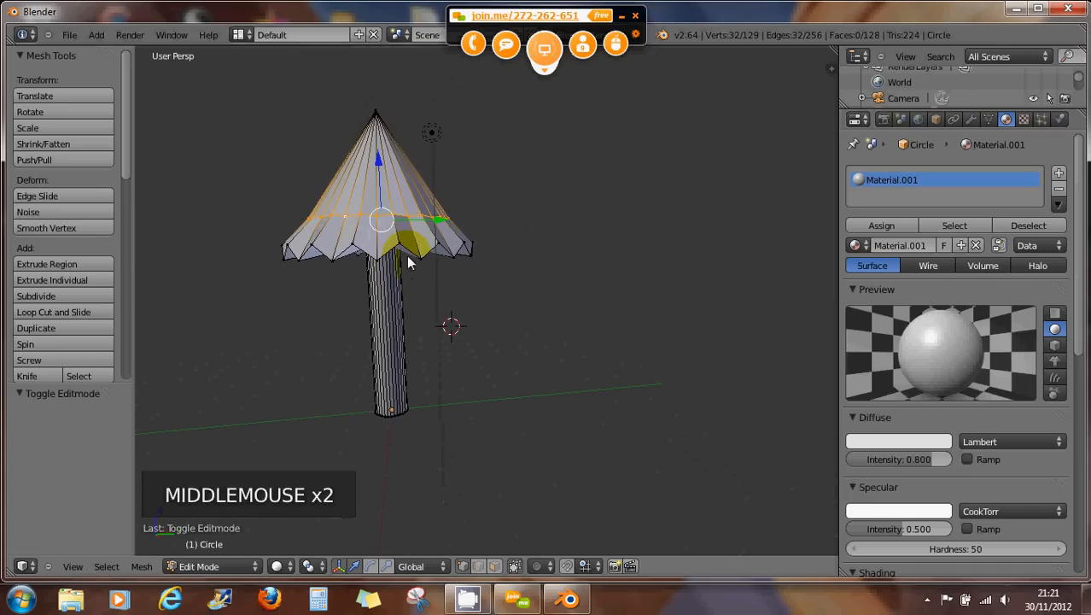
scroll(401, 260, "up", 2)
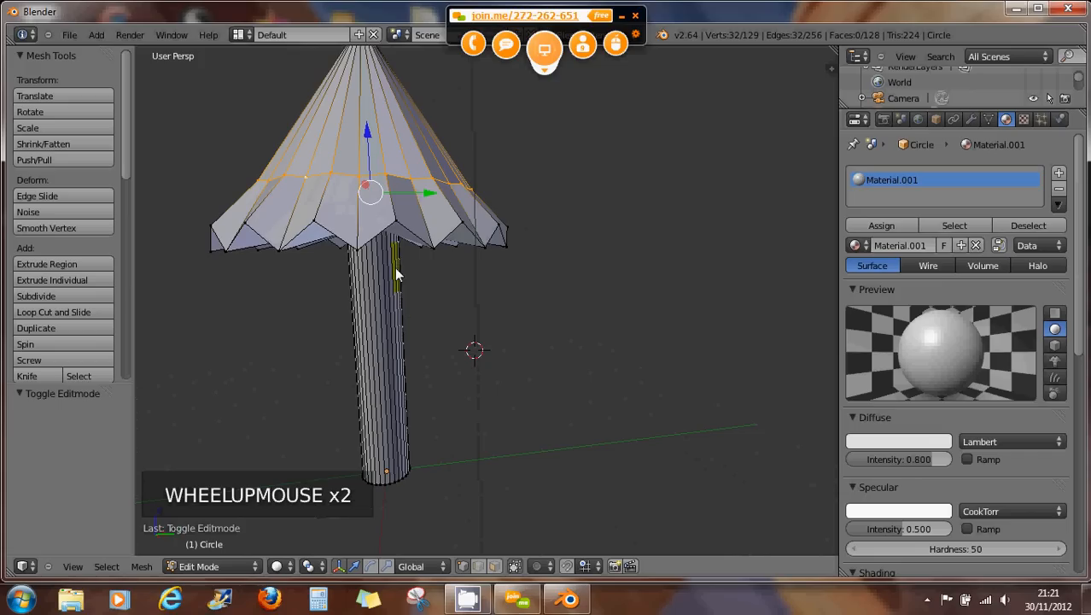
middle_click_drag(394, 266, 395, 278)
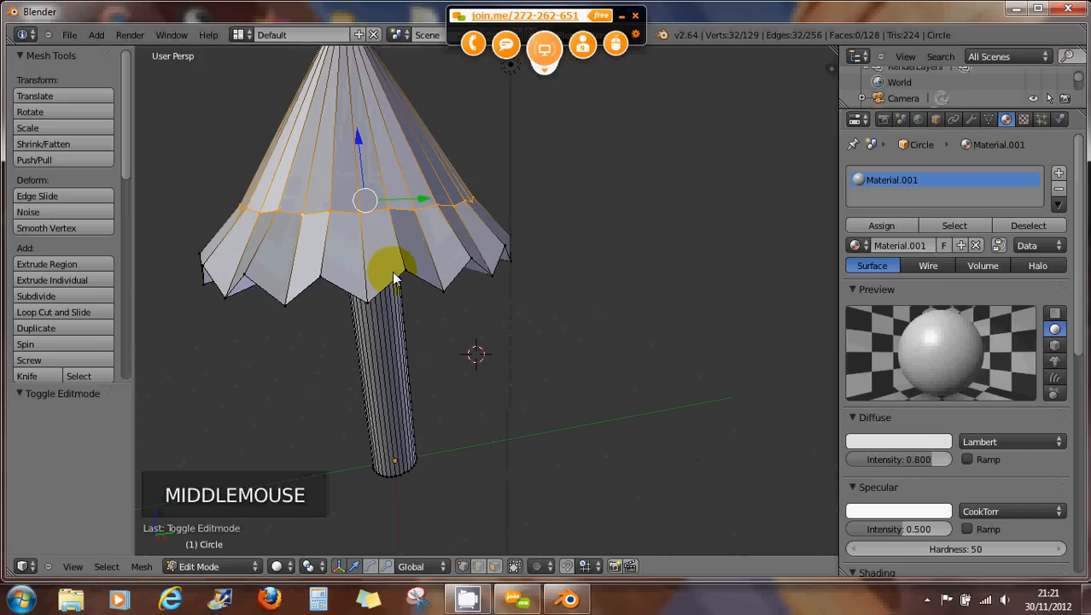
scroll(366, 239, "down", 2)
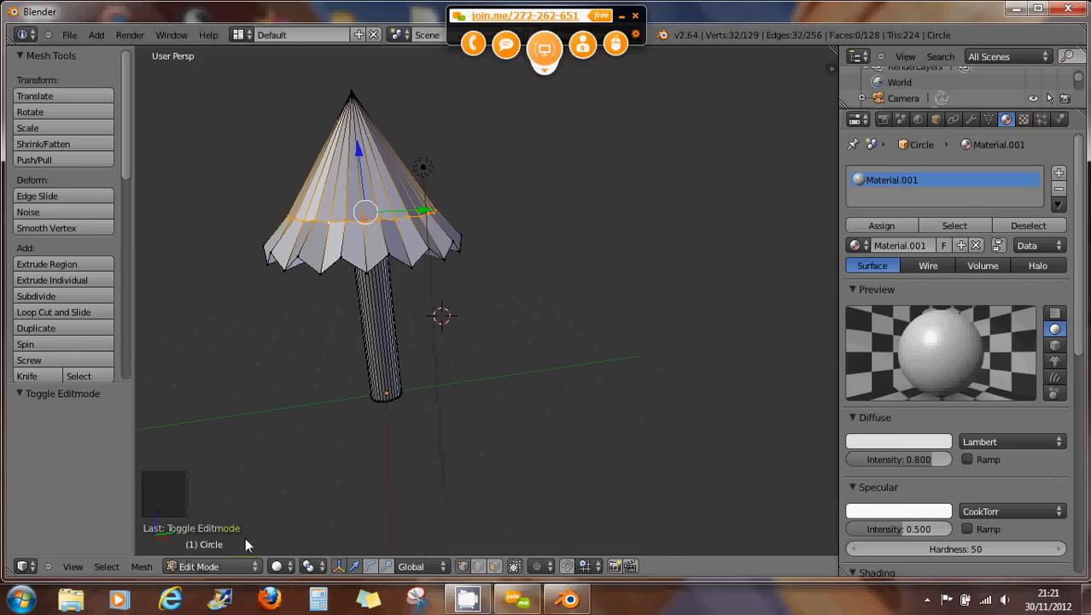
key("Tab")
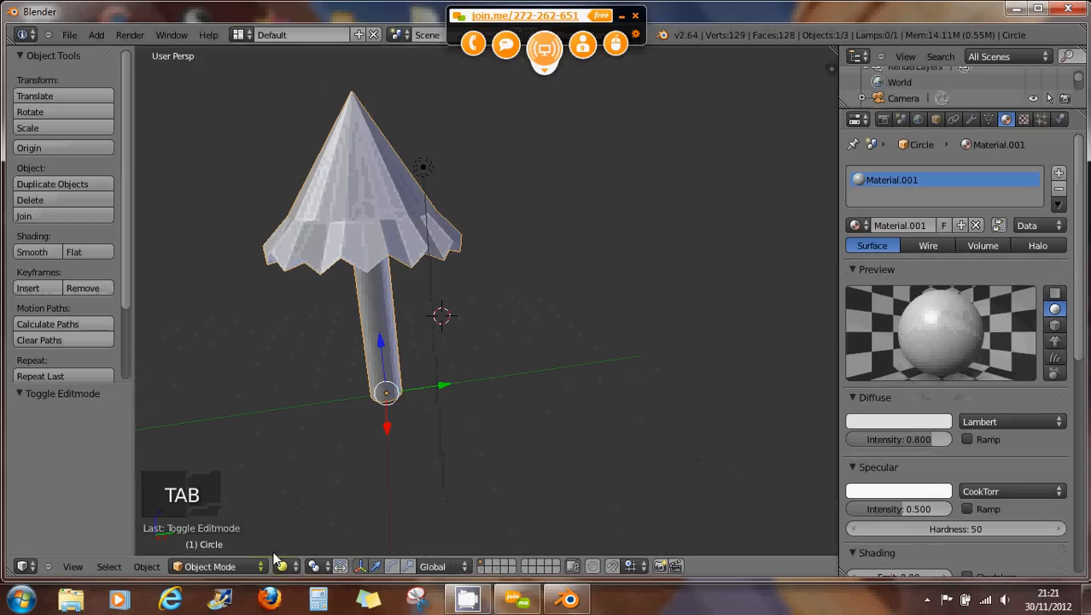
Switch to the empty second scene layer and place the 3D cursor near the grid origin.
left_click(489, 567)
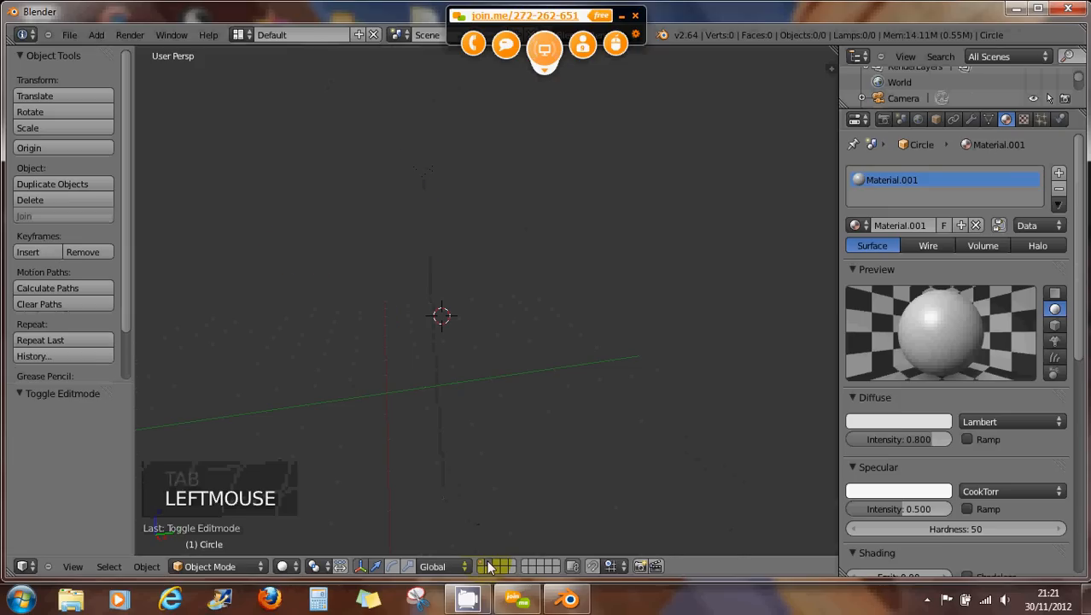
middle_click_drag(375, 414, 383, 411)
left_click(386, 396)
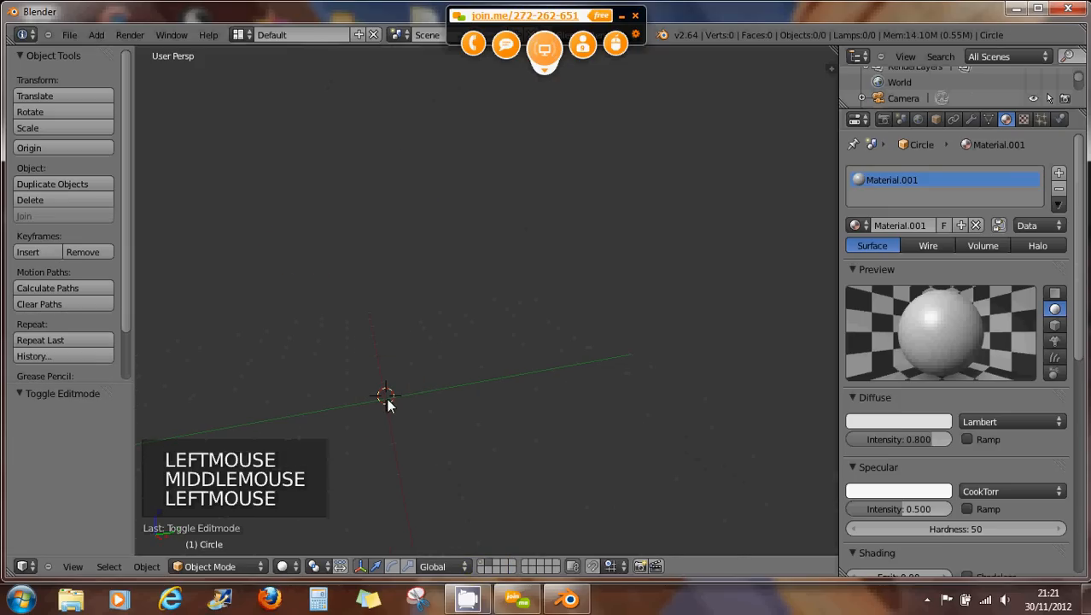
Add a UV sphere with 32 segments, 16 rings and size 1.000 at the 3D cursor.
key("shift+a")
mouse_move(363, 342)
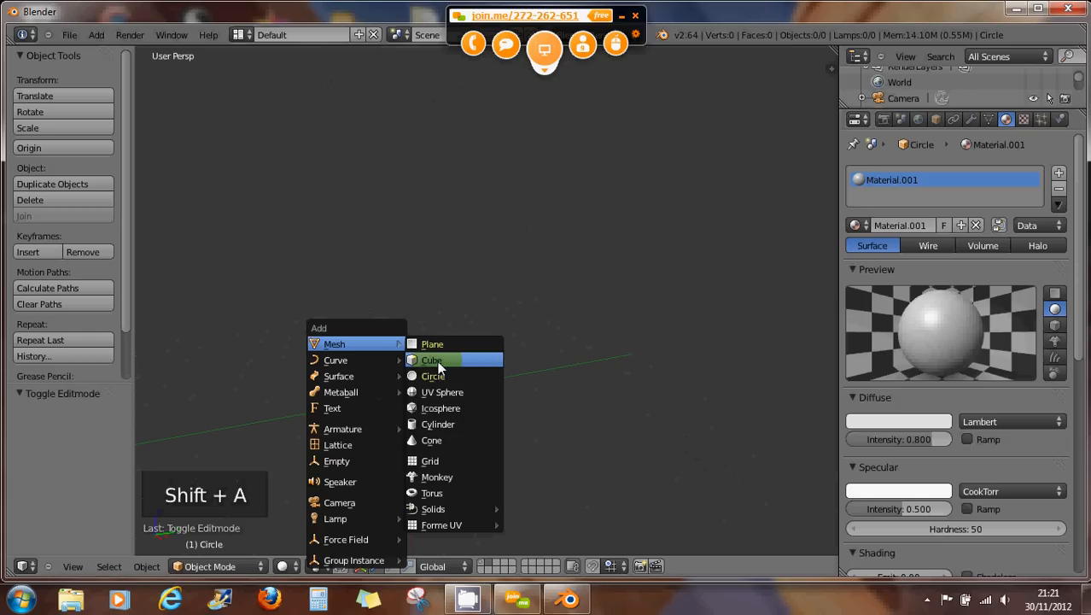
left_click(440, 388)
middle_click_drag(440, 388, 408, 406)
scroll(406, 415, "up", 2)
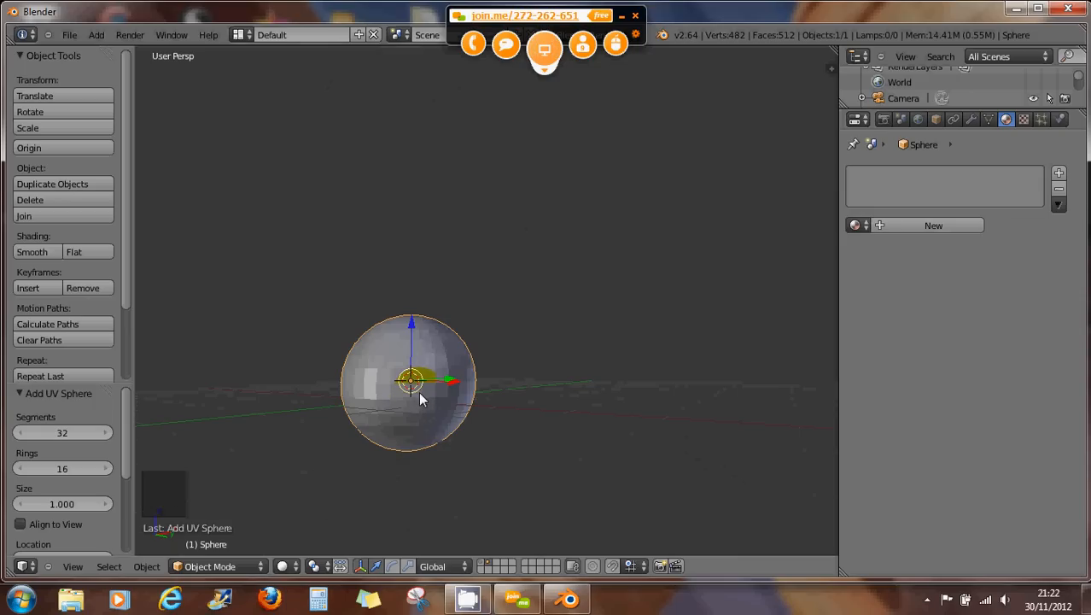
mouse_move(418, 391)
middle_mouse_down()
mouse_move(401, 395)
mouse_move(415, 392)
middle_mouse_up()
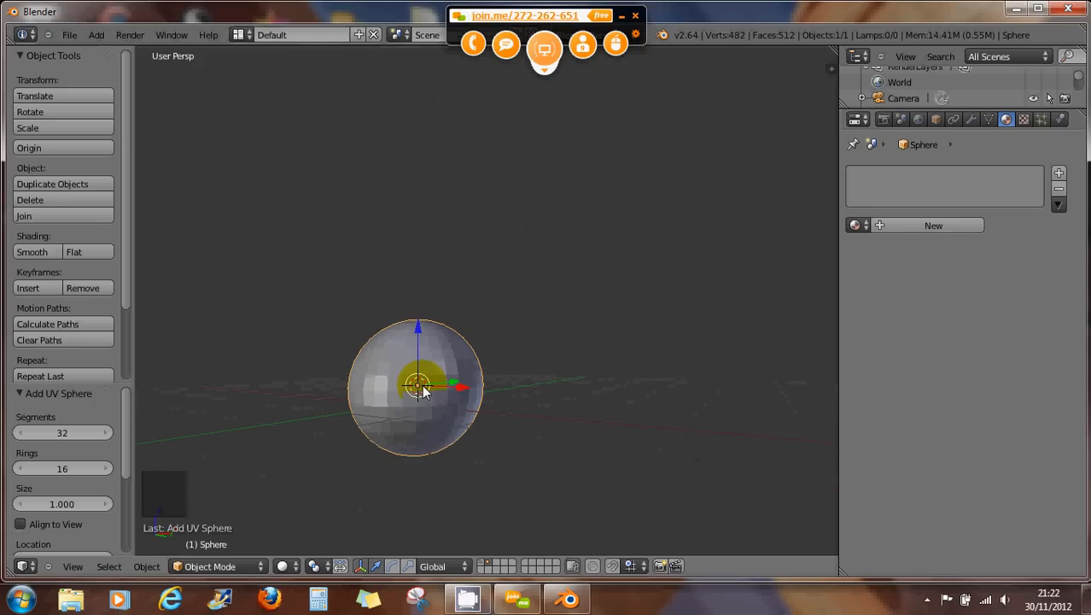
middle_click(401, 398)
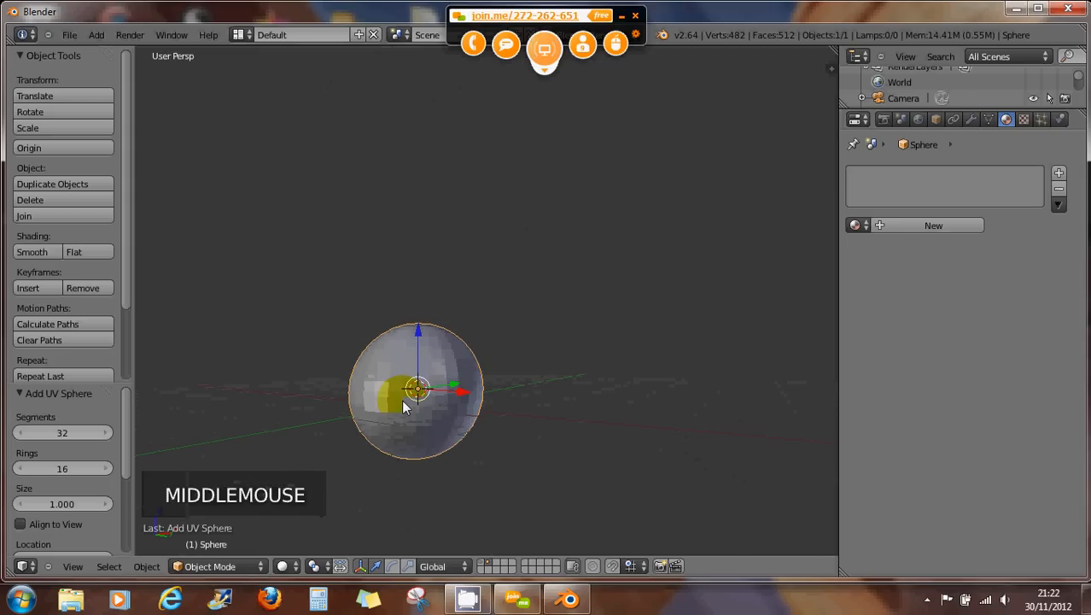
Enter Edit Mode on the sphere and mark one vertical edge loop running from pole to pole as a seam.
key("Tab")
mouse_move(408, 400)
middle_mouse_down()
mouse_move(429, 400)
mouse_move(419, 410)
middle_mouse_up()
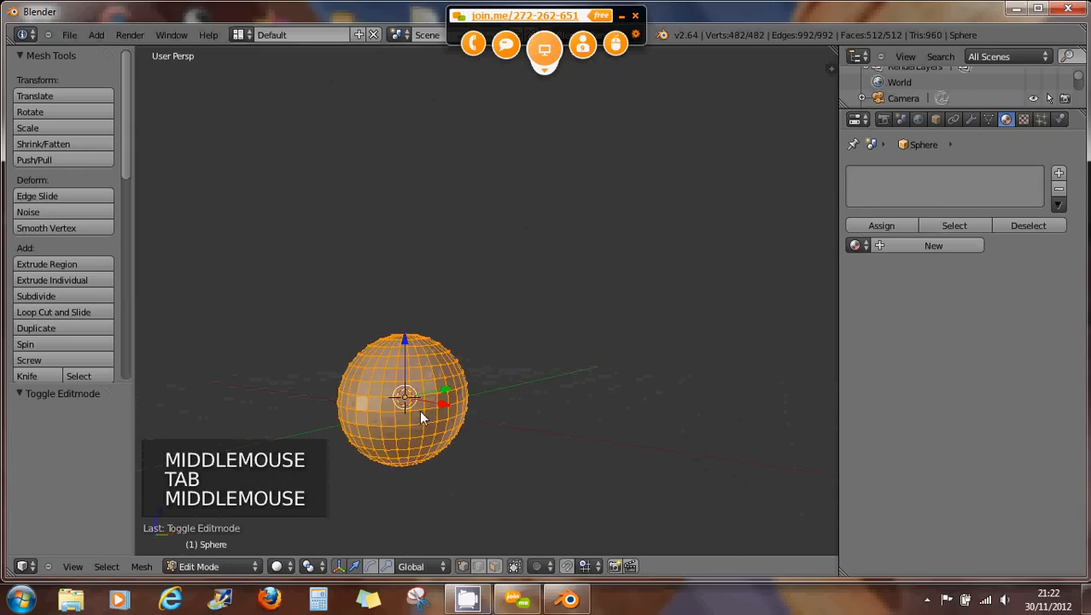
scroll(419, 411, "up", 1)
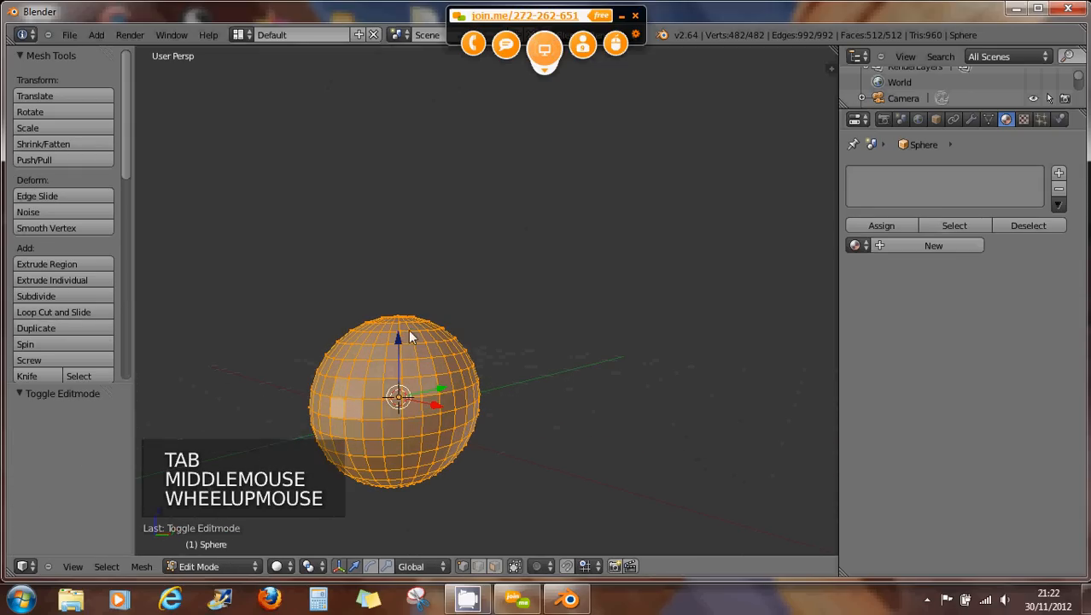
middle_click_drag(408, 329, 403, 375)
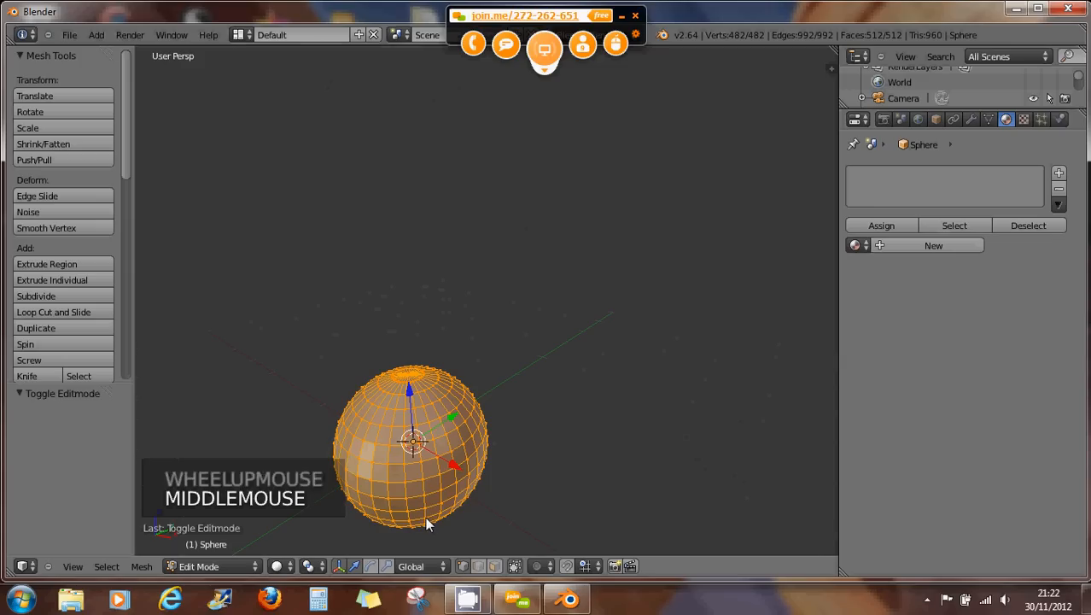
mouse_move(419, 442)
middle_mouse_down()
mouse_move(453, 437)
mouse_move(422, 445)
middle_mouse_up()
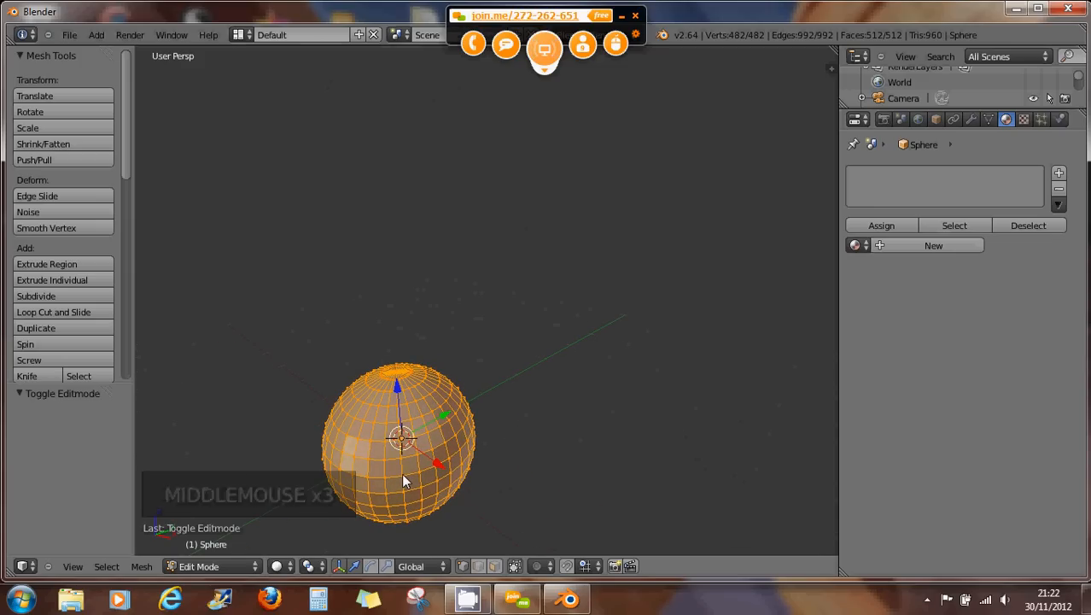
right_click(400, 467, "alt")
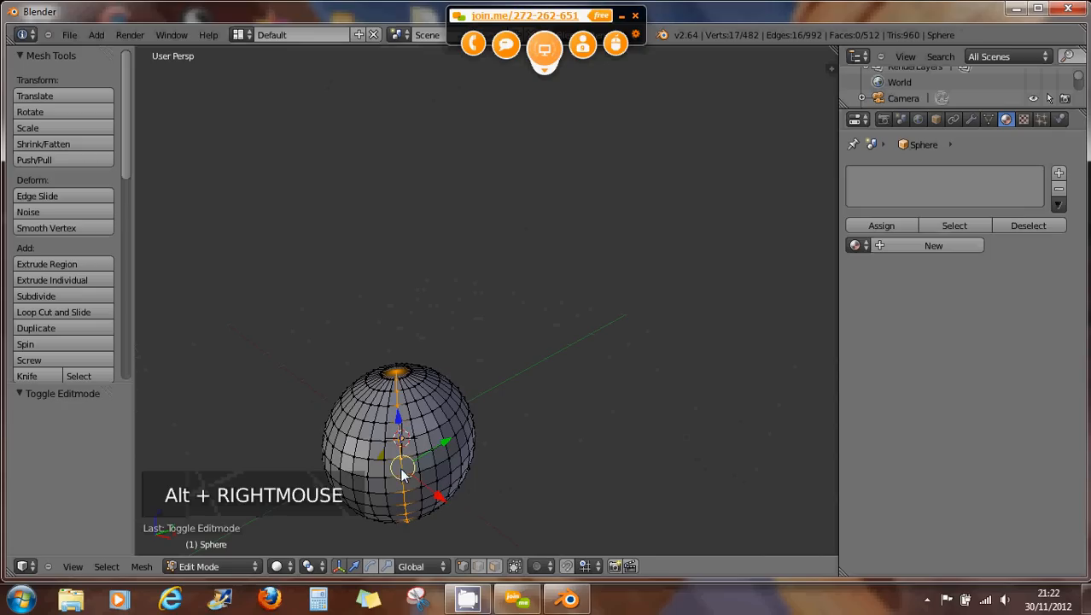
middle_click_drag(403, 485, 445, 454)
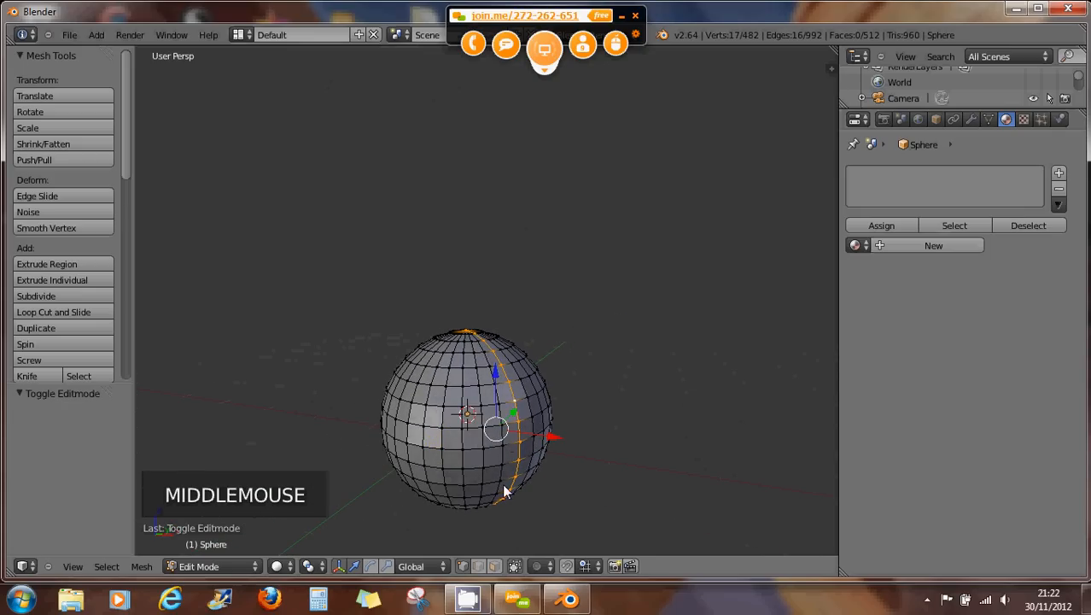
middle_click_drag(502, 483, 497, 477)
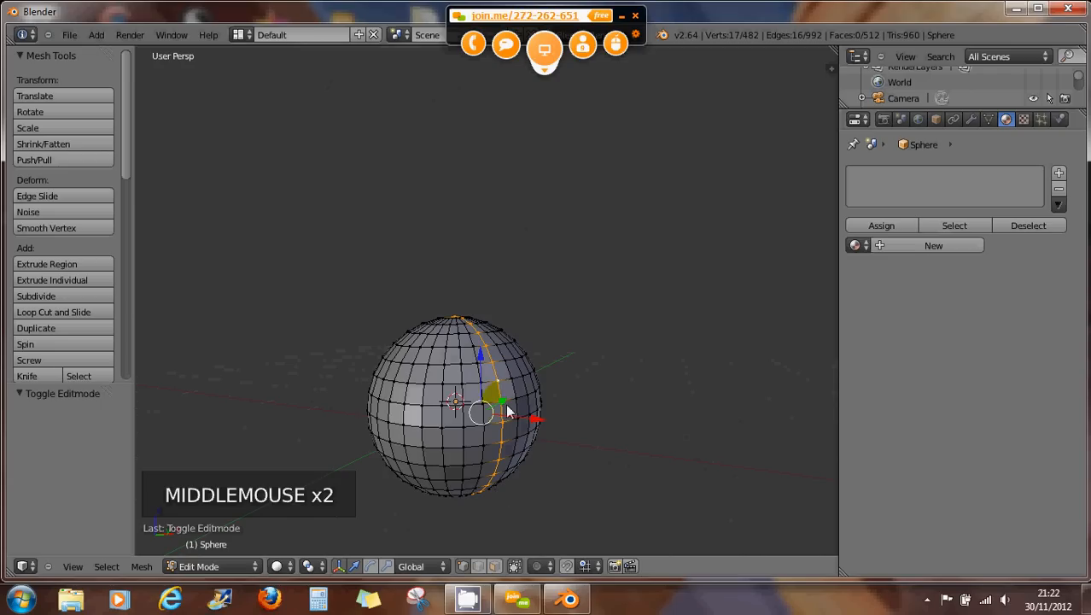
middle_click(479, 483)
key("ctrl+e")
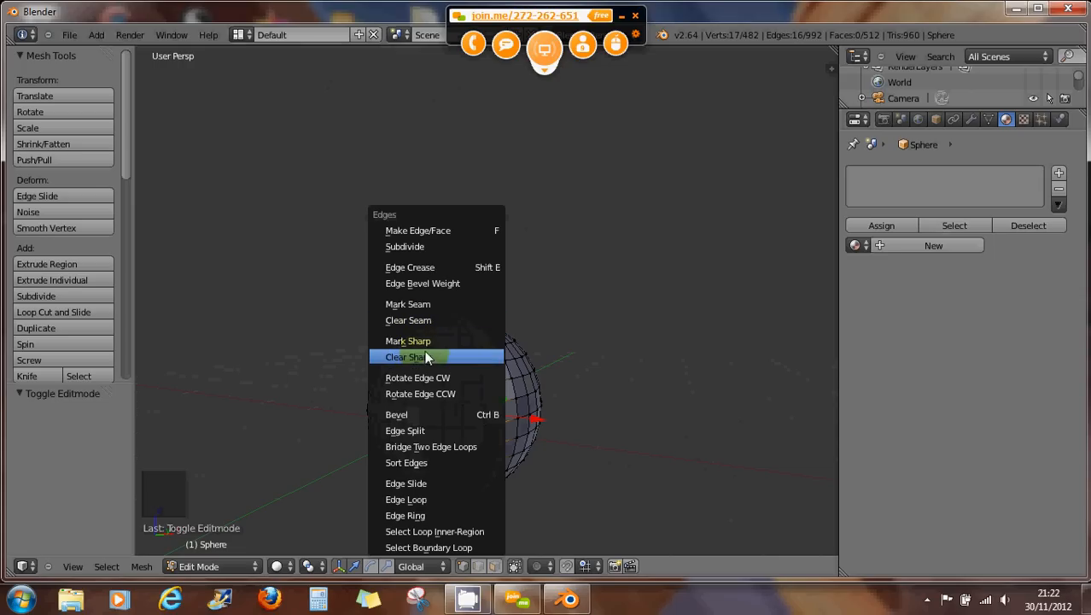
left_click(427, 305)
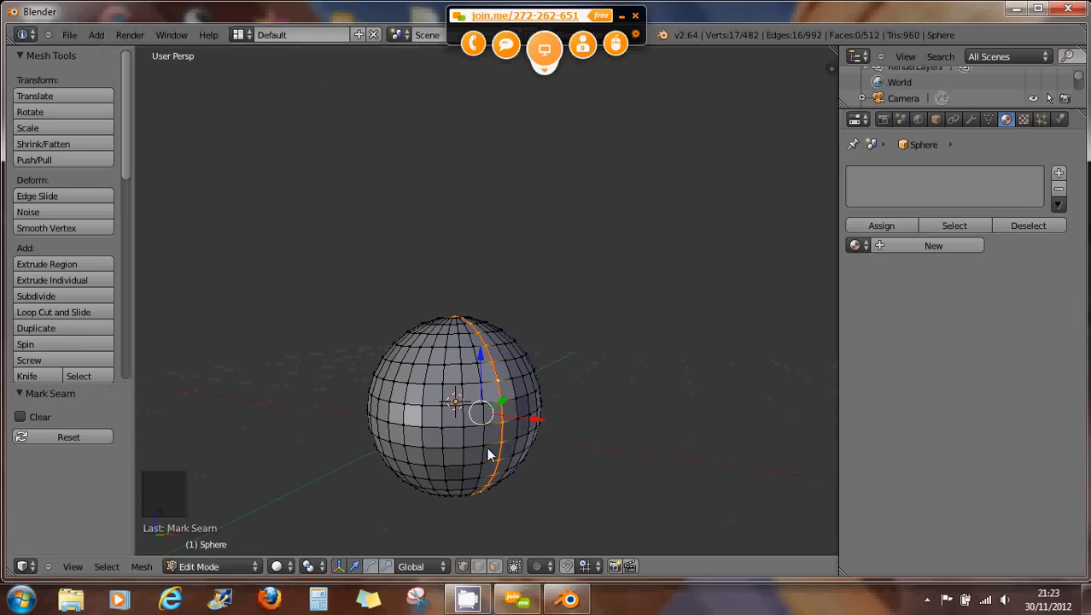
Deselect the whole sphere mesh and examine the marked seam along its length between the poles.
left_click(569, 433)
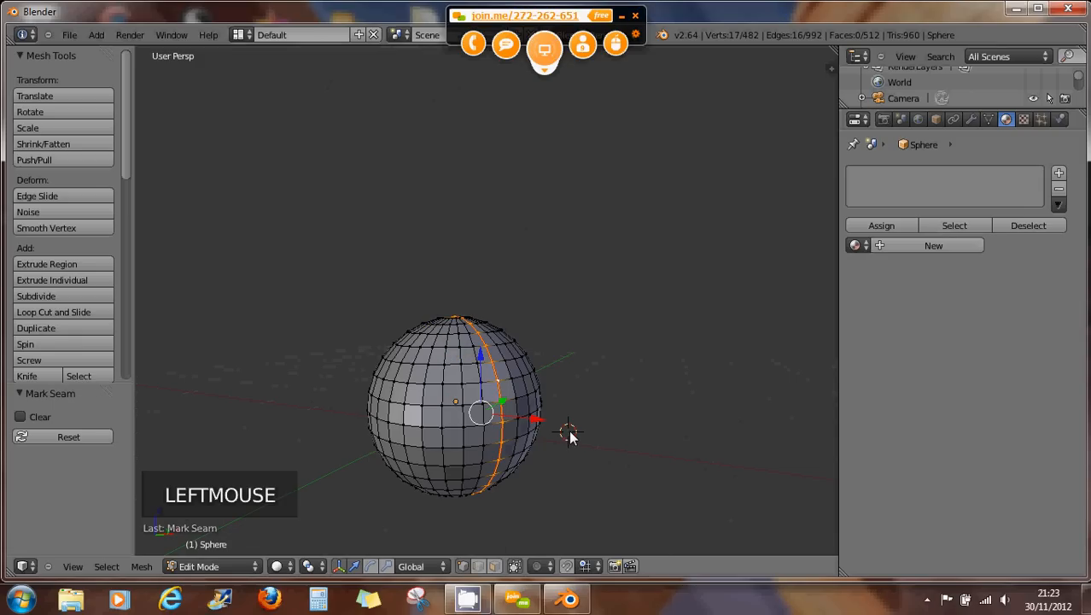
key("a")
scroll(525, 431, "up", 2)
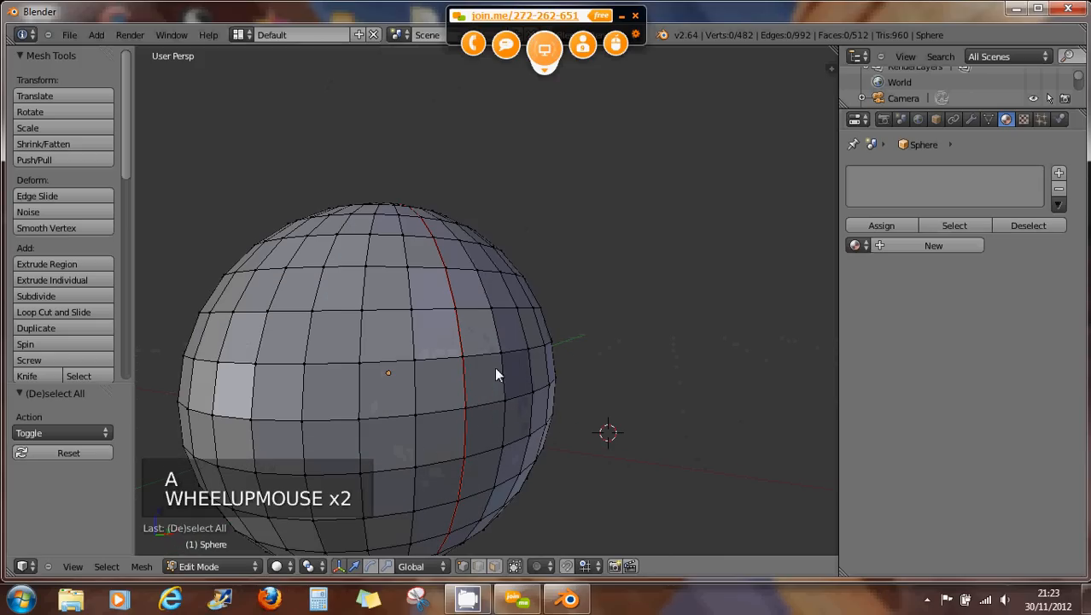
middle_click_drag(496, 374, 352, 266)
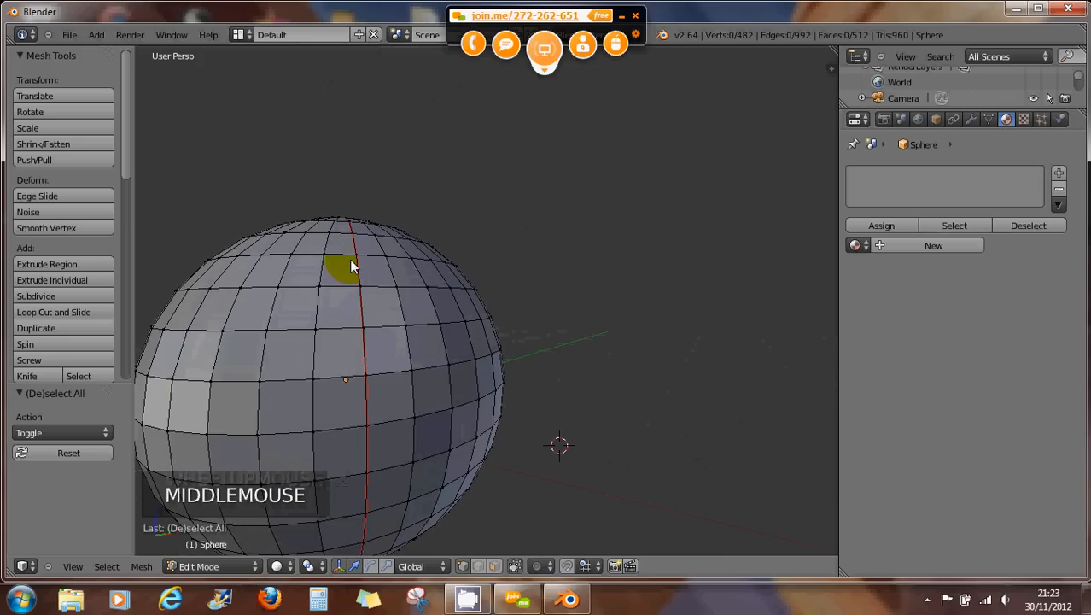
middle_click_drag(358, 390, 406, 499)
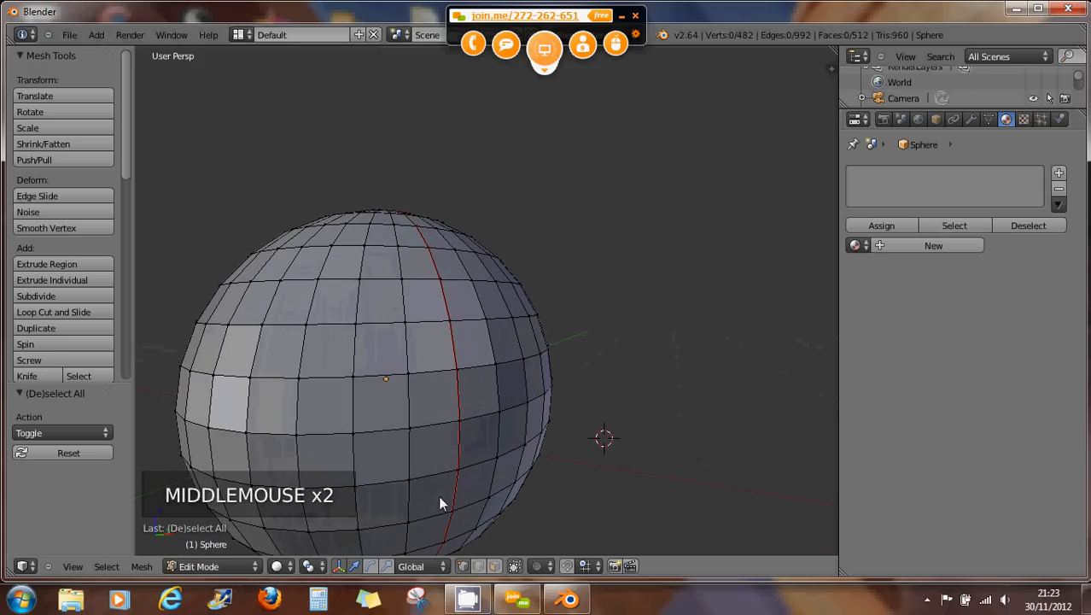
mouse_move(431, 319)
middle_mouse_down()
mouse_move(442, 347)
mouse_move(438, 312)
middle_mouse_up()
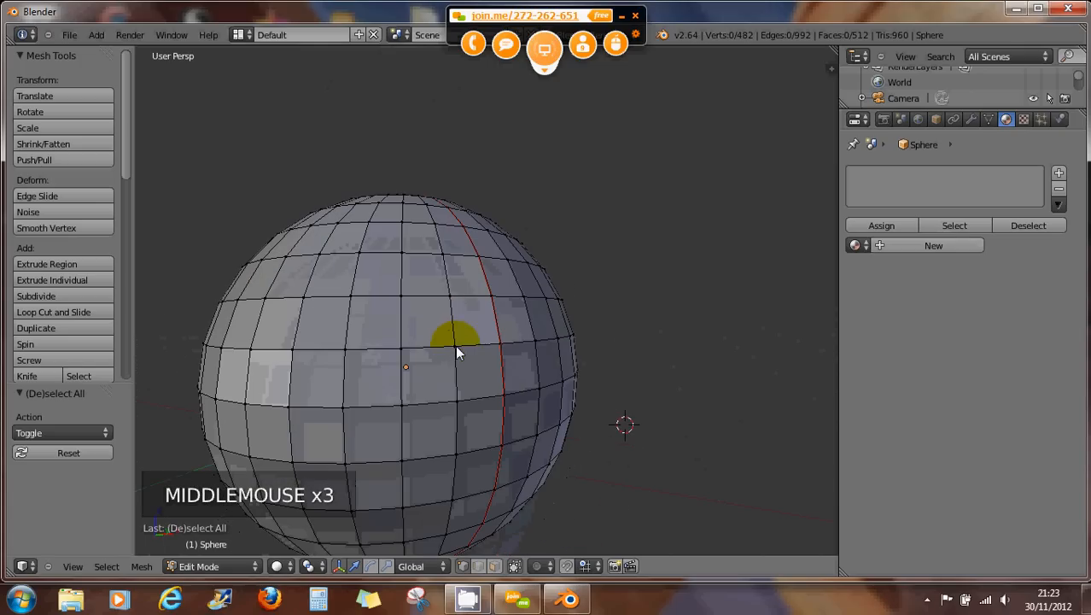
middle_click_drag(457, 352, 415, 362)
scroll(470, 320, "down", 3)
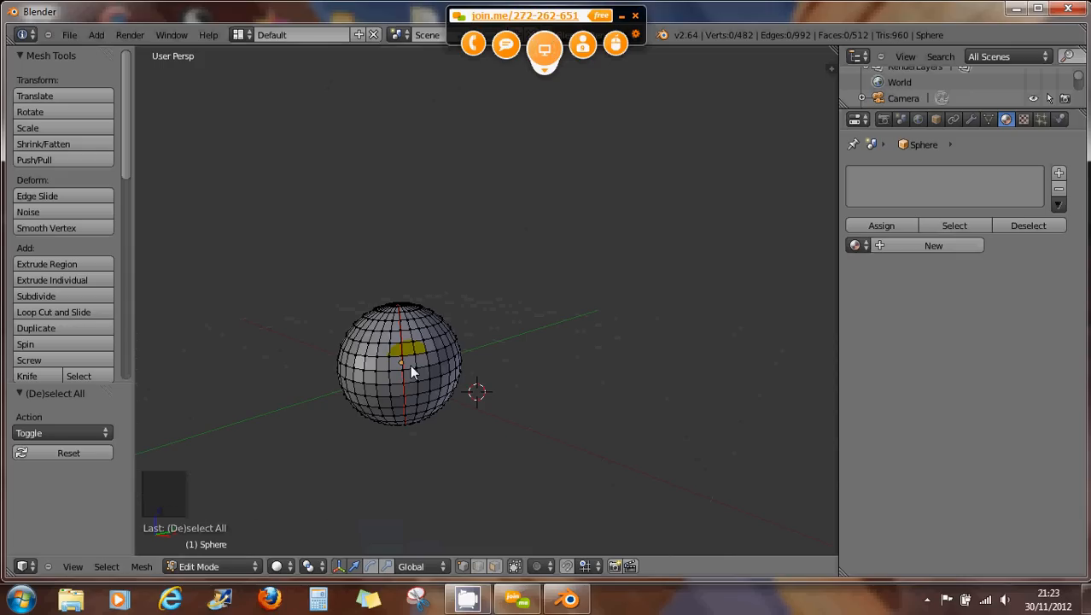
middle_click_drag(408, 376, 420, 387)
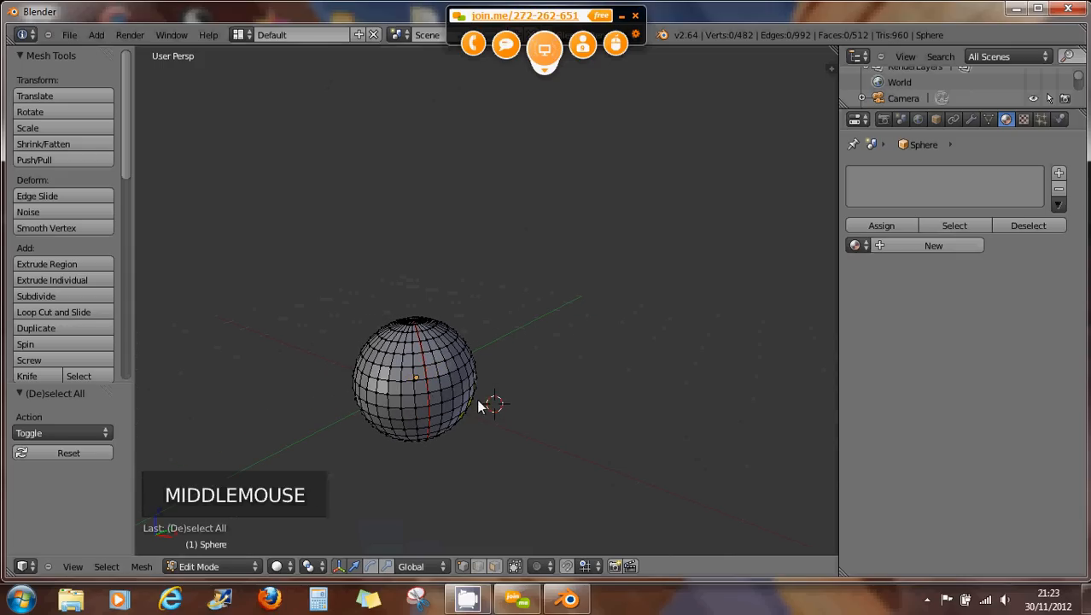
Split the 3D view vertically, change the new area to a UV/Image Editor and widen it.
left_click_drag(834, 48, 603, 92)
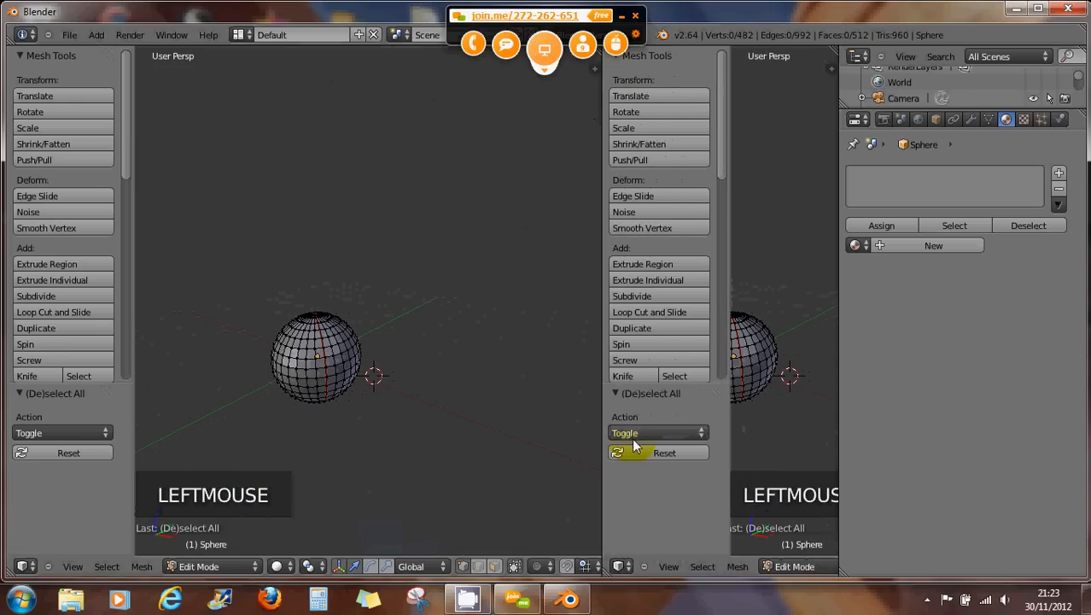
left_click(617, 566)
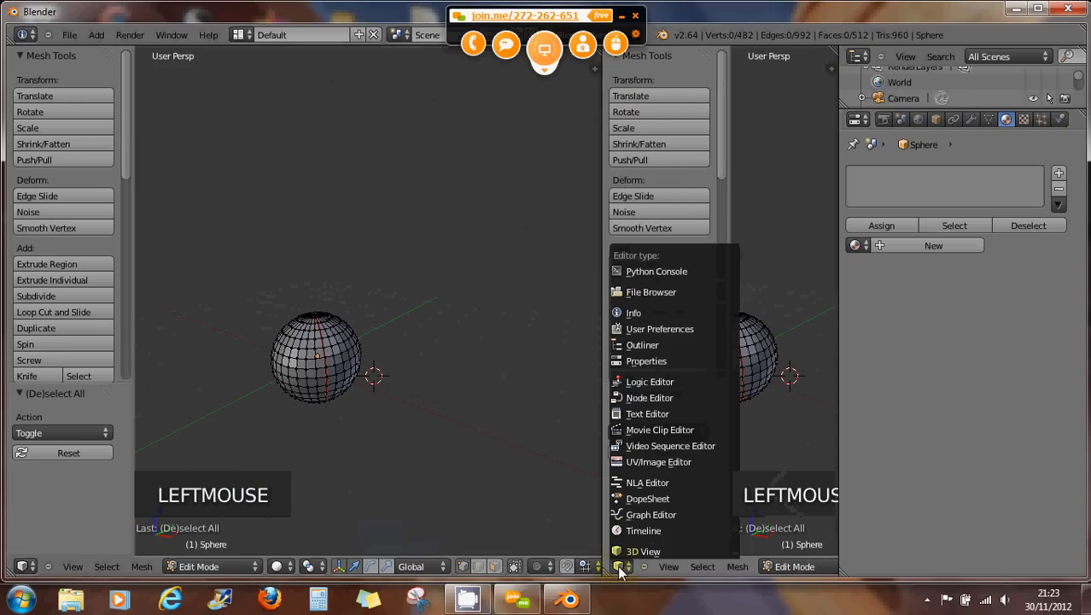
left_click(633, 459)
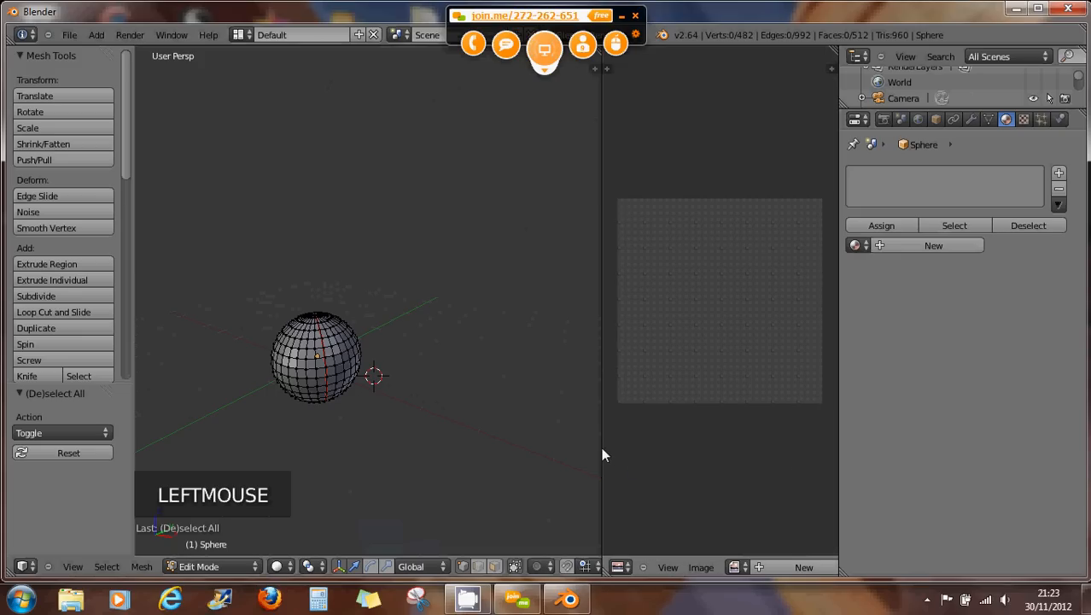
left_click_drag(602, 453, 530, 455)
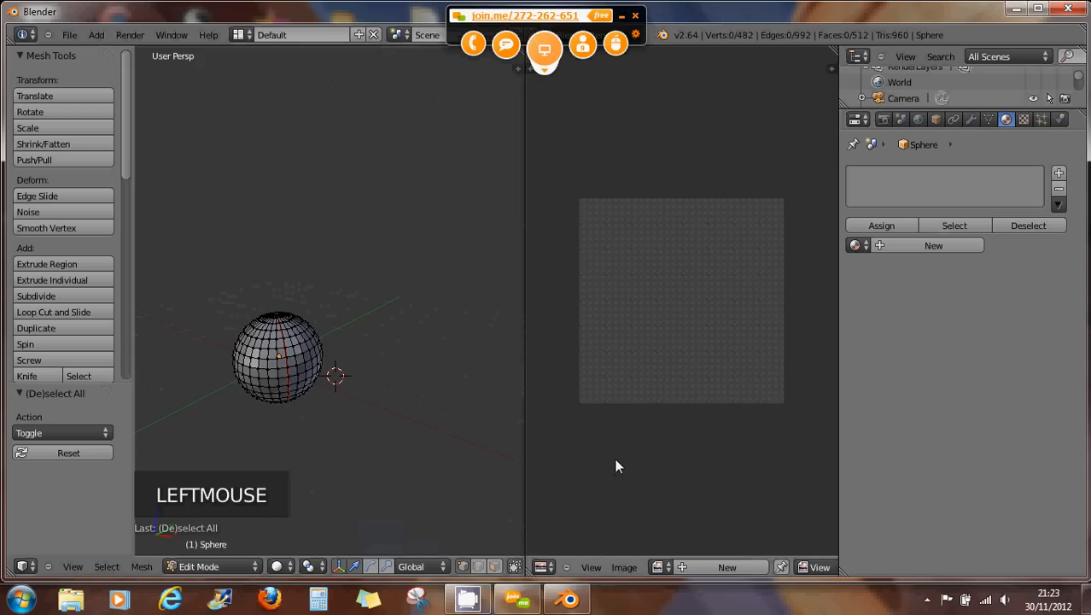
Create a new blank black 1024 × 1024 image named untitled, with alpha, in the UV/Image Editor.
left_click(633, 567)
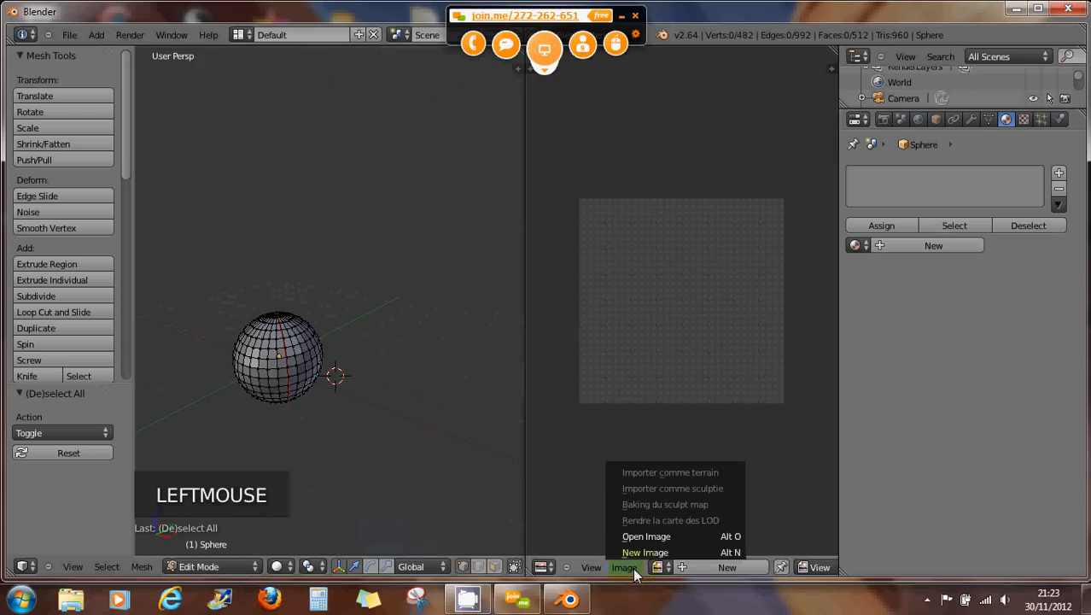
left_click(640, 548)
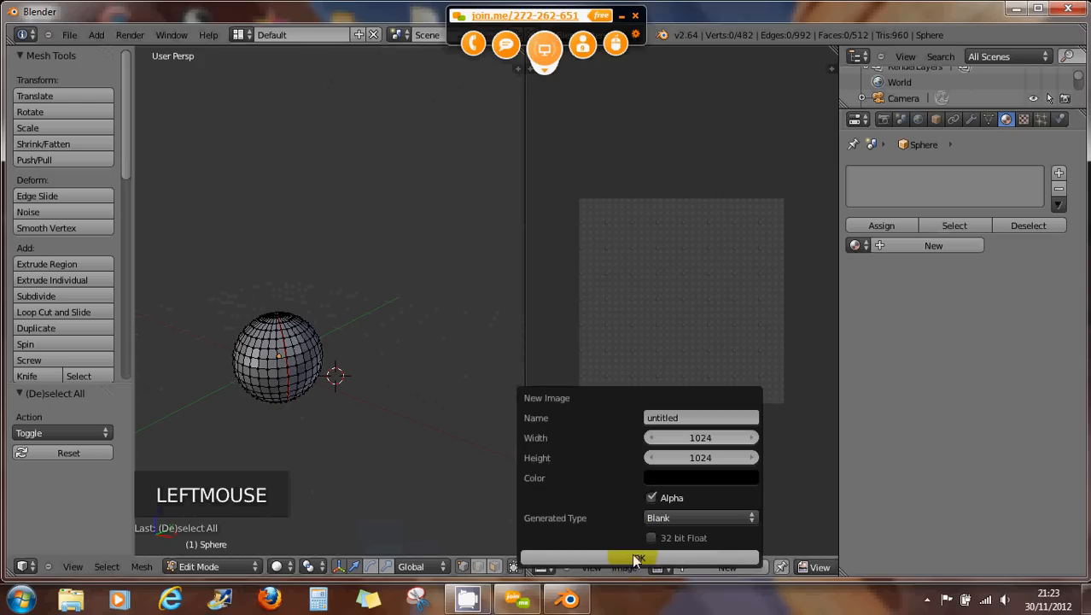
left_click(636, 557)
scroll(669, 495, "down", 5)
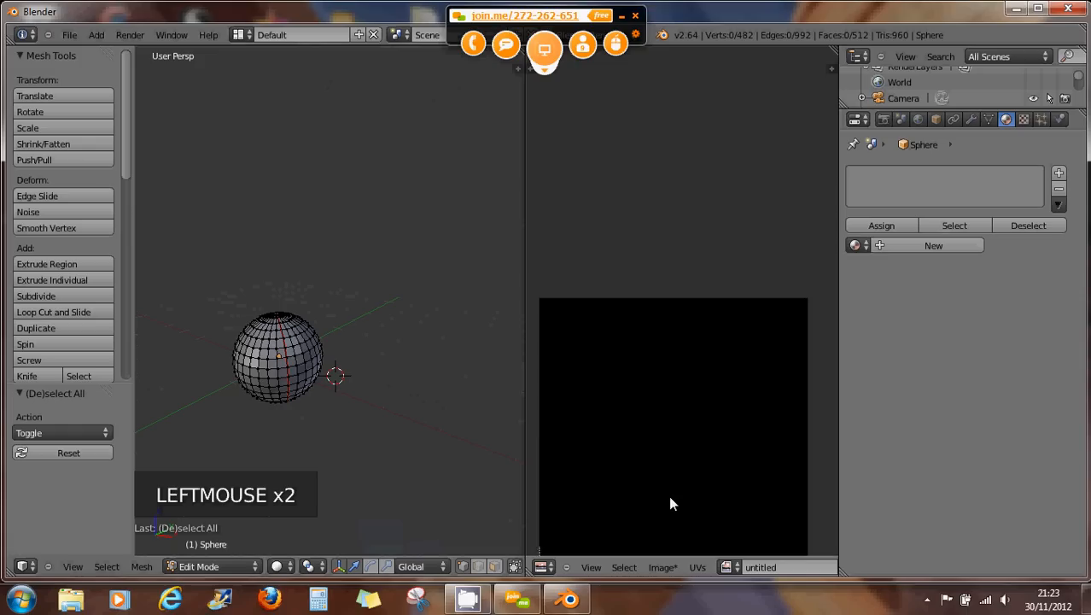
scroll(668, 495, "down", 1)
middle_click_drag(670, 491, 676, 358)
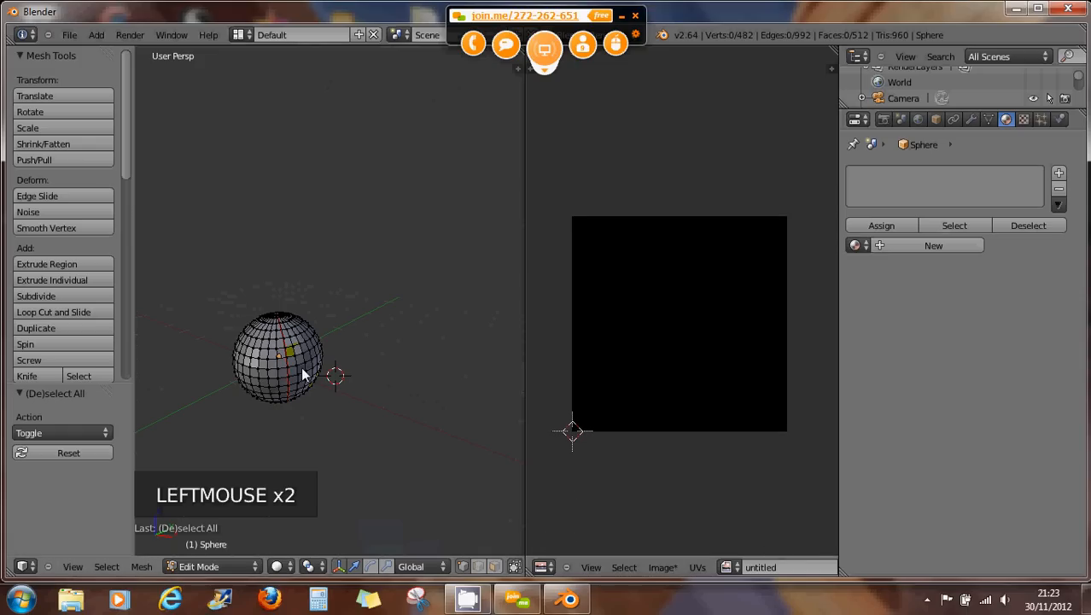
Select the whole sphere mesh and unwrap it along its marked seam.
key("a")
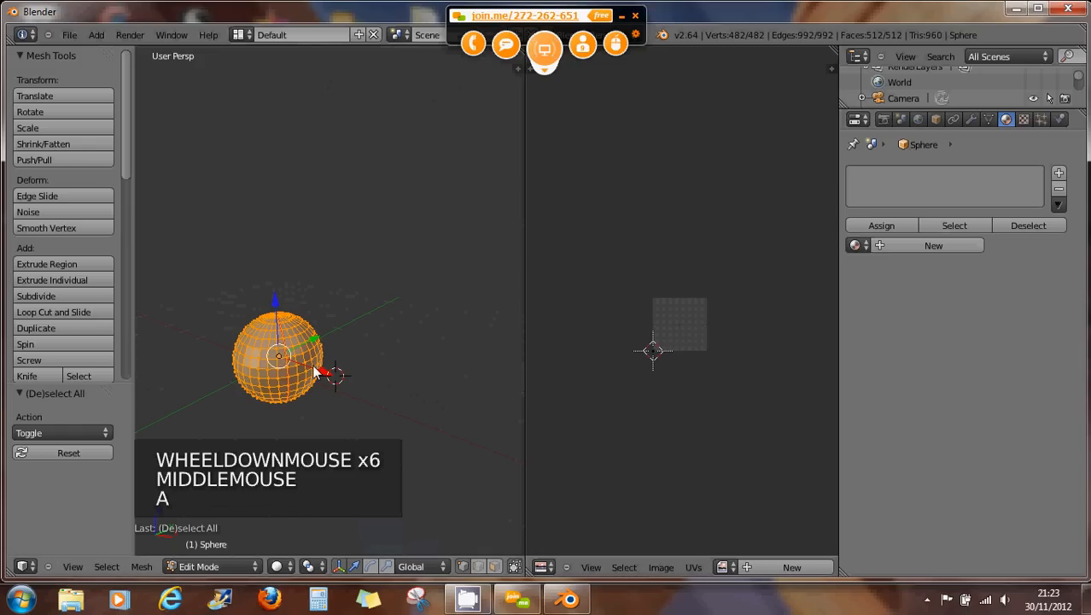
key("u")
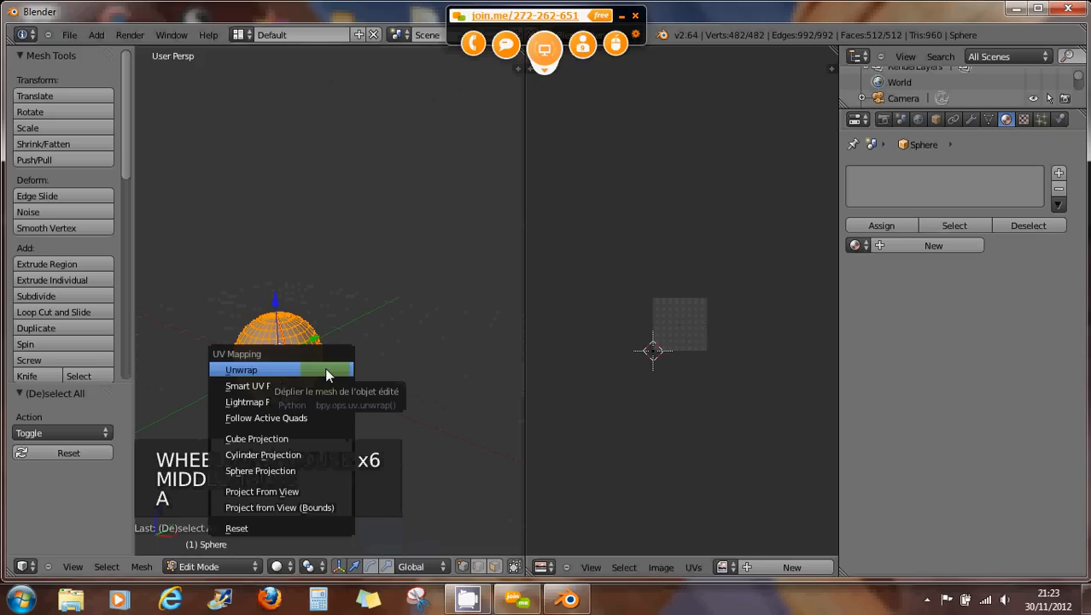
left_click(271, 377)
Examine the unwrapped UV layout of the sphere, including its outer edges and the two pole points.
middle_click_drag(667, 387, 675, 365)
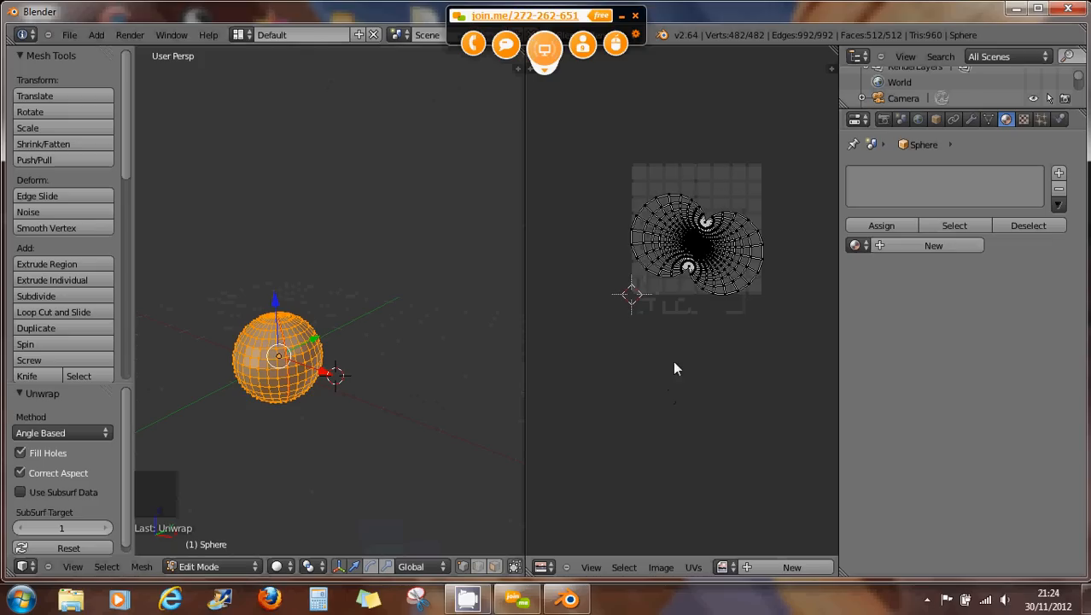
scroll(709, 314, "up", 3)
scroll(703, 338, "up", 2)
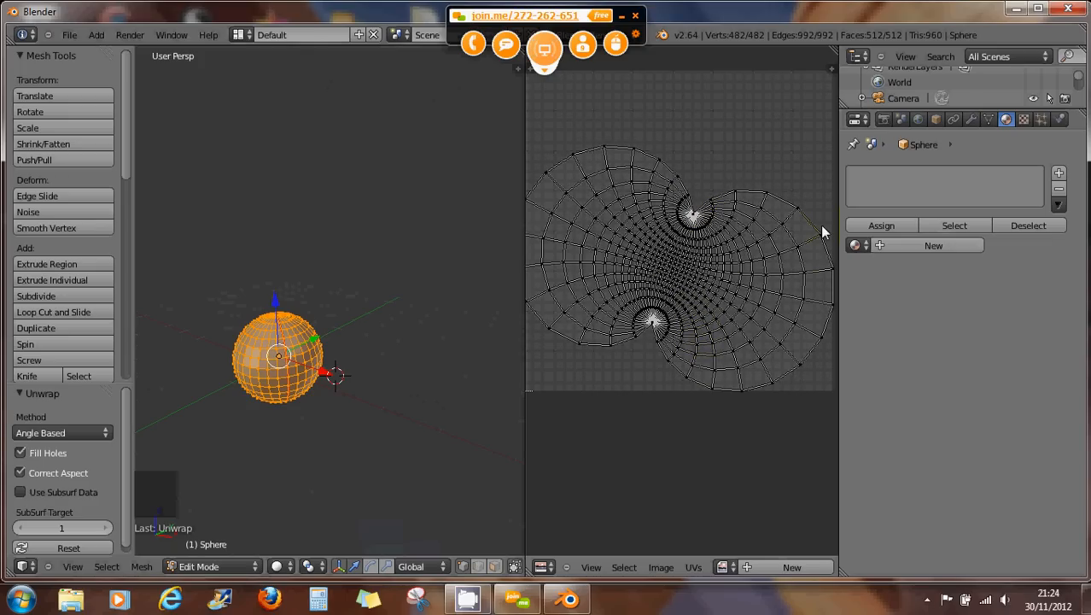
right_click(650, 324)
right_click(550, 268)
scroll(673, 263, "down", 1)
right_click(693, 227)
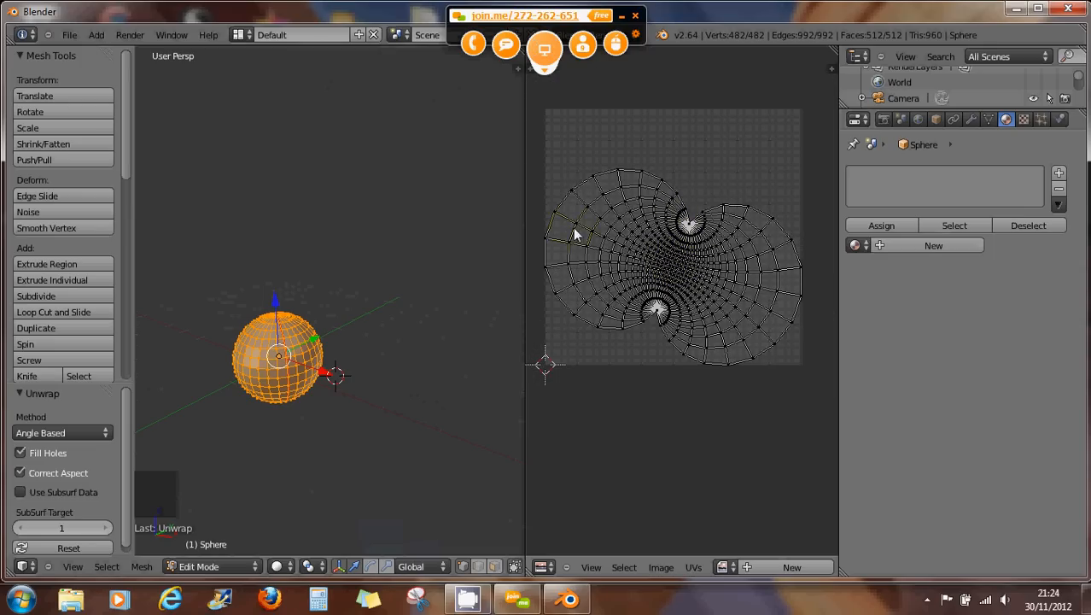
right_click(645, 329)
scroll(671, 280, "up", 6)
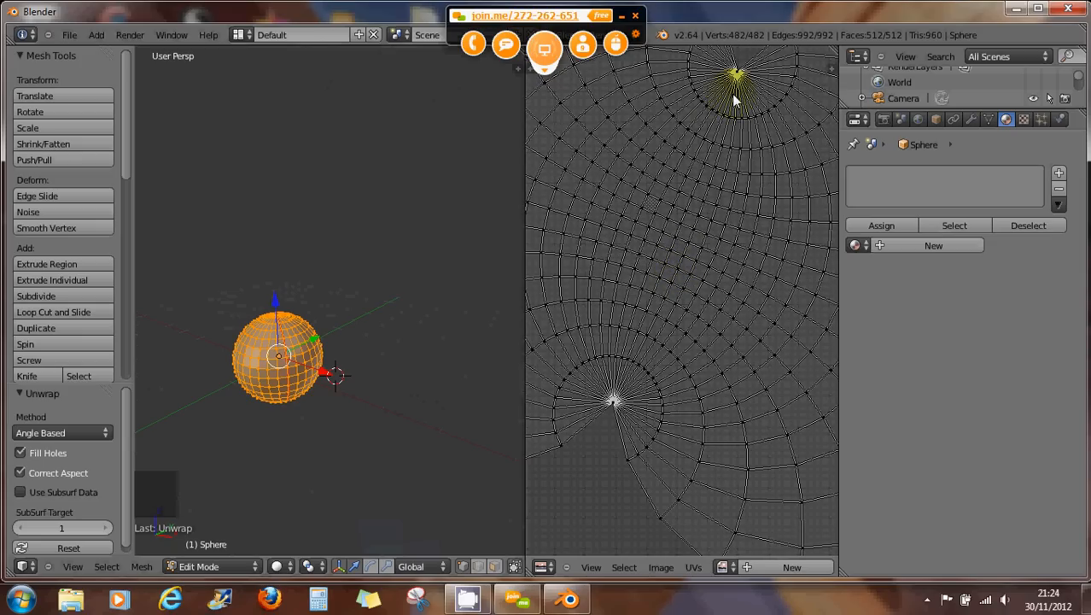
scroll(610, 414, "up", 5)
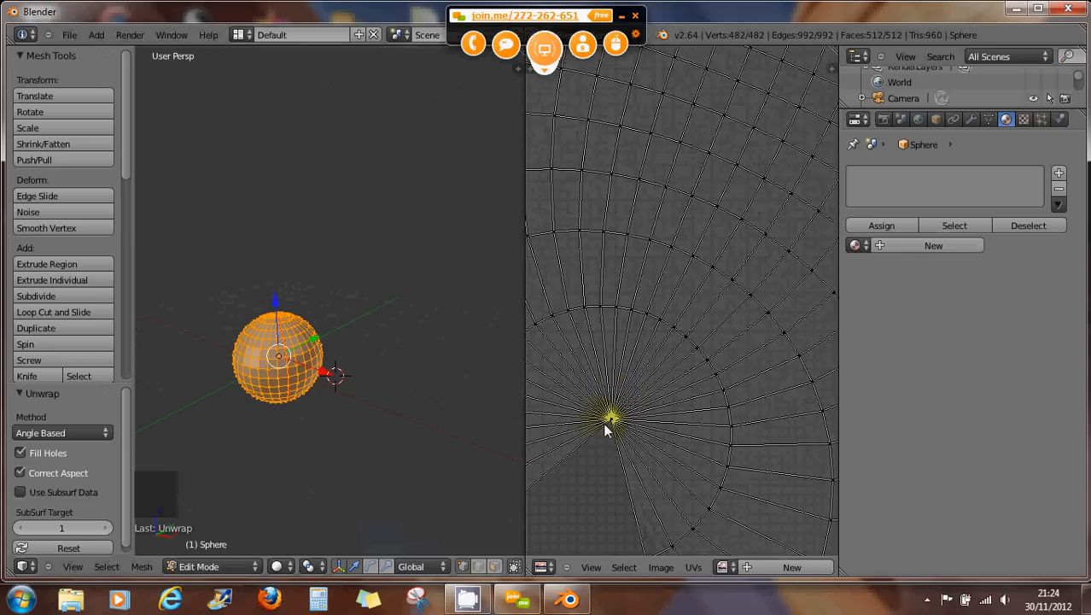
scroll(621, 401, "down", 5)
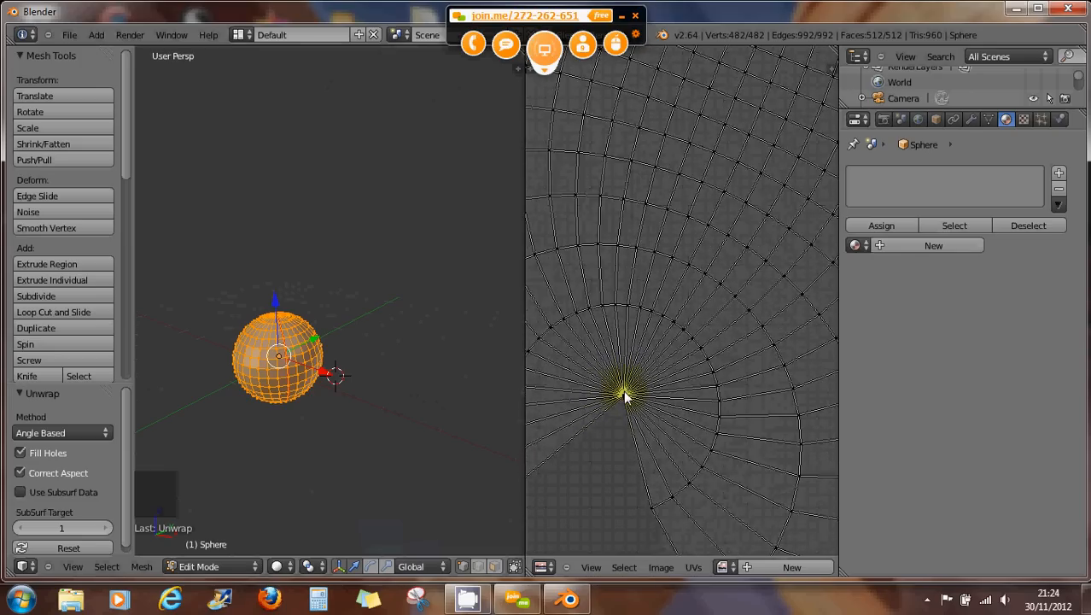
scroll(628, 336, "down", 6)
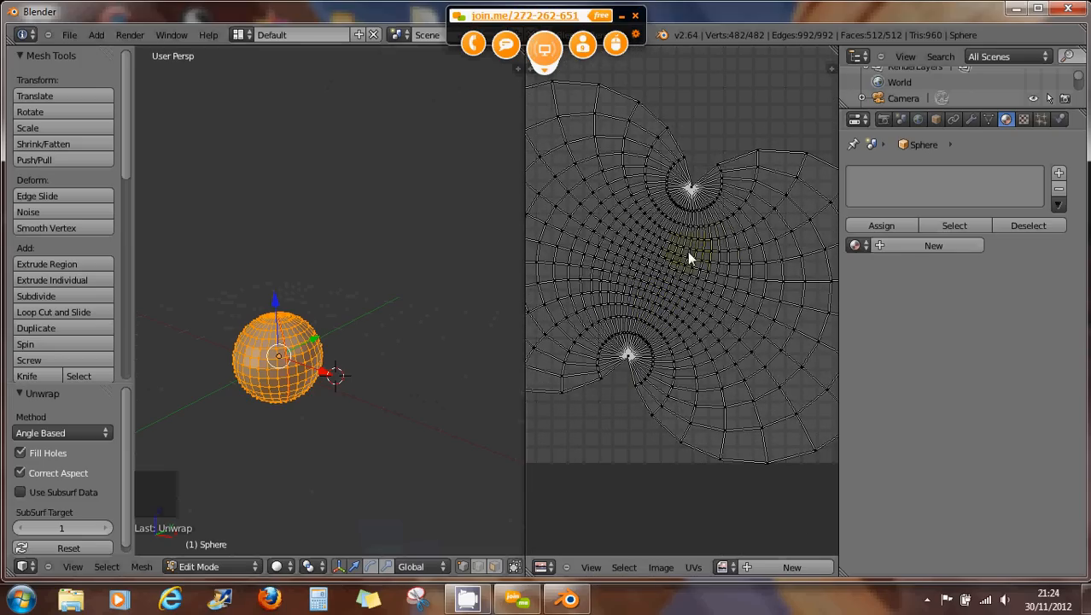
right_click(751, 294)
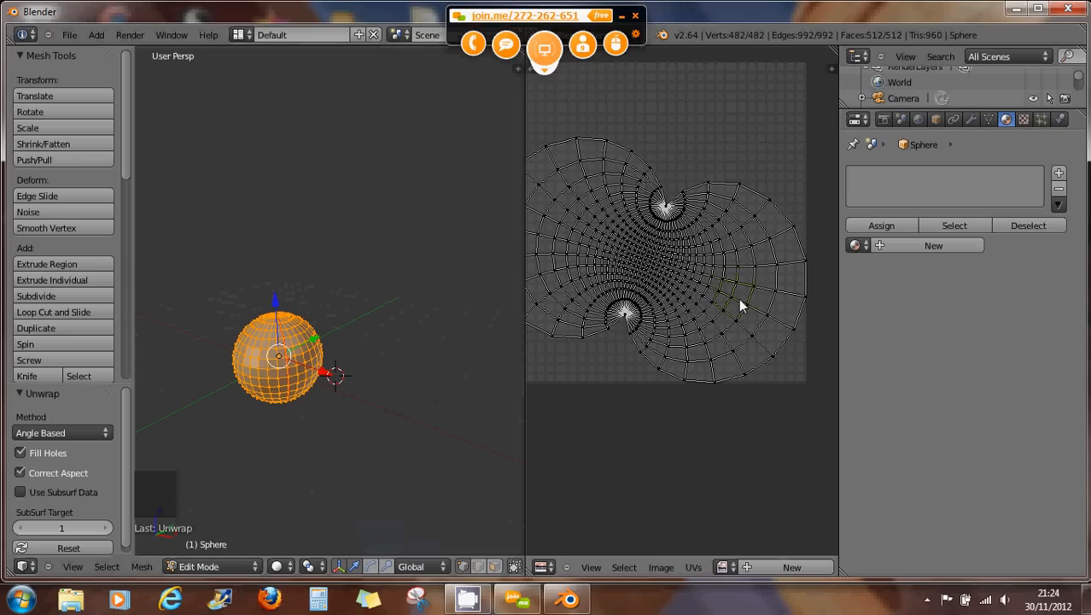
scroll(745, 298, "down", 2)
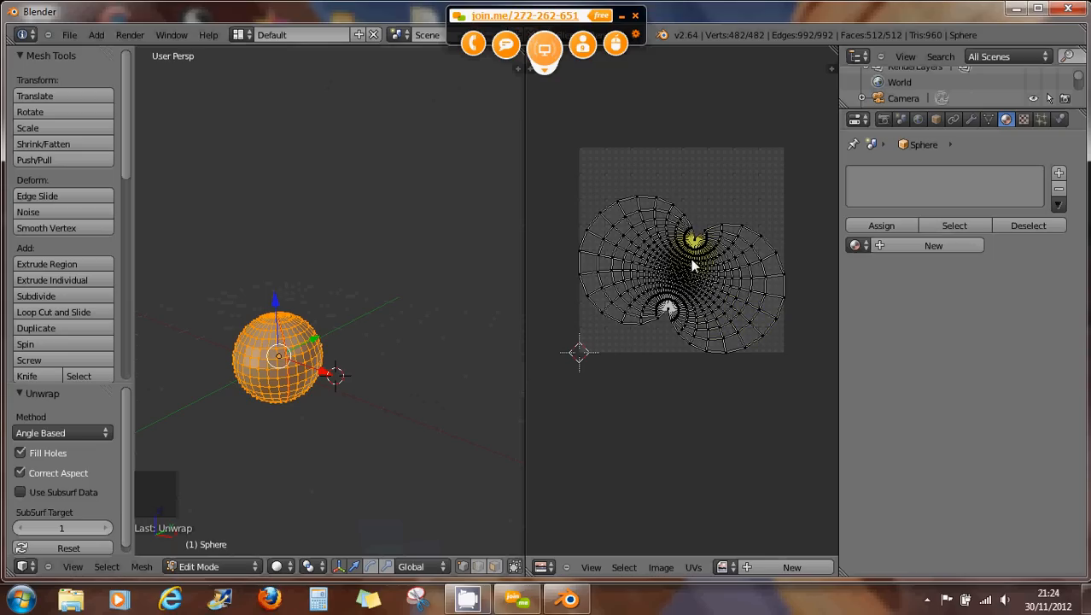
Deselect the sphere mesh and inspect the seam from the side and the pole from above.
middle_click_drag(330, 359, 265, 264)
scroll(343, 334, "up", 3)
key("a")
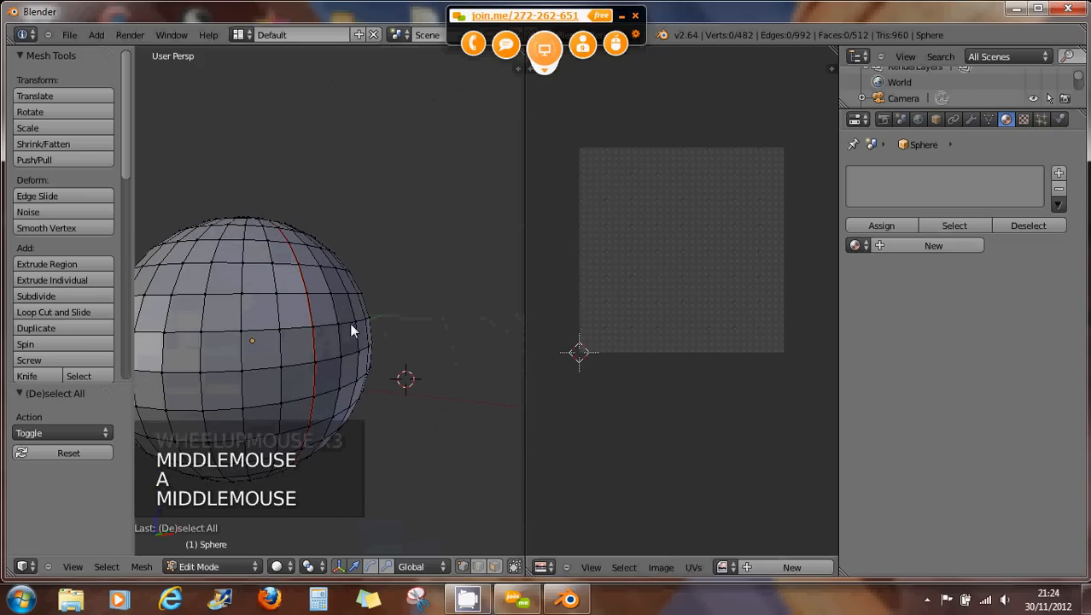
middle_click_drag(372, 315, 362, 323)
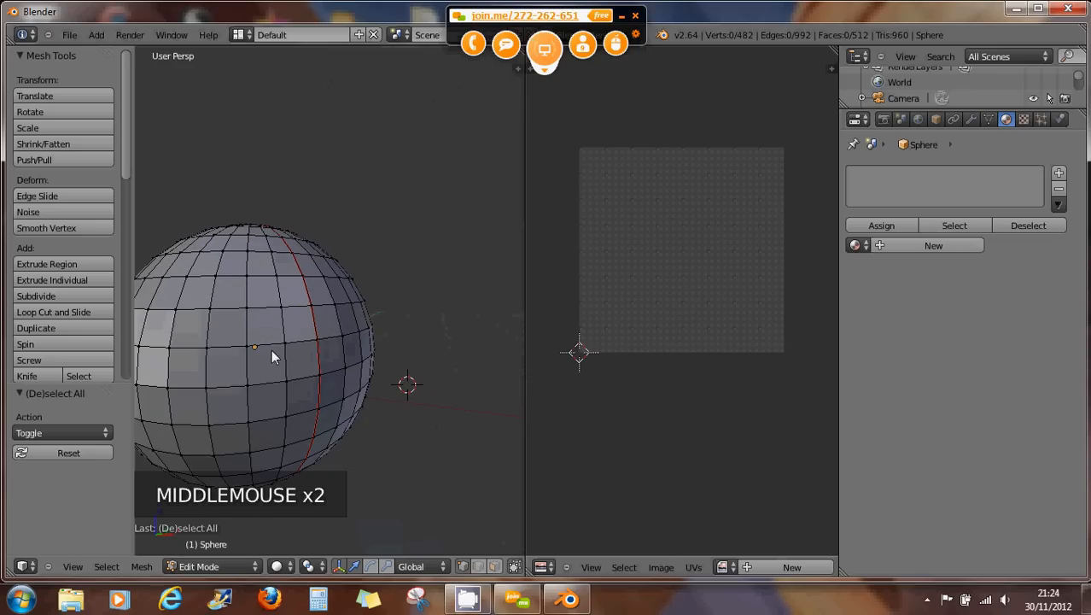
key("KP_7")
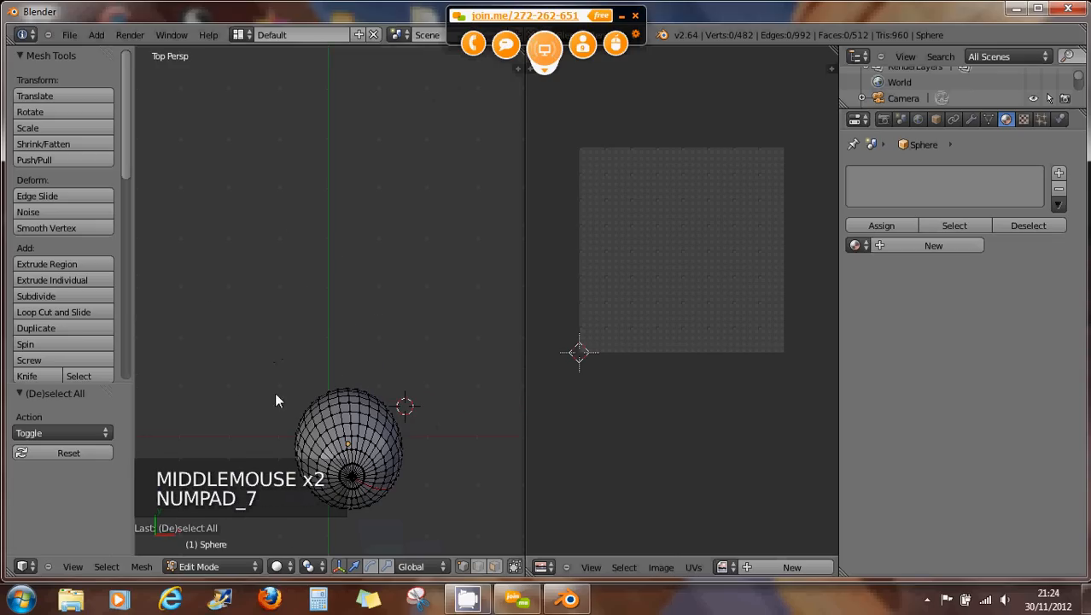
mouse_move(357, 395)
middle_mouse_down()
mouse_move(360, 336)
mouse_move(348, 385)
middle_mouse_up()
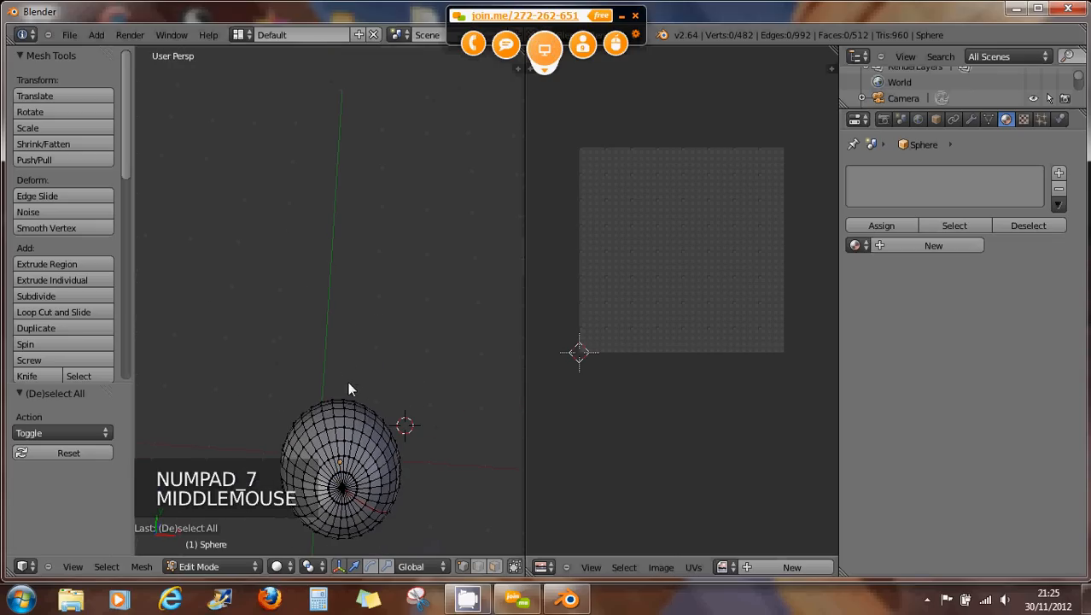
middle_click_drag(340, 422, 340, 317, "shift")
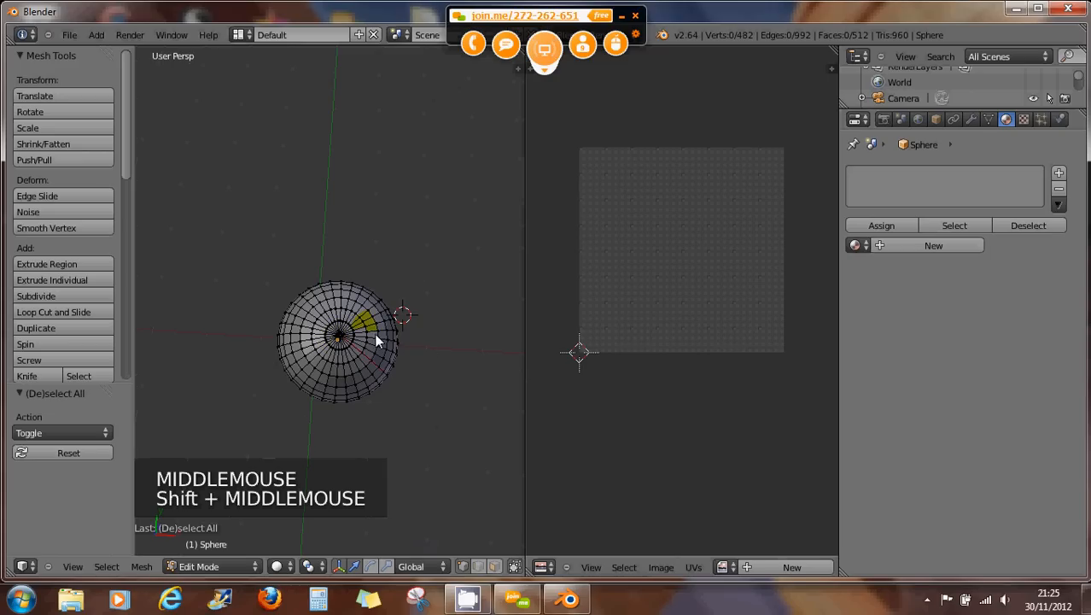
Reselect the mesh to view its UV layout again, and deselect it to compare the layout with the seam.
key("a")
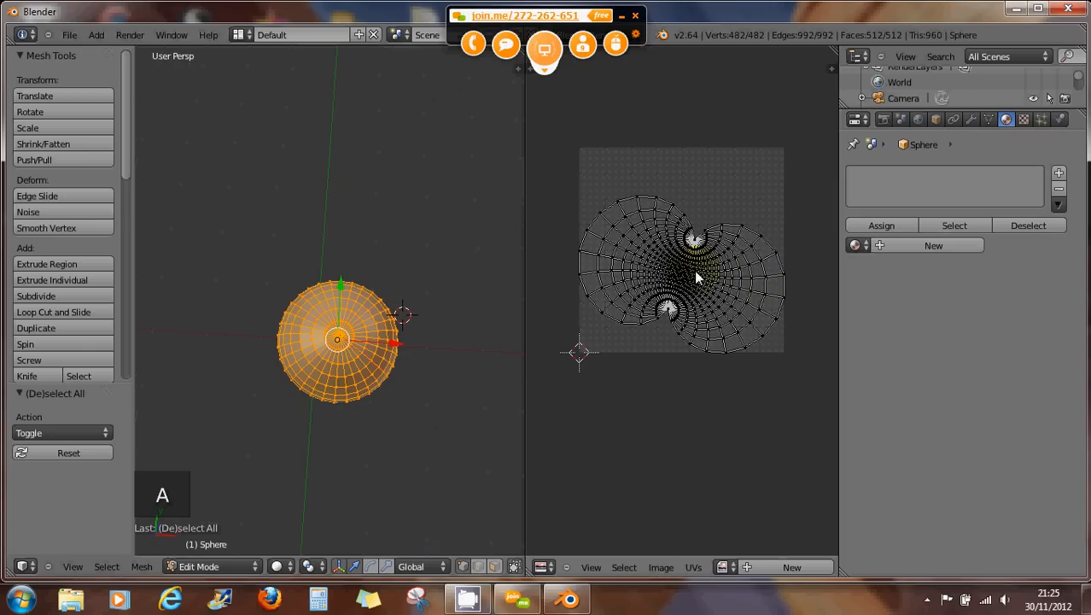
middle_click_drag(324, 380, 323, 280)
scroll(304, 302, "up", 2)
key("a")
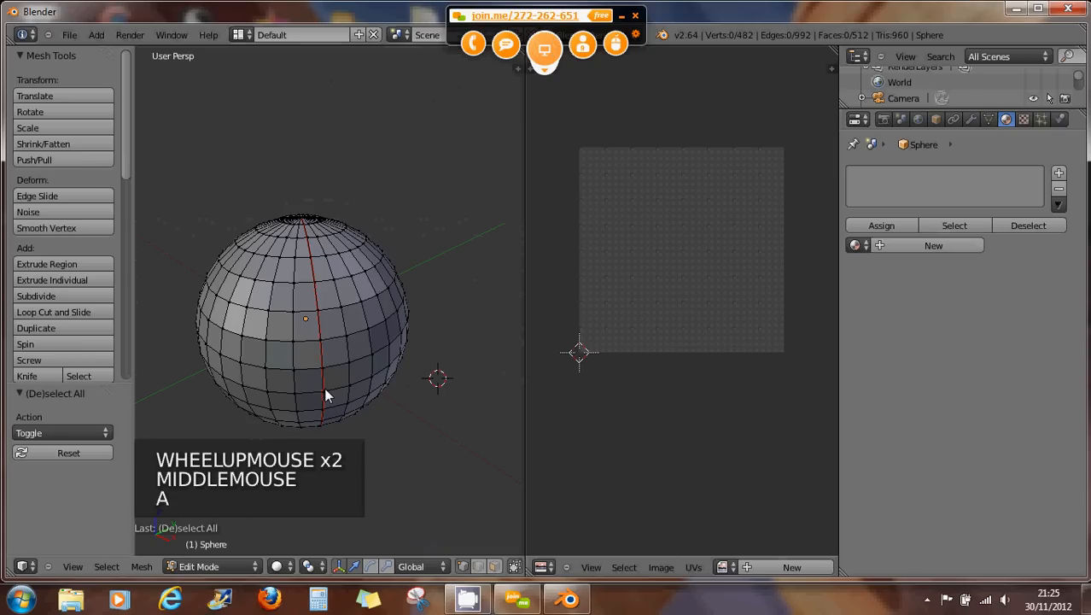
key("KP_1")
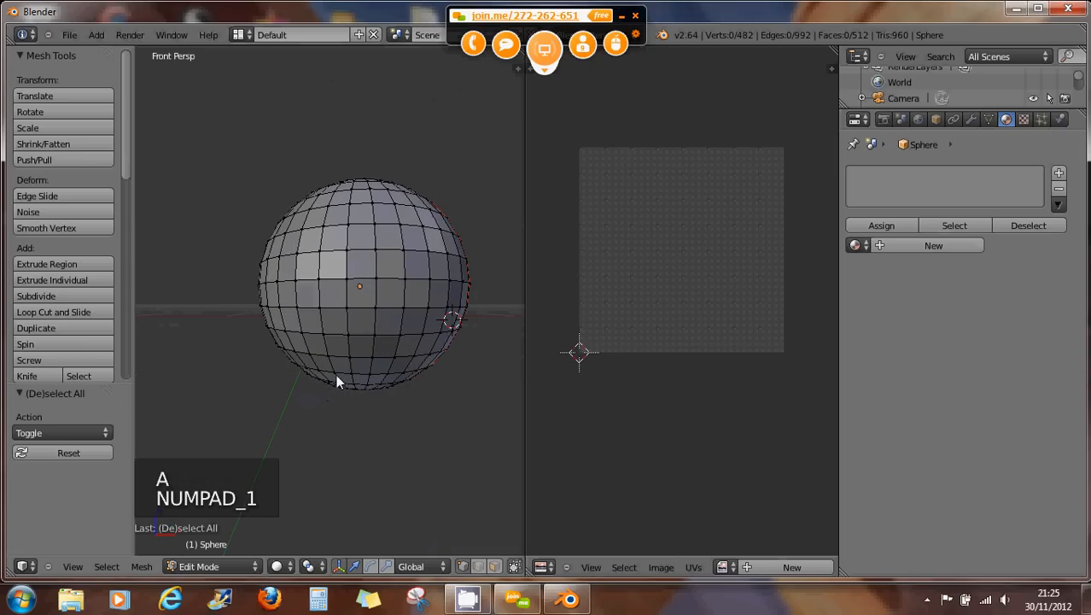
middle_click_drag(336, 374, 327, 283)
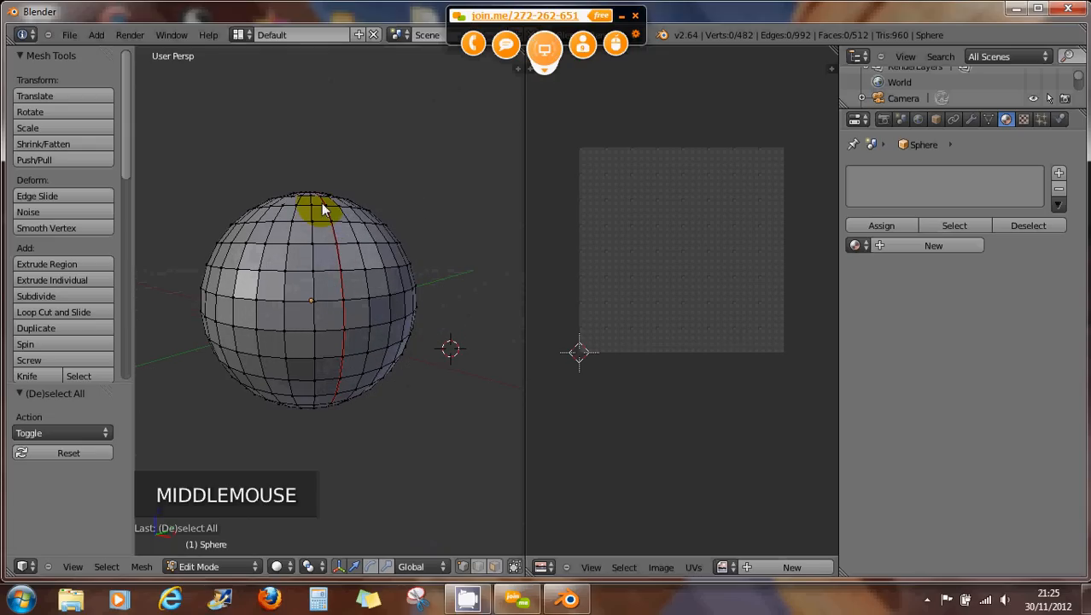
Clear the seam from the sphere's marked pole-to-pole edge loop and deselect the mesh.
right_click(344, 320, "alt")
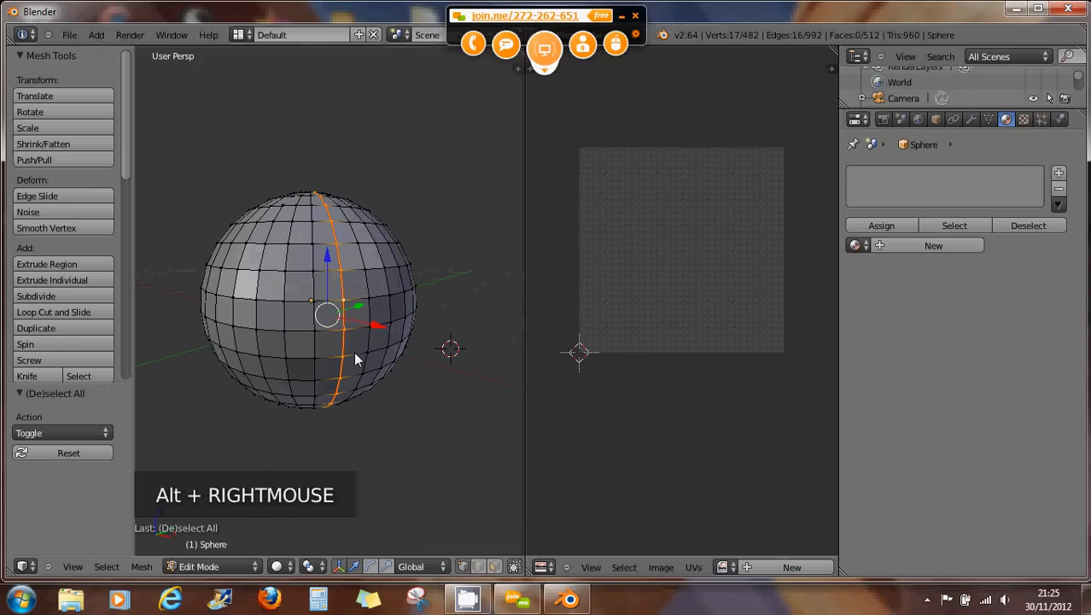
key("ctrl+e")
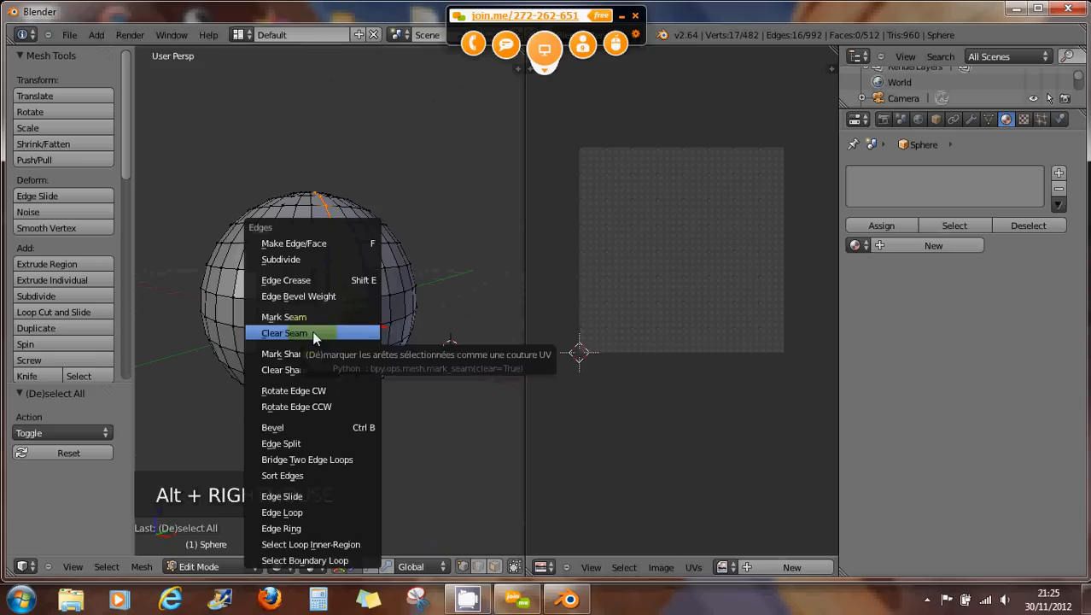
left_click(312, 333)
left_click(371, 340)
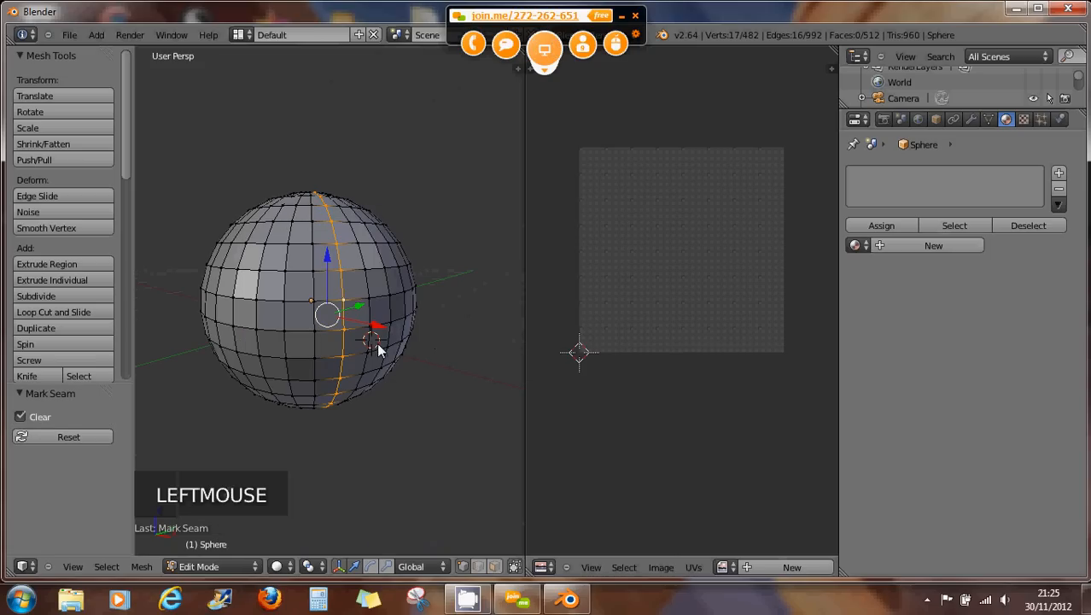
key("a")
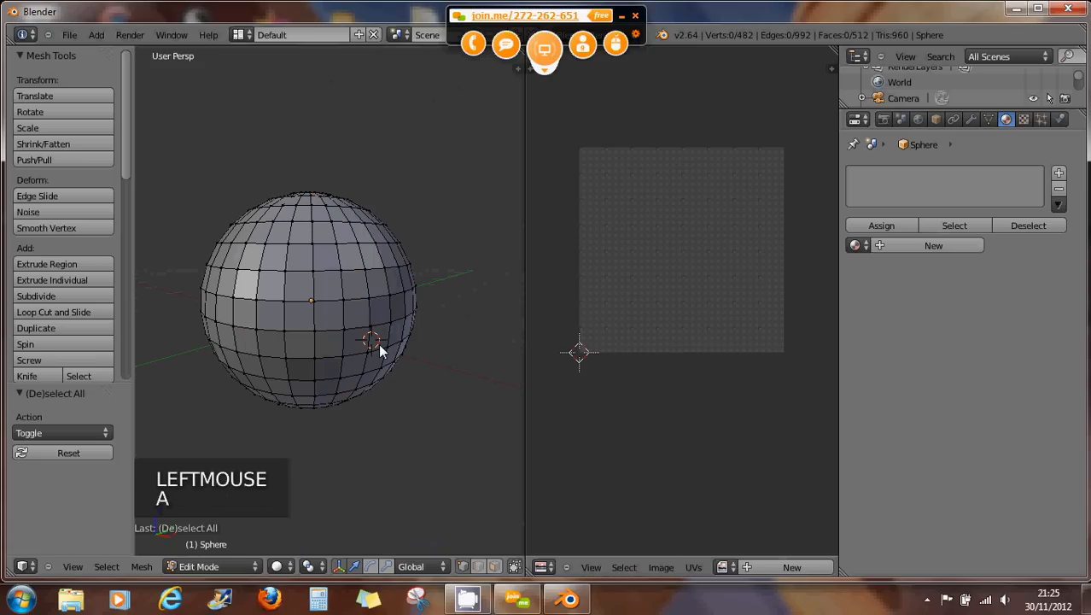
Using orthographic side and front views, select the sphere's right and front pole-to-pole edge loops together.
key("KP_1")
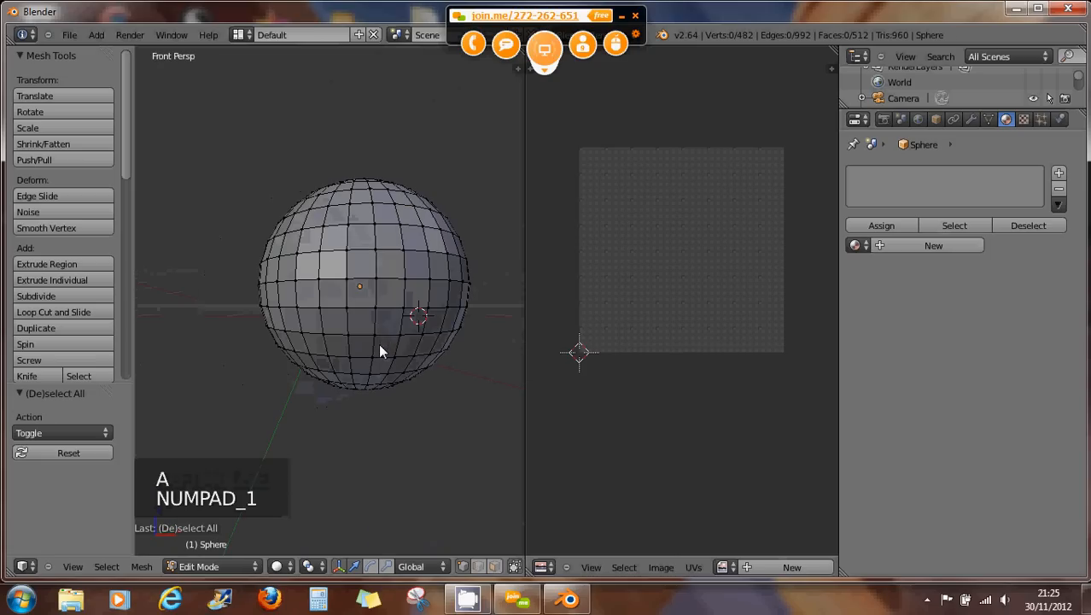
key("KP_5")
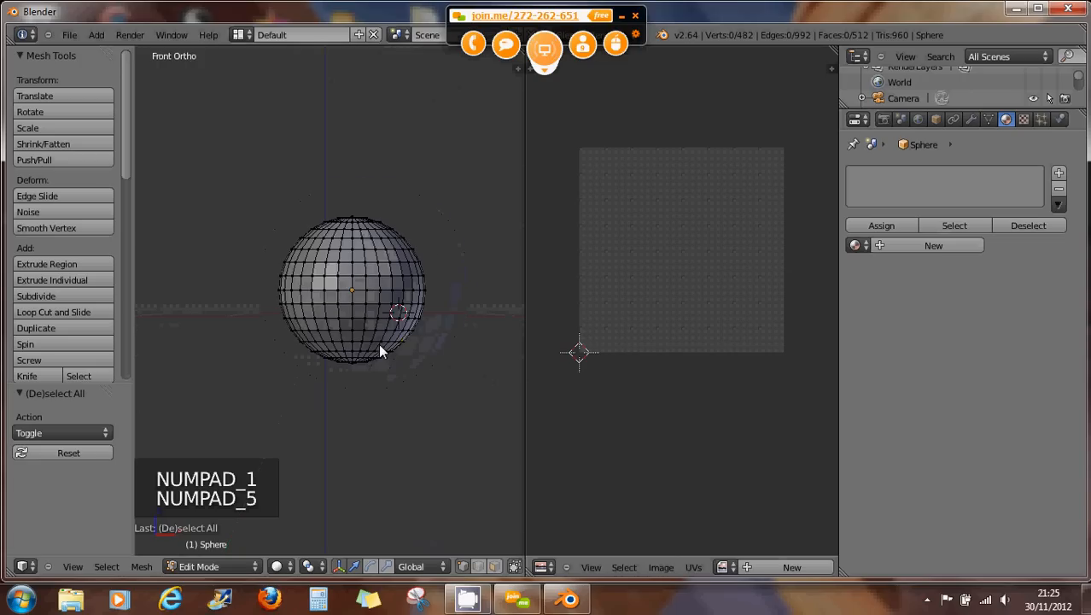
scroll(380, 346, "up", 1)
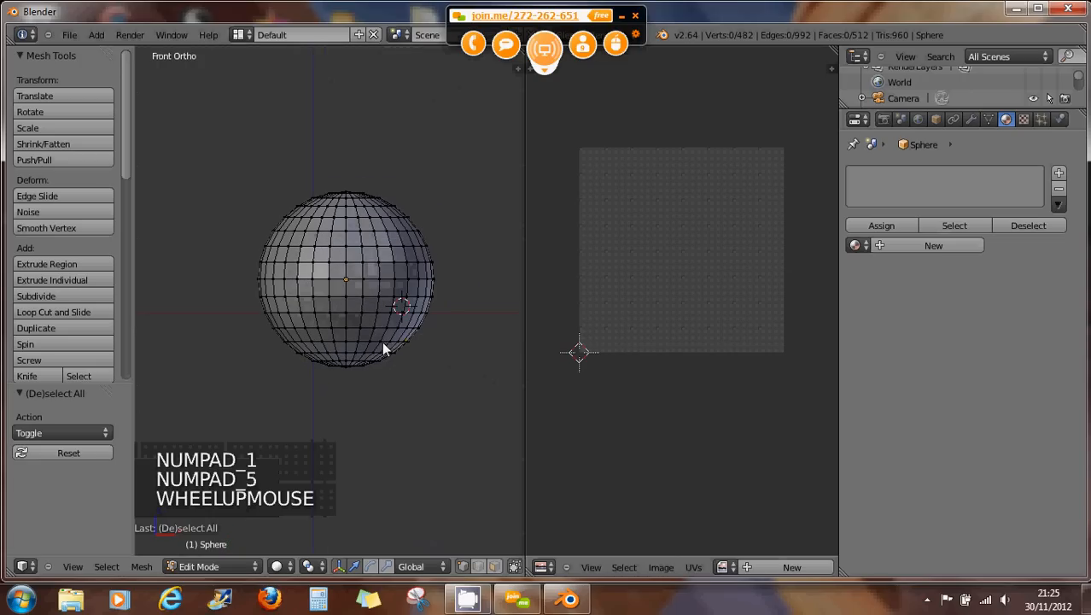
right_click(345, 257, "alt")
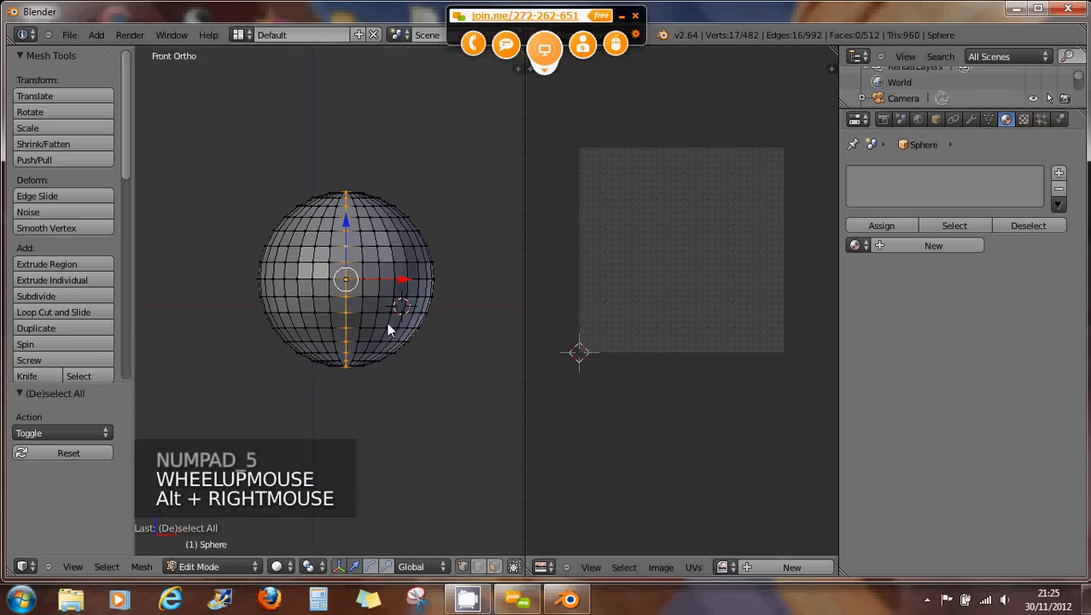
middle_click_drag(438, 300, 398, 288)
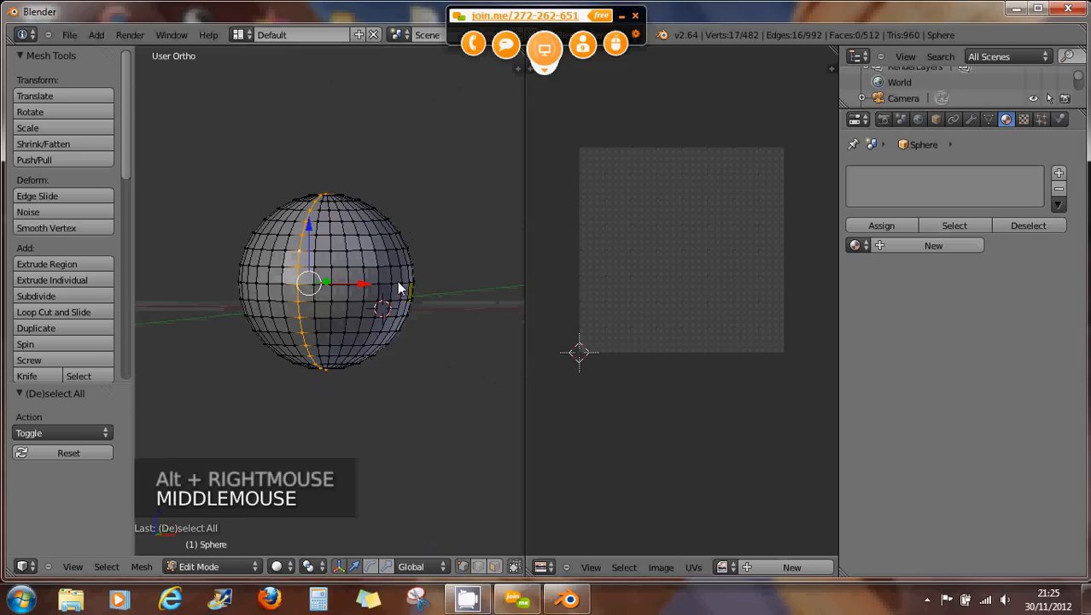
key("KP_3")
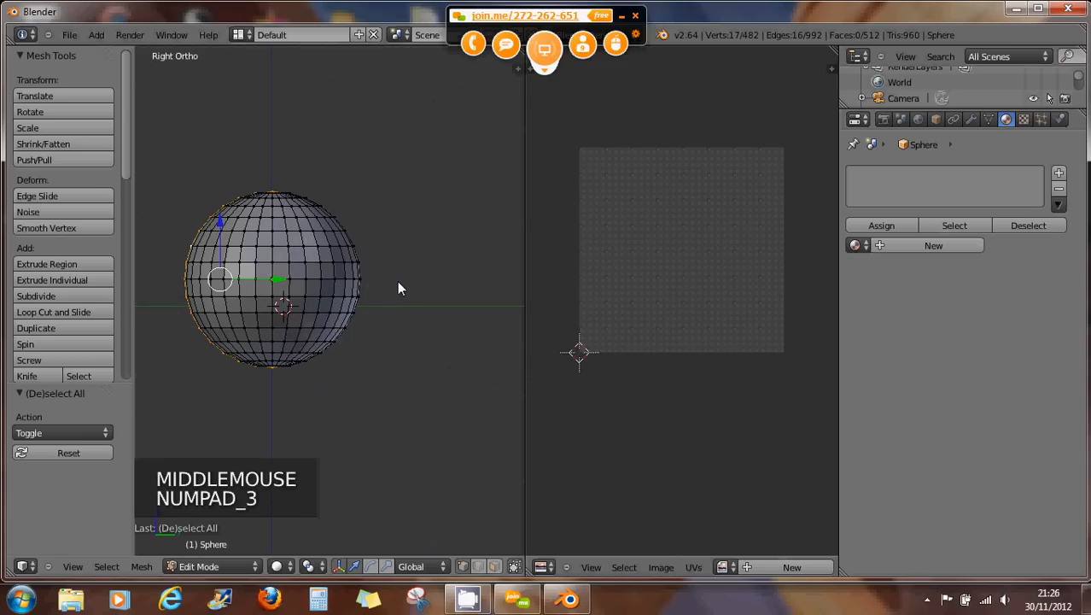
right_click(273, 272, "alt")
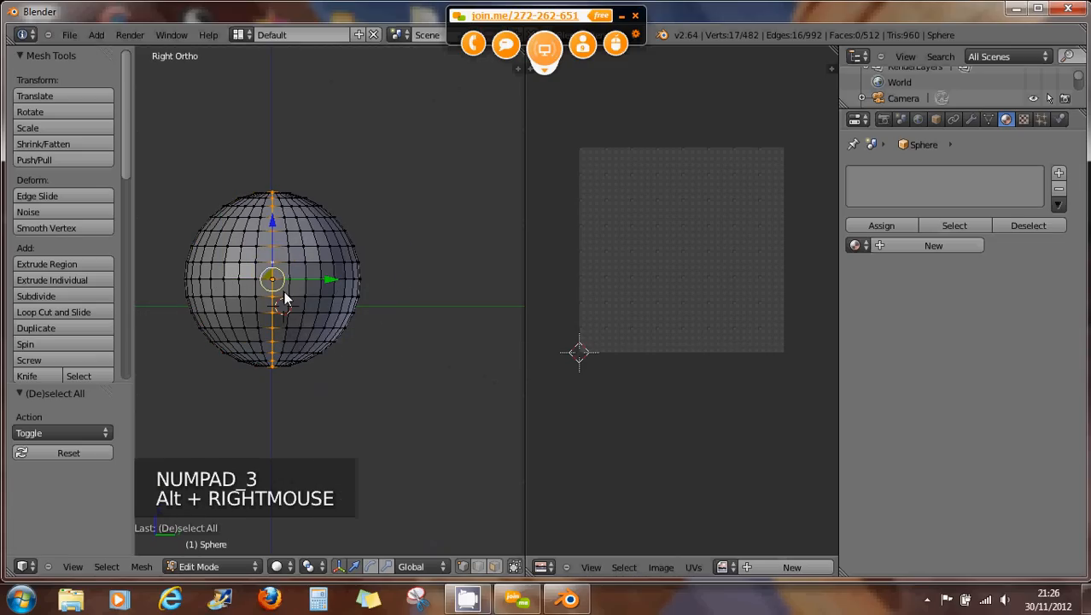
key("KP_1")
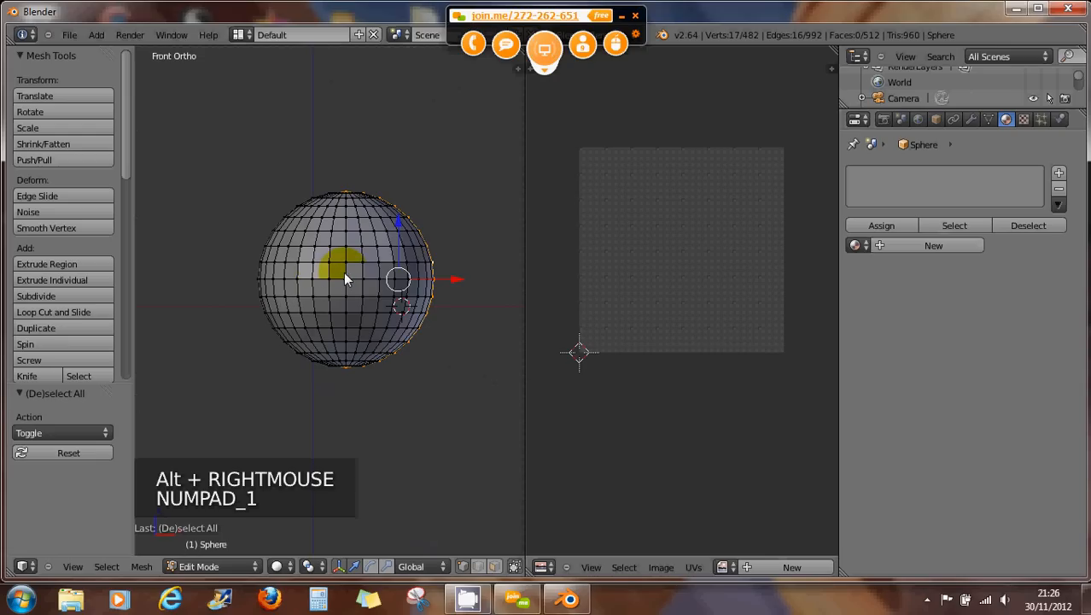
right_click(344, 277, "alt+shift")
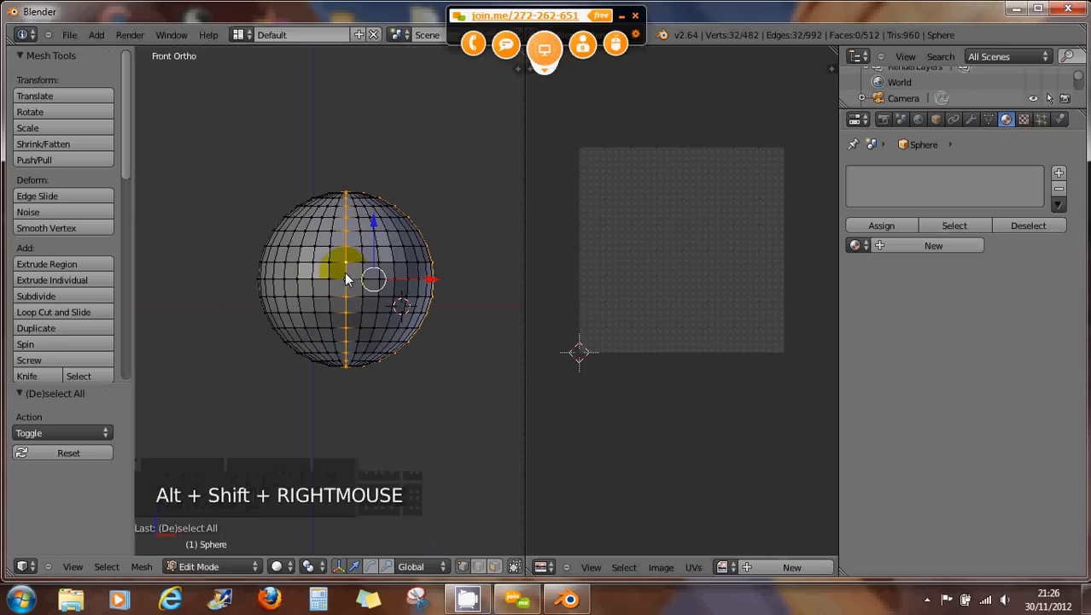
middle_click_drag(381, 285, 306, 290)
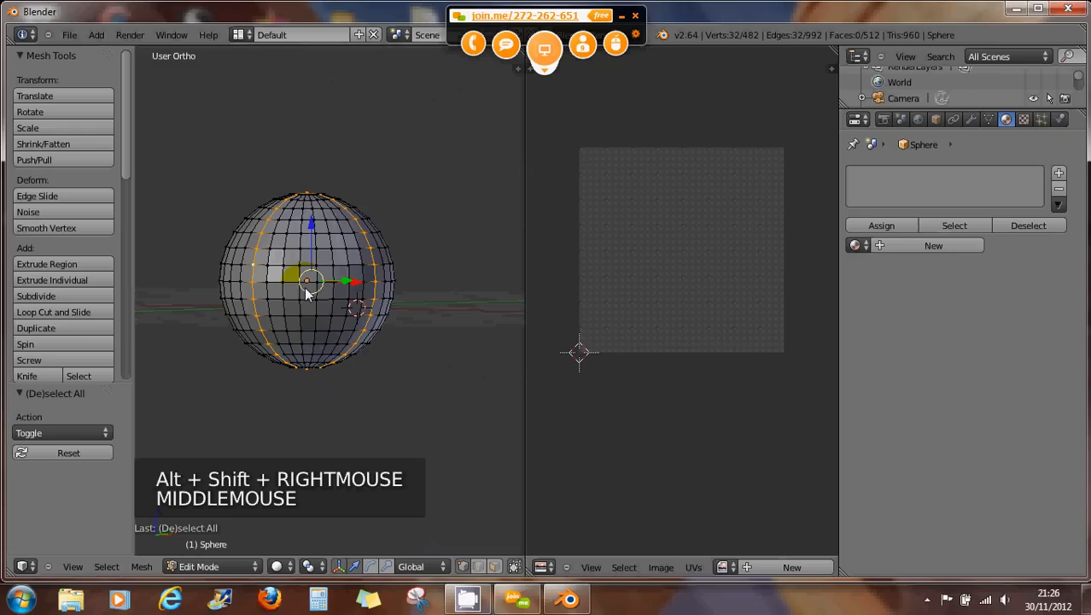
Add the left and back pole-to-pole edge loops to the selection, dividing the sphere into quarters.
key("ctrl+KP_3")
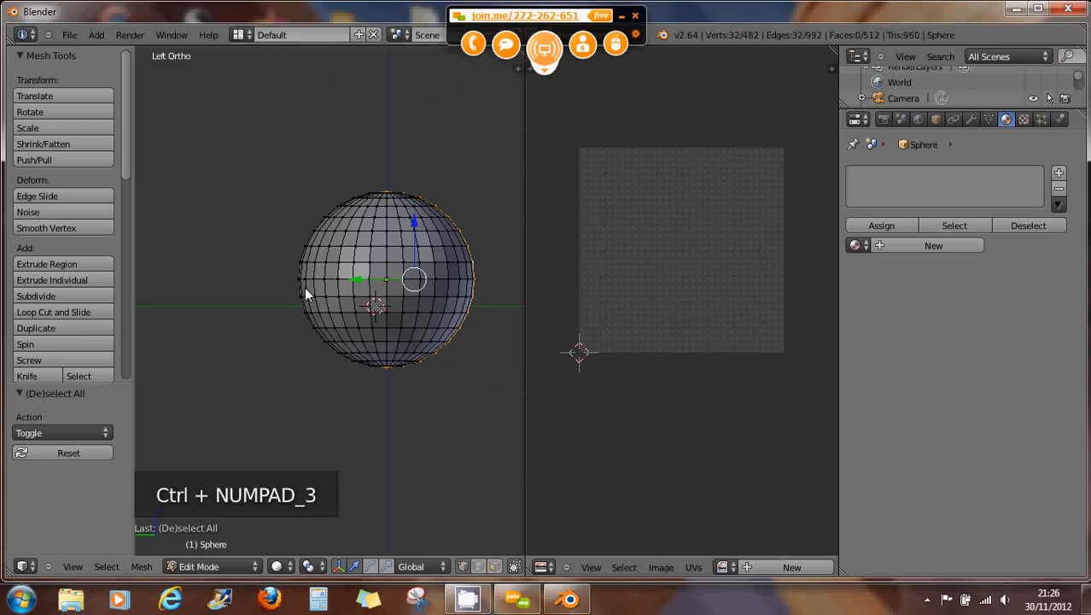
right_click(386, 280, "alt+shift")
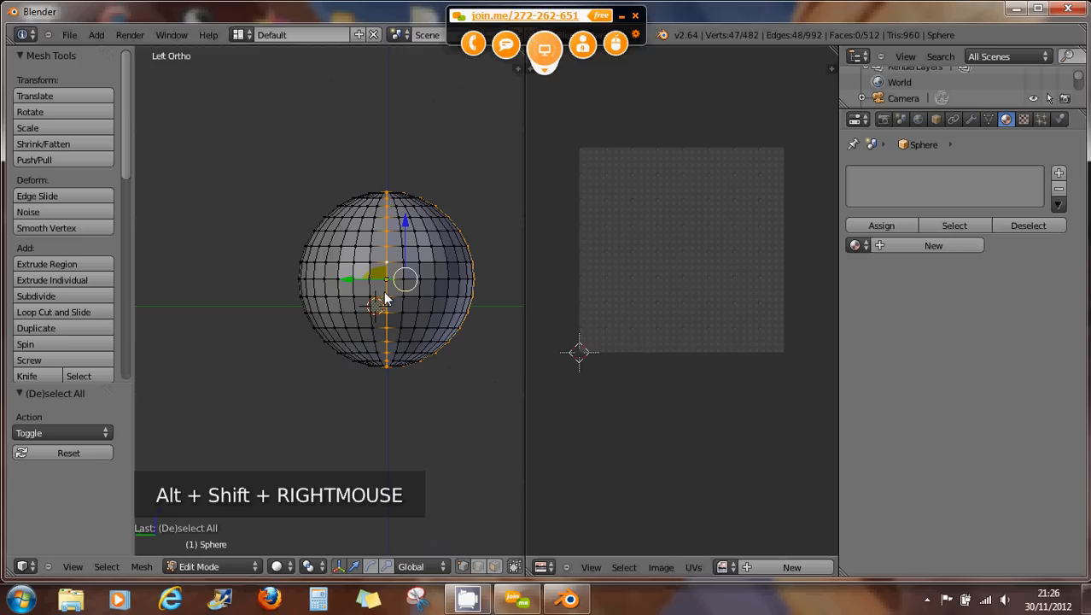
key("ctrl+KP_1")
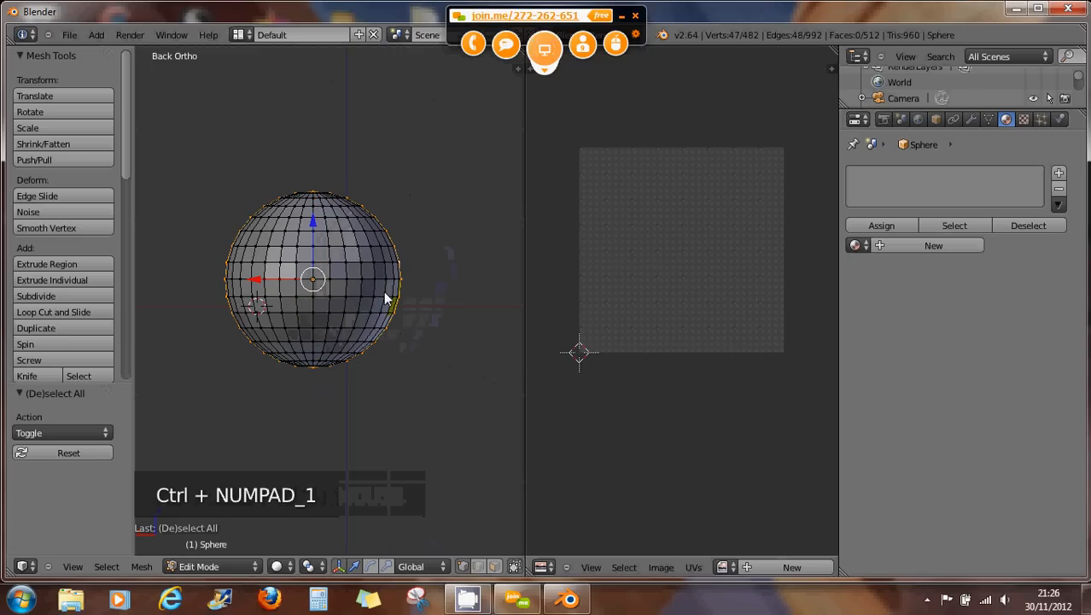
right_click(312, 256, "alt+shift")
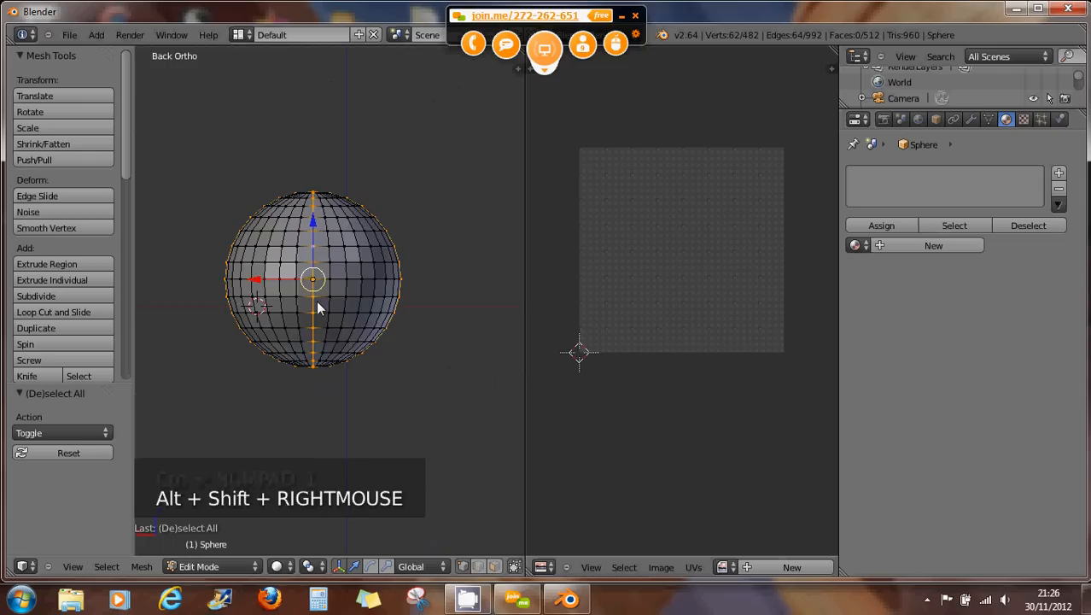
middle_click_drag(317, 308, 319, 412)
middle_click_drag(319, 279, 313, 239)
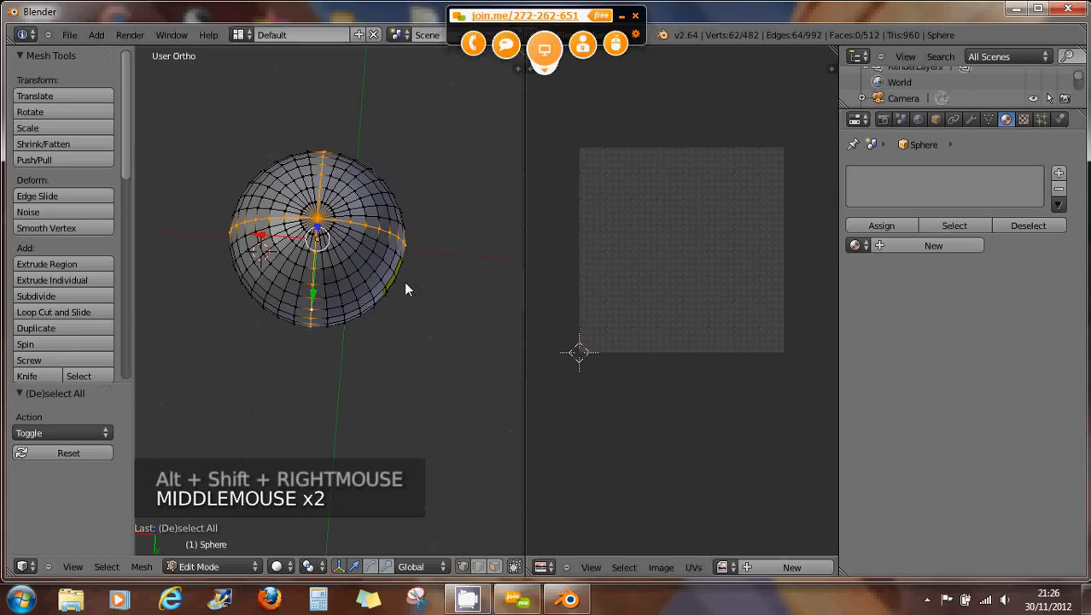
Mark the four selected pole-to-pole edge loops as seams and deselect the mesh to inspect them around the pole.
key("ctrl+e")
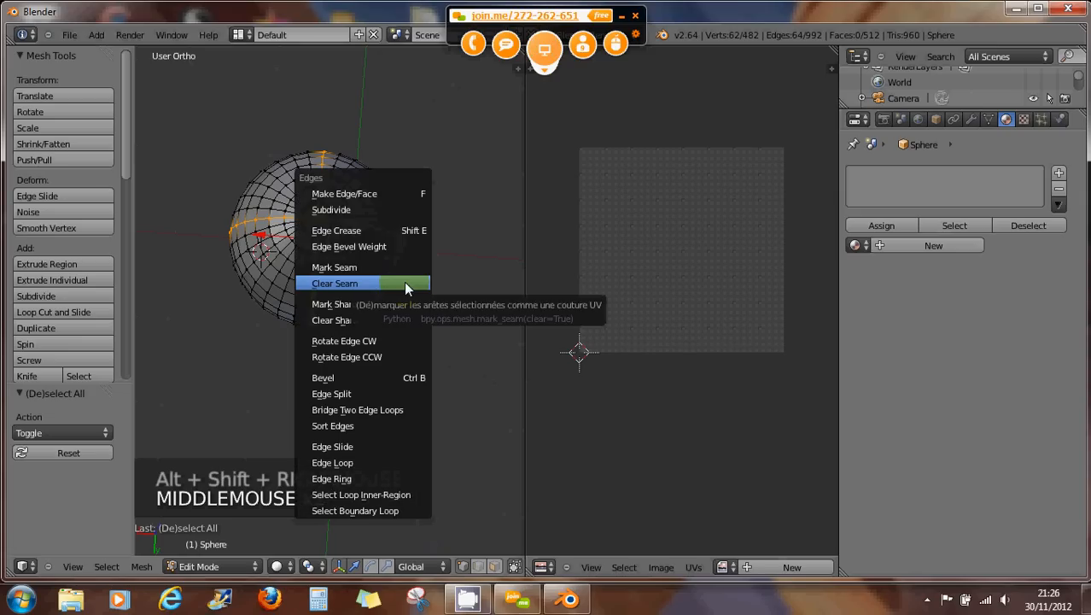
left_click(389, 275)
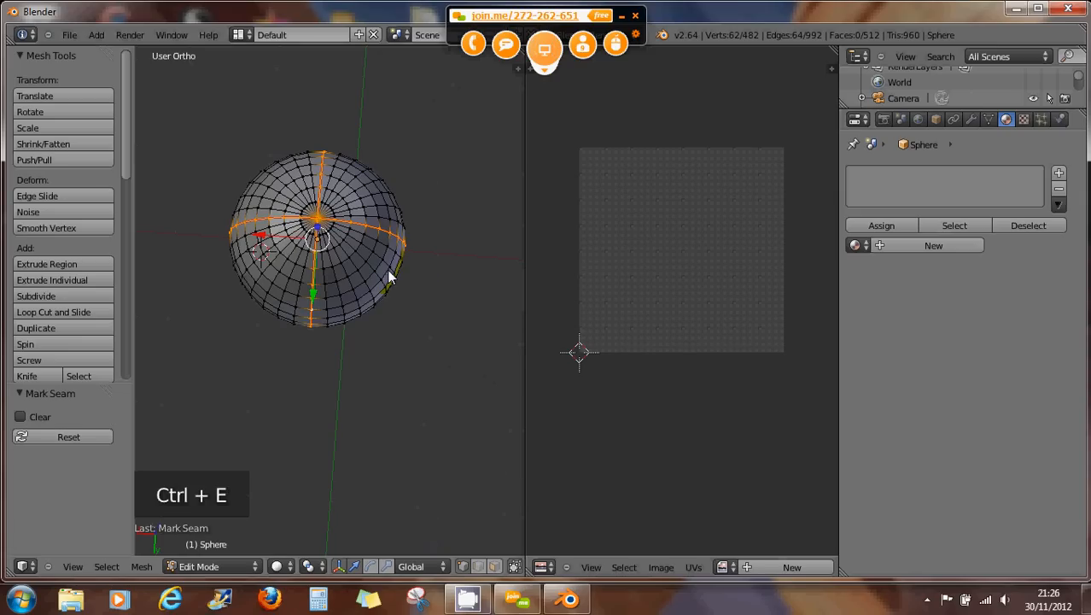
middle_click_drag(373, 285, 369, 287)
key("a")
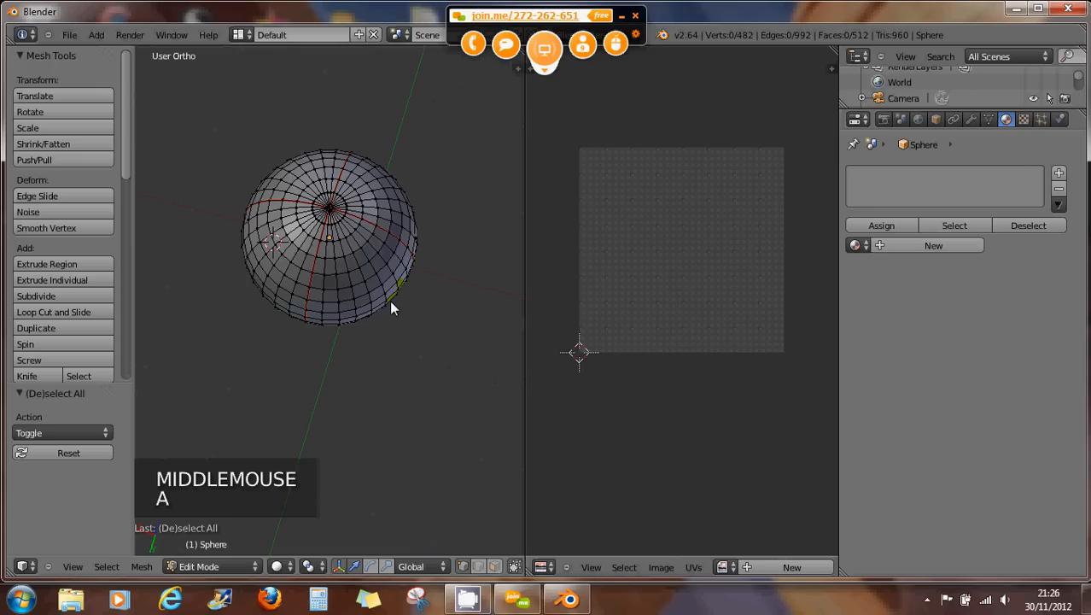
middle_click_drag(392, 311, 388, 289)
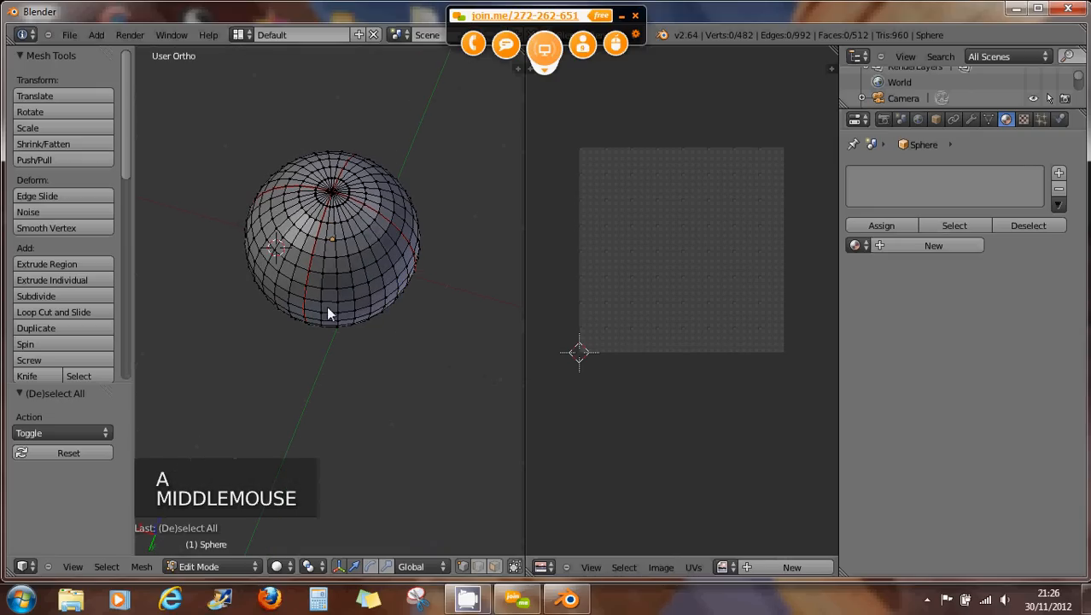
middle_click_drag(348, 267, 376, 273)
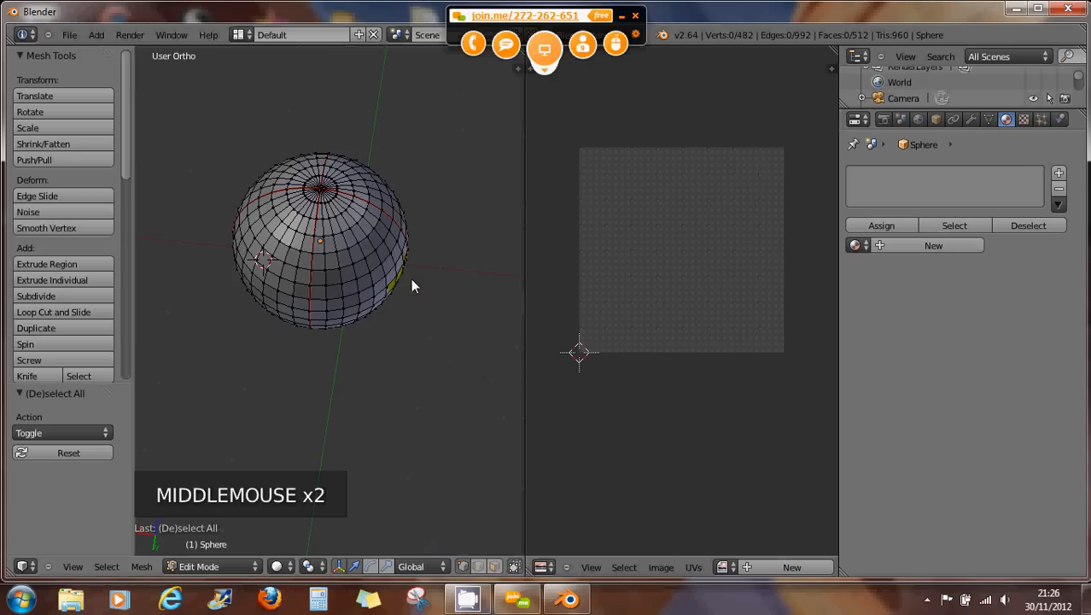
Select the entire sphere mesh and unwrap it along the marked seams.
key("a")
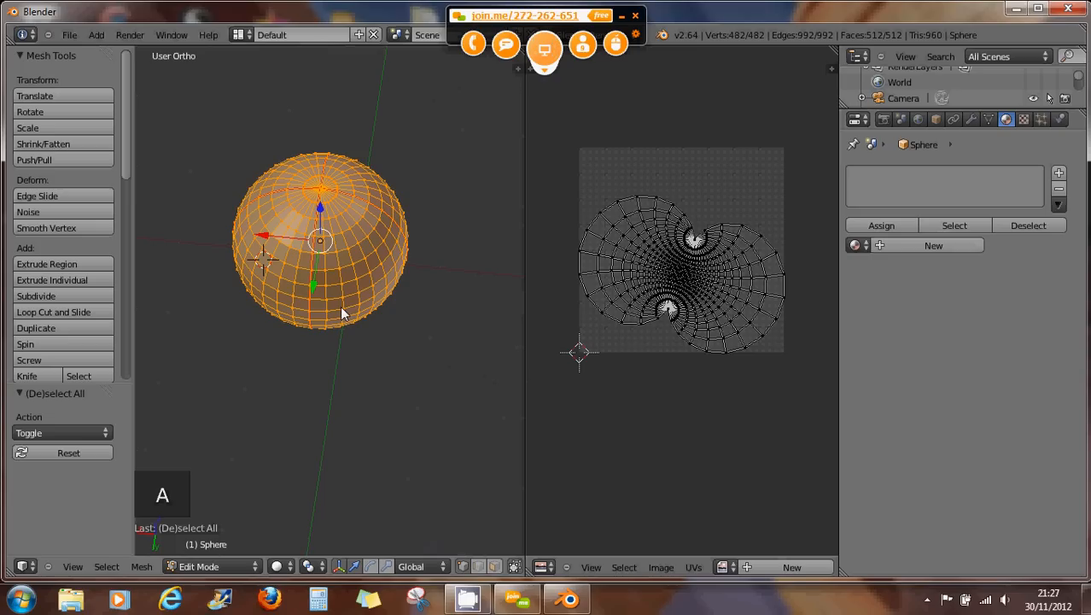
key("u")
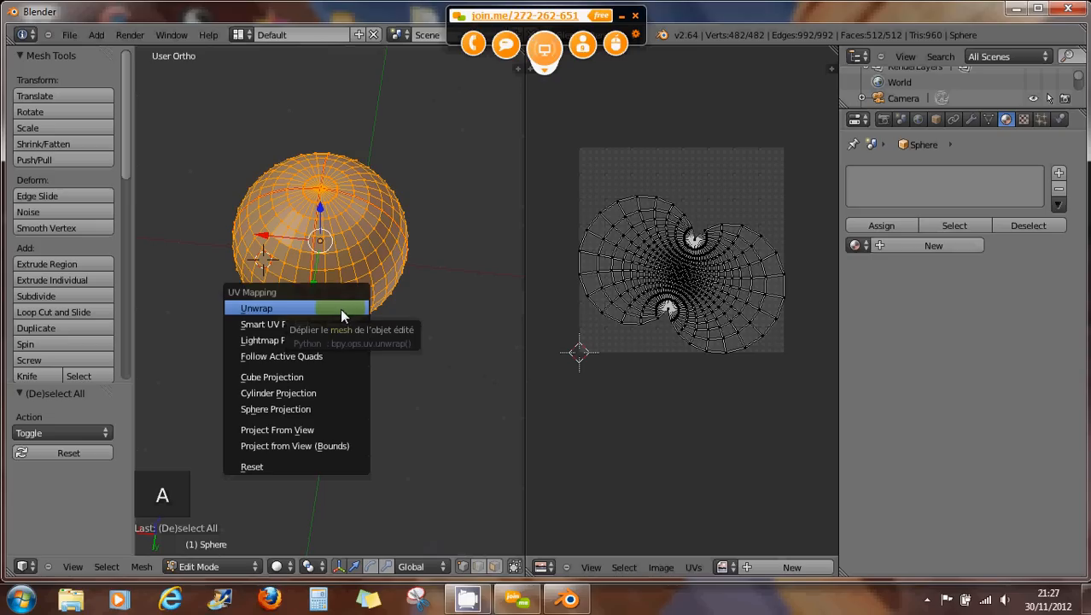
left_click(340, 308)
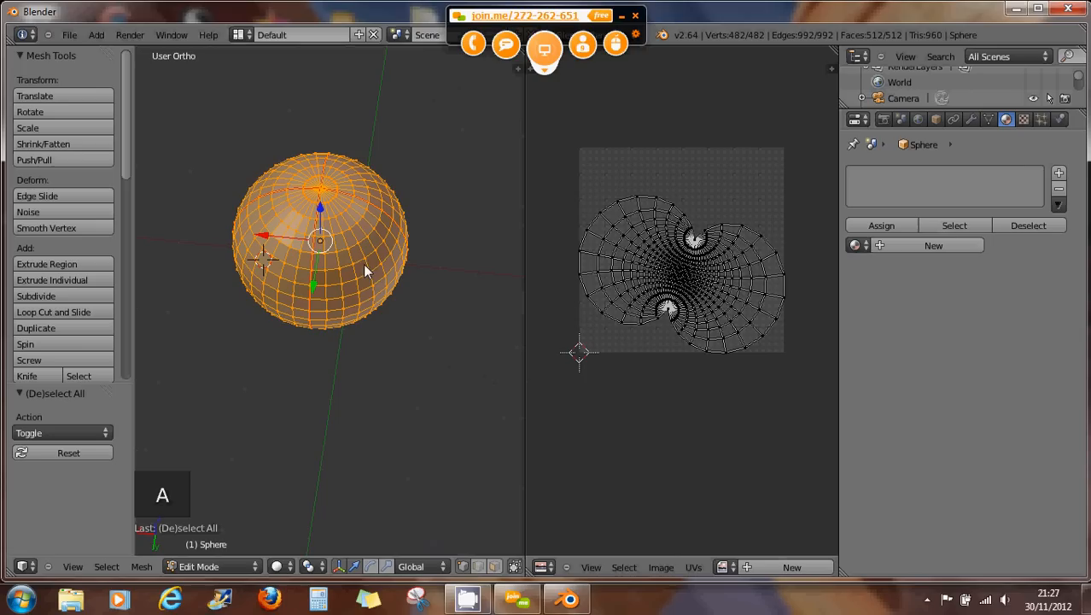
key("u")
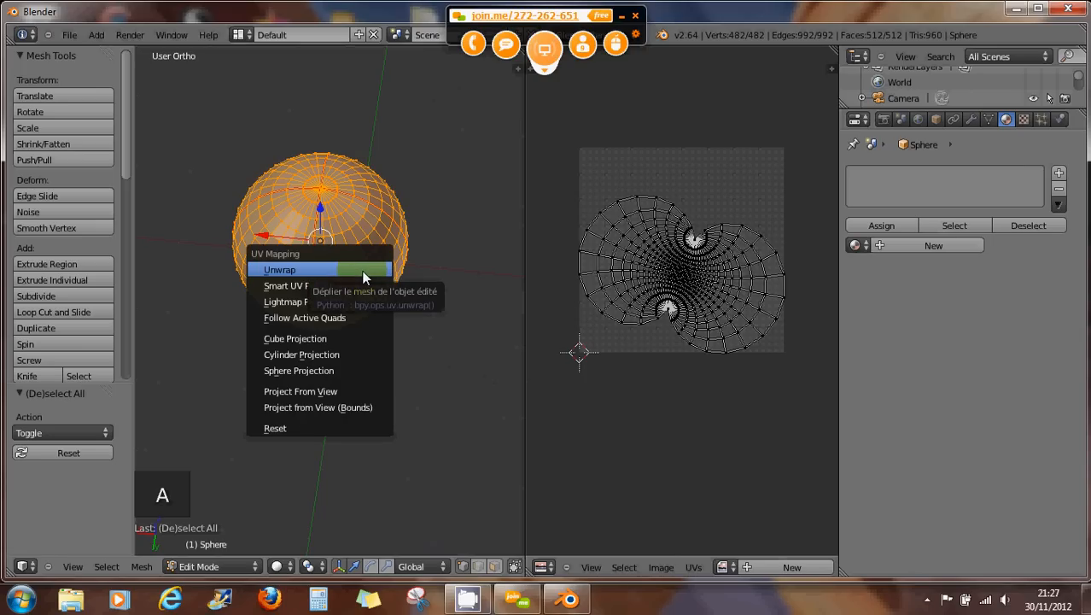
key("u")
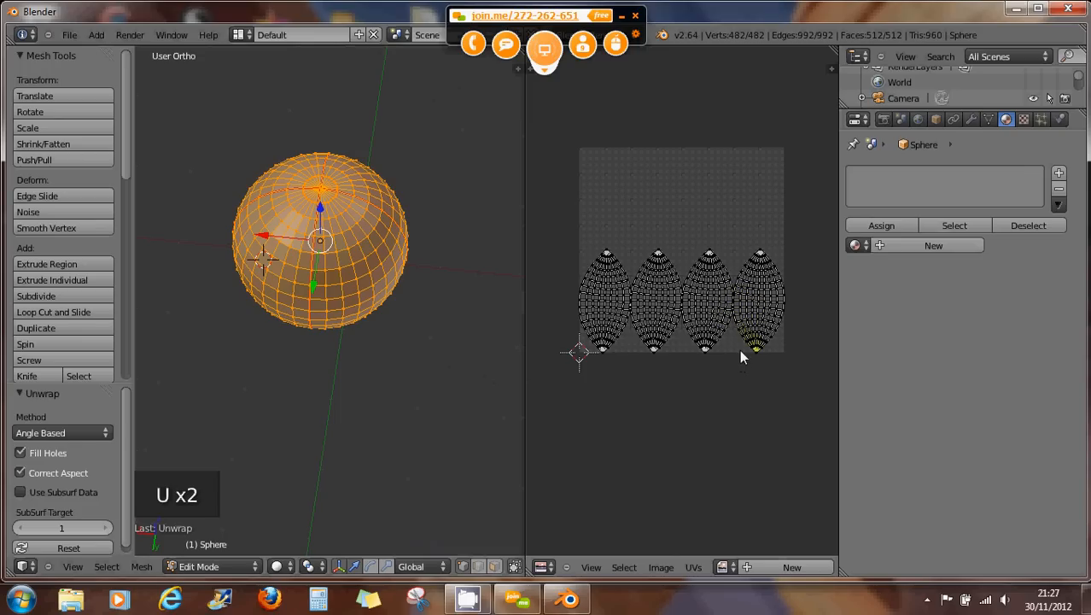
Widen the UV editor area and frame all four unwrapped islands for inspection.
scroll(744, 343, "up", 4)
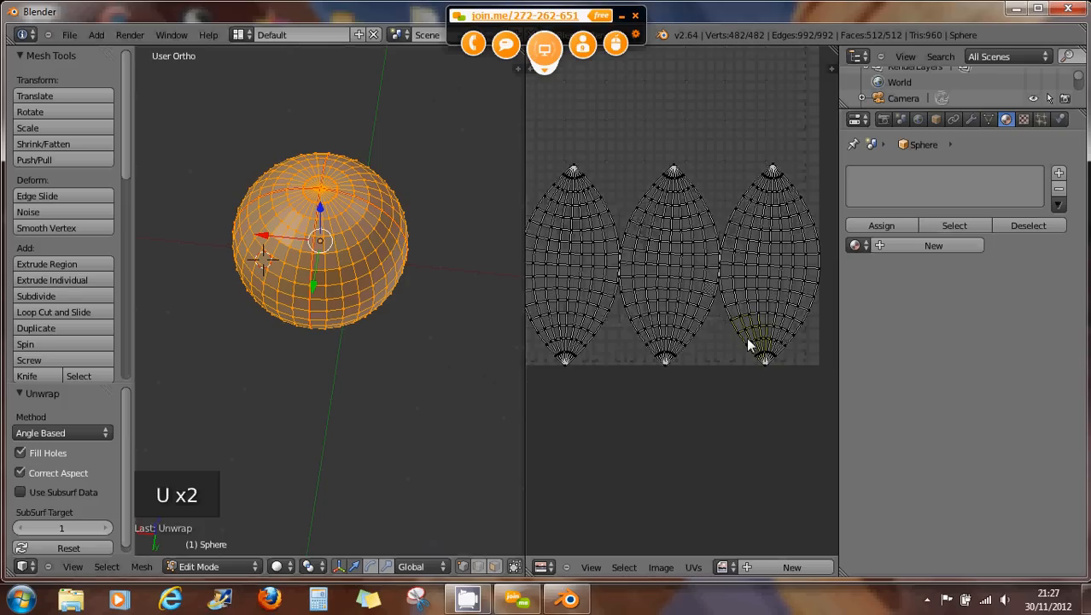
scroll(746, 337, "up", 1)
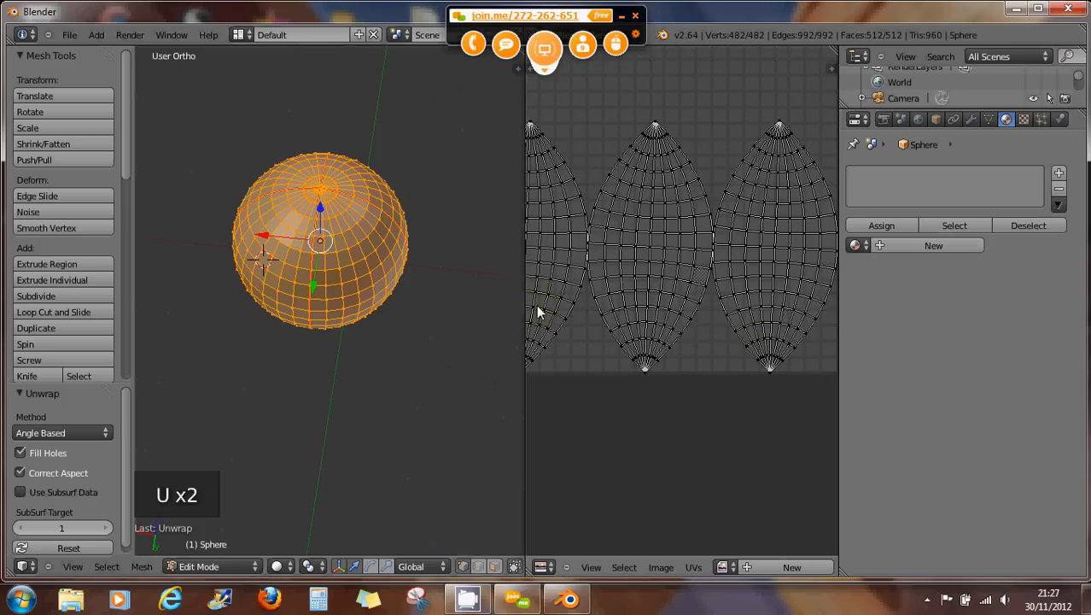
left_click_drag(526, 314, 350, 312)
middle_click_drag(533, 307, 555, 316)
scroll(555, 314, "down", 2)
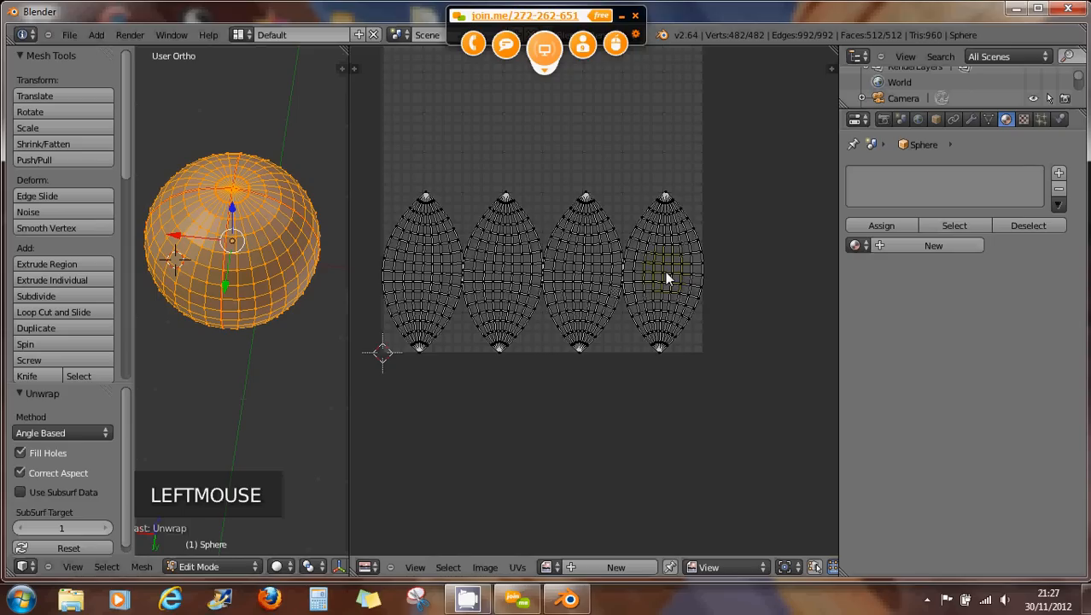
scroll(661, 272, "down", 1)
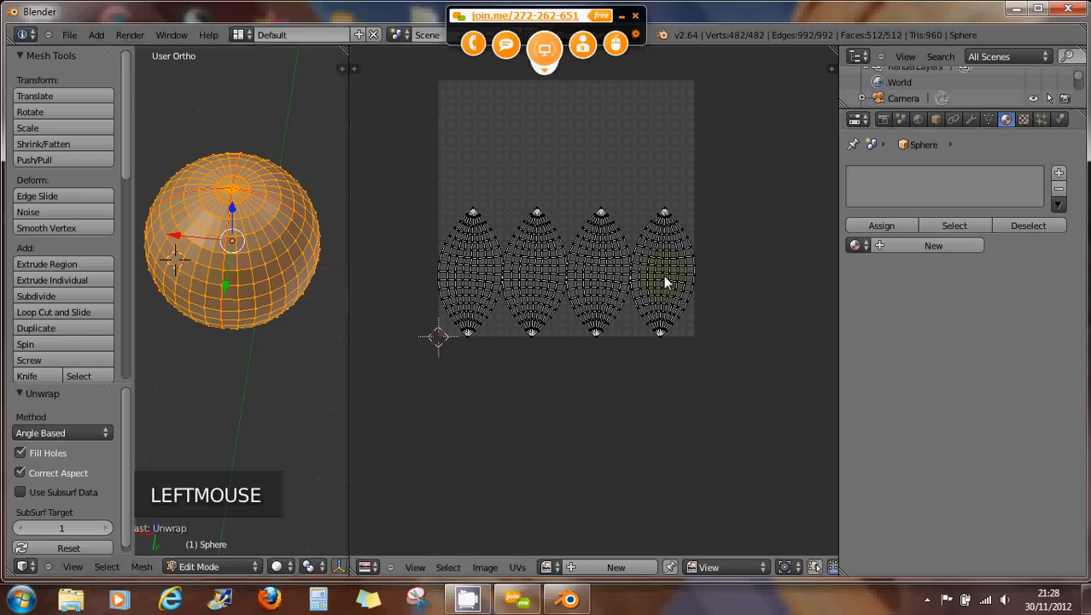
Select the rightmost UV island and move it about -0.03 in X and 0.43 in Y, above the row of islands.
key("l")
key("l")
key("l")
key("l")
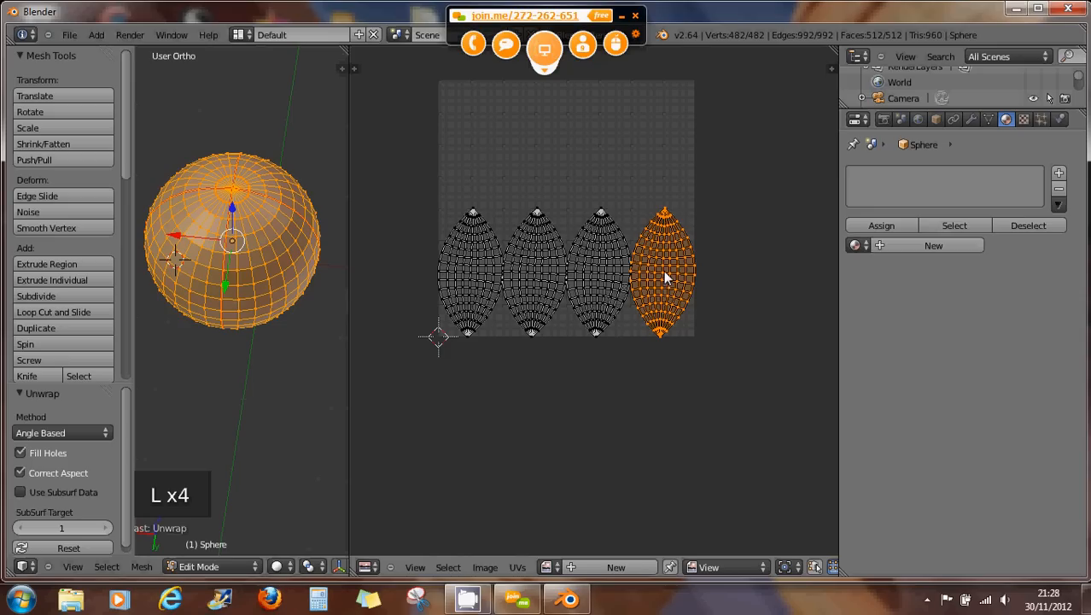
scroll(665, 278, "up", 1)
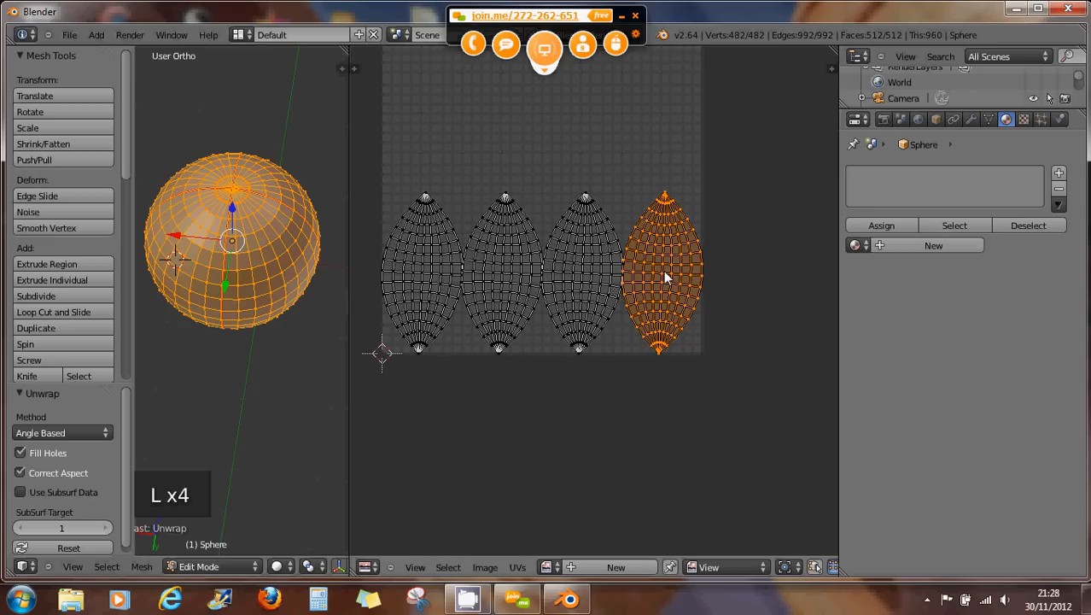
key("g")
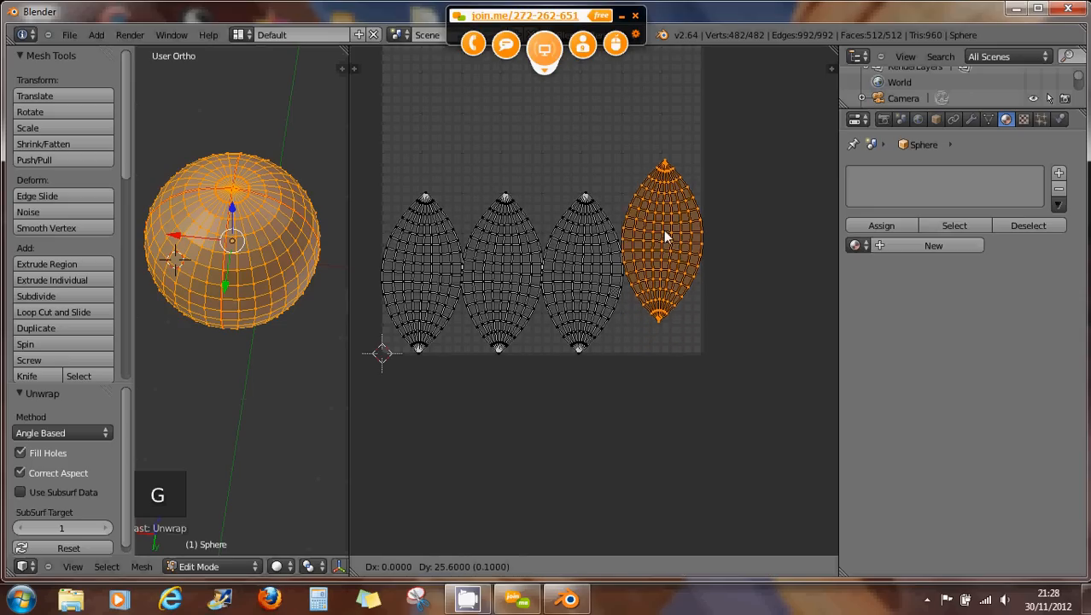
left_click(653, 131)
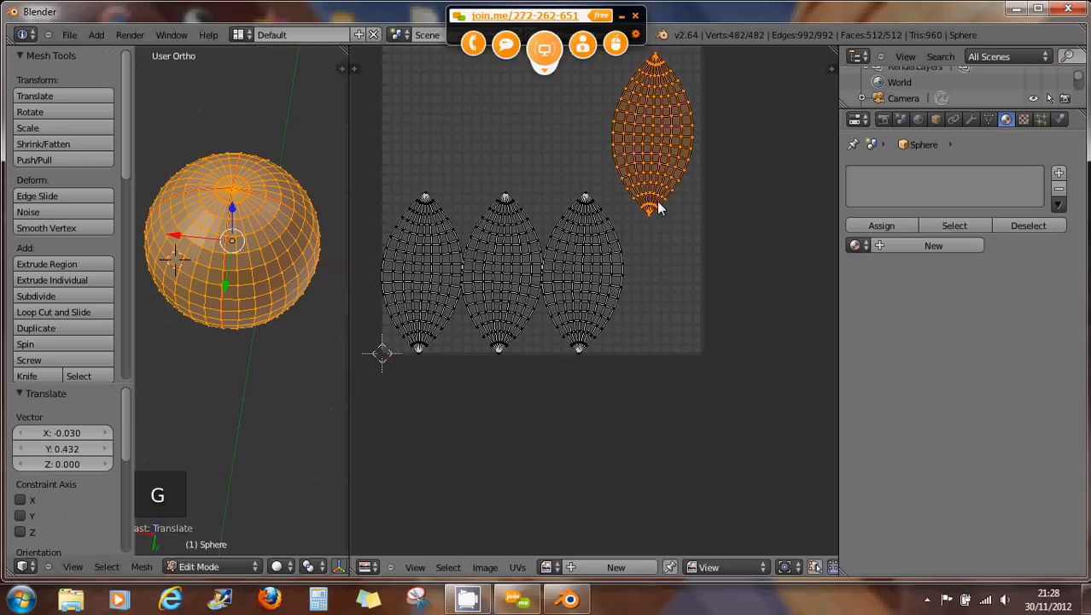
scroll(638, 226, "down", 1)
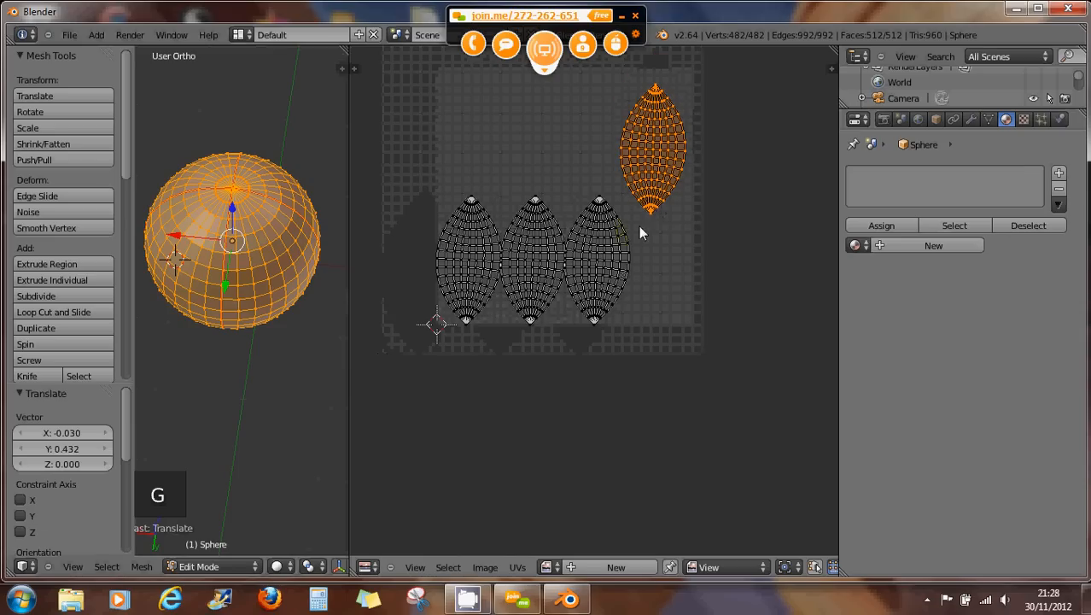
Select the second UV island in the row and move it about 0.03 in X and 0.43 in Y, above the row.
double_click(540, 262)
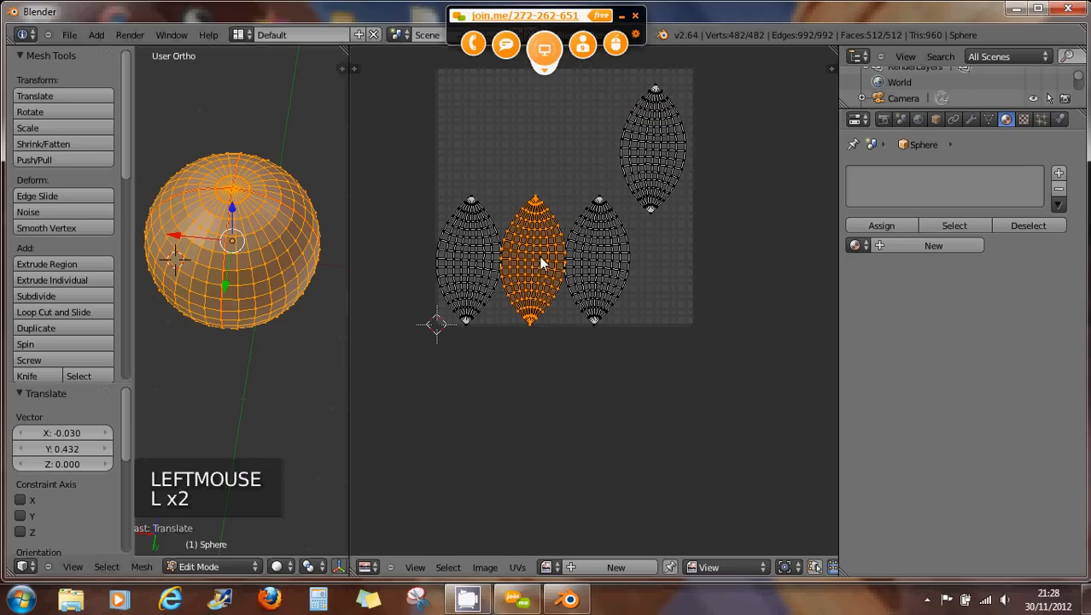
key("g")
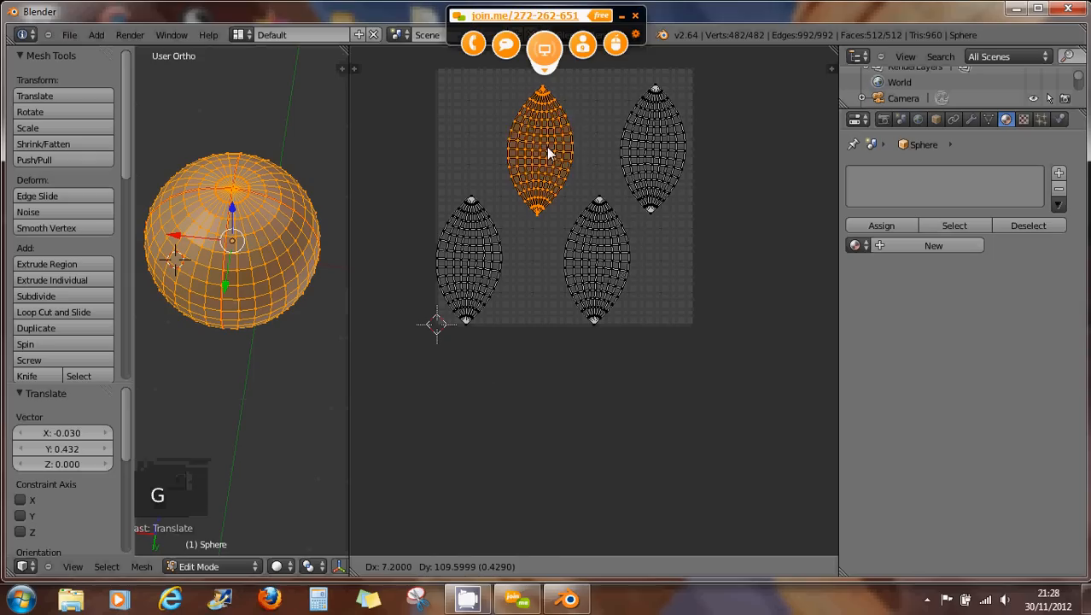
left_click(545, 147)
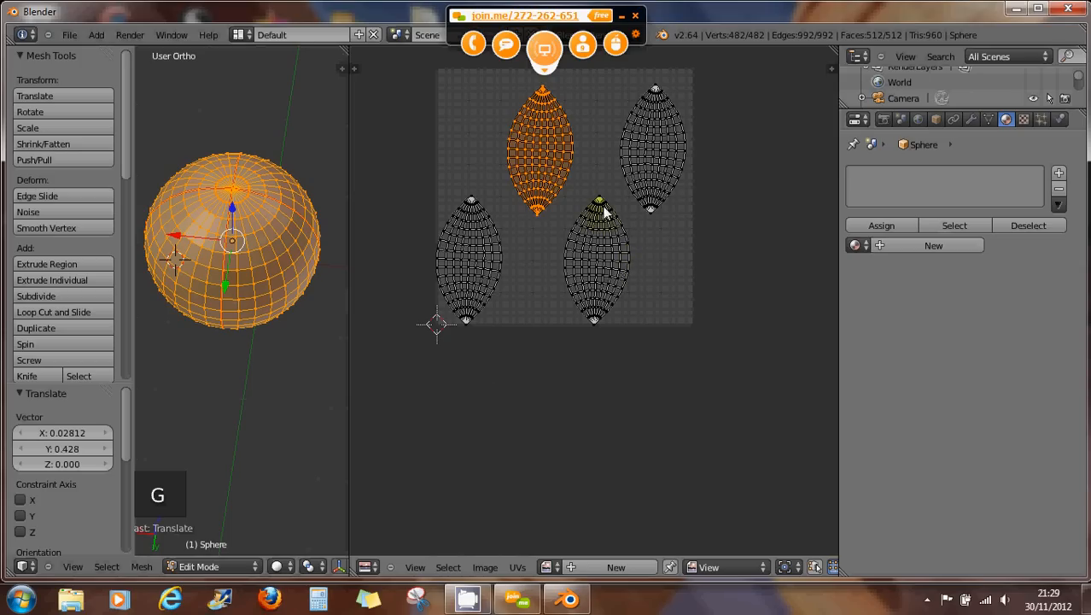
left_click(540, 265)
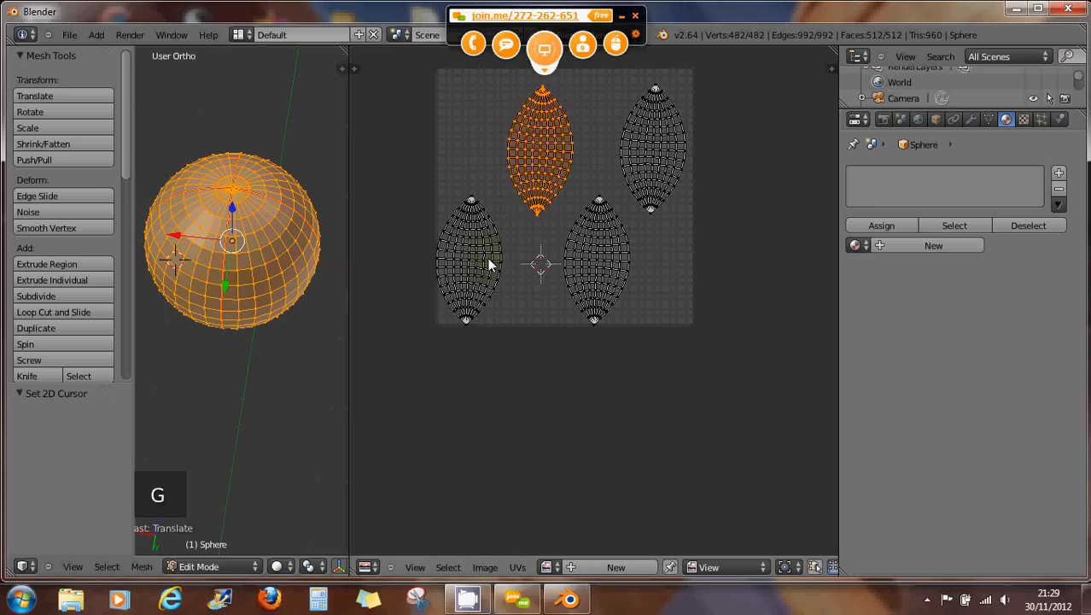
Select the leftmost UV island and move it about 0.04 in X and 0.07 in Y, away from the UV area's edges.
key("l")
key("l")
key("l")
key("g")
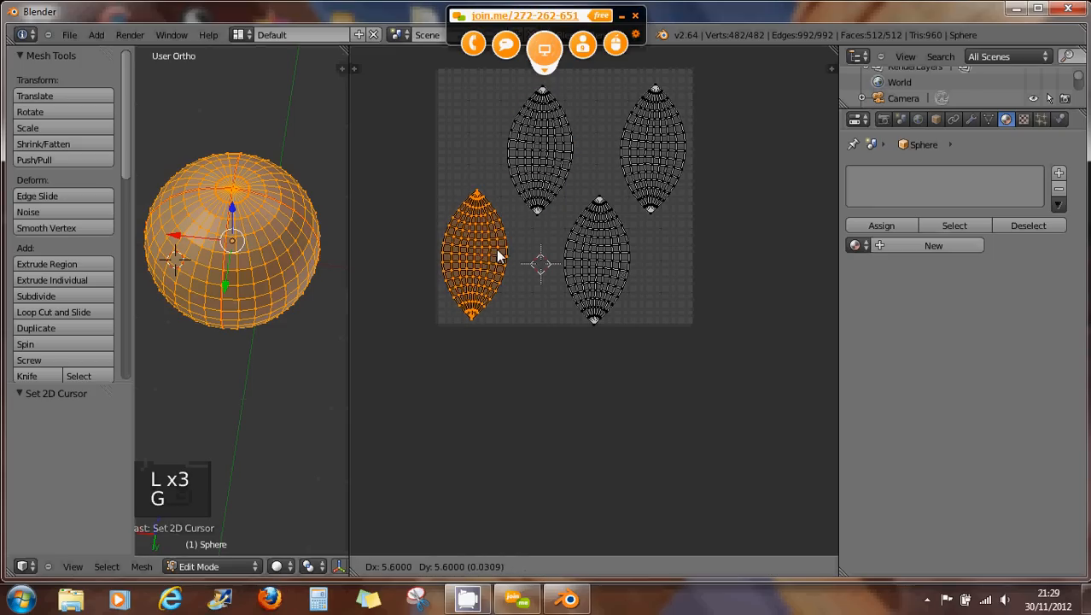
left_click(499, 242)
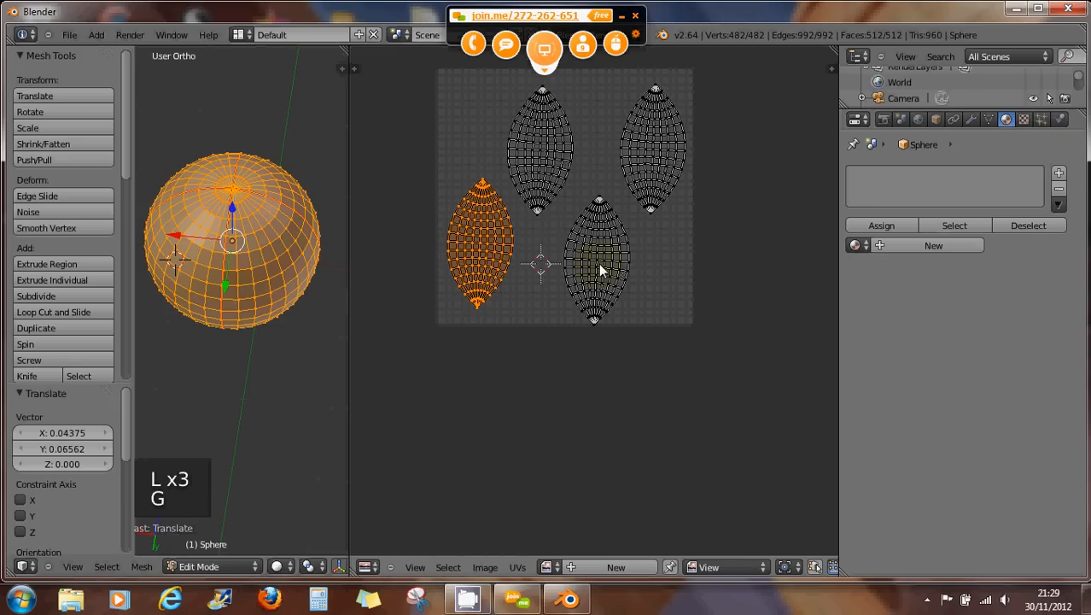
Select the other lower UV island and move it about -0.01 in X and 0.05 in Y, away from the bottom edge.
key("l")
key("l")
key("g")
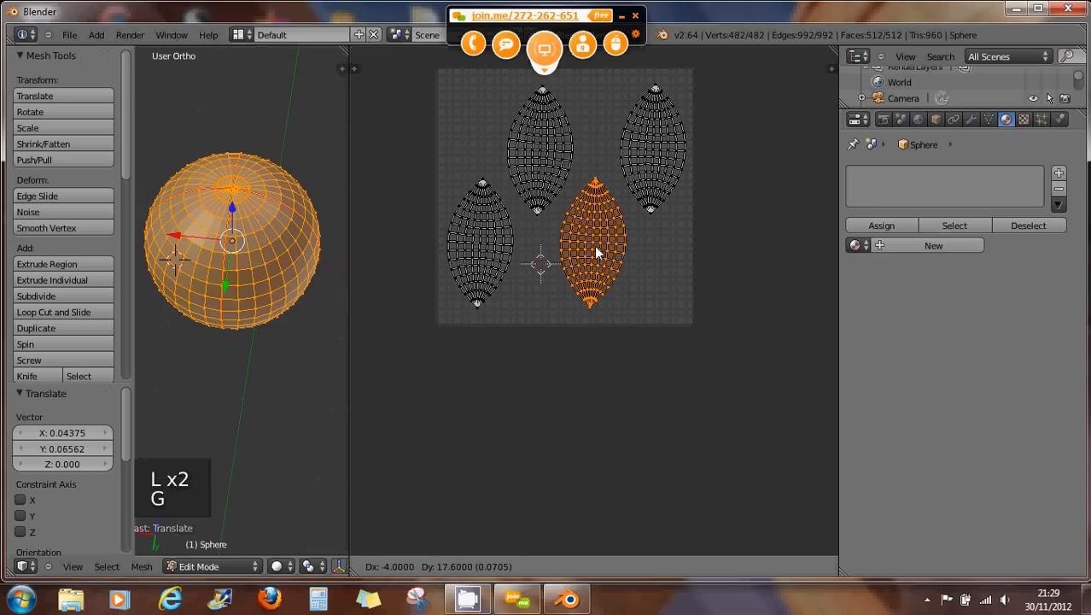
left_click(595, 250)
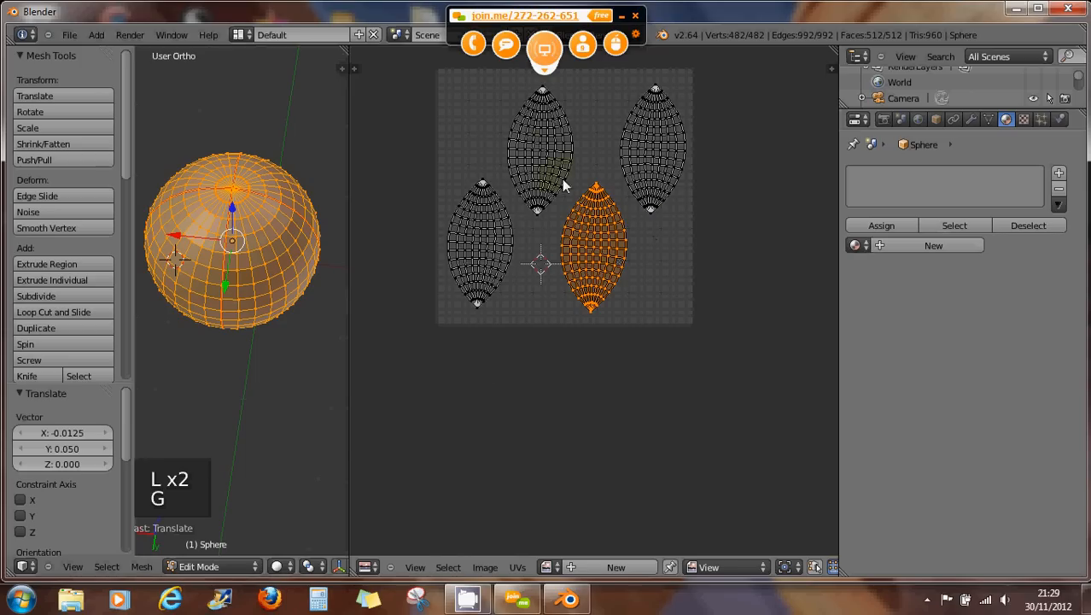
right_click(537, 211)
right_click(540, 94)
left_click(483, 567)
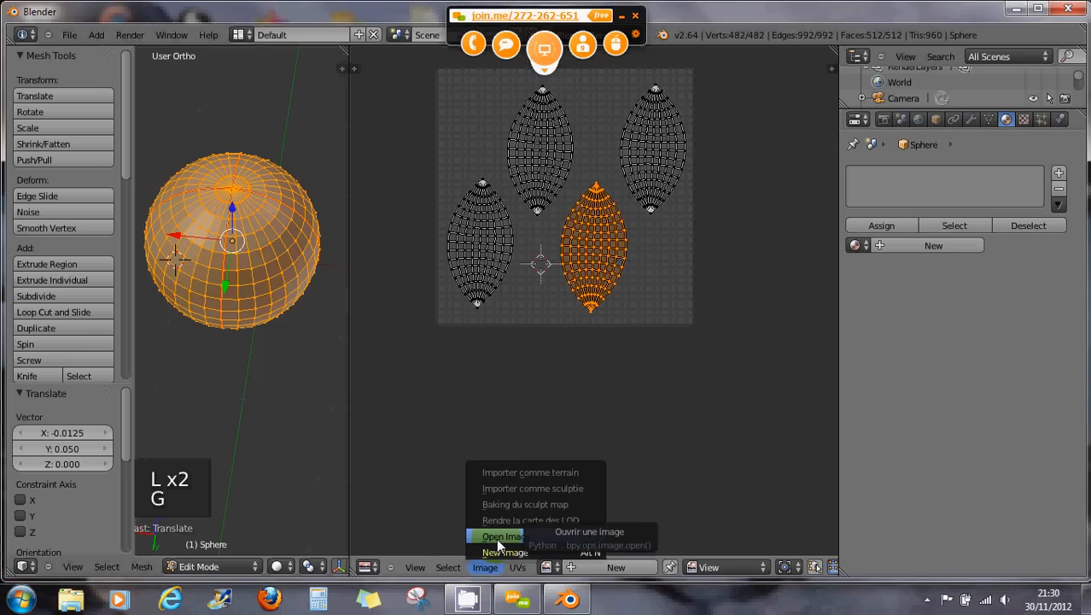
left_click(496, 538)
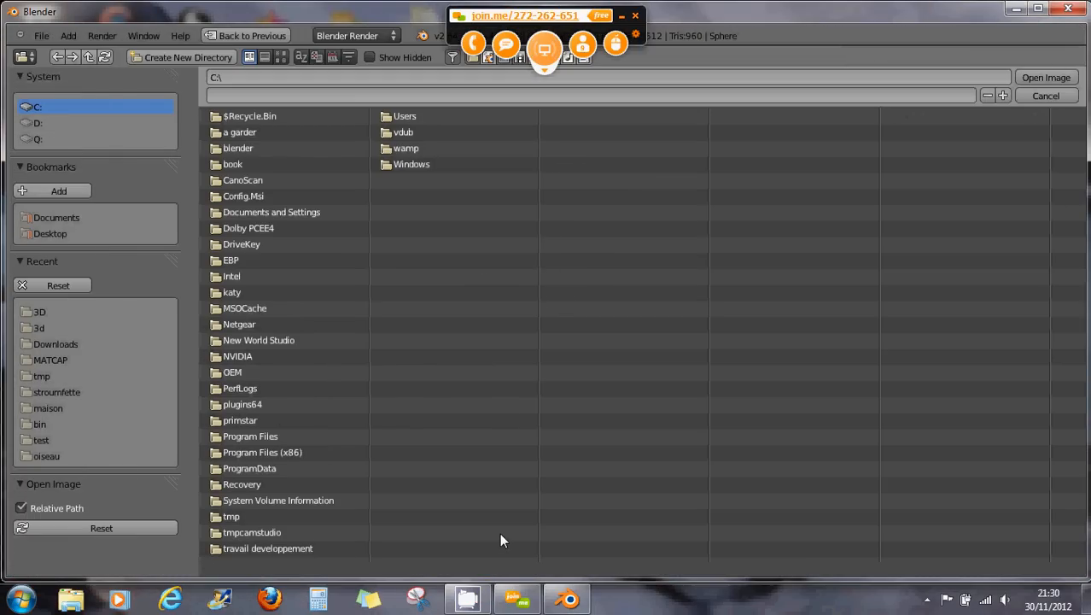
left_click(1045, 95)
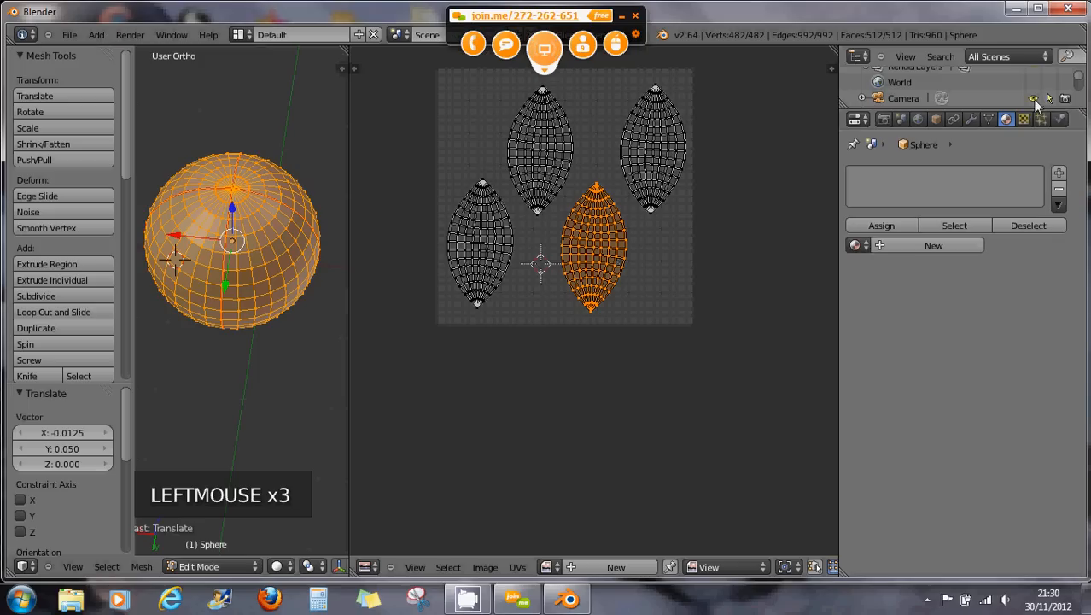
Create a new blank black 1024 × 1024 image named "uv" behind the UV islands.
left_click(484, 567)
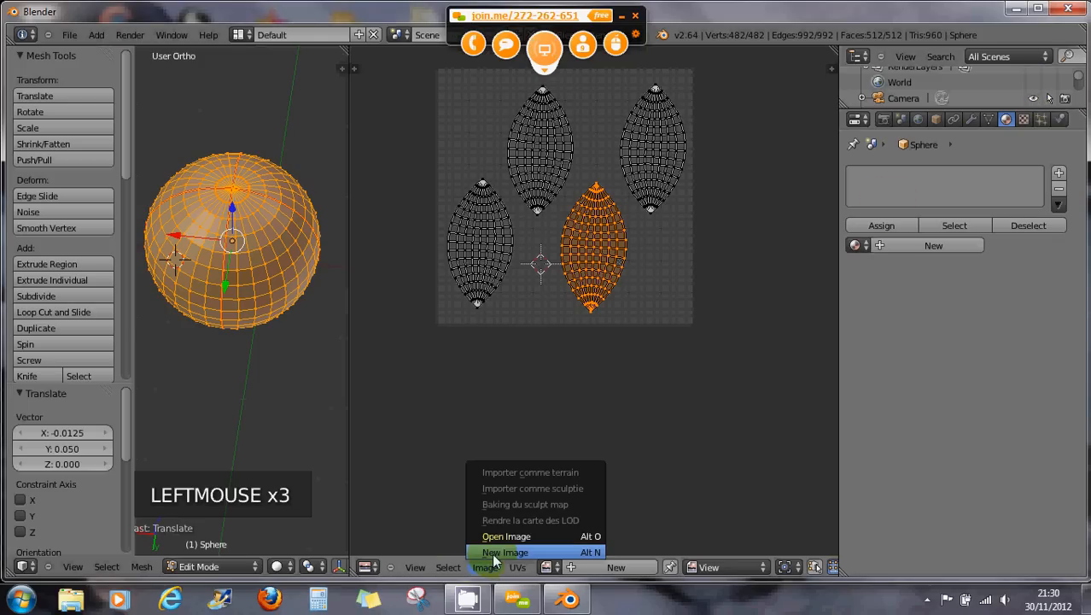
left_click(496, 553)
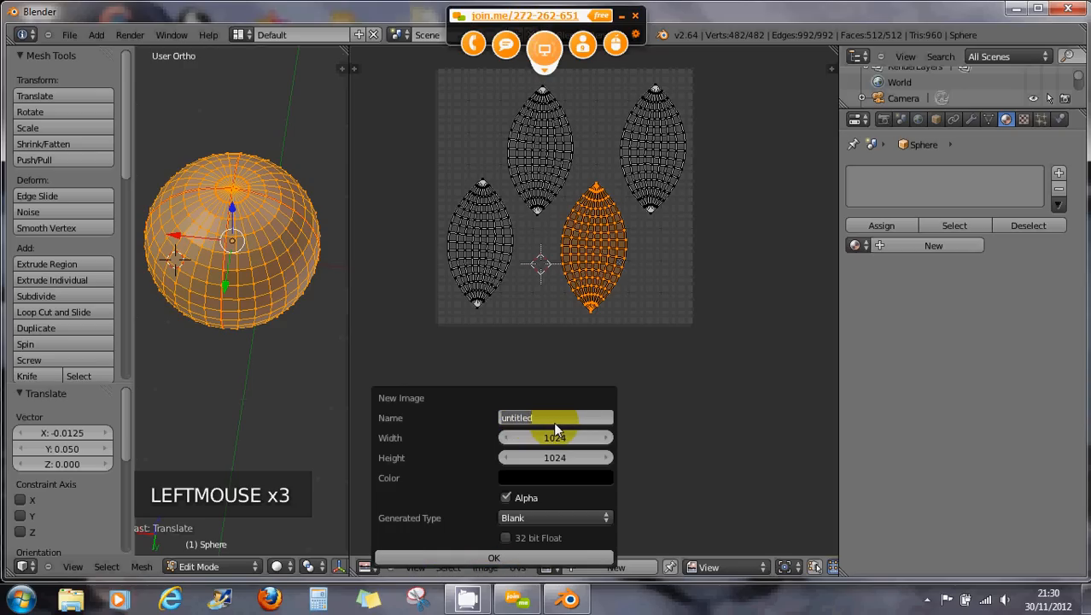
type("uv")
left_click(488, 556)
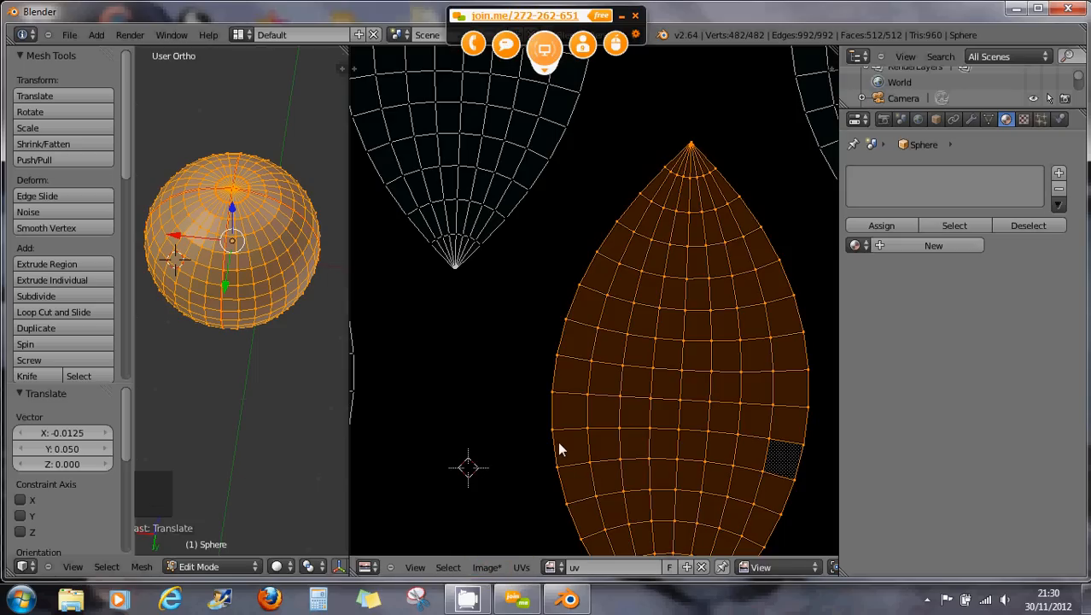
scroll(559, 450, "down", 5)
middle_click_drag(559, 450, 582, 410)
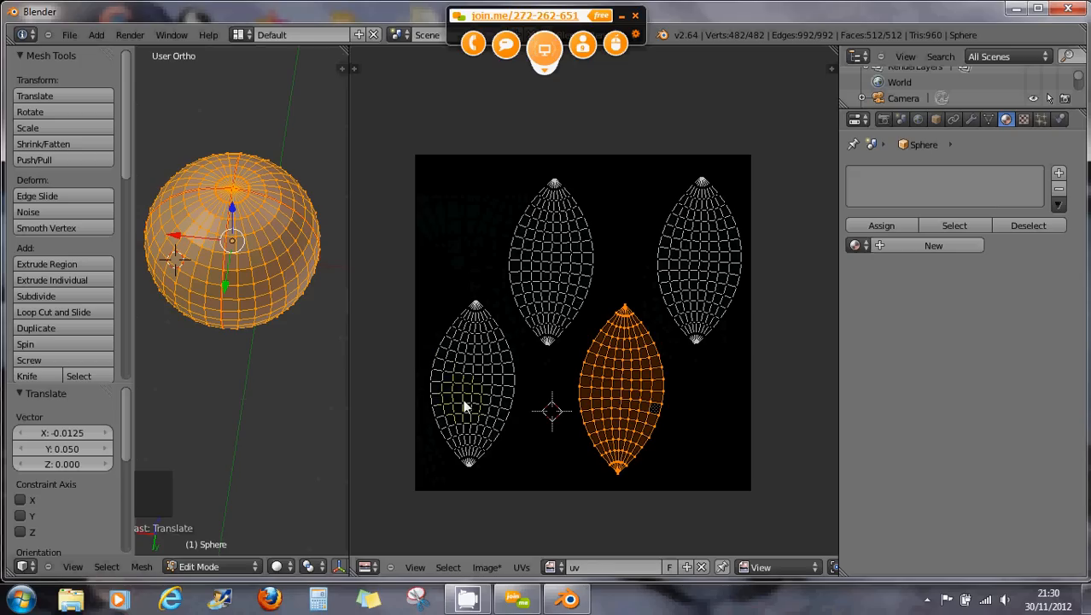
Switch the sphere's 3D viewport shading to Texture to see the new image applied.
left_click(522, 568)
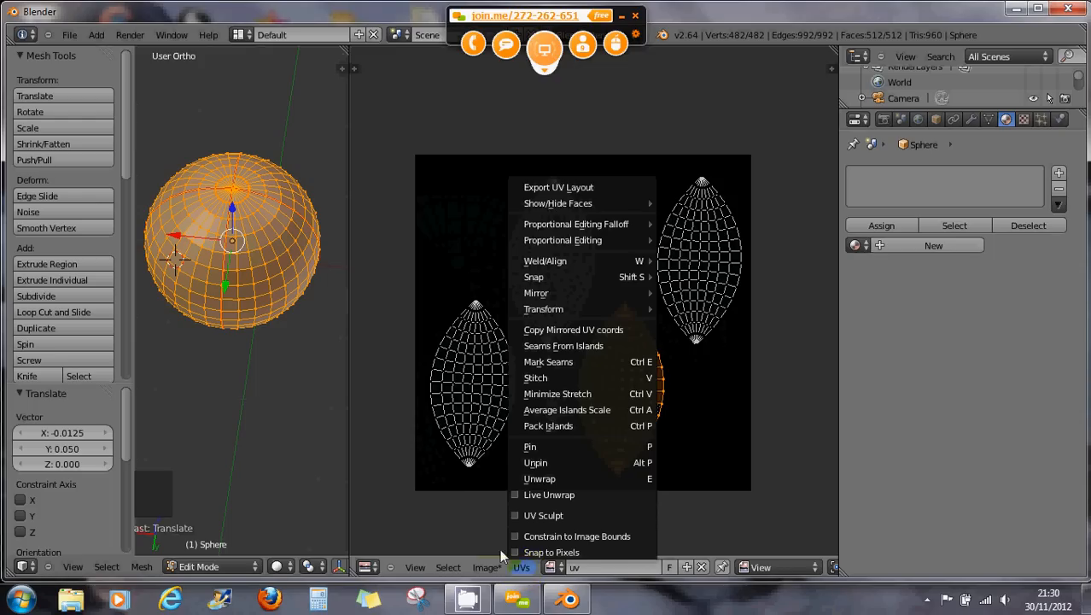
left_click(292, 570)
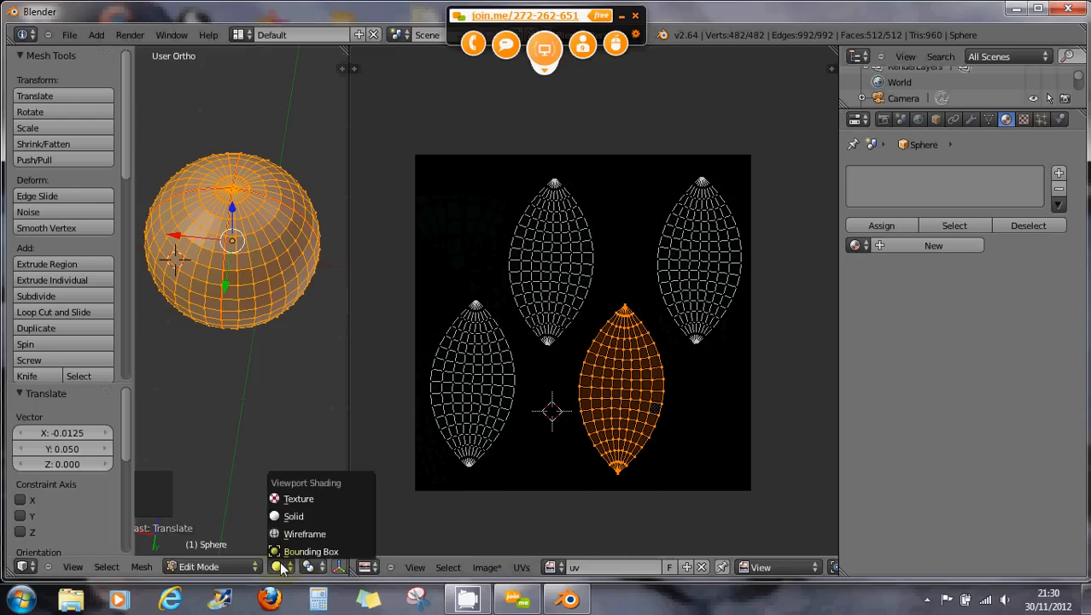
left_click(292, 503)
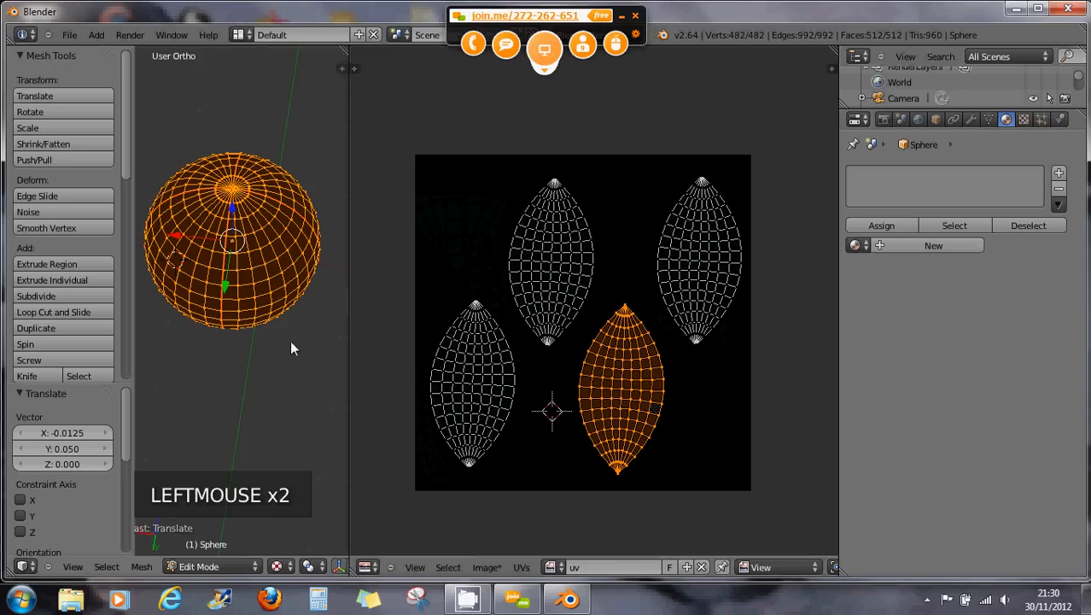
middle_click_drag(290, 339, 248, 246)
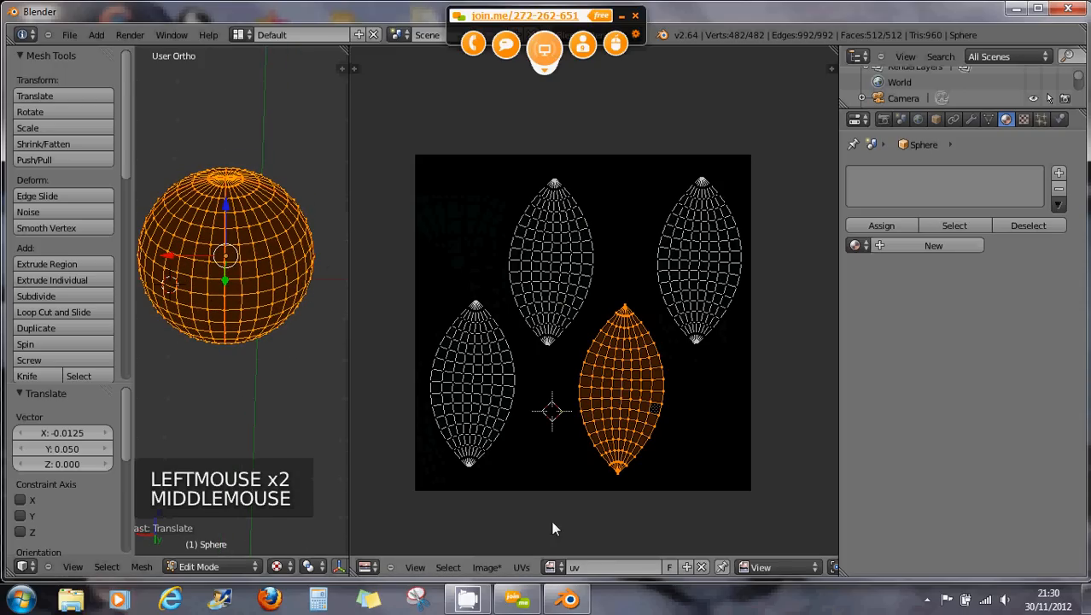
Export the UV layout as a 1024 × 1024 PNG named "uvlayout.png" in the C:\Users\3D folder.
left_click(522, 566)
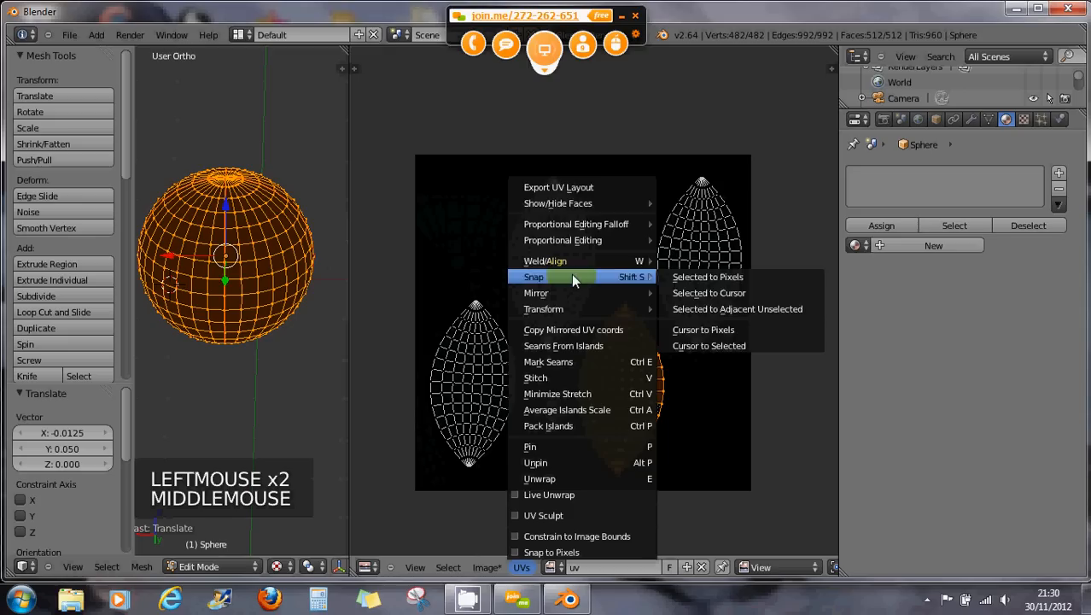
mouse_move(573, 202)
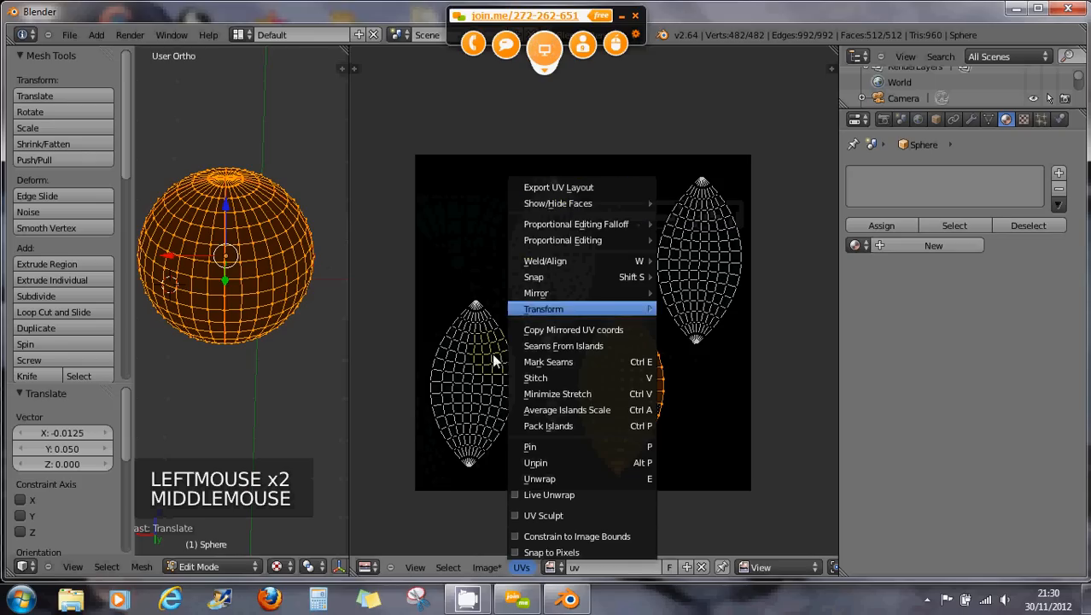
left_click(520, 567)
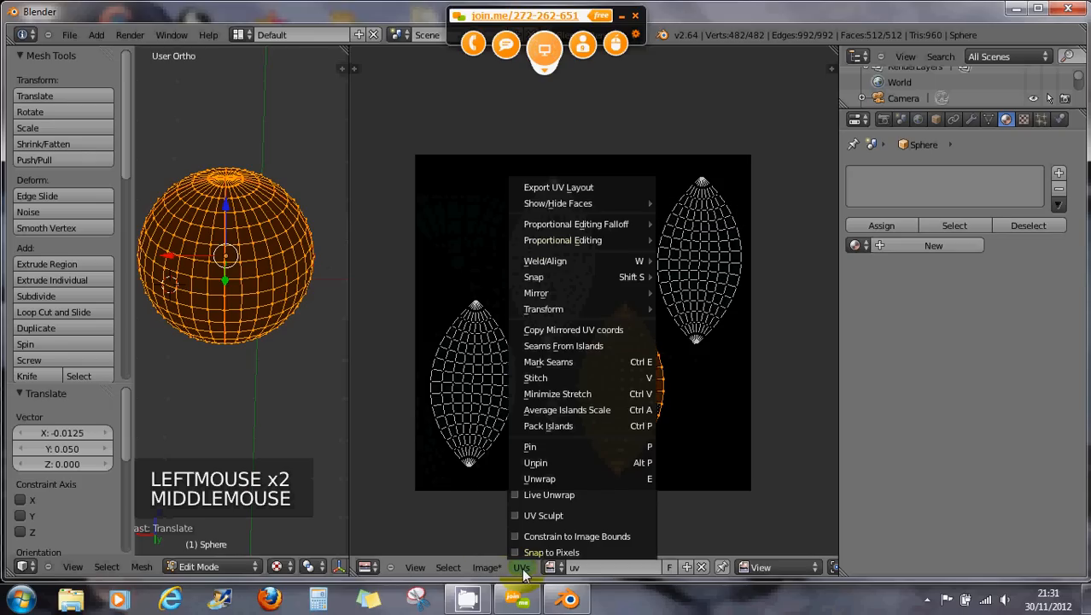
left_click(556, 185)
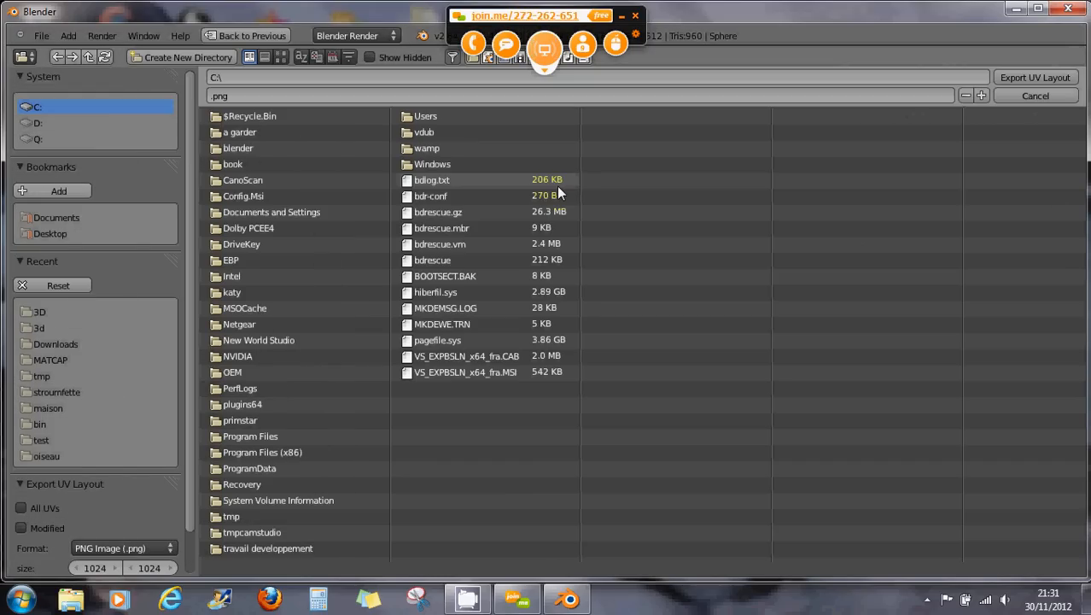
left_click(81, 312)
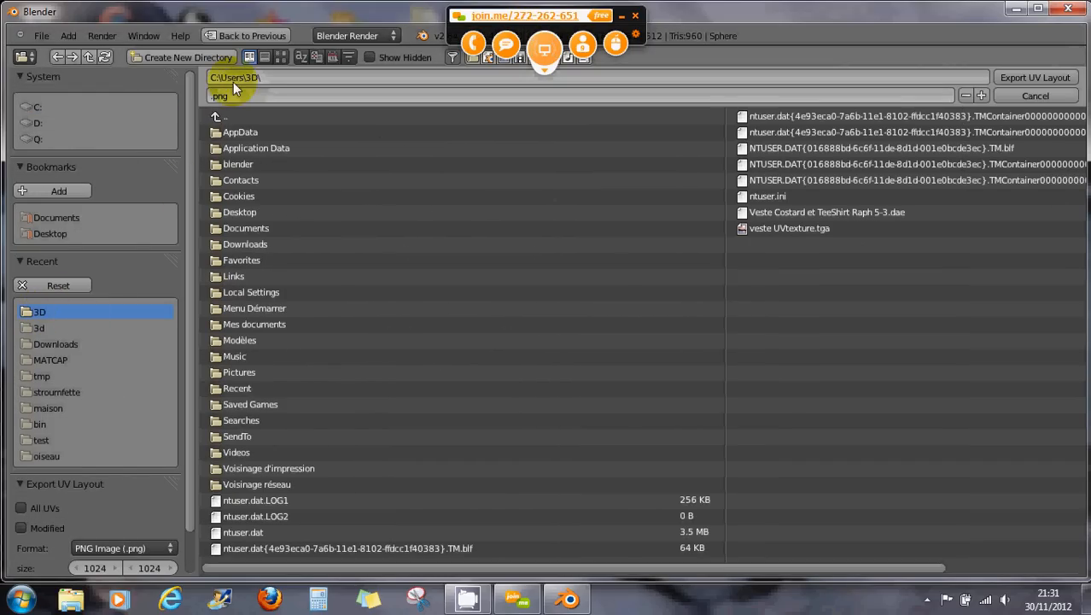
left_click(210, 97)
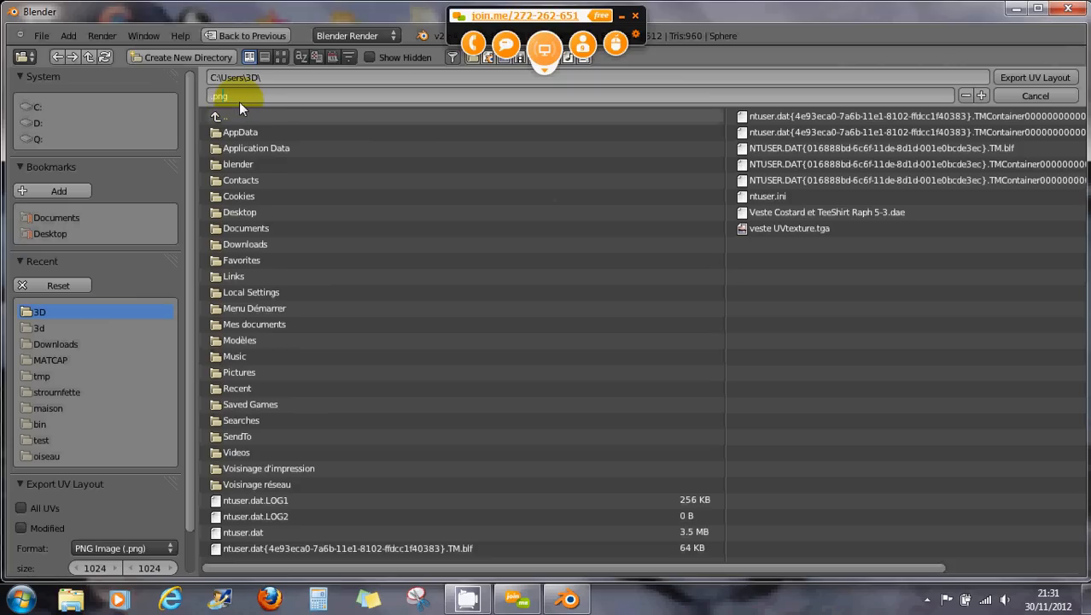
type("uvlayout")
left_click(1016, 77)
left_click(1016, 77)
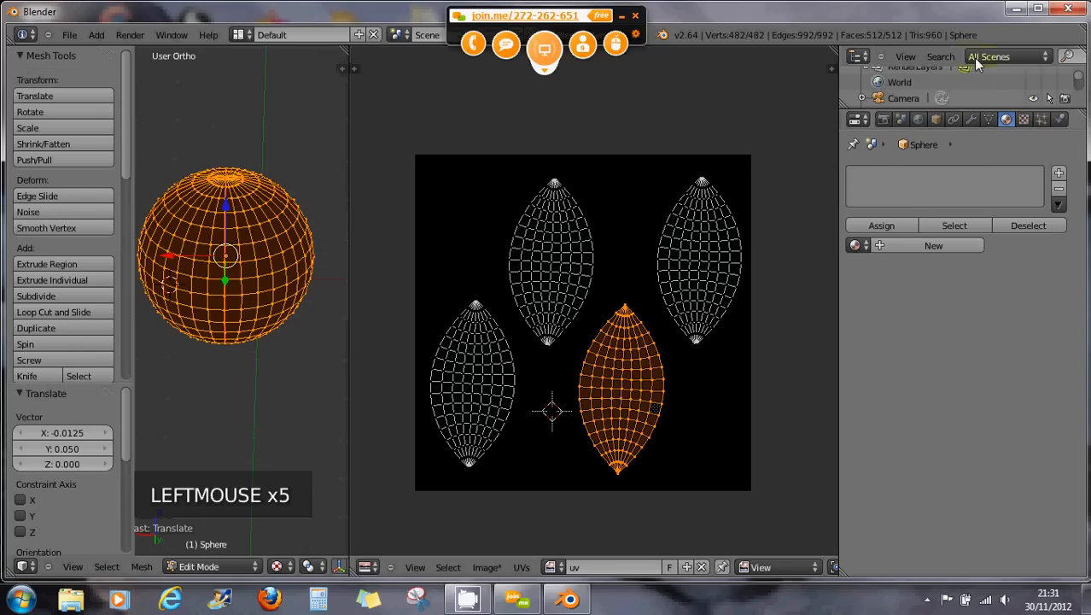
Minimize Blender and launch GIMP 2.
left_click(1016, 11)
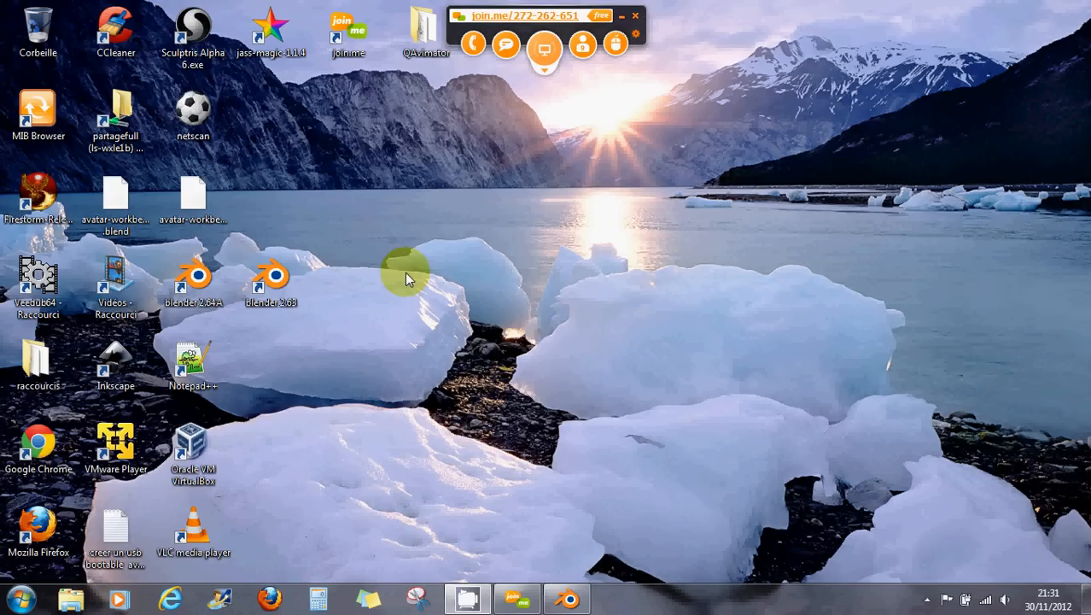
left_click(21, 598)
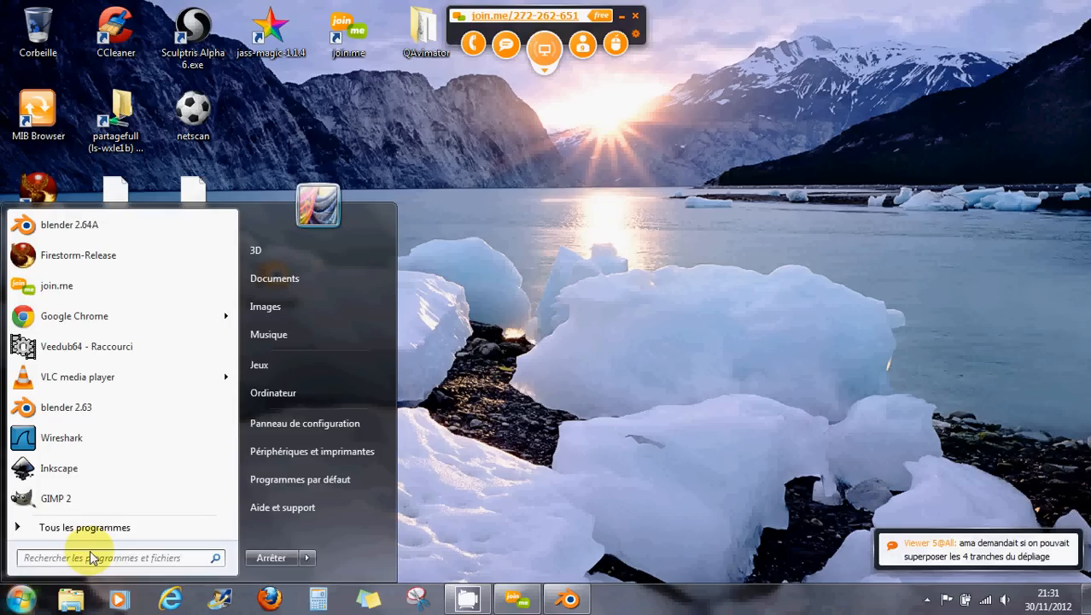
left_click(51, 502)
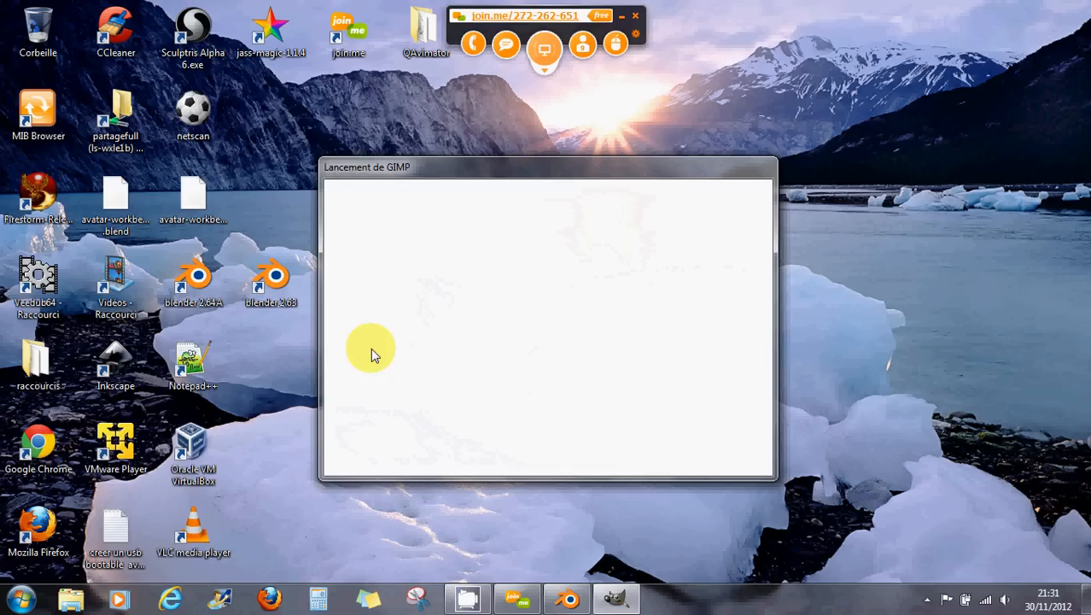
Read the viewers' messages in the join.me chat while GIMP loads, and close the chat.
left_click(507, 46)
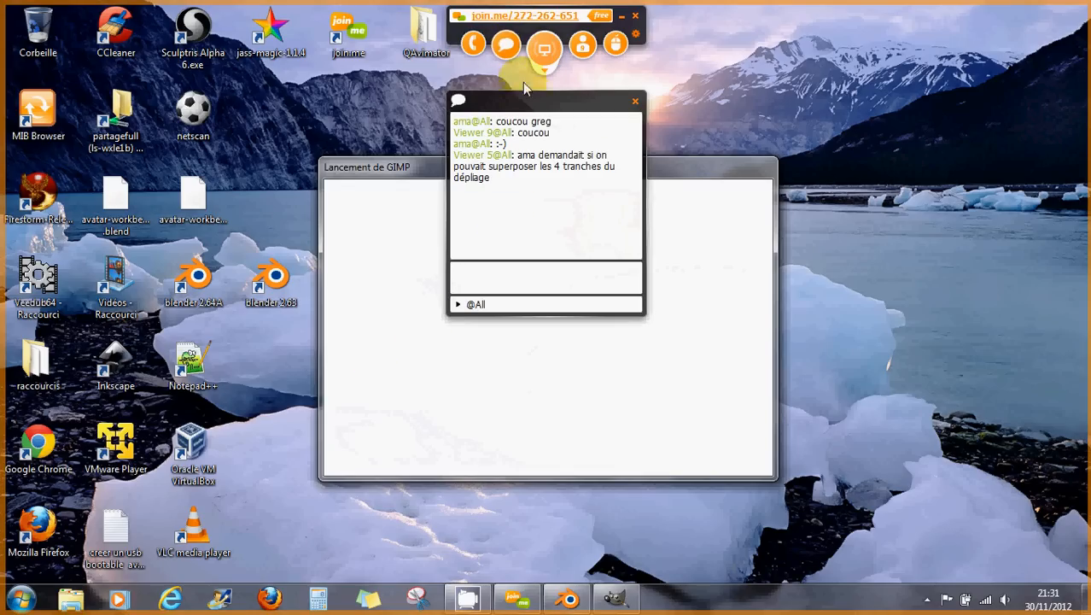
left_click(636, 102)
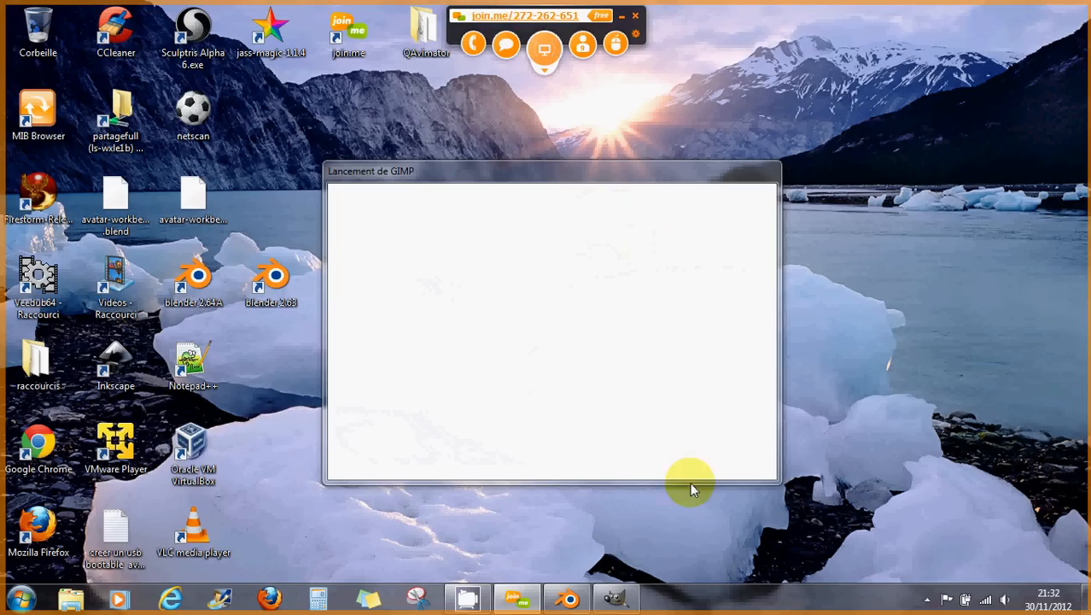
left_click(511, 165)
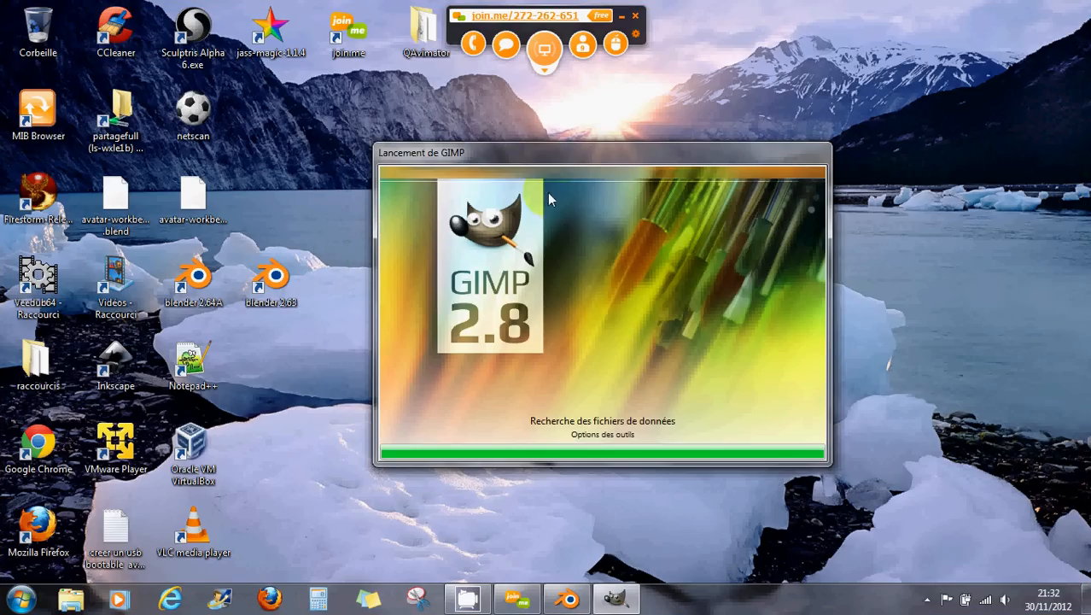
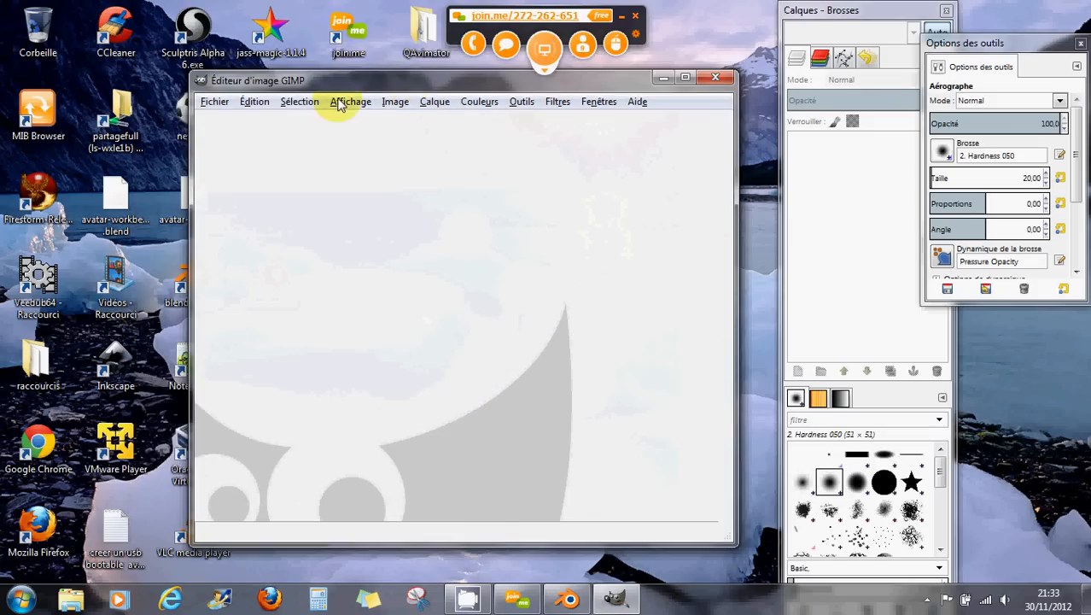
Open "uvlayout.png" from the 3D folder.
left_click(214, 103)
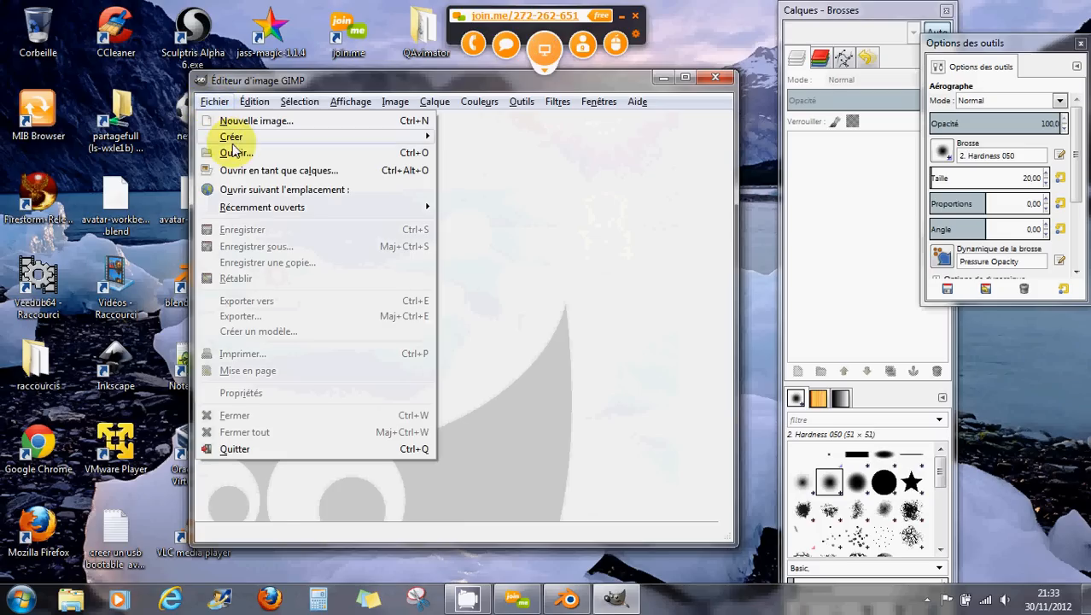
left_click(235, 154)
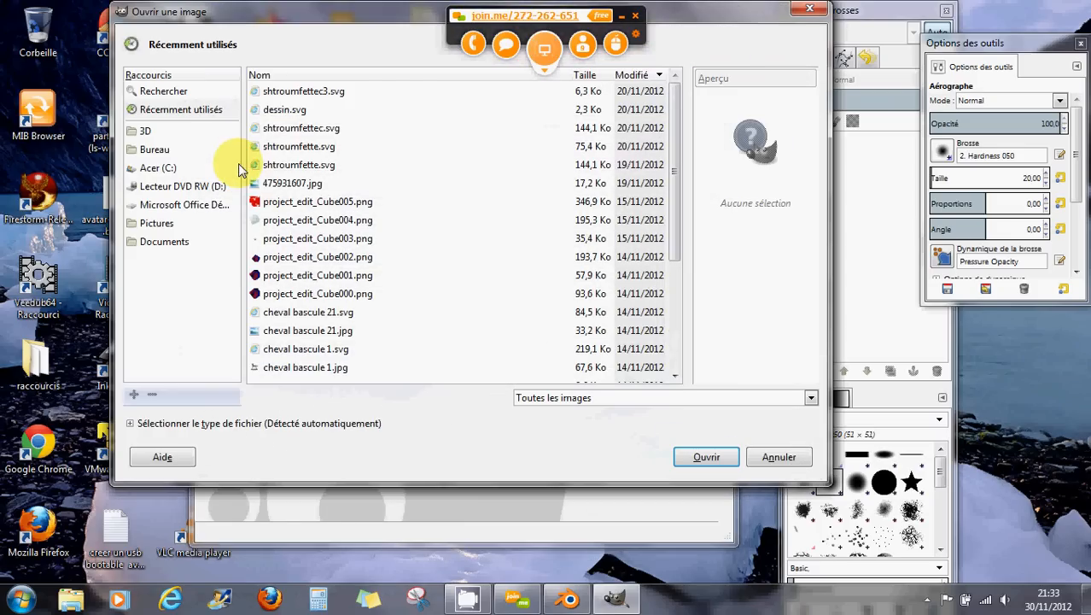
left_click(142, 130)
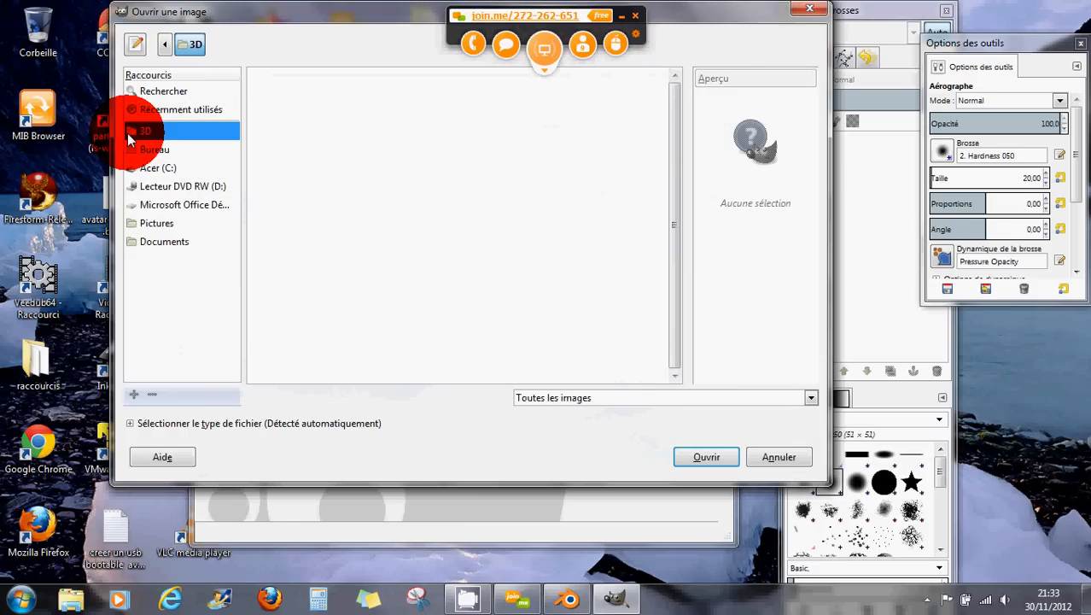
scroll(379, 279, "down", 2)
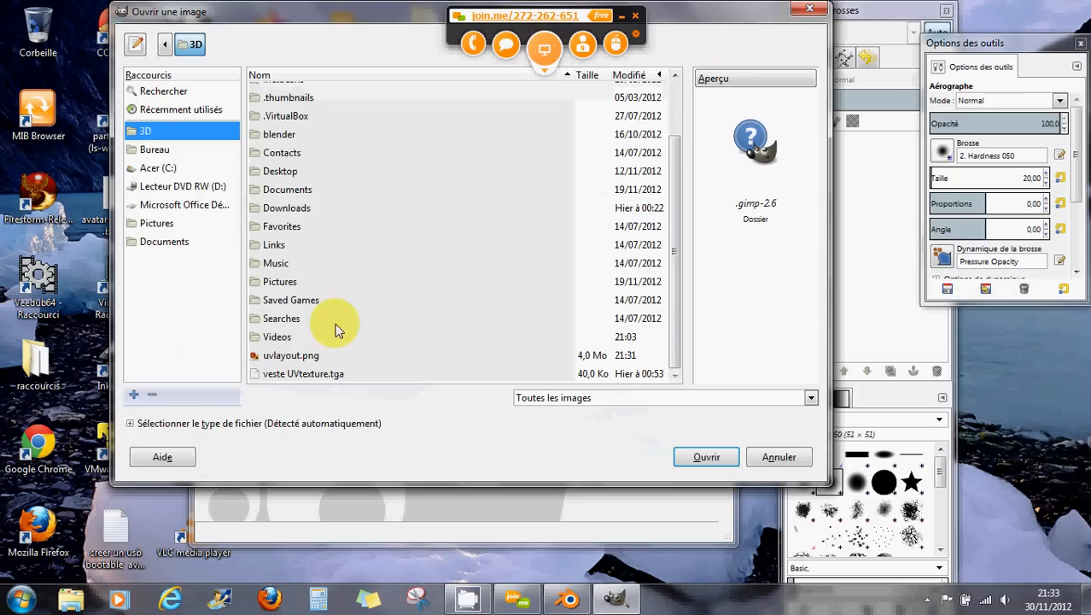
left_click(293, 358)
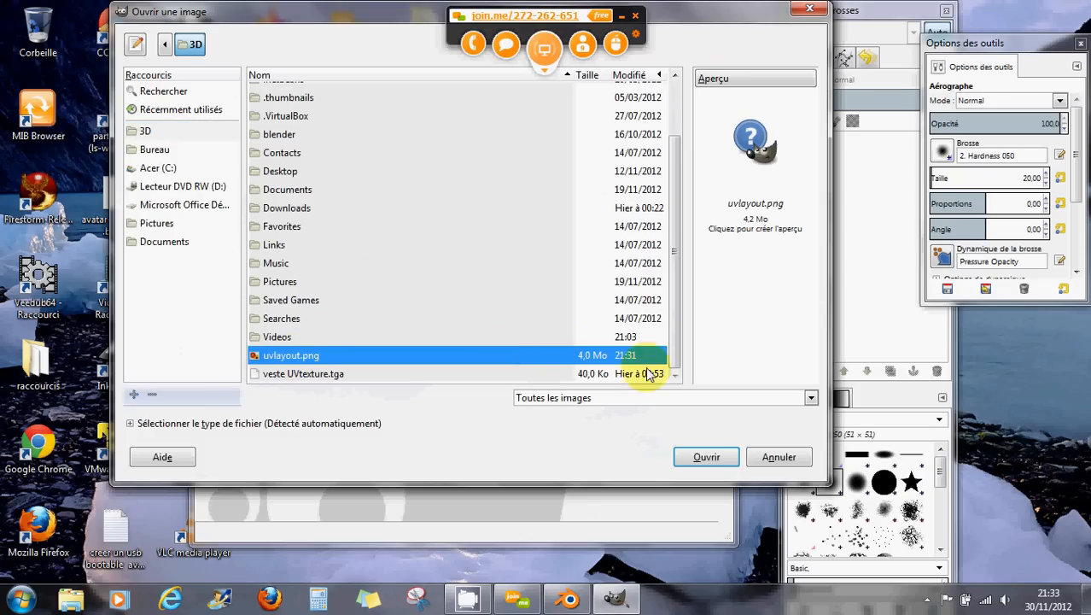
left_click(712, 458)
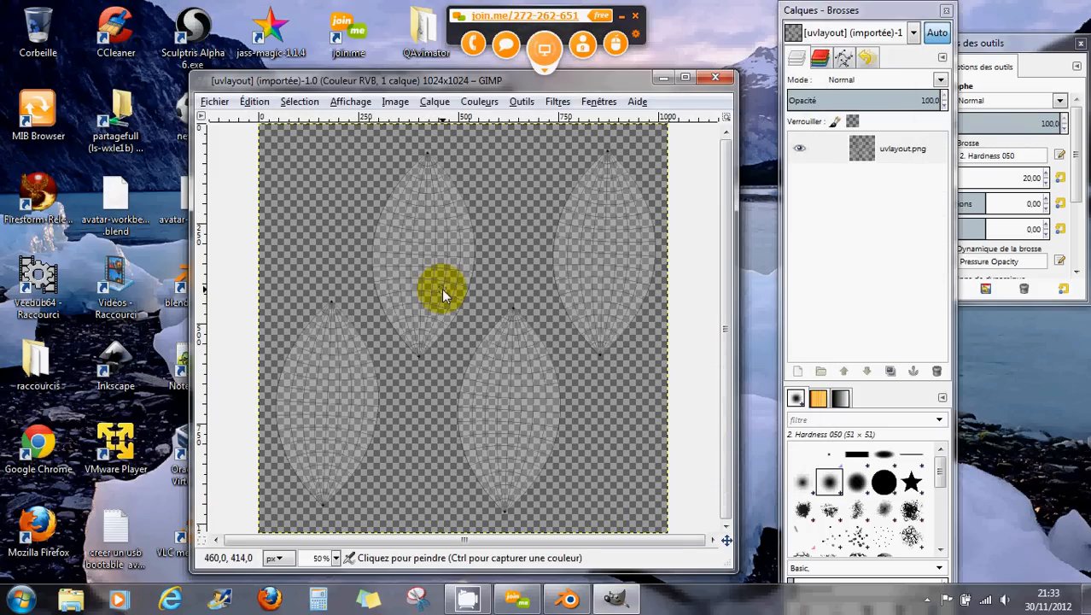
Add a new transparent 1024 × 1024 px layer named "Calque" above the UV layout.
scroll(441, 290, "up", 4, "ctrl")
scroll(441, 290, "down", 2, "ctrl")
scroll(441, 290, "up", 2, "ctrl")
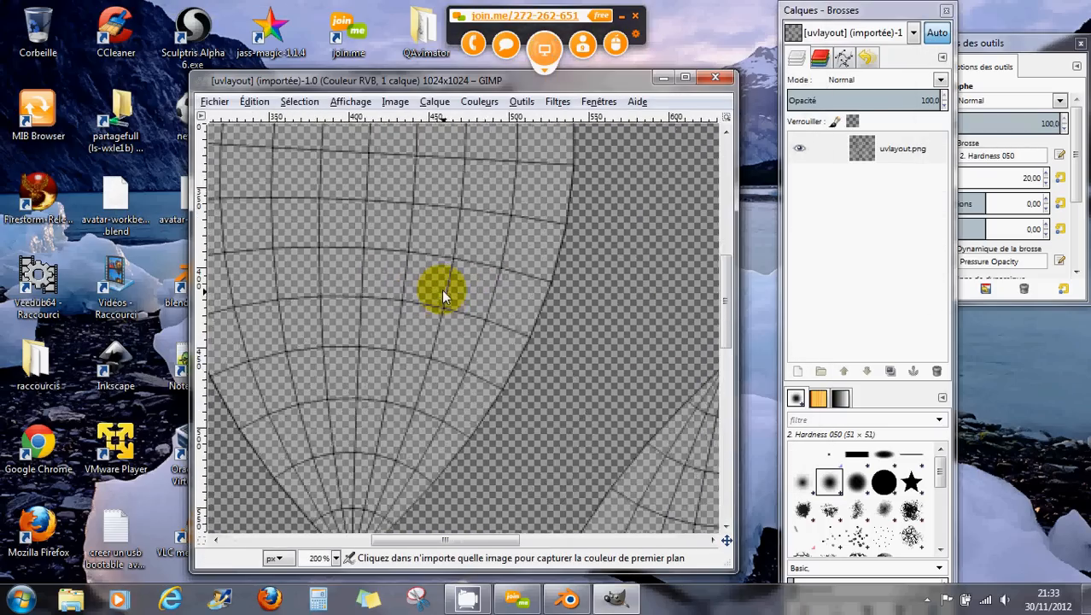
scroll(441, 290, "up", 1, "ctrl")
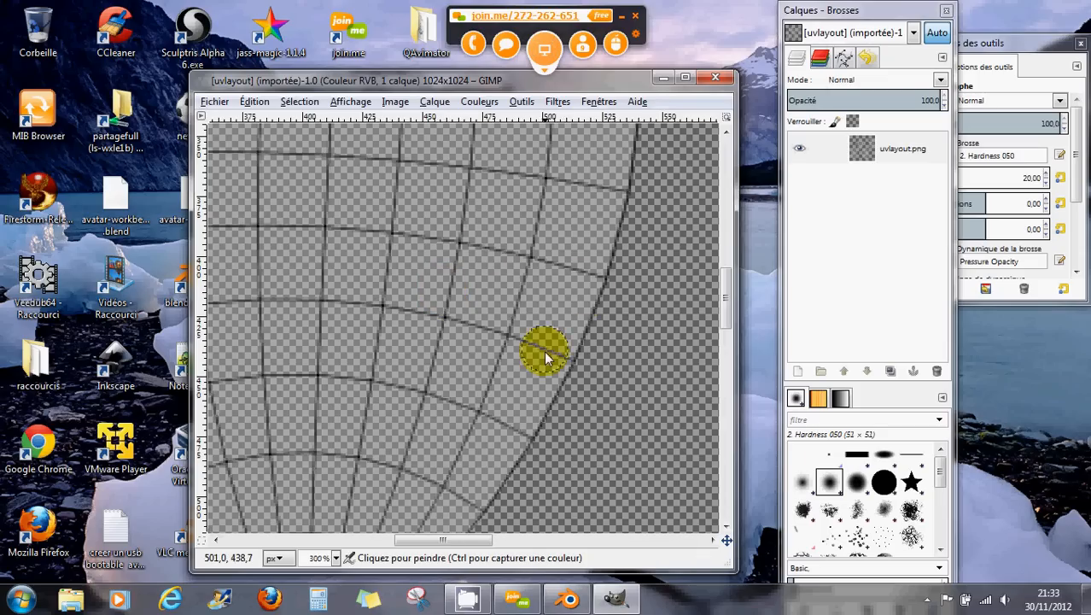
scroll(548, 355, "down", 10)
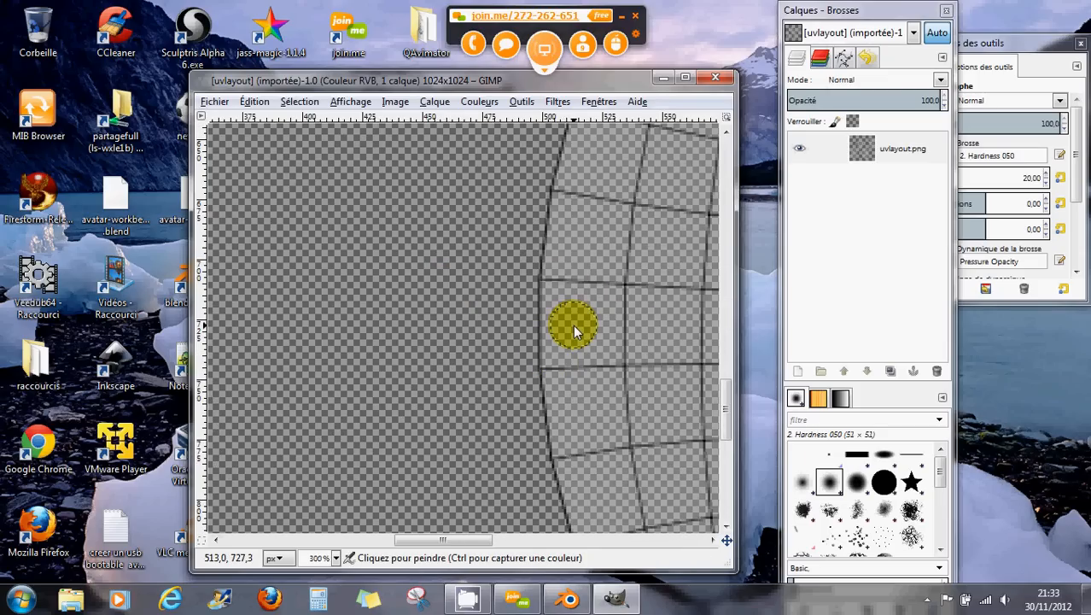
scroll(573, 324, "down", 5, "ctrl")
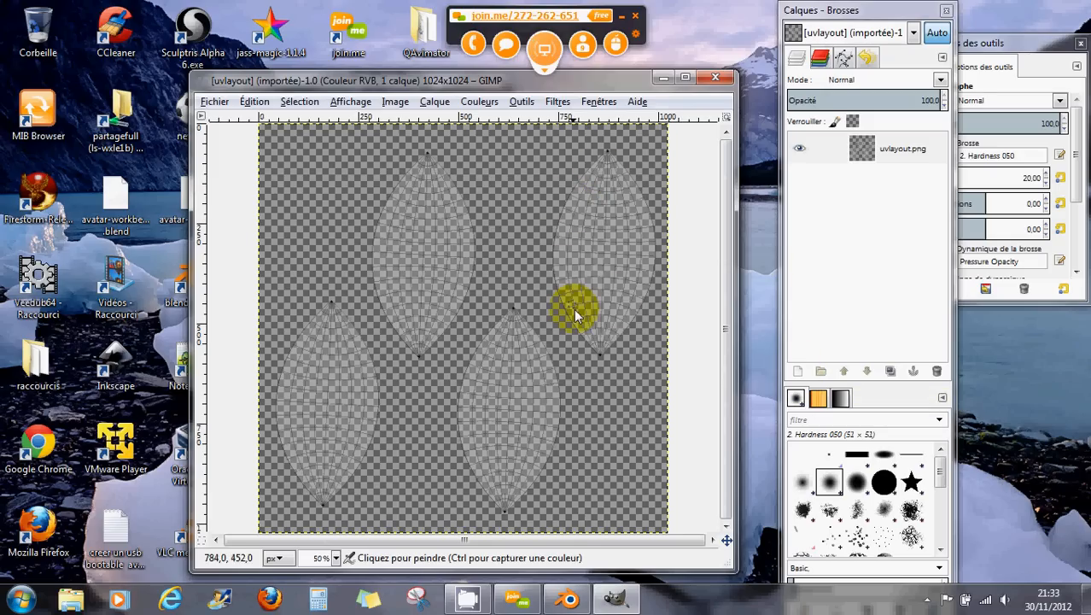
left_click(801, 372)
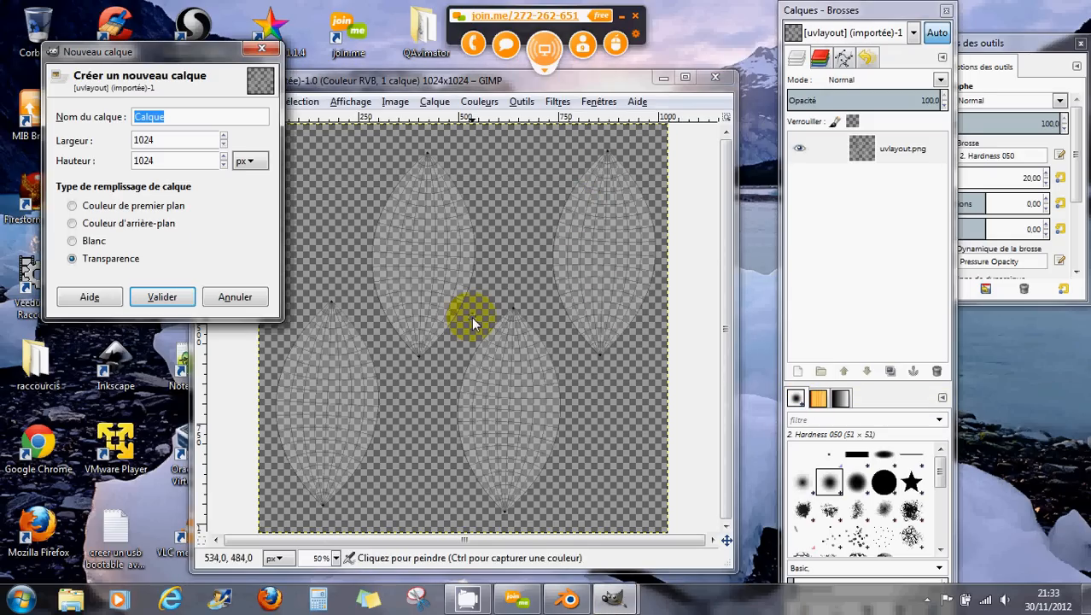
left_click(162, 296)
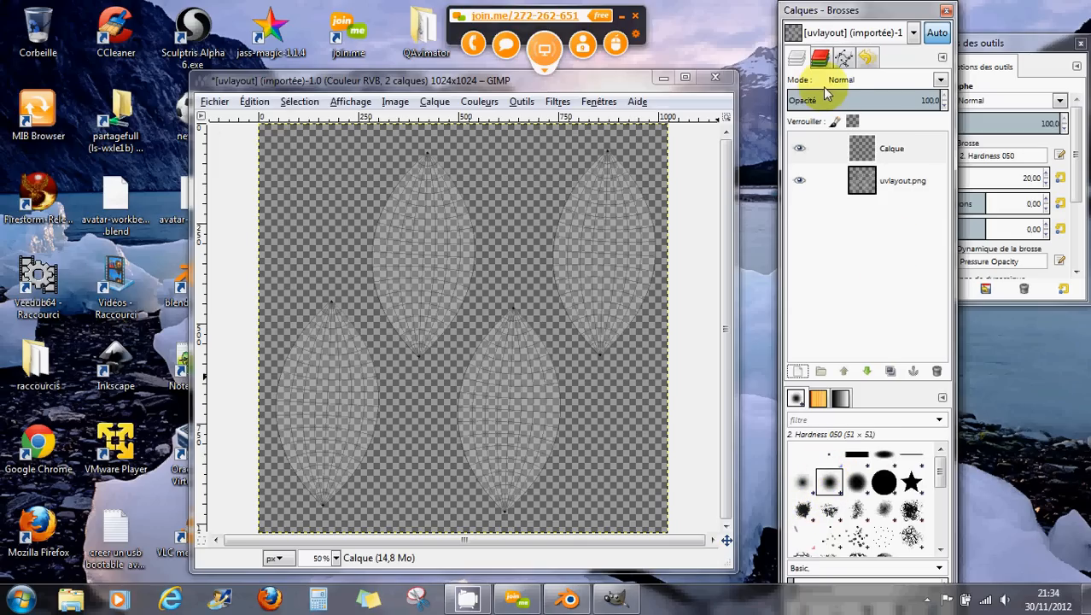
Bring up the Brushes dialog and airbrush a short black test stroke on the upper-right UV island with 2. Hardness 050.
left_click_drag(1040, 53, 1085, 179)
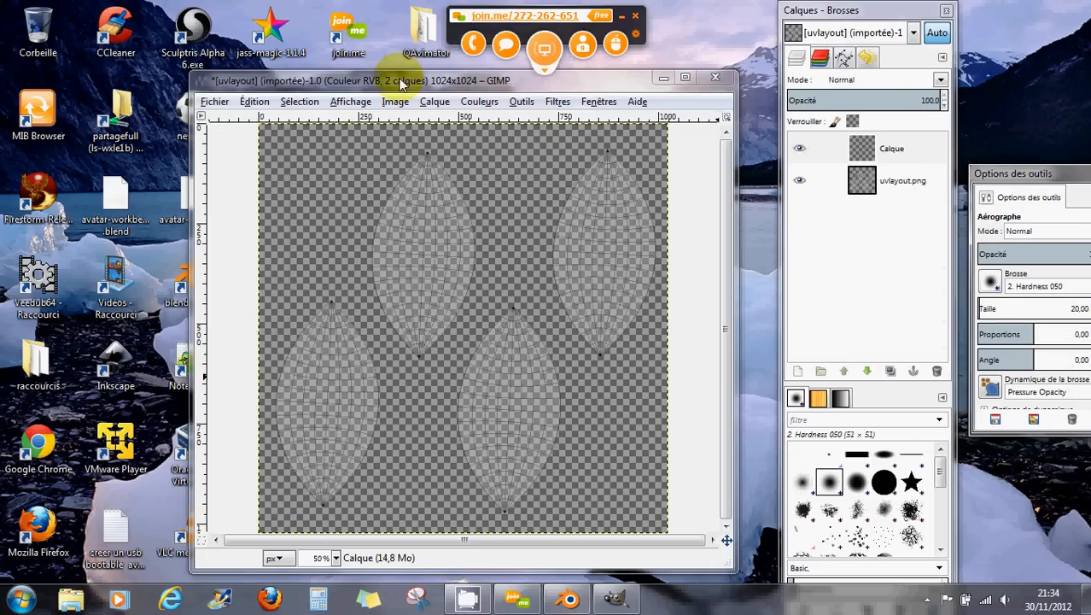
left_click(598, 102)
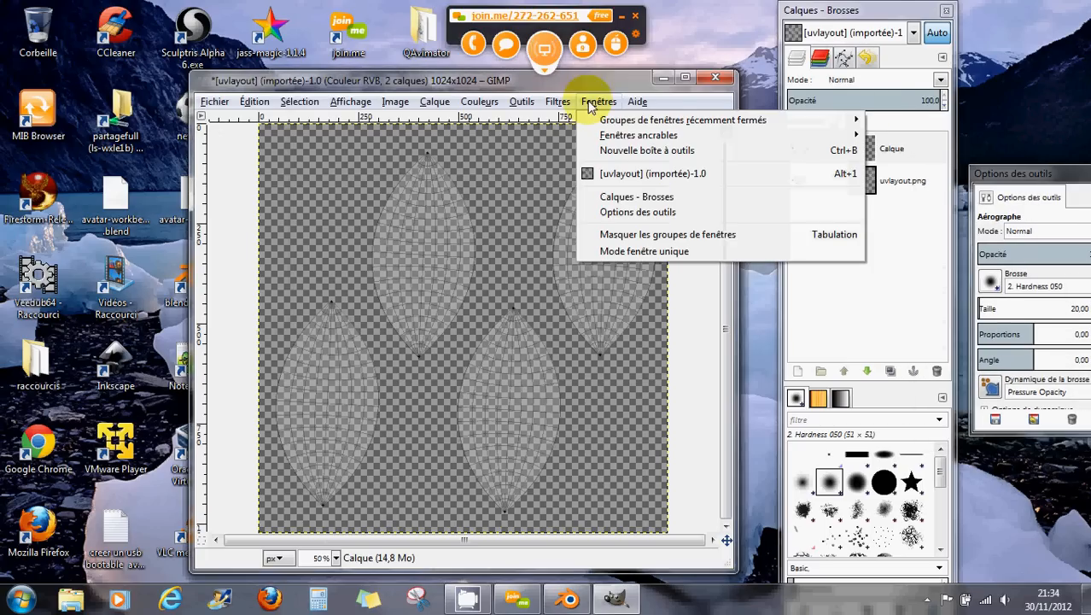
mouse_move(642, 135)
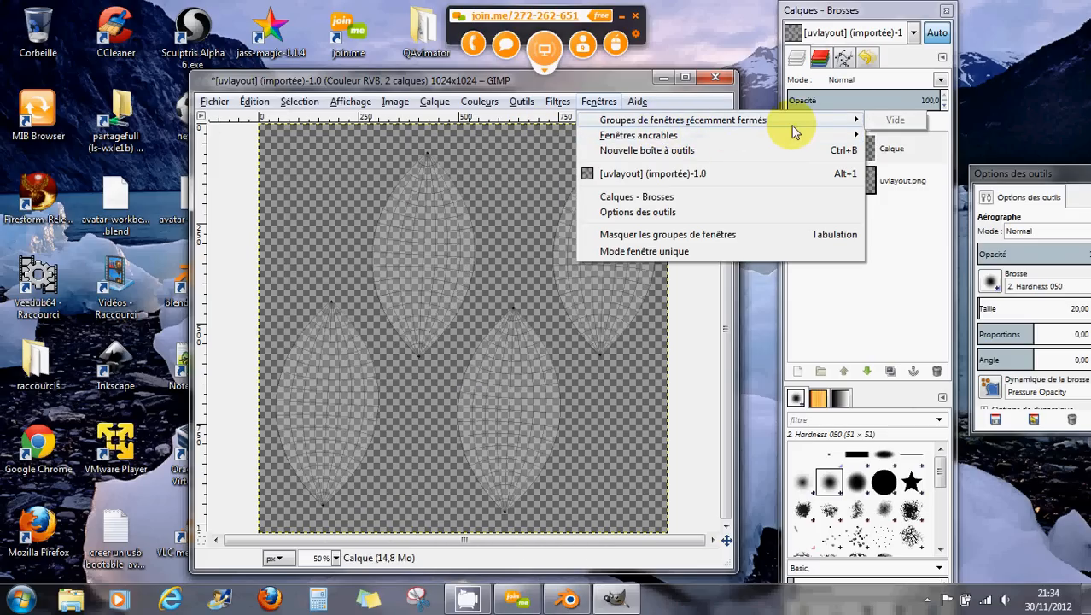
mouse_move(786, 141)
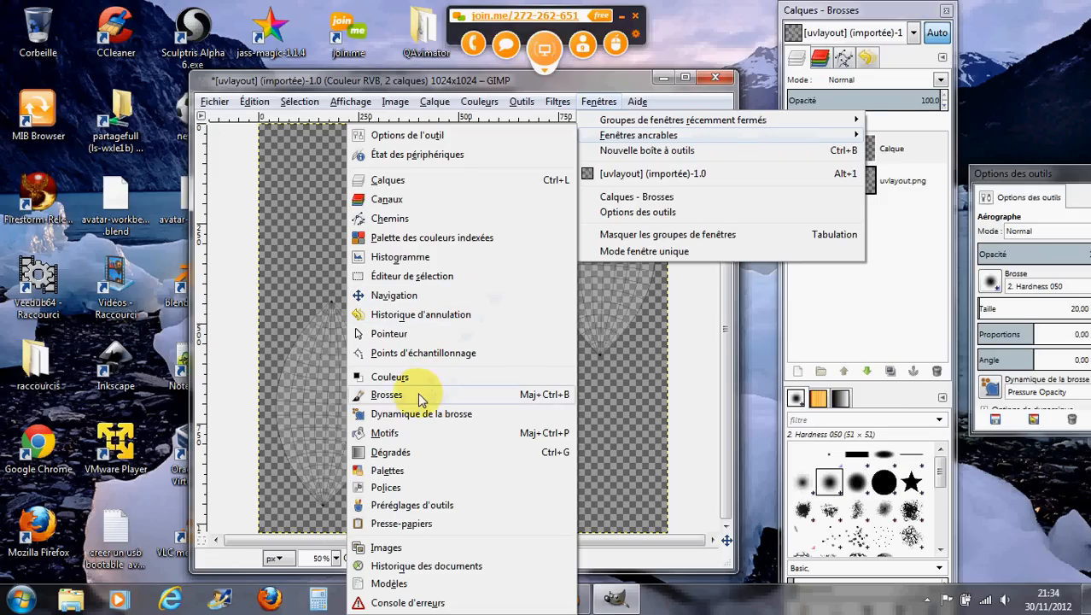
left_click(387, 395)
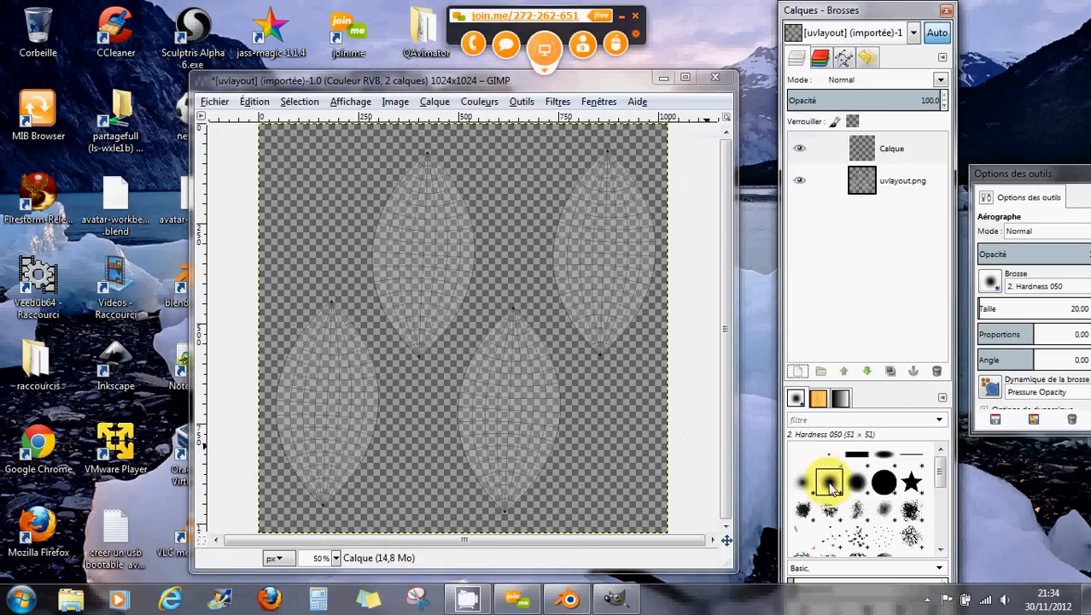
left_click_drag(597, 223, 601, 259)
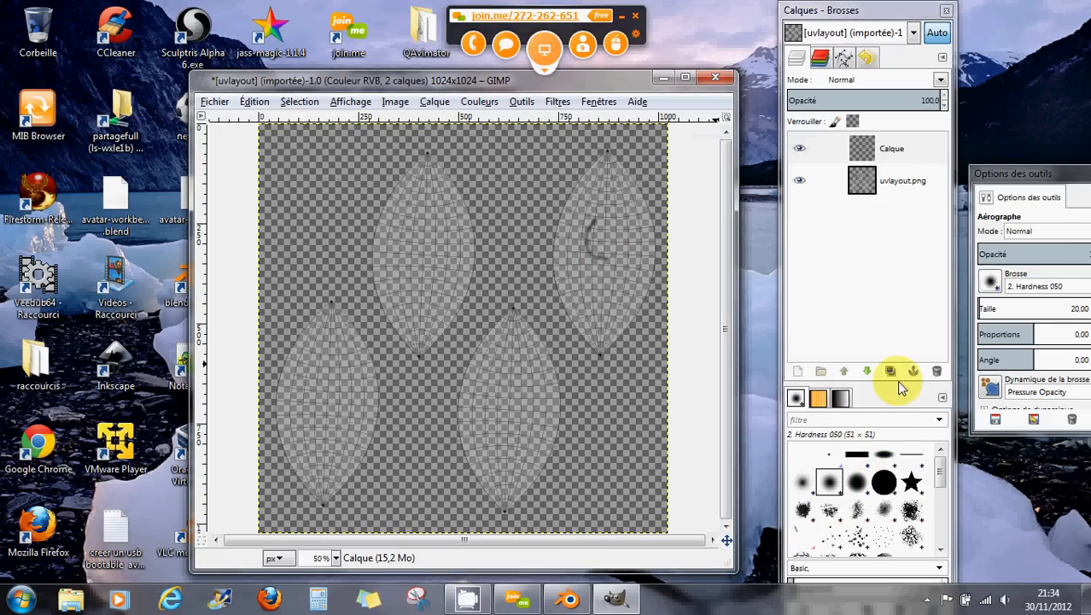
Show the colour dialog, set the foreground colour to red da0e0e and airbrush a short stroke on the upper-middle UV island.
left_click(601, 104)
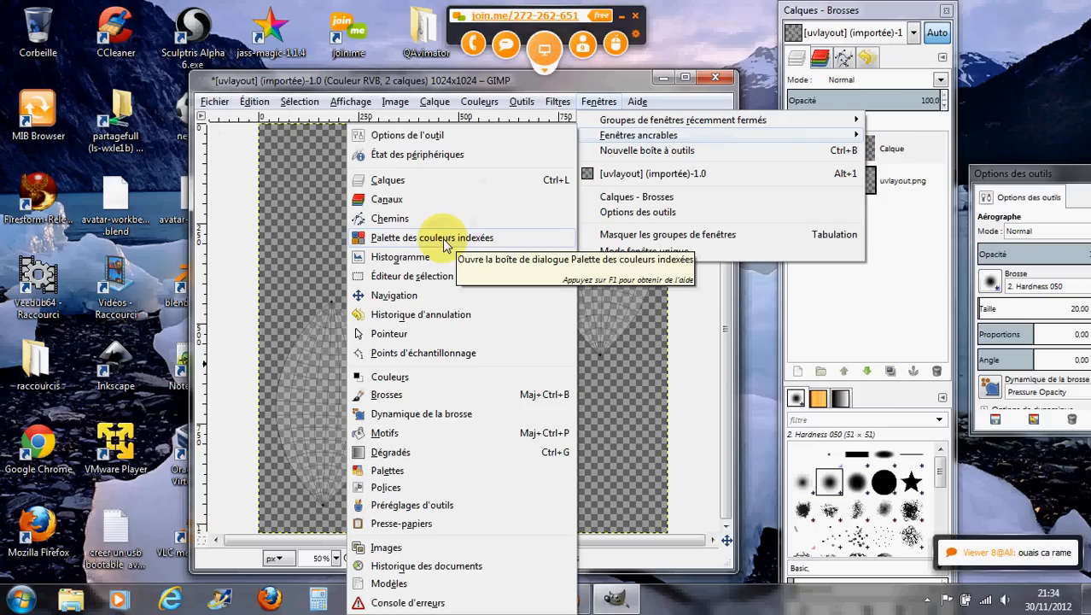
left_click(376, 376)
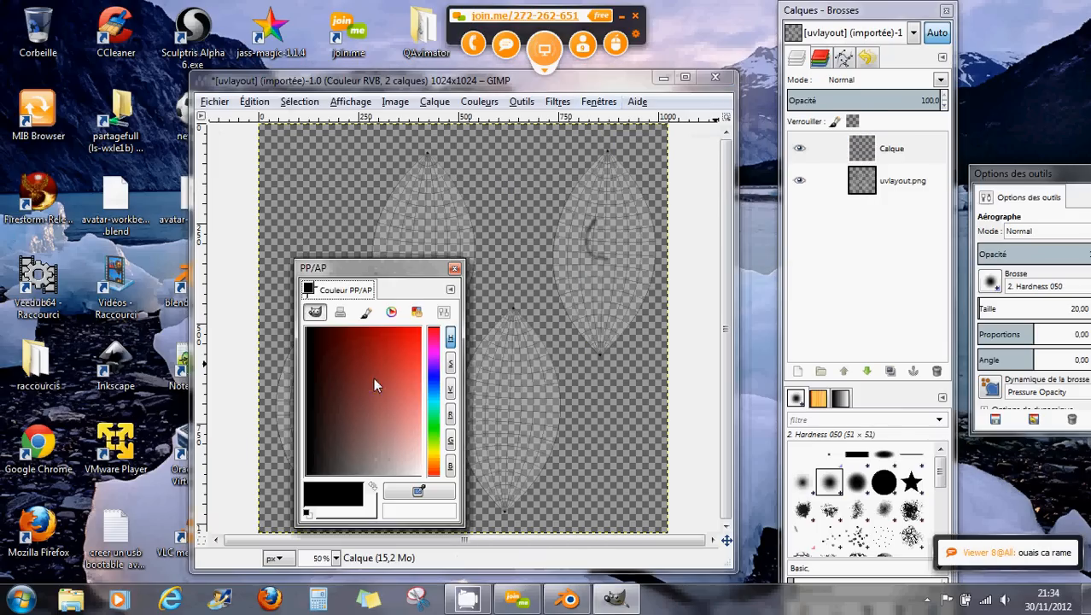
left_click_drag(390, 270, 44, 44)
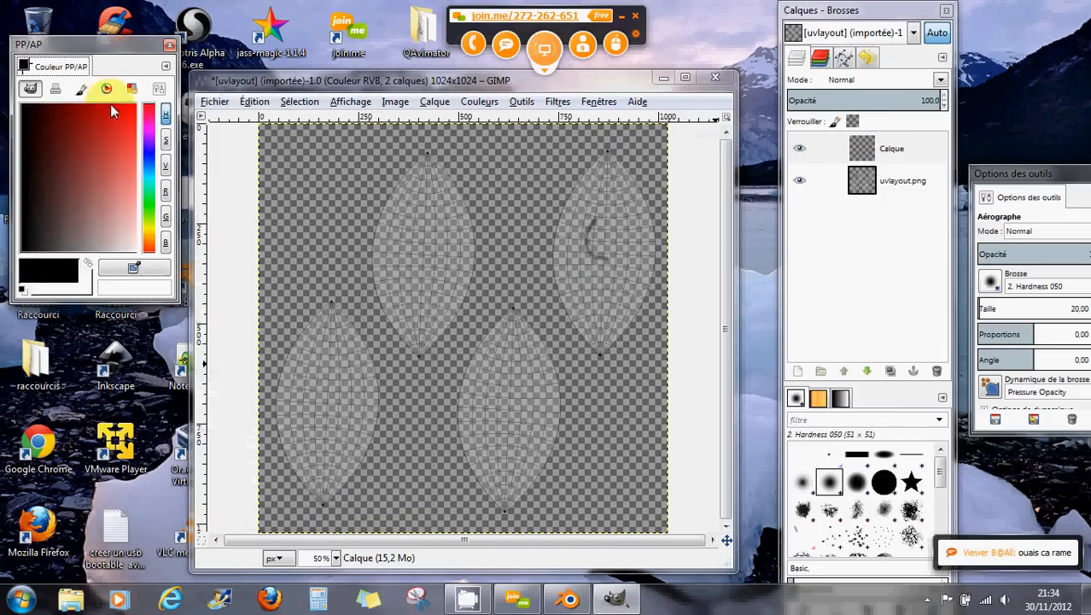
mouse_move(115, 107)
left_mouse_down()
mouse_move(134, 111)
mouse_move(120, 113)
left_mouse_up()
left_click(119, 113)
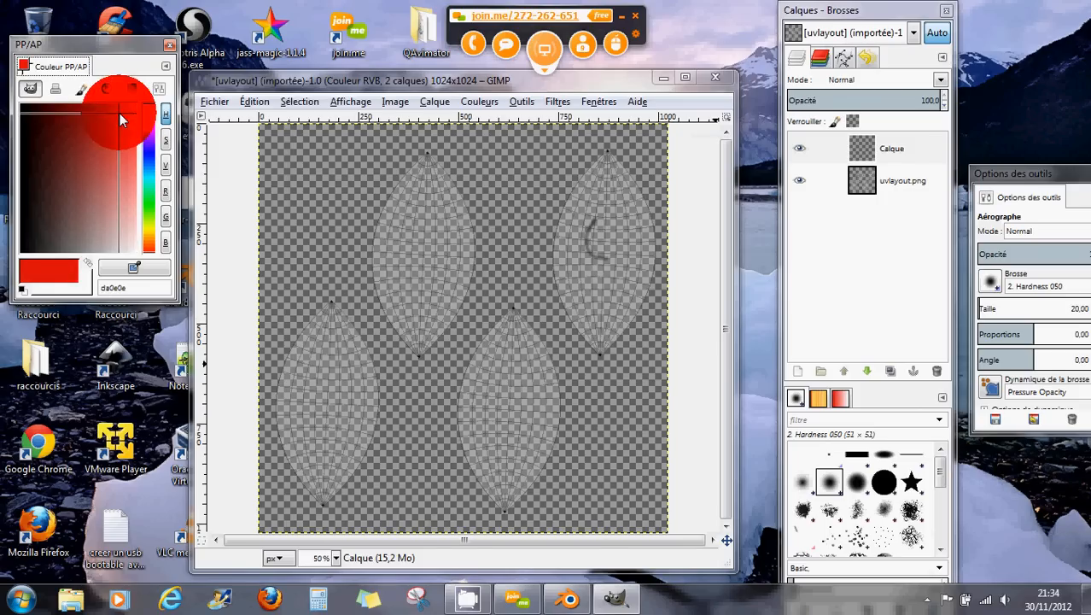
left_click_drag(445, 228, 421, 247)
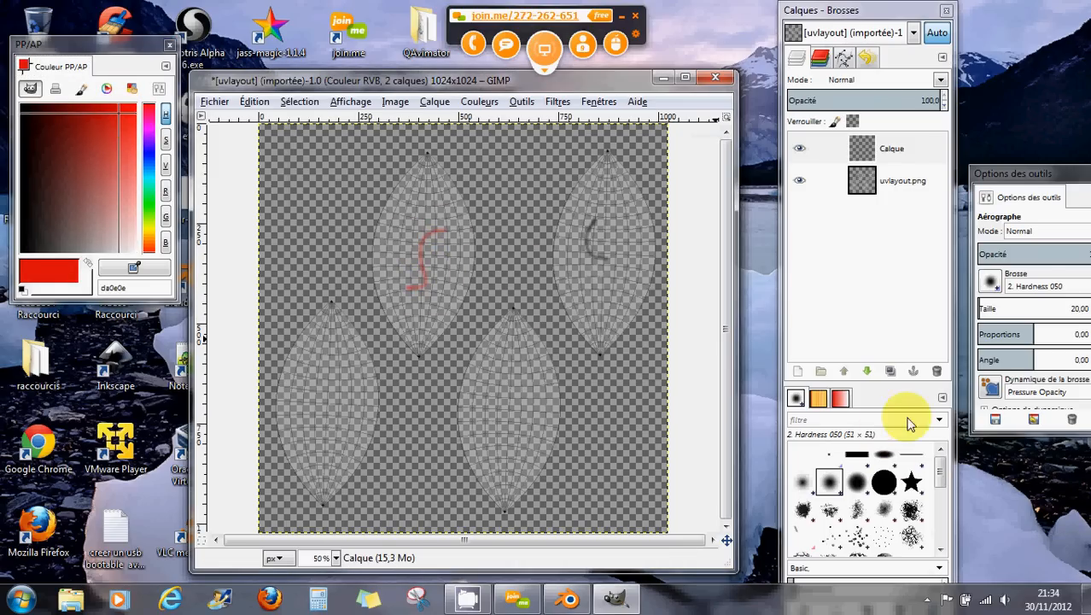
Increase the airbrush size to 32.04.
left_click_drag(1044, 174, 976, 175)
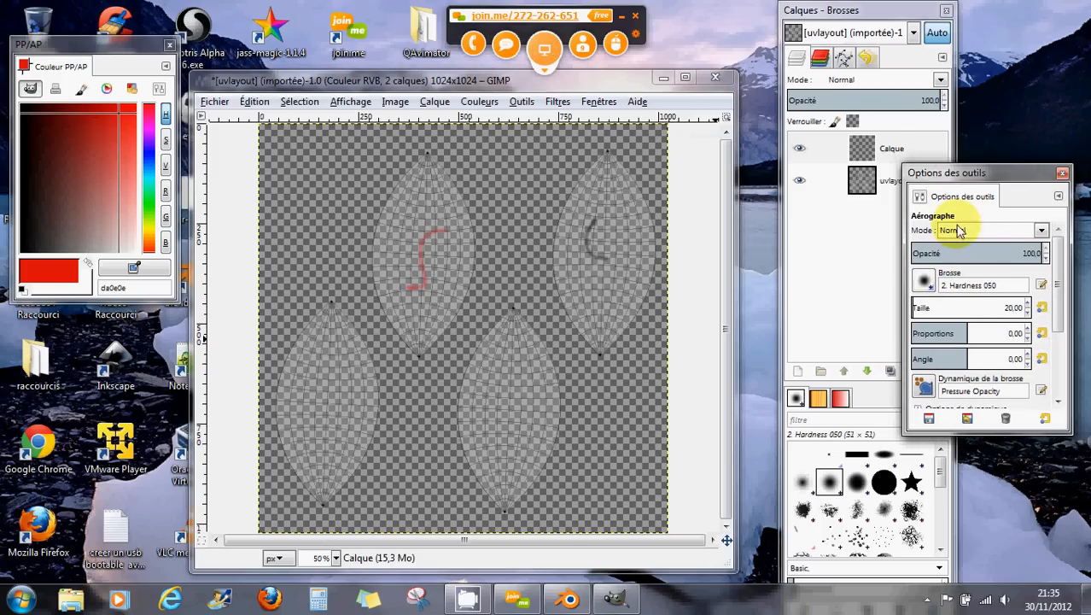
left_click_drag(962, 172, 939, 175)
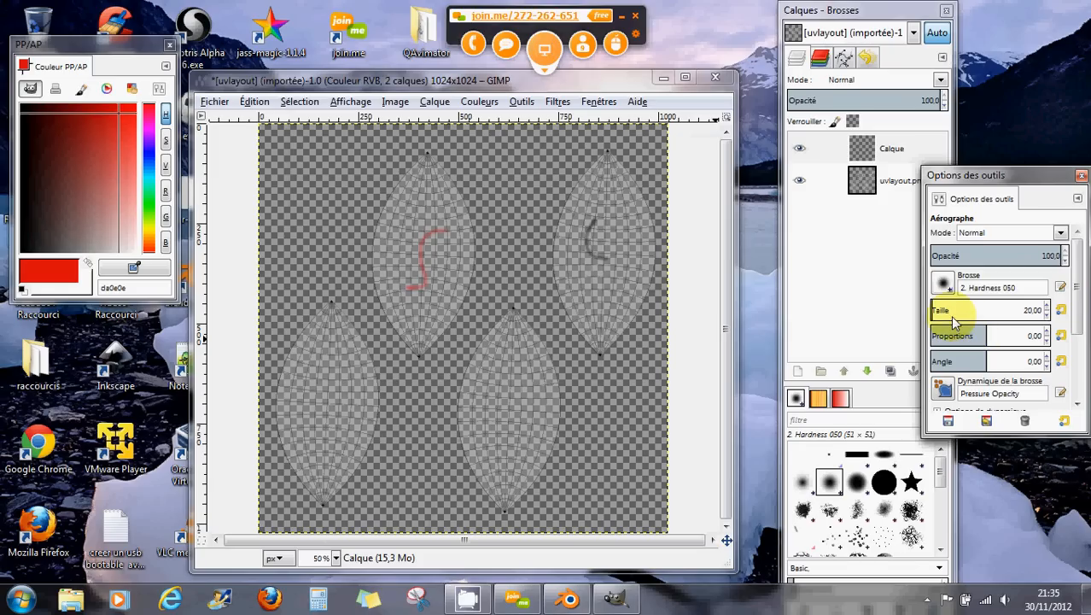
left_click_drag(935, 313, 1025, 287)
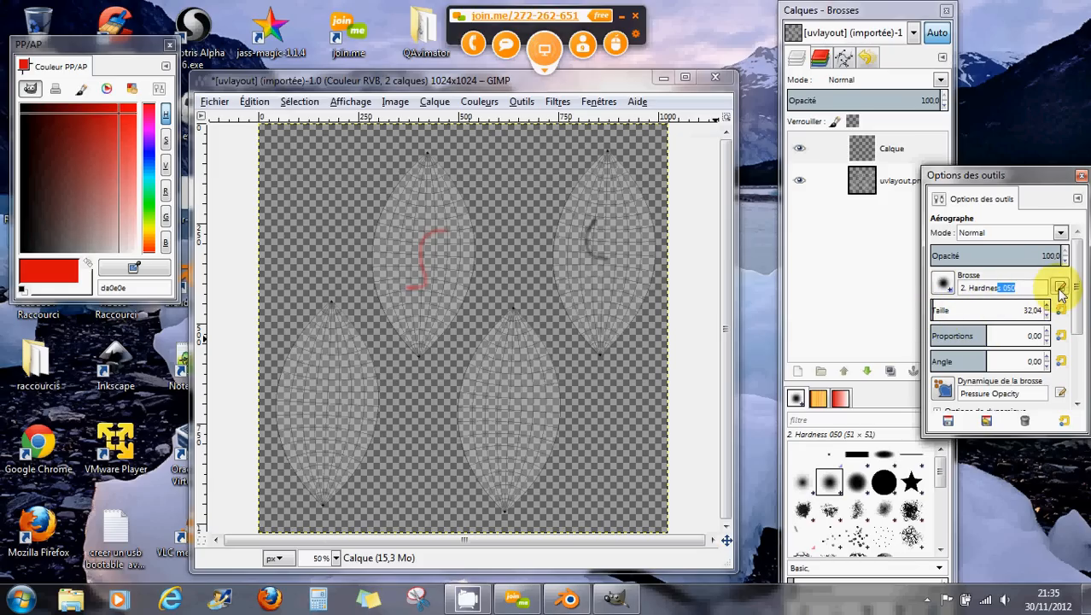
left_click(942, 283)
left_click(986, 247)
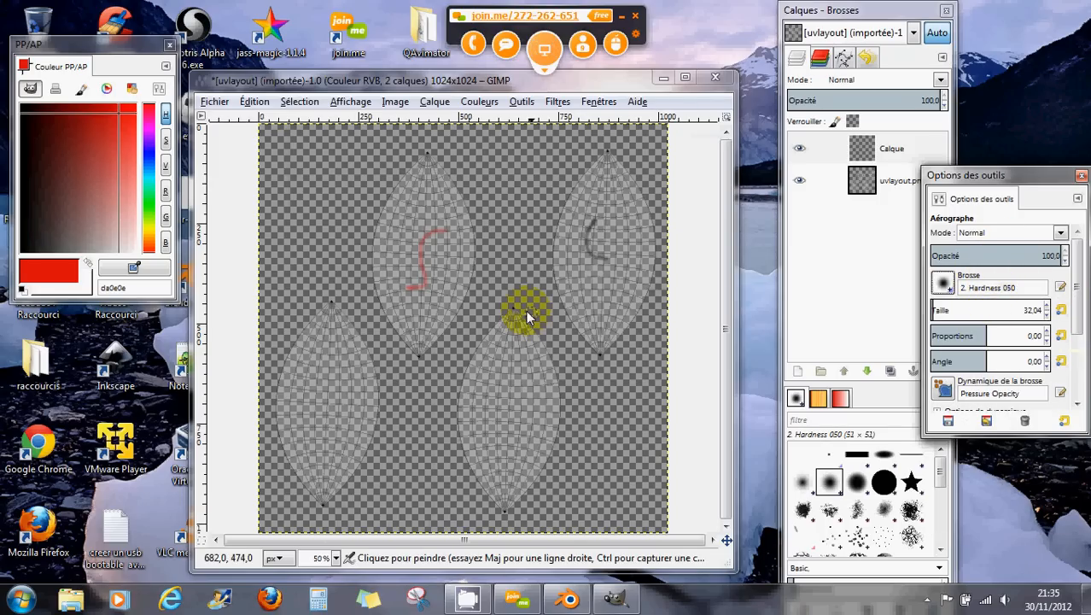
Airbrush red numbers on the UV islands: 1 and 2 on the upper pair, 3 and 4 on the lower pair.
left_click(420, 269)
key("ctrl+z")
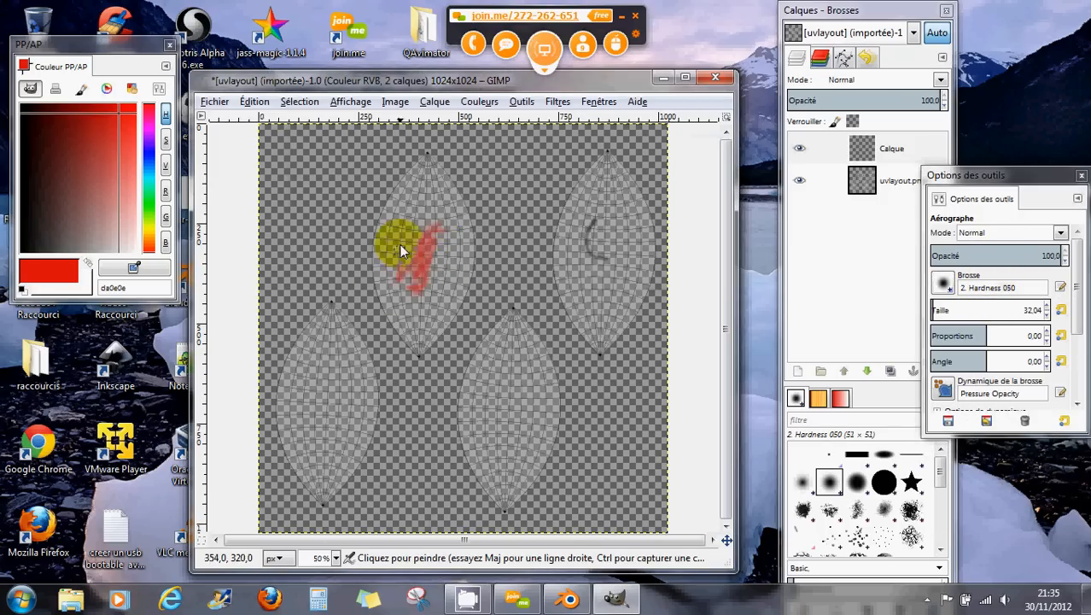
mouse_move(404, 234)
left_mouse_down()
mouse_move(426, 209)
mouse_move(423, 252)
mouse_move(426, 210)
mouse_move(424, 240)
mouse_move(434, 215)
mouse_move(401, 288)
mouse_move(438, 292)
mouse_move(418, 292)
mouse_move(428, 281)
left_mouse_up()
mouse_move(591, 212)
left_mouse_down()
mouse_move(585, 236)
mouse_move(614, 265)
mouse_move(615, 215)
mouse_move(594, 251)
mouse_move(589, 217)
mouse_move(587, 246)
mouse_move(619, 256)
left_mouse_up()
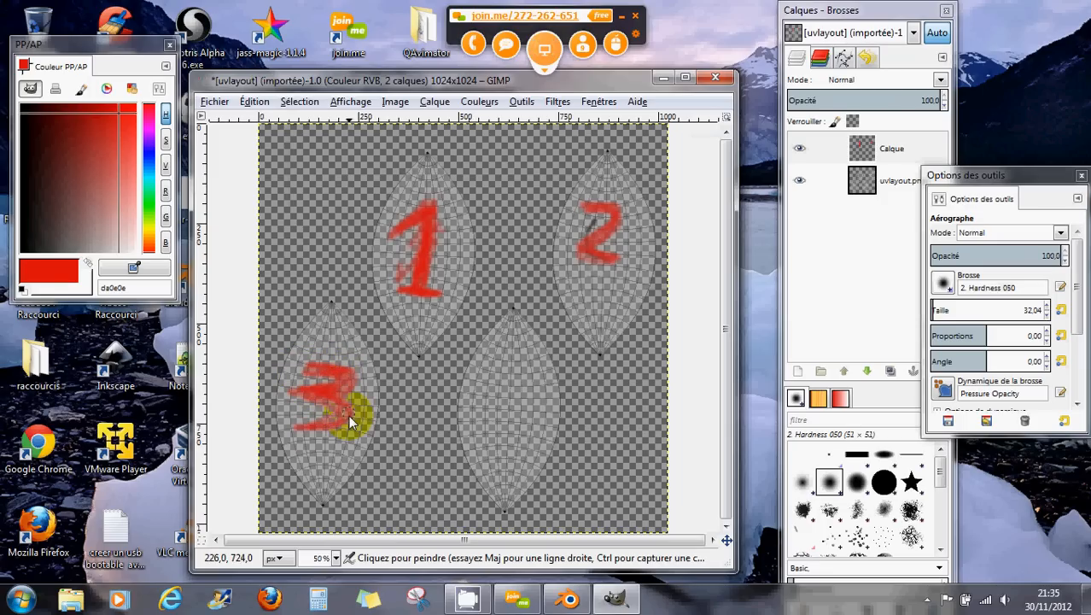
mouse_move(493, 399)
left_mouse_down()
mouse_move(475, 418)
mouse_move(527, 429)
mouse_move(501, 445)
left_mouse_up()
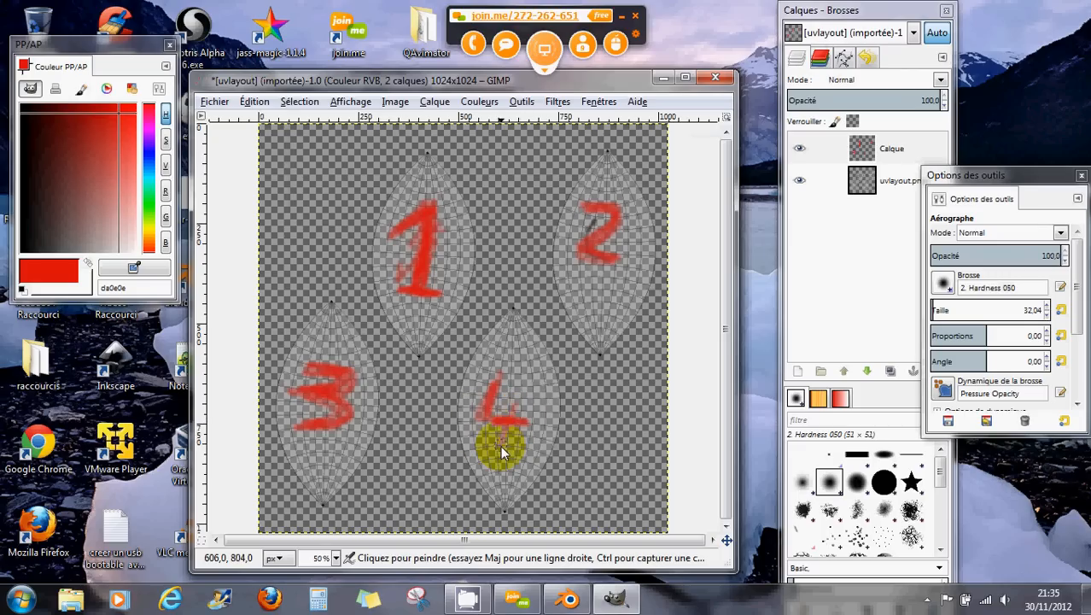
mouse_move(492, 393)
left_mouse_down()
mouse_move(493, 374)
mouse_move(489, 392)
mouse_move(514, 432)
left_mouse_up()
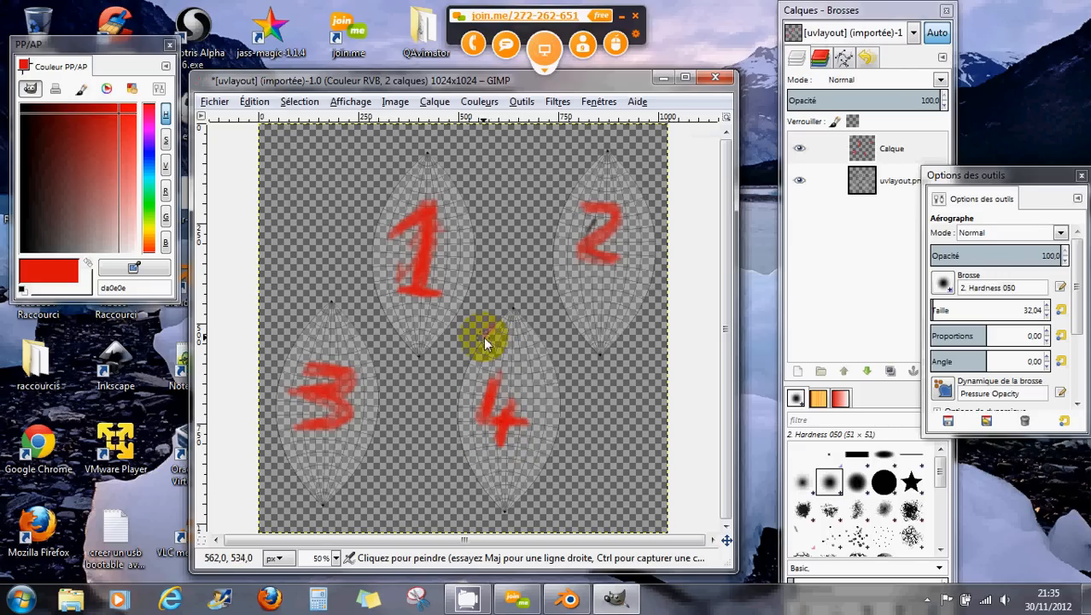
Set the foreground colour to blue 0e12da and airbrush along the left and right edges of the island numbered 4.
left_click(151, 151)
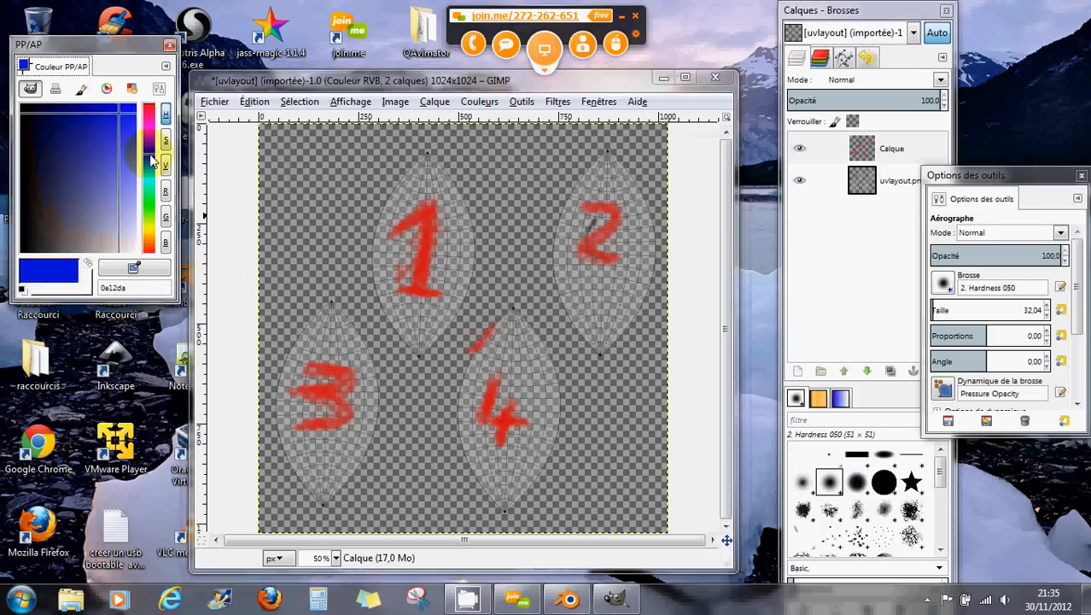
left_click_drag(495, 323, 471, 354)
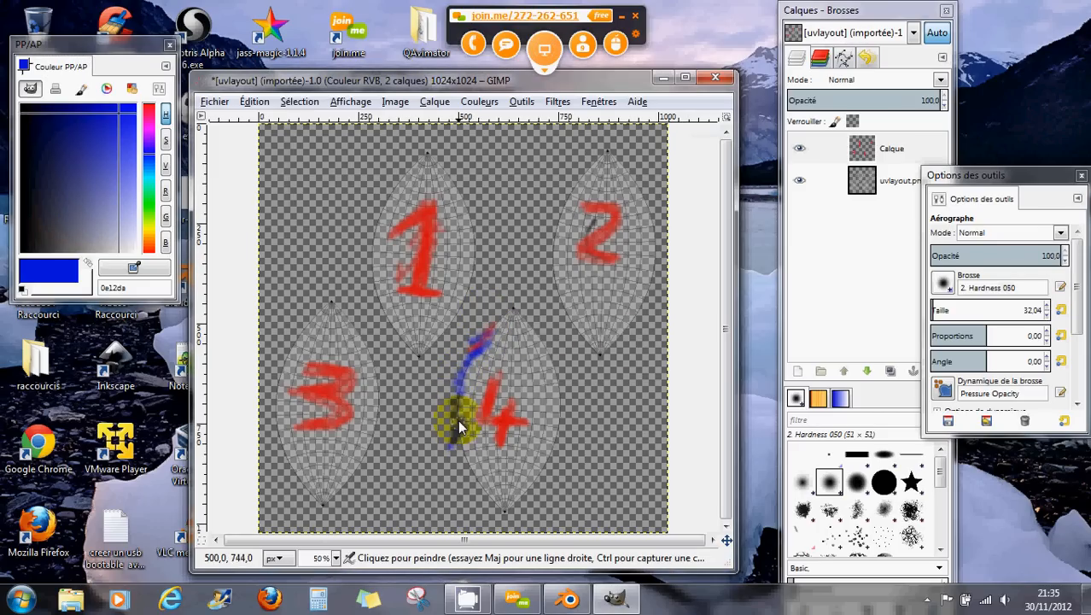
mouse_move(467, 370)
left_mouse_down()
mouse_move(475, 343)
mouse_move(504, 323)
left_mouse_up()
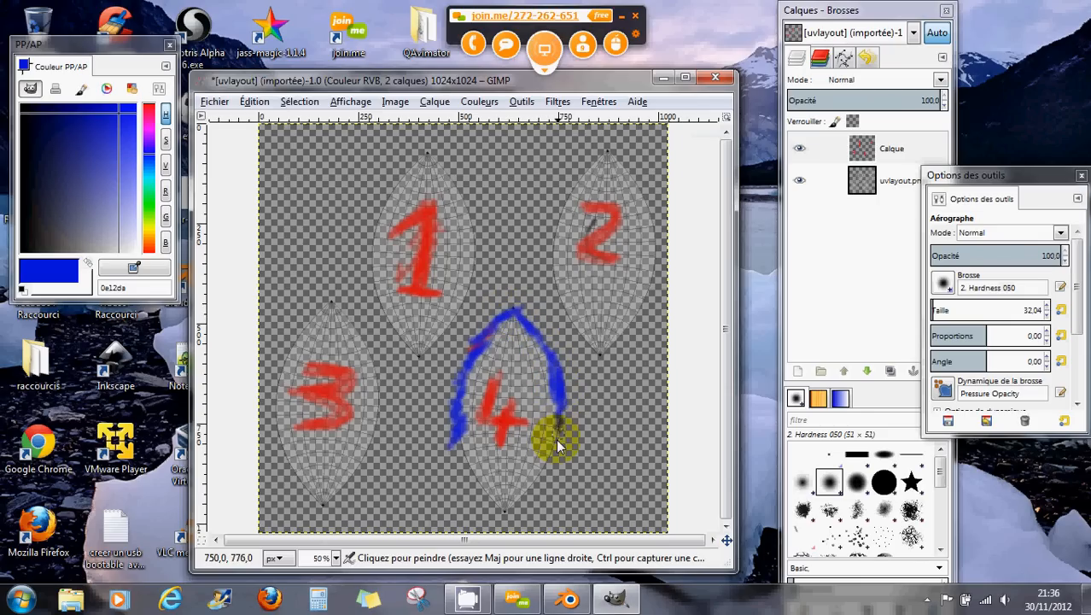
mouse_move(558, 445)
left_mouse_down()
mouse_move(515, 510)
mouse_move(551, 483)
mouse_move(538, 463)
mouse_move(562, 418)
left_mouse_up()
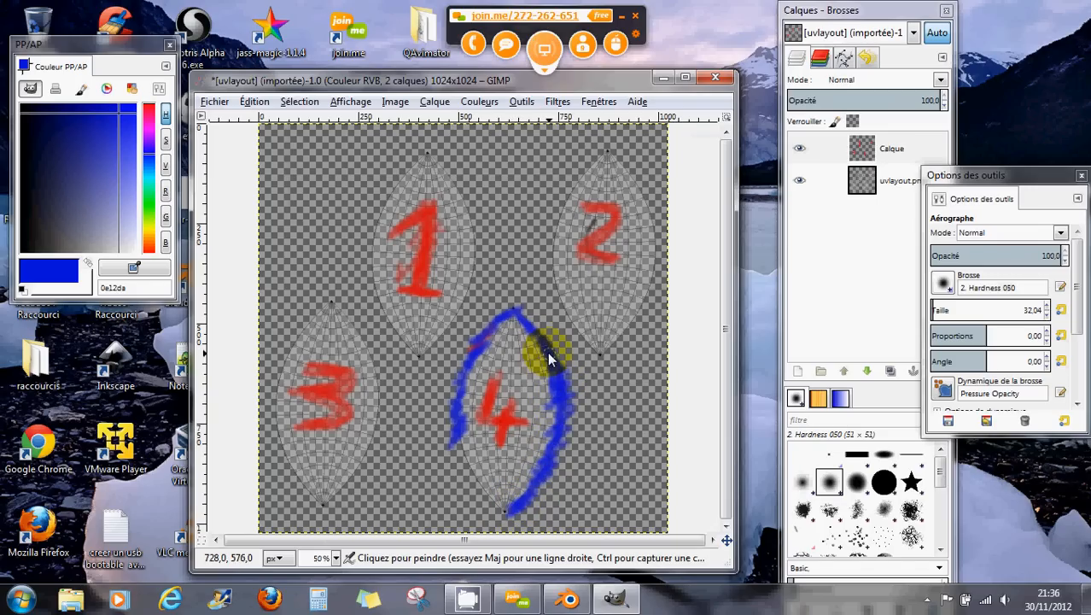
Airbrush the rest of the blue outline around island 4 plus a horizontal blue line across to island 3, and hide the uvlayout.png layer.
mouse_move(466, 440)
left_mouse_down()
mouse_move(469, 477)
mouse_move(467, 459)
mouse_move(501, 514)
mouse_move(468, 459)
mouse_move(499, 478)
mouse_move(560, 476)
mouse_move(484, 476)
mouse_move(561, 477)
mouse_move(335, 465)
mouse_move(418, 466)
mouse_move(441, 481)
left_mouse_up()
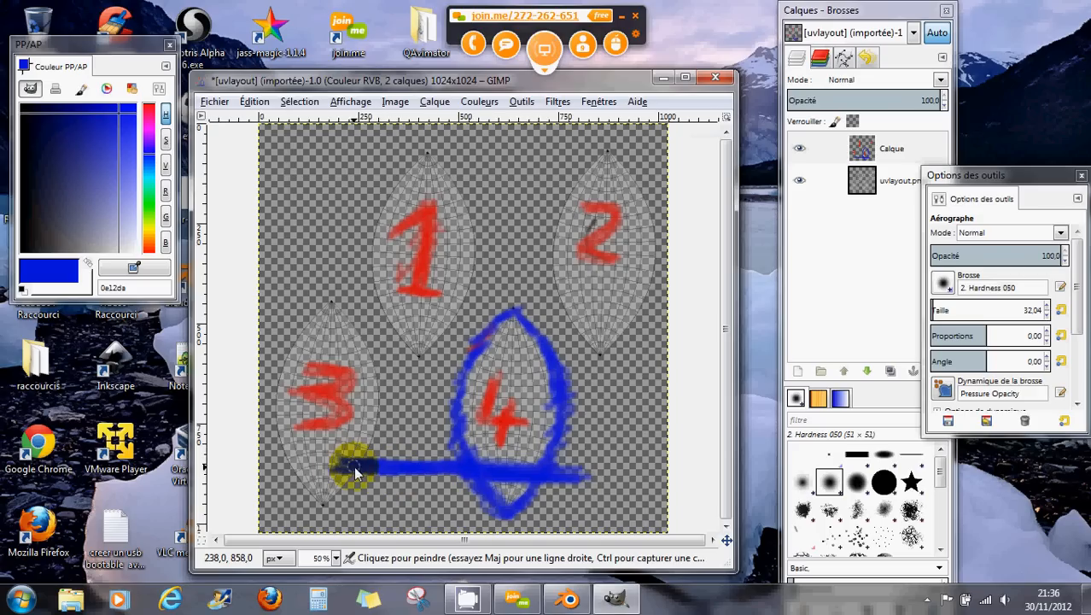
mouse_move(452, 393)
left_mouse_down()
mouse_move(461, 362)
mouse_move(508, 317)
mouse_move(485, 335)
mouse_move(463, 391)
mouse_move(467, 465)
mouse_move(462, 439)
mouse_move(476, 457)
left_mouse_up()
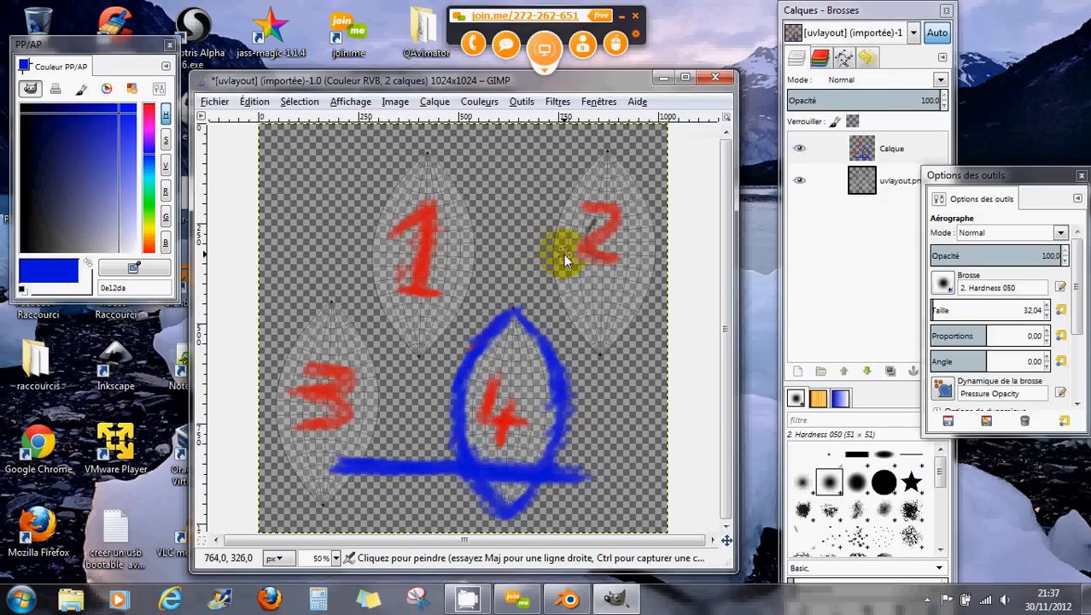
left_click(553, 427)
mouse_move(553, 427)
left_mouse_down()
mouse_move(549, 396)
mouse_move(546, 418)
left_mouse_up()
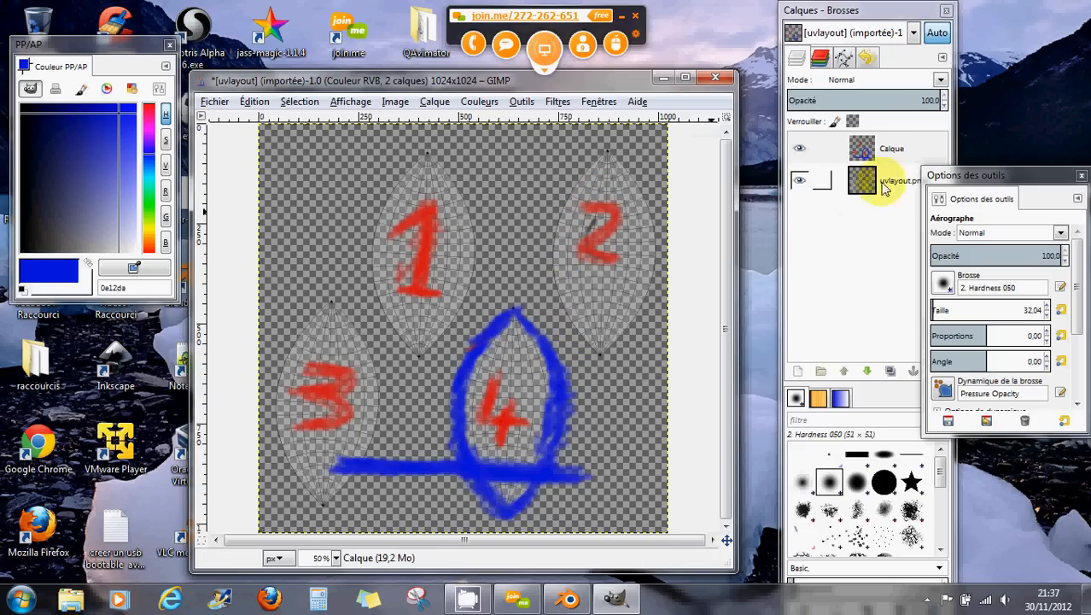
left_click(800, 181)
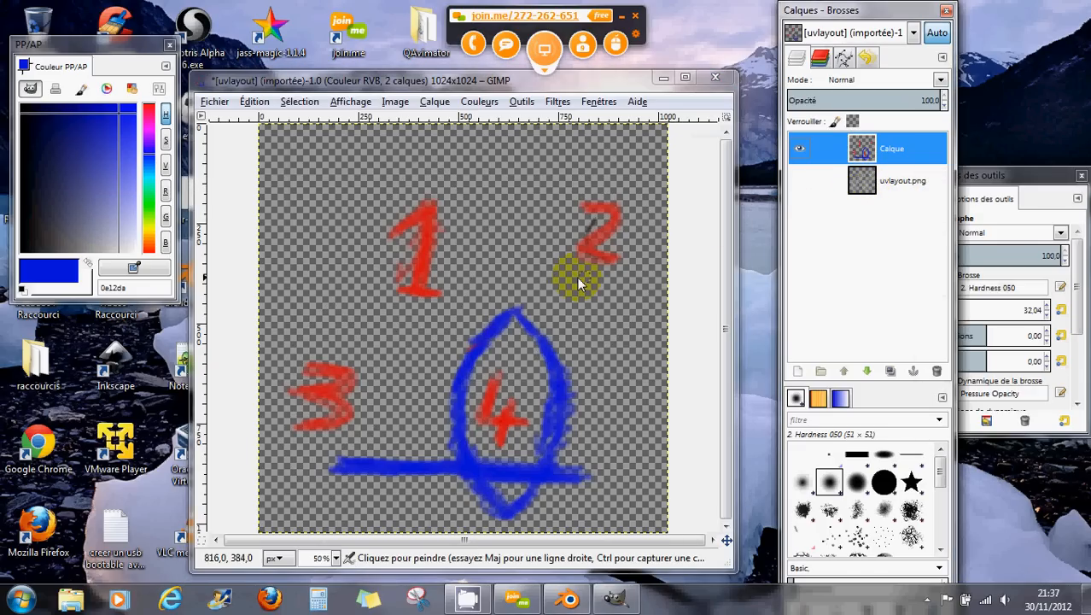
left_click(215, 102)
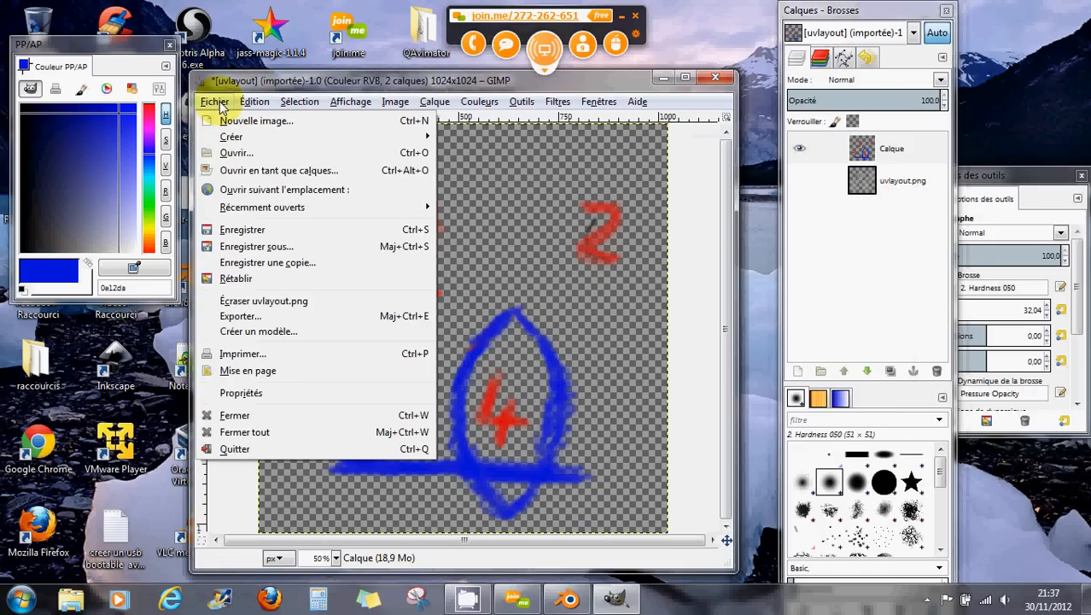
left_click(248, 230)
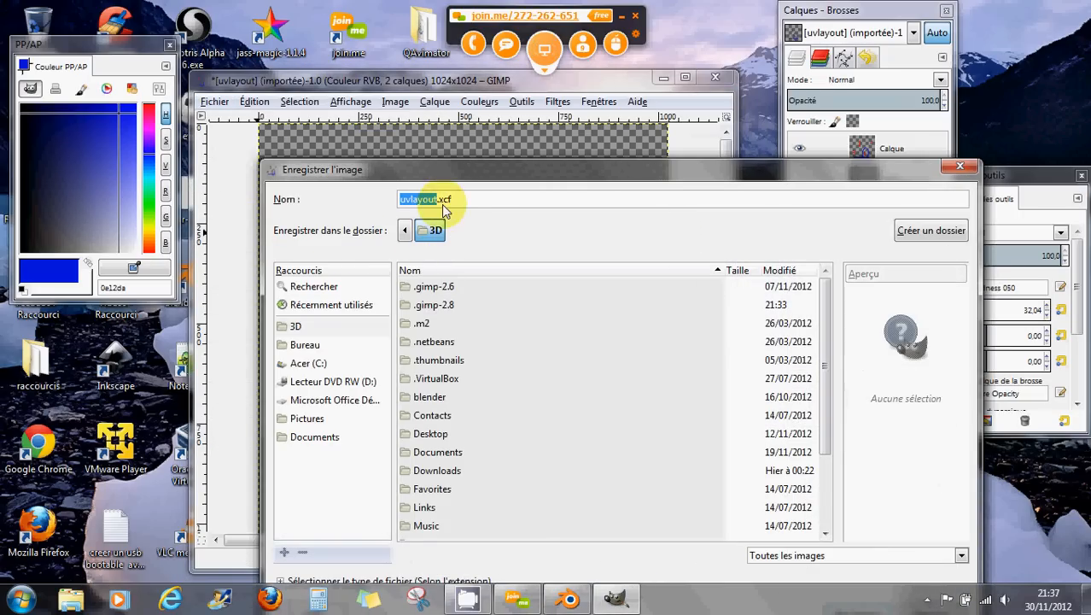
left_click(965, 168)
left_click(215, 103)
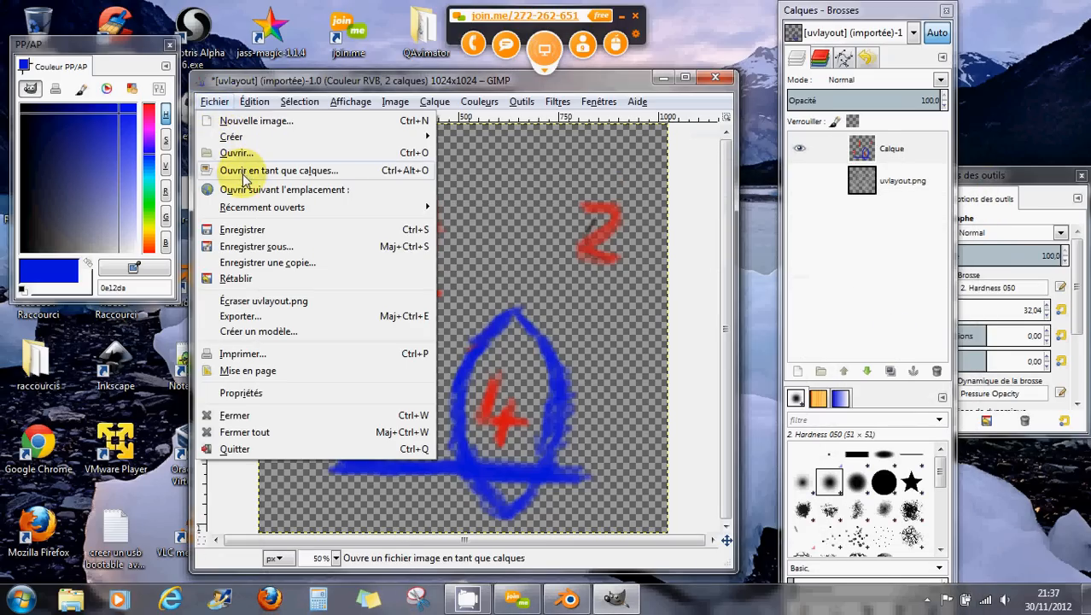
left_click(247, 229)
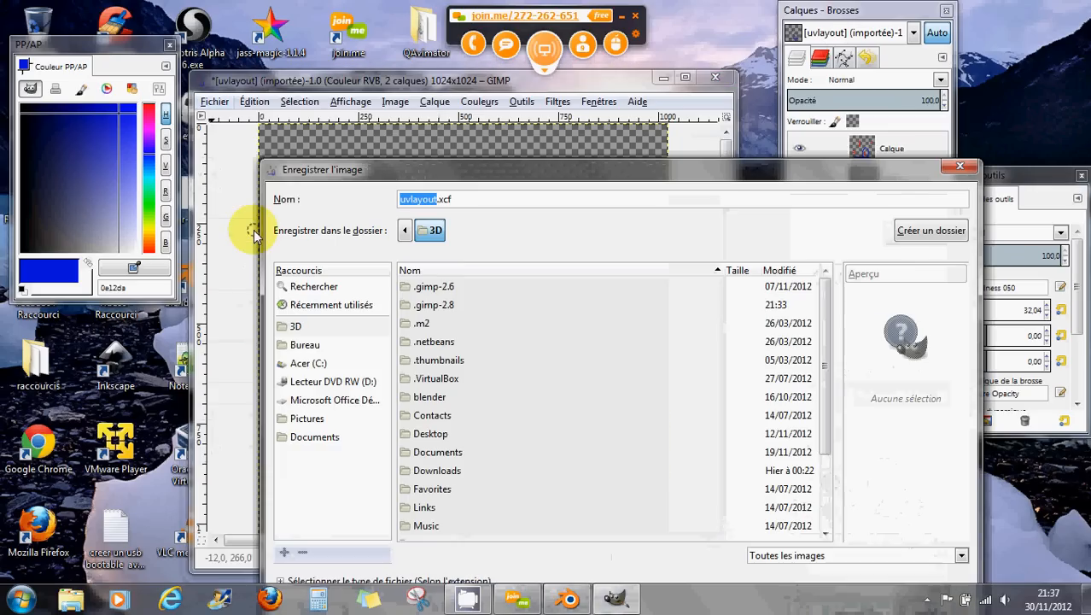
left_click(958, 167)
Export the painted image as uvlayout.png in the 3D folder with the default PNG options, replacing the existing file.
left_click(214, 100)
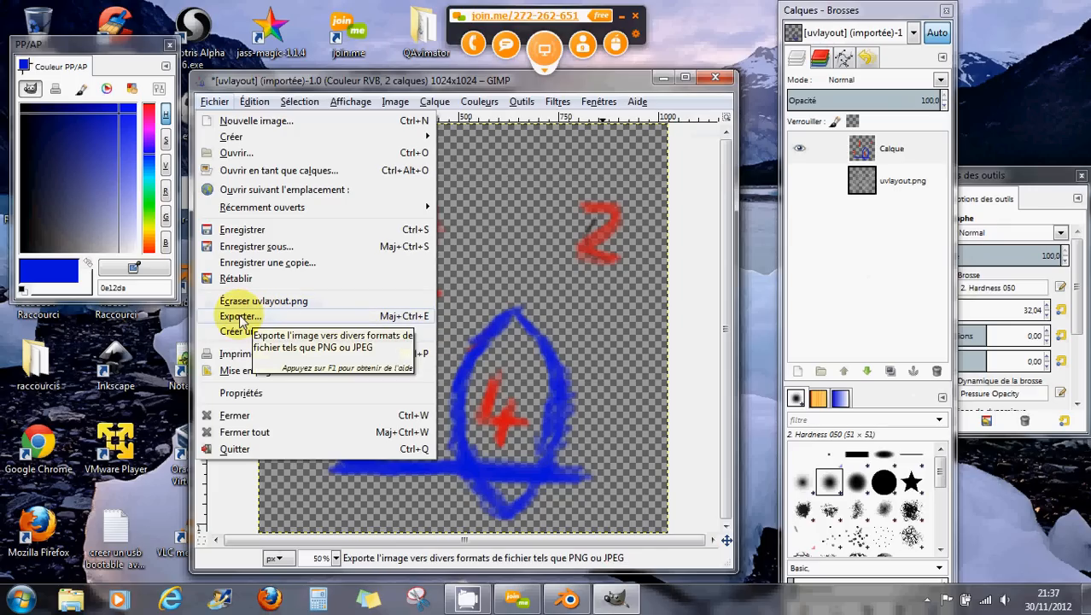
left_click(242, 317)
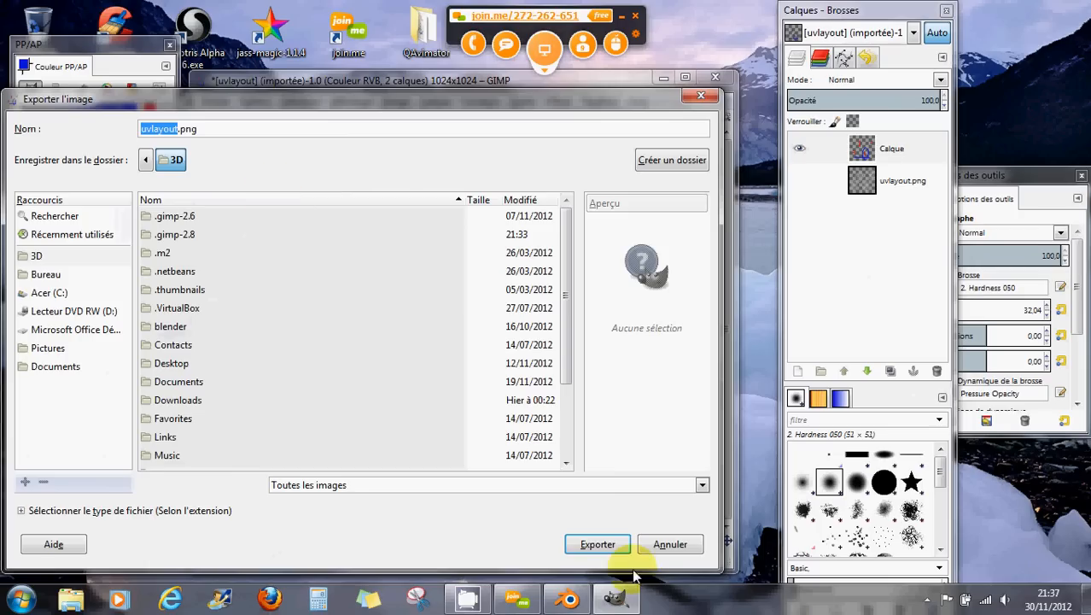
left_click(610, 547)
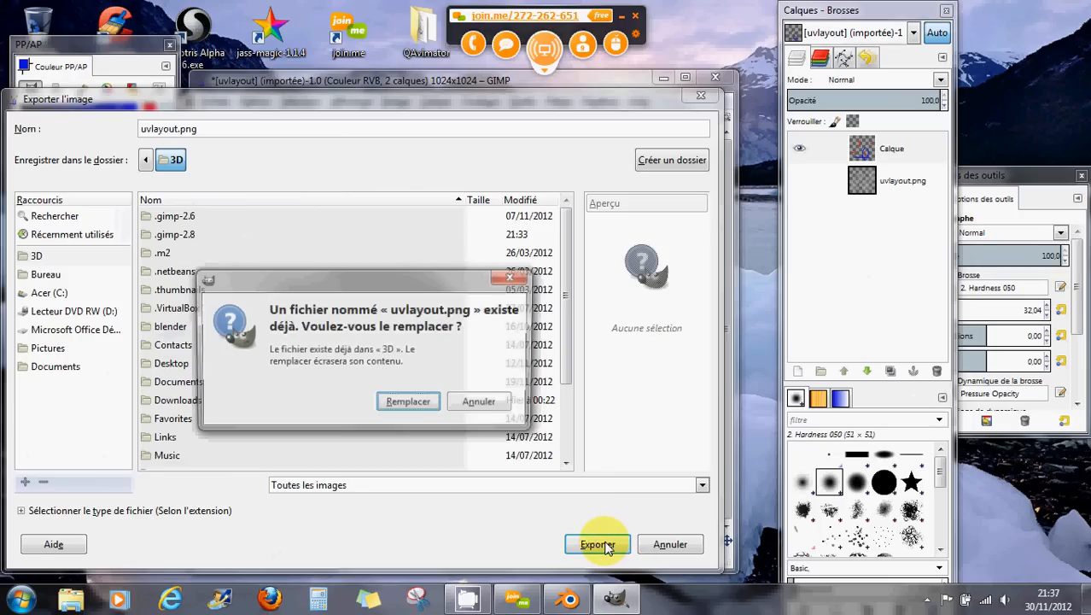
left_click(421, 408)
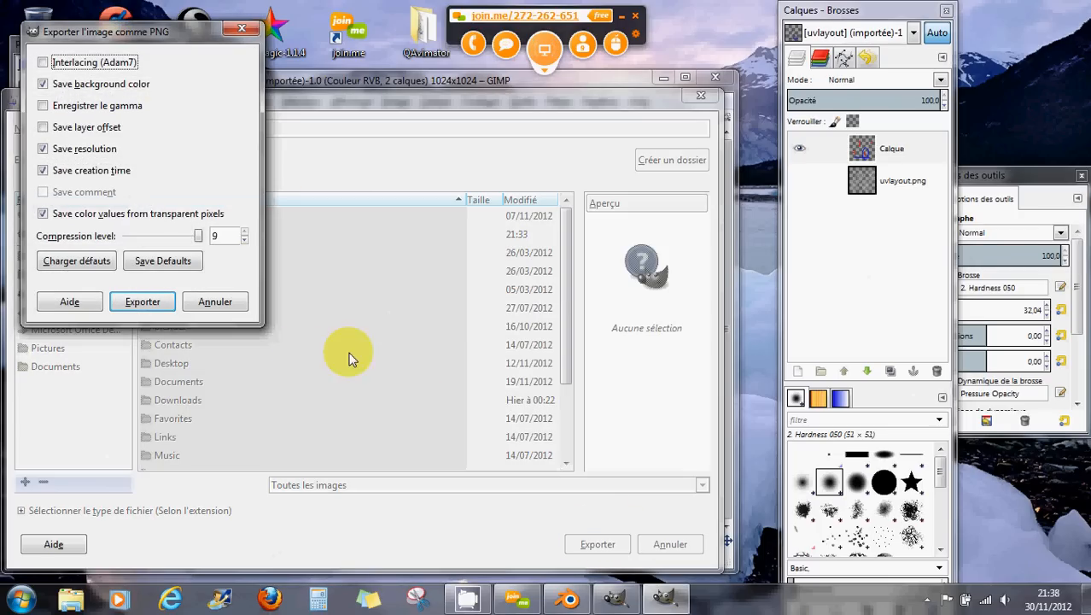
left_click(141, 300)
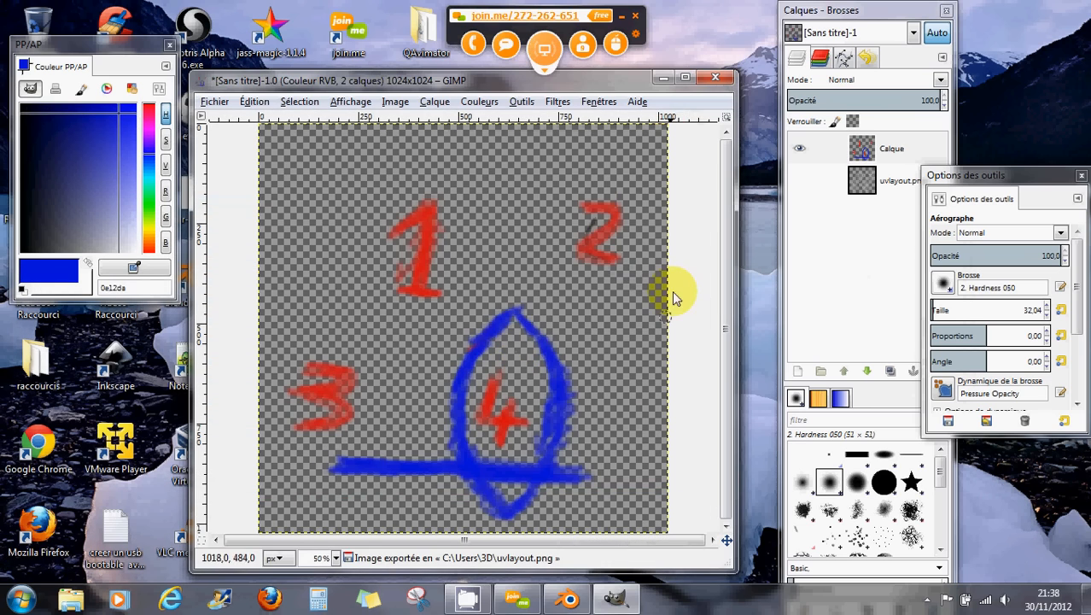
Minimize GIMP, switch to Blender and open uvlayout.png from C:\Users\3D\ as the image behind the sphere's UV islands.
left_click(663, 78)
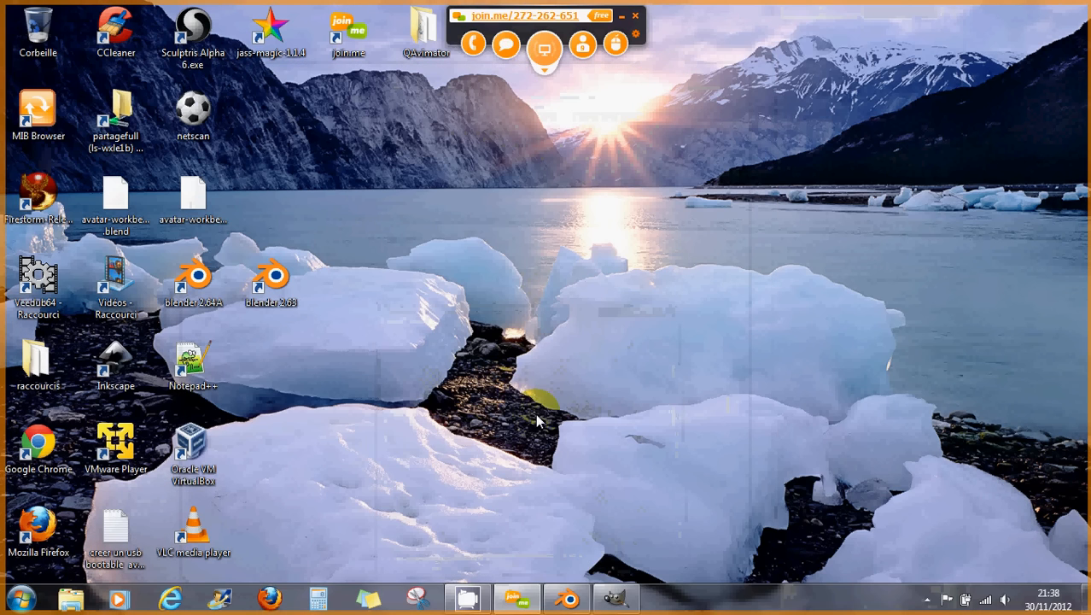
left_click(571, 599)
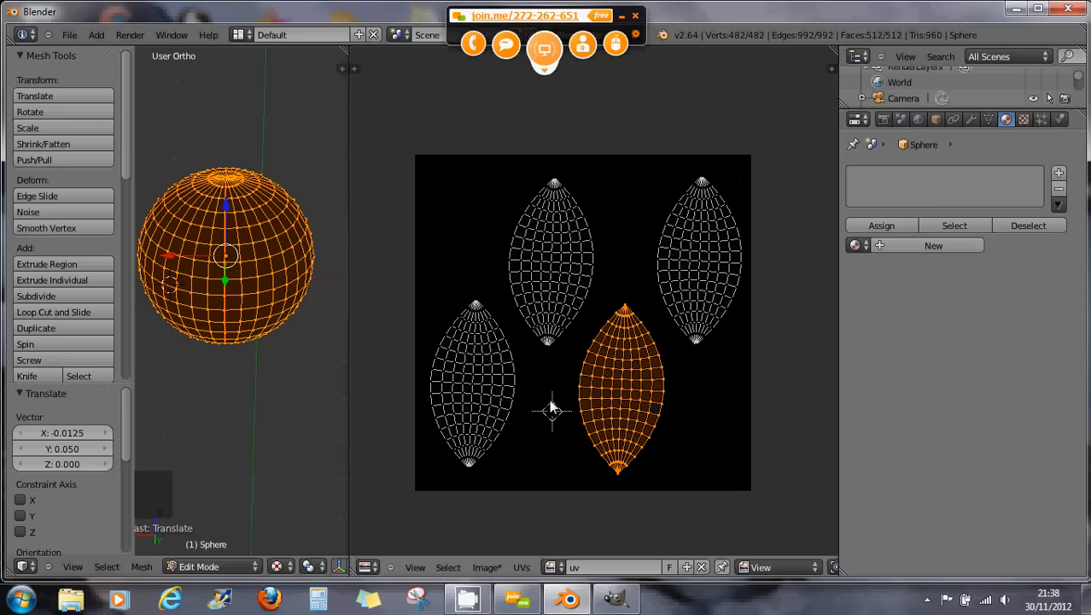
left_click(521, 567)
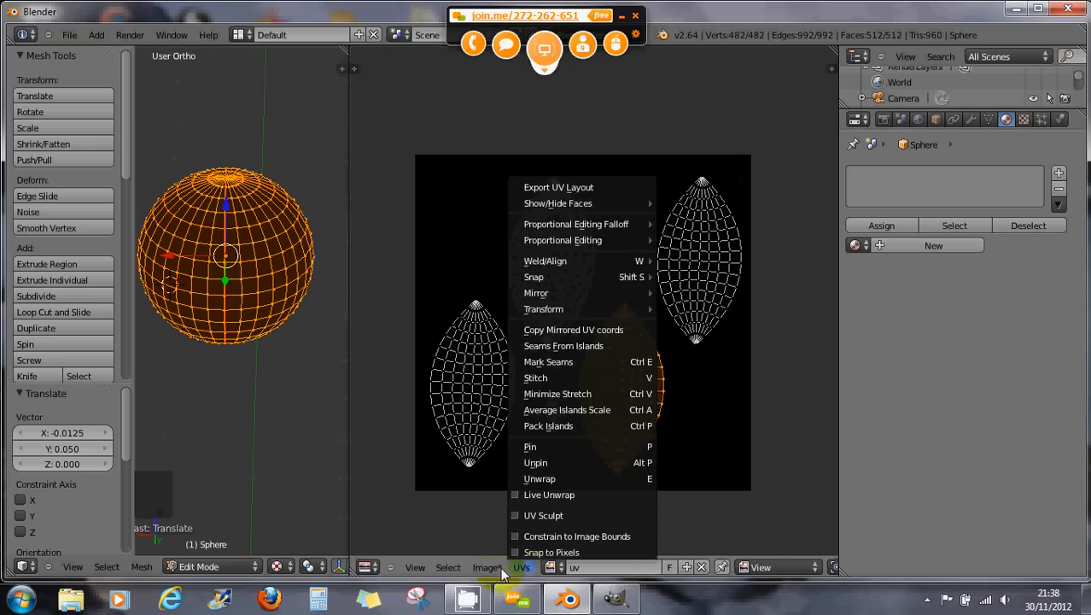
left_click(485, 567)
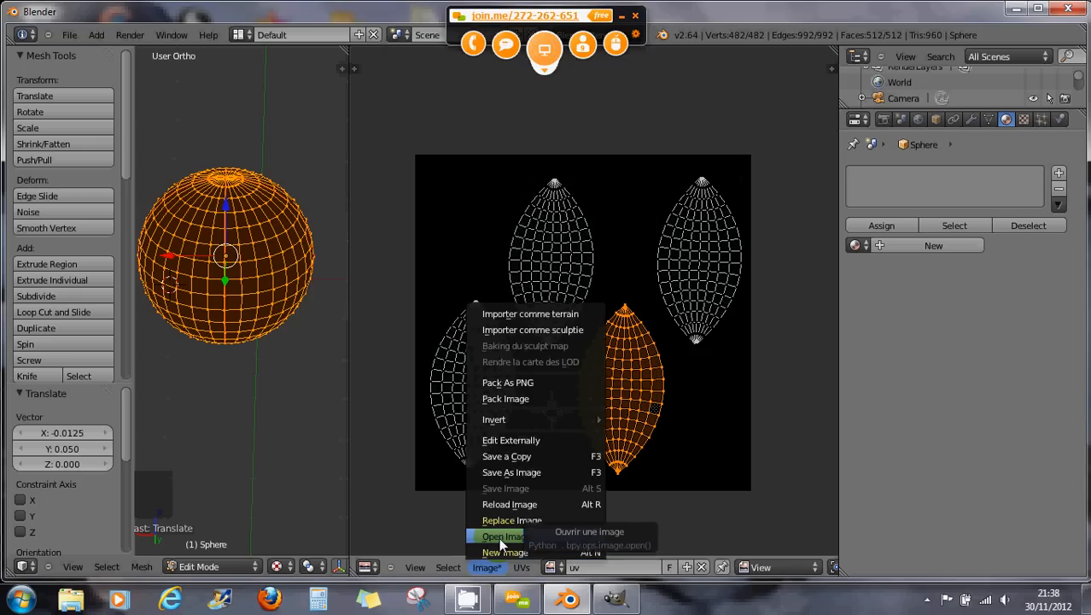
left_click(502, 543)
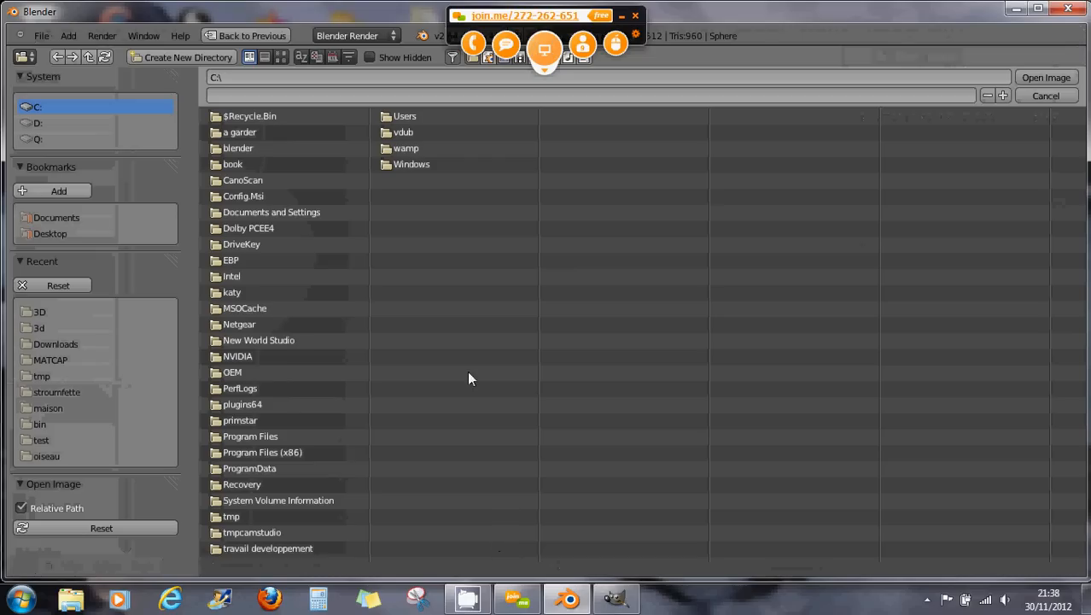
left_click(33, 312)
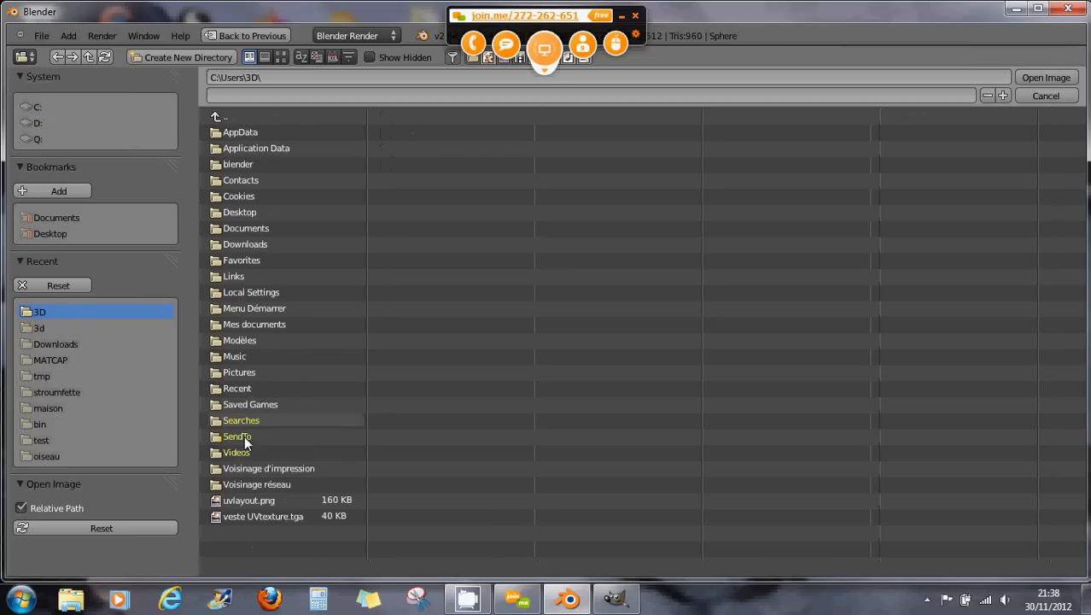
left_click(257, 502)
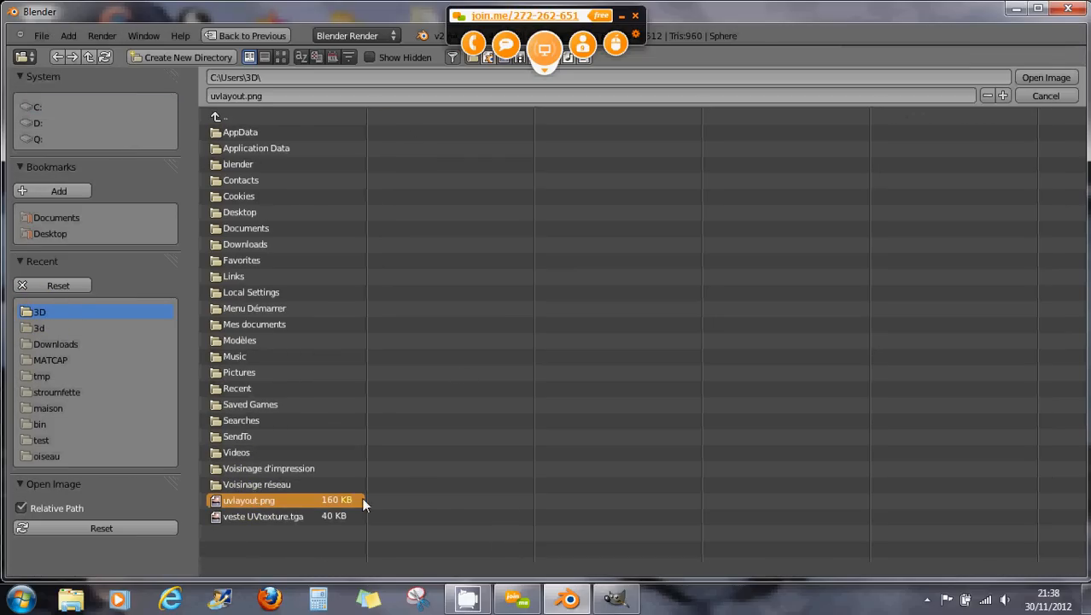
left_click(1042, 77)
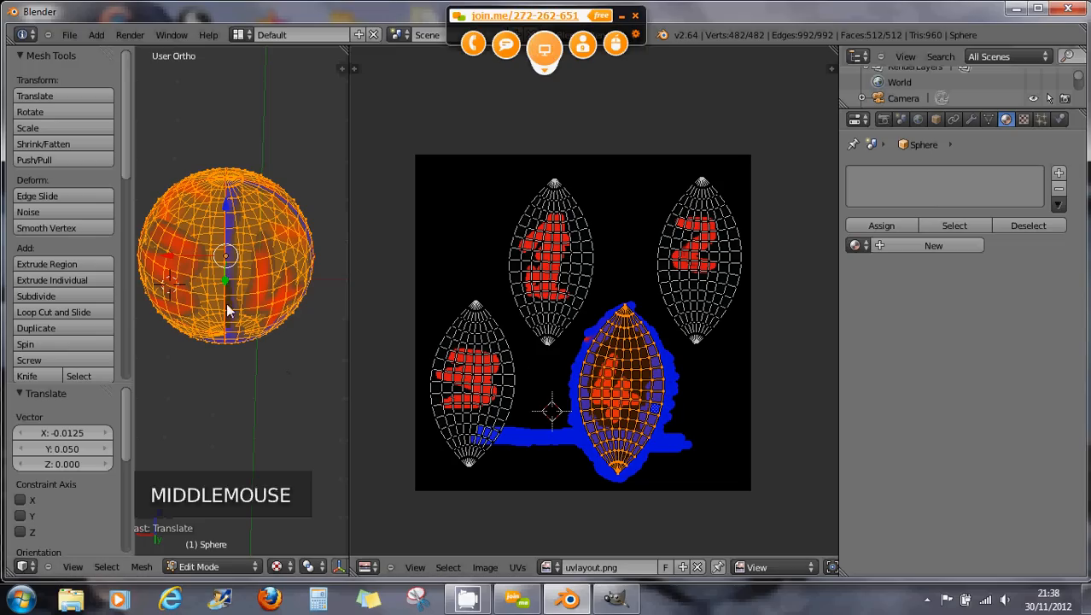
Widen the 3D viewport at the expense of the UV editor and centre the enlarged sphere in it.
middle_click_drag(226, 309, 262, 293)
scroll(262, 293, "down", 4)
scroll(262, 292, "up", 10)
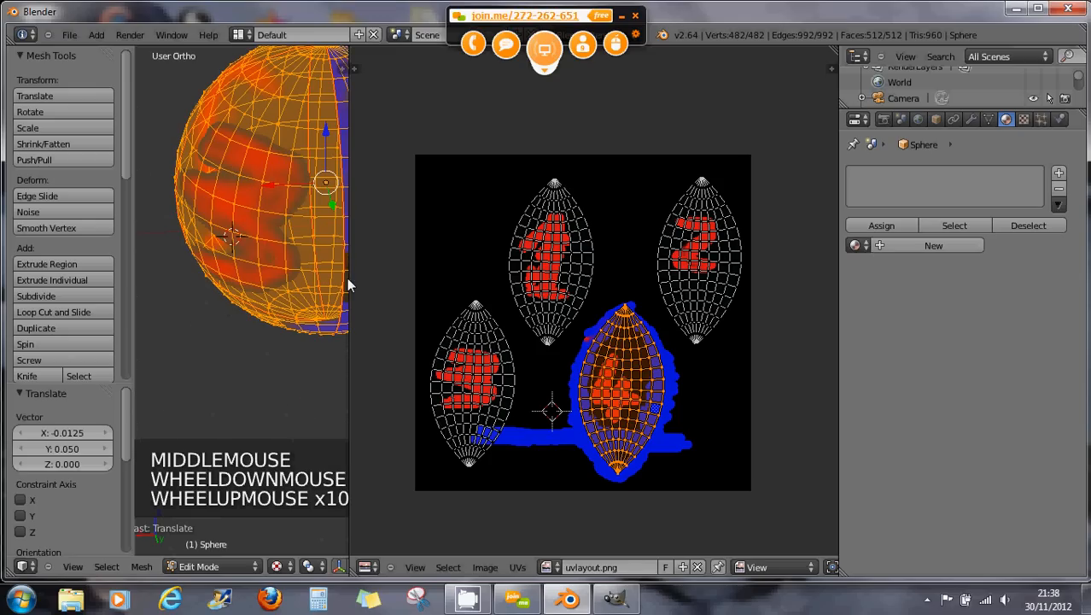
left_click_drag(350, 288, 659, 286)
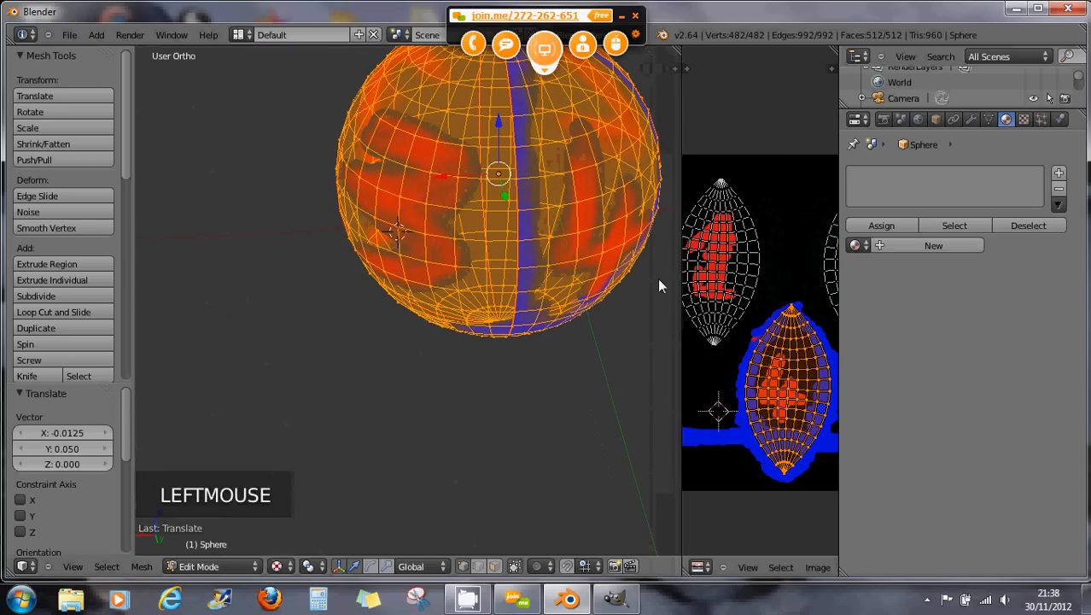
middle_click_drag(596, 216, 501, 350, "shift")
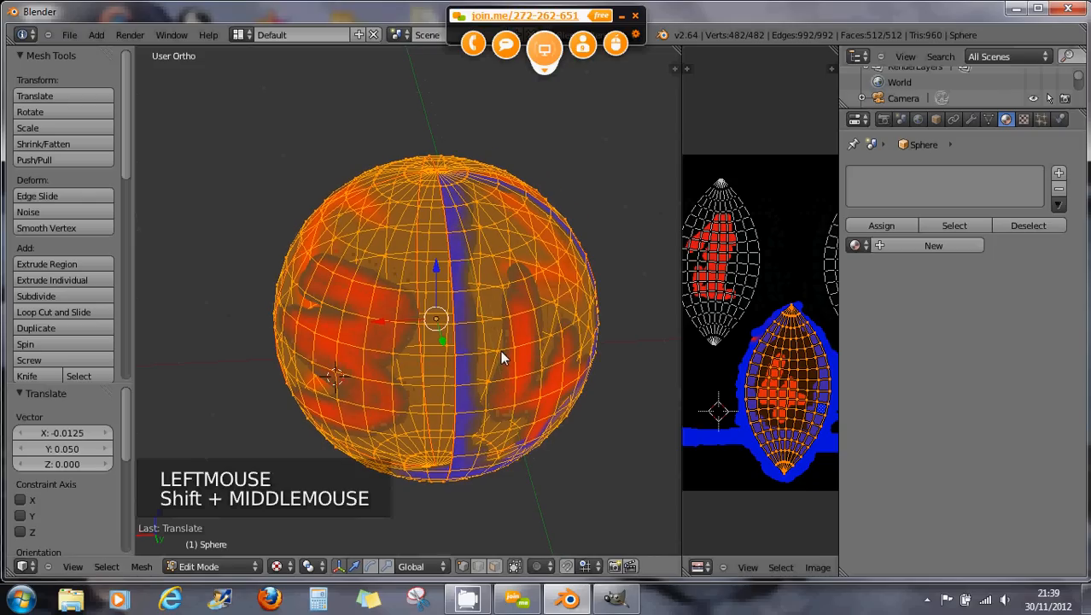
Switch the sphere to Object Mode and set the viewport shading to Texture.
key("Tab")
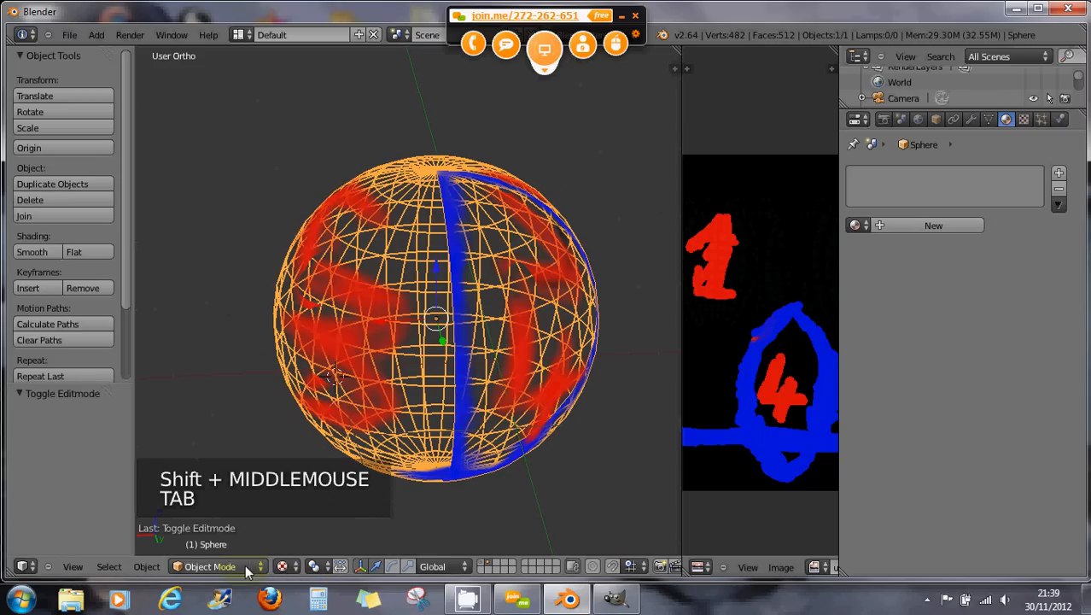
left_click(282, 566)
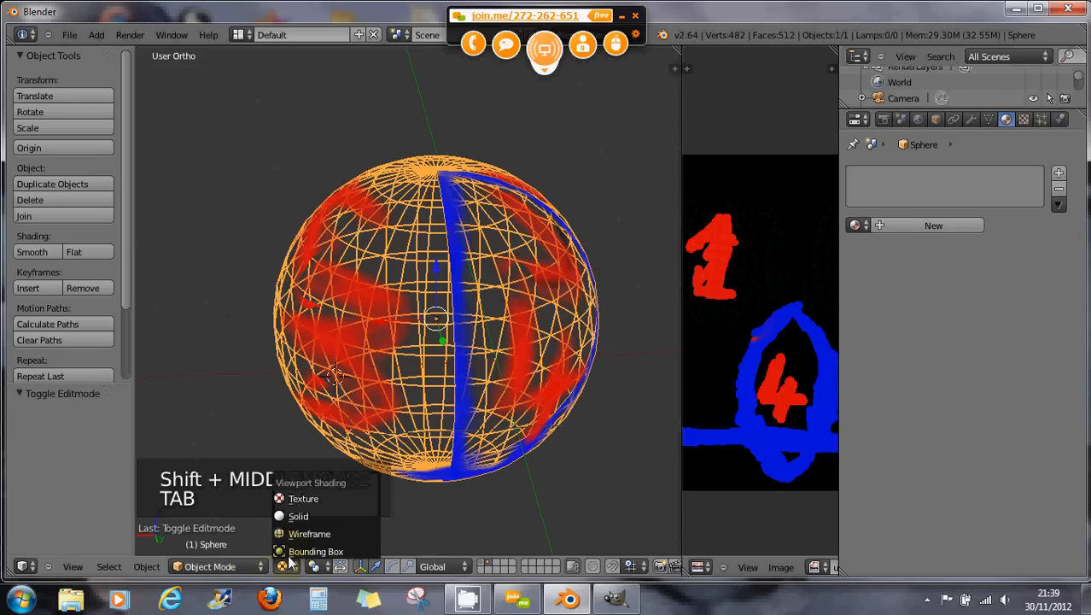
left_click(300, 501)
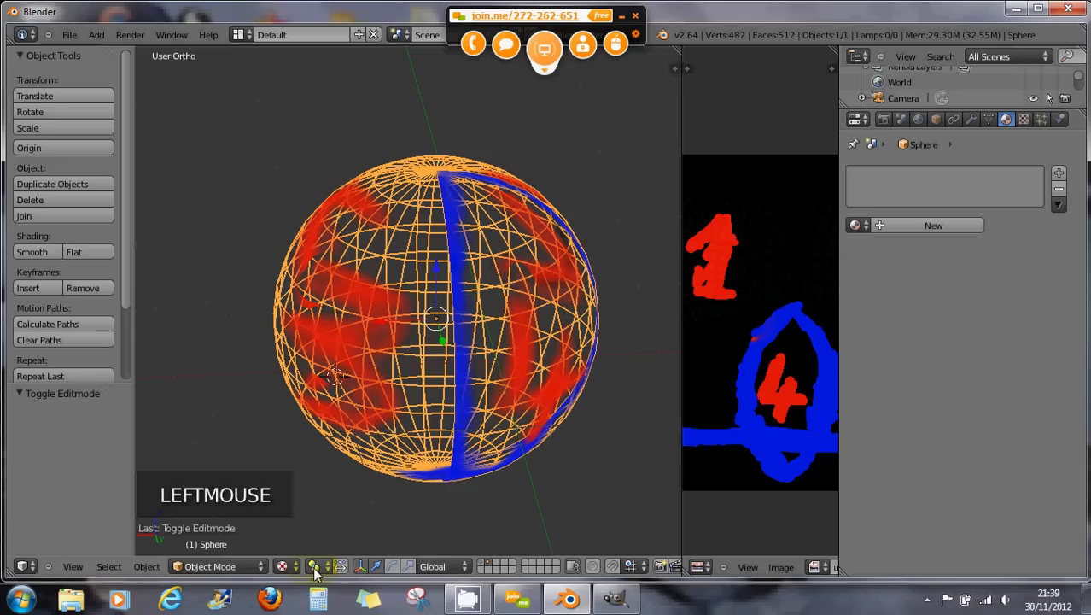
Examine the painted numbers and blue lines on the sphere from several sides, comparing the seams with the flat UV image.
middle_click_drag(429, 461, 464, 317)
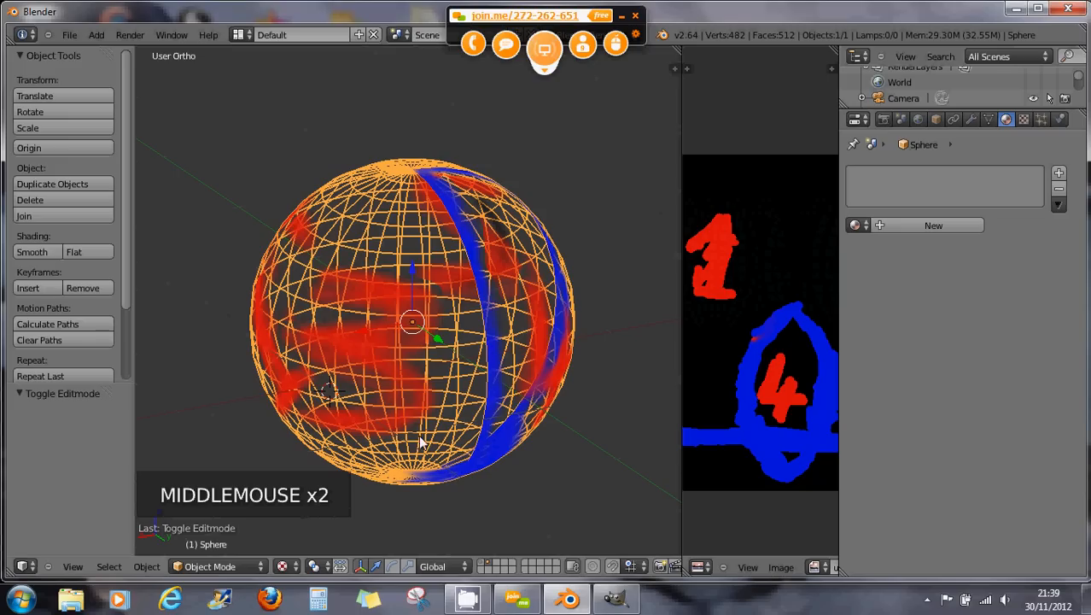
middle_click_drag(427, 411, 477, 409)
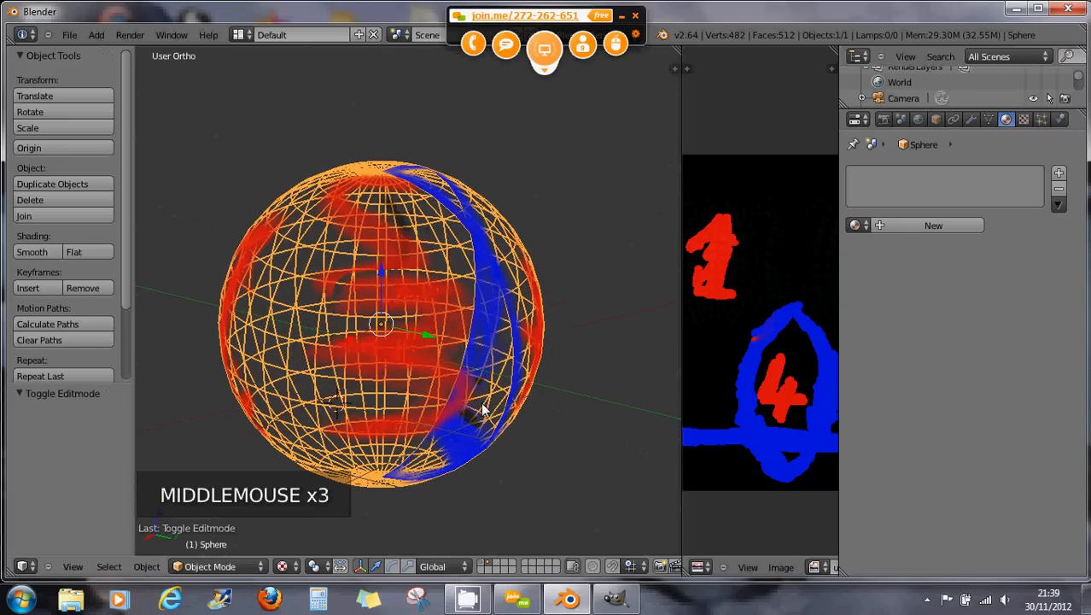
middle_click_drag(466, 358, 445, 269)
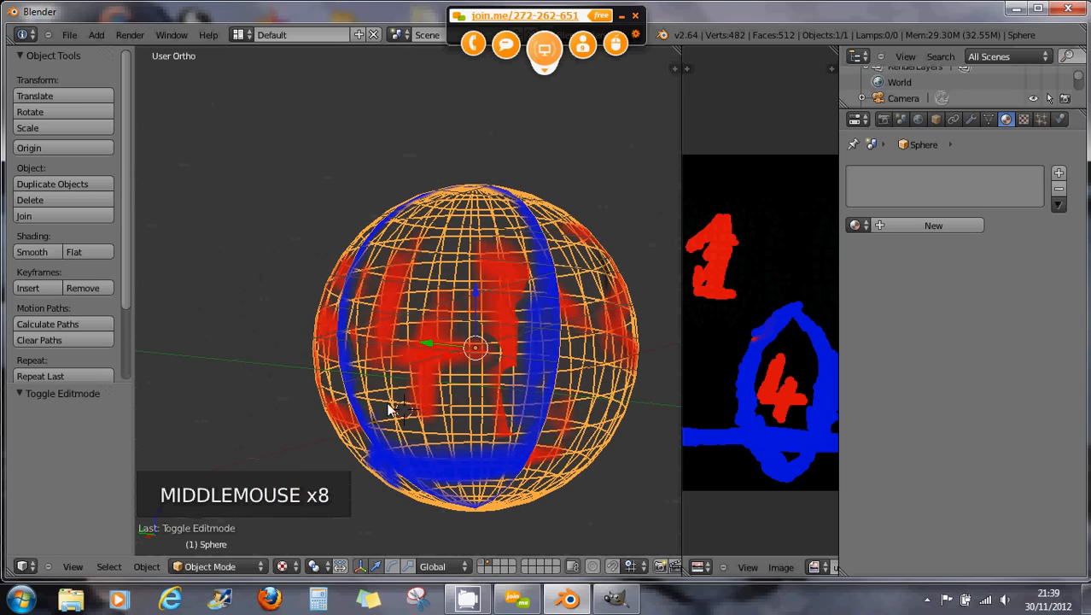
middle_click_drag(538, 243, 505, 252)
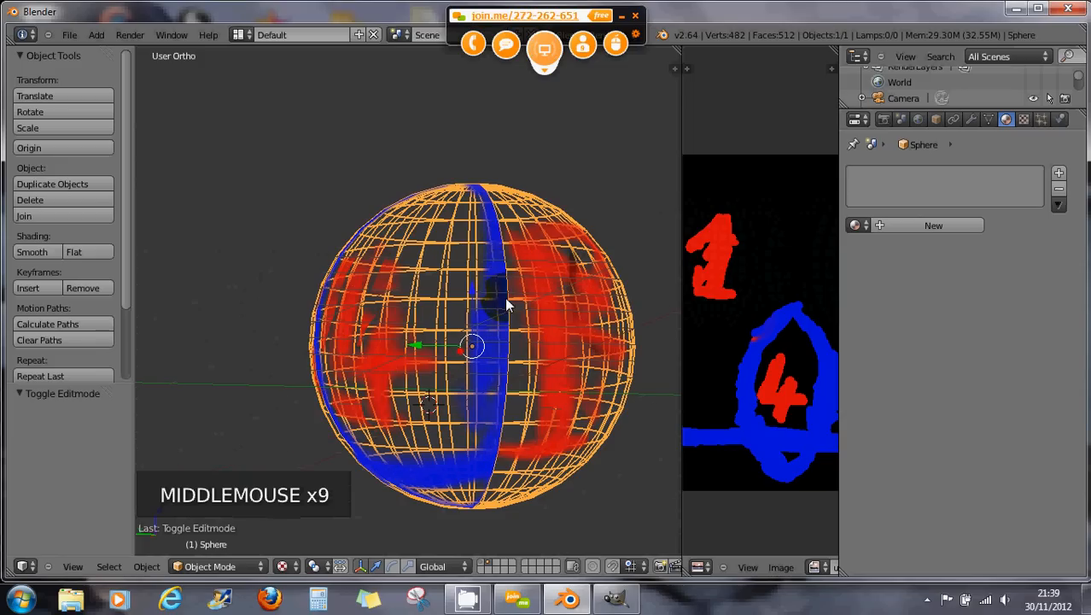
scroll(504, 273, "up", 2)
scroll(500, 324, "up", 2)
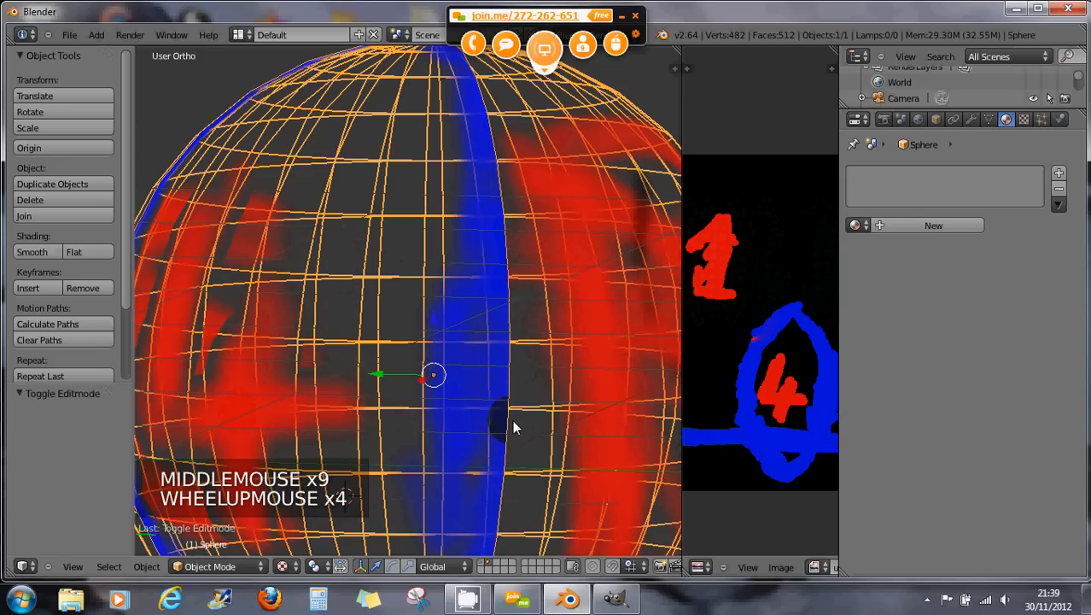
middle_click_drag(457, 403, 493, 405)
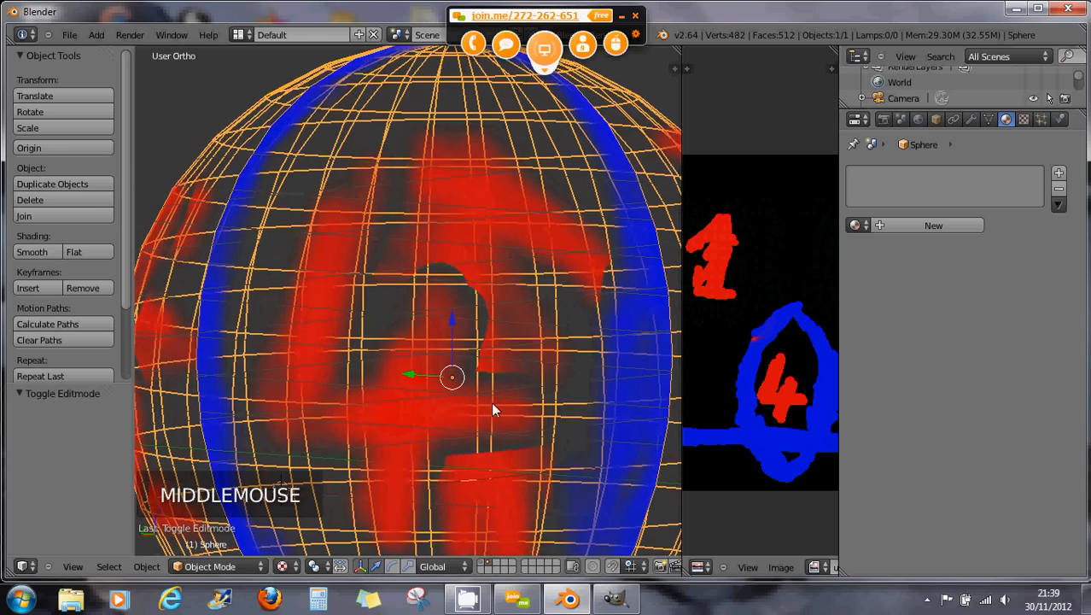
scroll(505, 281, "down", 1)
middle_click_drag(376, 408, 472, 442)
scroll(380, 417, "down", 3)
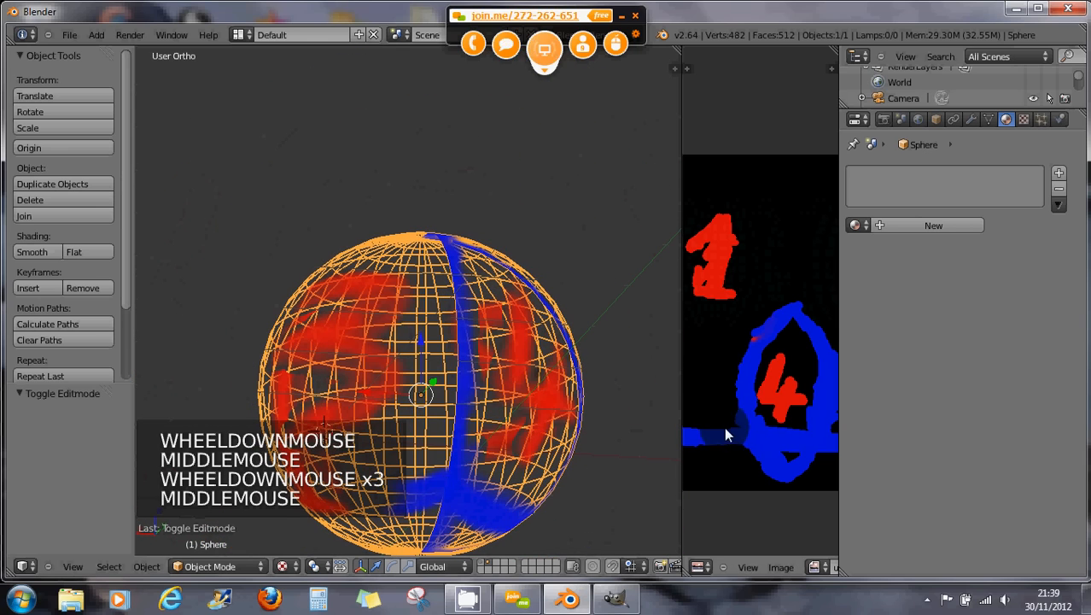
scroll(724, 427, "down", 4)
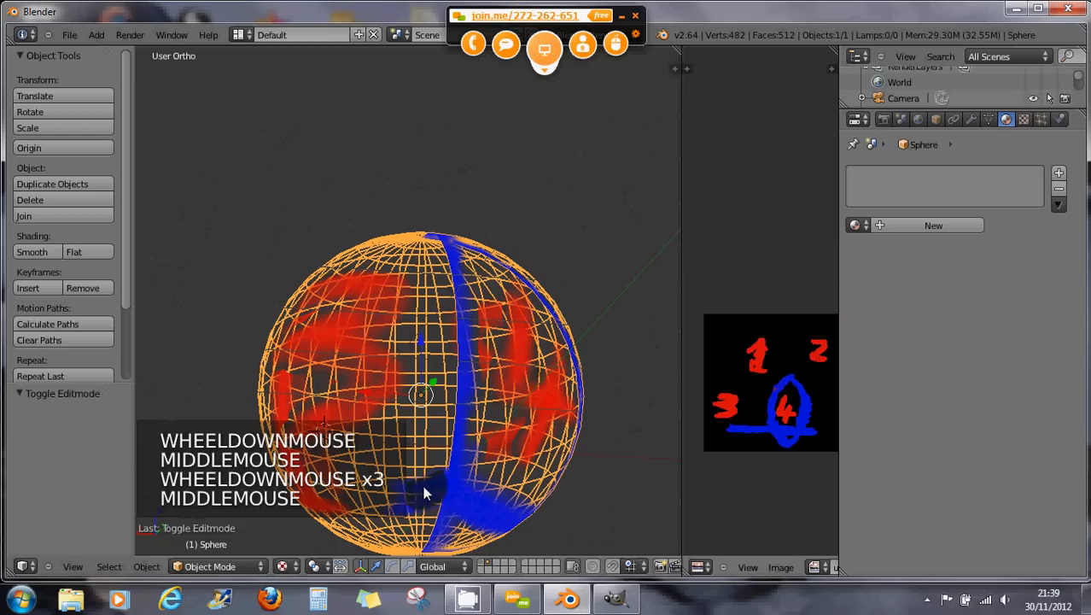
Inspect the textured sphere, render the scene to check its appearance, and return to the 3D view.
scroll(387, 482, "up", 1)
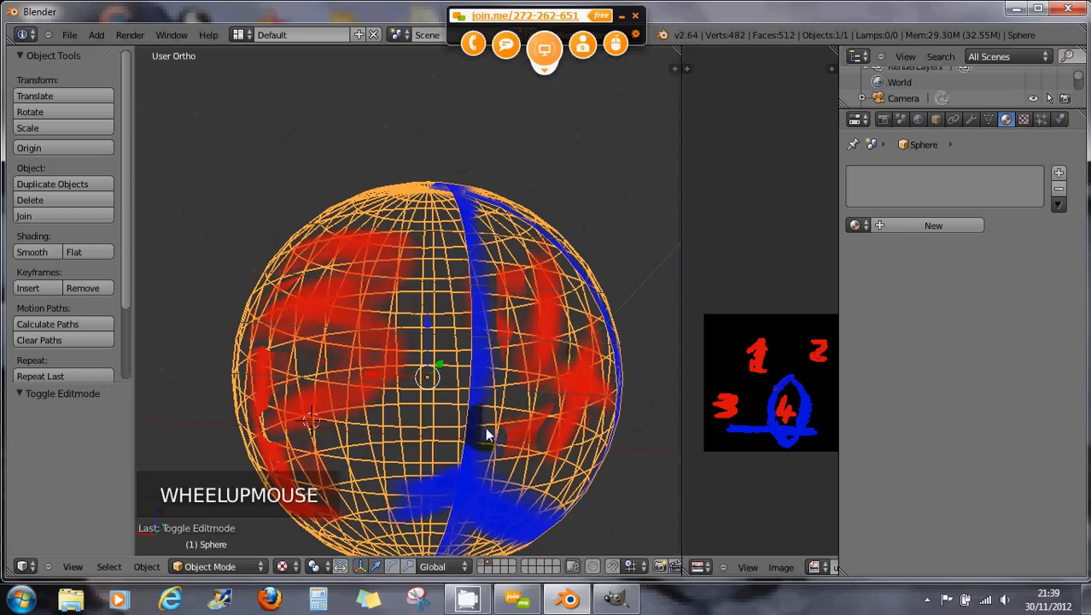
middle_click_drag(487, 434, 430, 461)
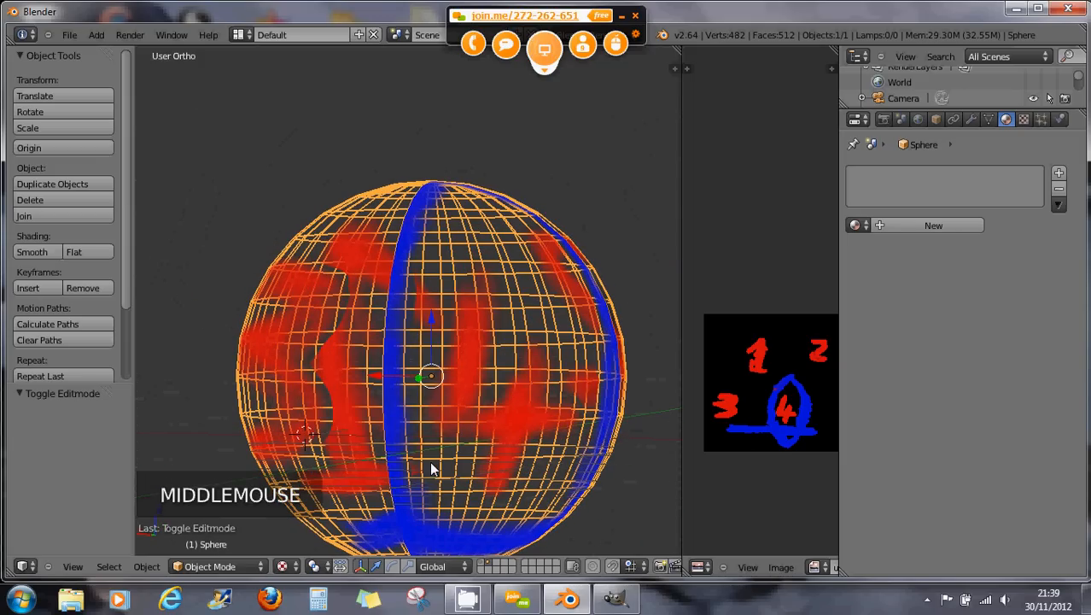
scroll(448, 445, "down", 1)
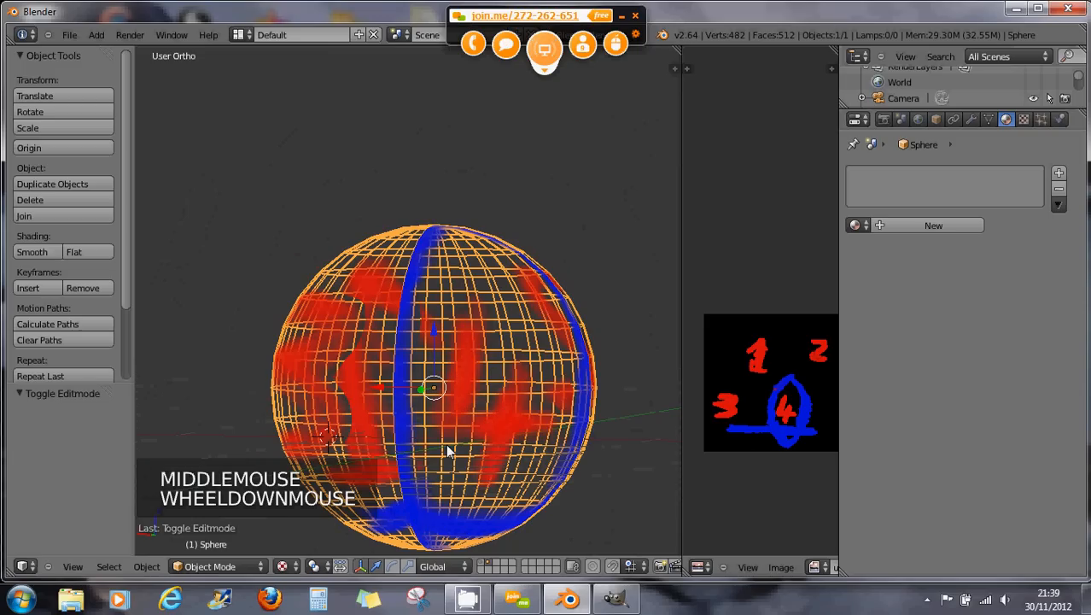
key("F12")
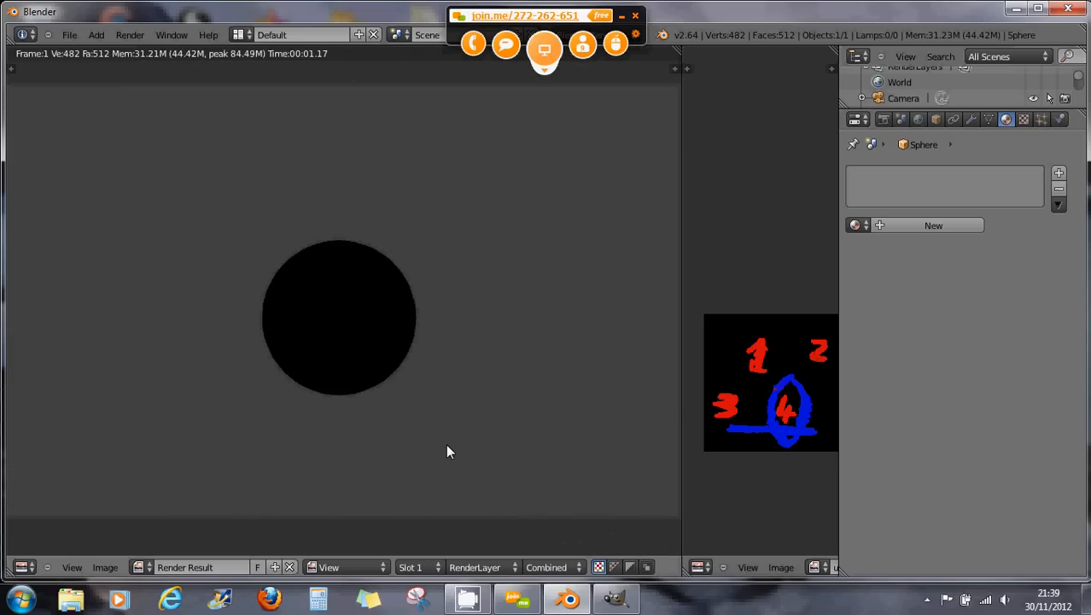
key("Escape")
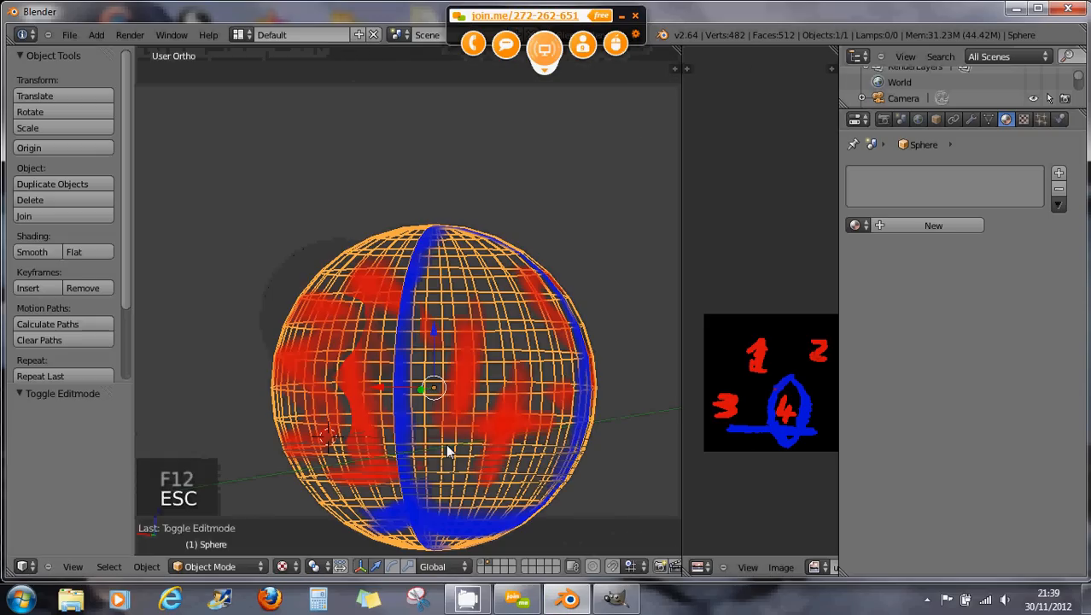
Widen the UV image area beside the 3D viewport and assign the existing material named Material to the sphere.
left_click(1023, 119)
left_click(1006, 120)
left_click(894, 224)
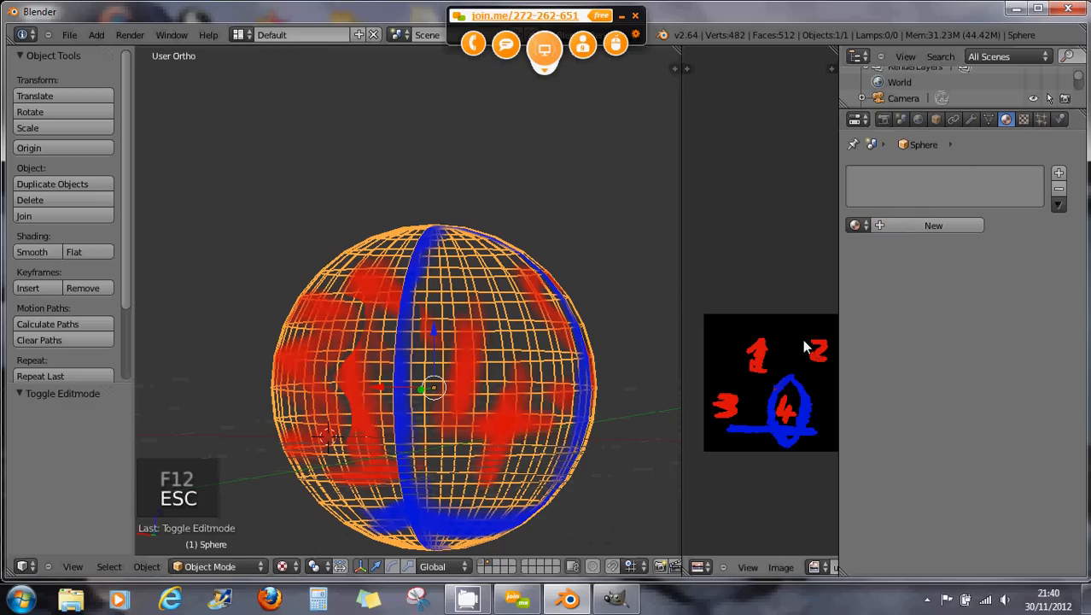
left_click_drag(681, 283, 521, 287)
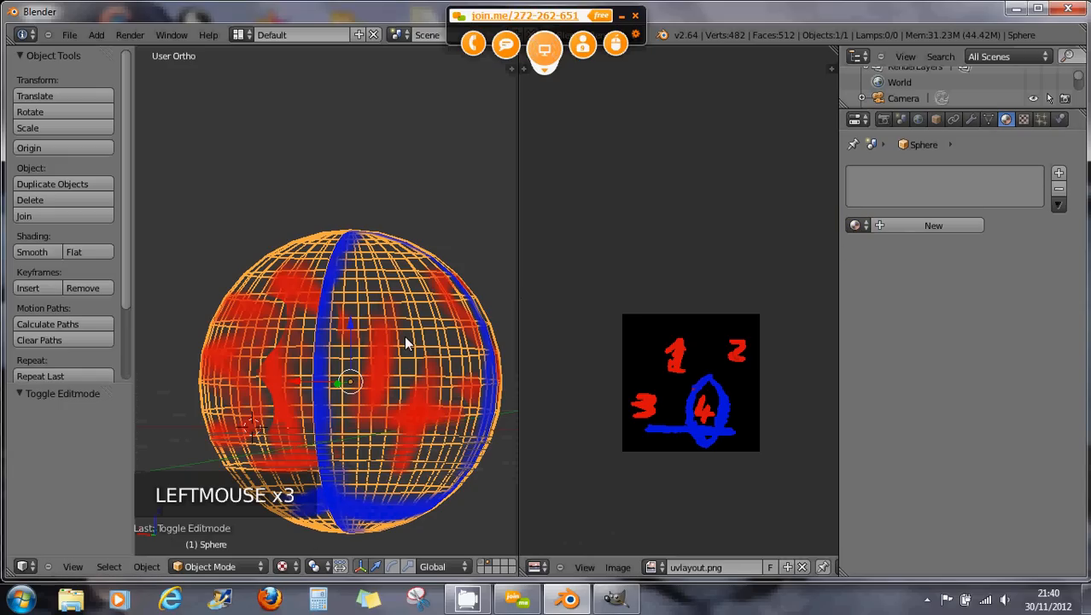
left_click(857, 226)
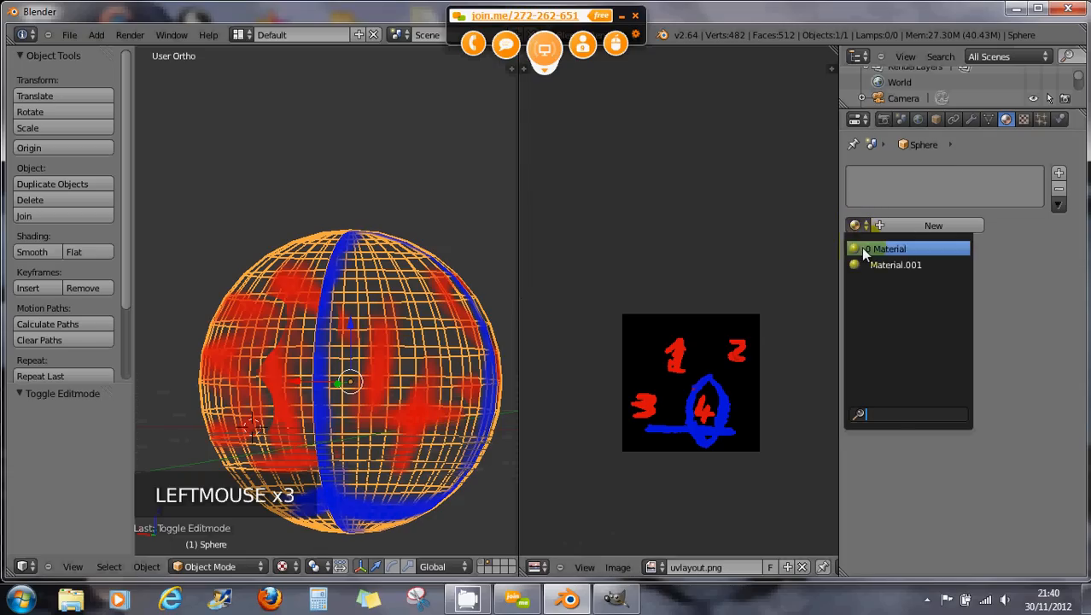
left_click(864, 250)
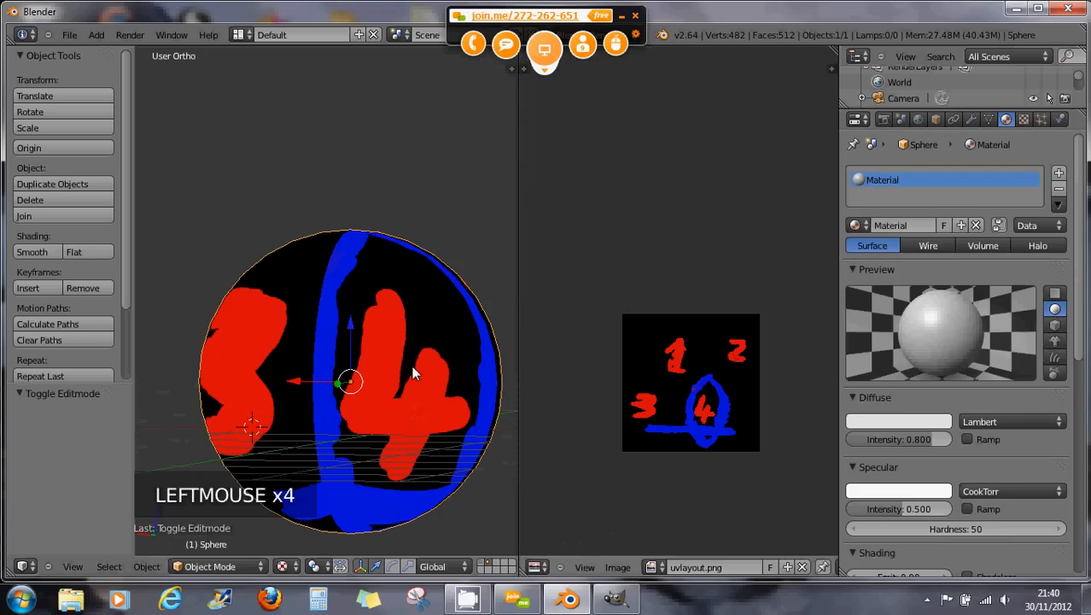
mouse_move(404, 365)
middle_mouse_down()
mouse_move(462, 362)
mouse_move(473, 393)
mouse_move(225, 369)
mouse_move(505, 368)
middle_mouse_up()
middle_click_drag(468, 365, 453, 364)
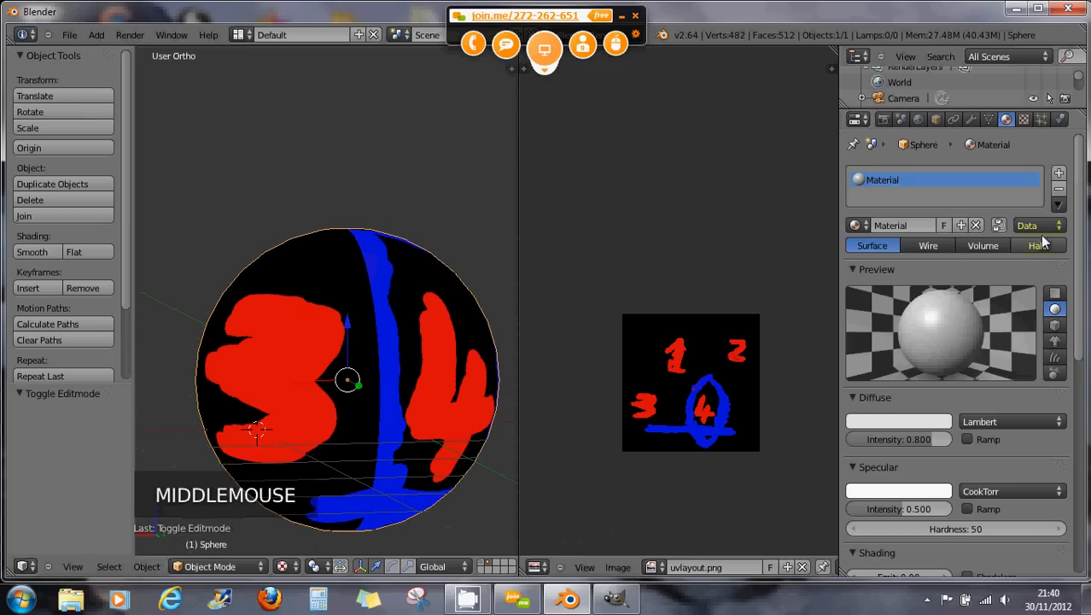
Unlink the Tex texture from the sphere's material and make a test render.
left_click(1024, 120)
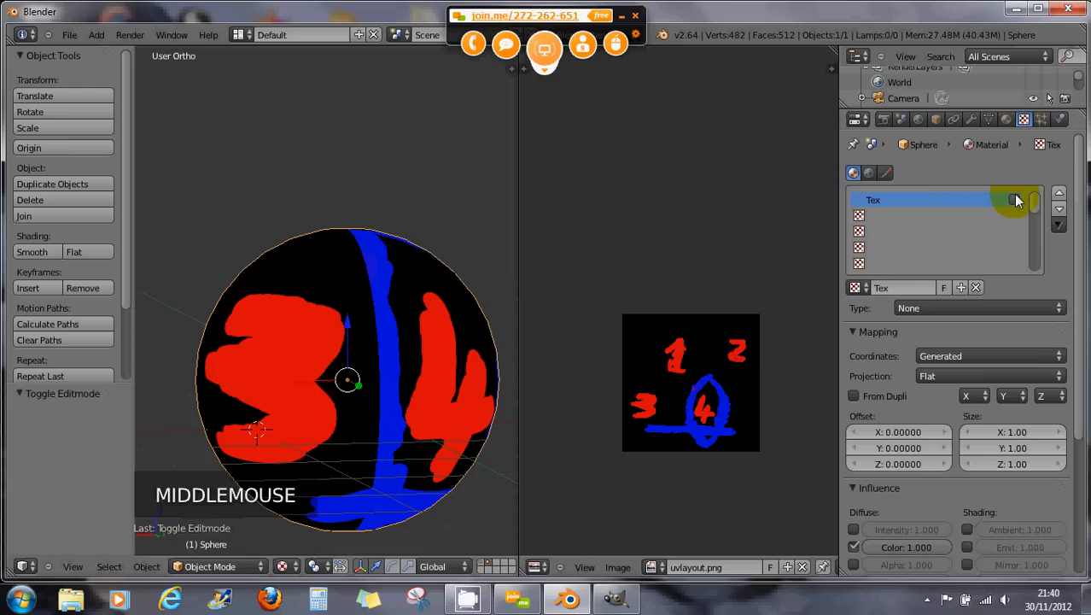
left_click(975, 287)
left_click(1005, 119)
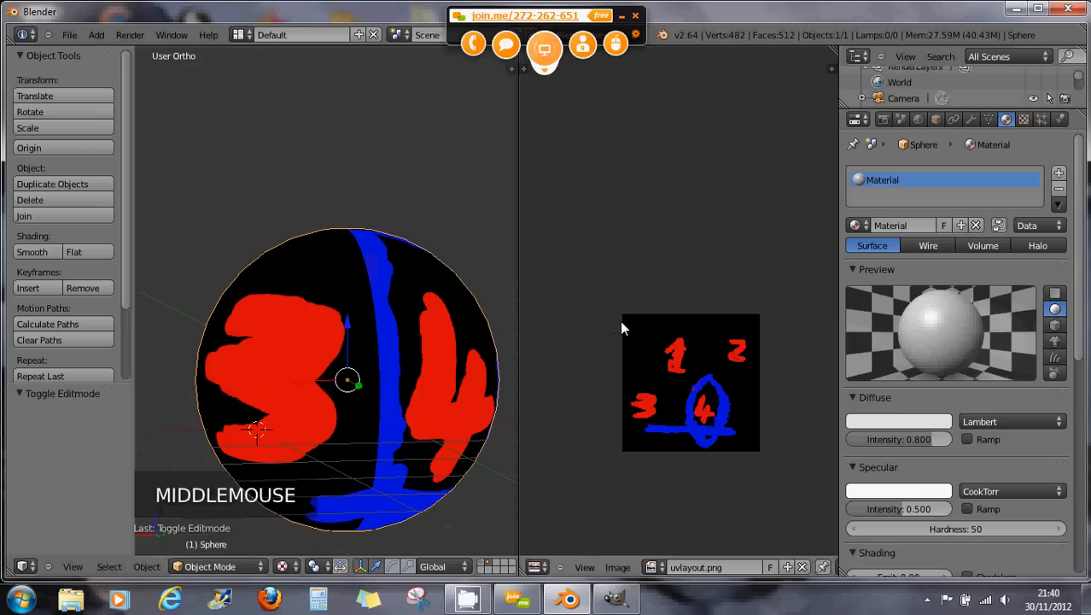
key("F12")
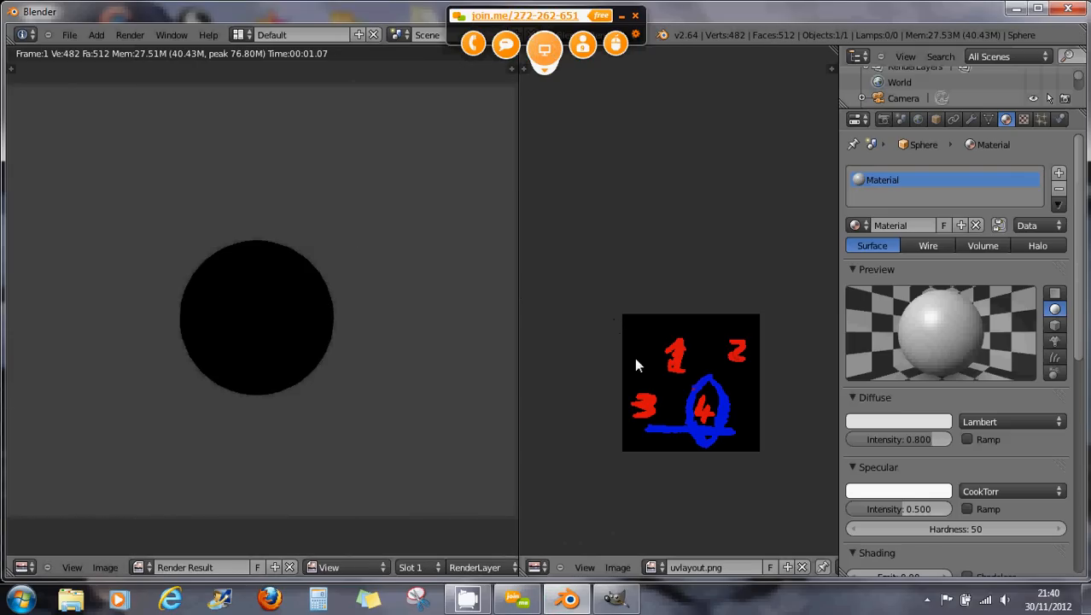
key("Escape")
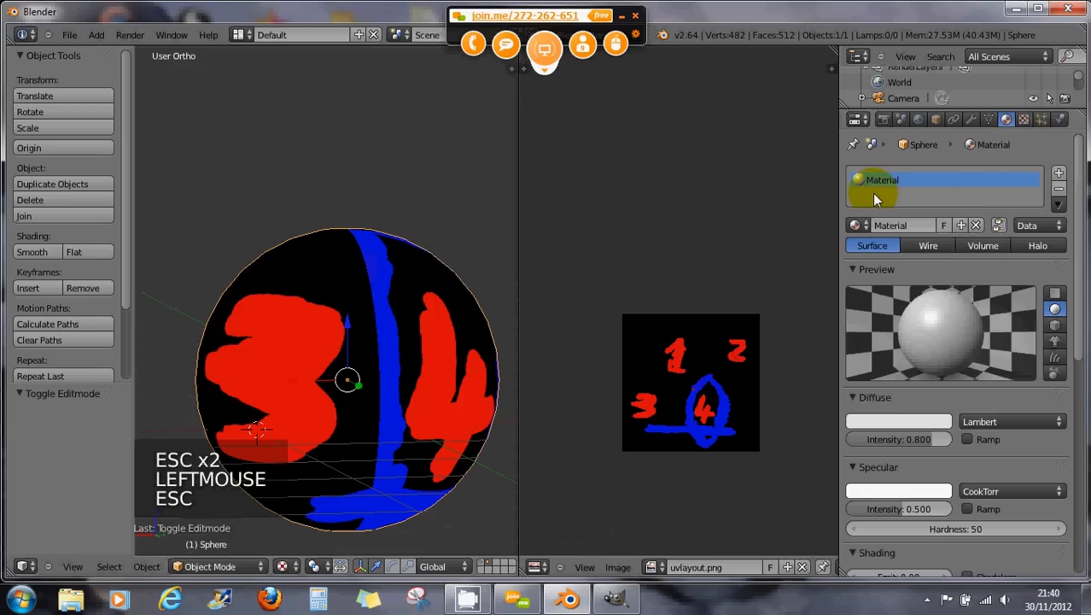
Enlarge the outliner to show all scene objects and select the Lamp.
left_click(1023, 120)
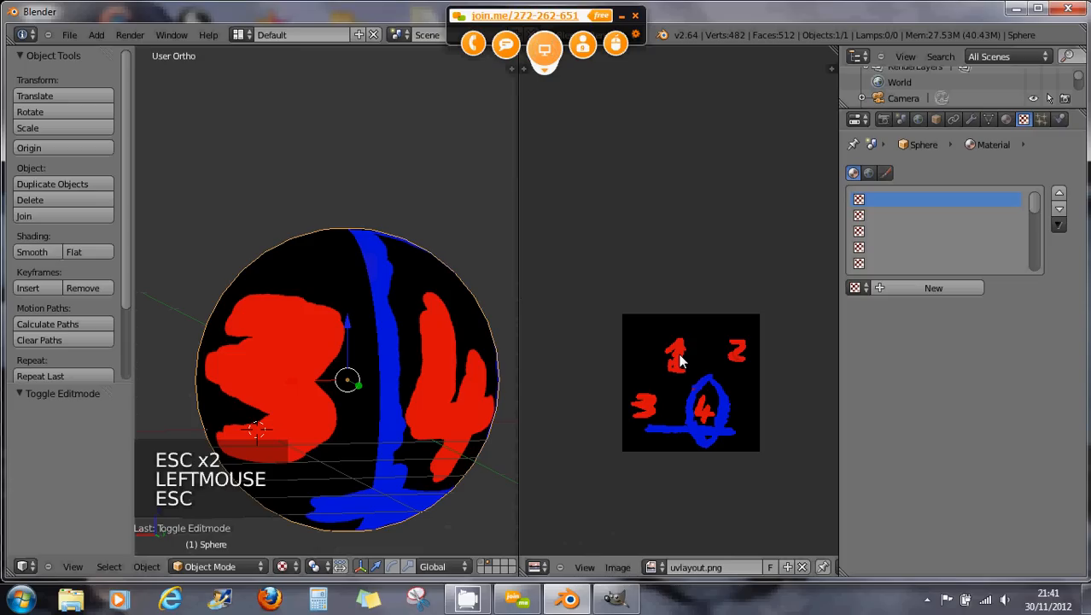
scroll(445, 243, "down", 5)
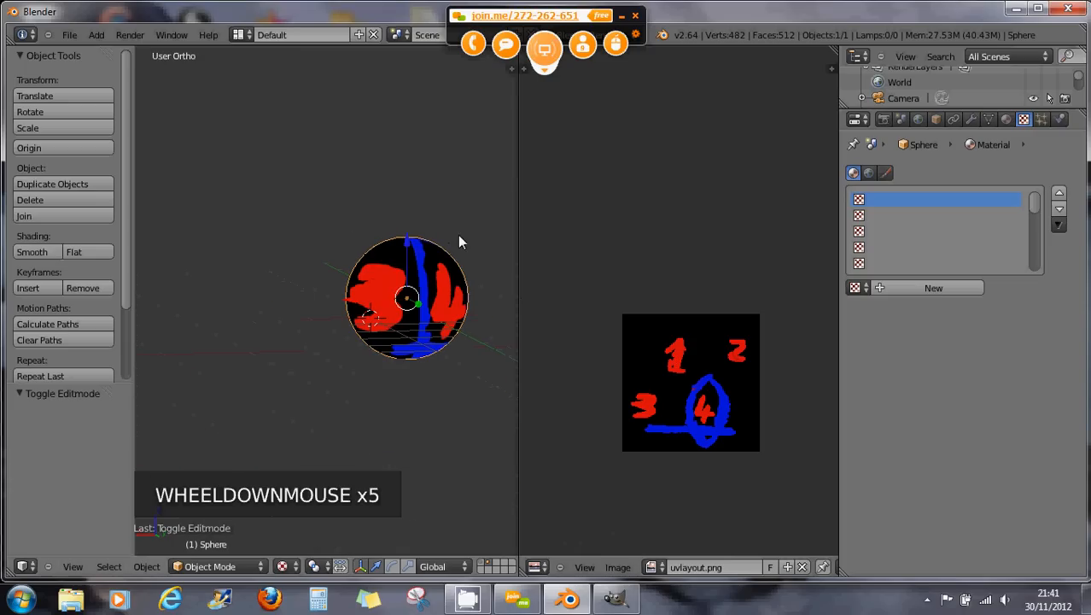
middle_click_drag(468, 227, 448, 335, "shift")
scroll(397, 266, "down", 5)
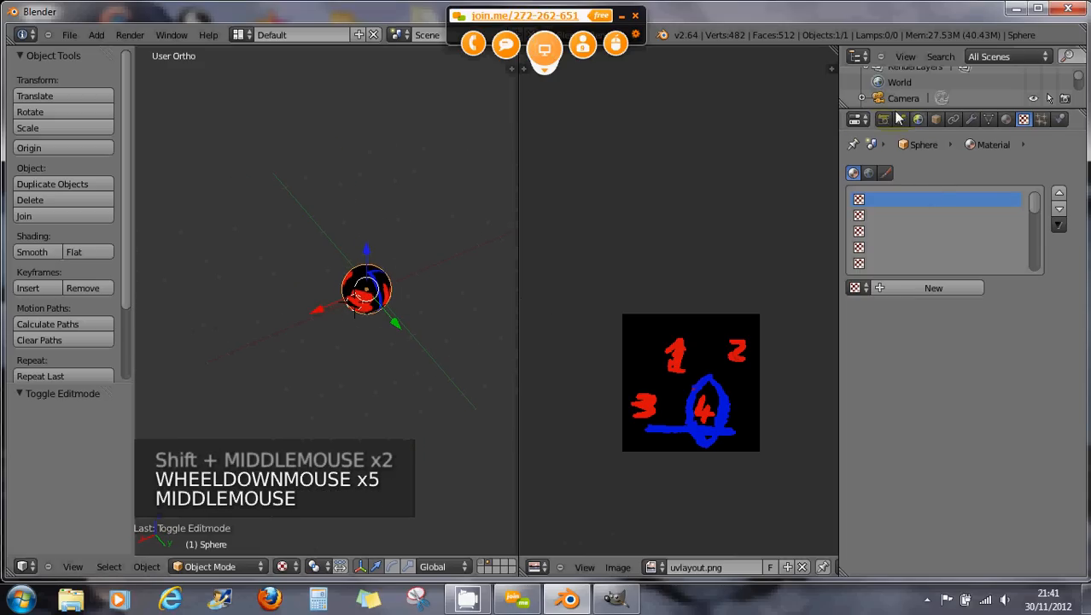
left_click(877, 152)
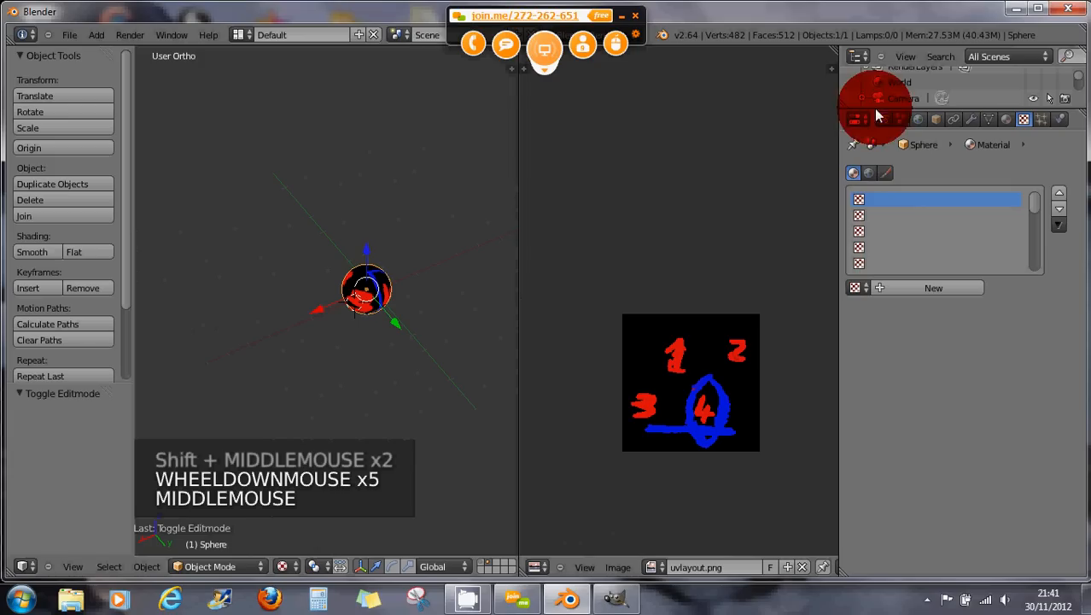
left_click_drag(873, 109, 877, 250)
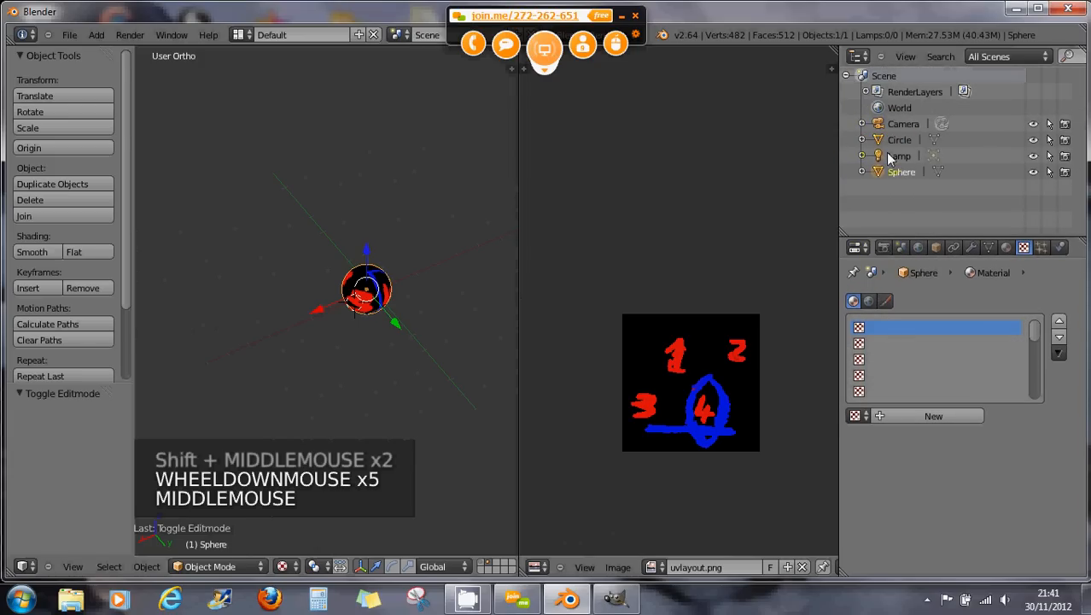
left_click(896, 155)
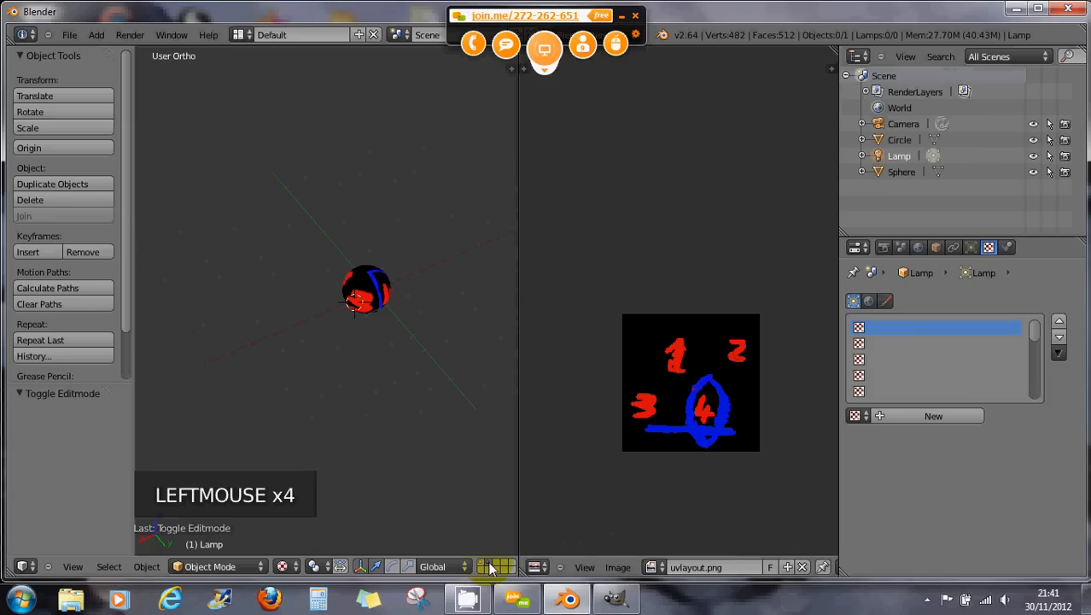
Widen the 3D viewport and switch between layer 1 with the tree and layer 2 with the sphere to locate the lamp.
left_click_drag(519, 493, 648, 494)
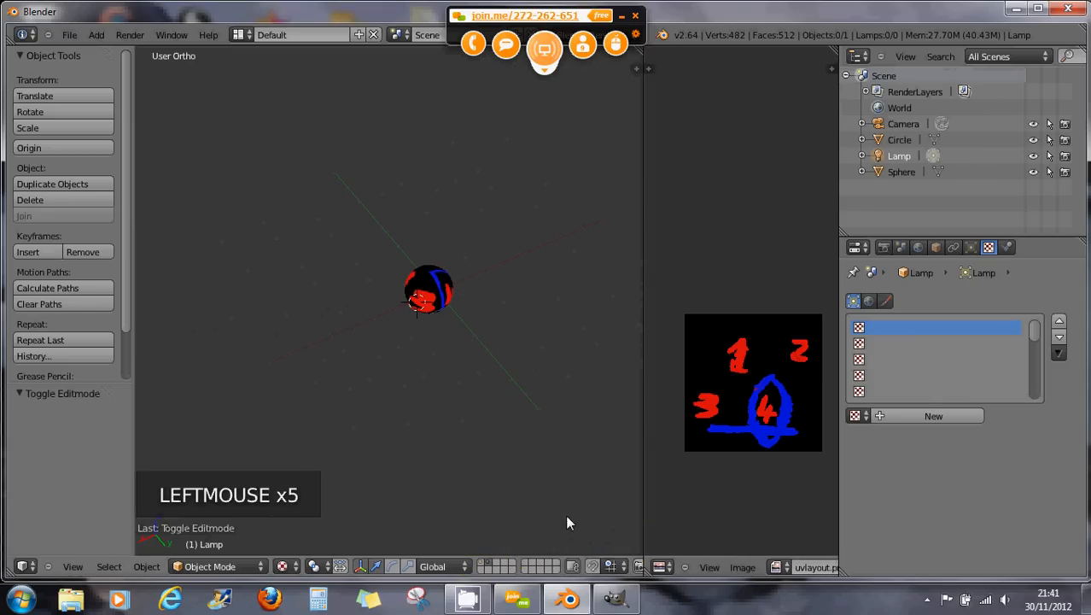
left_click(483, 567)
middle_click_drag(497, 474, 455, 360)
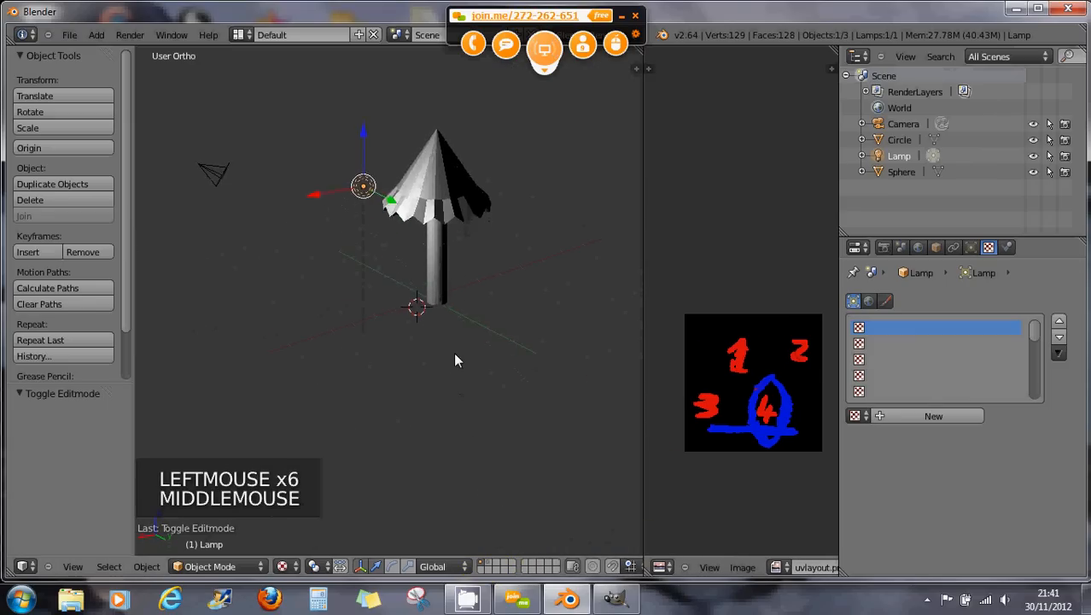
scroll(441, 267, "up", 1)
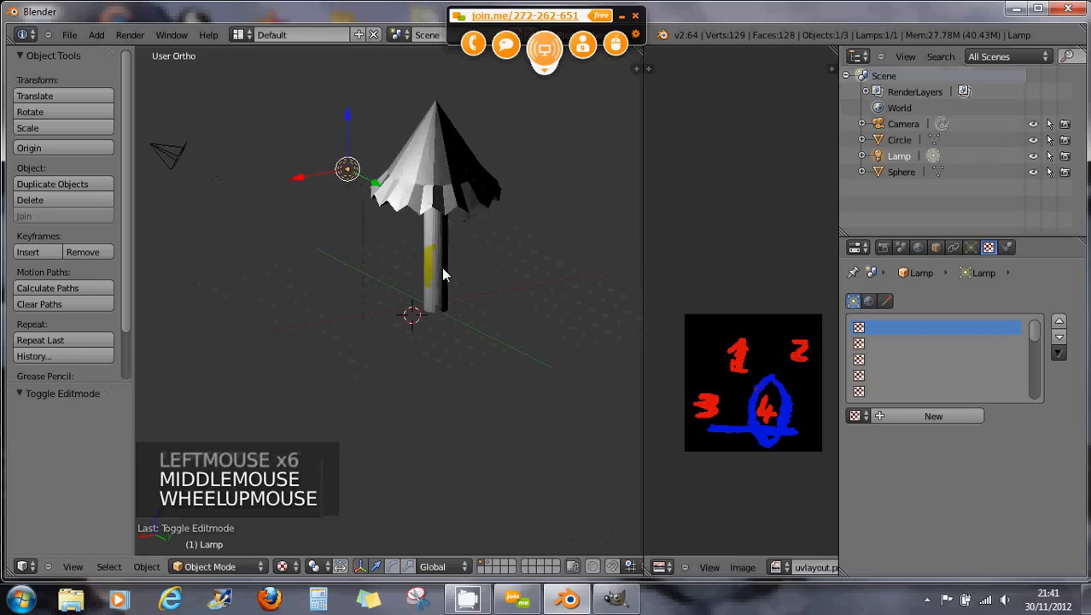
left_click(488, 567)
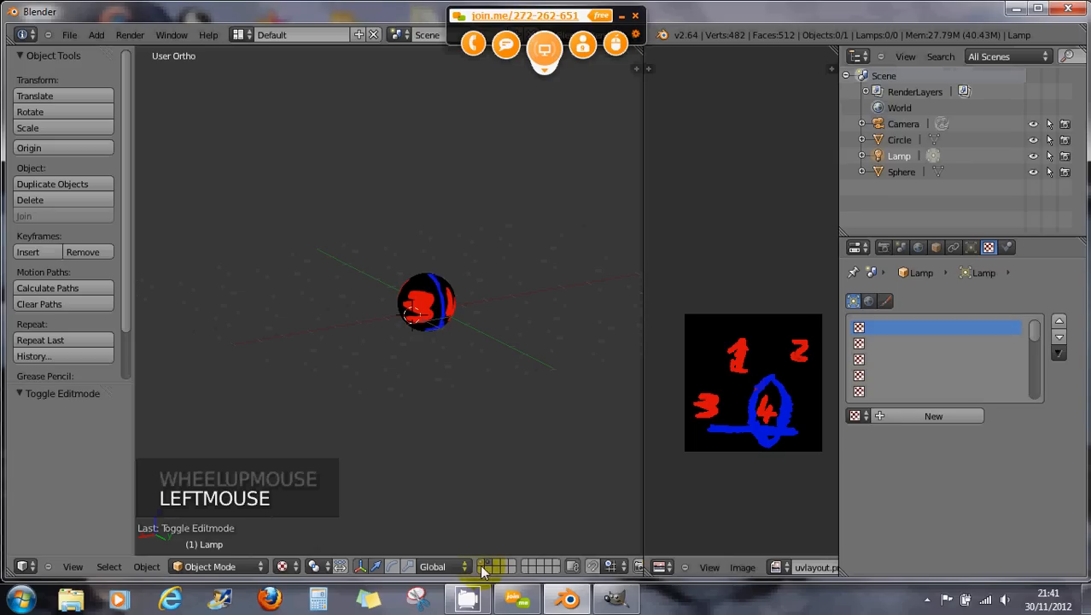
left_click(486, 566)
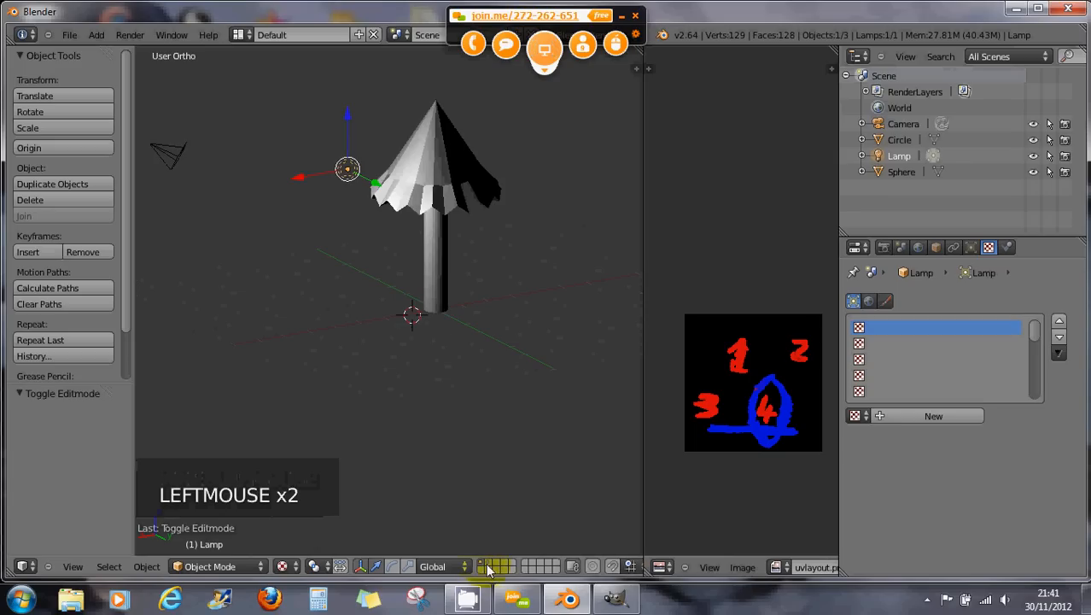
left_click(483, 564)
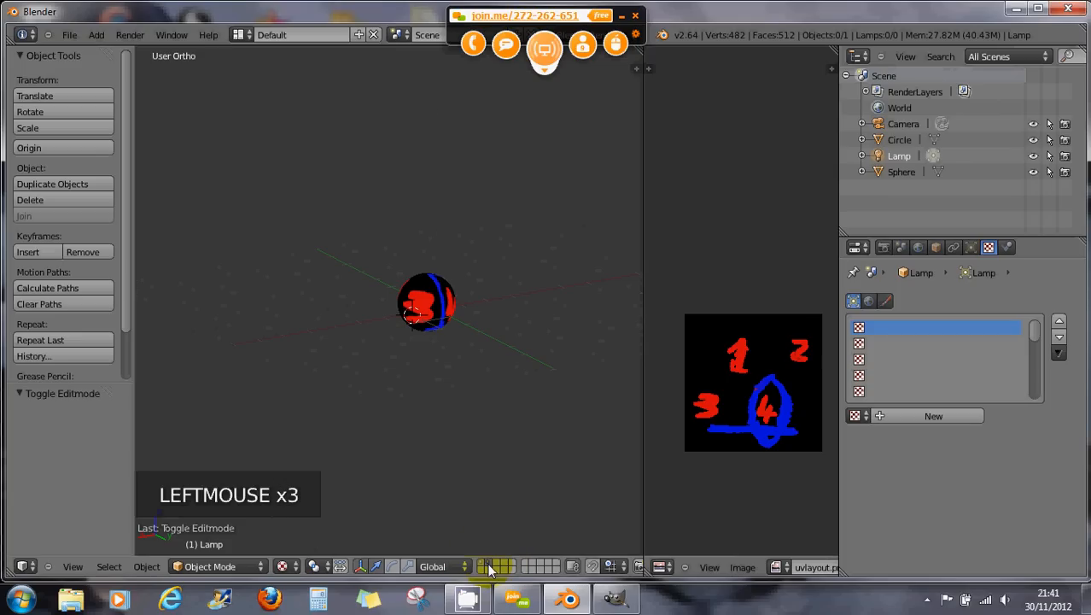
Move the sphere from layer 2 to layer 1 and display layer 1.
right_click(431, 304)
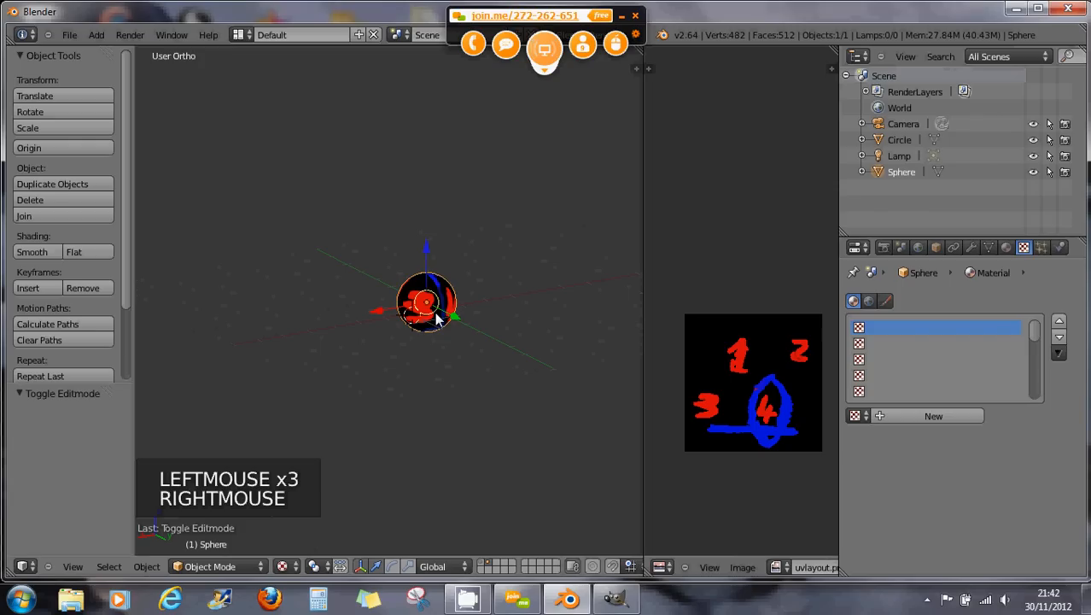
key("m")
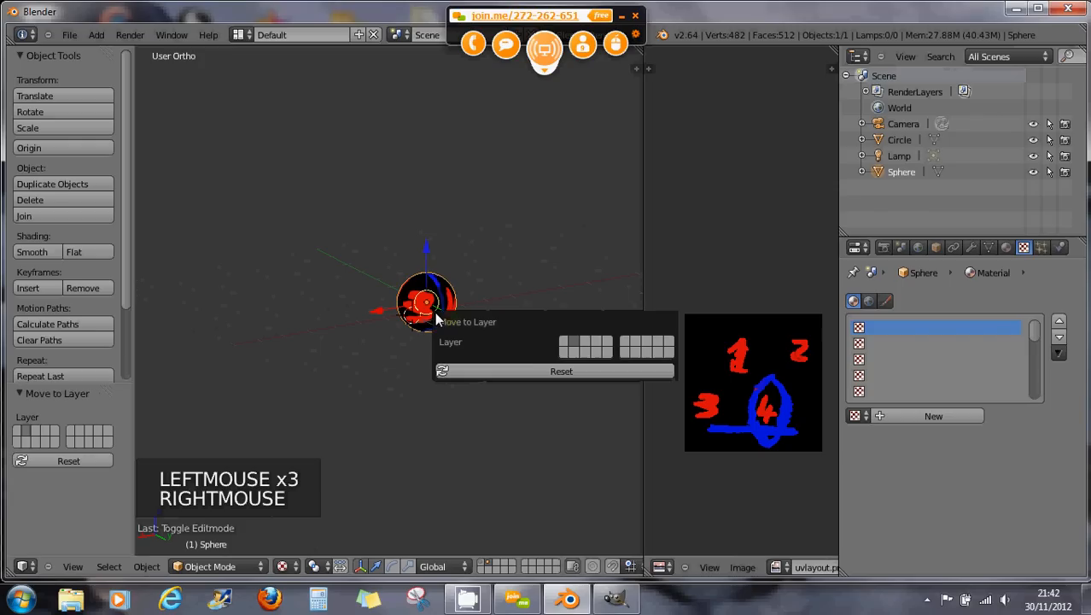
left_click(564, 344)
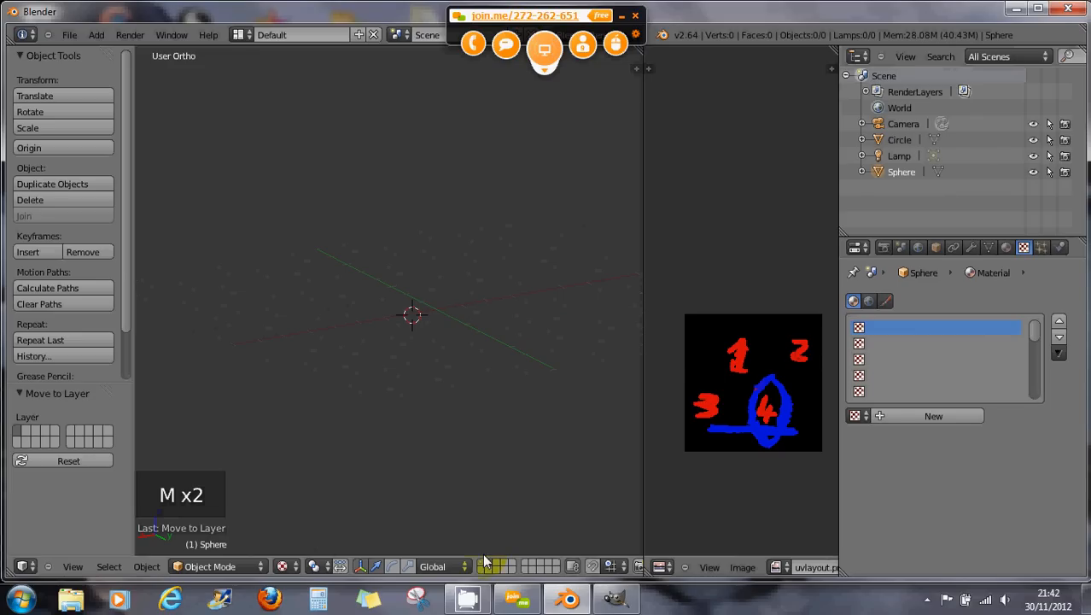
left_click(481, 567)
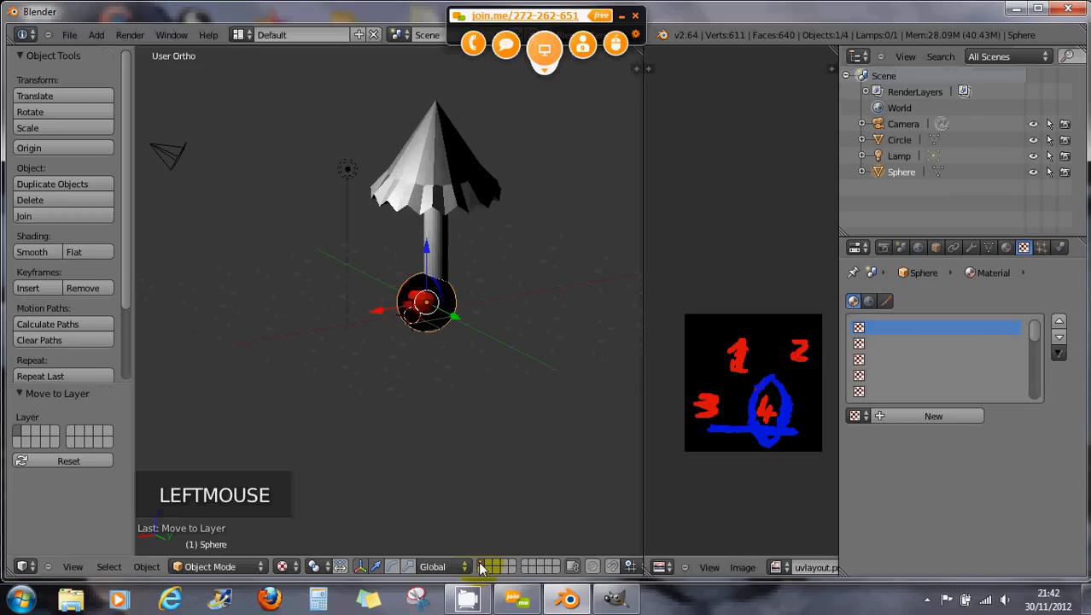
Move the sphere about 3.6 units along the X axis, clear of the tree trunk.
middle_click_drag(403, 345, 425, 314)
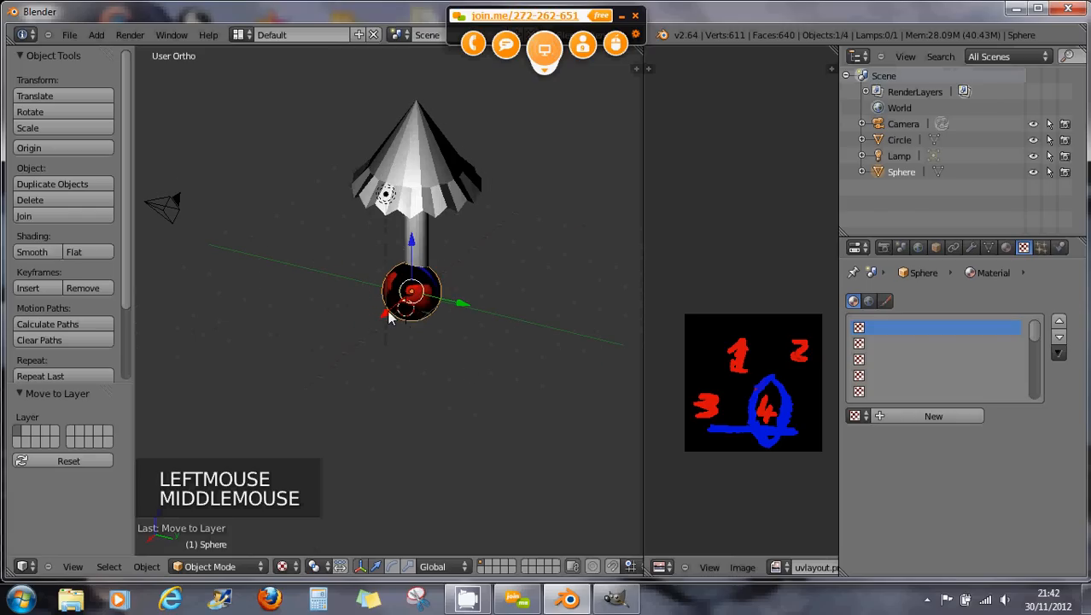
left_click_drag(388, 315, 342, 360)
middle_click_drag(380, 381, 476, 411)
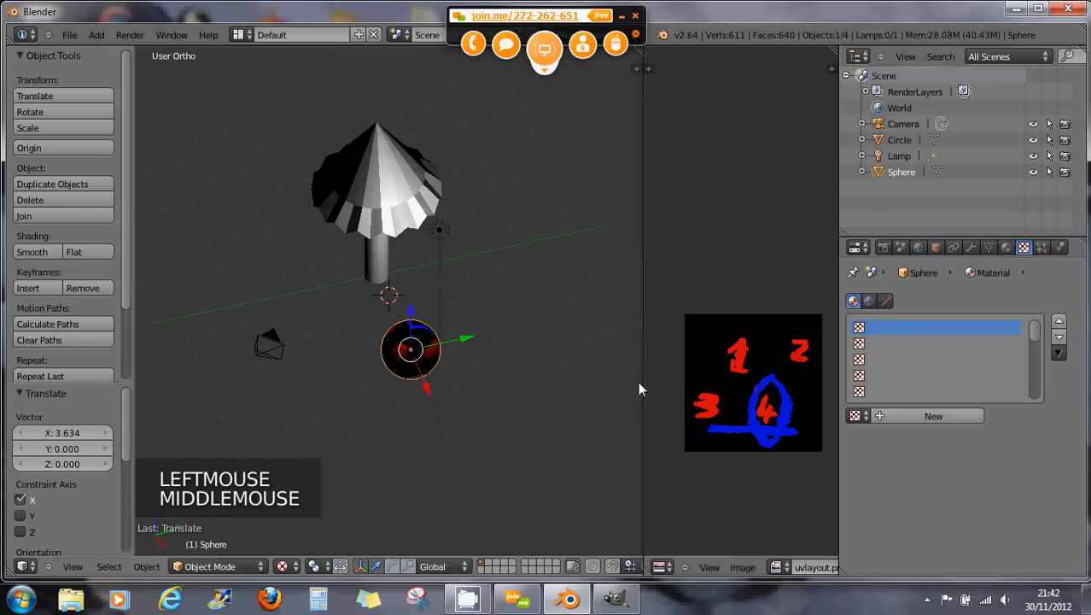
Render the scene and examine the sphere and trunk in the result.
key("F12")
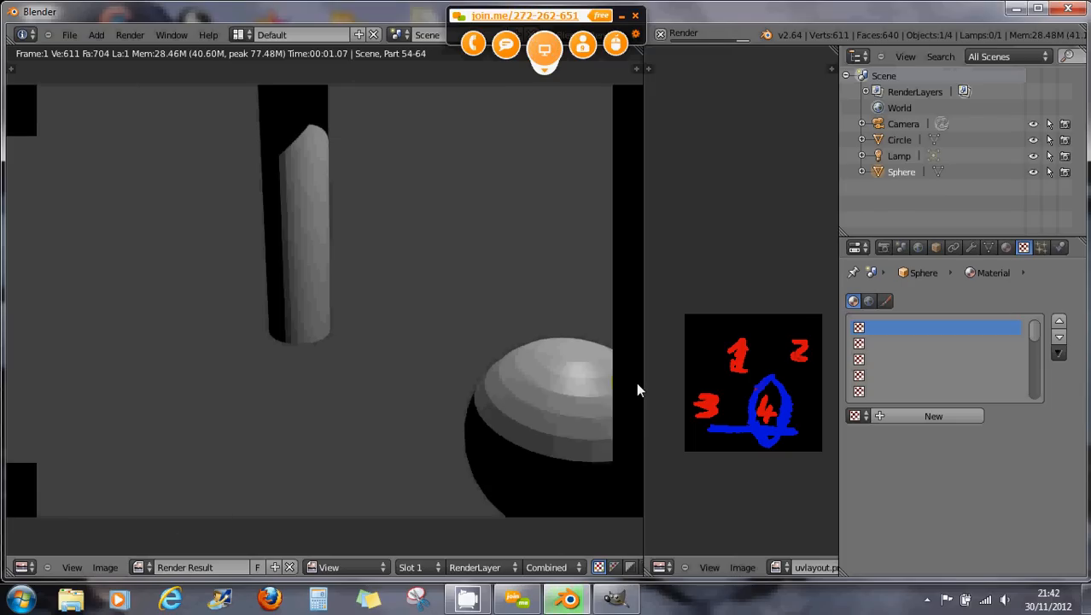
scroll(588, 386, "down", 2)
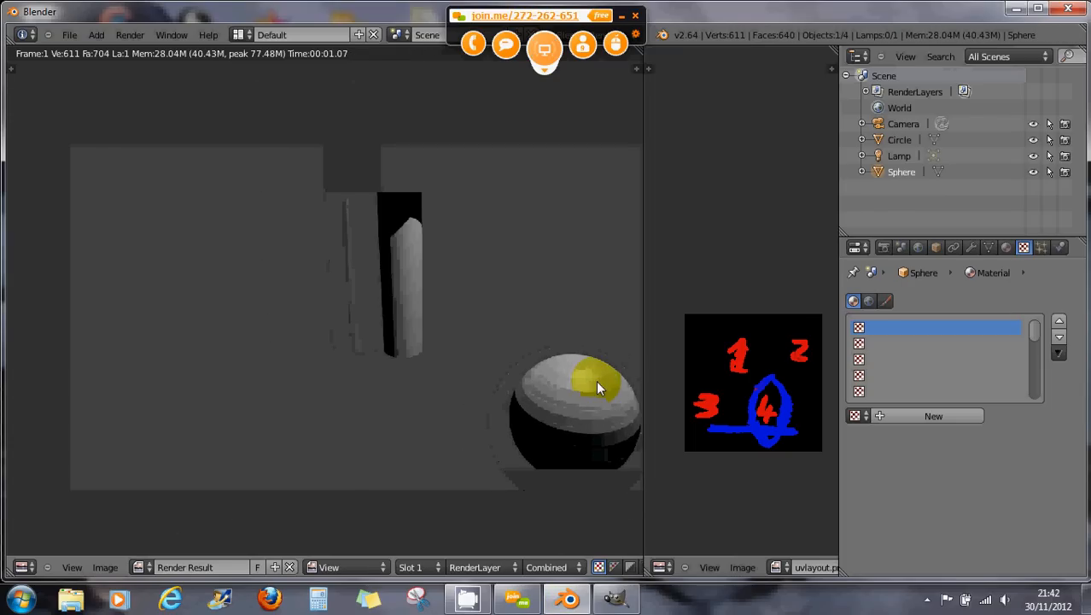
middle_click_drag(596, 380, 512, 354)
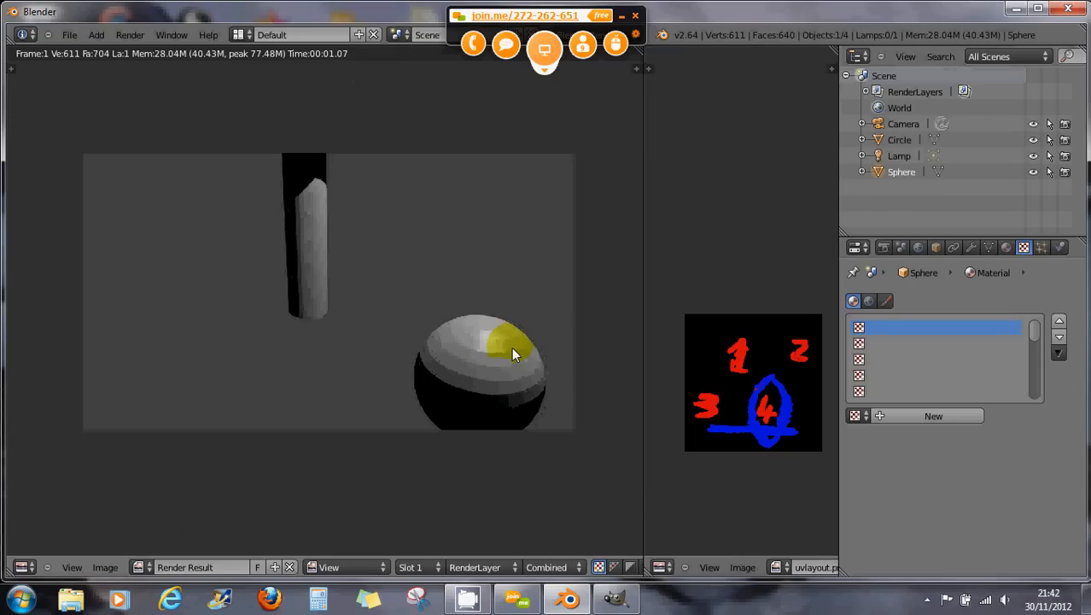
Examine the rendered sphere more closely, then close the render and inspect the sphere's painted texture and the lamp location in the viewport.
scroll(512, 354, "up", 1)
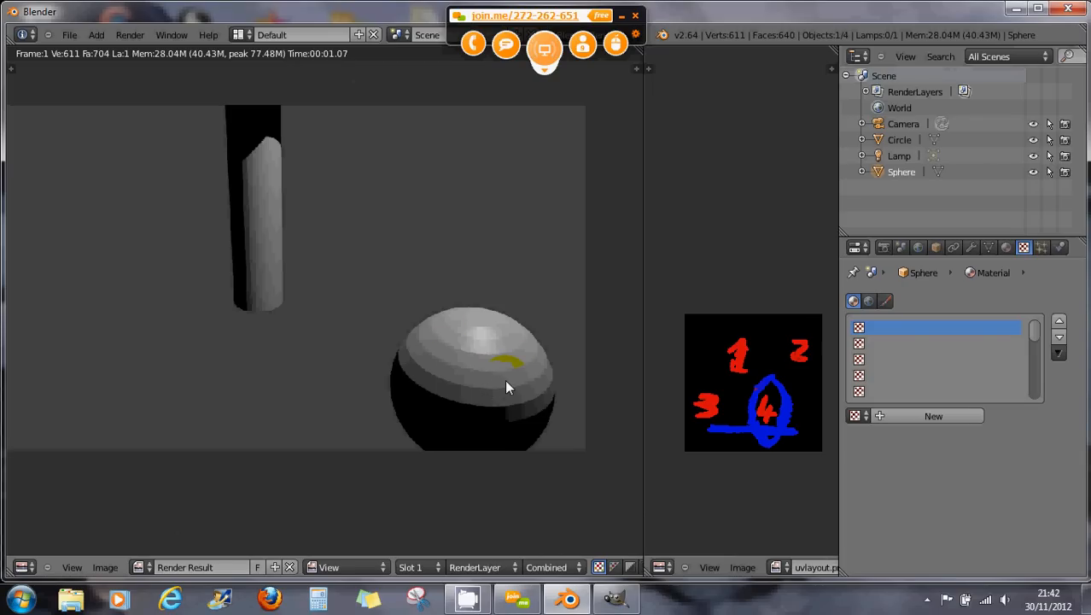
key("Escape")
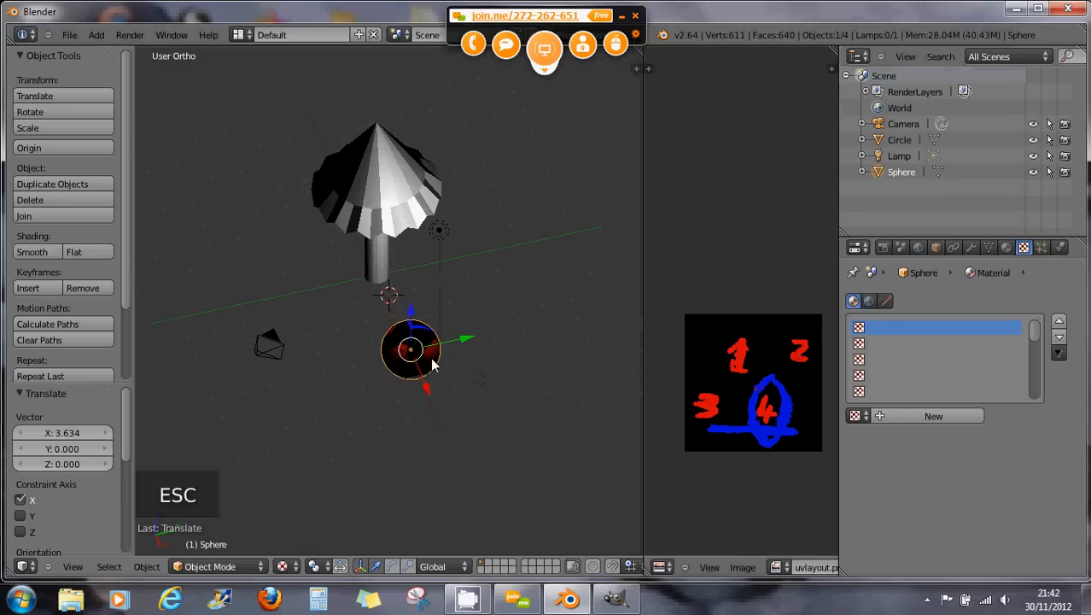
scroll(430, 363, "up", 7)
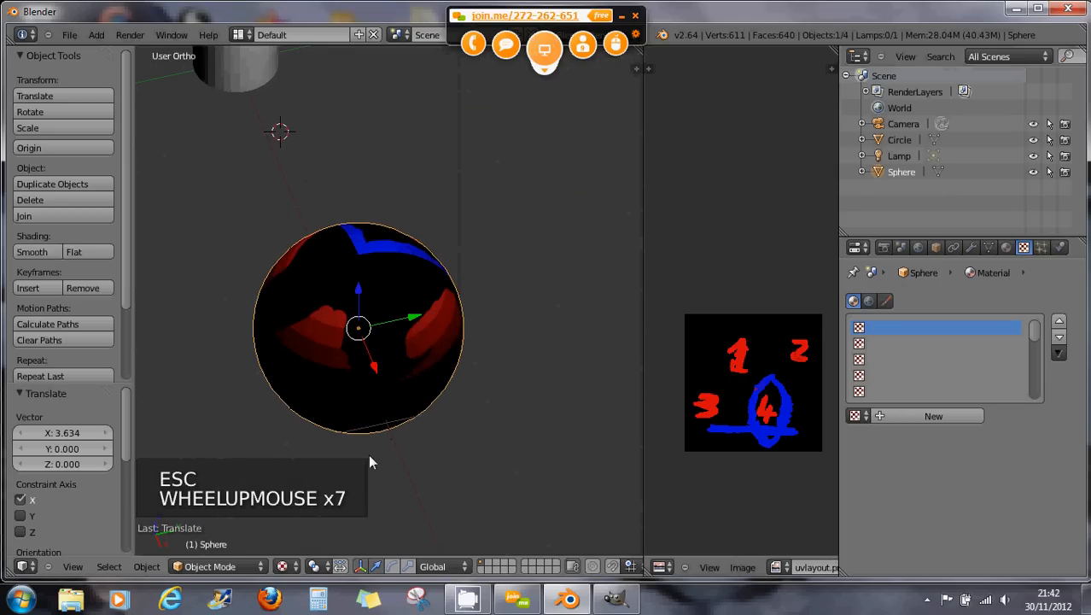
middle_click_drag(401, 348, 560, 249)
scroll(429, 271, "down", 1)
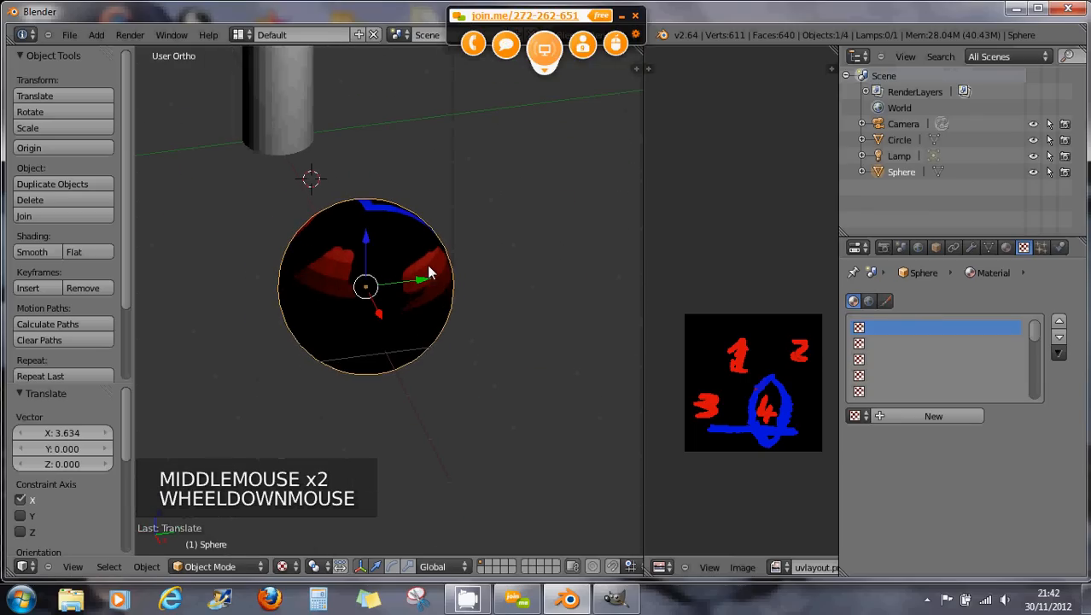
scroll(429, 271, "down", 1)
middle_click_drag(435, 241, 434, 294, "shift")
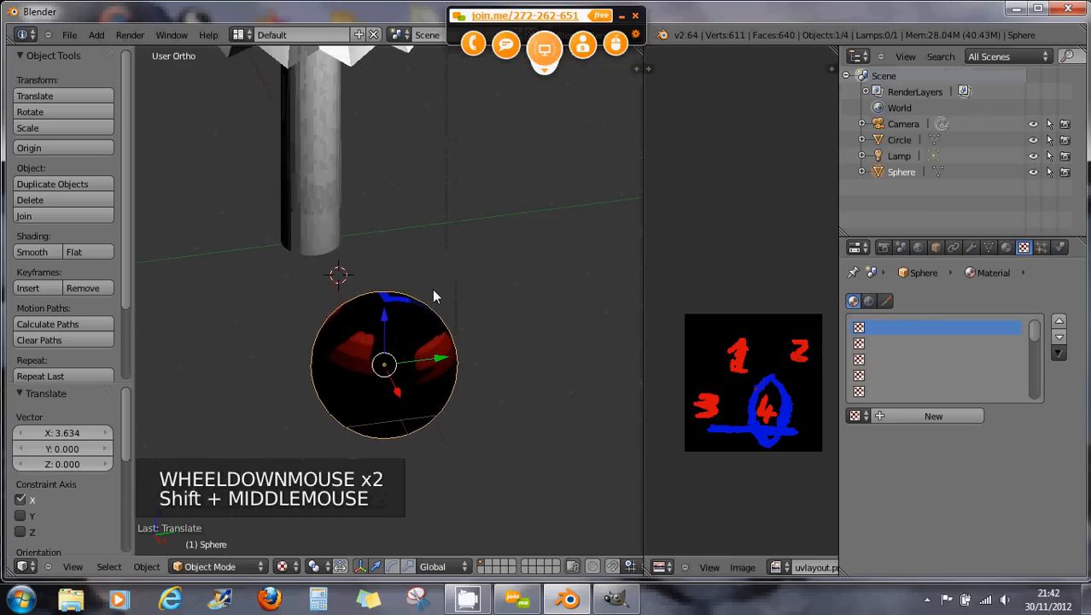
scroll(434, 285, "down", 5)
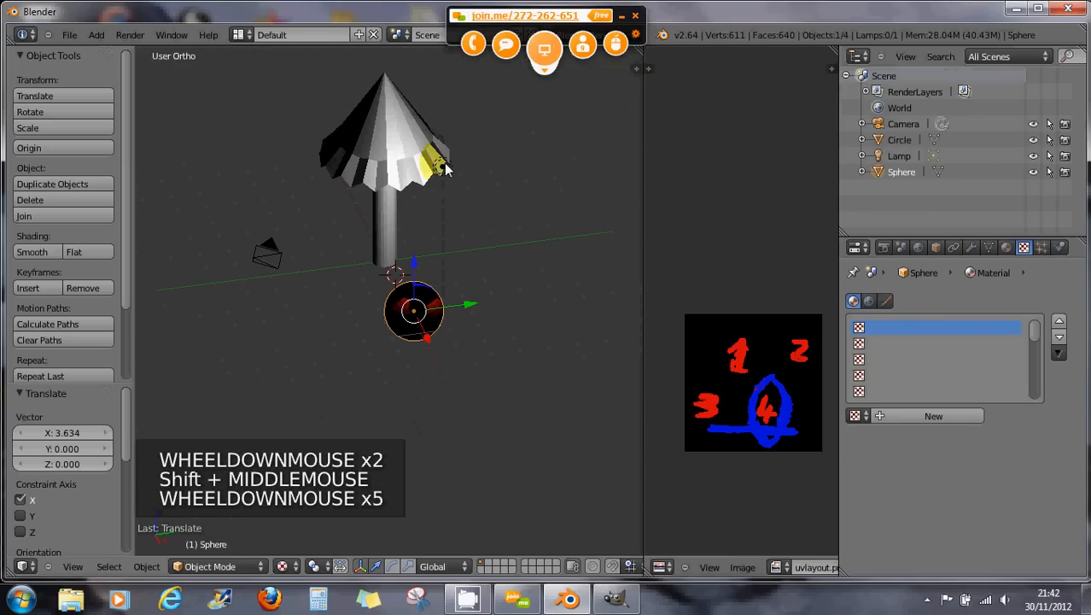
Change the scene lamp's type to Hemi and render the scene to check the lighting on the sphere and trunk.
right_click(442, 168)
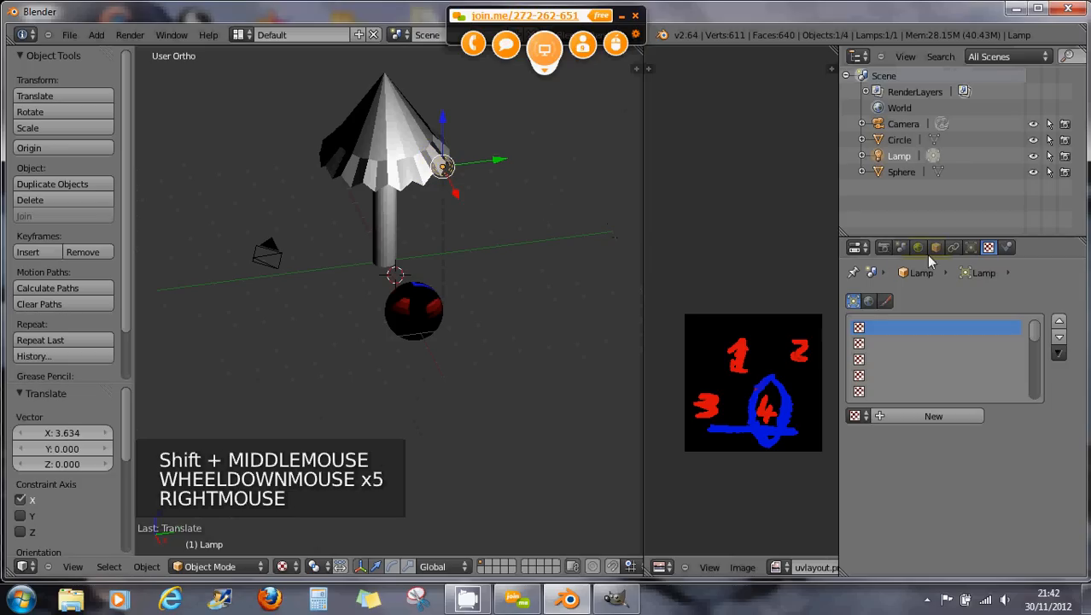
left_click(971, 248)
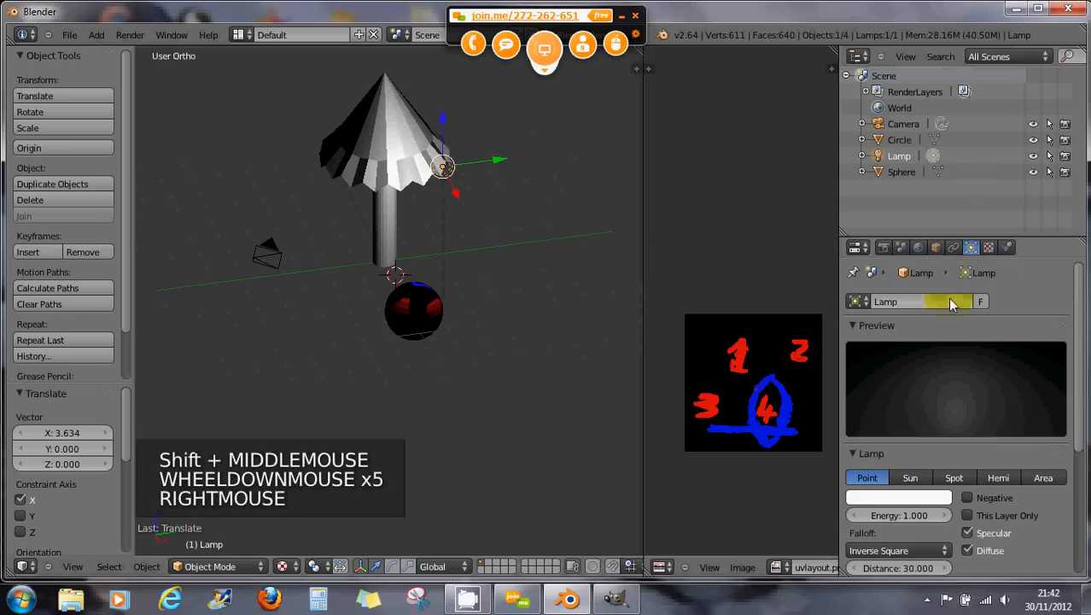
left_click(1043, 479)
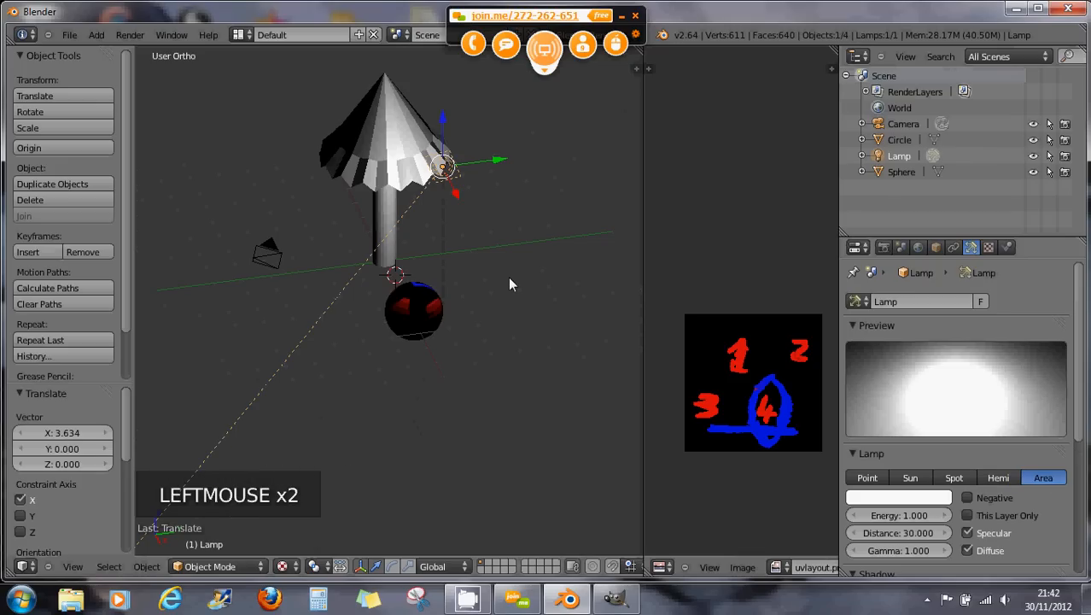
left_click(998, 478)
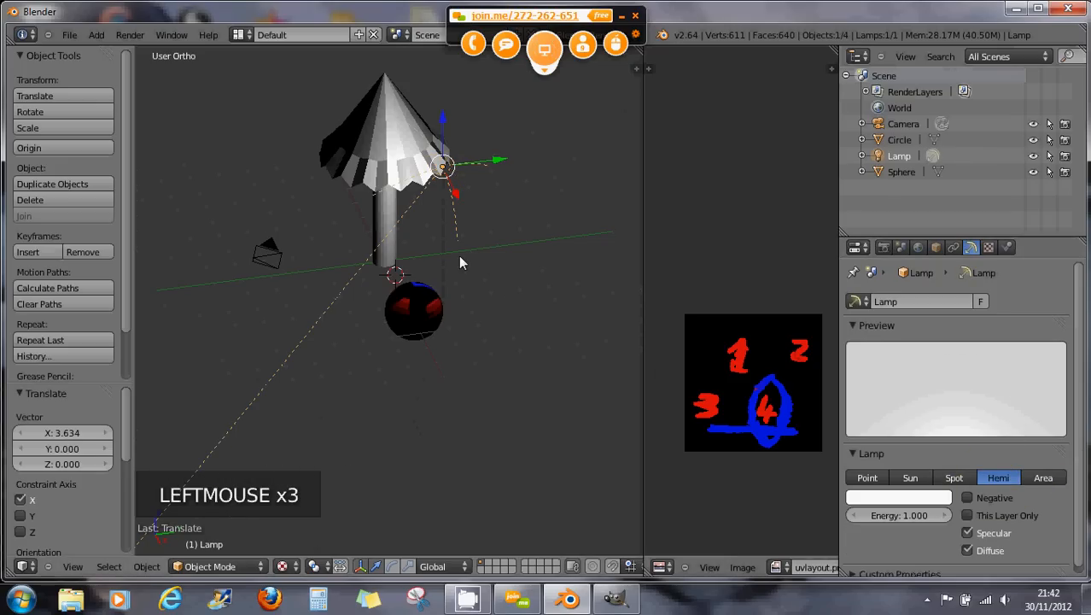
middle_click_drag(458, 256, 446, 241)
key("F12")
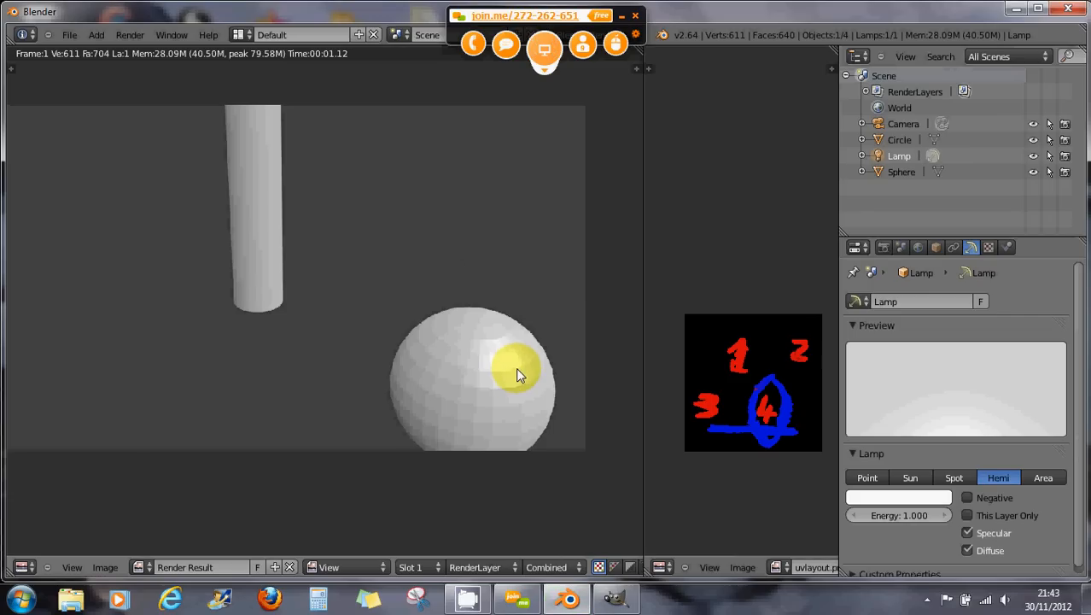
key("Escape")
Move the sphere about 1.67 units in the negative X direction and render the scene again.
right_click(417, 309)
middle_click_drag(417, 309, 449, 350)
left_click_drag(441, 353, 431, 332)
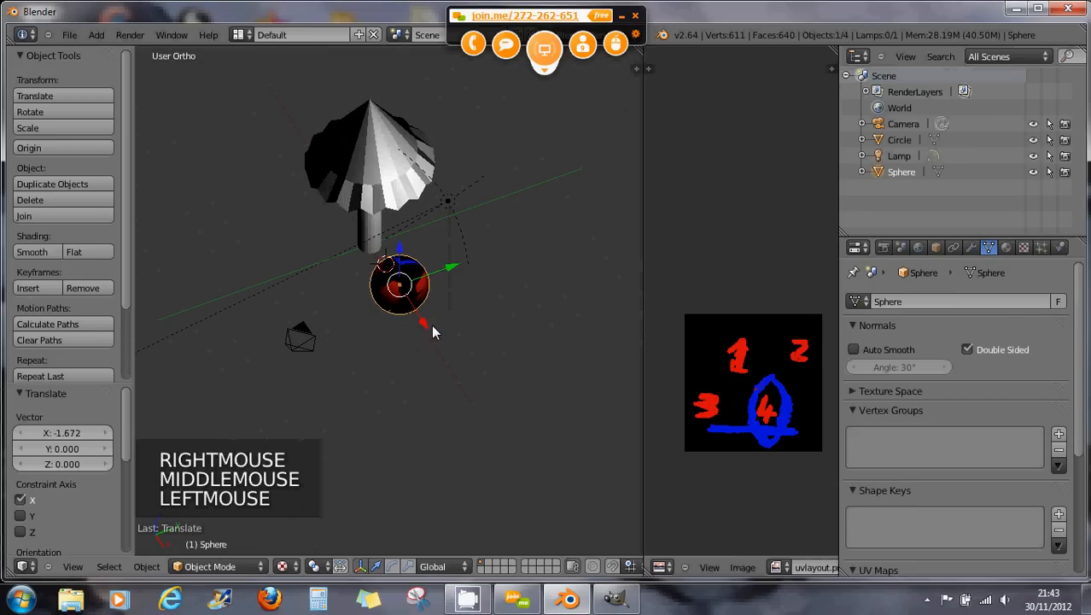
key("F12")
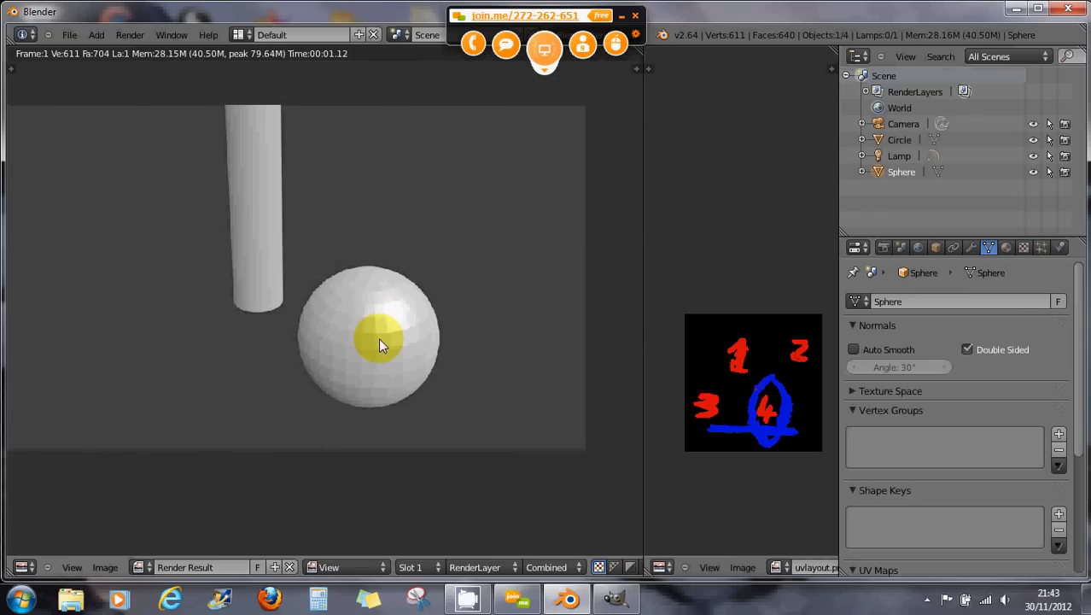
key("Escape")
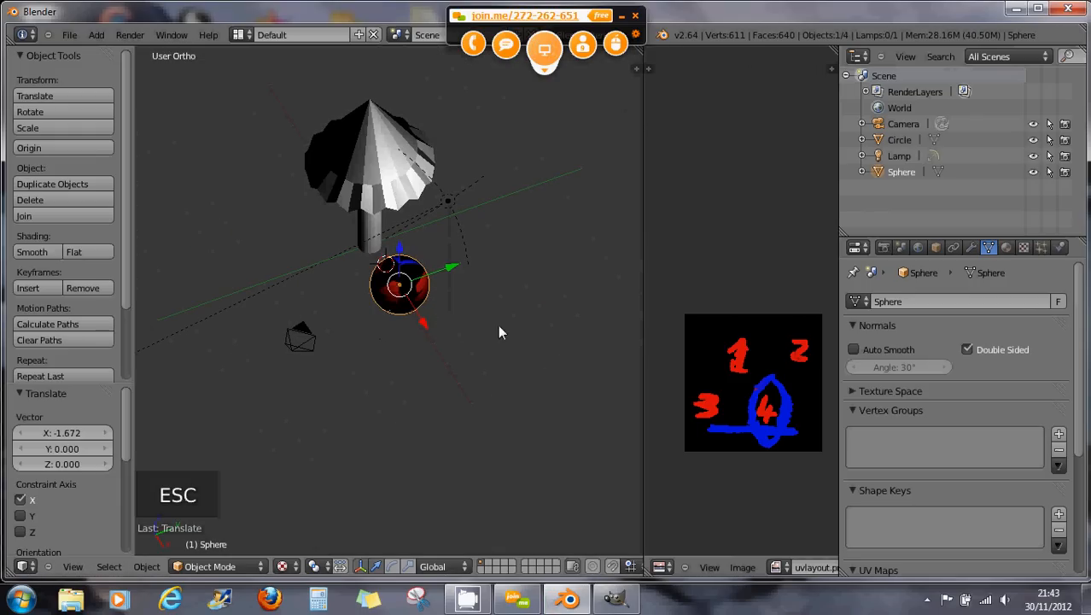
Widen the image editor and examine the sphere's UV islands over uvlayout.png in Edit Mode, then return to Object Mode.
scroll(483, 310, "up", 3)
middle_click_drag(394, 273, 375, 254)
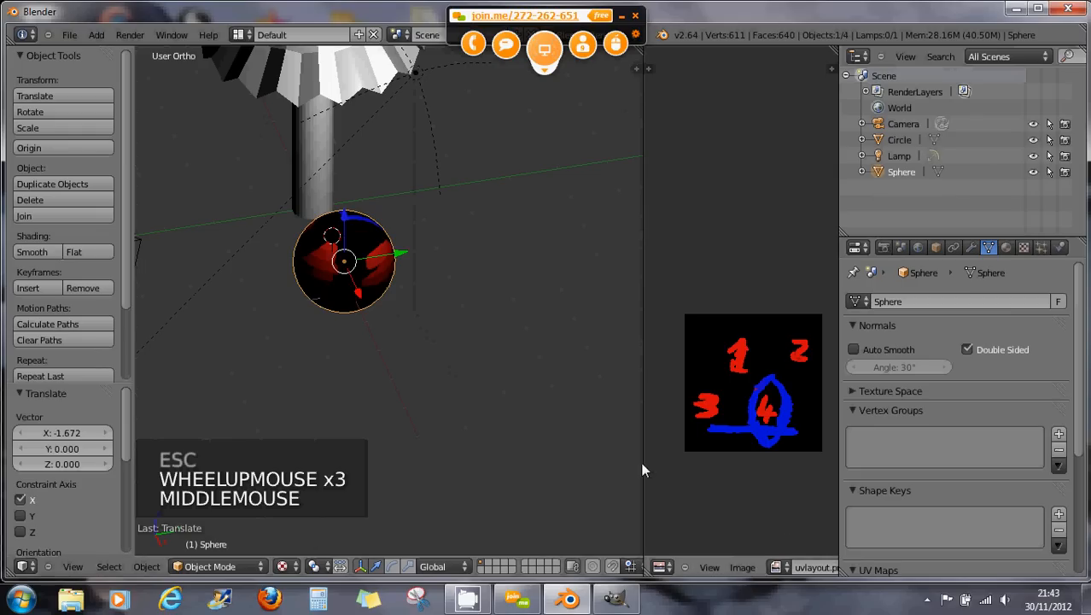
left_click_drag(642, 462, 562, 466)
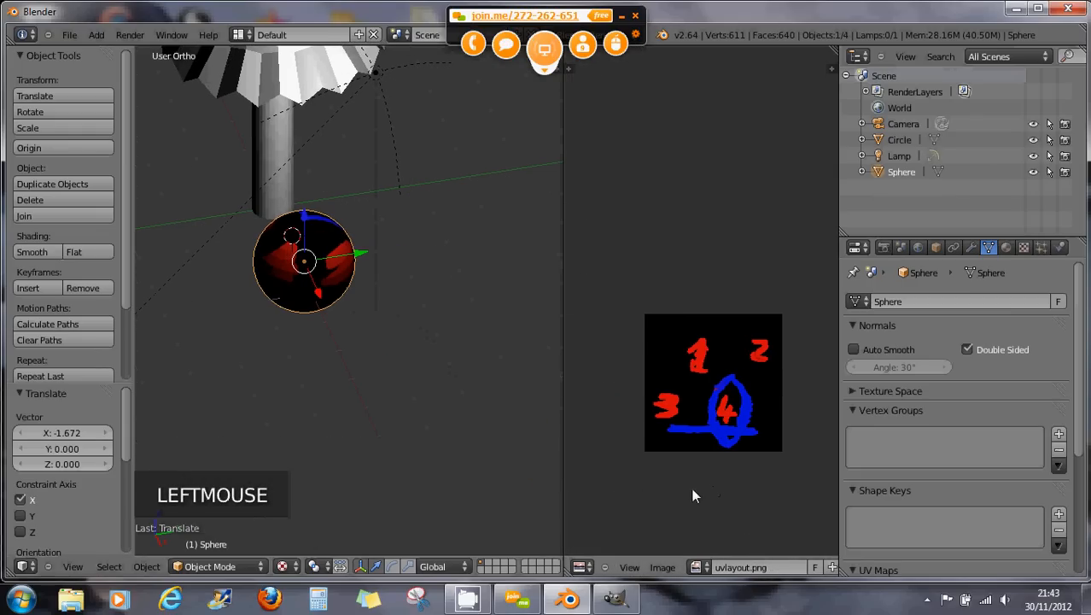
key("Tab")
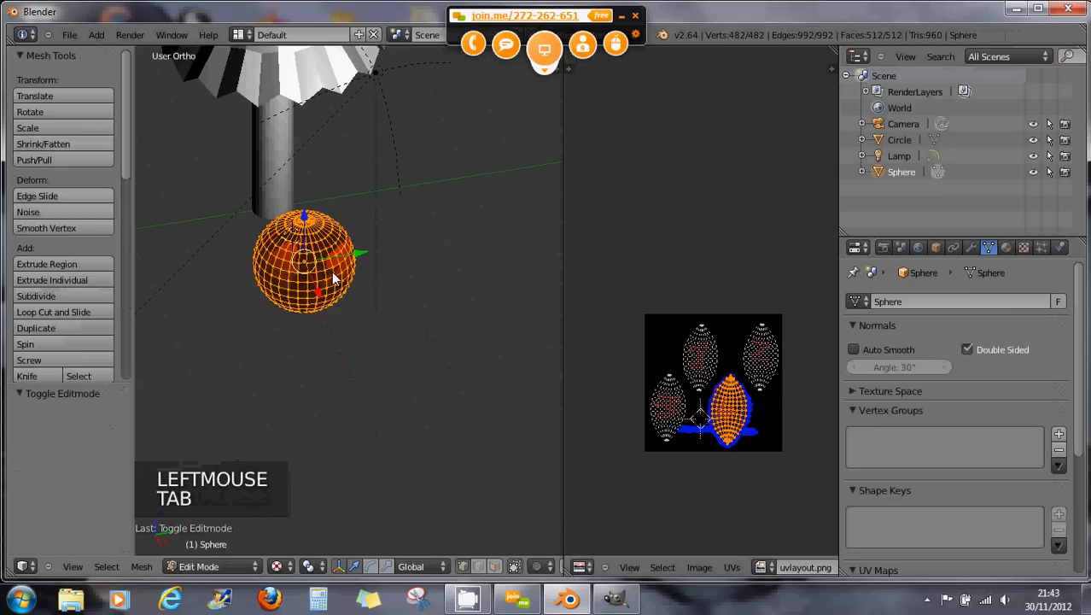
scroll(739, 408, "up", 3)
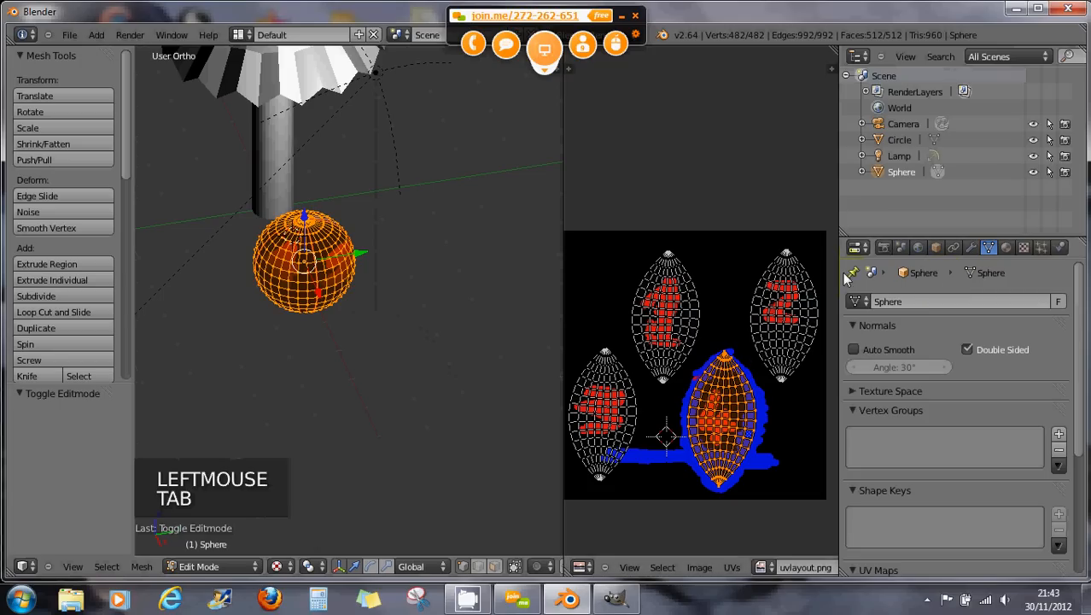
key("Tab")
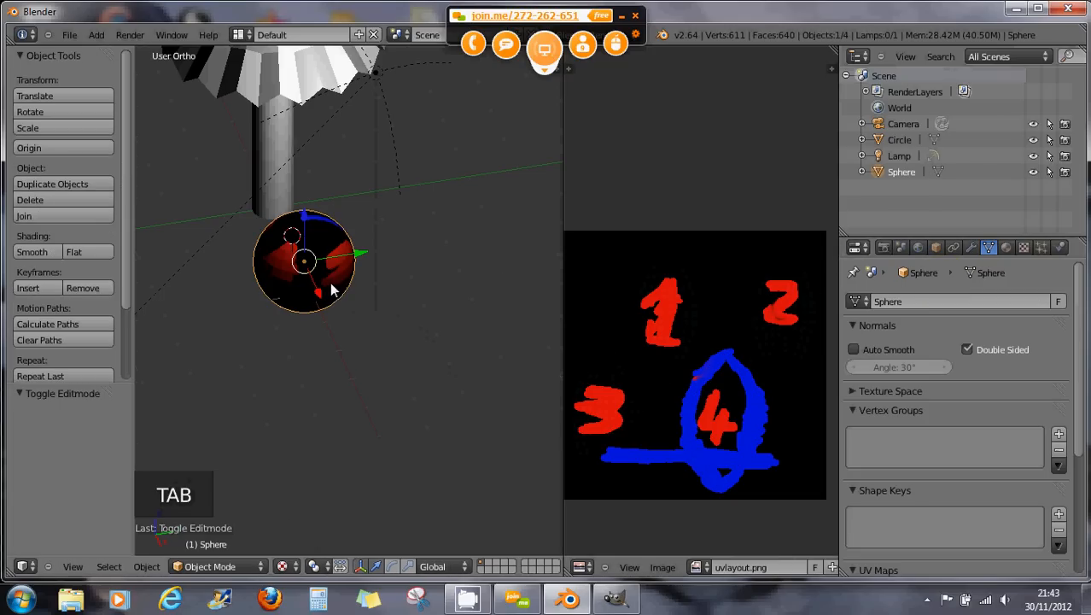
Check the sphere's assigned material and add a new texture in its first texture slot.
right_click(333, 271)
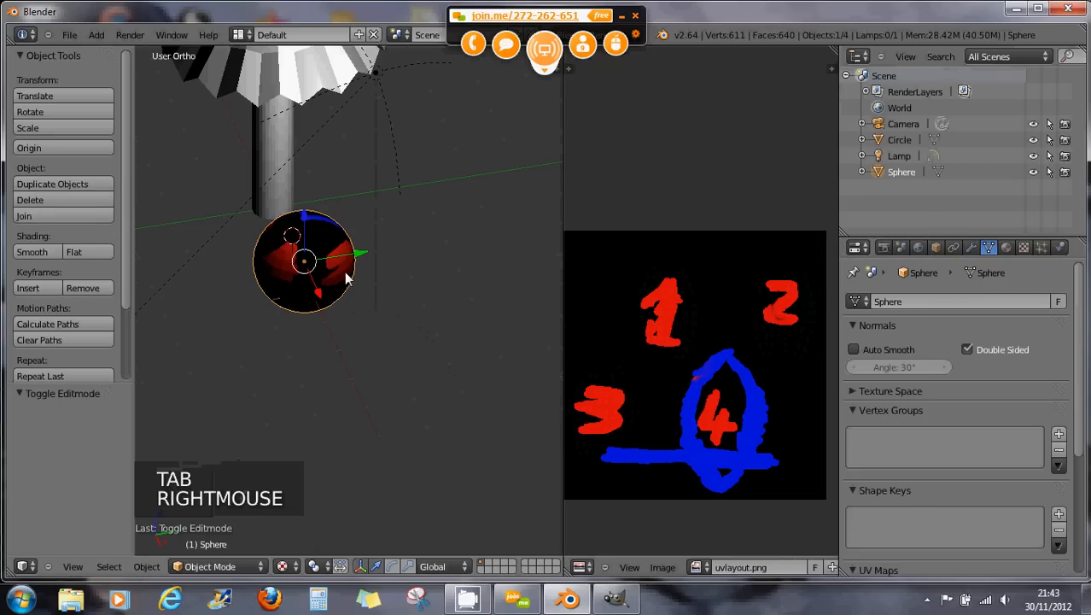
left_click(1004, 247)
left_click(861, 303)
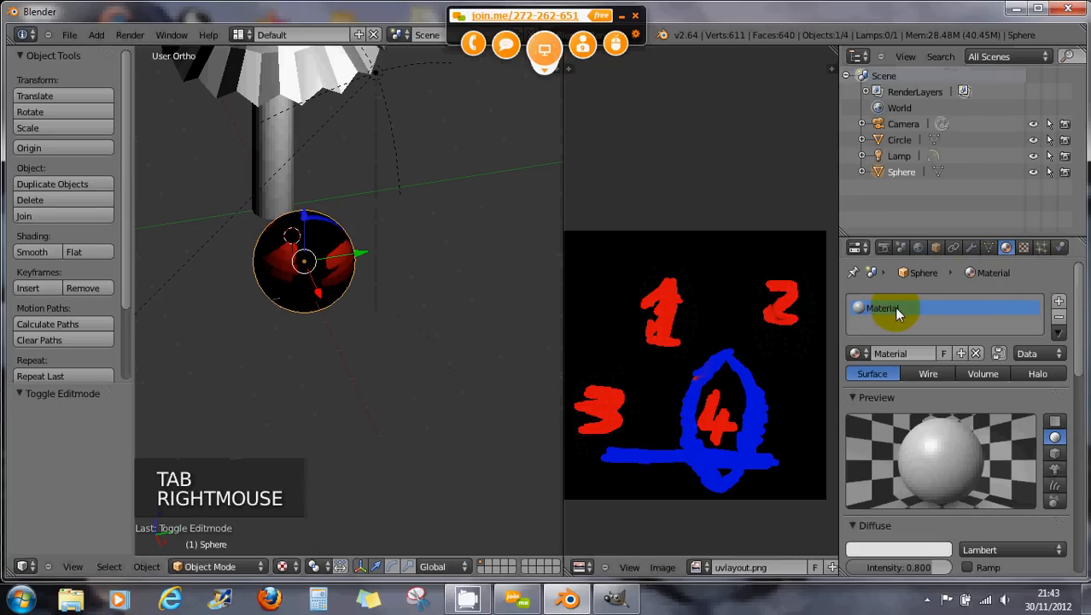
left_click(1023, 246)
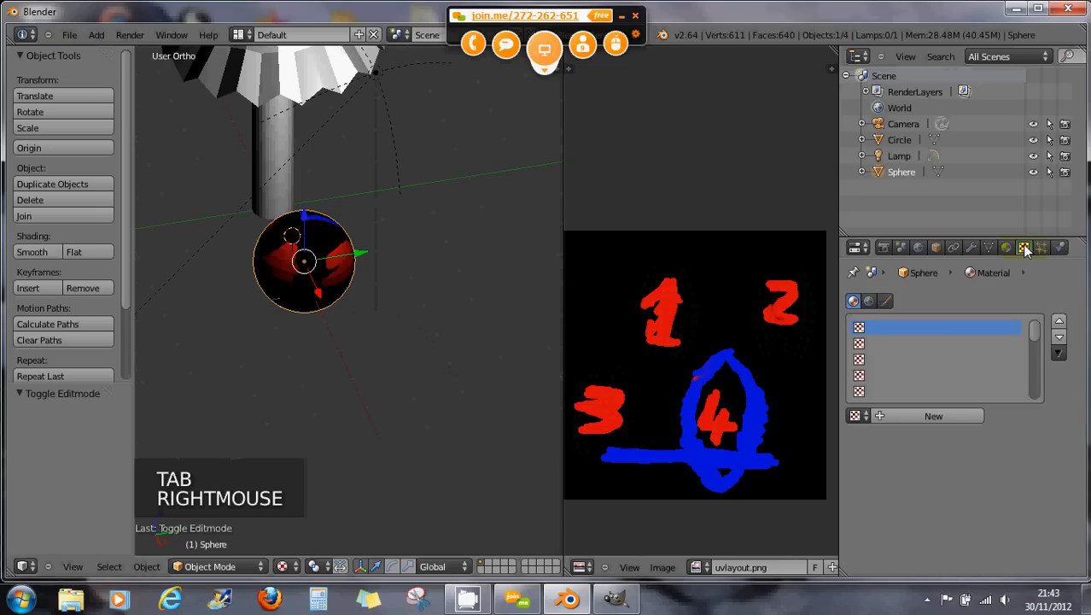
left_click(858, 327)
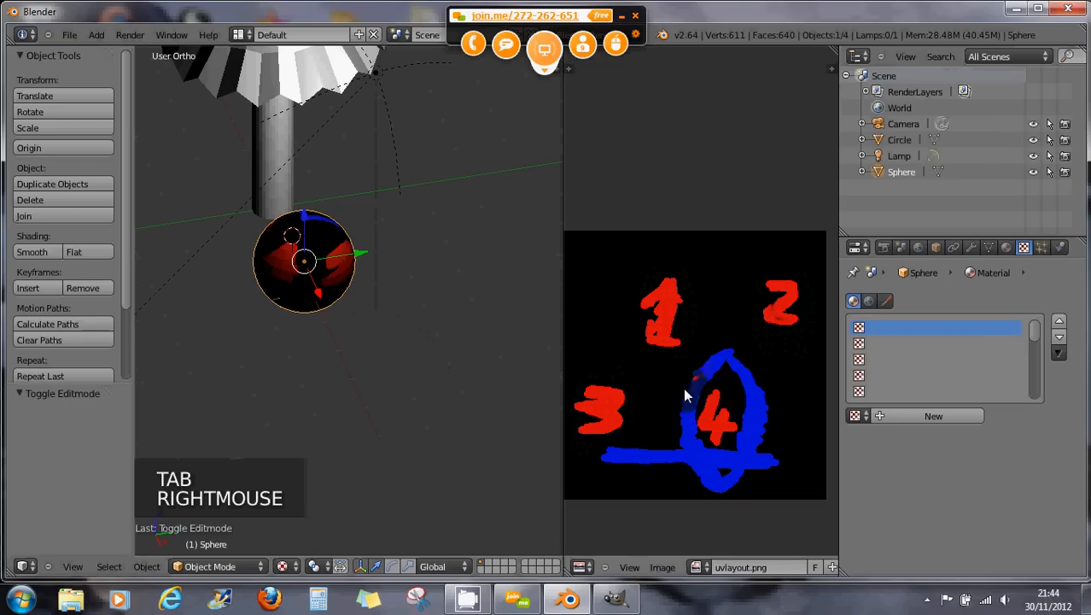
left_click(1012, 322)
left_click(855, 415)
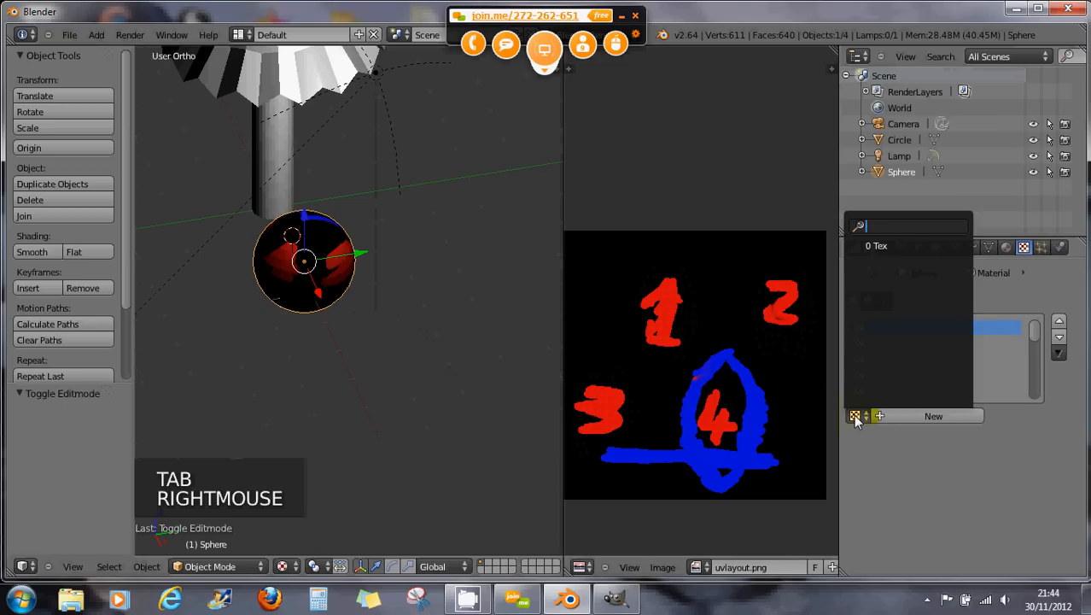
left_click(889, 418)
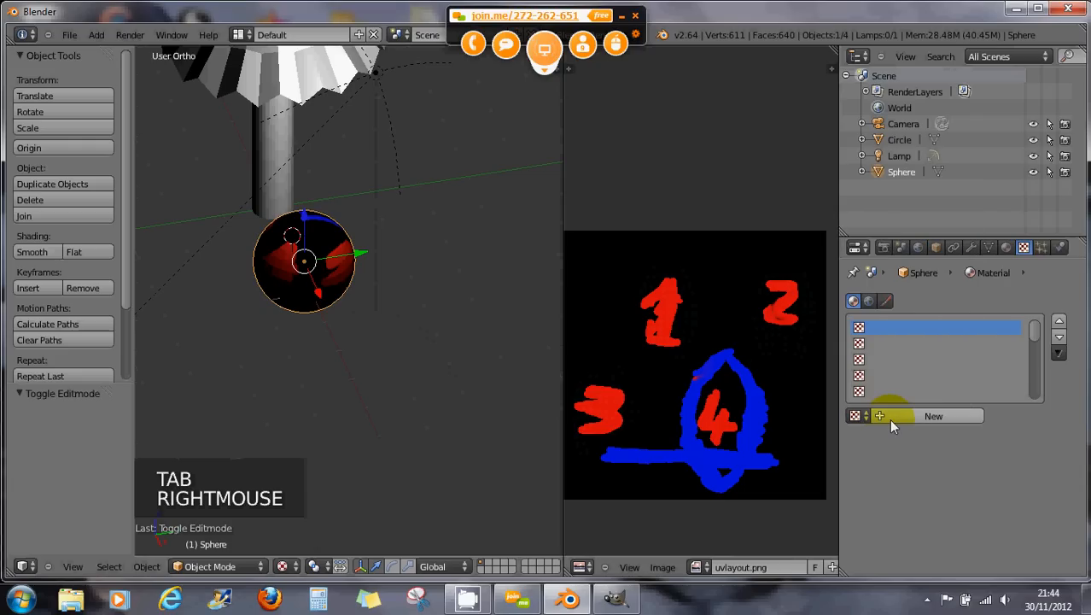
left_click(889, 417)
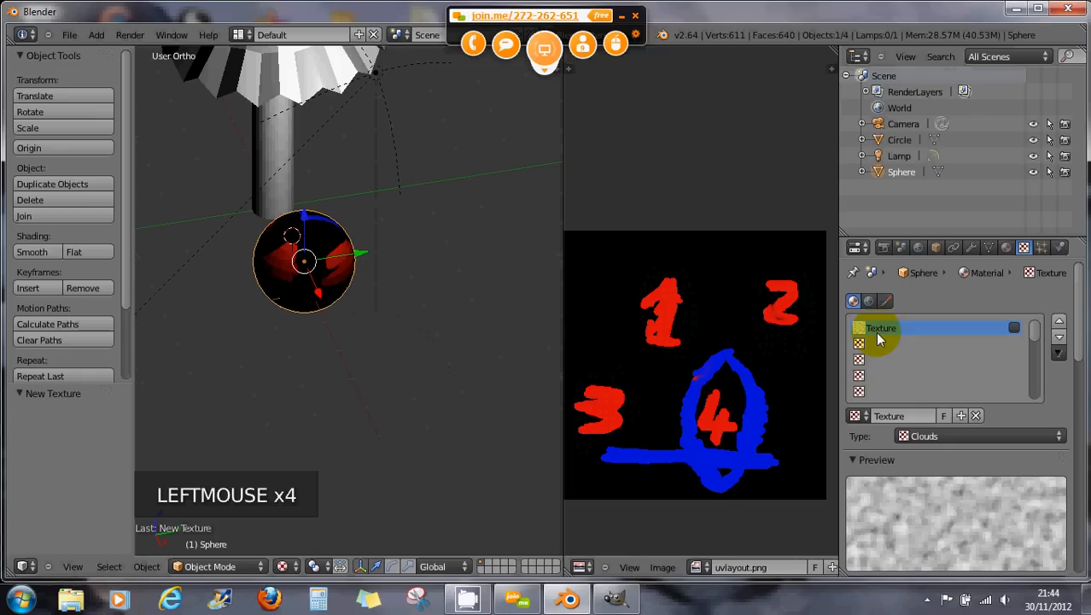
Set the new texture's type to Image or Movie and assign the loaded uvlayout.png as its image.
left_click(924, 434)
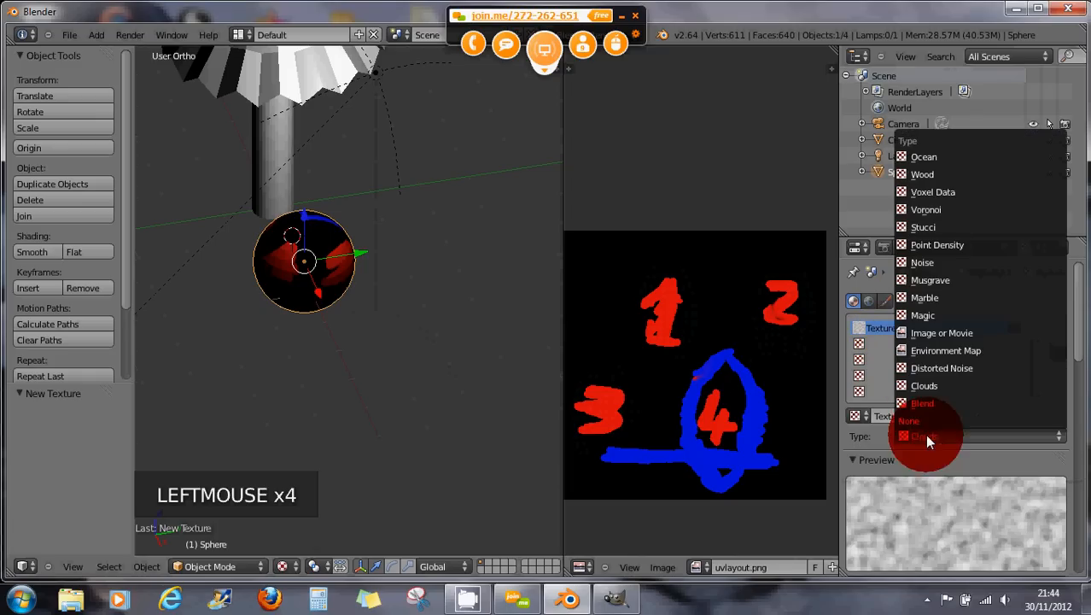
left_click(921, 334)
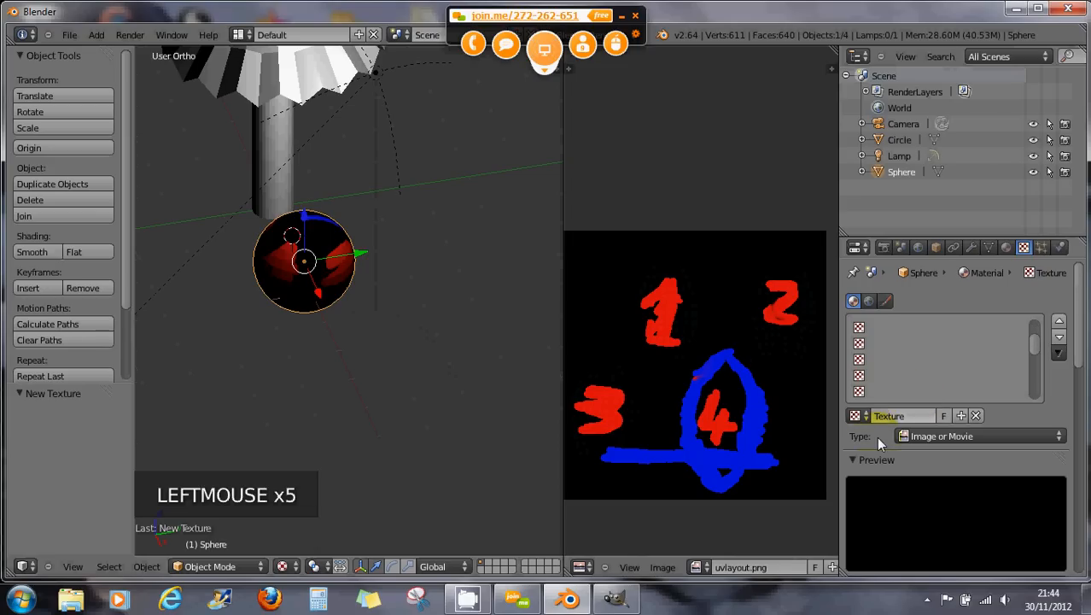
scroll(876, 436, "down", 1)
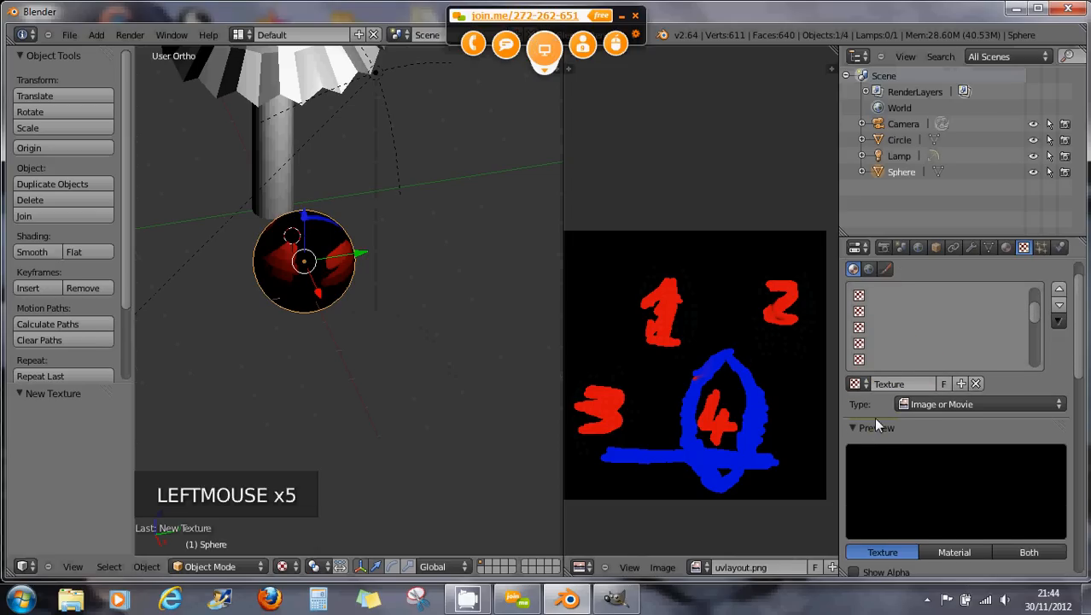
scroll(875, 425, "down", 1)
scroll(881, 394, "down", 1)
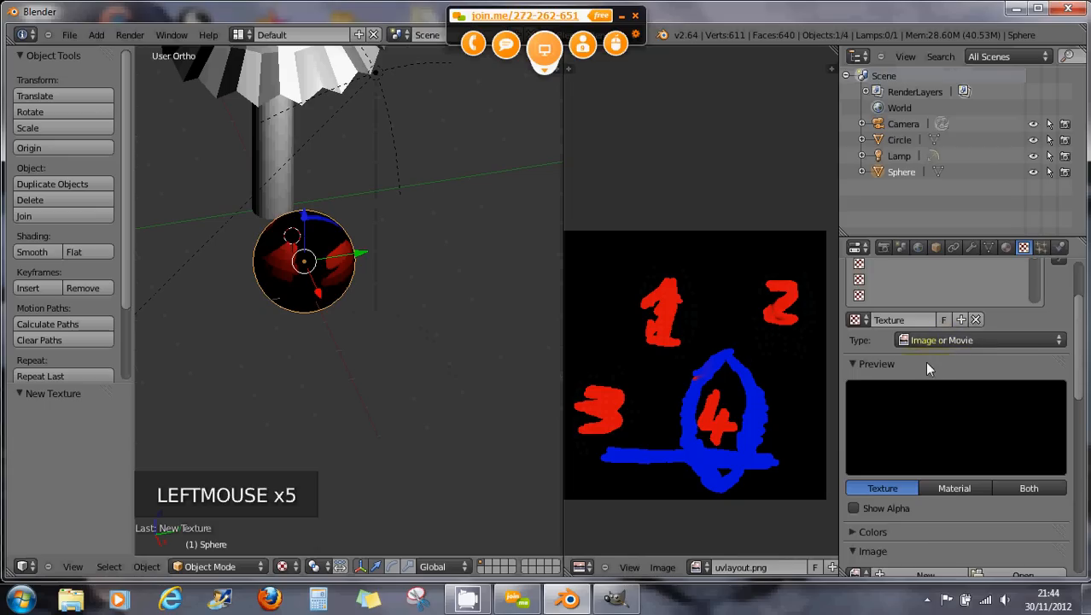
scroll(915, 368, "down", 5)
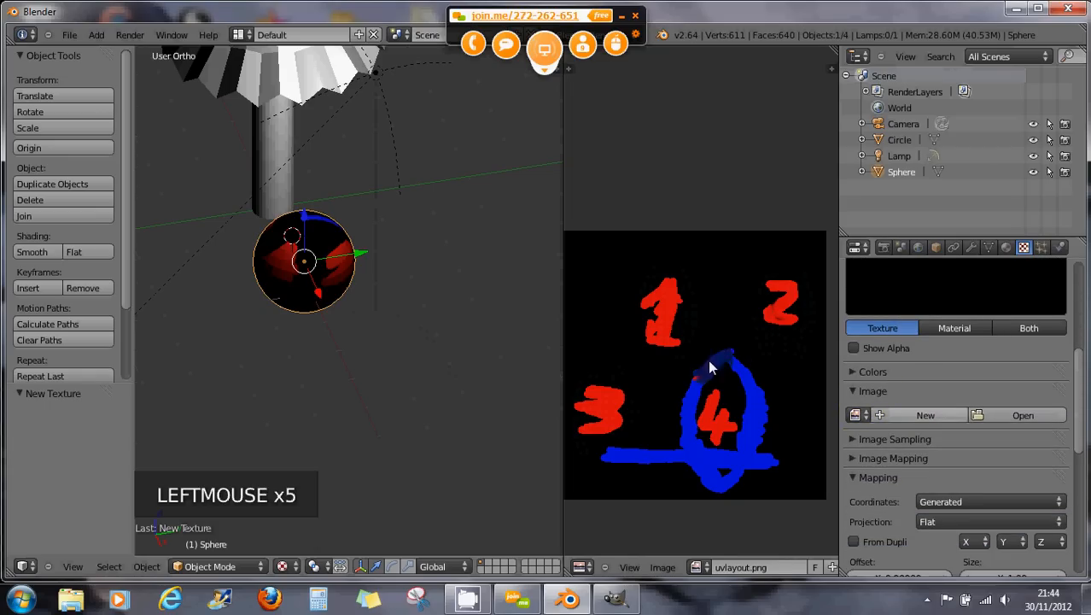
left_click(856, 415)
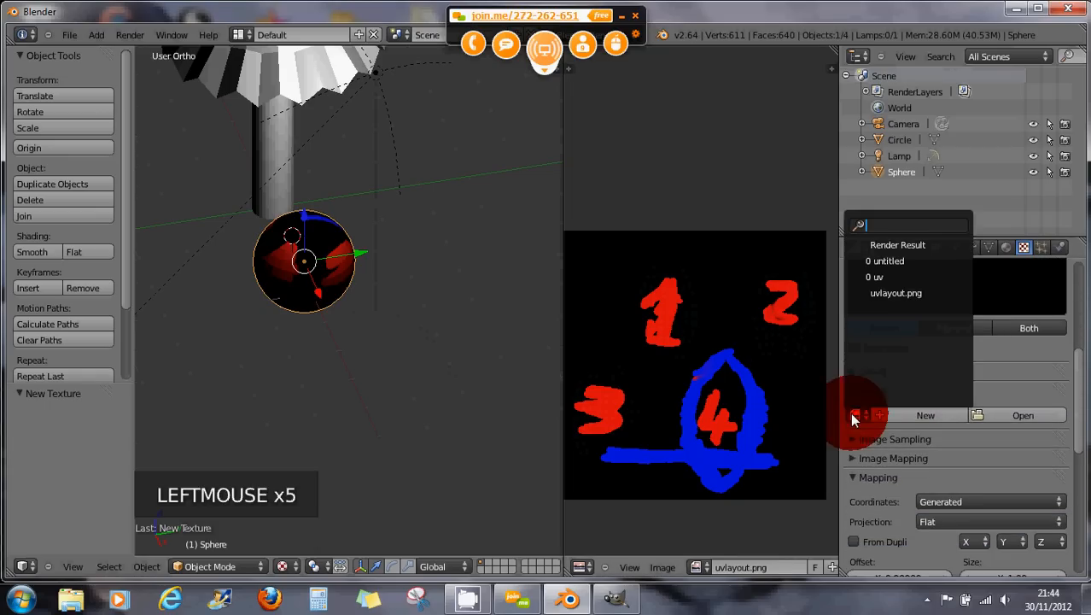
left_click(892, 293)
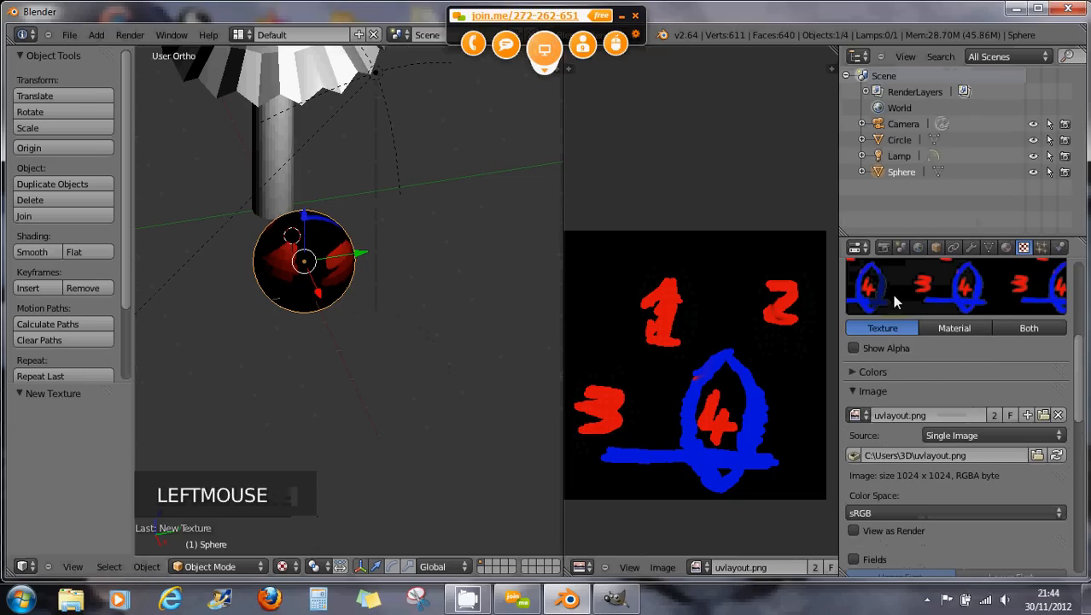
Set the texture's mapping coordinates to UV.
scroll(910, 384, "down", 5)
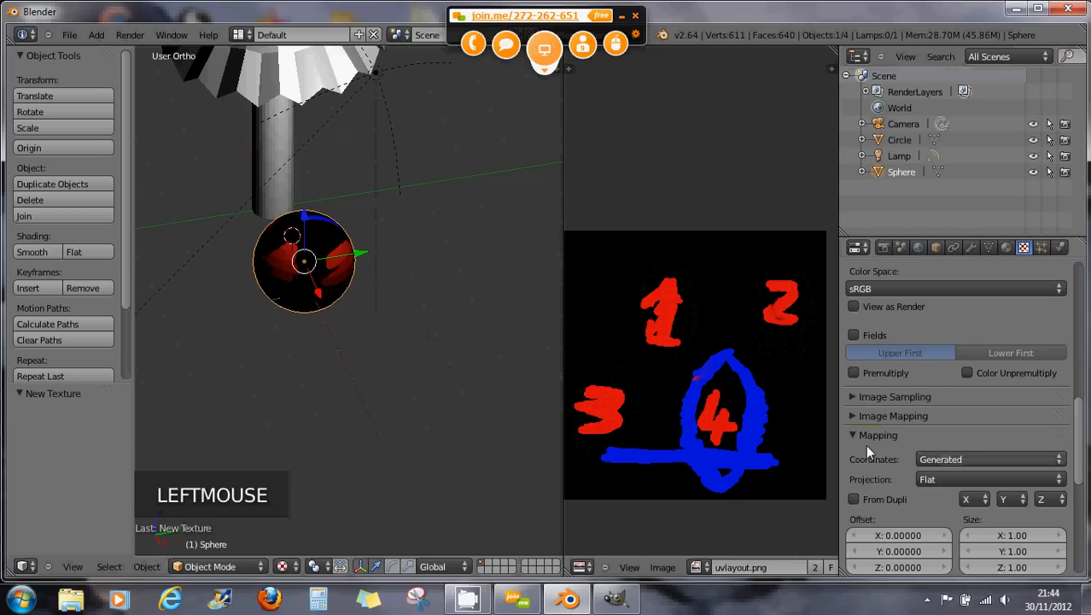
left_click(929, 457)
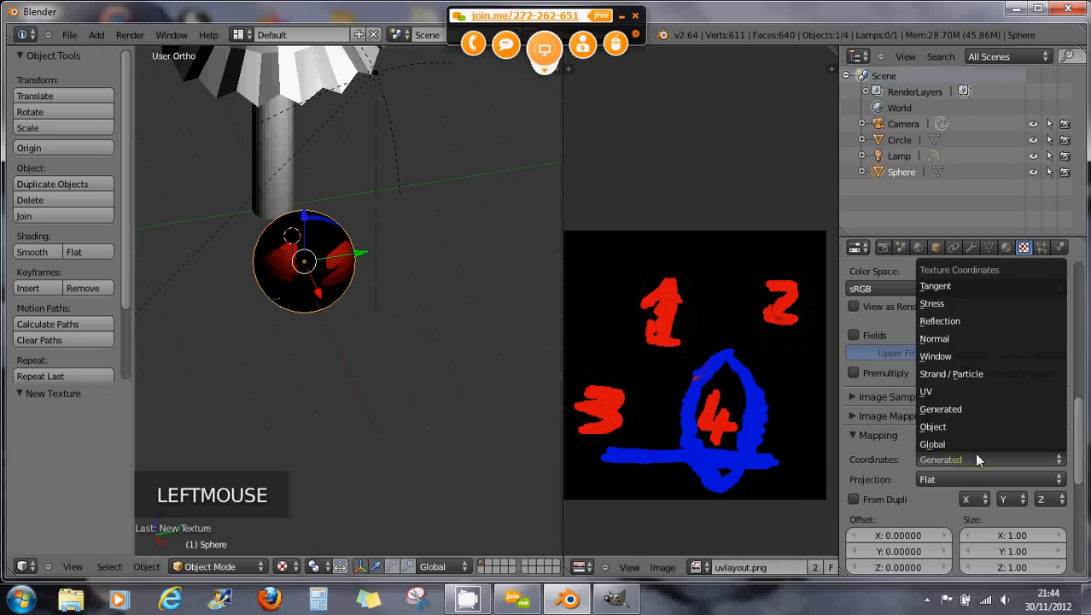
left_click(947, 393)
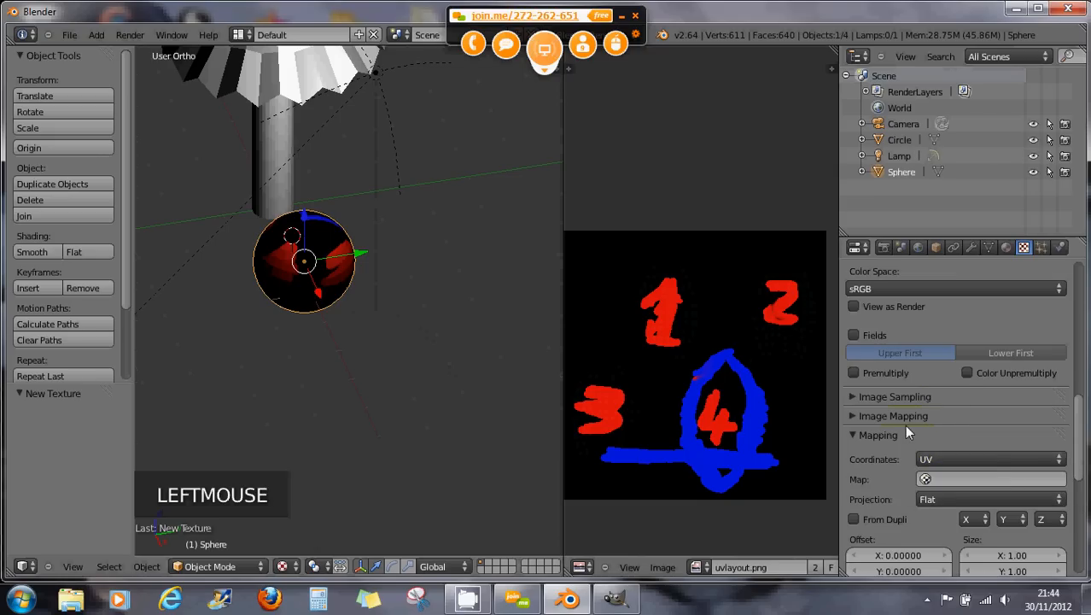
Review the texture's slot list, image preview and mapping settings.
scroll(905, 426, "down", 3)
scroll(906, 426, "up", 10)
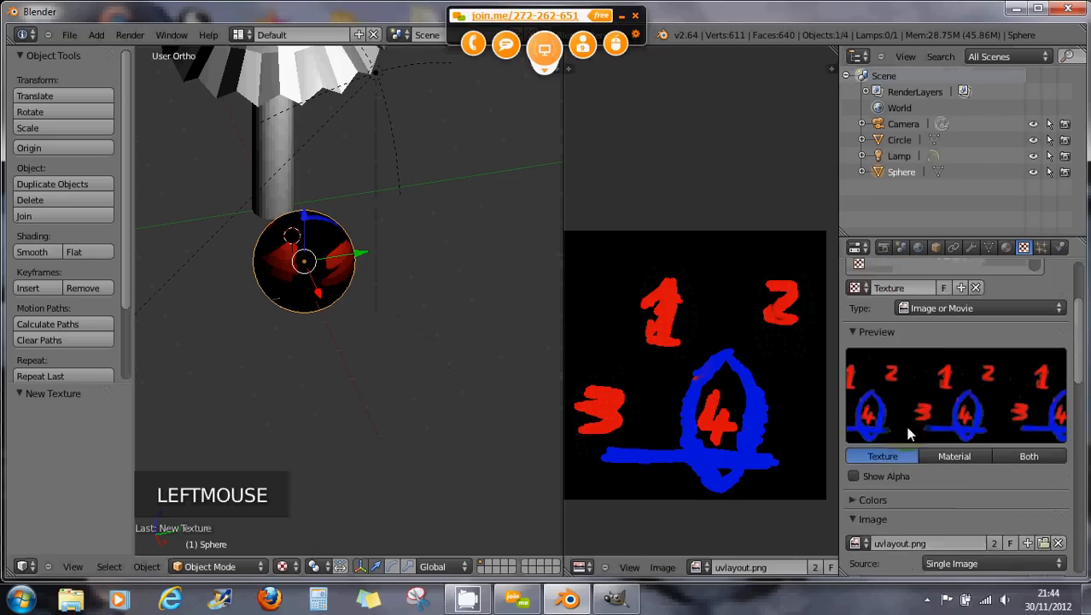
scroll(909, 434, "up", 4)
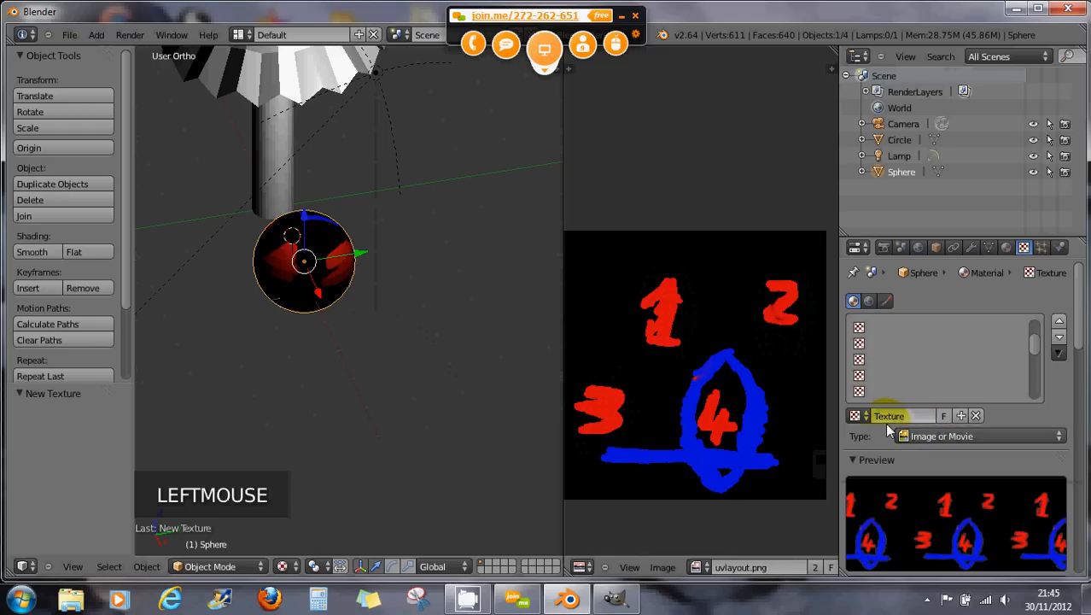
left_click_drag(1033, 345, 1027, 329)
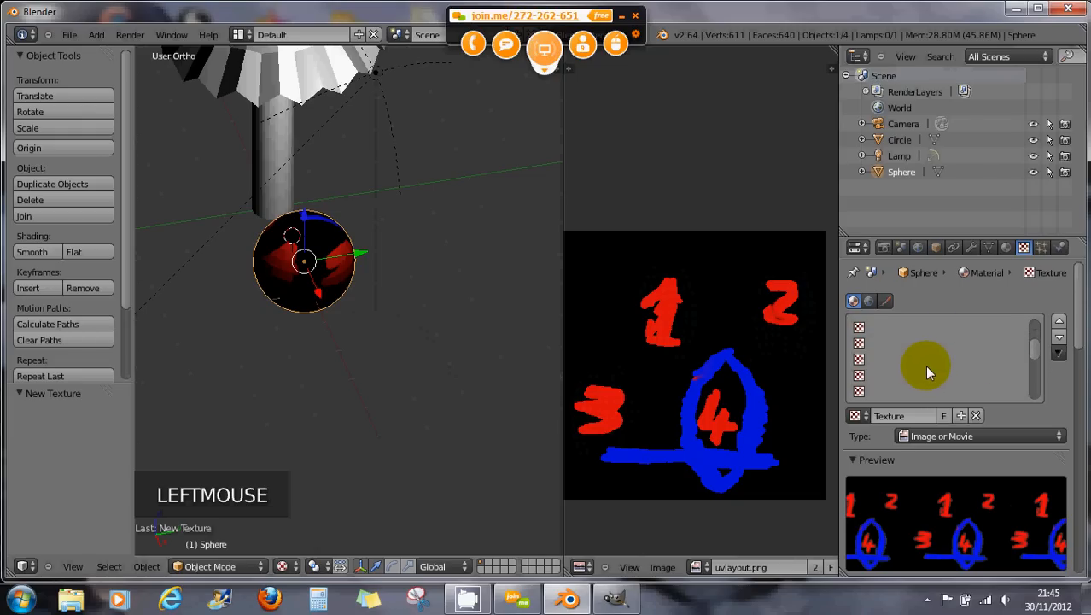
scroll(879, 422, "down", 1)
scroll(858, 444, "down", 12)
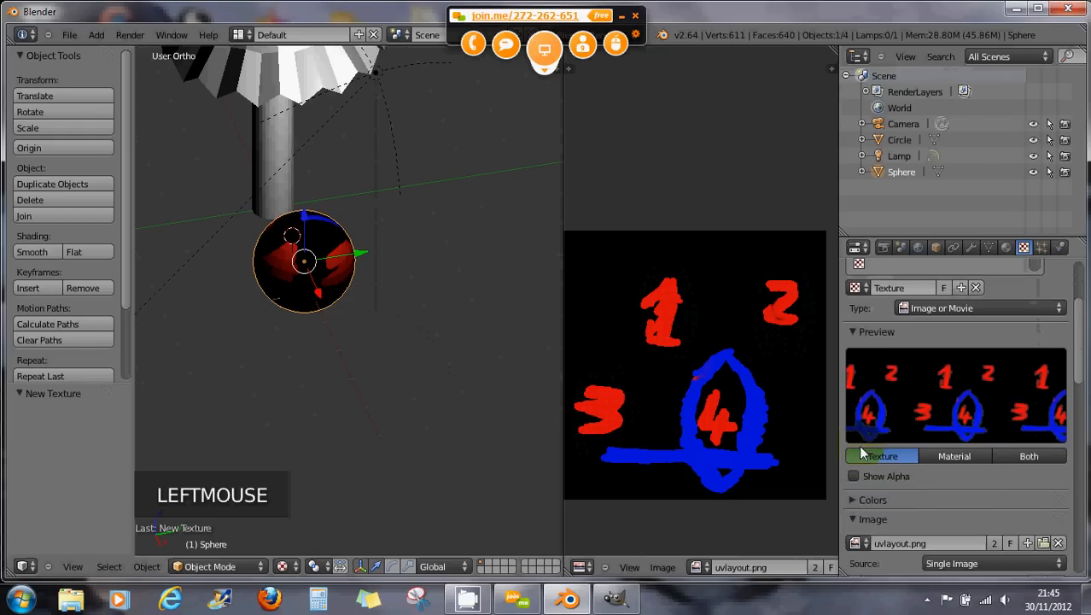
Review the sphere's texture mapping and influence settings, and render the scene to check the painted texture.
scroll(868, 446, "down", 8)
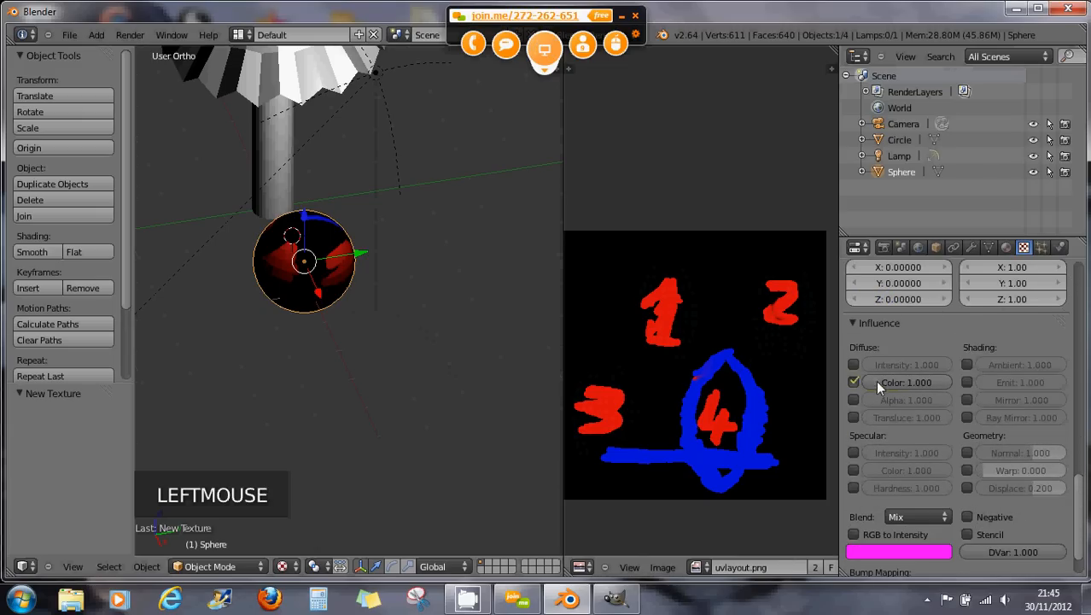
scroll(890, 386, "up", 10)
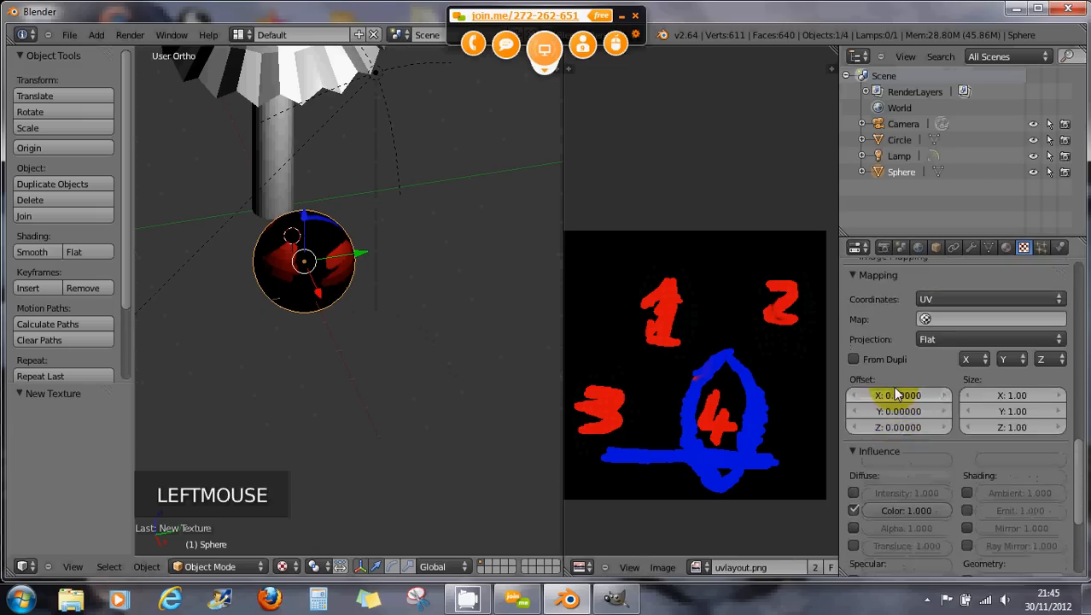
left_click(1005, 247)
left_click(1024, 247)
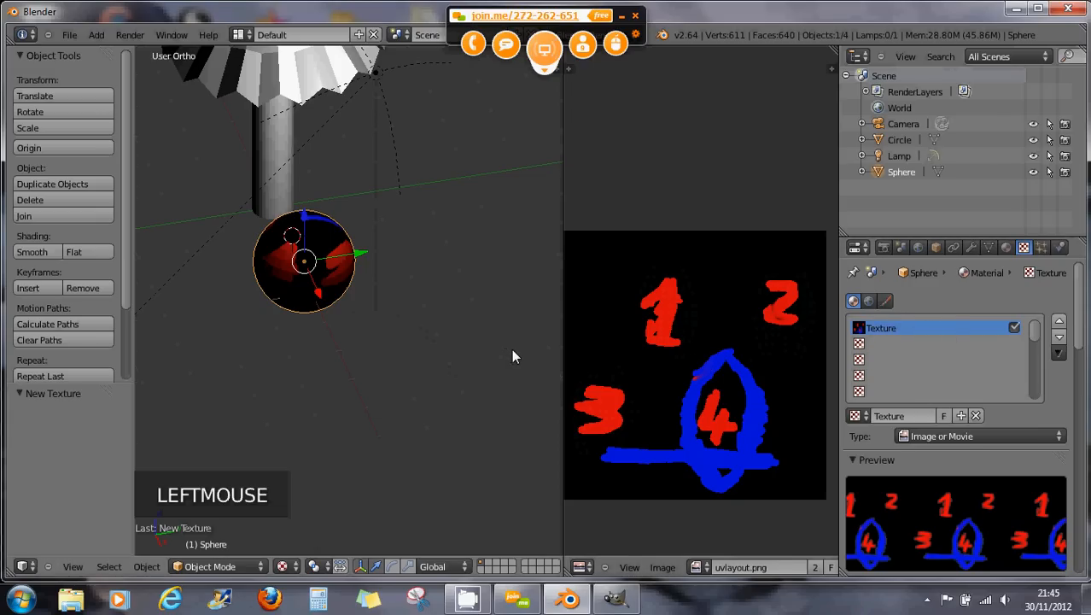
key("F12")
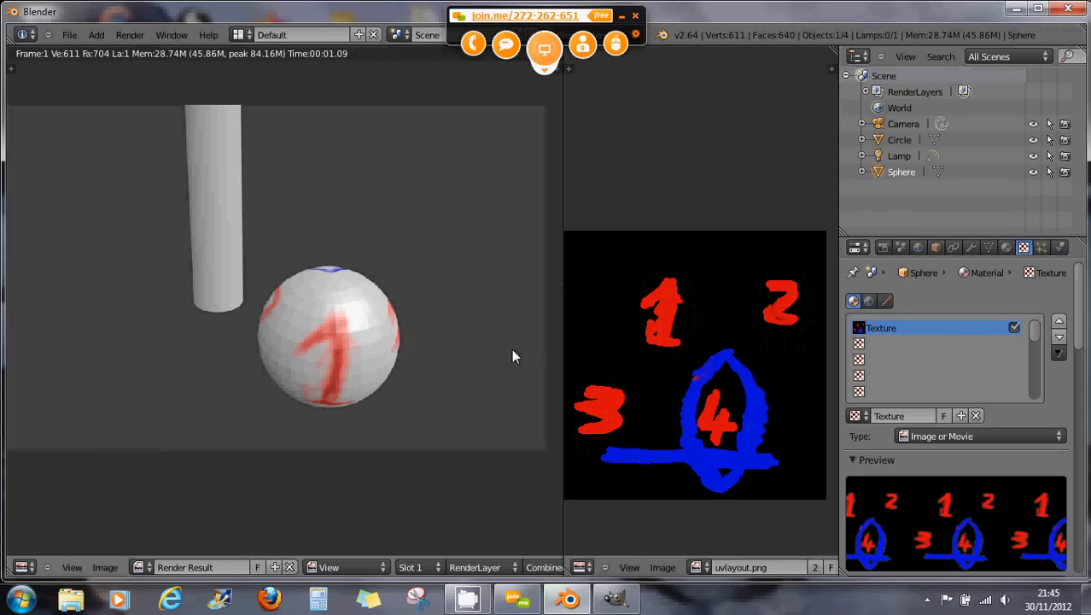
left_click(345, 353)
scroll(345, 353, "up", 2)
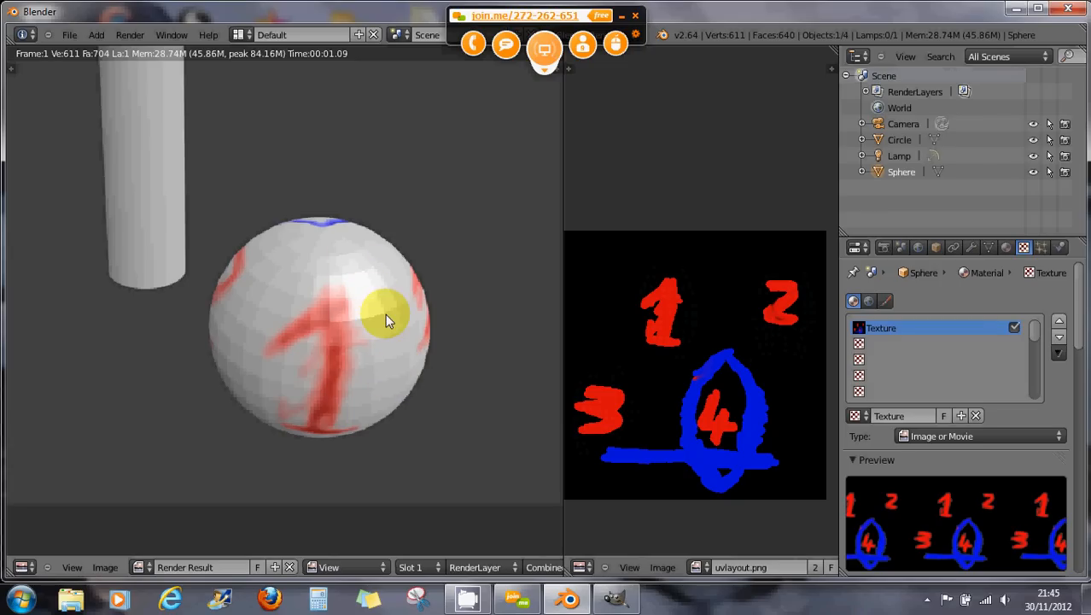
Change the sphere material's diffuse colour to light green and render the scene again.
left_click(1005, 248)
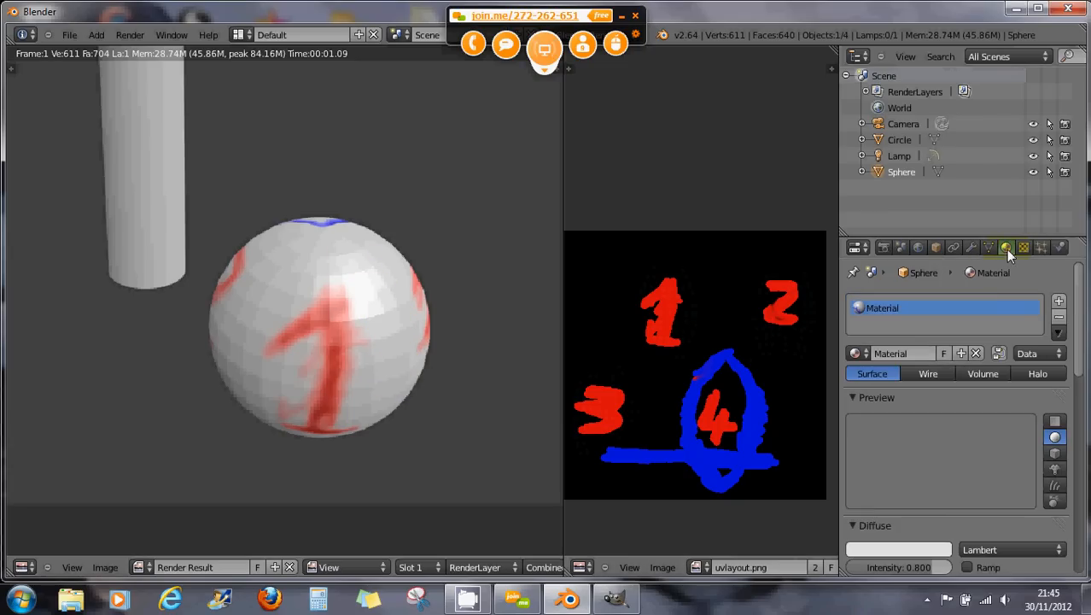
scroll(893, 423, "down", 2)
scroll(893, 423, "down", 1)
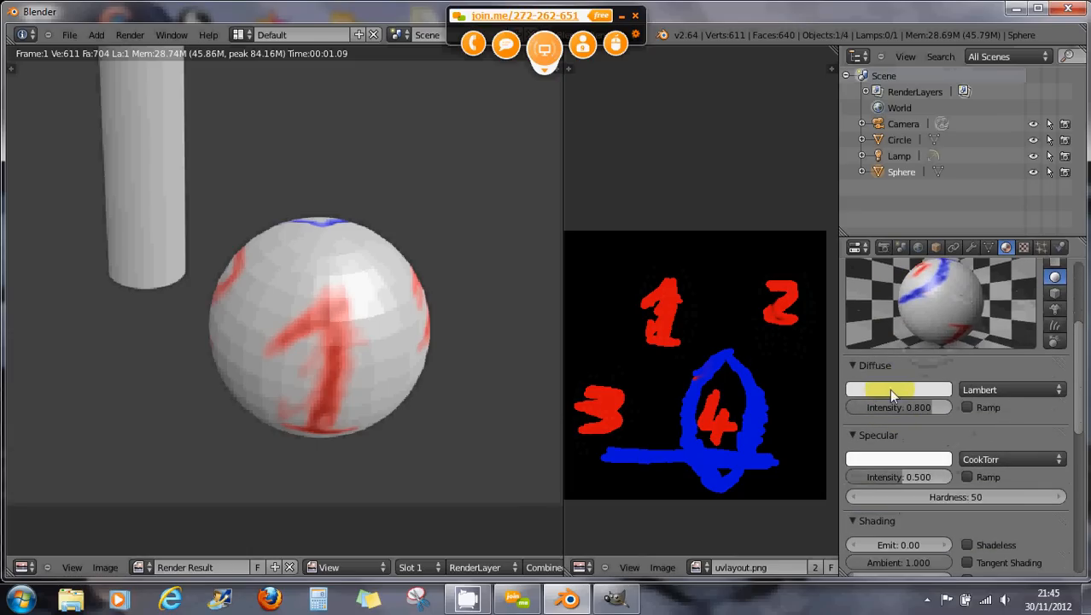
left_click(887, 388)
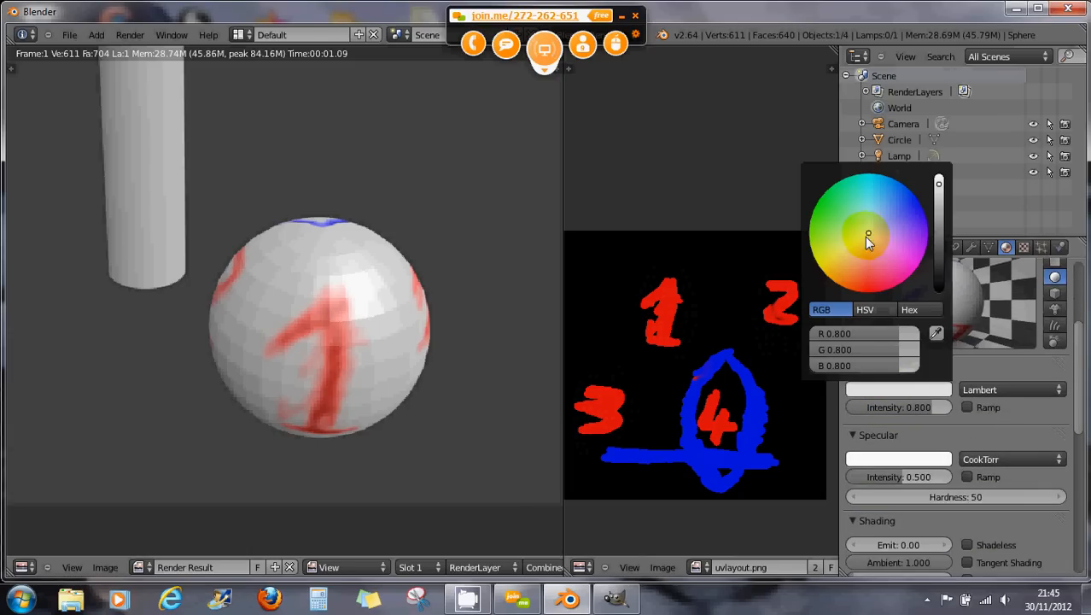
left_click_drag(861, 235, 818, 222)
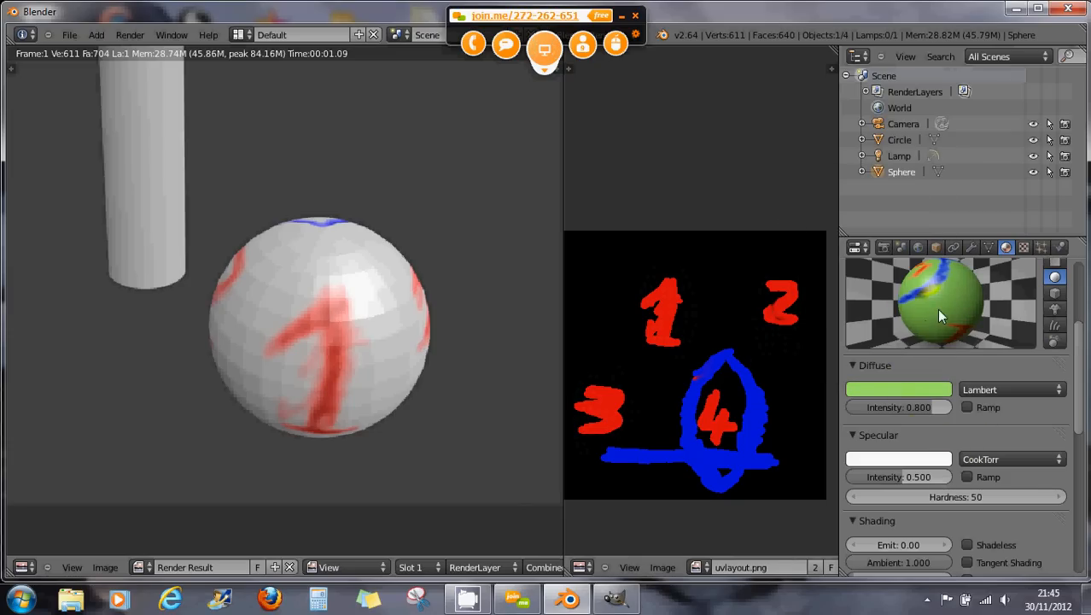
key("F12")
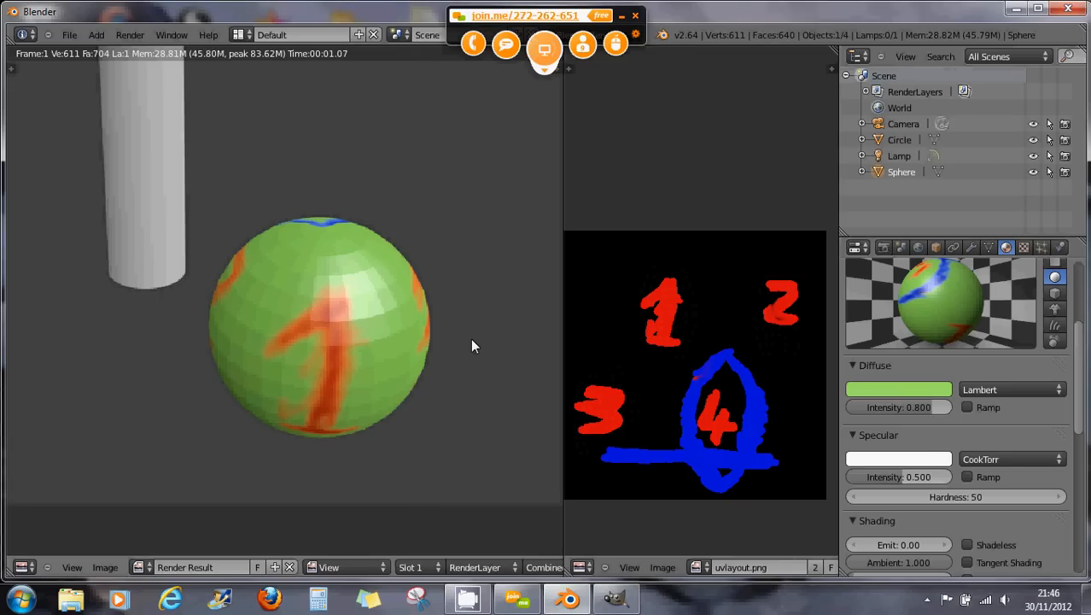
middle_click_drag(324, 344, 341, 339)
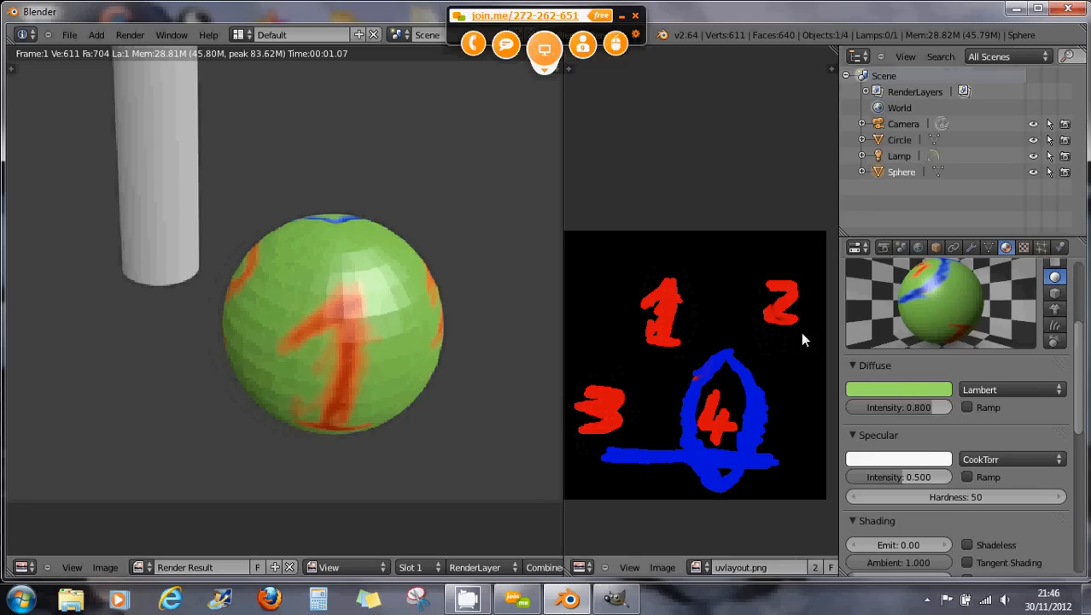
Examine the sphere texture's image source and mapping coordinates, and close the render result.
left_click(1024, 246)
left_click(945, 325)
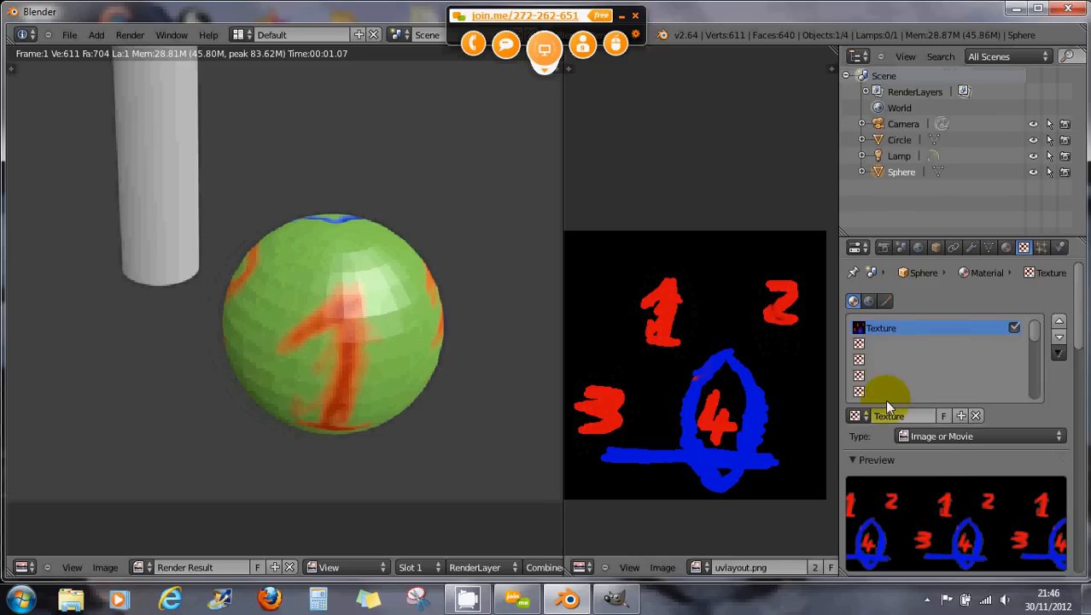
scroll(888, 405, "down", 6)
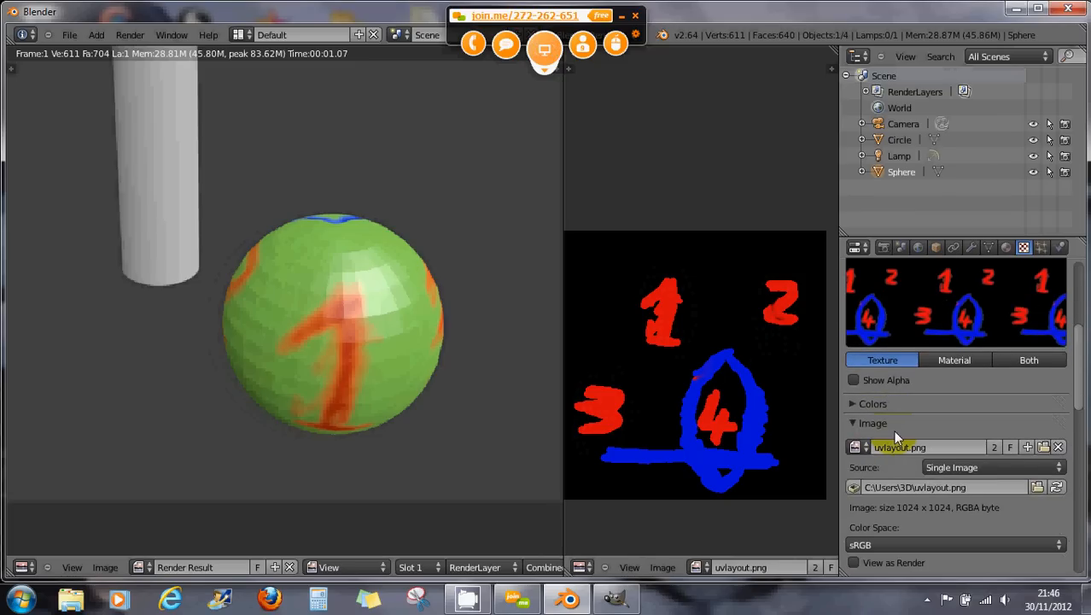
scroll(892, 430, "down", 3)
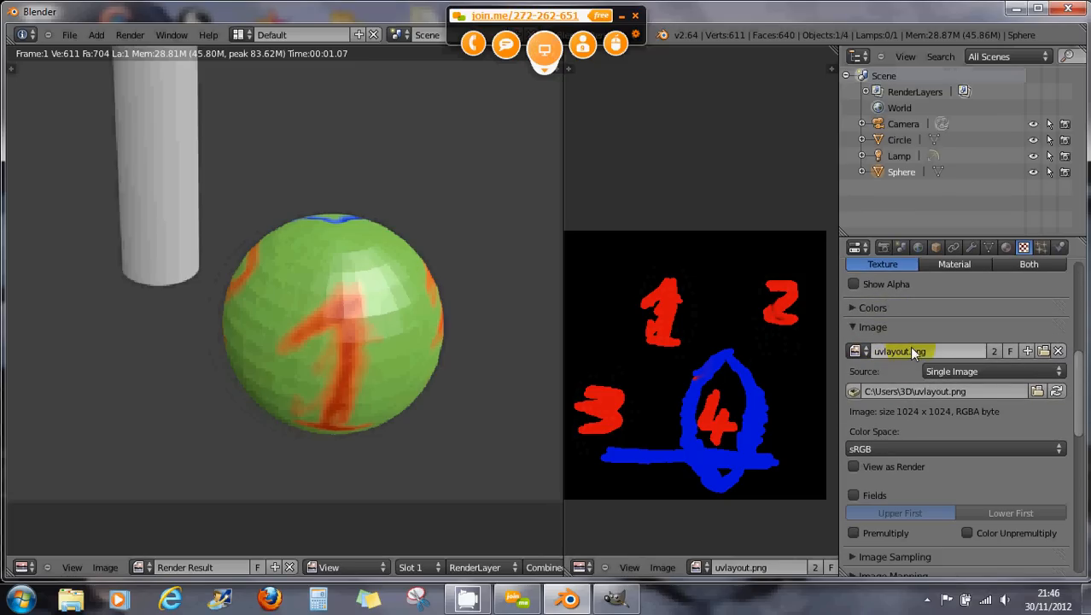
scroll(892, 393, "down", 6)
left_click(889, 402)
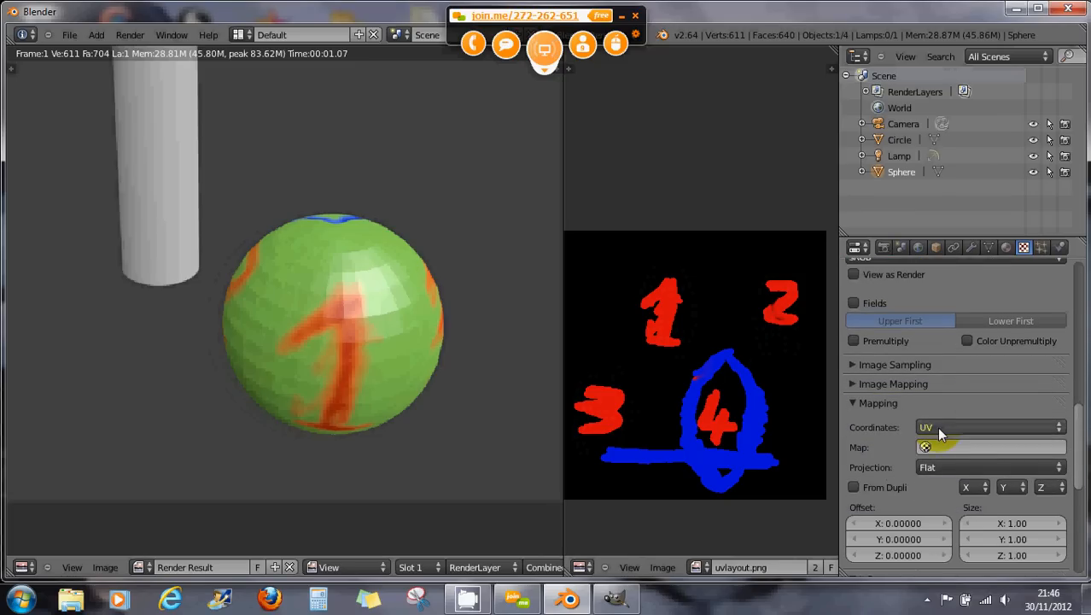
scroll(919, 376, "up", 3)
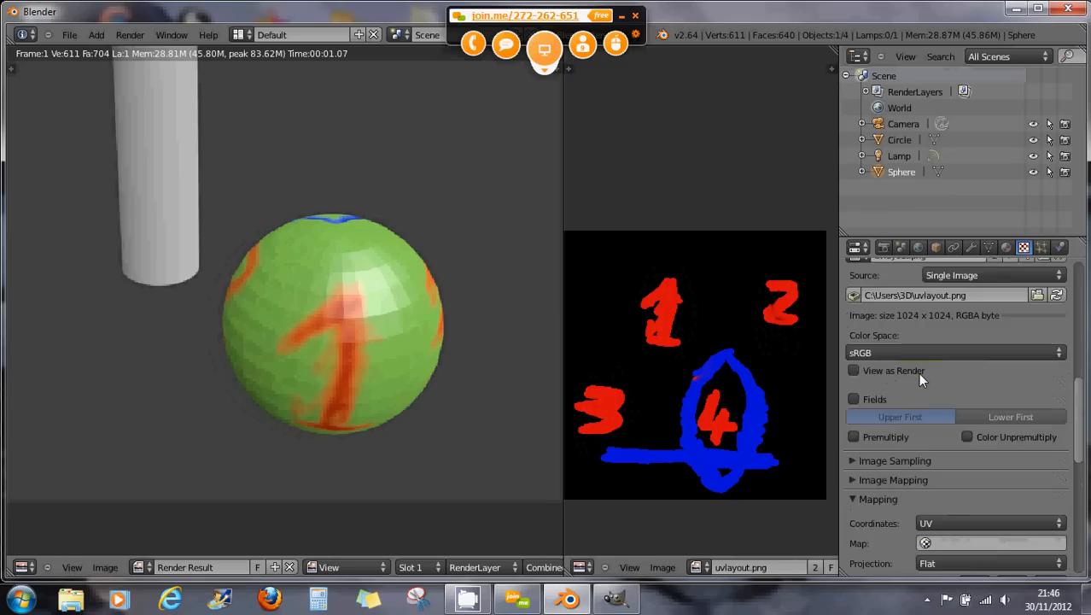
scroll(919, 374, "up", 4)
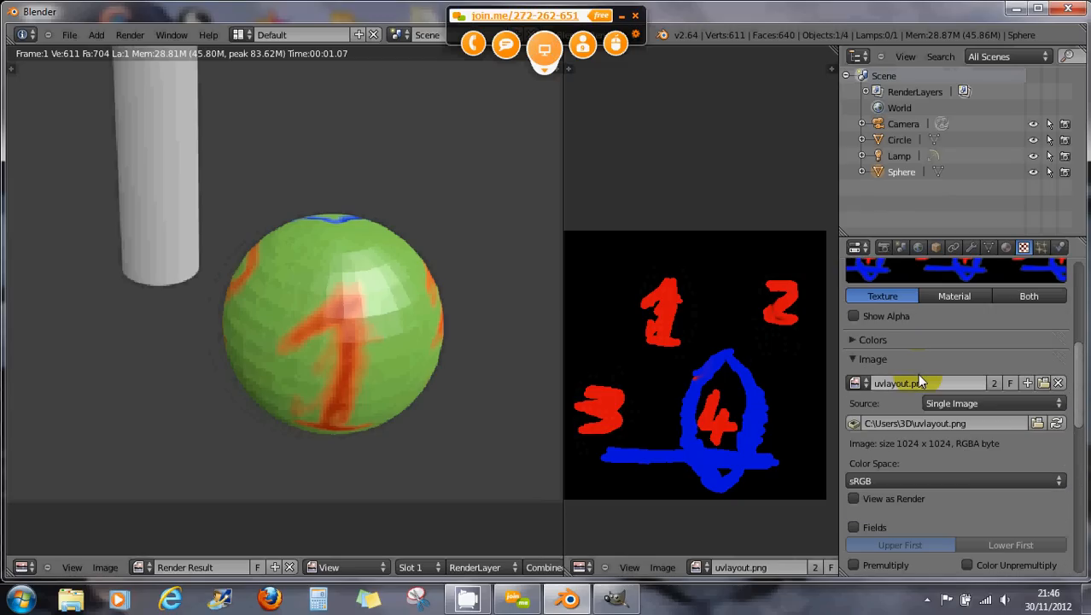
scroll(907, 369, "up", 8)
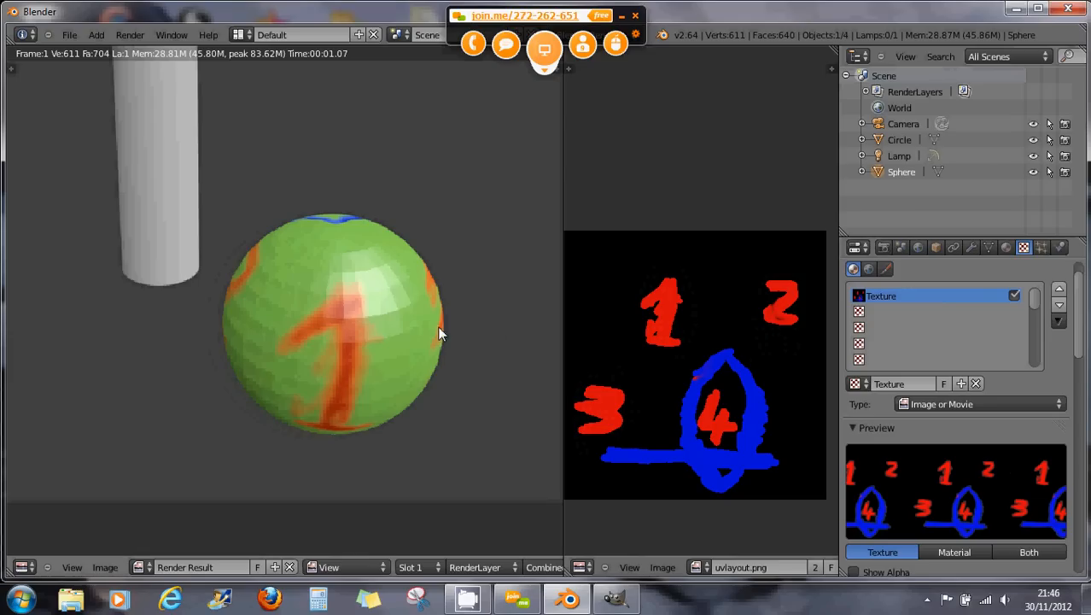
right_click(367, 344)
key("Escape")
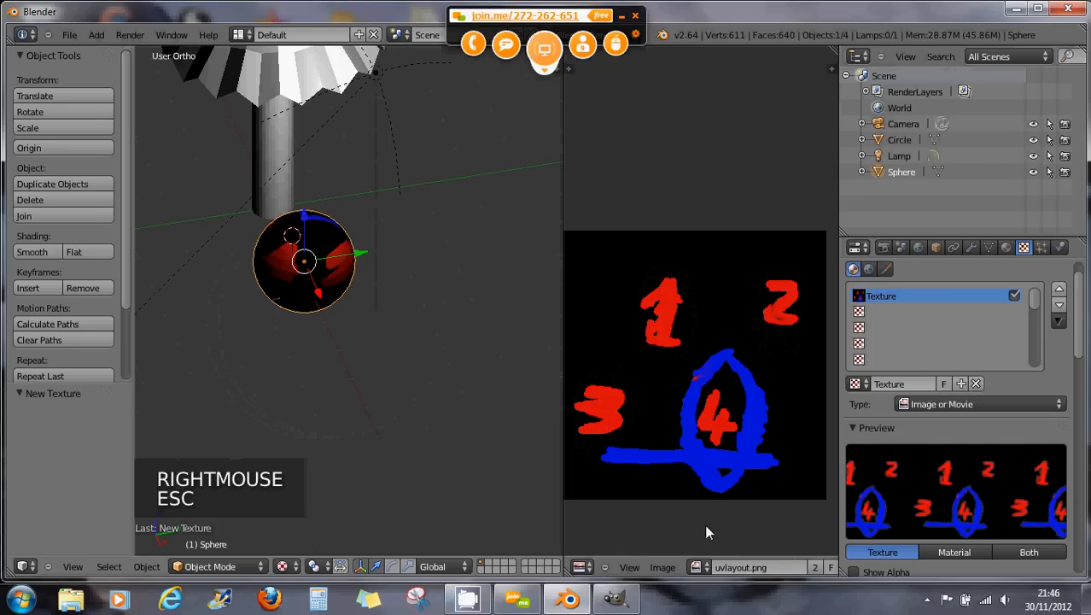
Switch the sphere to Edit Mode to show its UV layout over the image.
left_click(666, 568)
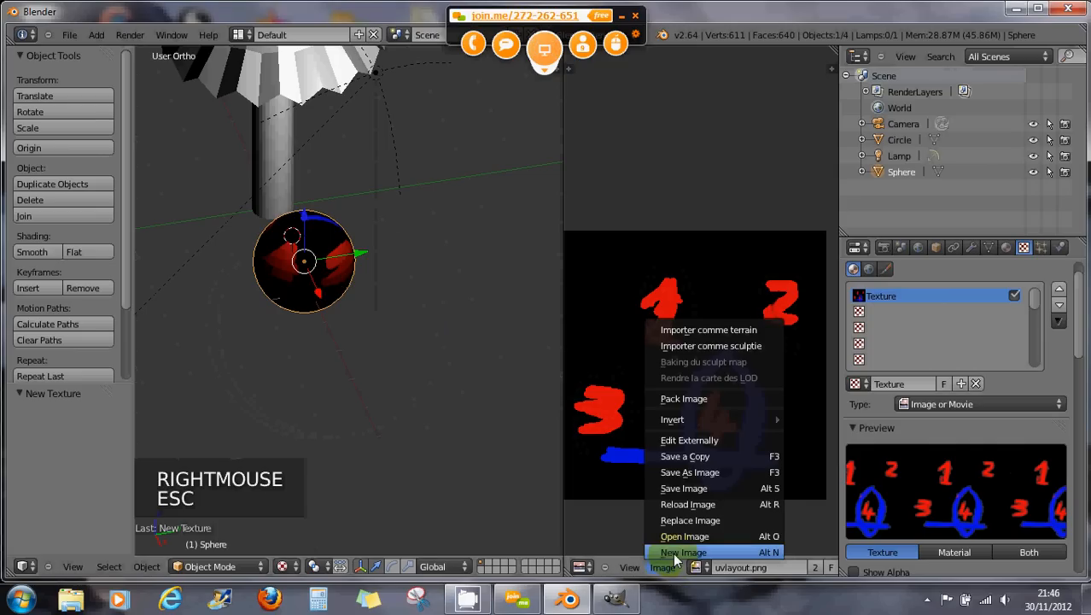
left_click(674, 552)
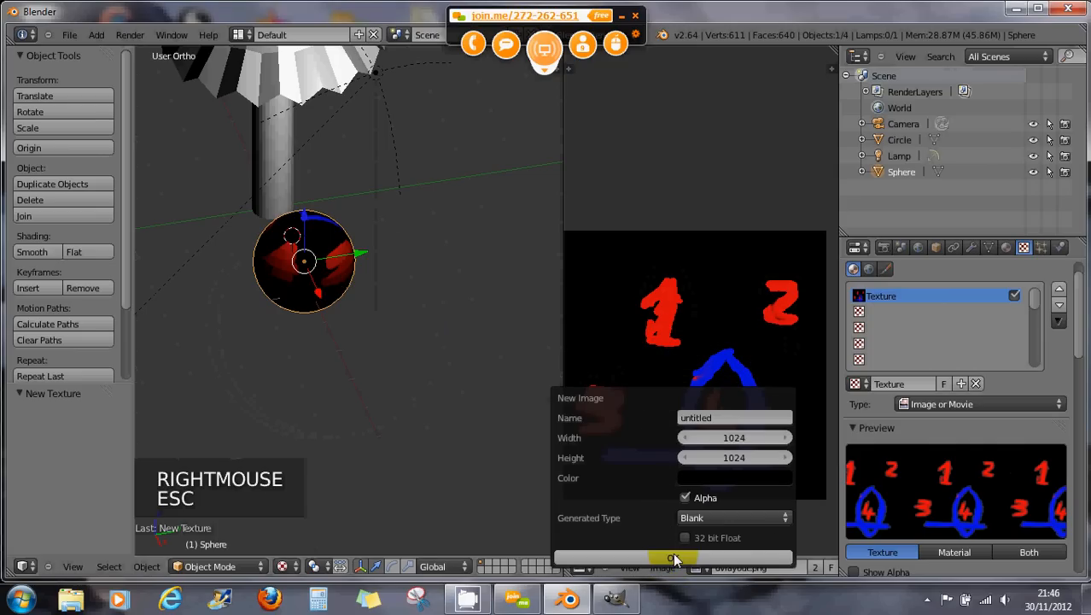
left_click(213, 557)
left_click(210, 531)
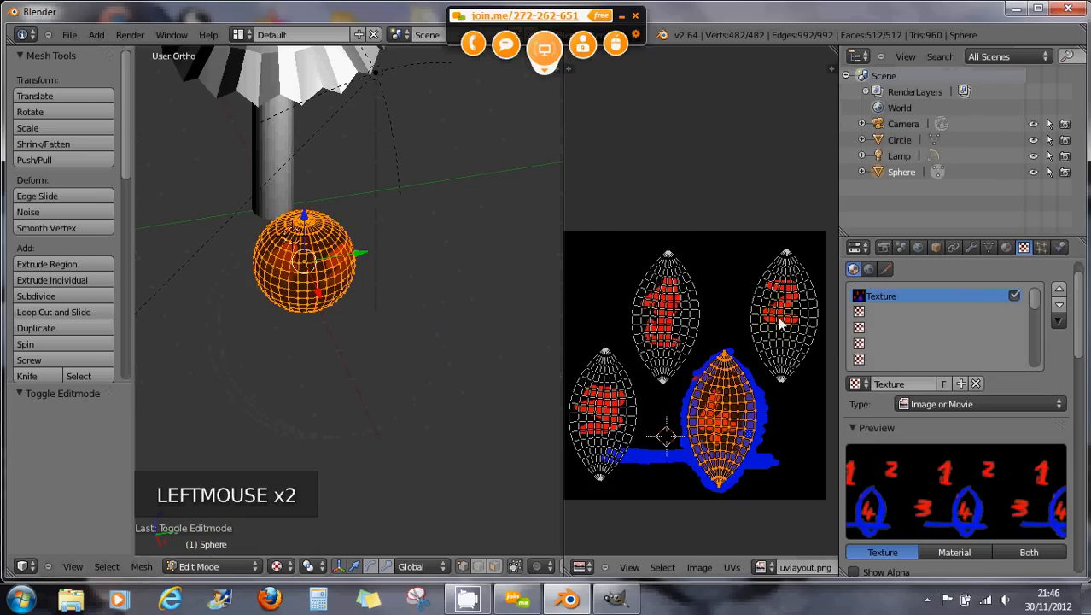
Create a new blank 1024 × 1024 image named bake for the sphere's UV layout.
left_click(699, 567)
left_click(699, 556)
left_click(741, 418)
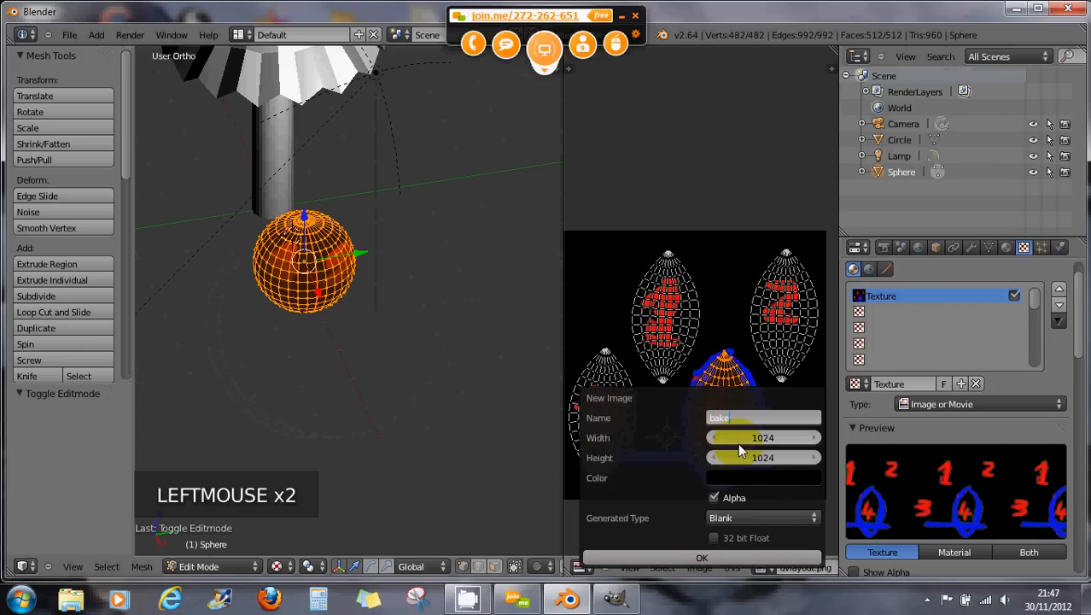
type("bake")
key("Return")
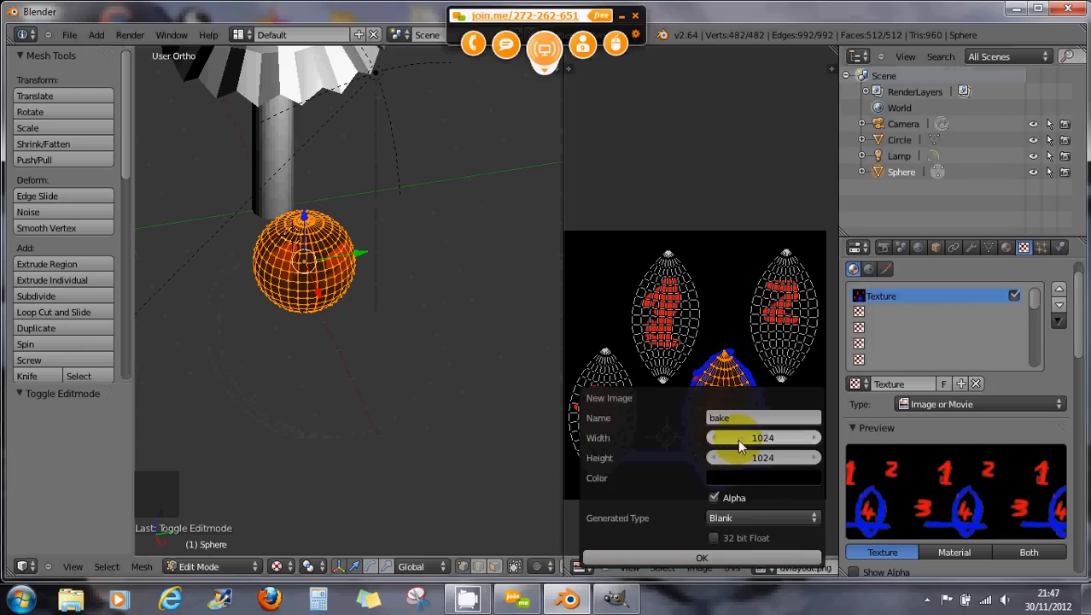
left_click(683, 556)
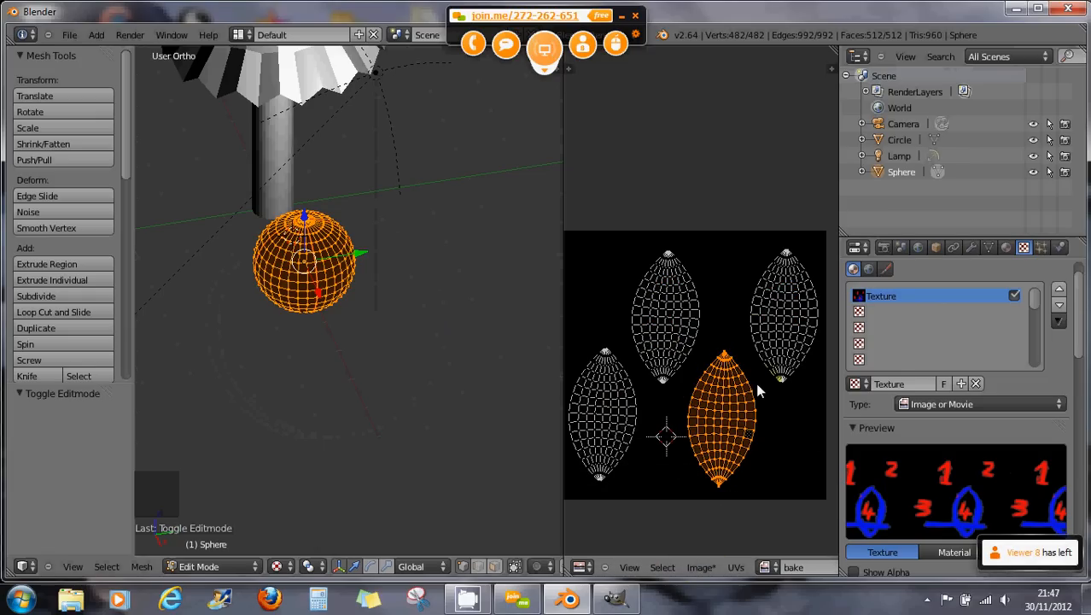
right_click(611, 357, "shift")
right_click(653, 364, "shift")
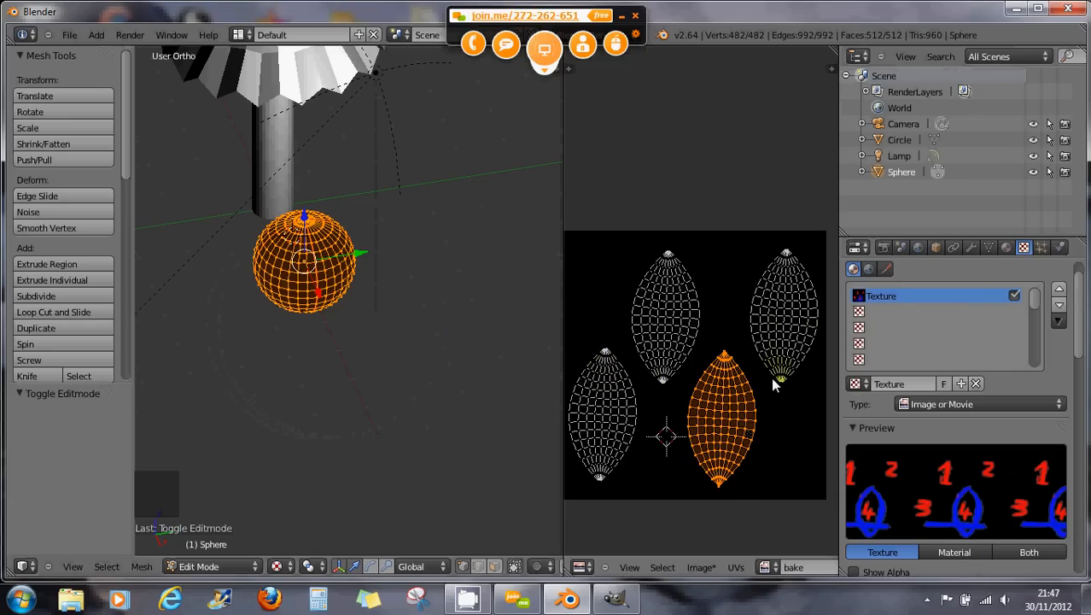
Bake the sphere's full render, including its material, texture and lighting, onto the new bake image.
left_click(884, 247)
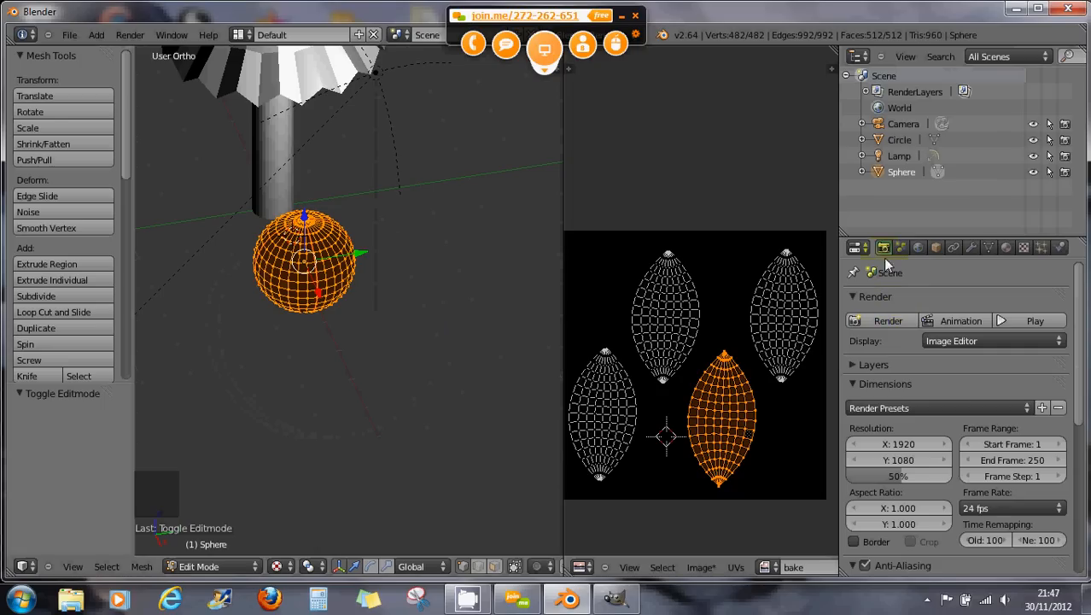
scroll(906, 483, "down", 5)
scroll(907, 487, "down", 3)
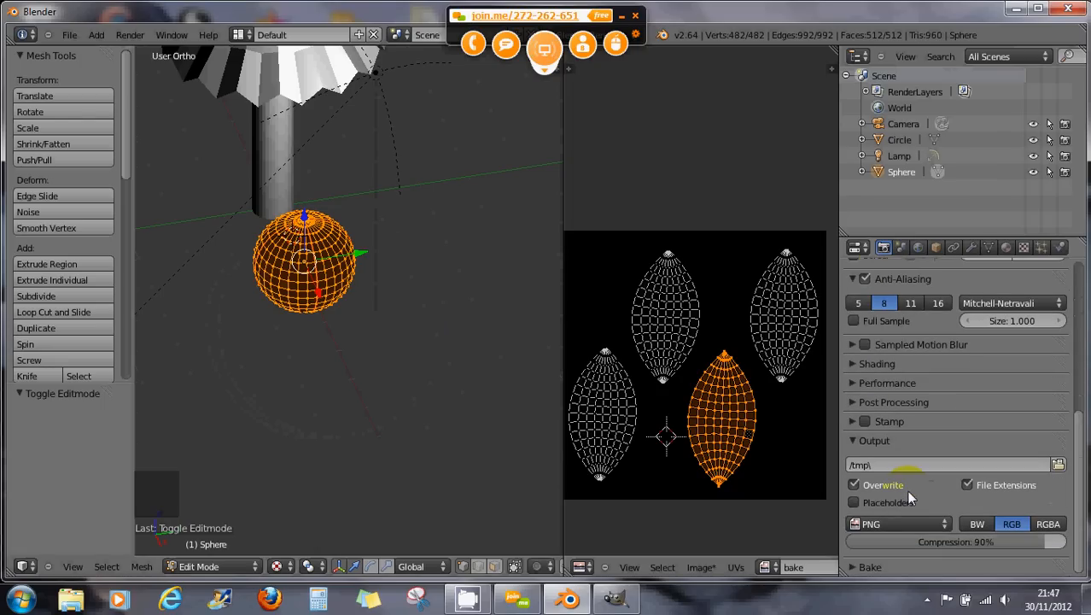
left_click(870, 568)
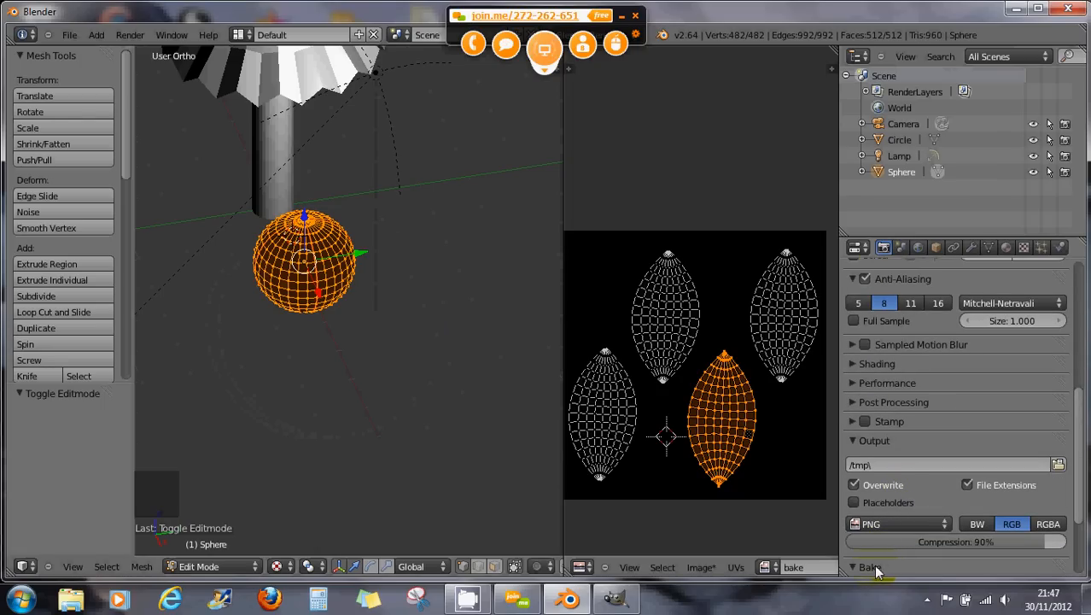
scroll(886, 563, "down", 3)
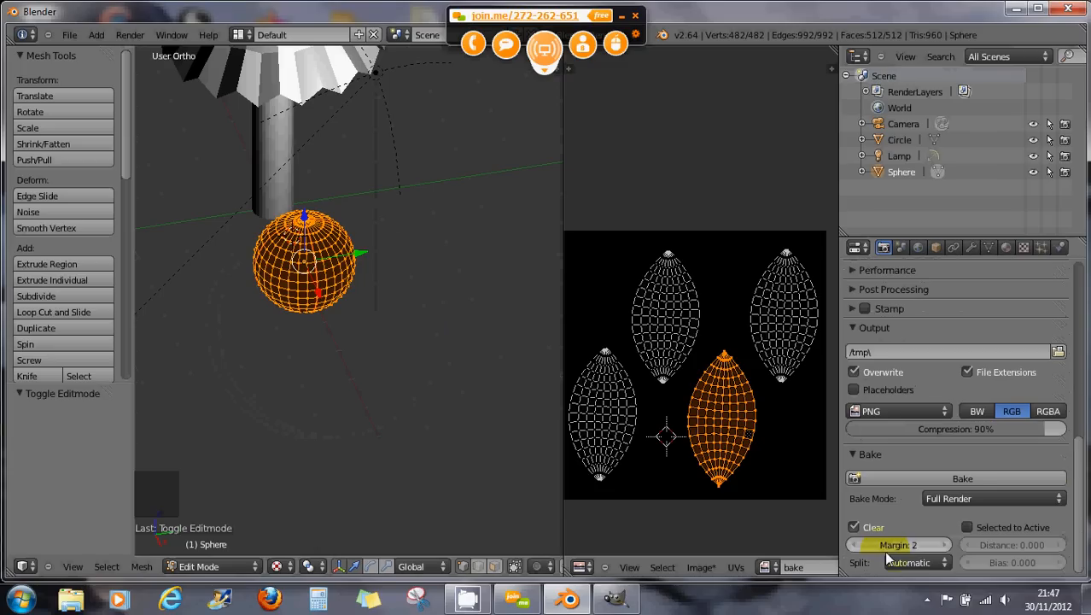
left_click(953, 477)
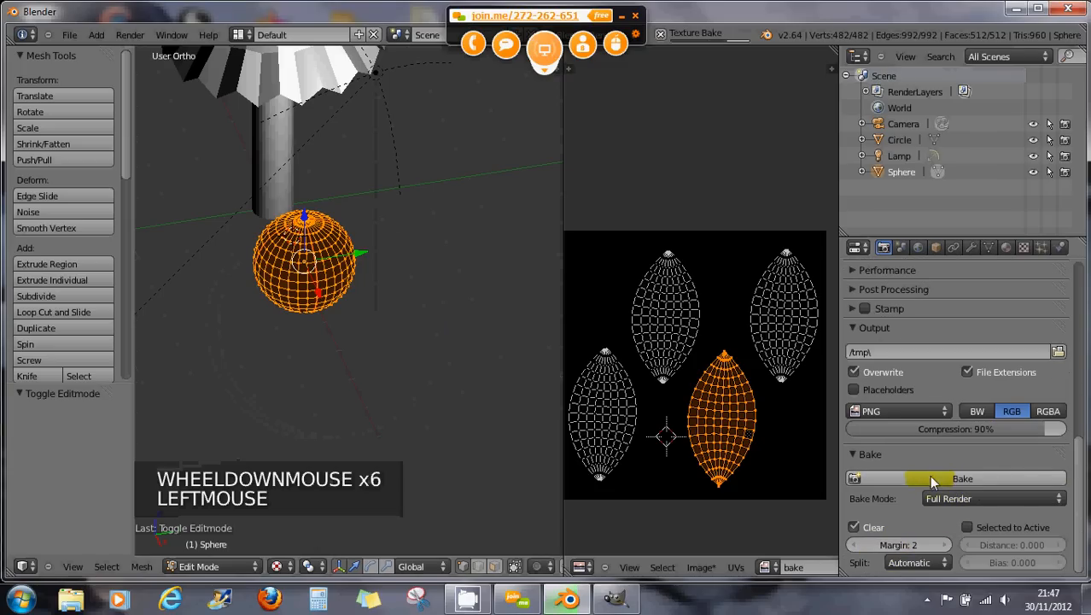
Inspect the baked result on the UV islands with the image editor maximized.
scroll(796, 474, "up", 2)
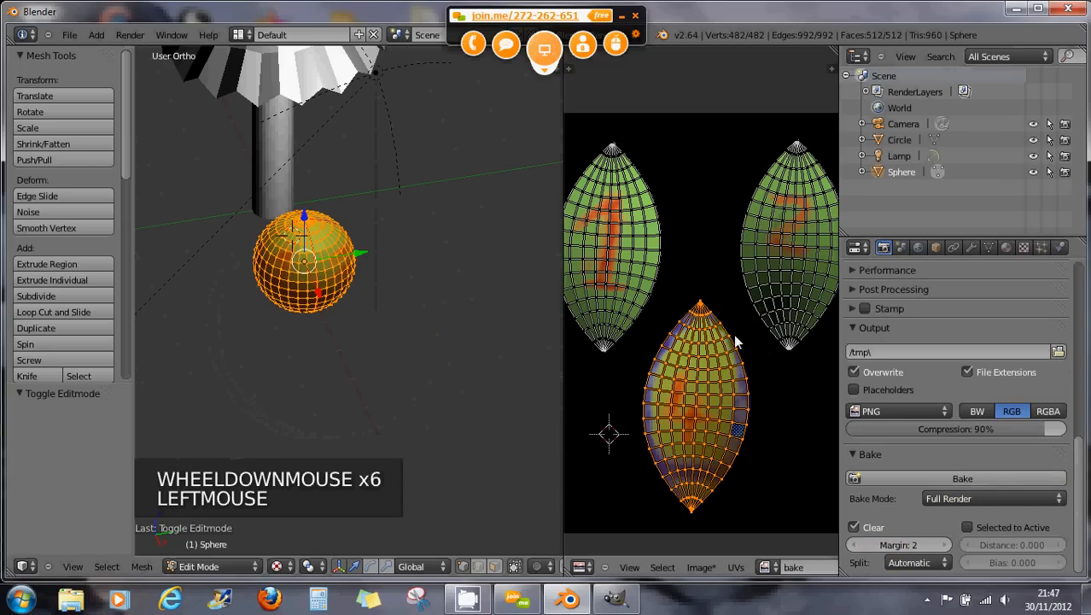
scroll(776, 265, "up", 2)
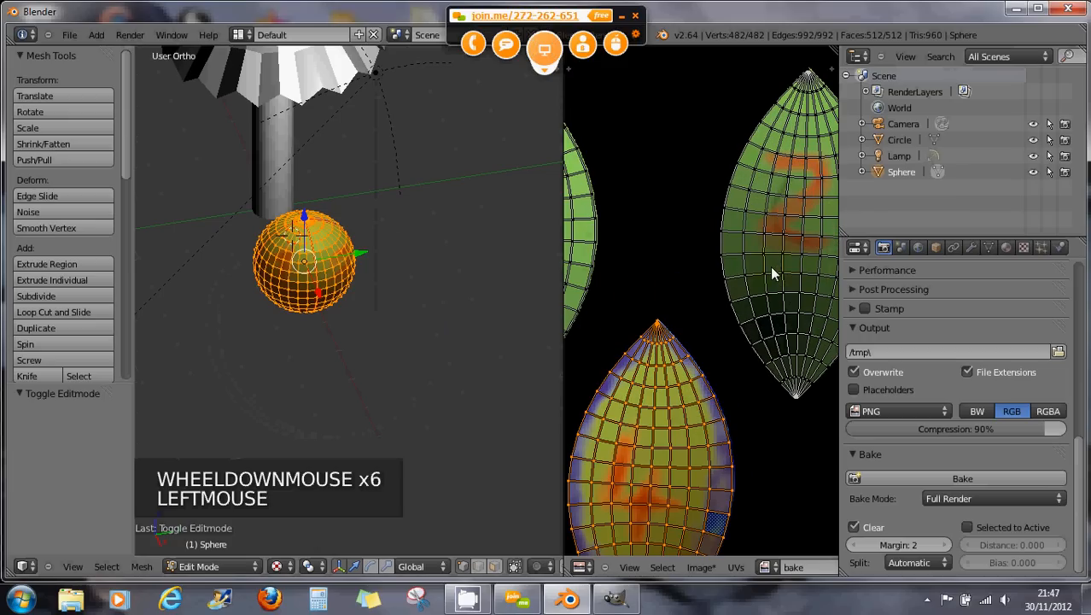
middle_click_drag(715, 286, 835, 309)
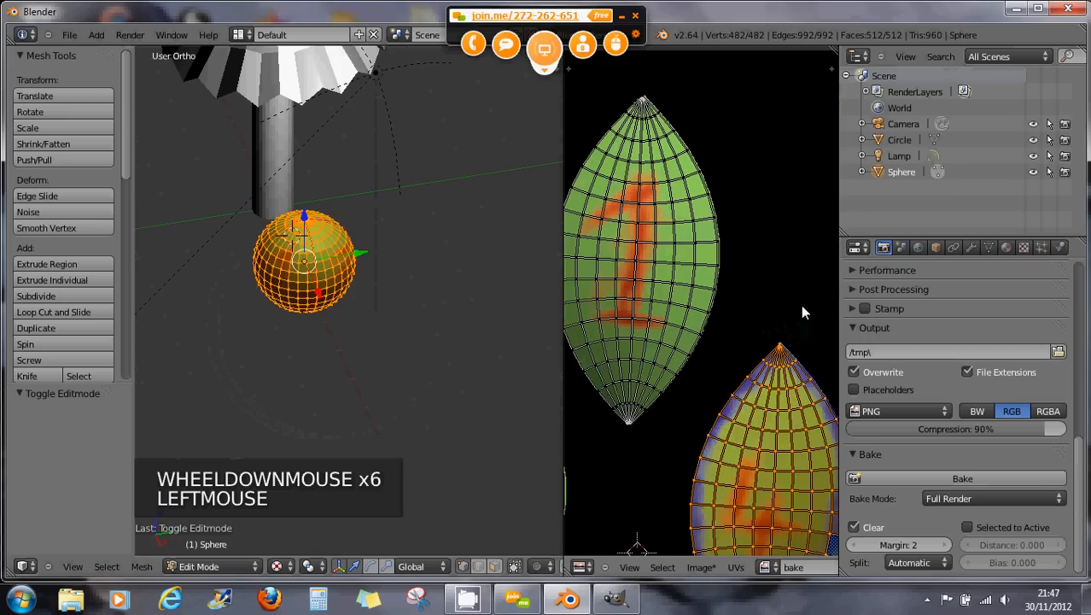
key("ctrl+Up")
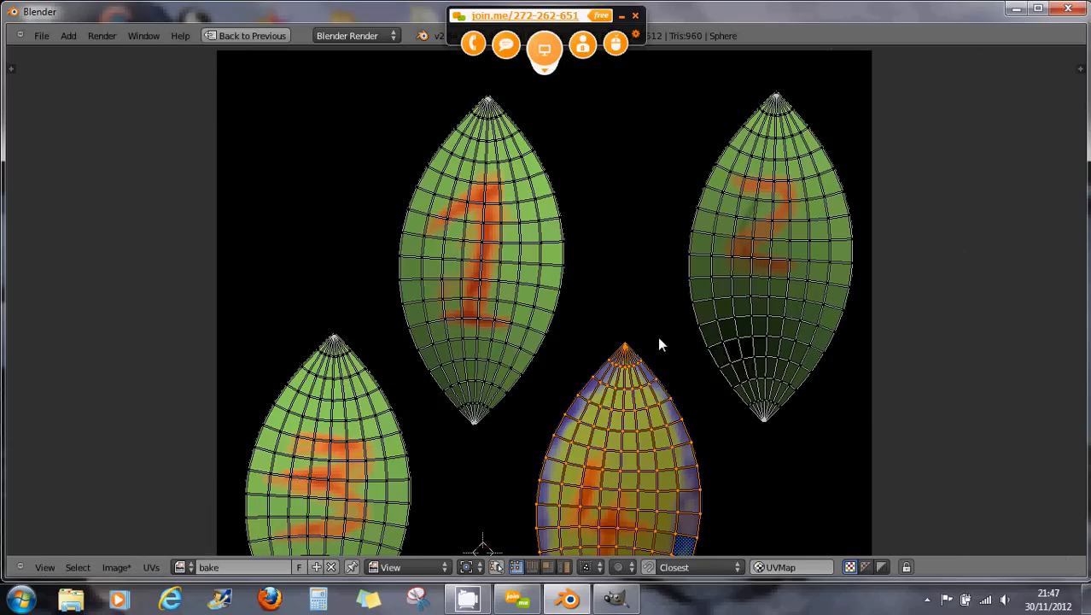
Examine the baked UV islands up close, including the pixel margin that extends past the island edges.
scroll(653, 346, "down", 3)
middle_click_drag(653, 422, 637, 373)
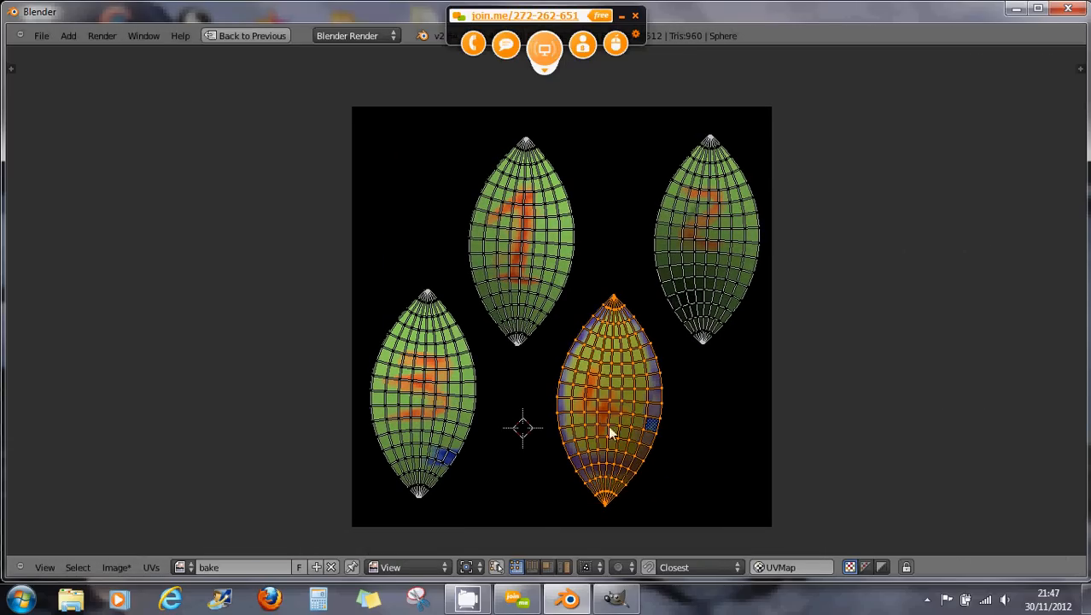
scroll(647, 403, "up", 4)
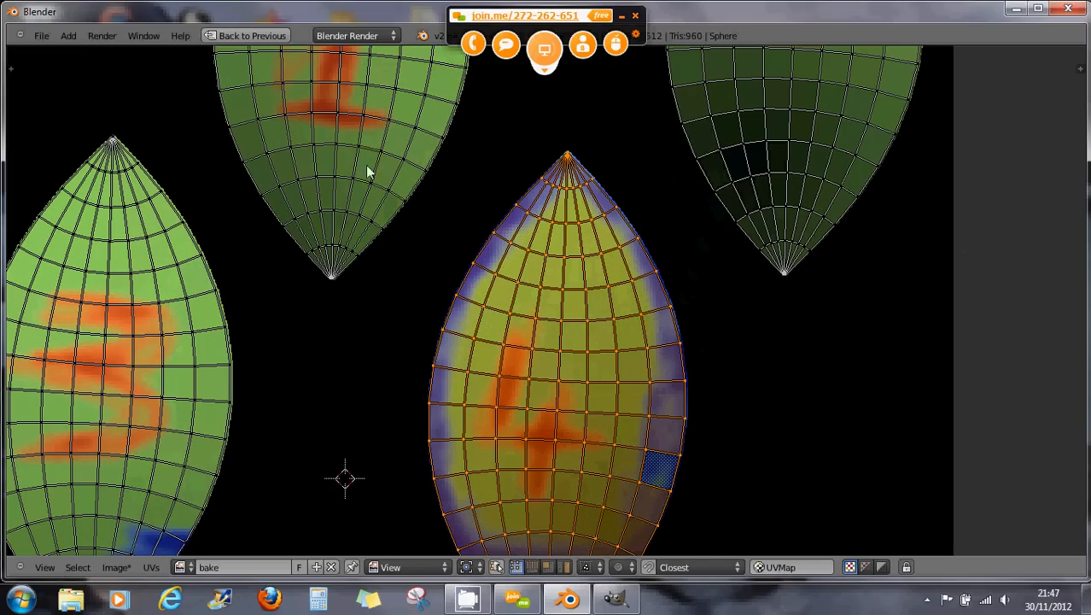
scroll(771, 248, "down", 4)
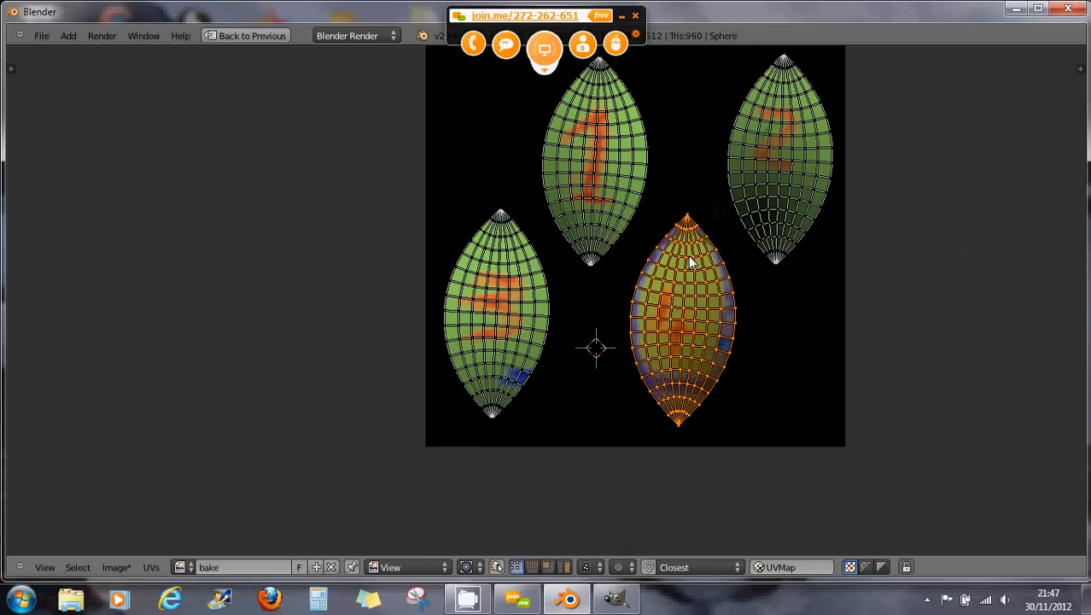
scroll(688, 255, "up", 6)
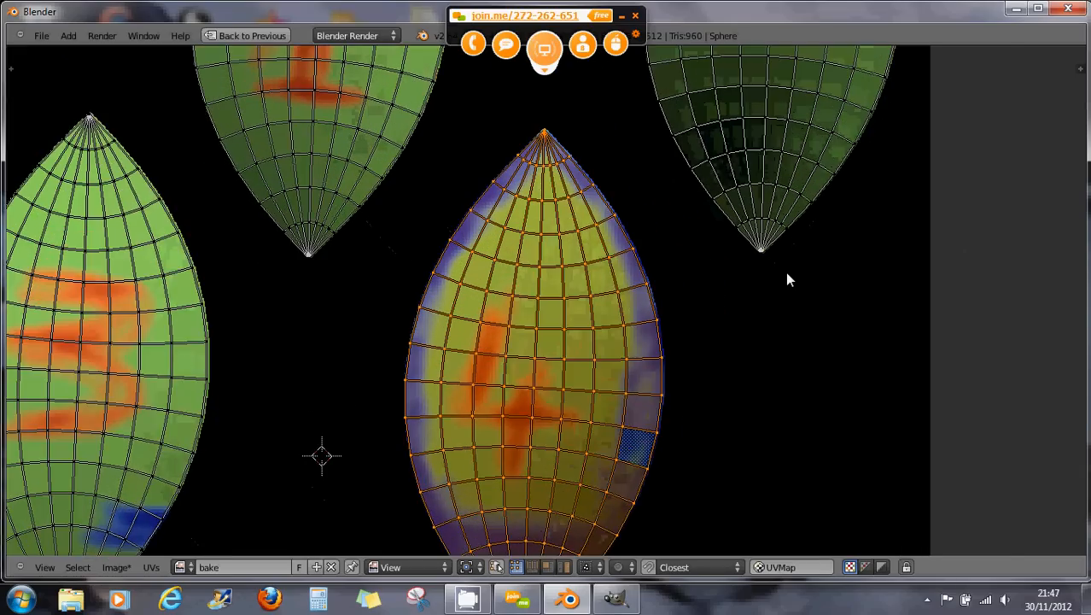
scroll(727, 219, "up", 7)
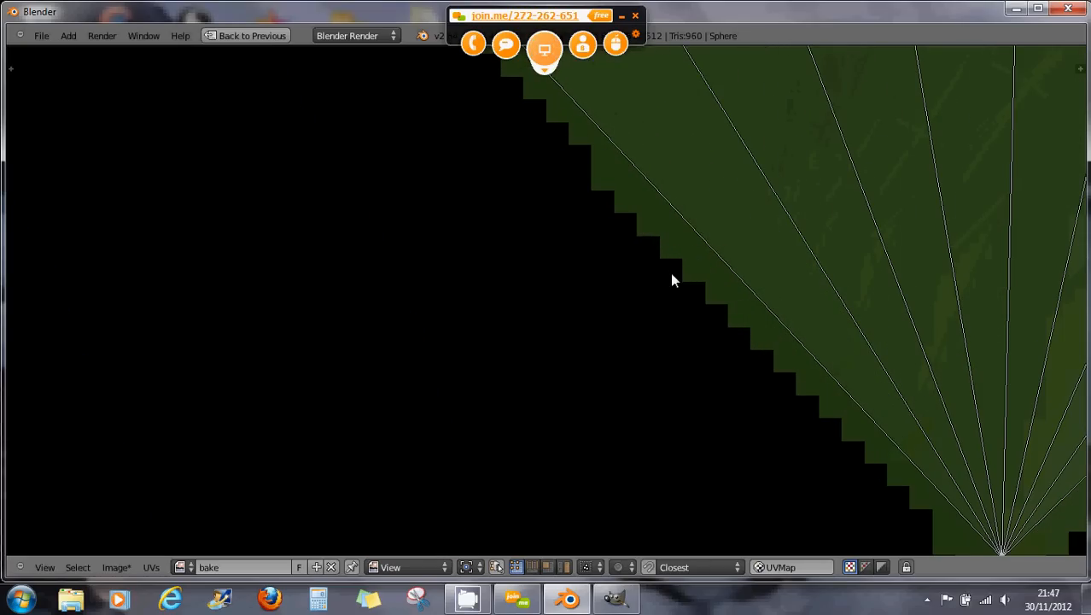
scroll(723, 275, "down", 4)
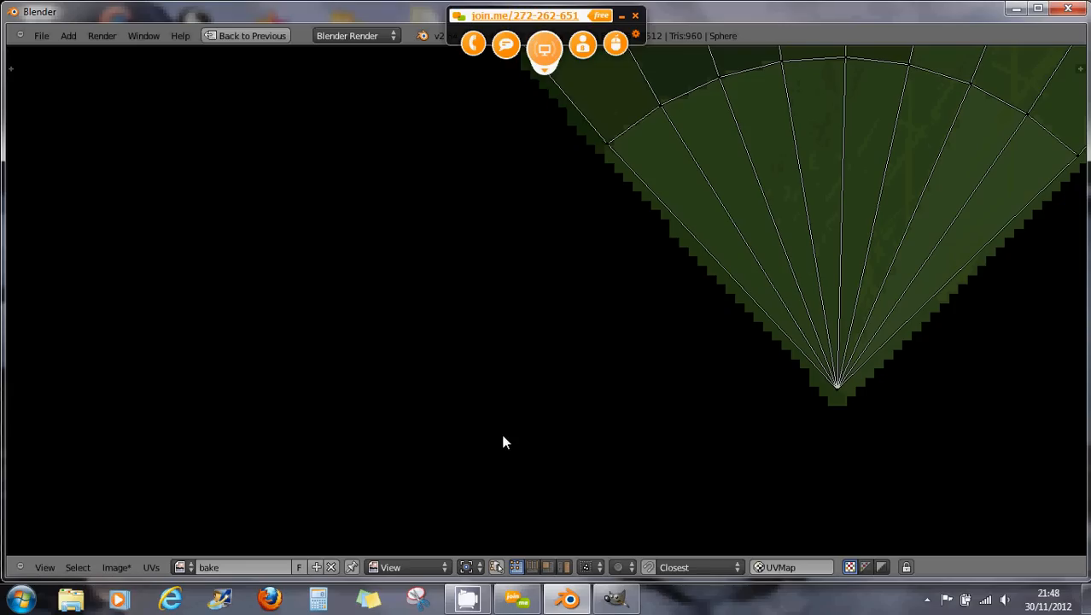
Restore the split layout, set the bake margin to 16, and bake the sphere's full render again.
key("shift+space")
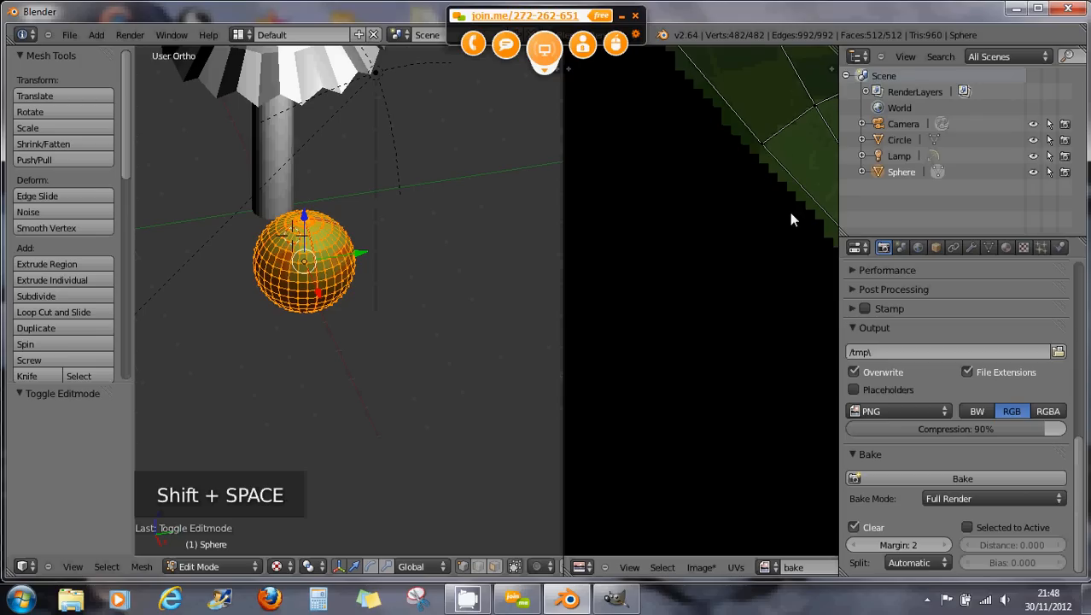
scroll(762, 291, "down", 5)
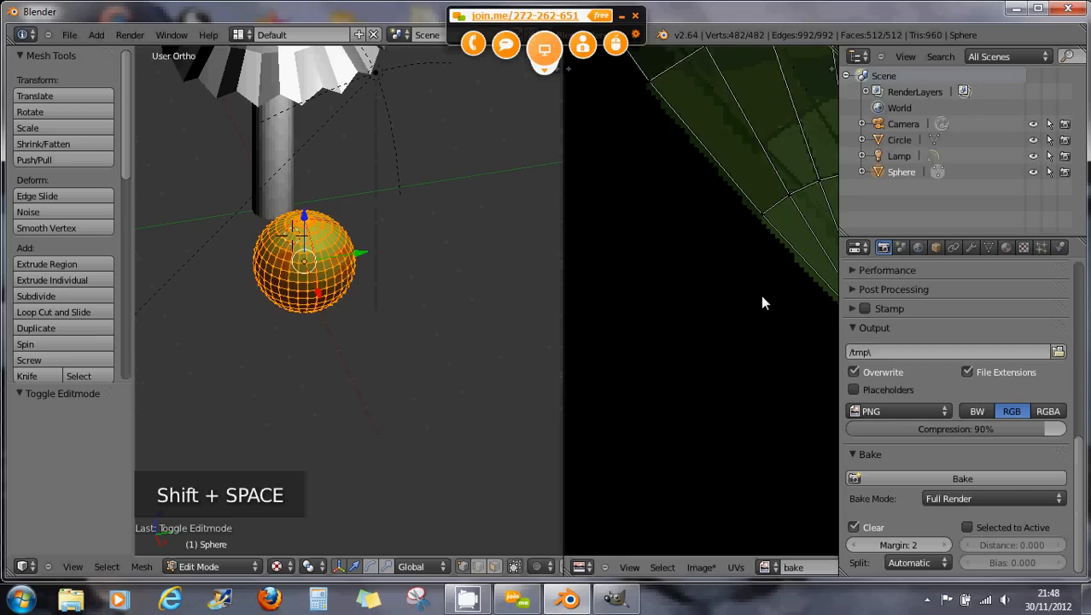
scroll(759, 304, "up", 5)
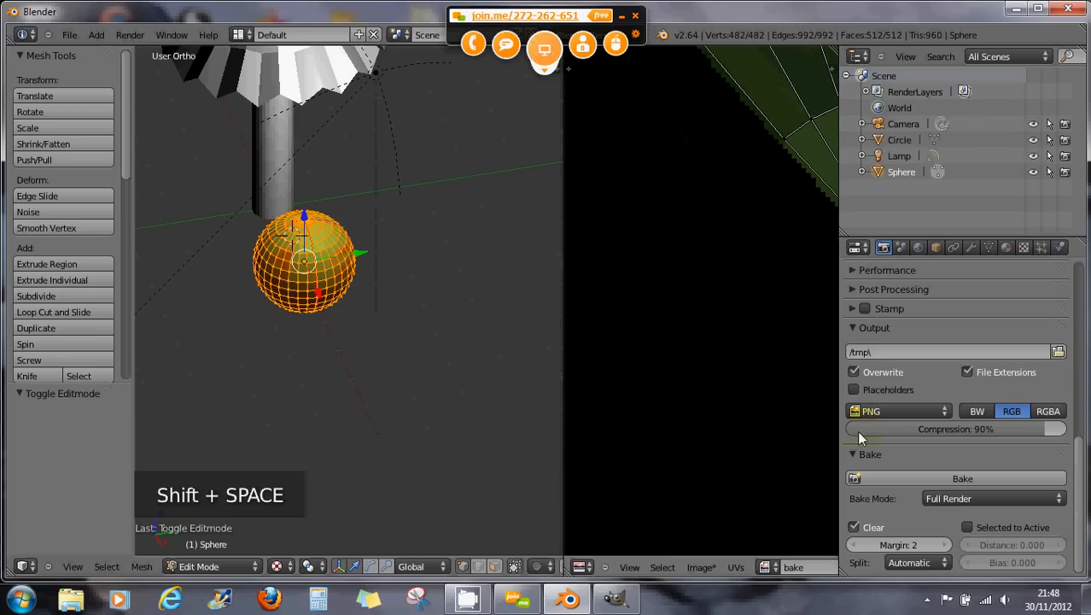
scroll(918, 543, "down", 3)
left_click_drag(918, 545, 963, 547)
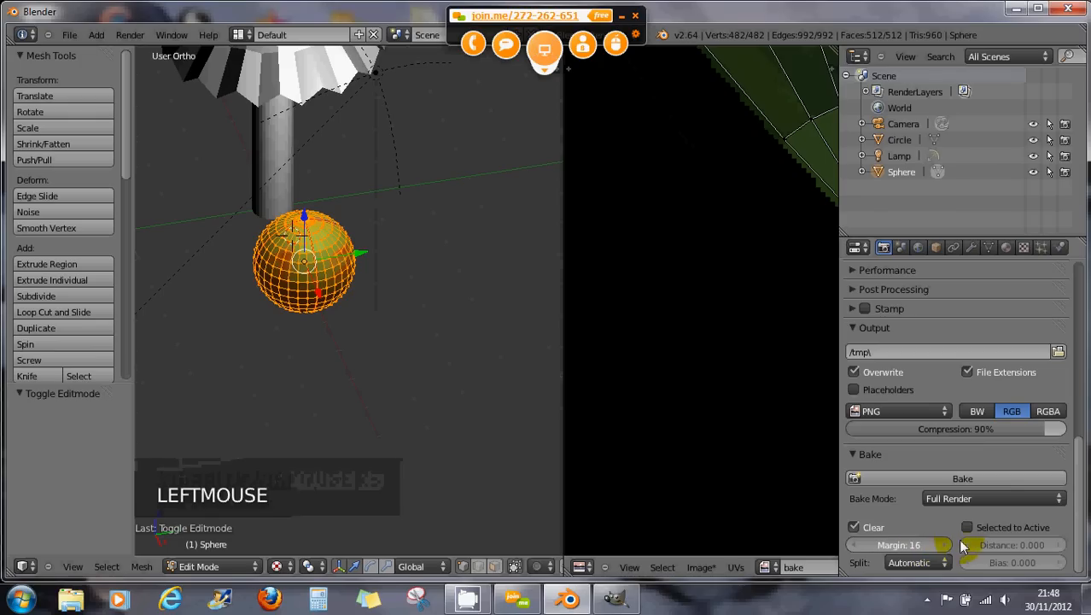
scroll(748, 317, "down", 5)
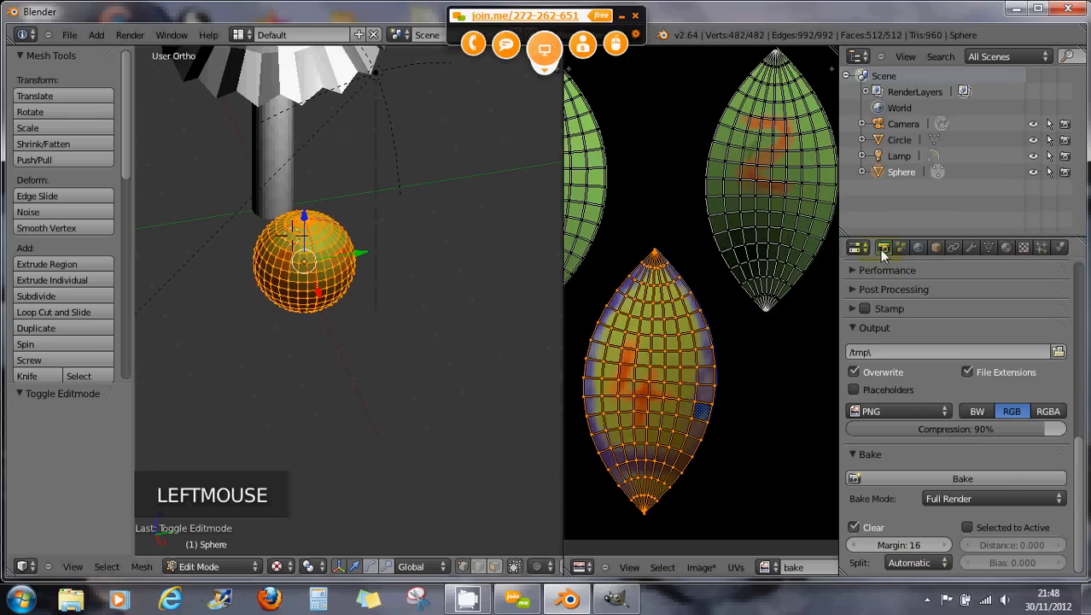
left_click(912, 476)
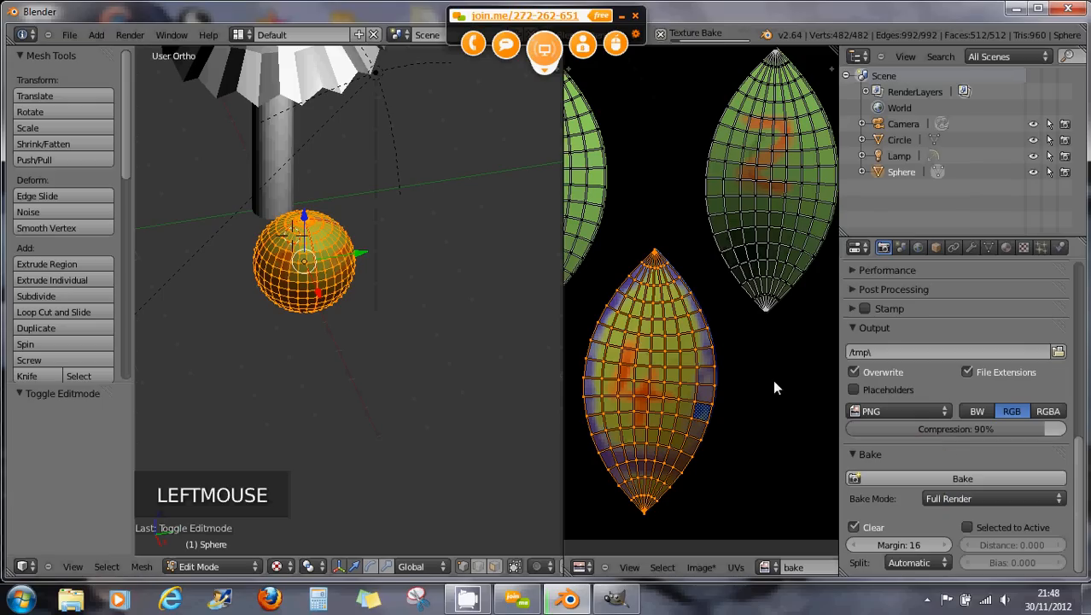
Examine the baked margin around the edges of the islands numbered 2 and 4.
scroll(736, 298, "up", 5)
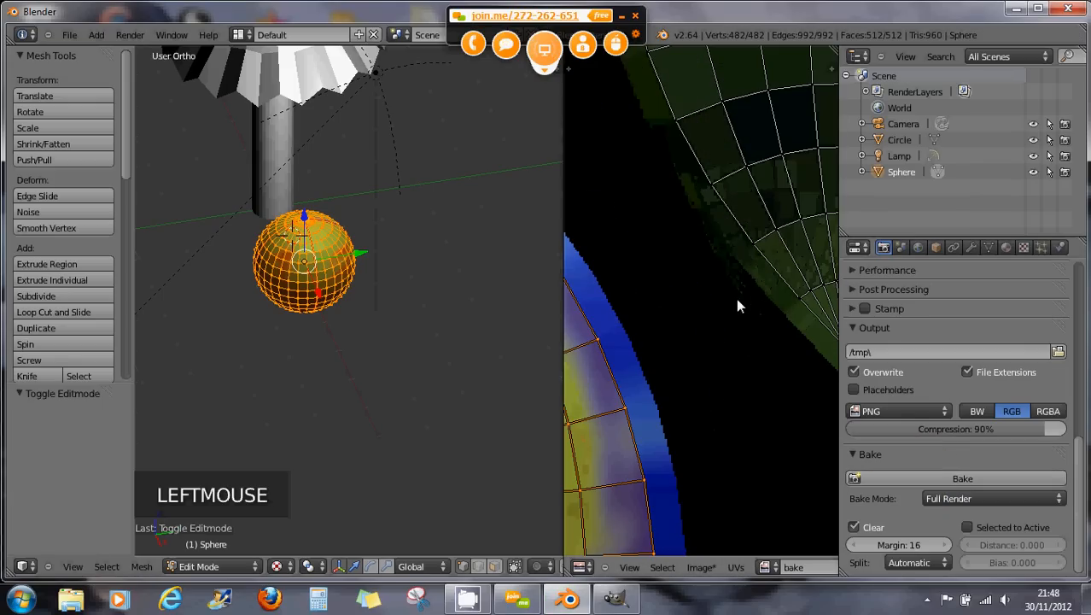
scroll(727, 306, "down", 4)
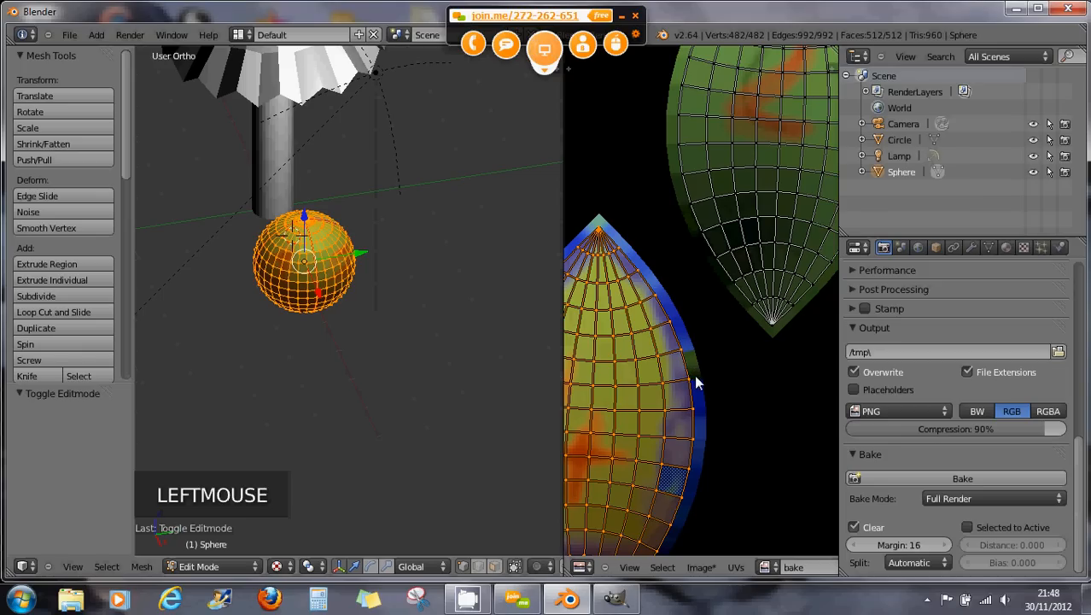
scroll(738, 340, "up", 4)
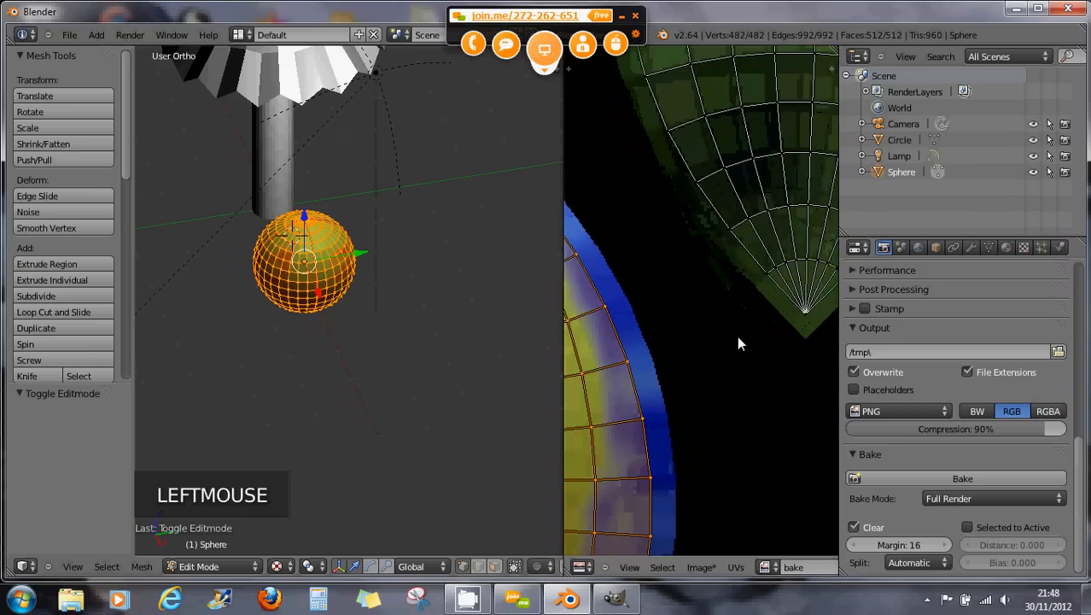
scroll(738, 342, "down", 4)
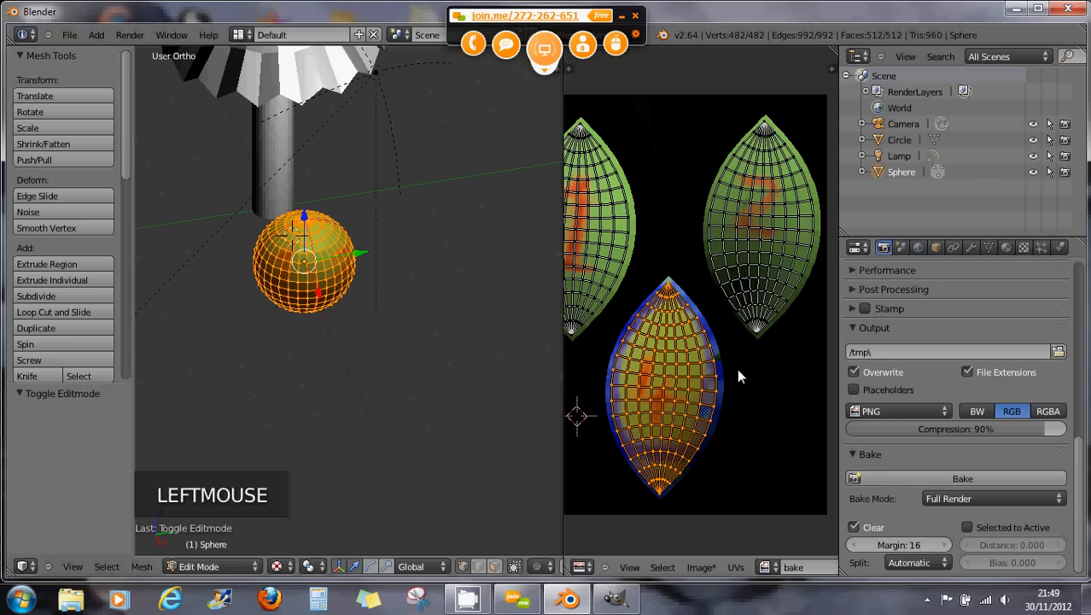
scroll(737, 368, "up", 5)
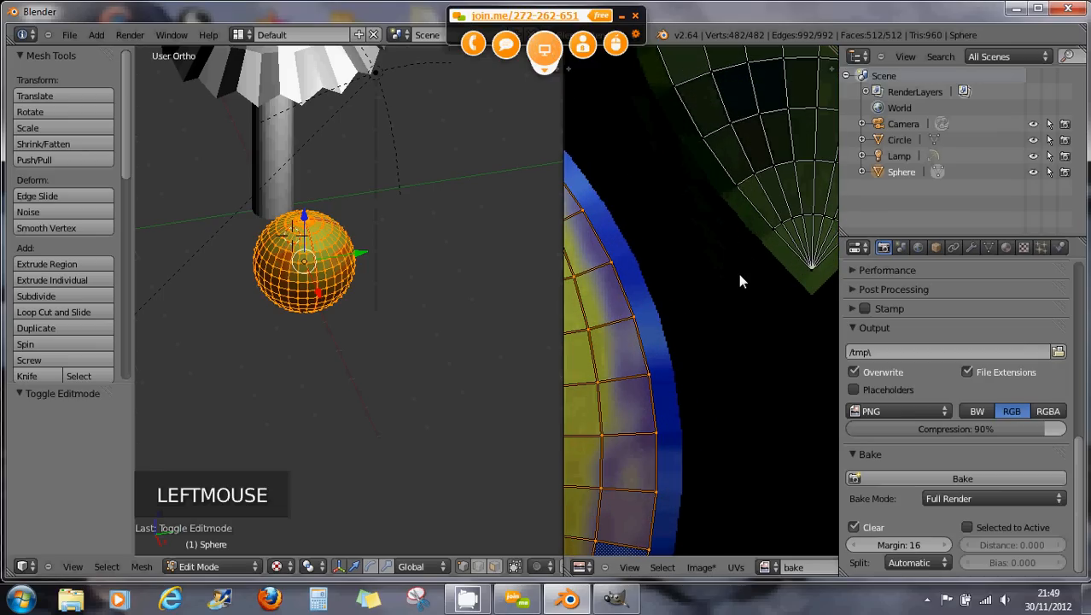
Select the whole UV island numbered 2 and move it down against the edge of island 4, making their margins overlap.
scroll(739, 275, "down", 4)
right_click(755, 250)
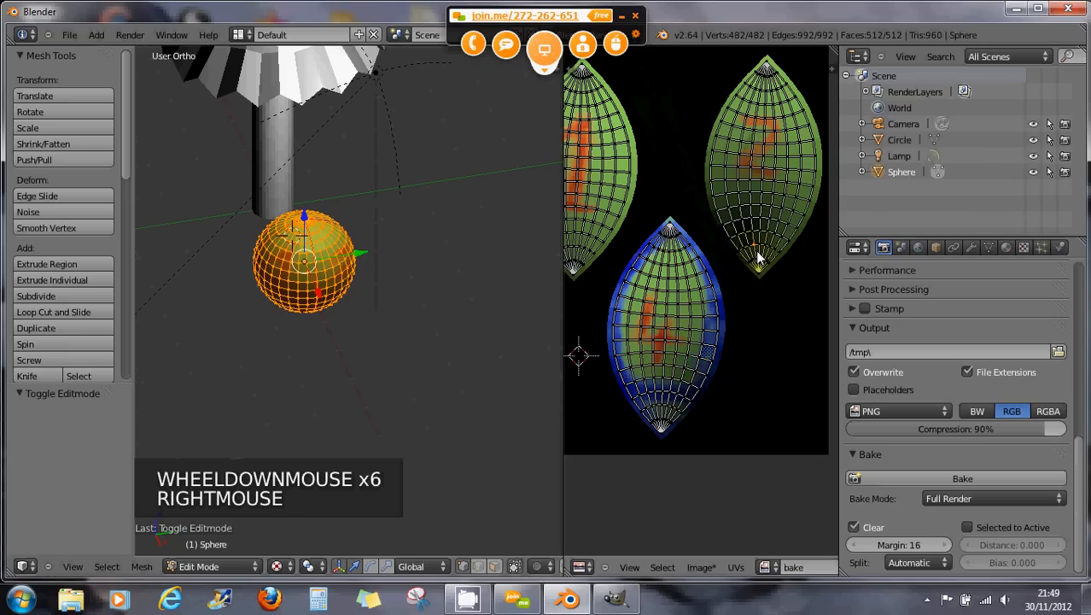
key("l")
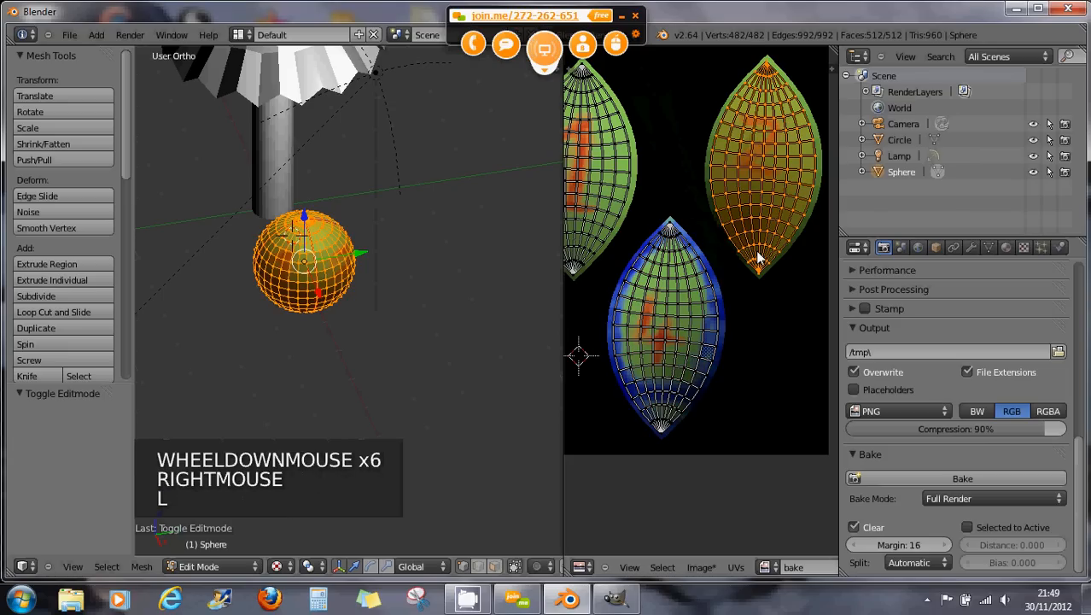
key("g")
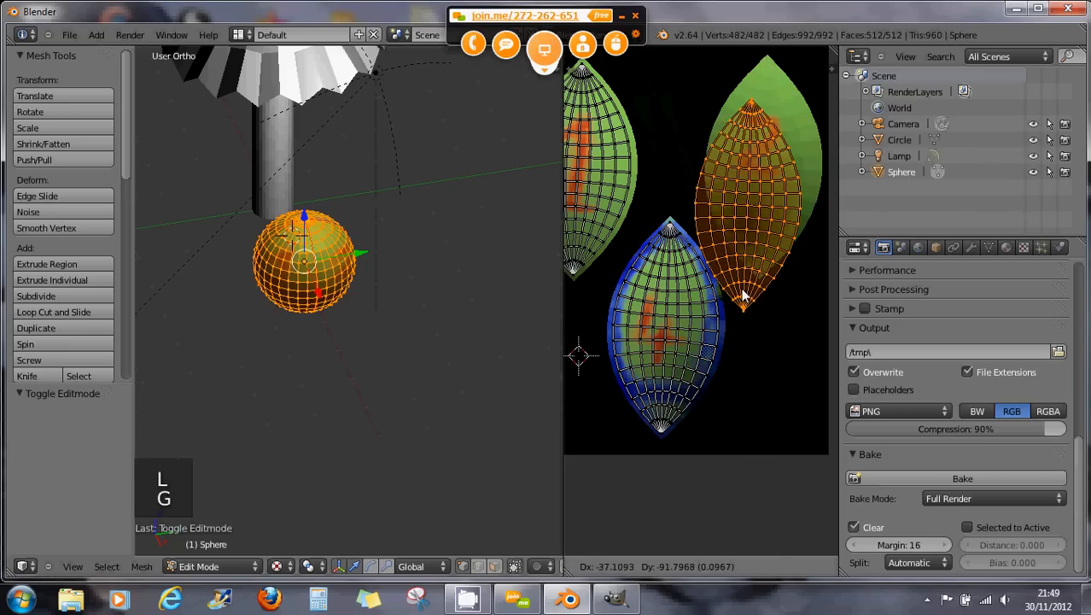
left_click(743, 295)
scroll(742, 295, "up", 5)
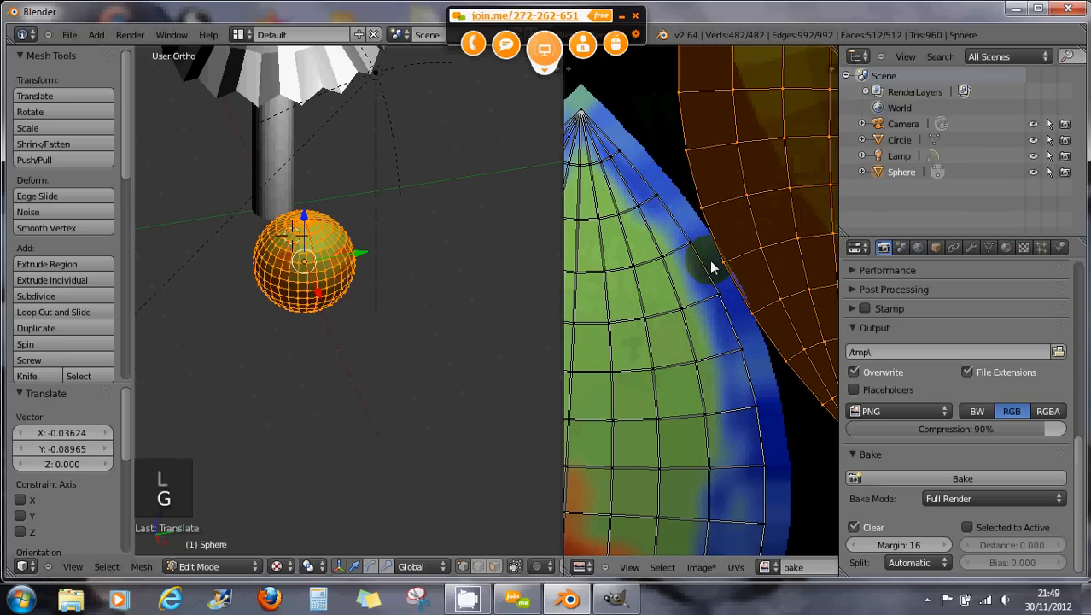
key("g")
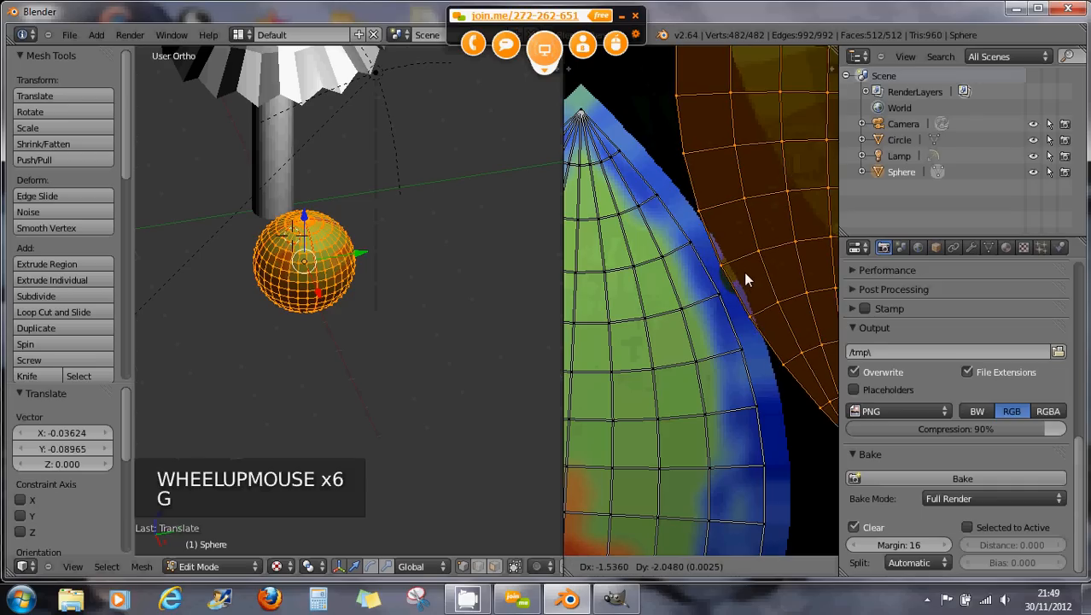
left_click(744, 273)
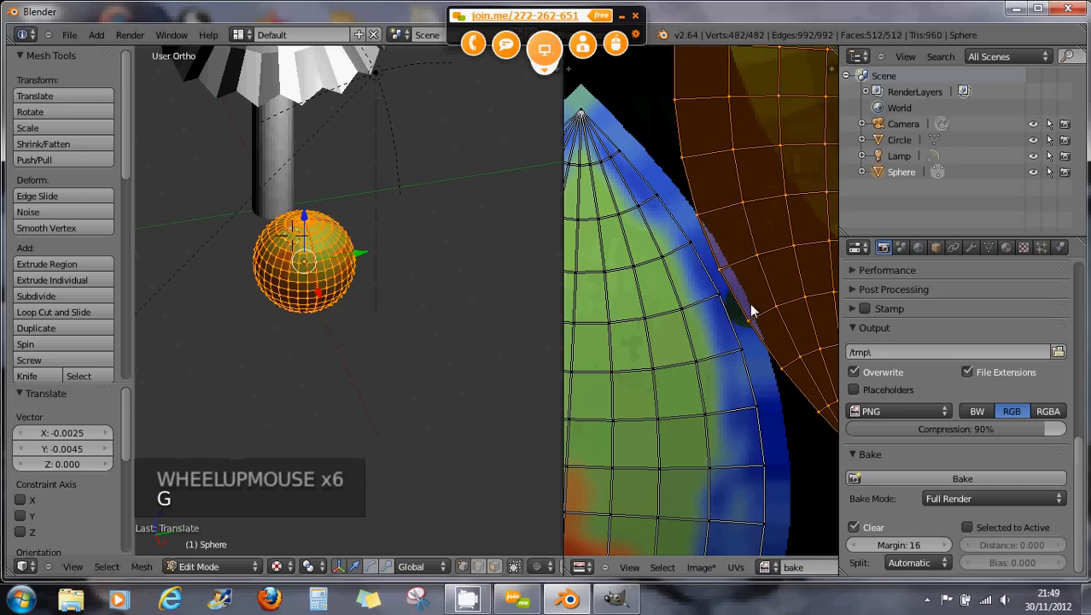
Bake the full render again and check the margin where islands 2 and 4 nearly touch.
double_click(888, 478)
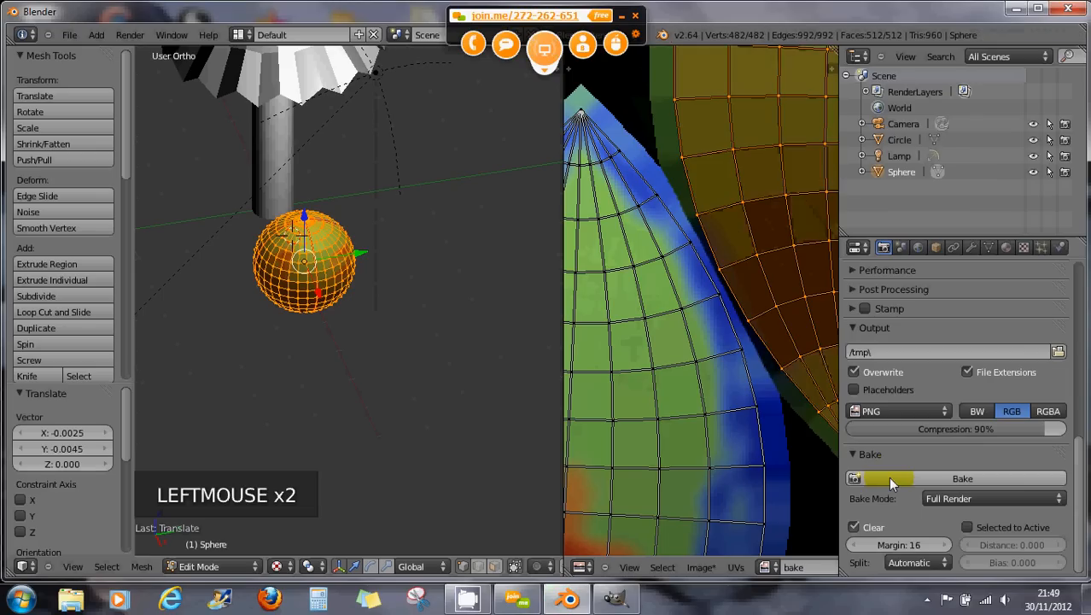
scroll(764, 341, "up", 3)
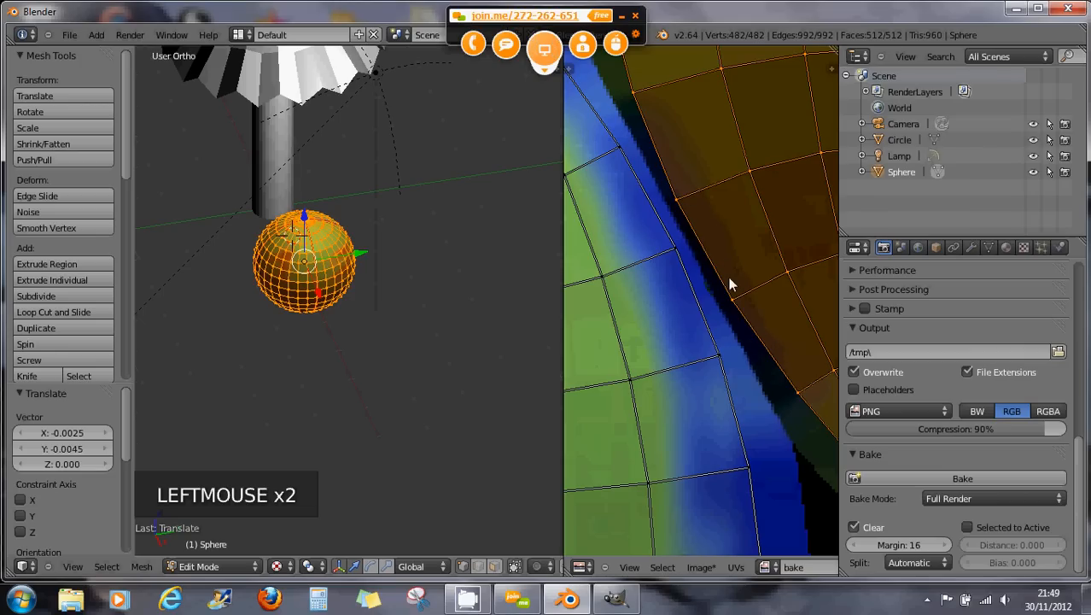
scroll(735, 274, "down", 5)
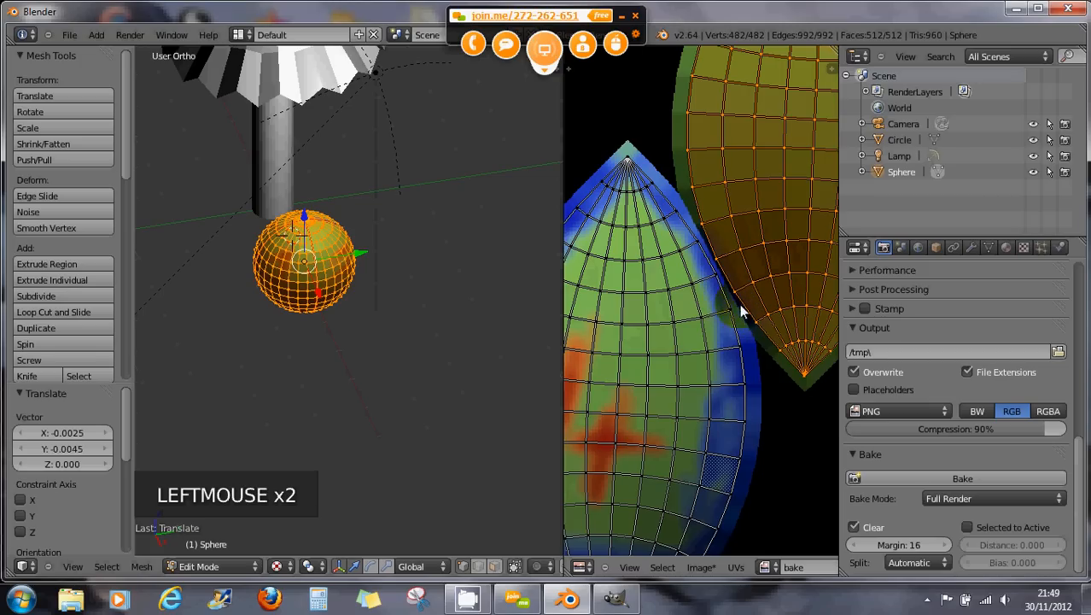
scroll(739, 316, "down", 2)
scroll(741, 323, "down", 2)
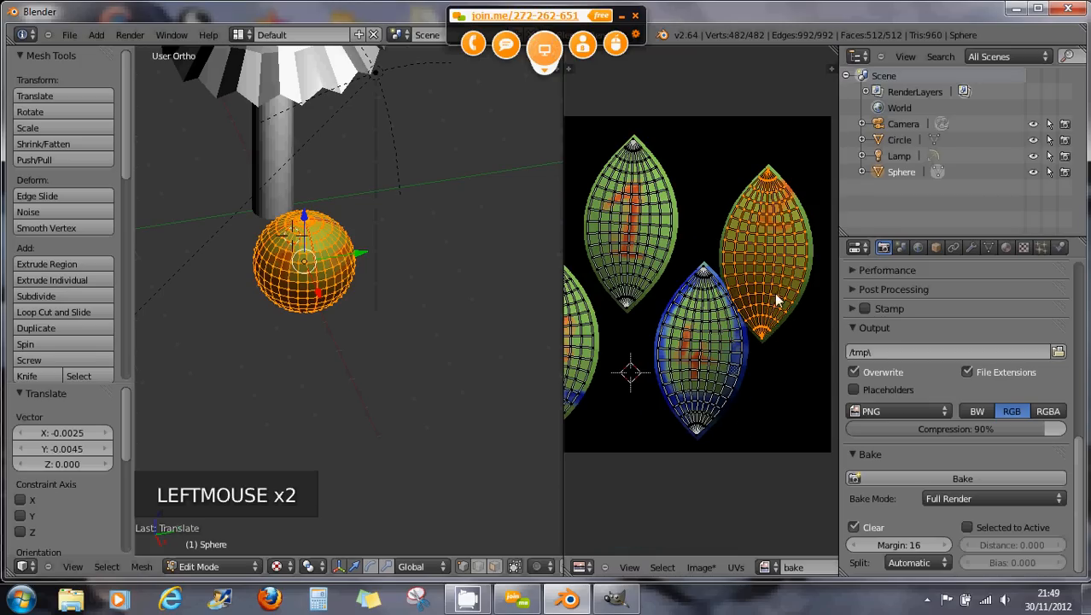
Move island 2 back up by about 0.112, clear of island 4, and rebake the full render.
key("g")
left_click(762, 262)
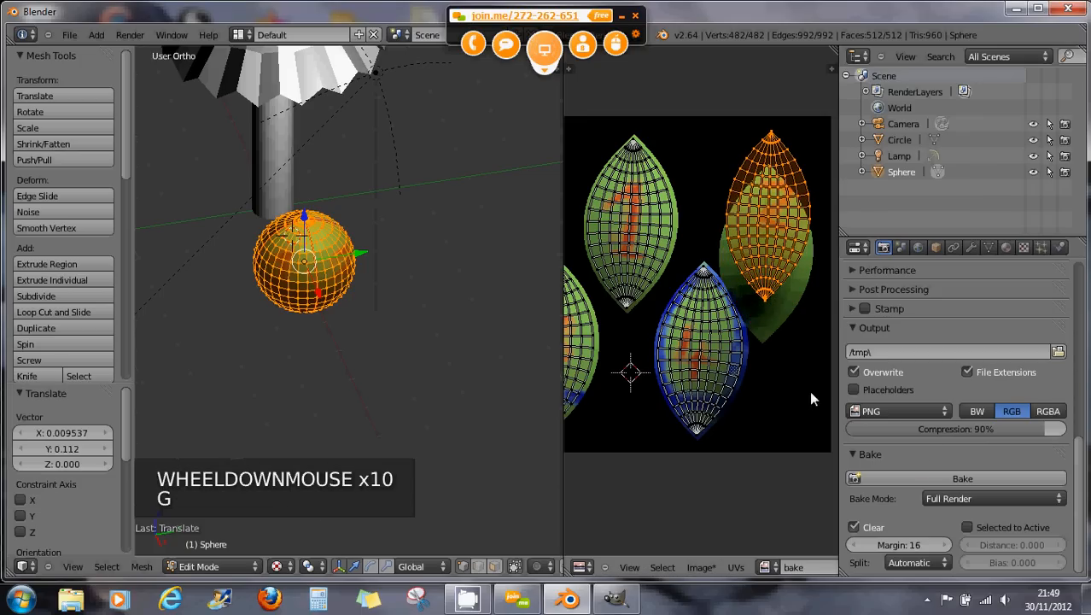
left_click(897, 481)
left_click(906, 475)
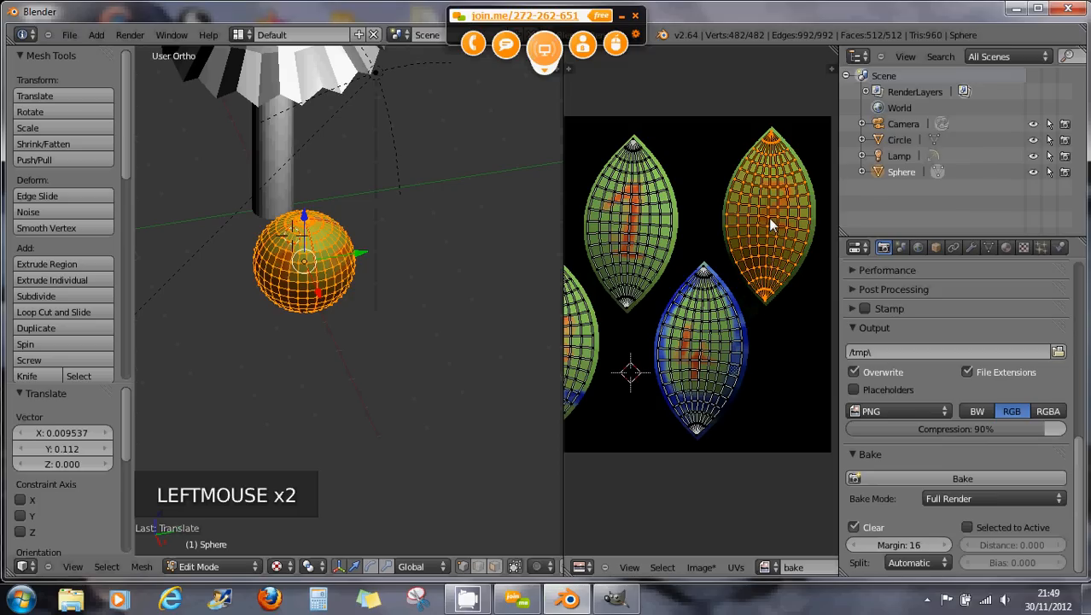
Move island 2 sideways by about -0.124 in X so it overlaps the tip of island 4, and rebake.
key("g")
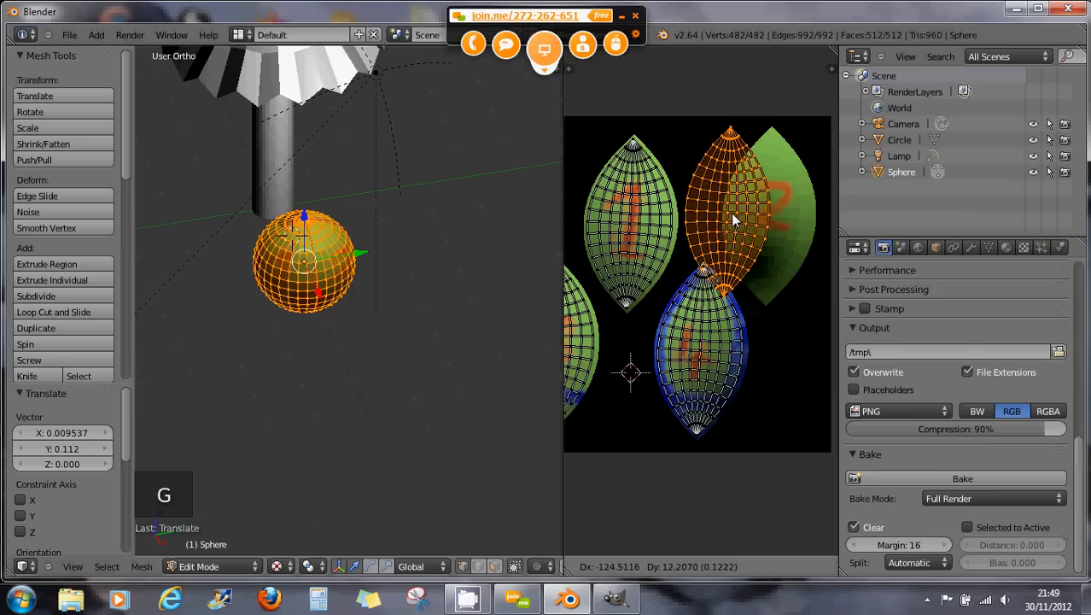
scroll(794, 203, "up", 3)
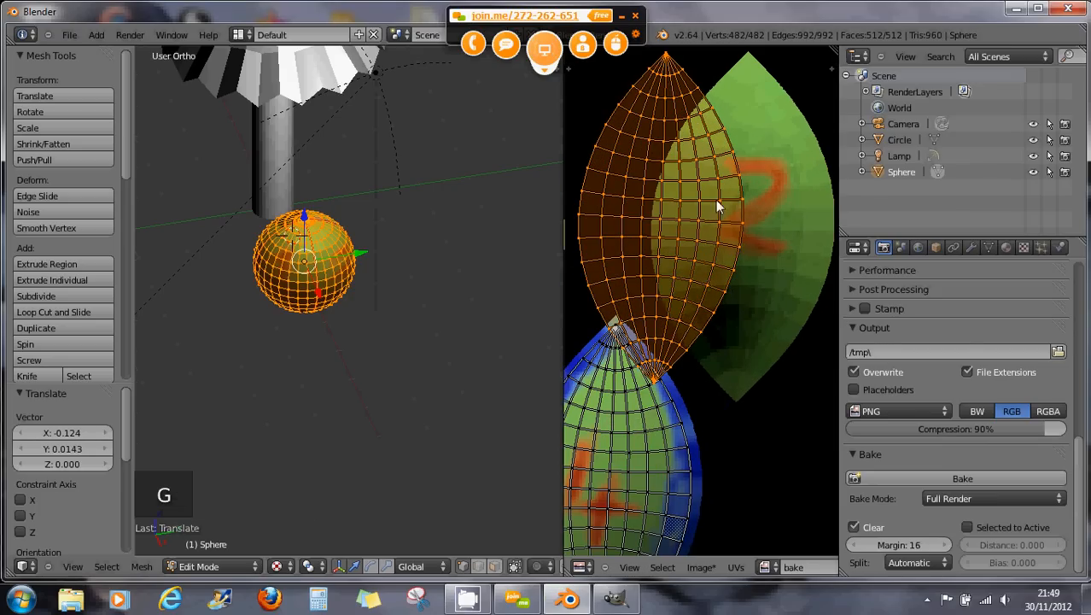
left_click(926, 481)
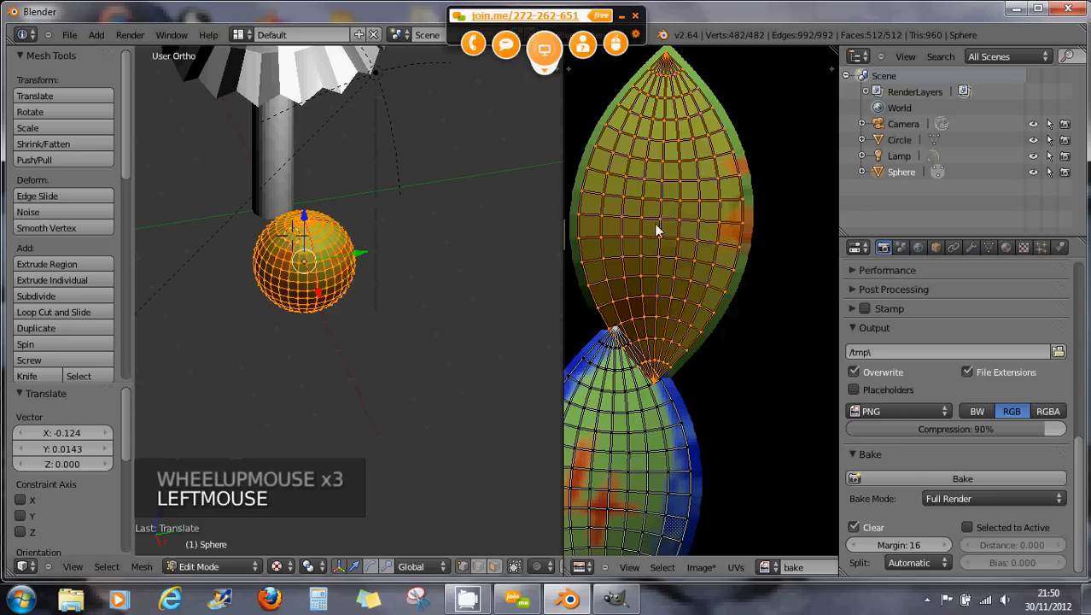
Move island 2 off island 4 by about 0.101 in X and -0.039 in Y, and rebake the full render.
key("g")
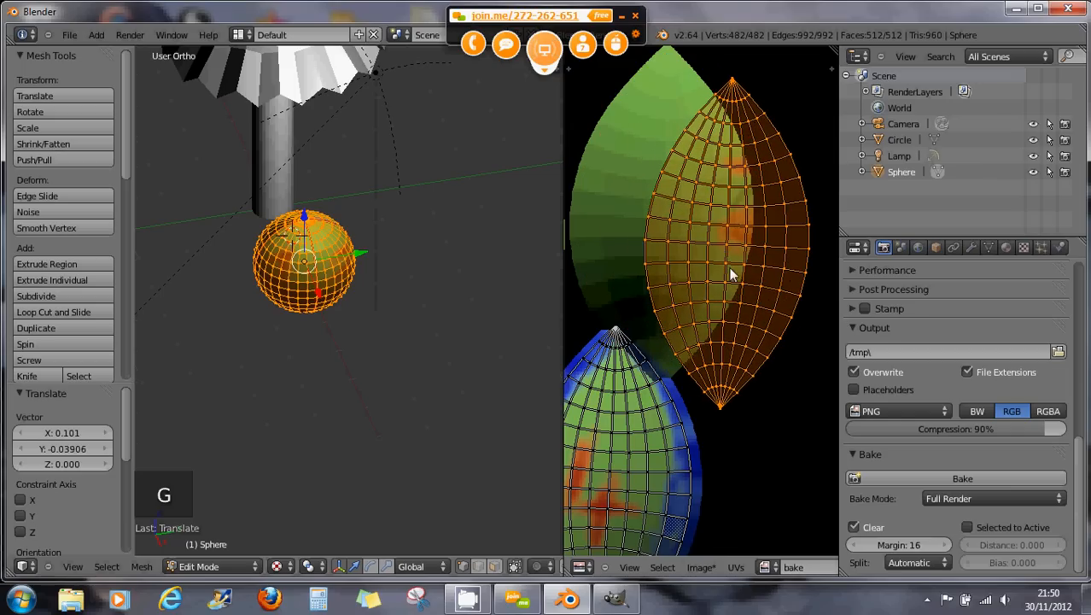
left_click(731, 274)
scroll(731, 273, "down", 3)
left_click(919, 475)
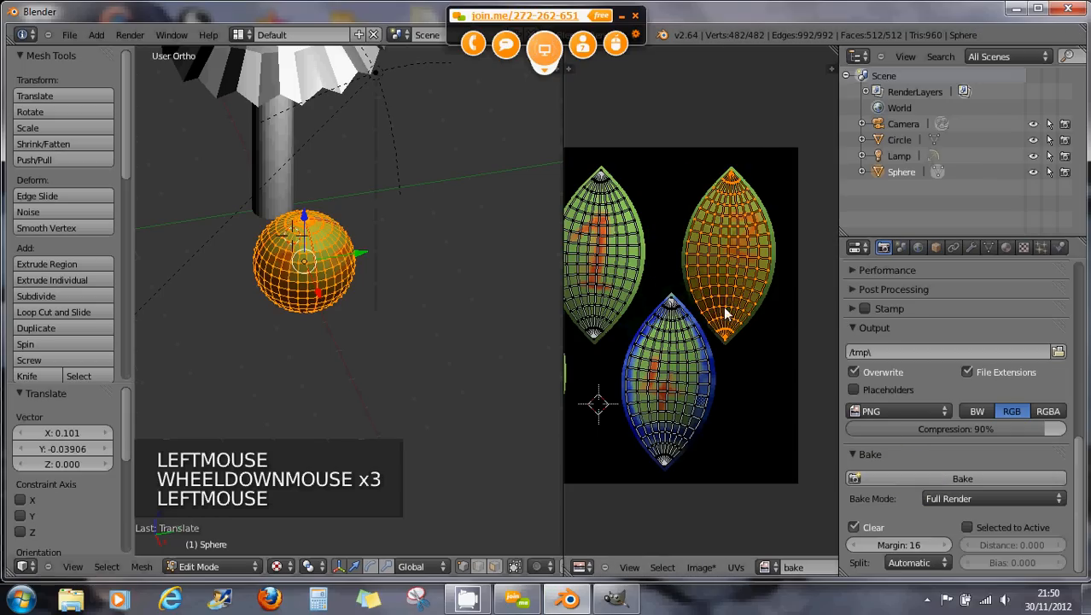
scroll(753, 261, "up", 4)
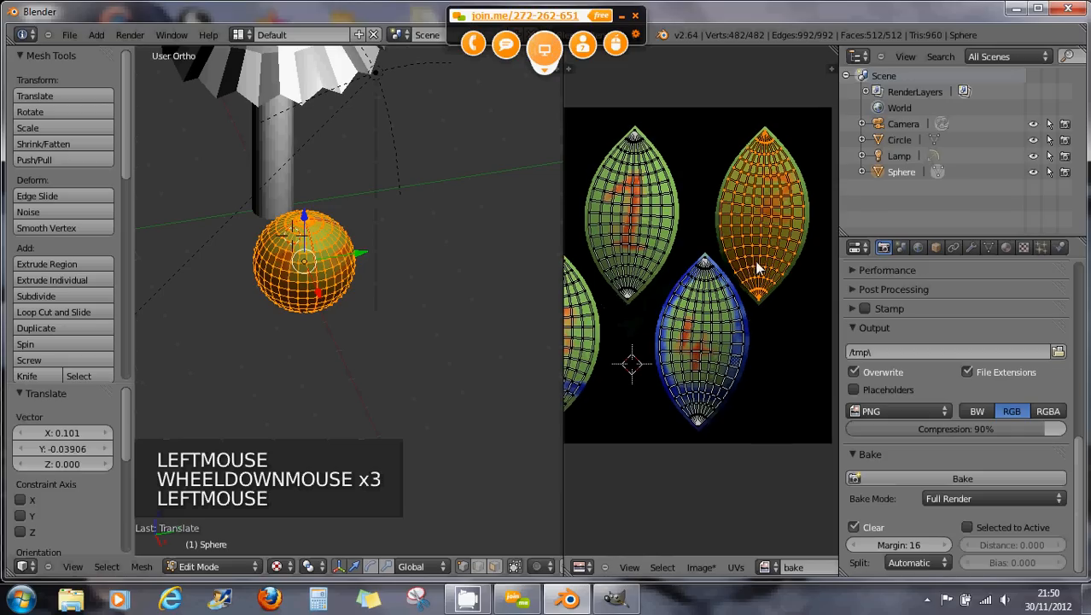
Examine the baked margin around island 4, especially where it borders island 2, and compare it with the seams on the sphere.
scroll(771, 296, "up", 3)
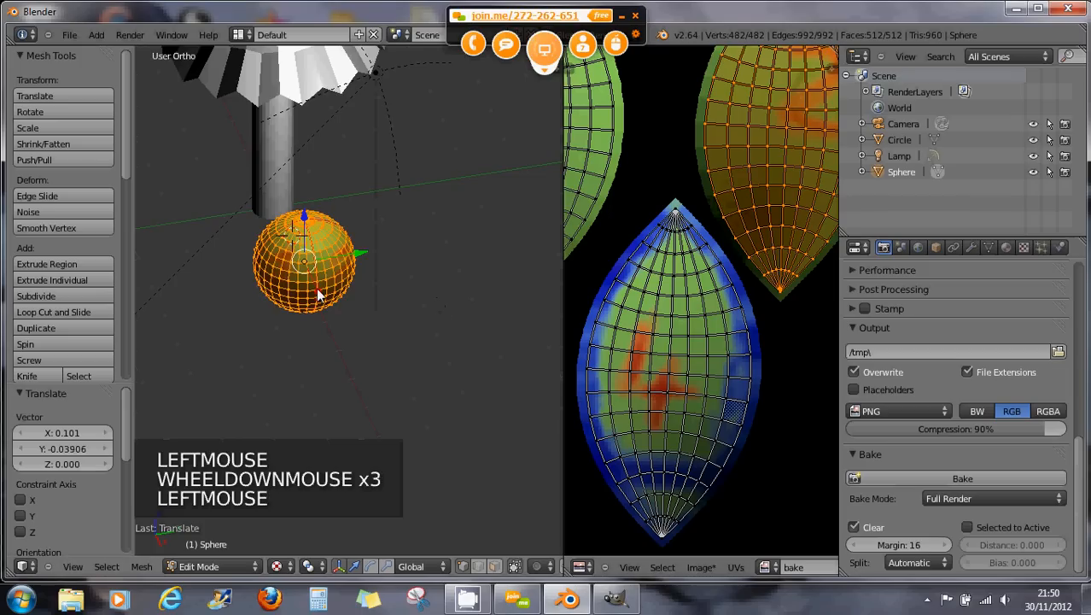
scroll(316, 286, "up", 6)
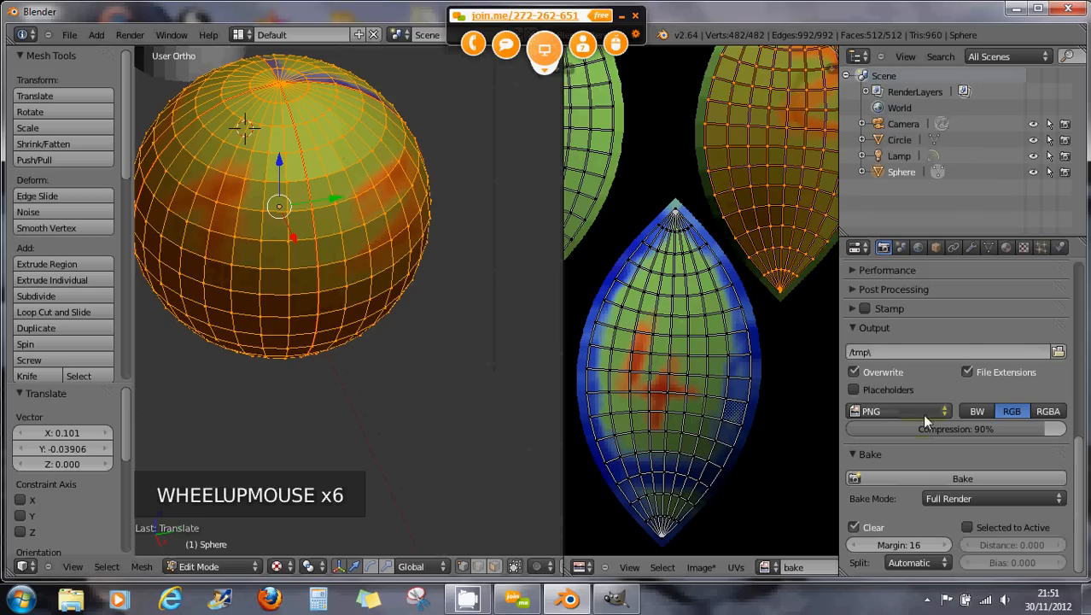
scroll(771, 420, "up", 6)
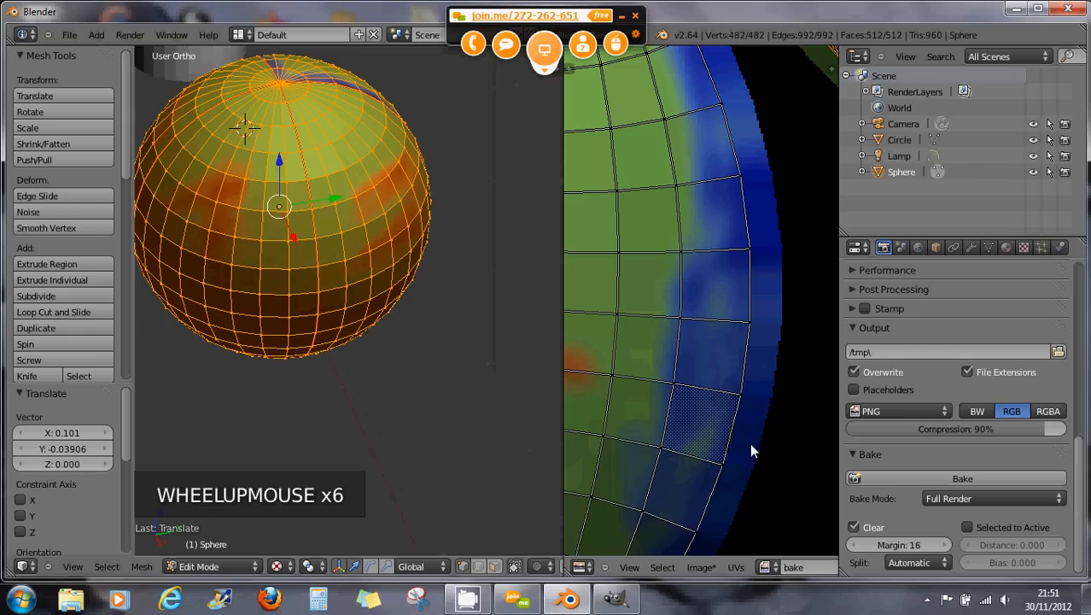
scroll(750, 442, "down", 4)
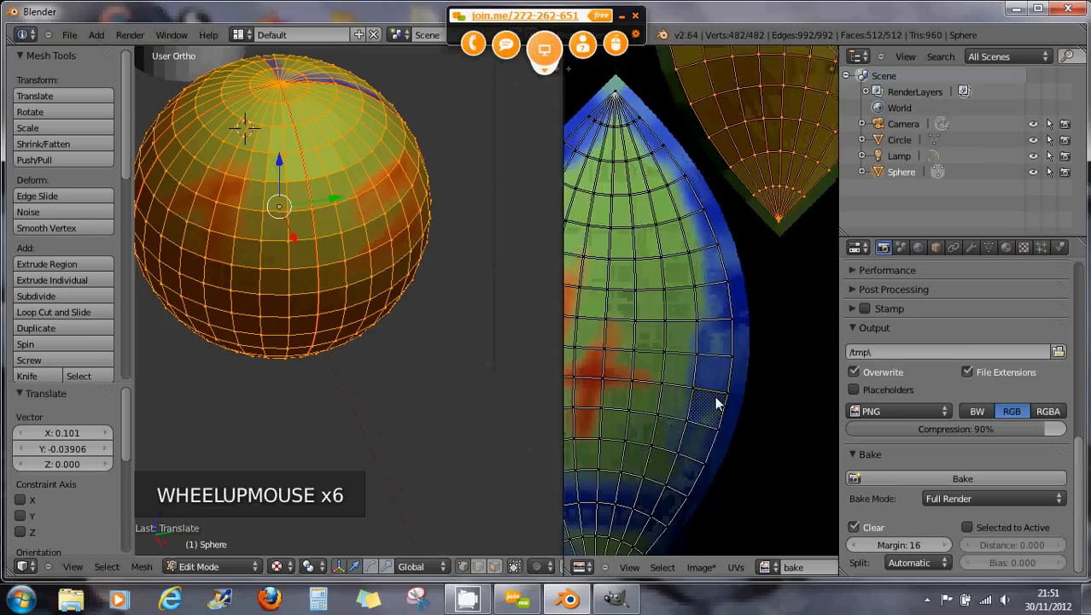
scroll(694, 219, "up", 4)
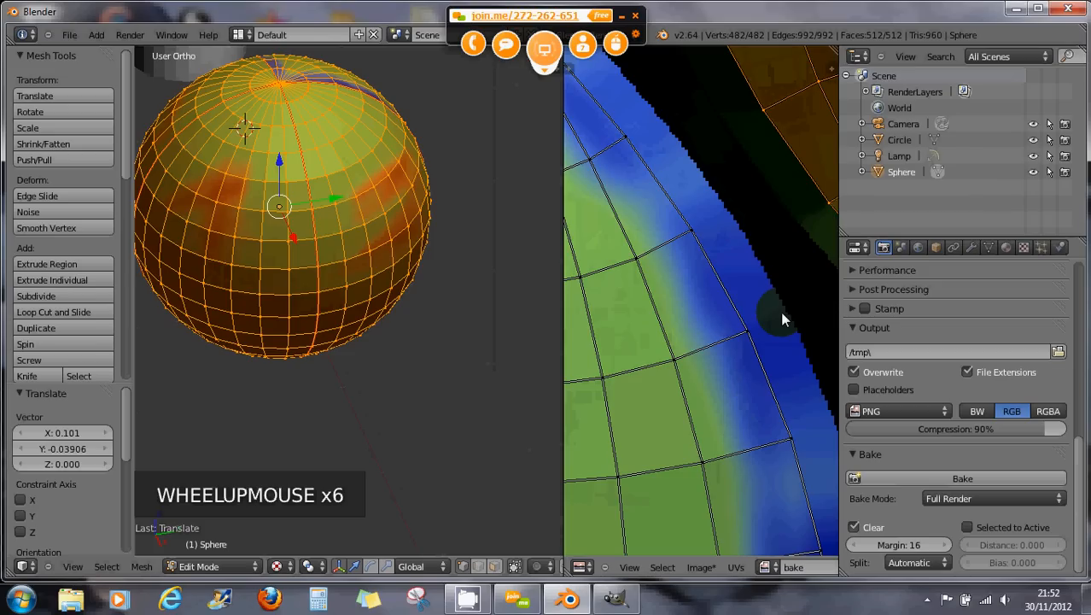
scroll(790, 315, "down", 5)
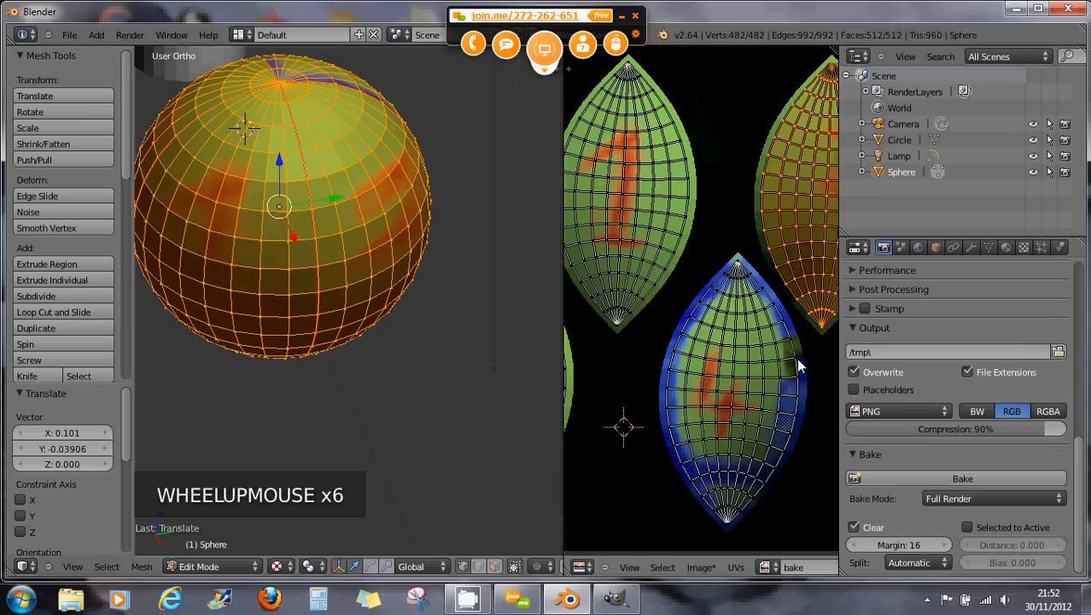
scroll(794, 368, "up", 6)
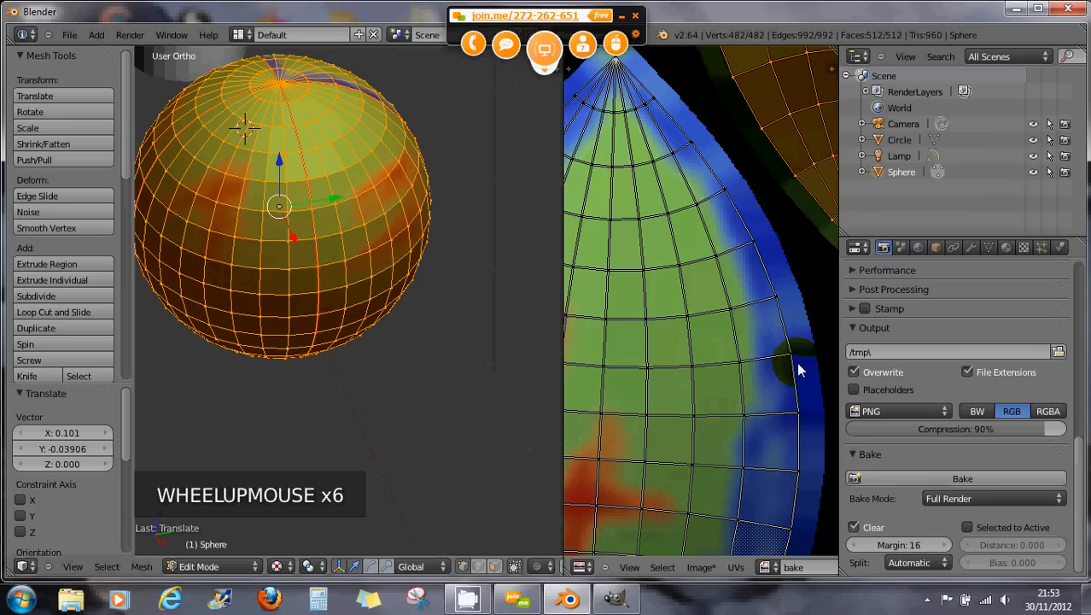
scroll(798, 369, "down", 1)
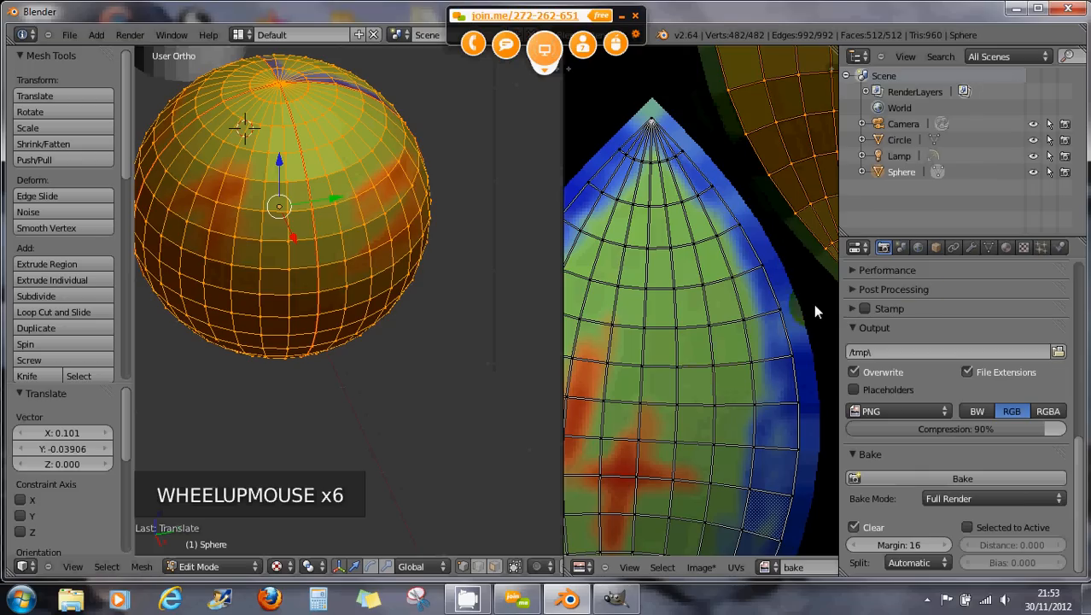
scroll(751, 286, "down", 4)
scroll(748, 284, "down", 1)
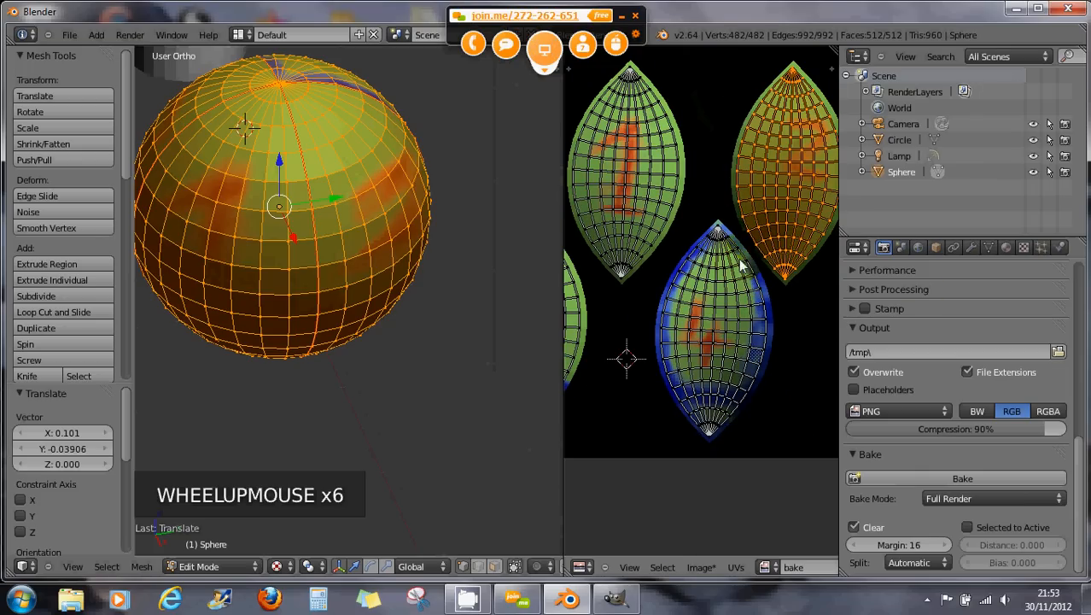
scroll(771, 274, "up", 2)
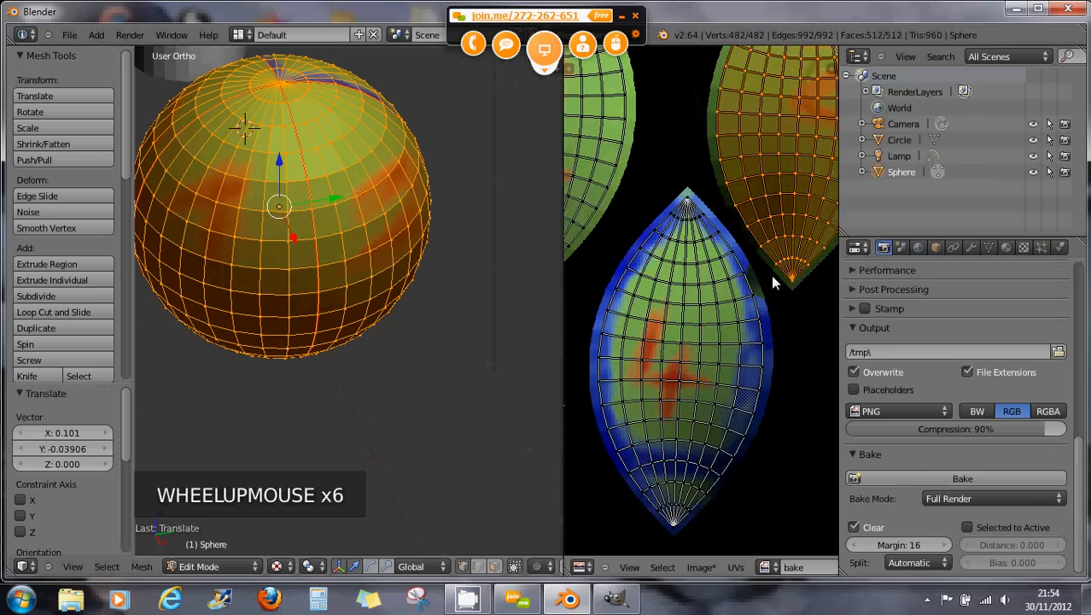
scroll(768, 274, "down", 2)
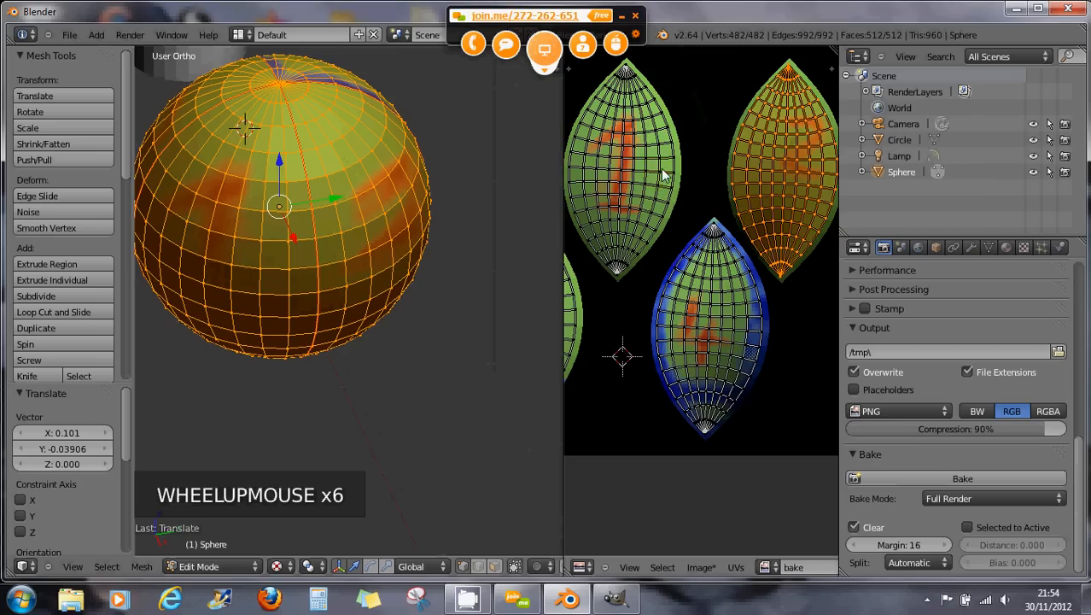
Set the bake margin to 64 and rebake the full render.
scroll(661, 171, "up", 5)
scroll(738, 169, "down", 5)
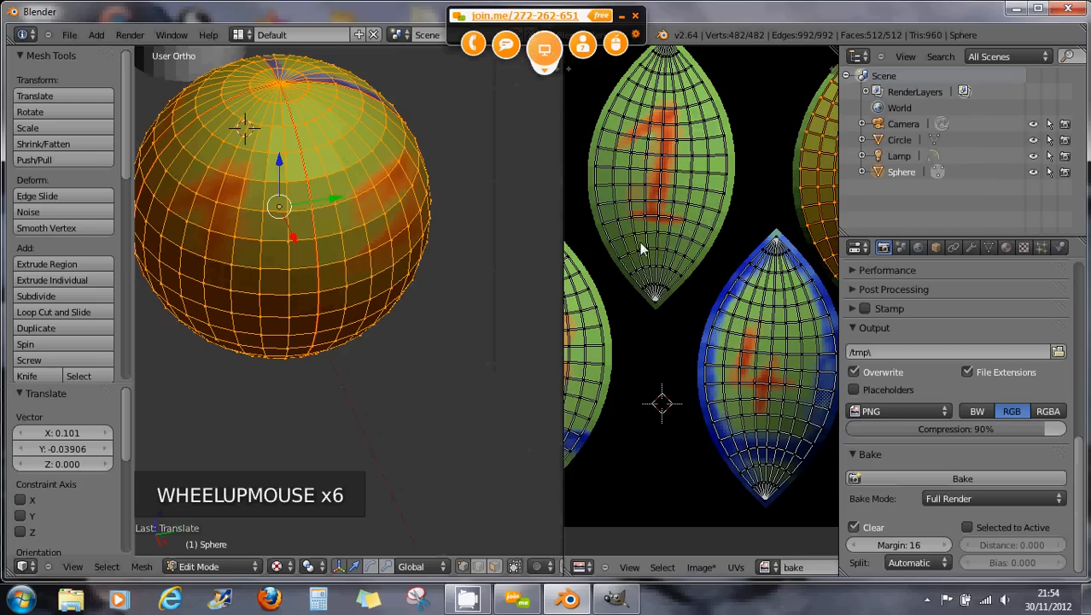
middle_click_drag(619, 256, 683, 208)
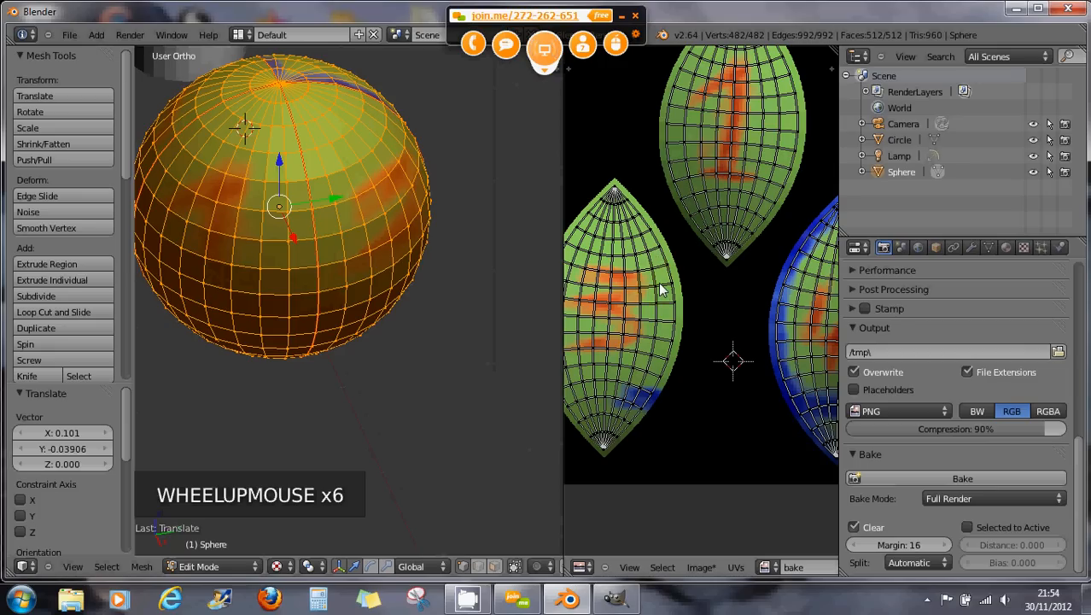
scroll(659, 285, "up", 2)
scroll(679, 241, "up", 3)
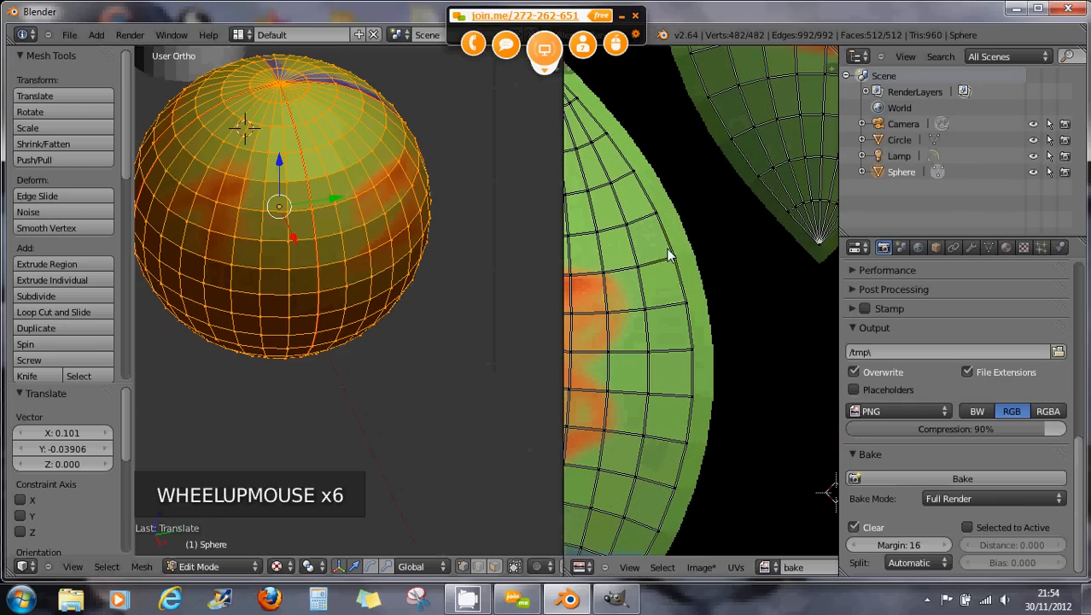
left_click(952, 546)
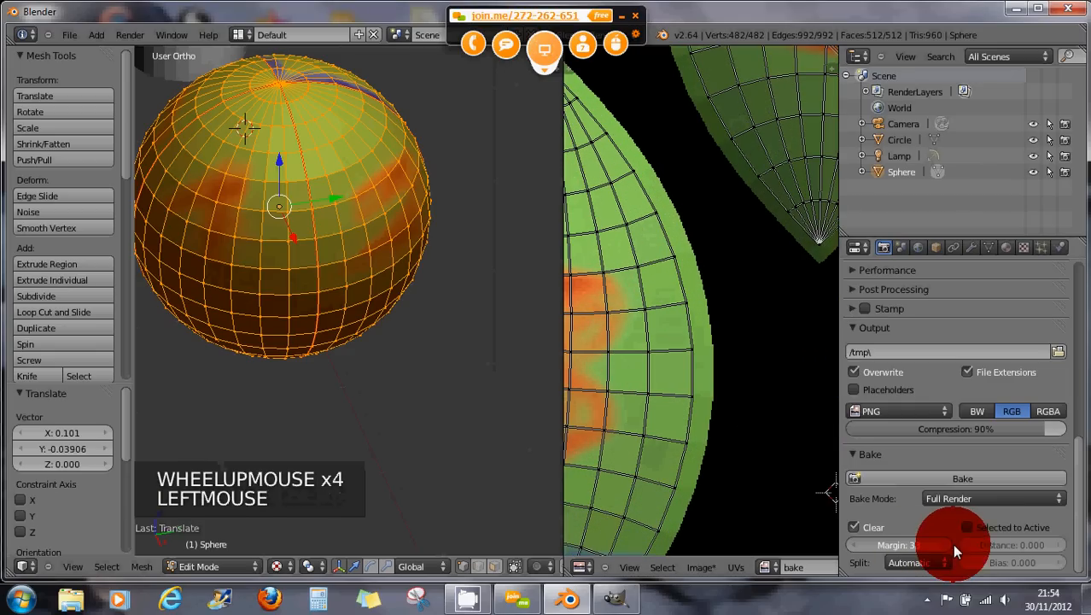
left_click_drag(952, 544, 996, 543)
left_click(907, 478)
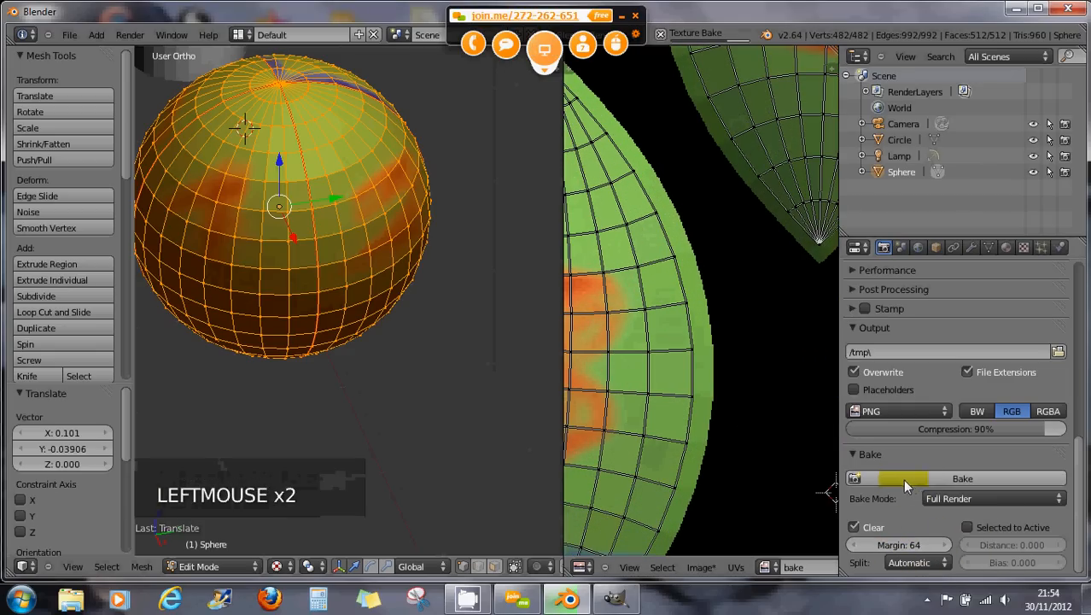
Inspect the widened margins on the baked image where islands 1, 2, 3 and 4 meet each other.
scroll(737, 384, "down", 2)
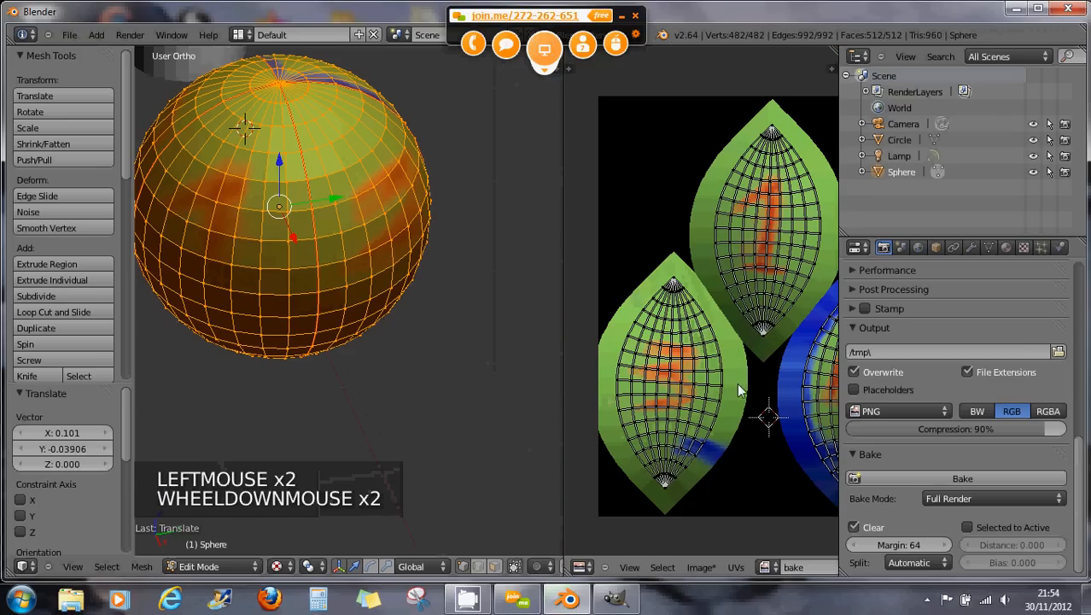
scroll(726, 359, "up", 3)
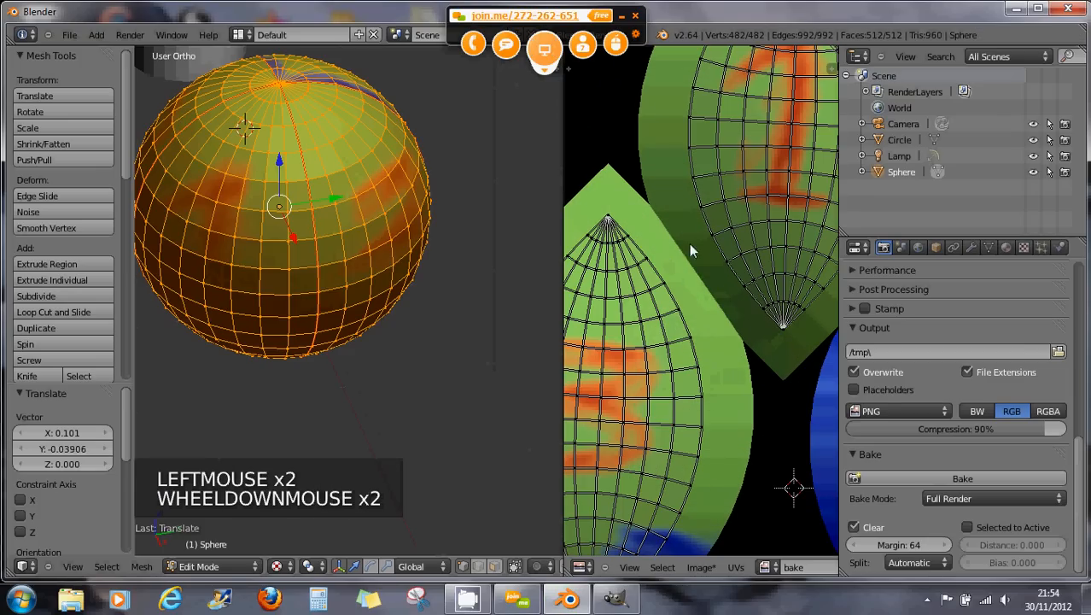
scroll(757, 359, "down", 1)
scroll(655, 354, "up", 5)
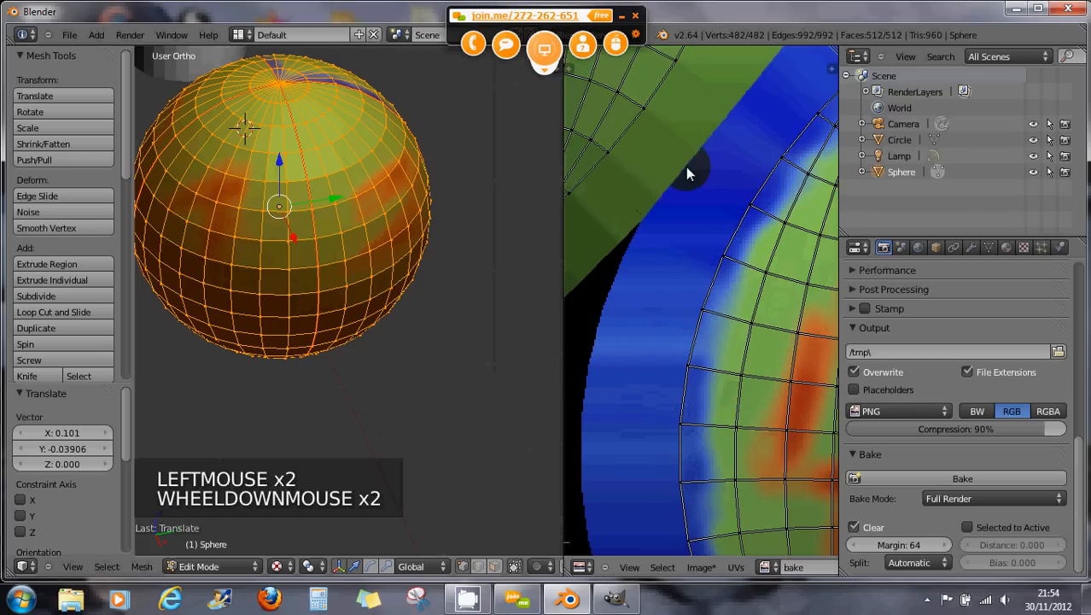
scroll(742, 298, "down", 3)
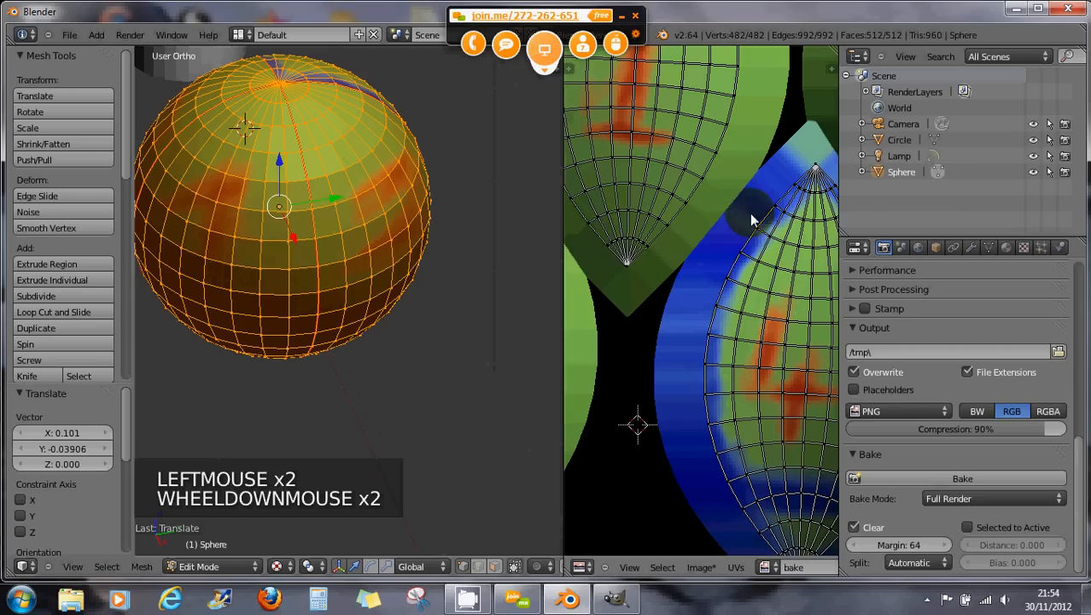
middle_click_drag(751, 267, 850, 299)
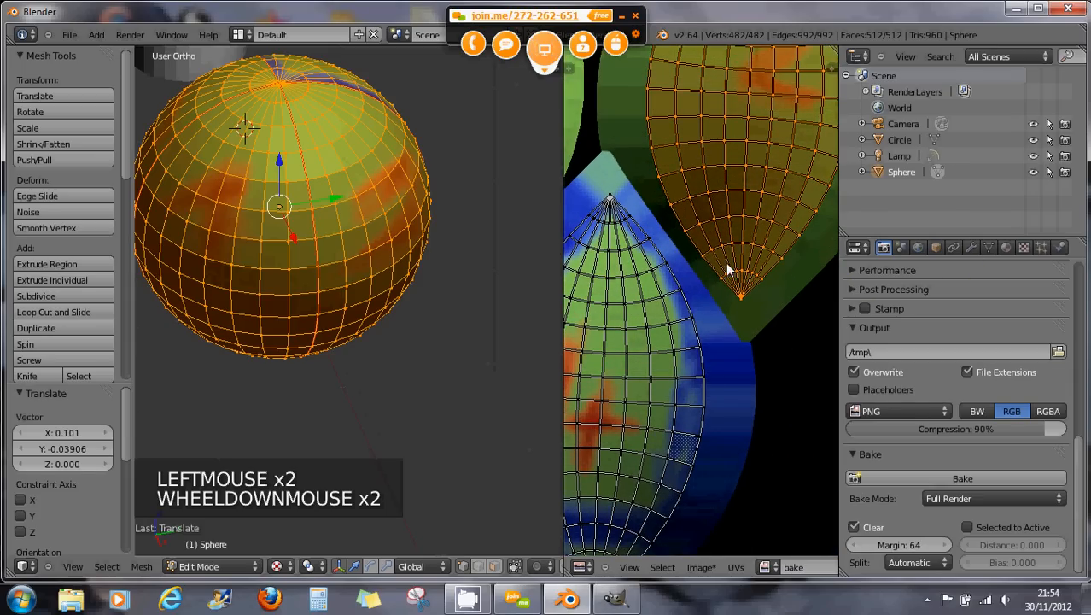
scroll(726, 282, "down", 4)
middle_click_drag(691, 311, 707, 314)
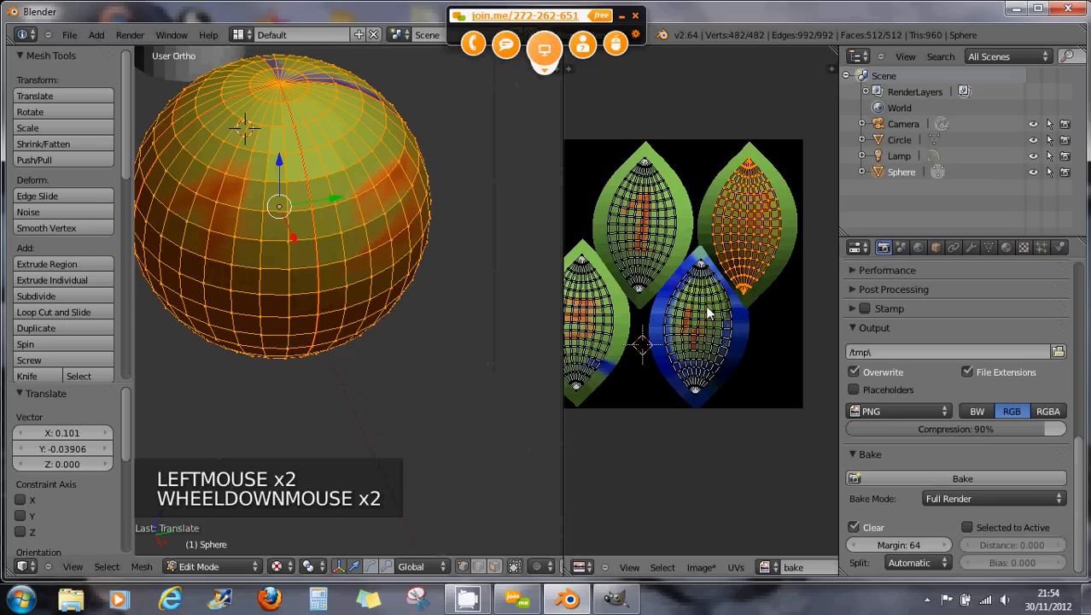
scroll(703, 330, "up", 1)
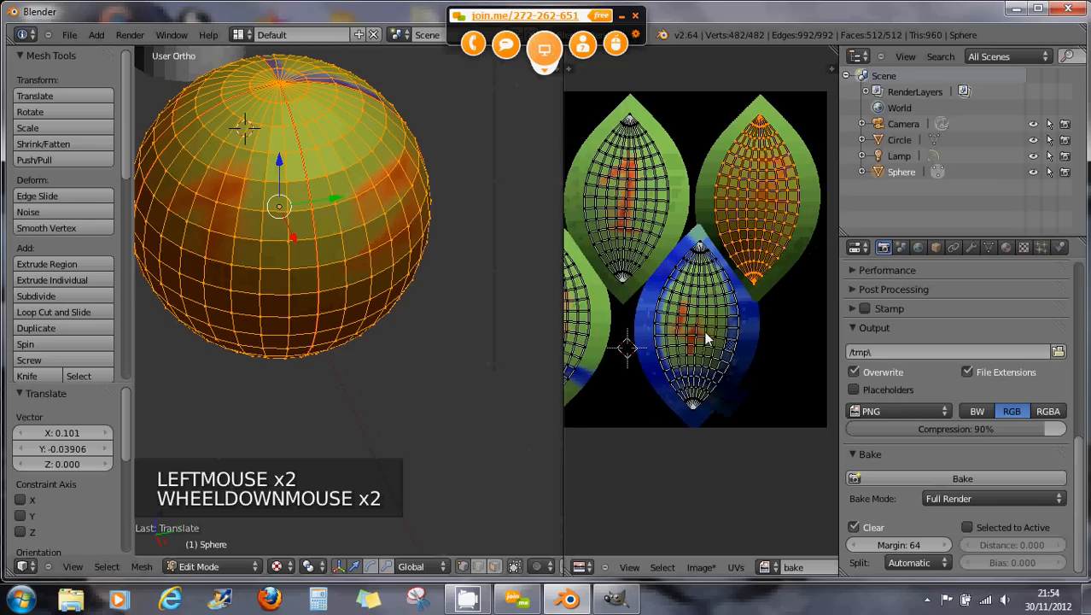
scroll(706, 308, "up", 2)
scroll(707, 290, "down", 2)
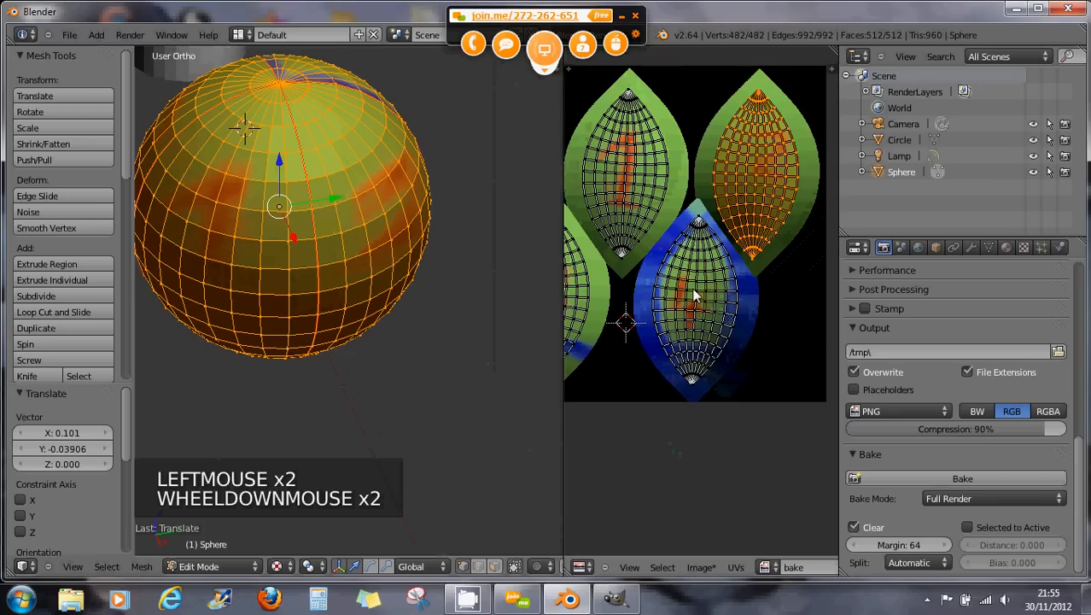
Maximize the UV editor and frame the whole baked image with all four islands.
key("ctrl+Up")
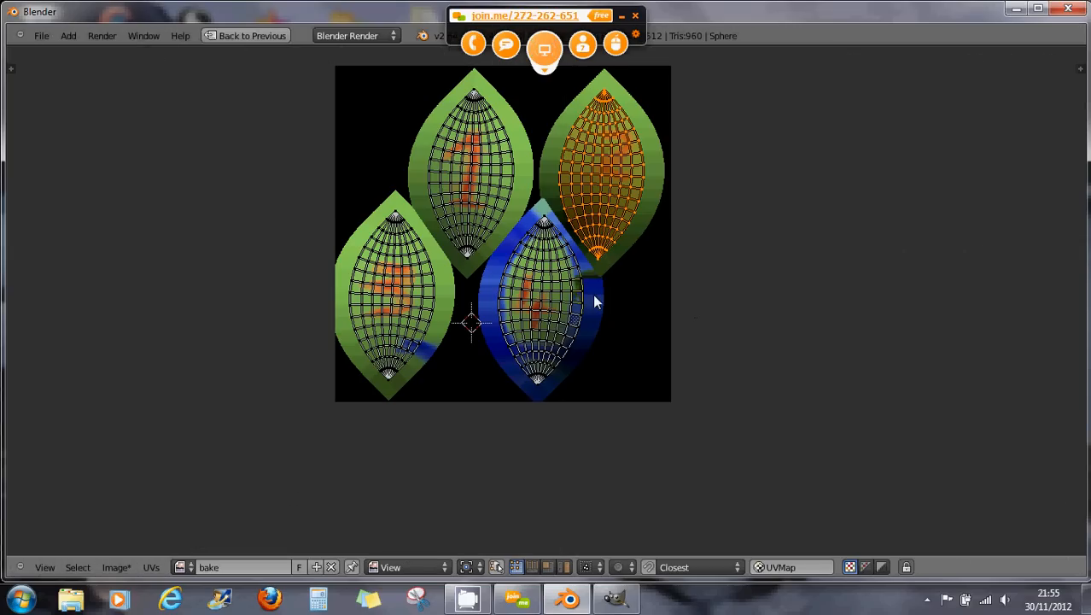
scroll(588, 292, "up", 2)
scroll(531, 251, "down", 1)
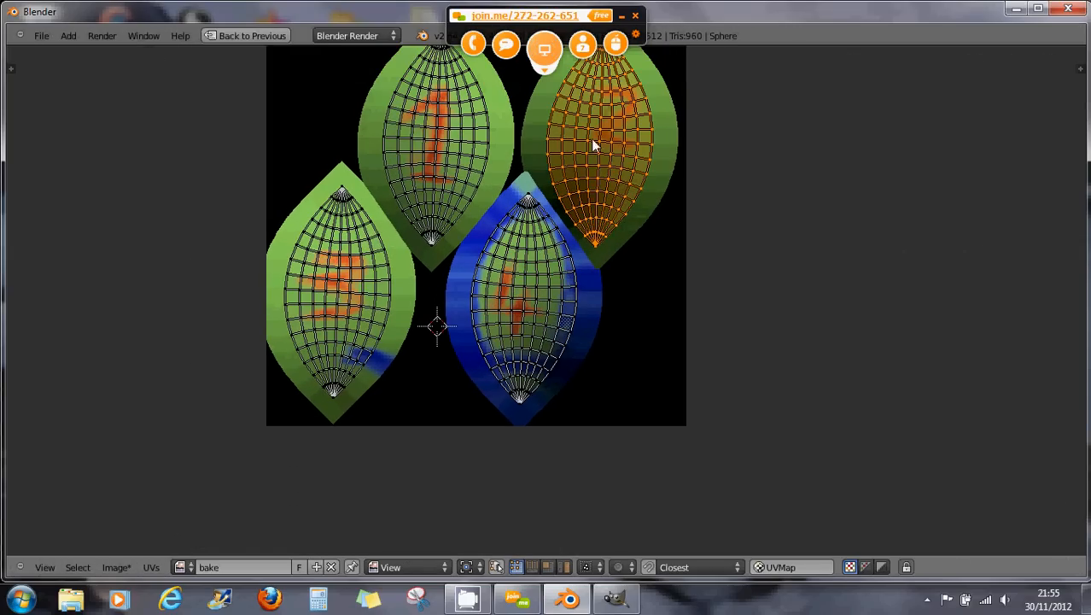
scroll(578, 161, "down", 1)
middle_click_drag(589, 160, 616, 245)
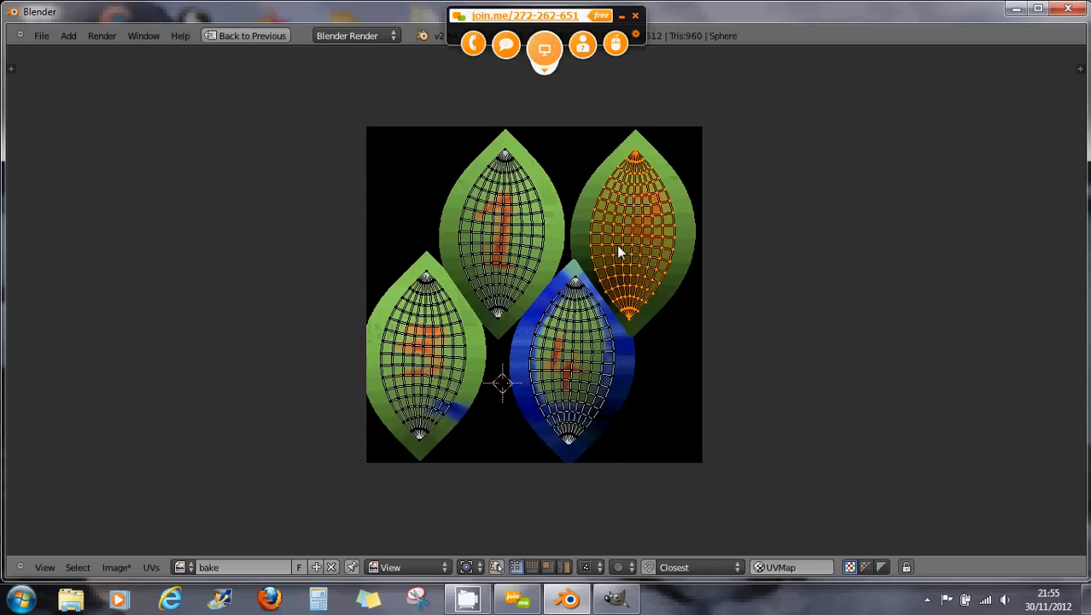
scroll(617, 245, "up", 1)
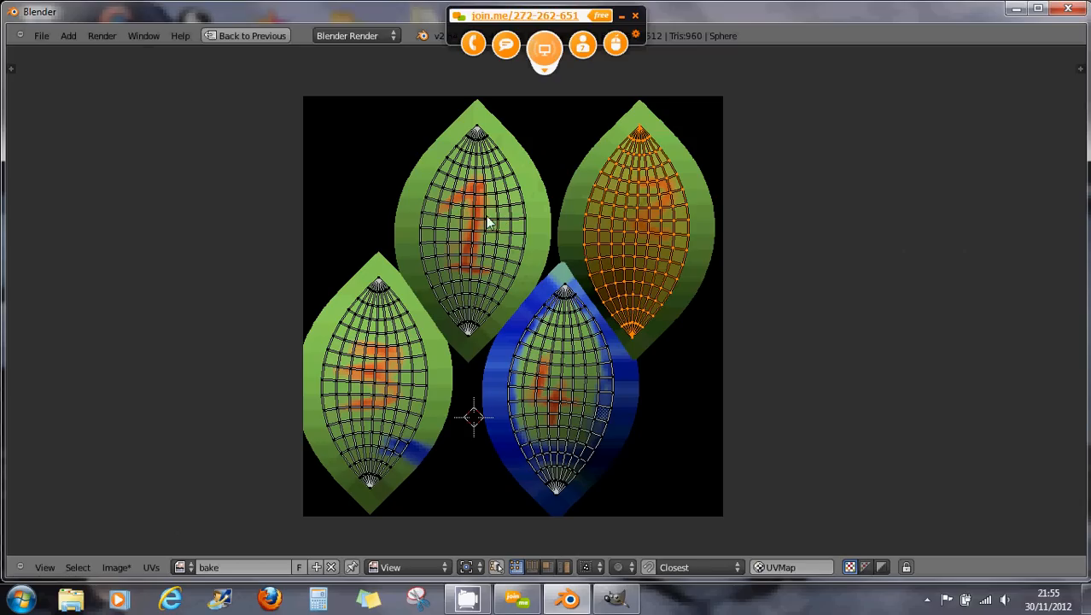
Rotate only island 1 counter-clockwise into a diagonal and move it toward the upper-left corner of the baked image.
key("a")
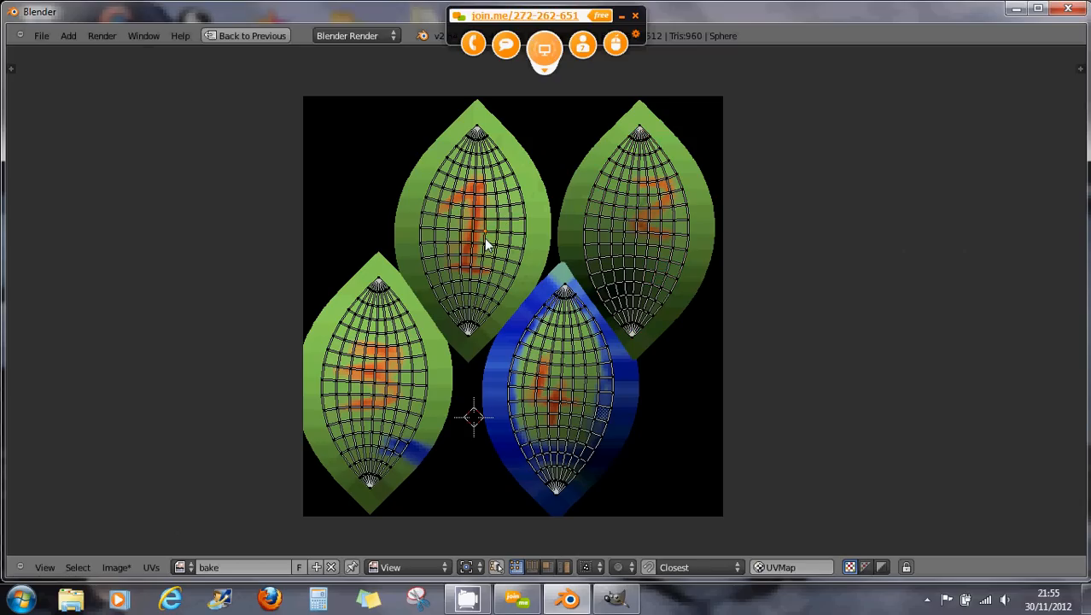
key("l")
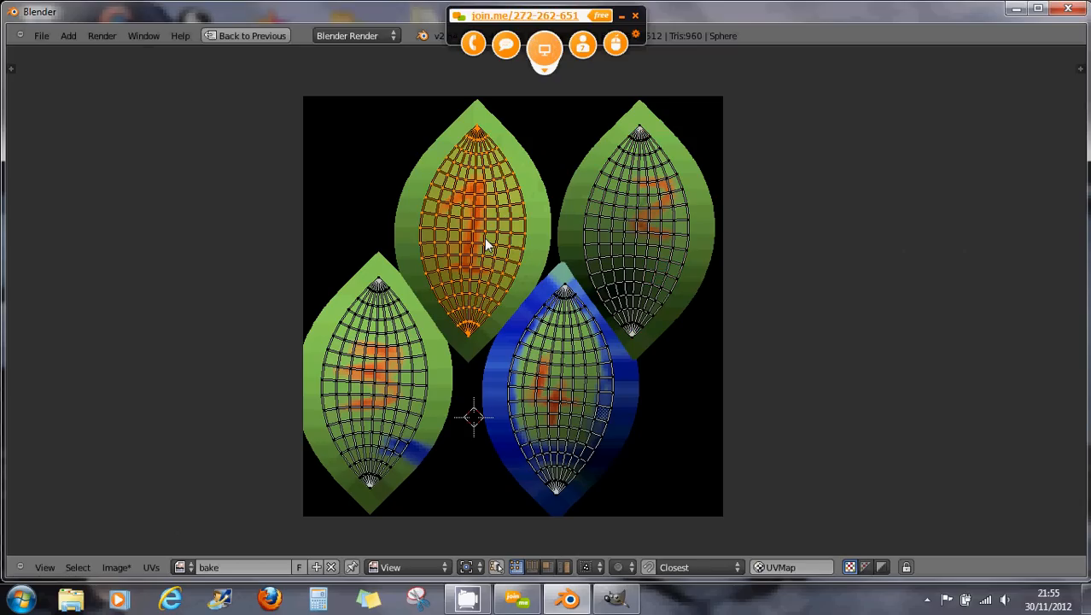
key("r")
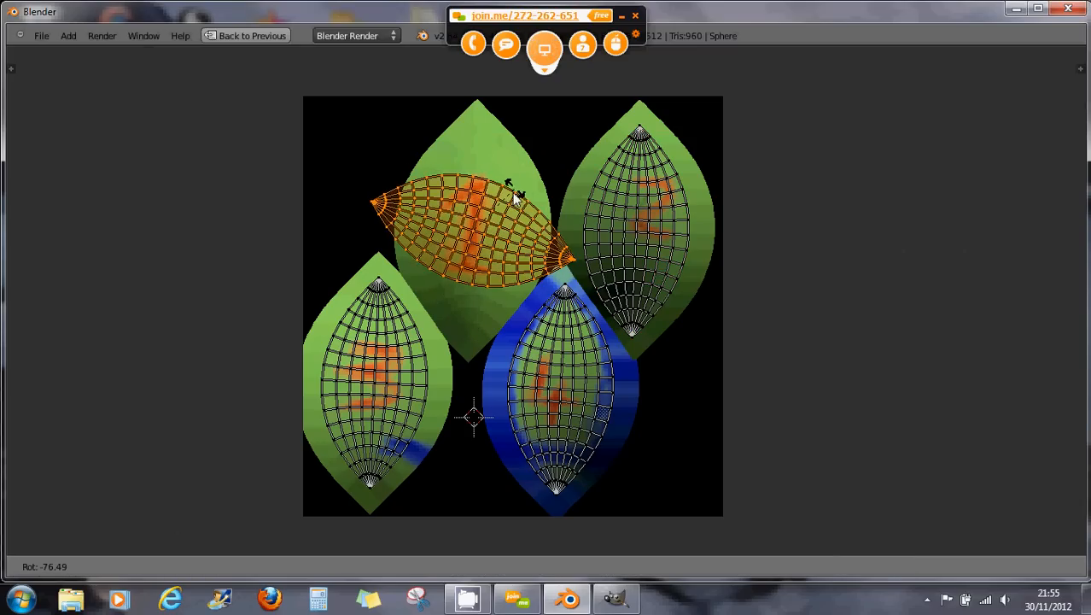
left_click(506, 212)
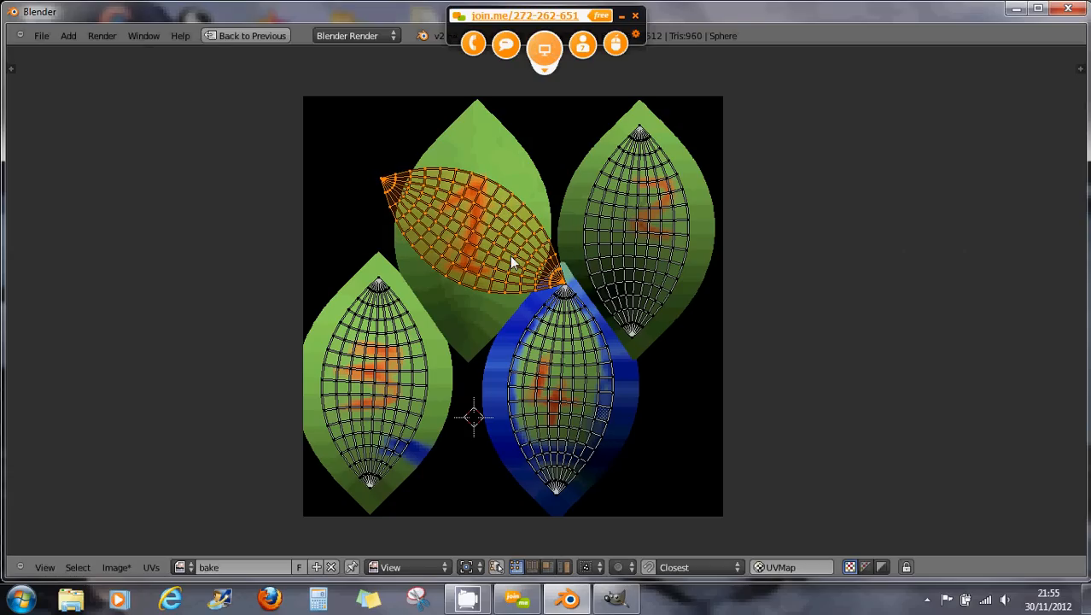
key("g")
left_click(467, 238)
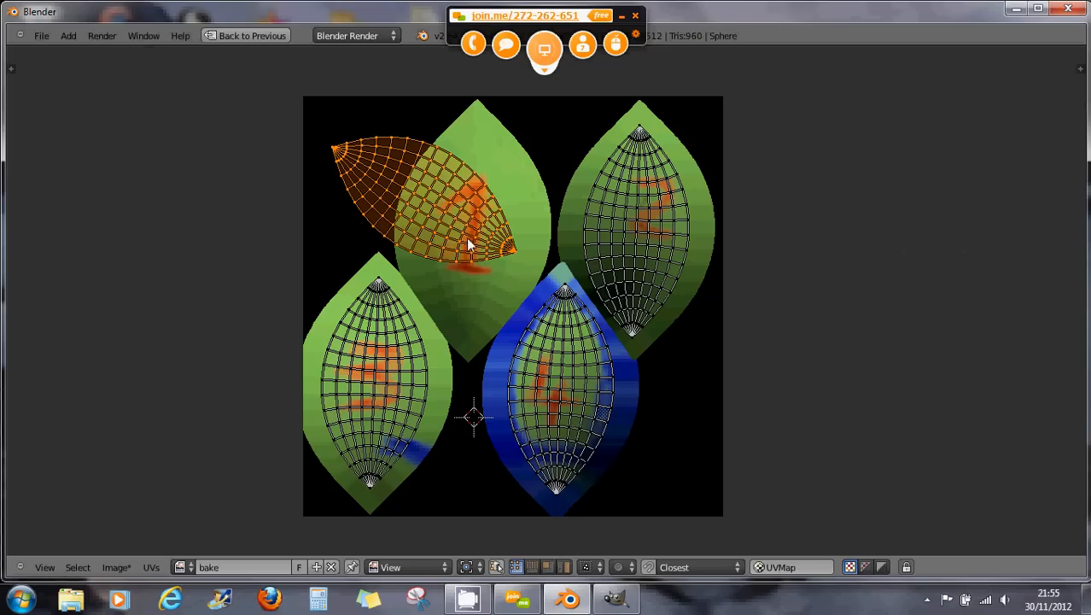
Rotate only island 3 clockwise into a diagonal and move it fully inside the lower-left quarter of the baked image.
key("a")
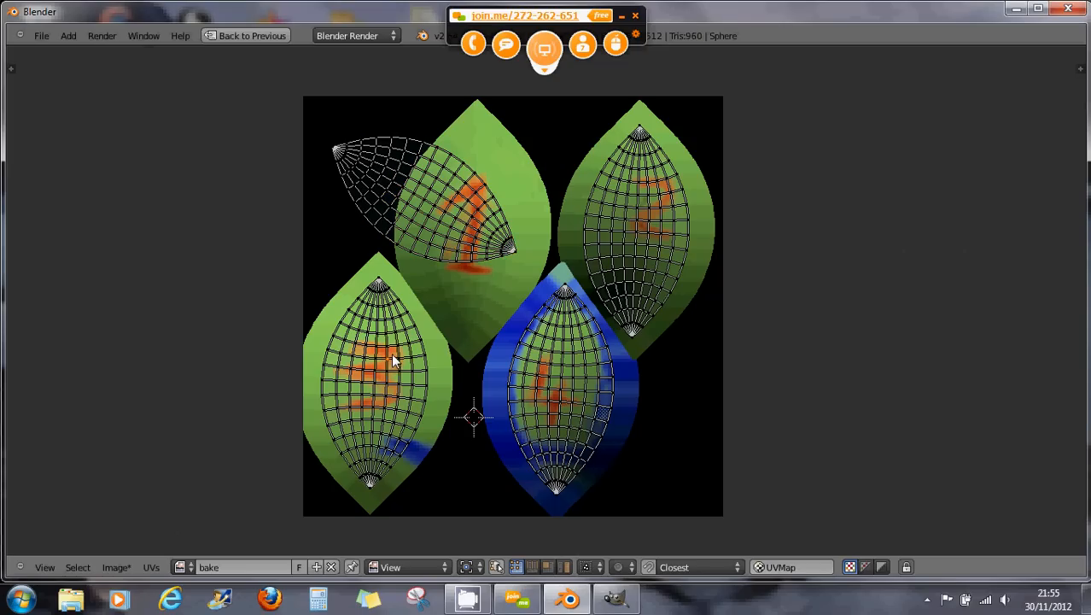
key("l")
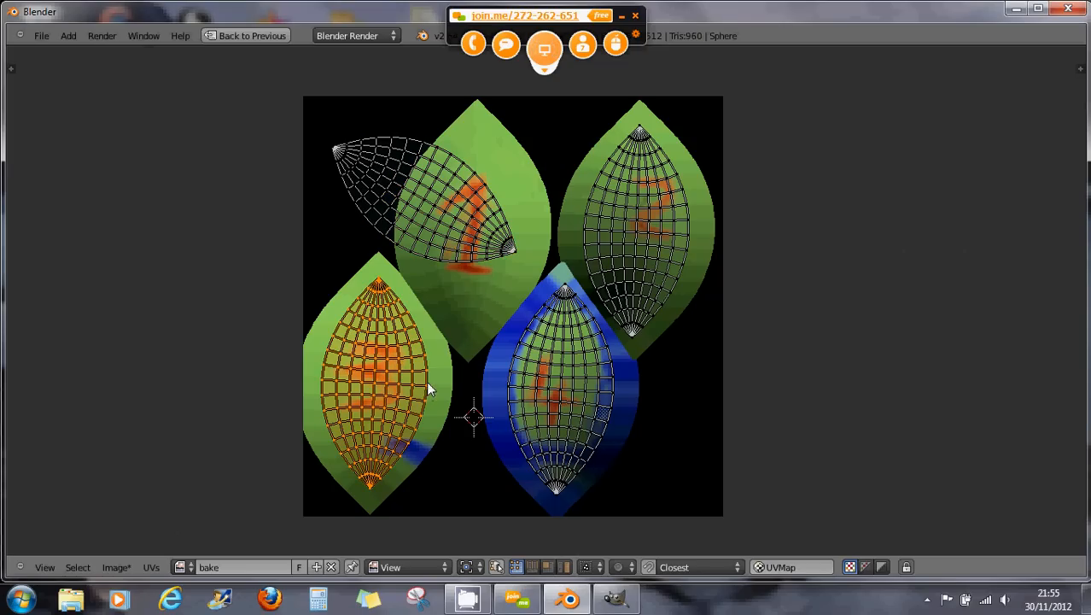
key("r")
left_click(434, 425)
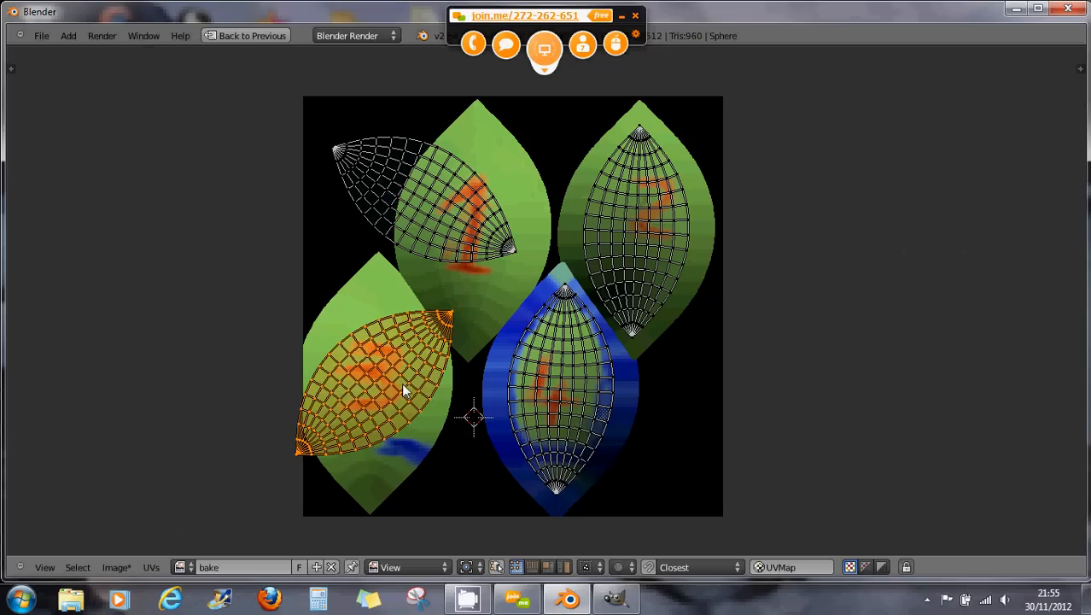
key("g")
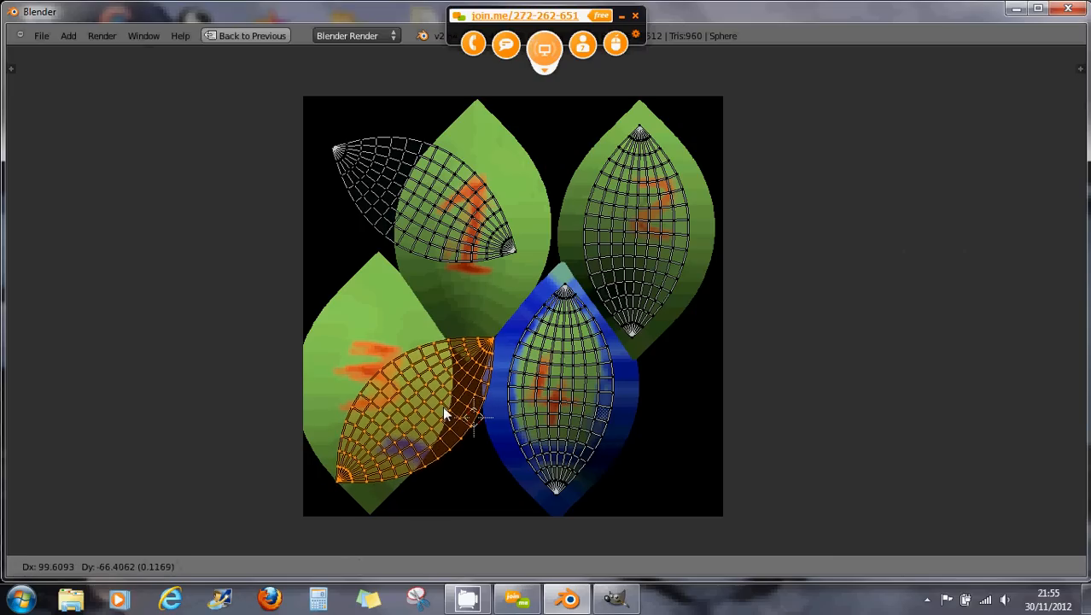
left_click(443, 413)
Rotate only island 4 counter-clockwise into a diagonal and move it toward the lower-right corner of the baked image.
key("a")
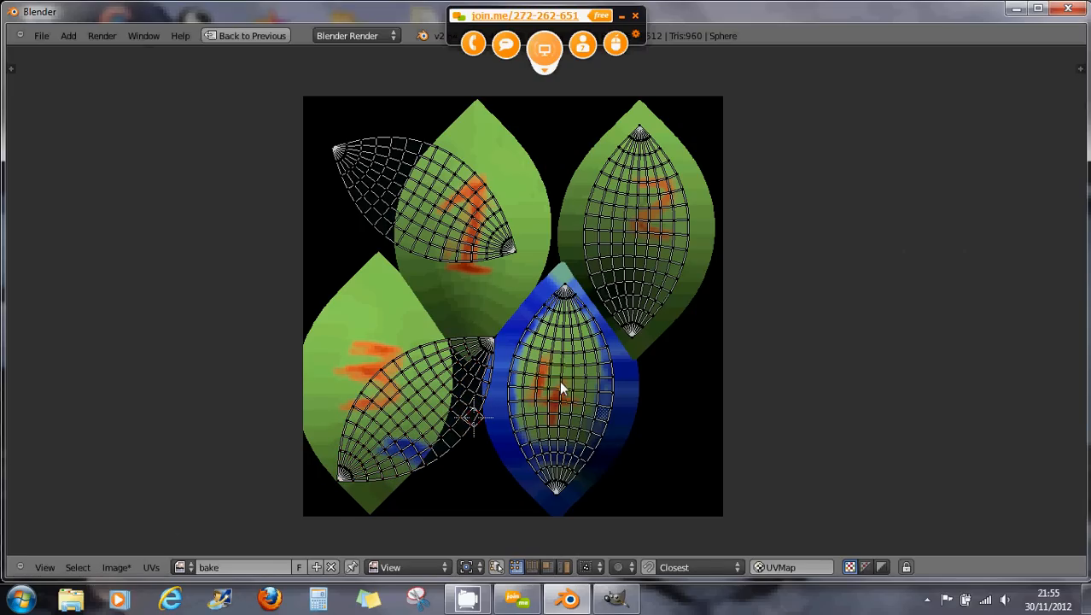
key("l")
key("r")
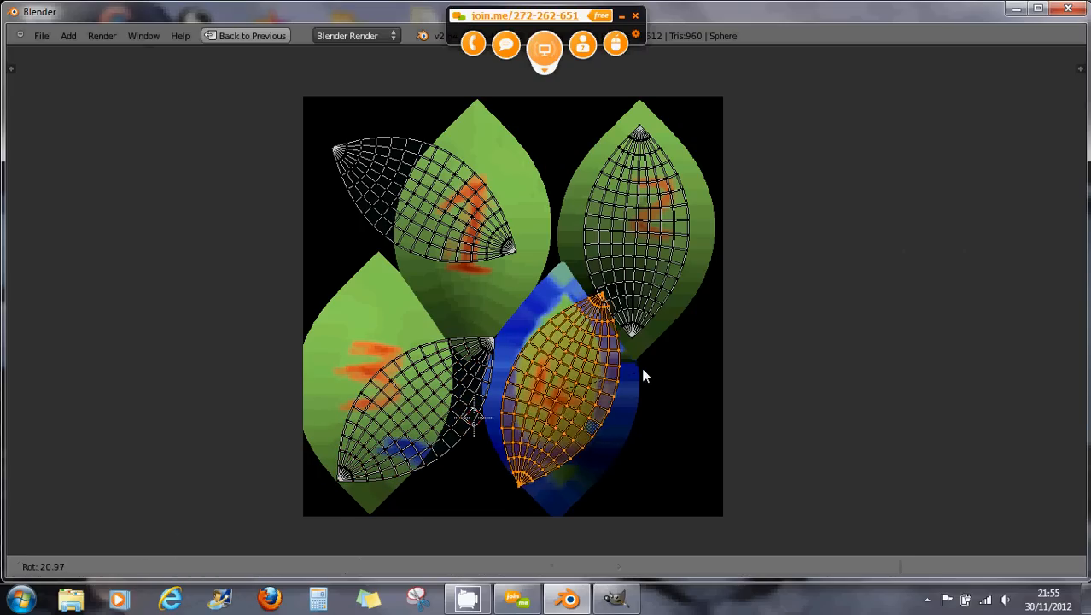
left_click(561, 296)
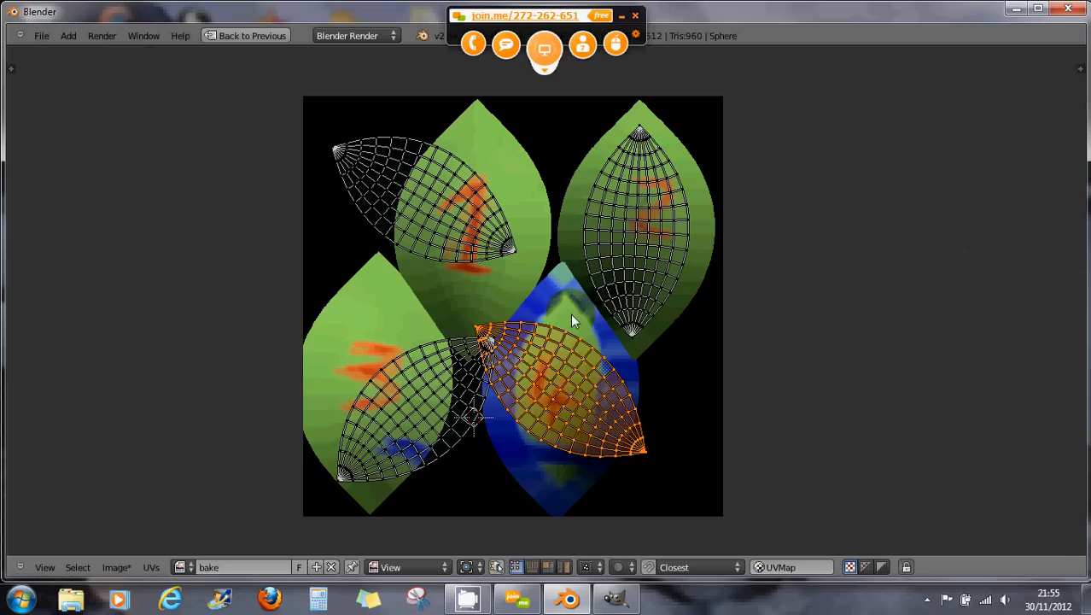
key("g")
left_click(626, 350)
Rotate only island 2 clockwise into a diagonal and shift it up and inward within the upper-right quarter of the image.
key("a")
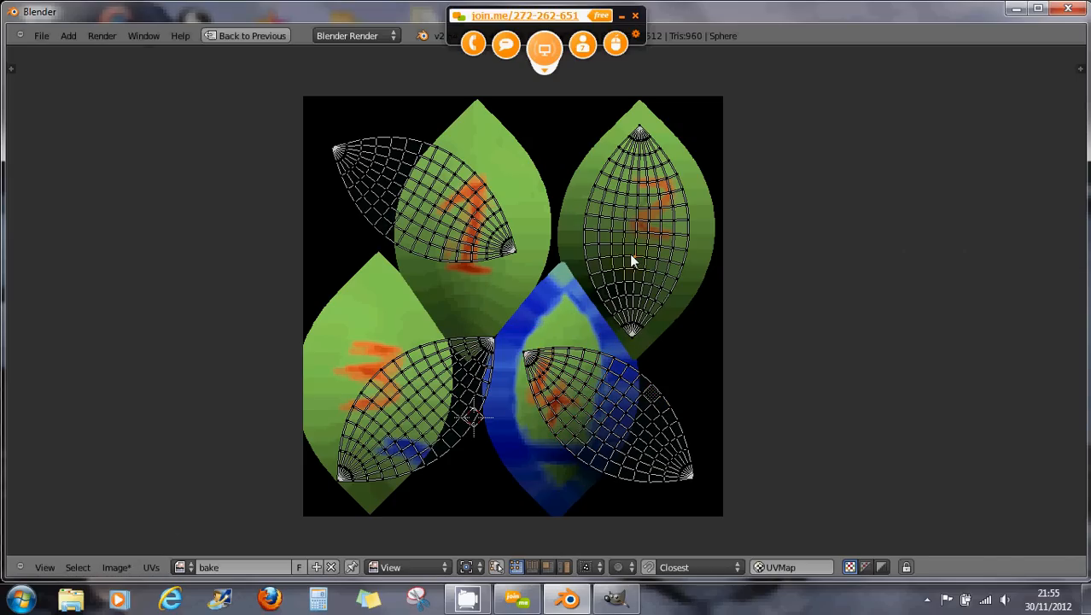
key("l")
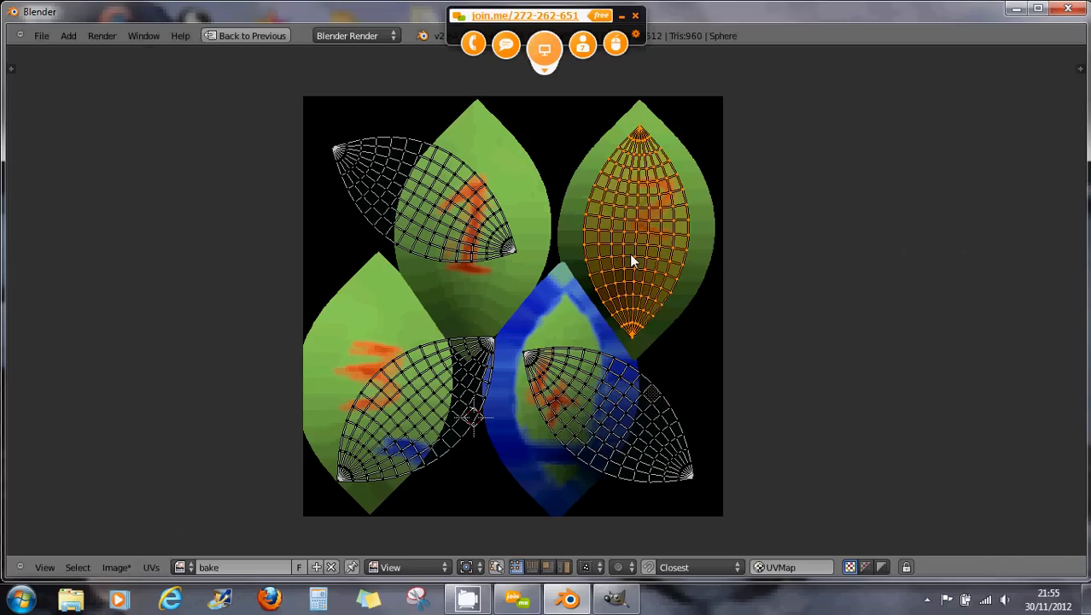
key("r")
left_click(673, 211)
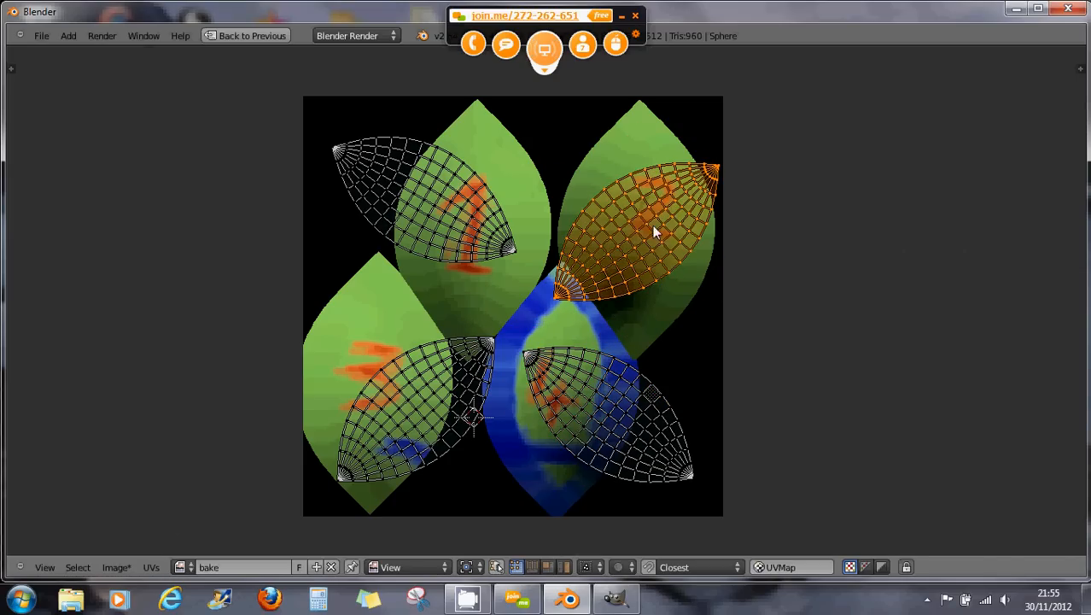
key("g")
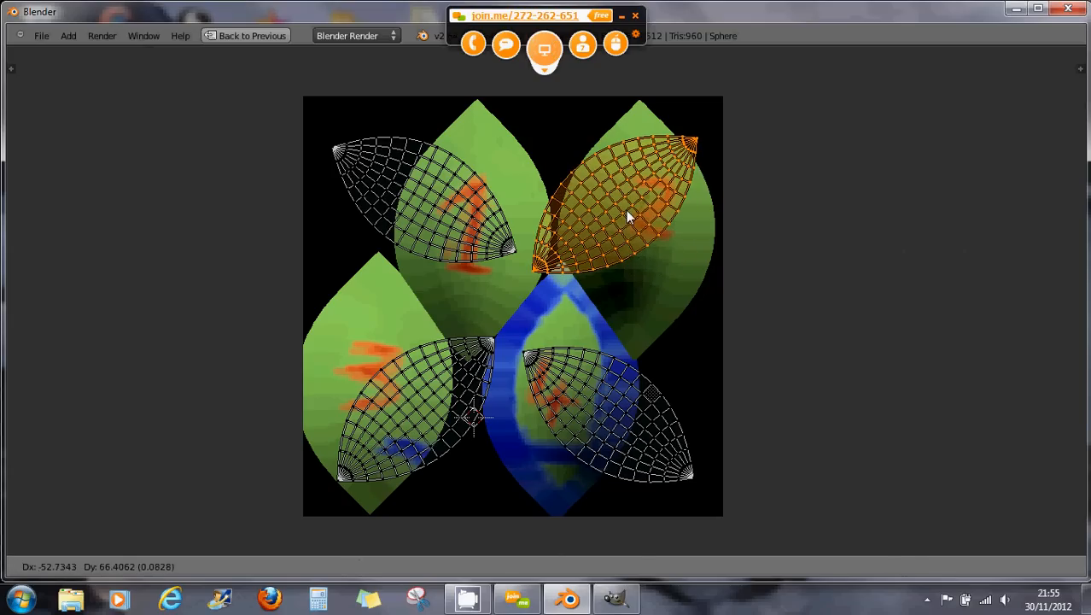
left_click(626, 210)
Turn island 1 slightly clockwise, shift it left, and scale it by about 1.31 to fill the image's upper-left quarter.
key("a")
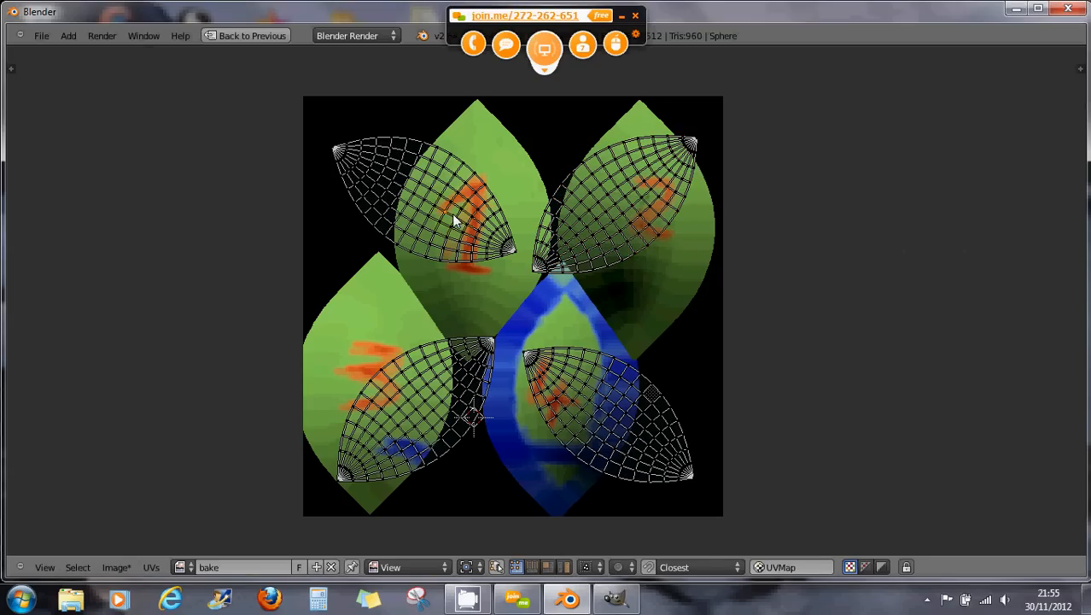
key("l")
key("r")
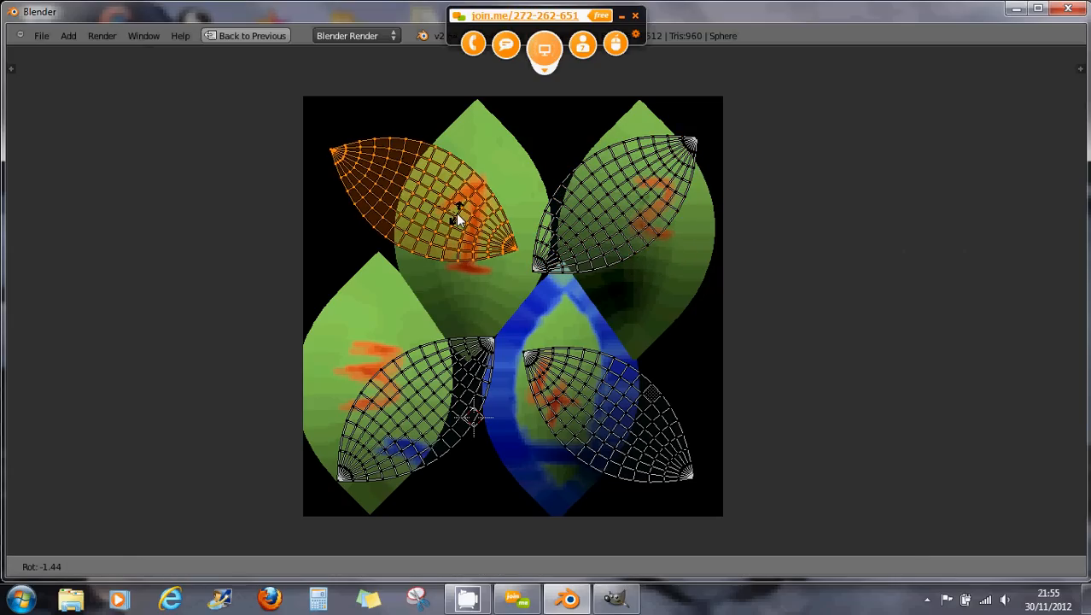
left_click(469, 235)
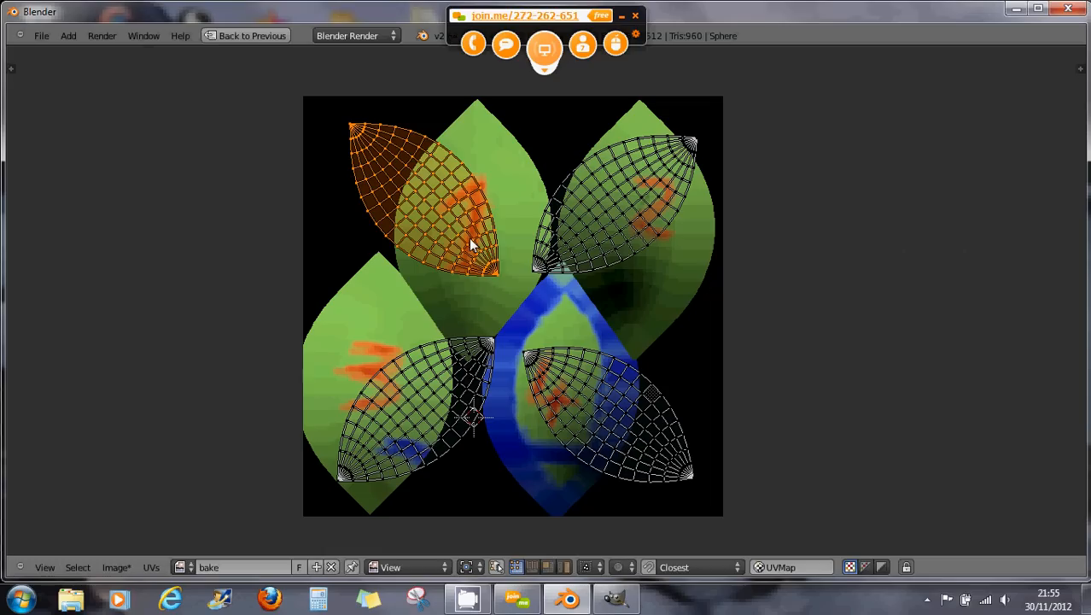
key("g")
left_click(453, 244)
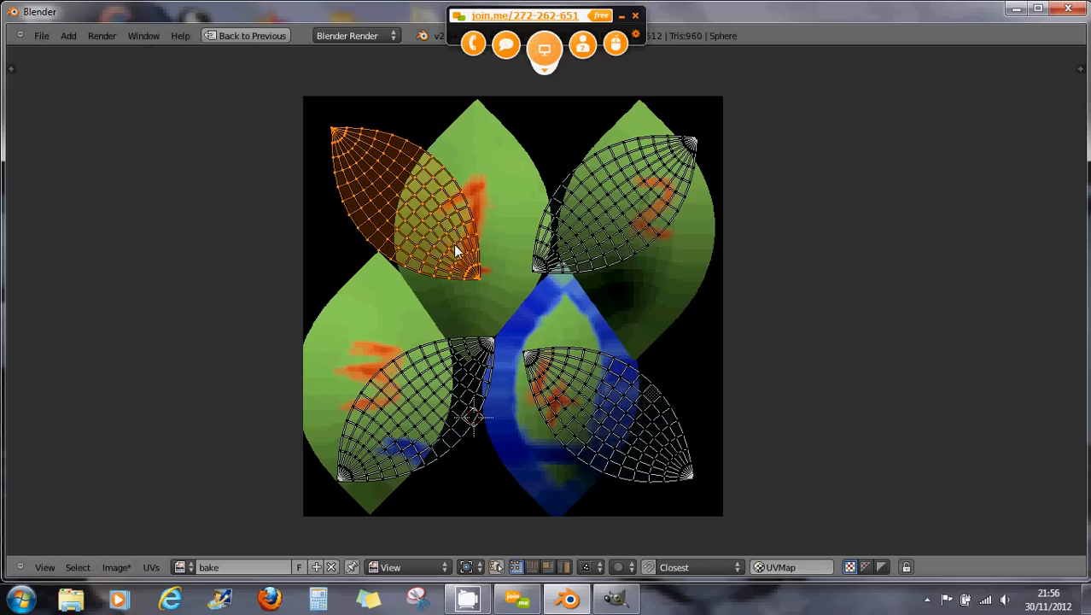
key("s")
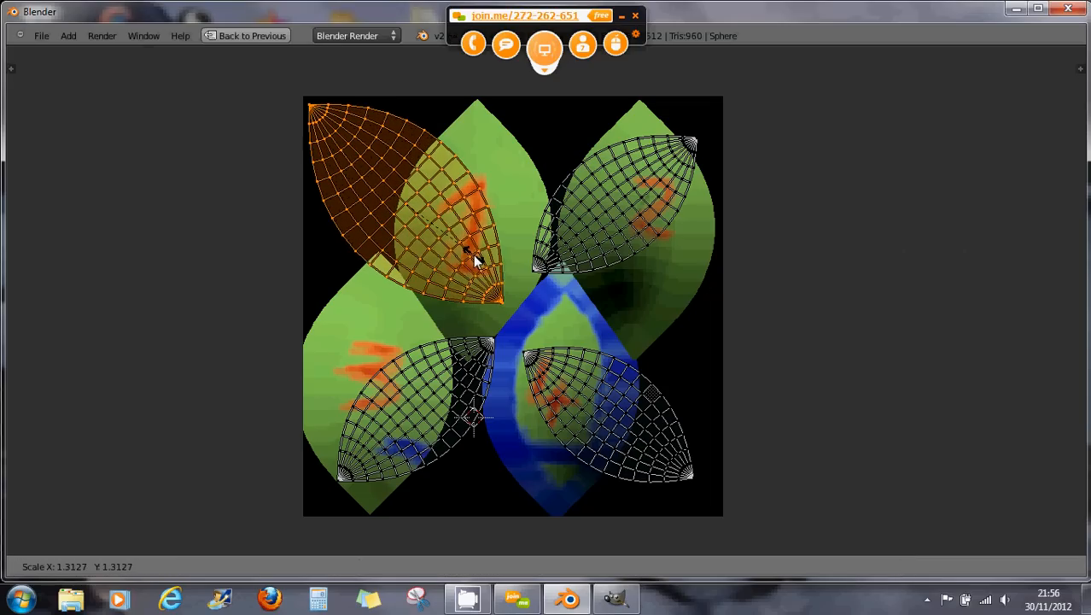
left_click(473, 255)
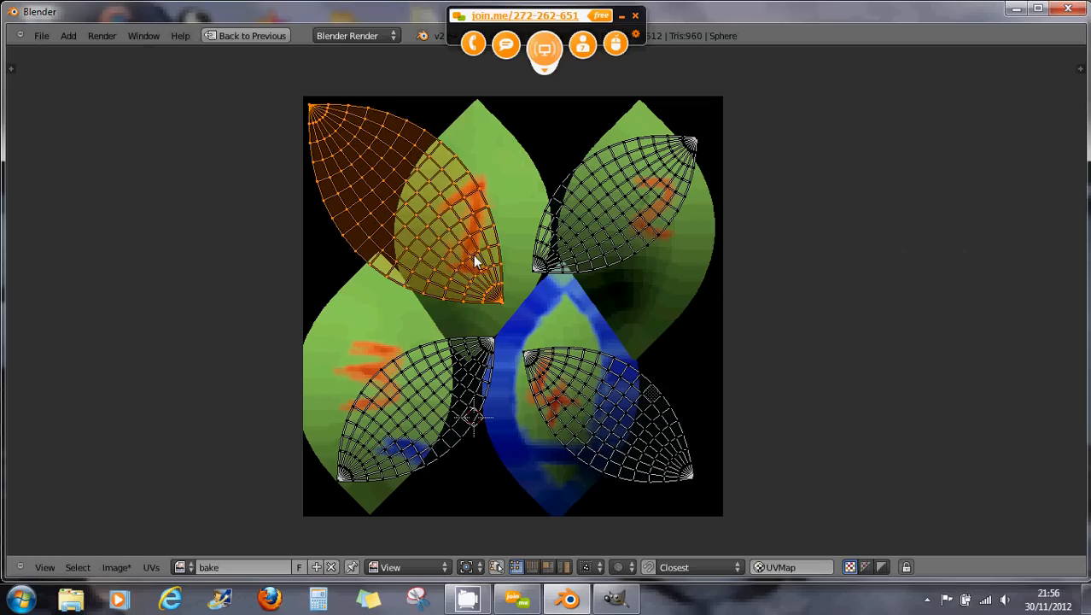
Scale island 2 by about 1.32 and turn it slightly counter-clockwise so it fits the upper-right quarter of the image.
right_click(578, 228)
key("s")
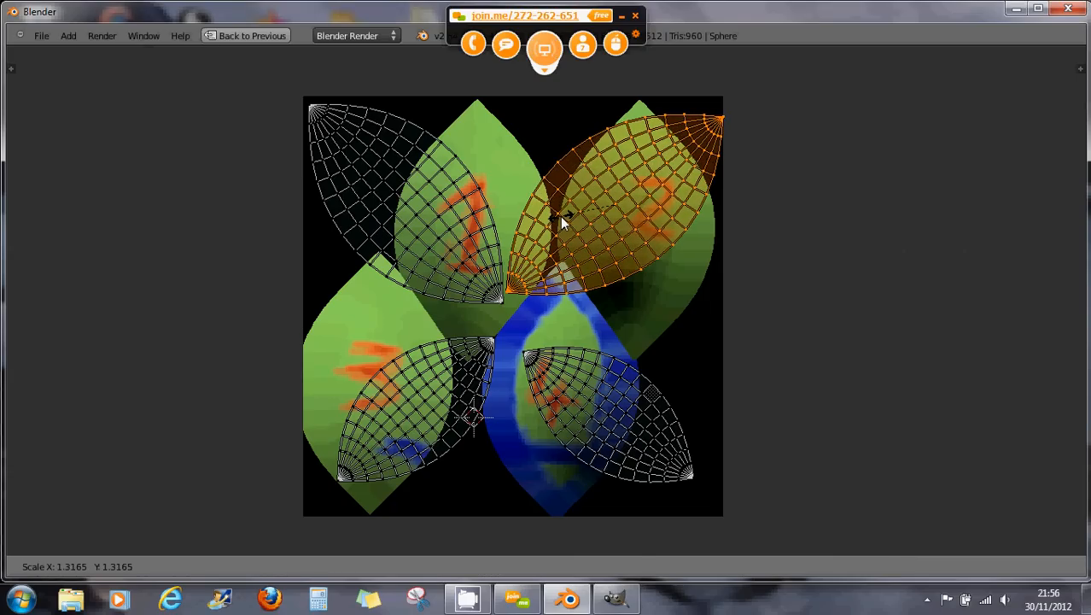
left_click(577, 239)
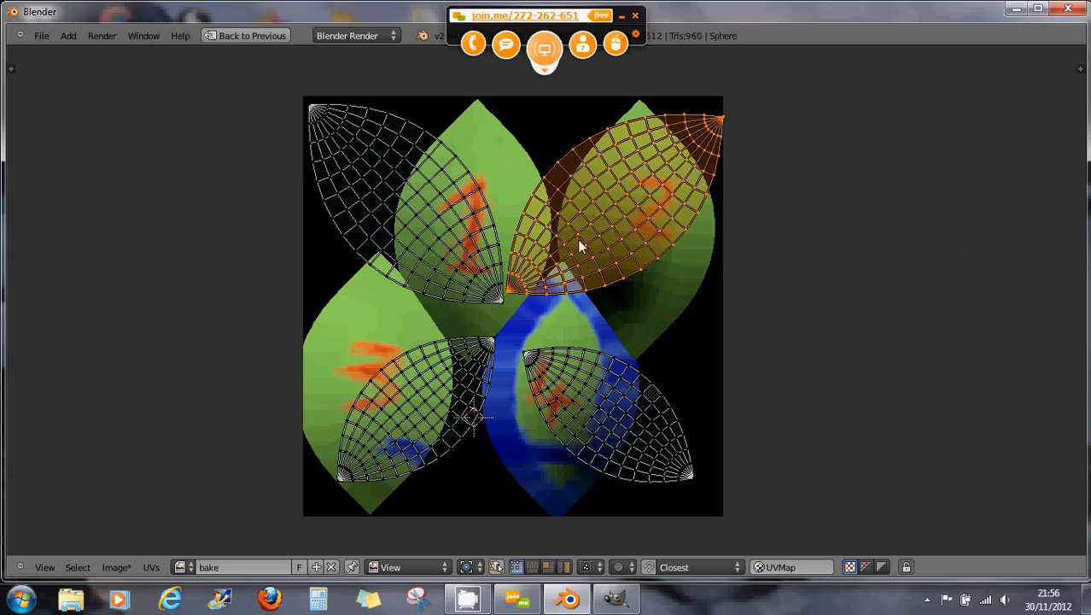
key("r")
left_click(672, 235)
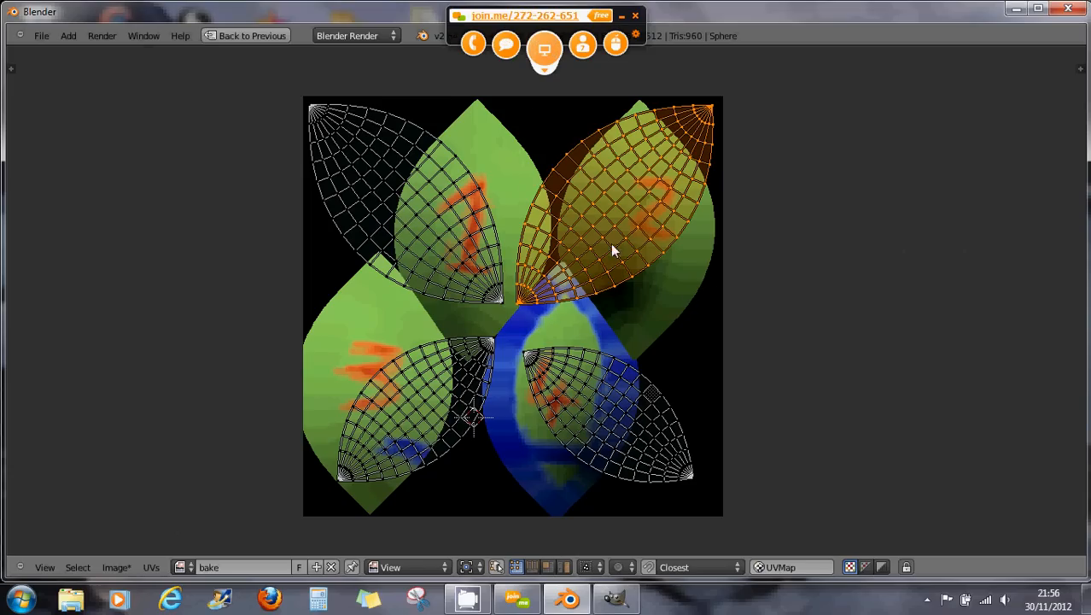
Enlarge island 4 in two passes and nudge it upward so it fills the lower-right quarter of the image.
key("l")
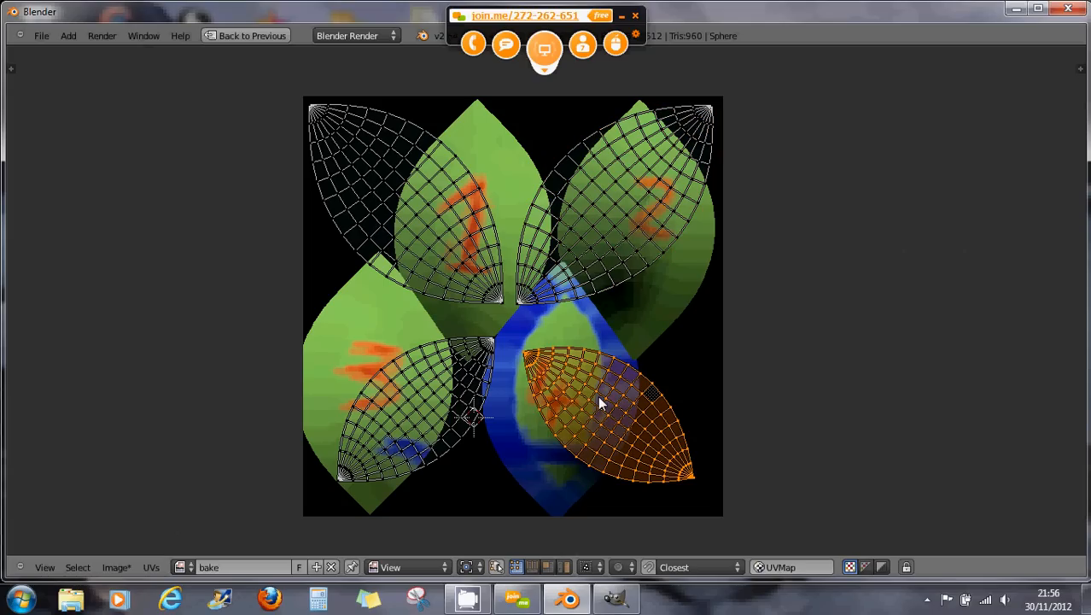
key("s")
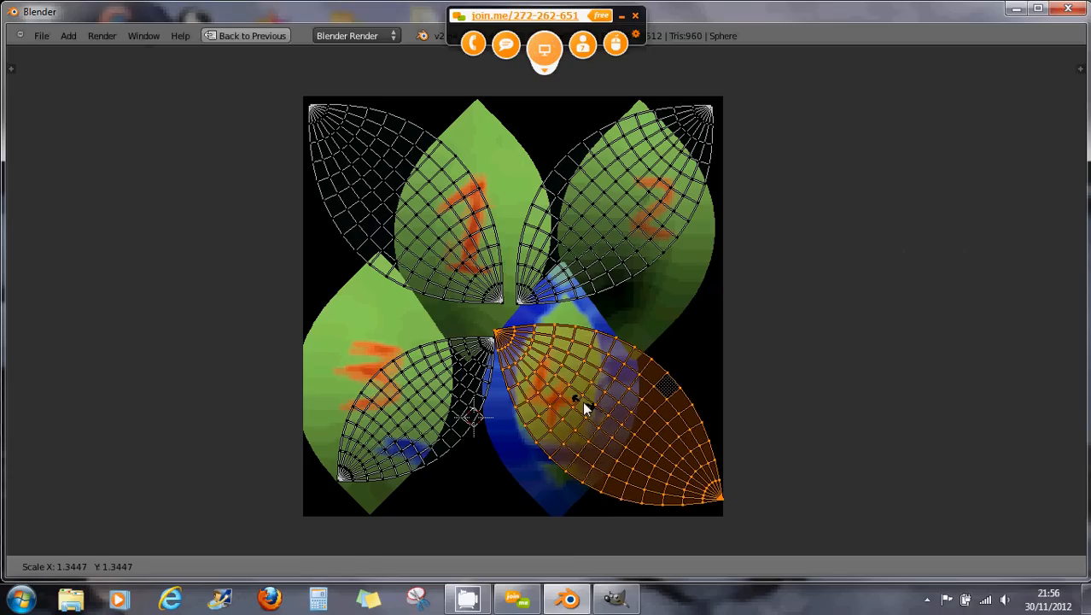
left_click(587, 402)
key("g")
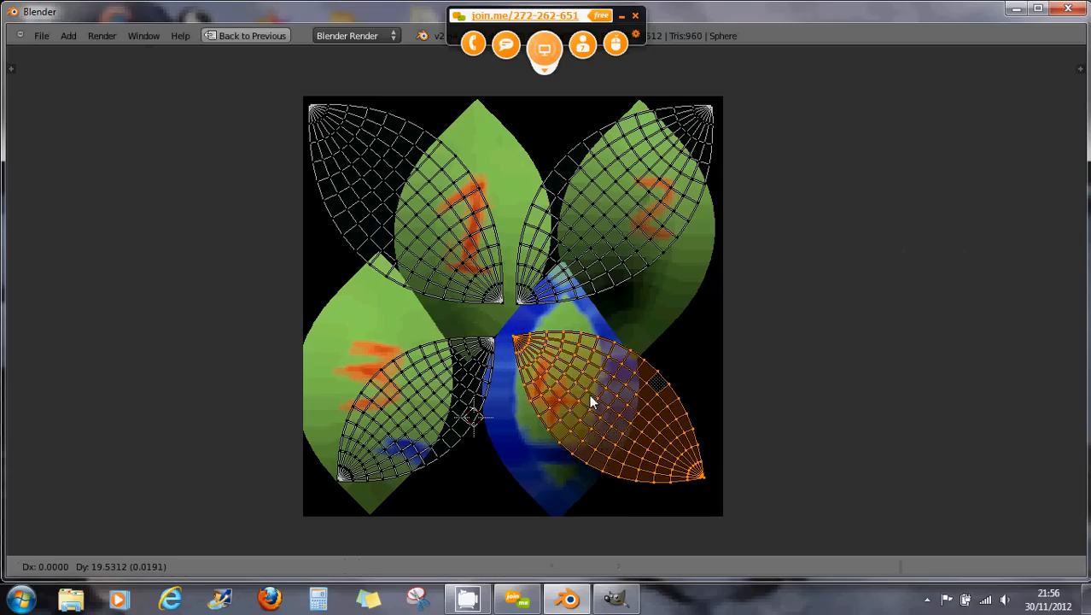
left_click(589, 390)
scroll(671, 428, "up", 2)
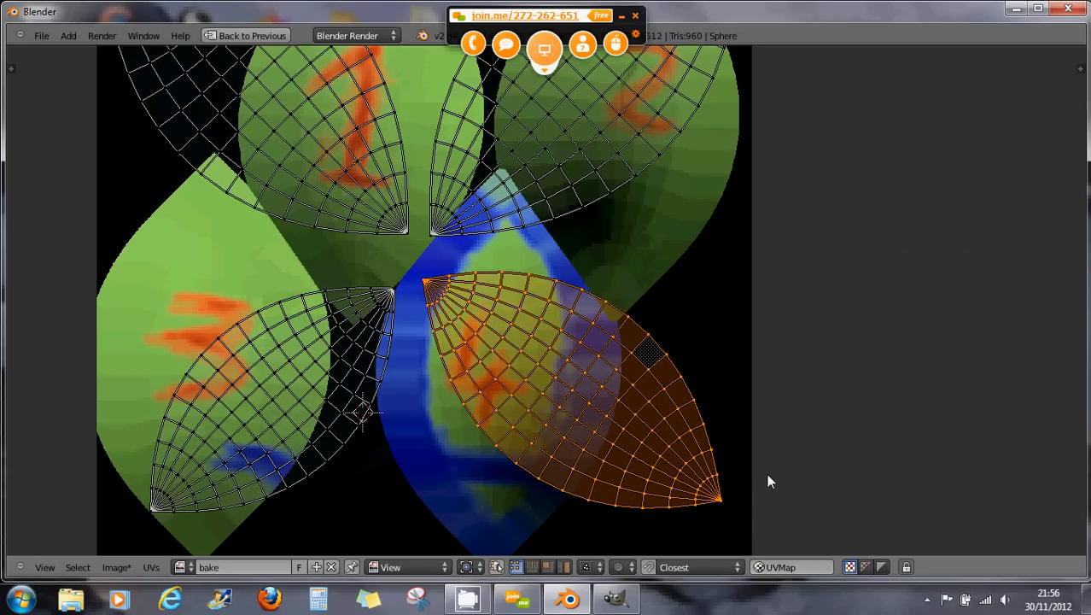
key("s")
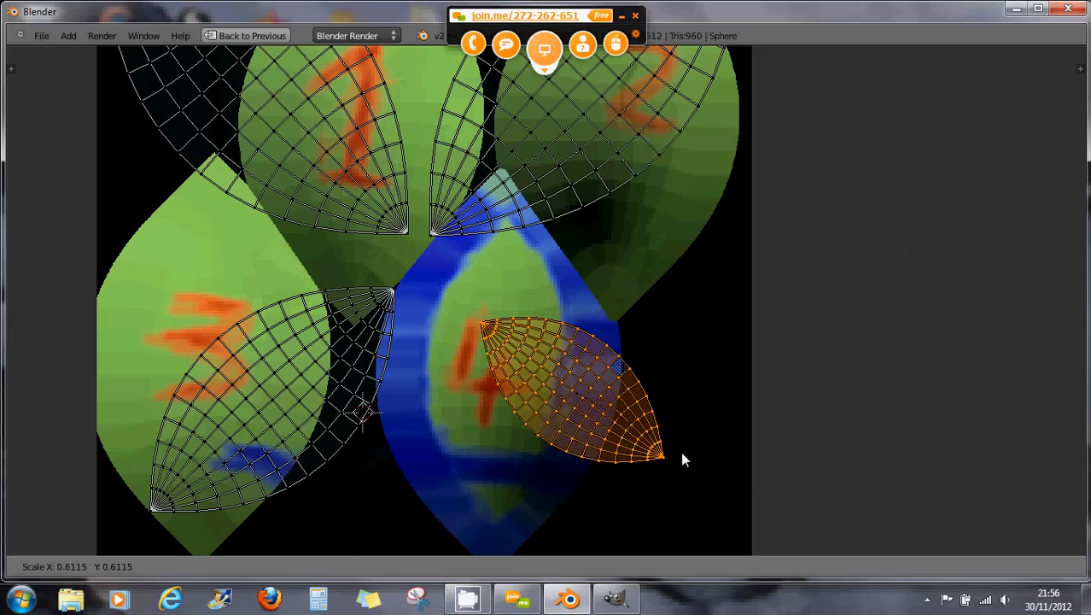
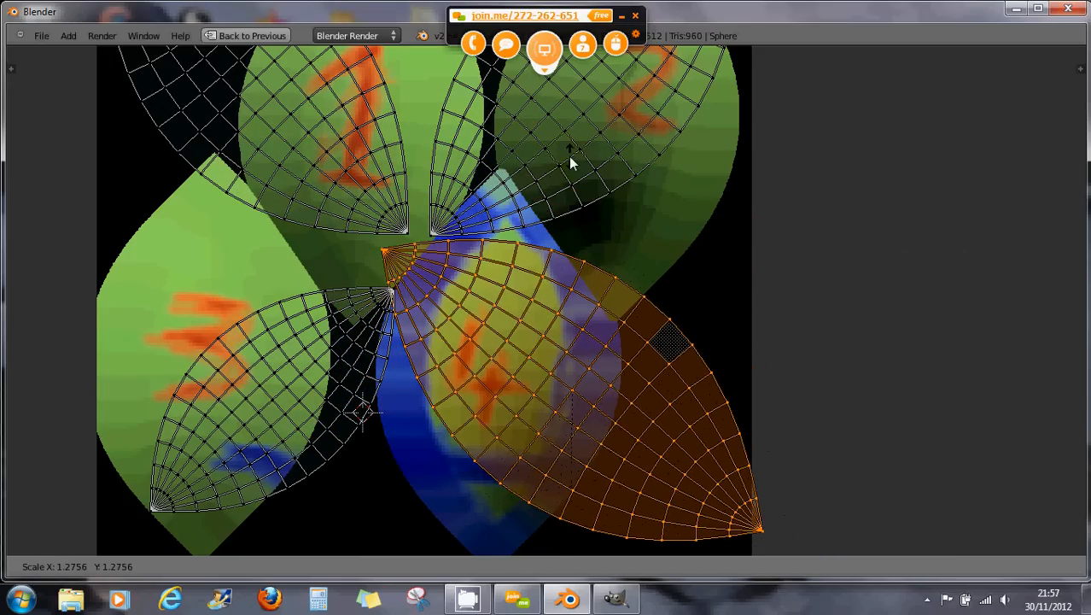
left_click(572, 135)
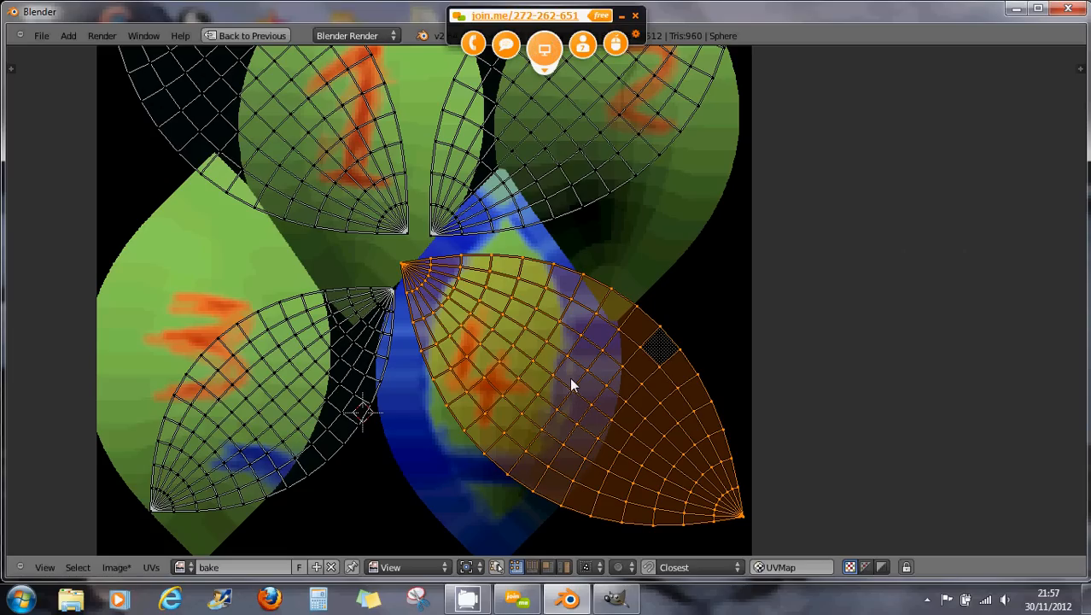
Try moving island 4 slightly down and away from island 2.
scroll(571, 385, "down", 3)
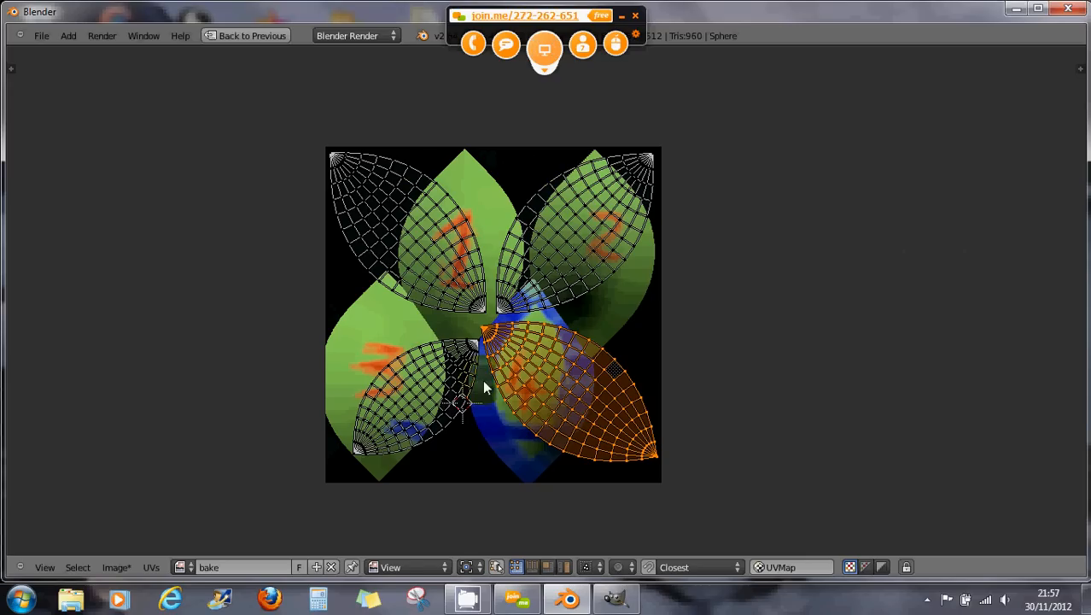
scroll(534, 314, "up", 4)
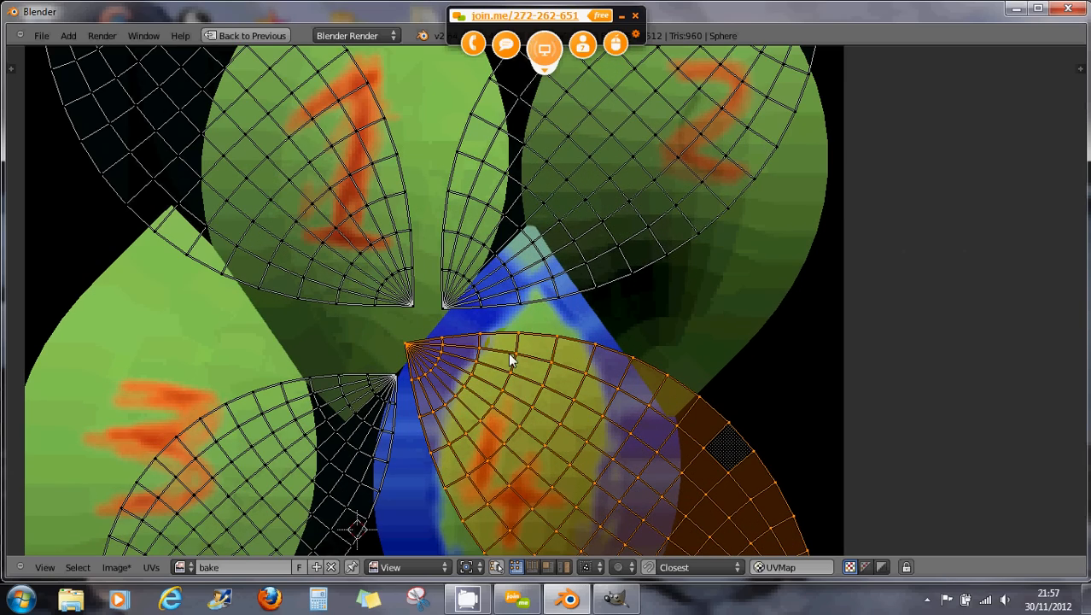
scroll(509, 353, "down", 4)
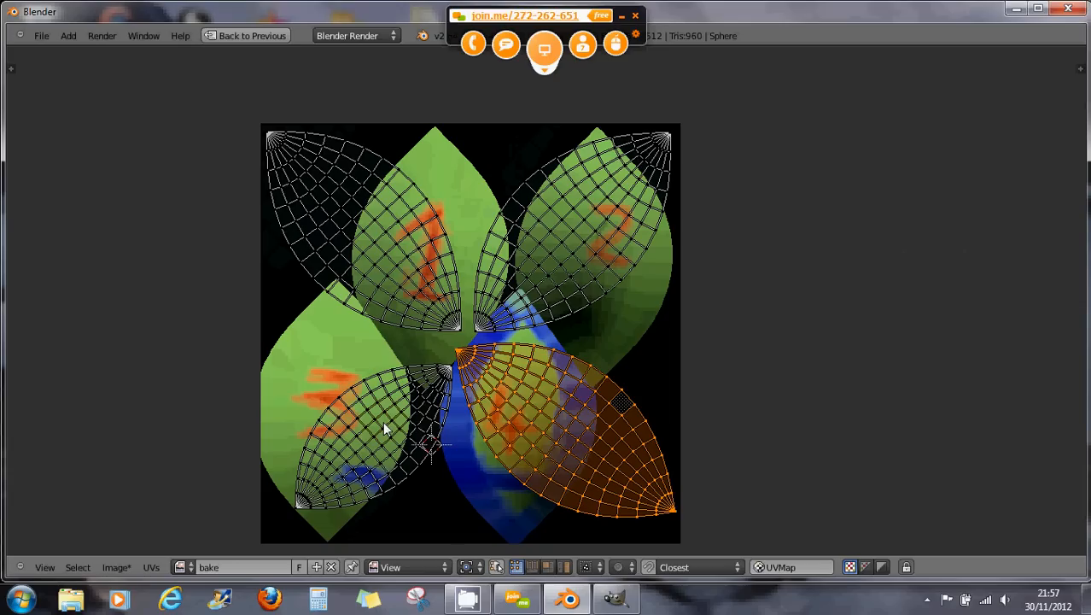
key("g")
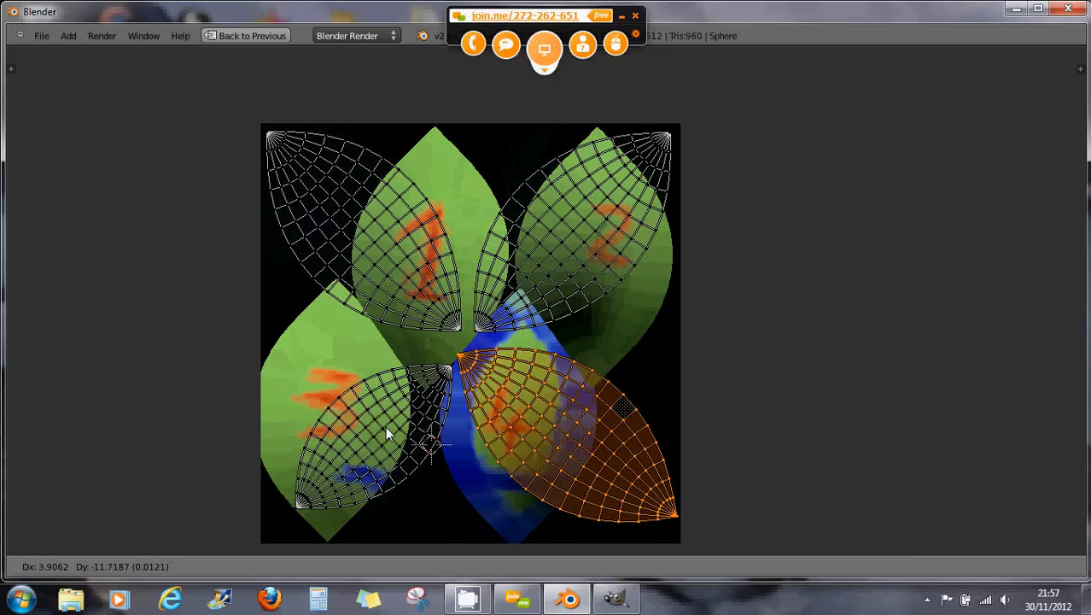
left_click(385, 427)
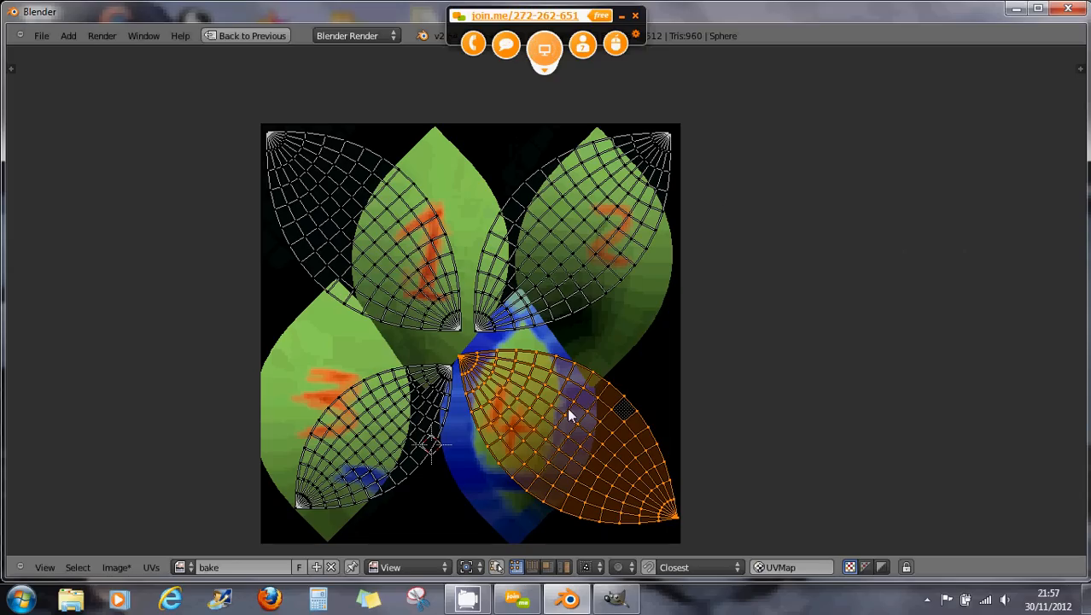
Undo the latest adjustment to island 4.
scroll(564, 415, "down", 1)
scroll(565, 415, "up", 1)
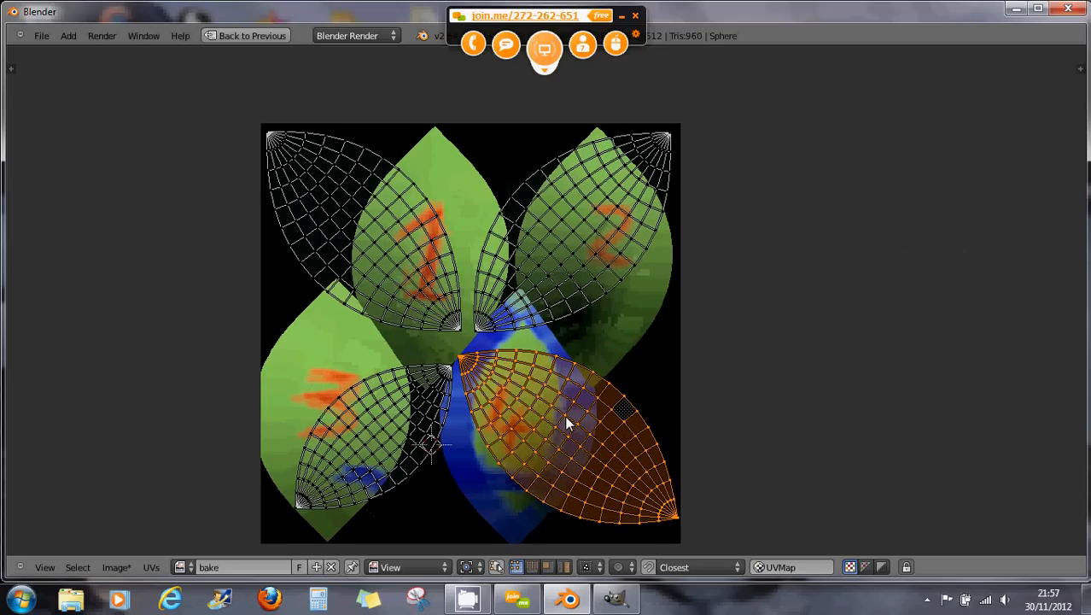
scroll(564, 414, "up", 1)
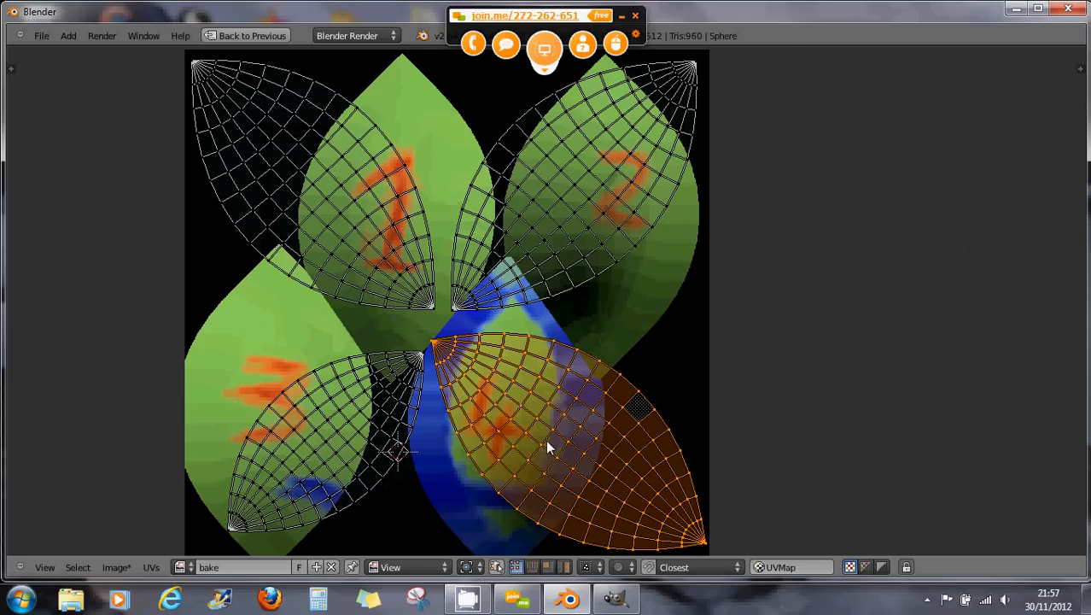
key("ctrl+z")
key("ctrl+z")
key("ctrl+z")
key("ctrl+z")
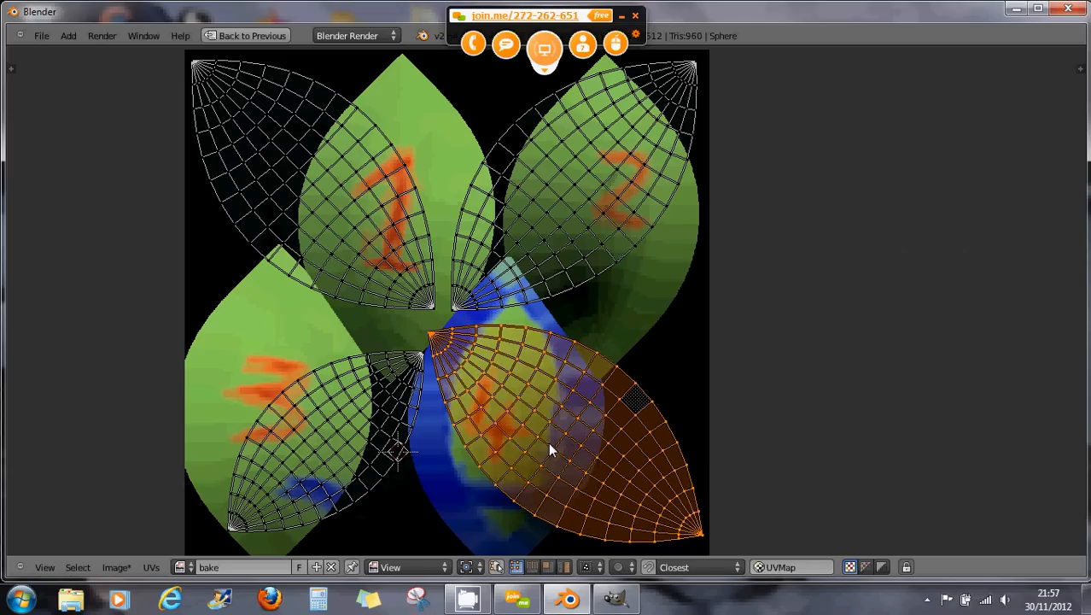
Undo the enlargement of island 4 and the latest adjustment to island 2.
key("ctrl+z")
key("ctrl+z")
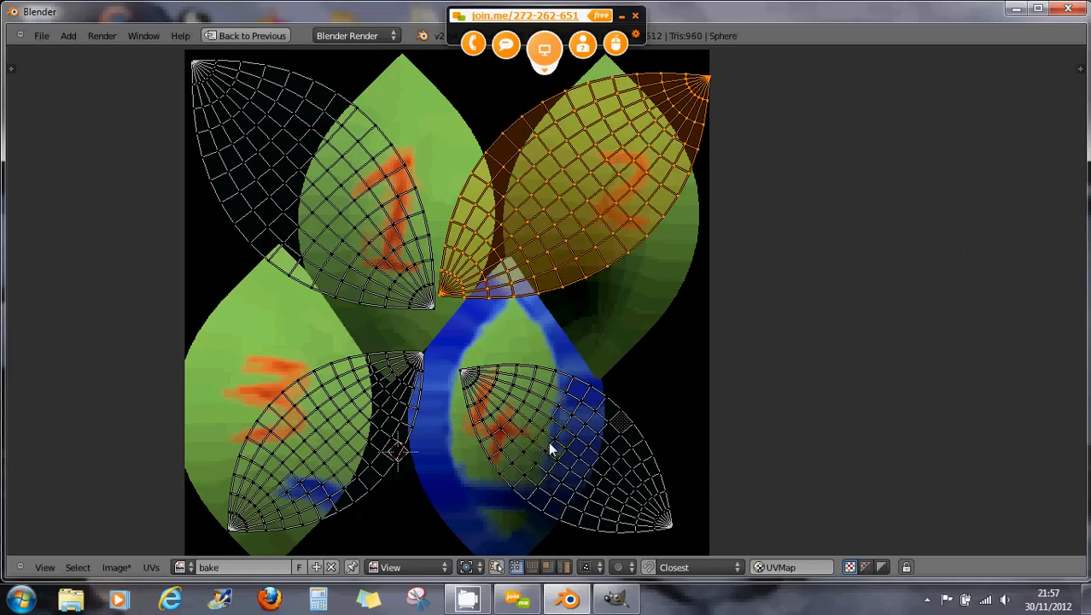
right_click(548, 433)
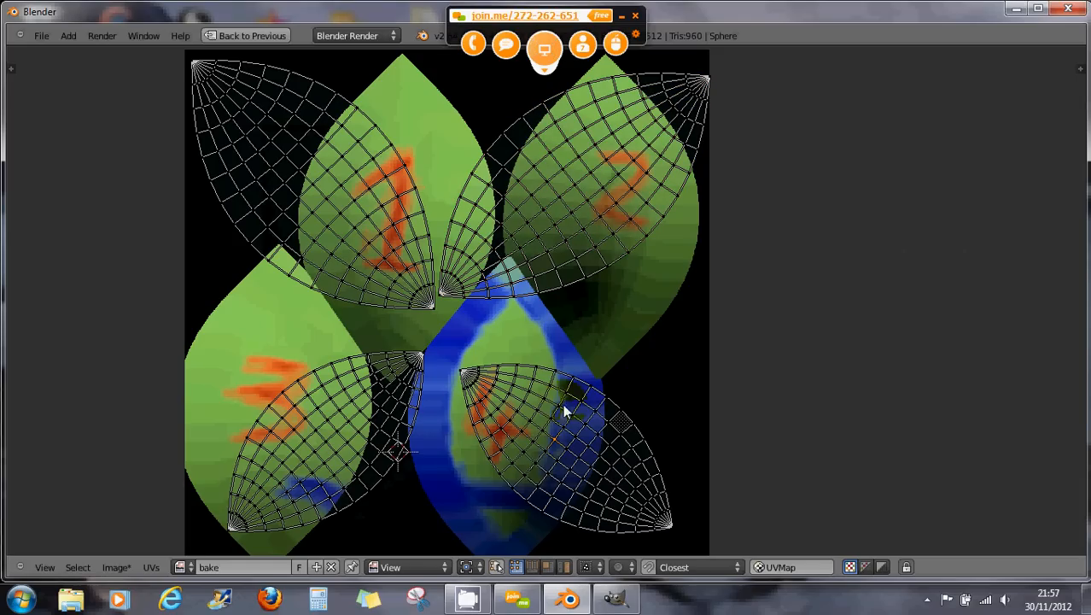
Try rotating island 3 by about -46 degrees to stand upright and moving it over the painted 3.
right_click(384, 414)
key("ctrl+l")
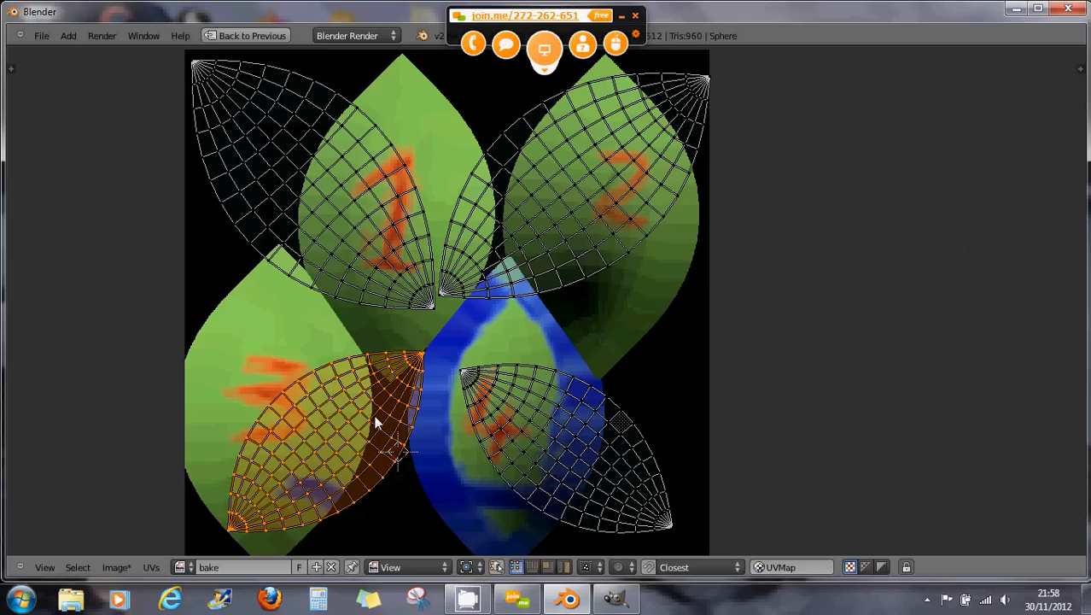
key("r")
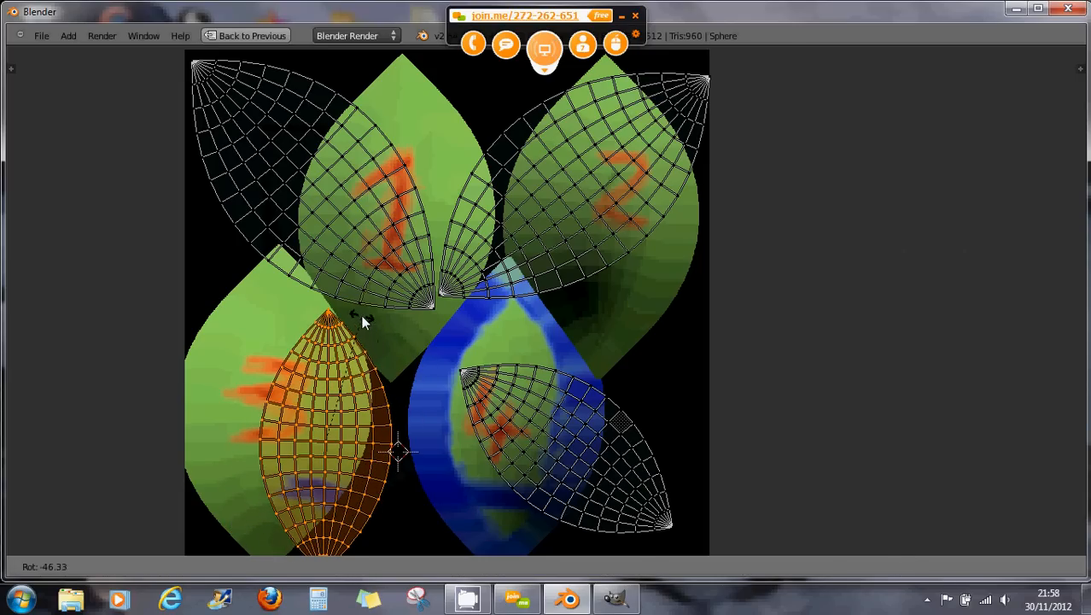
left_click(361, 315)
key("g")
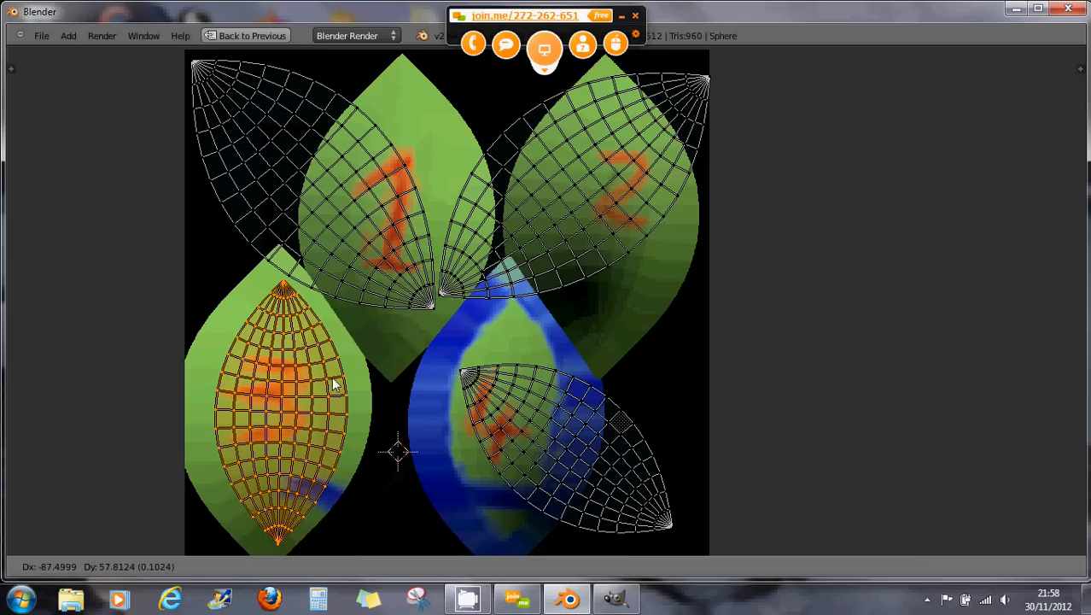
left_click(332, 380)
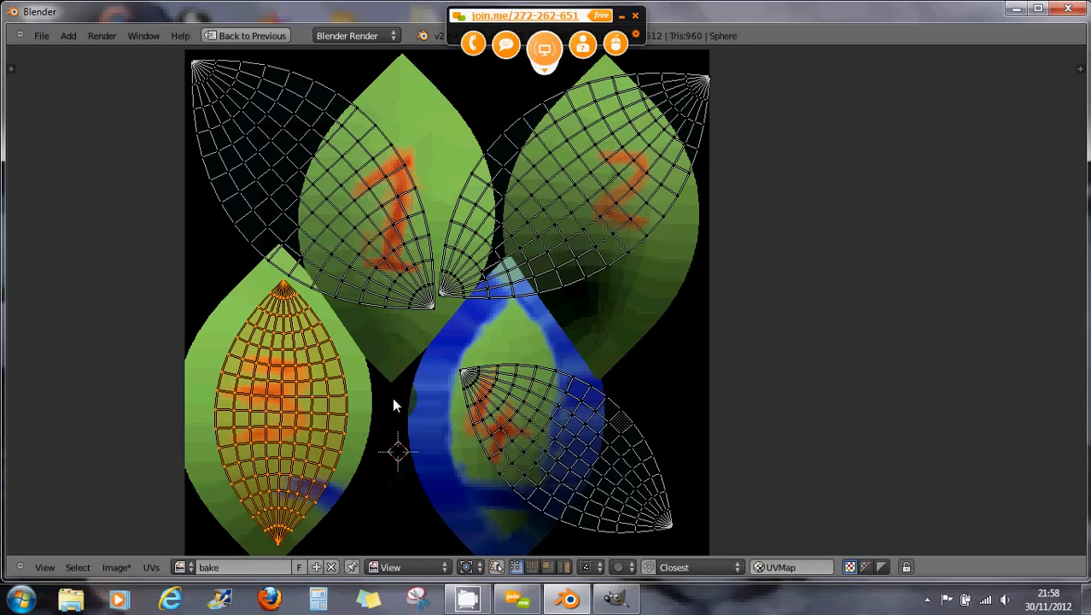
Undo all island moves, rotations and scaling back to the original layout with four upright islands centred on their baked numbers.
key("ctrl+z")
key("ctrl+z")
key("ctrl+z")
key("ctrl+z")
key("ctrl+z")
key("ctrl+z")
key("ctrl+z")
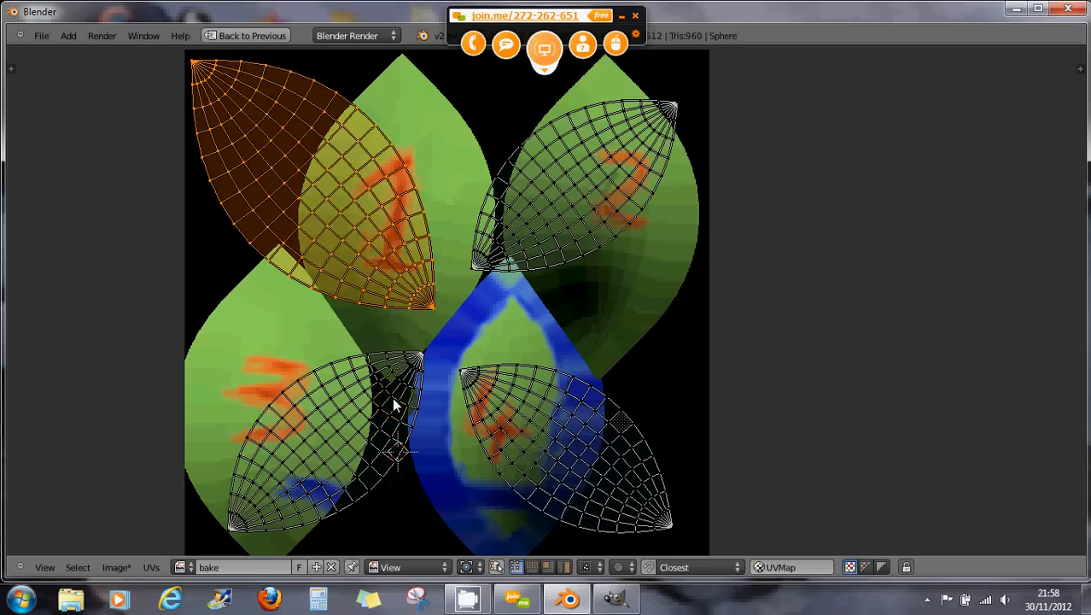
key("ctrl+z")
key("ctrl+z")
key("ctrl+z")
key("ctrl+z")
key("ctrl+z")
key("ctrl+z")
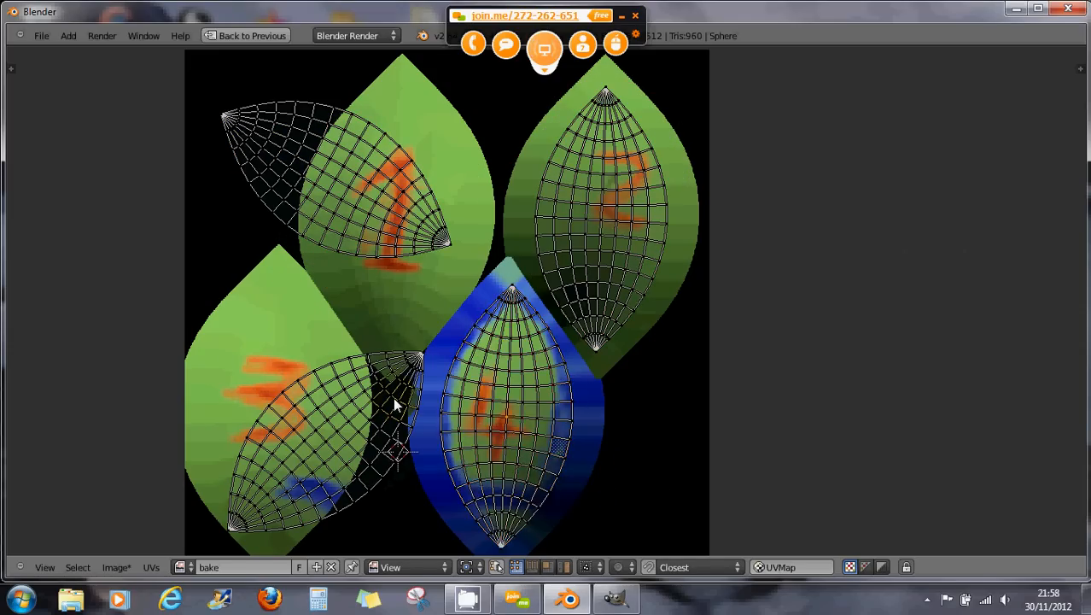
key("ctrl+z")
key("ctrl+z")
key("ctrl+z")
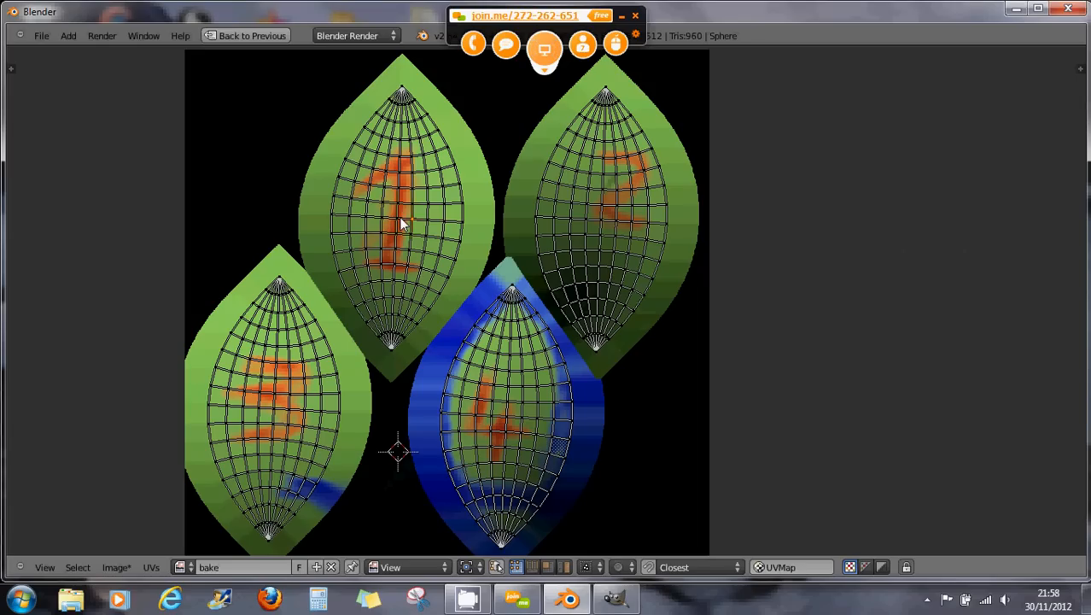
Move UV islands 1, 4 and 2 one after another onto island 3 so that all four overlap on the painted 3.
key("l")
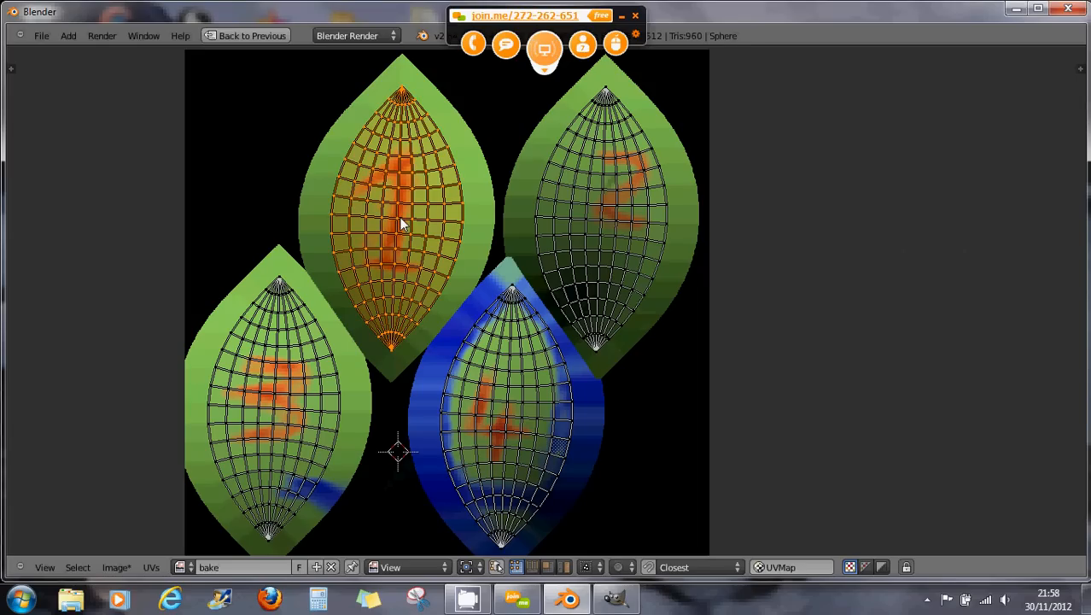
key("g")
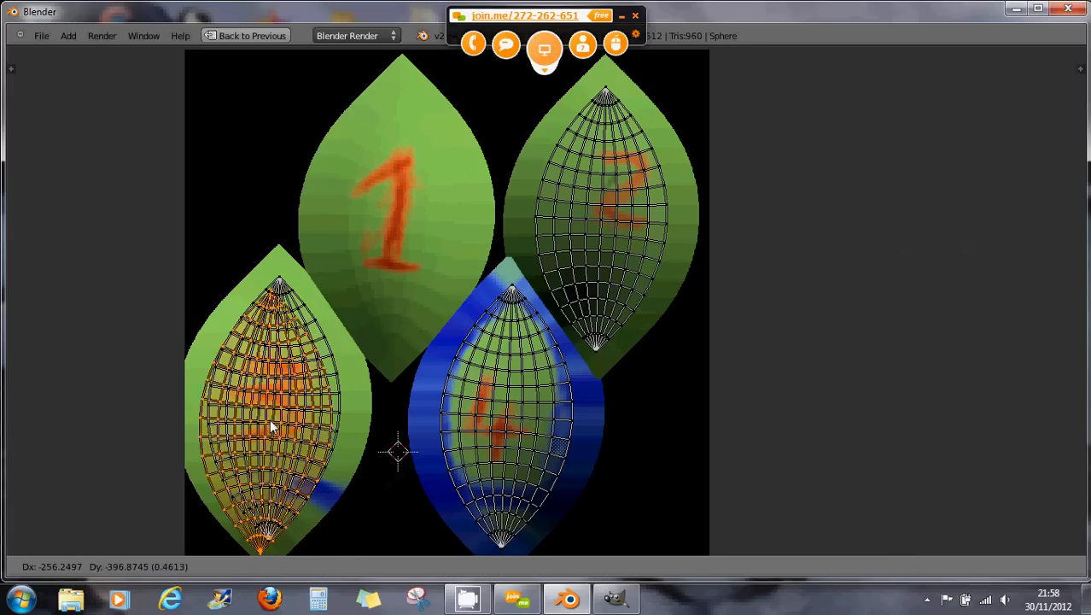
left_click(275, 406)
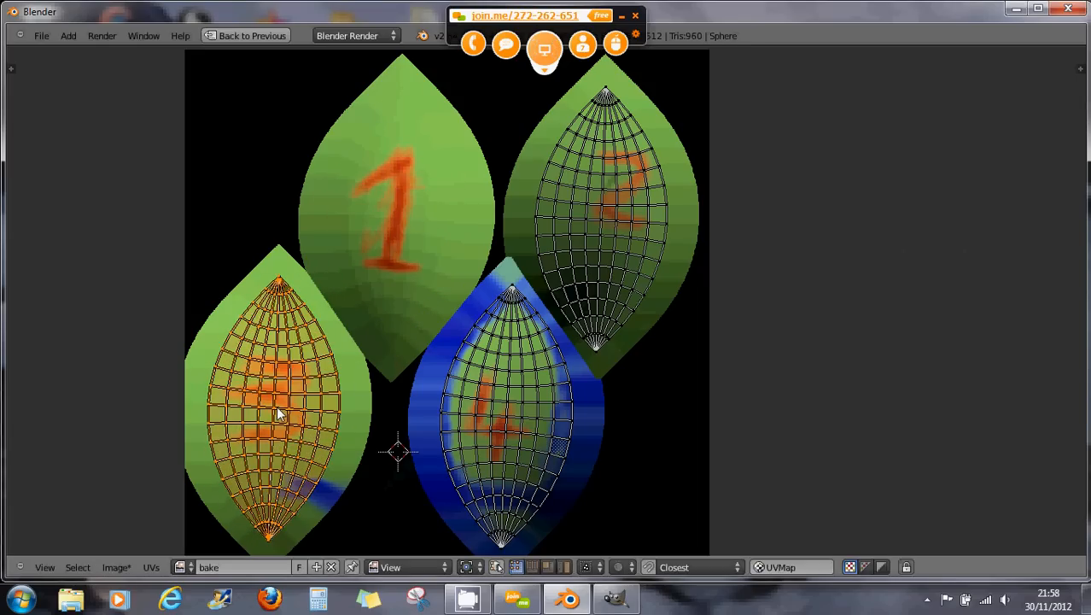
right_click(527, 424)
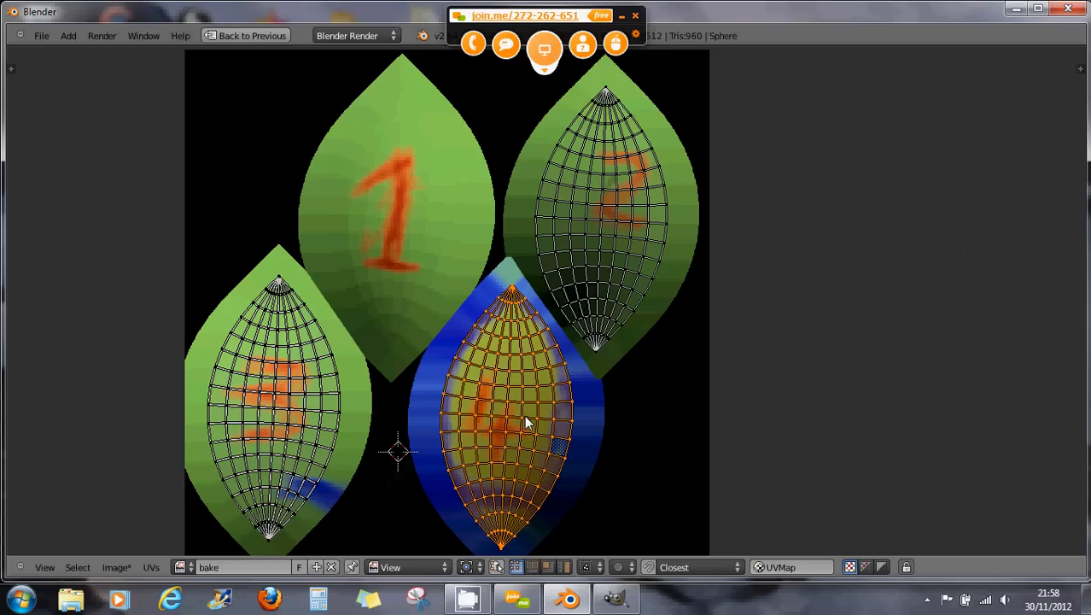
key("g")
key("x")
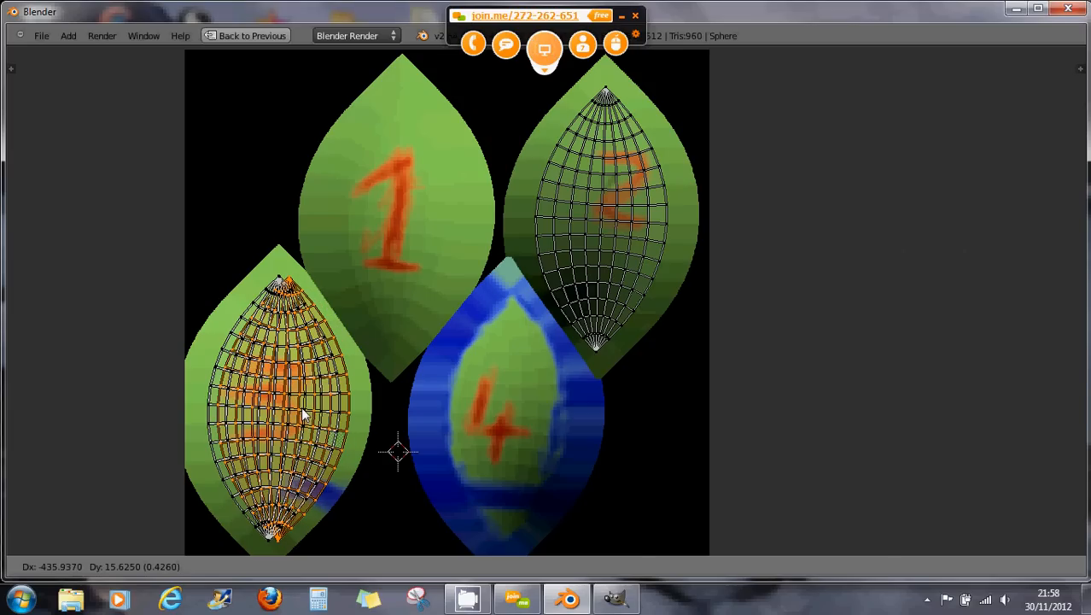
left_click(301, 407)
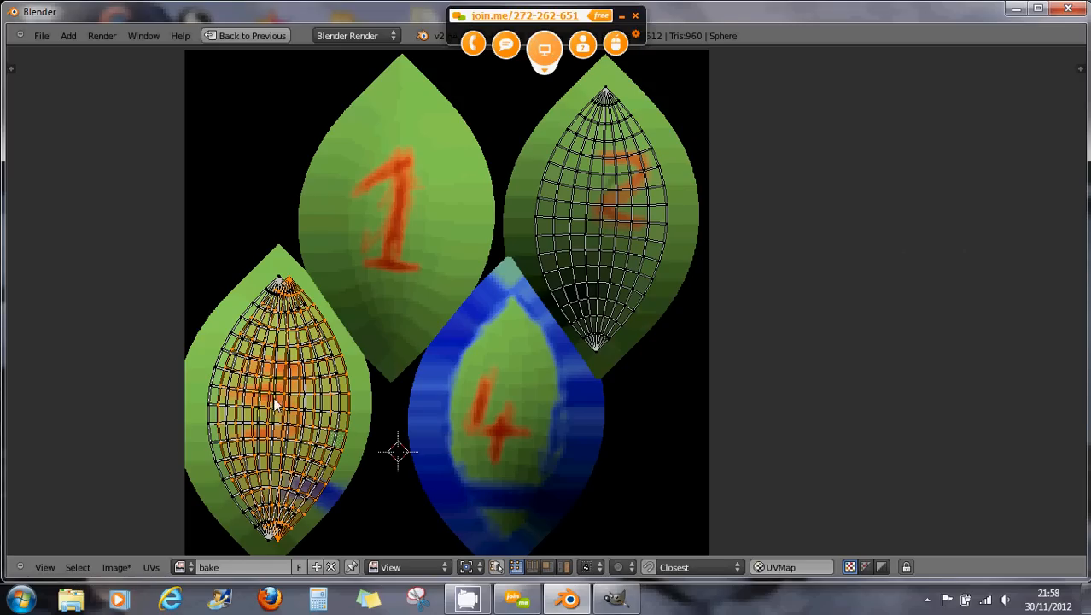
right_click(605, 205)
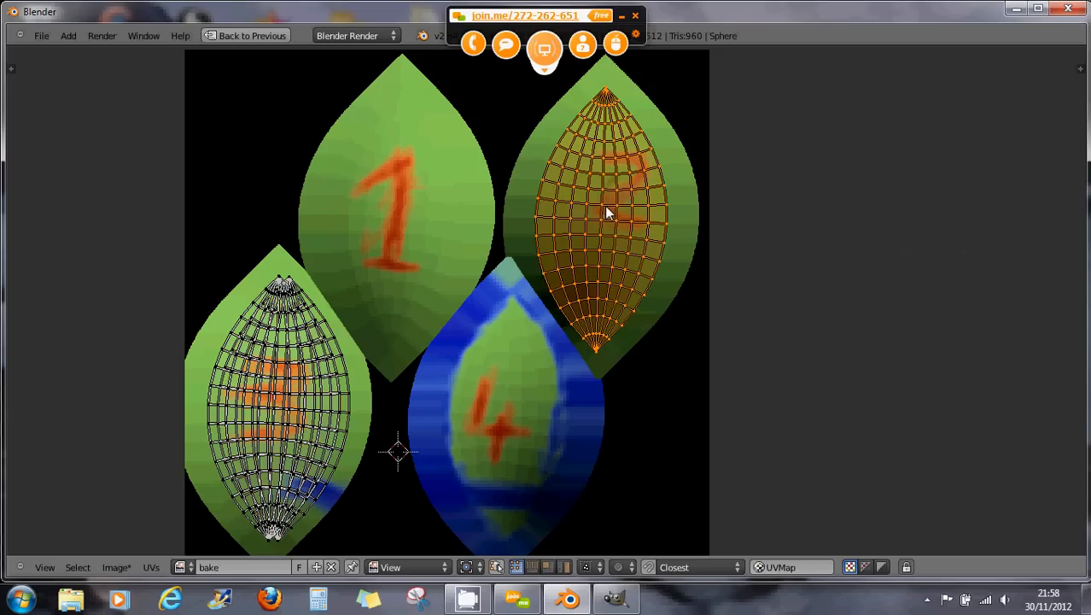
key("g")
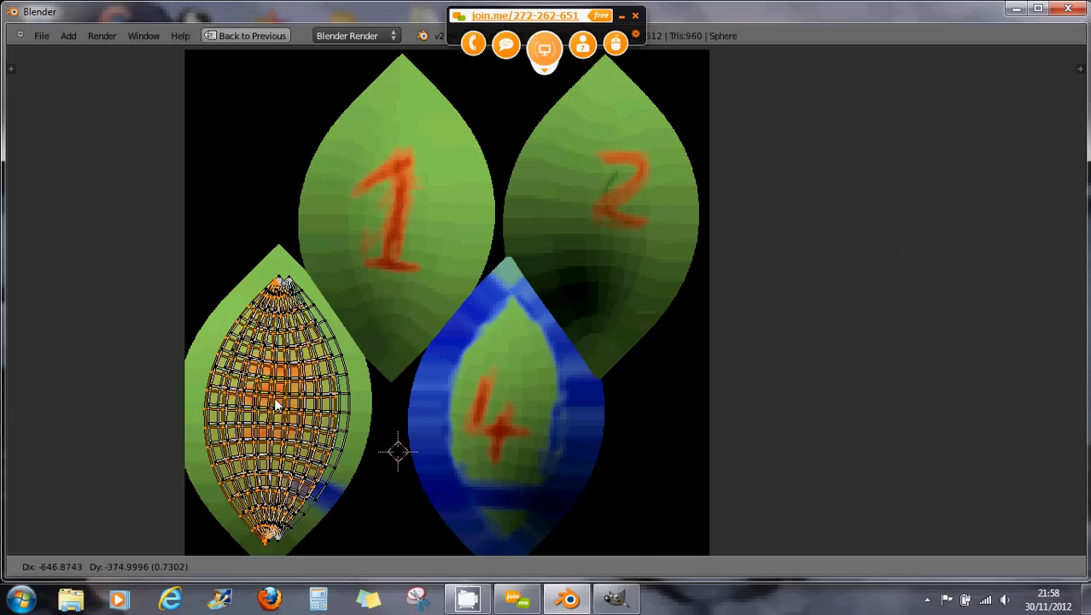
left_click(276, 396)
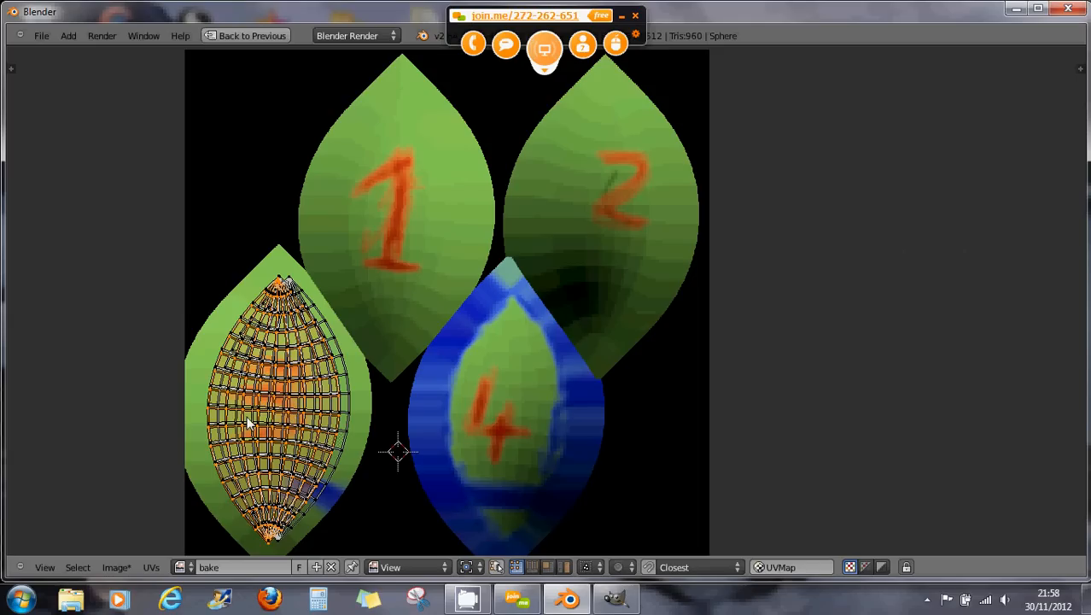
Return to the multi-editor layout, switch the sphere to Object Mode and inspect its texture from several sides.
scroll(248, 418, "up", 1)
scroll(247, 418, "down", 1)
key("shift+space")
middle_click_drag(381, 303, 356, 331)
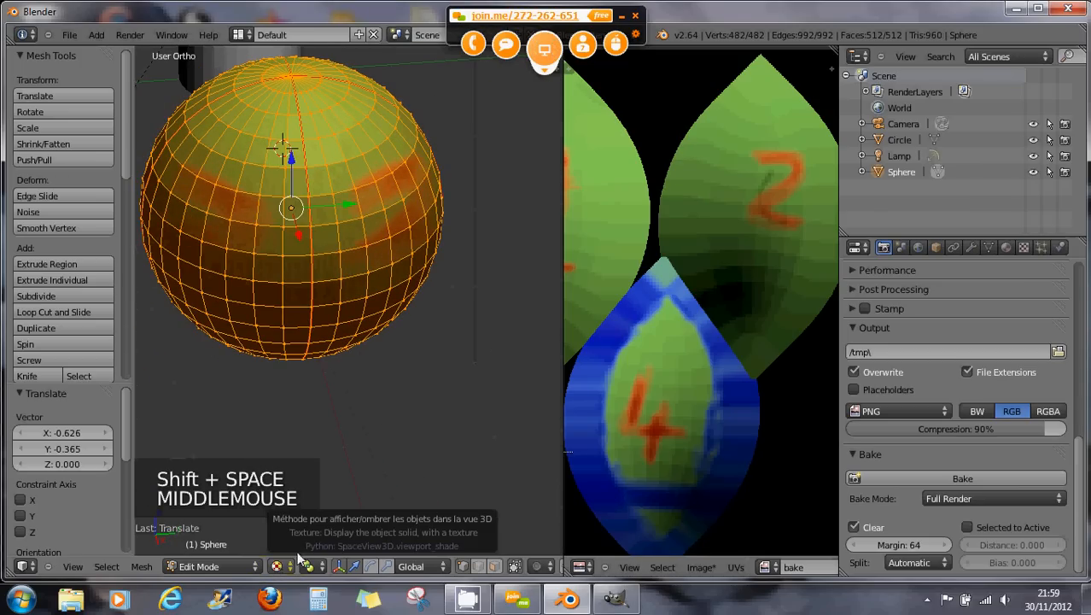
scroll(294, 402, "down", 3)
middle_click_drag(269, 375, 415, 333)
key("Tab")
middle_click_drag(311, 333, 531, 339)
middle_click_drag(334, 312, 466, 333)
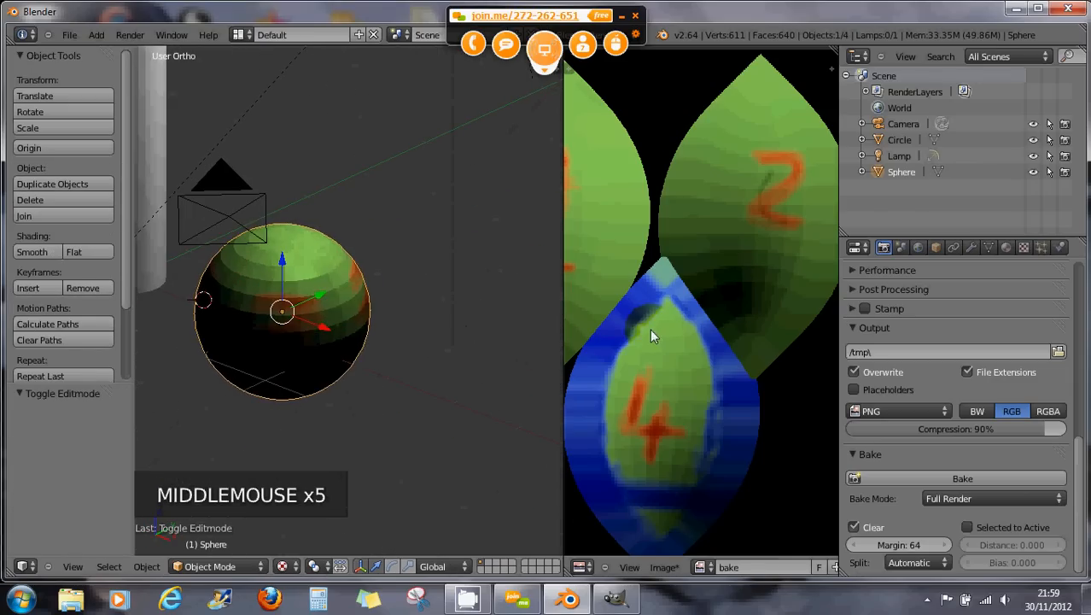
Disable the sphere's image texture in its texture slot and enable it again.
left_click(1023, 248)
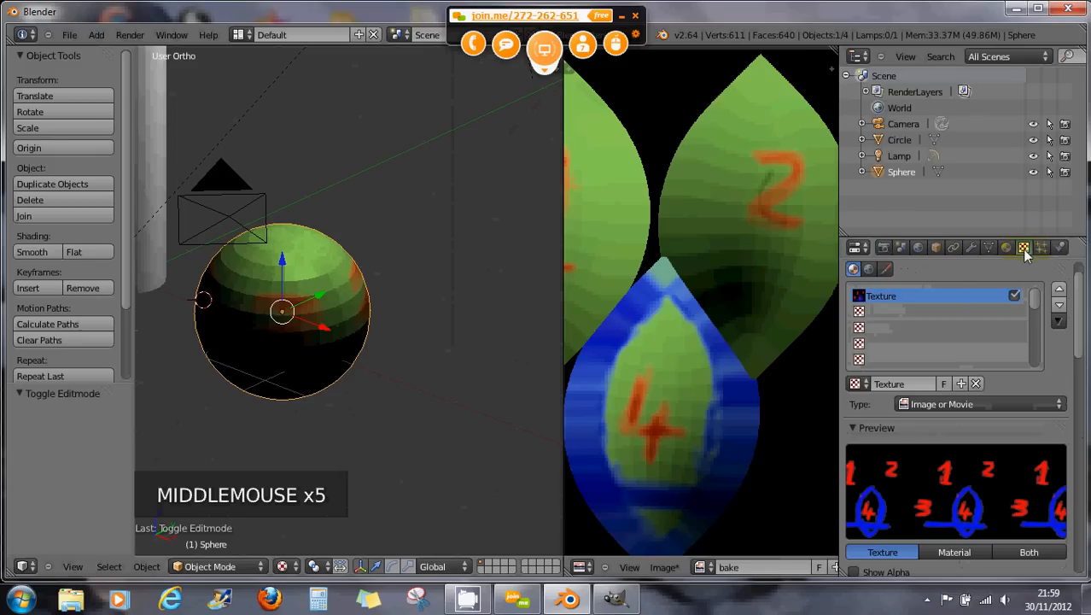
left_click(1014, 296)
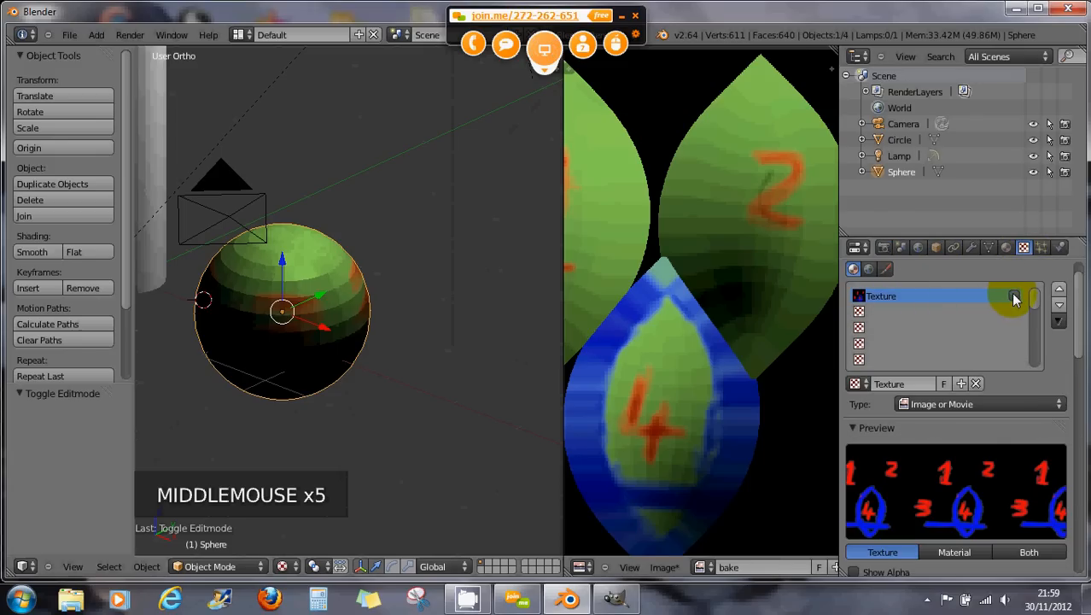
left_click(1015, 296)
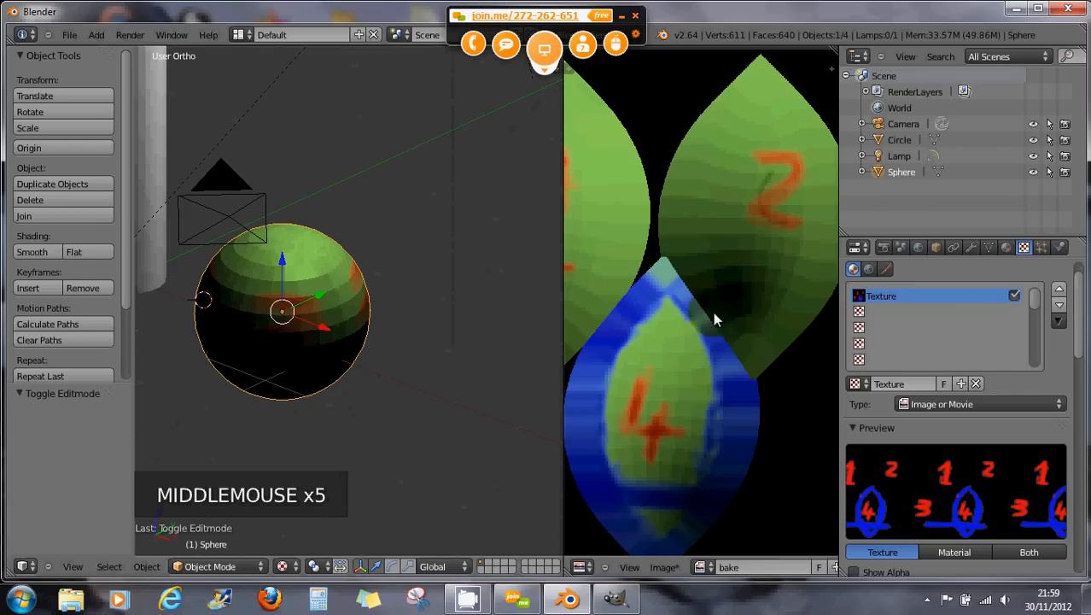
Render the scene to check the sphere's texture, and return to the 3D view.
scroll(706, 319, "down", 5)
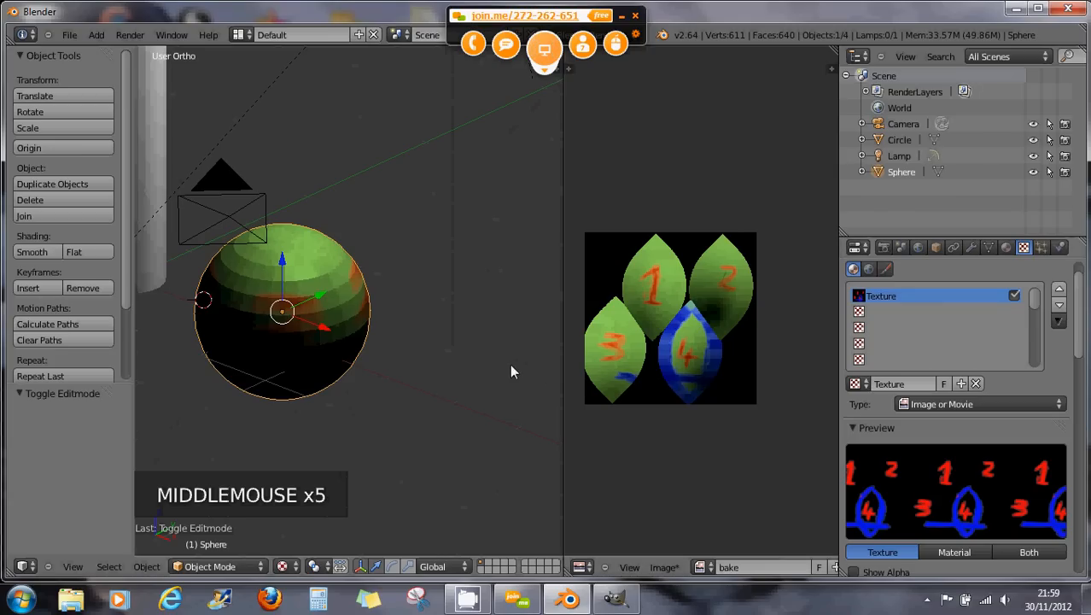
key("F12")
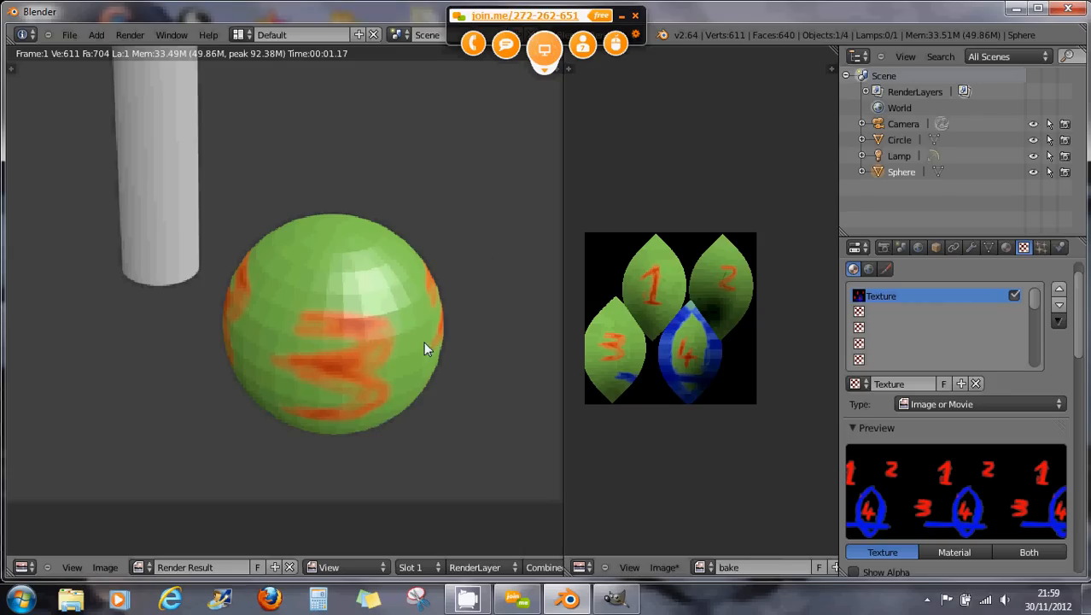
key("Escape")
Select the lamp above the sphere and switch the 3D view to Solid shading.
scroll(297, 332, "up", 2)
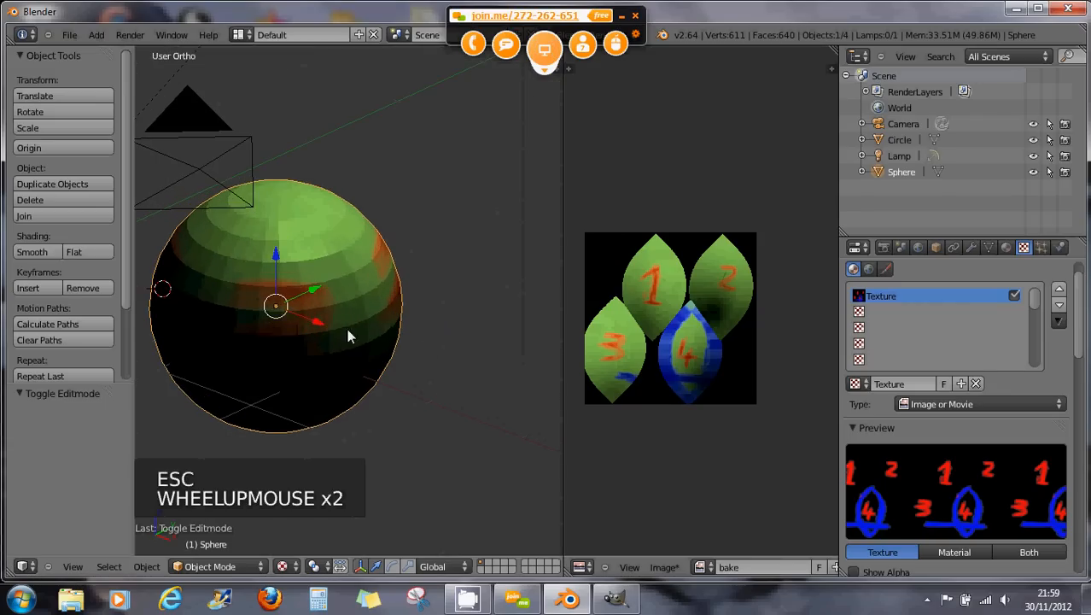
middle_click_drag(348, 336, 331, 301)
scroll(332, 300, "down", 6)
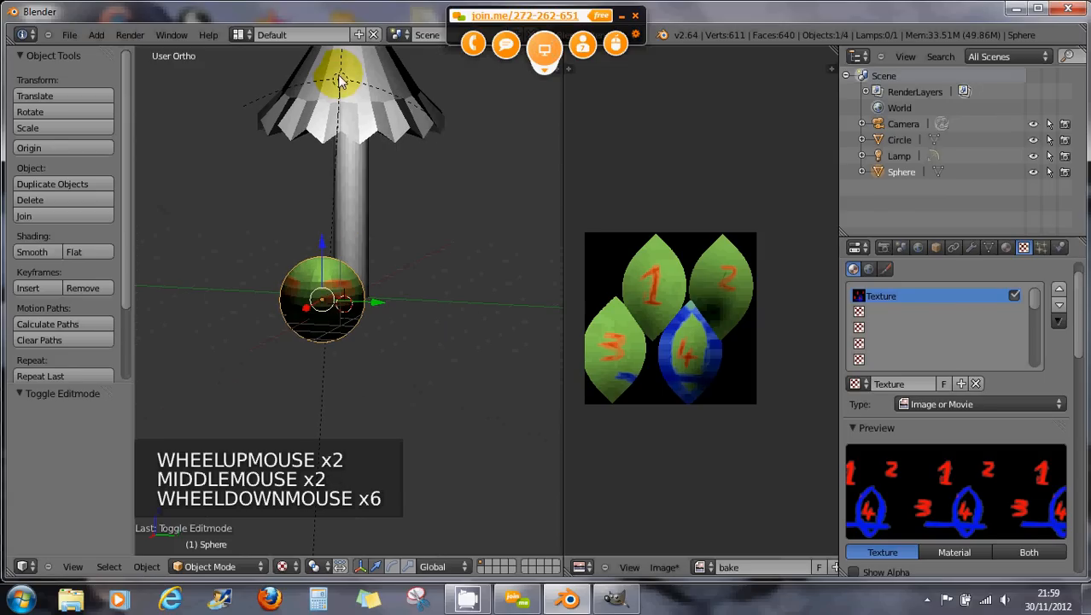
right_click(339, 85)
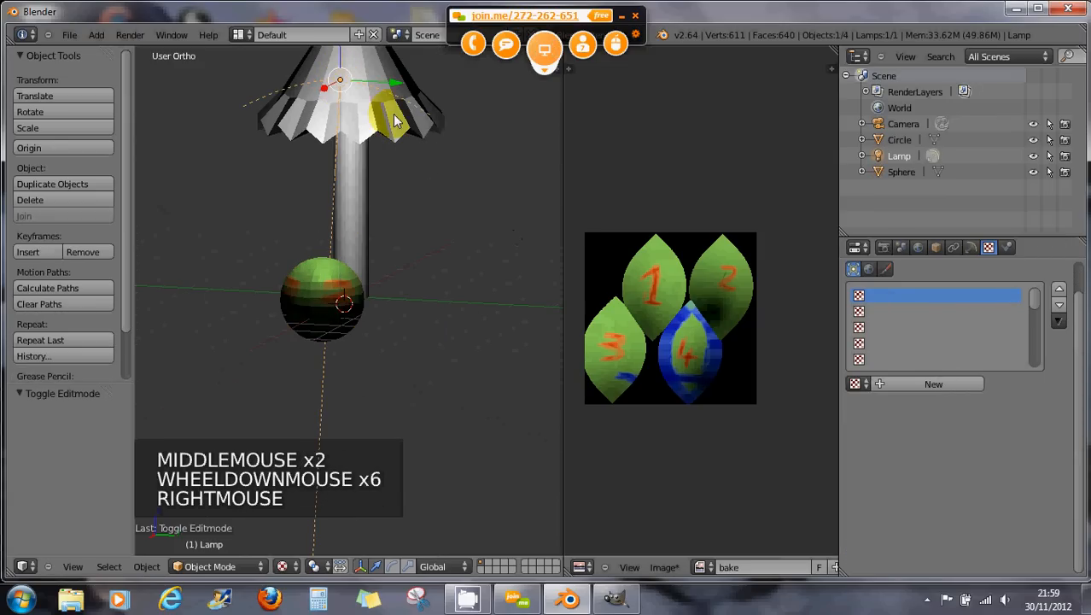
left_click(284, 567)
left_click(291, 517)
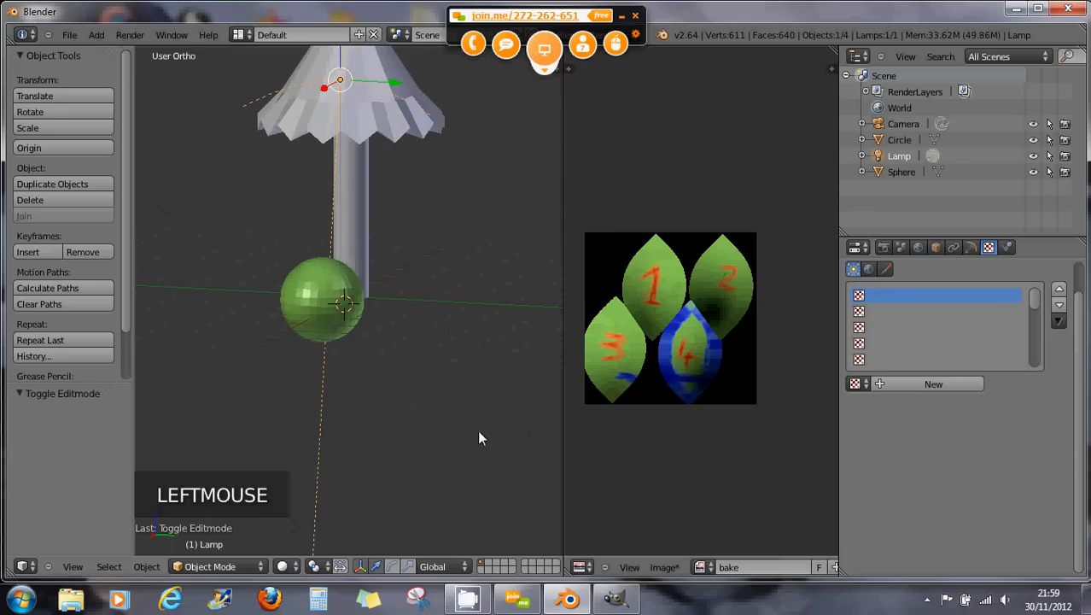
Set the 3D view's display shading to GLSL with Textured Solid enabled, and examine the sphere up close.
left_click(623, 16)
left_click(553, 68)
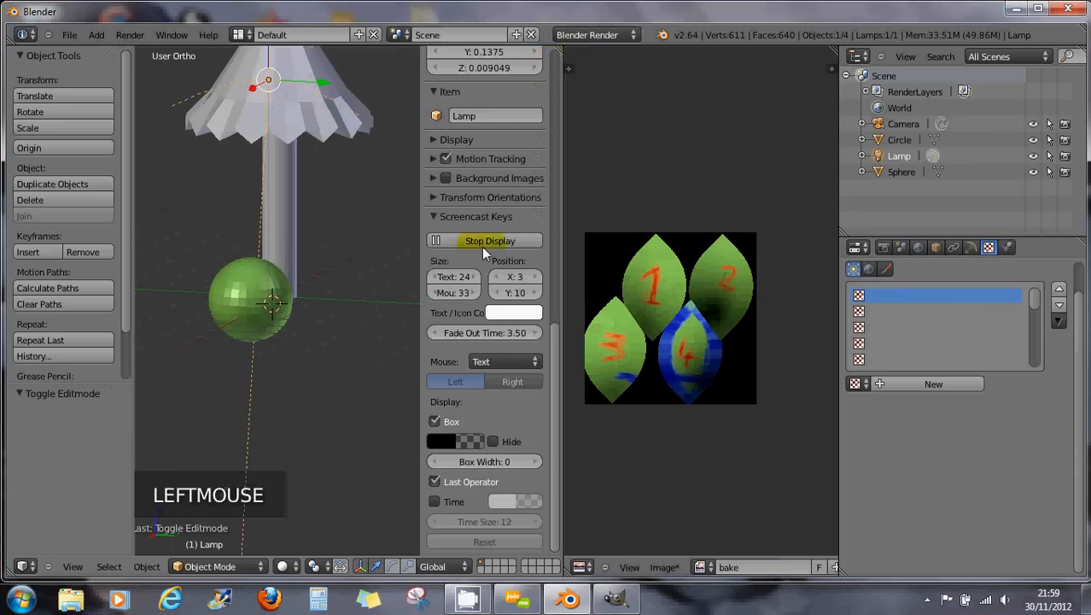
left_click(434, 140)
left_click(468, 326)
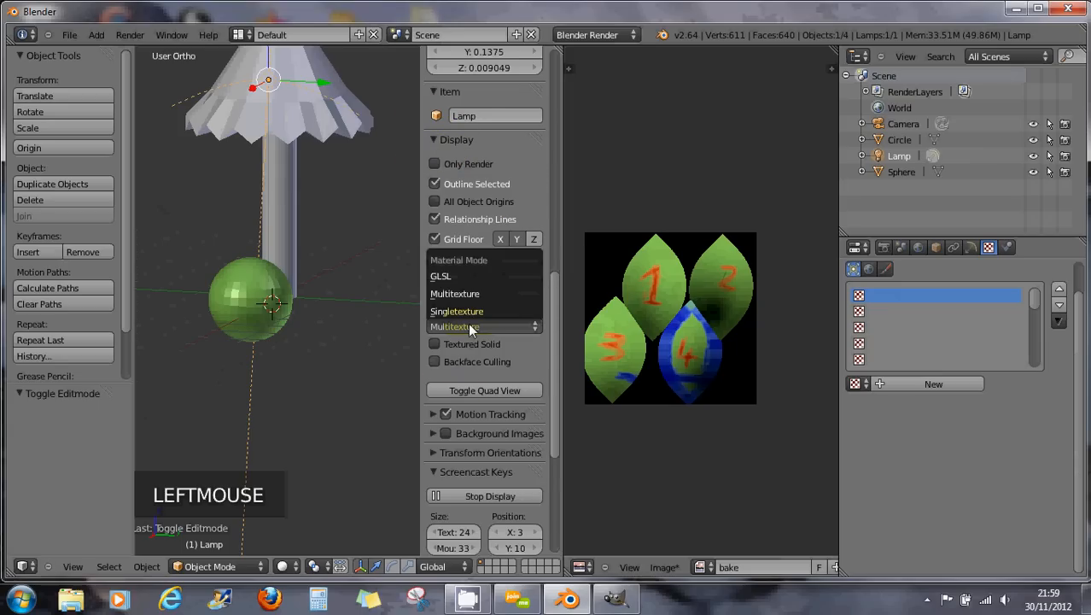
left_click(458, 276)
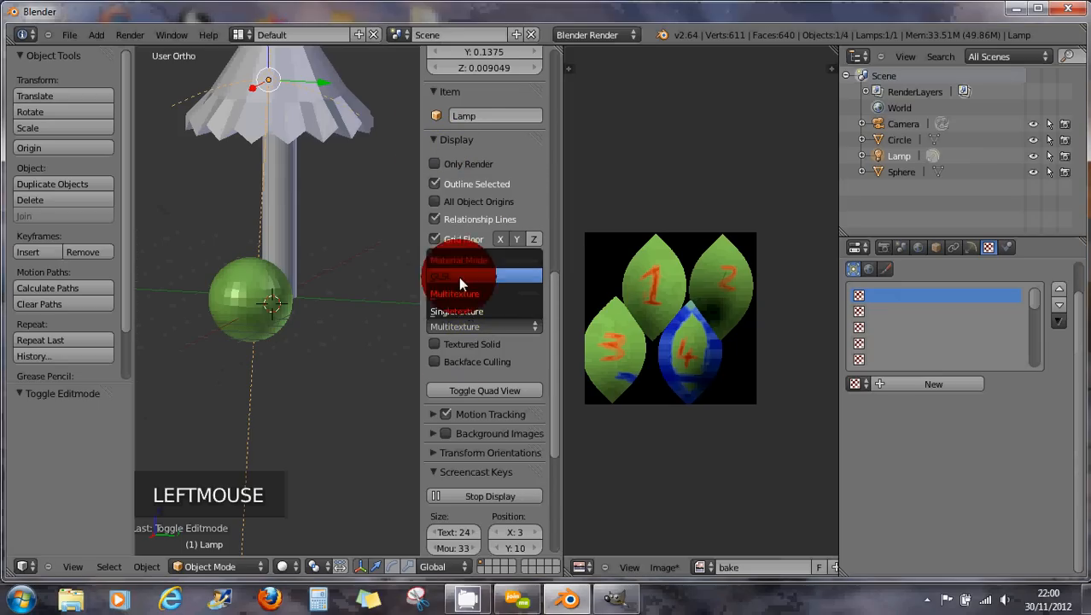
left_click(462, 341)
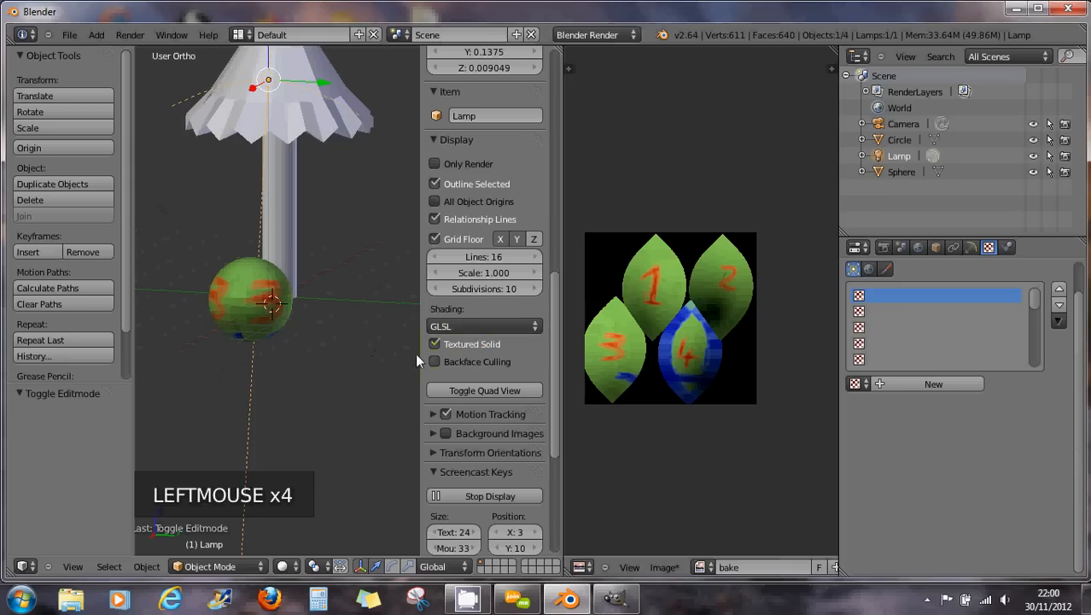
middle_click_drag(261, 301, 316, 304)
scroll(275, 305, "up", 2)
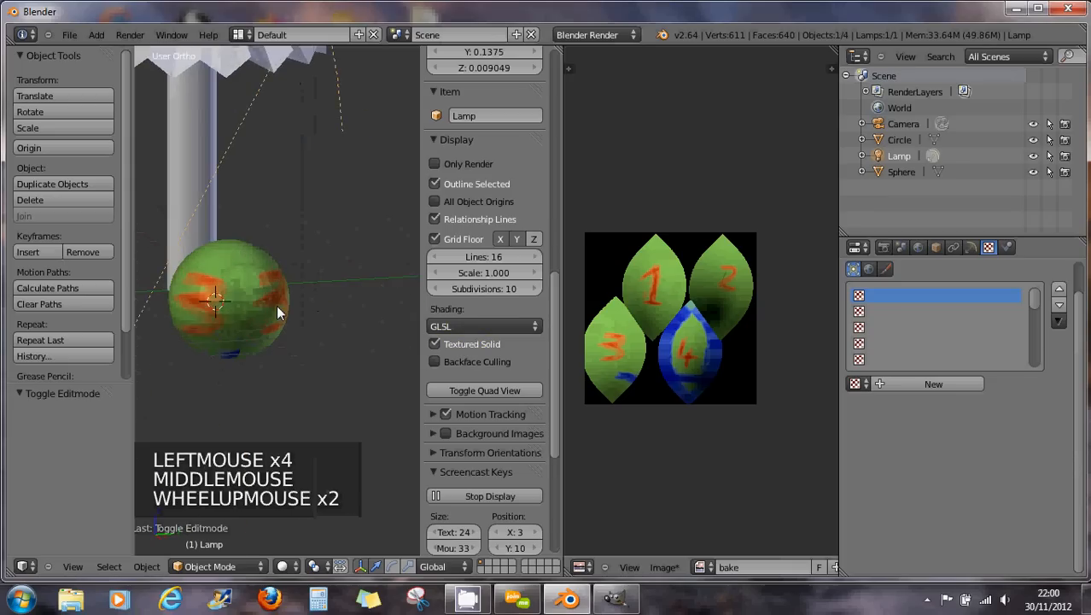
scroll(276, 305, "up", 2)
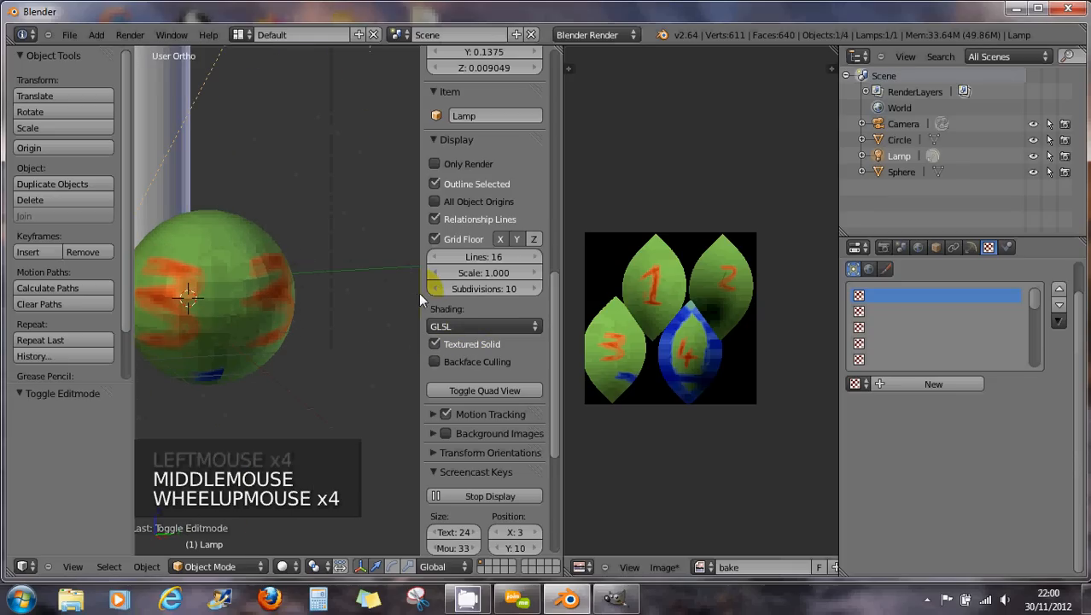
Hide the 3D view's properties region, select the textured sphere and enter Edit Mode.
left_click_drag(421, 292, 563, 292)
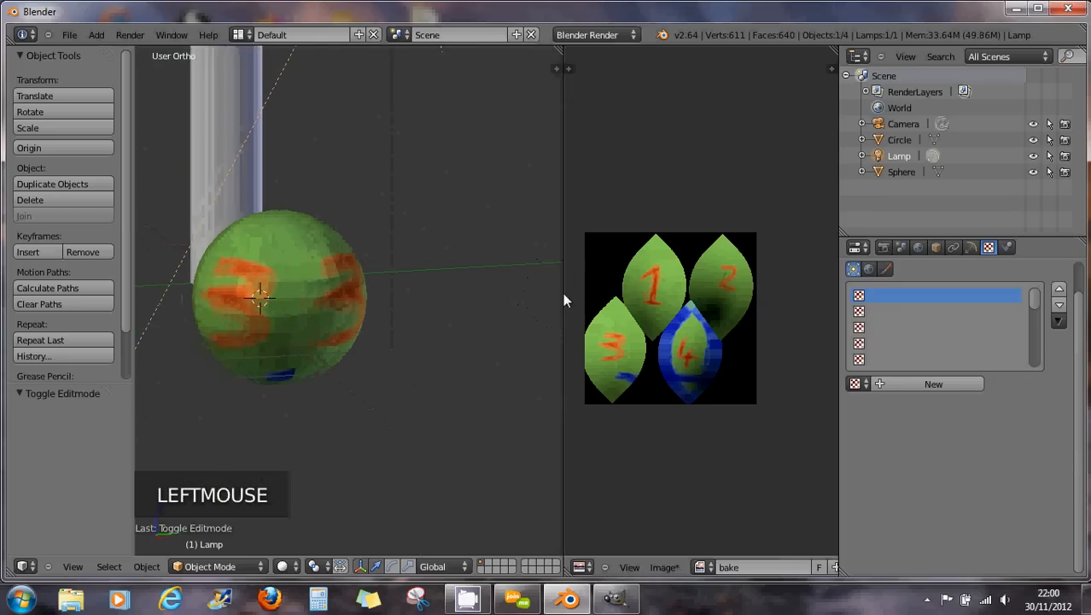
middle_click_drag(305, 297, 411, 272)
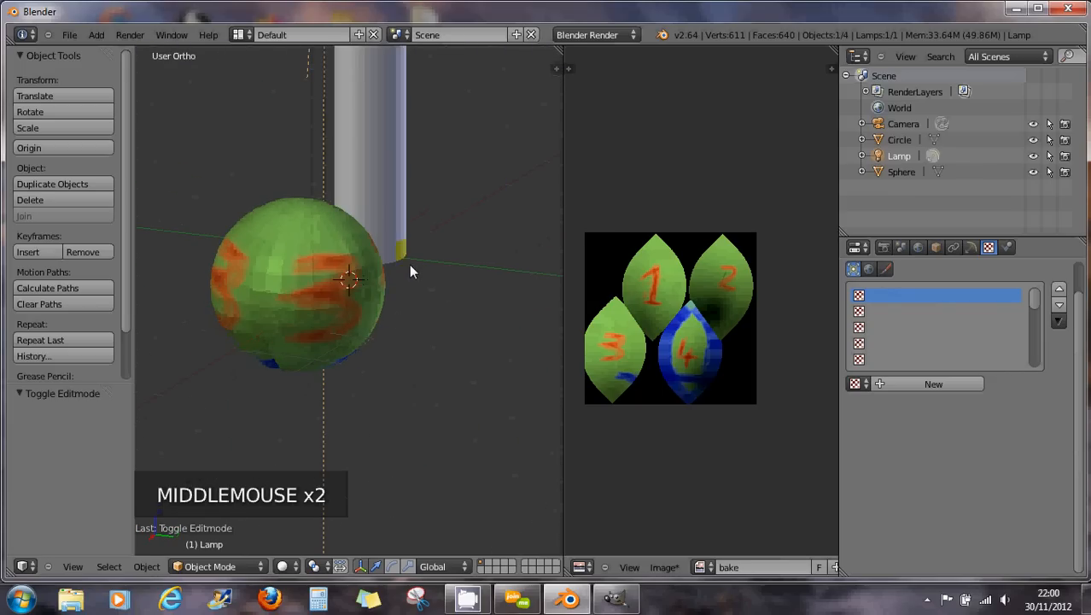
key("Tab")
right_click(298, 311)
key("Tab")
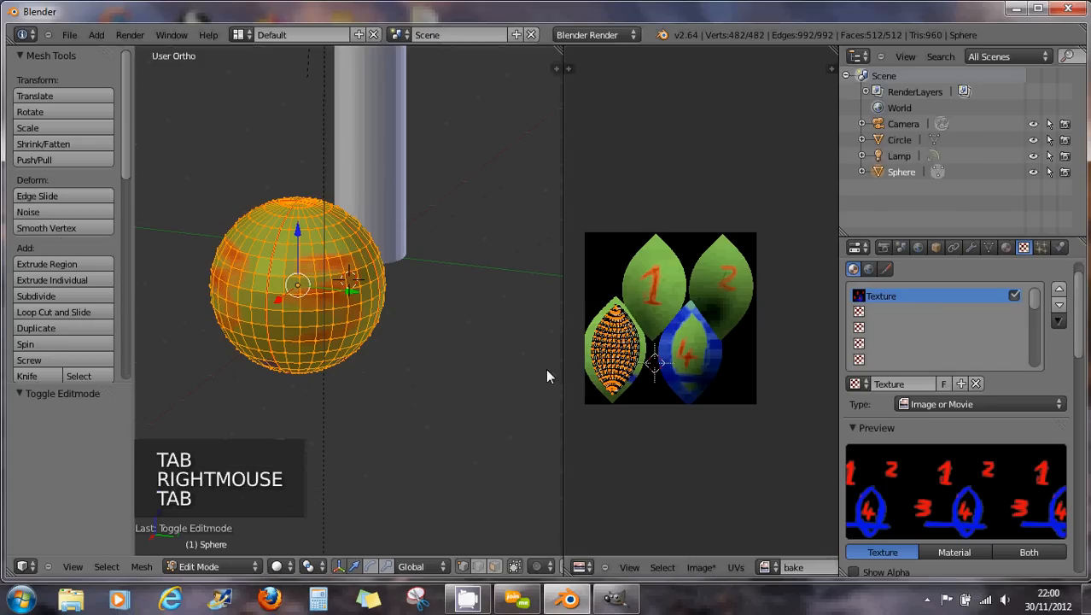
Select linked UVs in the island stack over the number 3 and nudge them by about -0.038 in X and 0.005 in Y.
scroll(658, 370, "up", 3)
middle_click_drag(621, 325, 674, 313)
middle_click_drag(342, 316, 403, 313)
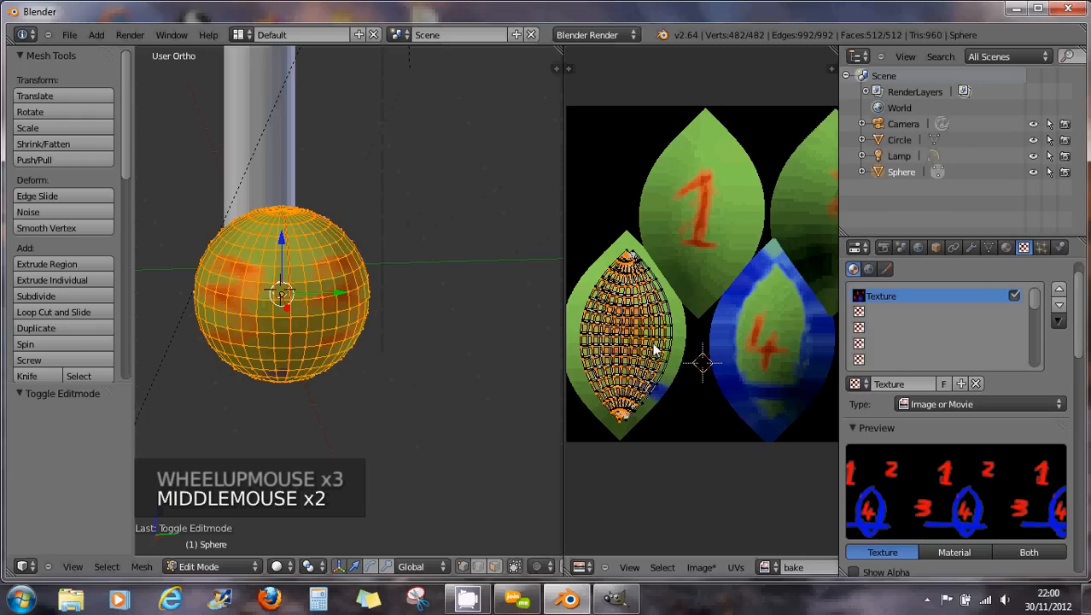
key("l")
key("l")
key("l")
key("l")
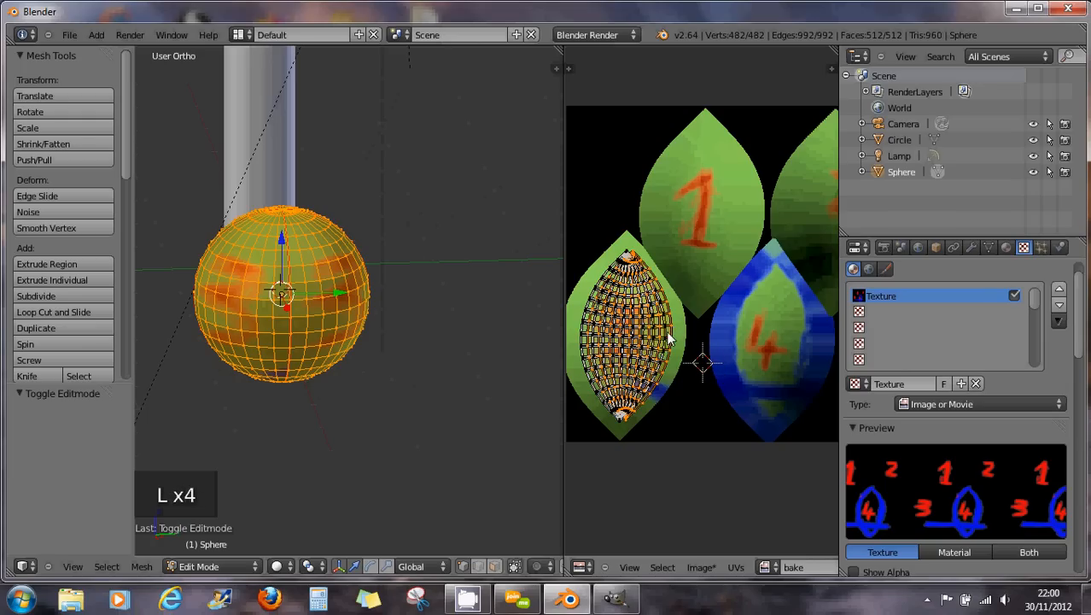
key("g")
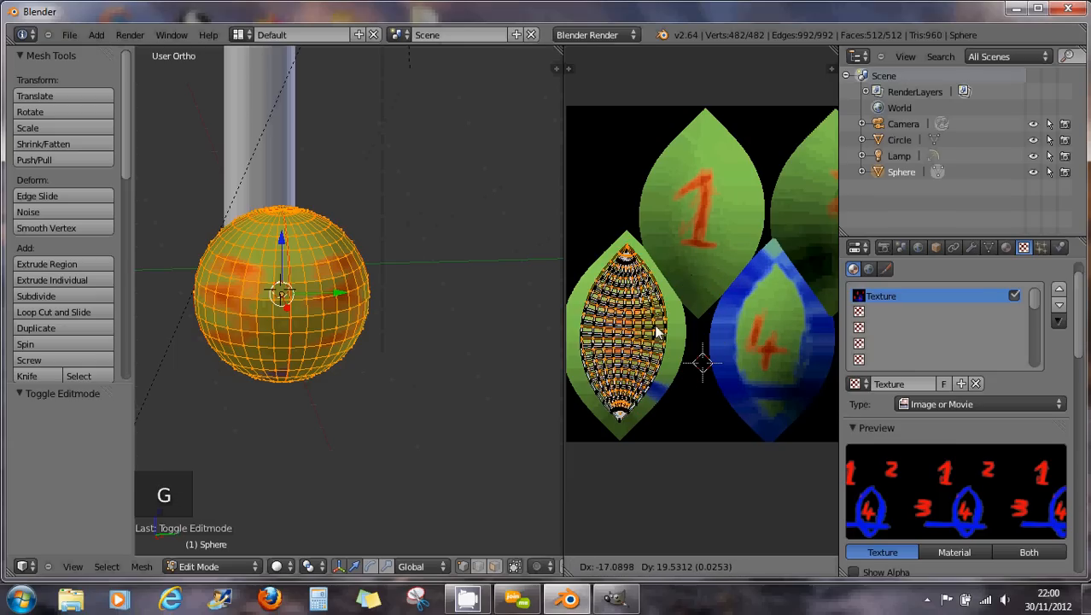
left_click(670, 343)
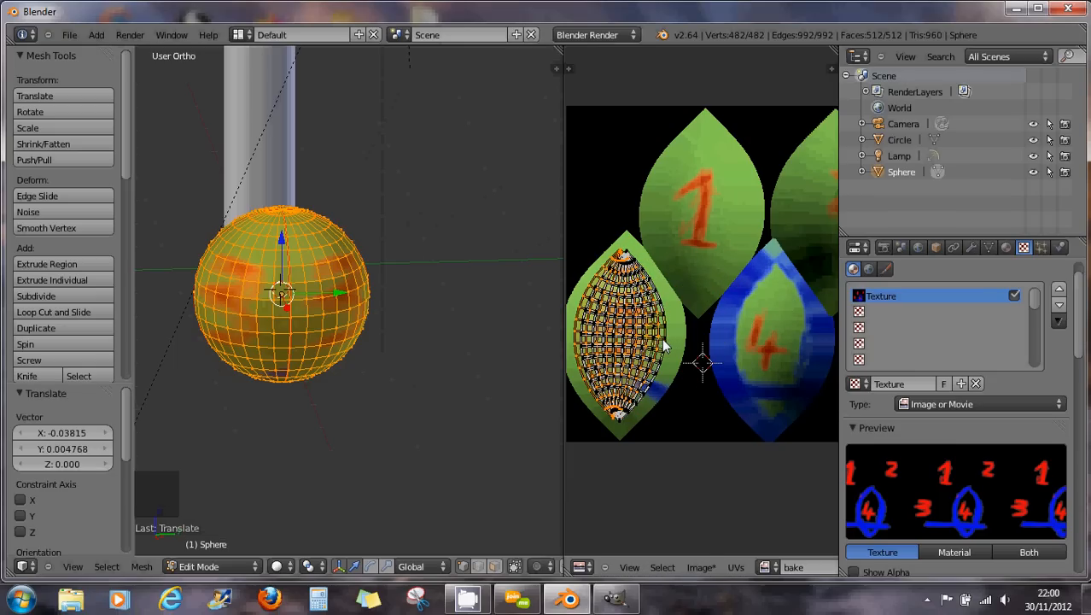
Select a single whole UV island from the stack over the number 3 and move it onto the leaf numbered 1.
right_click(665, 345)
key("l")
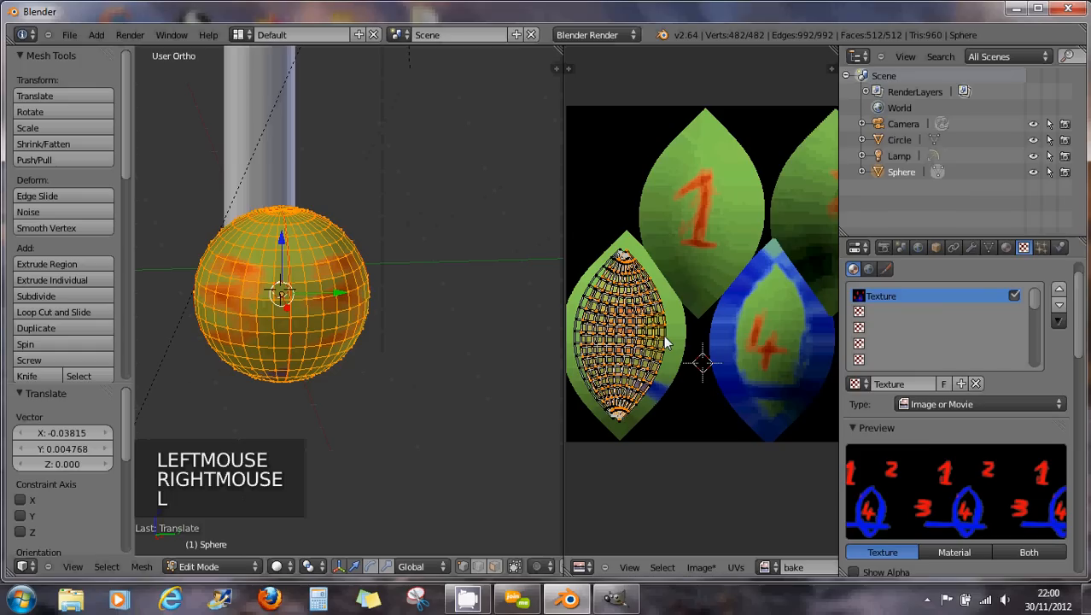
key("g")
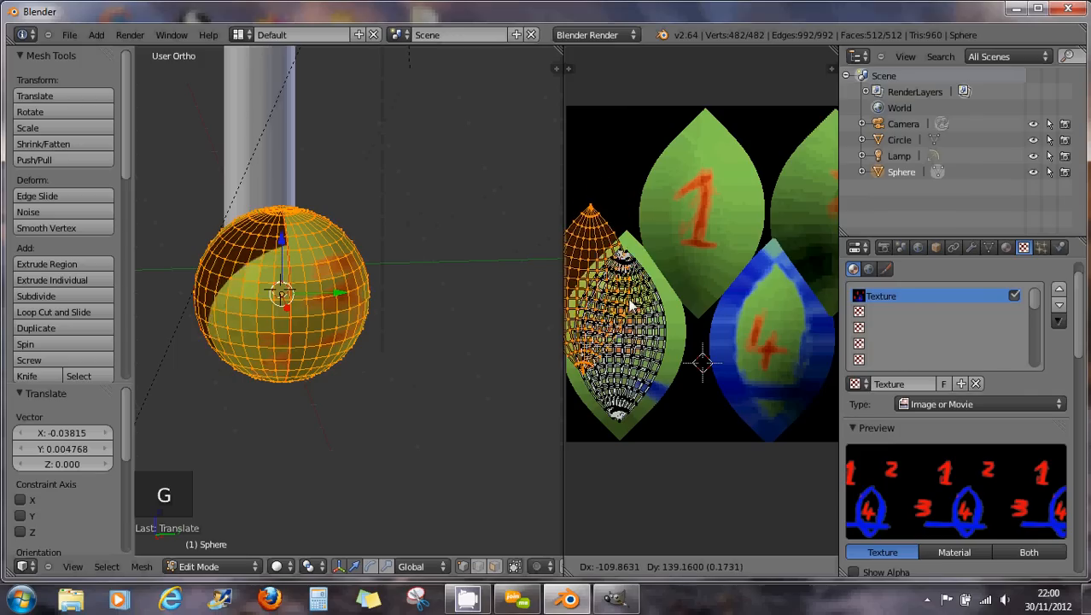
right_click(670, 329)
middle_click_drag(409, 317, 395, 299)
key("g")
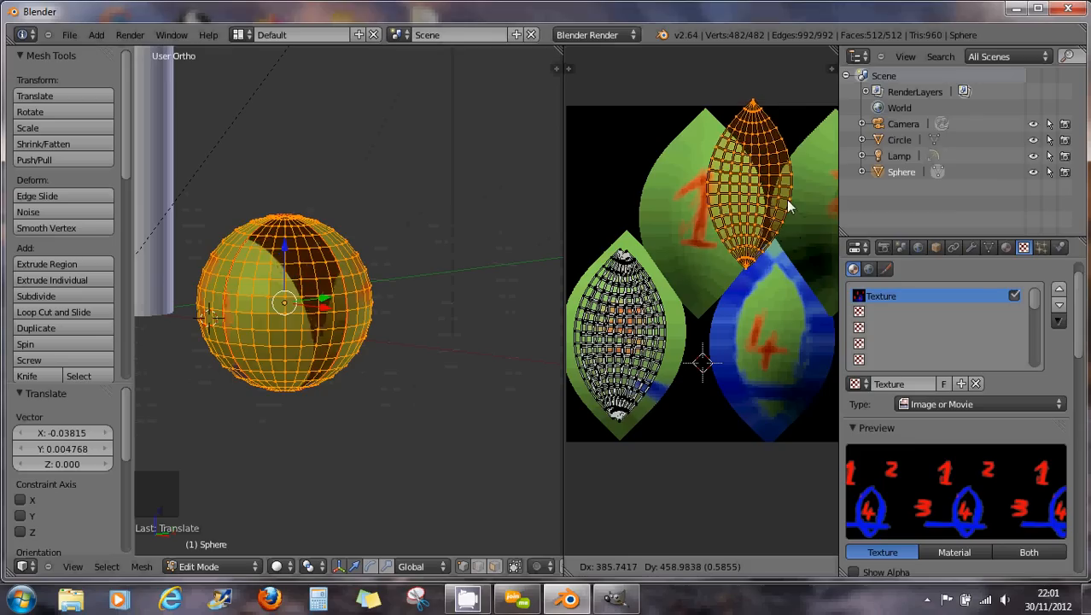
left_click(739, 223)
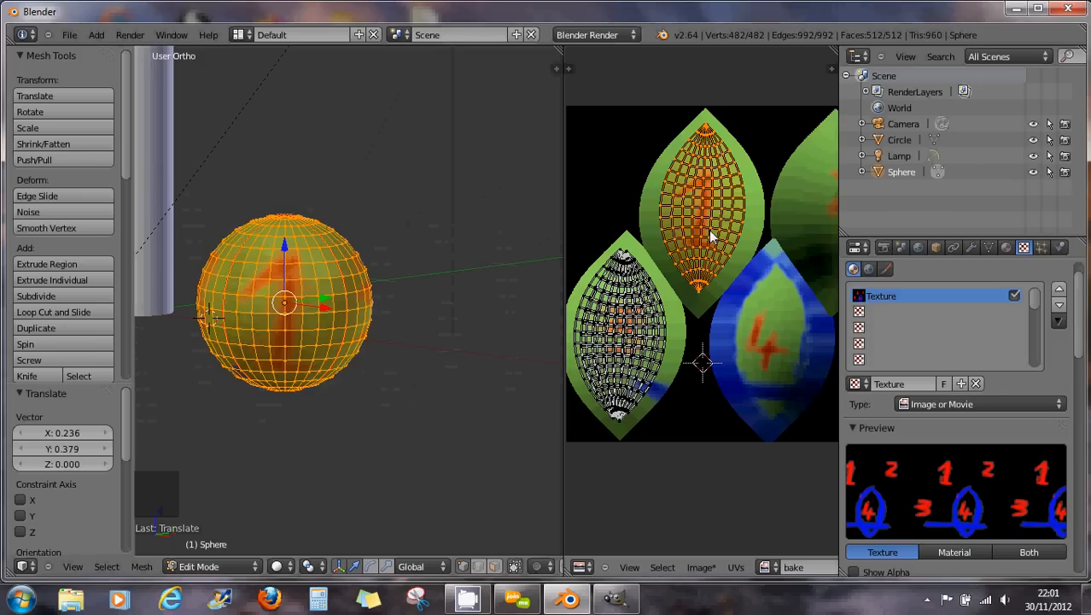
Move the selected UV island onto the leaf numbered 4 and scale it to about 0.562 inside the green area.
key("g")
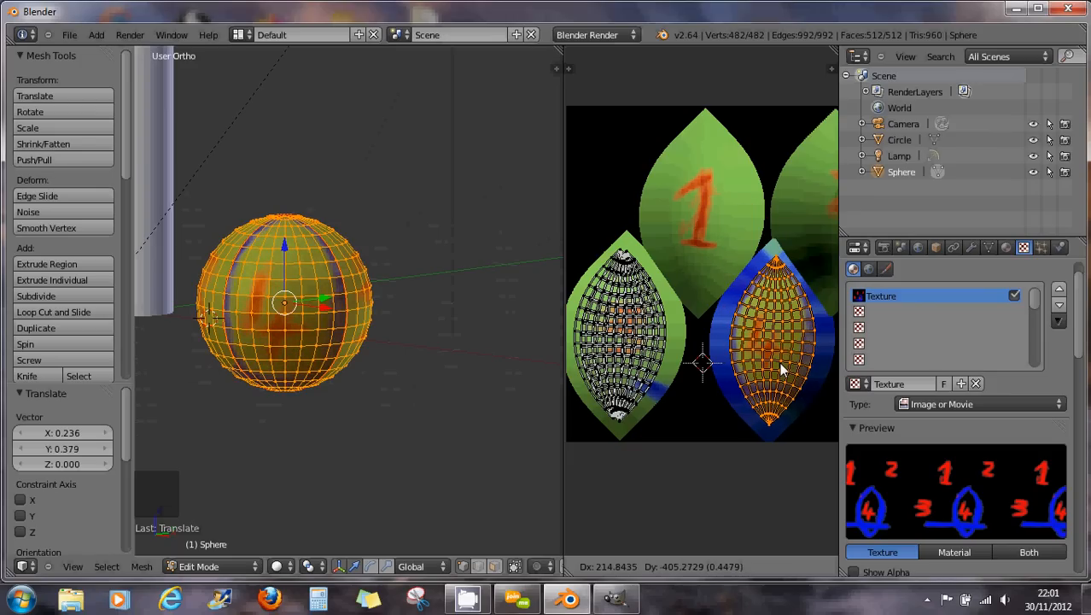
left_click(779, 362)
scroll(773, 371, "up", 1)
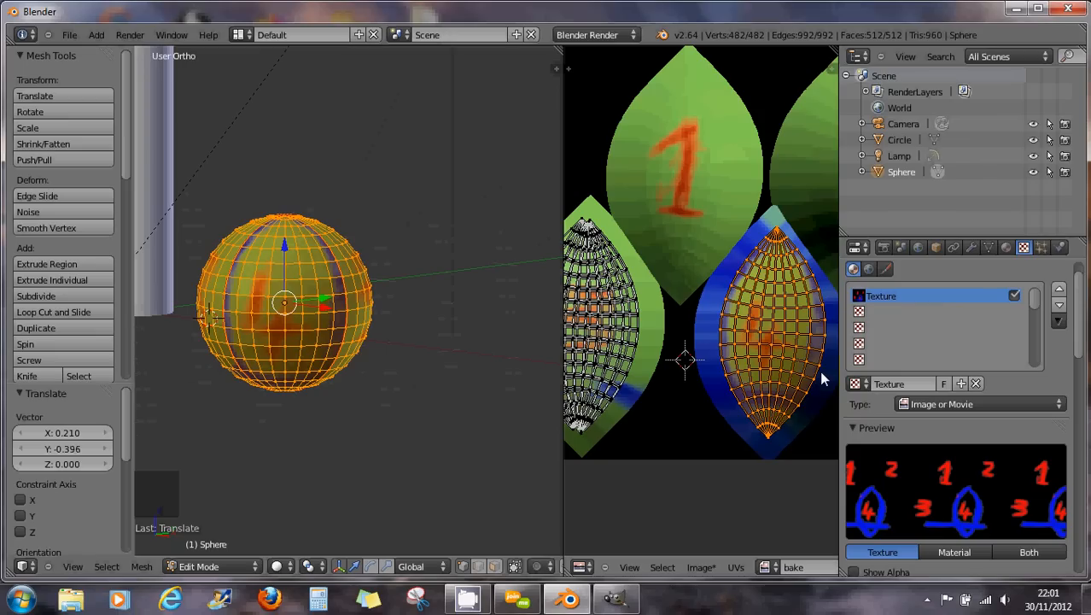
key("s")
key("s")
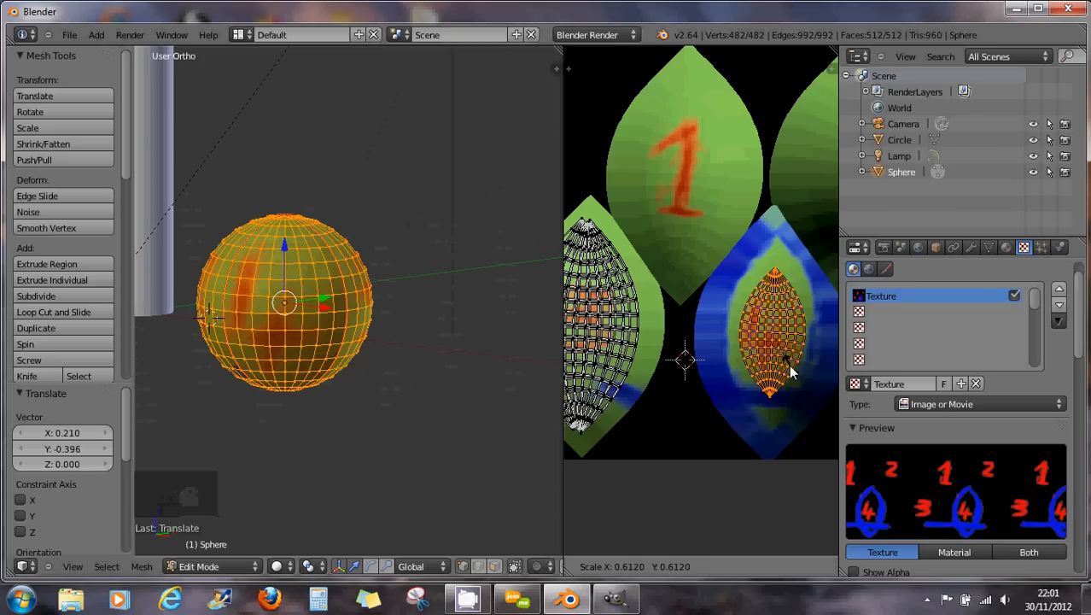
left_click(784, 364)
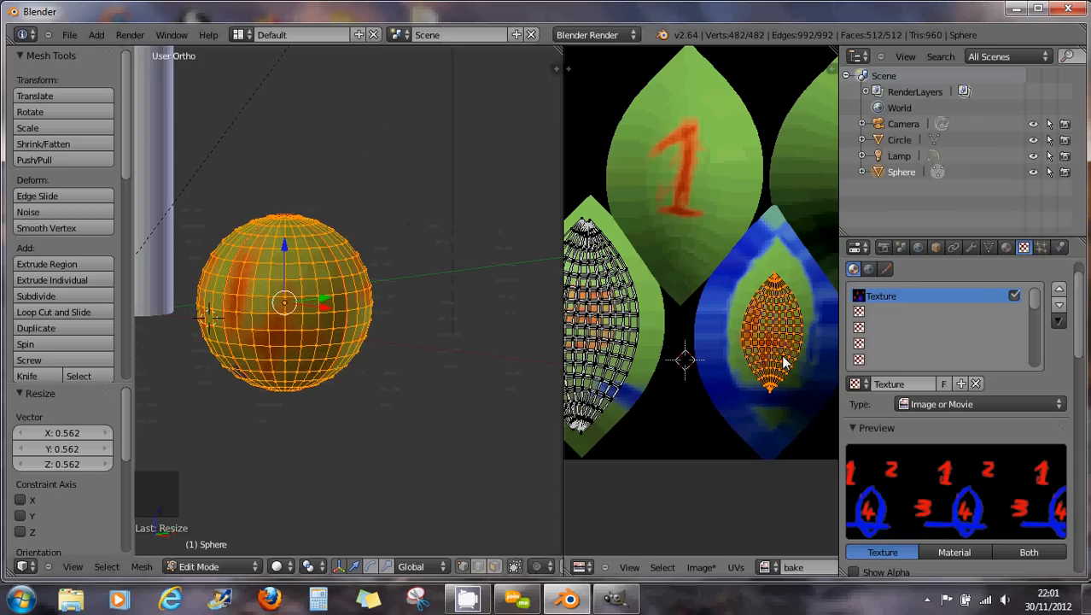
key("g")
left_click(774, 369)
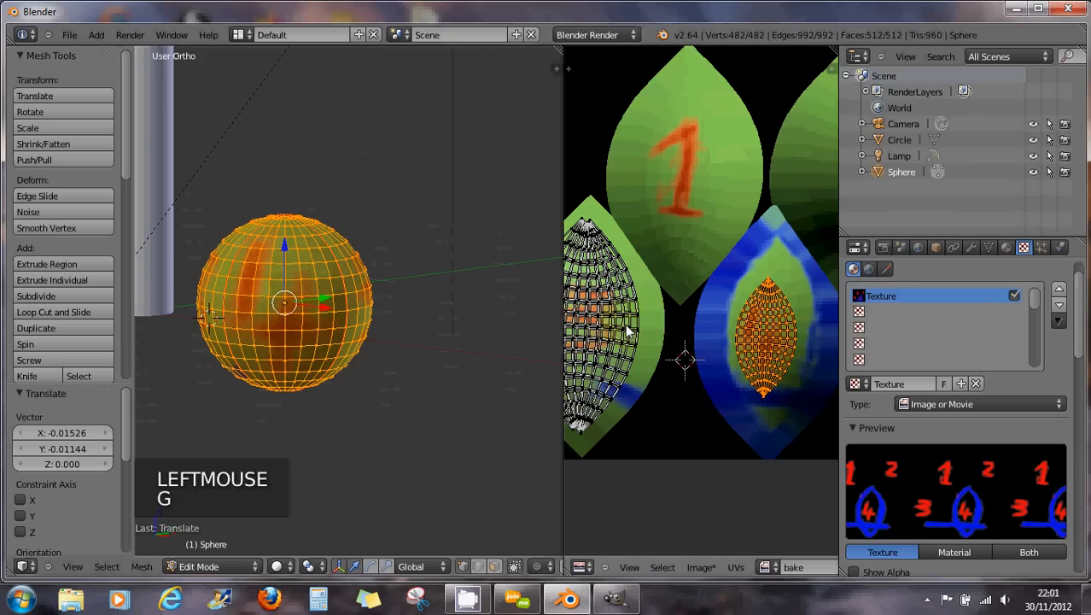
Try the selected UV island over the number 3 while viewing the sphere up close, and place it back over the 4.
scroll(257, 316, "up", 4)
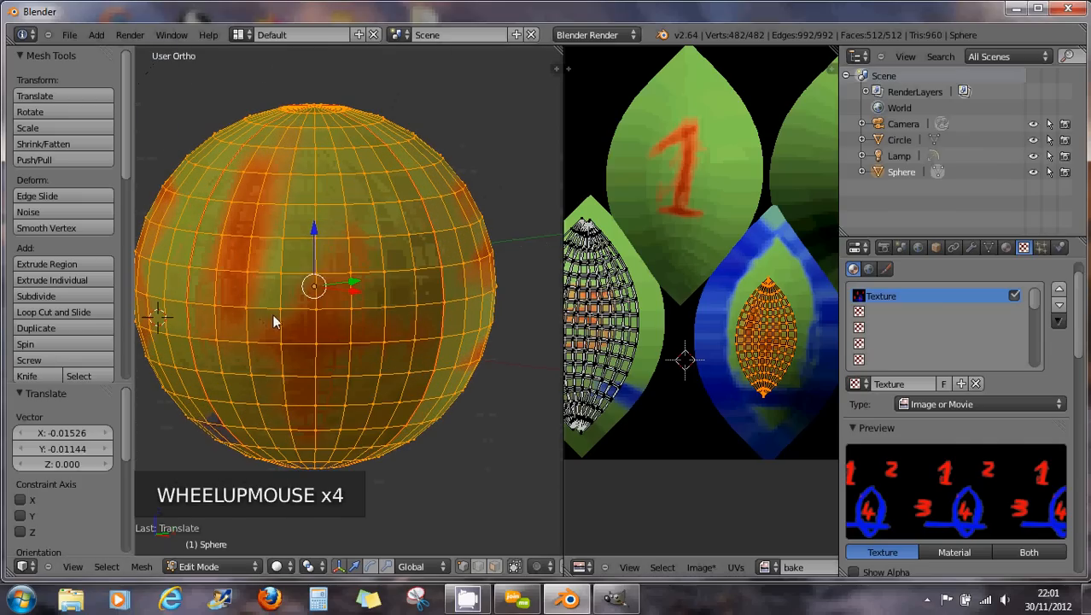
mouse_move(248, 309)
middle_mouse_down()
mouse_move(364, 314)
mouse_move(257, 297)
middle_mouse_up()
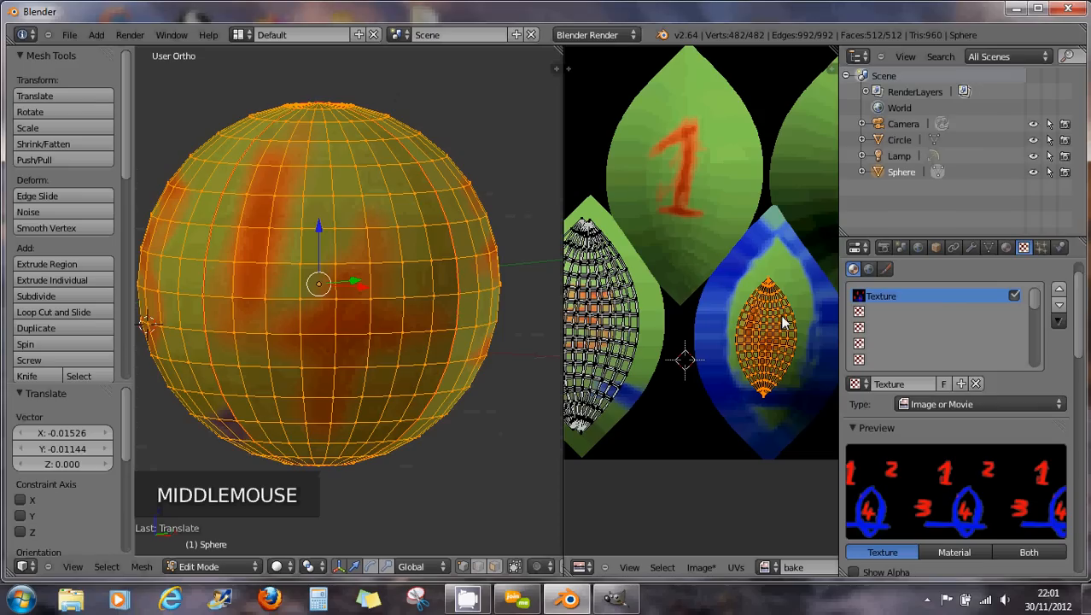
key("g")
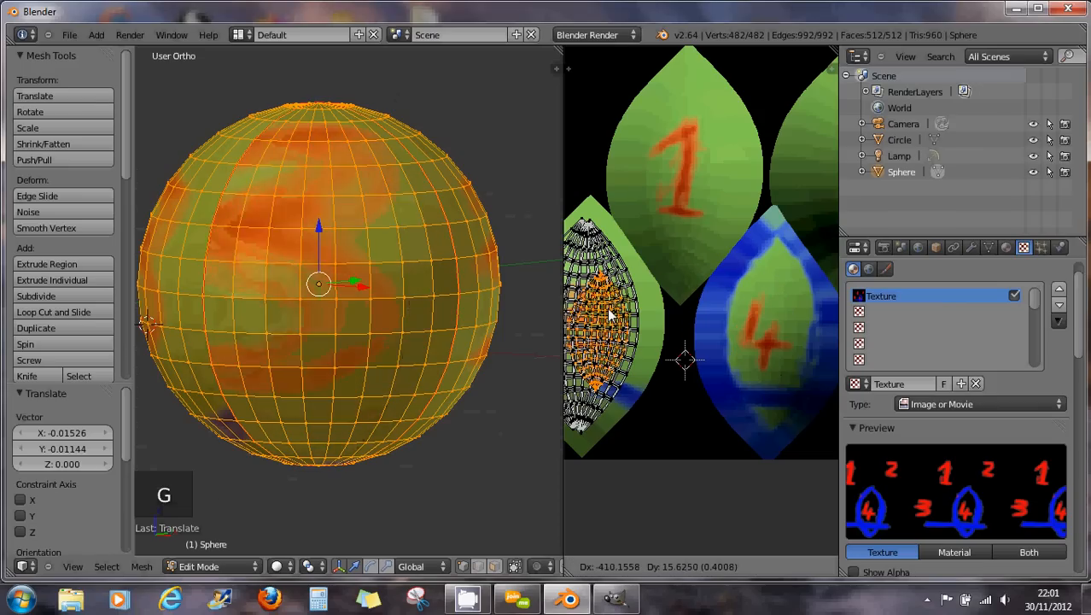
left_click(778, 317)
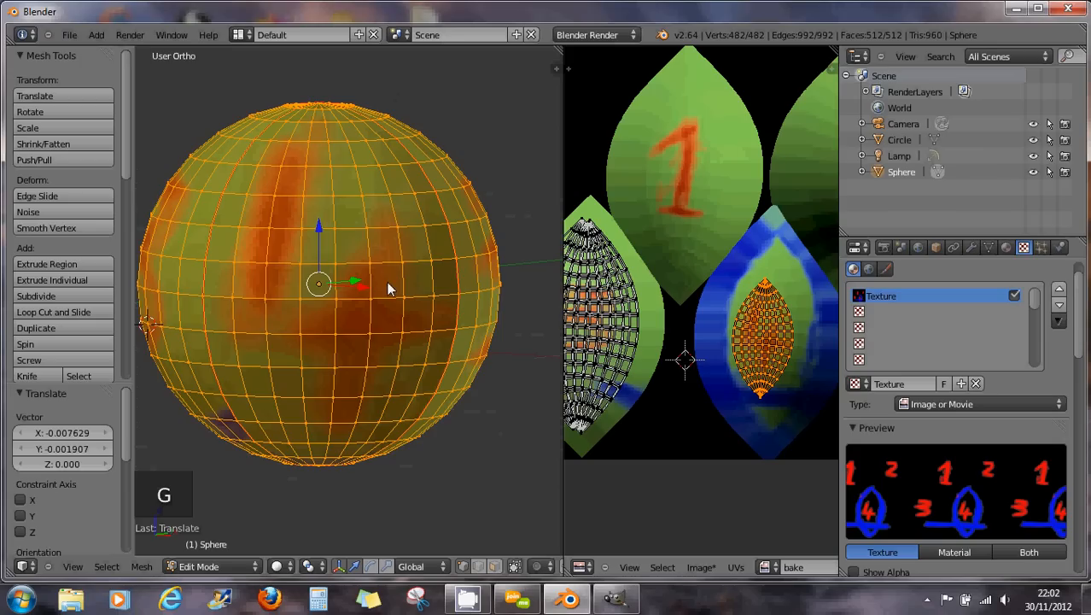
Compare the textures on the sphere by displaying uvlayout.png in the UV editor and switching back to the bake image.
left_click(764, 567)
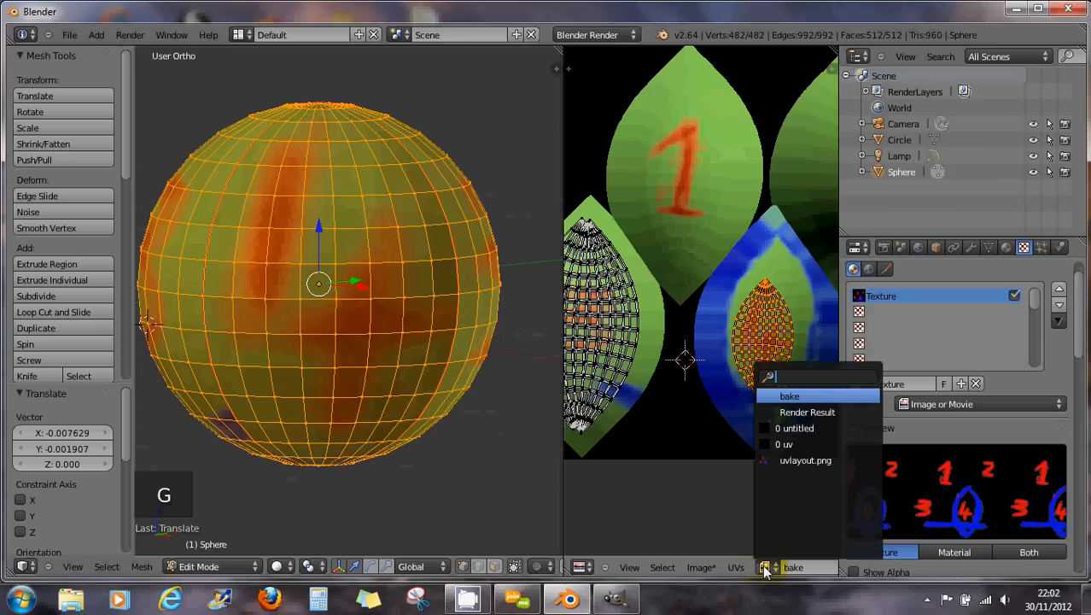
left_click(788, 461)
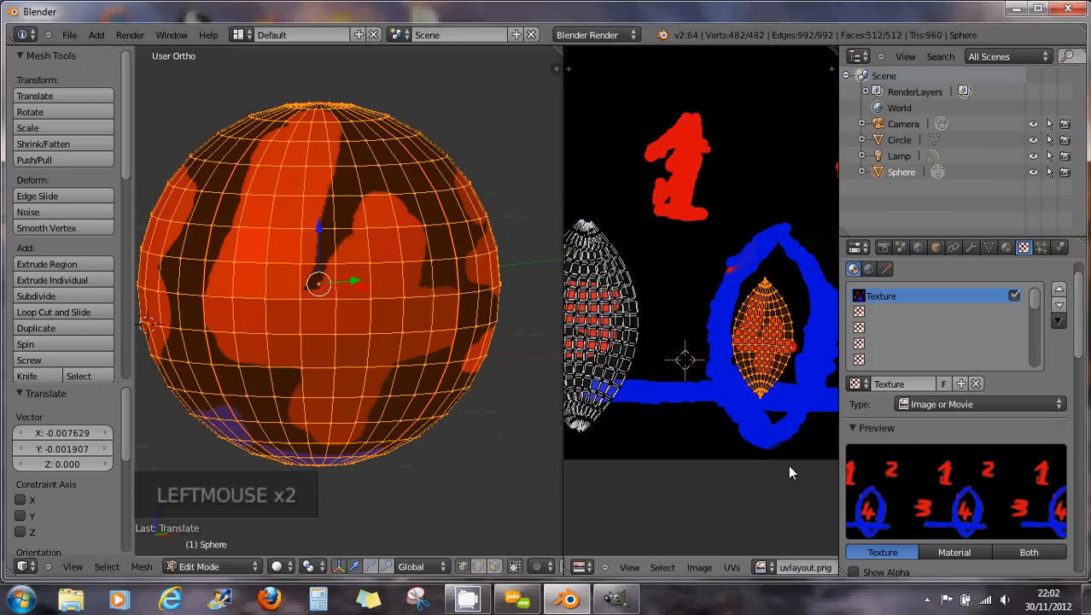
scroll(748, 357, "down", 2)
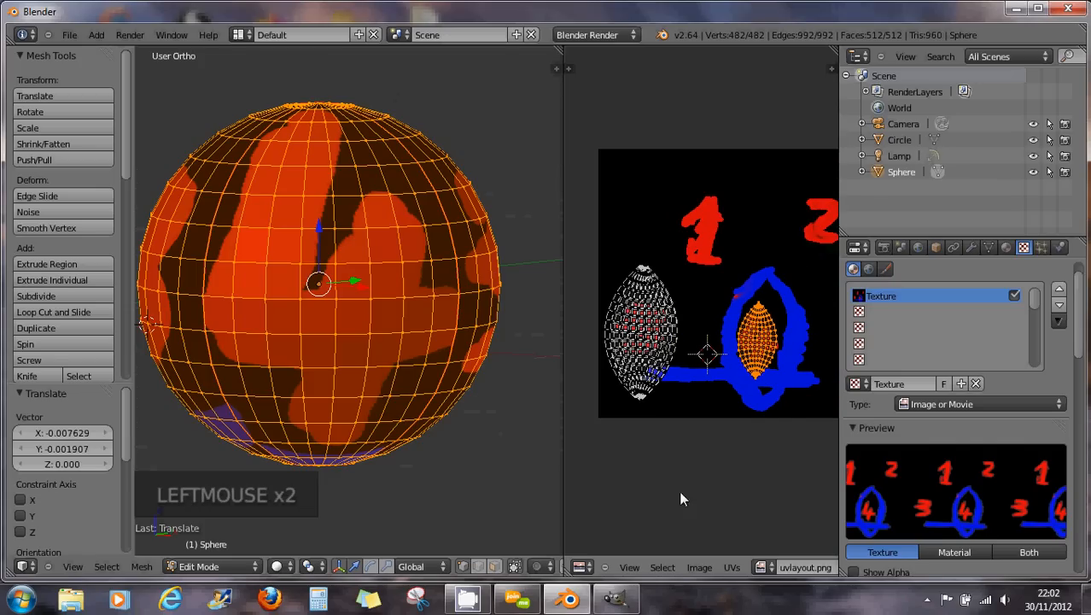
left_click(766, 567)
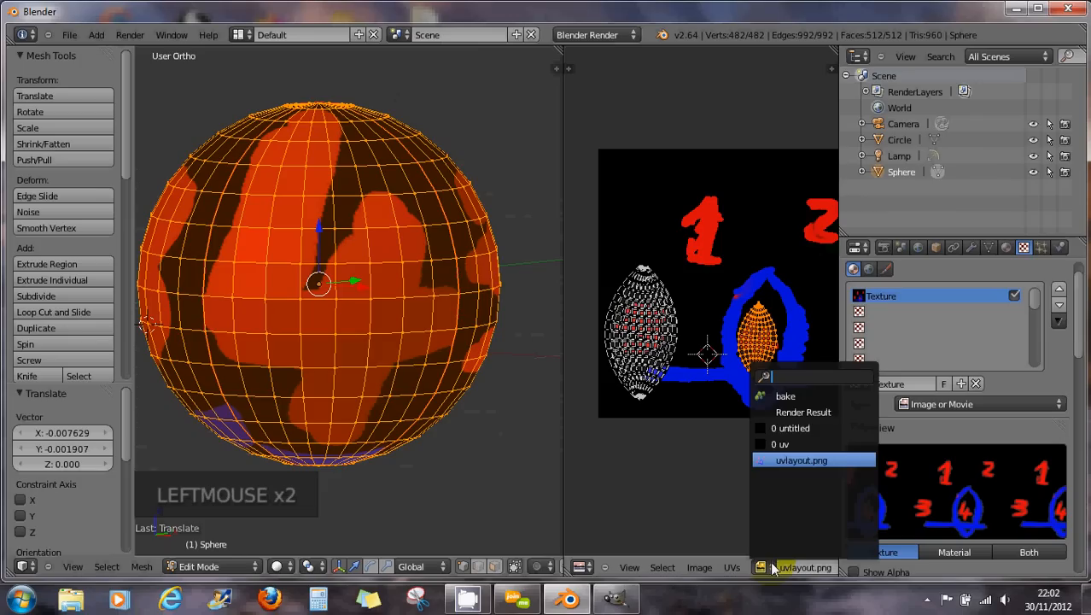
left_click(779, 396)
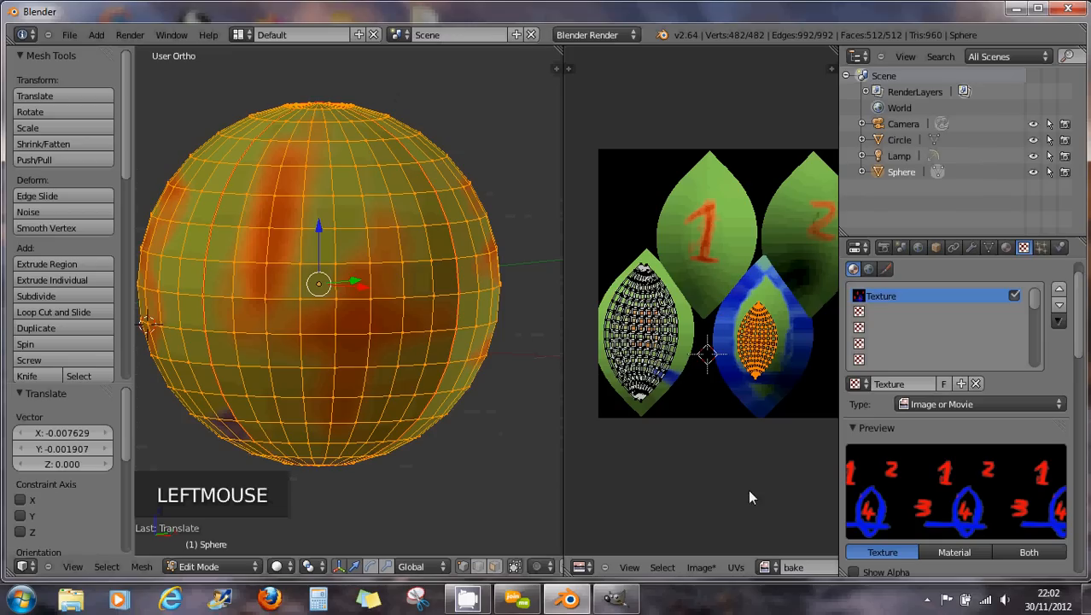
Display uvlayout.png in the UV editor and nudge the selected island over the 4 up by about 0.005 in Y.
left_click(766, 567)
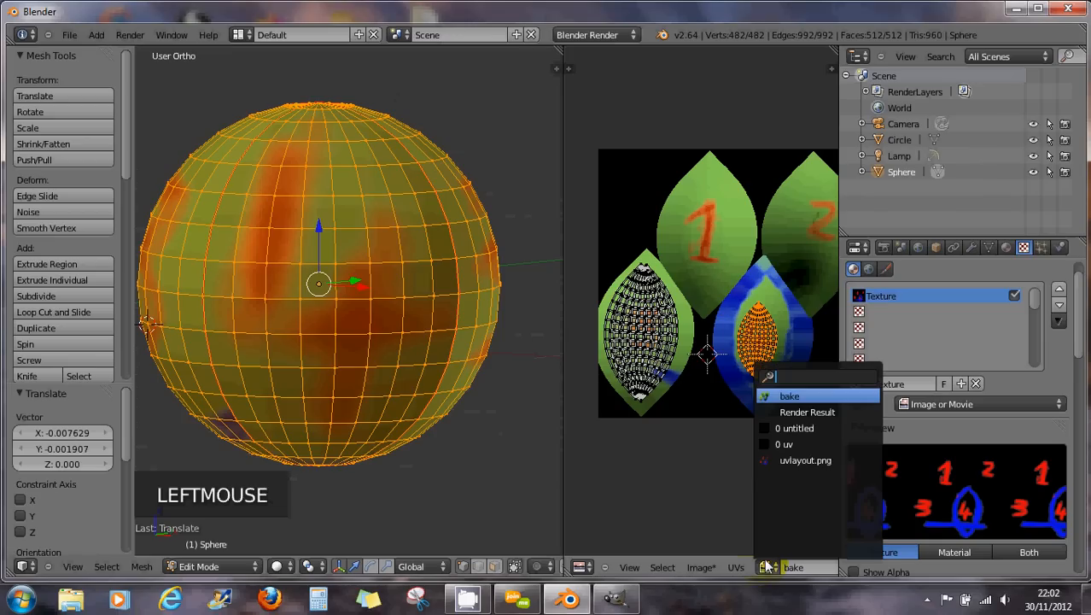
left_click(779, 460)
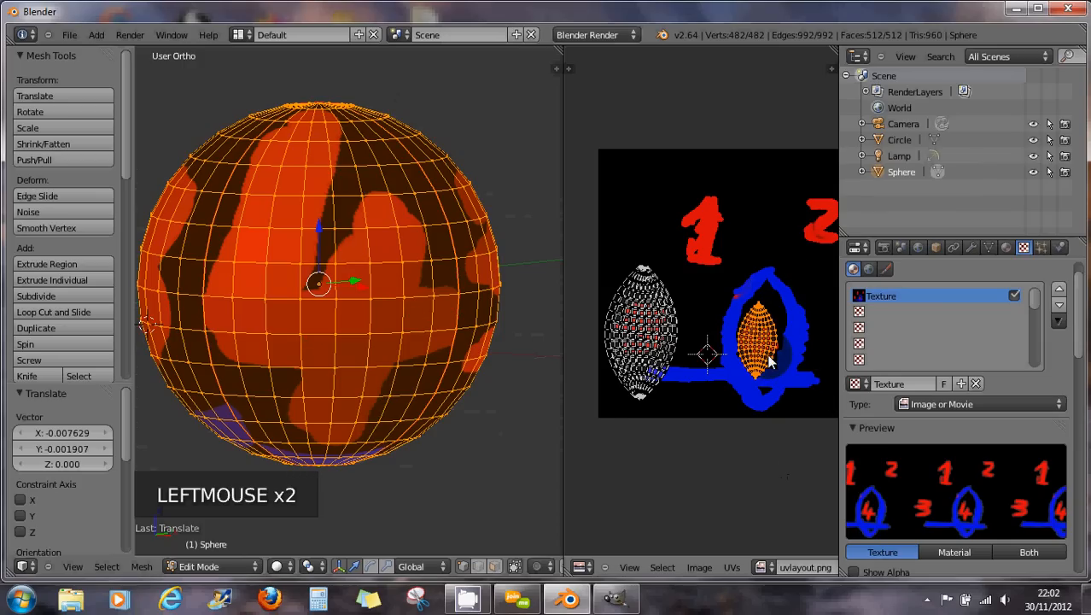
scroll(768, 362, "up", 1)
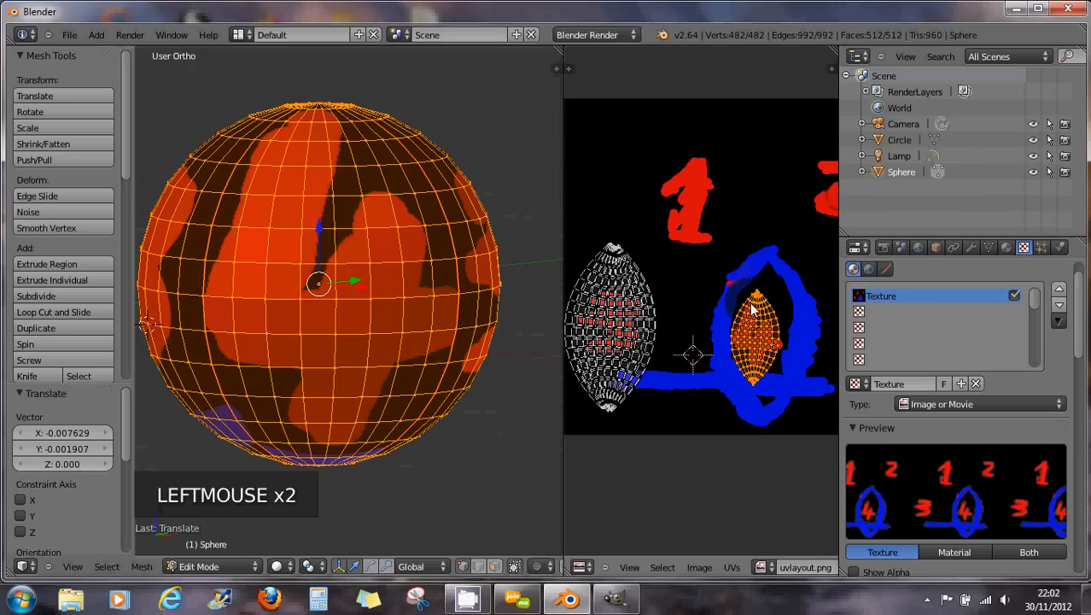
middle_click_drag(252, 308, 354, 313)
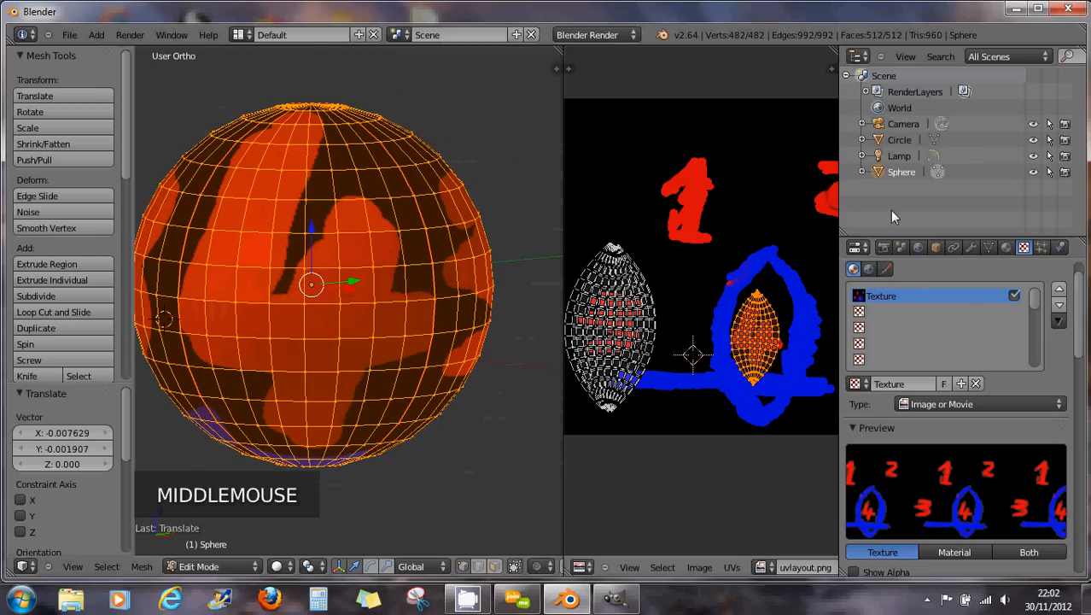
left_click(761, 566)
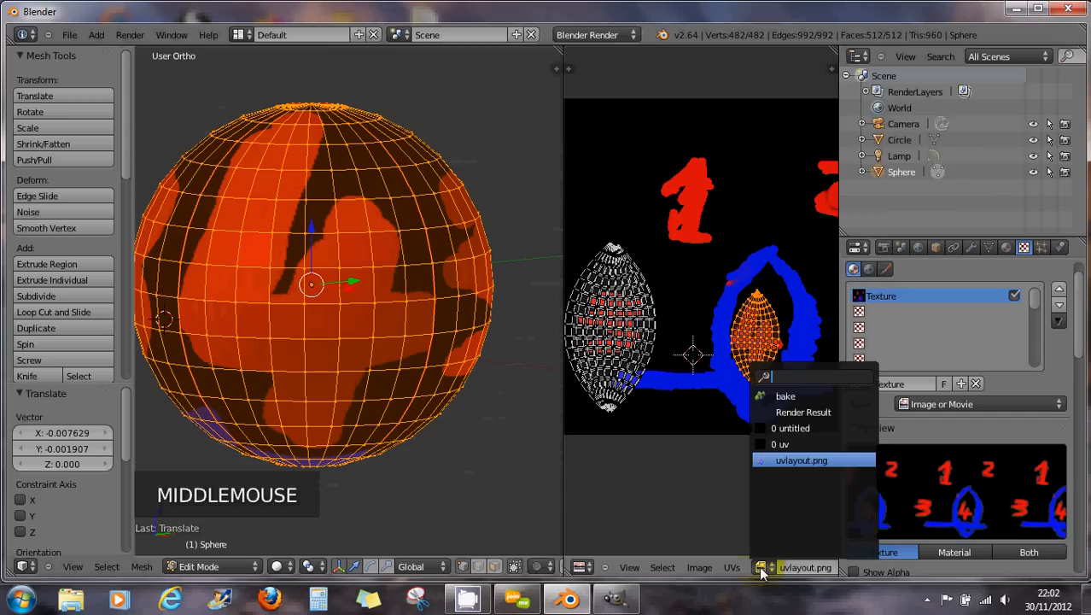
left_click(765, 344)
key("g")
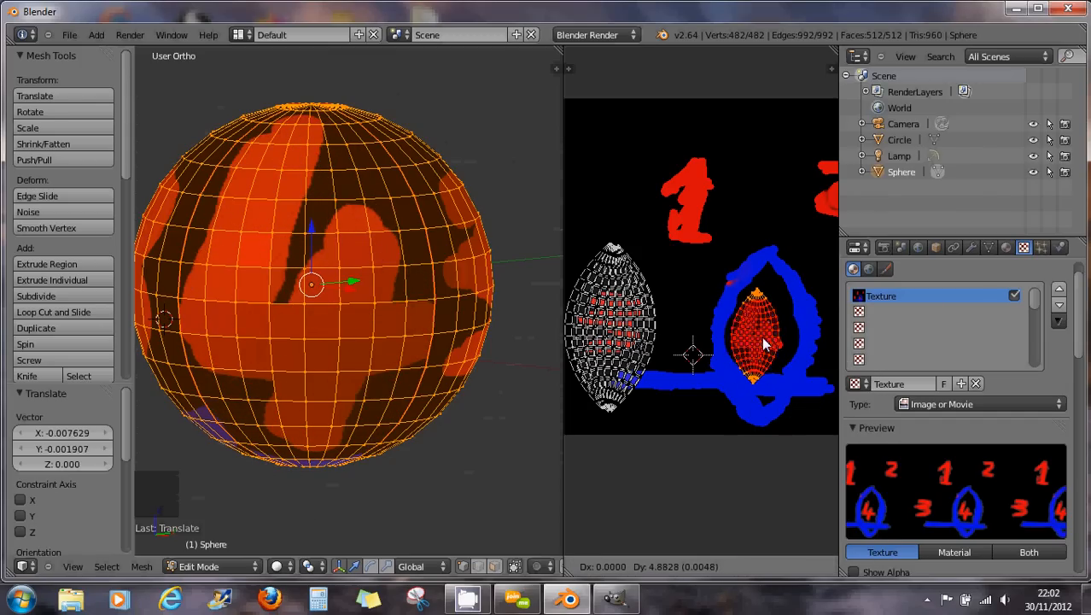
left_click(760, 342)
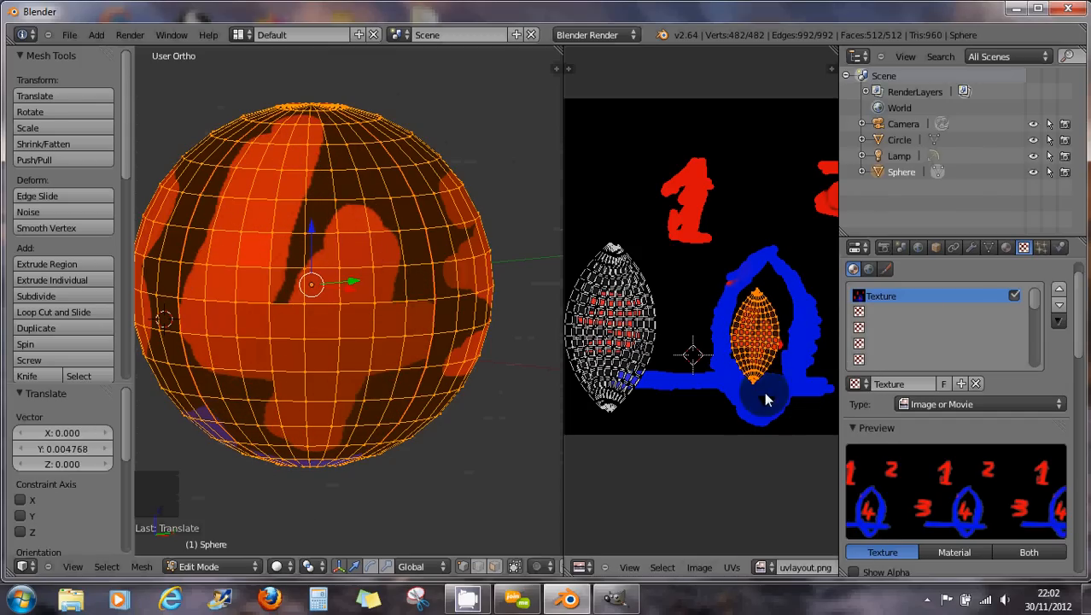
Switch the UV editor to the bake image and bring the sphere texture's Image settings into view.
left_click(760, 567)
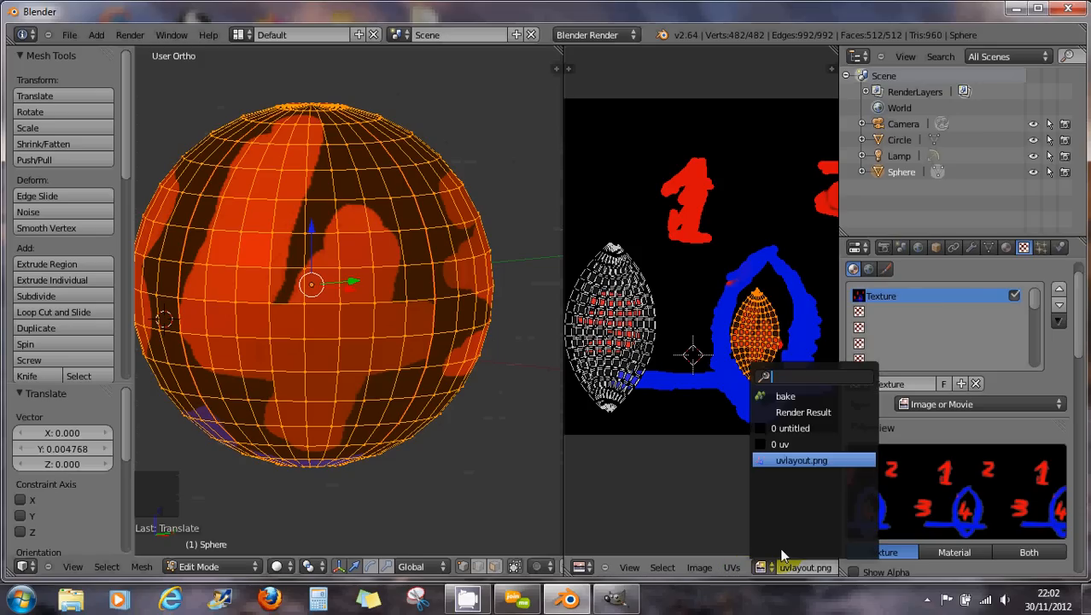
left_click(783, 397)
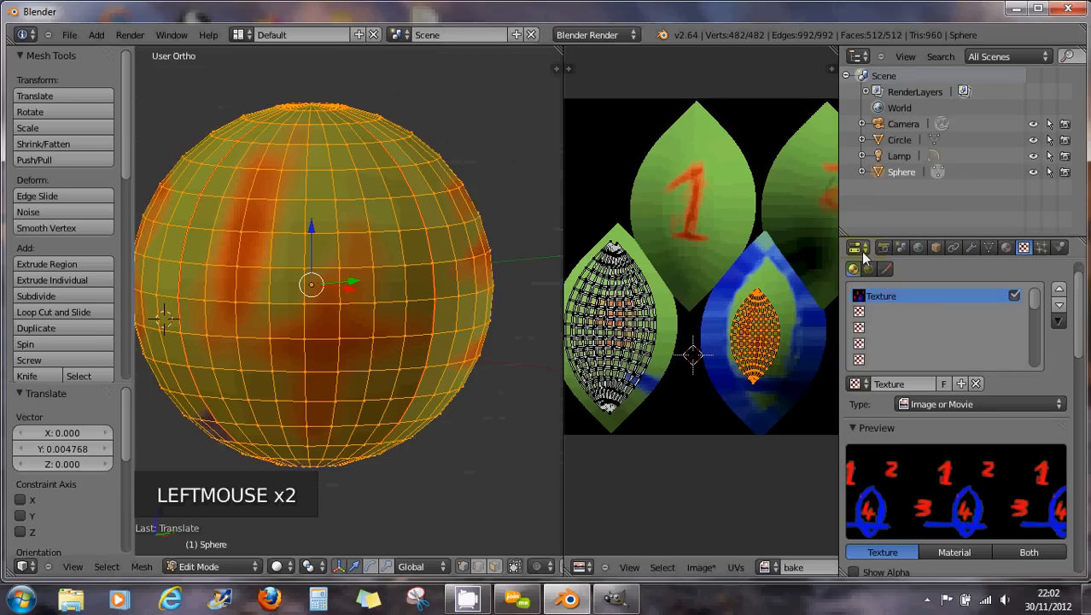
scroll(883, 399, "down", 4)
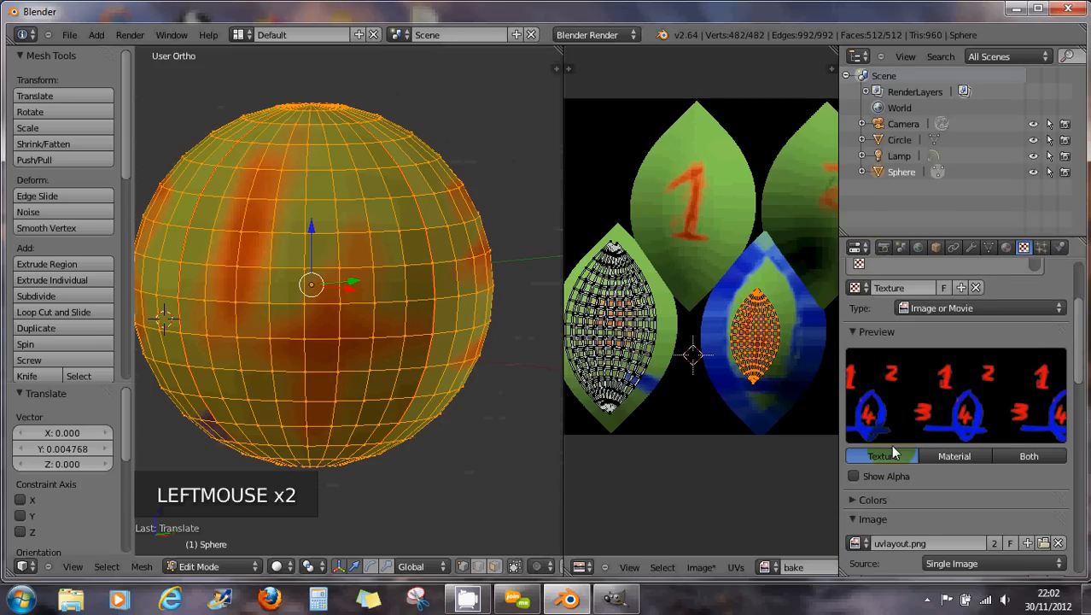
Bake the full render of the sphere into the bake image from the render settings.
left_click(884, 247)
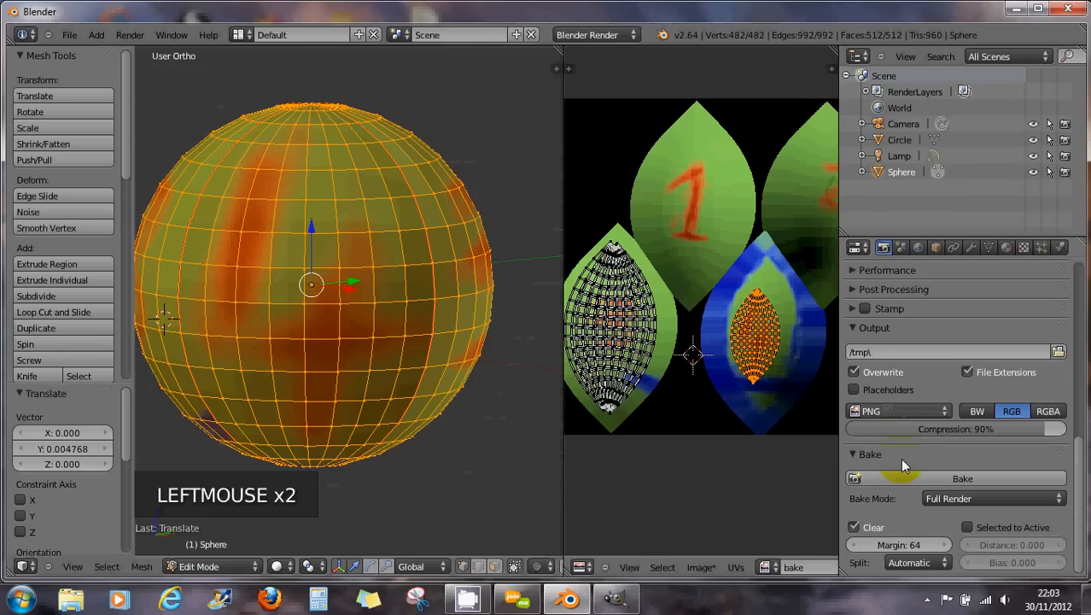
scroll(920, 477, "down", 11)
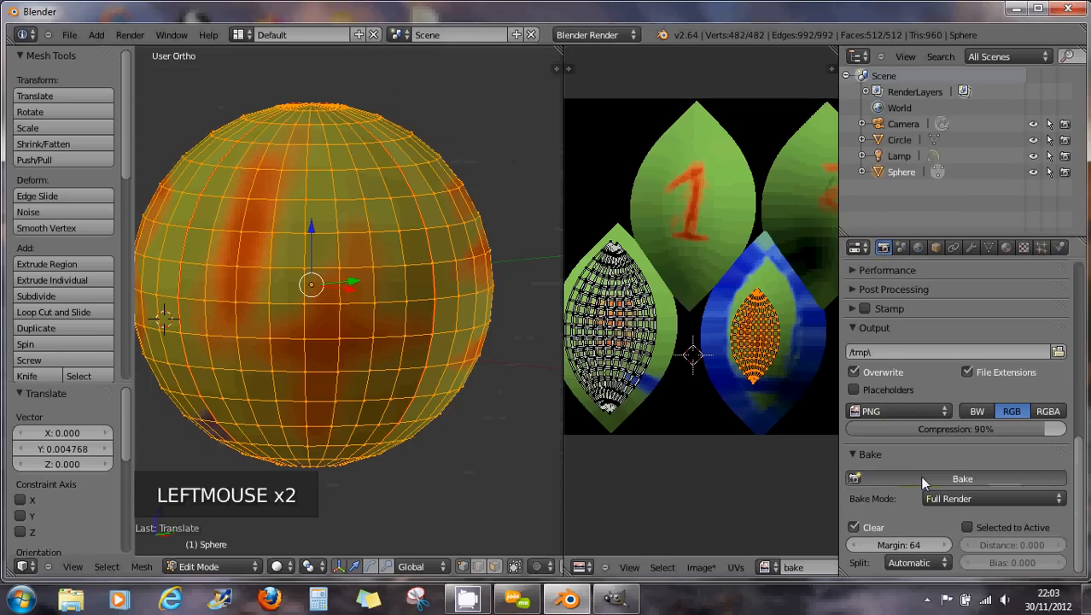
left_click(920, 476)
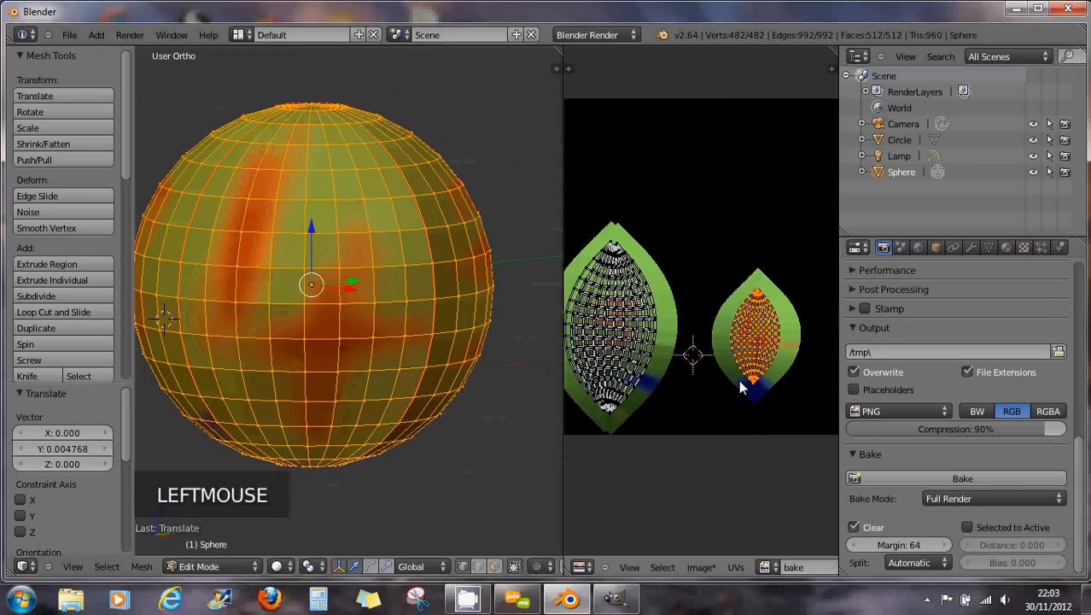
Deselect the whole mesh and examine the baked number 3 and 4 islands and the texture around the sphere.
scroll(740, 387, "down", 1)
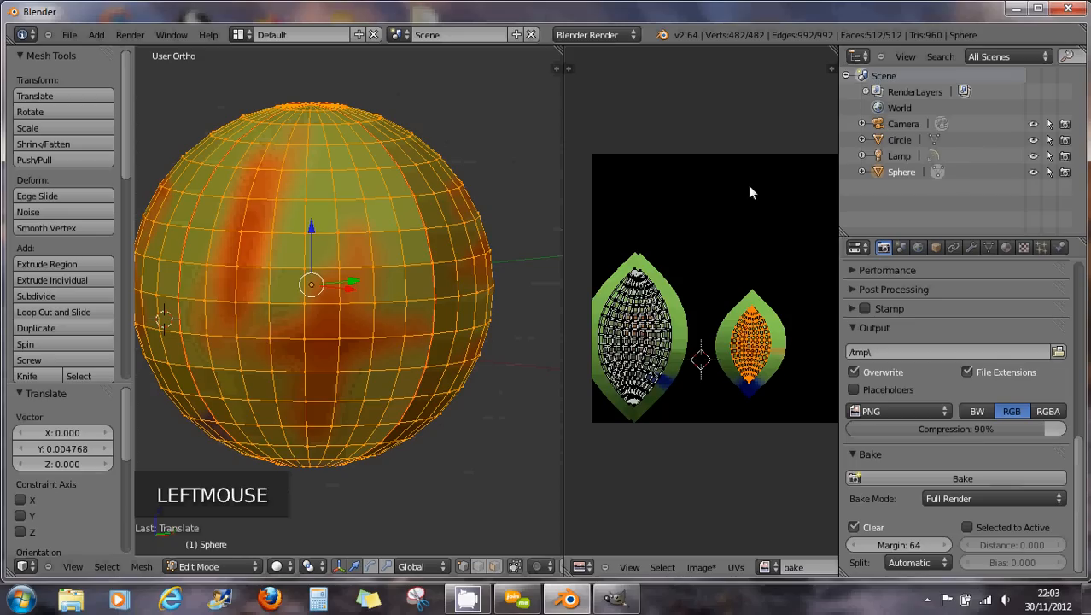
scroll(767, 348, "up", 5)
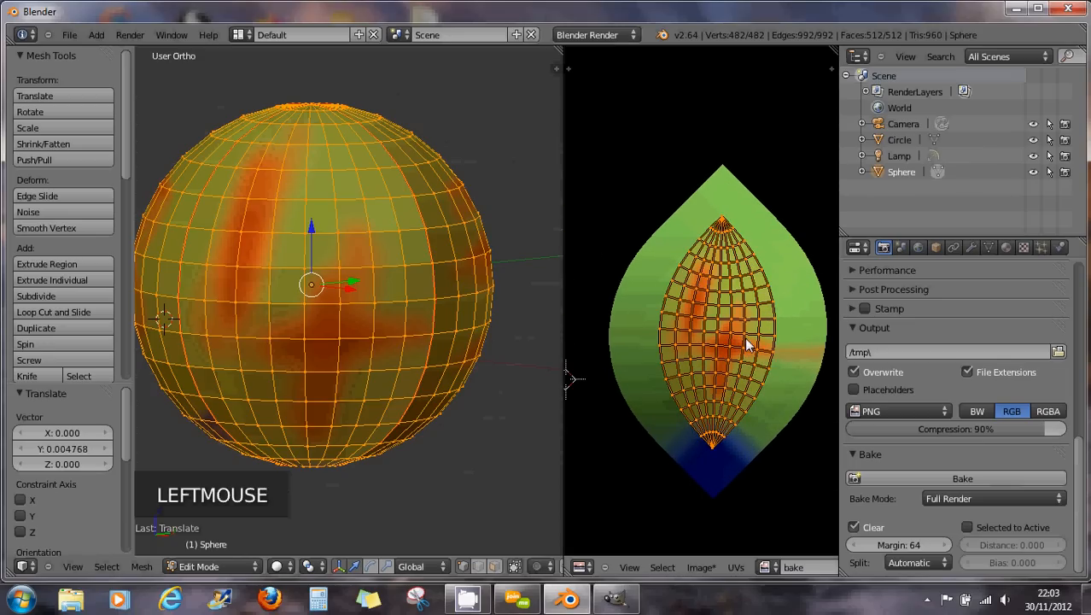
key("a")
key("a")
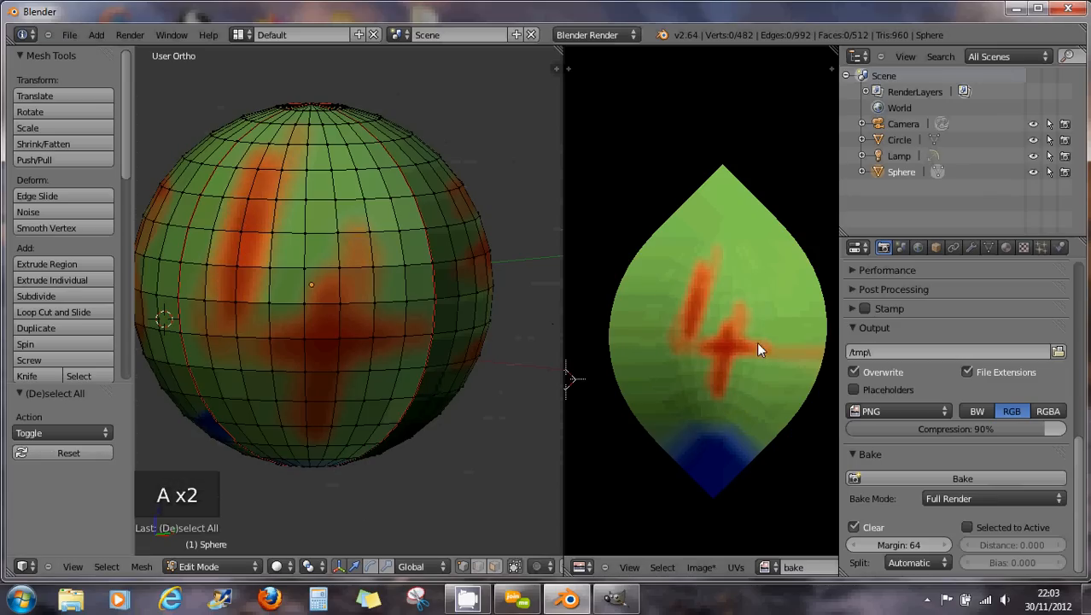
scroll(743, 342, "down", 5)
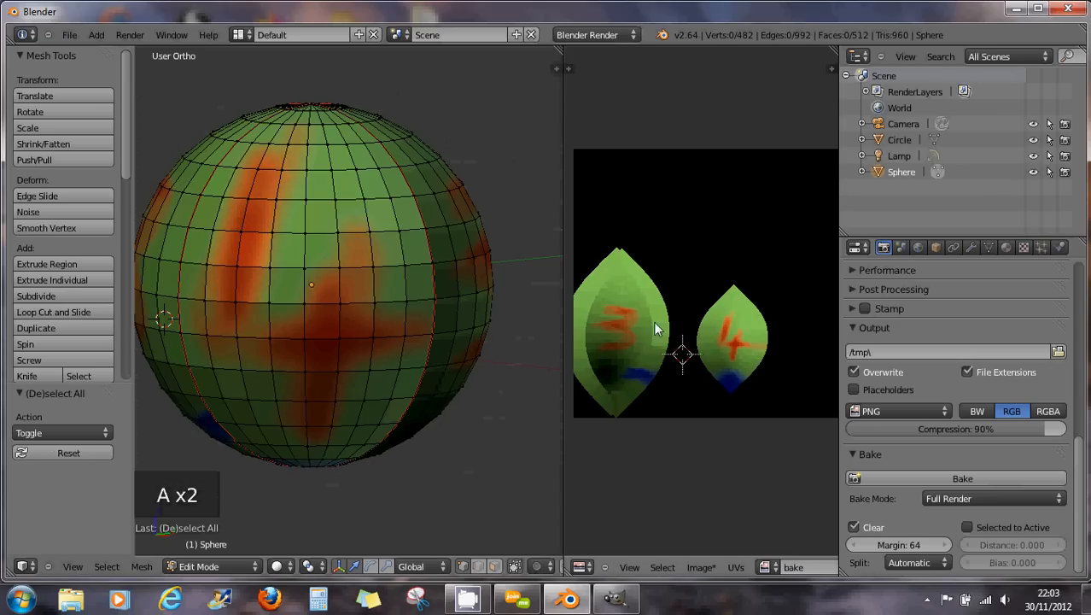
middle_click_drag(637, 326, 654, 321)
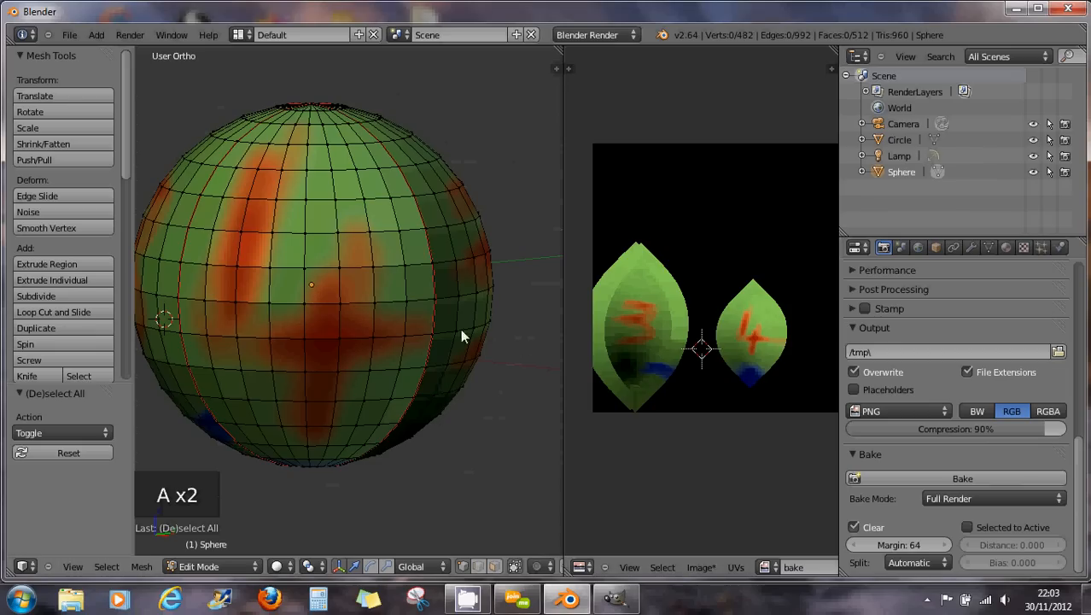
middle_click_drag(460, 336, 182, 318)
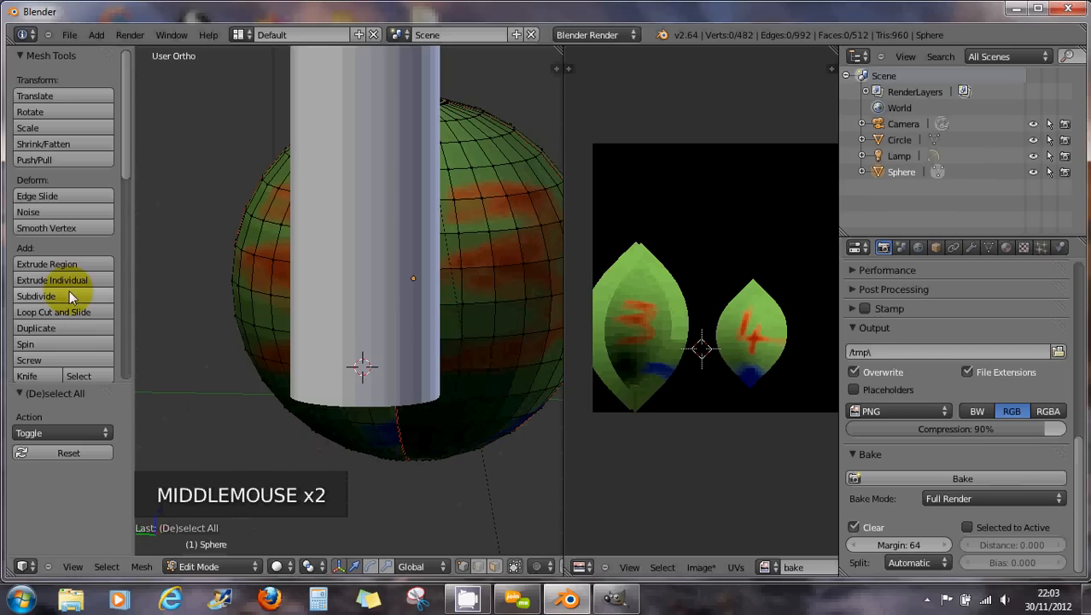
middle_click_drag(245, 298, 465, 271)
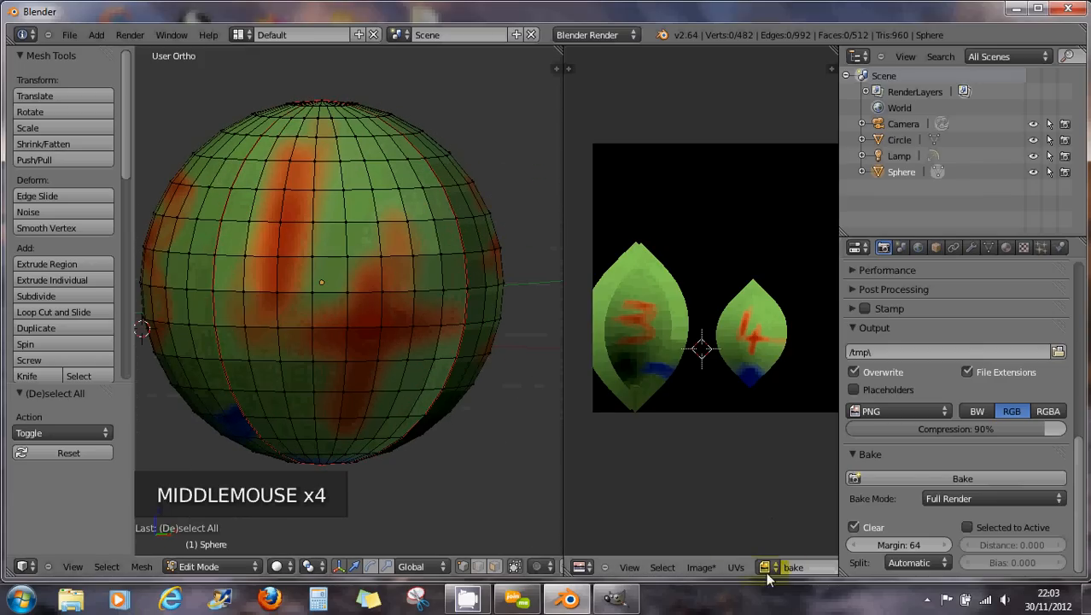
Select the whole sphere mesh and display uvlayout.png in the UV editor.
key("a")
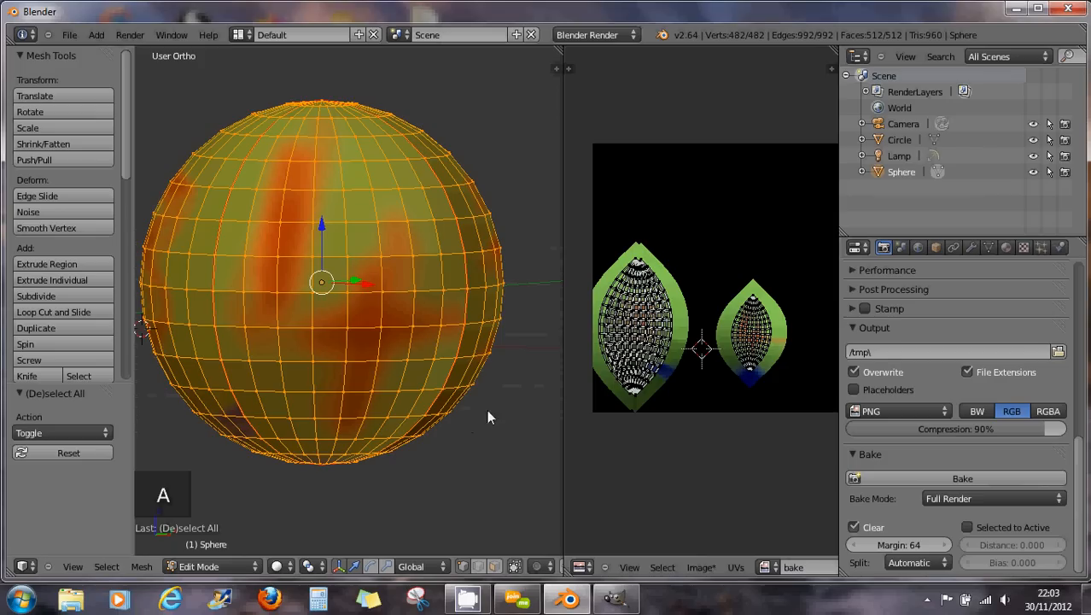
left_click(765, 567)
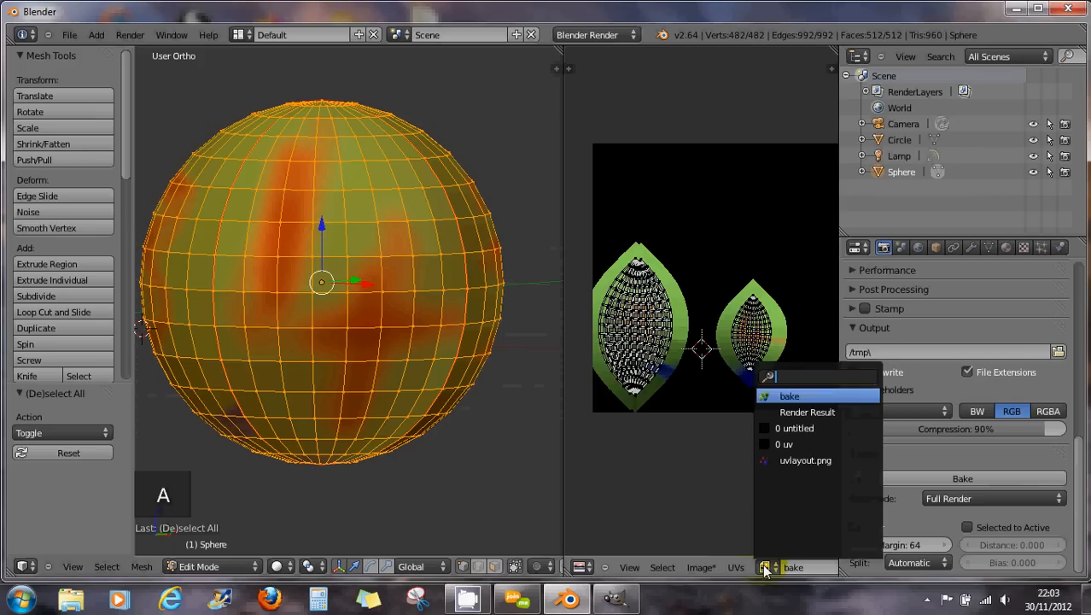
left_click(779, 460)
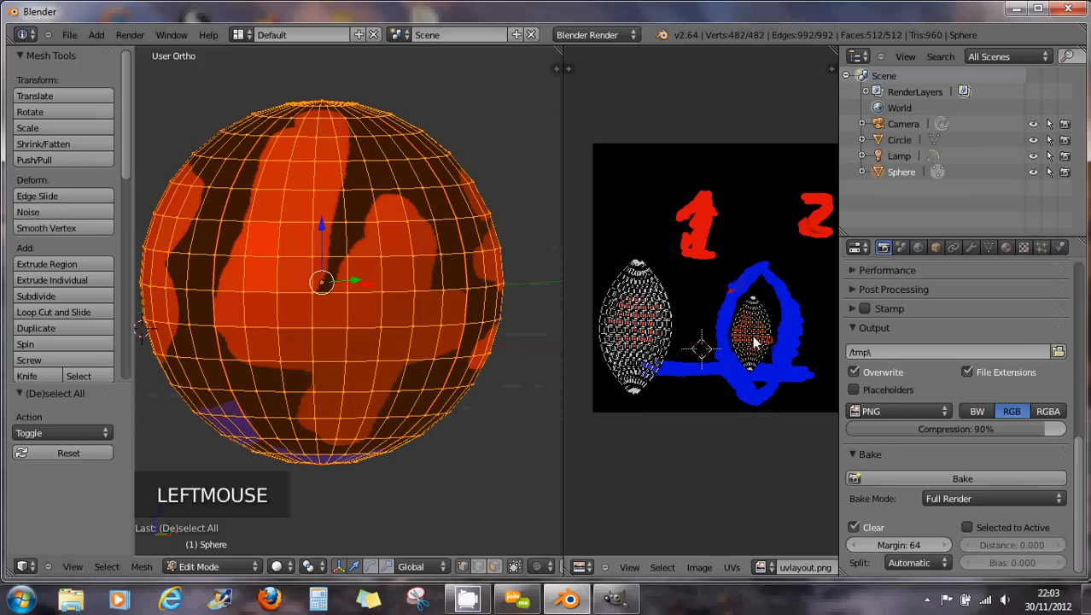
Move the UV island from the 4 onto the number 2 and scale it up by about 3.39.
key("l")
key("l")
key("g")
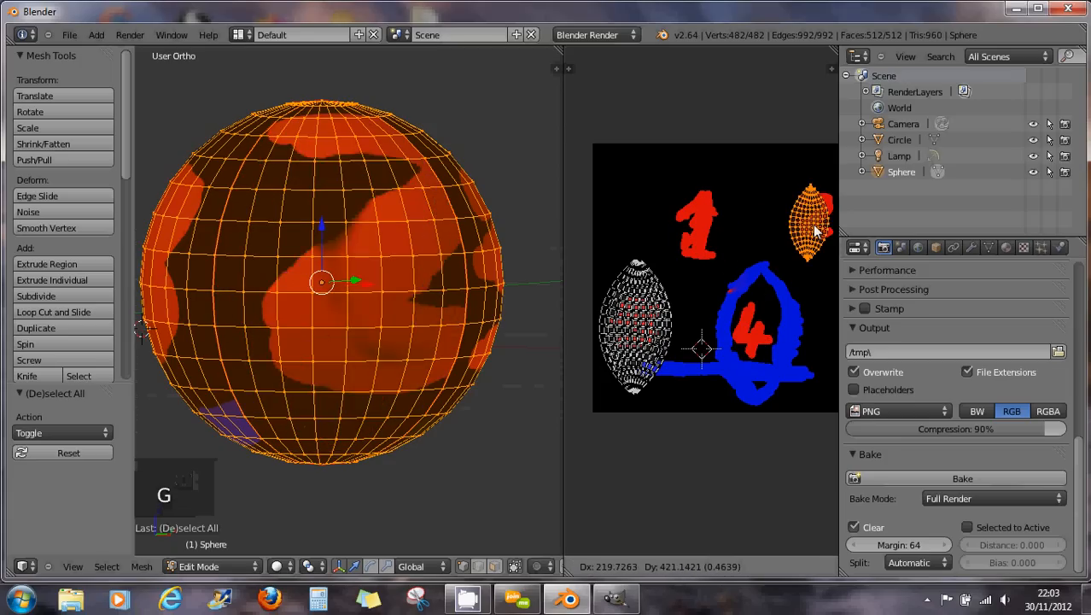
left_click(818, 218)
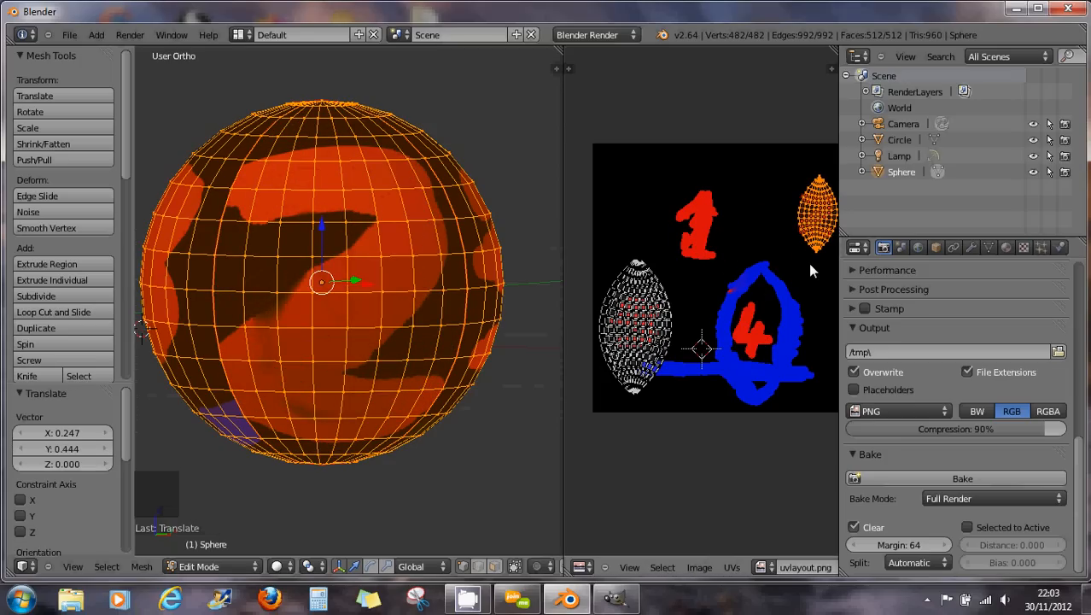
key("s")
key("s")
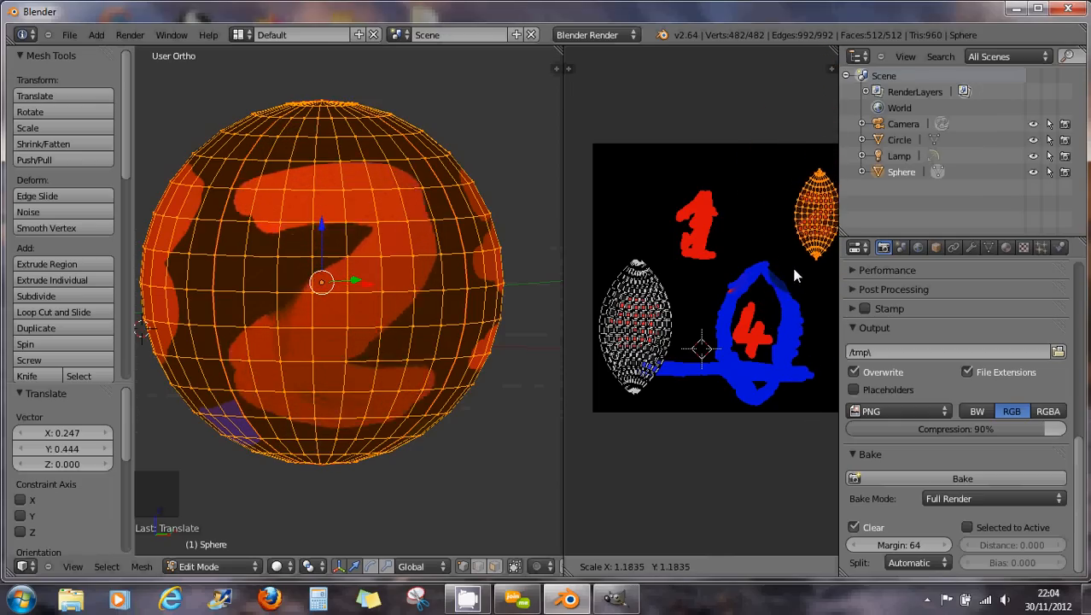
left_click(800, 383)
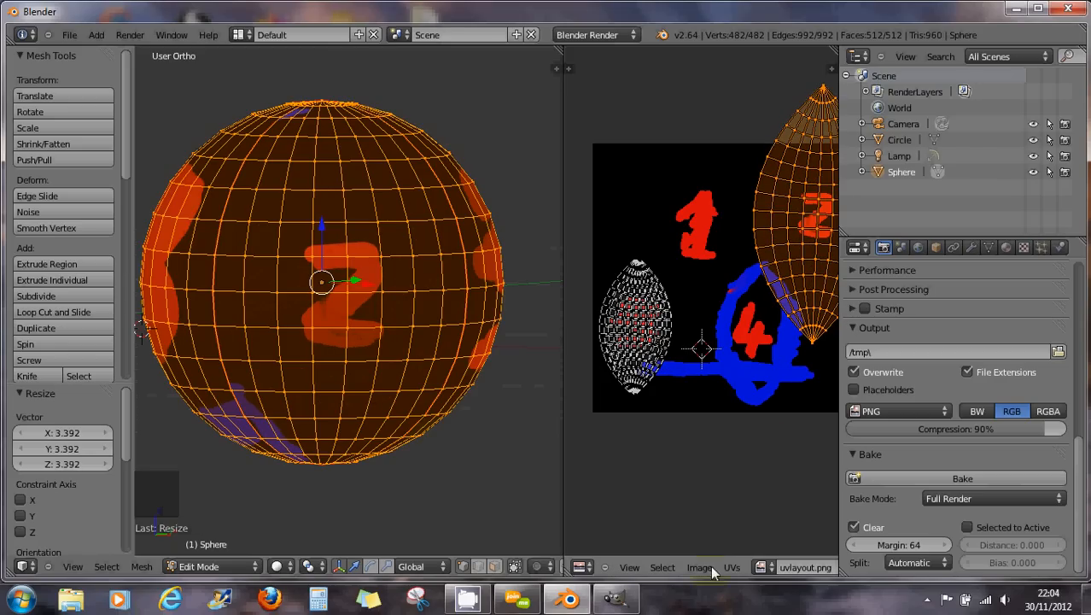
Switch the UV editor to the bake image and bake the full render with the enlarged island.
left_click(762, 566)
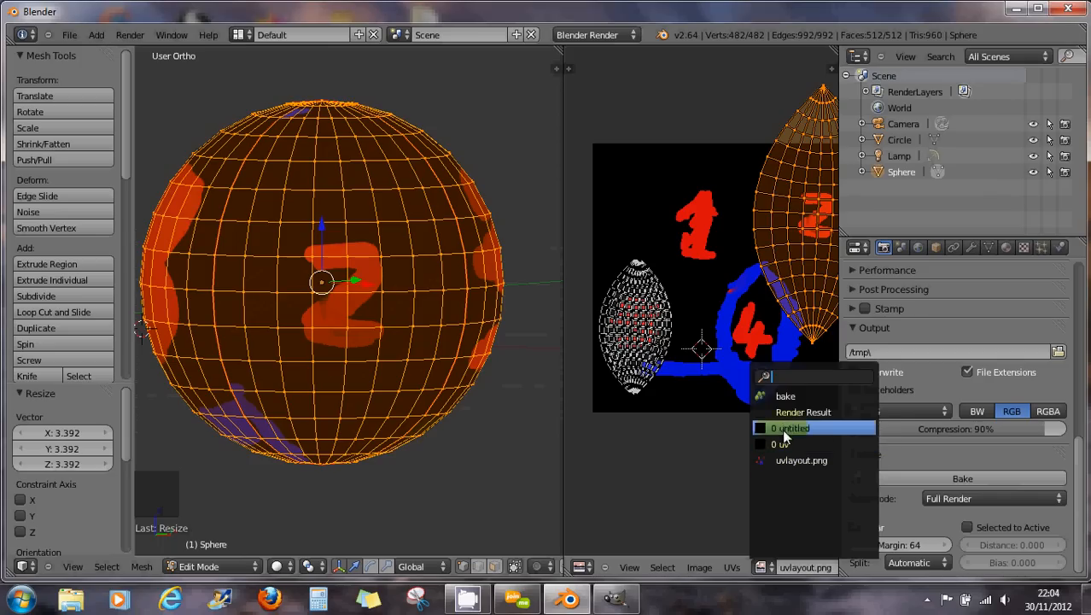
left_click(785, 397)
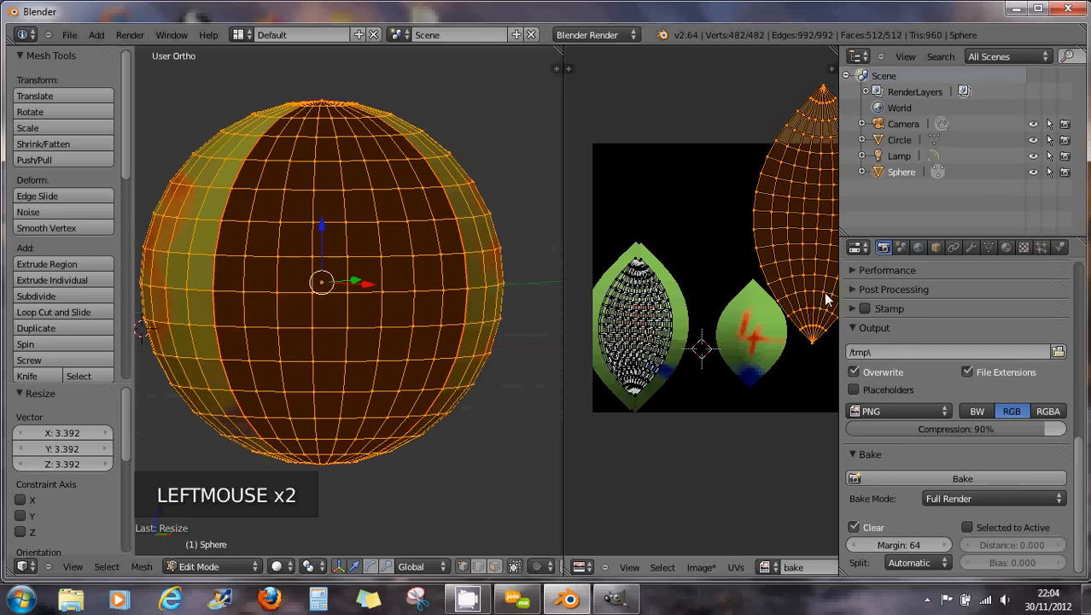
left_click(908, 477)
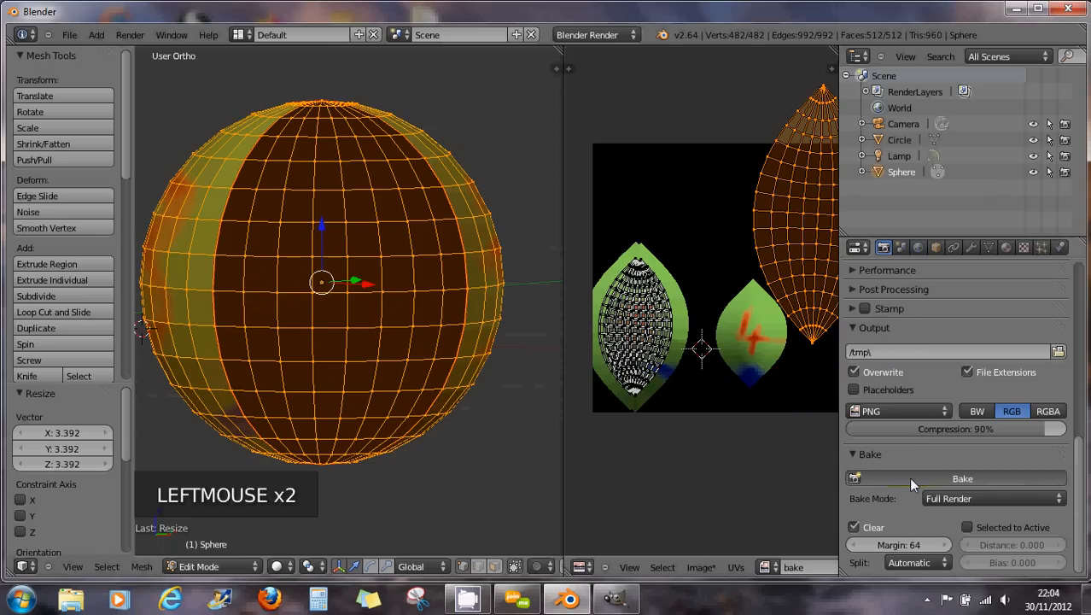
left_click(908, 478)
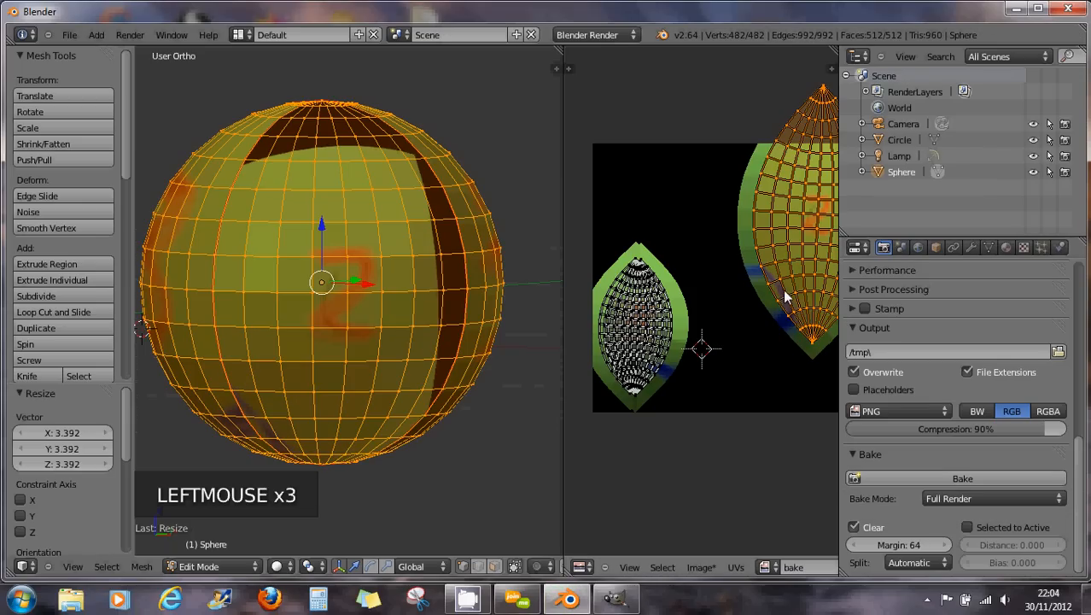
Scale the island over the 2 down to about 0.67 and move it down about 0.069 to fit inside the image.
middle_click_drag(806, 247, 745, 279)
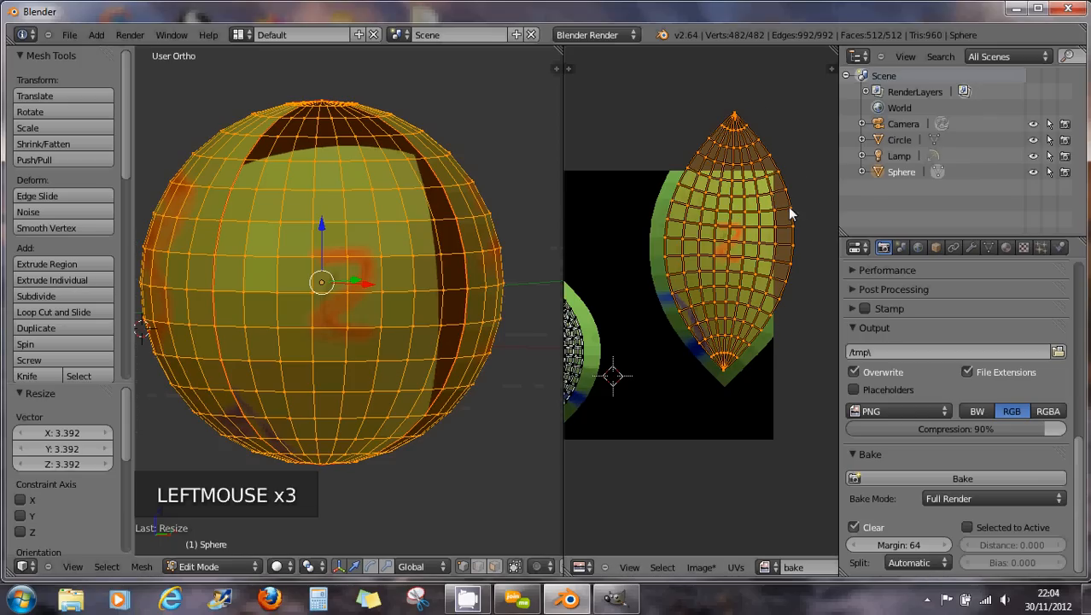
middle_click_drag(442, 205, 289, 205)
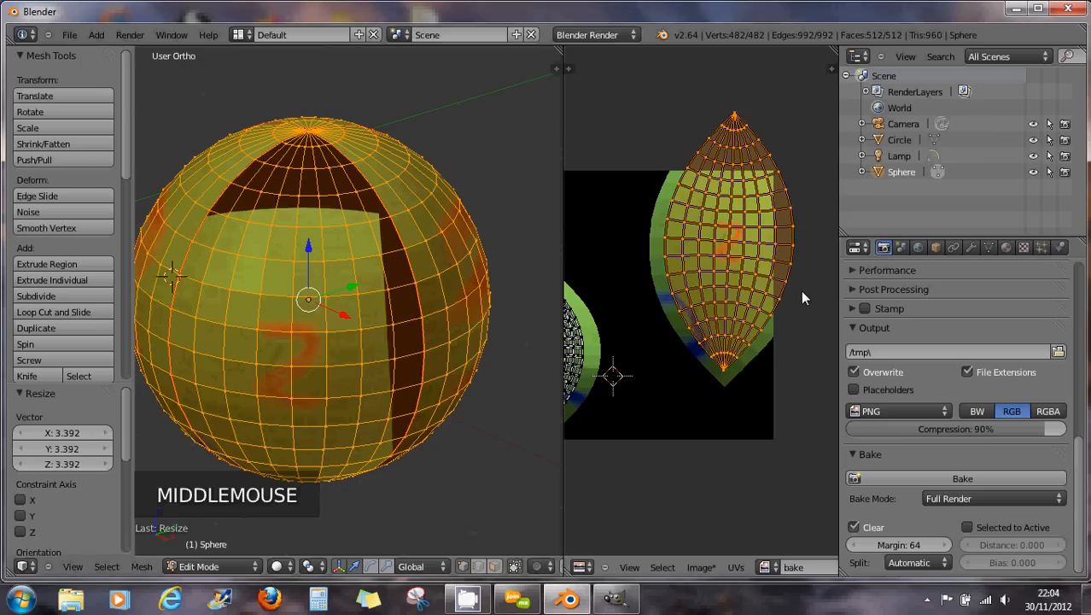
key("s")
key("s")
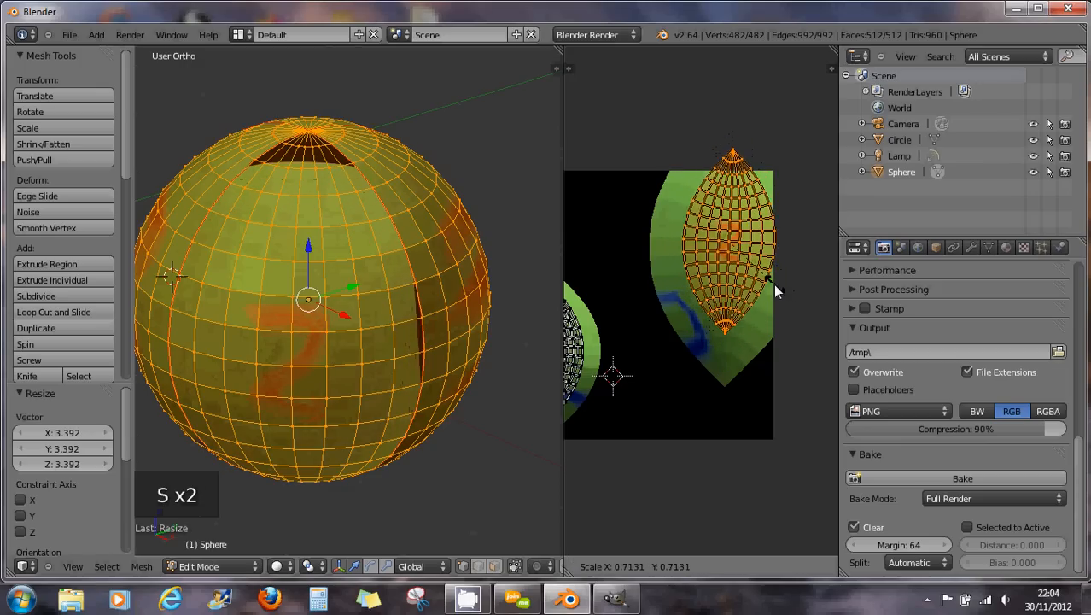
left_click(769, 283)
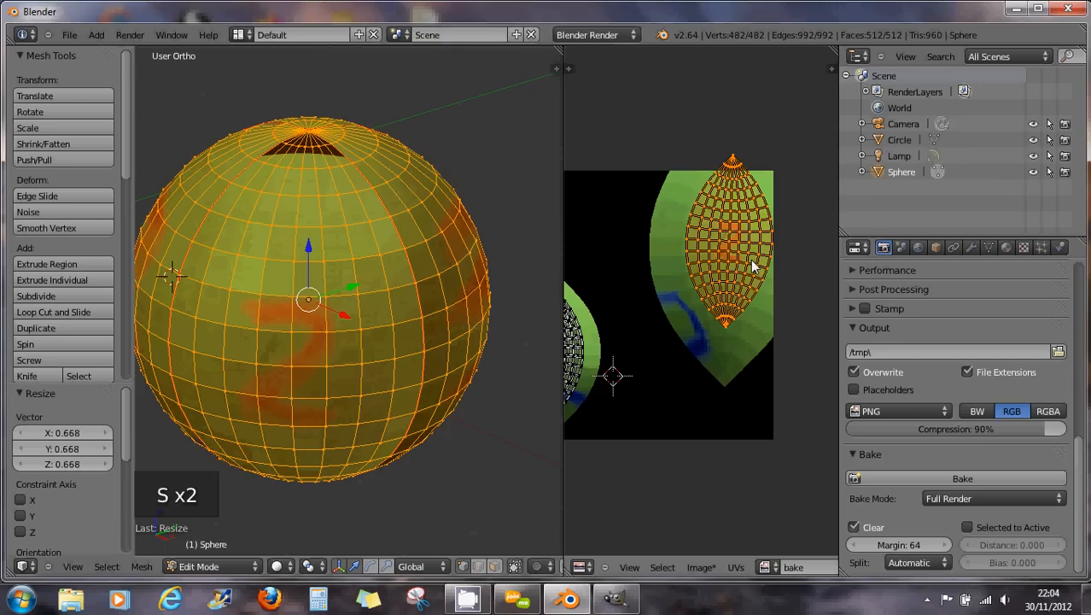
key("g")
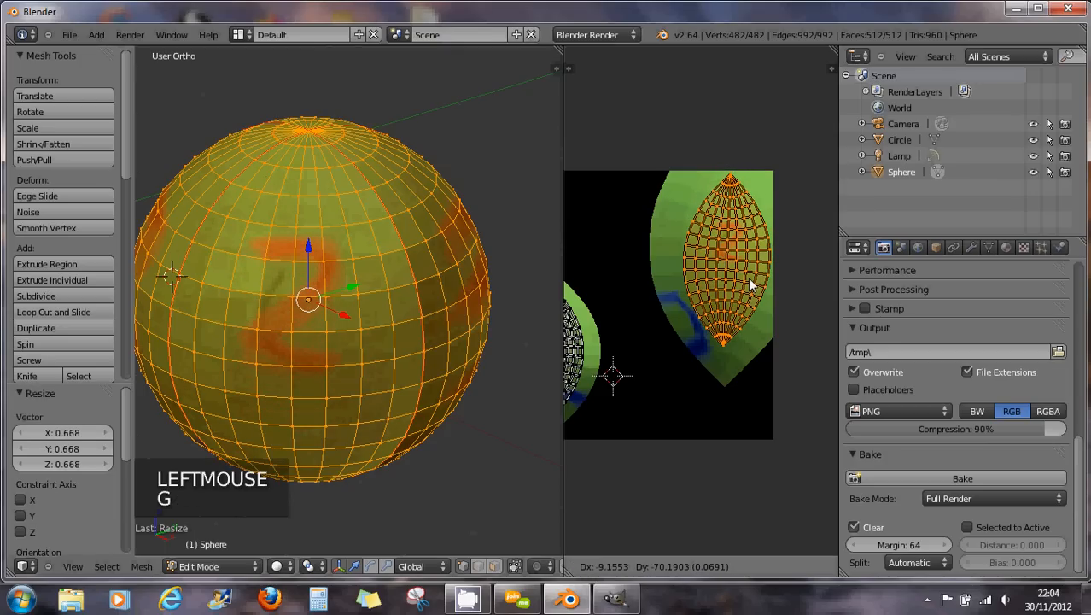
left_click(748, 277)
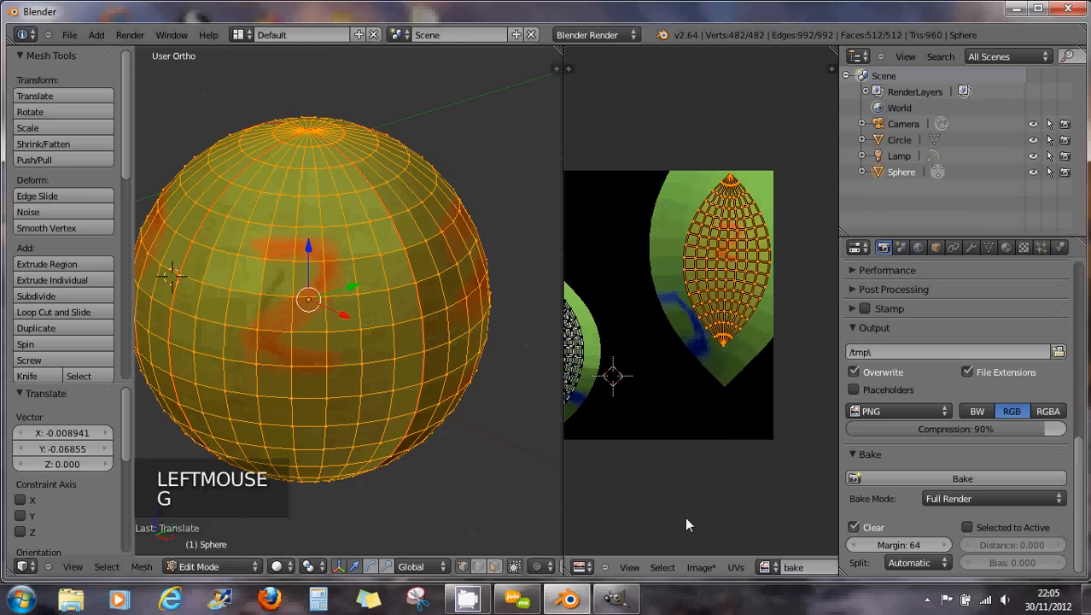
Turn on constraining UVs to the image bounds and shift the island over the 2 by about -0.003 in X and 0.003 in Y.
left_click(735, 566)
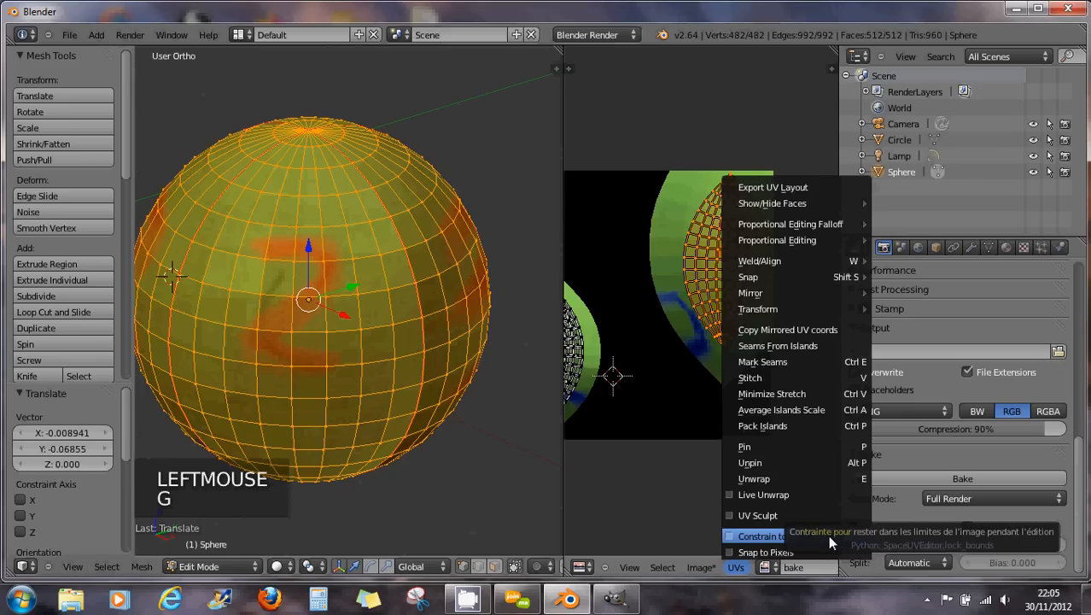
left_click(725, 536)
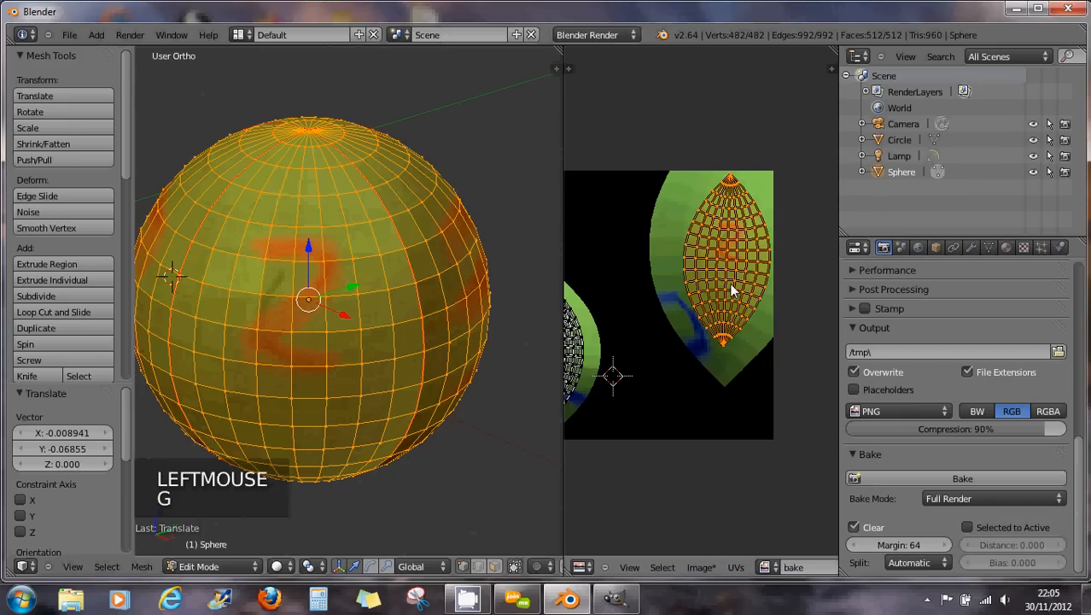
key("g")
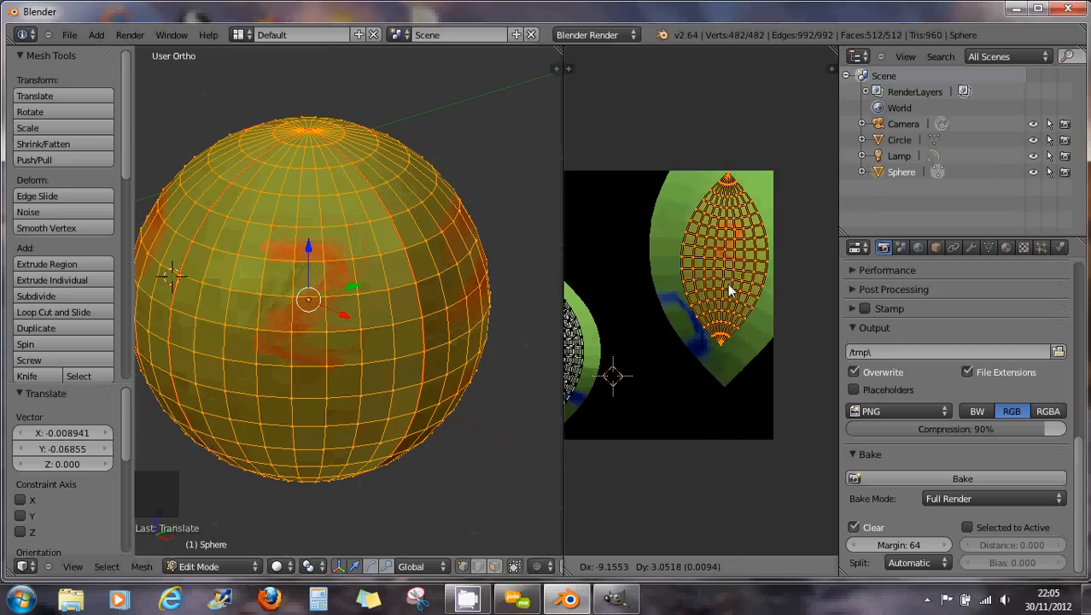
left_click(729, 283)
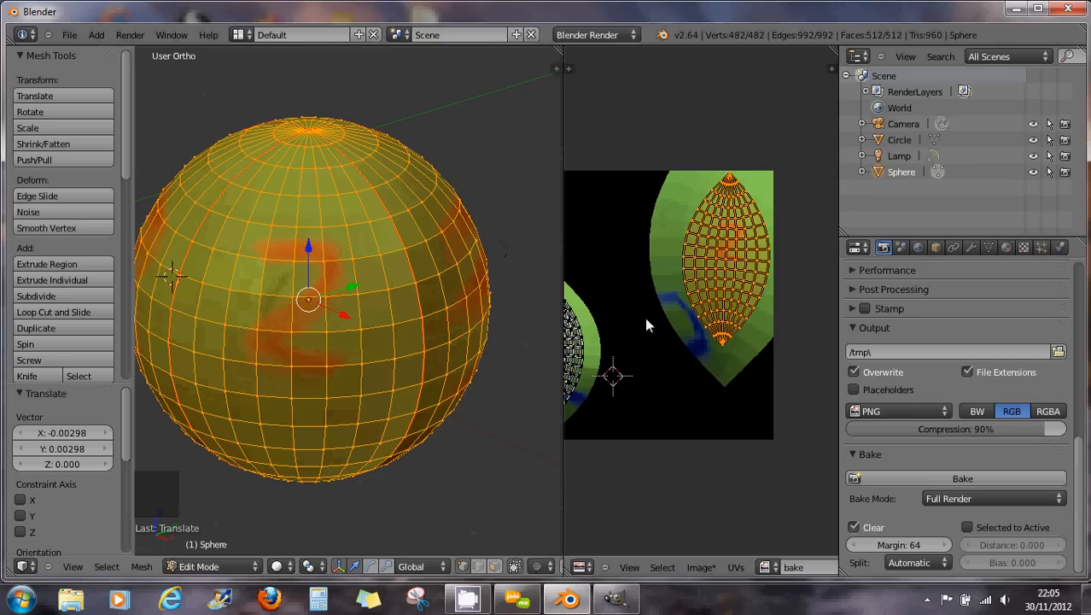
Compare uvlayout.png with the bake image on the sphere, and bake the full render with the resized island.
left_click(765, 567)
left_click(779, 459)
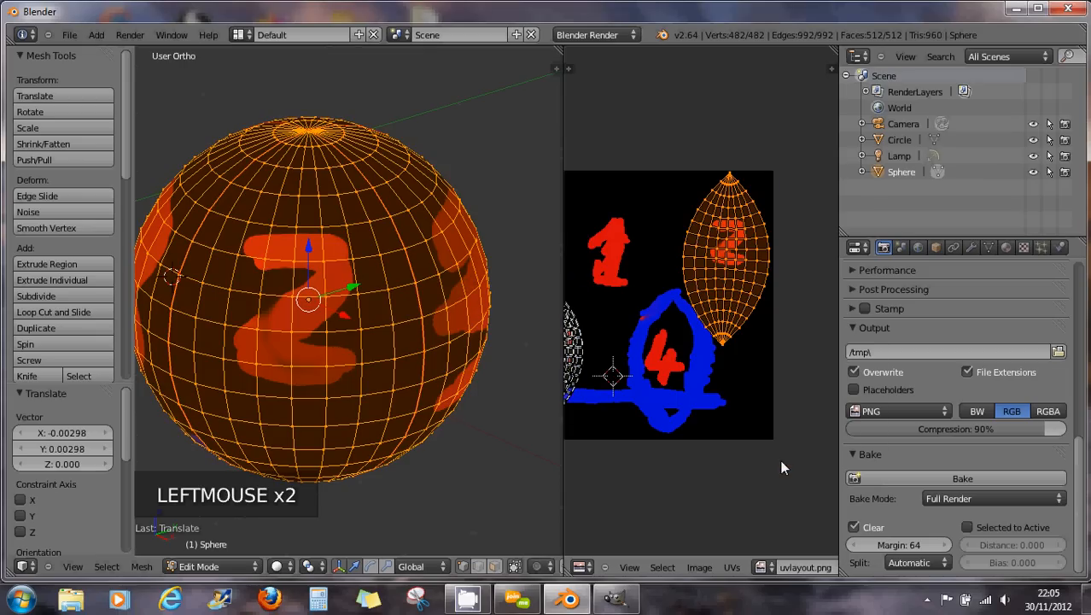
left_click(761, 567)
left_click(772, 395)
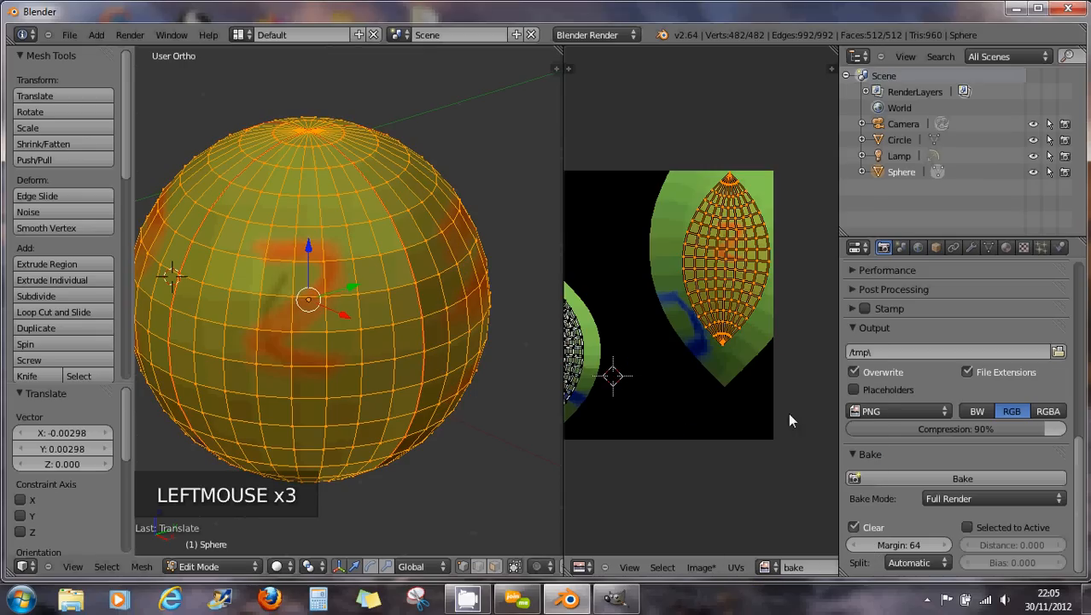
left_click(897, 478)
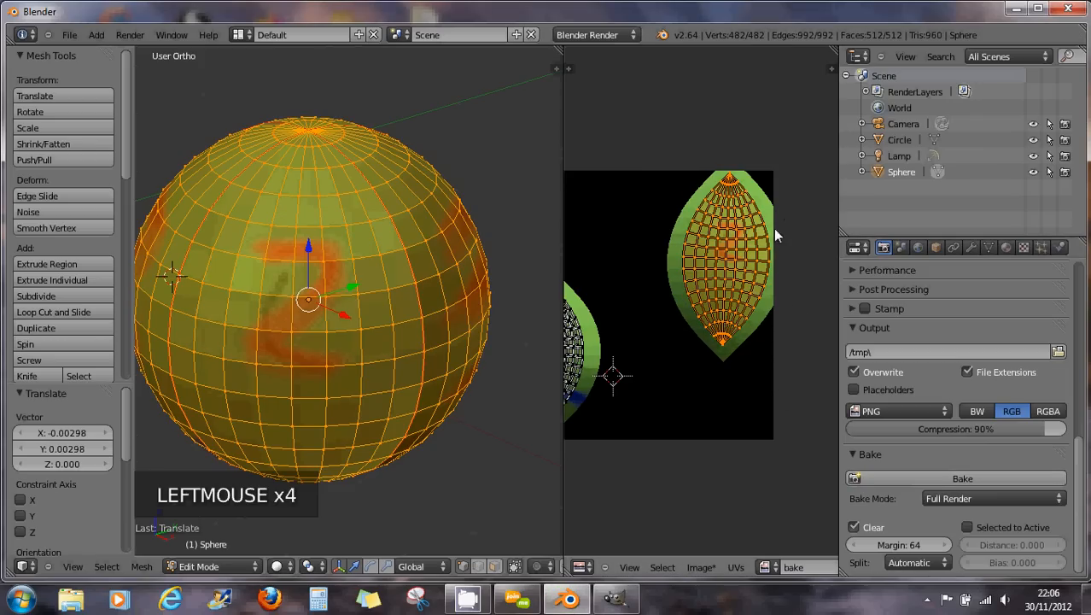
middle_click_drag(559, 326, 424, 313)
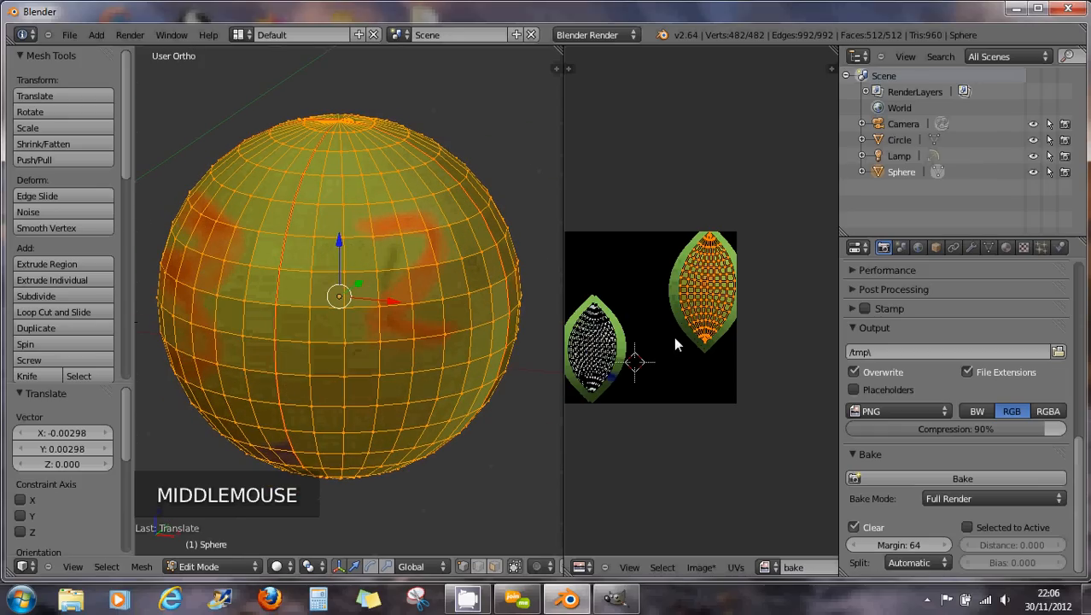
Flatten the horizontal UV row through the upper part of the painted 2 by scaling it to 0 along Y.
scroll(673, 336, "down", 2)
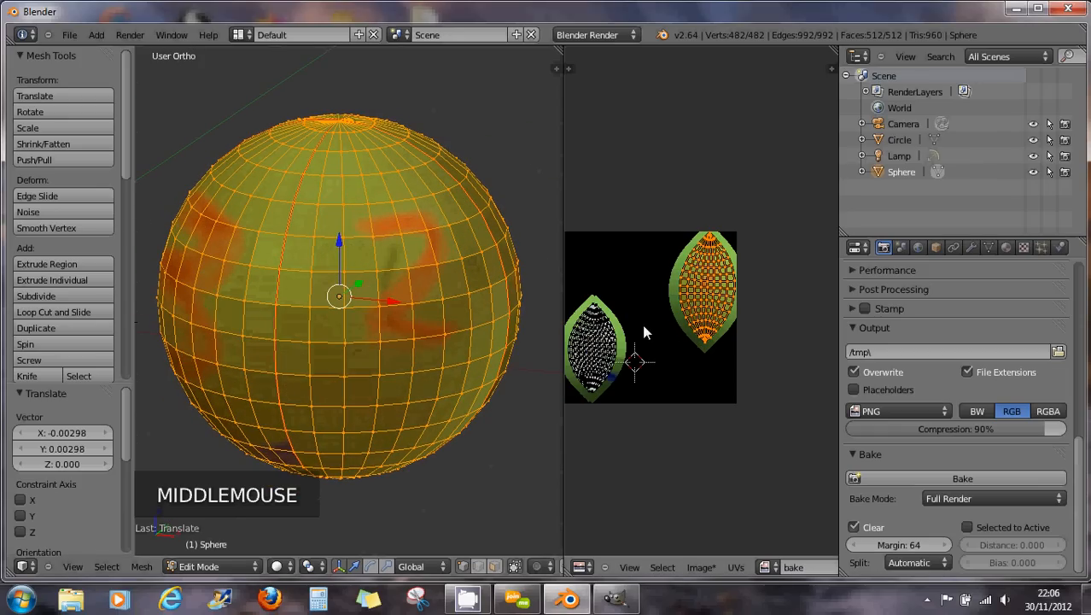
middle_click_drag(642, 324, 673, 322)
scroll(674, 324, "up", 2)
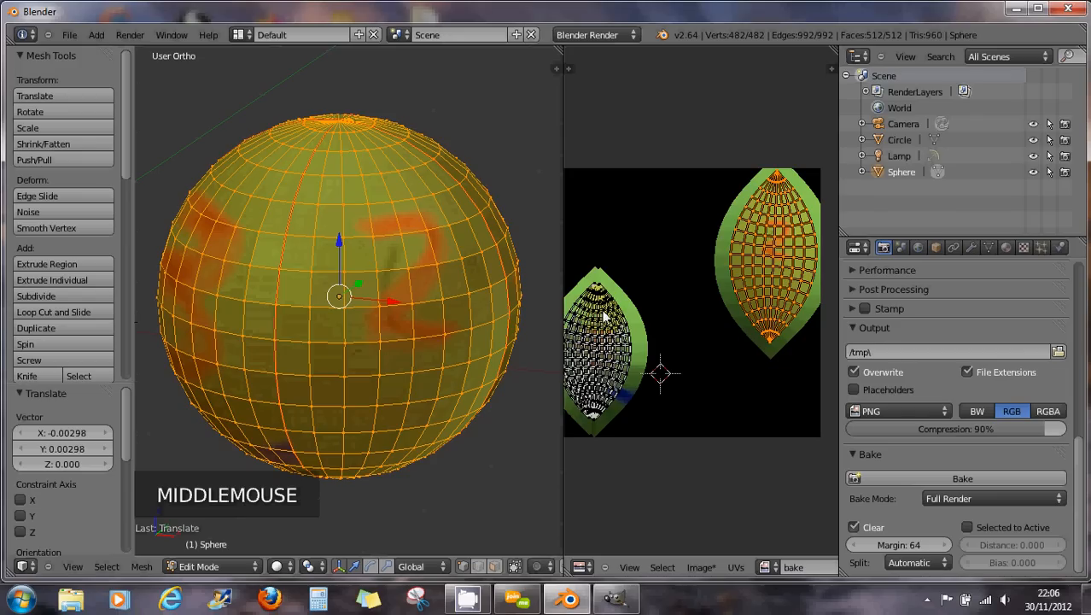
middle_click_drag(615, 352, 668, 337)
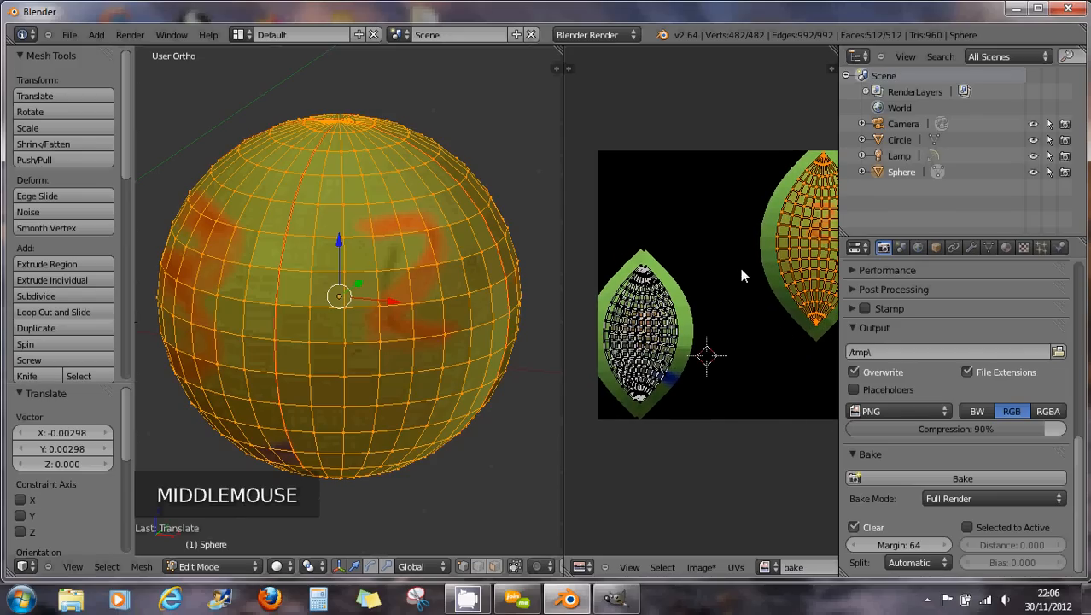
middle_click_drag(763, 303, 711, 333)
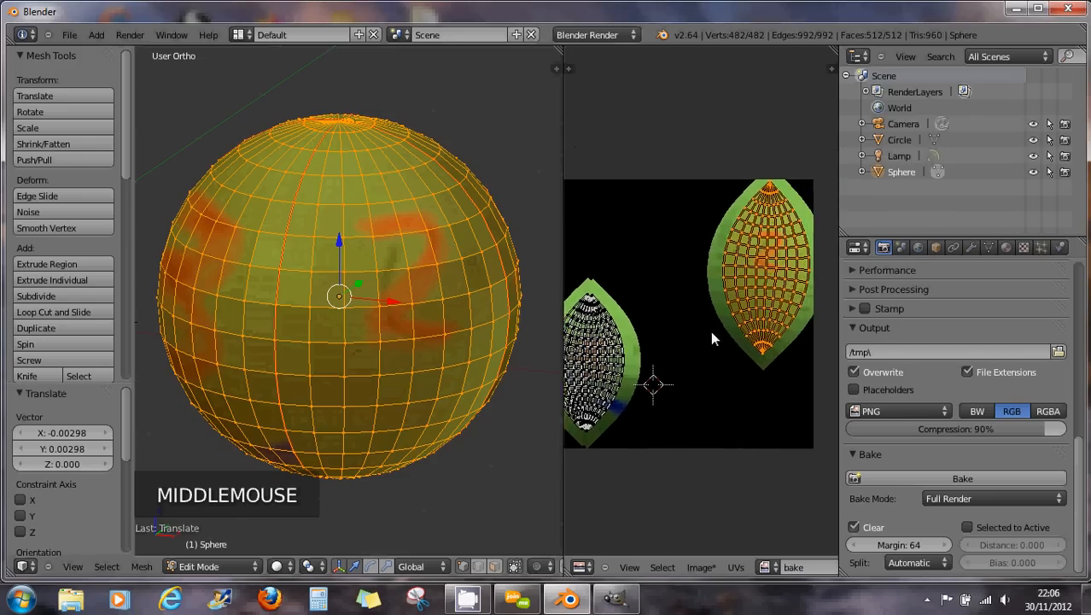
scroll(713, 330, "up", 5)
scroll(711, 273, "down", 5)
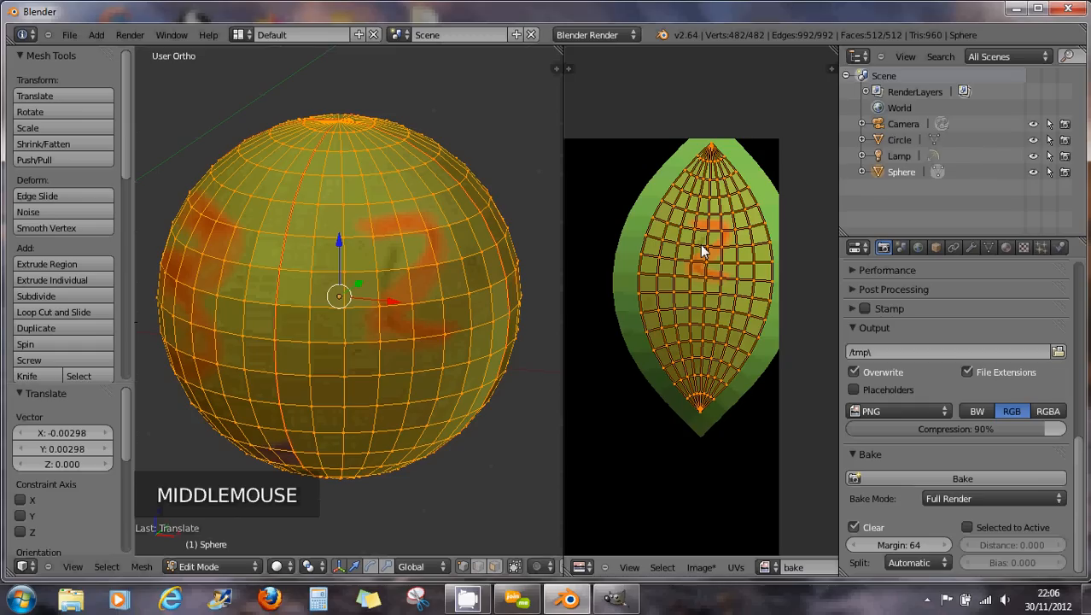
right_click(700, 244, "alt")
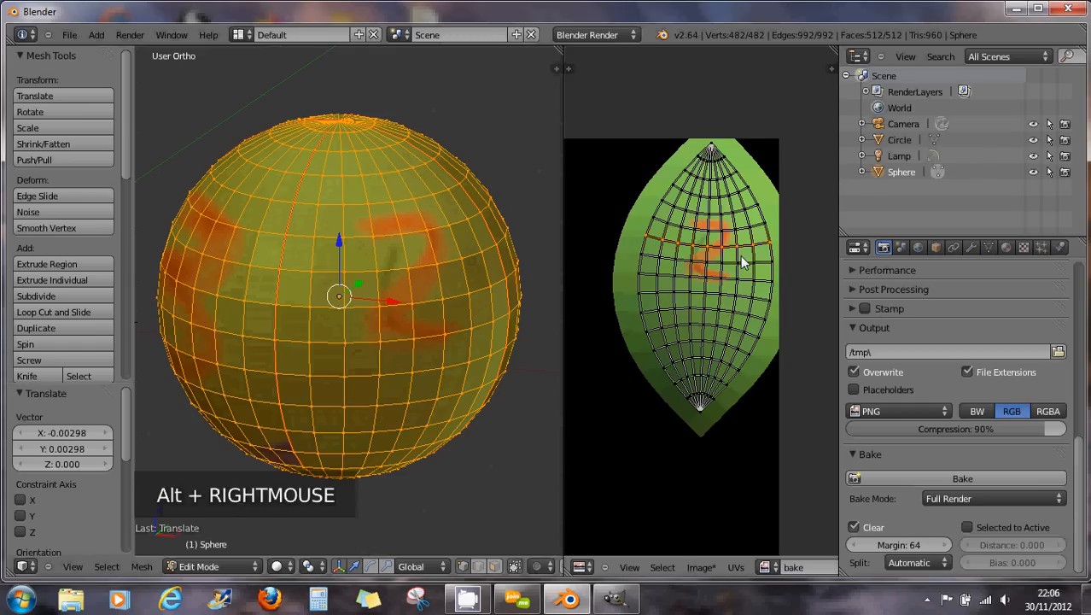
key("s")
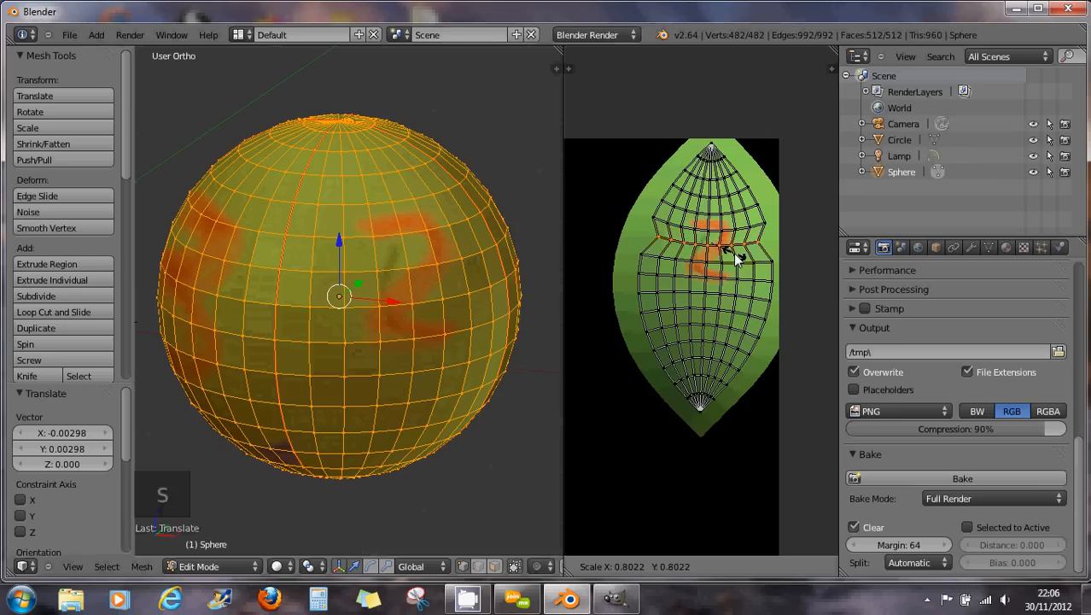
key("y")
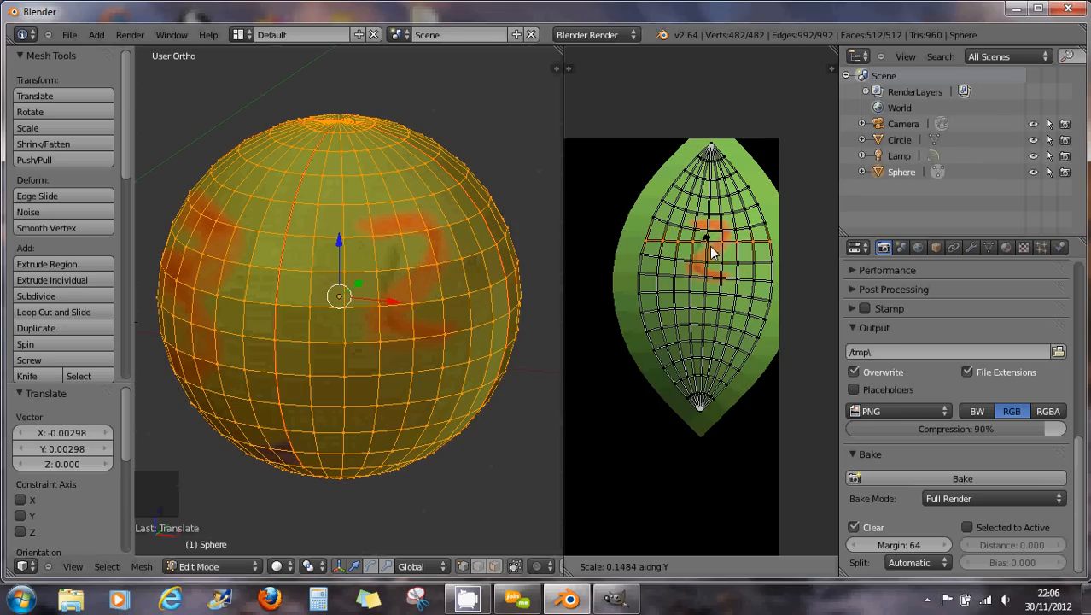
key("0")
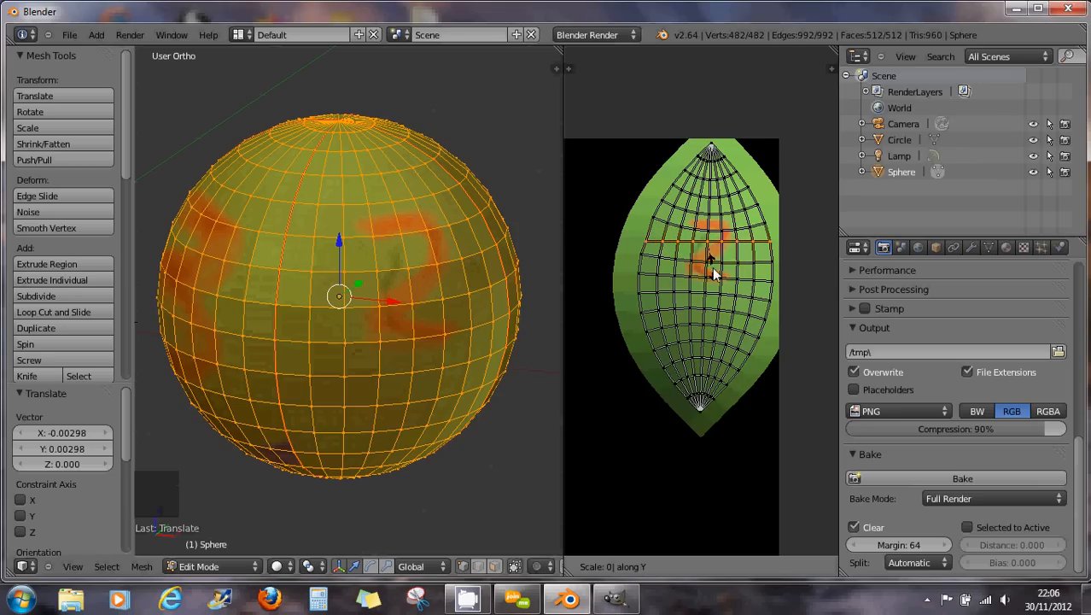
left_click(712, 265)
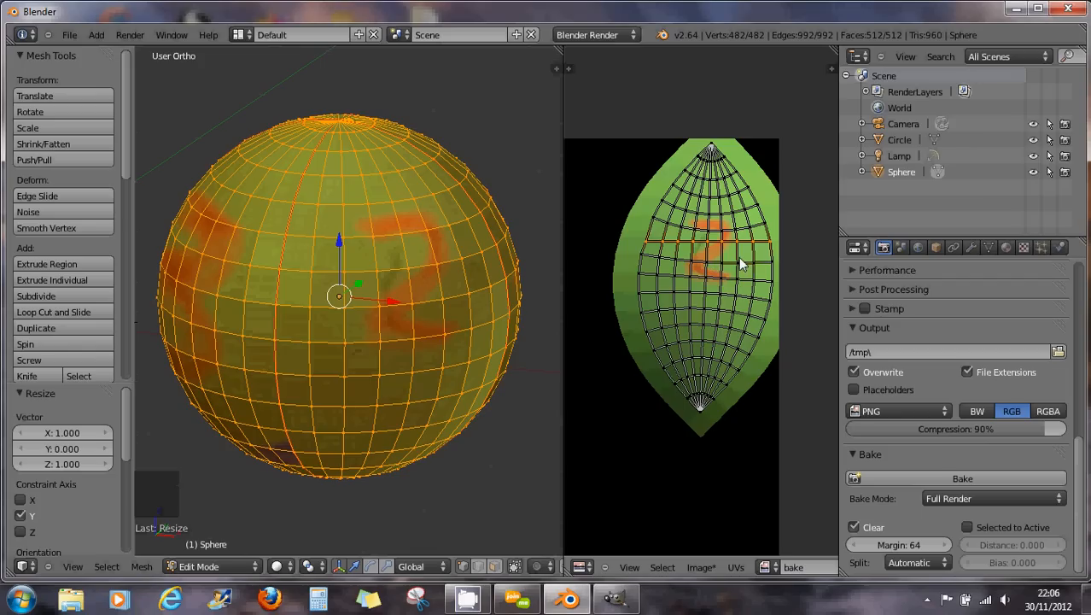
Straighten the two UV rows crossing the lower half of the painted 2 with Align Auto.
right_click(695, 261, "alt")
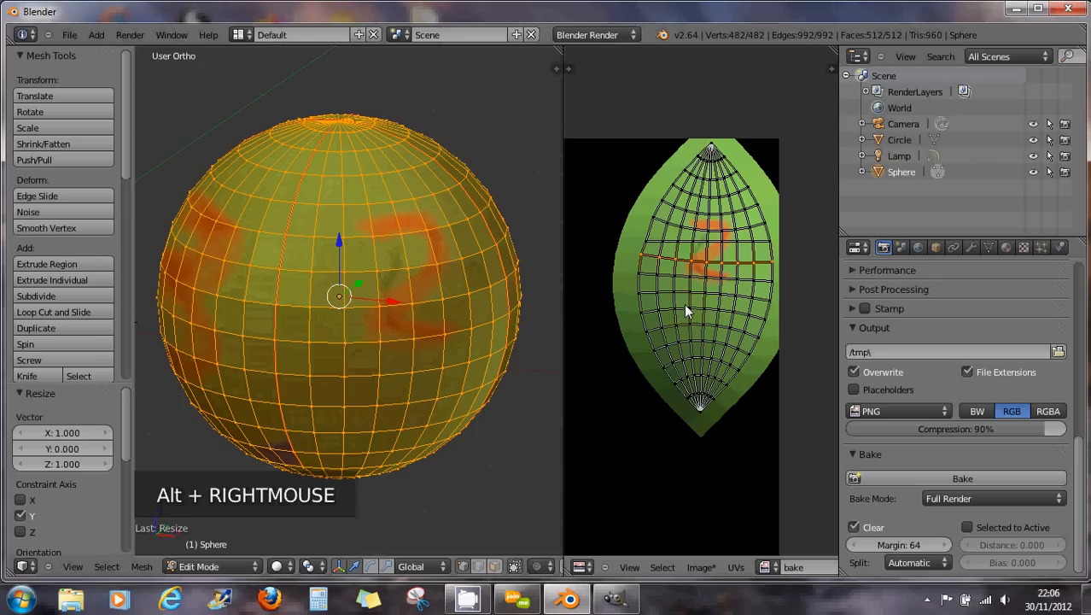
key("w")
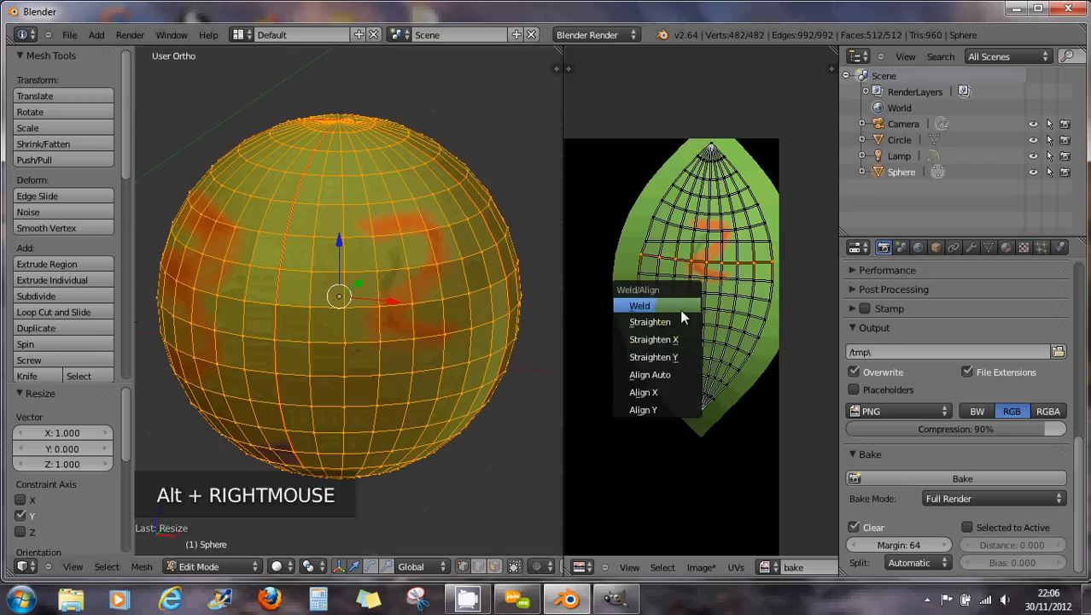
left_click(663, 376)
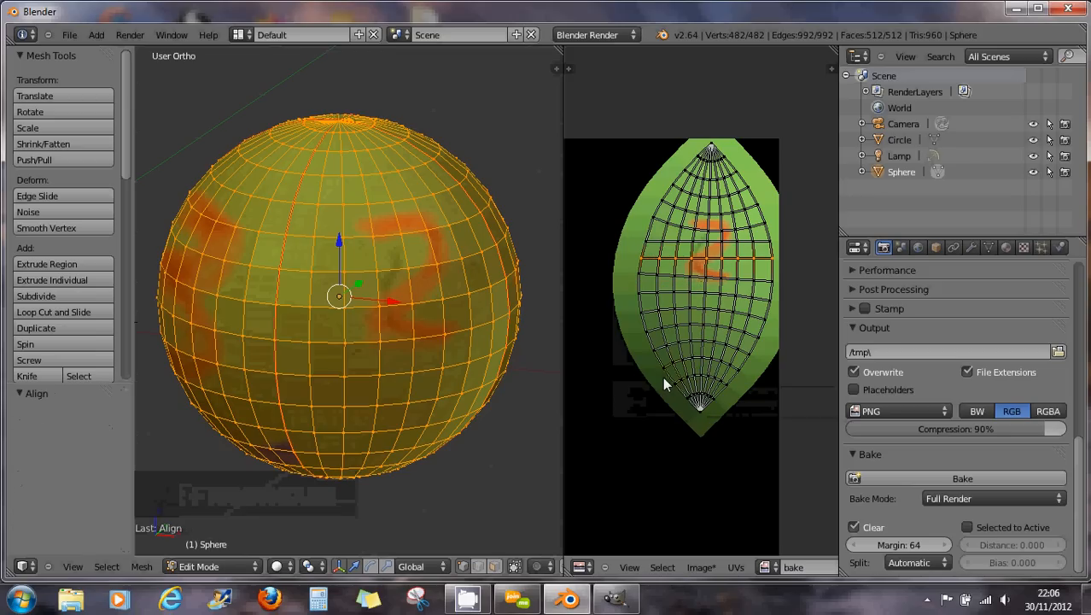
right_click(714, 282, "alt")
key("w")
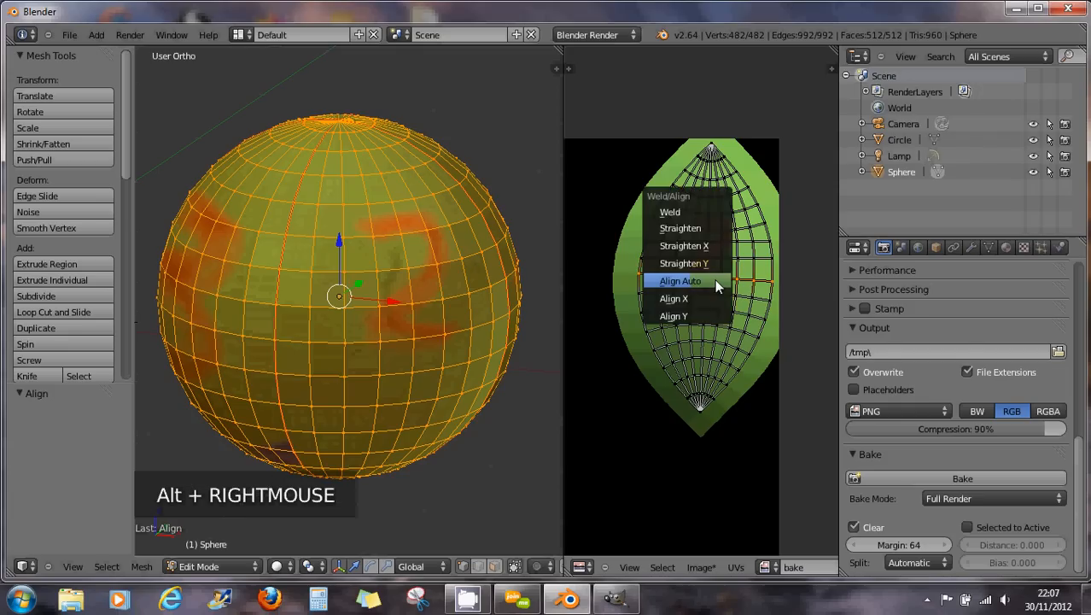
left_click(715, 281)
Apply Align Auto to each of the first two UV rows directly below the painted 2.
right_click(712, 290)
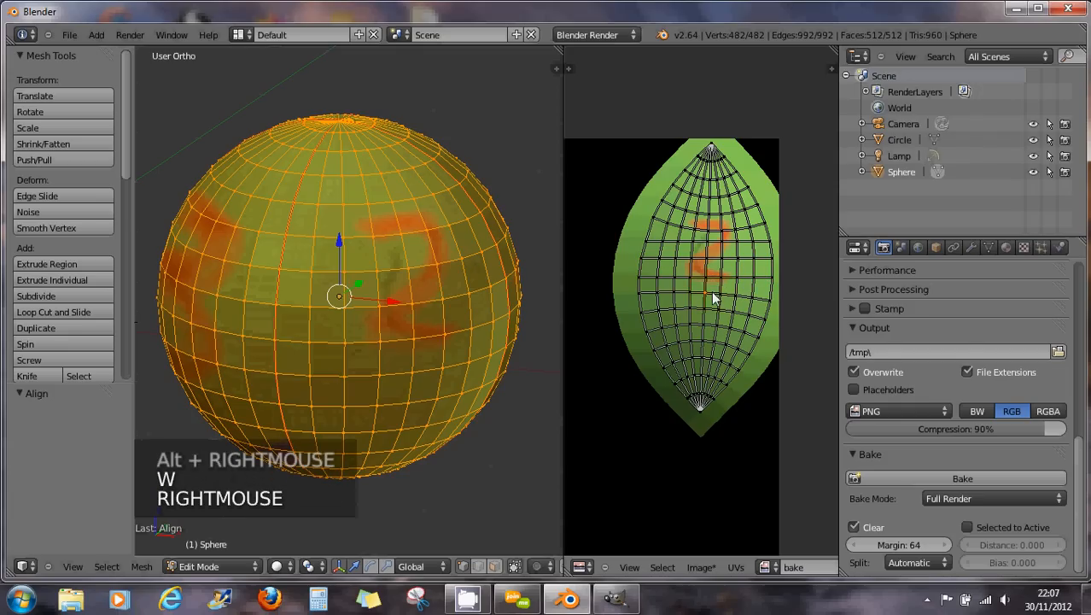
right_click(712, 294, "alt")
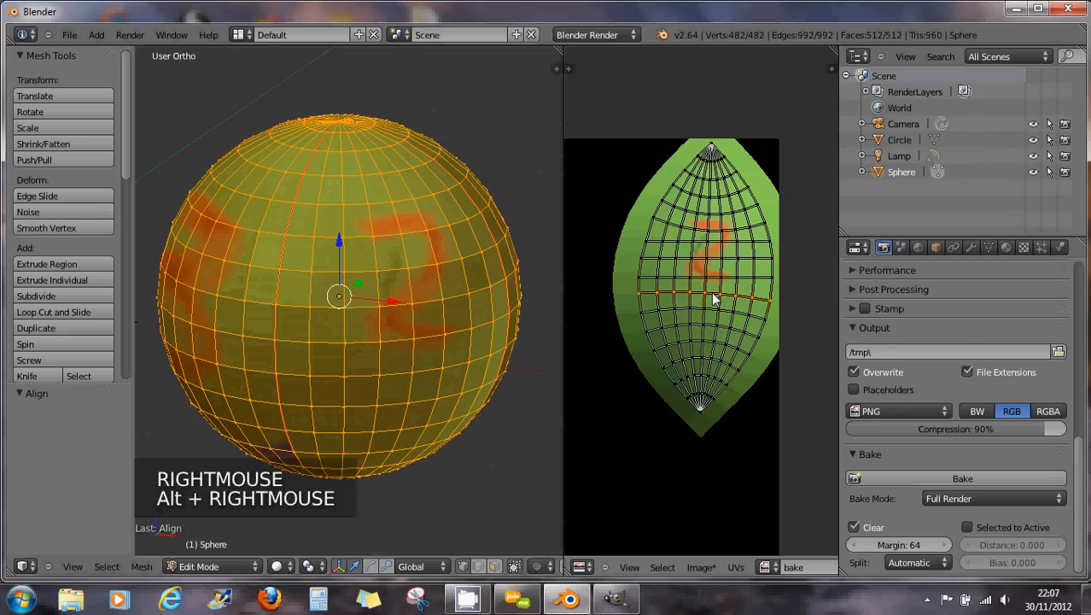
left_click(713, 294)
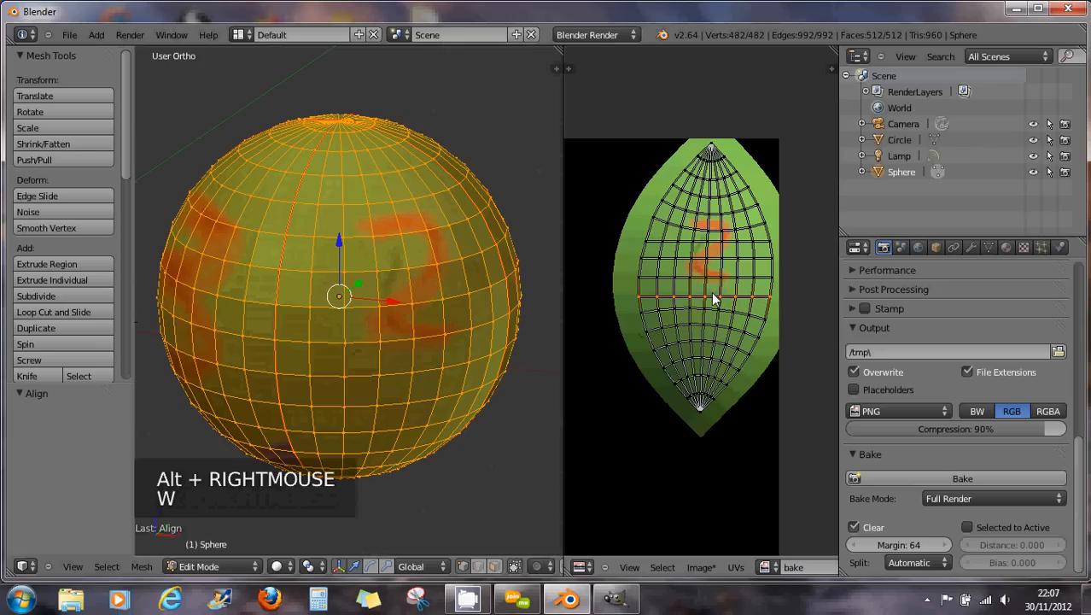
right_click(713, 306, "alt")
key("w")
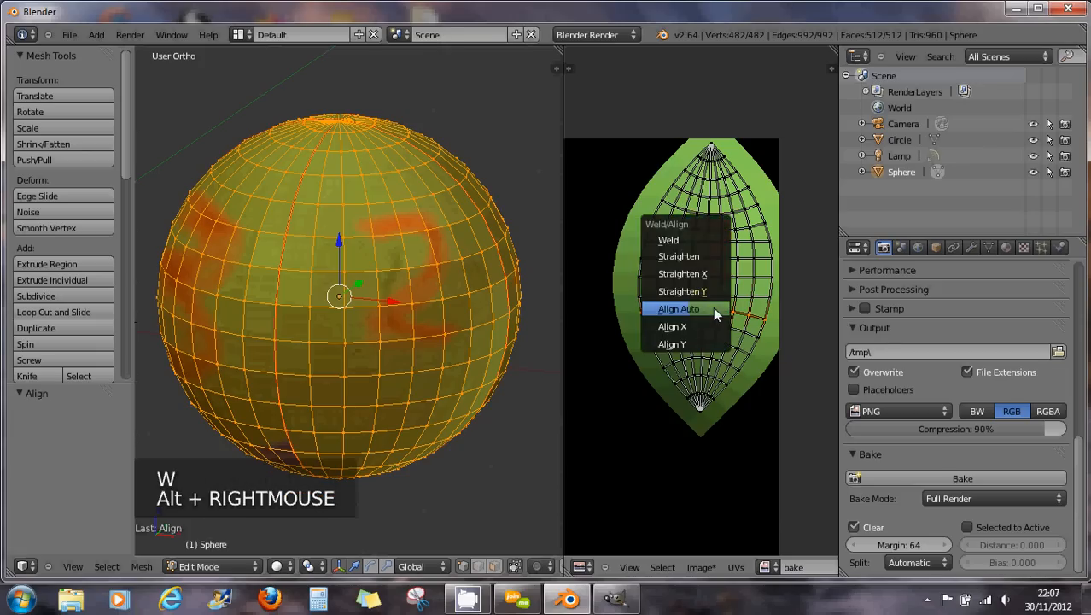
left_click(713, 307)
Continue down the island, straightening the next three curved UV rows one by one with Align Auto.
right_click(711, 324, "alt")
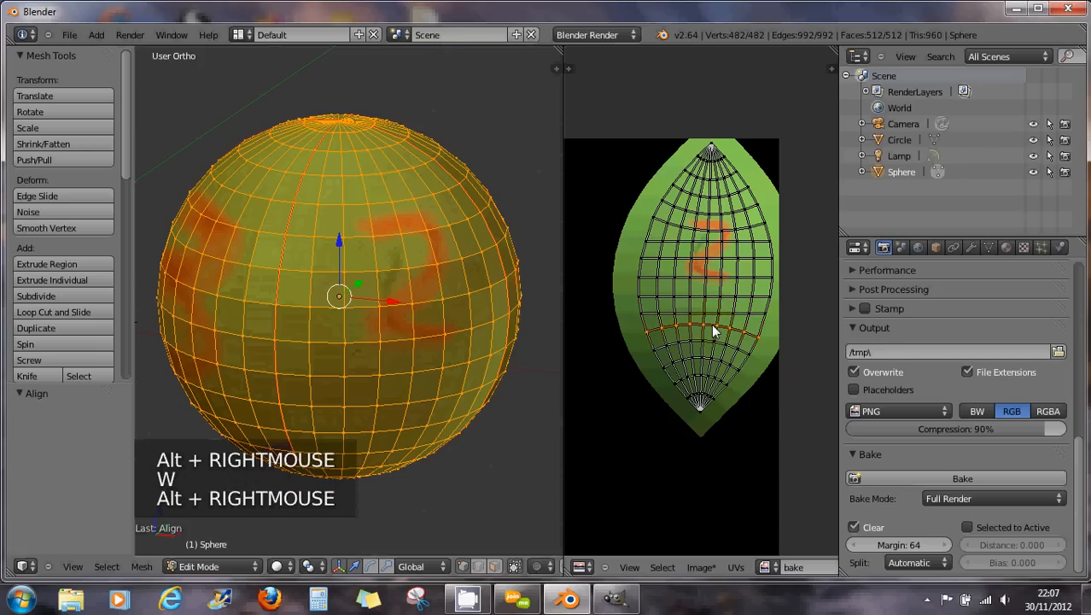
key("w")
left_click(711, 322)
right_click(705, 340, "alt")
key("w")
left_click(705, 340)
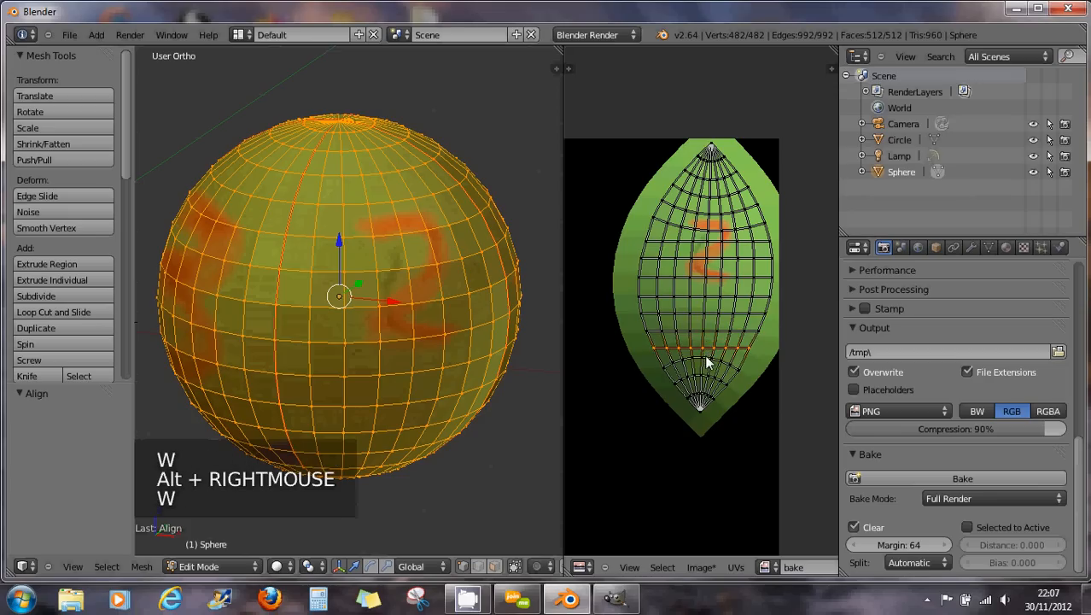
right_click(705, 362, "alt")
key("w")
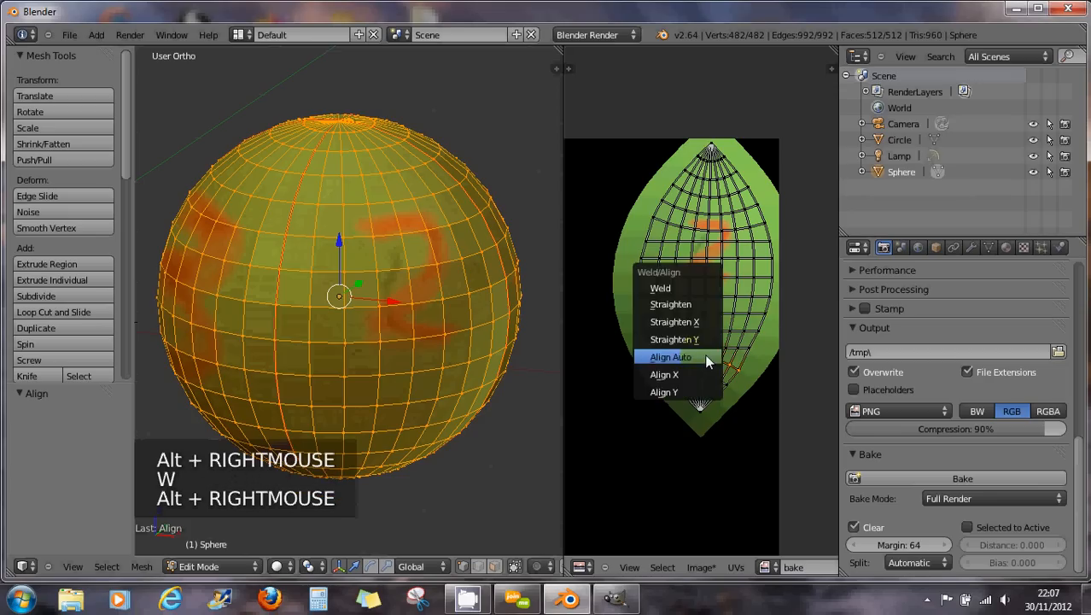
left_click(706, 359)
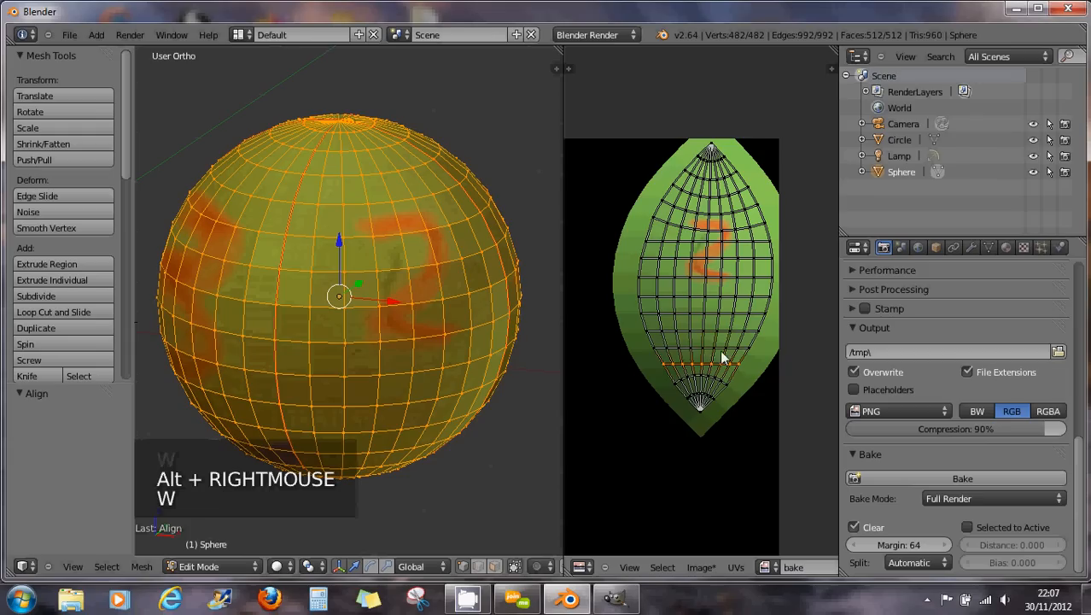
Straighten the UV row across the top edge of the painted 2 with Align Auto.
right_click(714, 232, "alt")
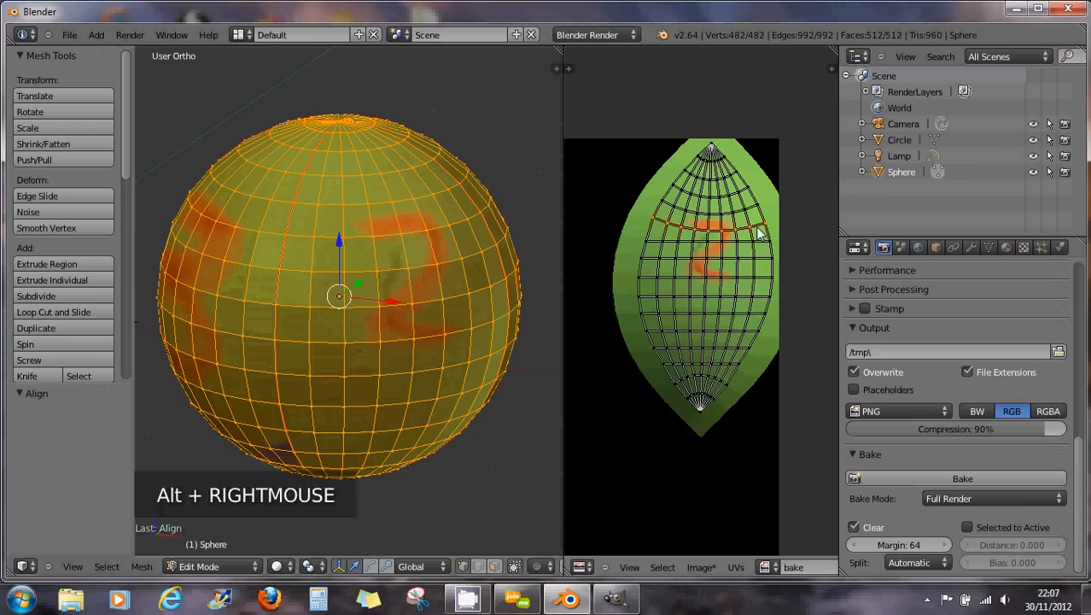
key("w")
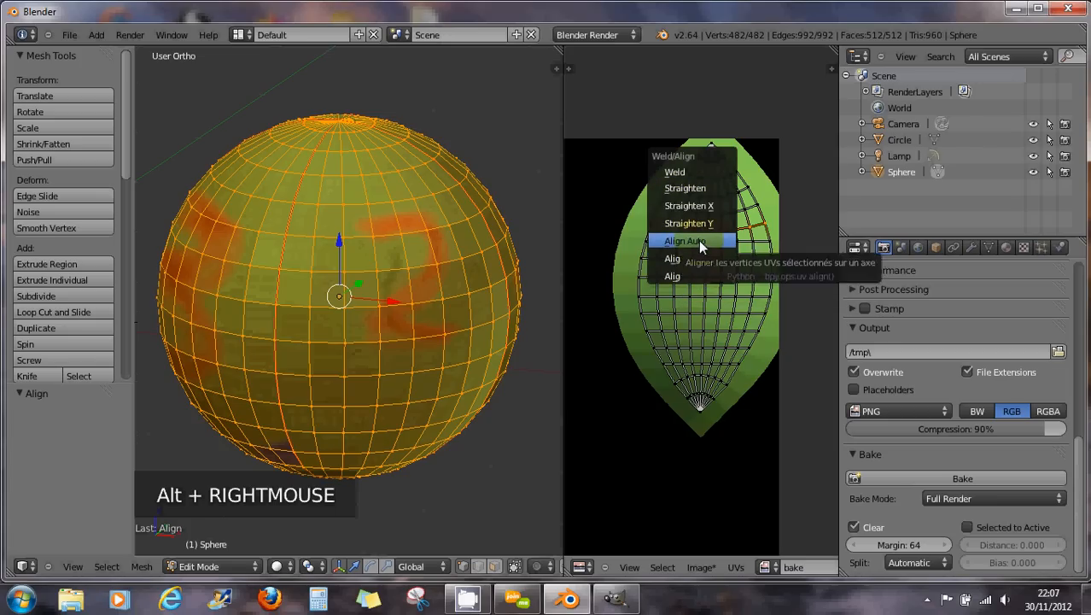
left_click(698, 240)
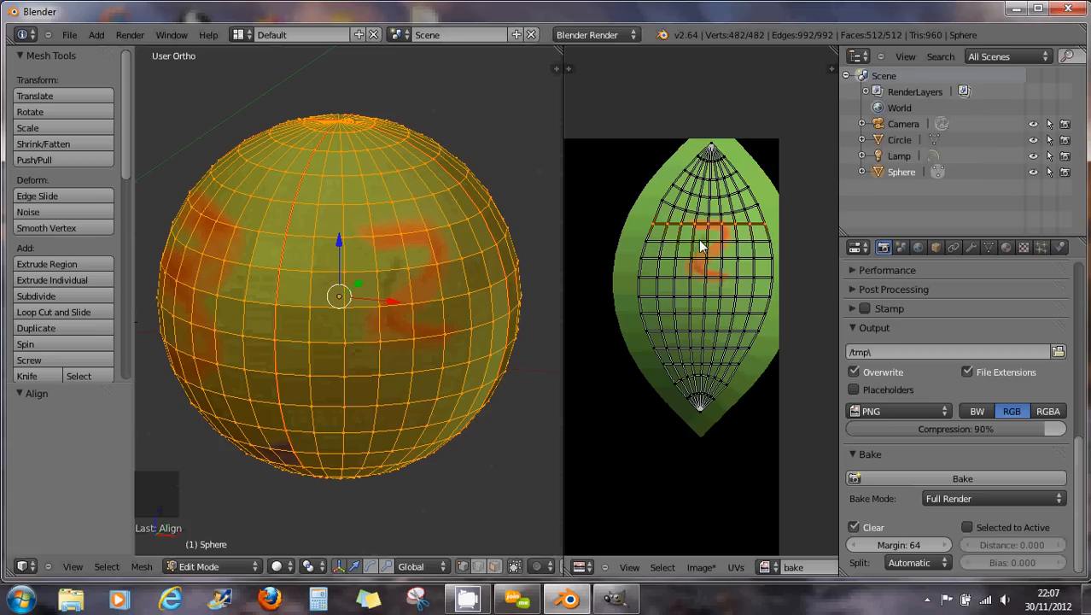
Align the last two curved UV rows near the island's lower tip with Align Auto.
right_click(705, 377, "alt")
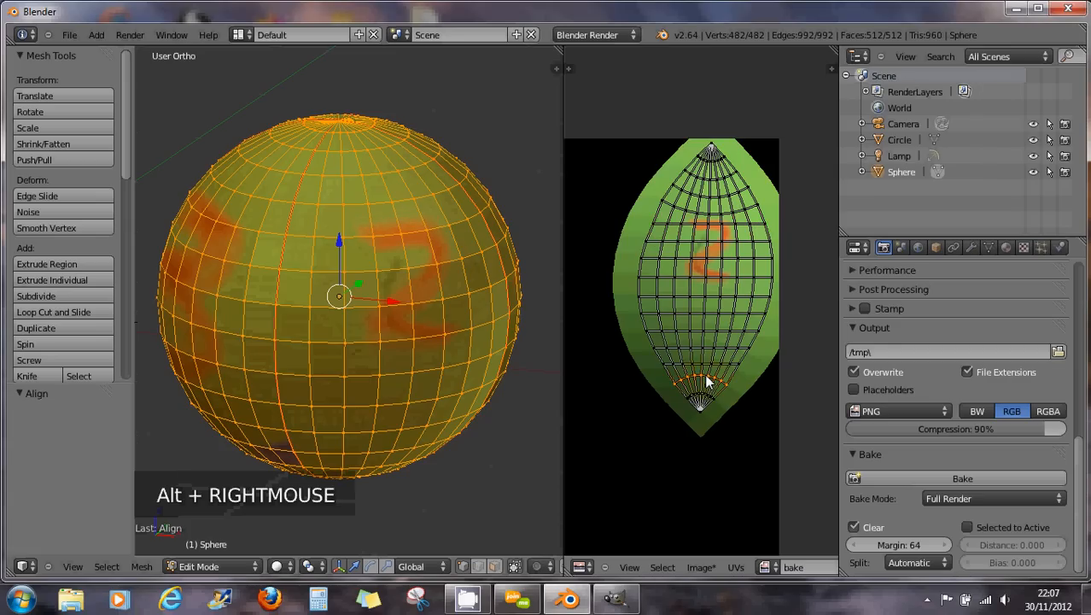
key("w")
left_click(706, 377)
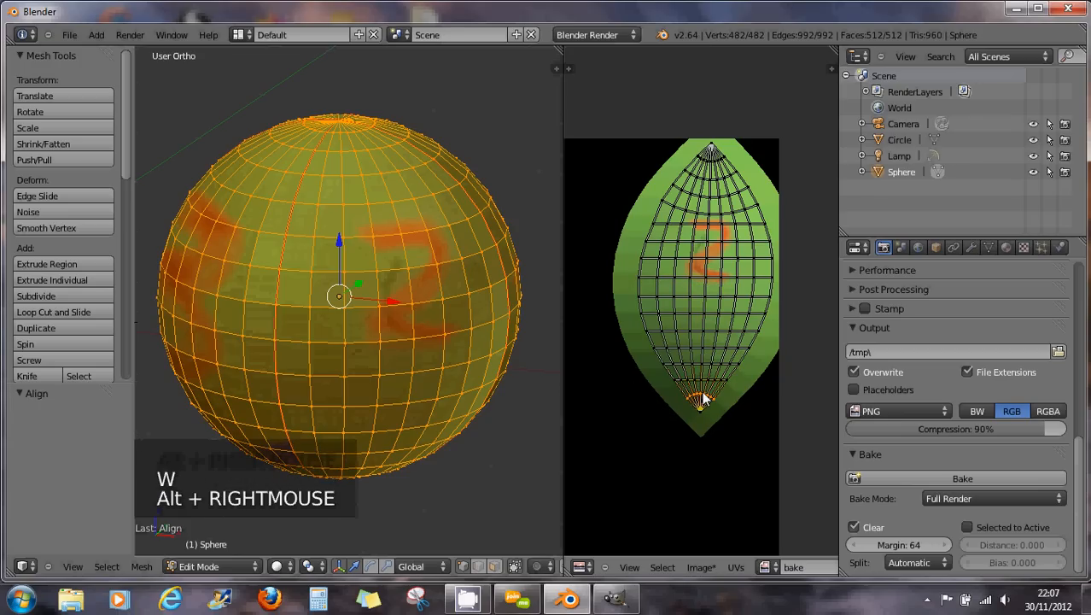
key("w")
left_click(703, 390)
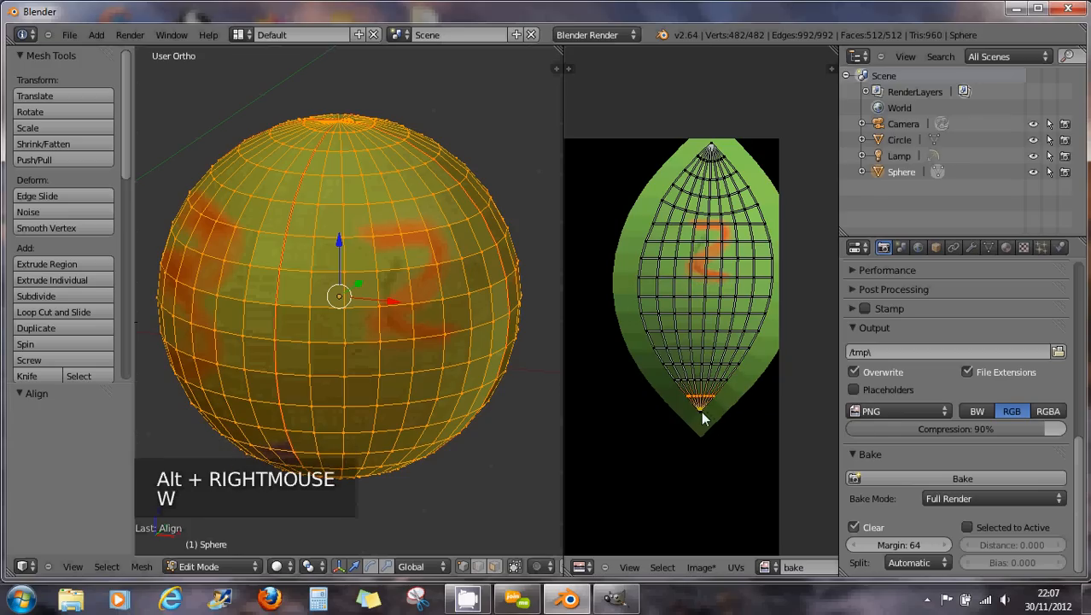
right_click(700, 416, "alt")
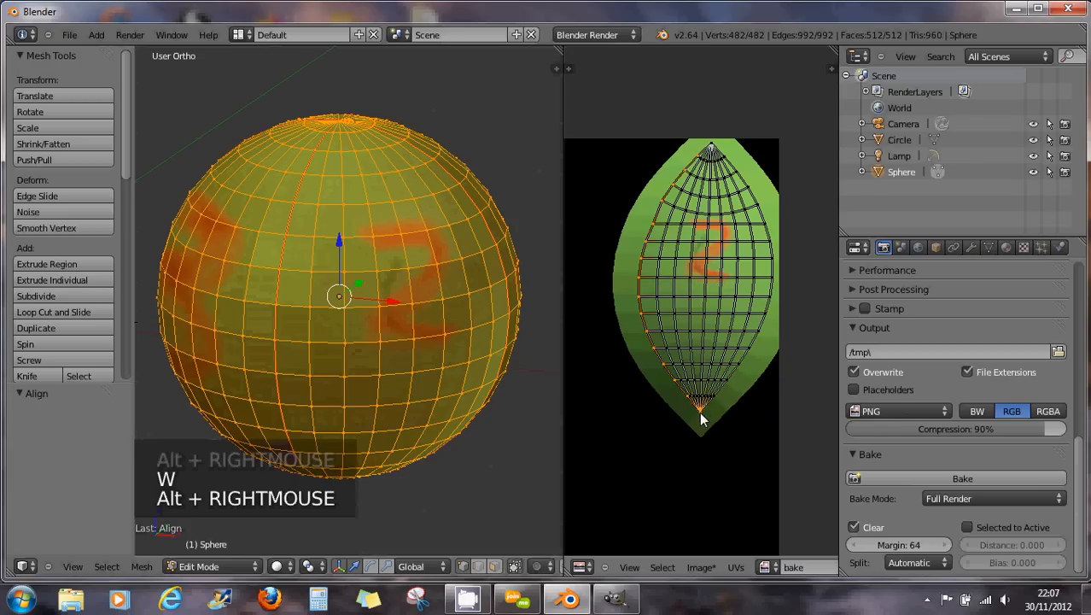
Straighten the two UV rows just above the painted 2 with Align Auto.
right_click(700, 212, "alt")
key("w")
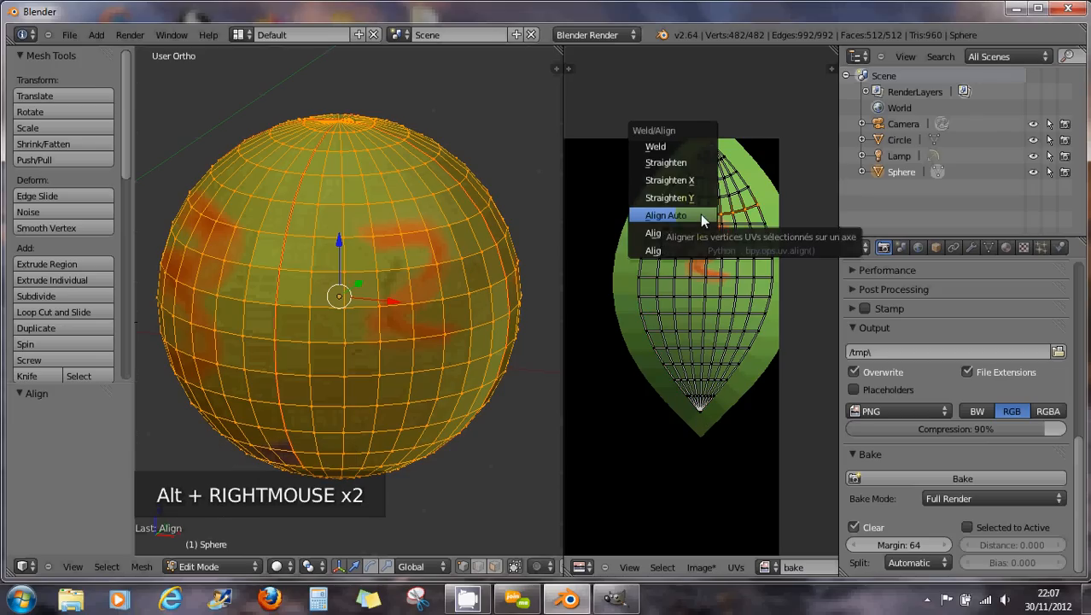
left_click(700, 215)
right_click(704, 195, "alt")
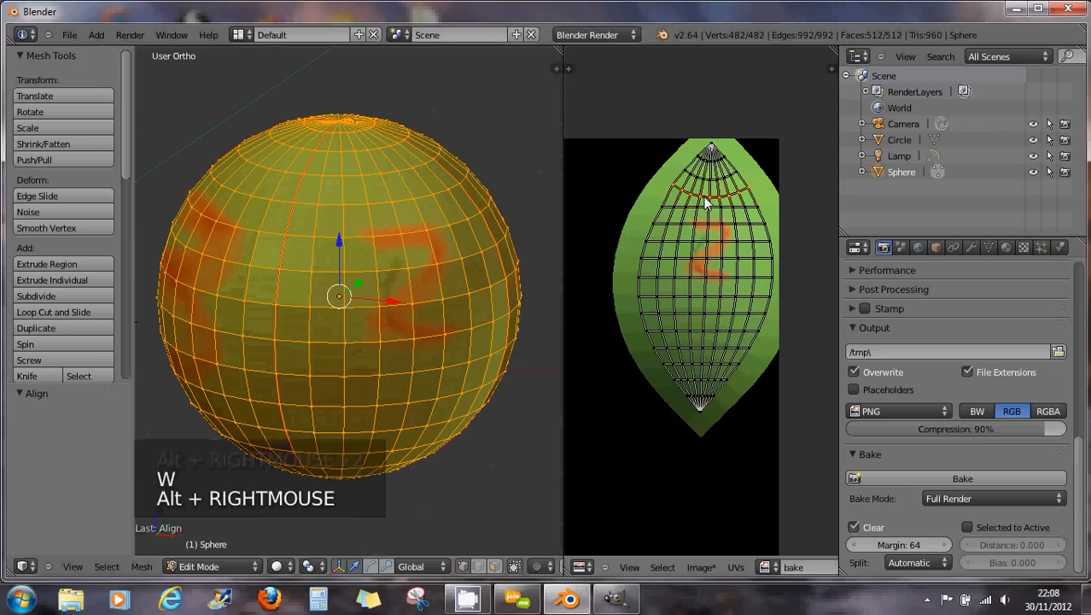
key("w")
left_click(704, 198)
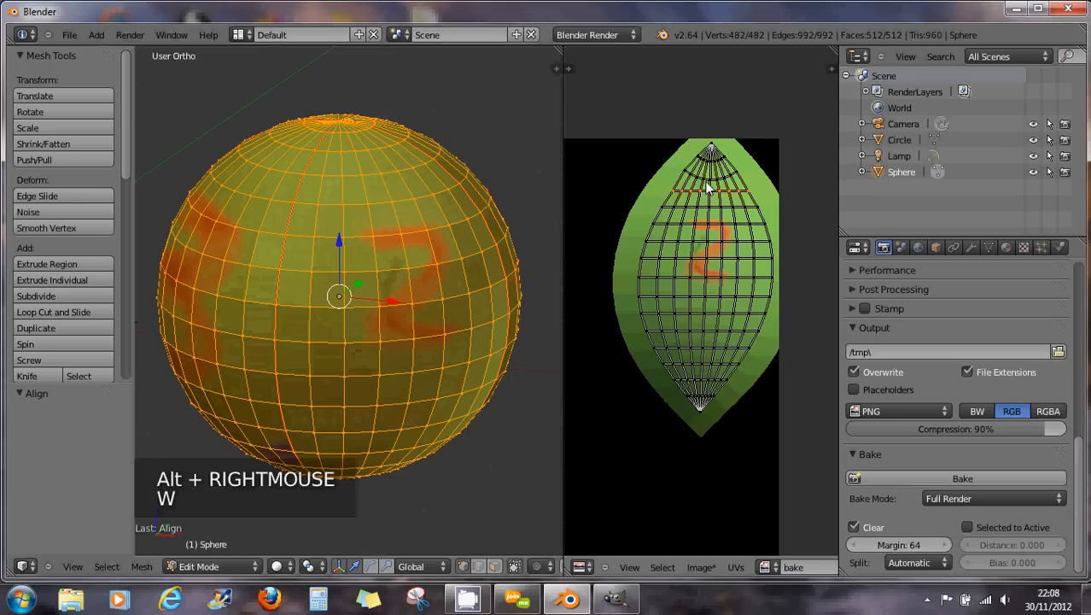
Align the remaining two curved UV rows near the island's upper tip with Align Auto.
right_click(709, 175, "alt")
key("w")
left_click(709, 173)
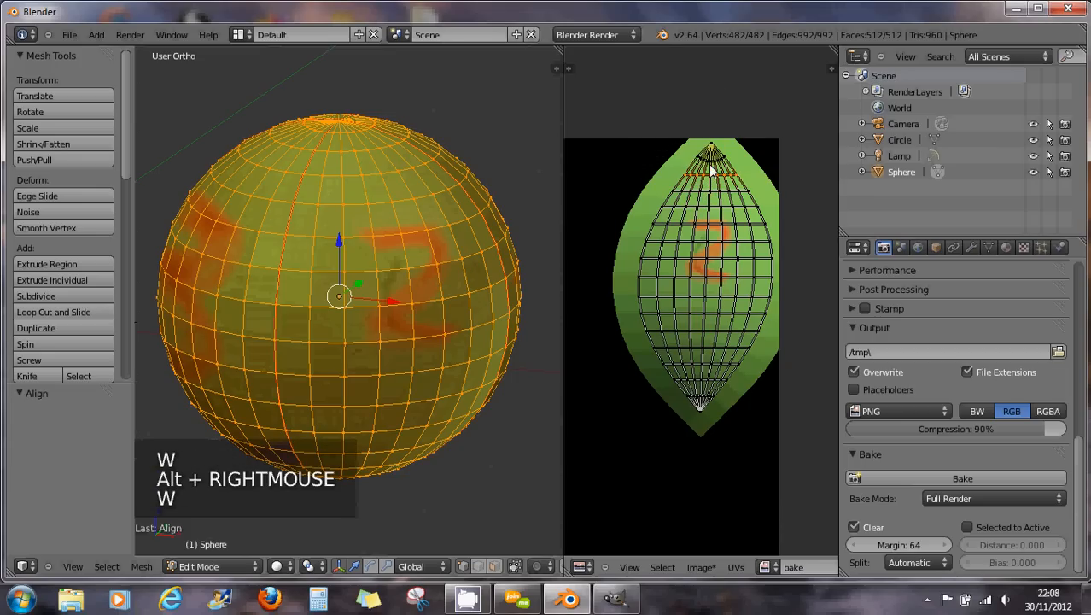
right_click(709, 165, "alt")
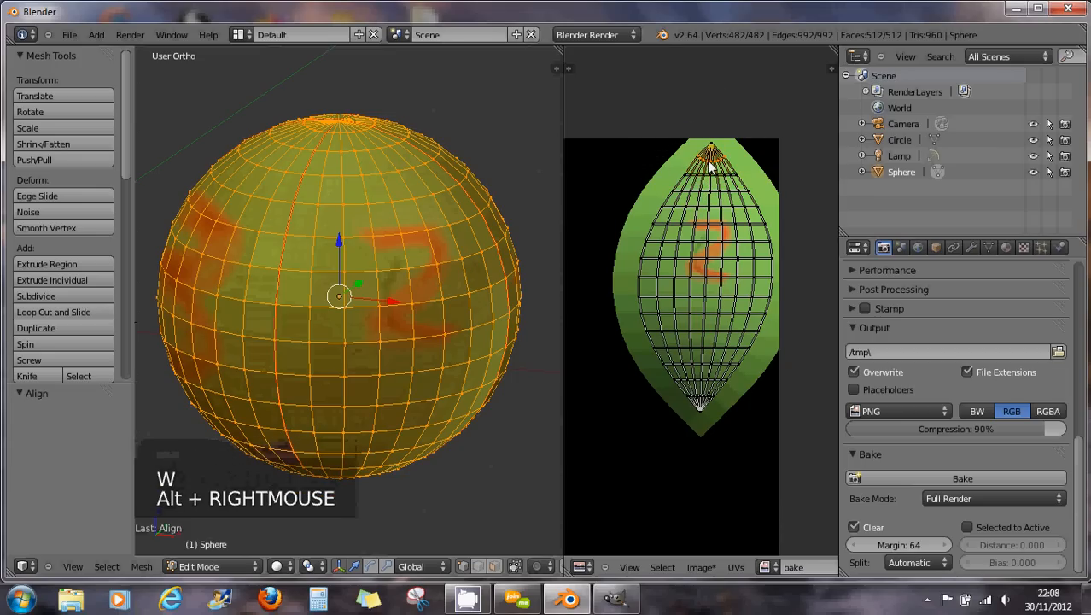
key("w")
left_click(707, 162)
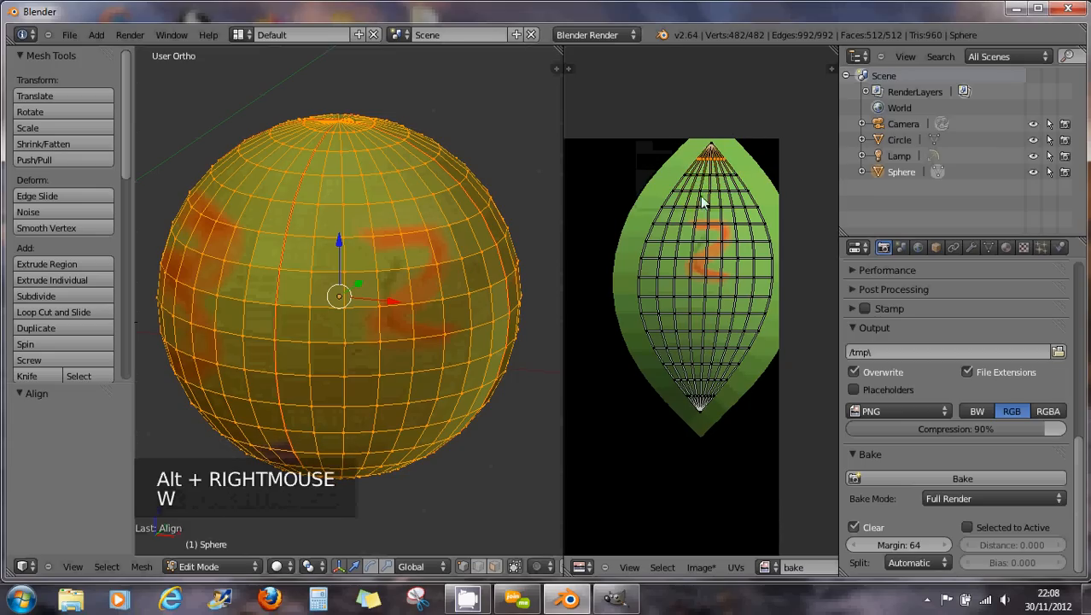
Align the left outer edge column and the neighbouring UV column of the island around the painted 2 with Align Auto.
right_click(646, 254, "alt")
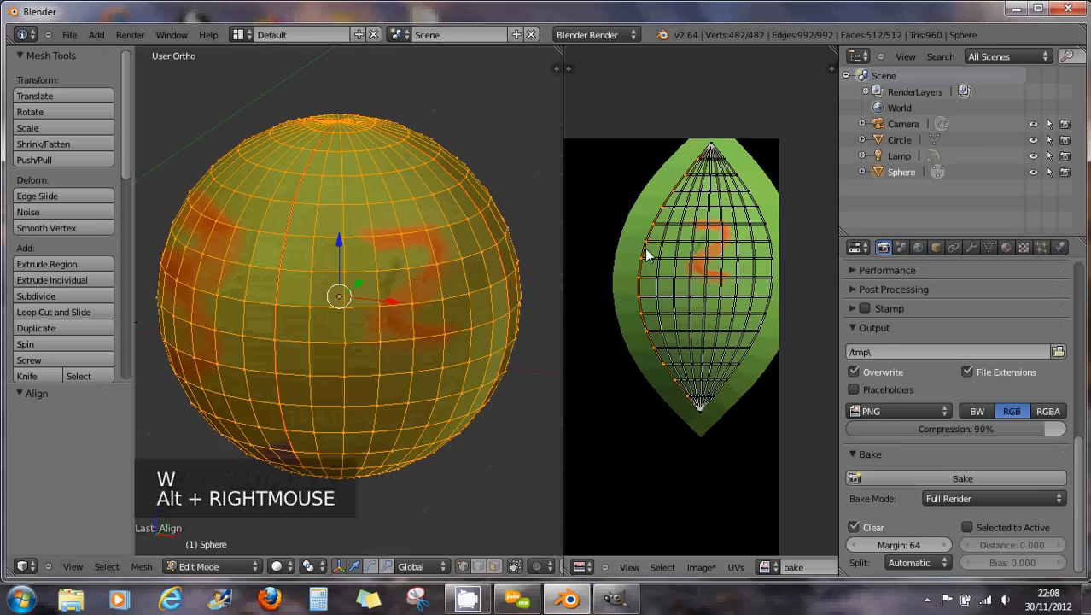
key("w")
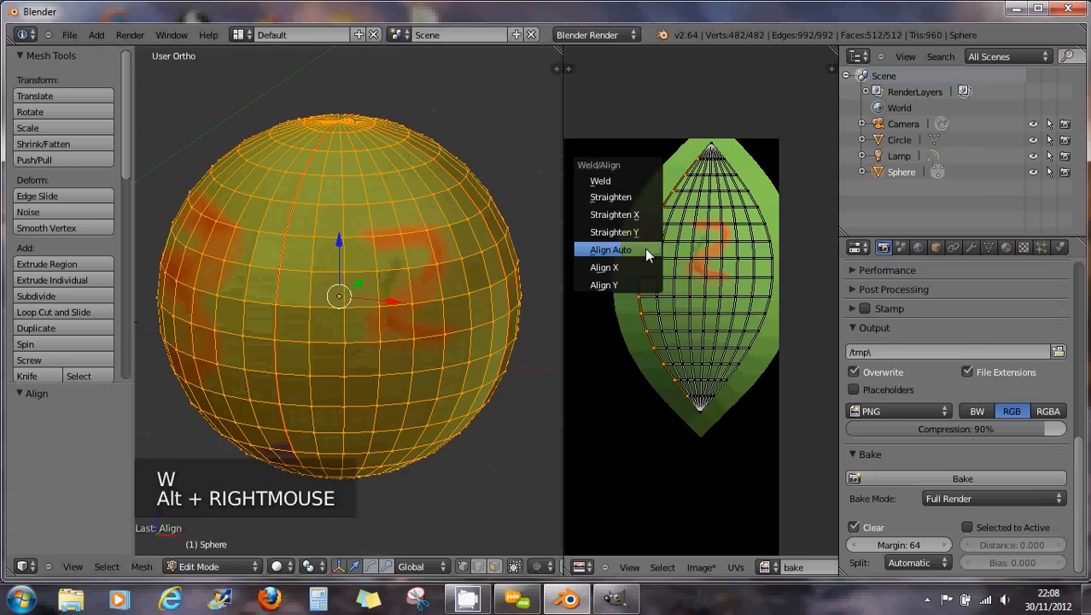
left_click(645, 250)
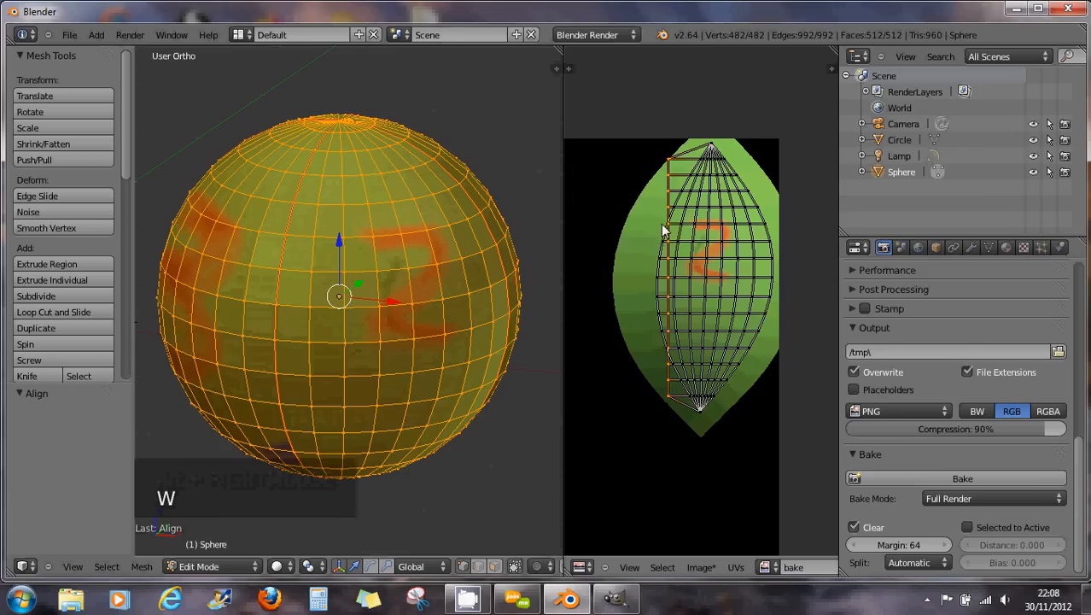
right_click(678, 196, "alt")
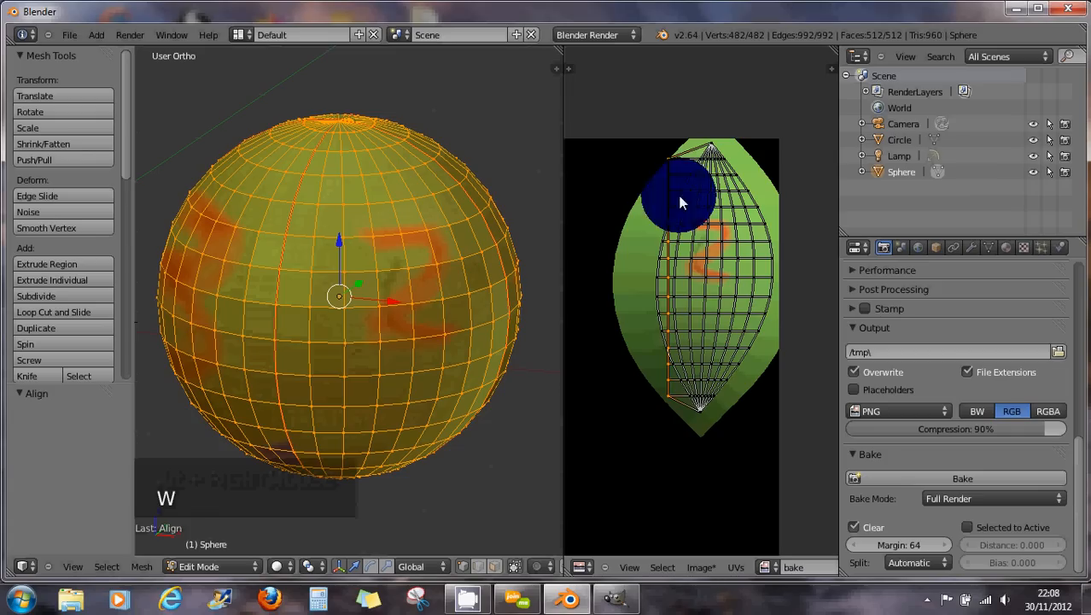
key("w")
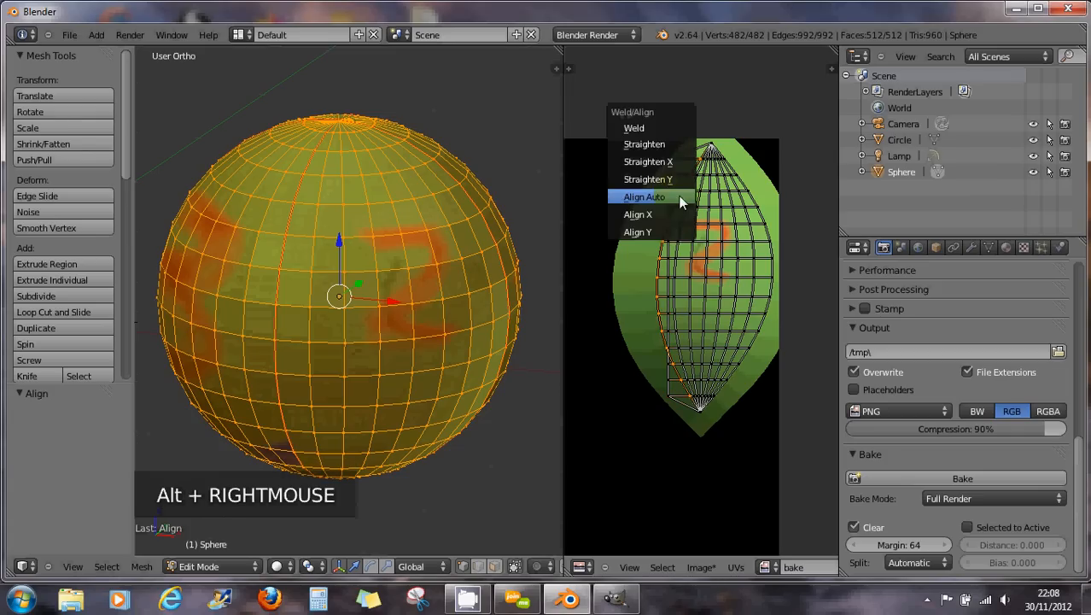
left_click(678, 197)
Straighten the third and fourth UV columns from the island's left edge with Align Auto.
right_click(688, 215, "alt")
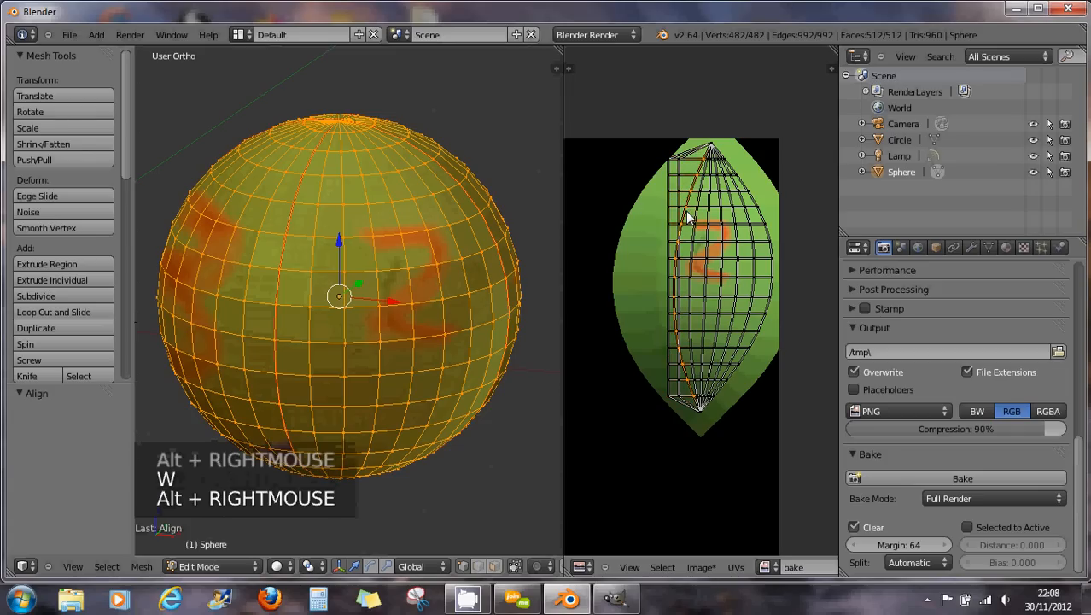
key("w")
left_click(685, 211)
right_click(696, 214, "alt")
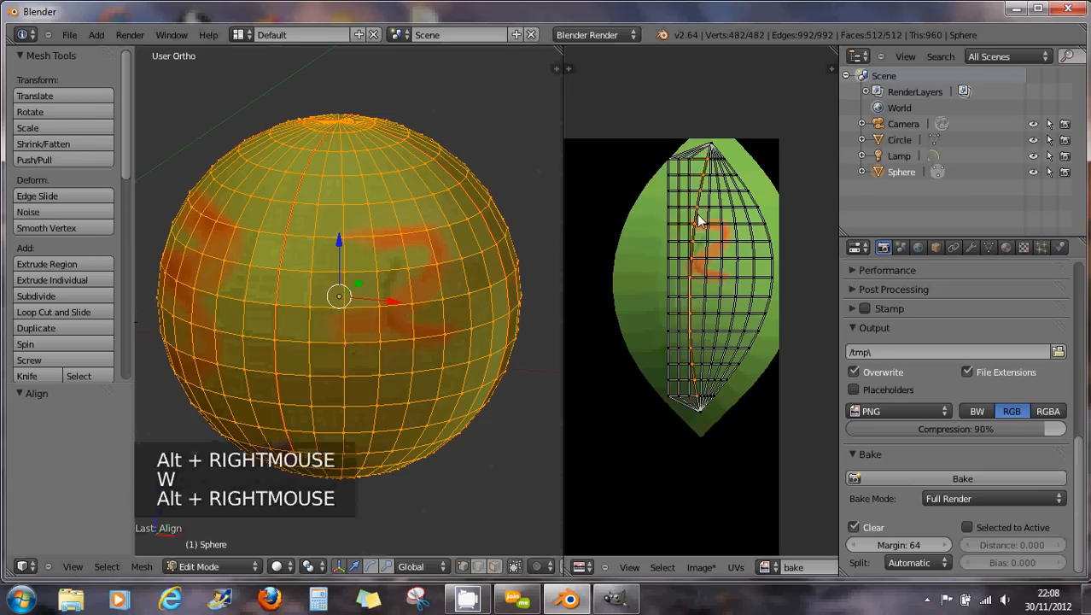
key("w")
left_click(697, 213)
Straighten the middle UV column and the one just right of it with Align Auto.
right_click(709, 215, "alt")
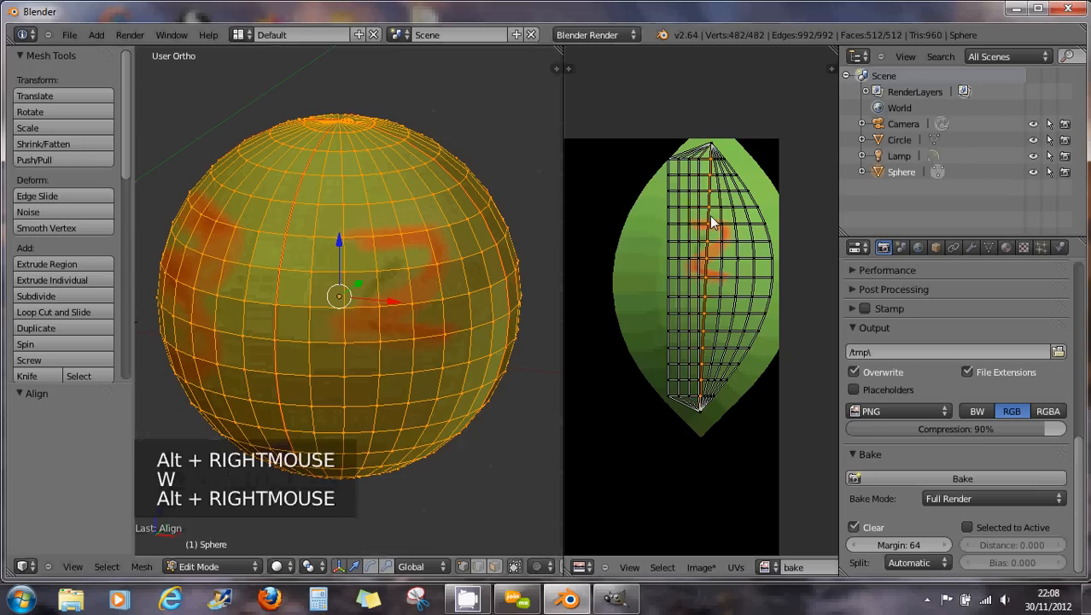
key("w")
left_click(709, 215)
right_click(724, 218, "alt")
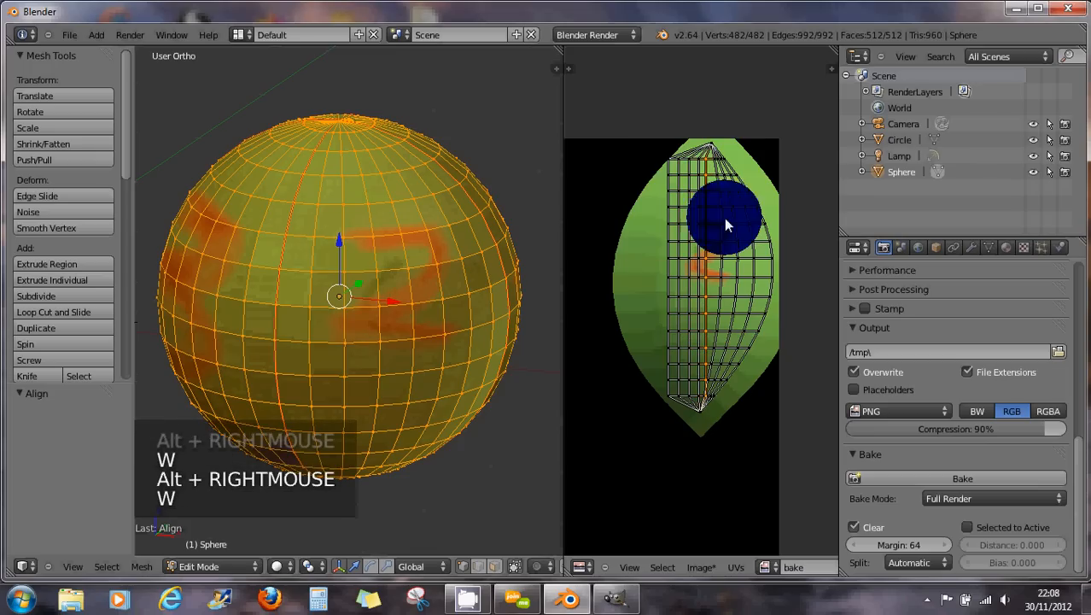
key("w")
left_click(724, 217)
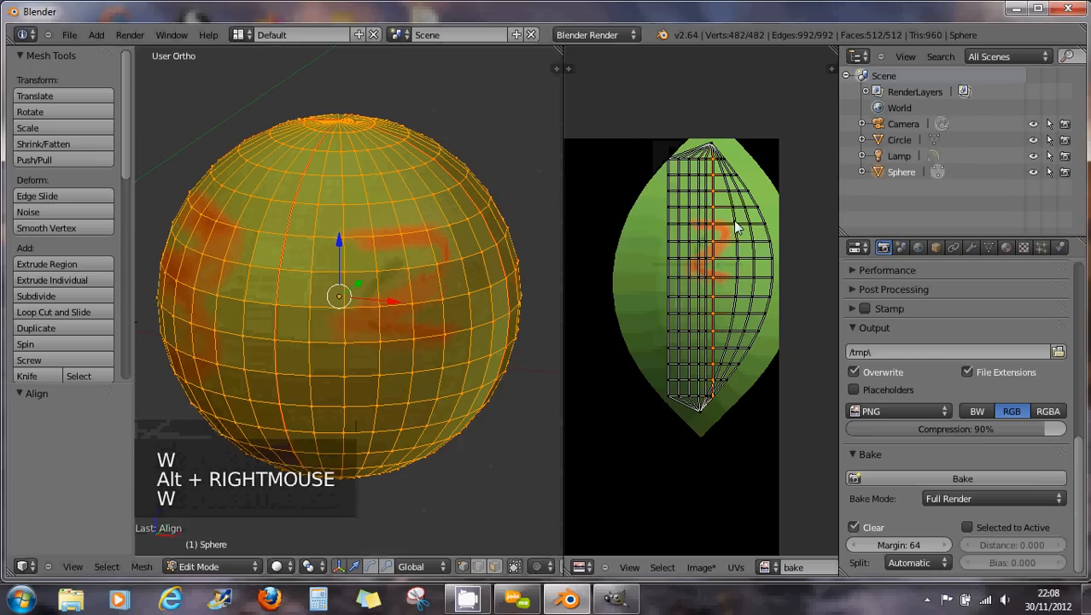
Align the three remaining curved UV columns up to the island's right outer edge with Align Auto.
right_click(736, 219, "alt")
key("w")
left_click(736, 219)
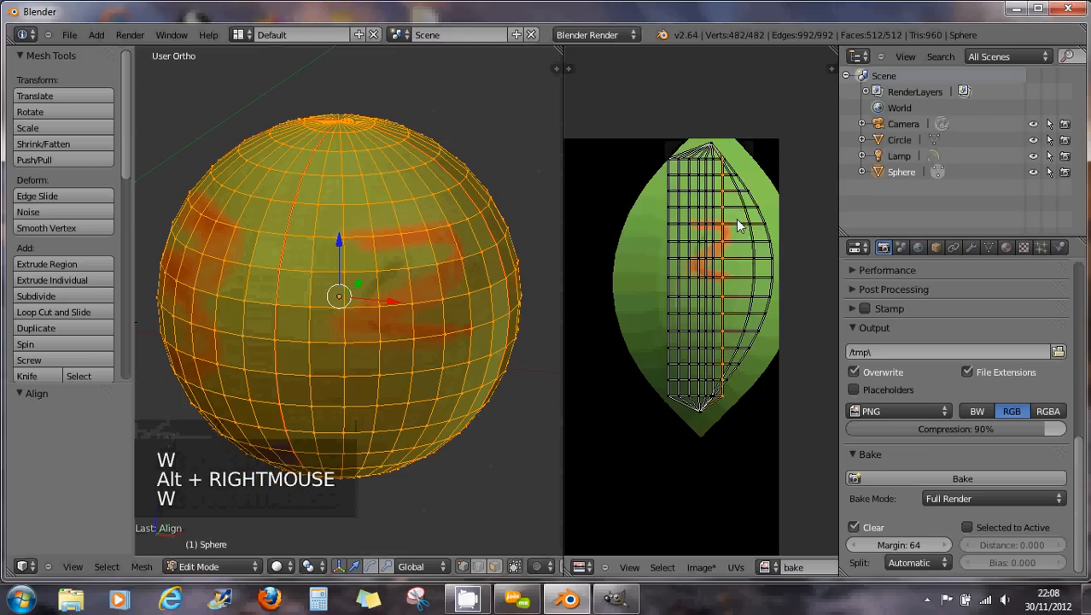
right_click(747, 219, "alt")
key("w")
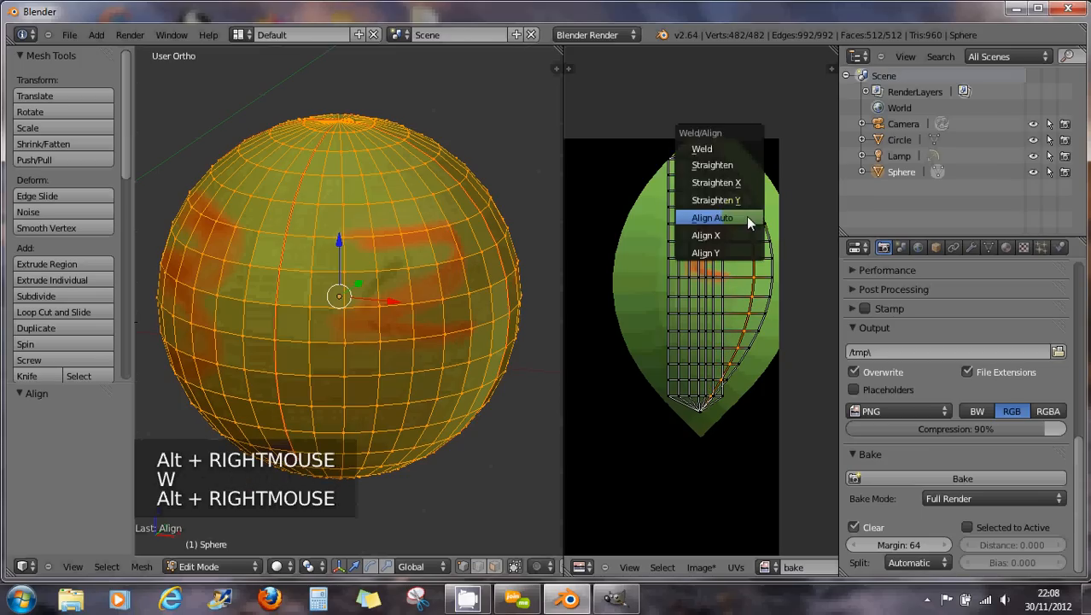
left_click(746, 216)
right_click(754, 217, "alt")
key("w")
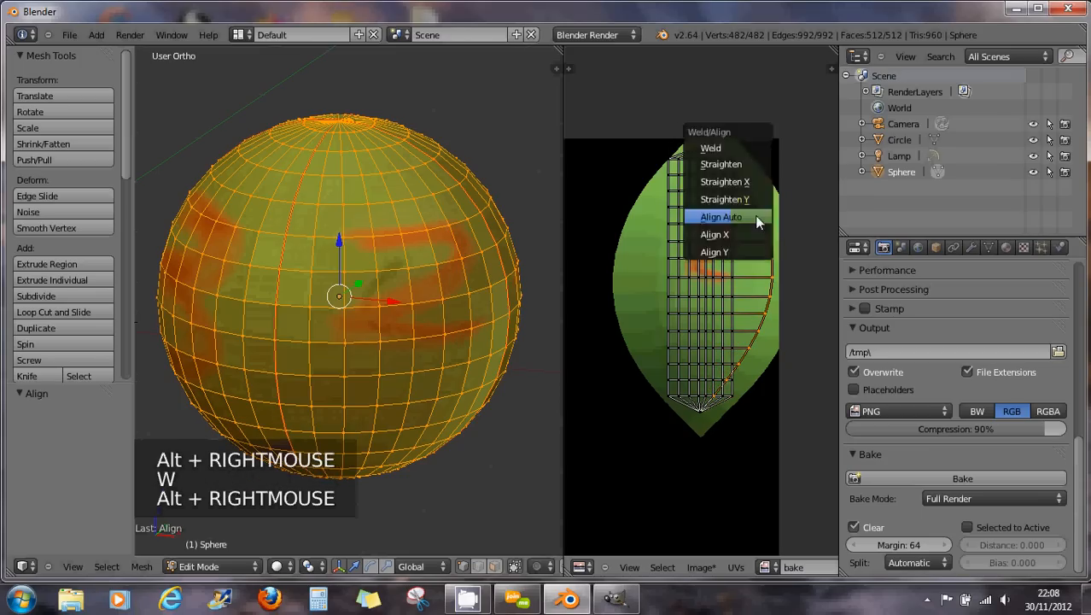
left_click(755, 216)
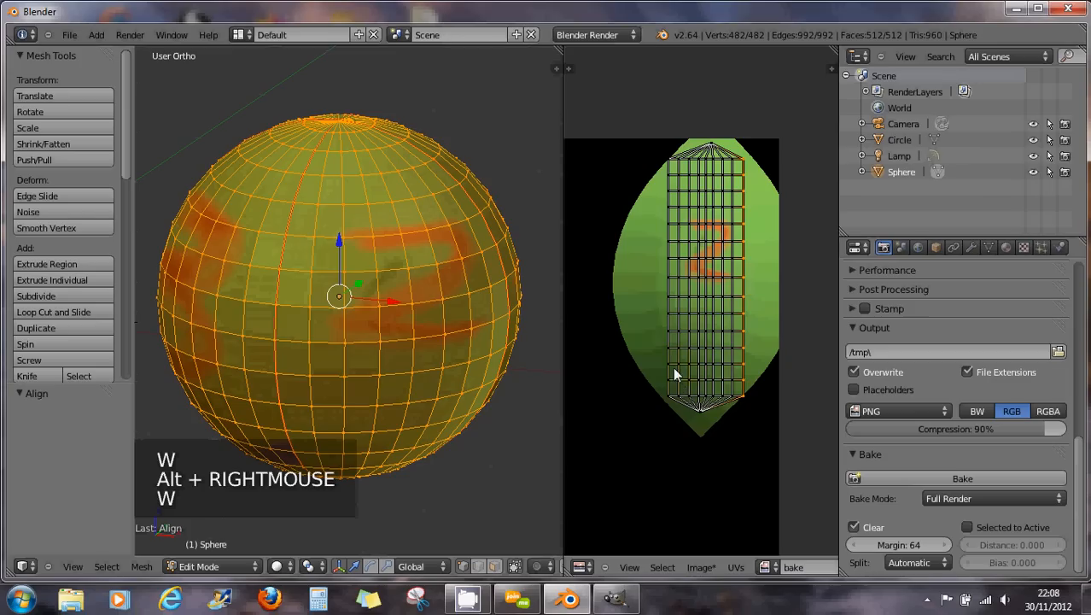
Move one of the stacked leaf-shaped UV islands by about 0.361 in X and 0.183 in Y into the gap between the painted shapes.
middle_click_drag(663, 352, 756, 322)
scroll(735, 328, "down", 3)
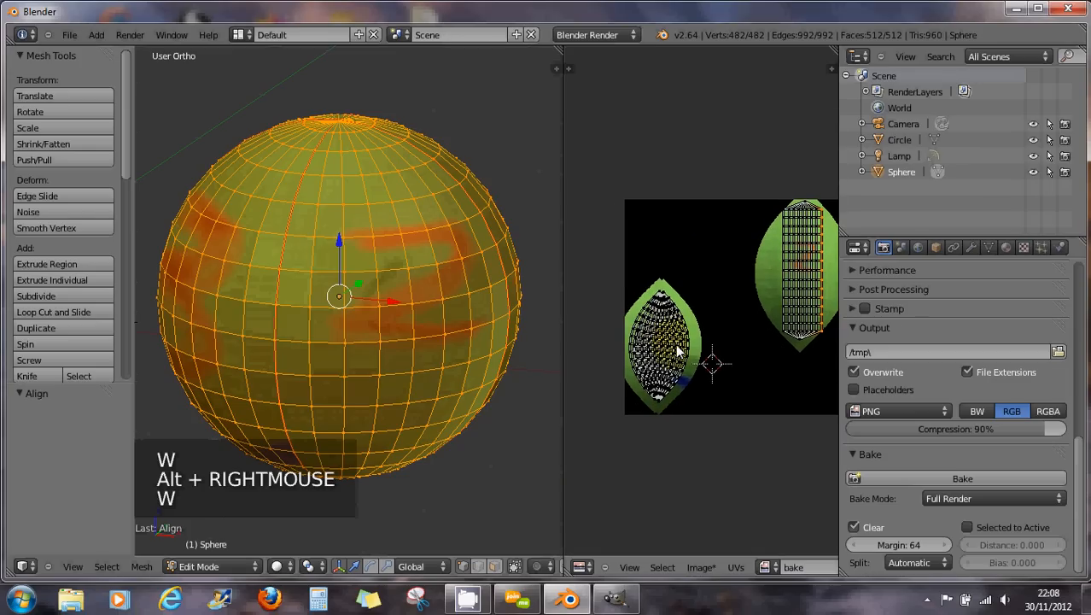
key("l")
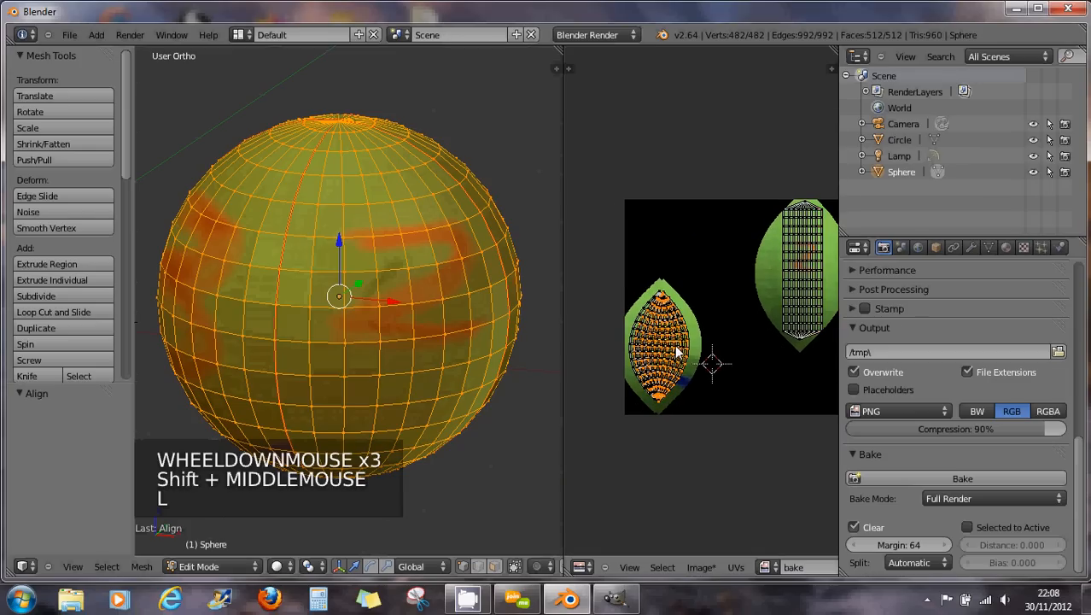
key("g")
left_click(752, 305)
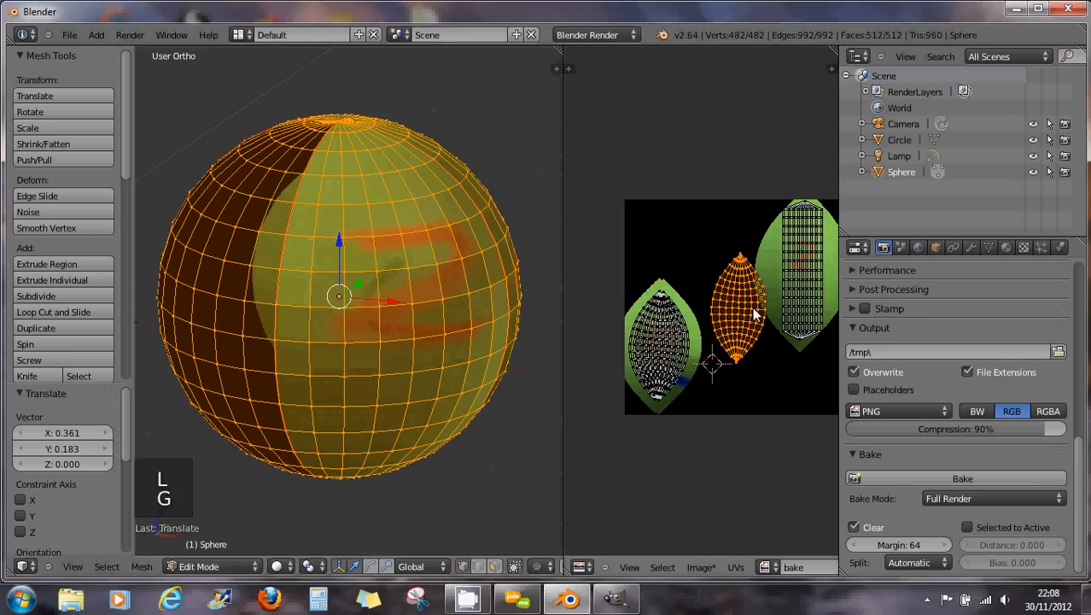
Try to align all UVs of the moved island at once with Align Auto.
key("w")
left_click(754, 314)
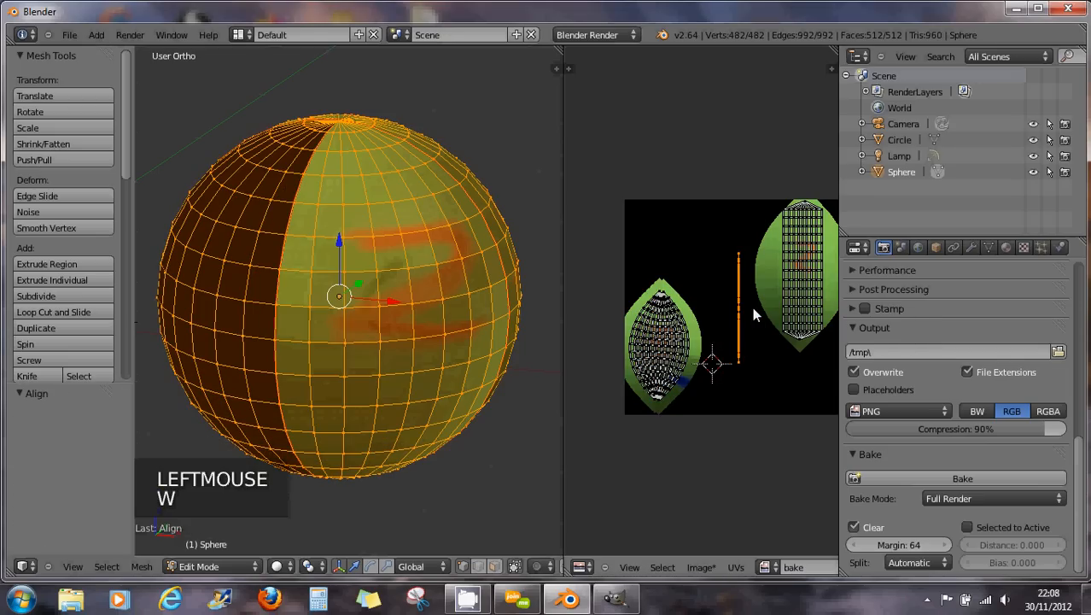
scroll(754, 314, "up", 6)
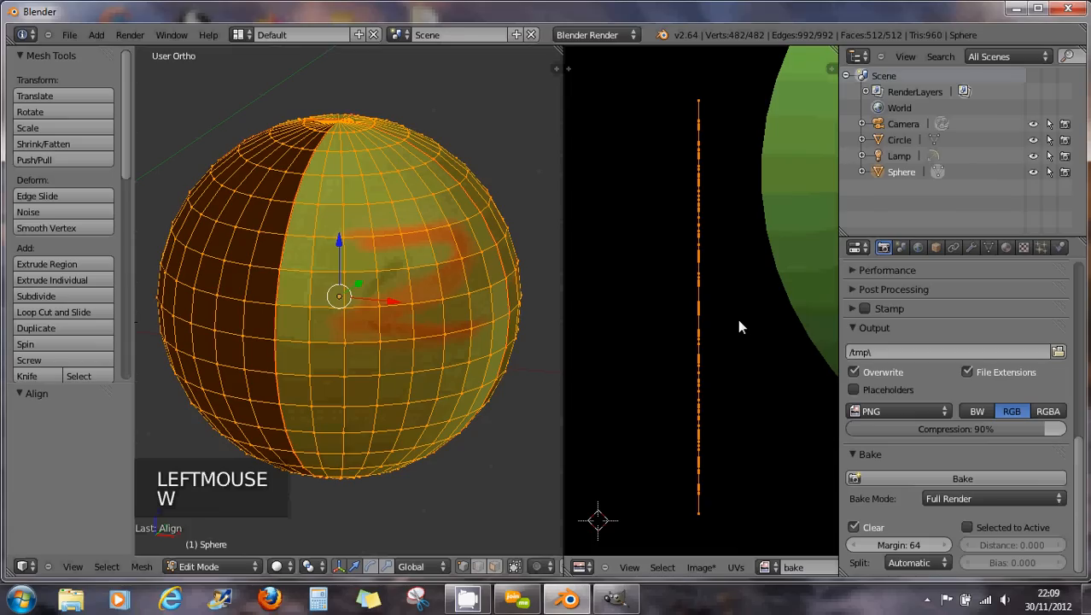
Try to scale the fully aligned island along the X and Y axes.
key("s")
key("x")
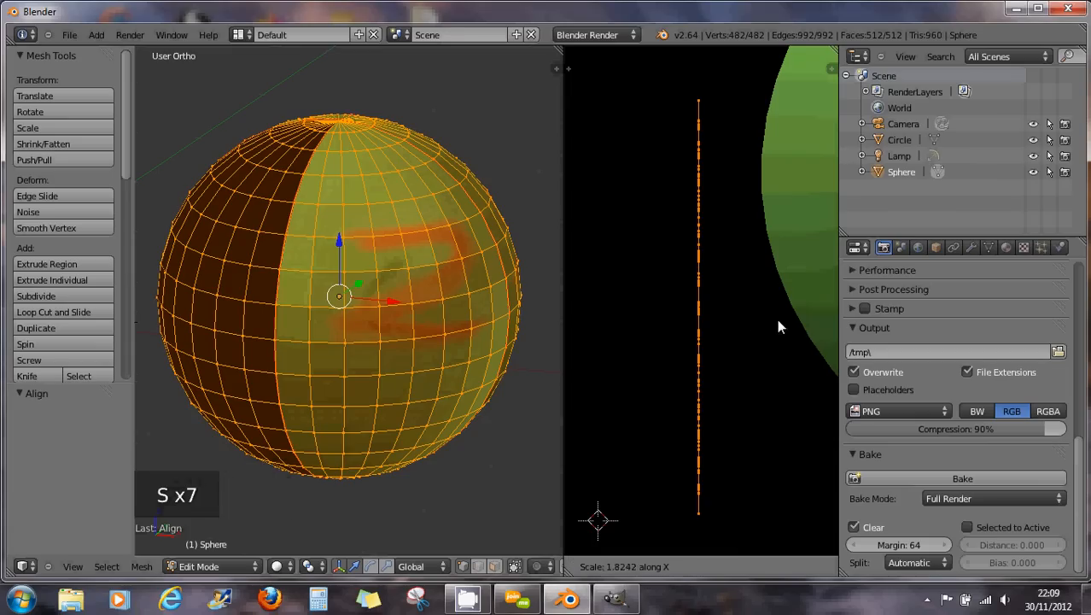
key("y")
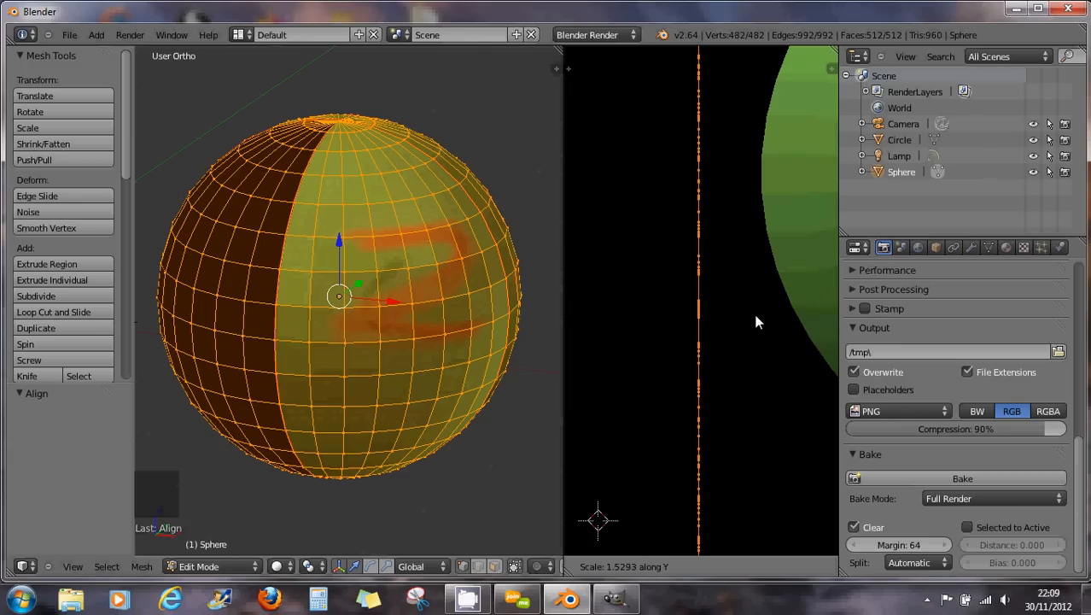
key("x")
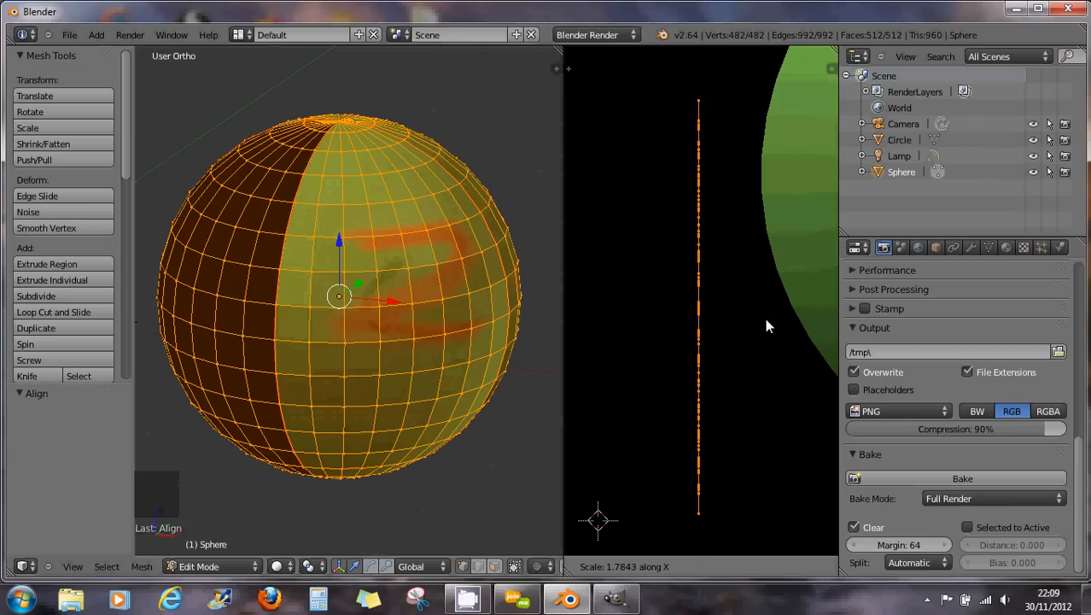
left_click(766, 320)
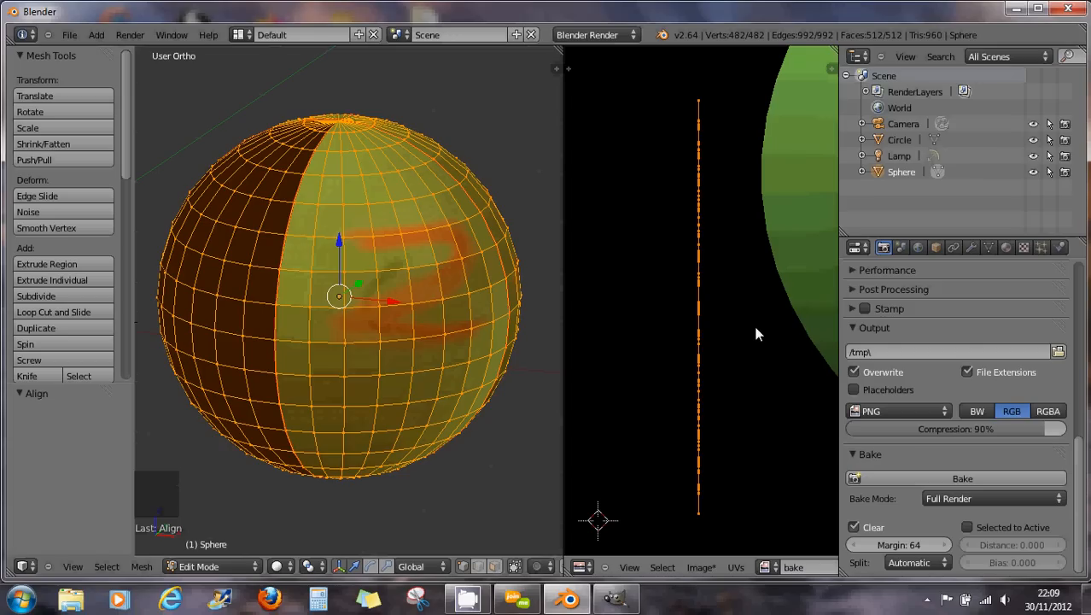
Undo the Align Auto applied to the whole moved island.
scroll(756, 335, "down", 3)
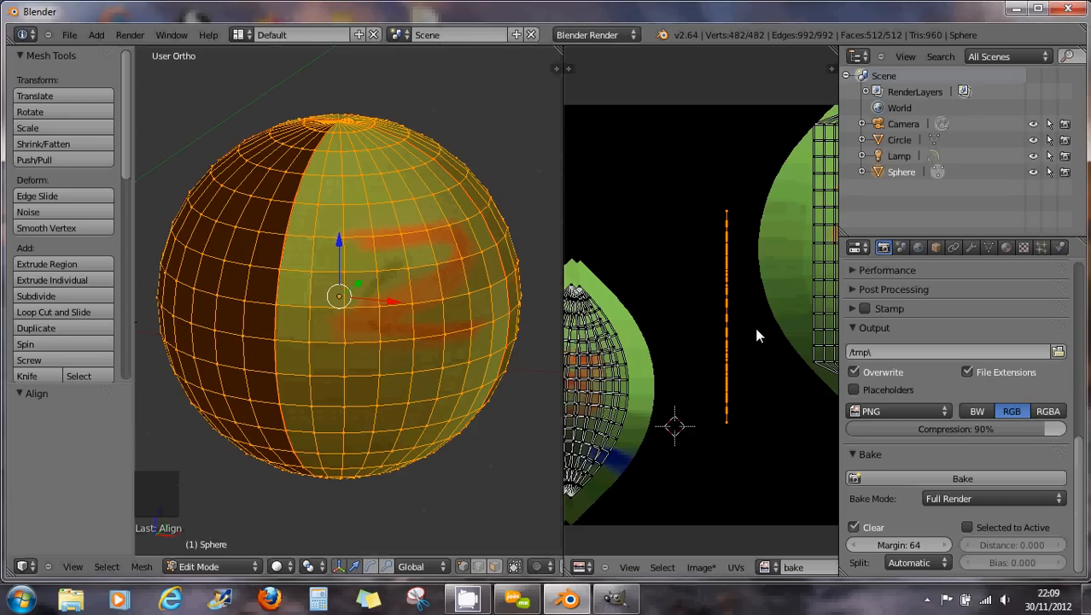
key("ctrl+z")
scroll(783, 366, "down", 1)
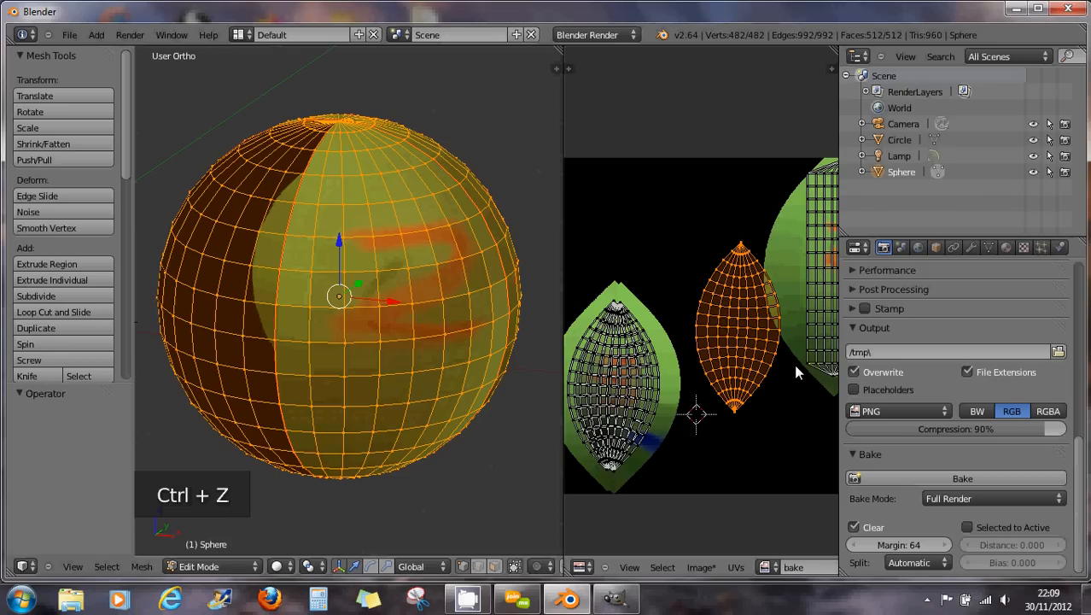
Compare the painted 2 inside the straightened UV island with how it is mapped on the sphere.
middle_click_drag(801, 349, 736, 357)
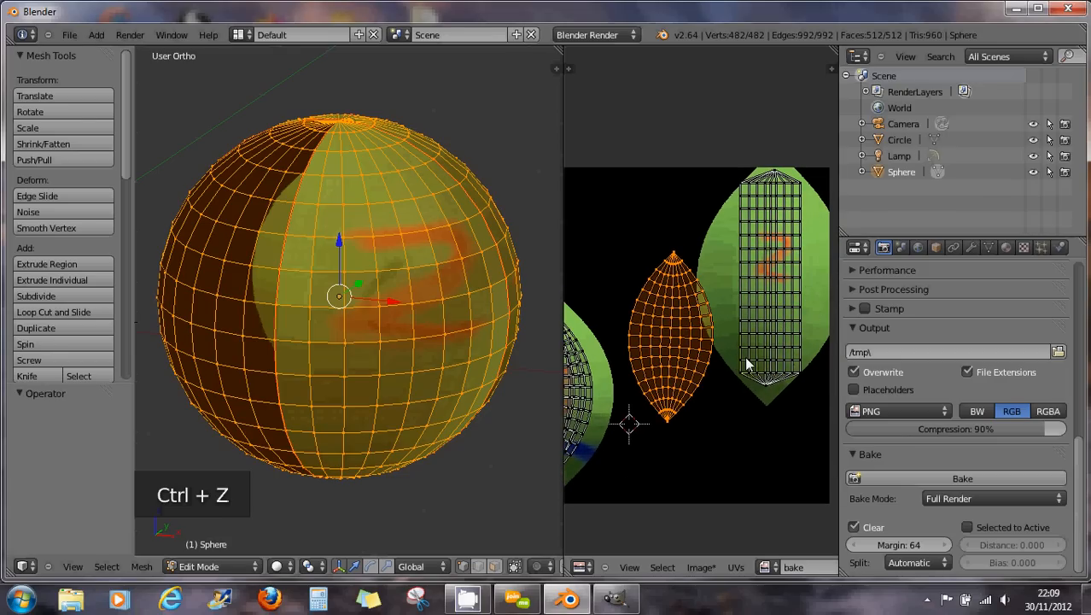
scroll(792, 280, "up", 1)
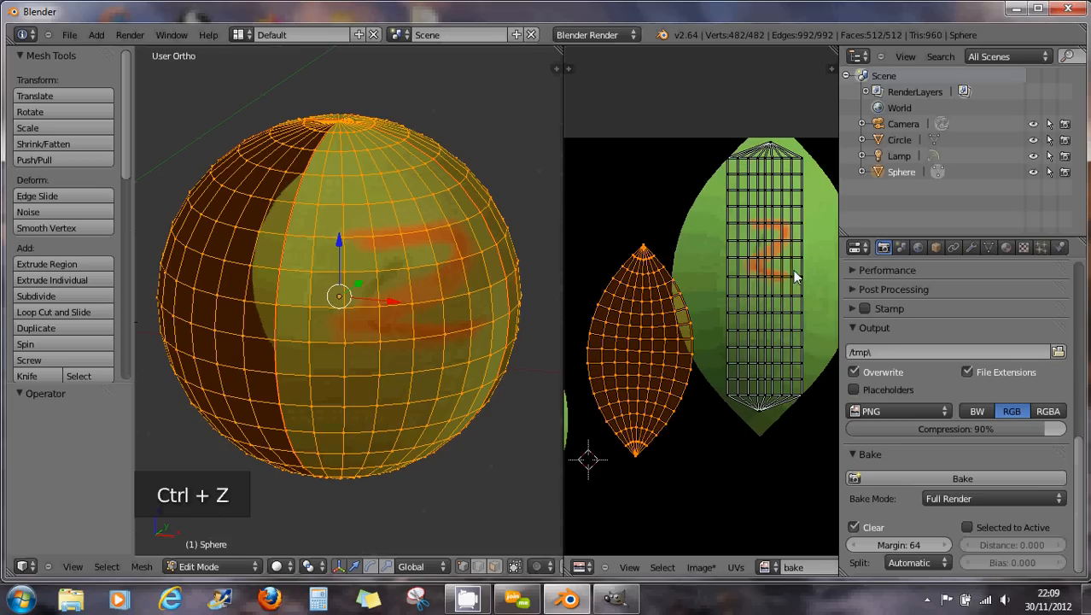
scroll(780, 276, "up", 1)
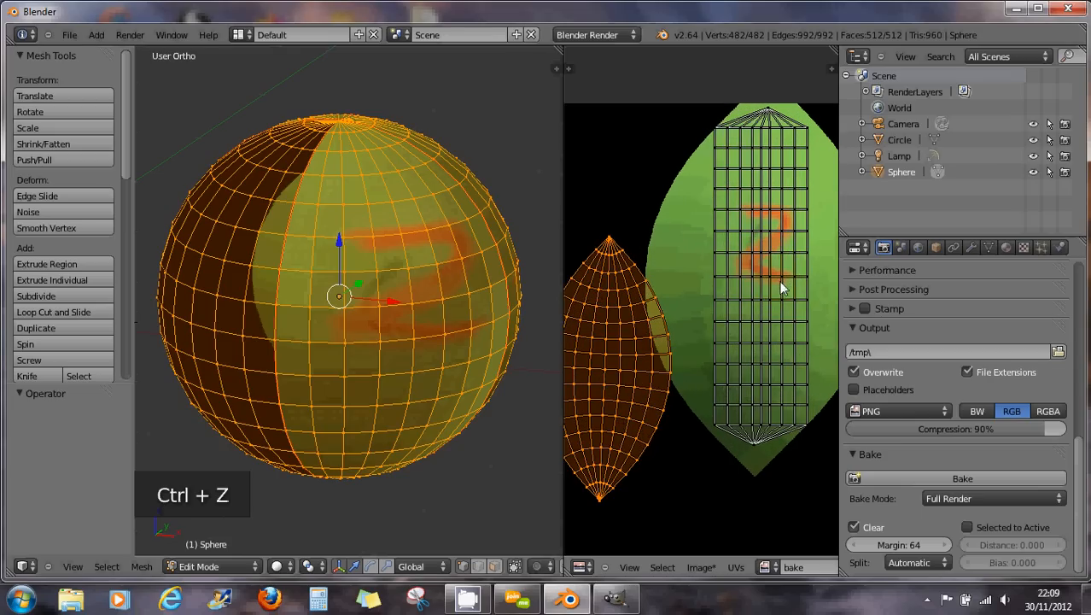
scroll(779, 286, "up", 1)
scroll(779, 287, "down", 1)
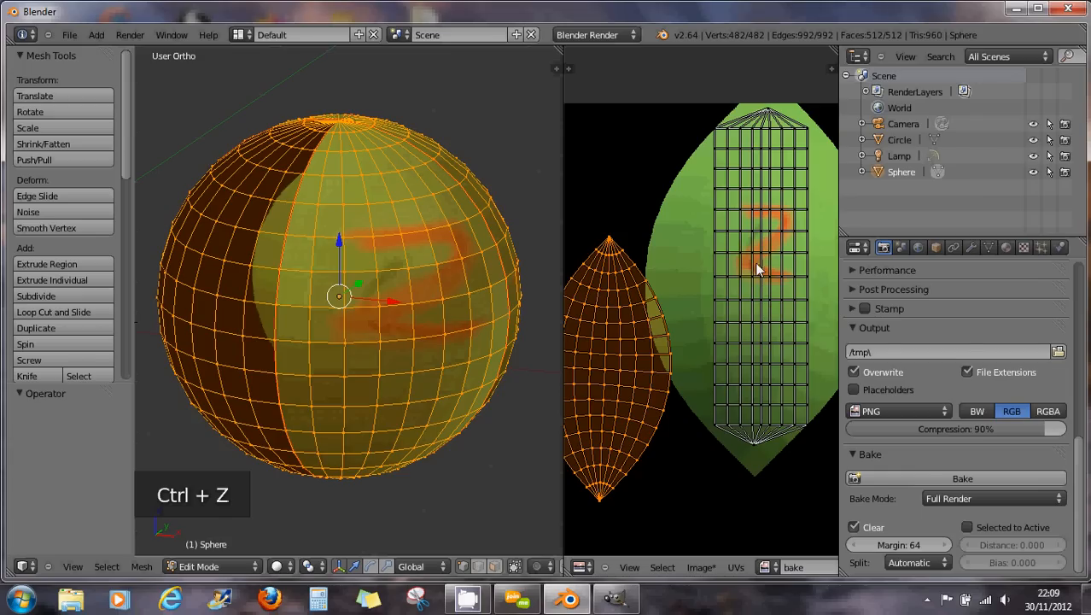
middle_click_drag(552, 317, 443, 307)
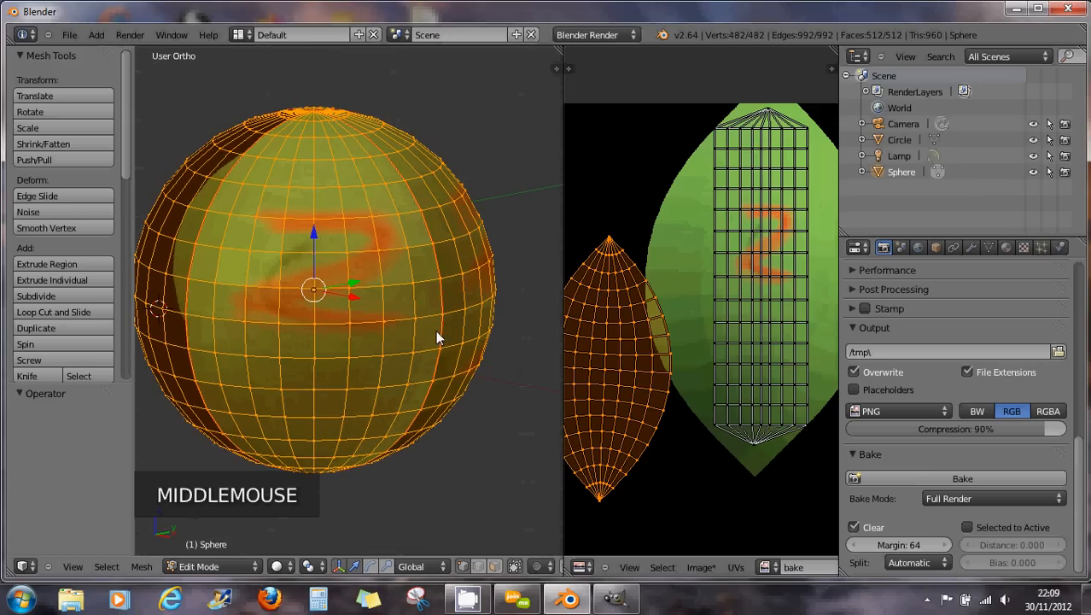
middle_click_drag(415, 308, 398, 296)
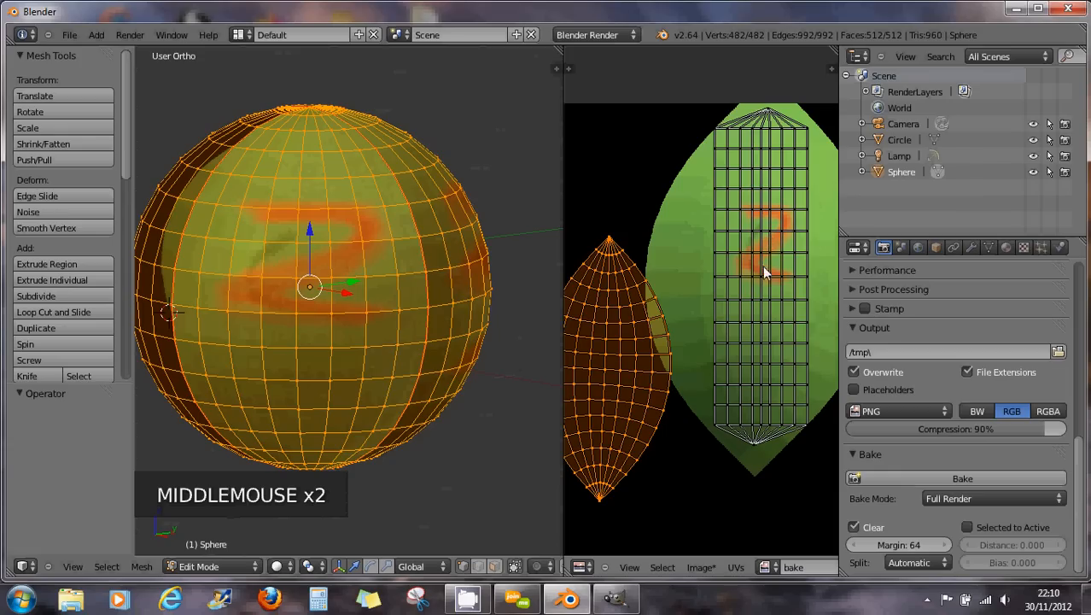
Display the uvlayout.png image behind the UV islands instead of the baked image.
left_click(765, 567)
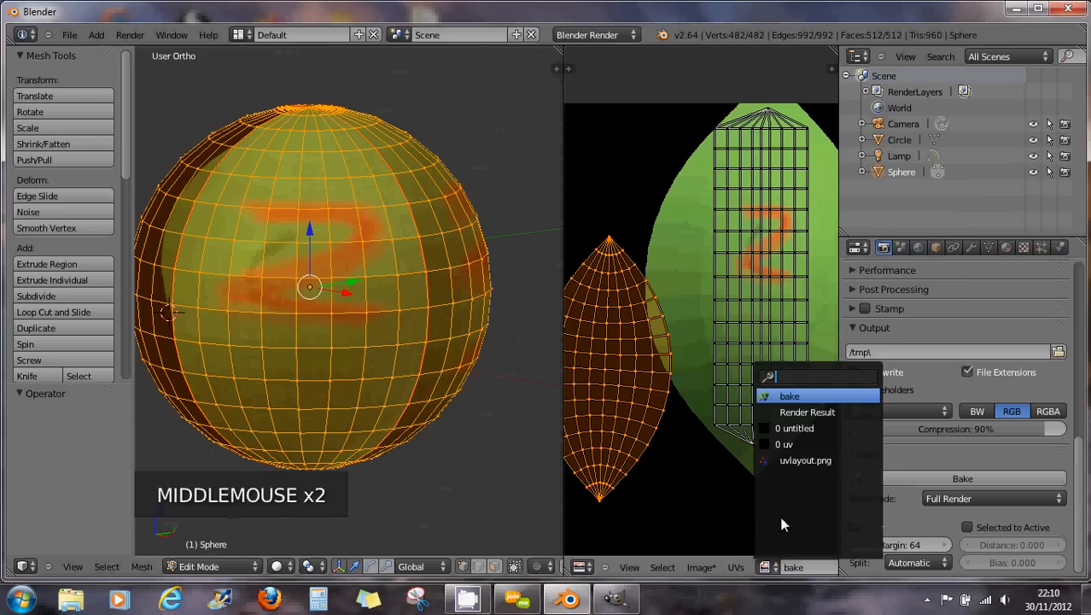
left_click(783, 462)
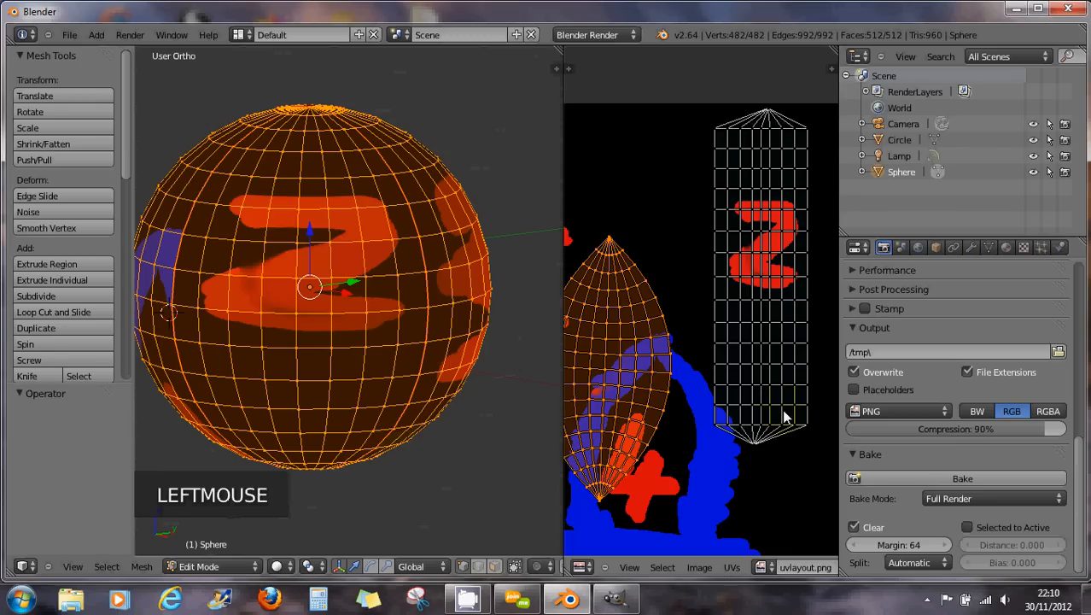
scroll(735, 391, "down", 2)
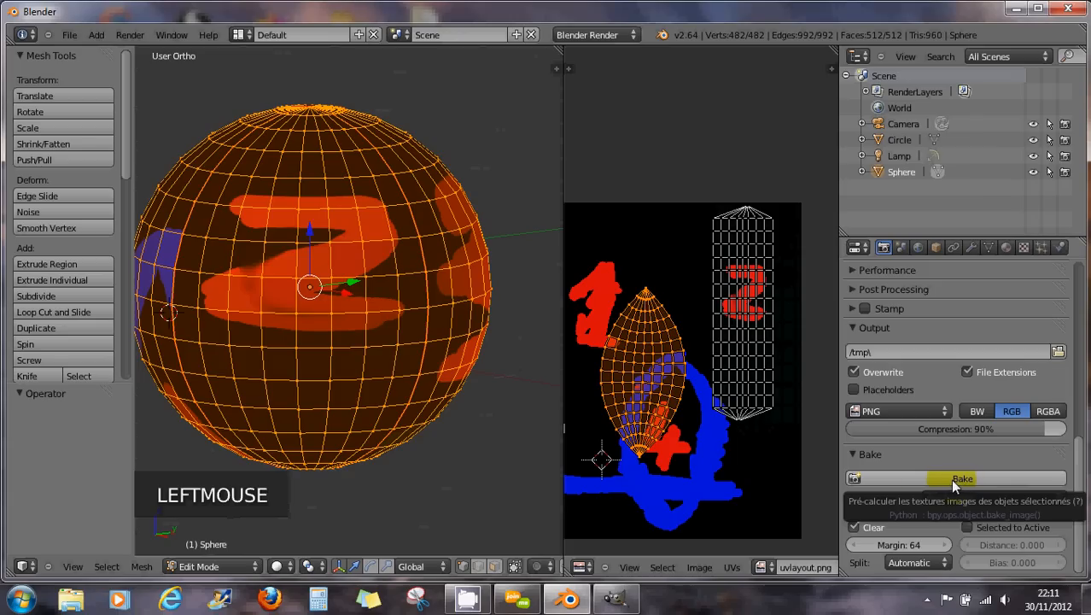
Display the bake image behind the UV islands and bake the sphere's texture into it in Full Render mode.
left_click(762, 567)
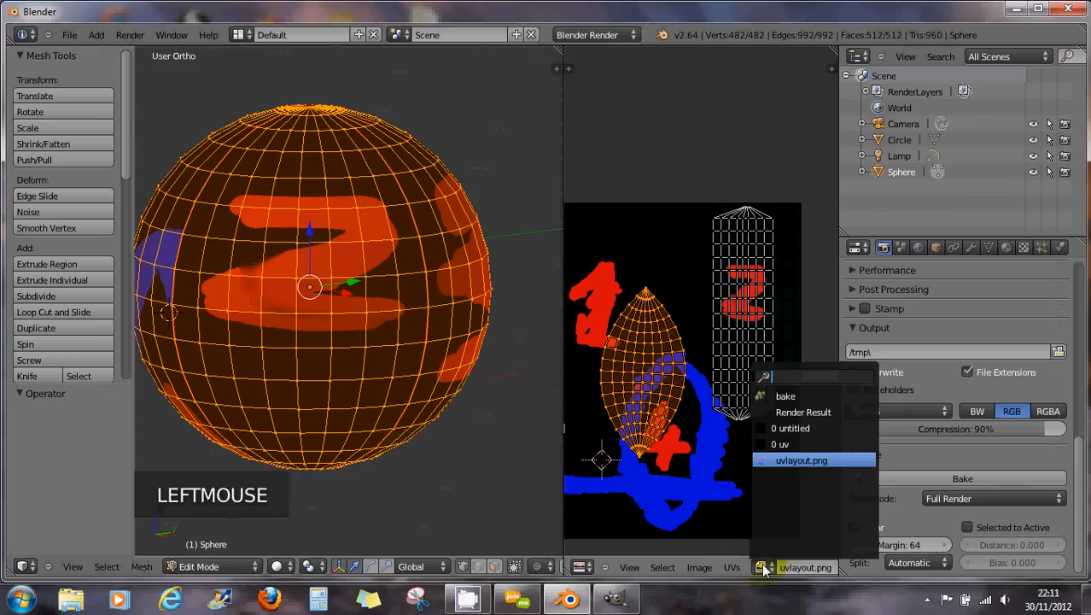
left_click(783, 397)
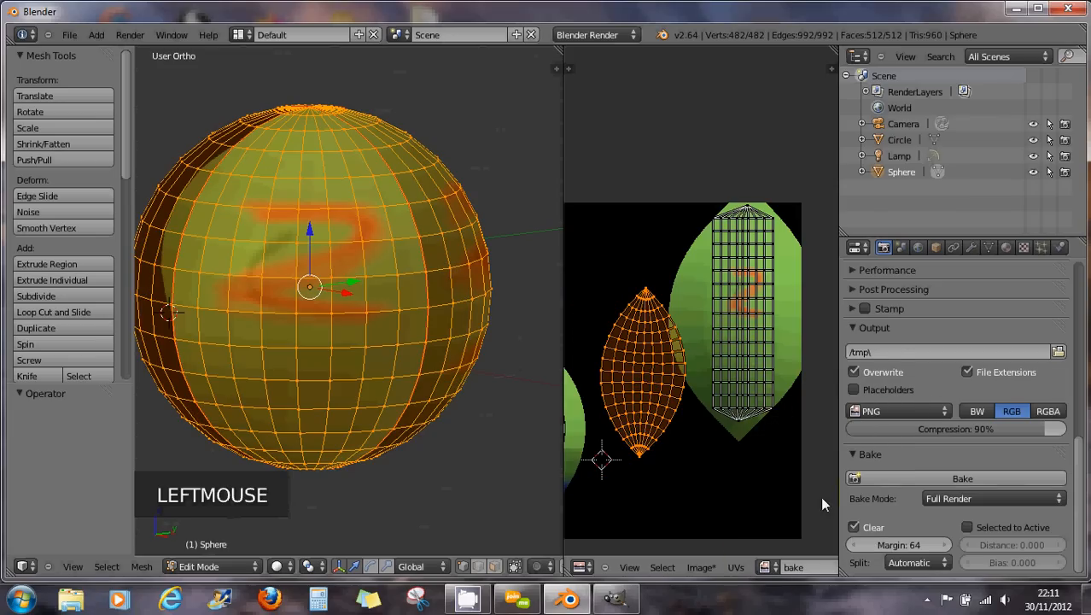
scroll(750, 303, "up", 2)
scroll(752, 311, "up", 2)
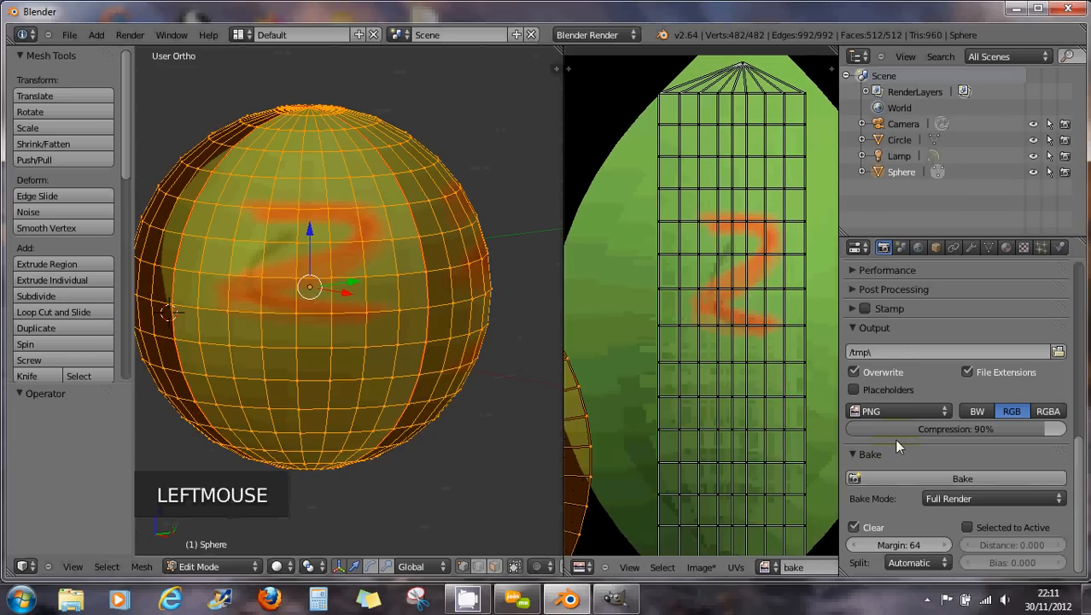
left_click(903, 482)
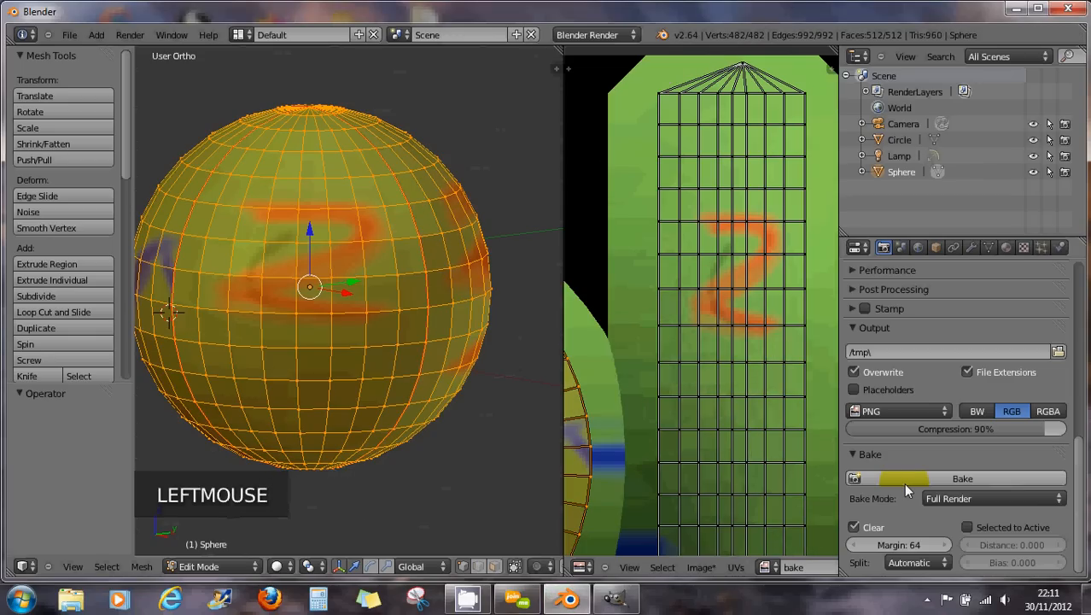
Examine the new bake around the straightened and curved UV islands and on the side of the sphere.
scroll(732, 372, "down", 3)
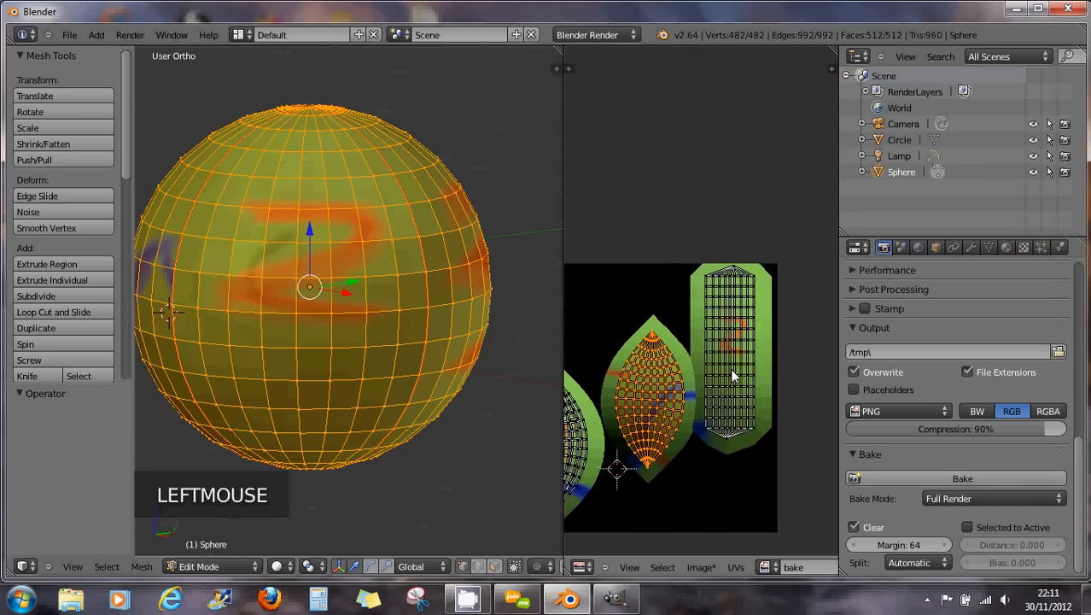
scroll(732, 372, "up", 5)
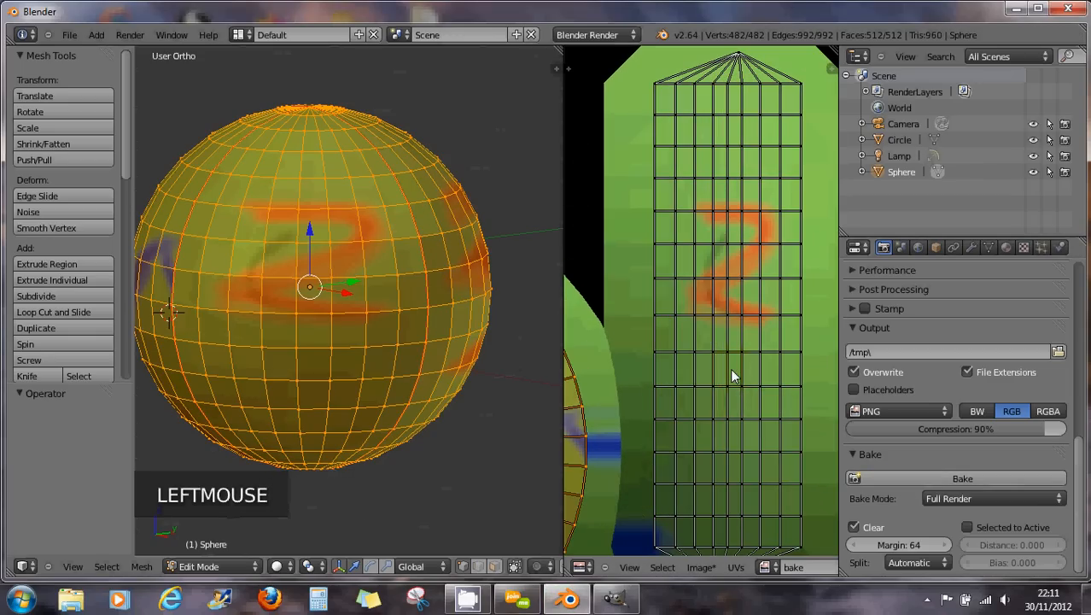
scroll(730, 368, "down", 2)
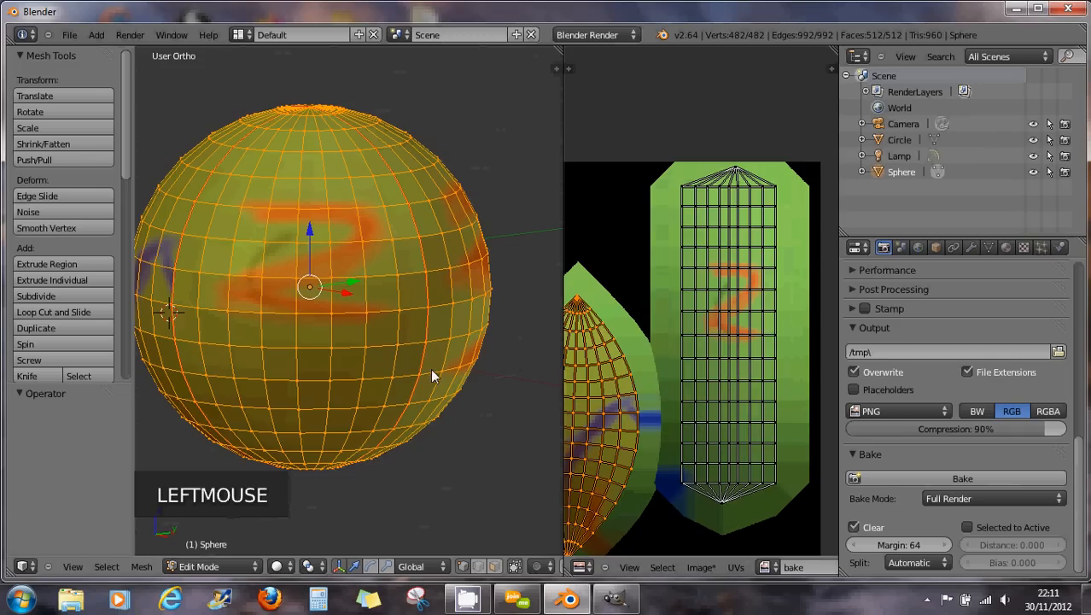
scroll(431, 370, "down", 2)
middle_click_drag(404, 402, 506, 395)
scroll(738, 422, "down", 3)
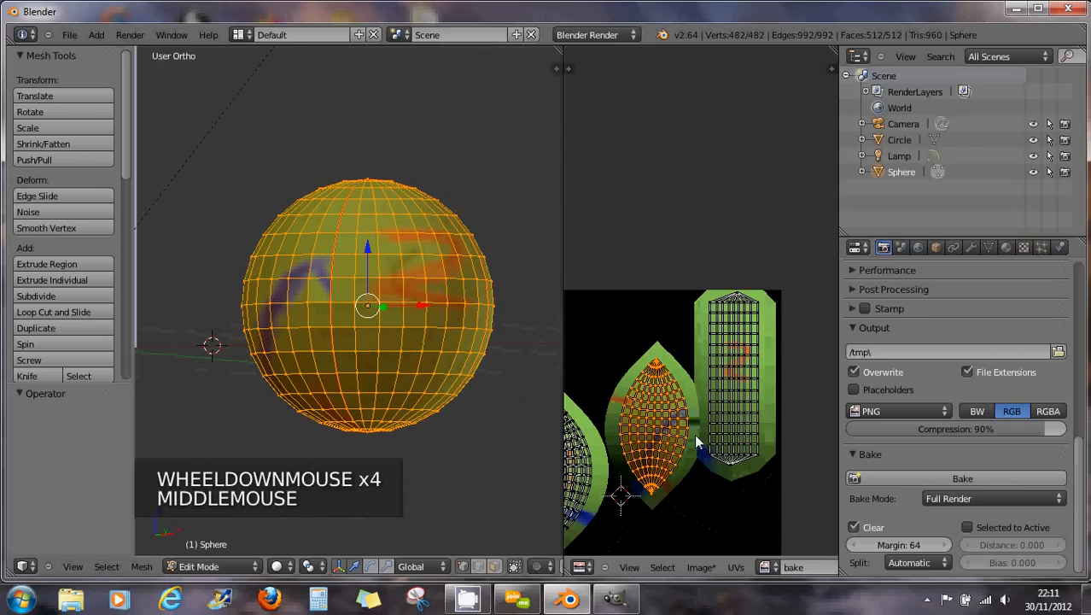
middle_click_drag(695, 434, 754, 369)
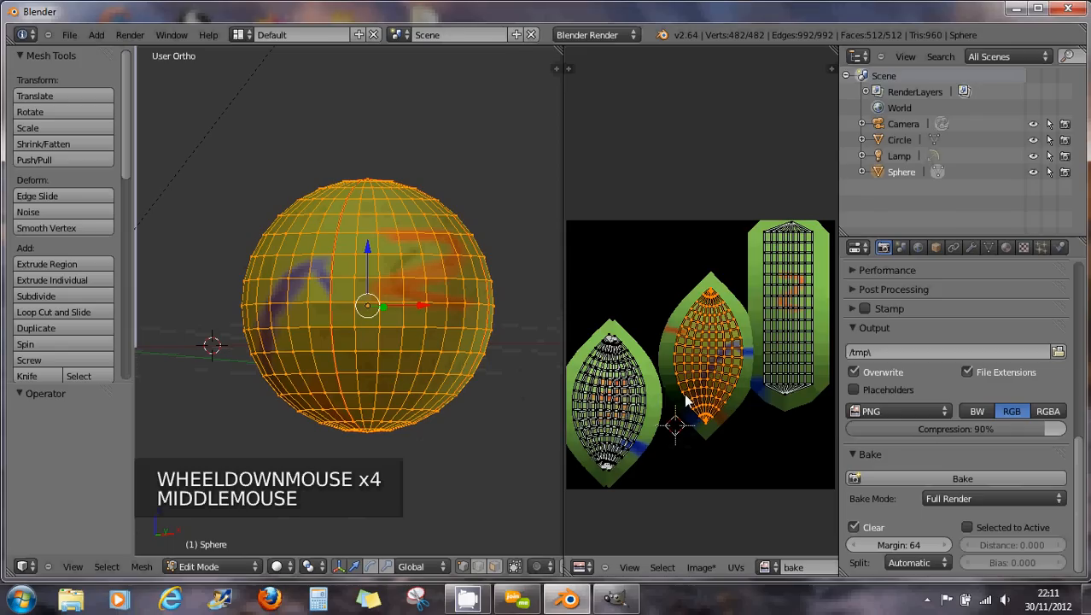
Move two neighbouring vertices on the straightened island's left border outward, beside the top of the painted 2.
scroll(756, 312, "up", 5)
scroll(780, 195, "down", 2)
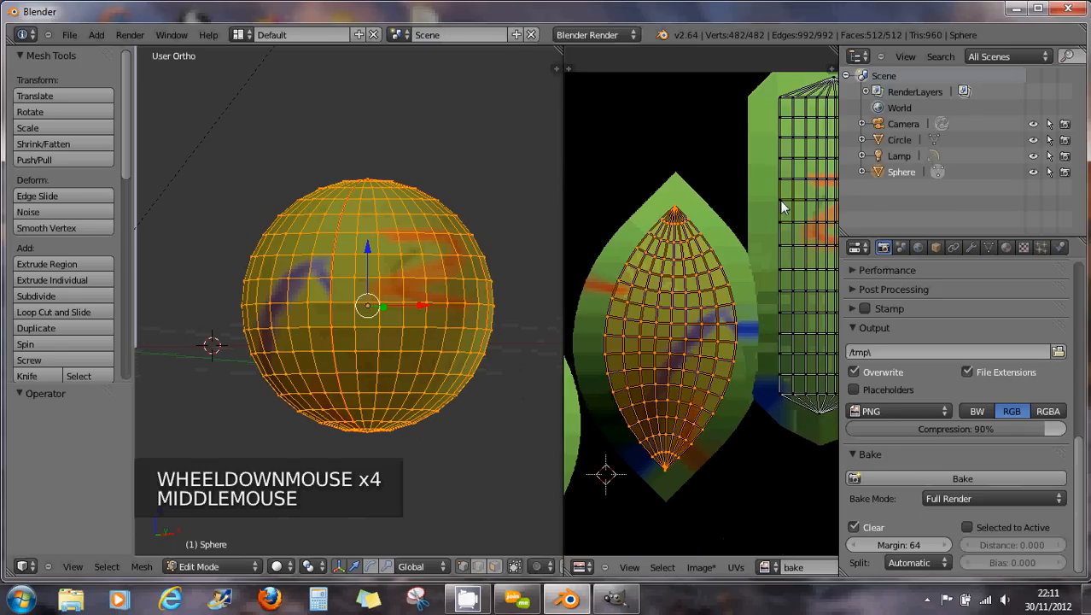
right_click(779, 205)
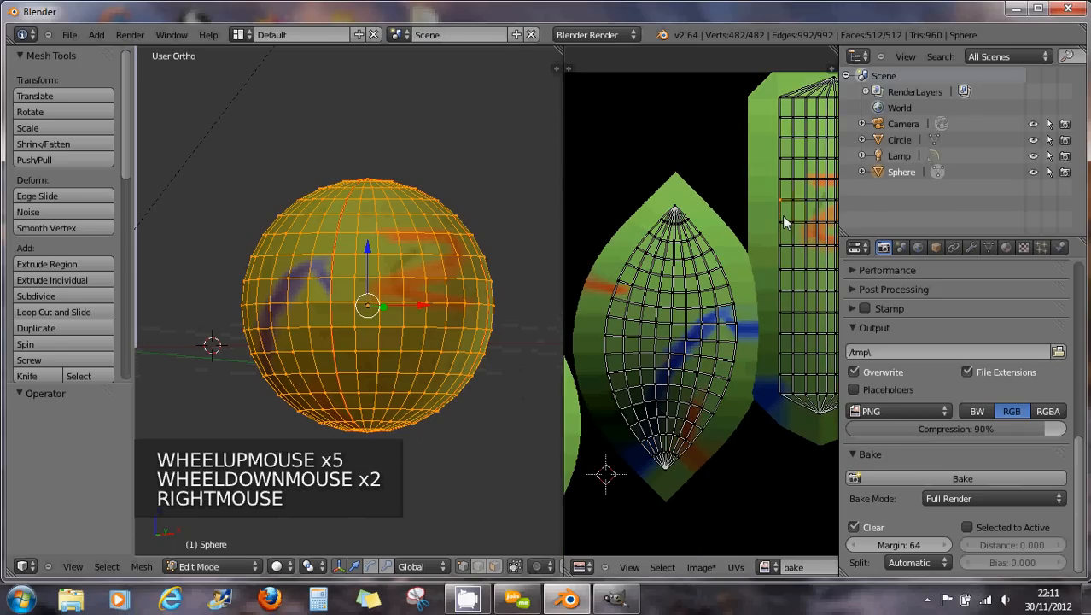
key("g")
key("g")
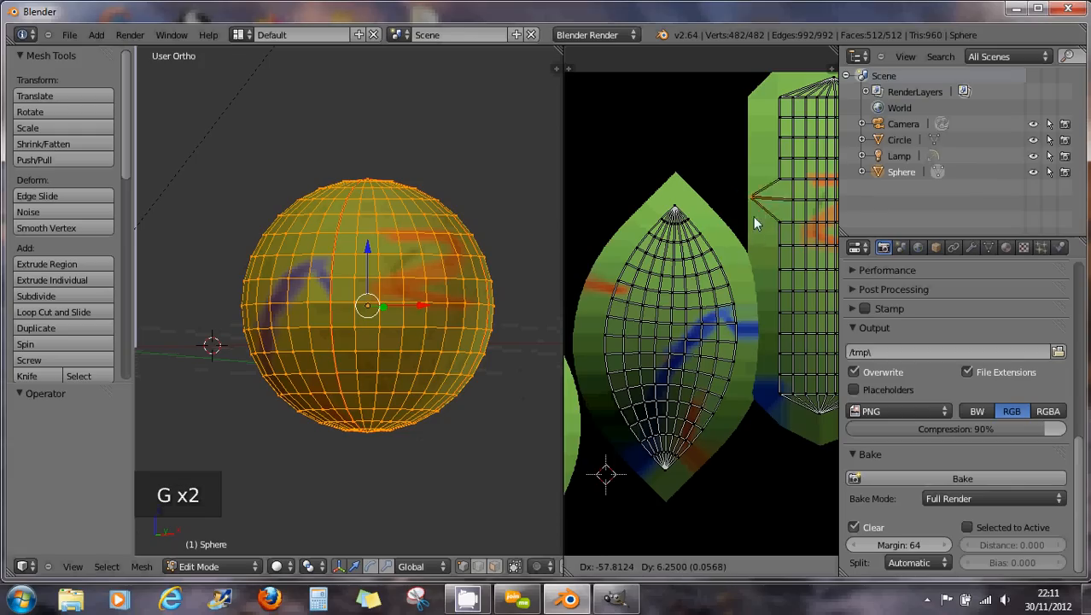
left_click(776, 184)
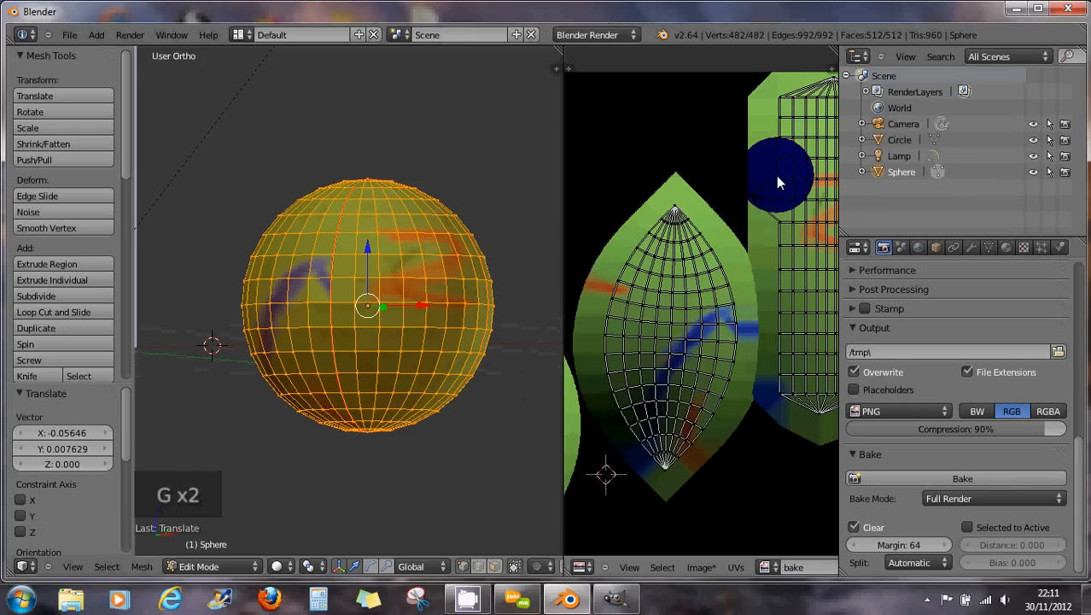
right_click(780, 189)
key("g")
key("g")
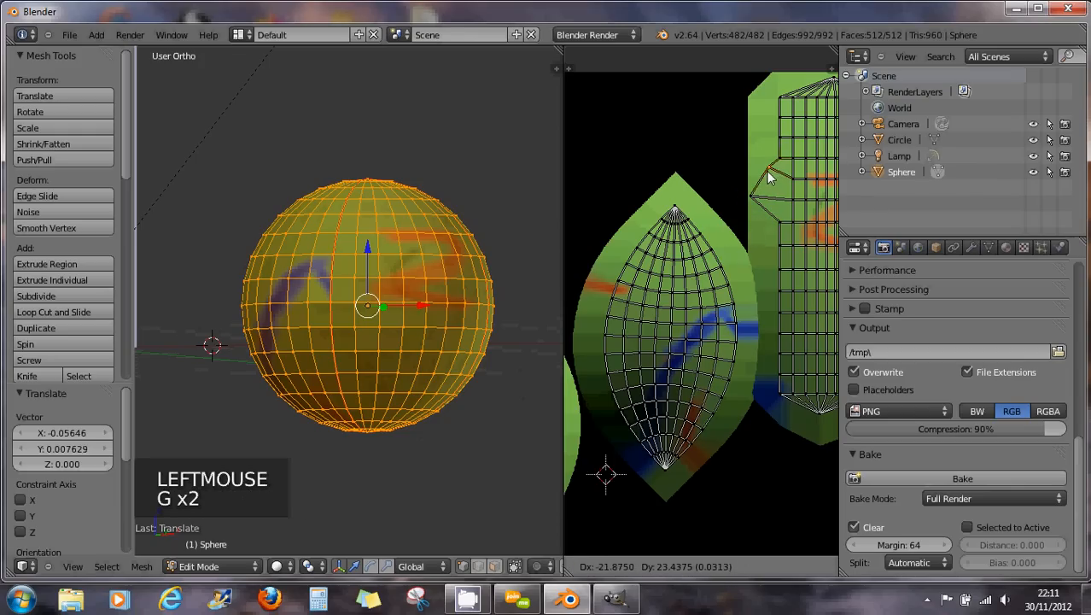
left_click(768, 175)
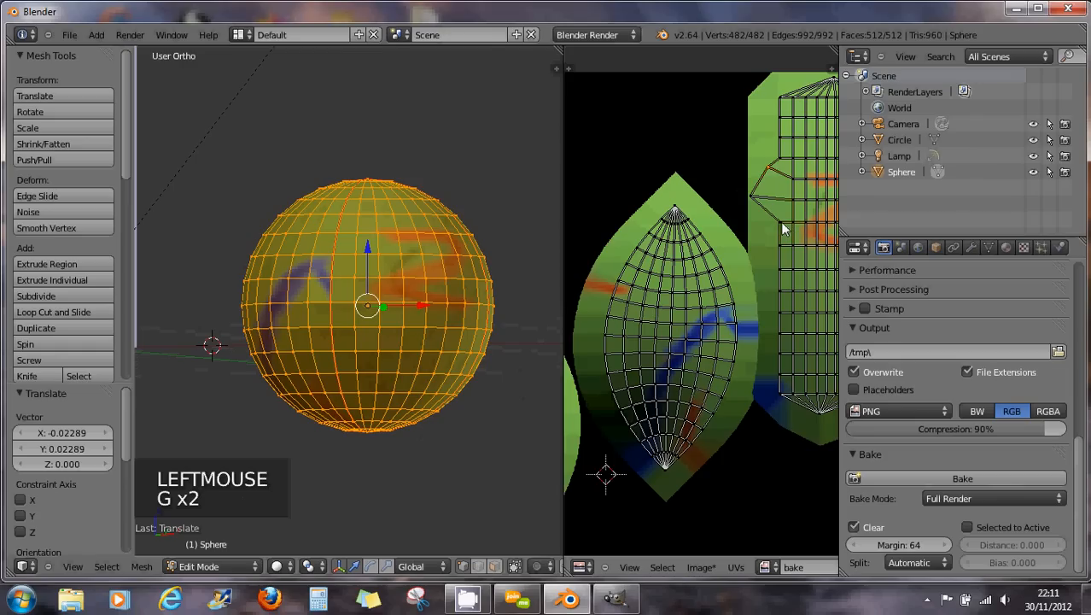
Select the whole straightened UV island and enable UV Sculpt.
scroll(805, 214, "down", 3)
scroll(811, 239, "up", 1)
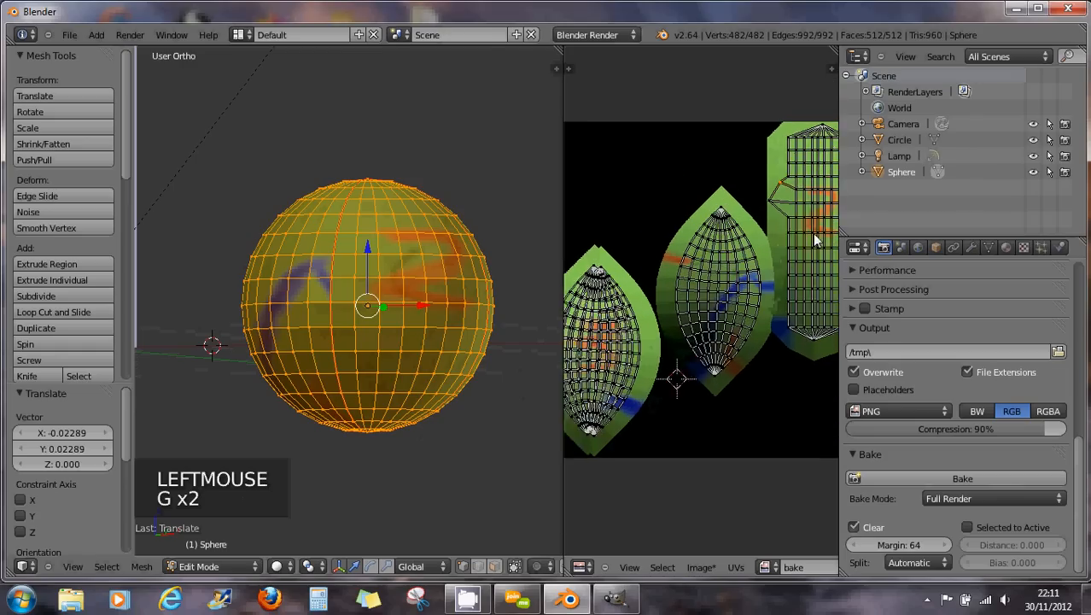
scroll(813, 233, "up", 1)
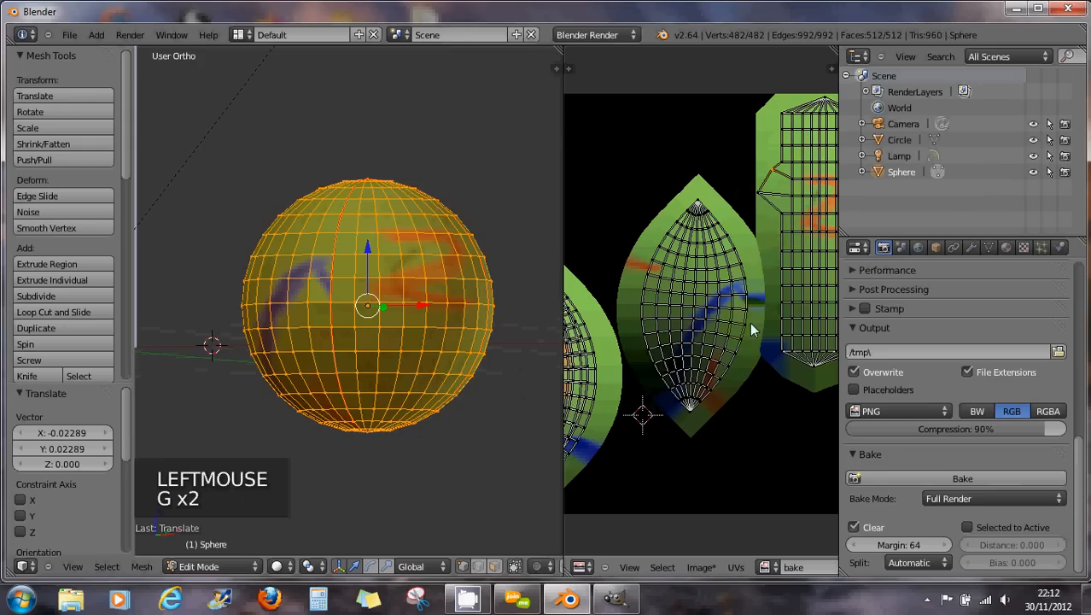
scroll(727, 318, "down", 2)
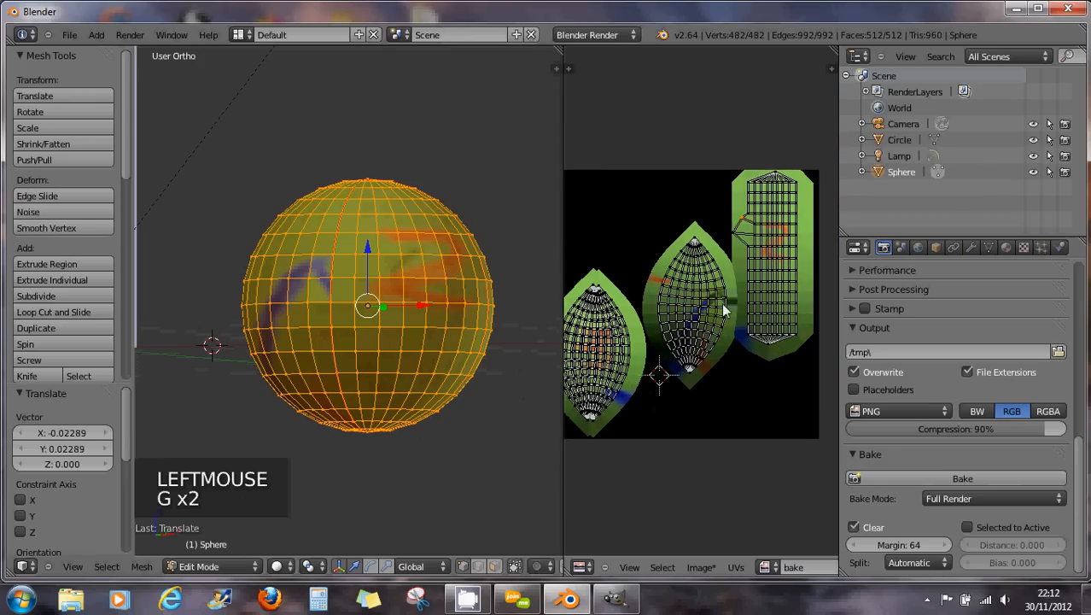
key("l")
key("l")
key("l")
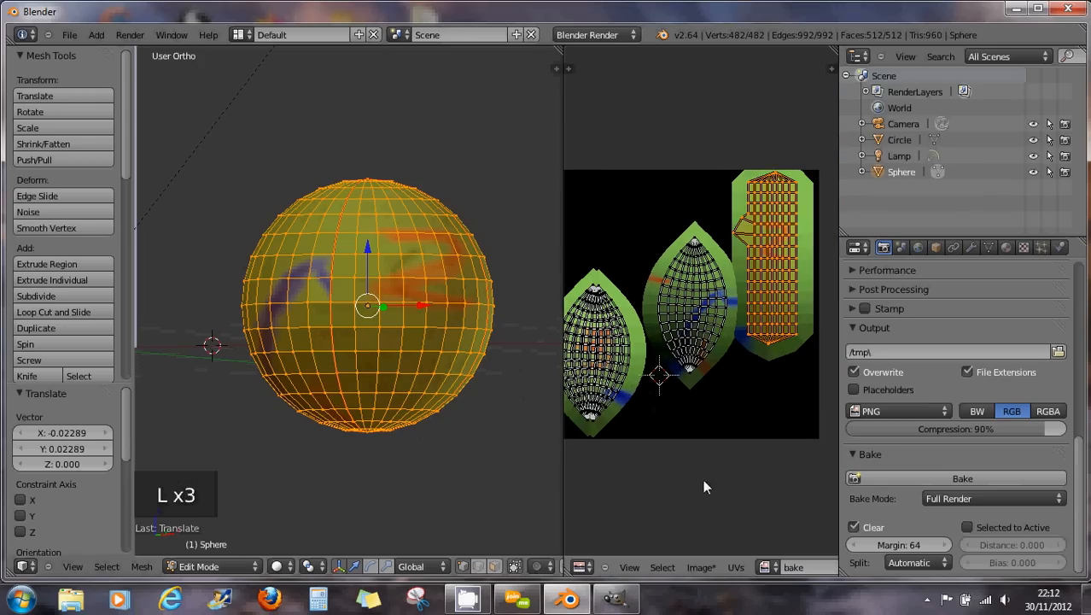
left_click(734, 567)
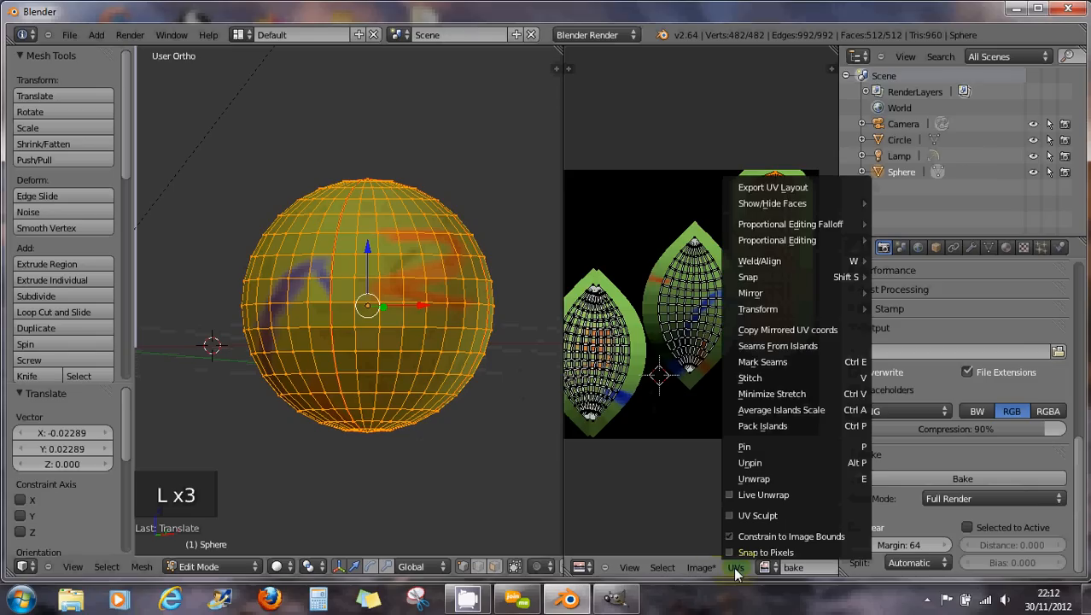
left_click(741, 515)
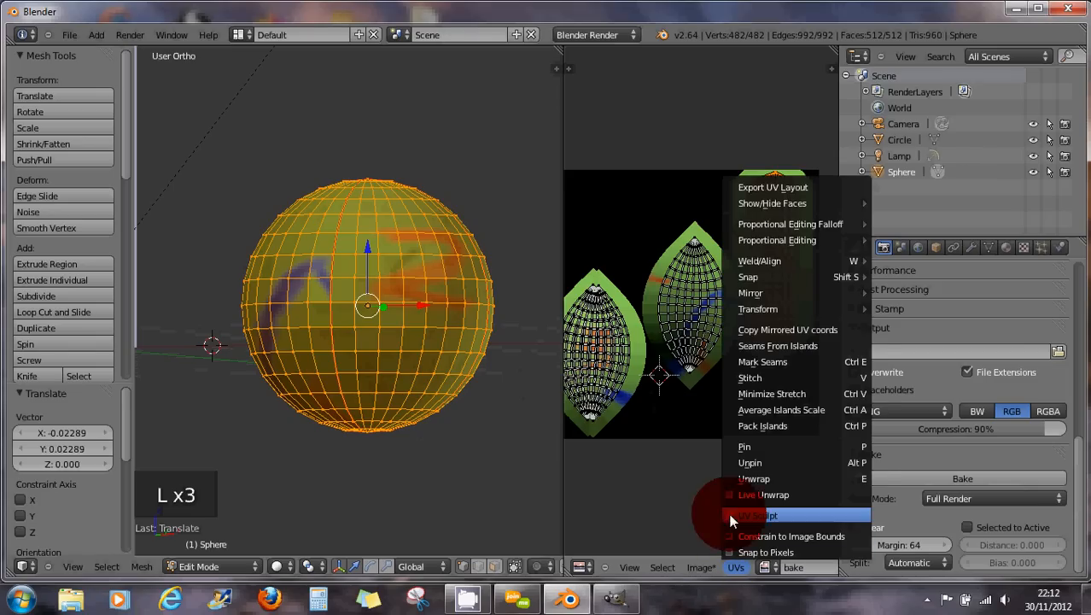
Sculpt the upper left UVs of the straightened island with Grab strokes, shifting its inner grid lines around the bulge.
double_click(751, 255)
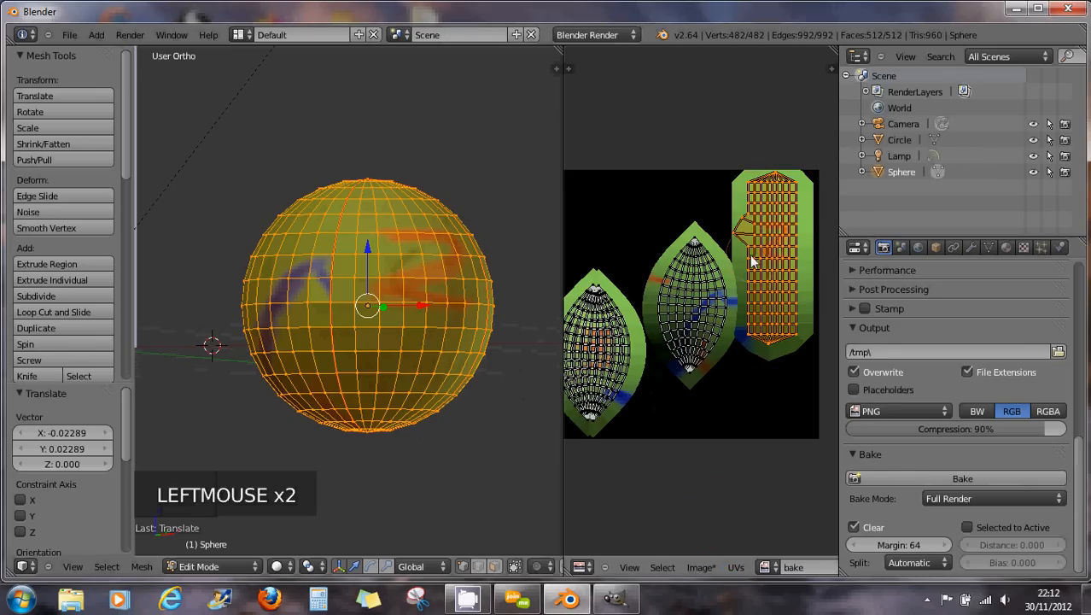
left_click_drag(759, 258, 744, 209)
scroll(744, 209, "up", 2)
scroll(744, 209, "up", 3)
left_click(749, 198)
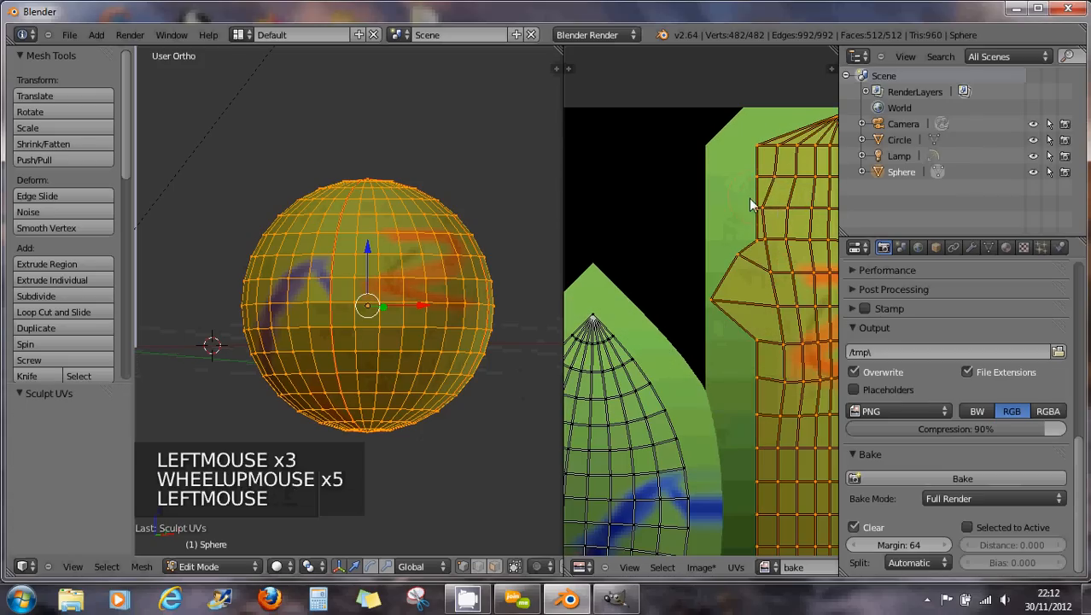
left_click(756, 198)
left_click(755, 176)
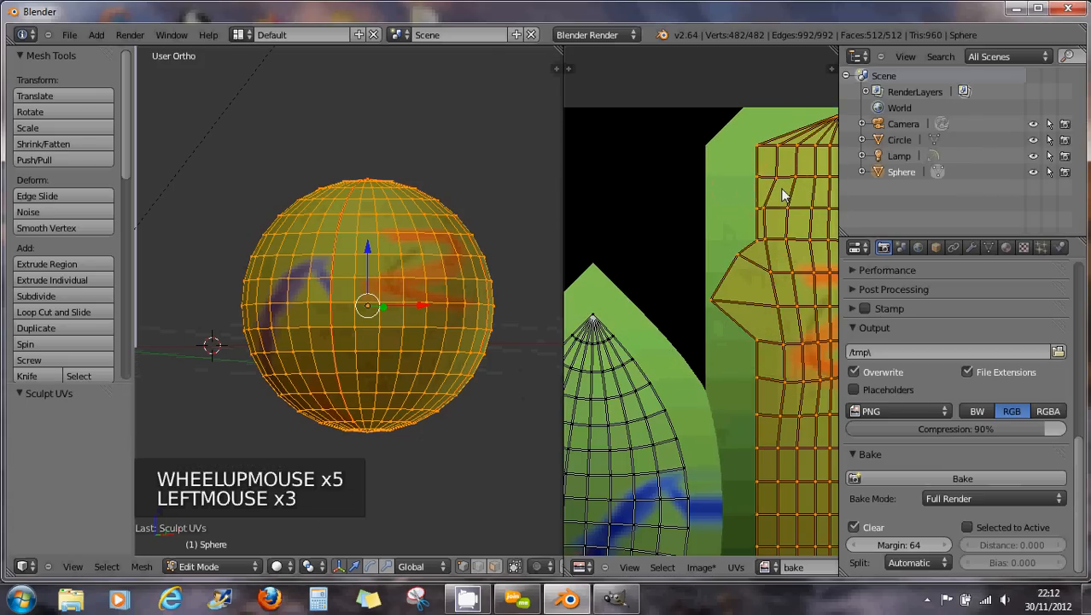
mouse_move(784, 192)
left_mouse_down()
mouse_move(773, 279)
mouse_move(744, 299)
mouse_move(742, 273)
mouse_move(783, 301)
mouse_move(793, 275)
mouse_move(805, 317)
left_mouse_up()
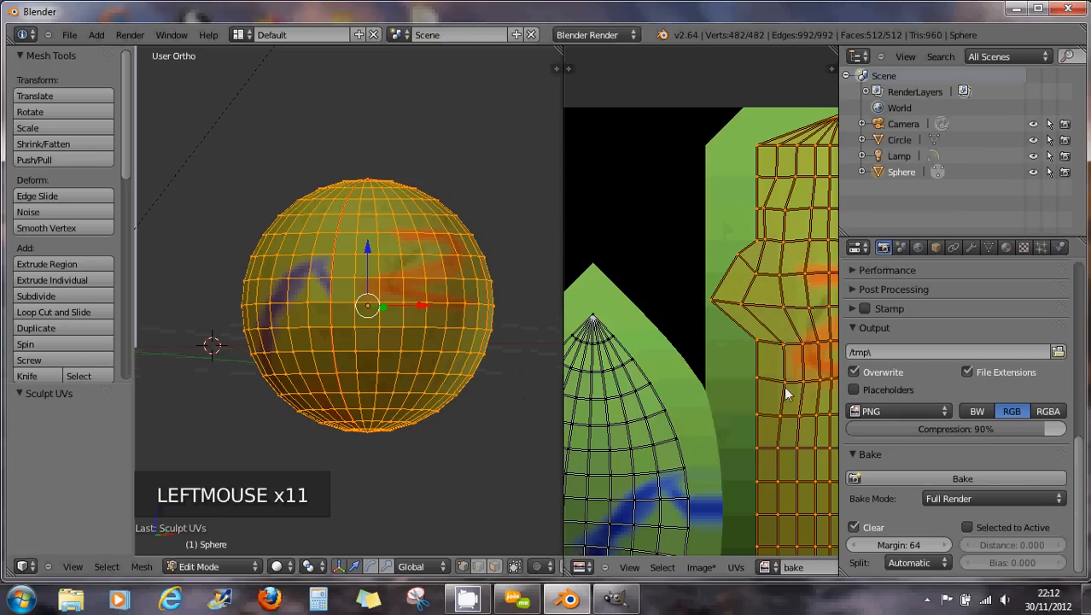
Widen the UV editor and show its UV Sculpt settings.
scroll(777, 406, "down", 3)
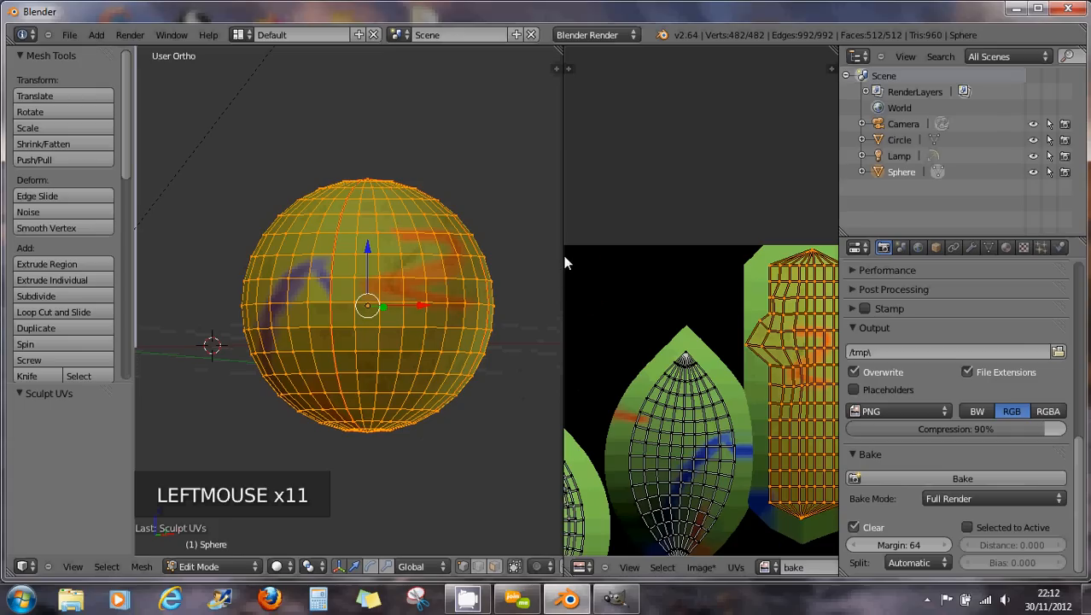
left_click_drag(563, 252, 344, 246)
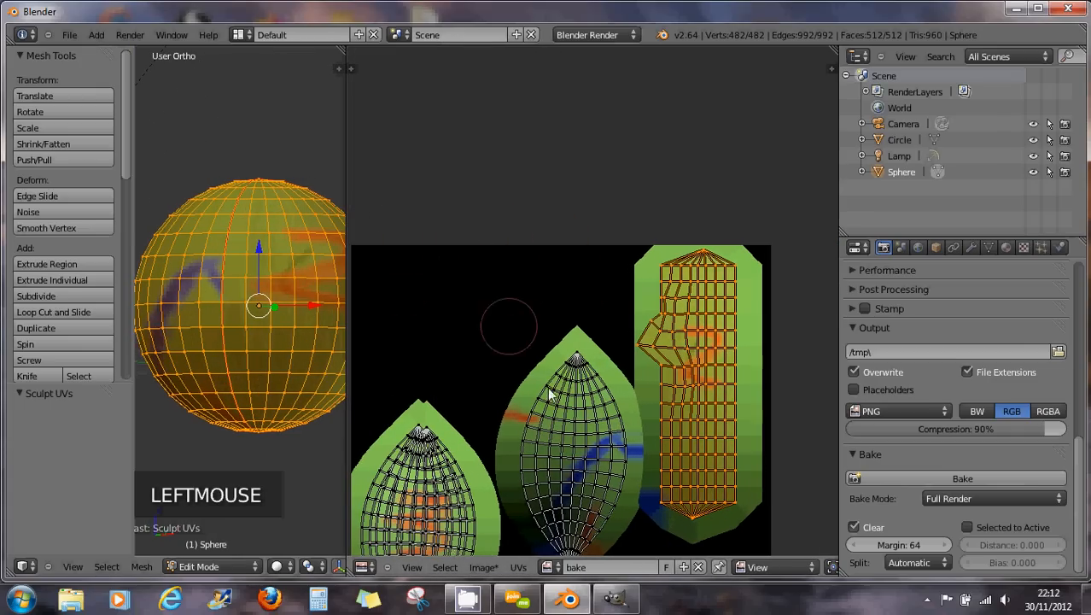
left_click(351, 68)
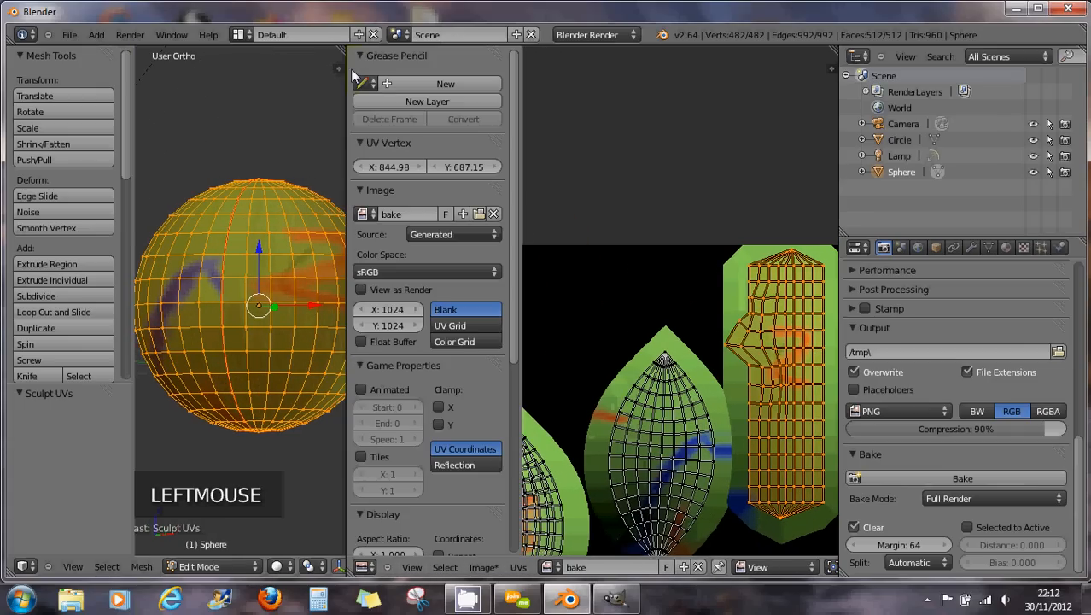
mouse_move(513, 338)
left_mouse_down()
mouse_move(509, 541)
mouse_move(522, 144)
mouse_move(512, 540)
left_mouse_up()
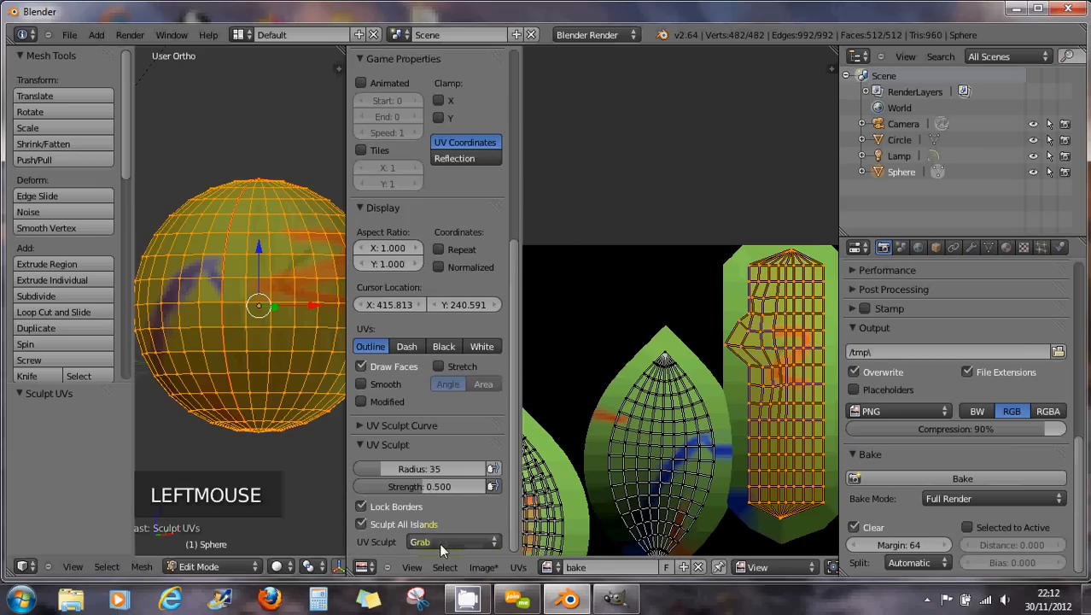
Set the UV Sculpt tool to Relax and brush over the bulge and the interior of the straightened island.
left_click(439, 543)
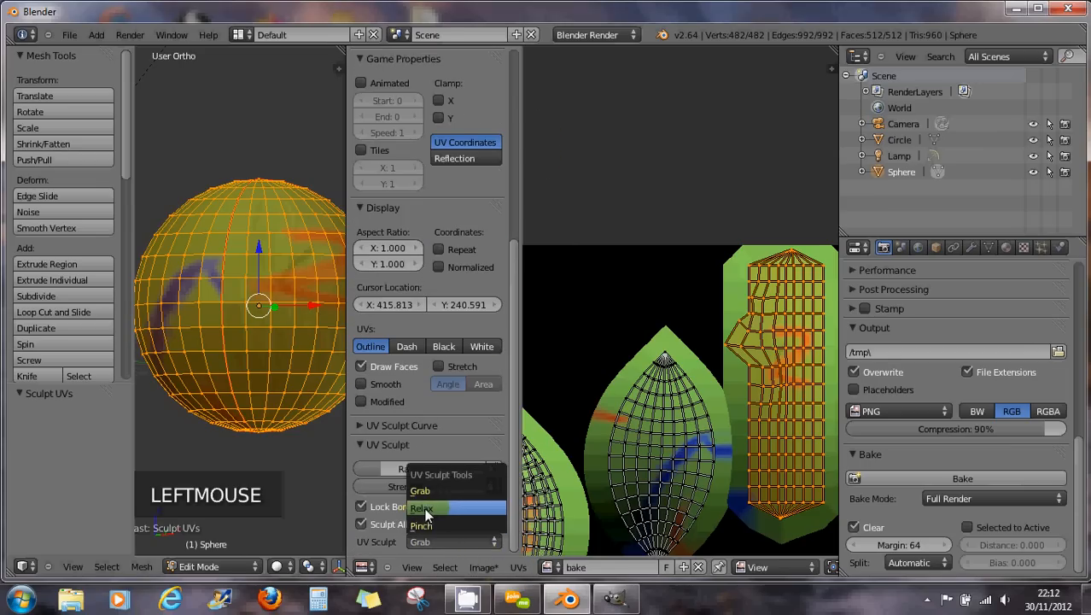
left_click(427, 509)
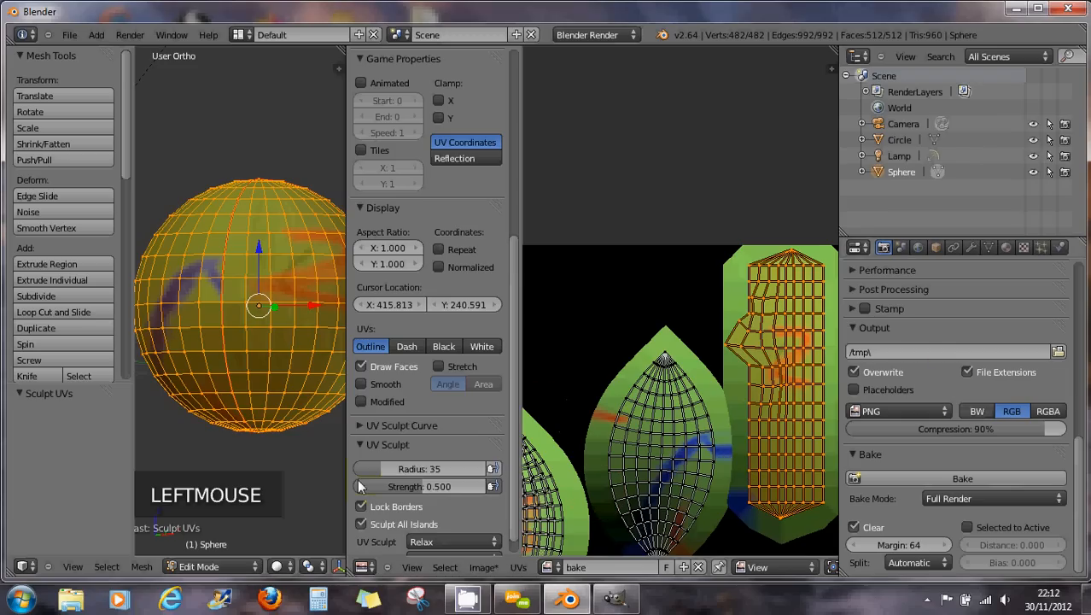
left_click(754, 331)
left_click(754, 331)
left_click(753, 329)
left_click(753, 330)
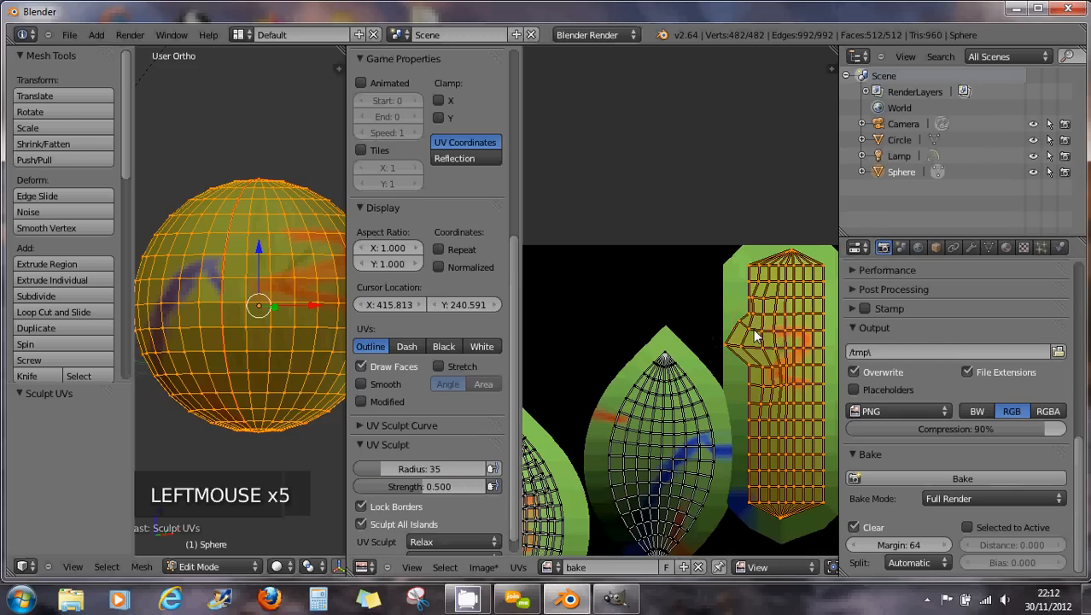
left_click_drag(736, 343, 779, 406)
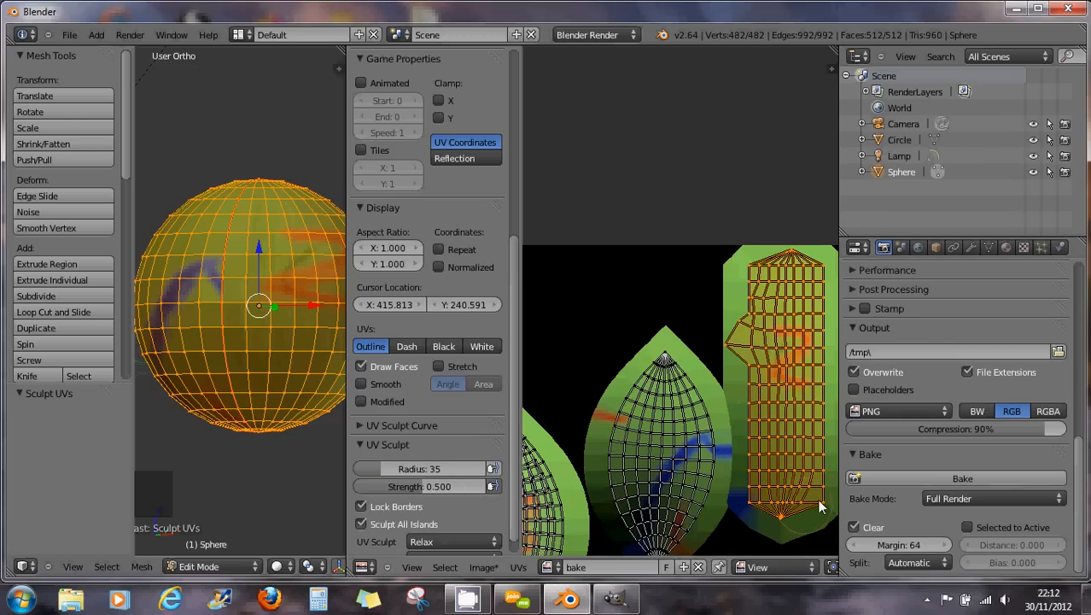
Set the UV Sculpt tool to Pinch and brush down the middle of the straightened UV island.
left_click(446, 542)
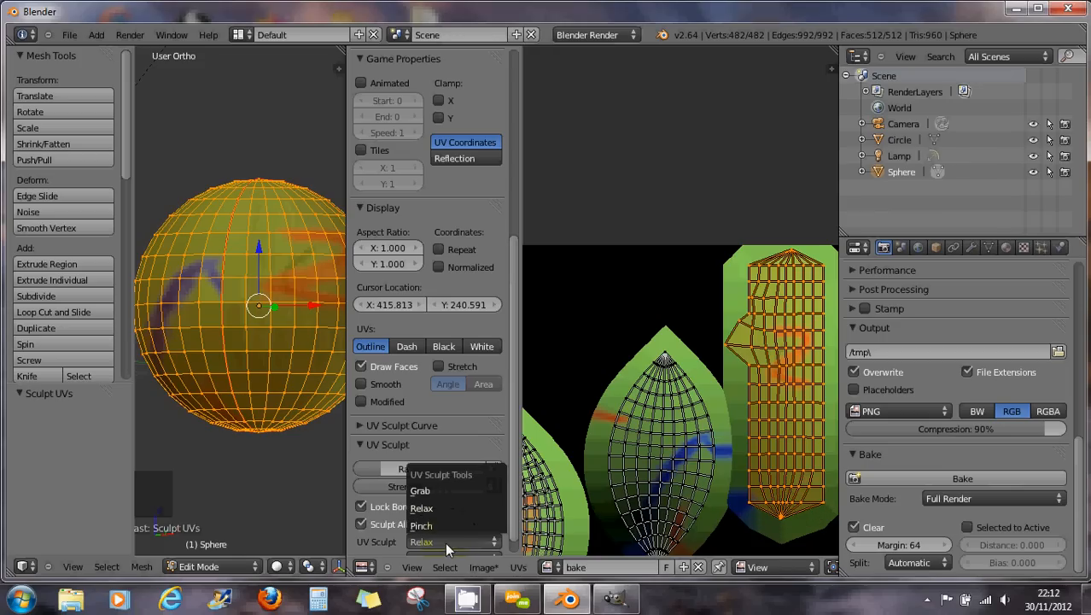
left_click(444, 522)
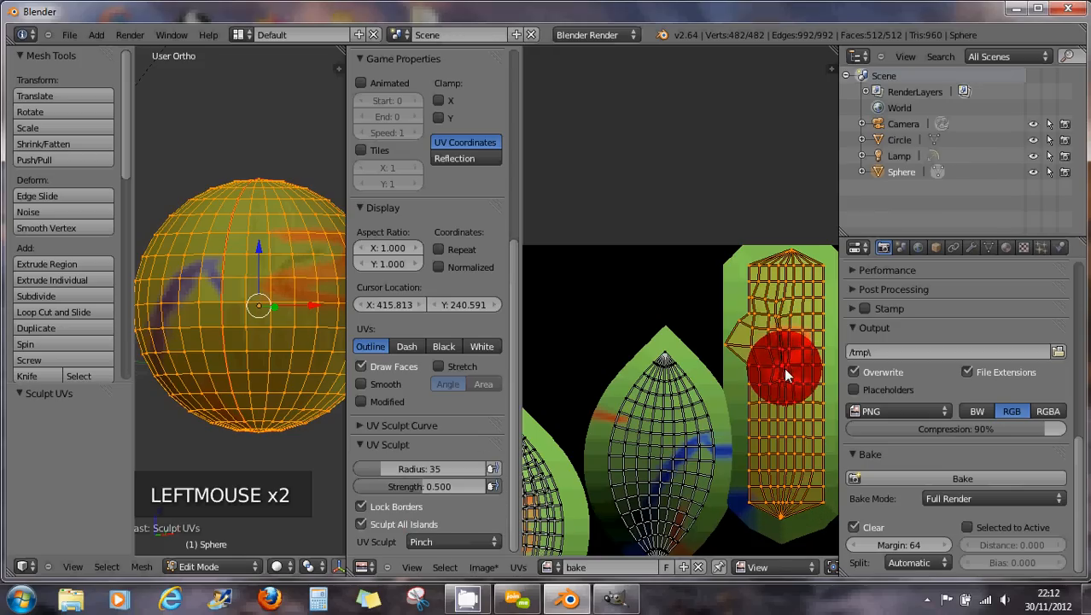
left_click_drag(784, 367, 783, 428)
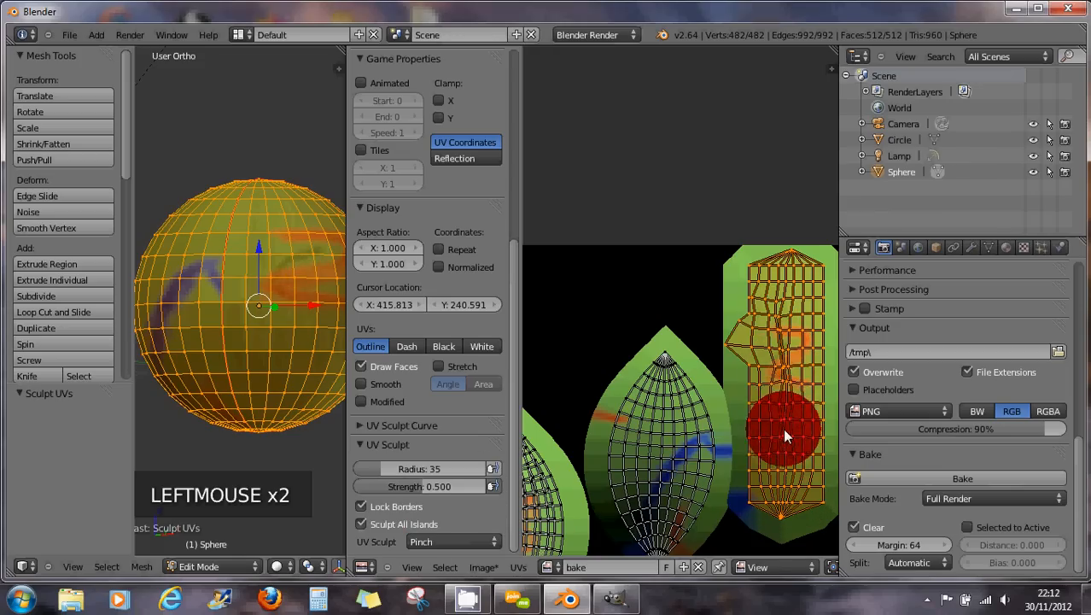
Switch the UV Sculpt tool to Relax and brush over the pinched interior and upper part of the straightened island.
left_click(463, 538)
left_click(460, 507)
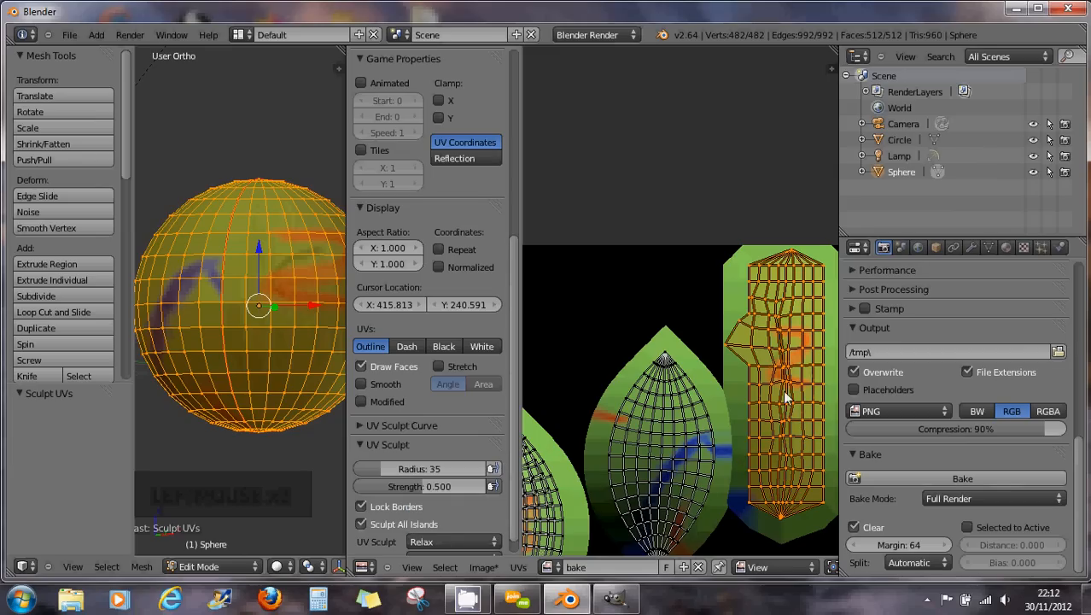
mouse_move(783, 389)
left_mouse_down()
mouse_move(778, 366)
mouse_move(794, 336)
left_mouse_up()
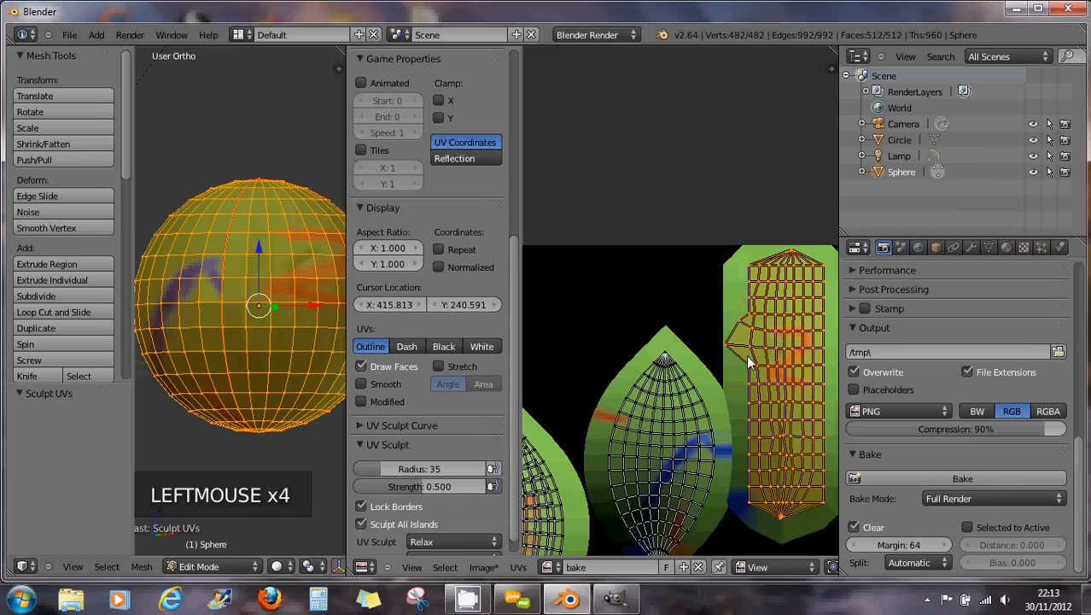
left_click(659, 366)
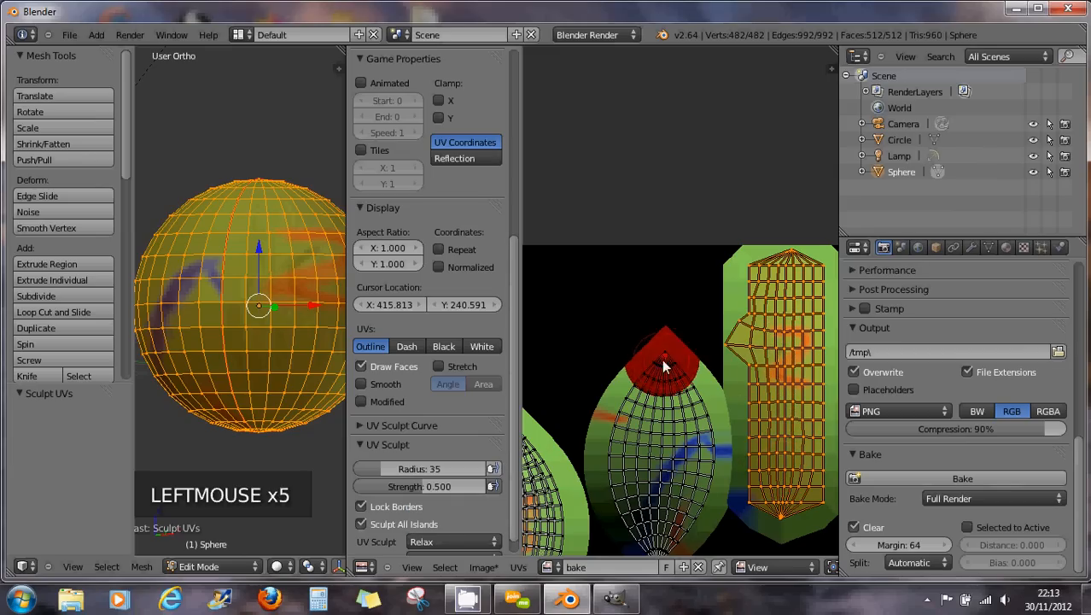
mouse_move(794, 294)
left_mouse_down()
mouse_move(769, 271)
mouse_move(794, 265)
mouse_move(806, 283)
left_mouse_up()
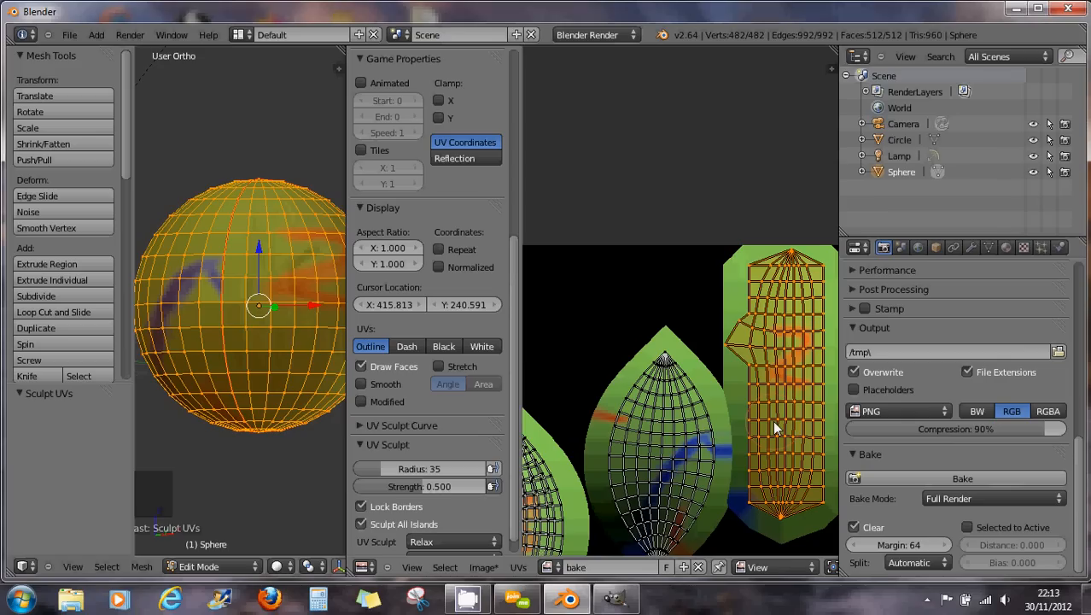
mouse_move(773, 420)
left_mouse_down()
mouse_move(782, 455)
mouse_move(720, 449)
left_mouse_up()
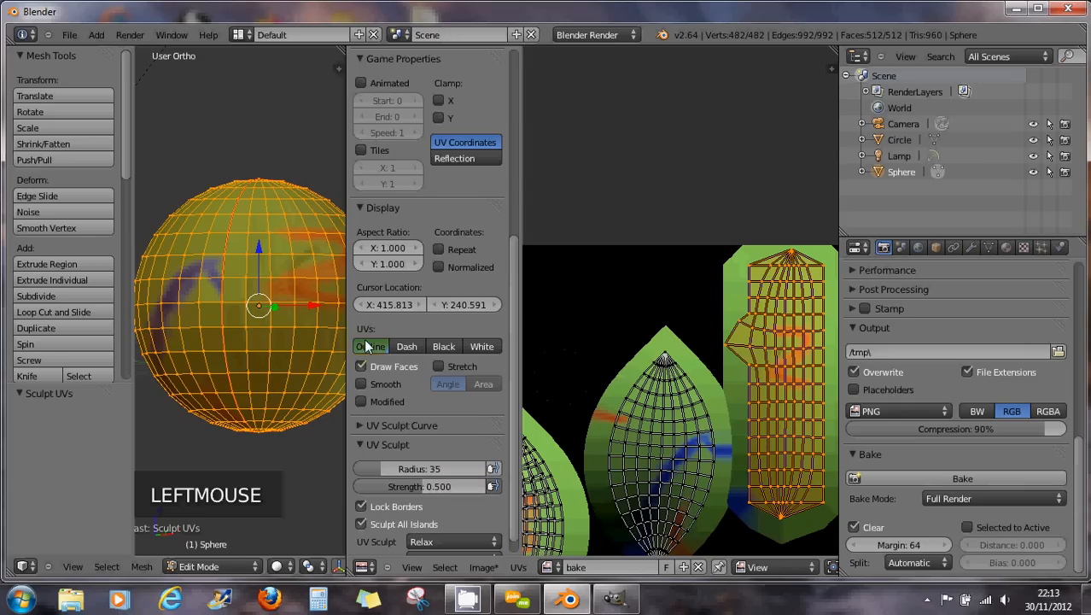
Pin all the UVs of the straightened island.
left_click(517, 567)
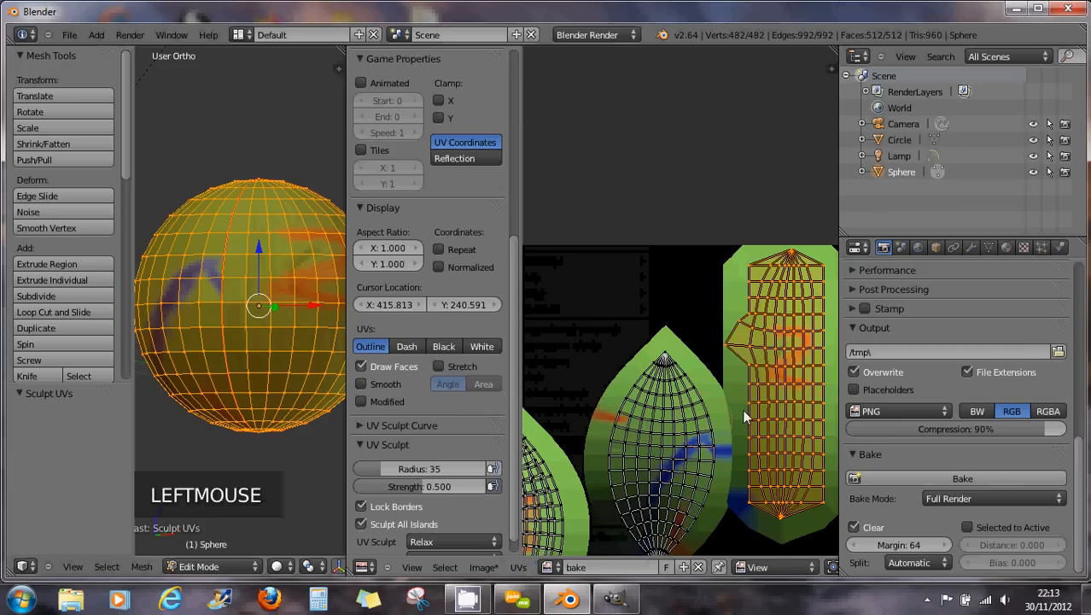
left_click(518, 567)
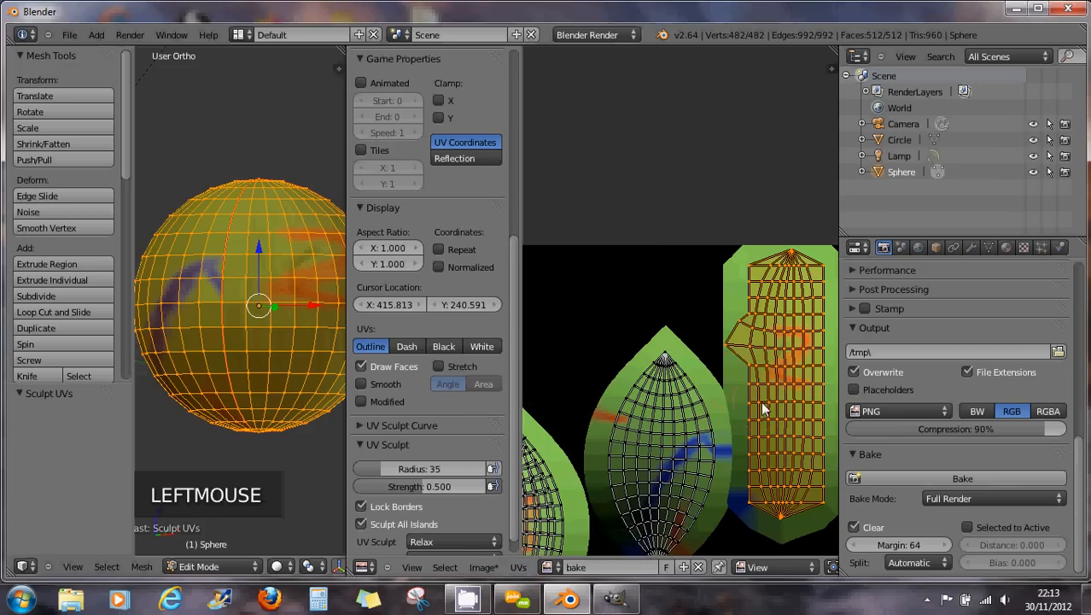
scroll(721, 403, "down", 2)
middle_click_drag(714, 410, 711, 340)
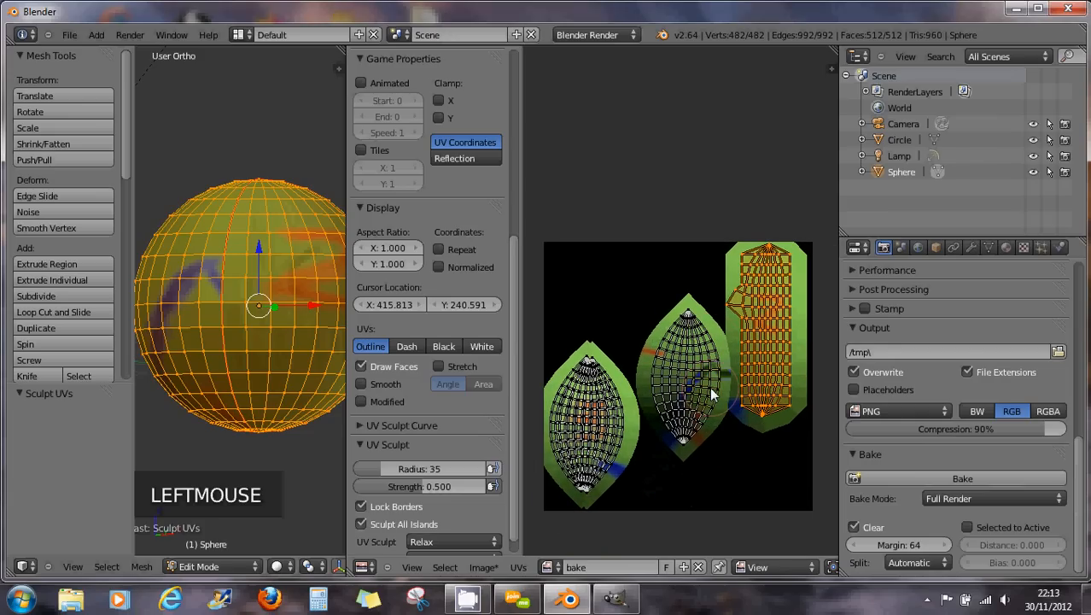
scroll(714, 394, "up", 1)
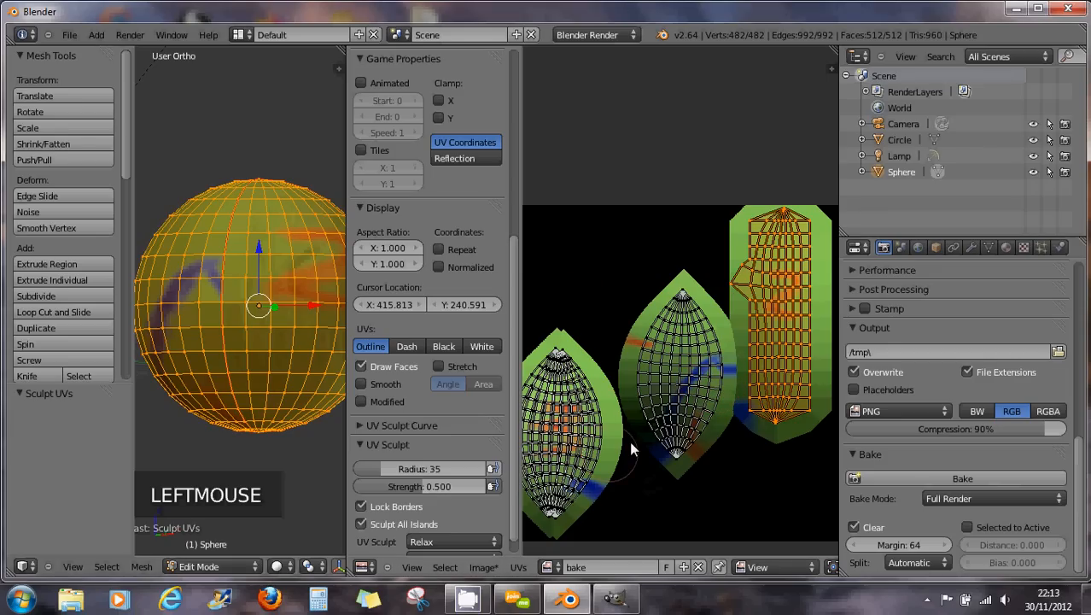
middle_click_drag(678, 402, 681, 414)
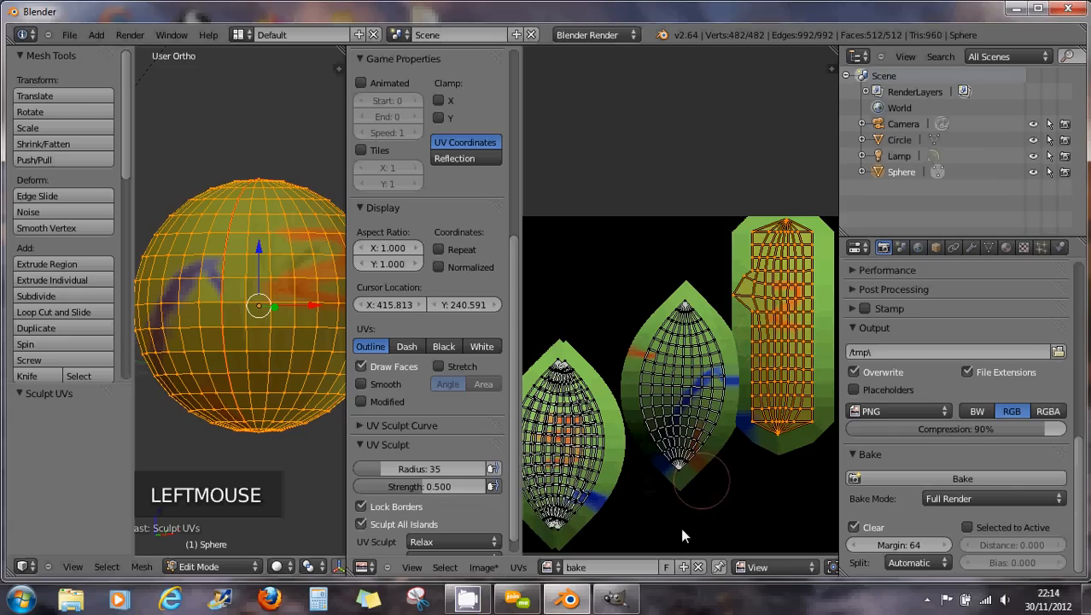
left_click(518, 567)
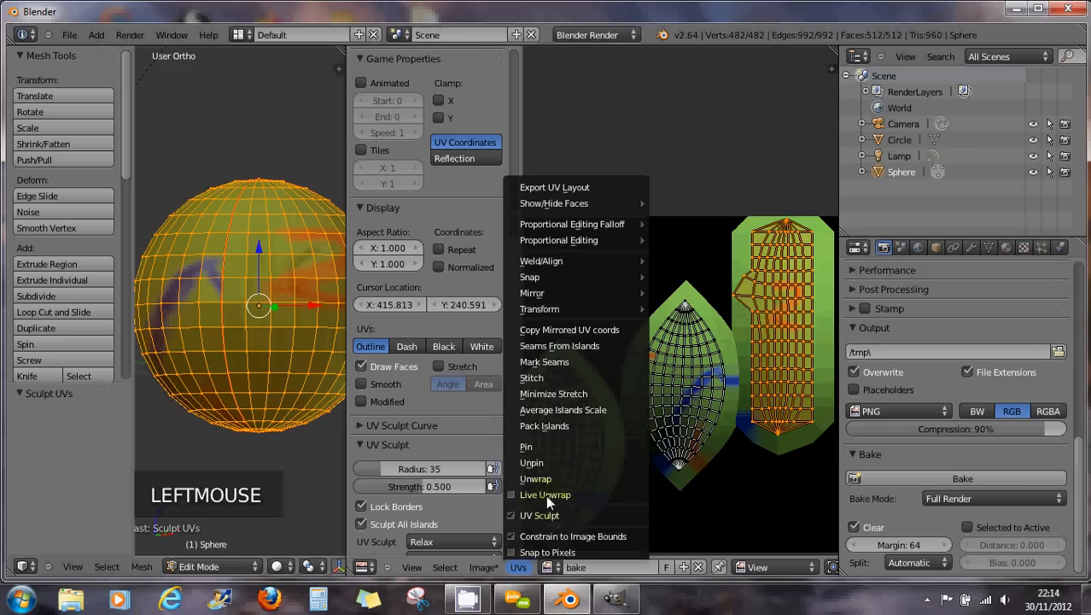
left_click(540, 449)
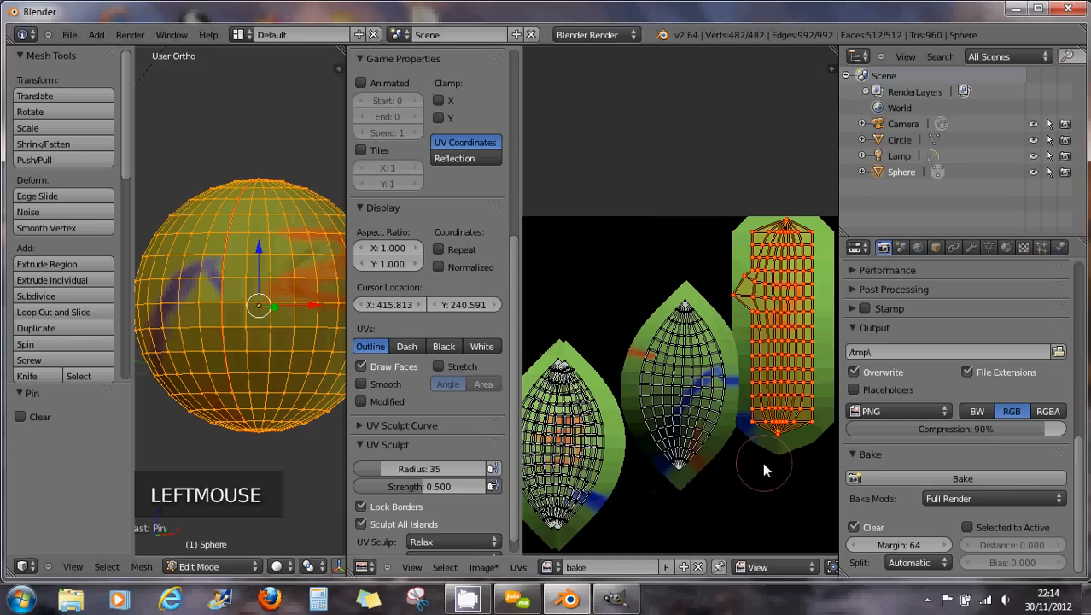
Turn off UV Sculpt and deselect all UVs in the UV editor.
key("a")
left_click(521, 568)
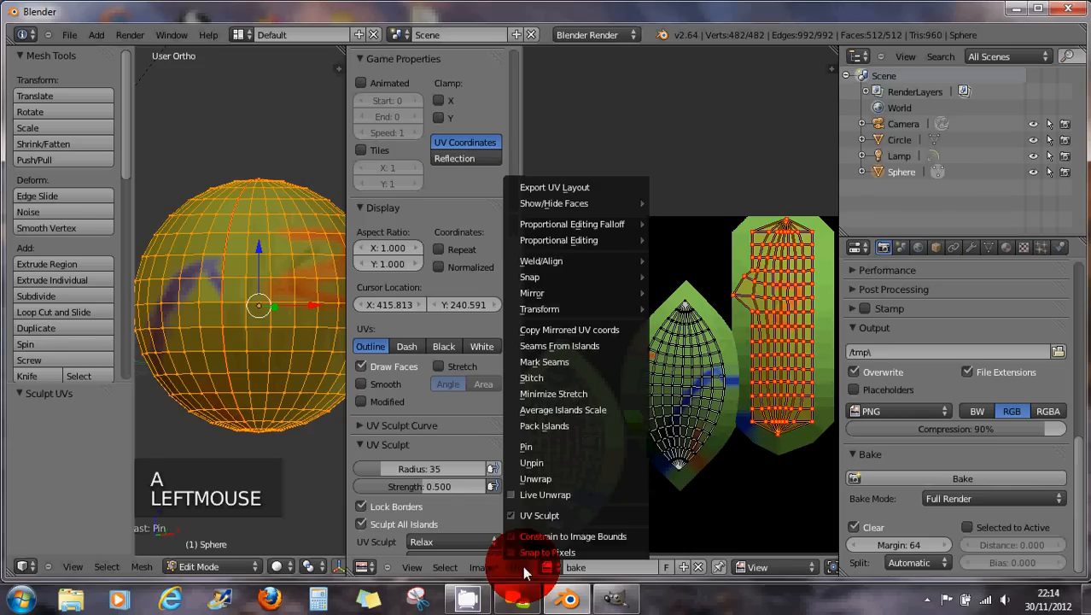
left_click(533, 515)
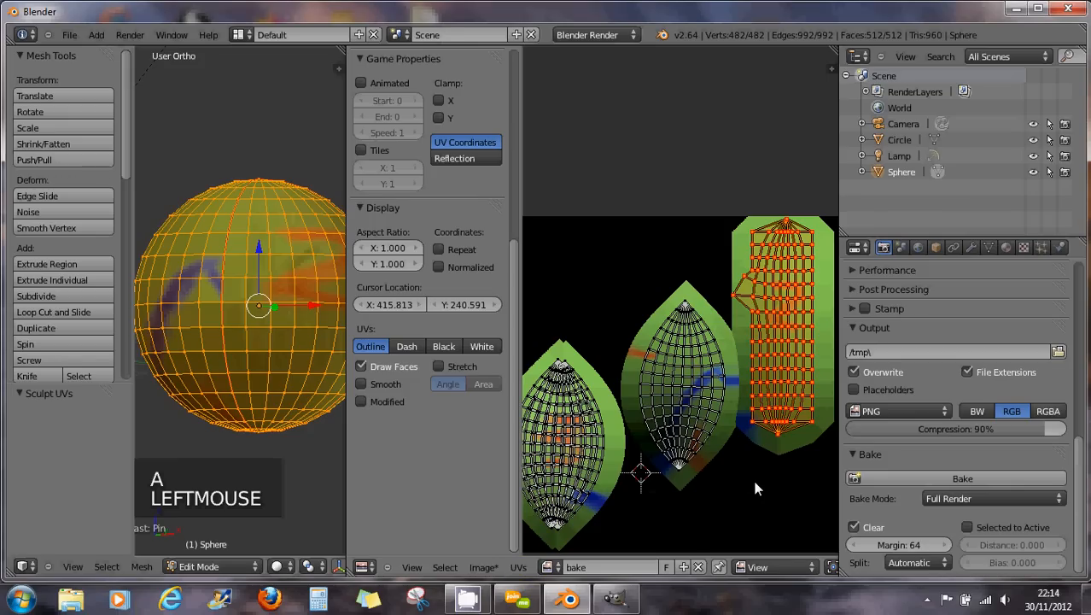
key("a")
scroll(774, 443, "up", 3)
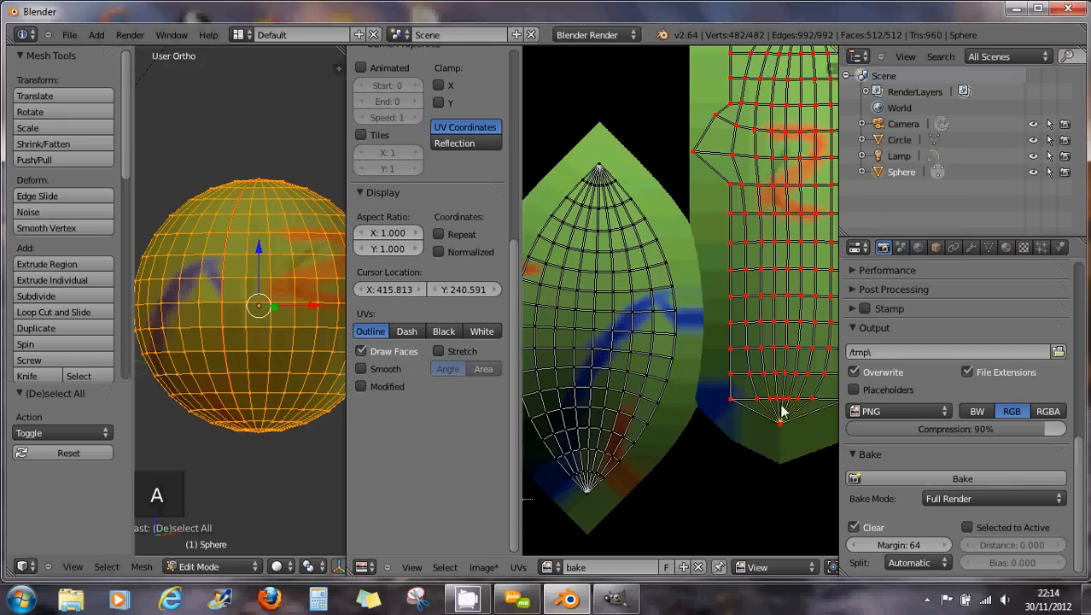
scroll(781, 413, "down", 5)
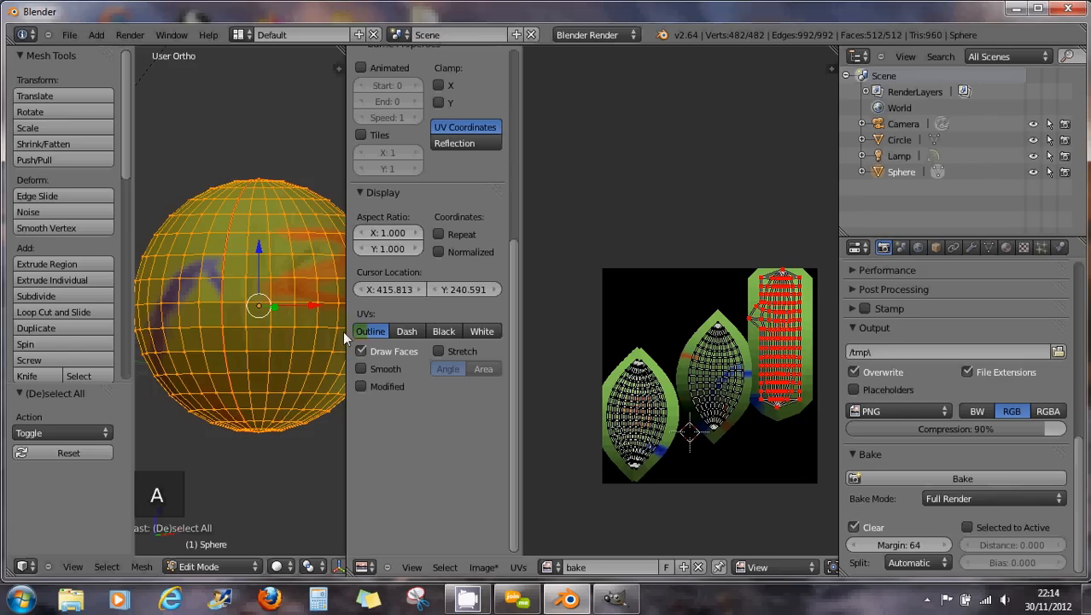
Select the horizontal edge loop below the sphere's middle and mark it as a seam.
scroll(251, 336, "down", 1)
middle_click_drag(251, 336, 290, 396)
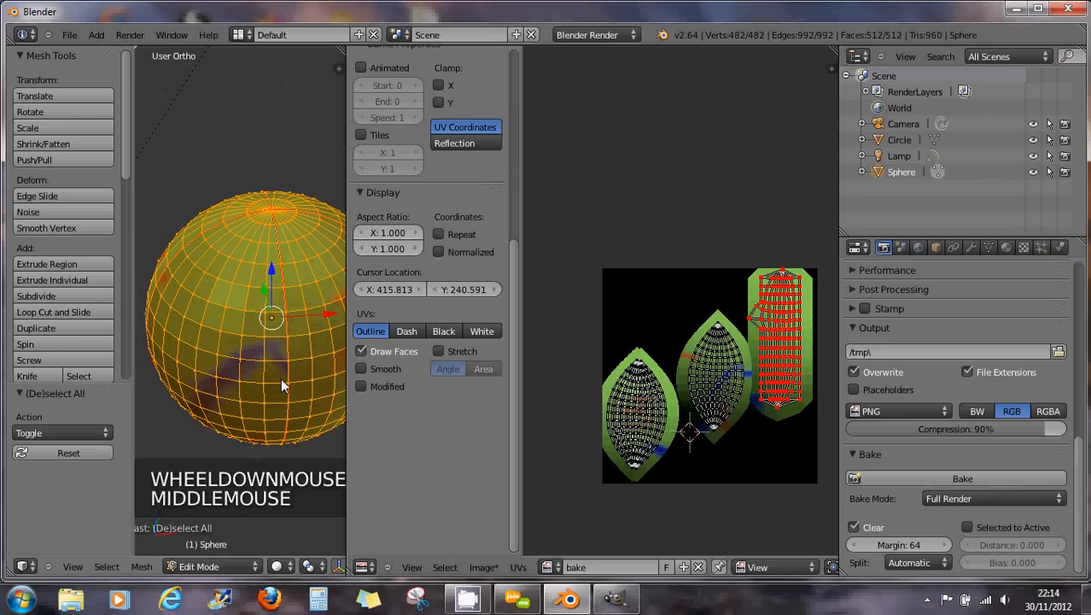
middle_click_drag(281, 384, 236, 374)
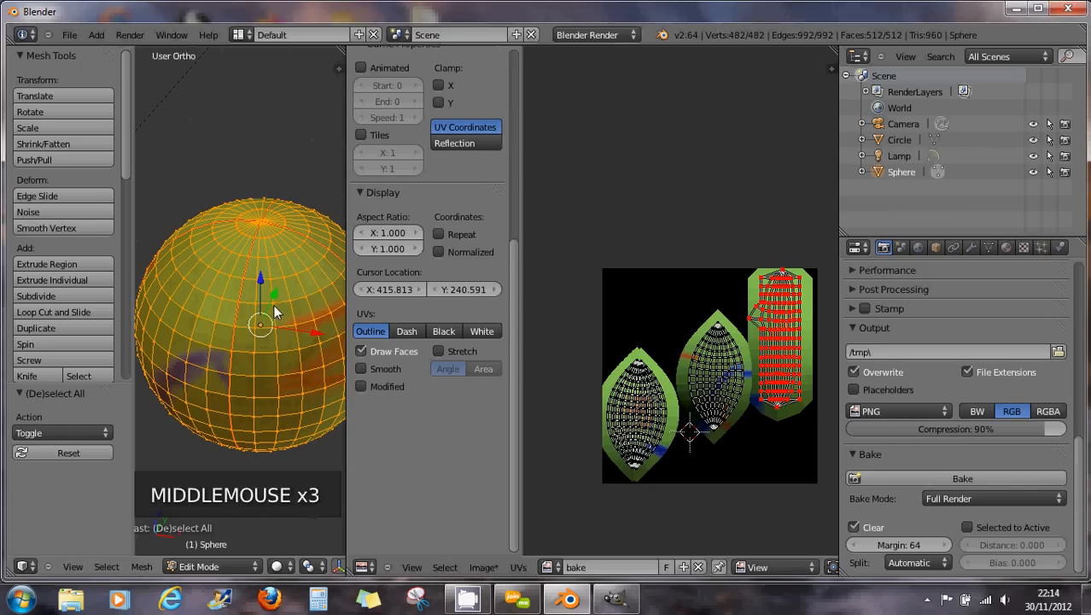
middle_click_drag(245, 357, 328, 349)
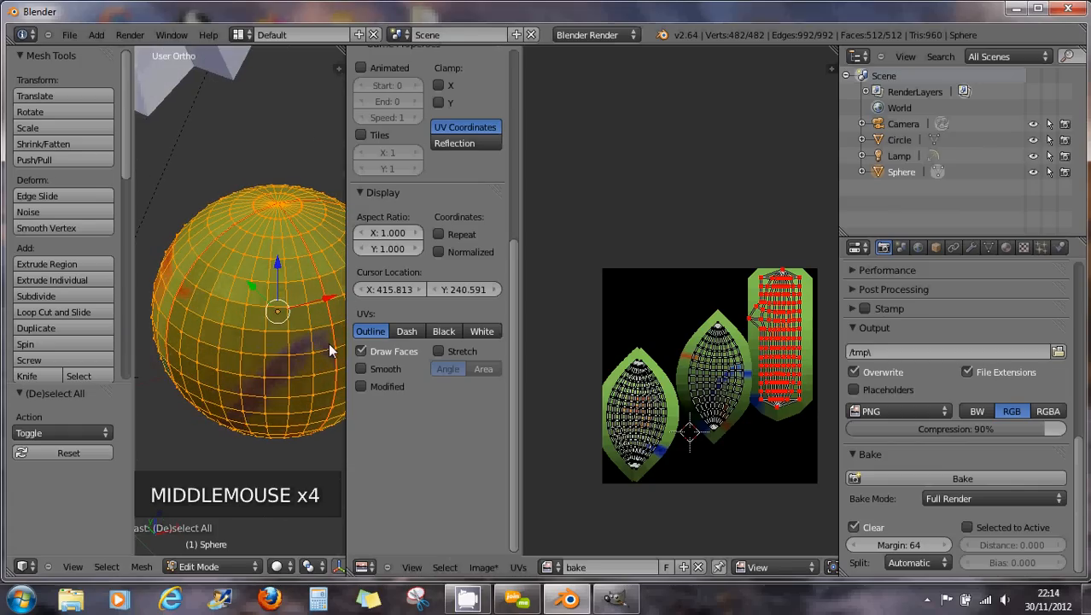
right_click(233, 381, "alt")
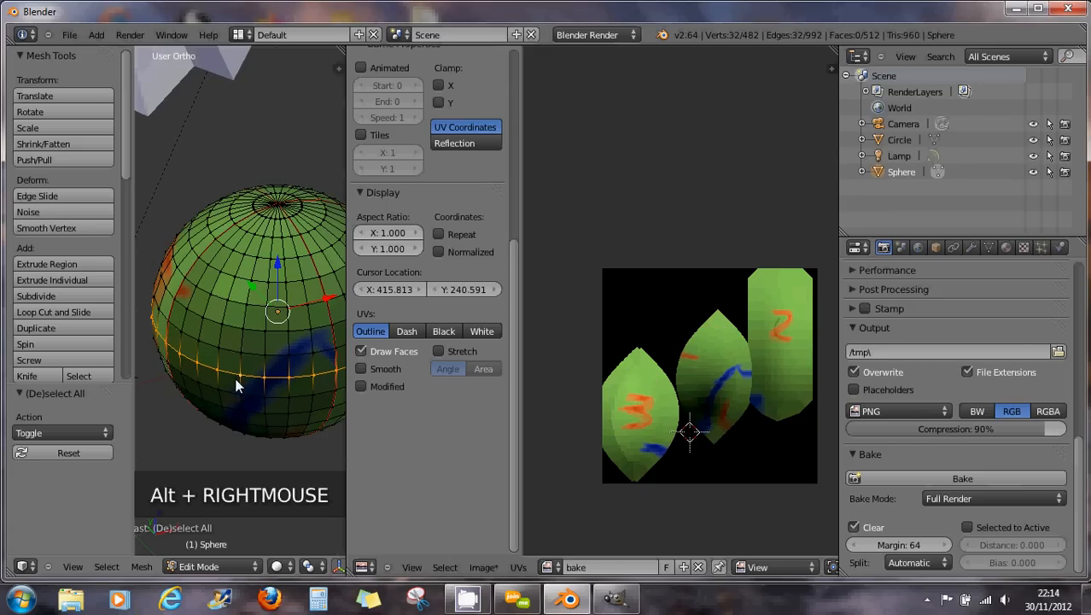
key("ctrl+e")
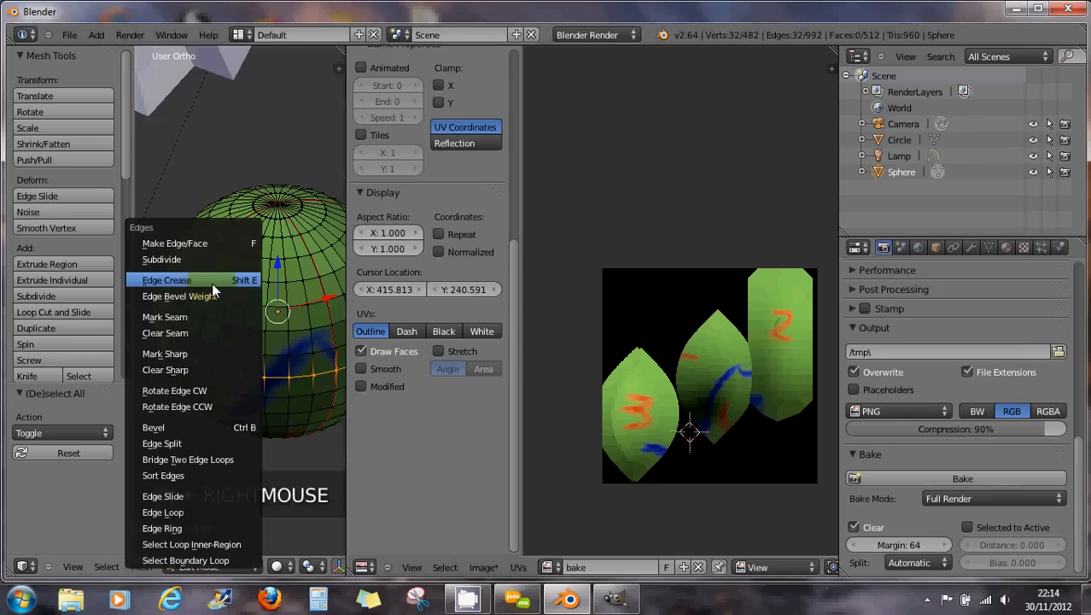
left_click(205, 316)
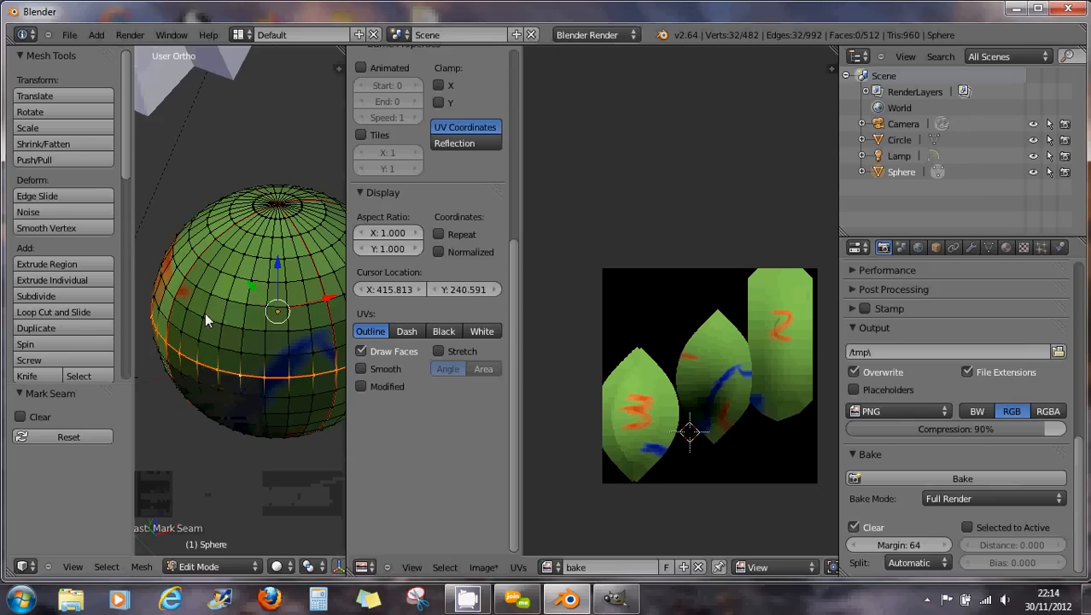
Select the entire sphere mesh and unwrap it again with the added horizontal seam and the straightened island pinned.
middle_click_drag(267, 333, 243, 316)
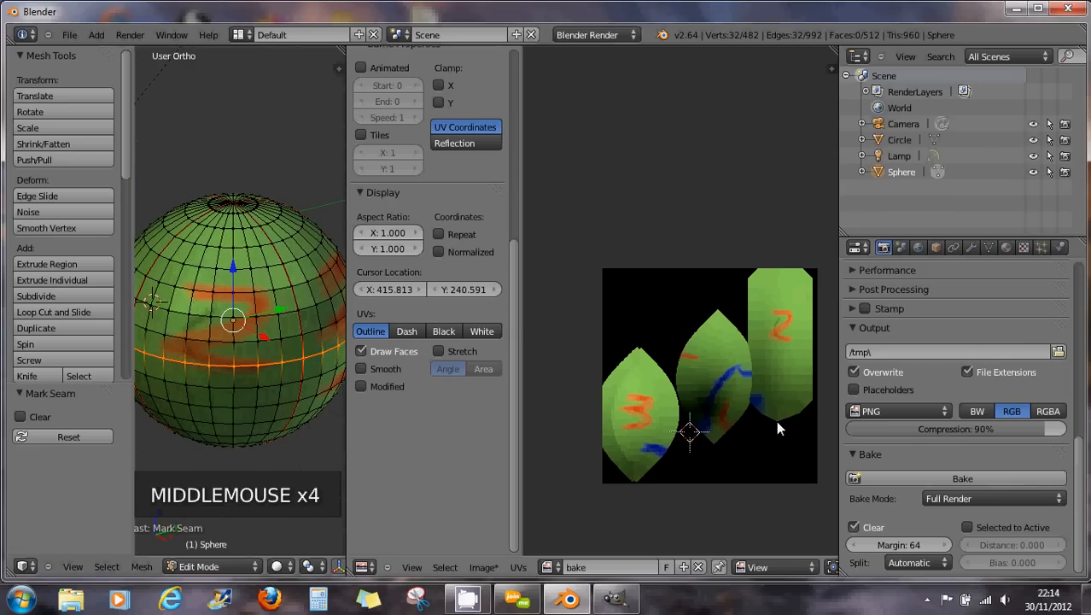
key("a")
key("a")
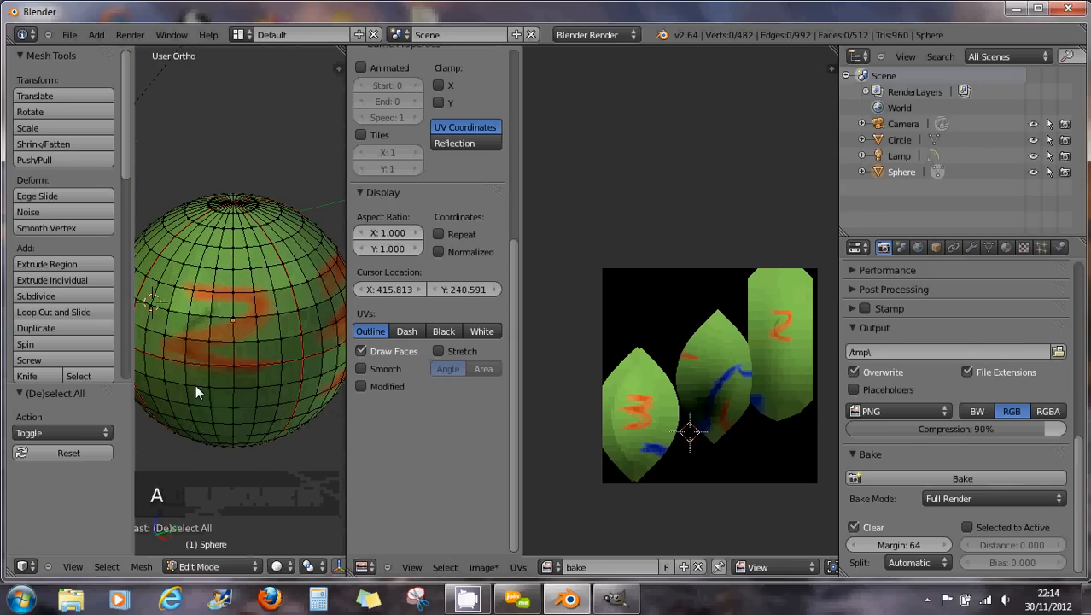
scroll(784, 346, "up", 2)
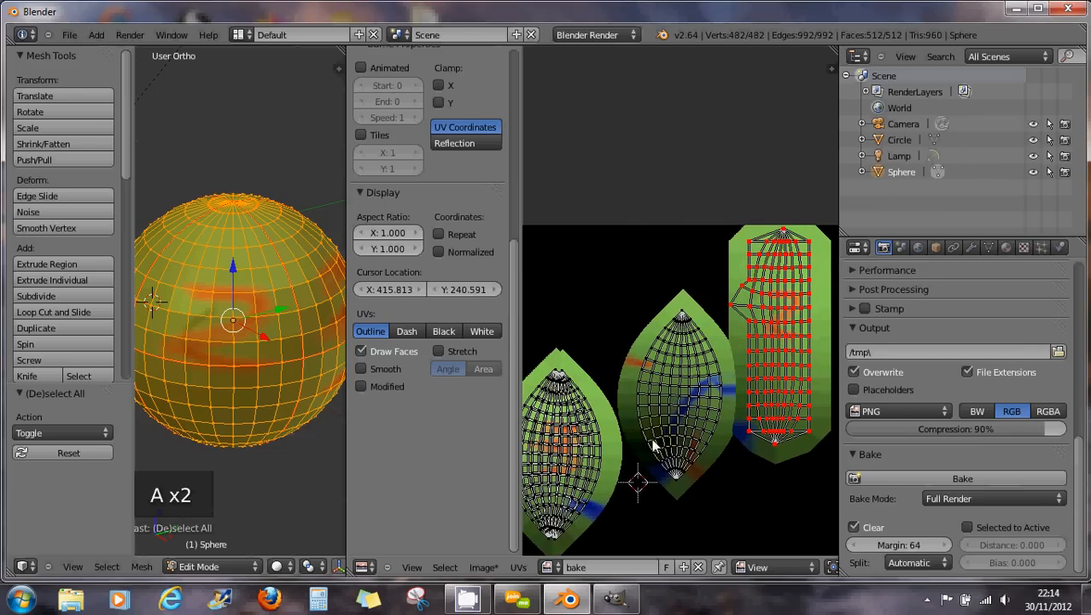
key("u")
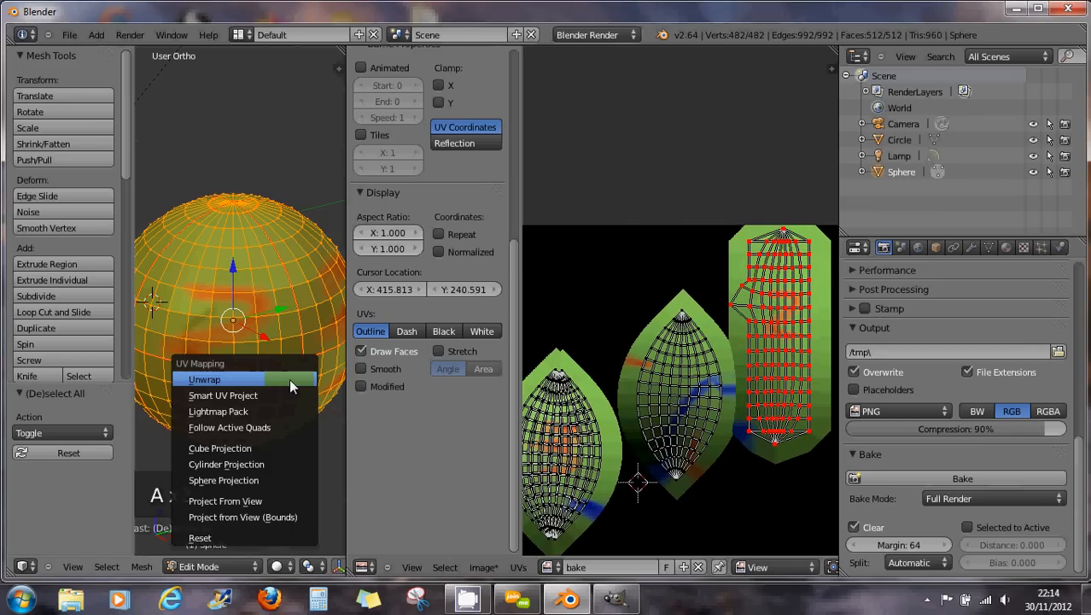
key("u")
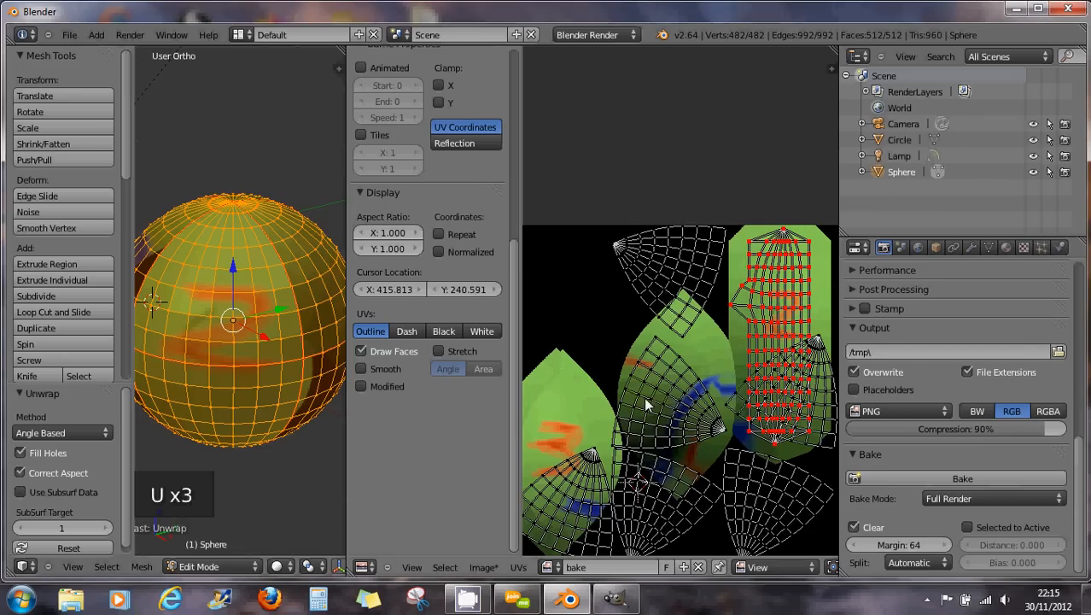
scroll(644, 398, "down", 1)
scroll(692, 367, "down", 1)
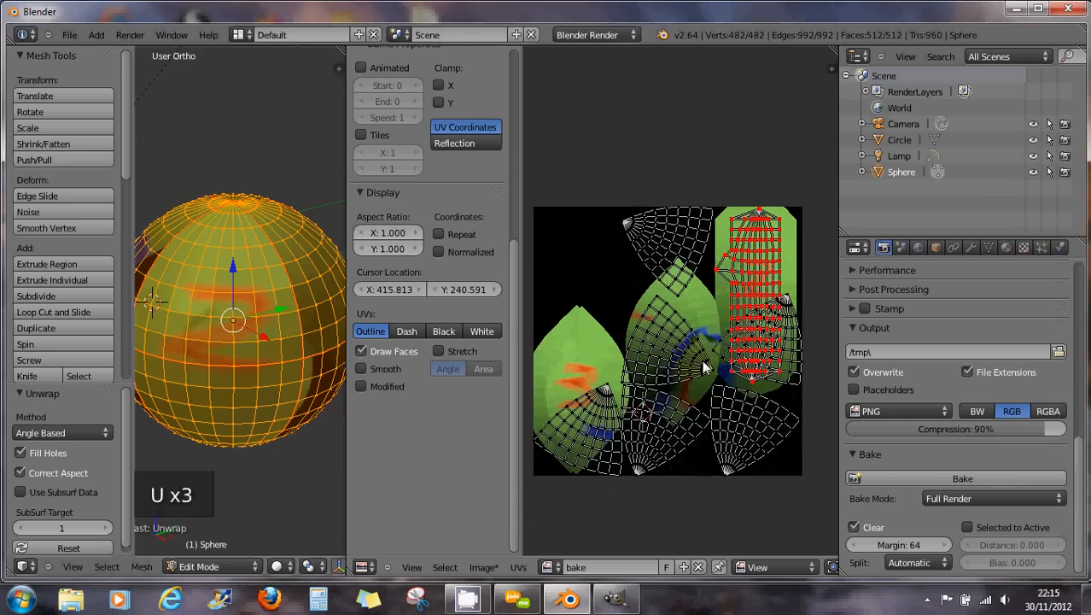
Select the fan-shaped UV island at the top middle of the image and move it about -0.24 in X and -0.04 in Y.
scroll(705, 365, "up", 1)
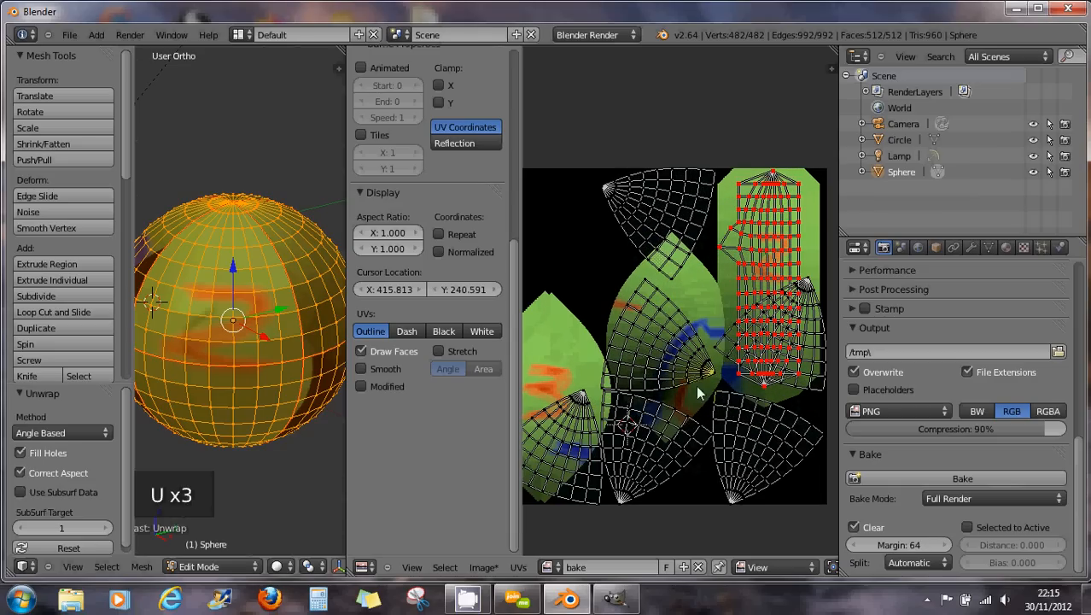
key("l")
key("l")
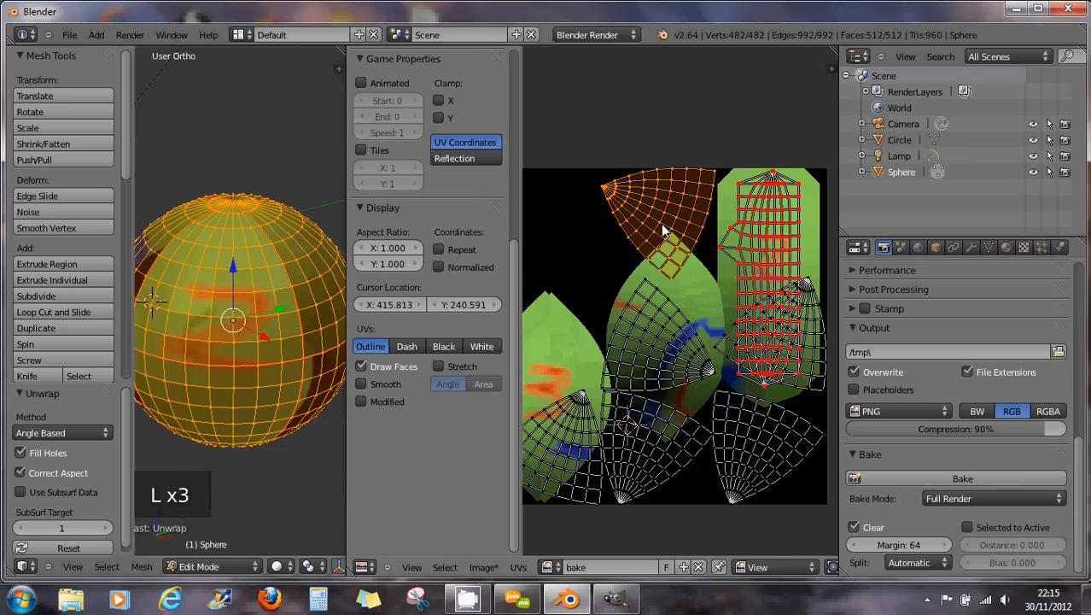
key("g")
left_click(583, 236)
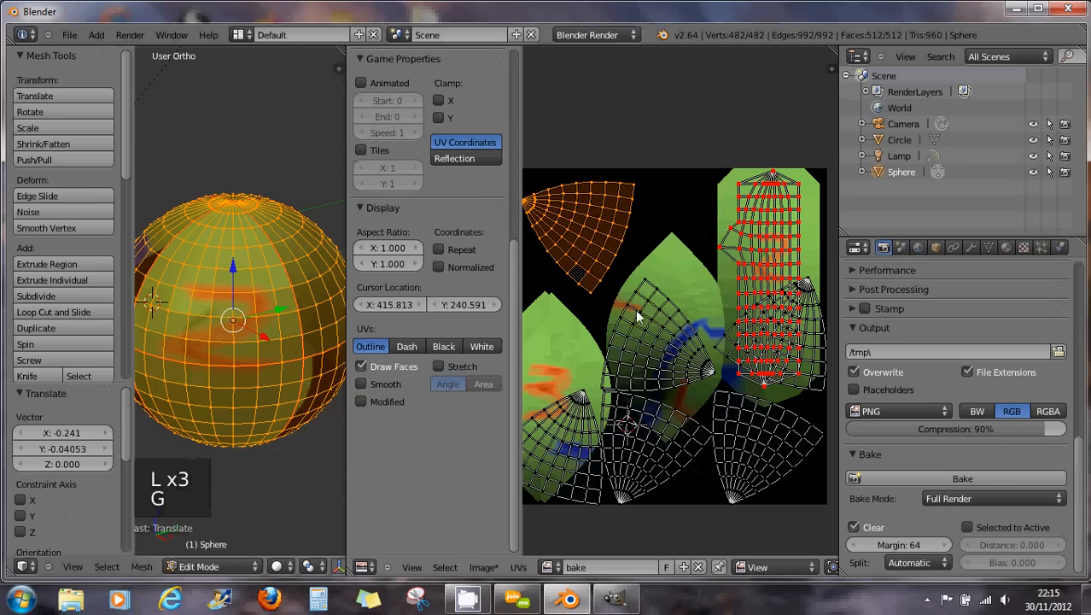
Move the UV island lying over the central leaf-shaped patch about -0.20 in X and 0.32 in Y.
key("l")
key("l")
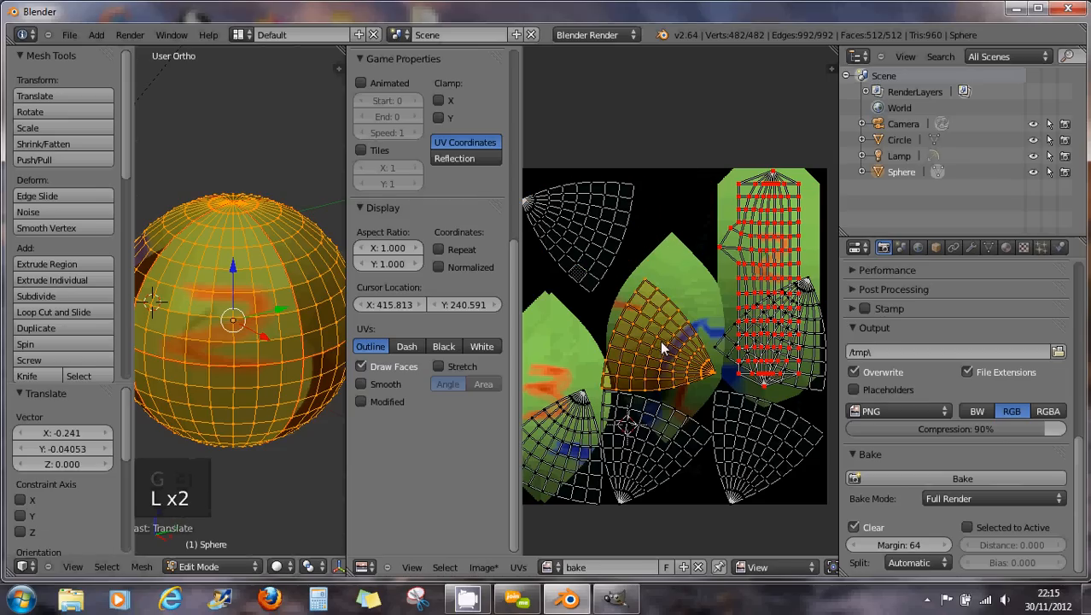
key("g")
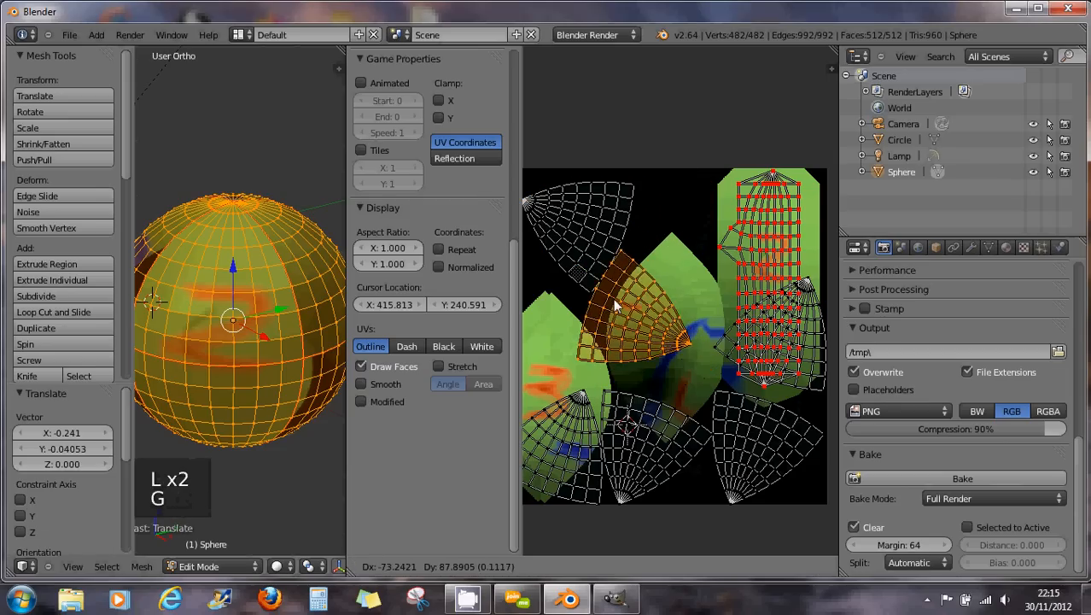
left_click(587, 222)
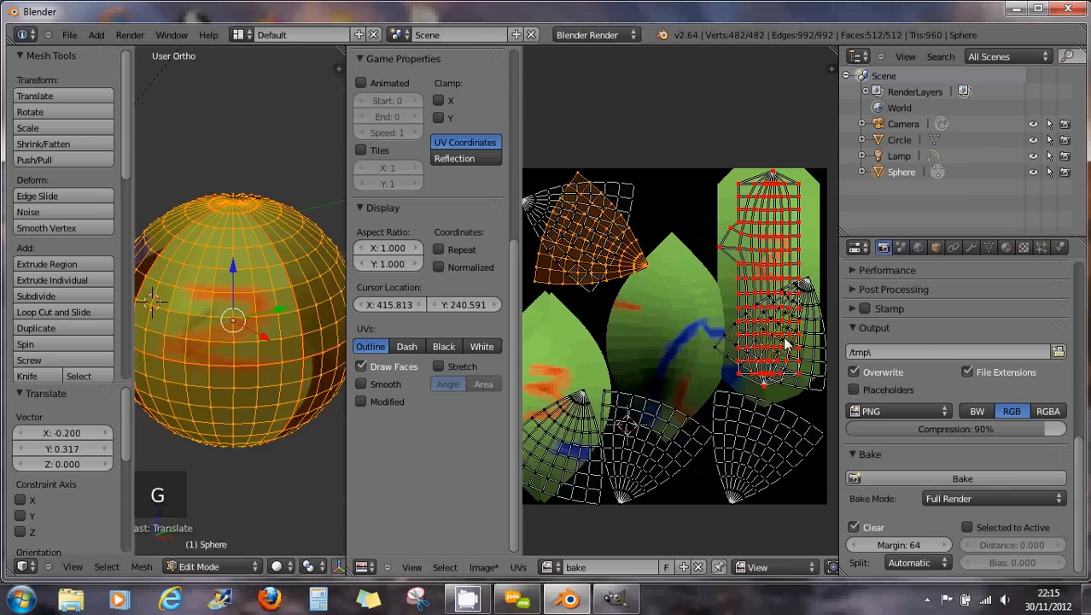
Move the fan-shaped island overlapping the pinned strip about -0.54 in X and 0.22 in Y, clear of the strip.
key("l")
key("l")
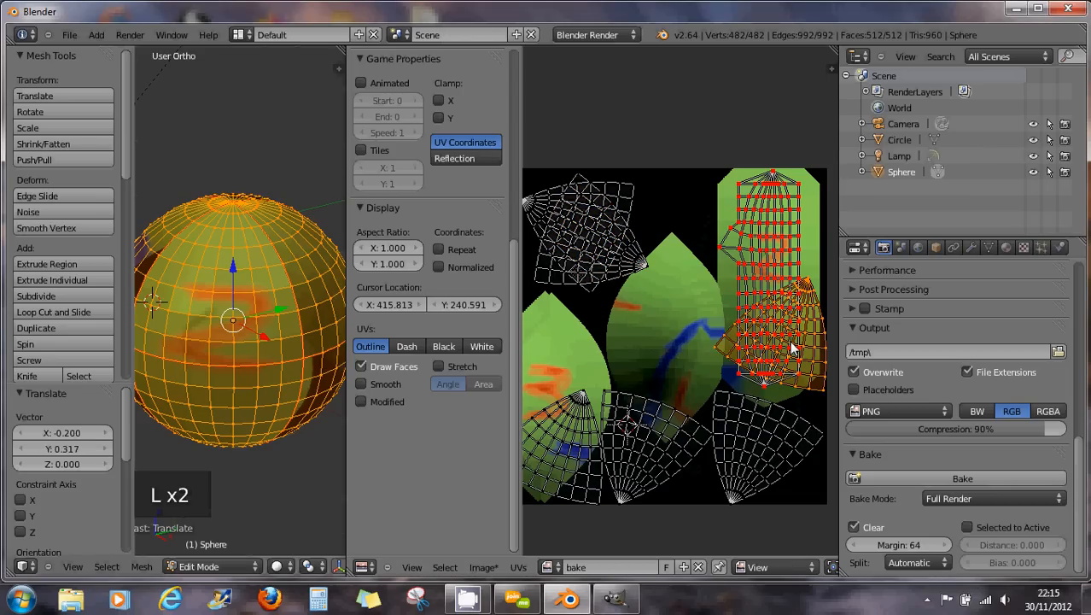
key("g")
left_click(610, 267)
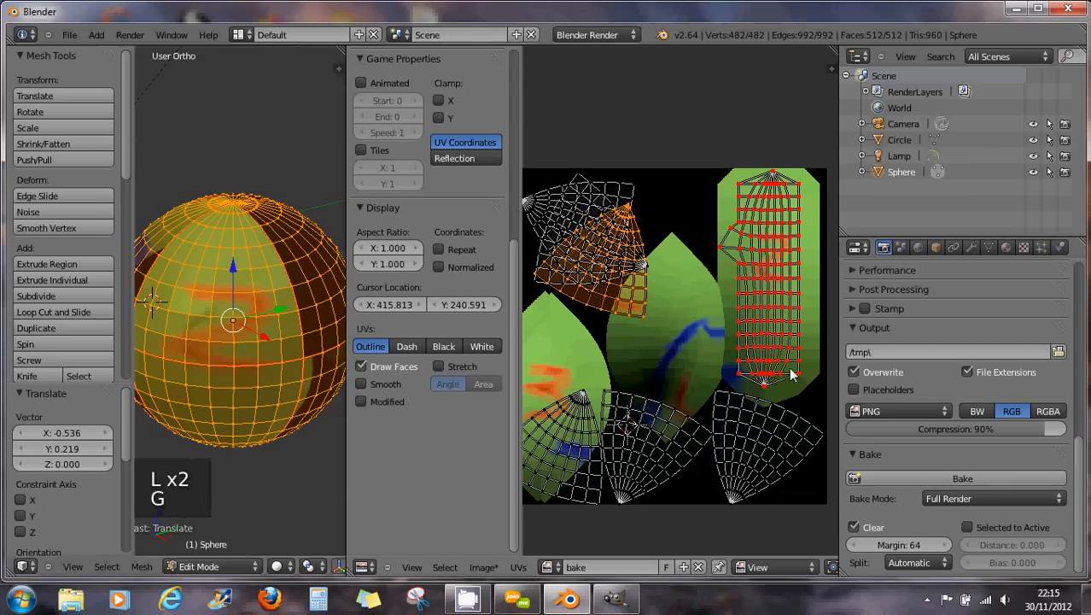
Examine how the pinned strip island and its vertices lie over the baked orange marking and green patch.
scroll(791, 374, "up", 3)
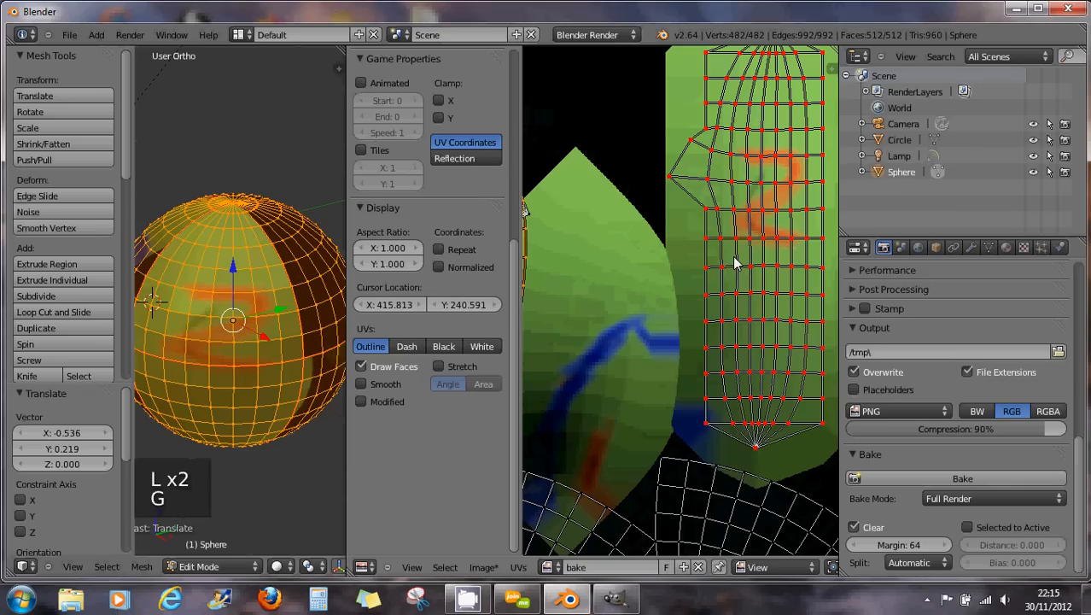
scroll(734, 263, "down", 5)
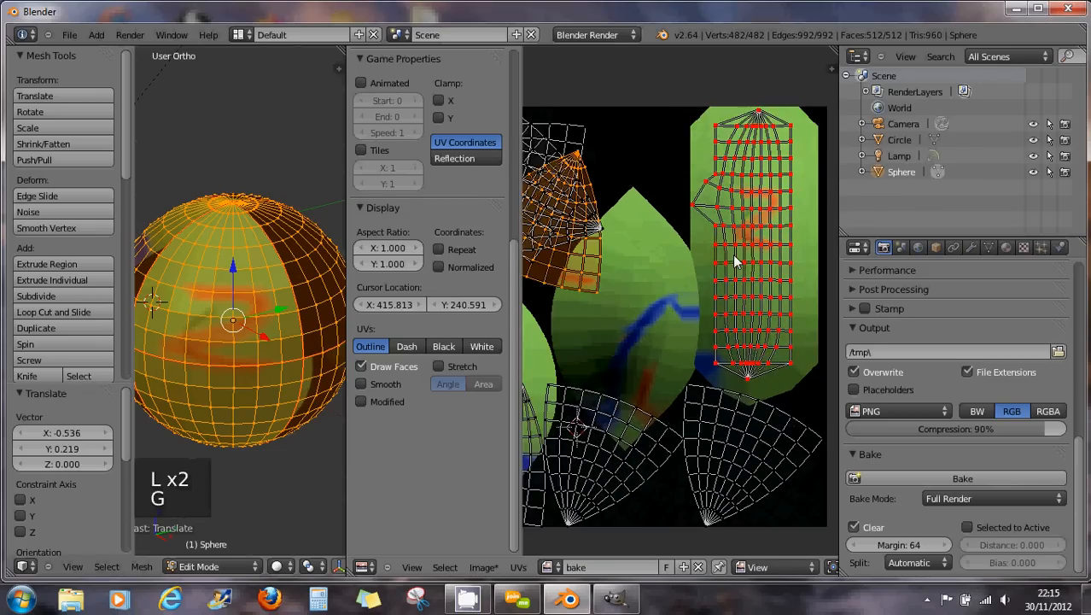
middle_click_drag(696, 274, 704, 270)
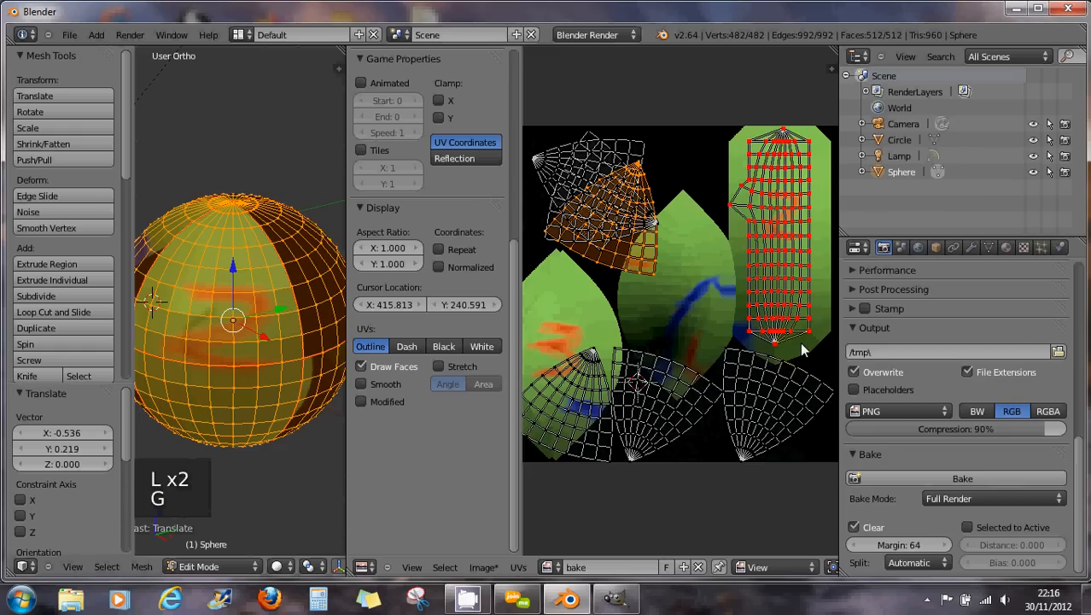
scroll(800, 342, "up", 2)
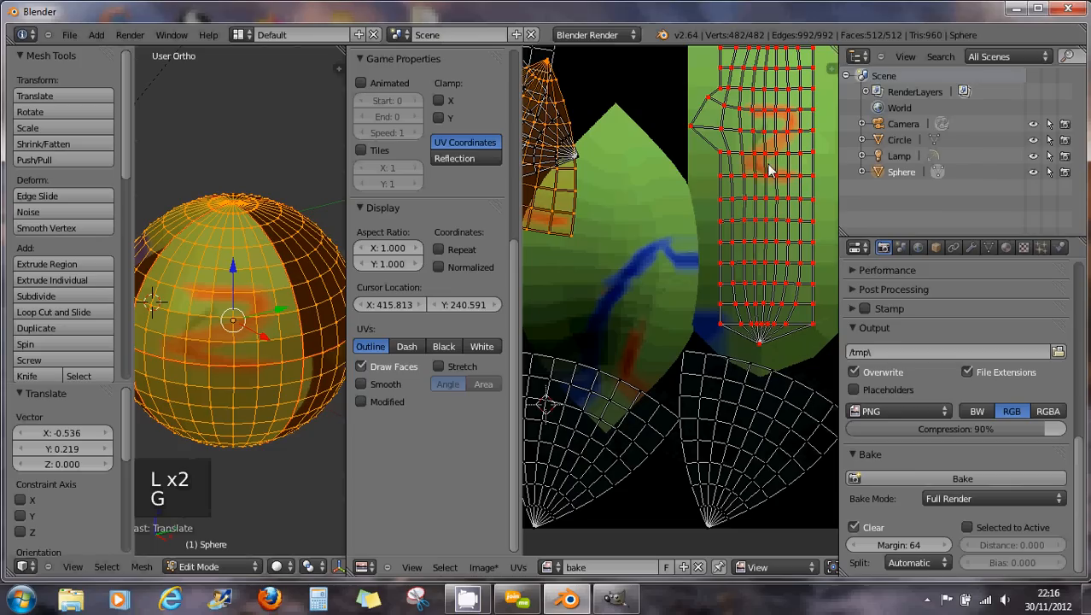
scroll(768, 184, "down", 2)
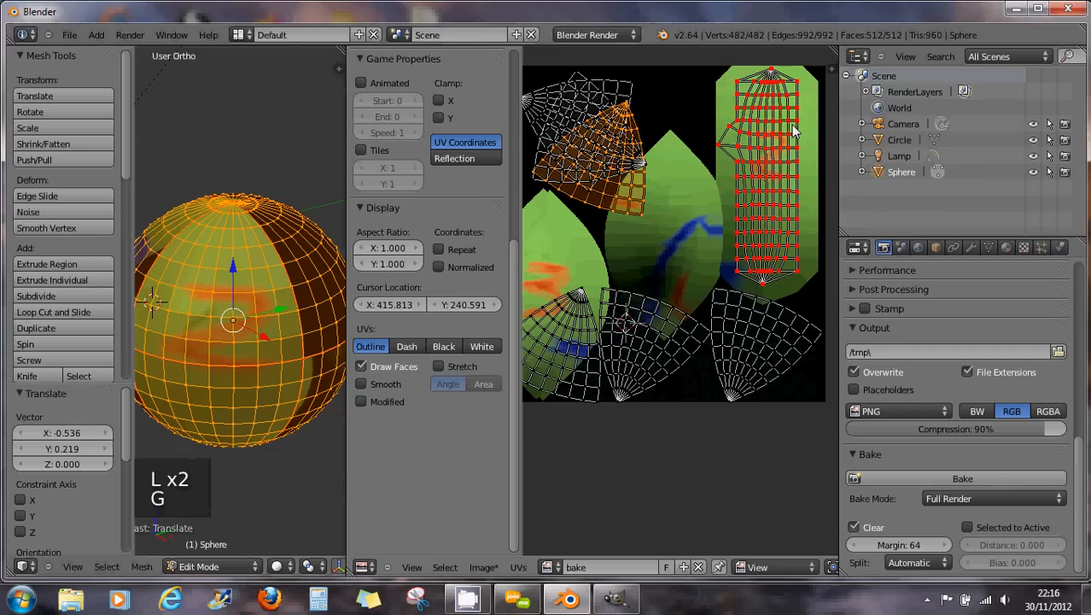
scroll(772, 265, "up", 1)
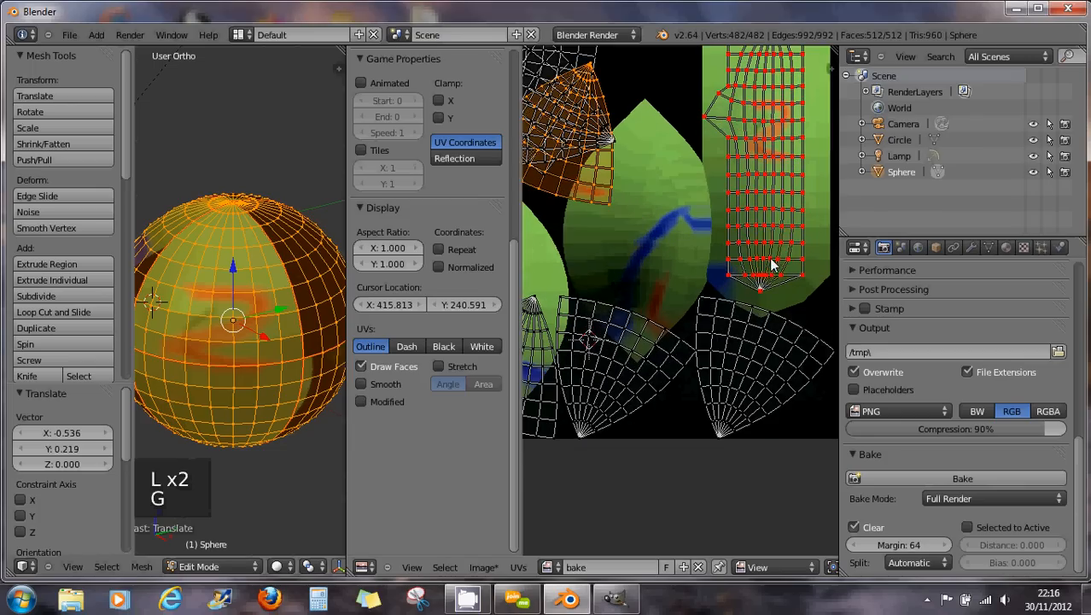
scroll(770, 263, "up", 1)
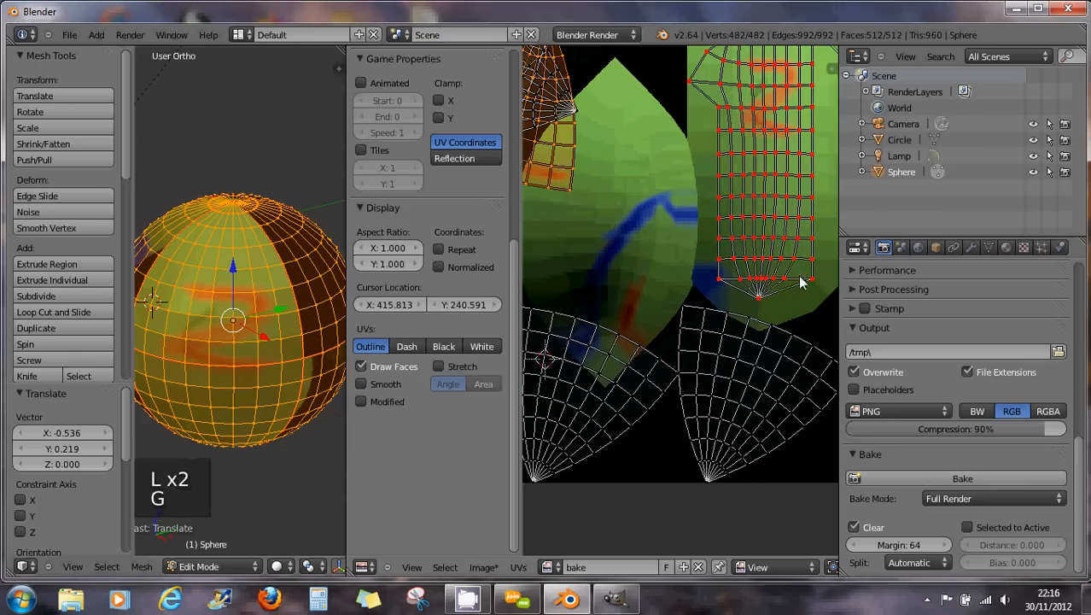
scroll(761, 191, "down", 2)
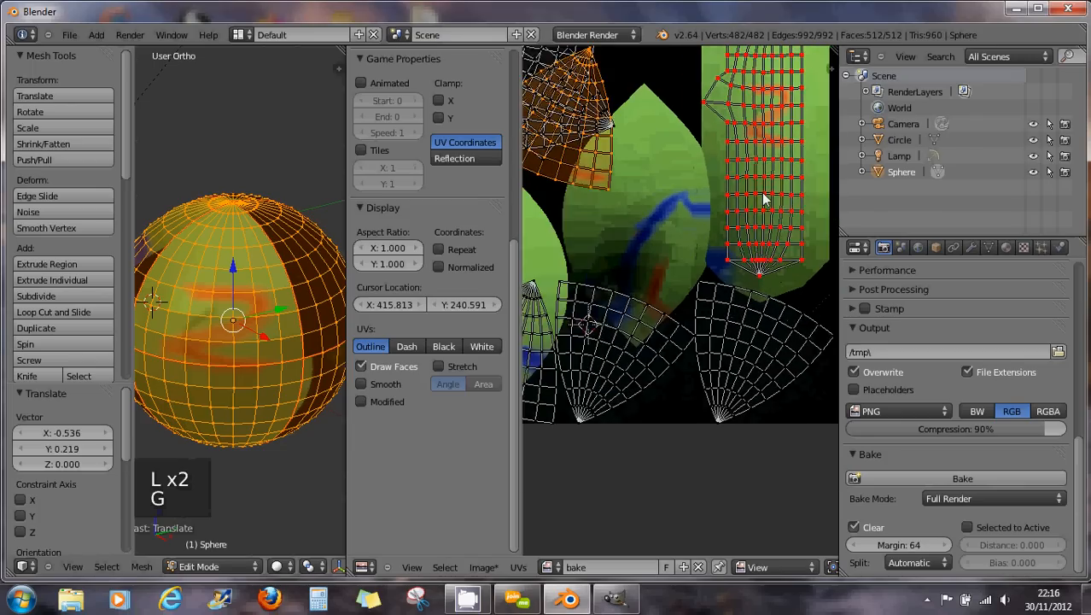
scroll(755, 162, "down", 2)
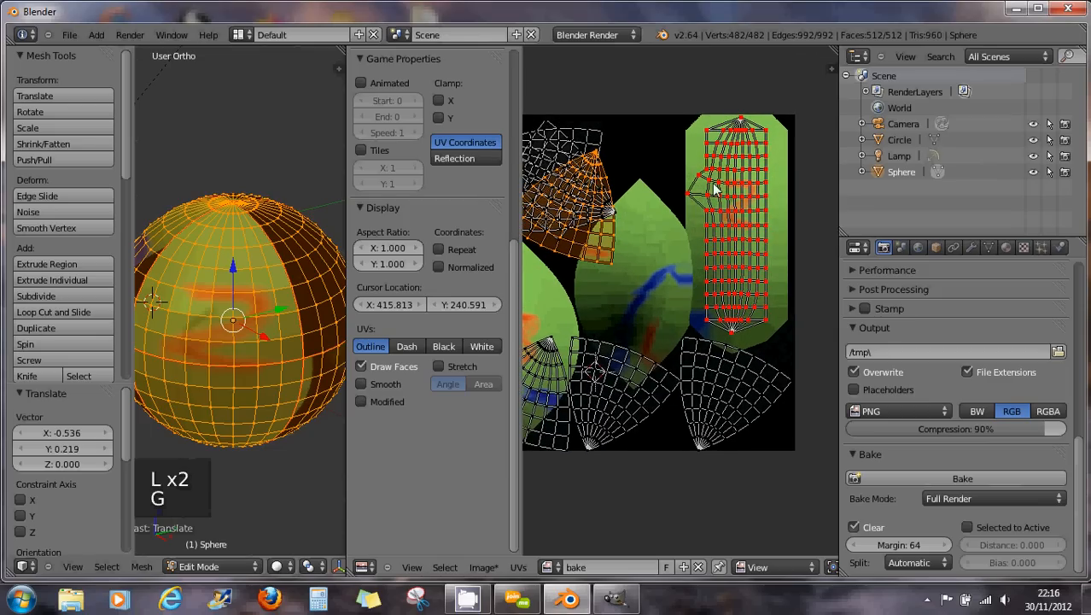
scroll(750, 236, "up", 2)
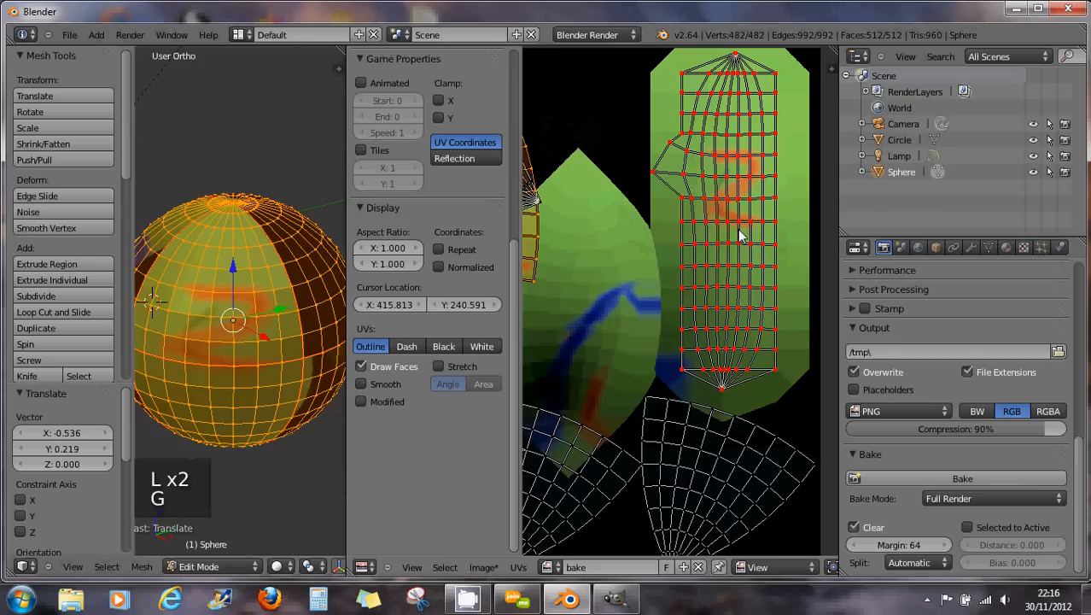
Select the whole strip island in the UV layout and unpin all of its vertices.
key("l")
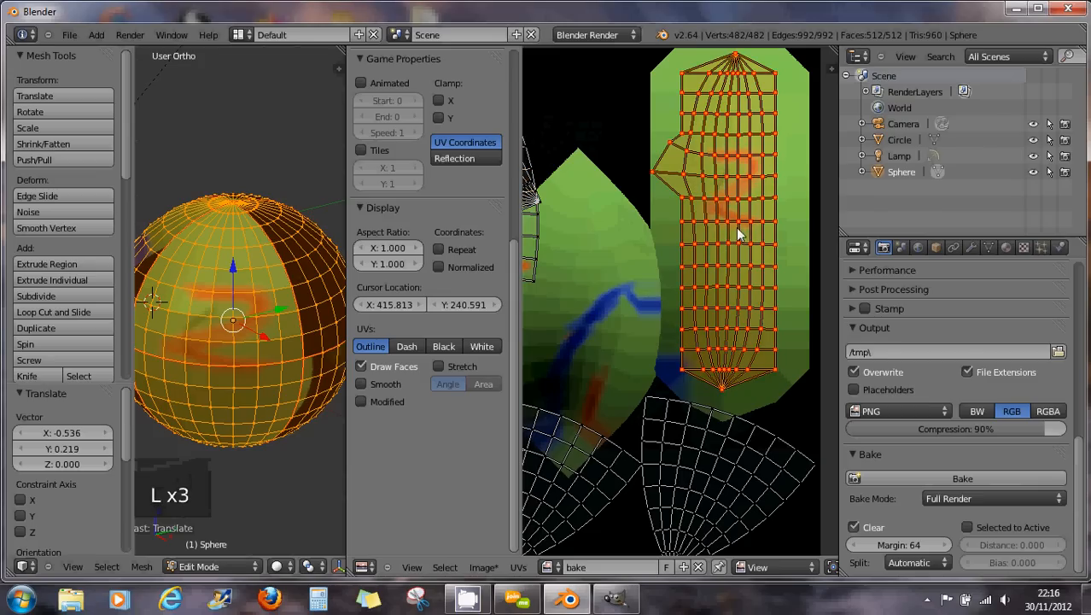
left_click(518, 567)
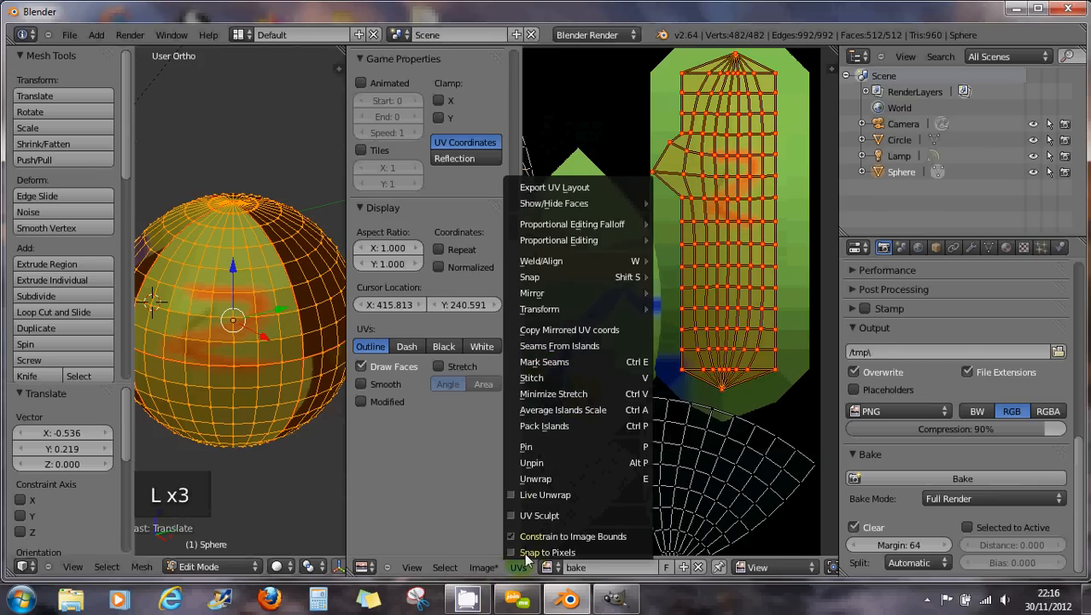
left_click(550, 463)
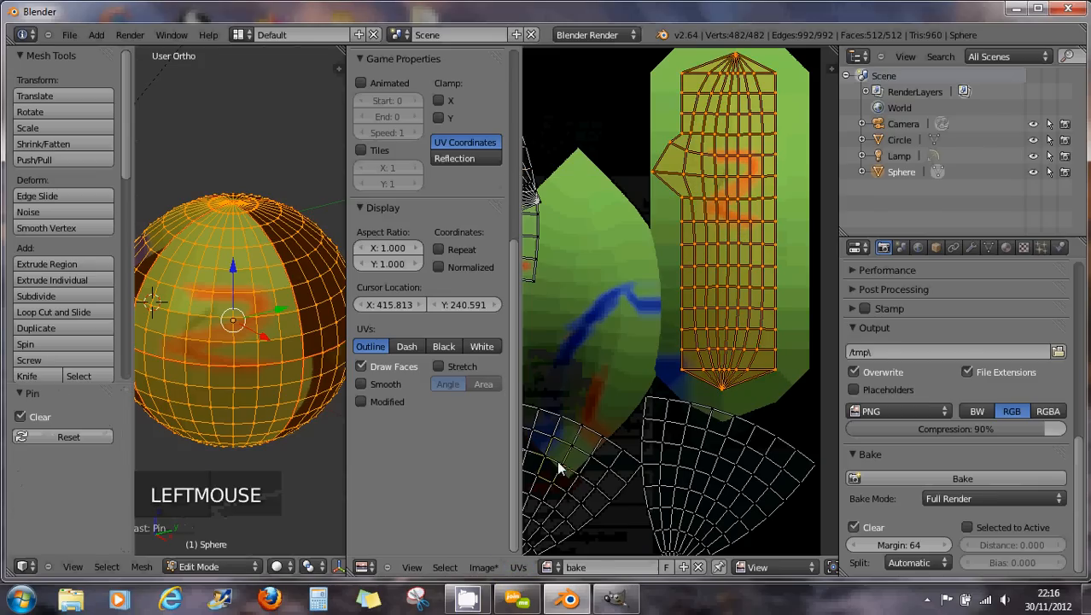
Select the strip island's middle horizontal and central vertical edge loops and apply Pin to them.
right_click(723, 267, "alt")
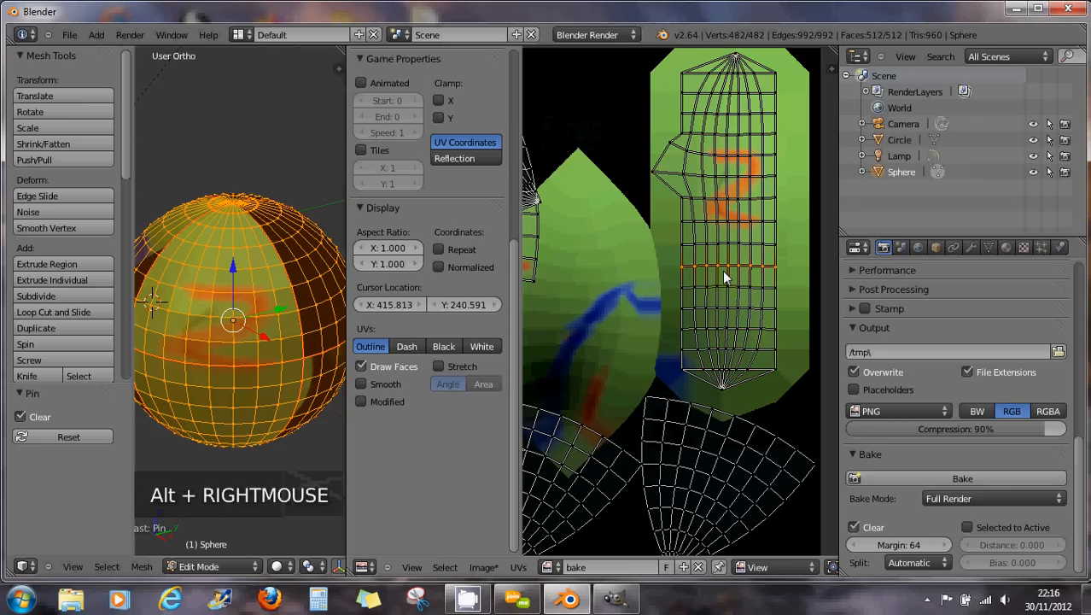
right_click(726, 215, "alt+shift")
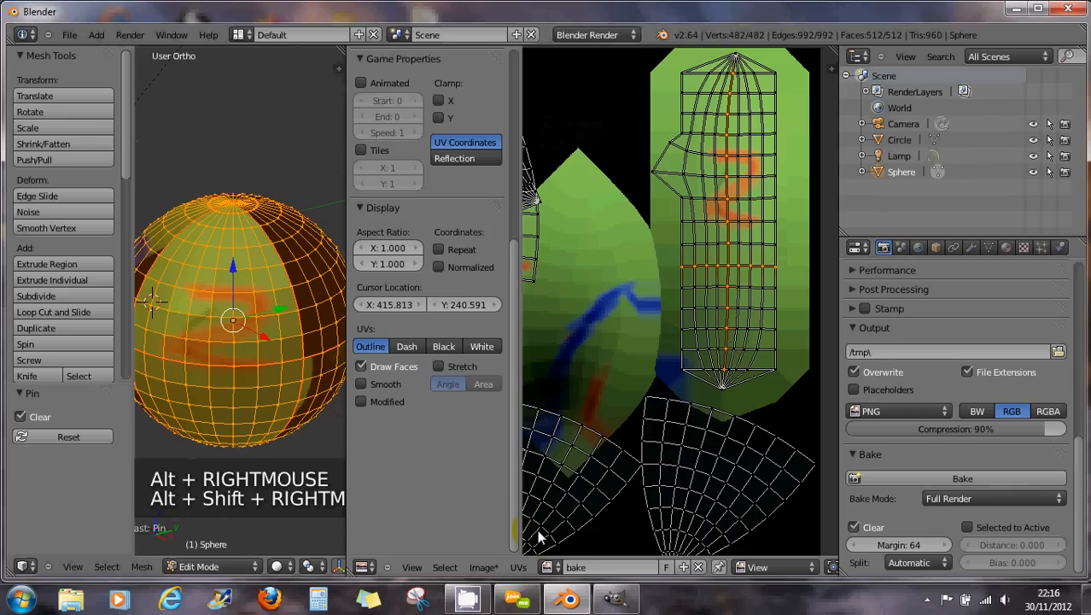
left_click(518, 567)
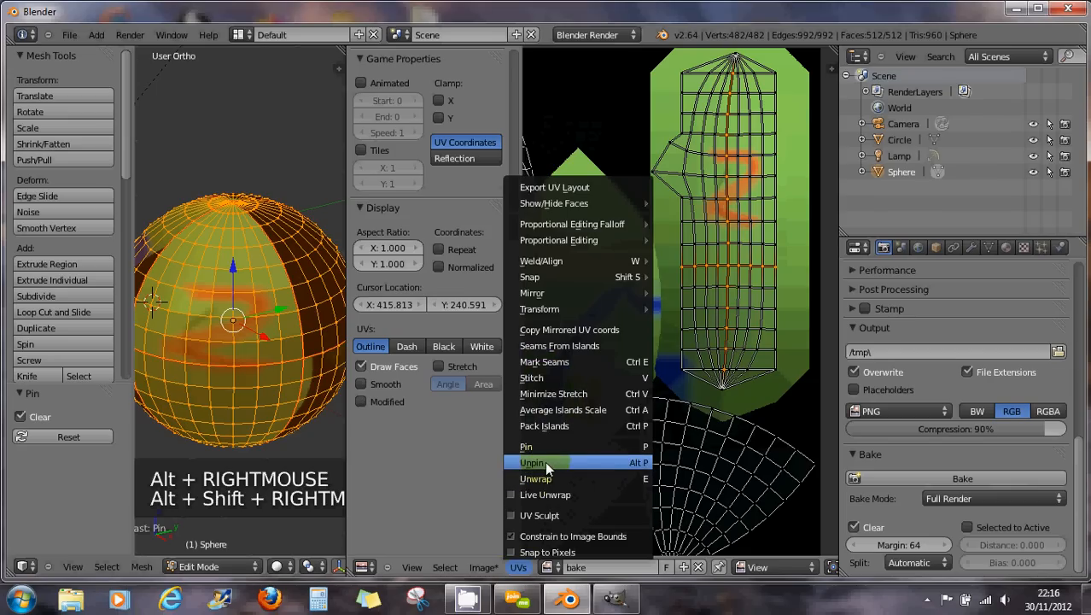
left_click(537, 450)
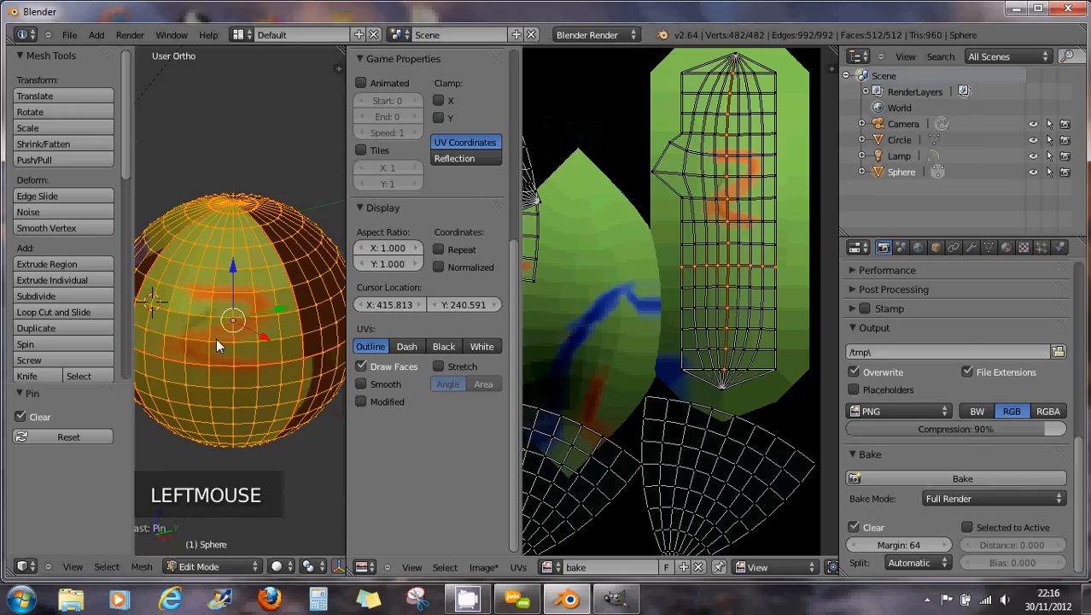
Try to unwrap the sphere with only the strip's central loops pinned, inspect the new islands, and undo the unwrap.
left_click(519, 567)
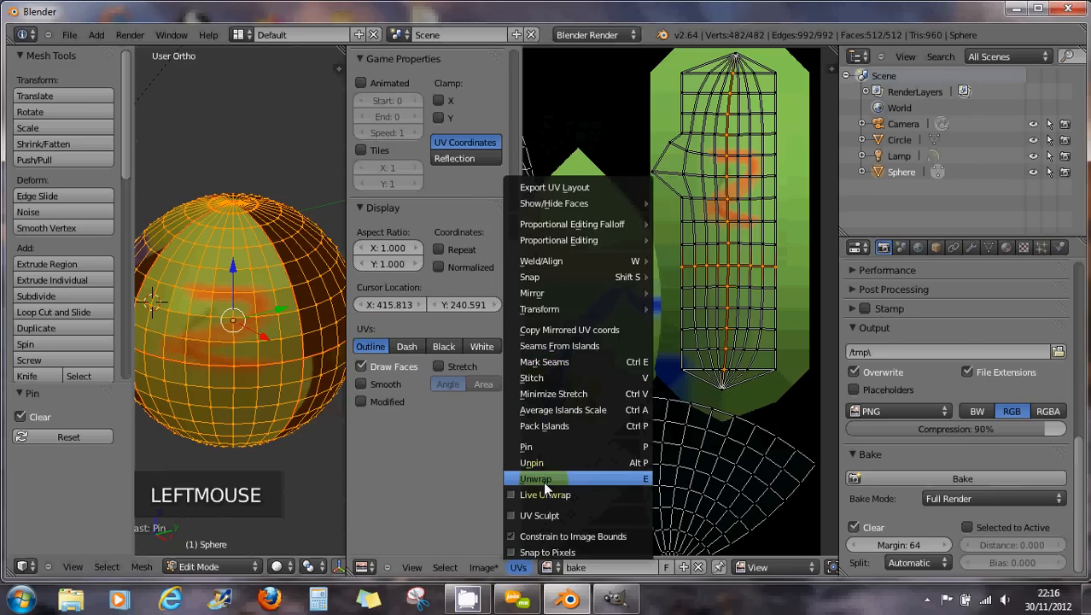
left_click(634, 483)
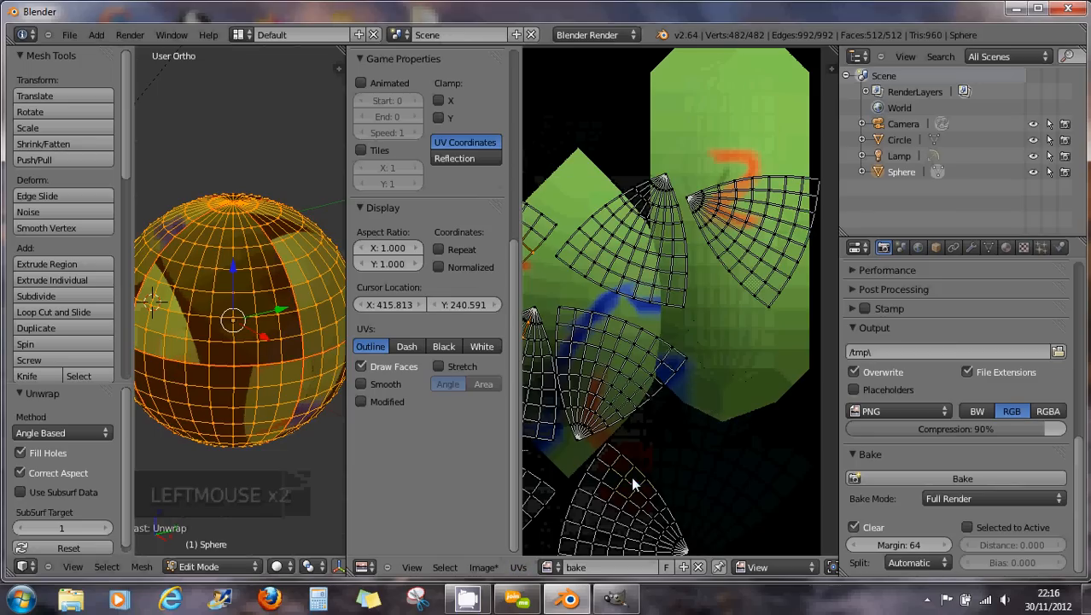
scroll(696, 344, "down", 2)
scroll(695, 338, "down", 1)
middle_click_drag(619, 340, 640, 279)
scroll(639, 280, "up", 7)
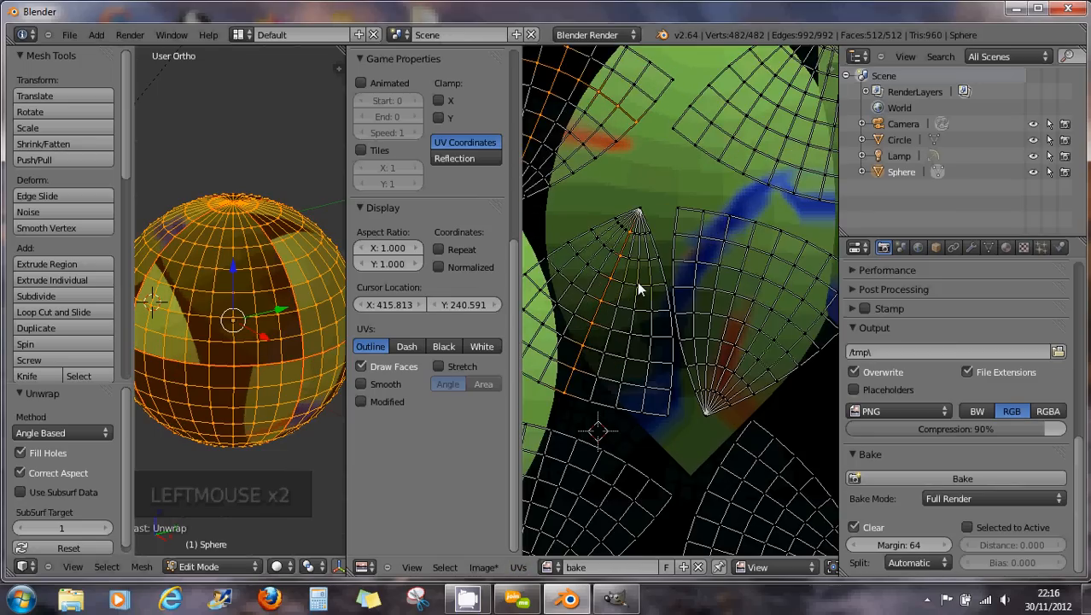
scroll(628, 289, "down", 4)
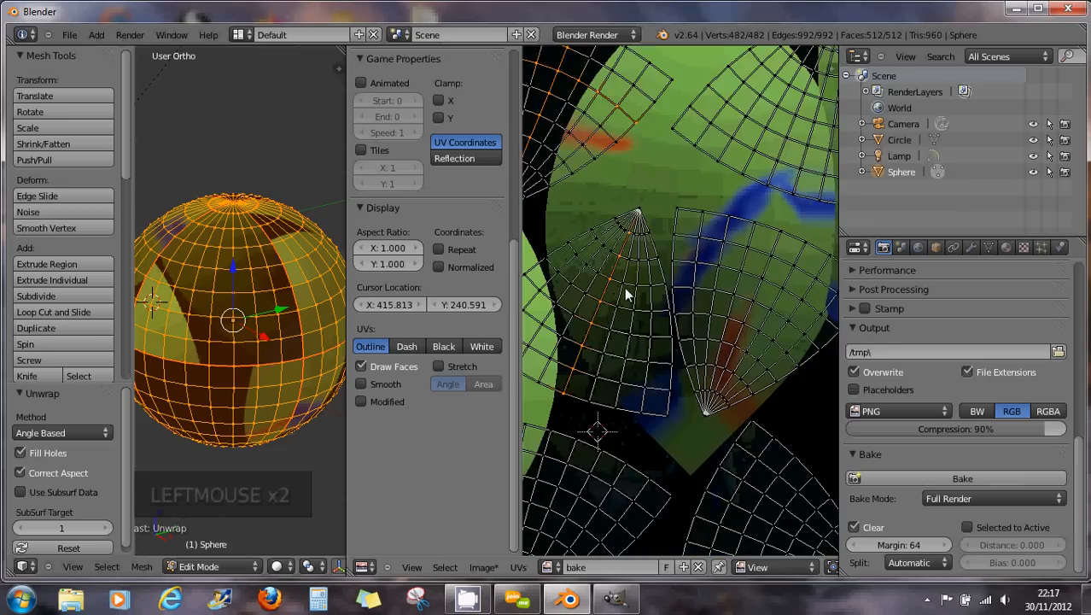
middle_click_drag(670, 283, 622, 286)
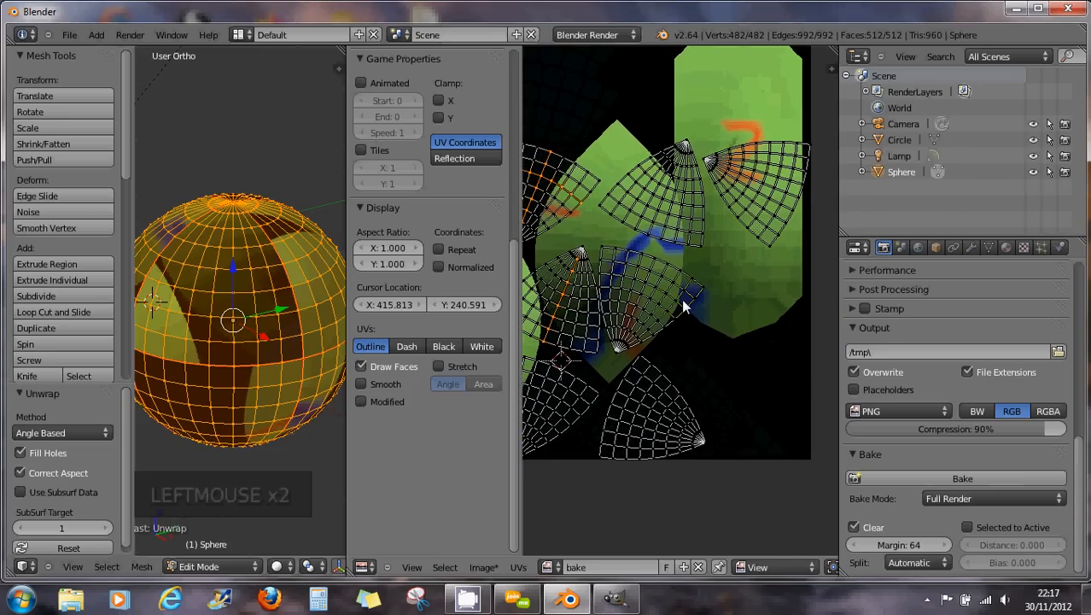
middle_click(683, 307)
key("ctrl+z")
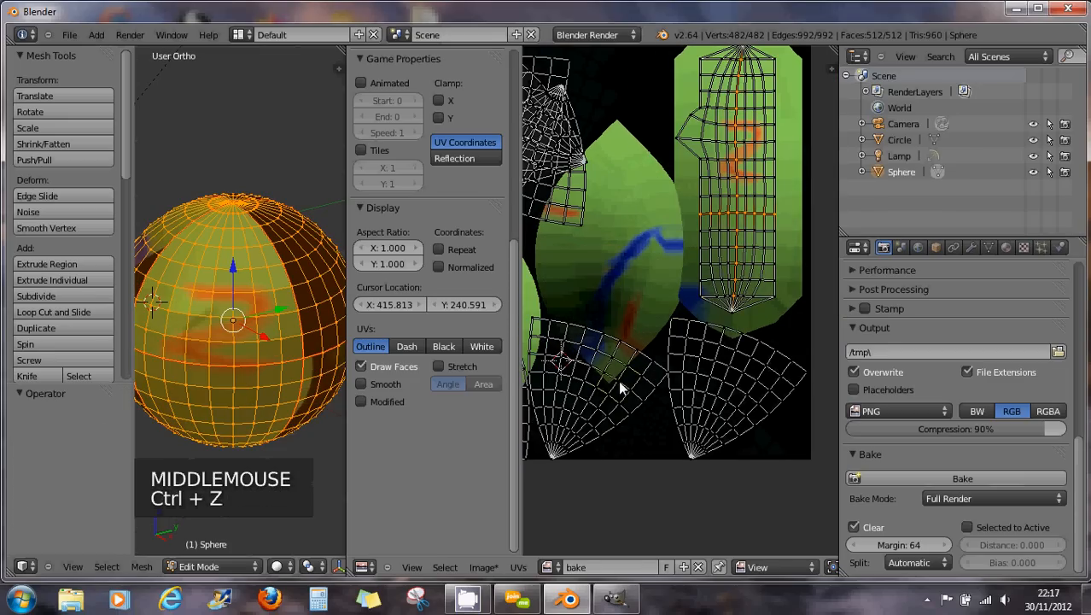
Apply Pin again to the strip island's selected horizontal and vertical central loops.
left_click(518, 567)
left_click(535, 447)
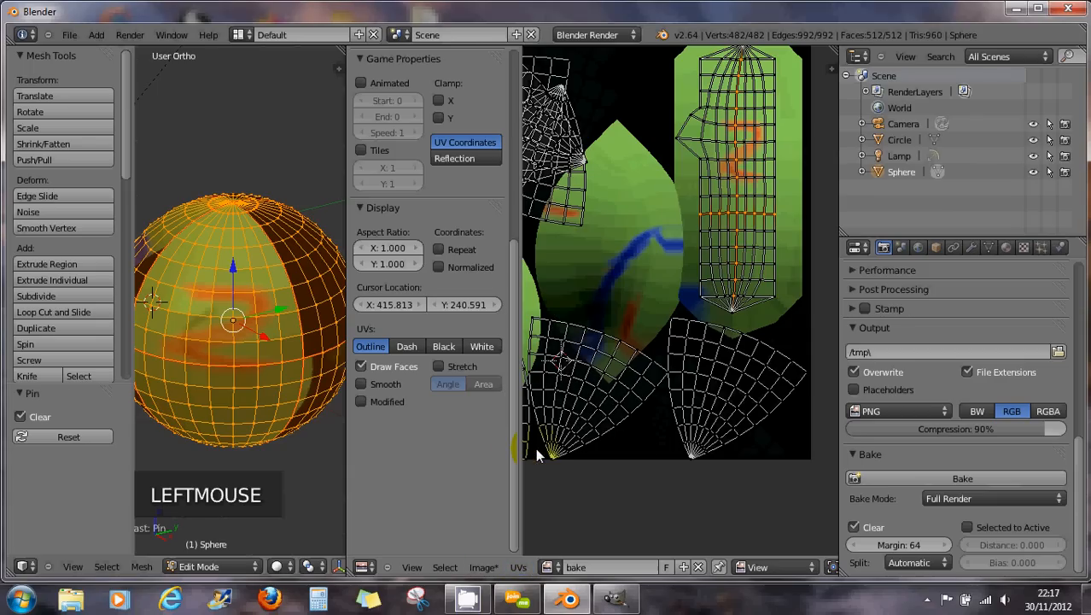
Select only the two long side edges of the strip island and apply Pin to them.
key("a")
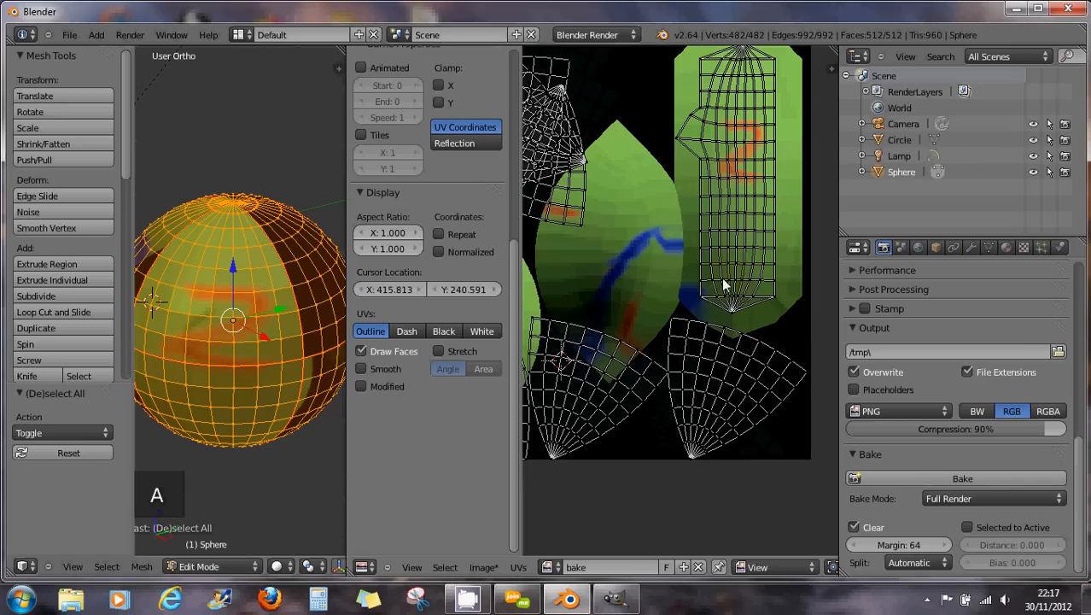
right_click(700, 291, "alt")
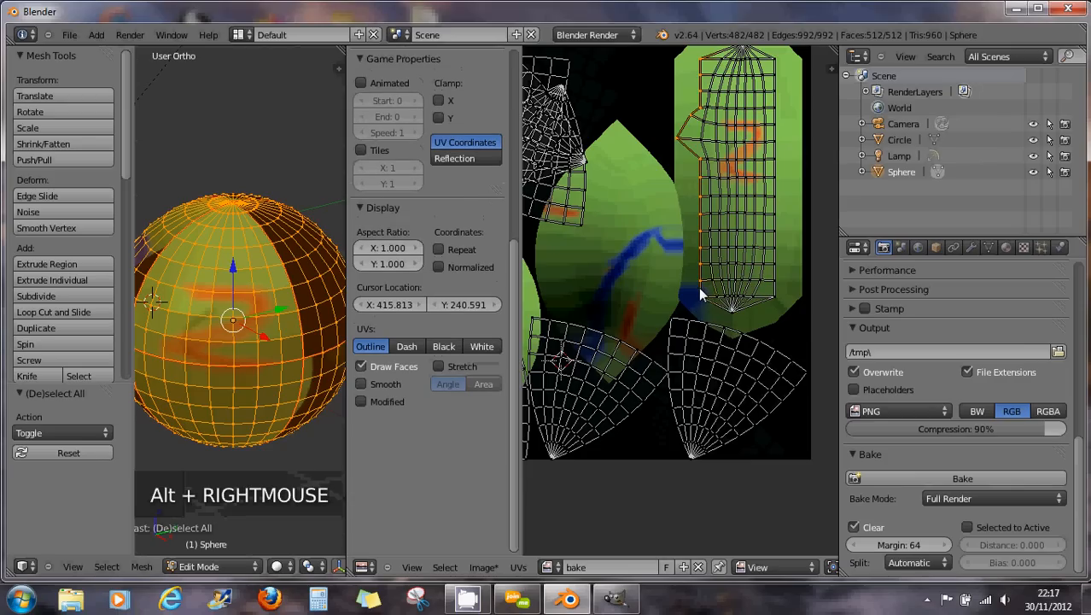
right_click(777, 278, "alt+shift")
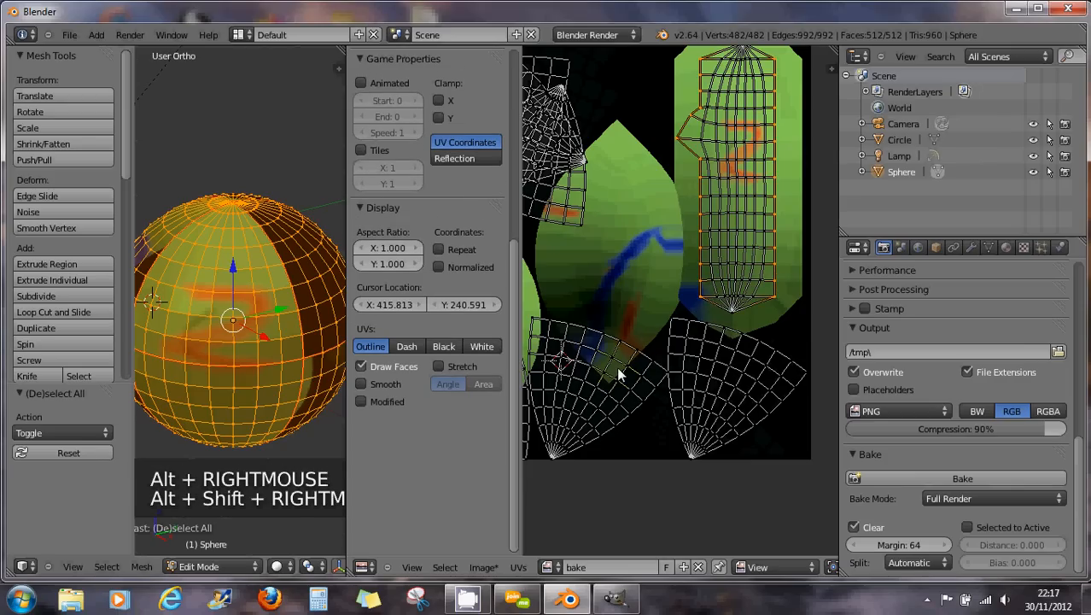
left_click(516, 568)
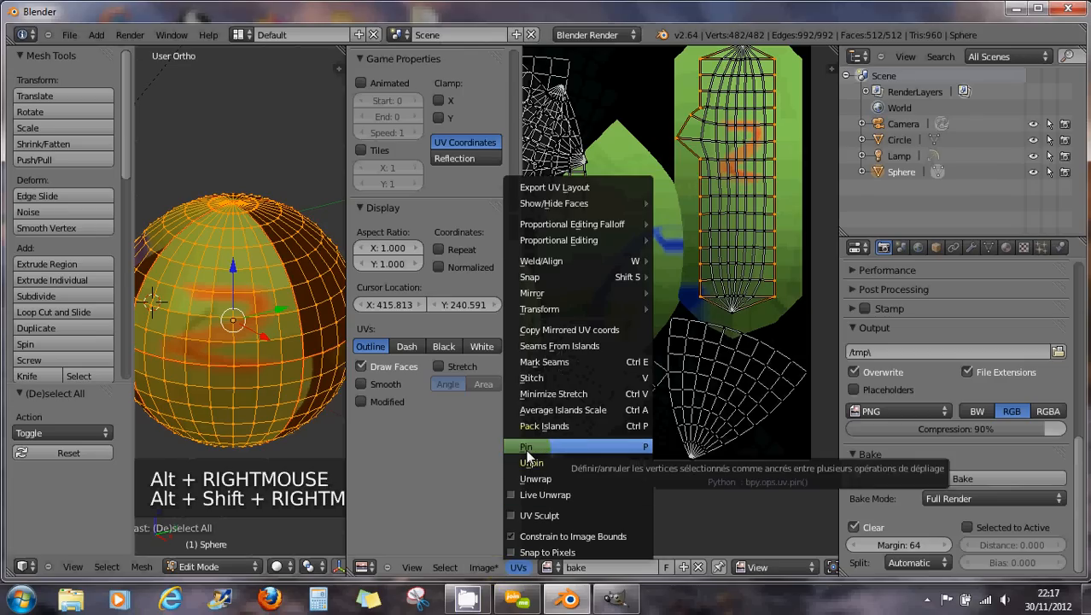
left_click(526, 448)
Add the strip island's top and bottom tip vertices to the selection and pin the entire outline.
scroll(713, 316, "up", 5)
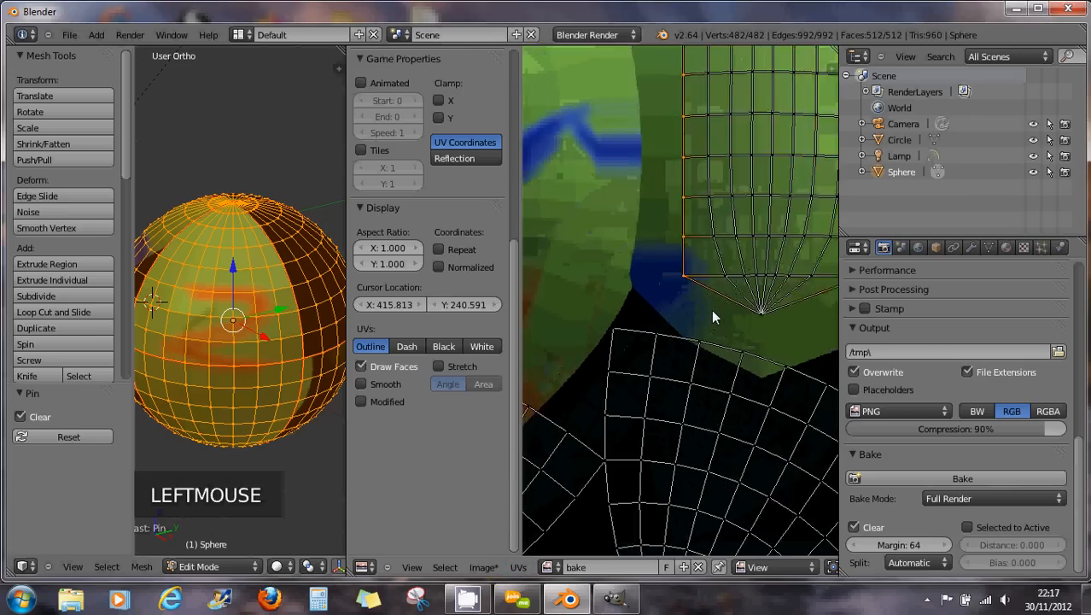
scroll(711, 309, "up", 2)
scroll(781, 286, "down", 5)
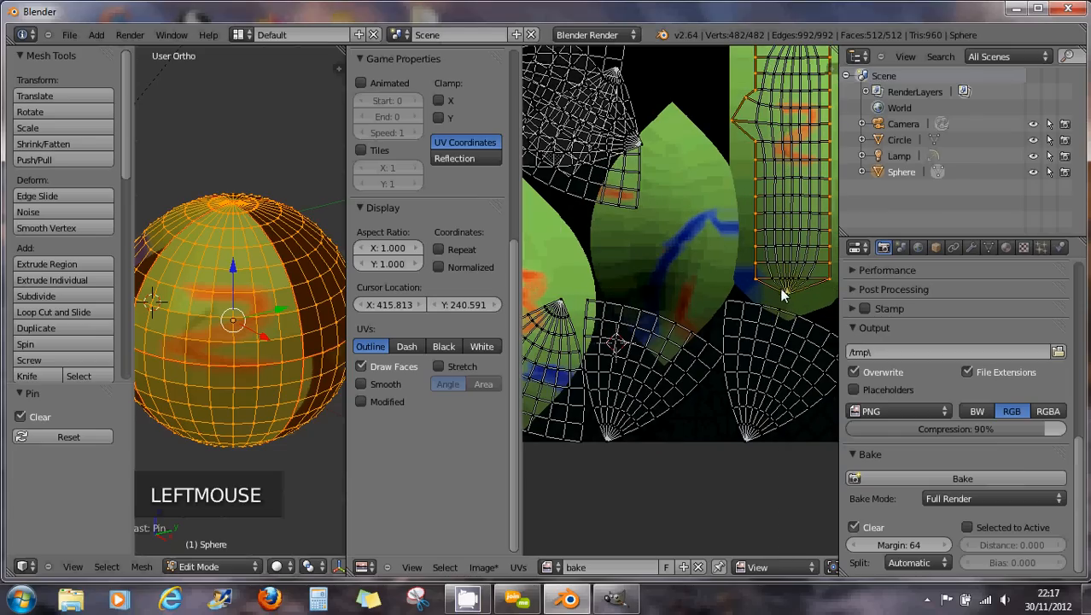
left_click_drag(796, 300, 798, 300)
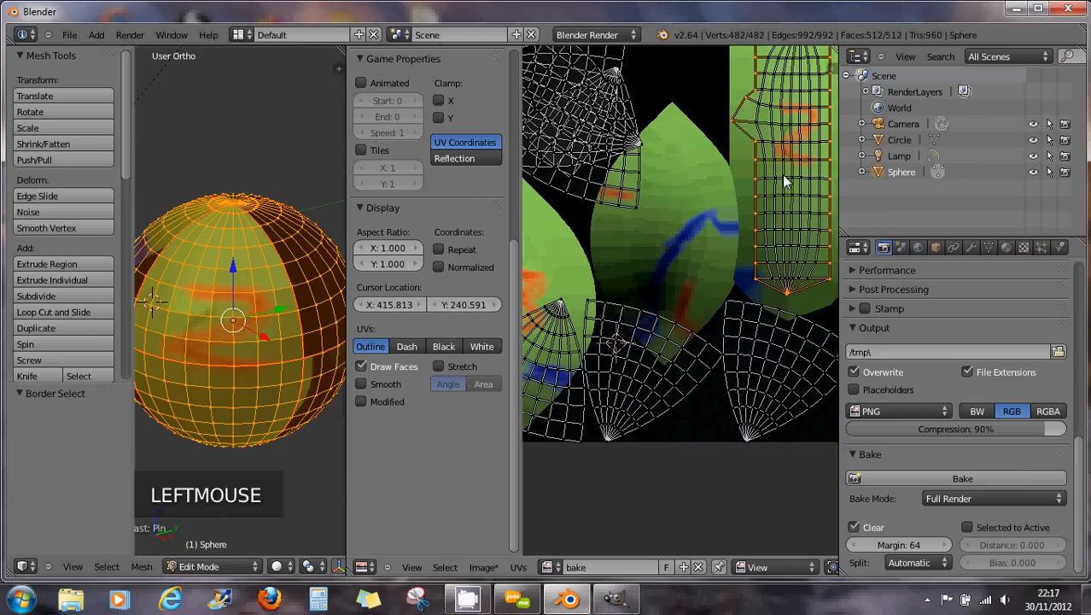
middle_click_drag(783, 132, 735, 286)
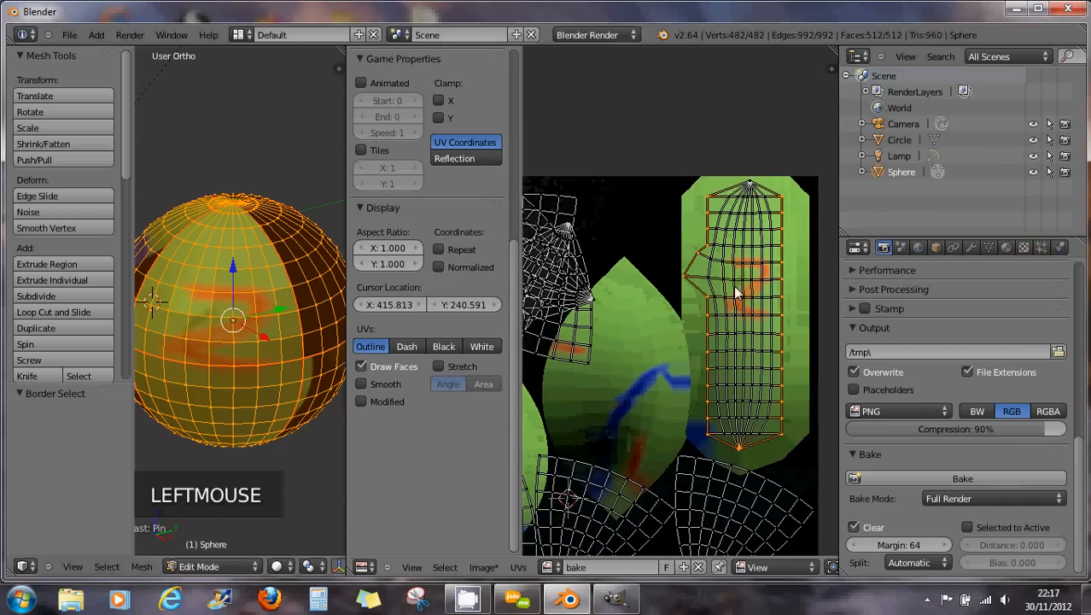
left_click(748, 182)
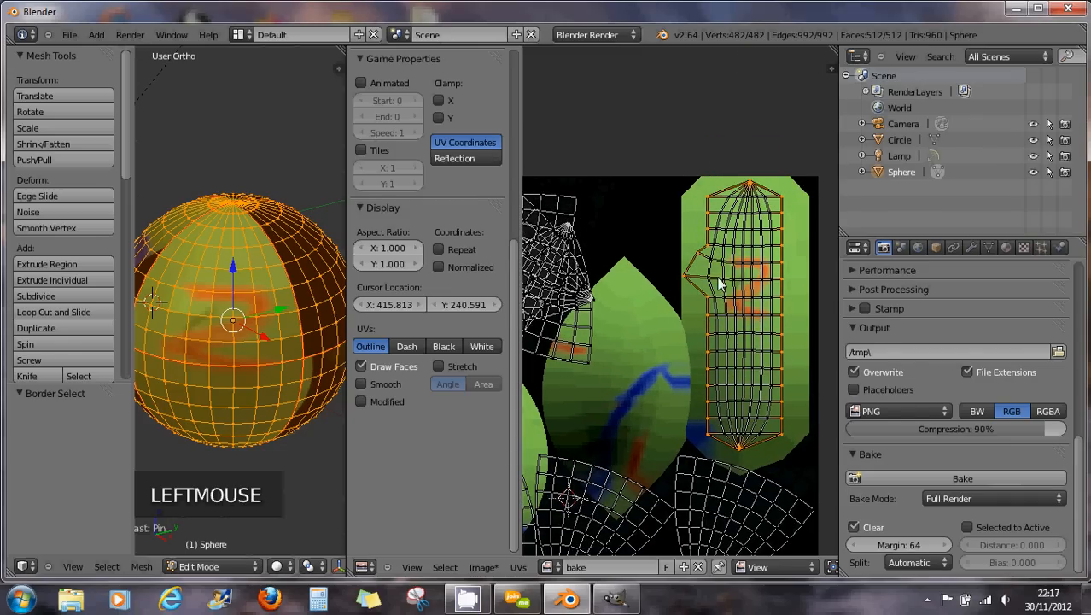
key("b")
key("p")
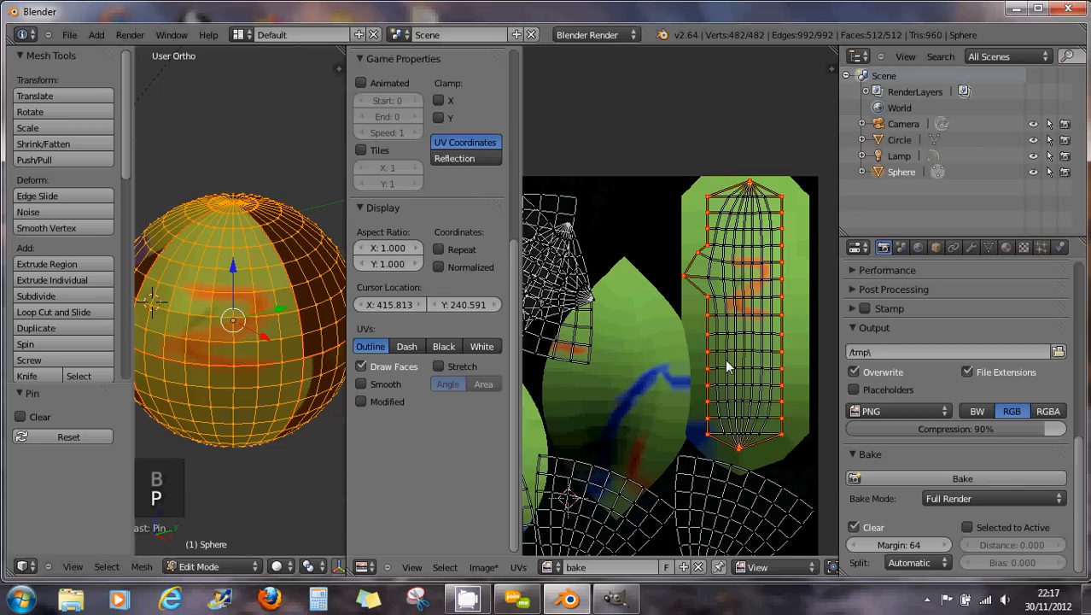
Try to unwrap the sphere with only the strip island's outline pinned.
scroll(724, 359, "up", 2)
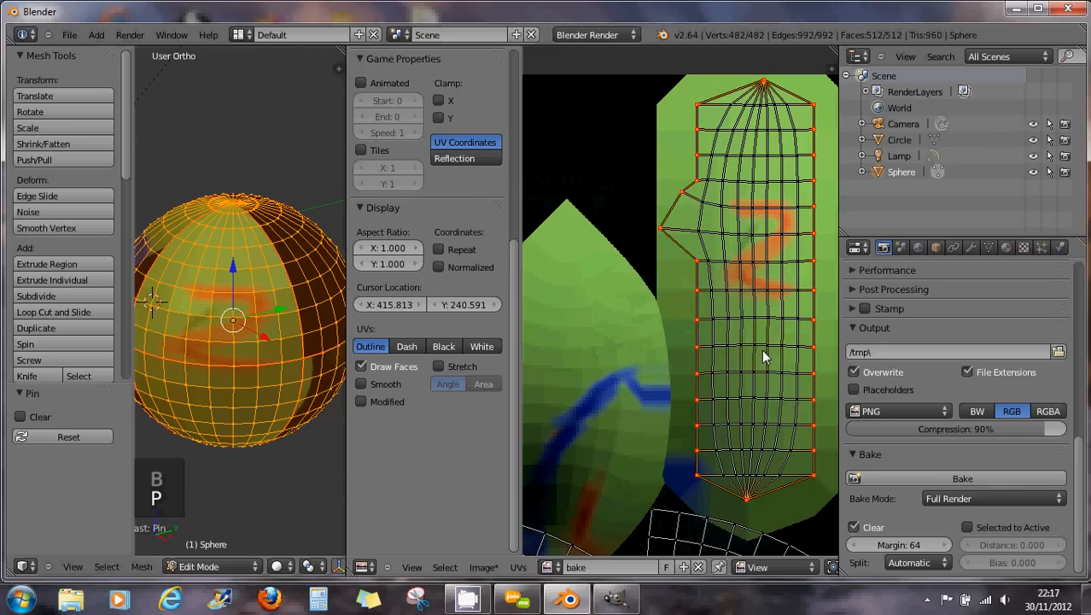
left_click(518, 567)
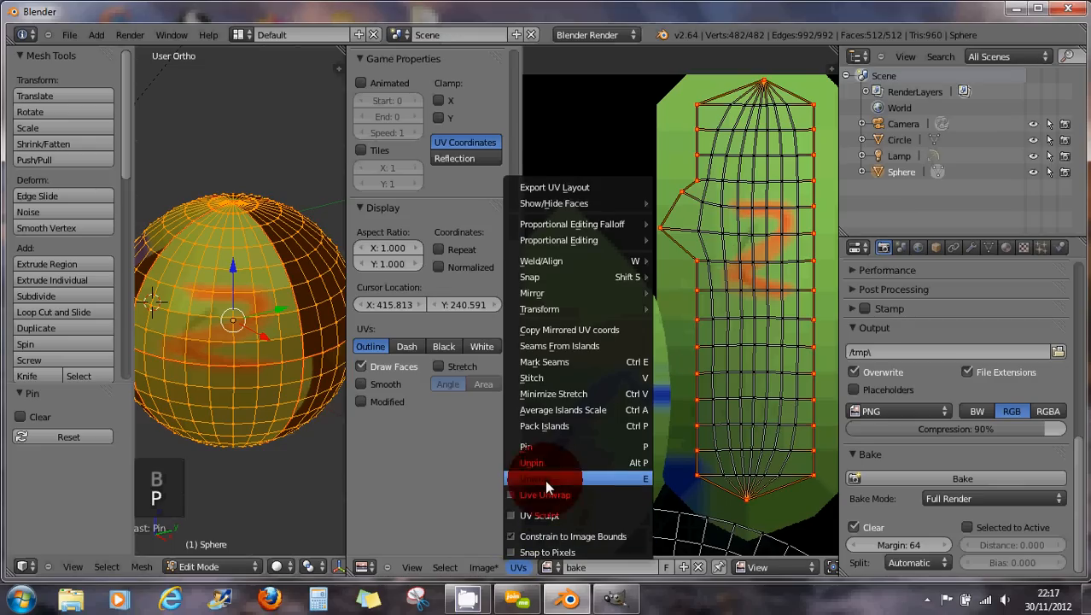
left_click(544, 479)
scroll(726, 391, "down", 2)
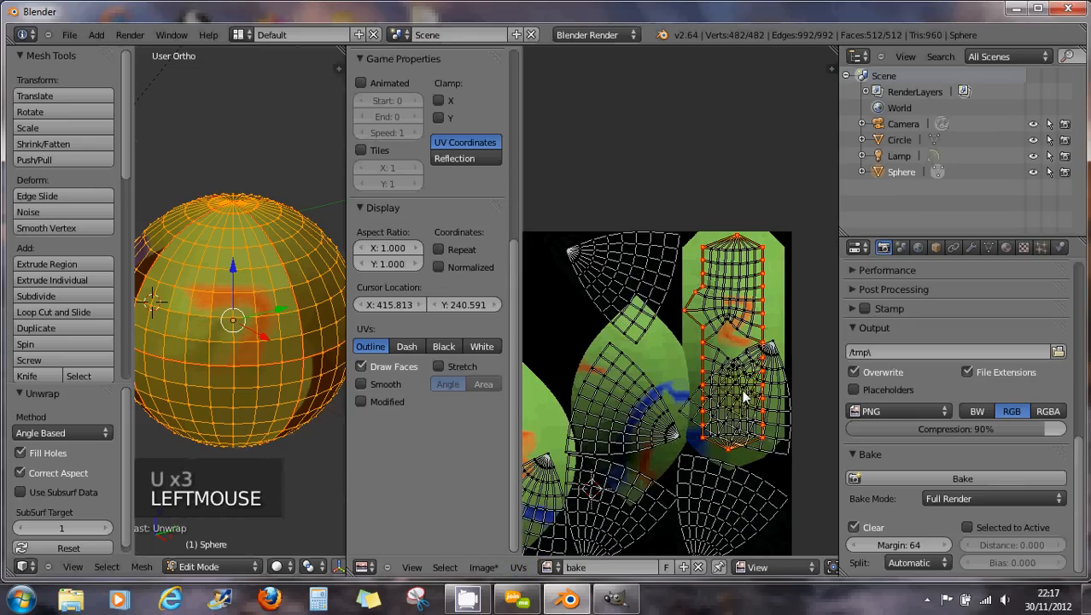
scroll(743, 380, "up", 2)
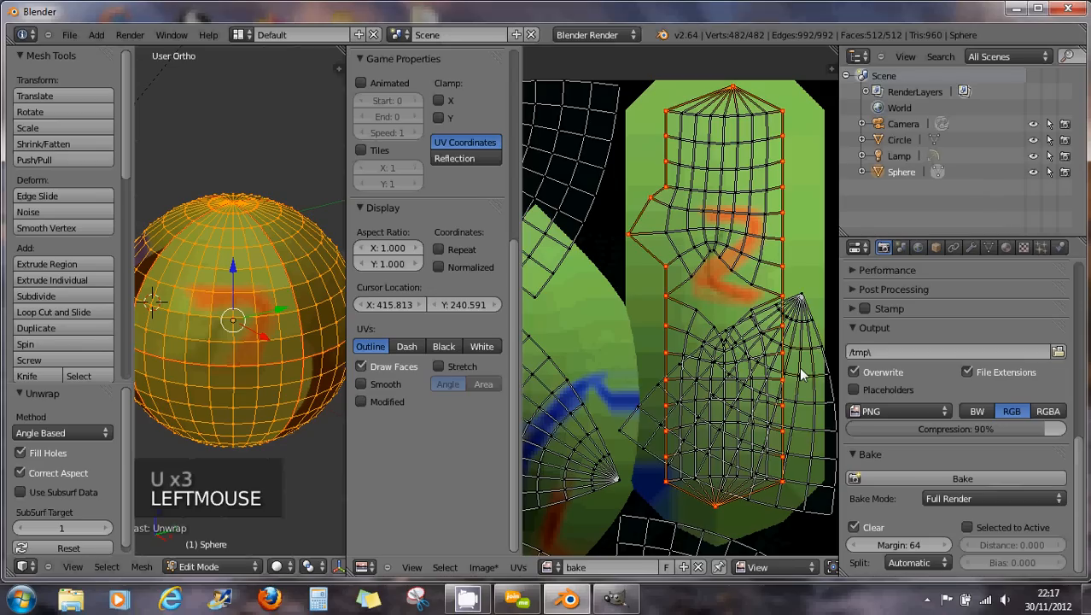
Select the fan-shaped island overlapping the lower half of the strip and move it aside onto the neighbouring leaf-shaped texture area.
key("l")
key("l")
key("l")
key("l")
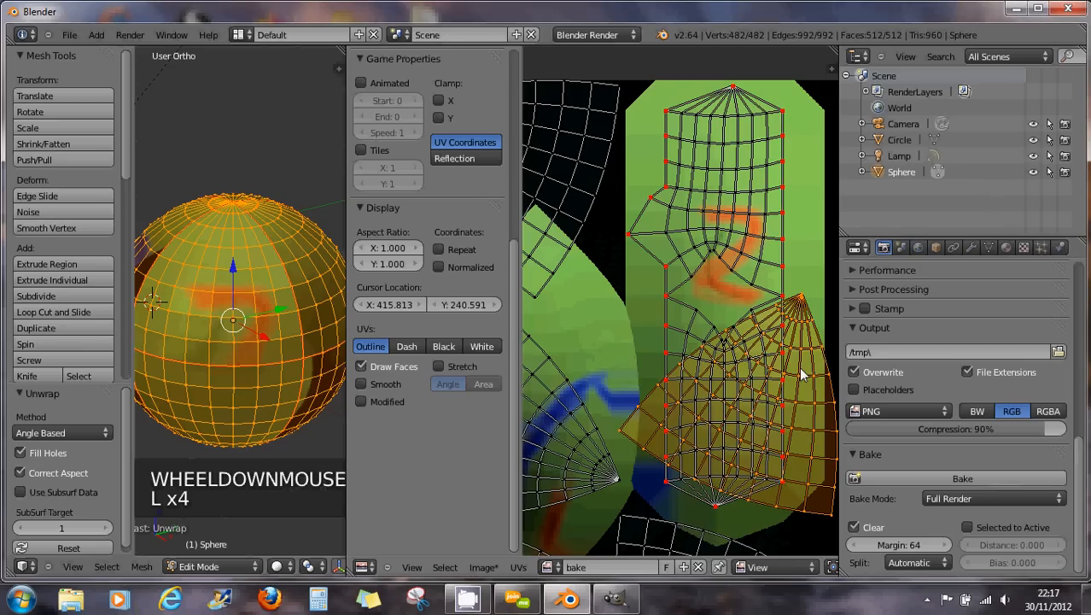
key("g")
left_click(571, 390)
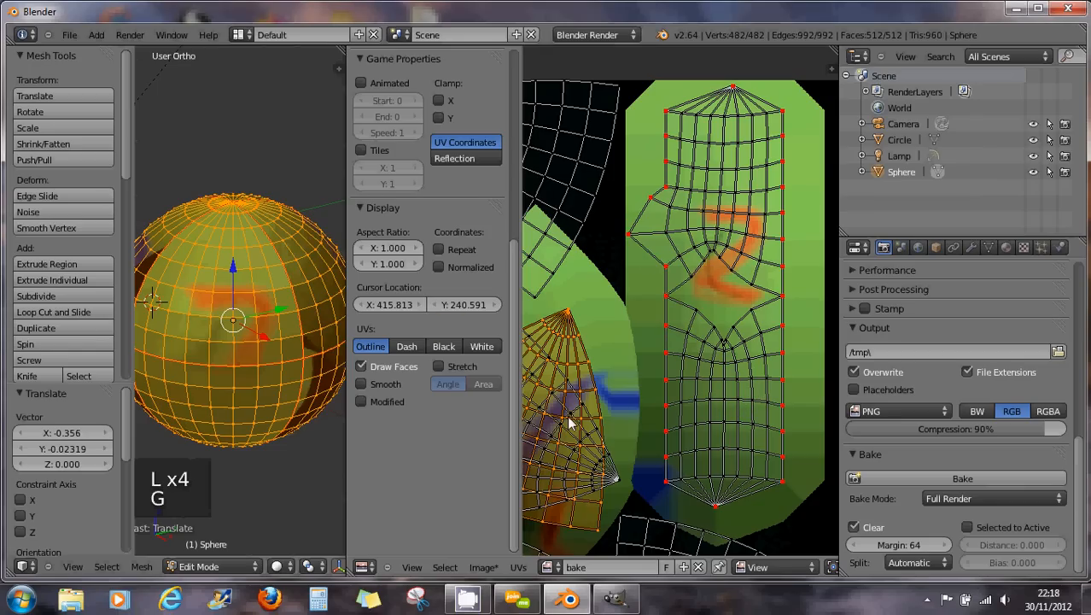
Inspect how the strip deformed inside its pinned outline, and undo the island move and the unwrap.
scroll(731, 424, "down", 6)
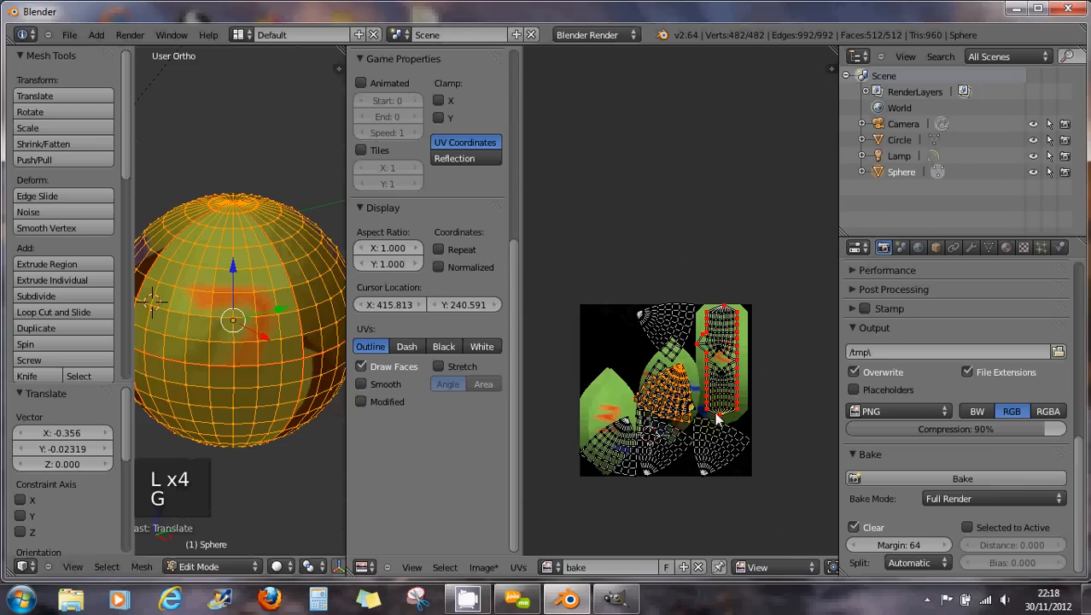
scroll(740, 411, "up", 5)
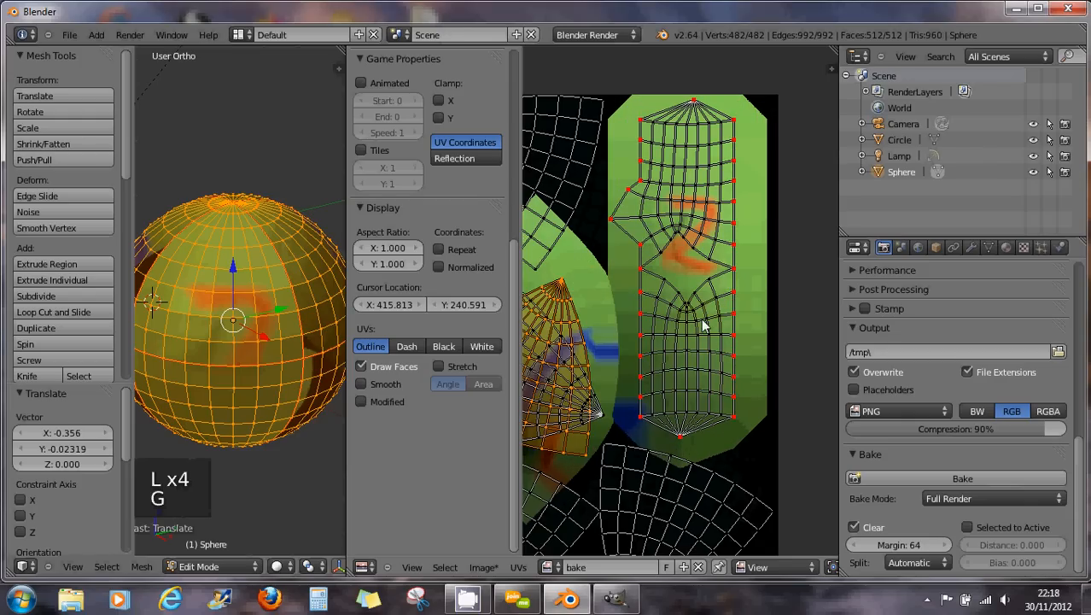
scroll(698, 325, "down", 2)
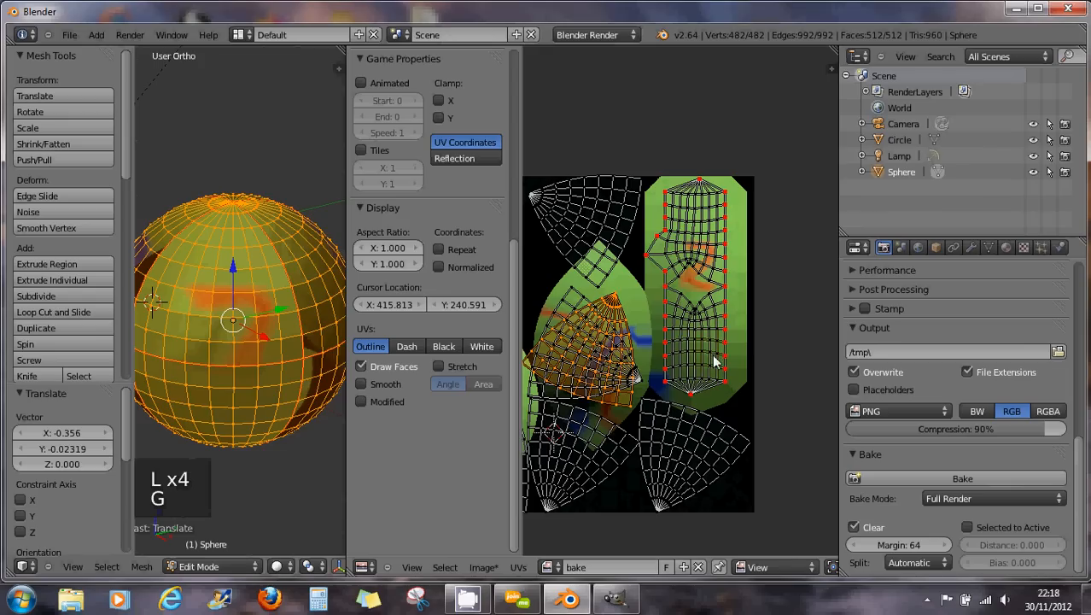
key("ctrl+z")
key("ctrl+z")
key("ctrl+z")
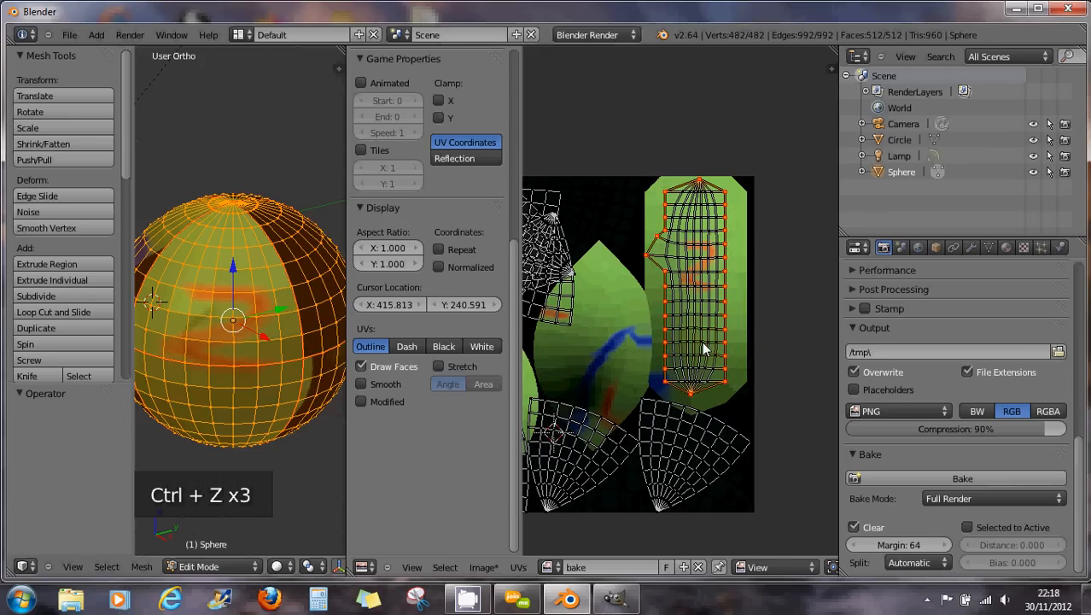
Select all islands in the UV layout and unpin all of their vertices.
key("a")
key("a")
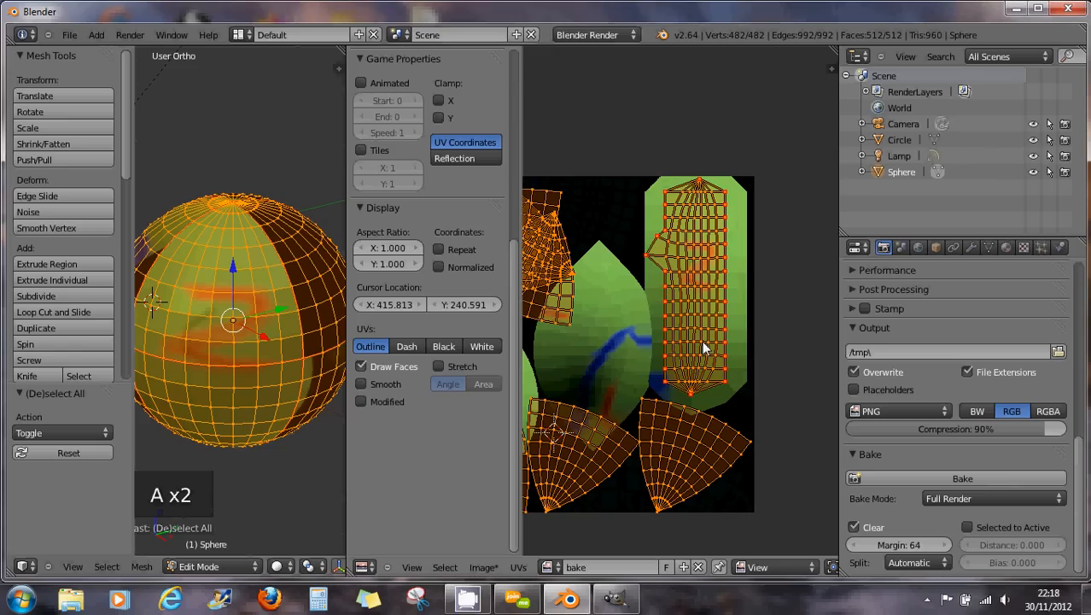
left_click(518, 567)
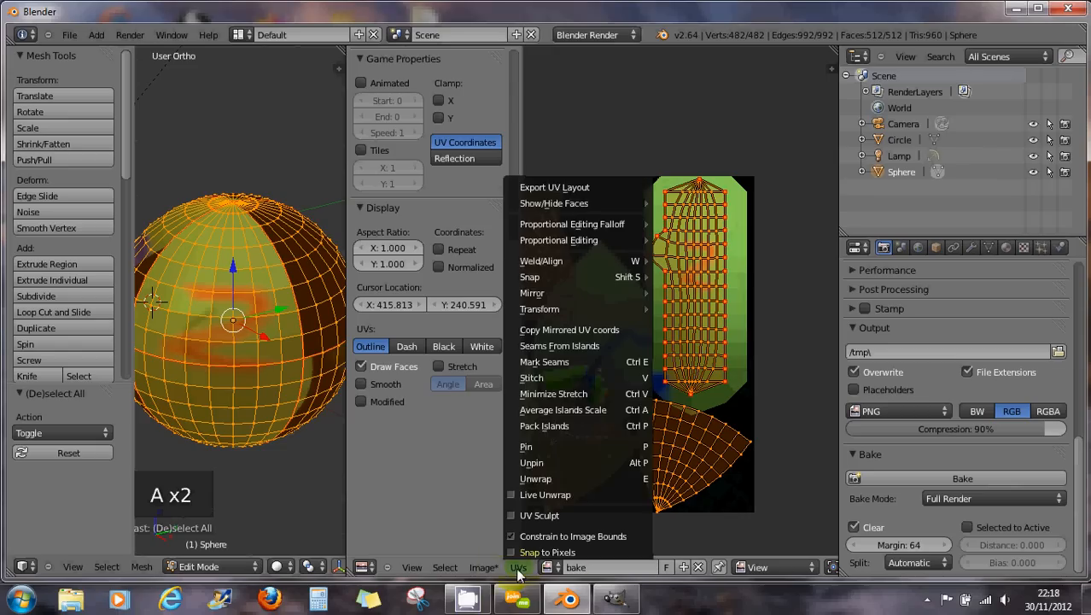
left_click(536, 463)
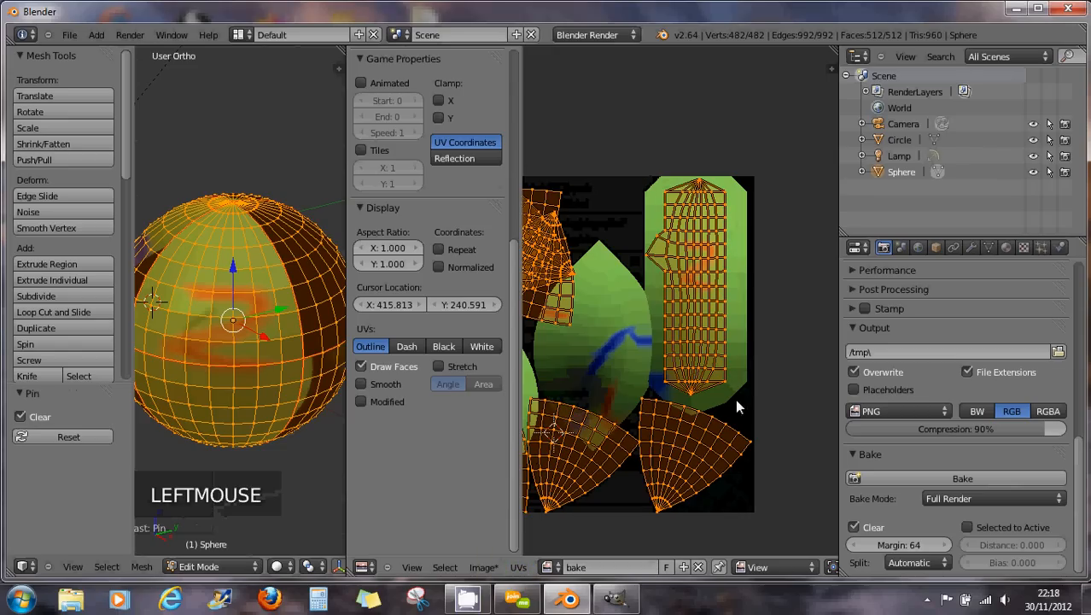
Select only the three horizontal vertex rows just below the orange 2 on the strip island, pin them, and clear the selection.
scroll(694, 306, "up", 2)
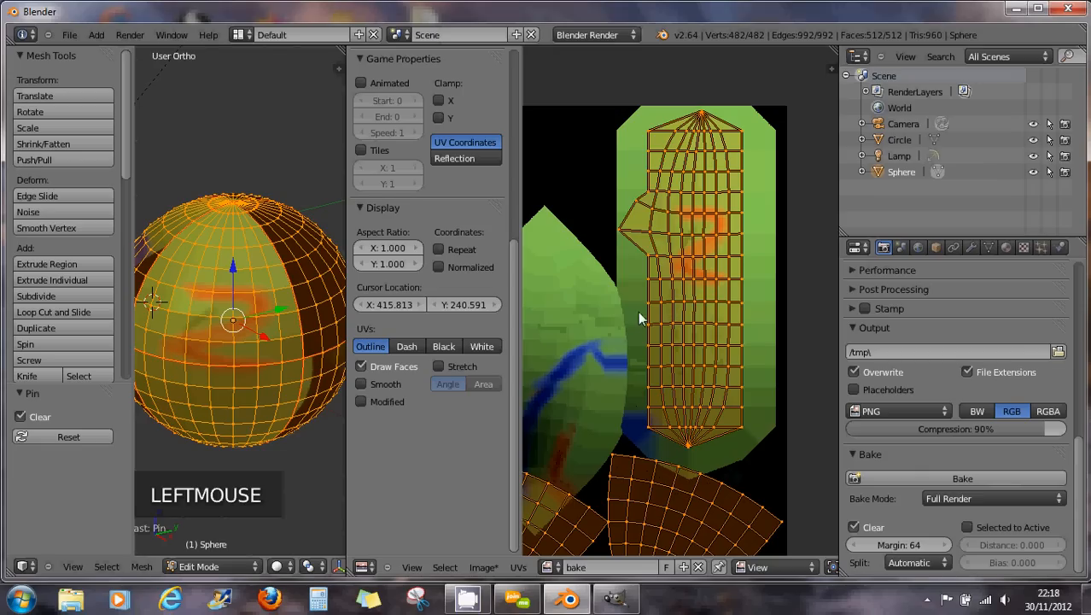
scroll(628, 314, "up", 2)
key("a")
key("b")
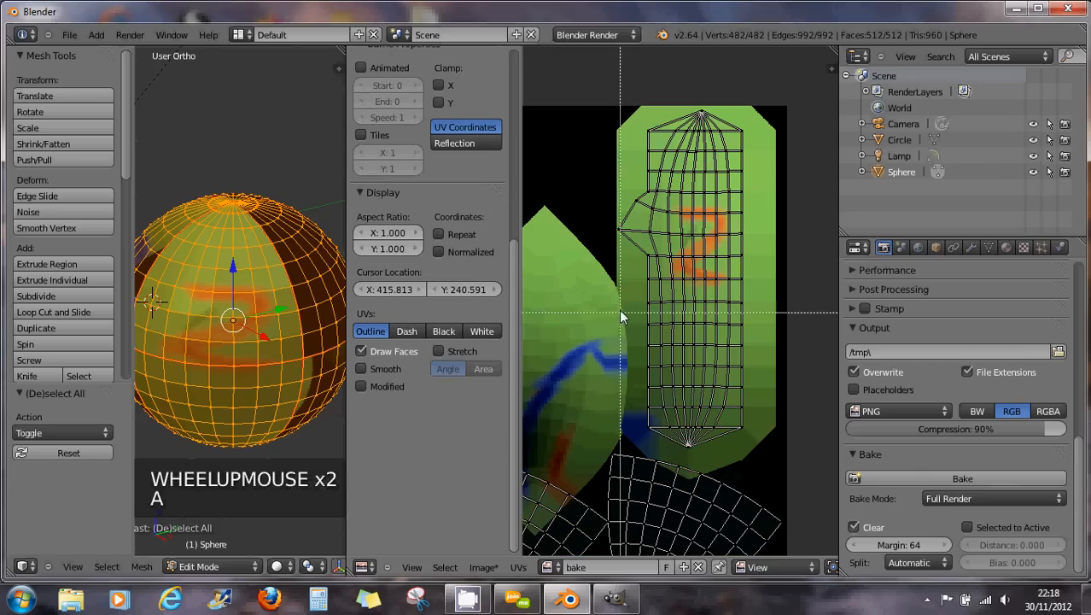
left_click_drag(630, 297, 764, 357)
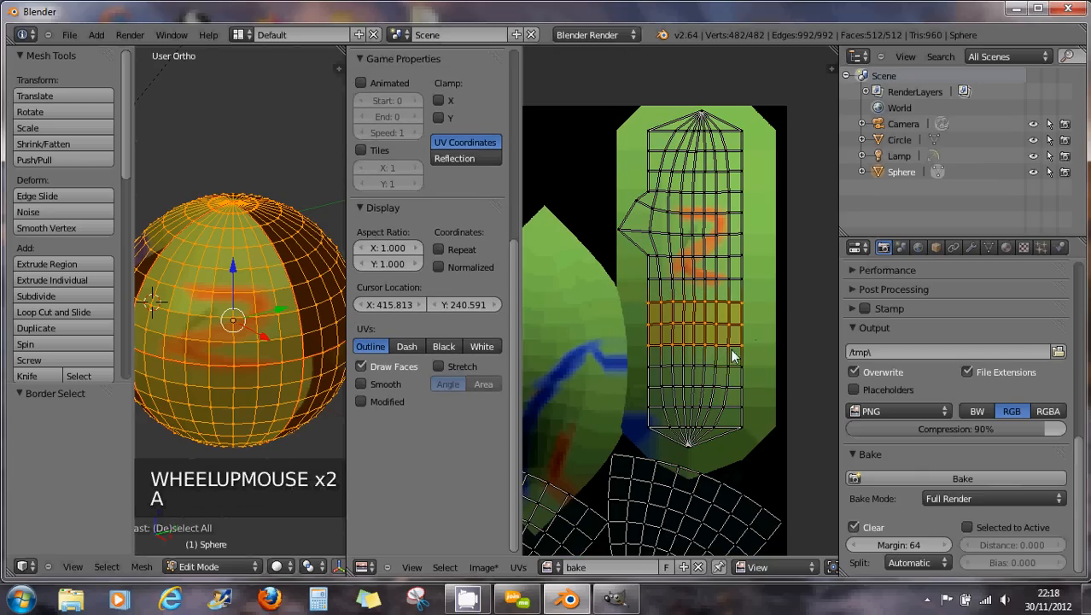
key("p")
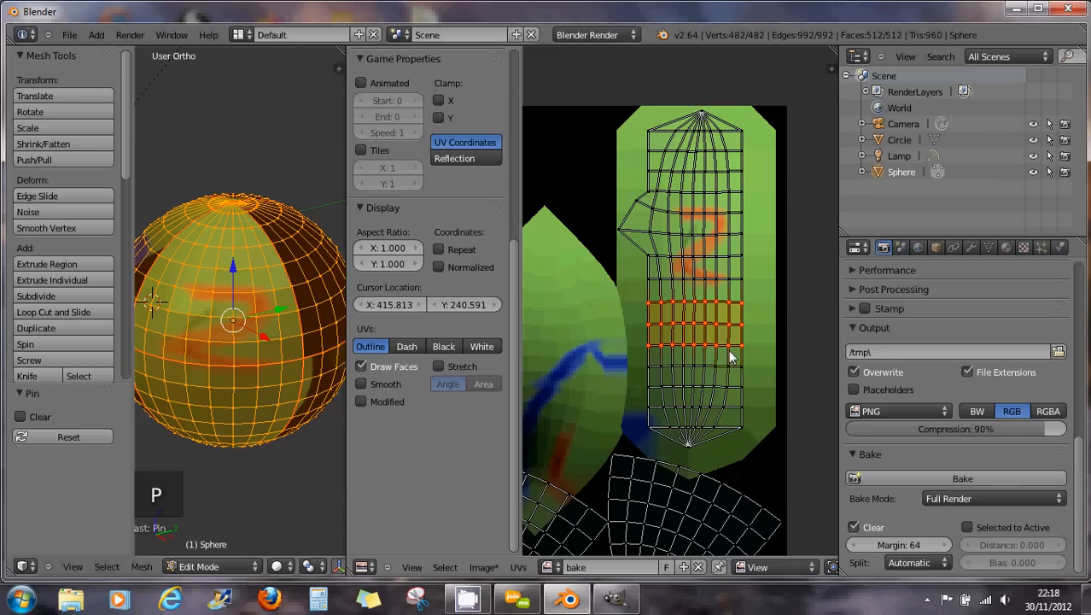
left_click(766, 350)
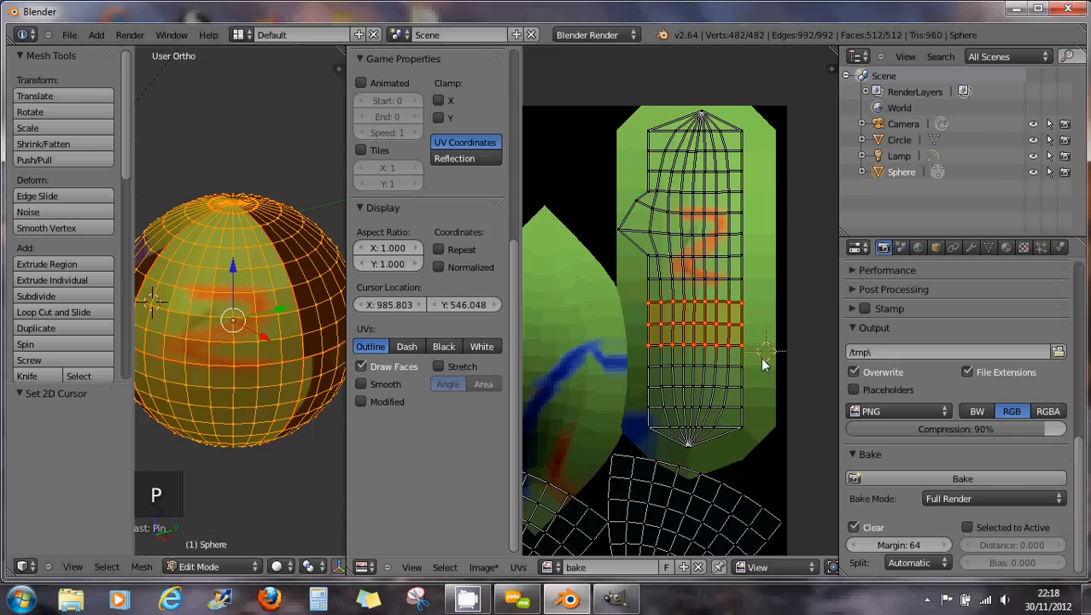
key("a")
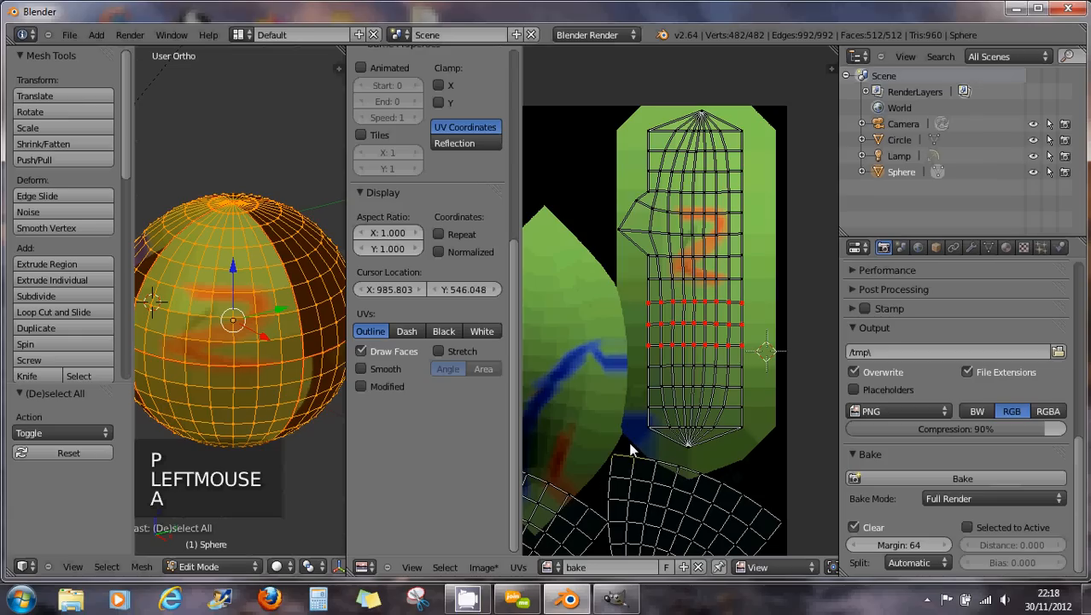
Unwrap the sphere with the three strip rows pinned, and move the overlapping fan-shaped island aside onto the leaf-shaped texture area.
key("e")
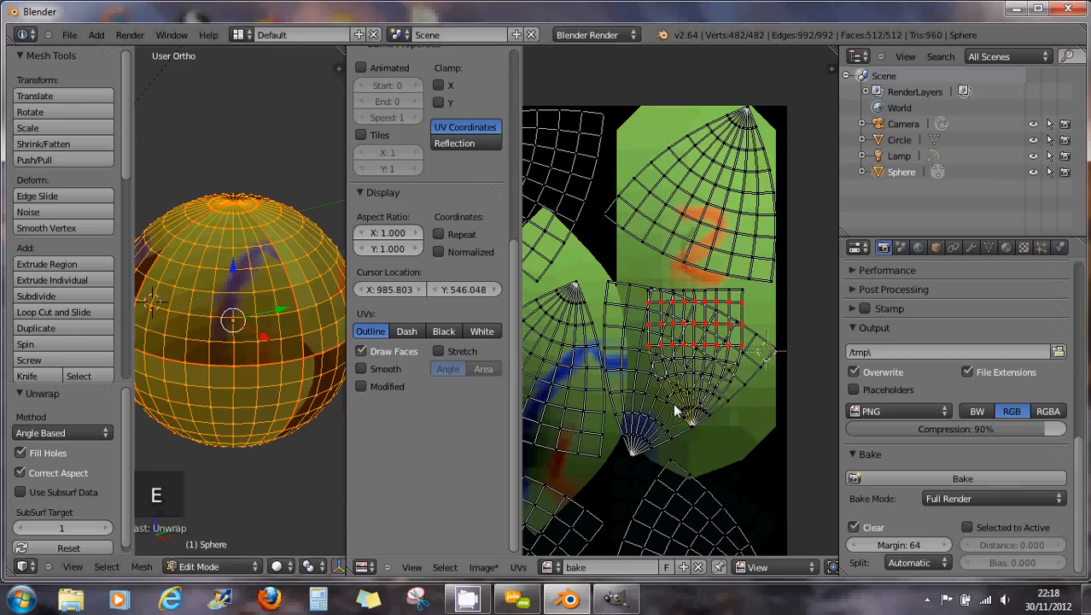
key("l")
key("g")
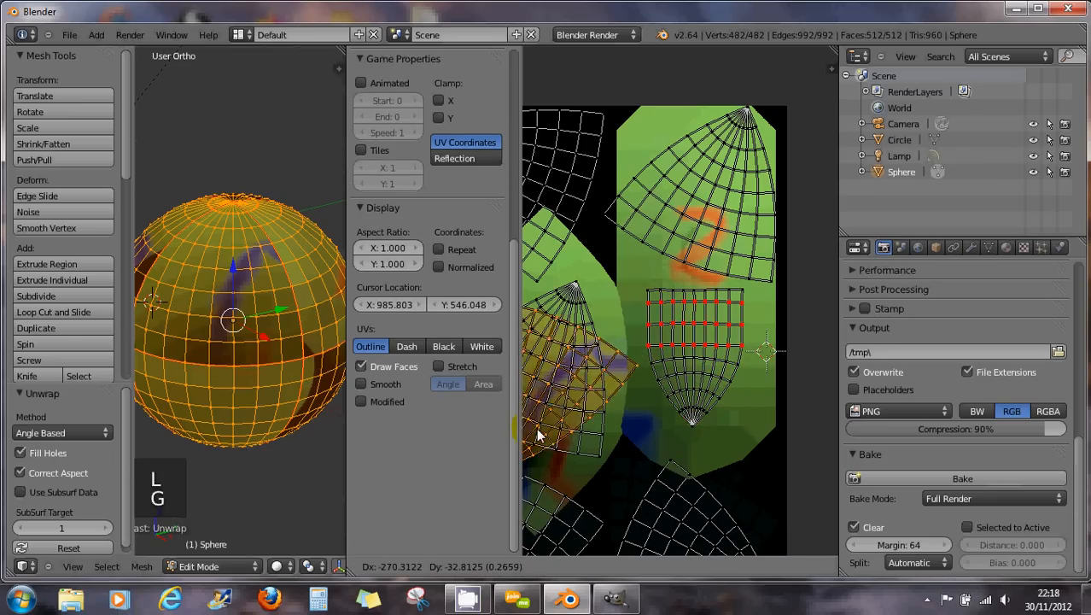
left_click(539, 444)
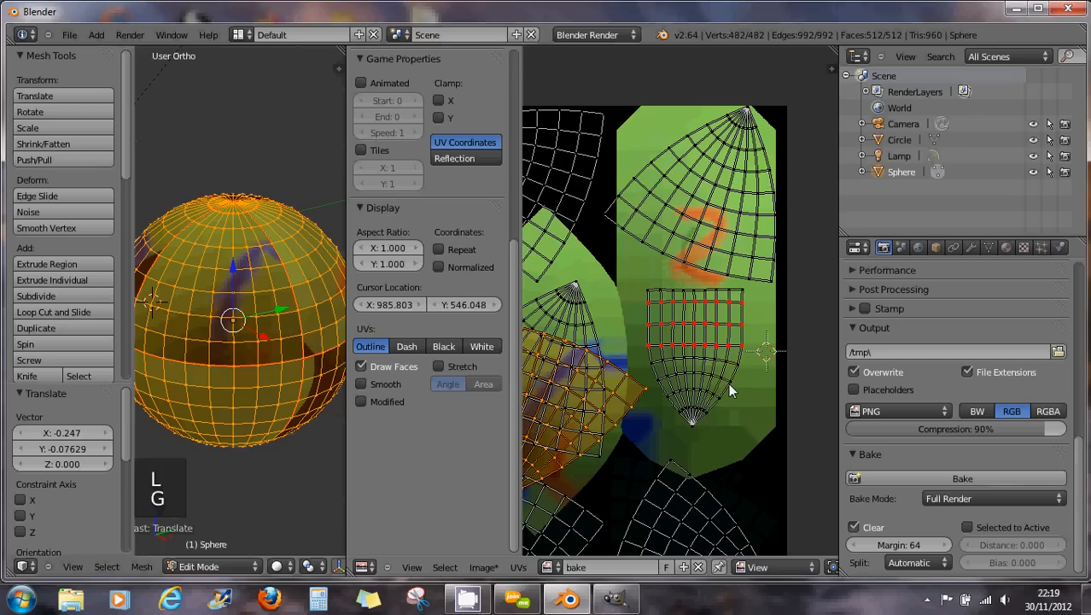
Select all the sphere's UV islands and pack them within the image bounds with Pack Islands.
left_click(518, 567)
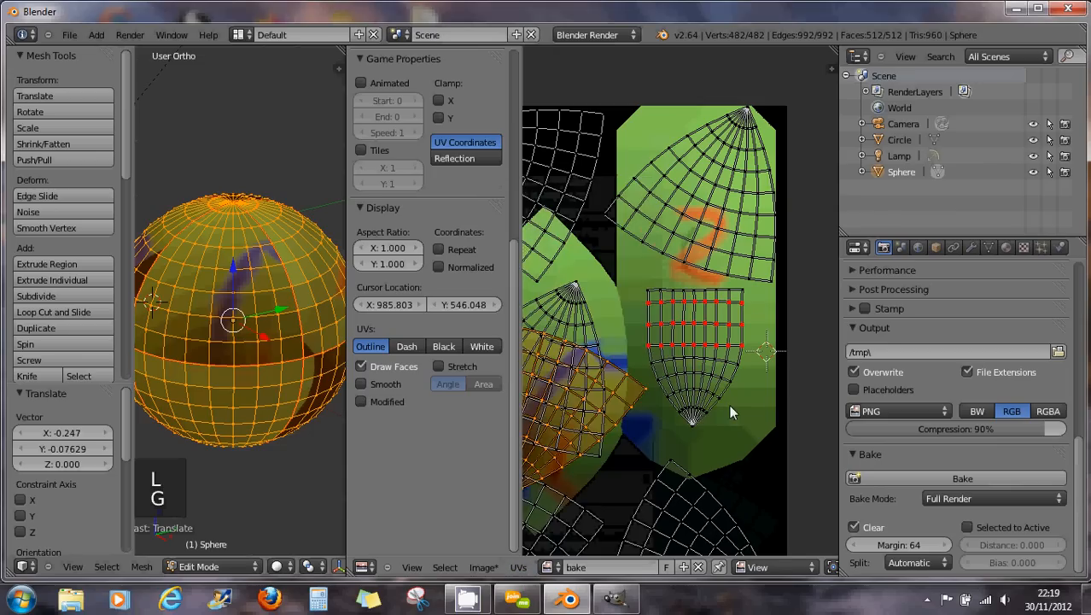
scroll(727, 406, "down", 2)
scroll(720, 412, "down", 2)
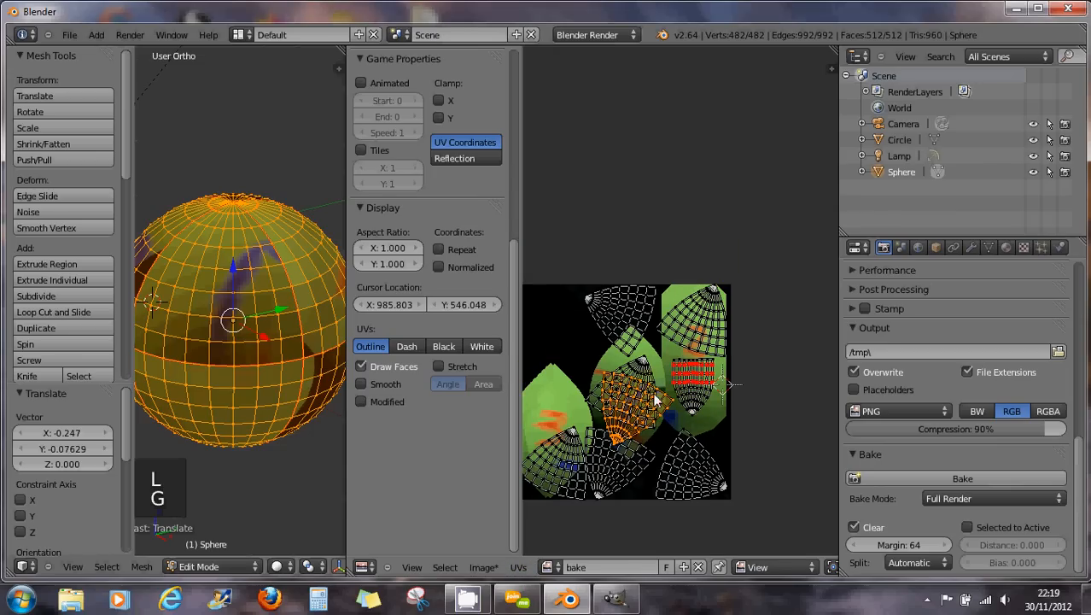
key("a")
key("a")
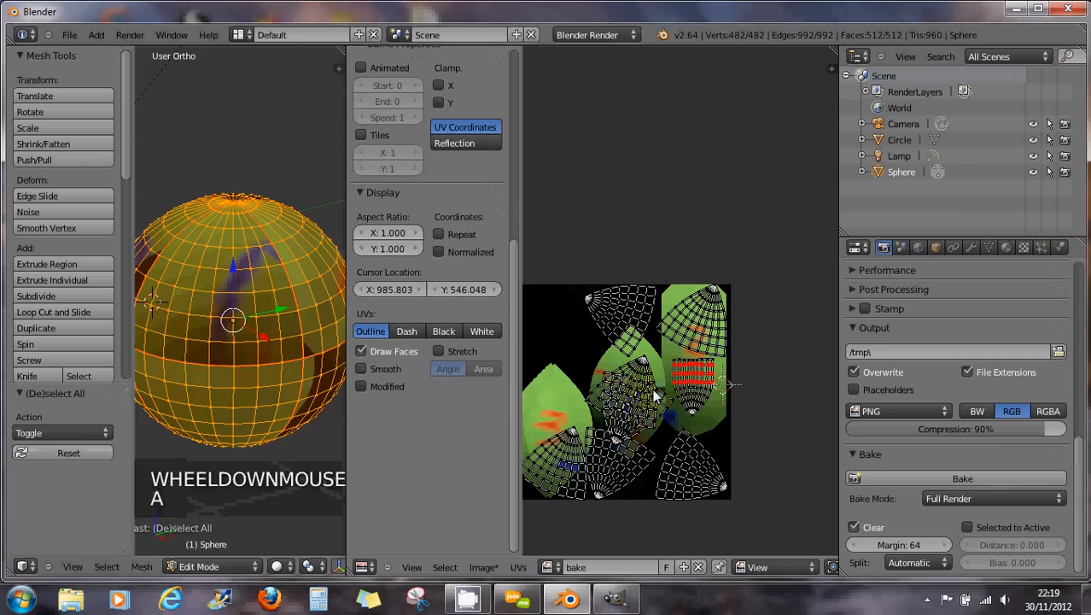
scroll(650, 401, "up", 2)
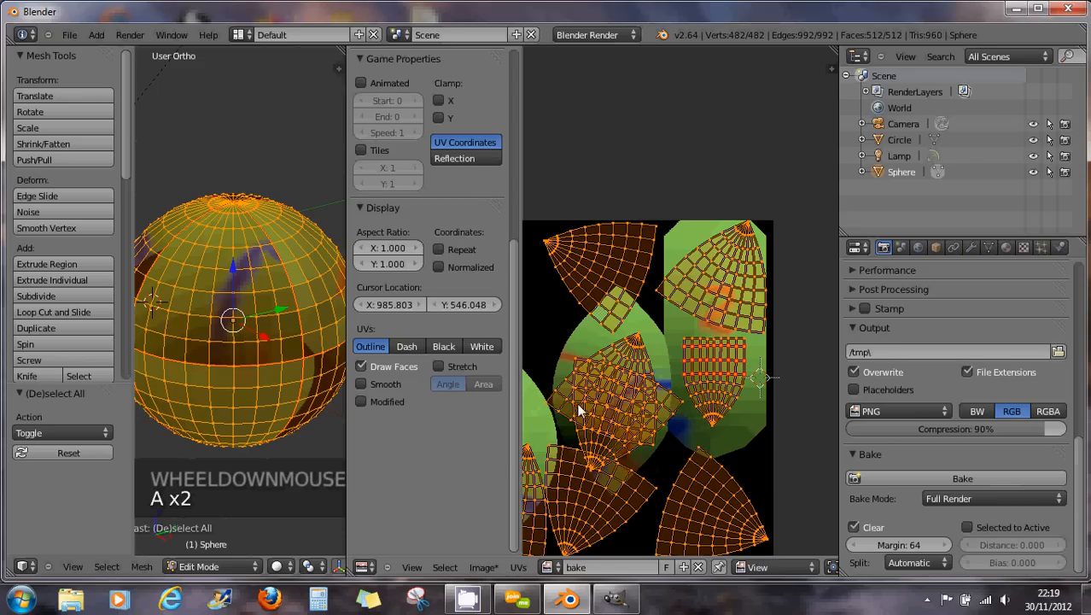
middle_click_drag(649, 416, 732, 396)
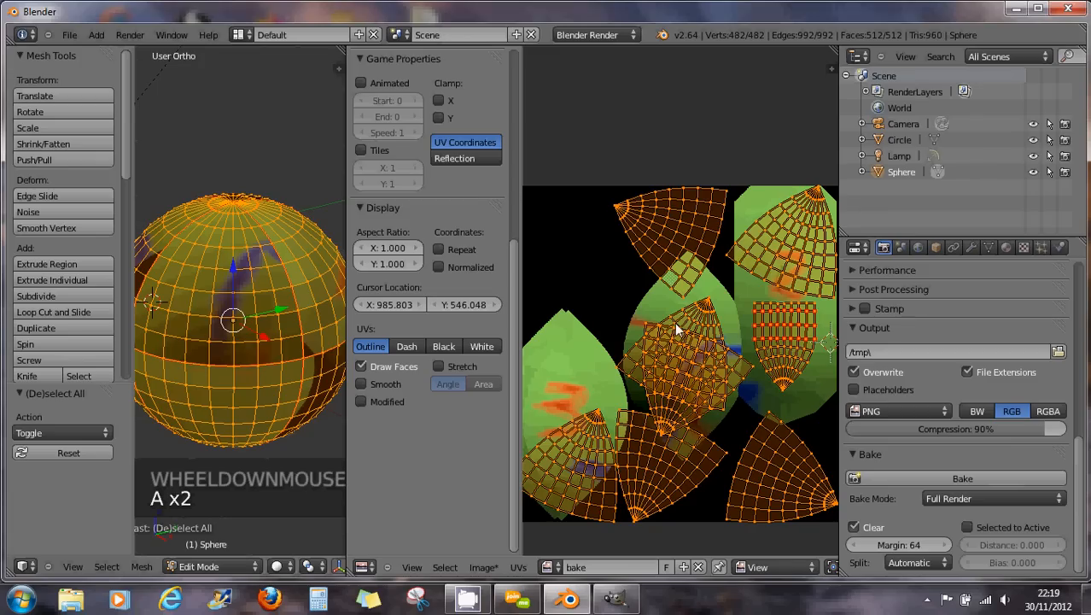
left_click(519, 567)
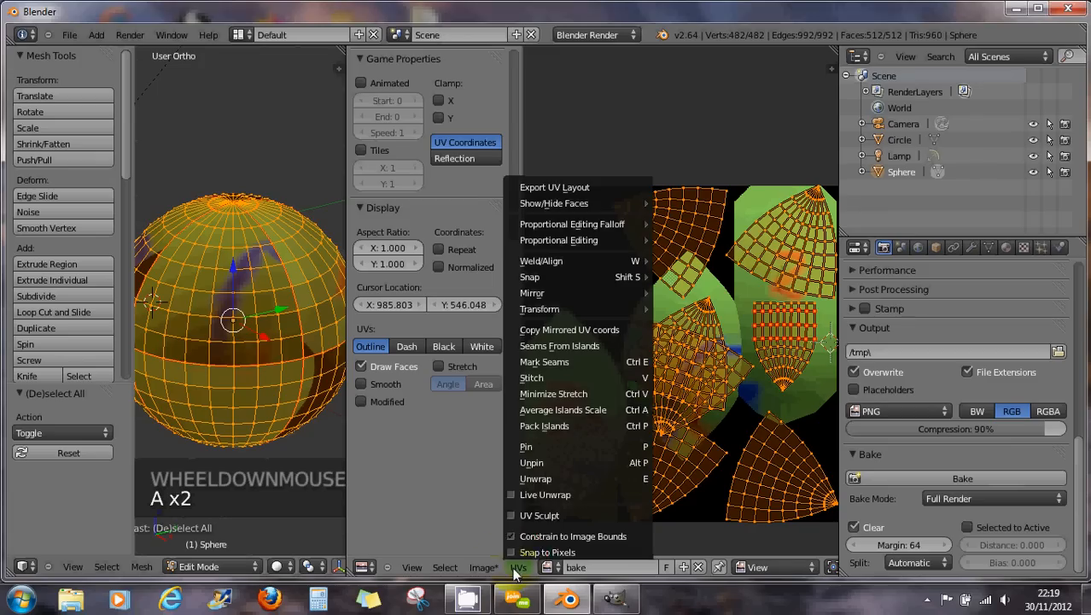
left_click(600, 431)
scroll(708, 392, "down", 1)
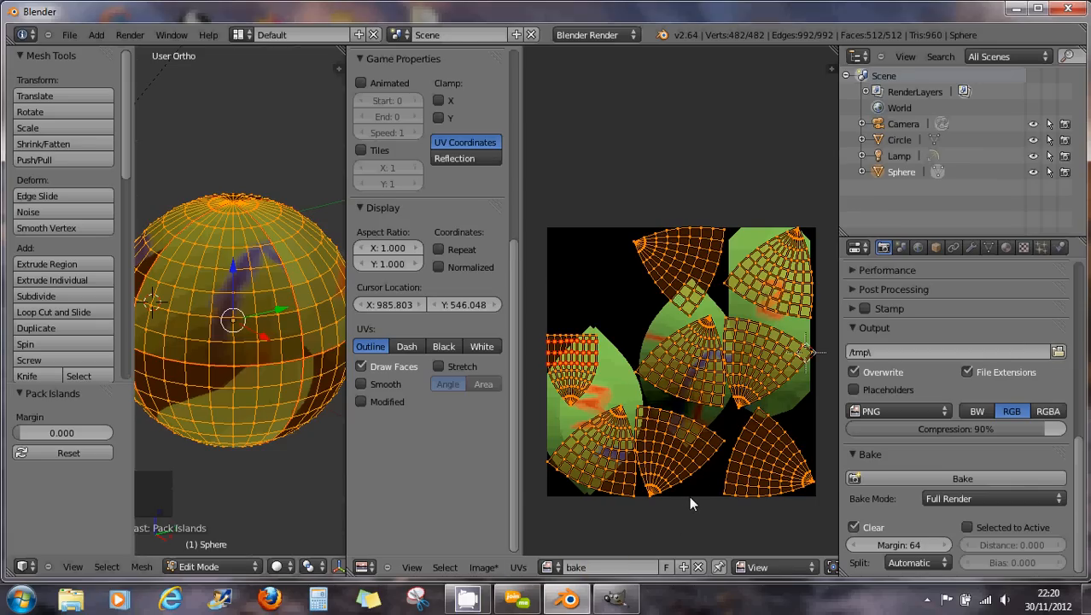
Examine how the packed UV islands are spaced and how closely neighbouring islands sit over the baked texture.
scroll(689, 495, "up", 2)
scroll(546, 333, "down", 2)
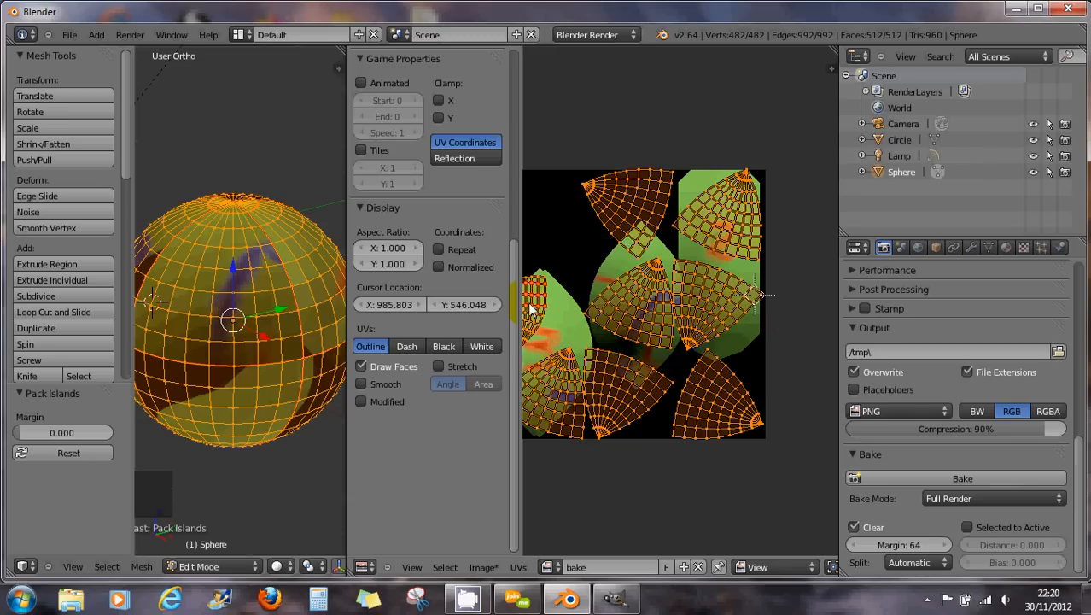
middle_click_drag(566, 298, 613, 312)
scroll(606, 320, "up", 2)
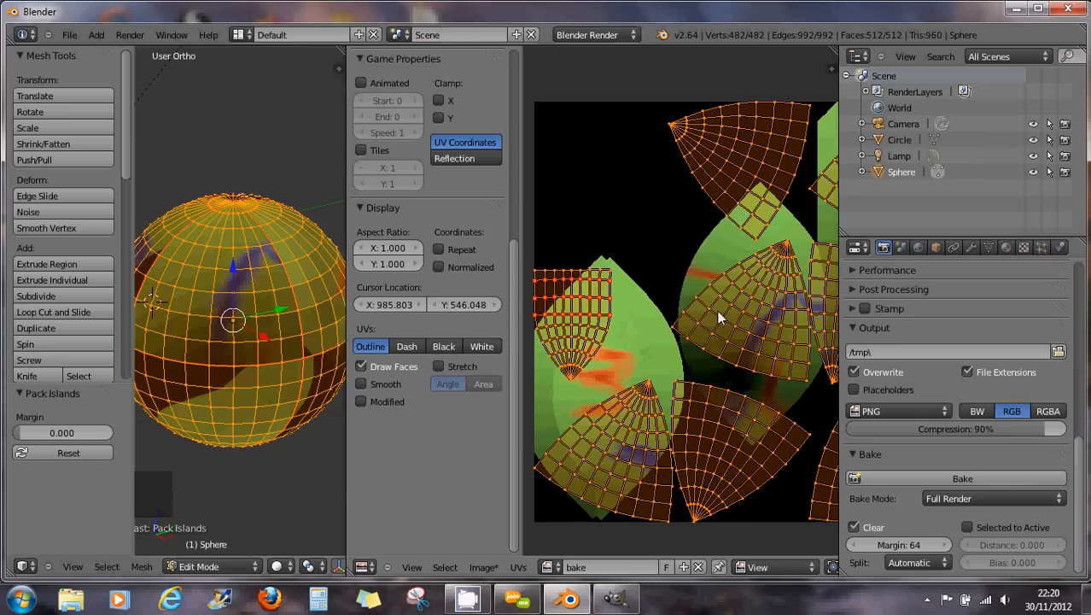
scroll(734, 358, "up", 1)
scroll(748, 349, "up", 2)
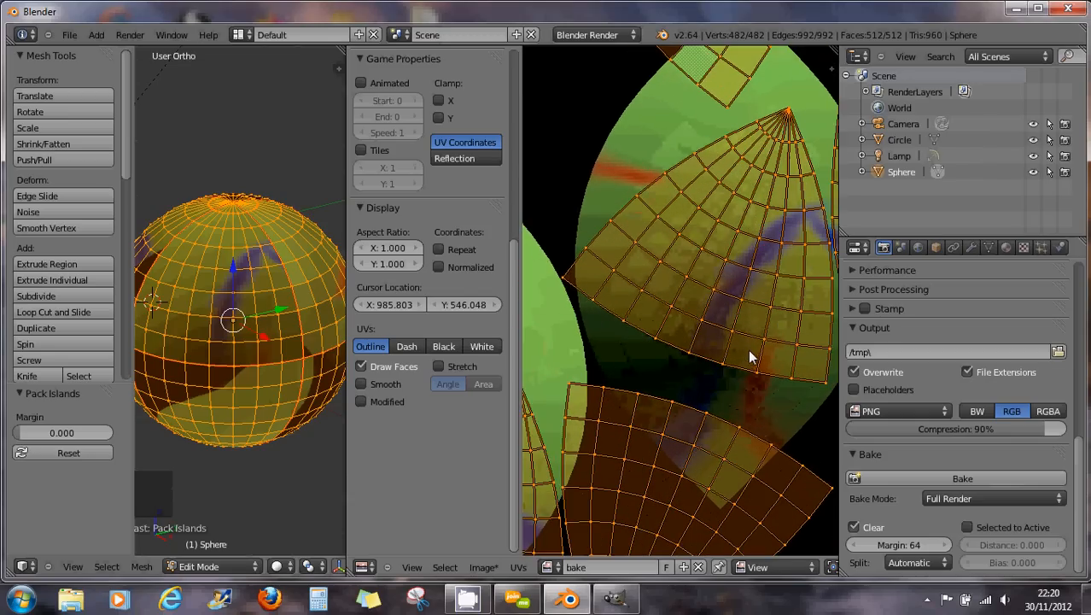
middle_click_drag(739, 321, 672, 344)
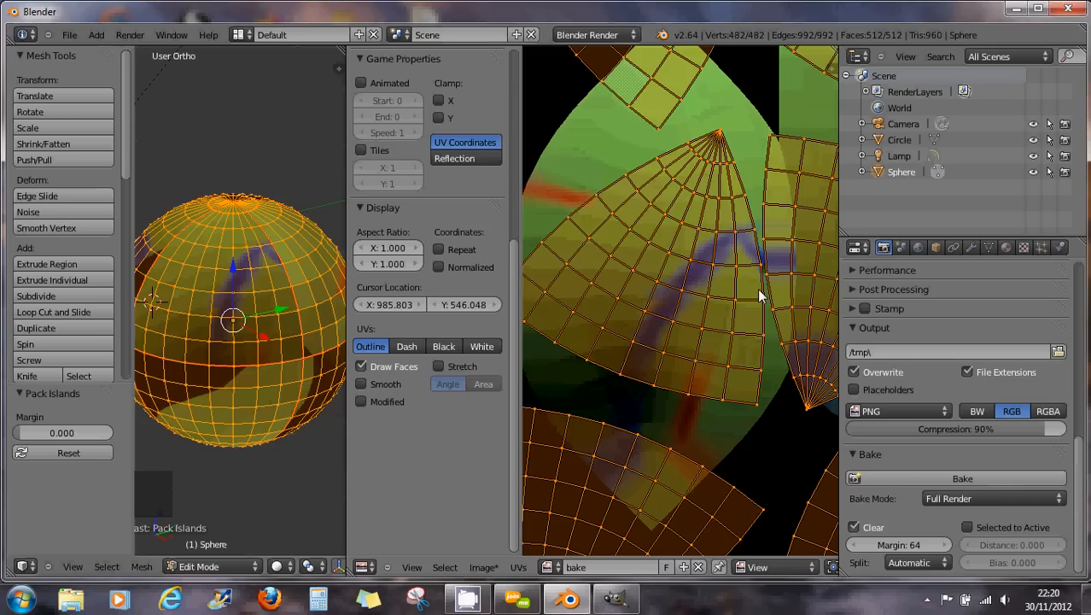
left_click(519, 567)
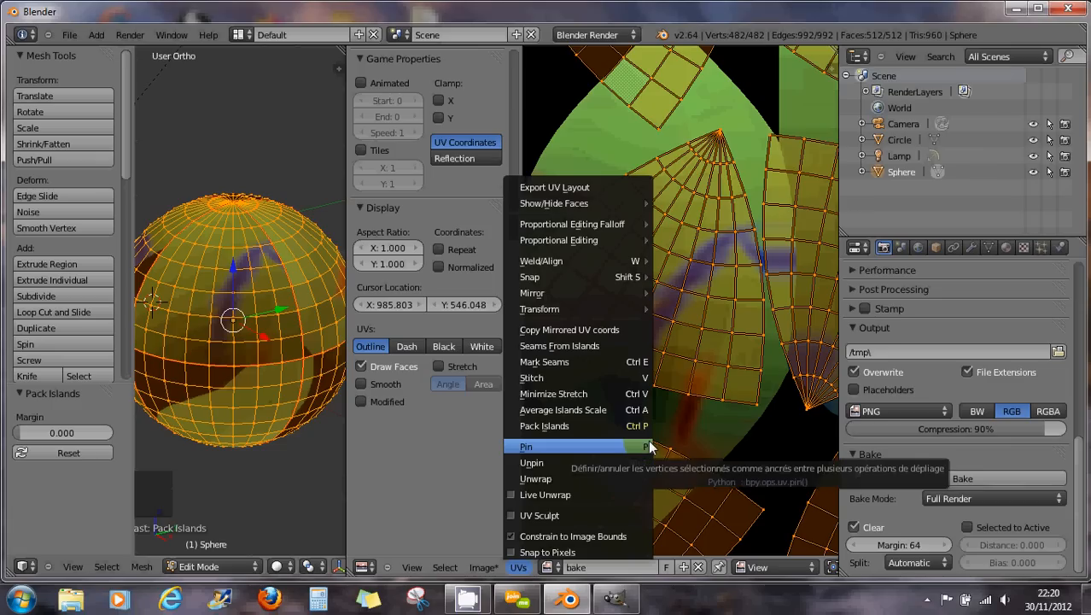
left_click(611, 461)
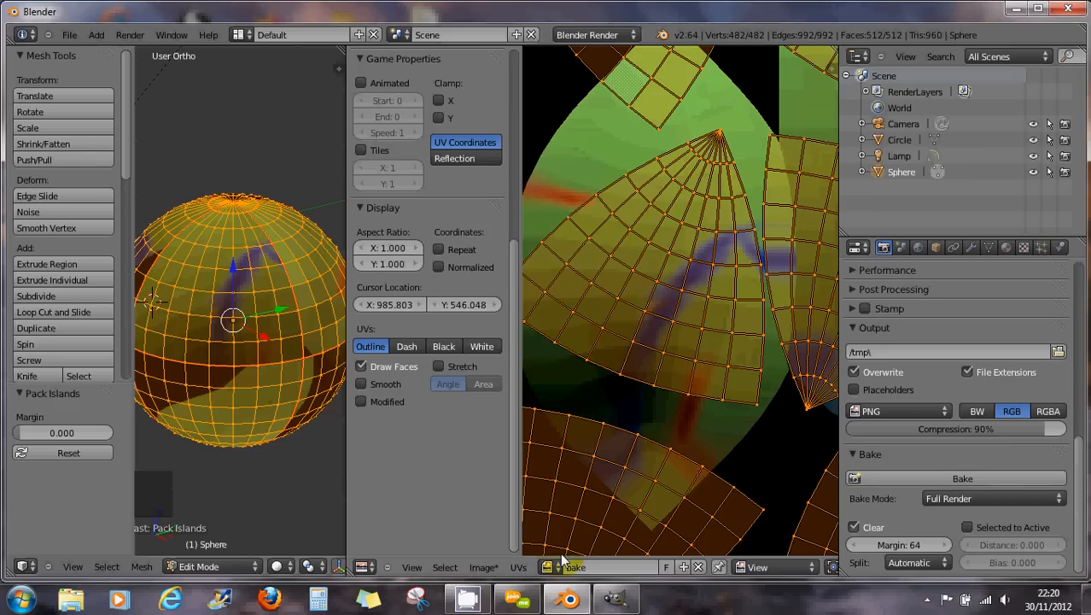
left_click(519, 567)
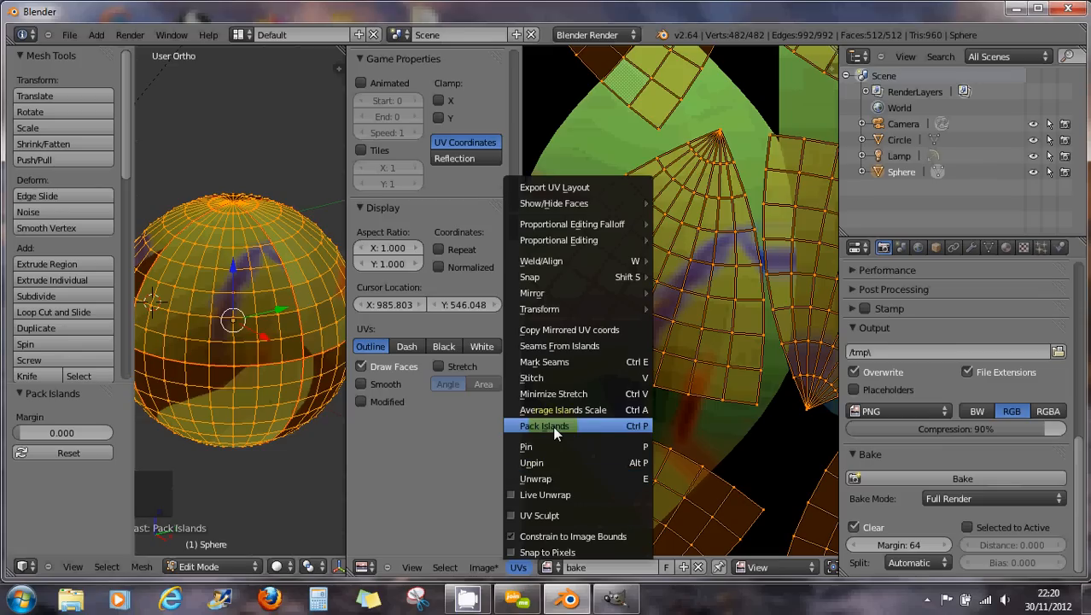
left_click(599, 426)
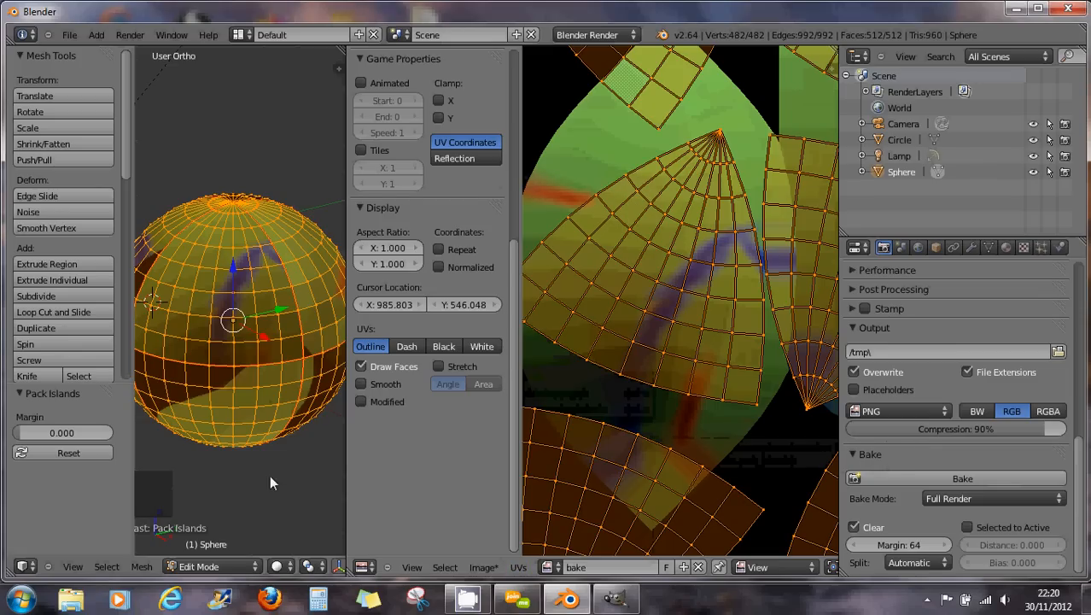
scroll(627, 412, "down", 5)
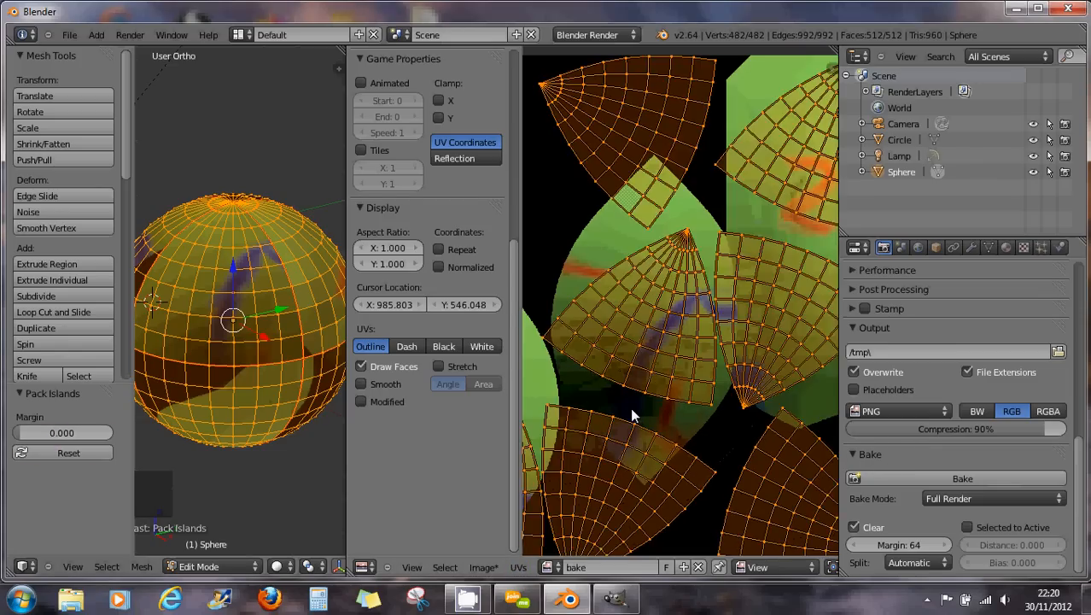
scroll(616, 424, "up", 2)
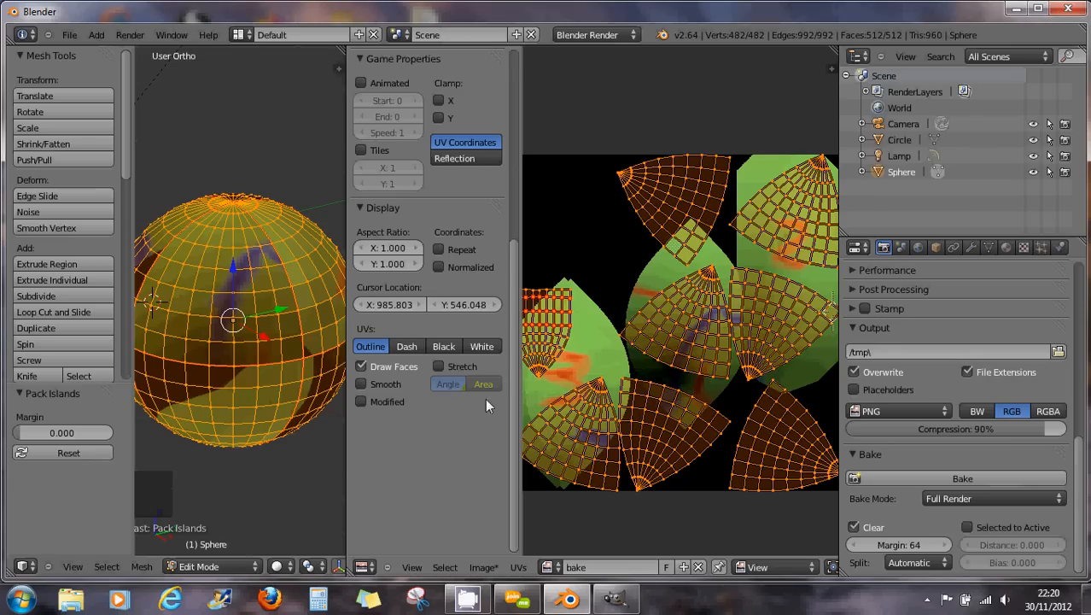
Set the Pack Islands margin to 0.179 to space the islands apart.
left_click(23, 441)
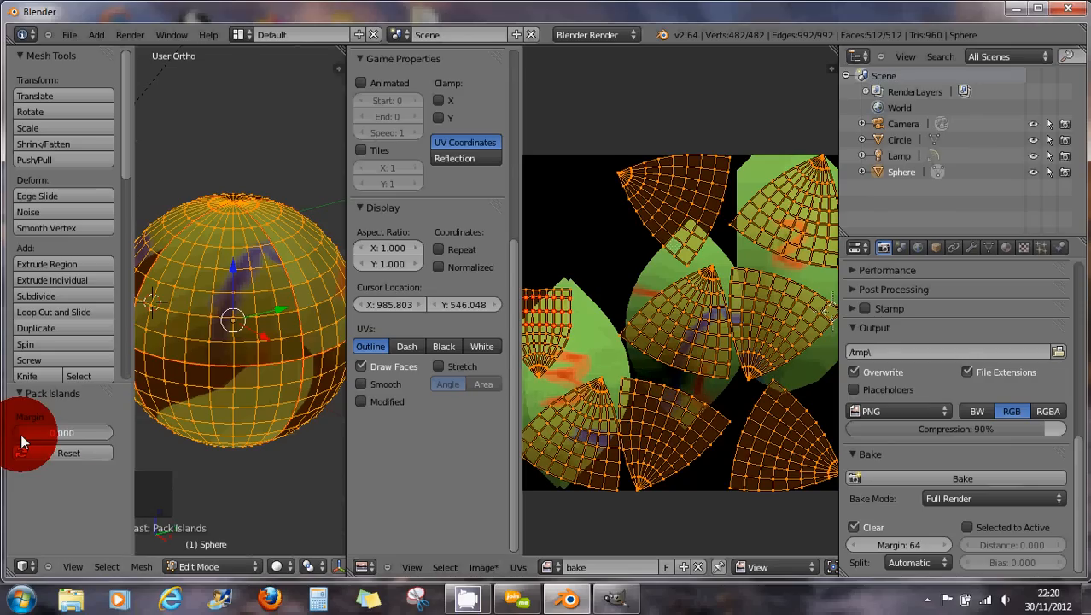
left_click_drag(22, 437, 31, 434)
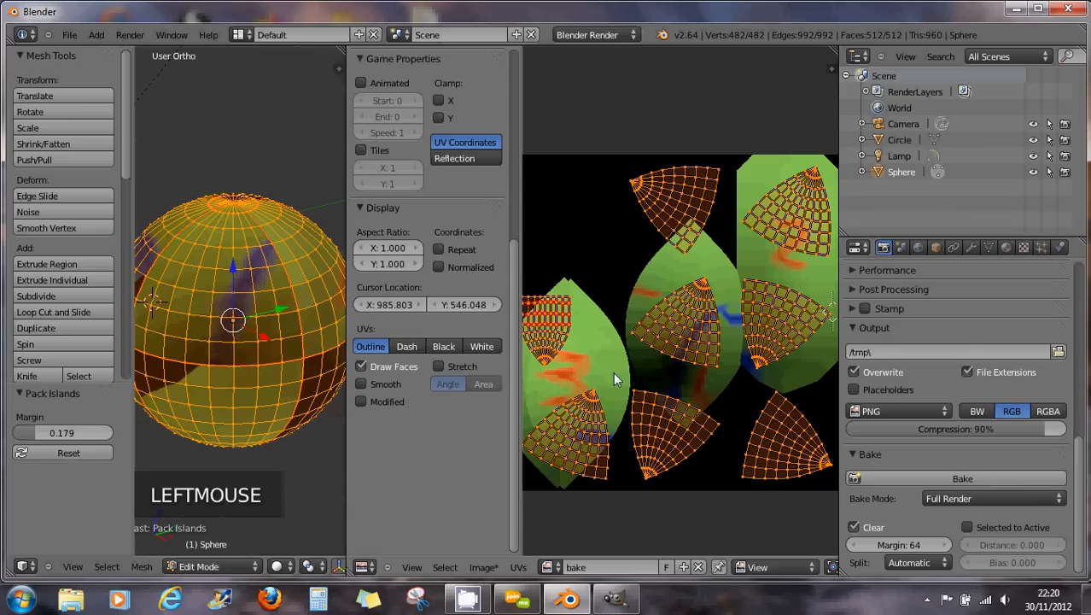
left_click(744, 392)
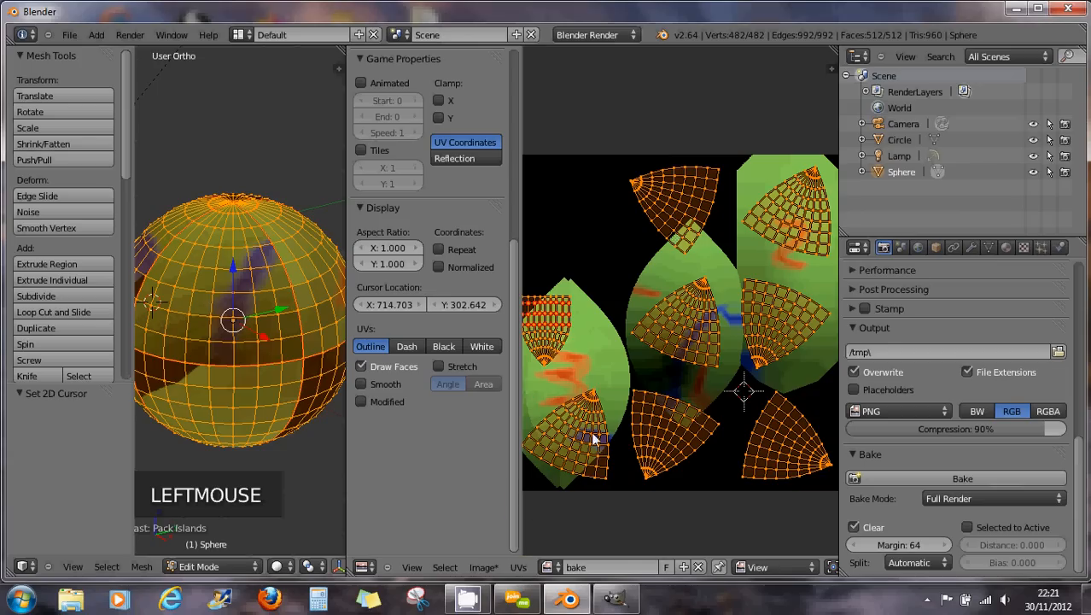
Look up the Average Islands Scale command and compare the UV island sizes with the sphere's surface areas around the seams.
left_click(518, 567)
left_click(518, 567)
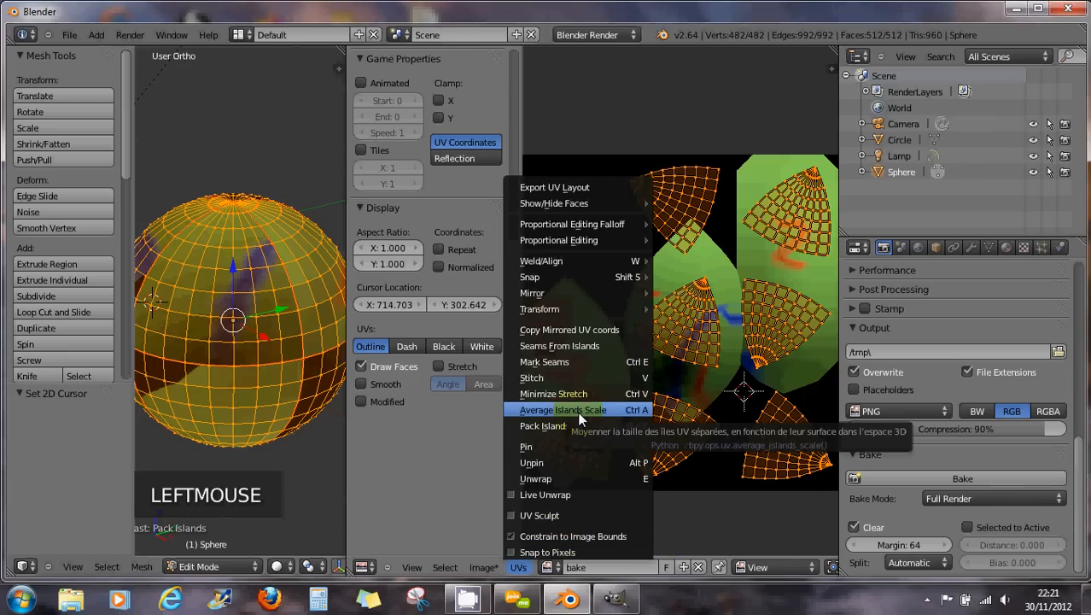
left_click(630, 412)
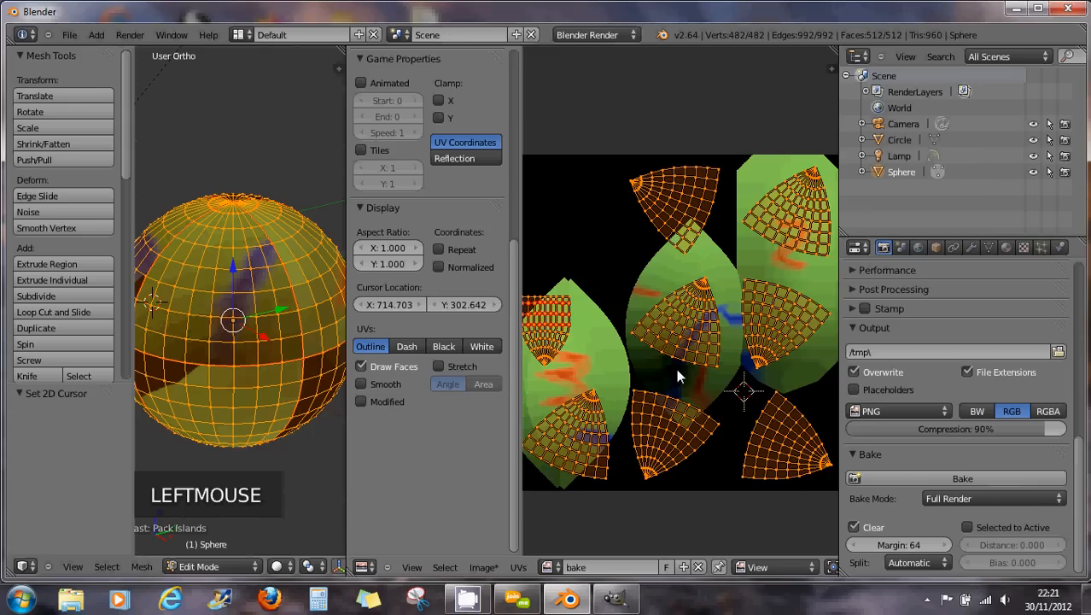
scroll(676, 368, "up", 1)
middle_click_drag(662, 363, 705, 349)
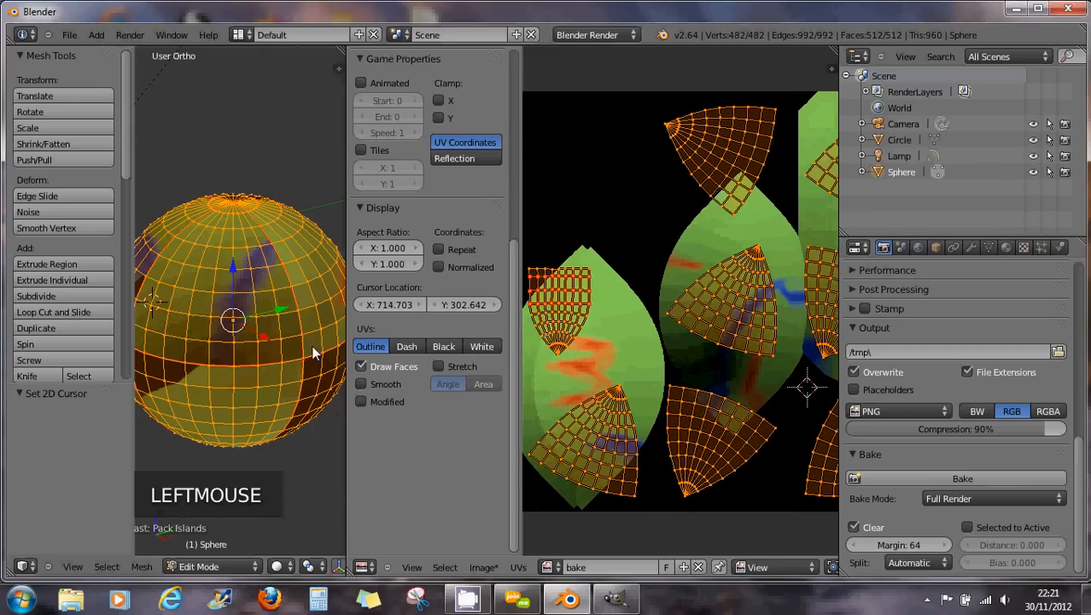
middle_click_drag(312, 350, 330, 320)
scroll(257, 343, "up", 3)
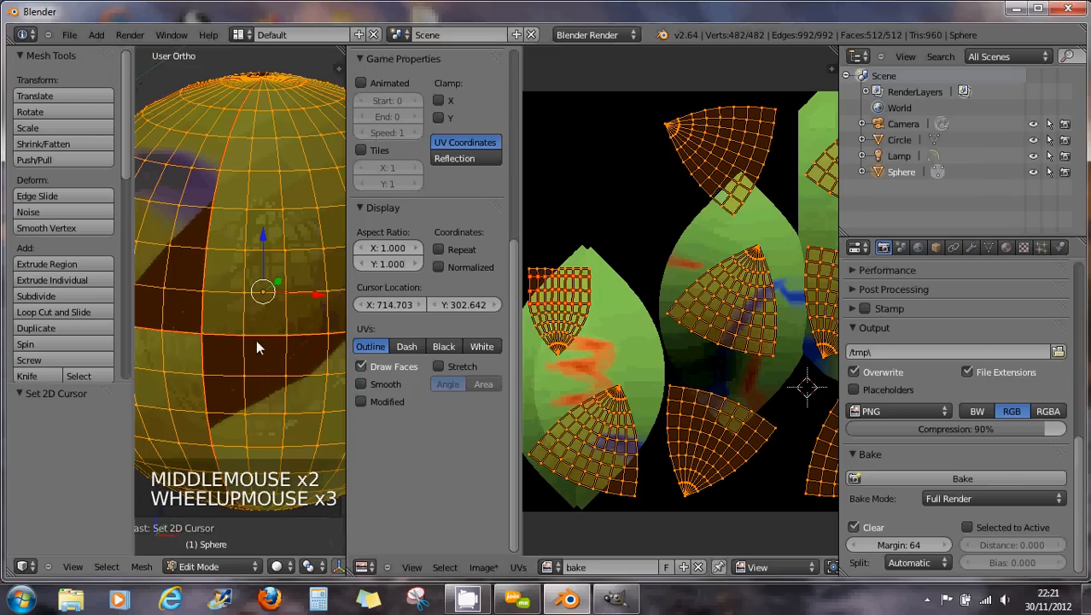
middle_click_drag(256, 346, 245, 208)
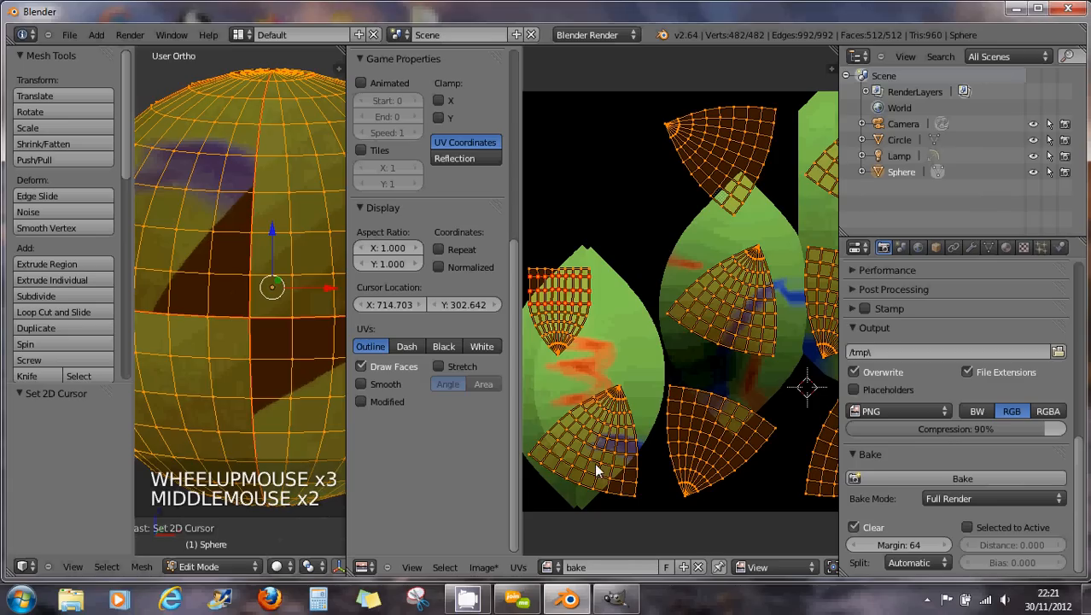
Select the whole strip island with the pinned rows and scale it down to 0.616.
right_click(570, 310)
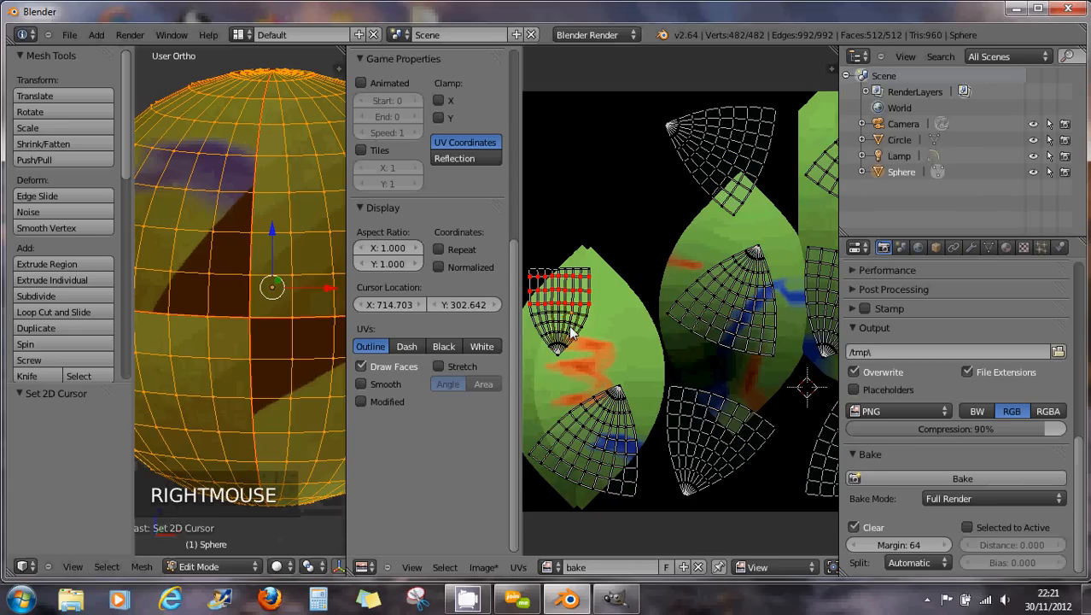
key("l")
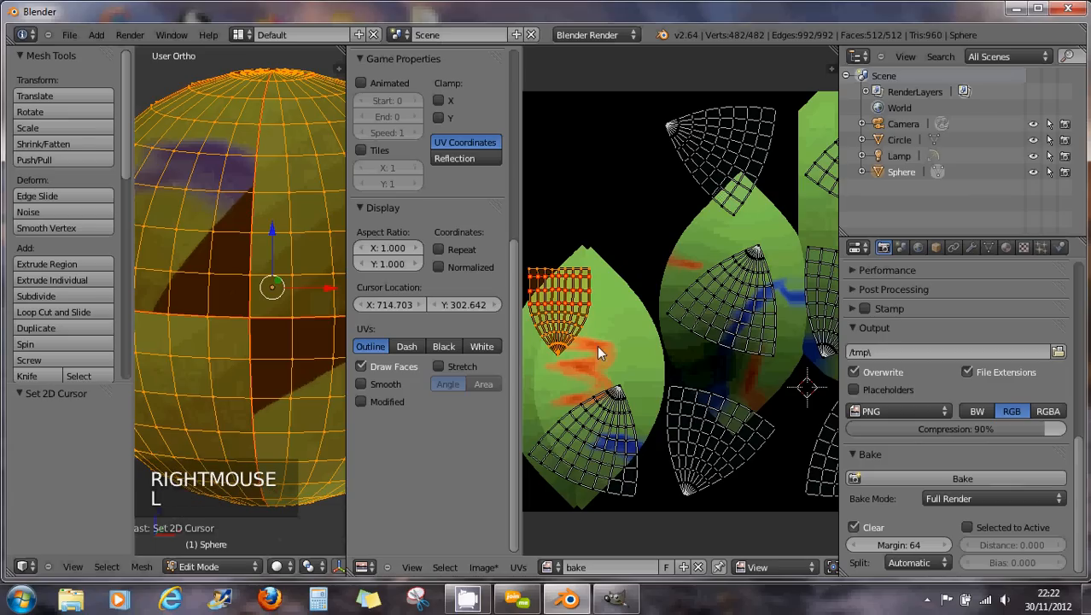
key("s")
left_click(580, 335)
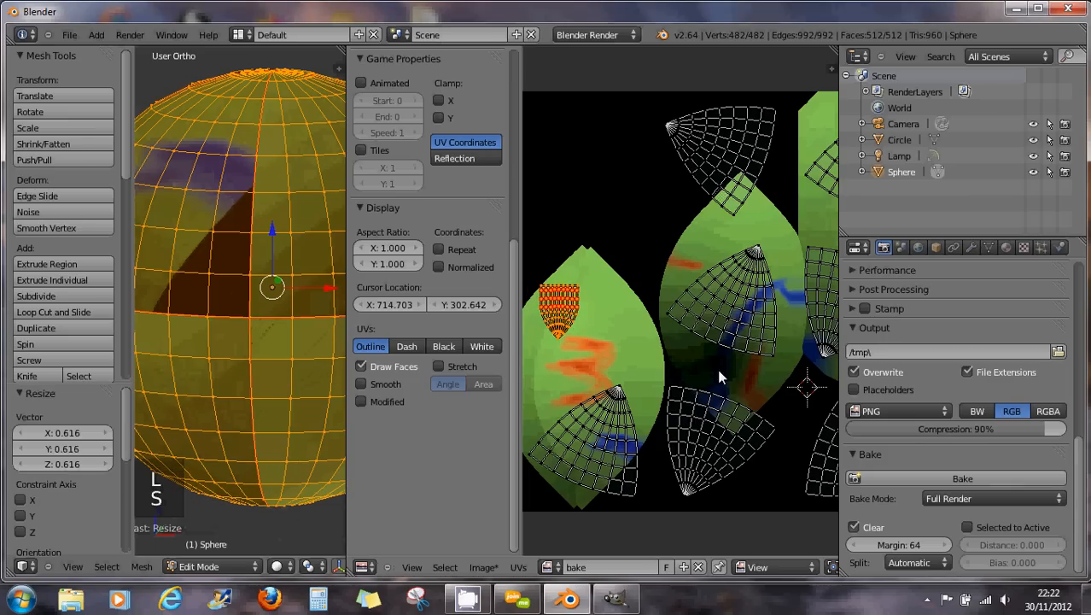
Select the whole fan-shaped island on the middle leaf-shaped texture area and scale it up to 1.204.
right_click(755, 334)
key("l")
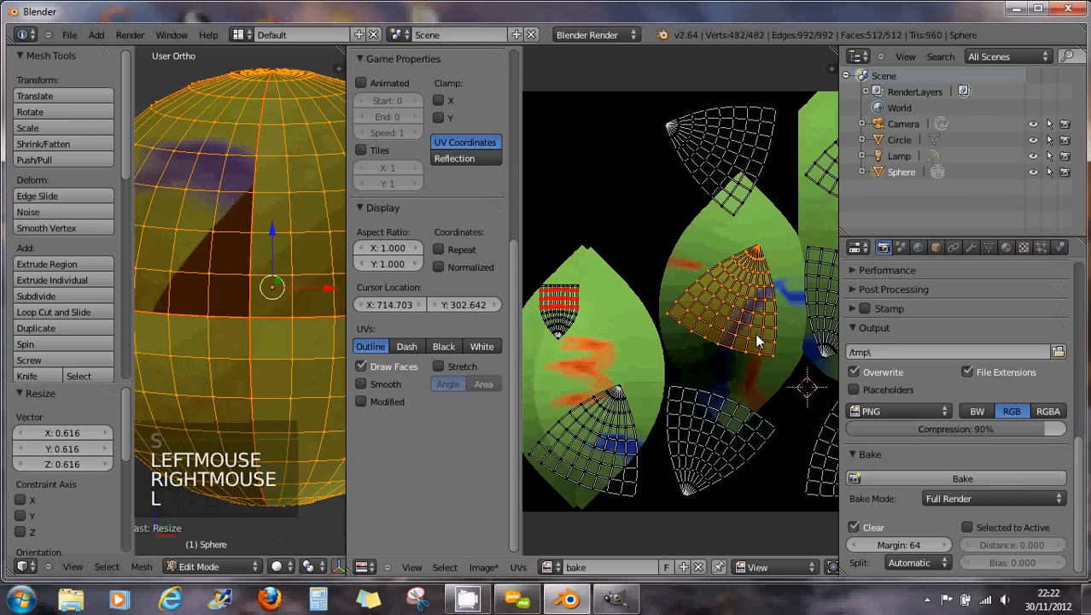
key("s")
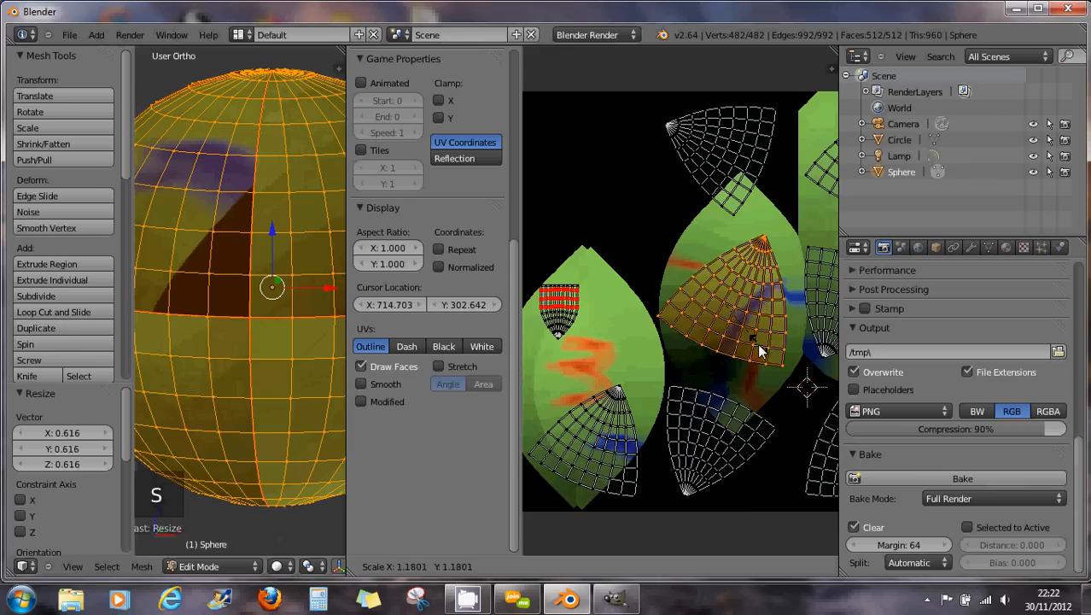
left_click(758, 343)
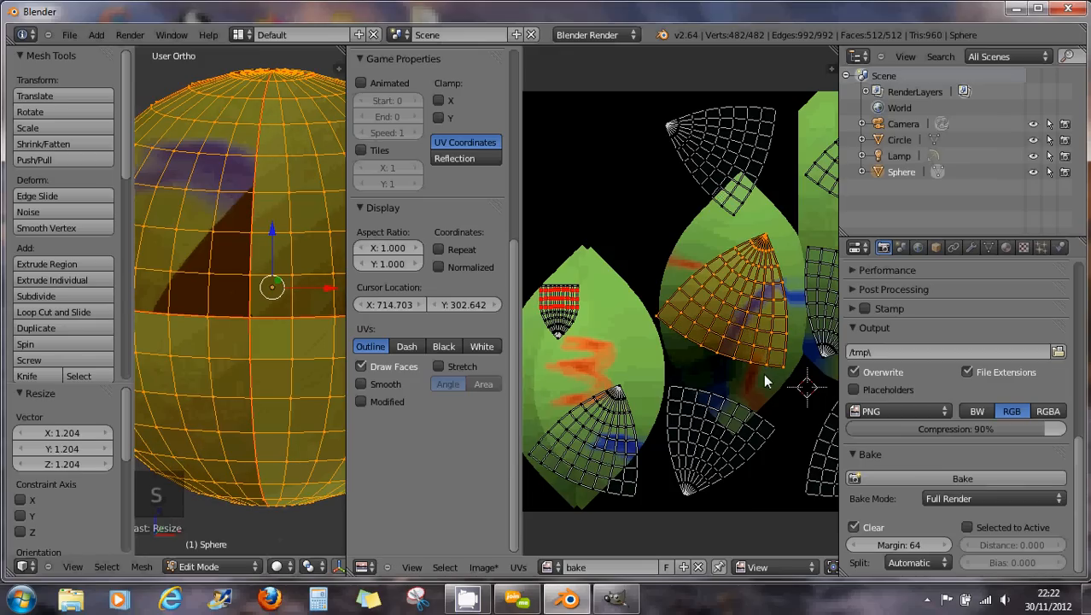
Deselect the enlarged fan island's outline vertices with Circle Select and scale its inner vertices down to 0.380.
key("c")
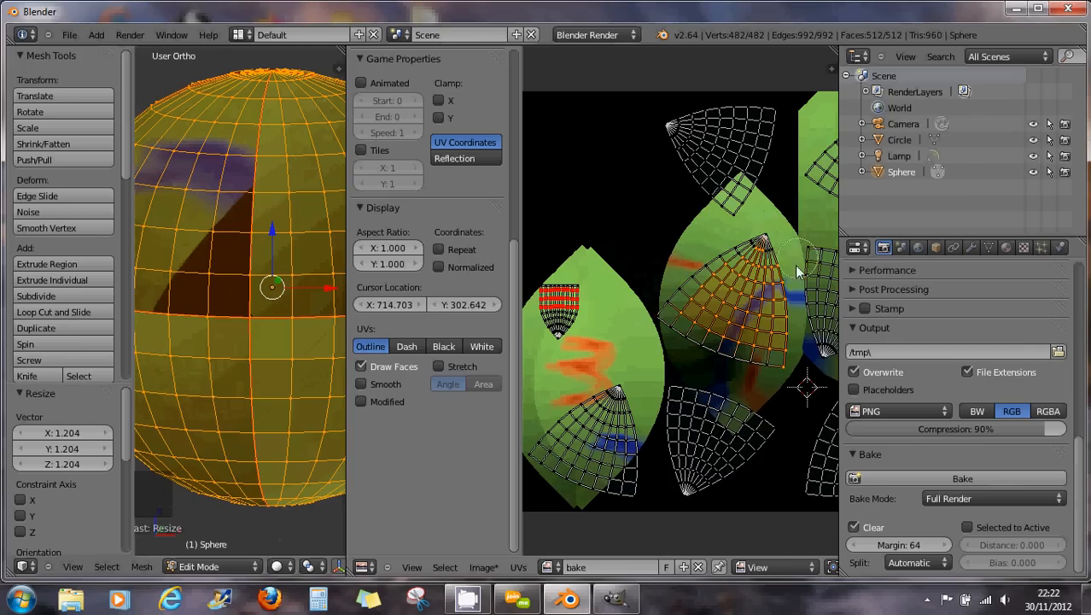
right_click(772, 411)
key("s")
key("s")
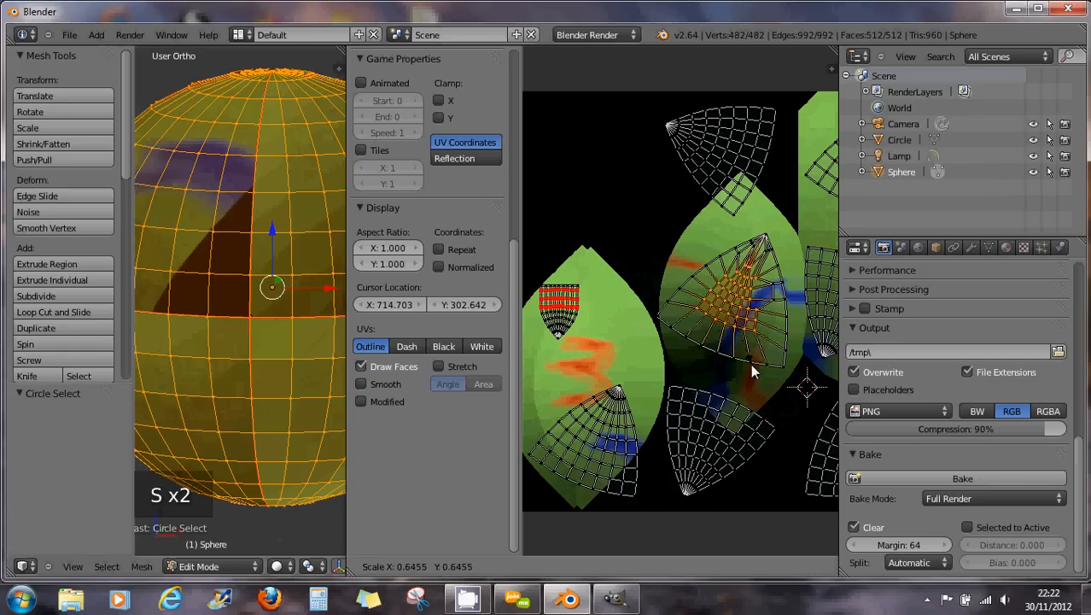
left_click(742, 338)
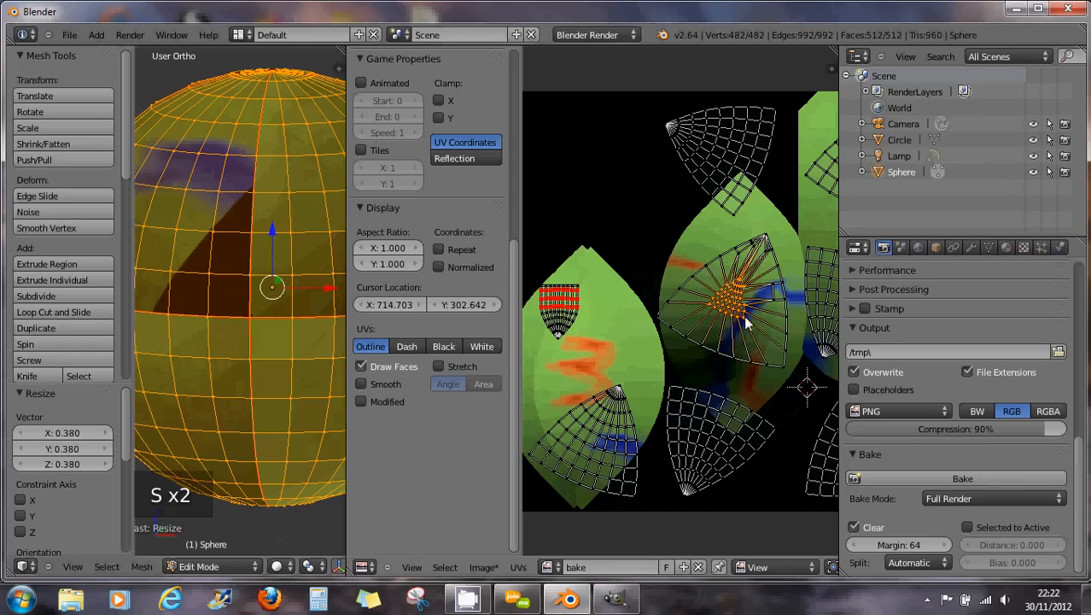
scroll(732, 298, "up", 5)
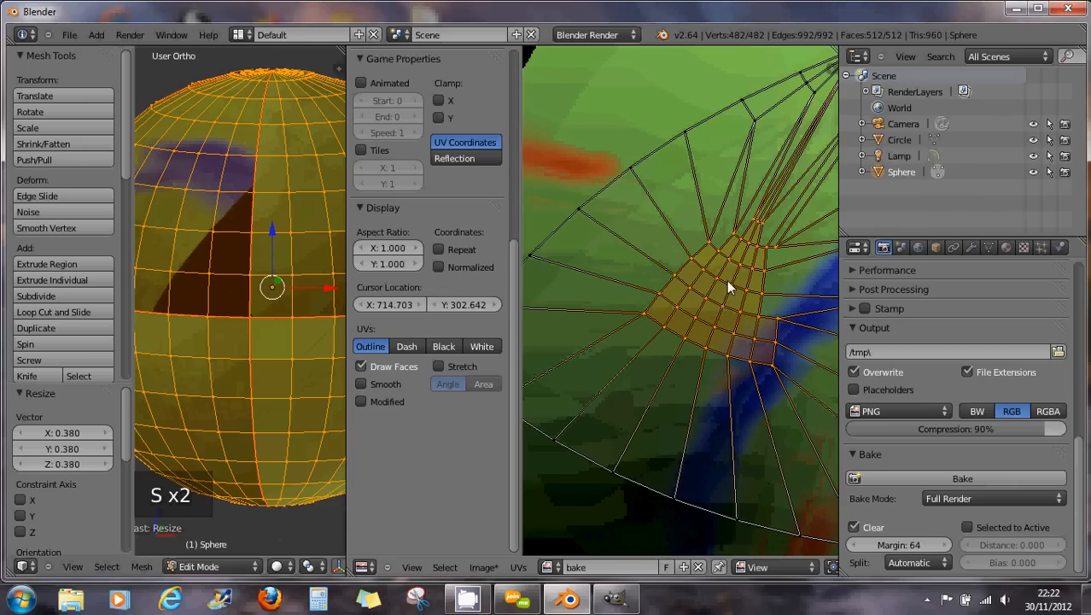
Select the whole small strip island with the pinned rows and move it by X 0.06592, Y -0.06714 on the texture.
scroll(721, 312, "down", 4)
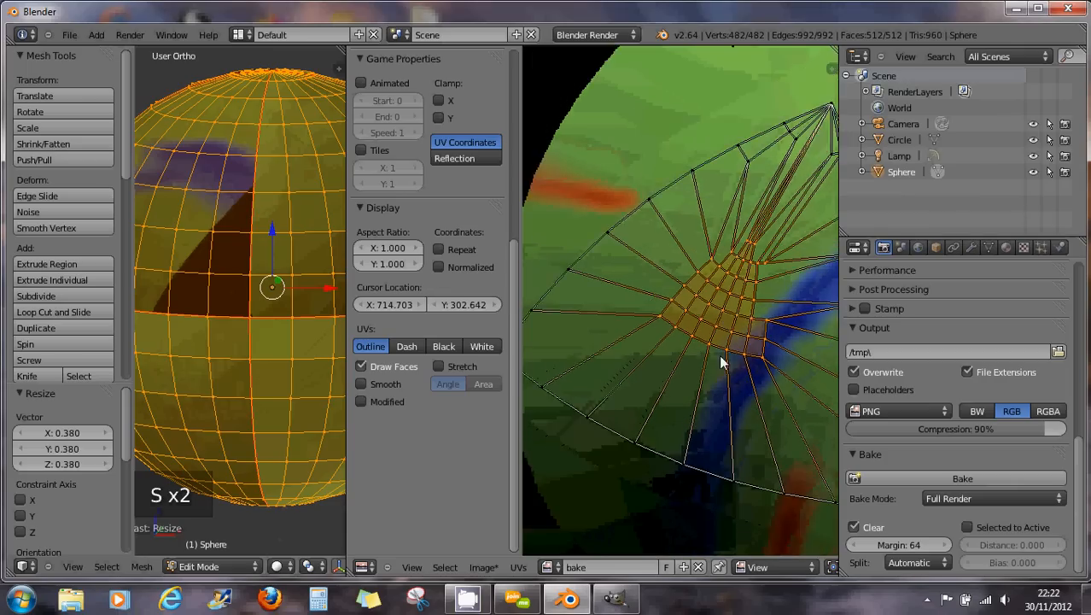
middle_click_drag(681, 463, 682, 341)
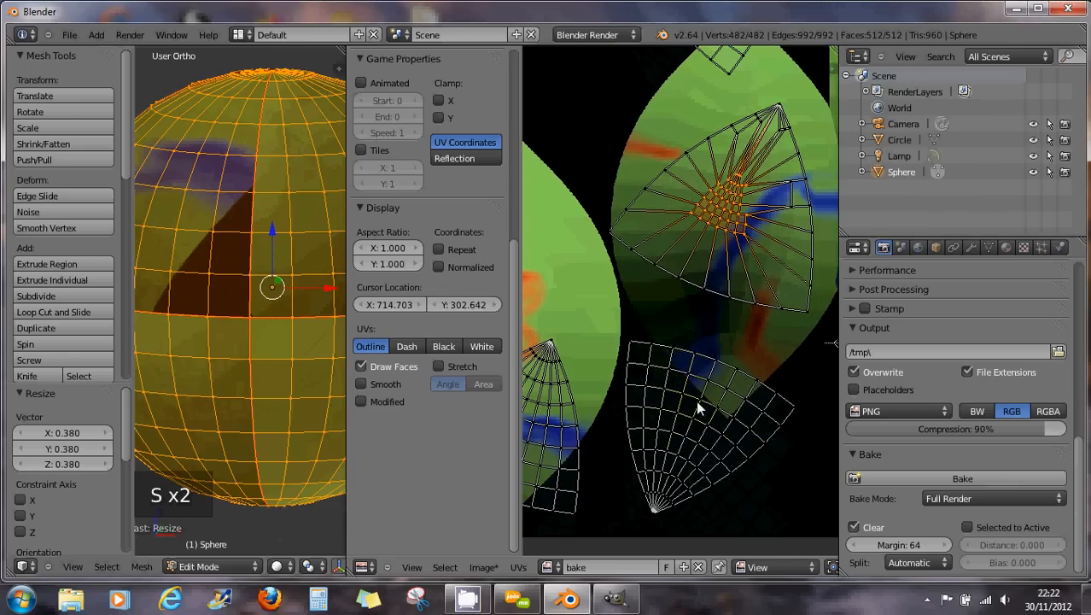
middle_click_drag(632, 404, 658, 413)
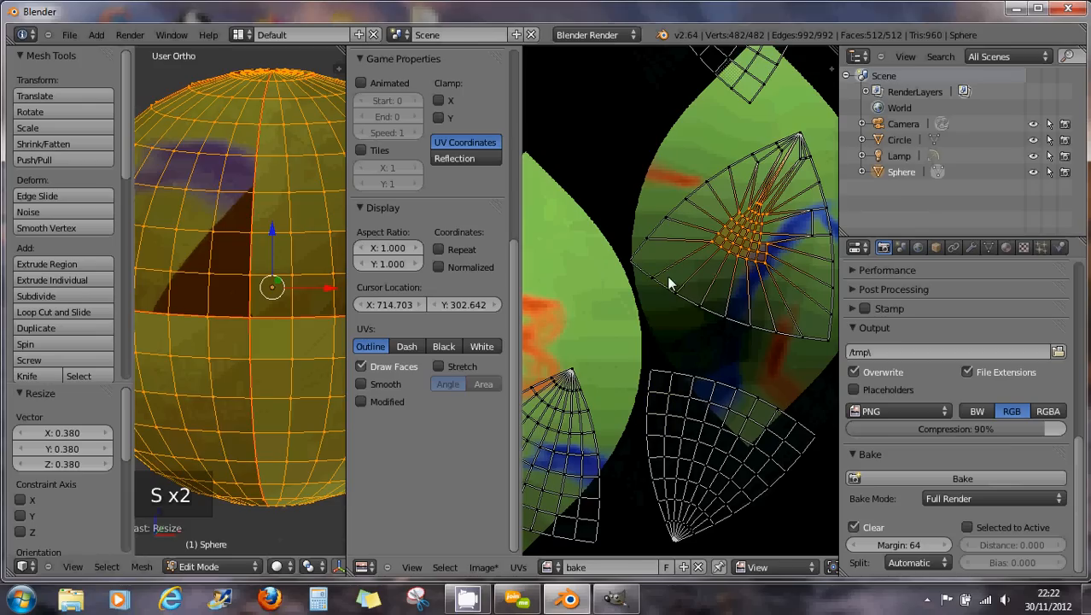
middle_click_drag(666, 350, 735, 350)
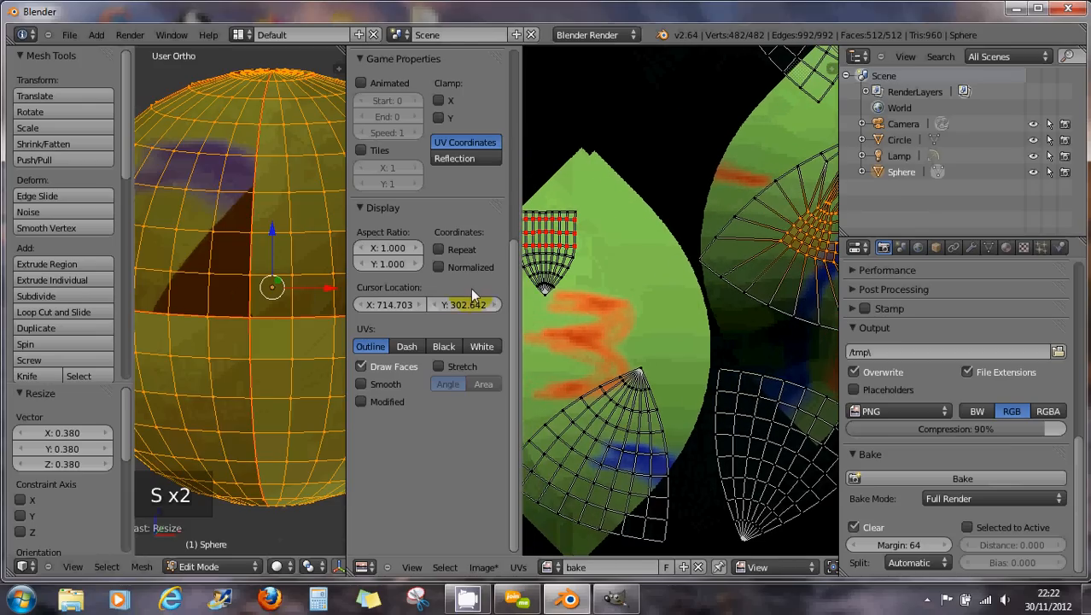
mouse_move(290, 289)
middle_mouse_down()
mouse_move(275, 290)
mouse_move(335, 311)
mouse_move(137, 313)
mouse_move(319, 313)
mouse_move(263, 312)
mouse_move(323, 299)
mouse_move(160, 298)
mouse_move(302, 292)
mouse_move(271, 293)
middle_mouse_up()
scroll(256, 306, "down", 1)
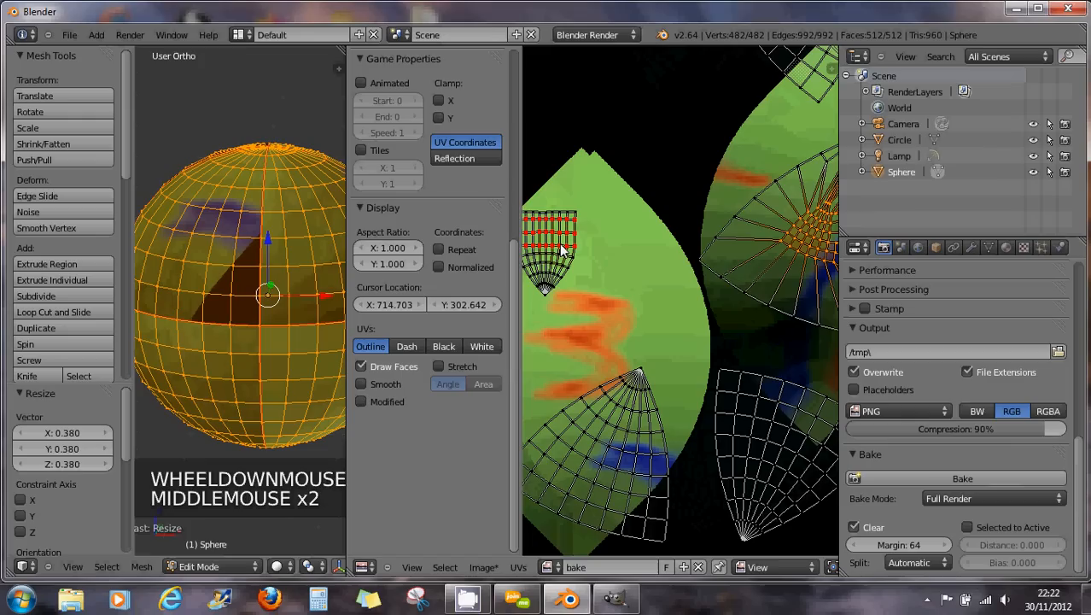
key("l")
key("l")
key("l")
key("l")
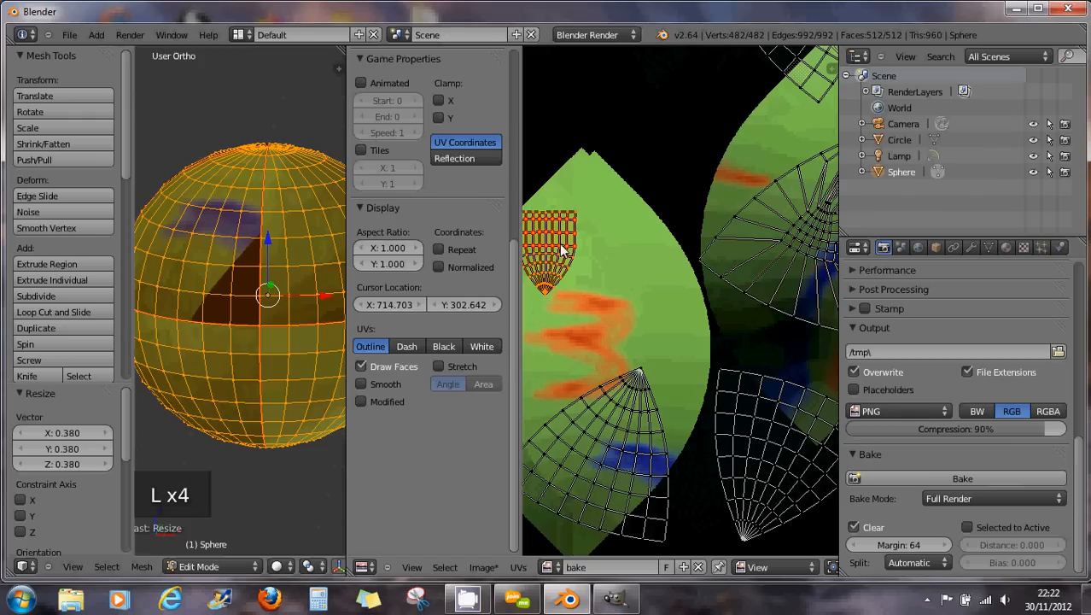
key("l")
key("g")
left_click(611, 307)
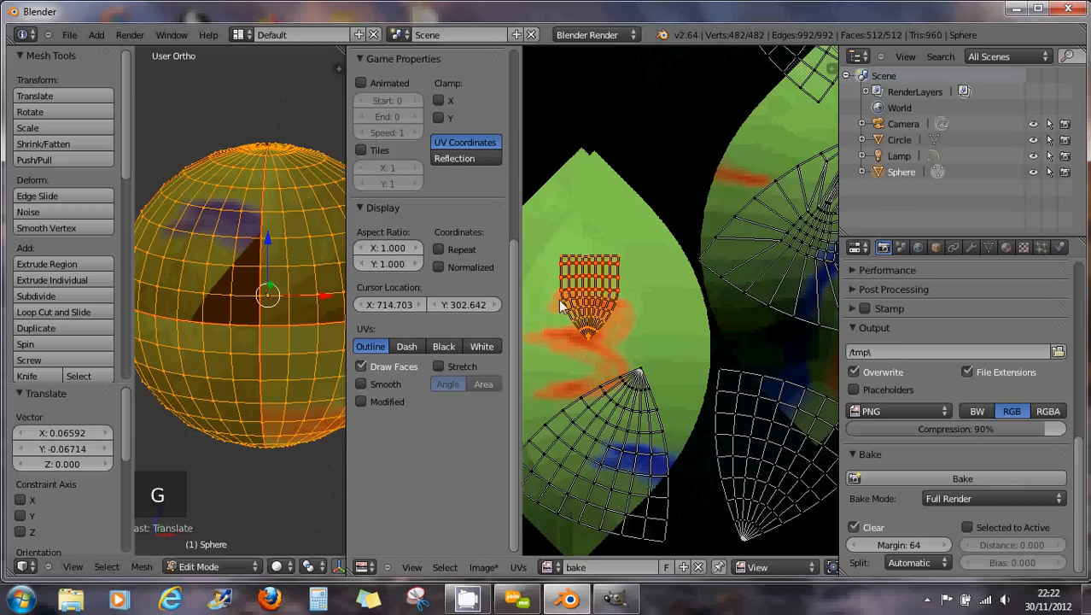
Select all the sphere's UV islands and even out their sizes with Average Islands Scale.
scroll(598, 299, "up", 1)
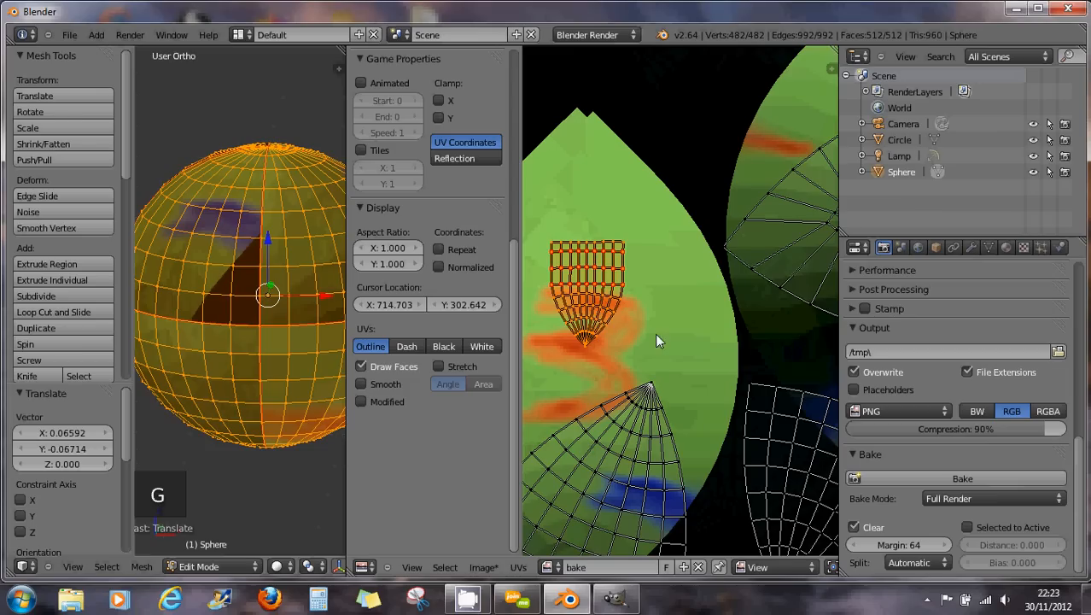
scroll(655, 333, "down", 4)
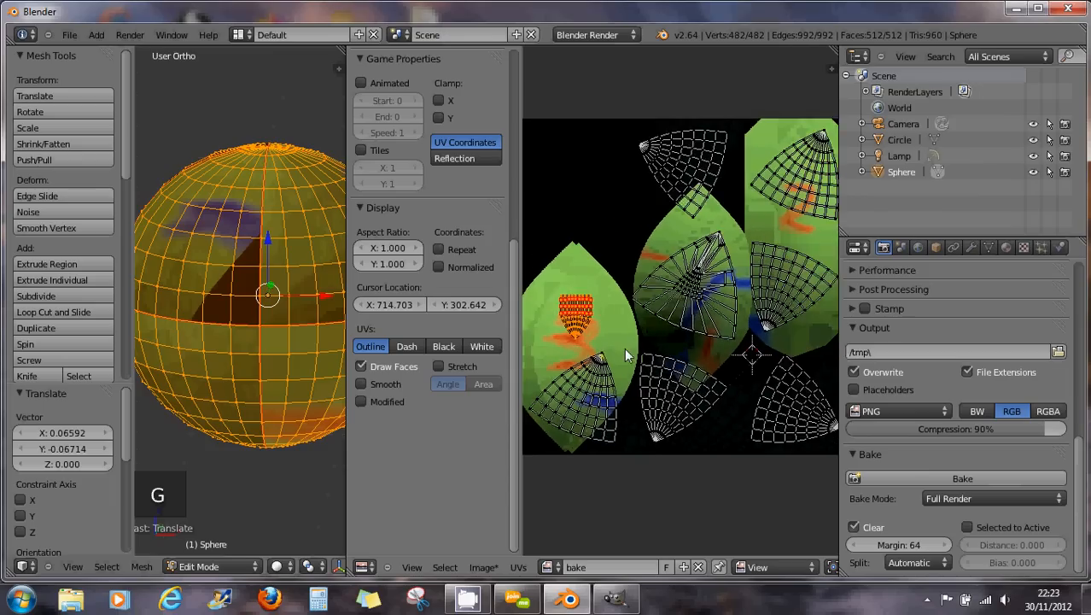
scroll(625, 347, "down", 2)
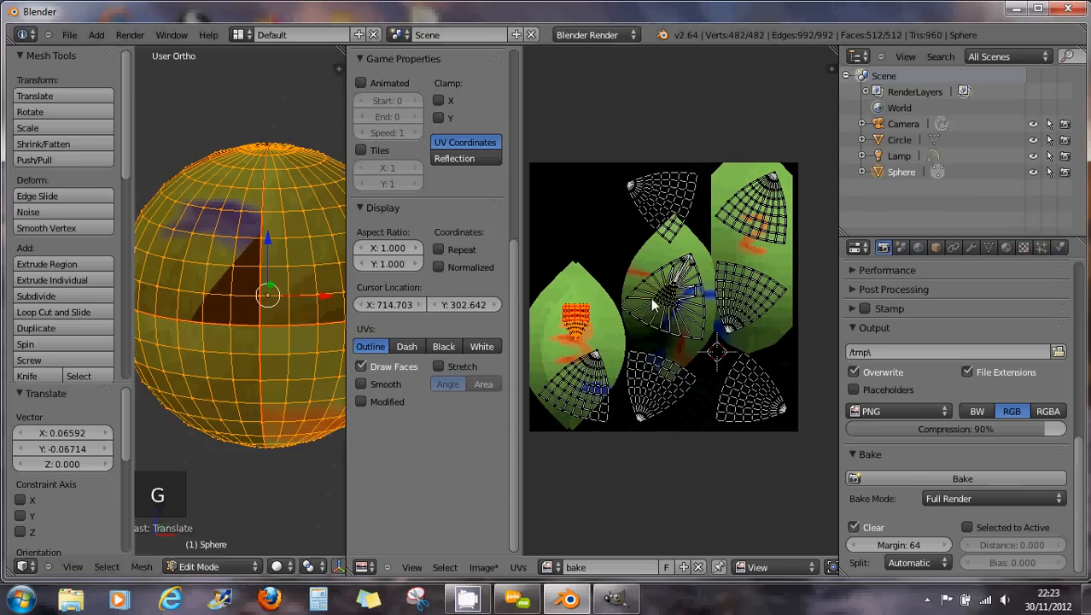
middle_click_drag(309, 326, 280, 289)
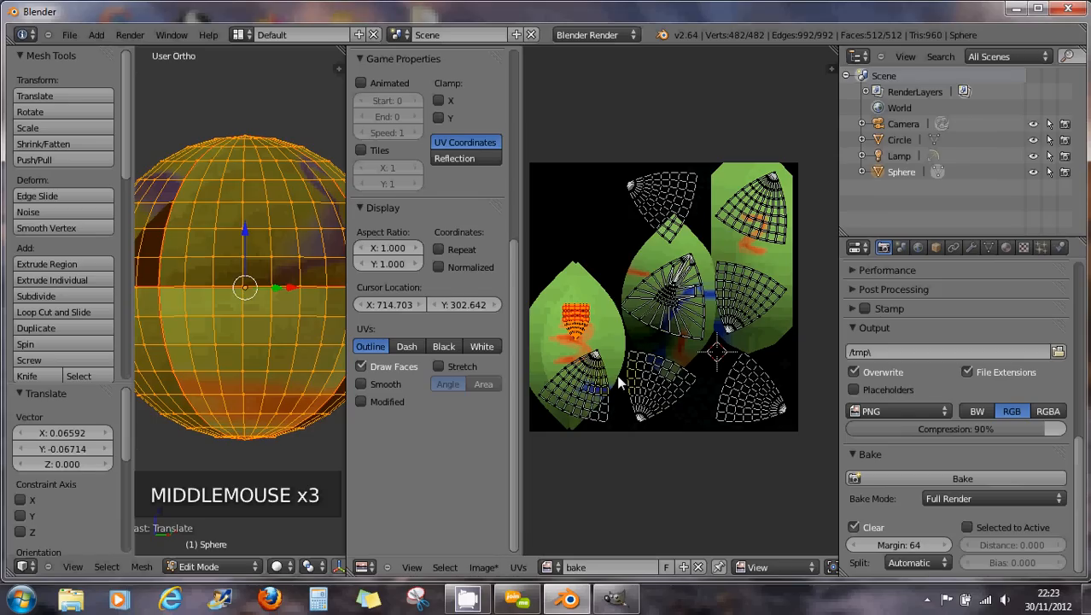
key("a")
left_click(680, 381)
key("a")
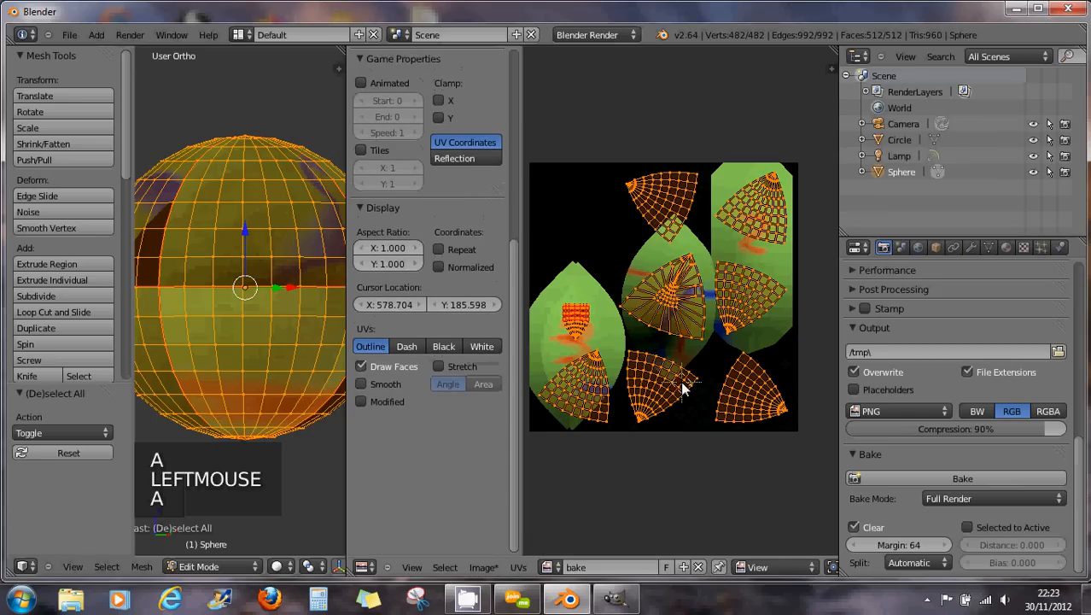
left_click(519, 570)
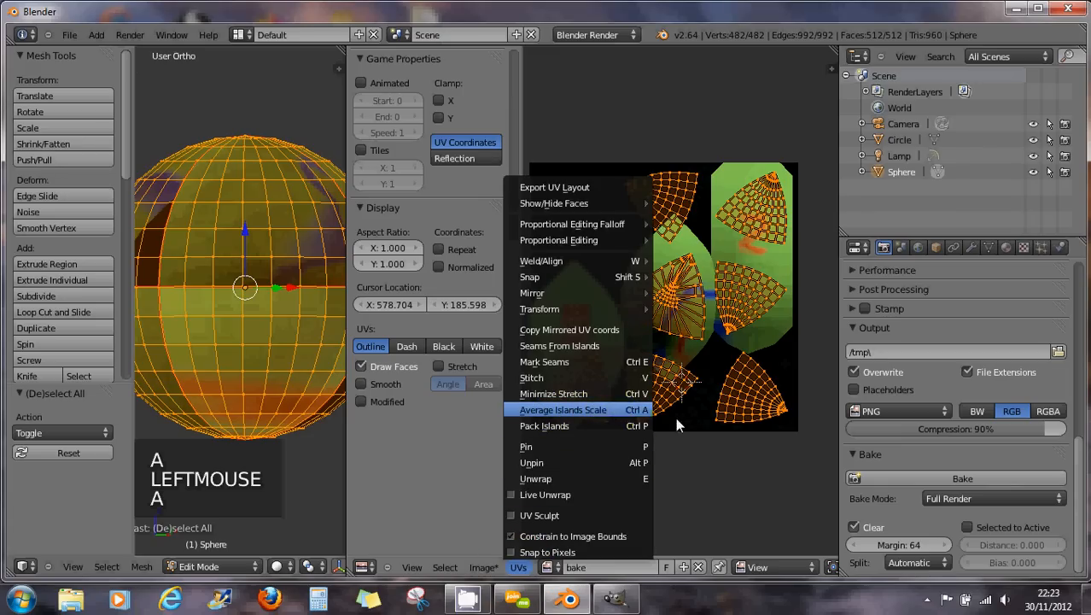
left_click(614, 410)
scroll(701, 360, "up", 1)
scroll(701, 359, "up", 2)
middle_click_drag(659, 327, 768, 375)
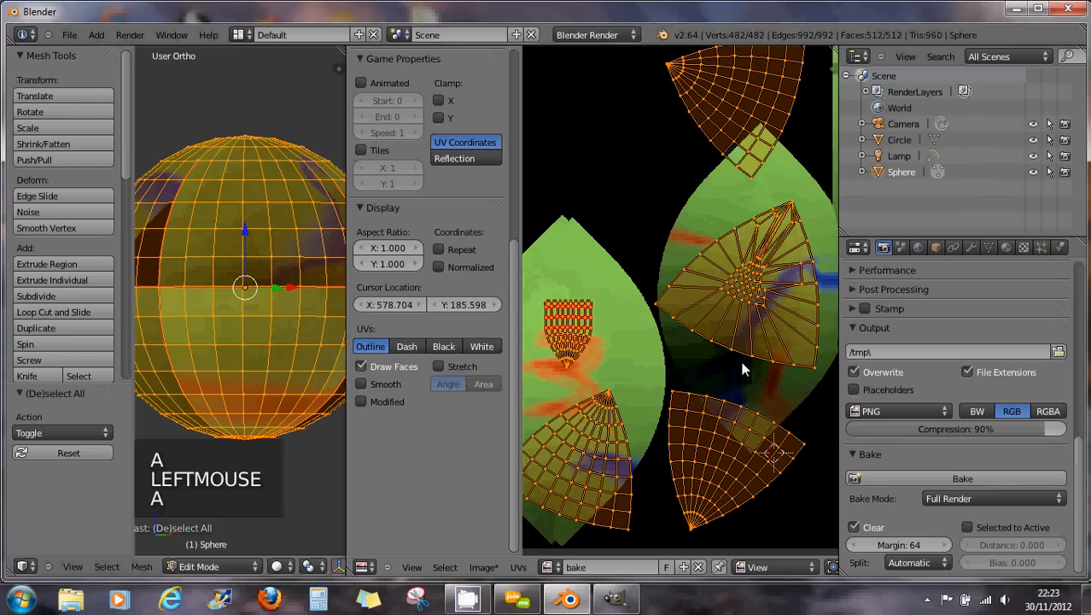
key("ctrl+a")
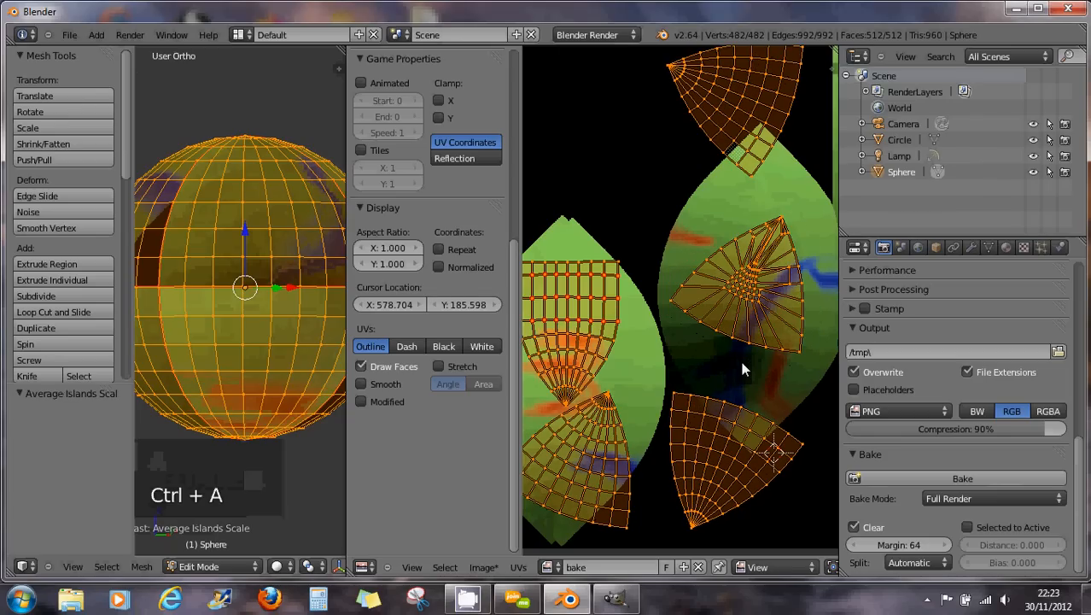
Select only the distorted fan island and the regular island below it, and apply Average Islands Scale to both.
scroll(580, 299, "up", 1)
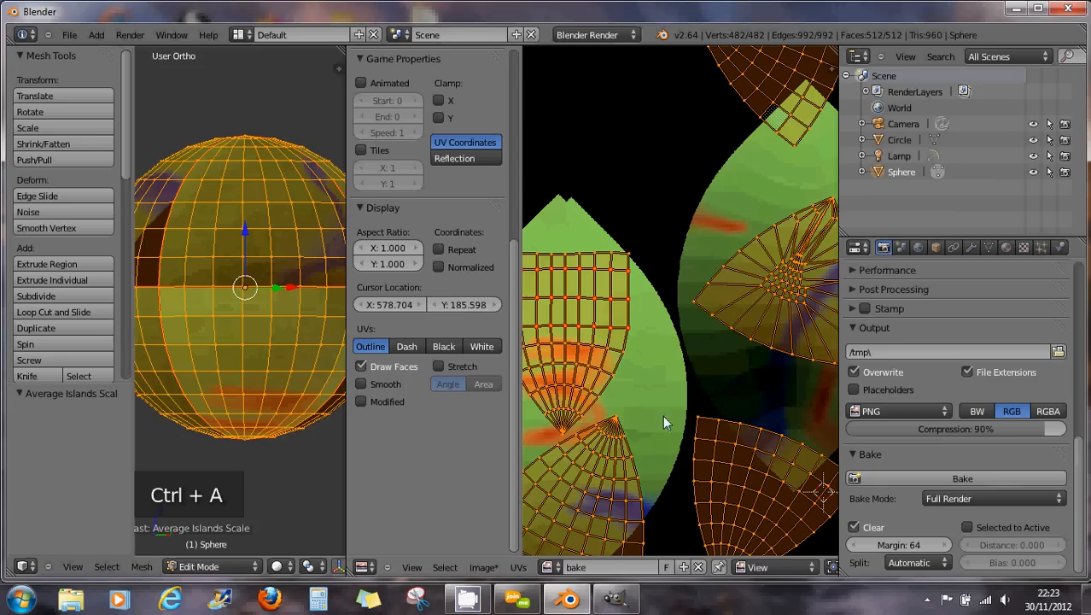
middle_click_drag(688, 386, 609, 391)
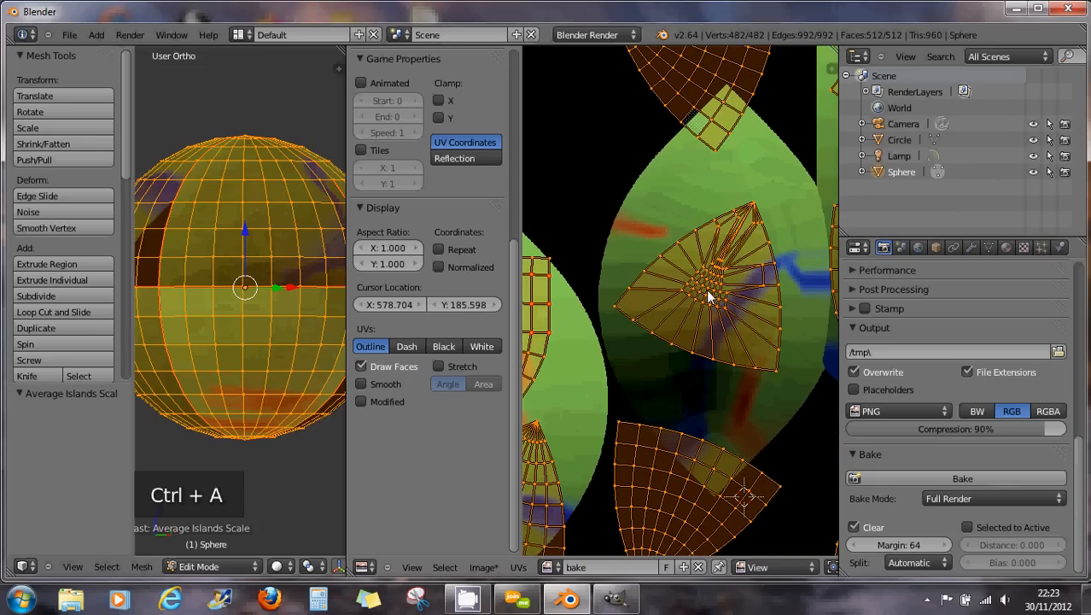
middle_click_drag(709, 293, 707, 289)
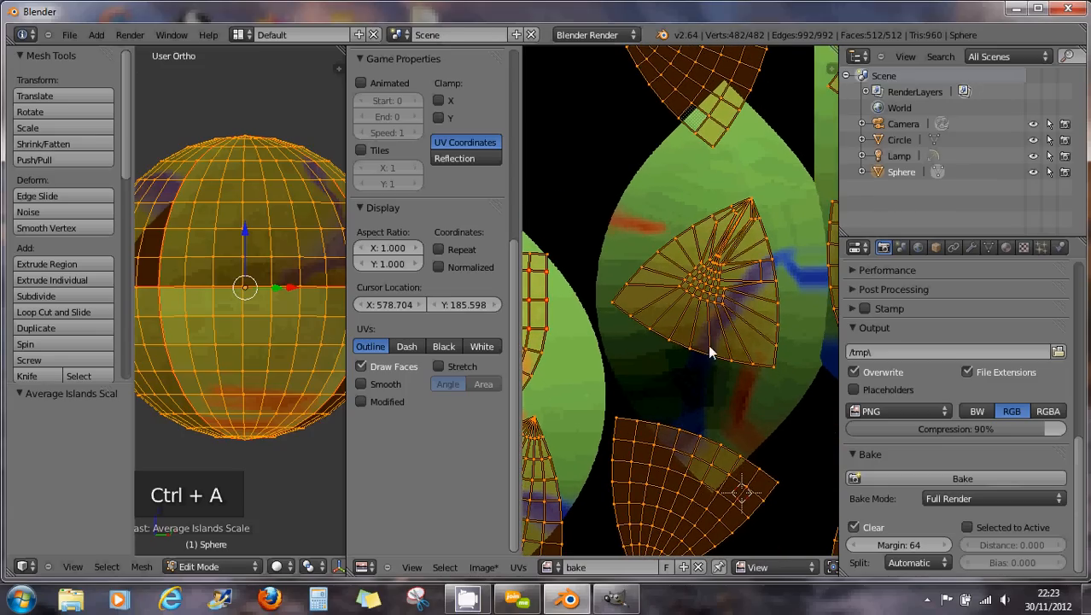
left_click(711, 333)
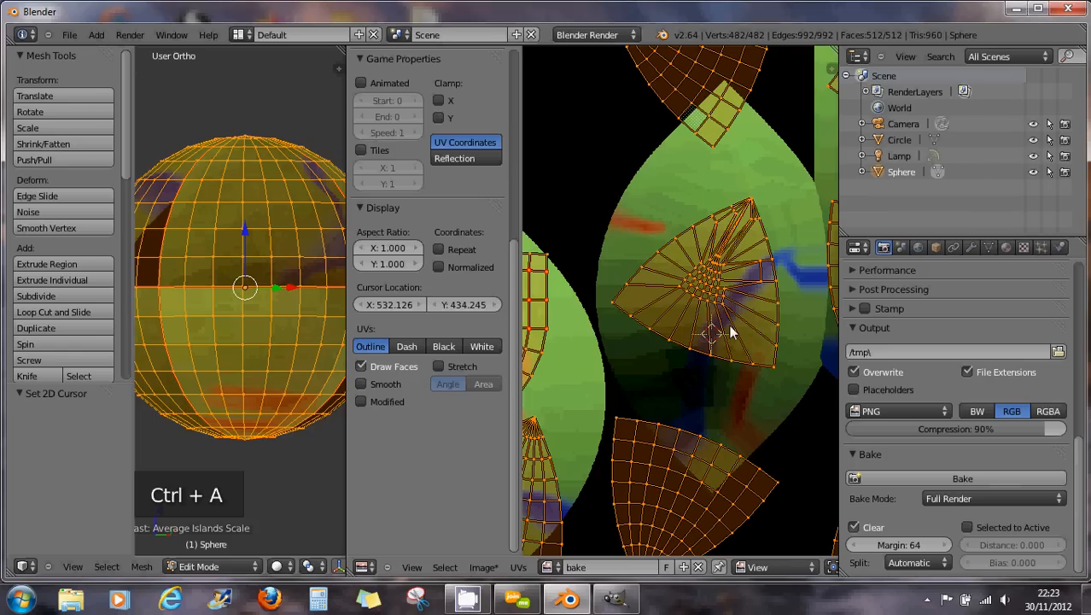
key("l")
key("l")
key("l")
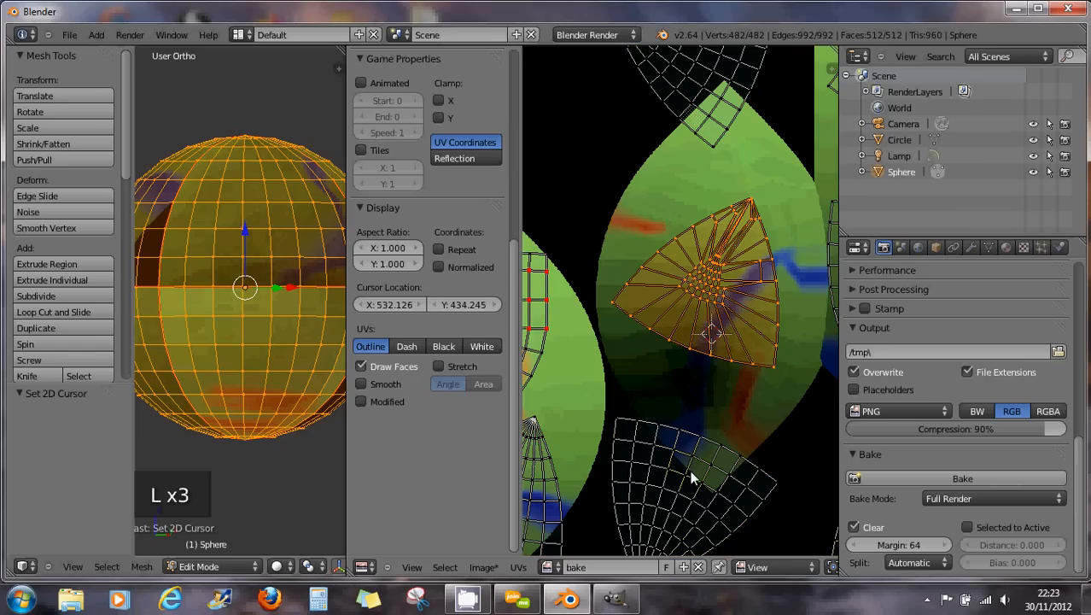
key("shift+l")
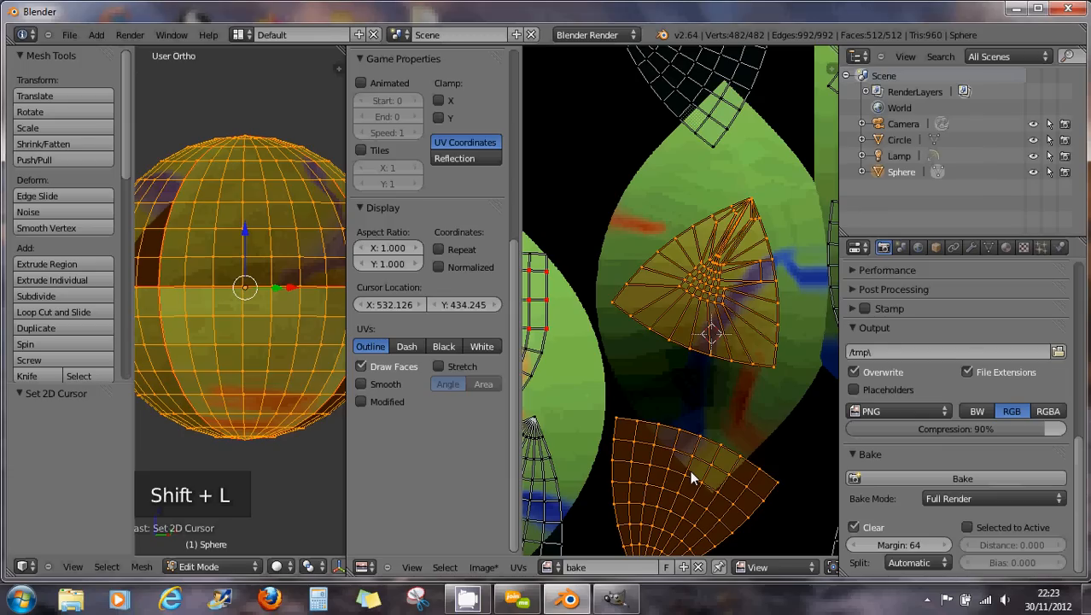
key("ctrl+a")
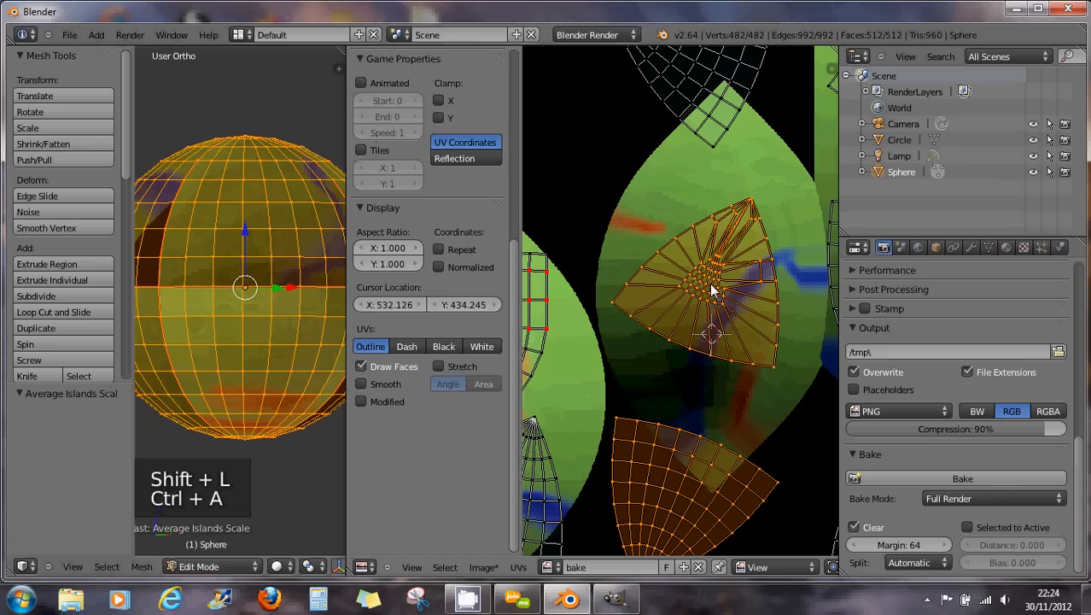
Try to relax the distorted fan island with Minimize Stretch.
scroll(629, 307, "down", 2)
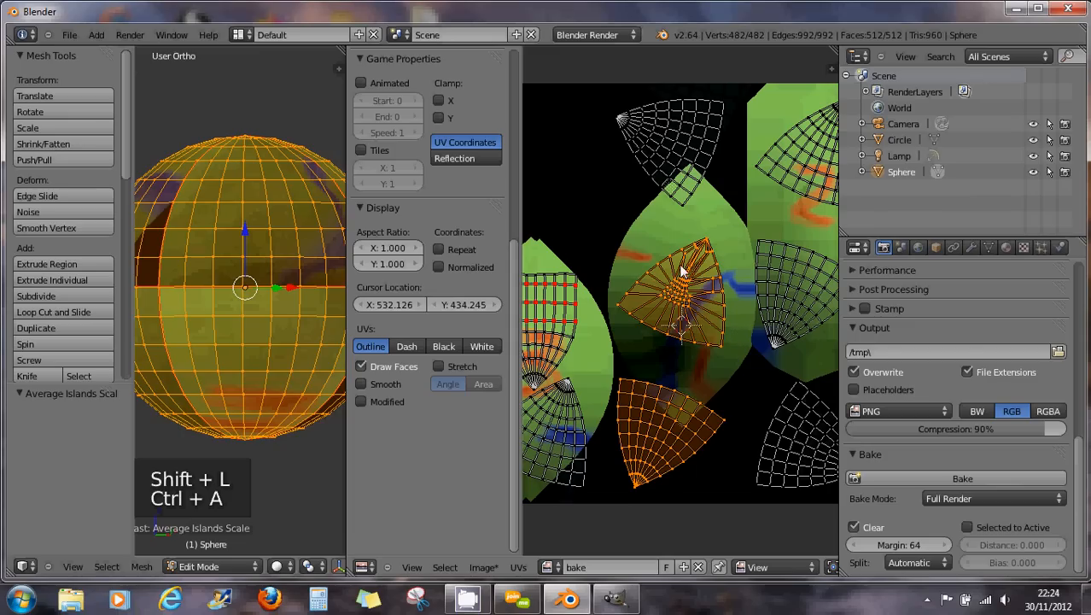
scroll(698, 312, "up", 2)
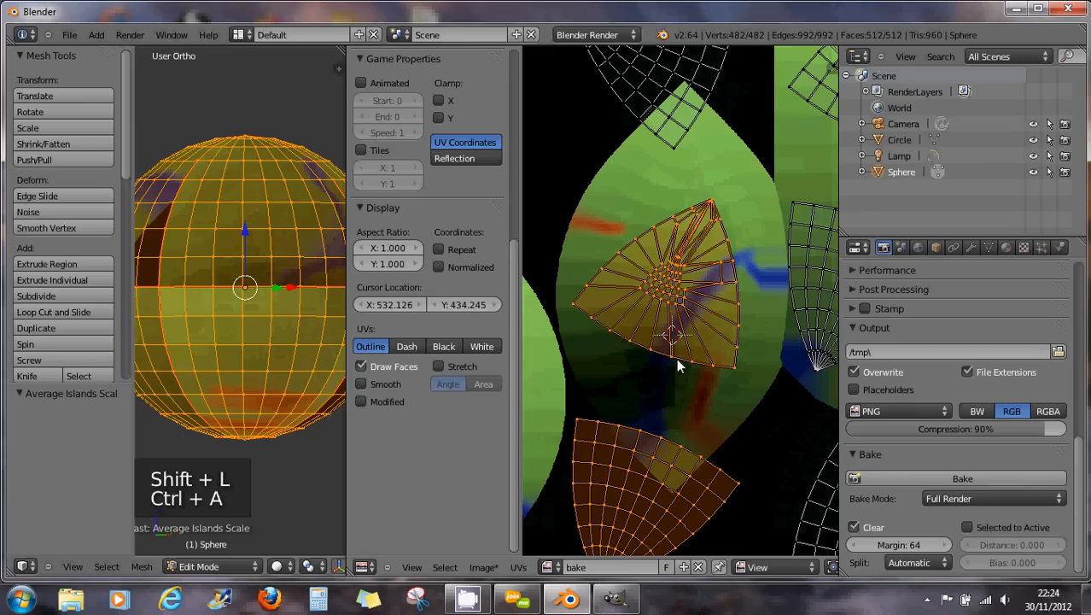
left_click(513, 568)
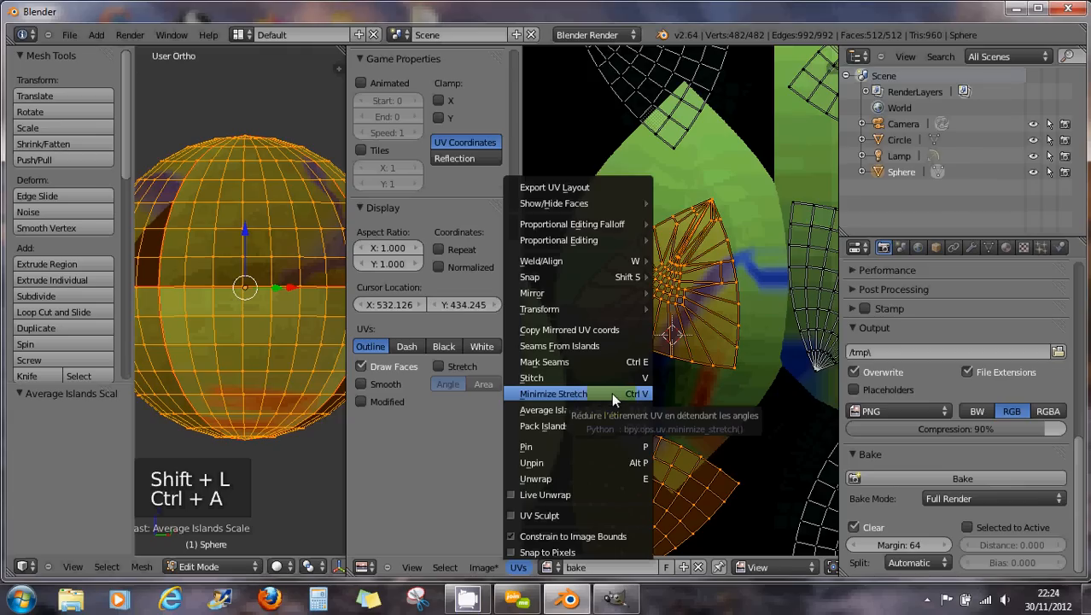
left_click(645, 394)
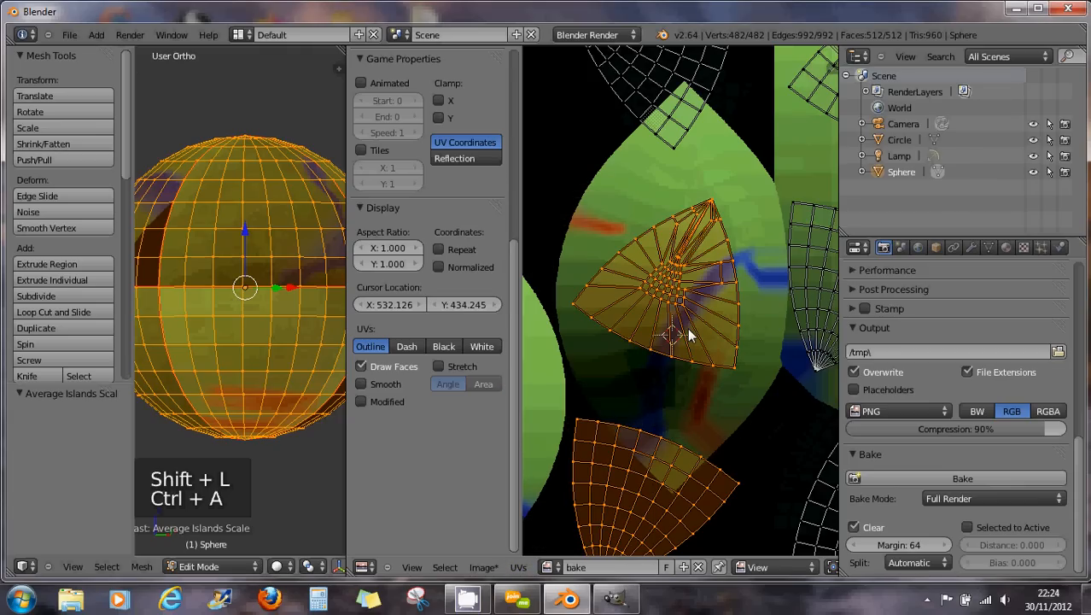
key("ctrl+v")
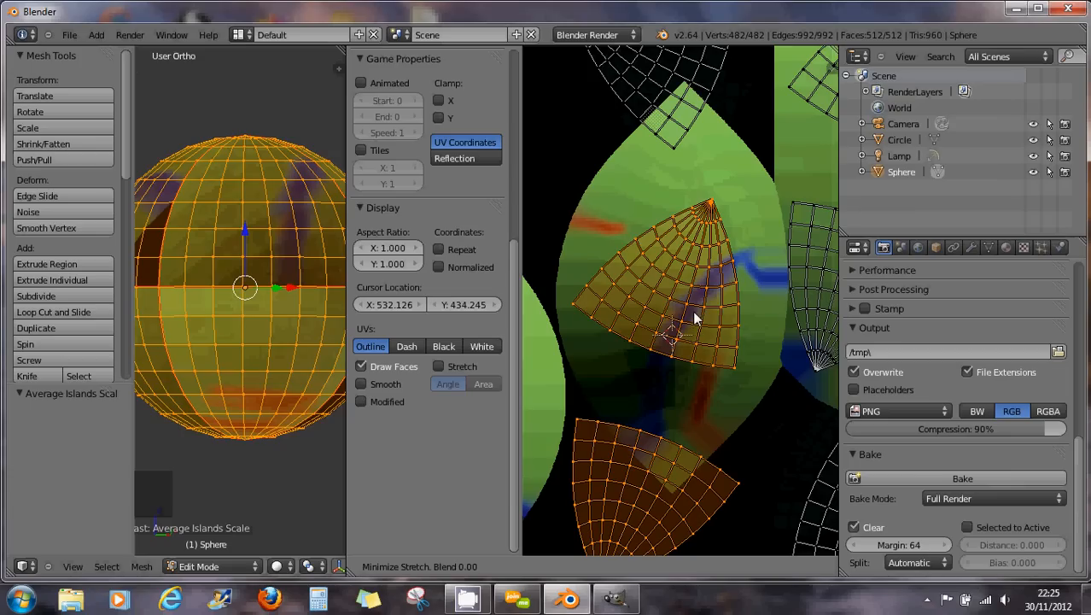
left_click(682, 330)
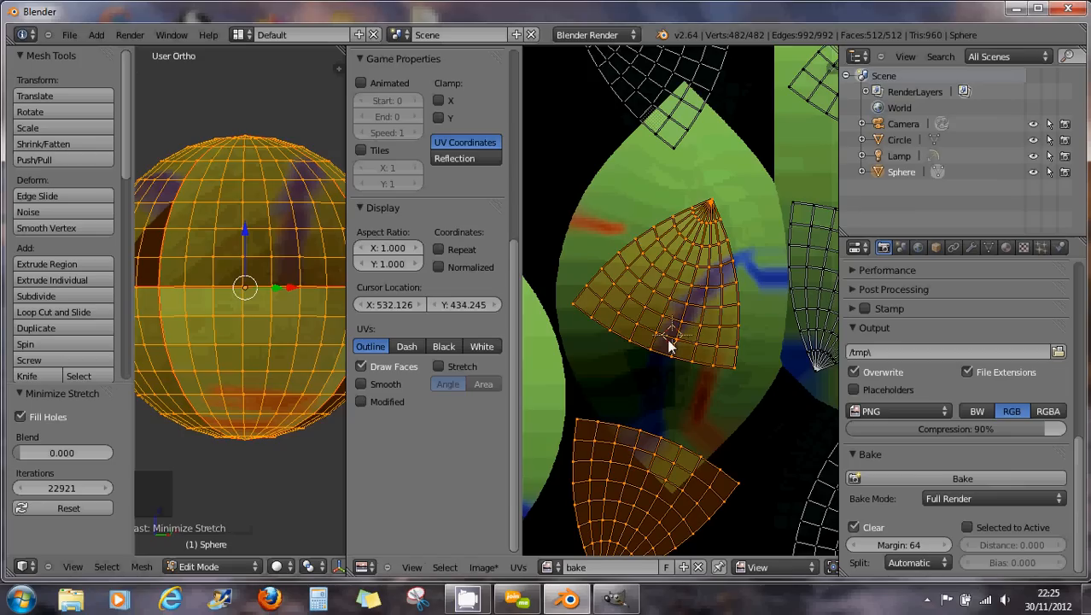
key("ctrl+z")
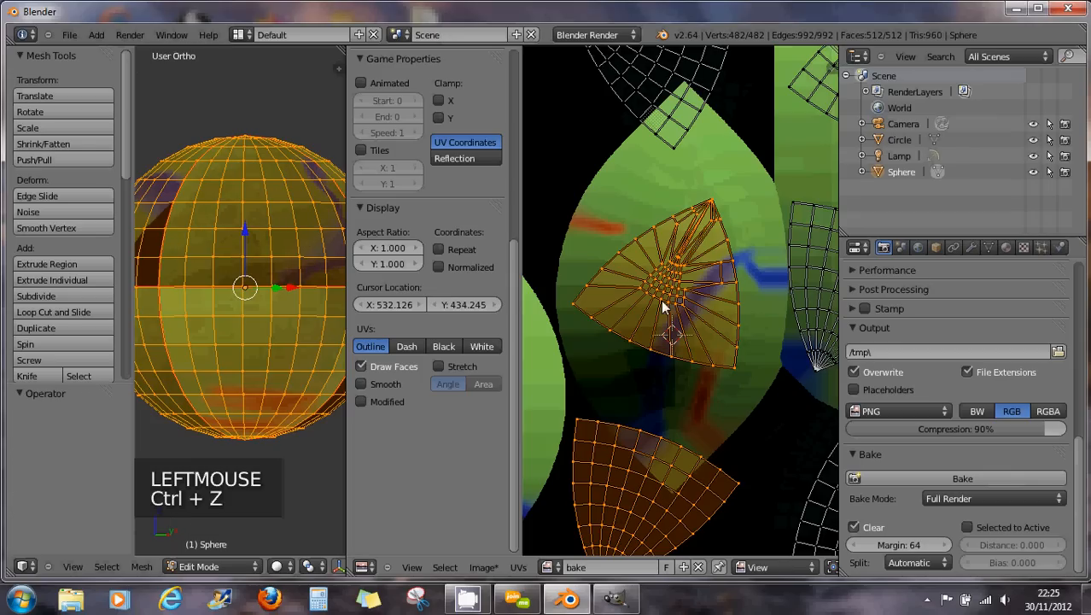
Select only the left third of the distorted fan island, including its nearby bunched inner vertices, and relax it with Minimize Stretch at Blend 0.000.
key("a")
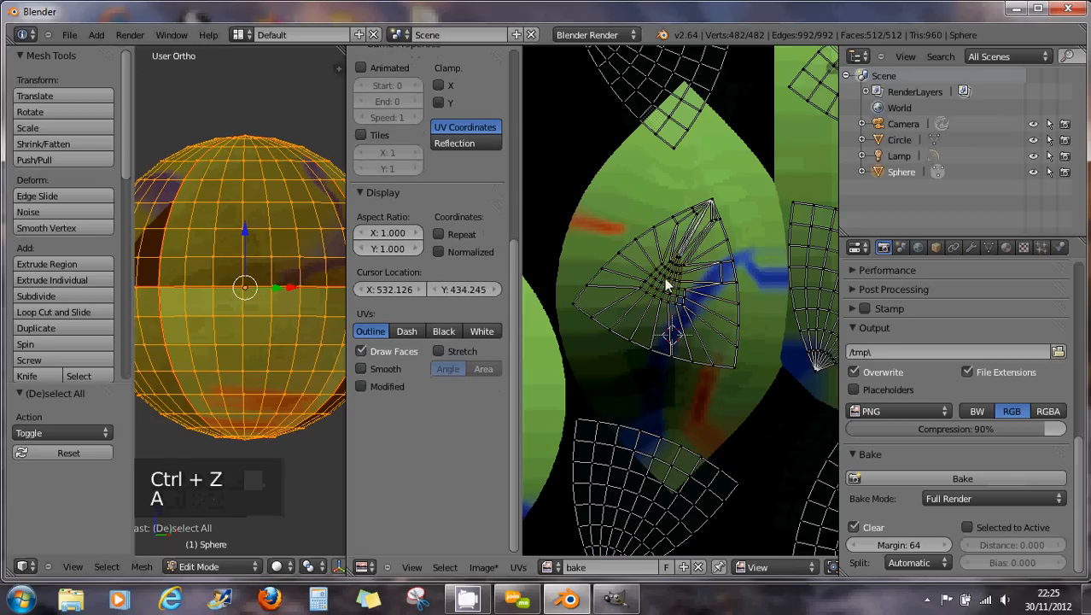
key("b")
left_click_drag(629, 258, 663, 313)
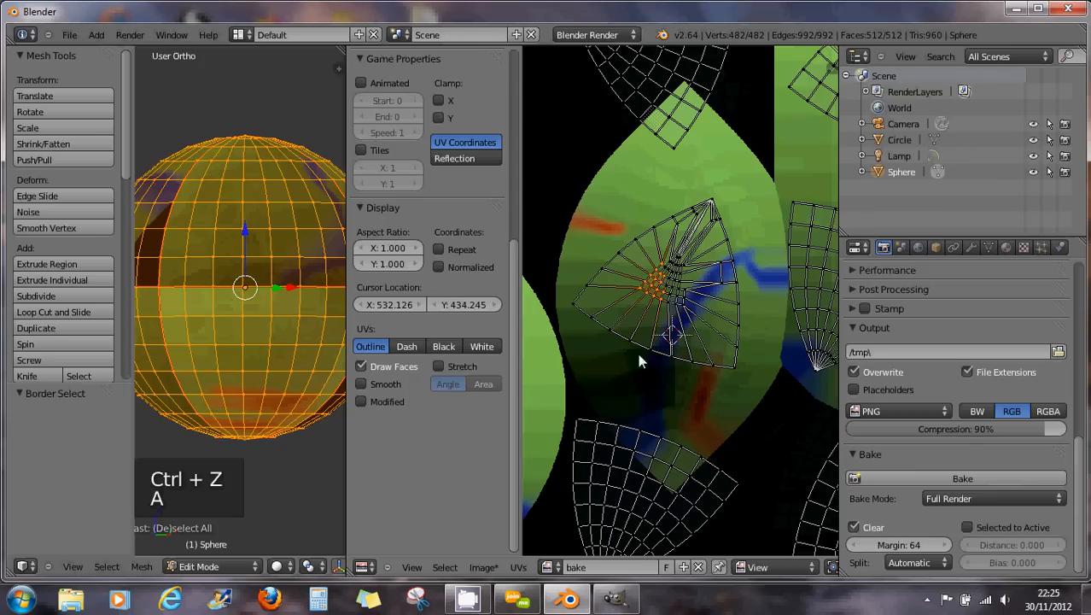
left_click_drag(545, 214, 659, 384)
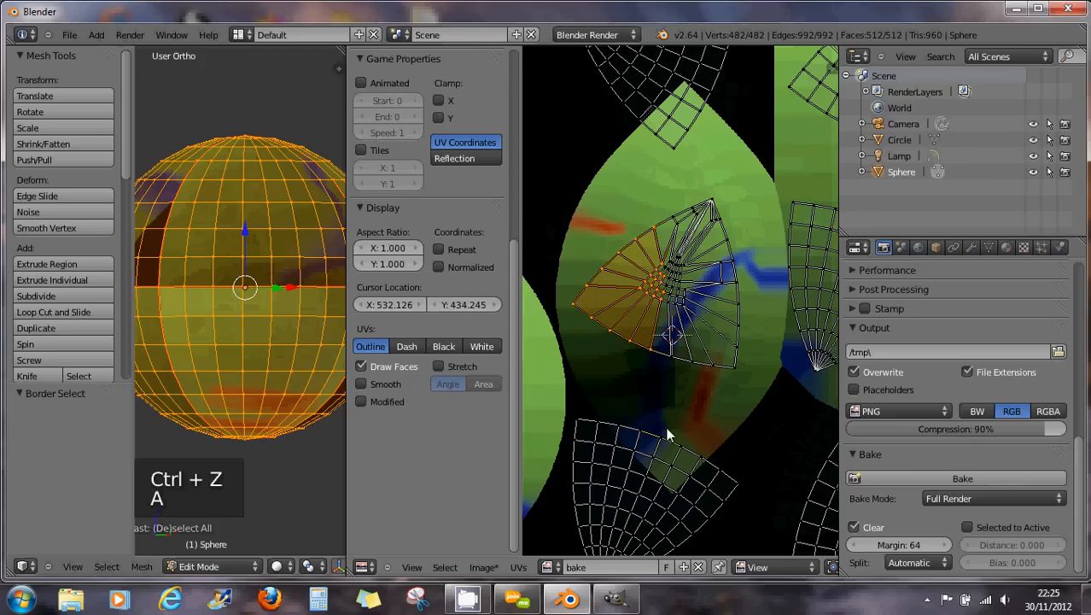
key("ctrl+v")
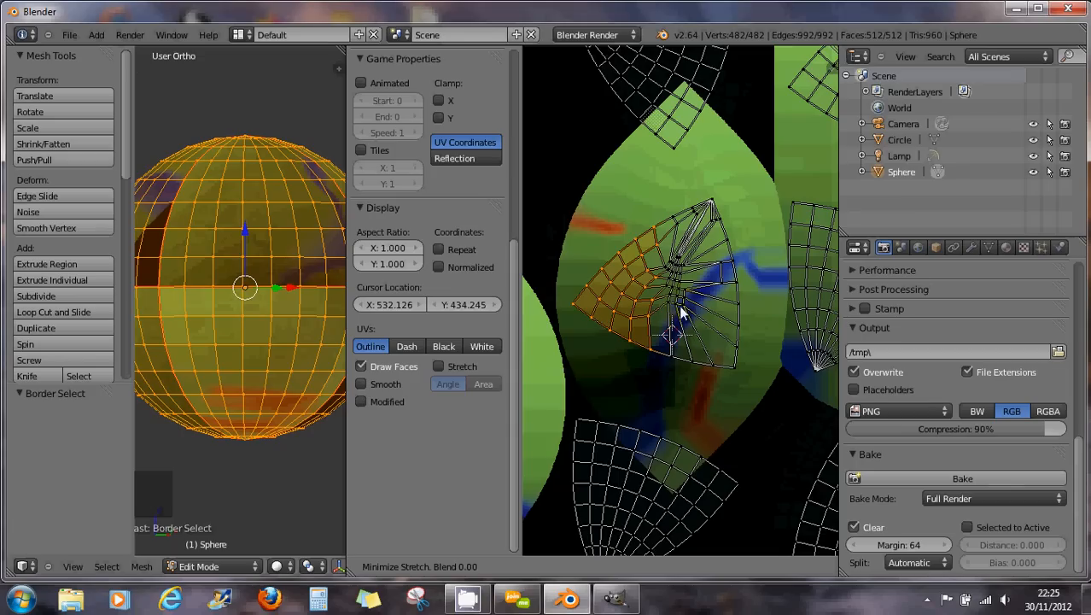
scroll(683, 309, "up", 3)
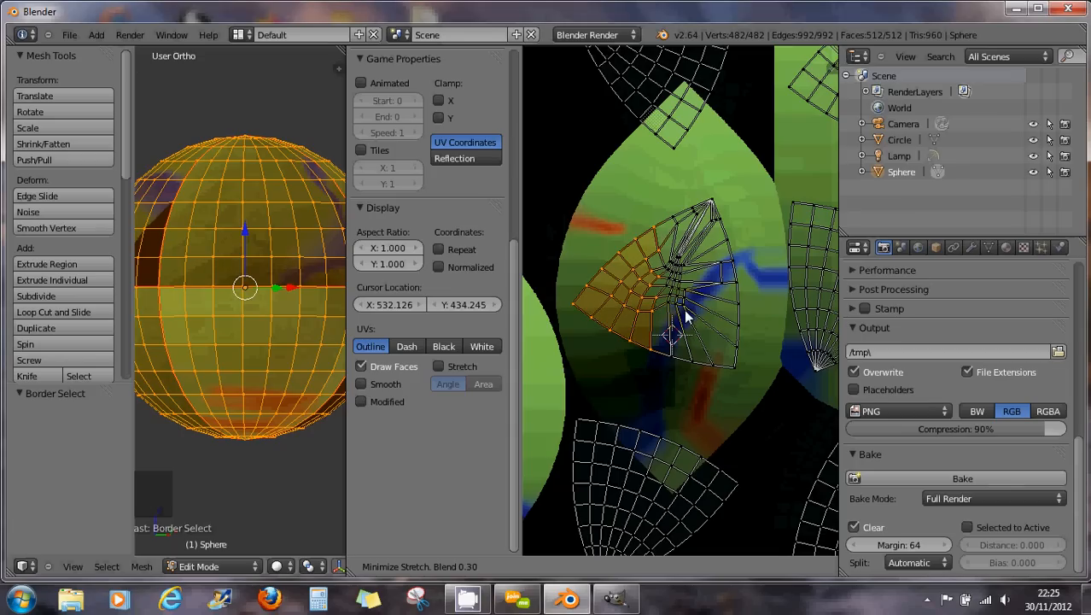
scroll(684, 309, "down", 3)
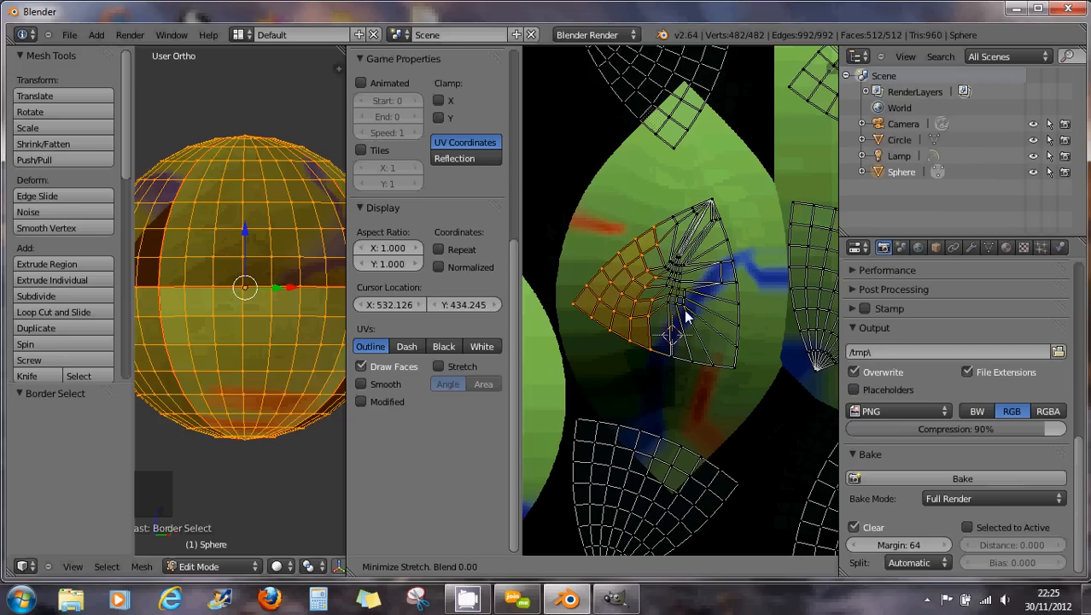
scroll(684, 310, "up", 7)
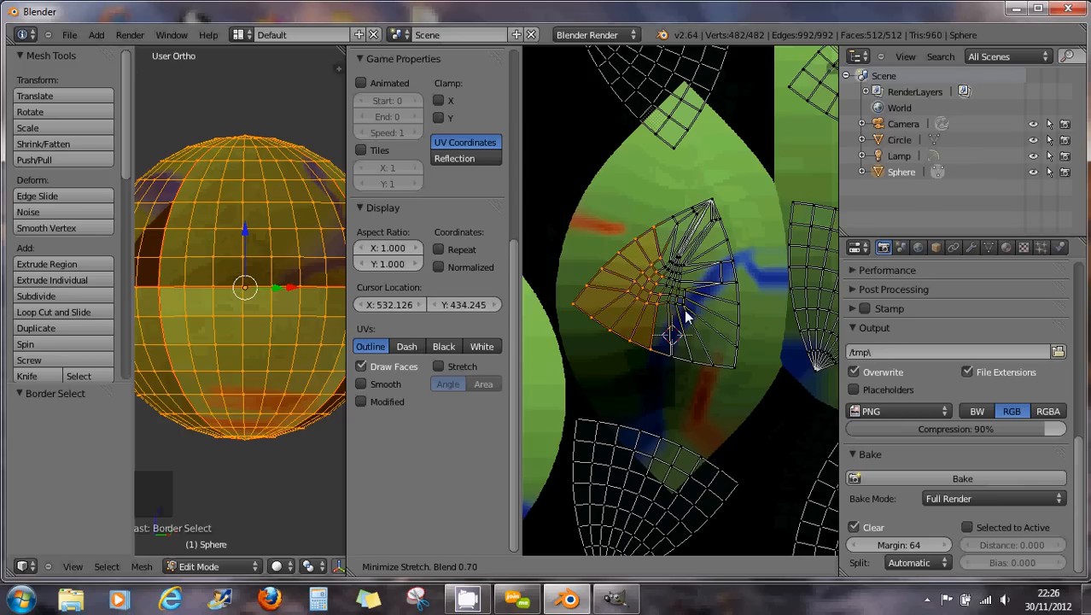
scroll(684, 309, "up", 3)
scroll(684, 309, "down", 10)
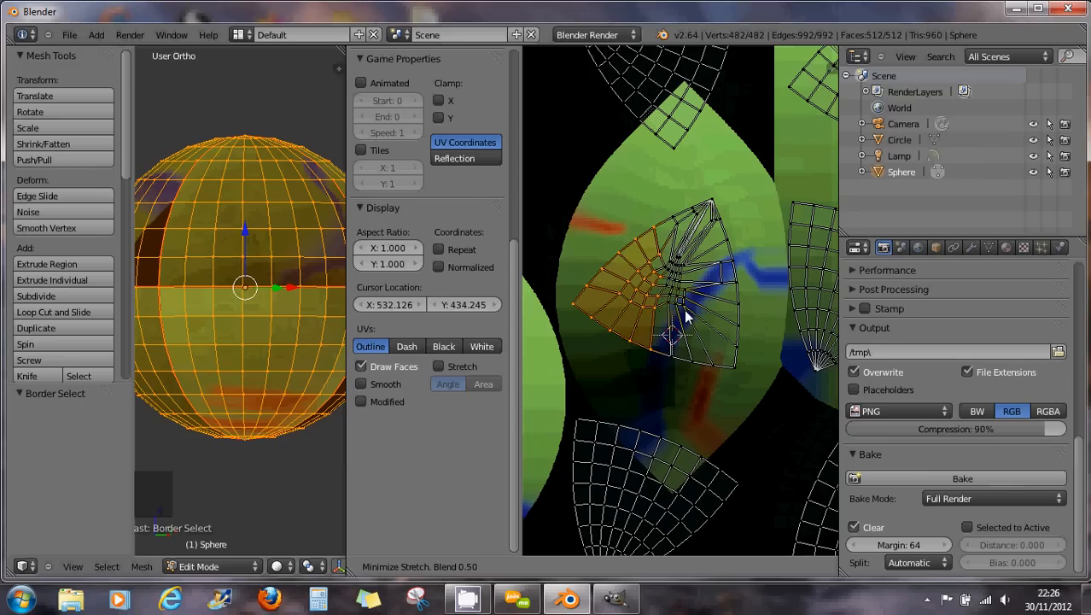
scroll(684, 309, "up", 10)
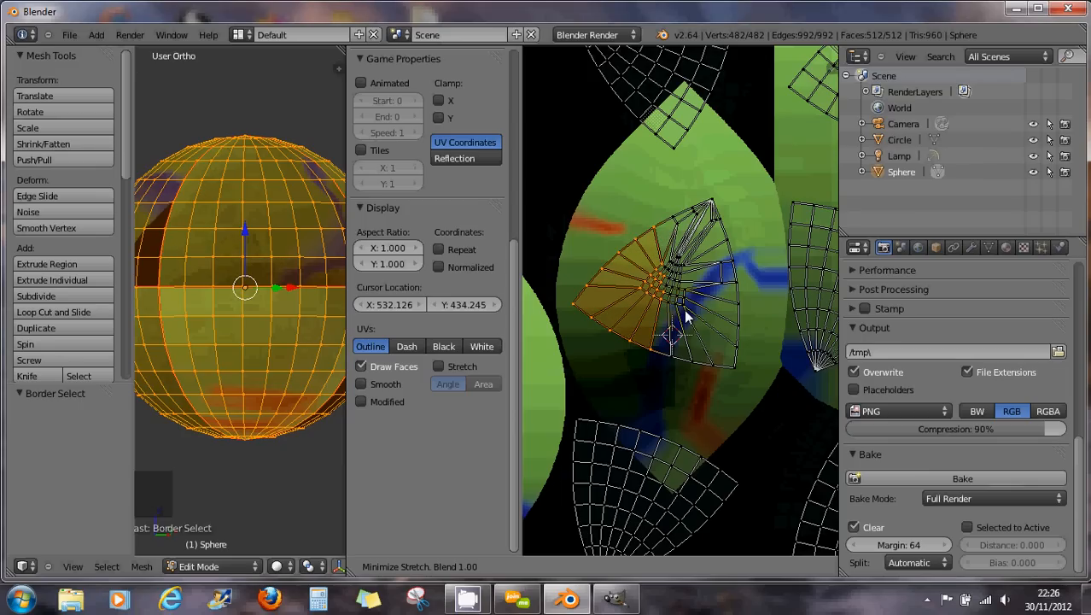
scroll(684, 309, "down", 10)
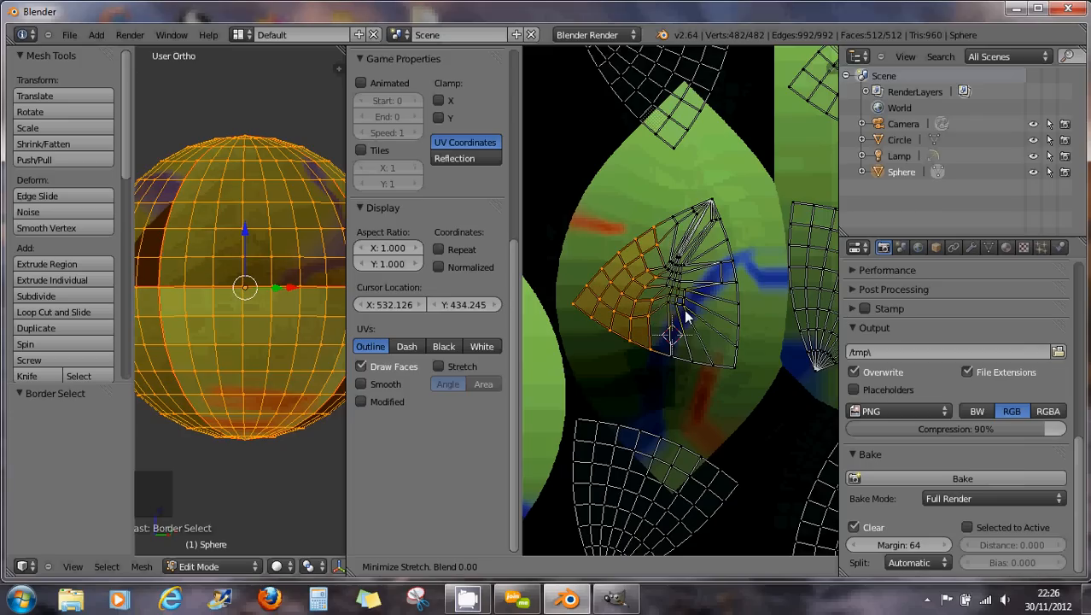
left_click(684, 309)
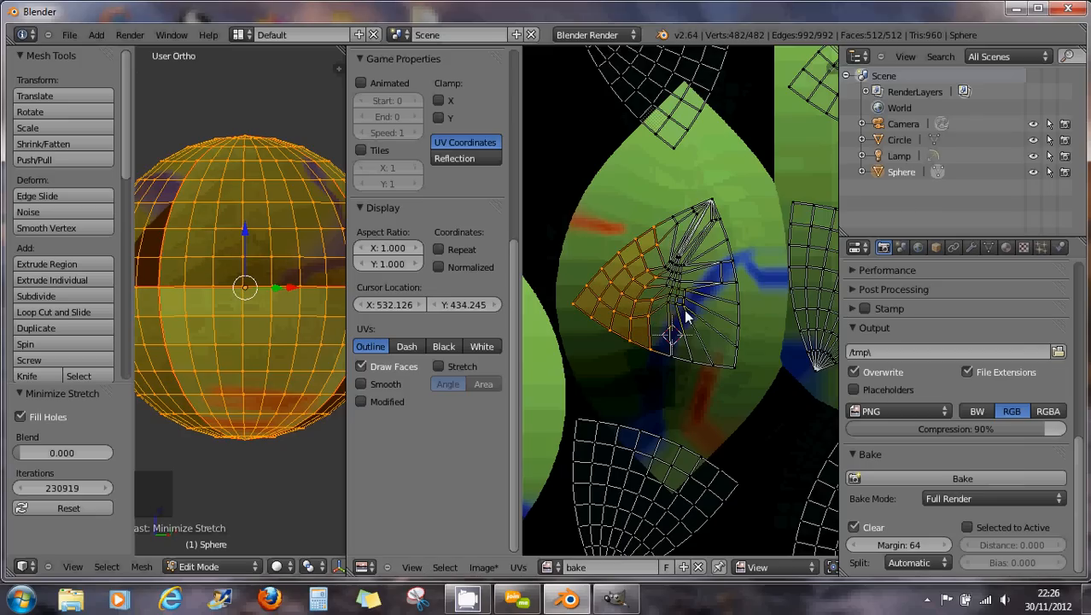
Select the five vertices around the lower-right corner of the fan island's bunched centre and pin them.
key("a")
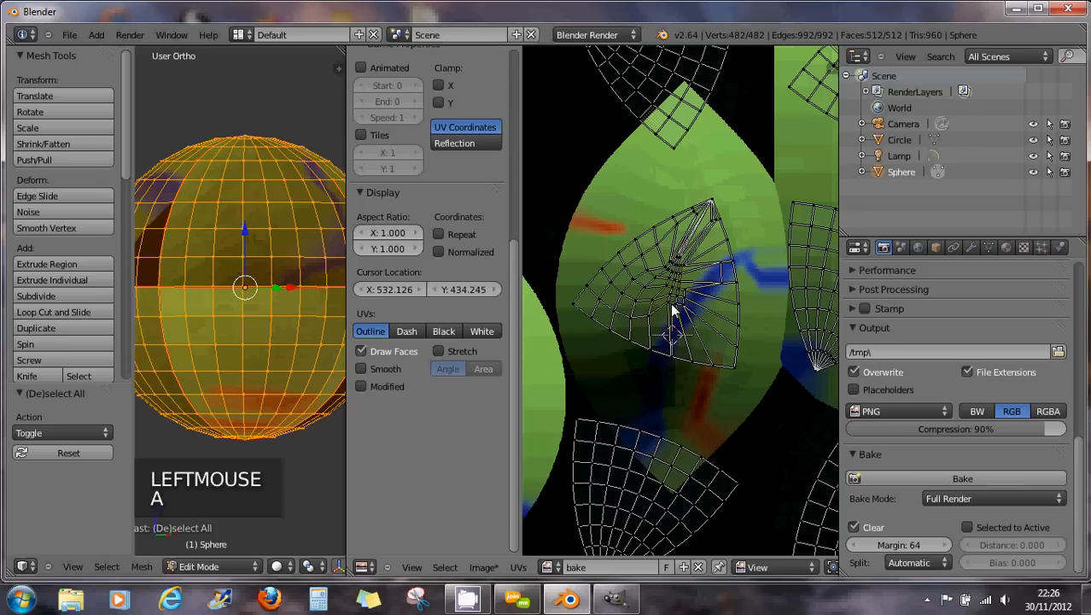
scroll(670, 302, "up", 4)
right_click(664, 298)
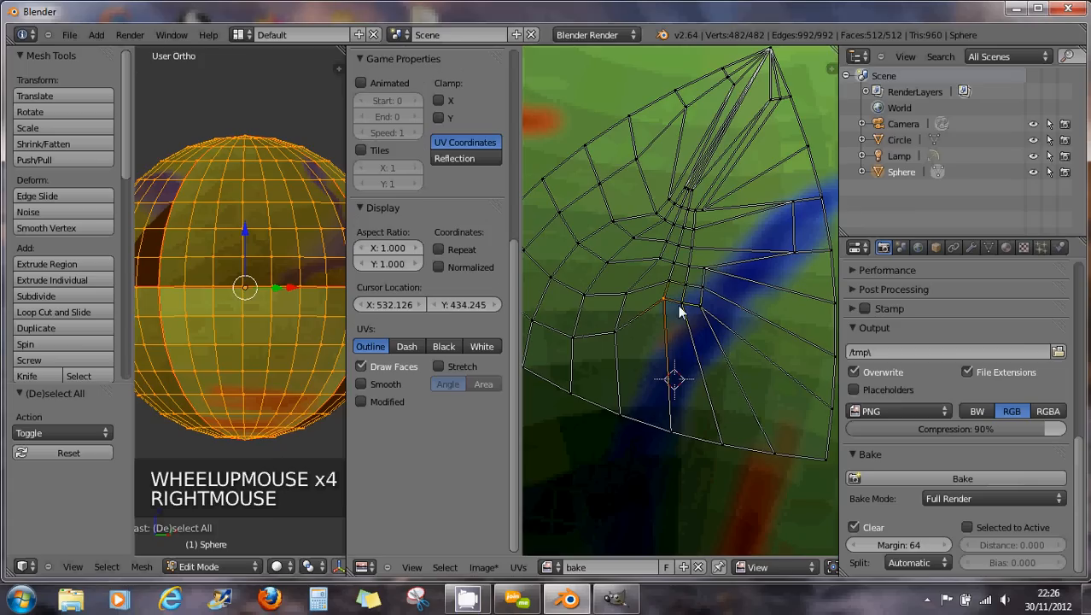
right_click(687, 308, "shift")
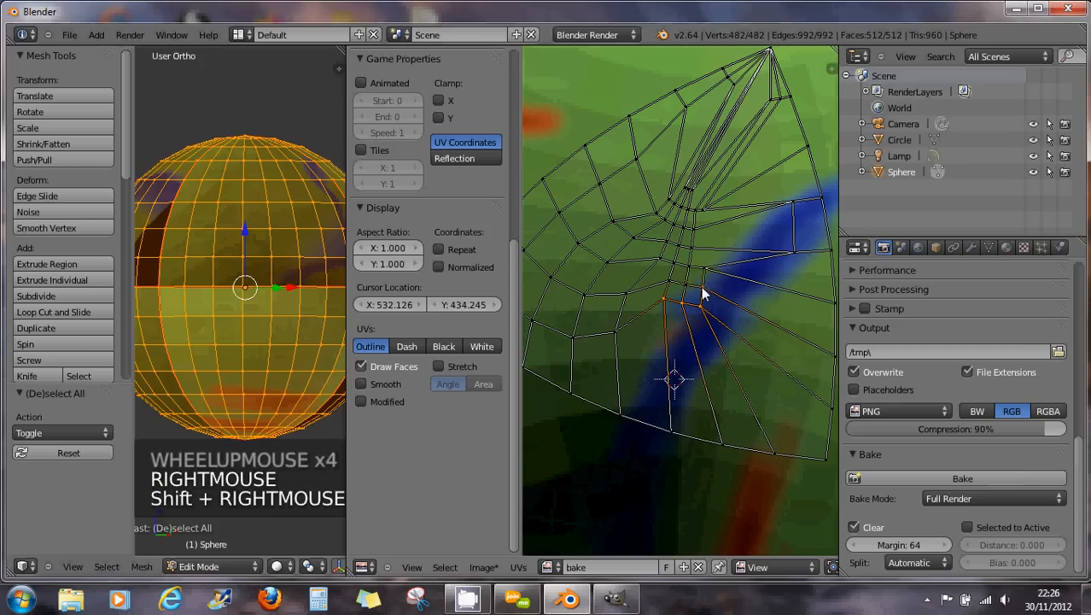
right_click(702, 272, "shift")
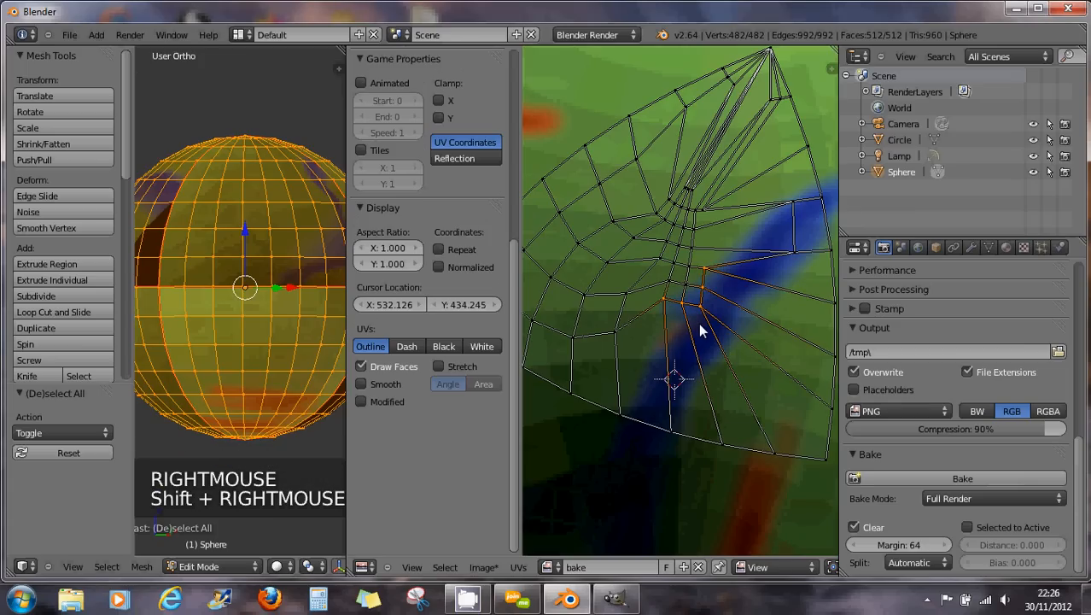
key("p")
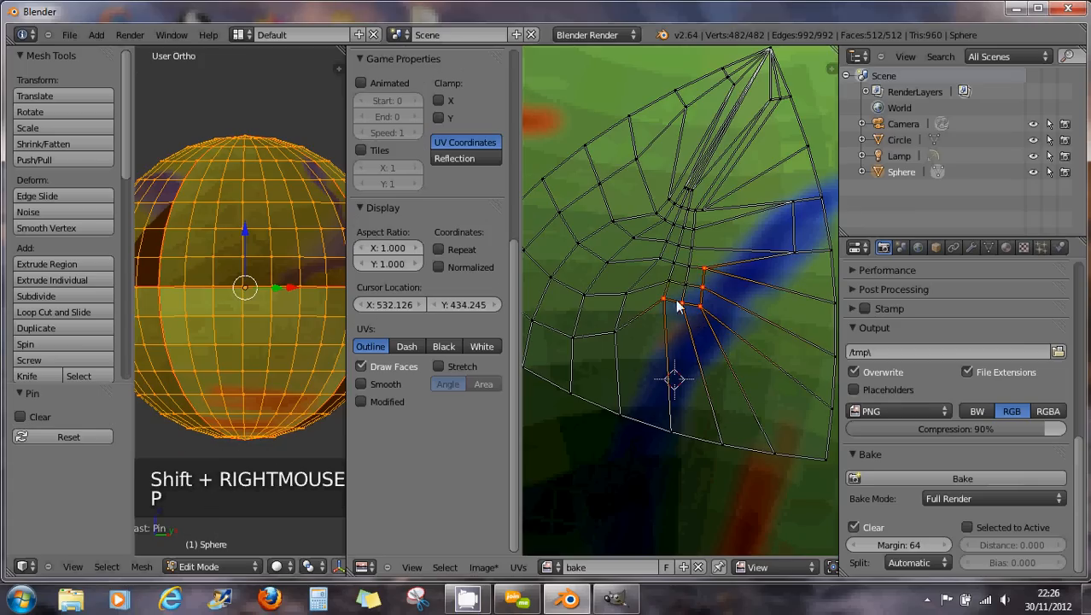
Select all UVs and try Minimize Stretch with the five pinned vertices included, ending at Blend 1.000.
key("a")
key("a")
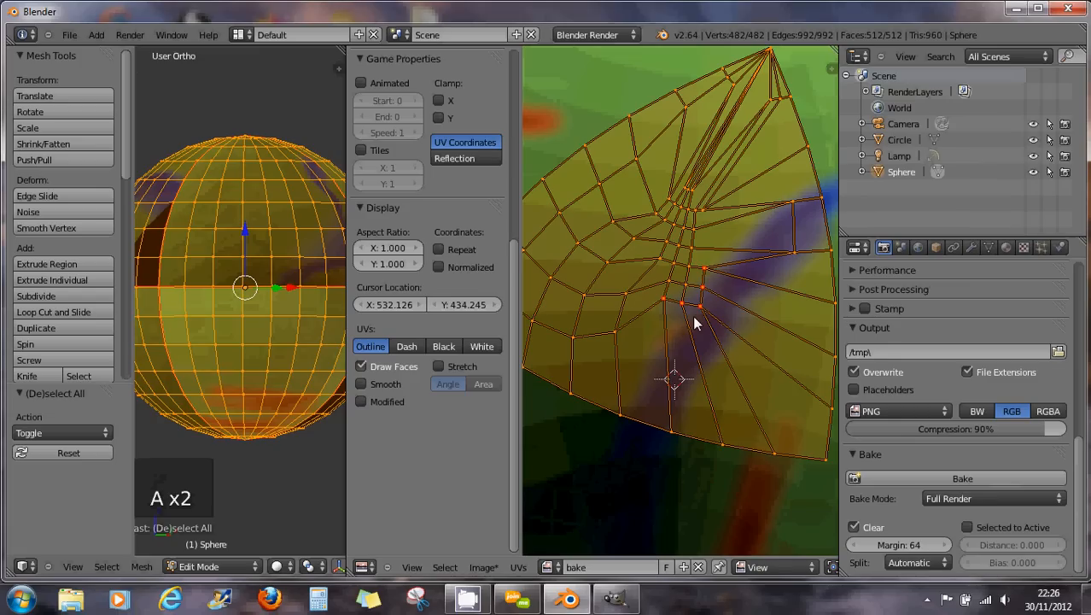
key("ctrl+v")
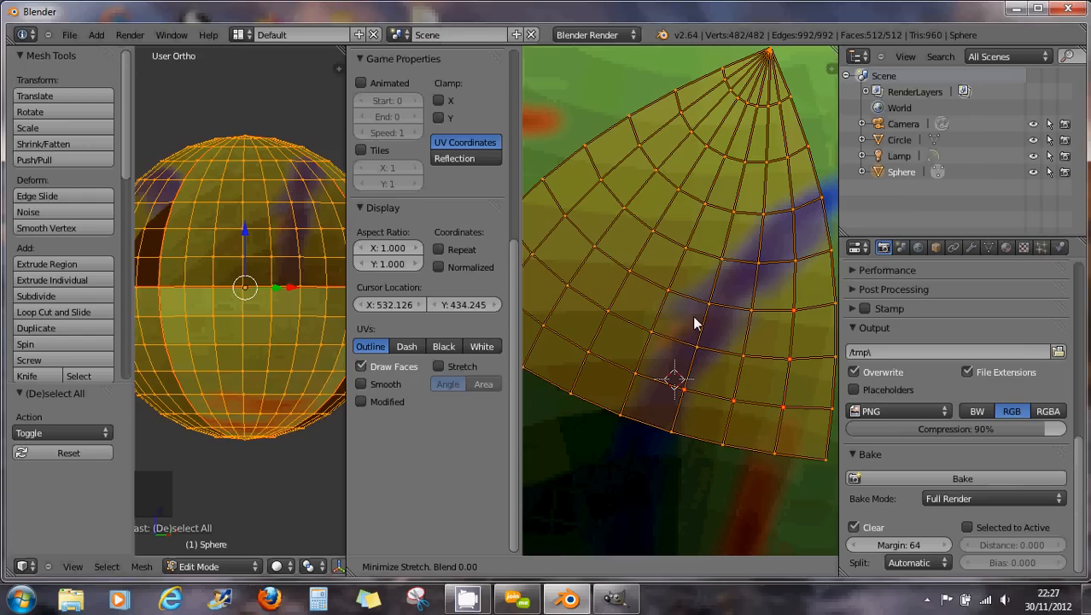
scroll(695, 324, "up", 10)
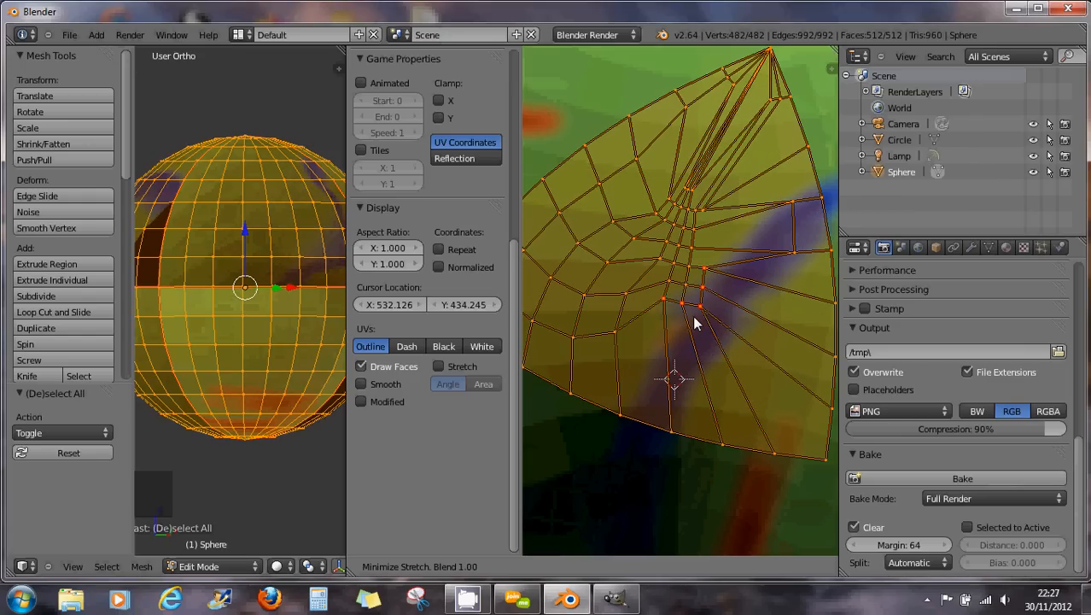
scroll(695, 324, "down", 3)
scroll(693, 325, "up", 9)
left_click(692, 325)
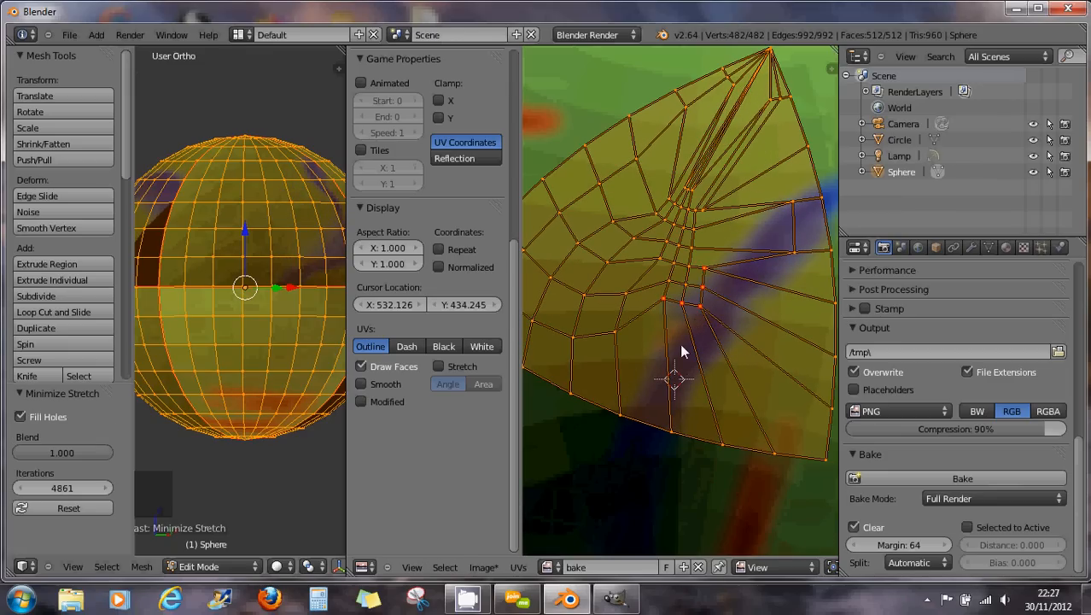
Deselect everything, select only the five pinned vertices in the fan island, and hide them in the UV editor.
scroll(681, 350, "down", 1)
scroll(682, 350, "up", 2)
key("a")
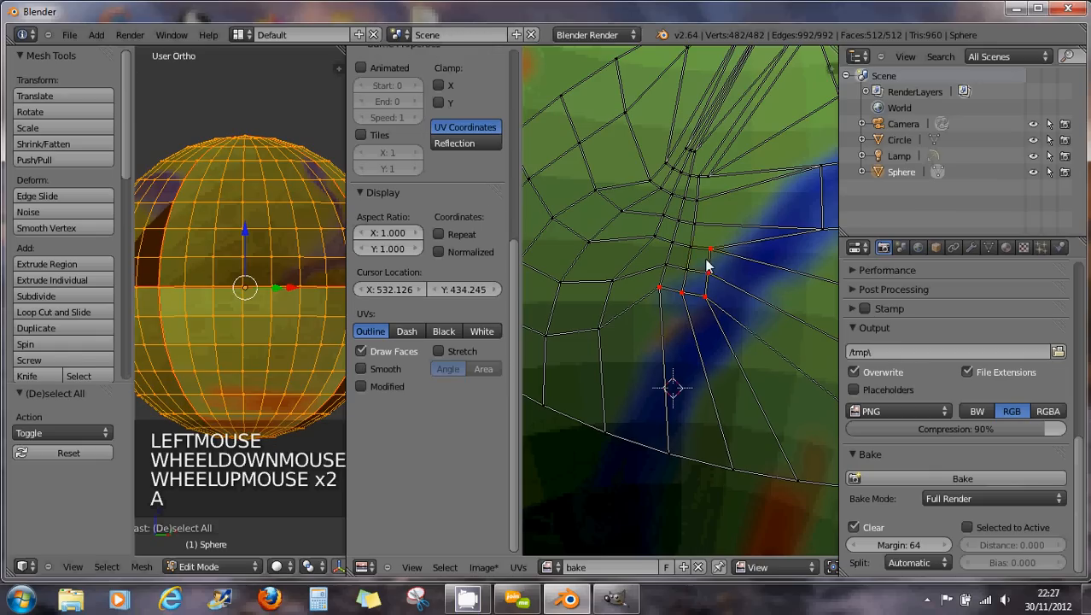
scroll(706, 316, "down", 3)
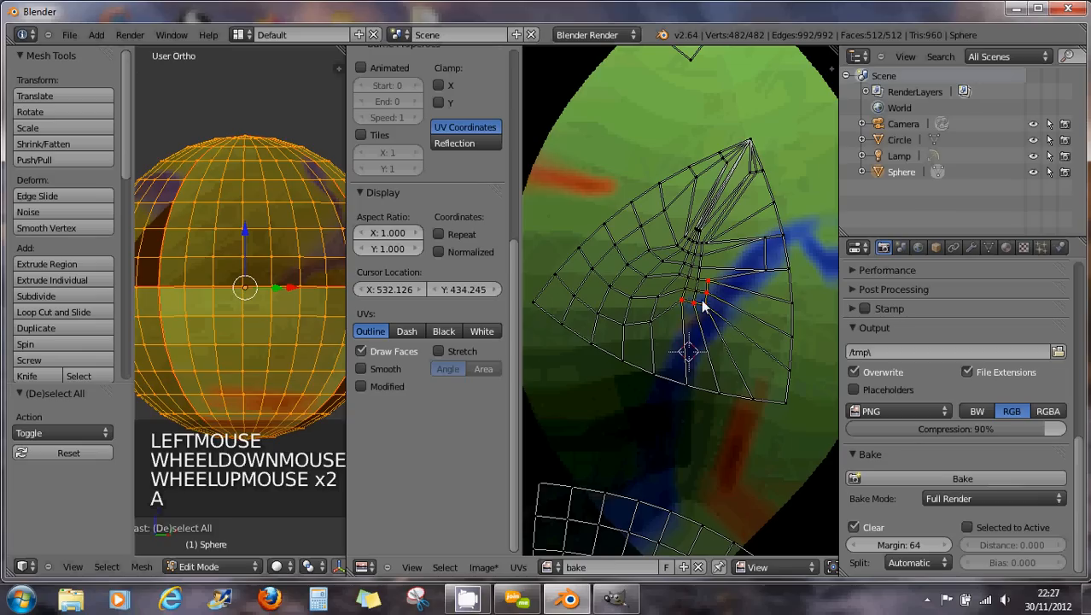
scroll(693, 337, "up", 5)
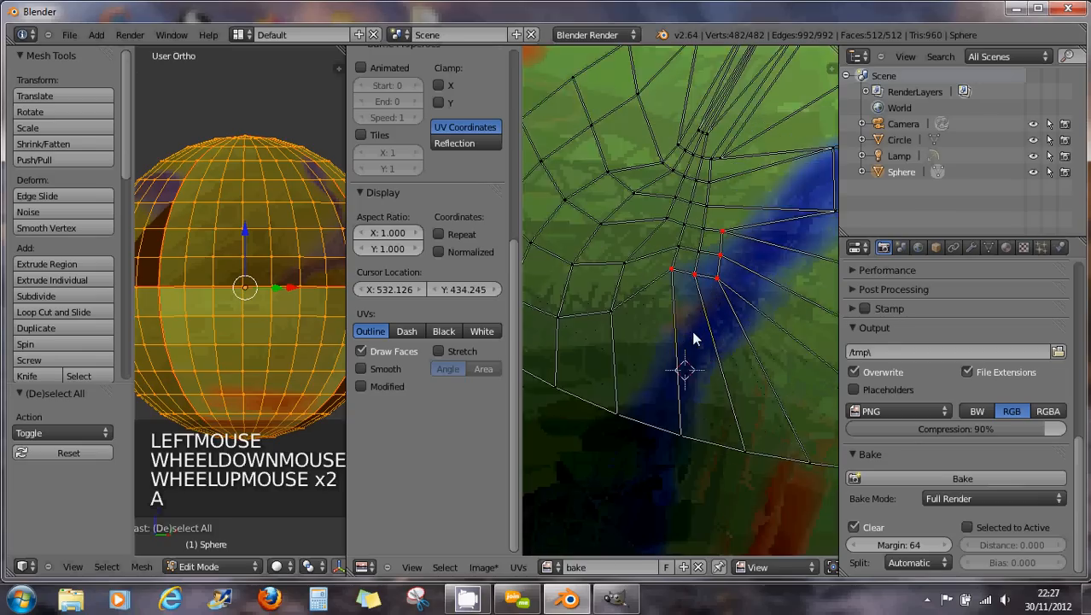
right_click(660, 242)
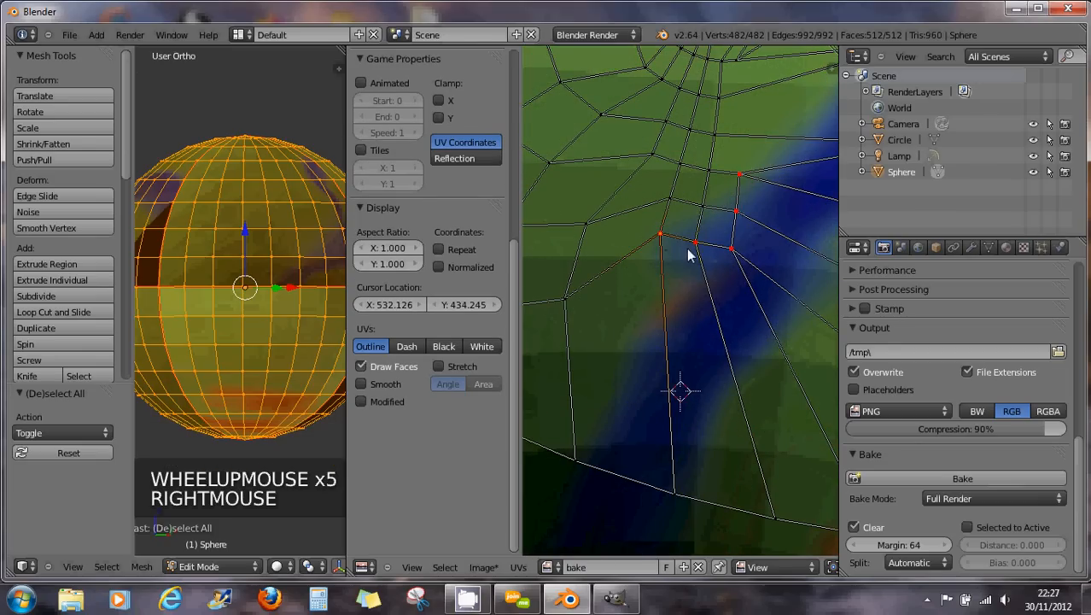
right_click(731, 246, "shift")
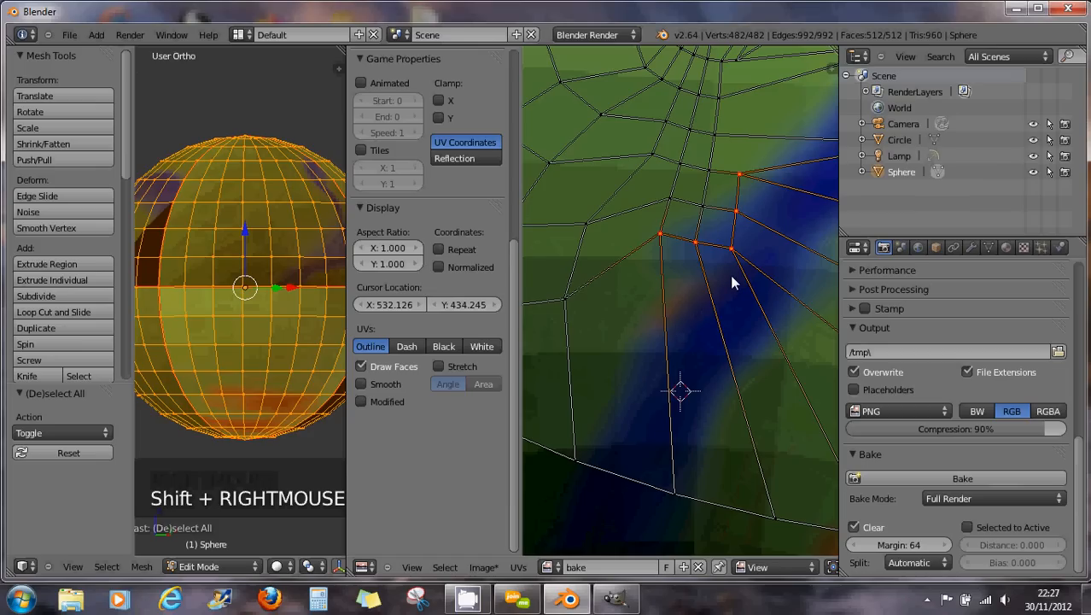
key("h")
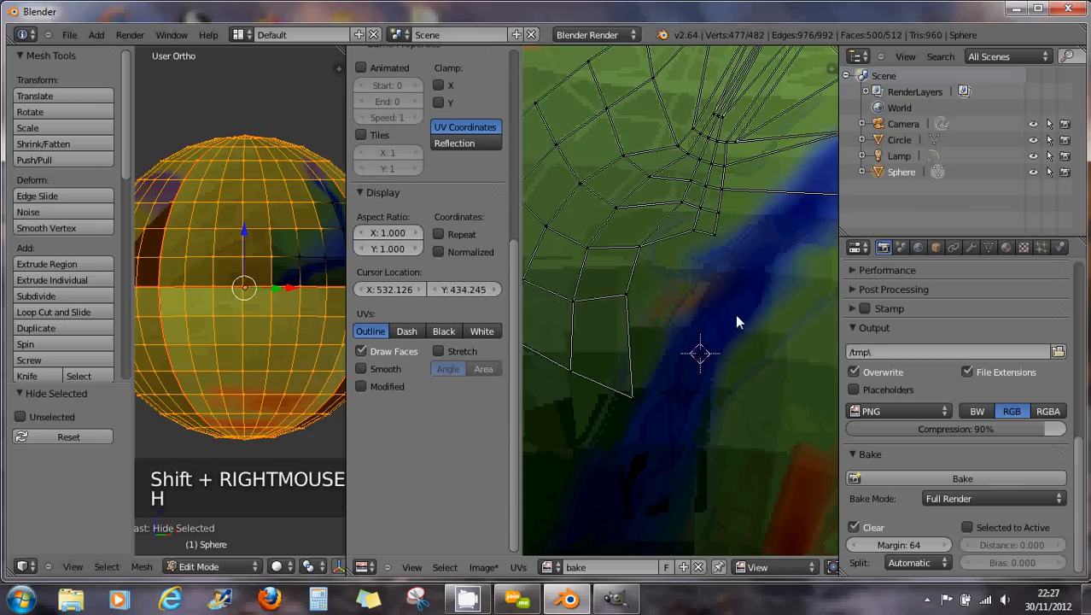
Select all remaining visible UVs, relax them with Minimize Stretch at Blend 0.000, and reveal the hidden part of the fan island.
scroll(737, 317, "down", 3)
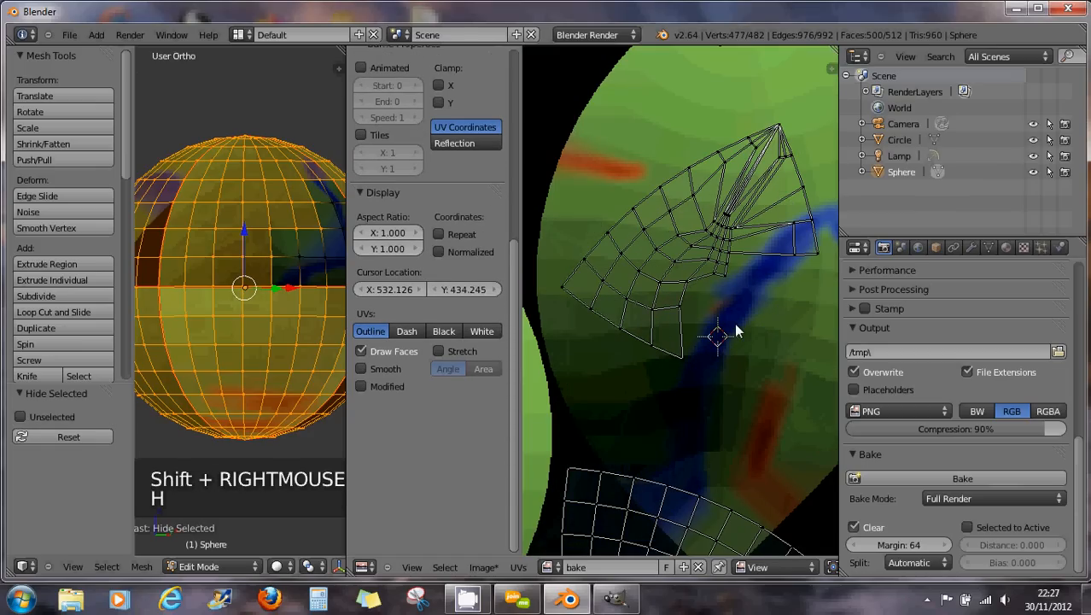
key("a")
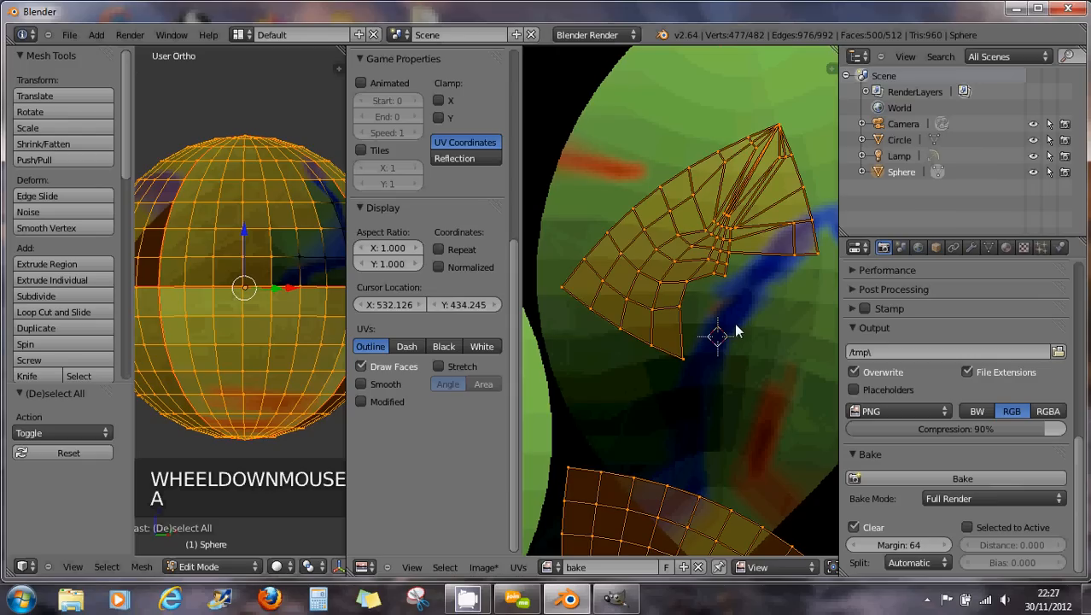
key("ctrl+v")
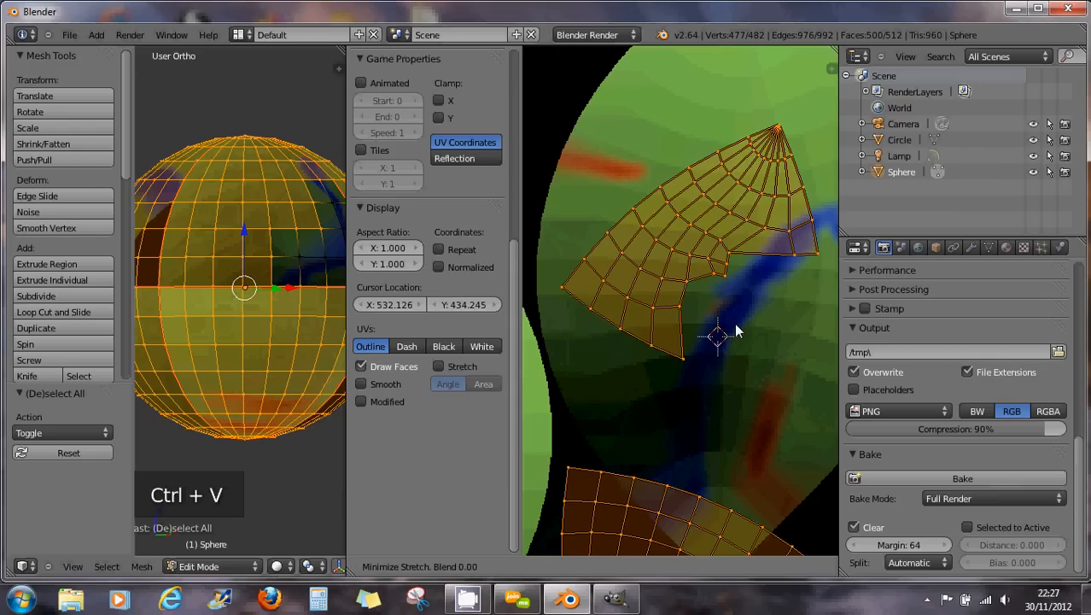
scroll(736, 328, "up", 9)
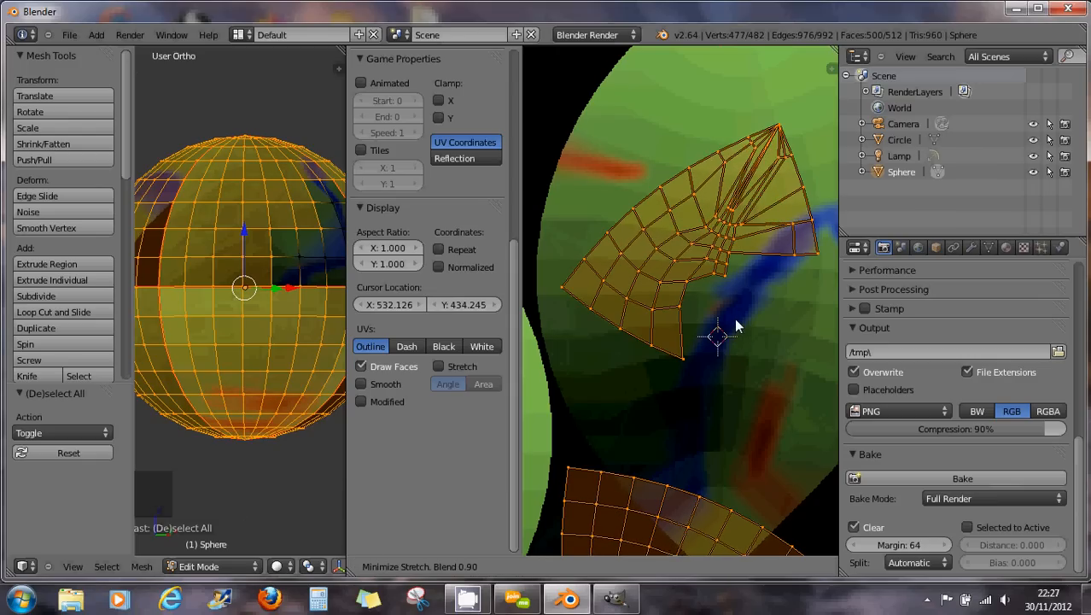
scroll(735, 327, "down", 9)
scroll(736, 325, "up", 9)
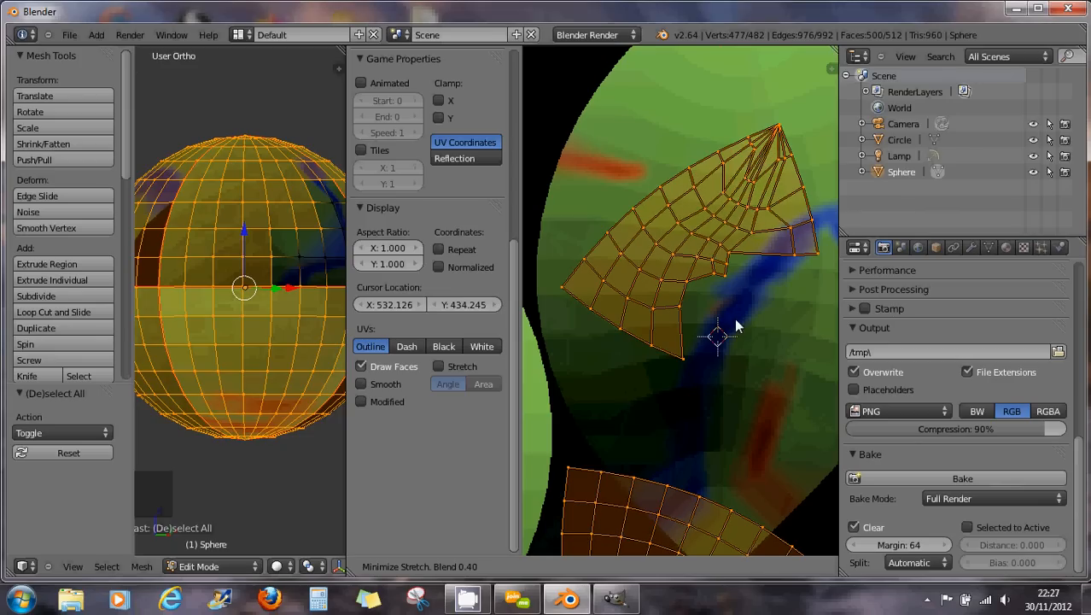
scroll(736, 328, "down", 7)
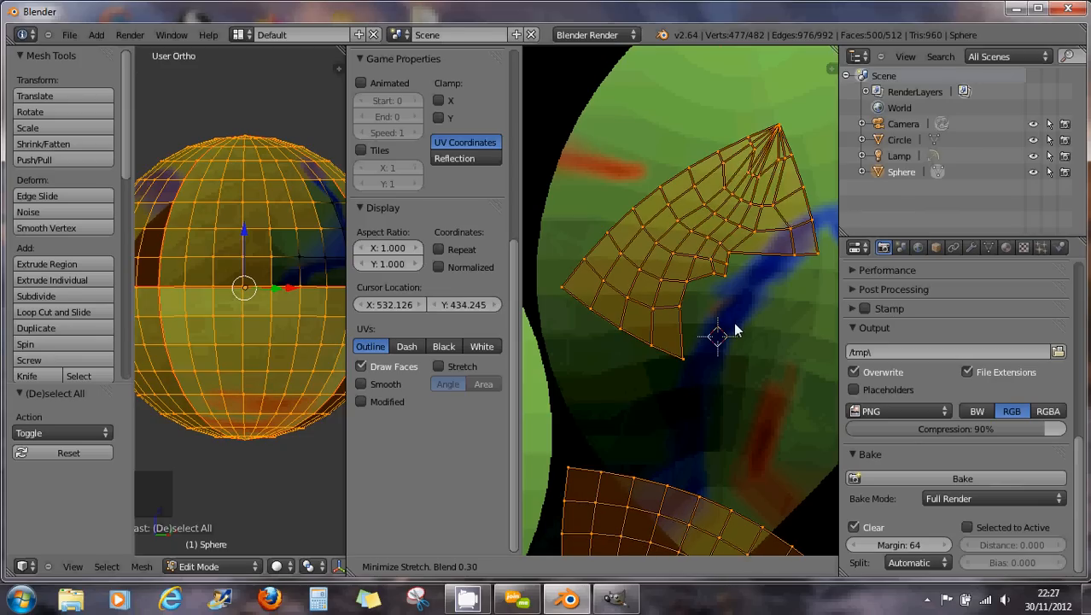
scroll(734, 325, "down", 2)
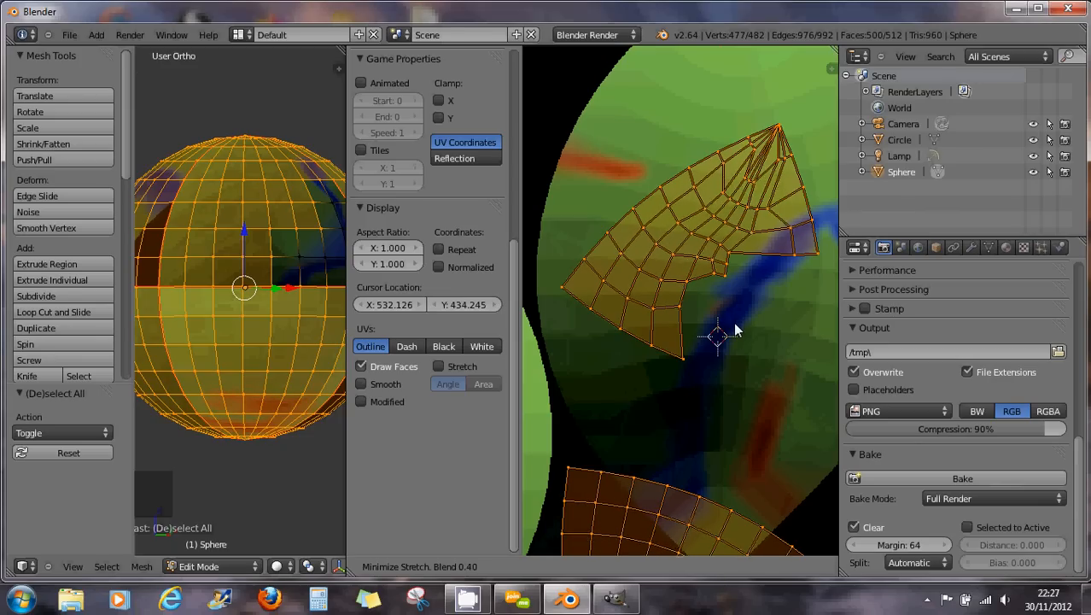
left_click(734, 318)
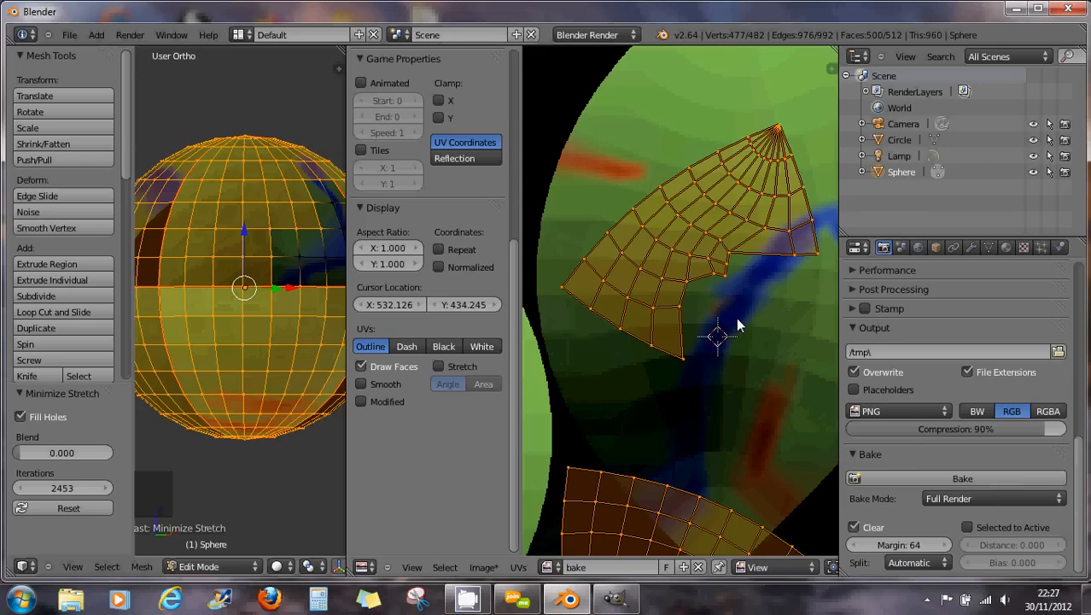
key("alt+h")
scroll(738, 326, "up", 5)
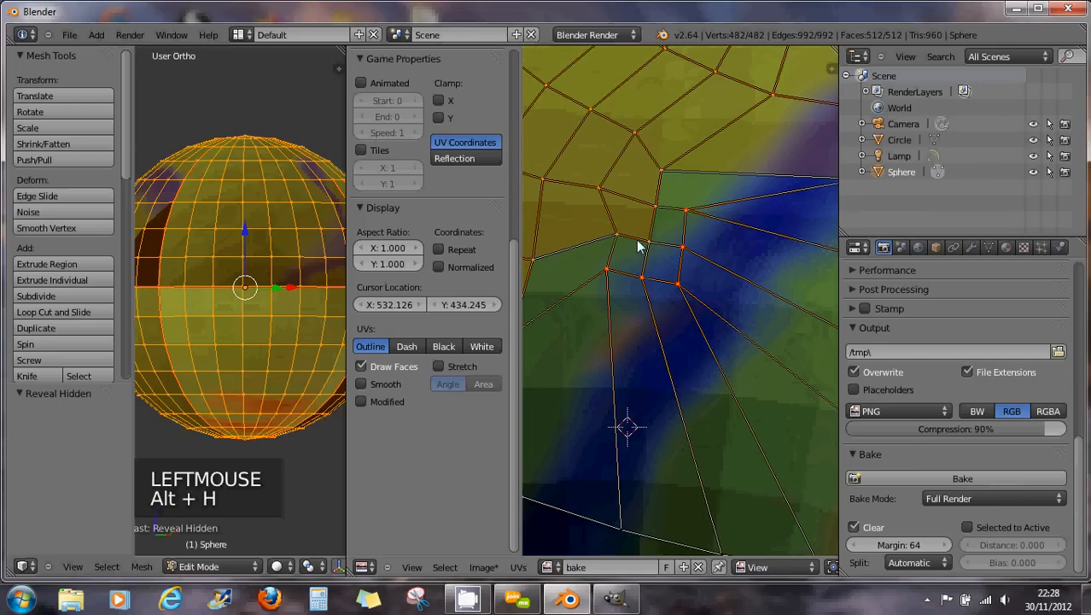
Select the eleven vertices around the stretched lower-right corner of the fan island, from its inner left side to its upper edge, and pin them.
scroll(627, 188, "down", 3)
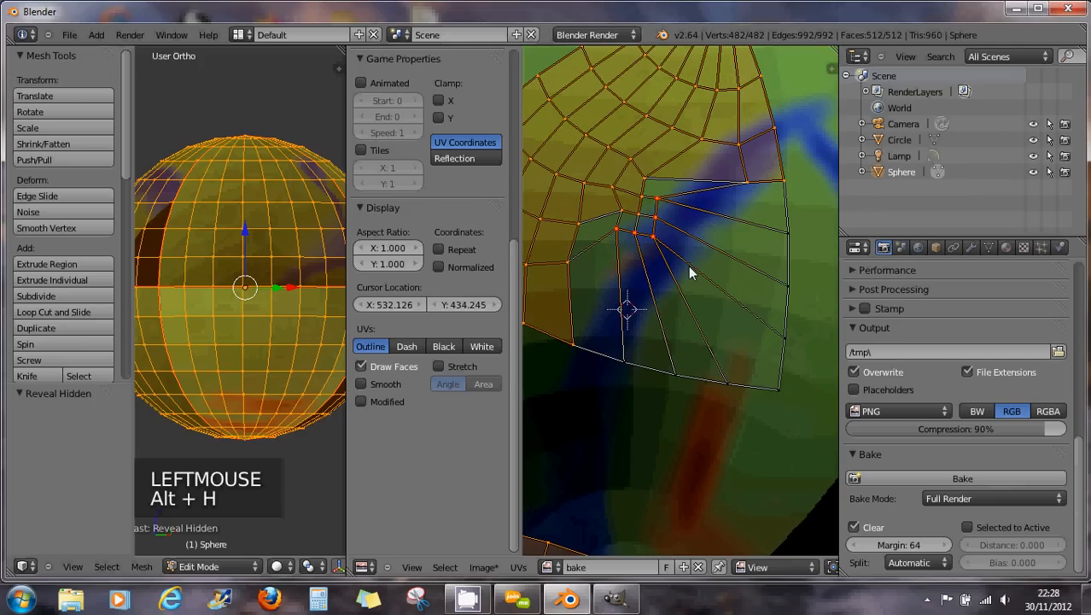
scroll(688, 272, "down", 3)
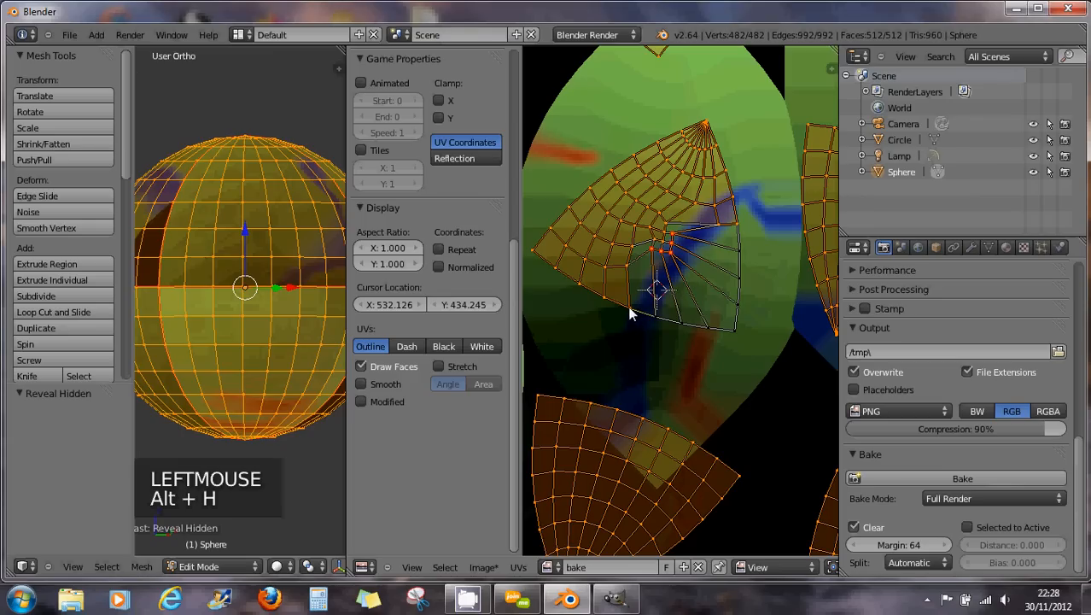
right_click(626, 265)
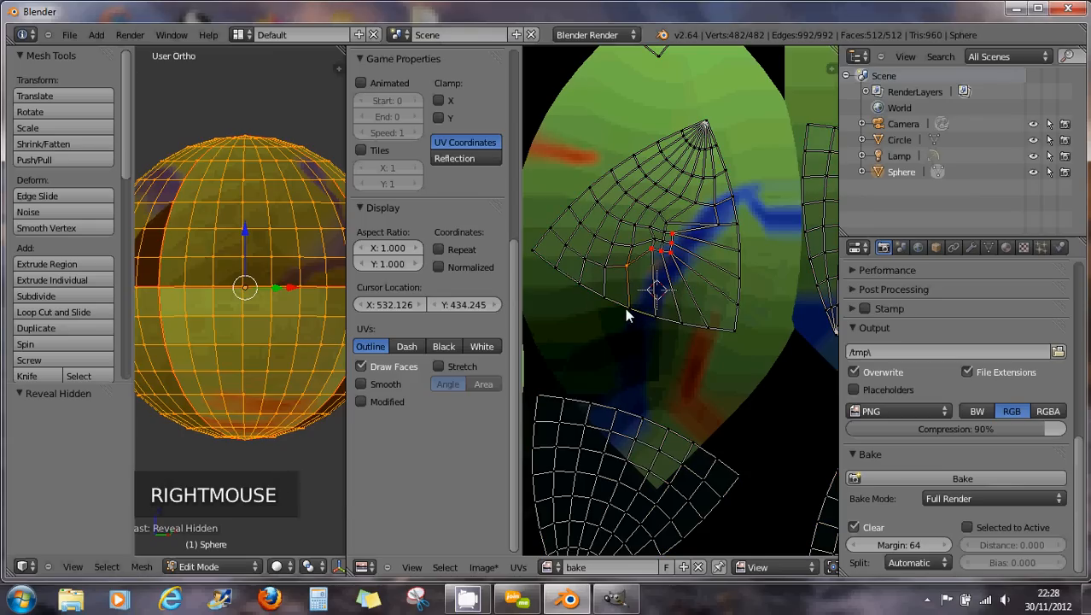
right_click(651, 315, "shift")
right_click(678, 325, "shift")
right_click(710, 329, "shift")
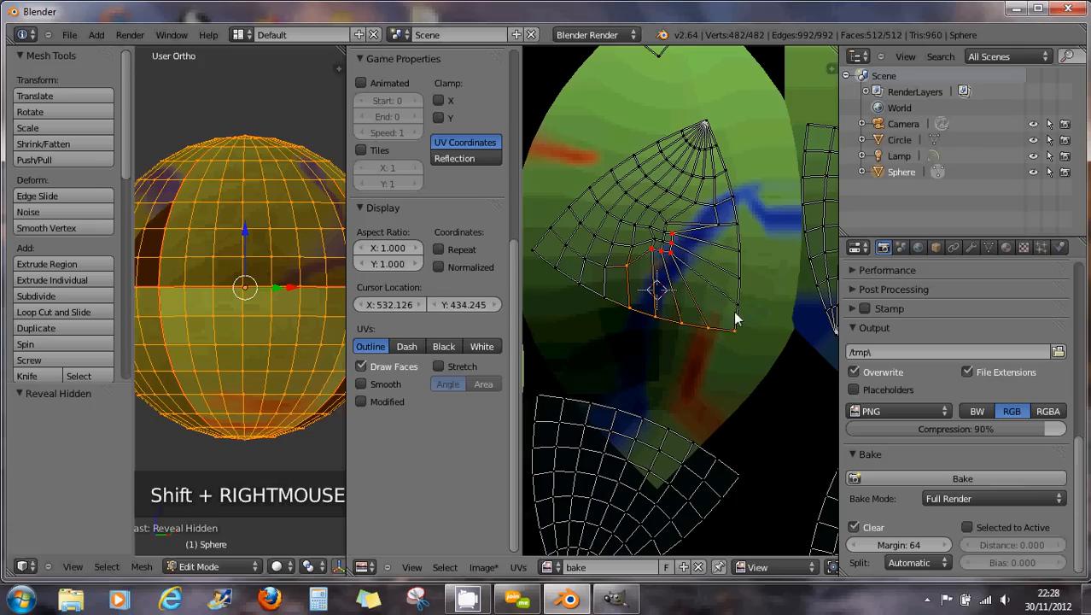
right_click(735, 309, "shift")
right_click(735, 277, "shift")
right_click(738, 250, "shift")
right_click(738, 227, "shift")
right_click(718, 226, "shift")
key("p")
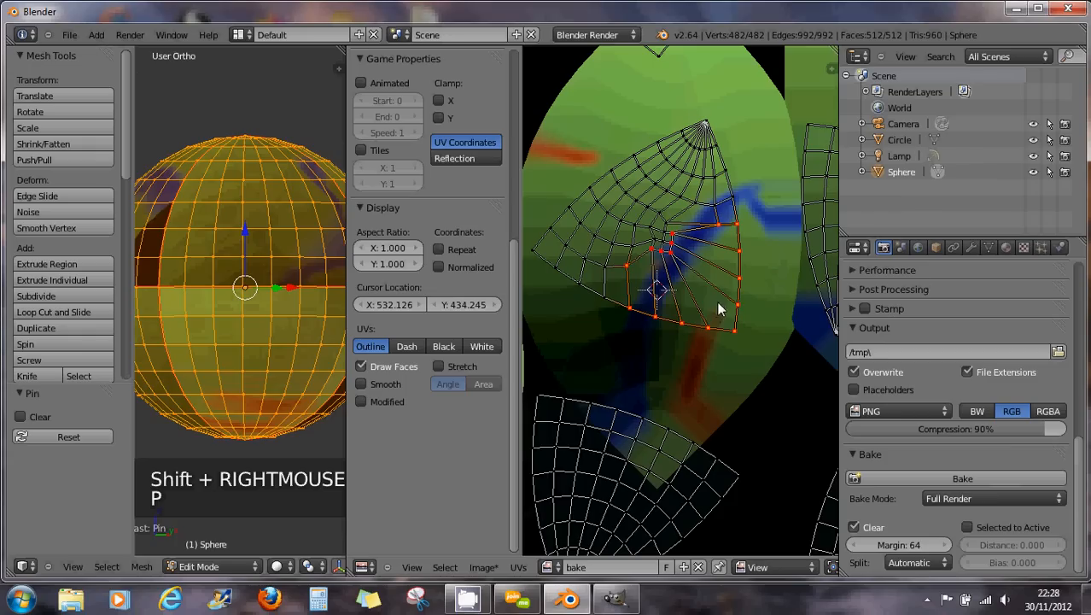
Select only the whole fan island, try Minimize Stretch on it at Blend 0.000, and undo the relaxation.
left_click(755, 308)
key("a")
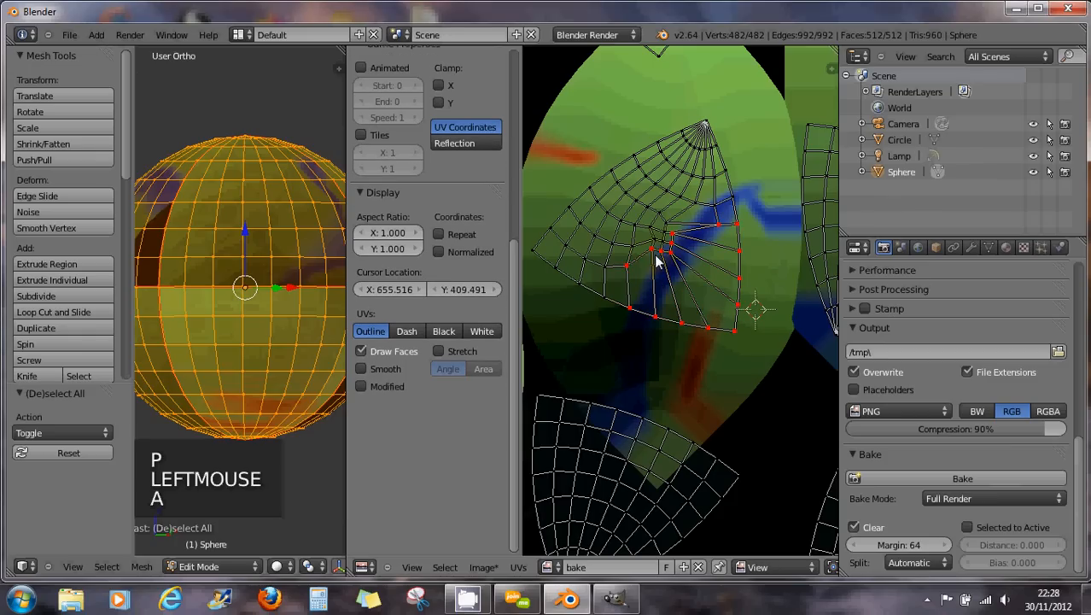
key("b")
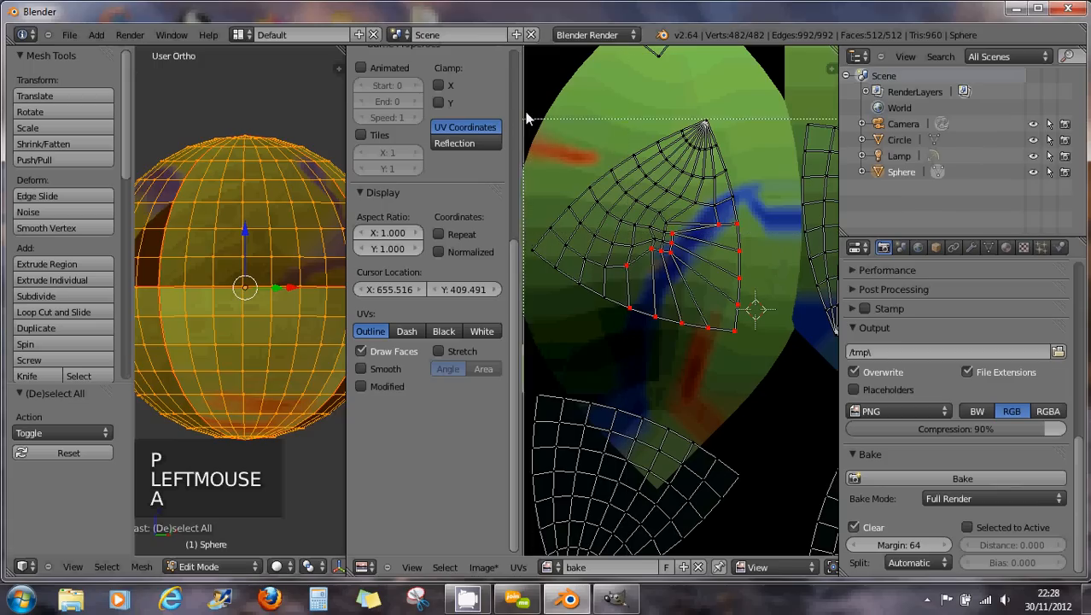
left_click_drag(526, 84, 768, 360)
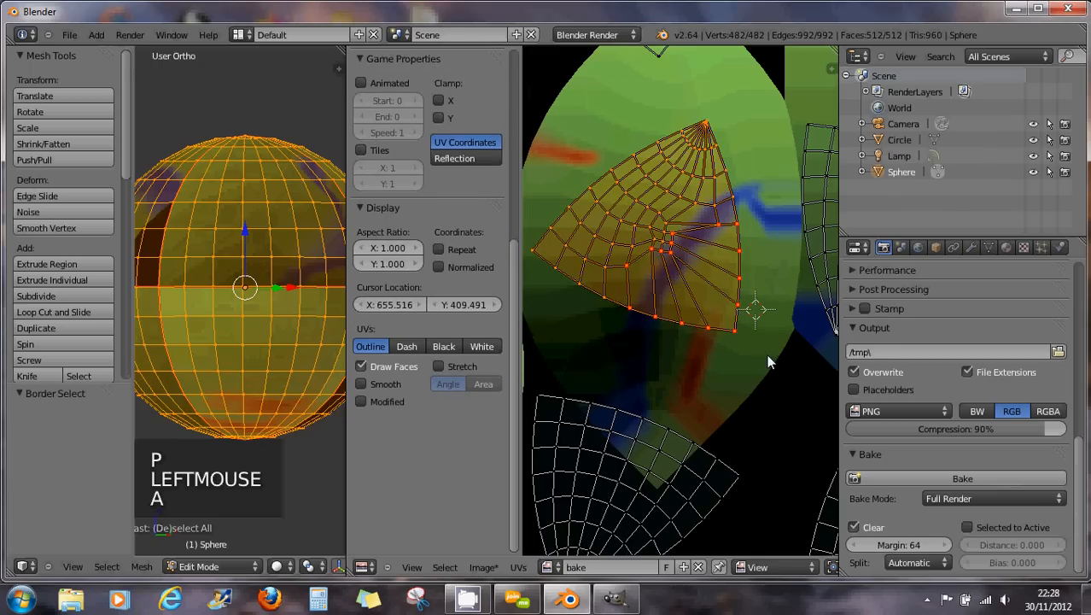
scroll(692, 288, "up", 2)
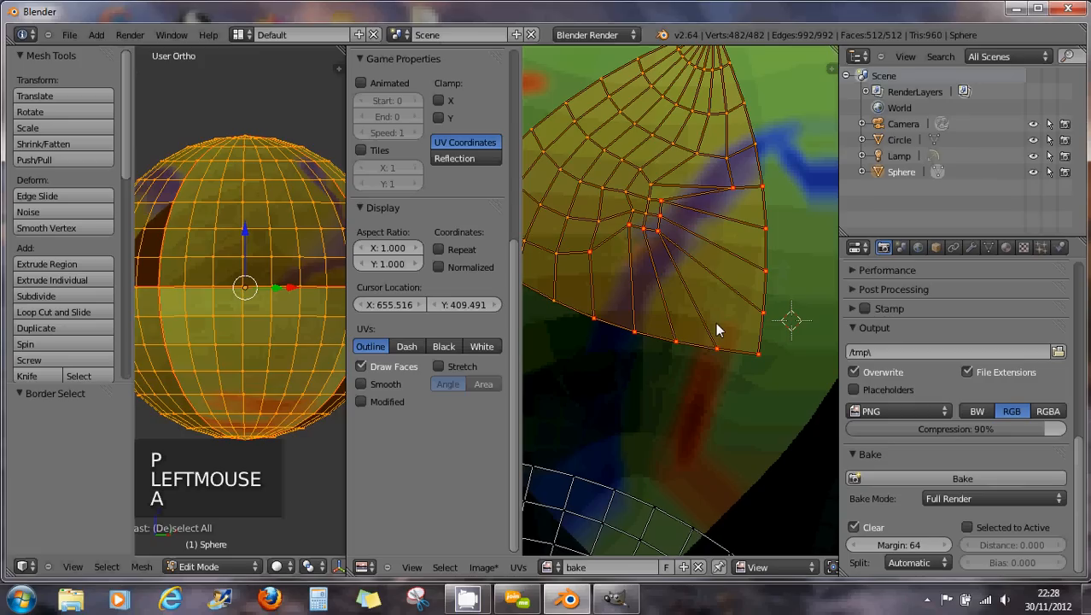
key("ctrl+v")
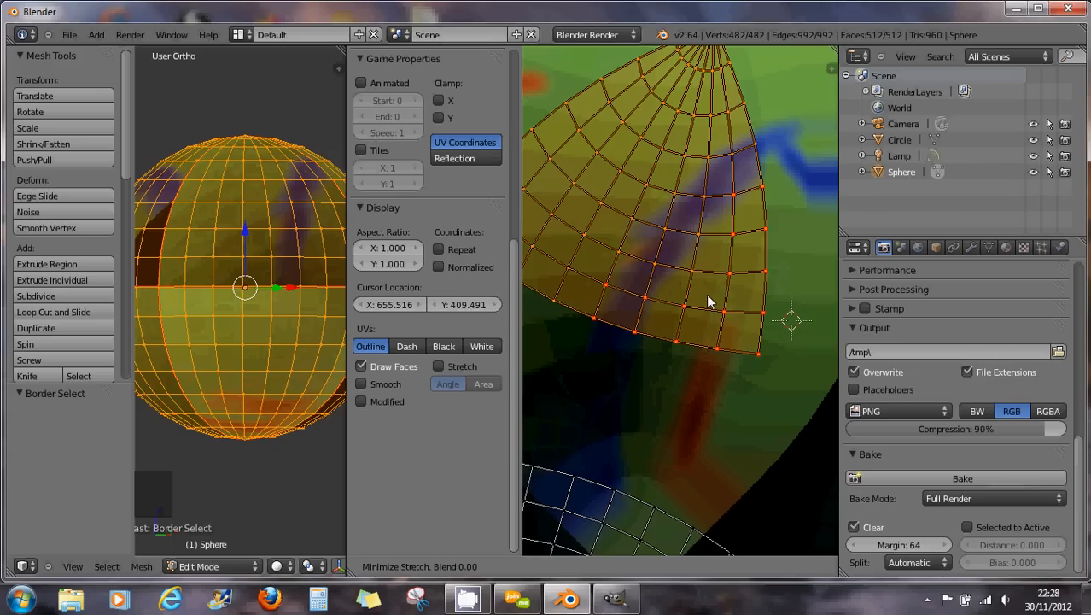
left_click(708, 301)
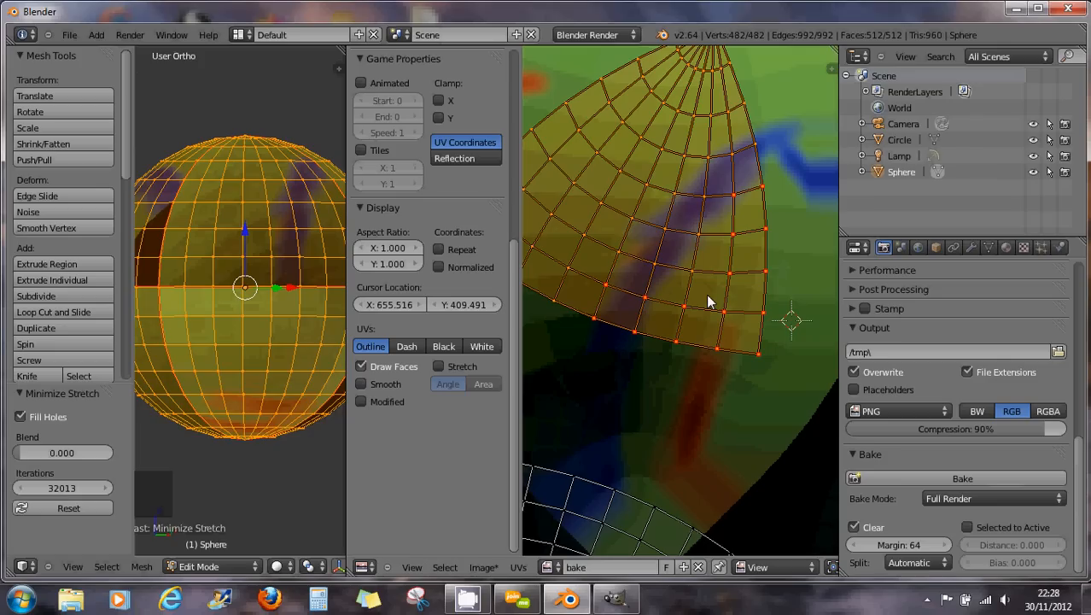
key("ctrl+z")
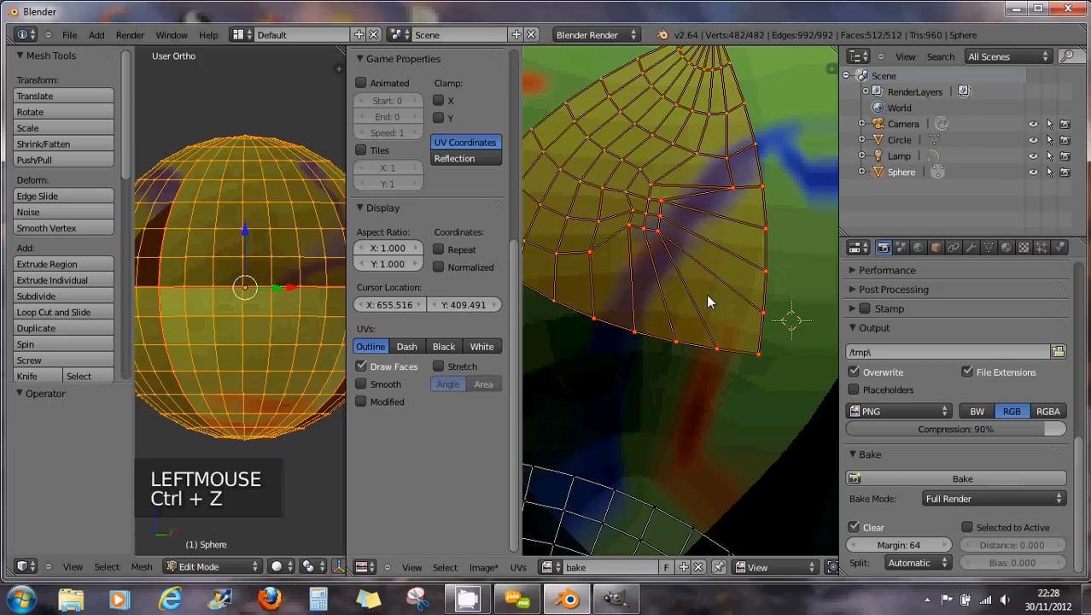
Select the pinned vertices around the stretched lower-right corner of the fan island with individual picks and Circle Select.
right_click(591, 254)
right_click(593, 319, "shift")
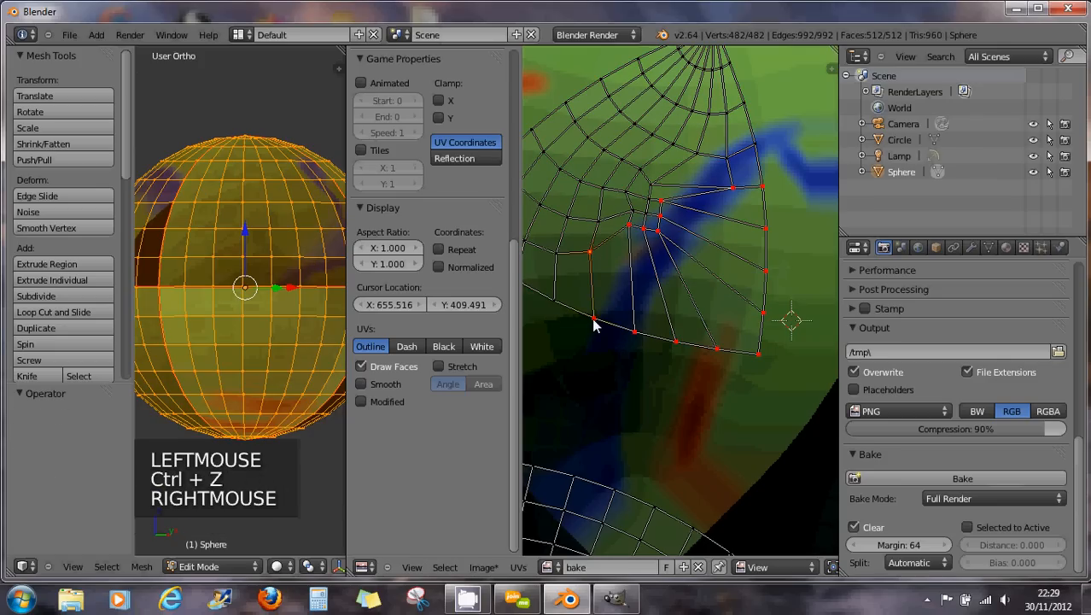
right_click(635, 332, "shift")
right_click(674, 343, "shift")
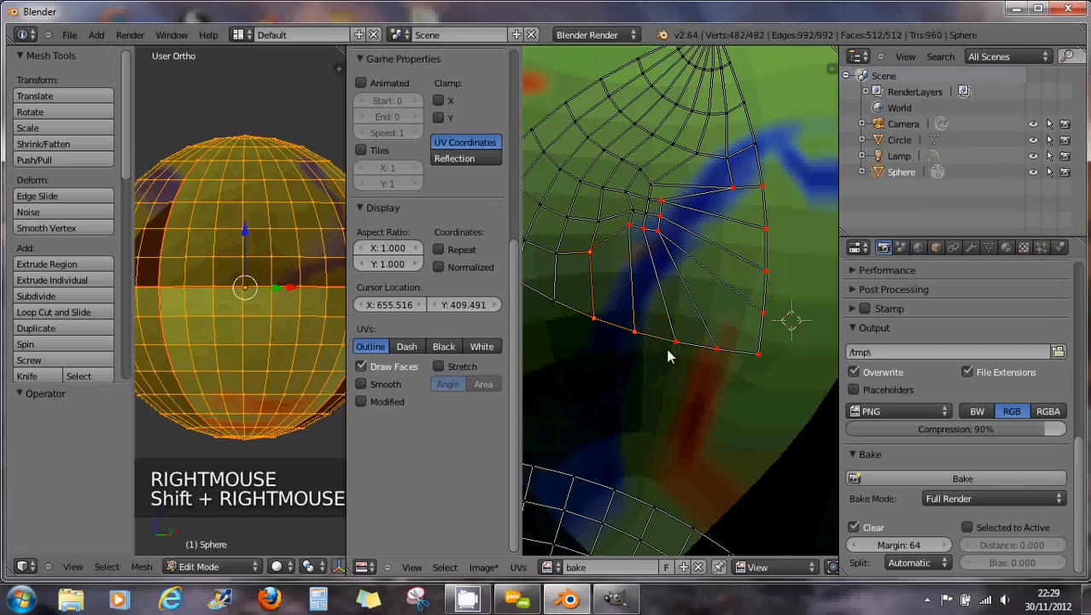
key("c")
mouse_move(733, 357)
left_mouse_down()
mouse_move(762, 190)
mouse_move(625, 250)
mouse_move(640, 304)
mouse_move(733, 359)
left_mouse_up()
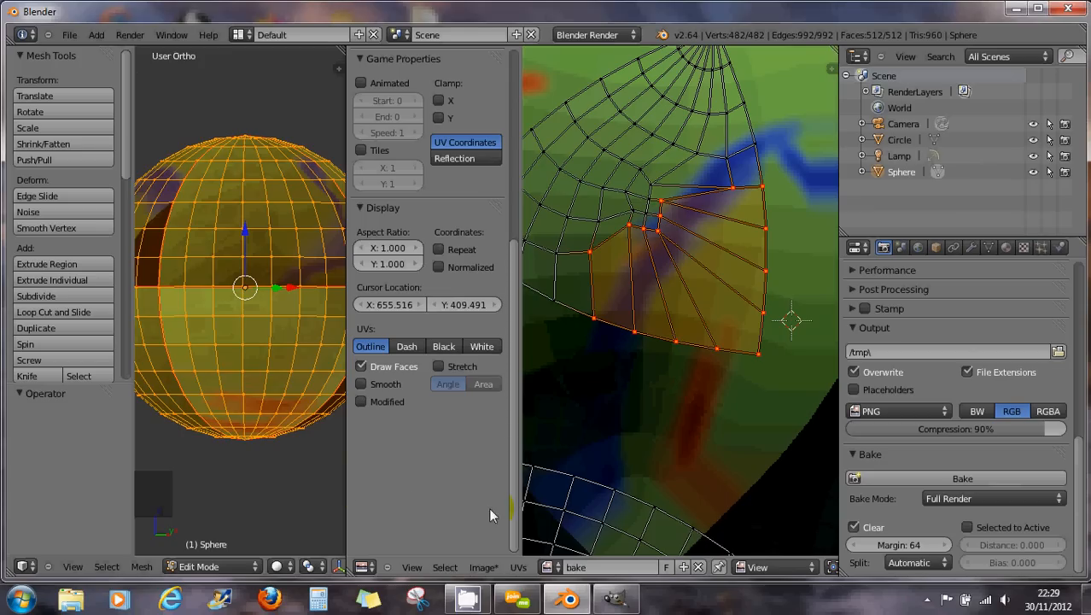
key("c")
right_click(688, 437)
Hide the 3D view's tool shelf and the UV editor's properties sidebar, and widen the 3D view.
key("t")
key("n")
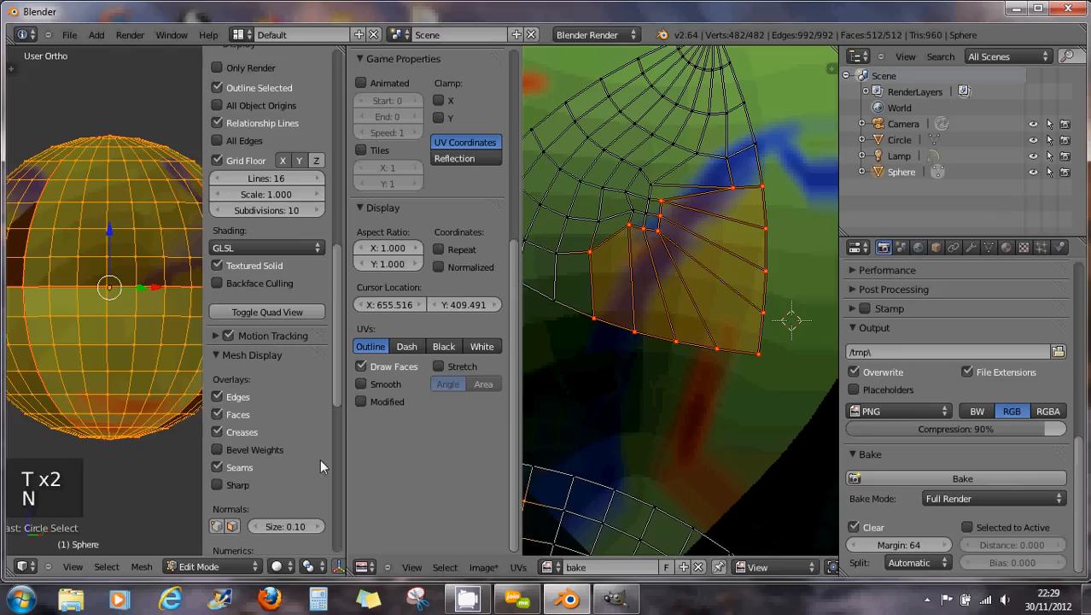
key("n")
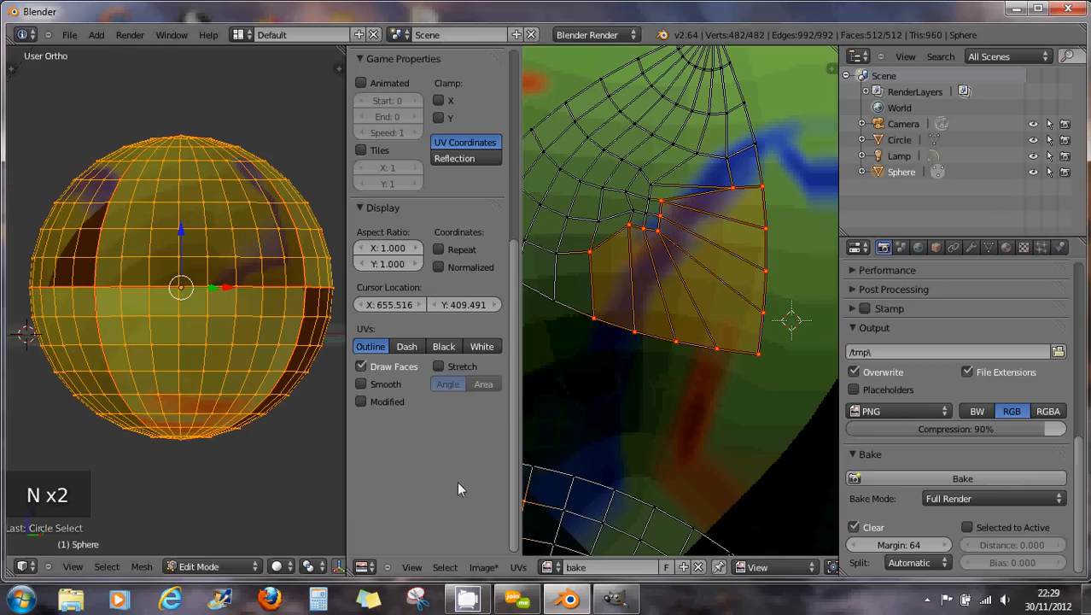
key("t")
key("t")
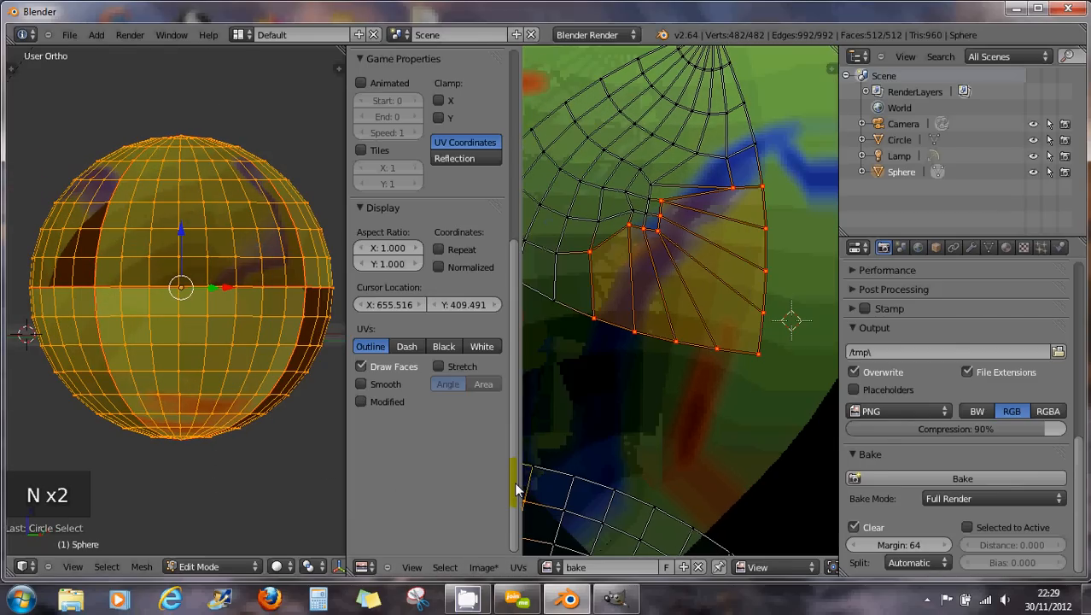
key("n")
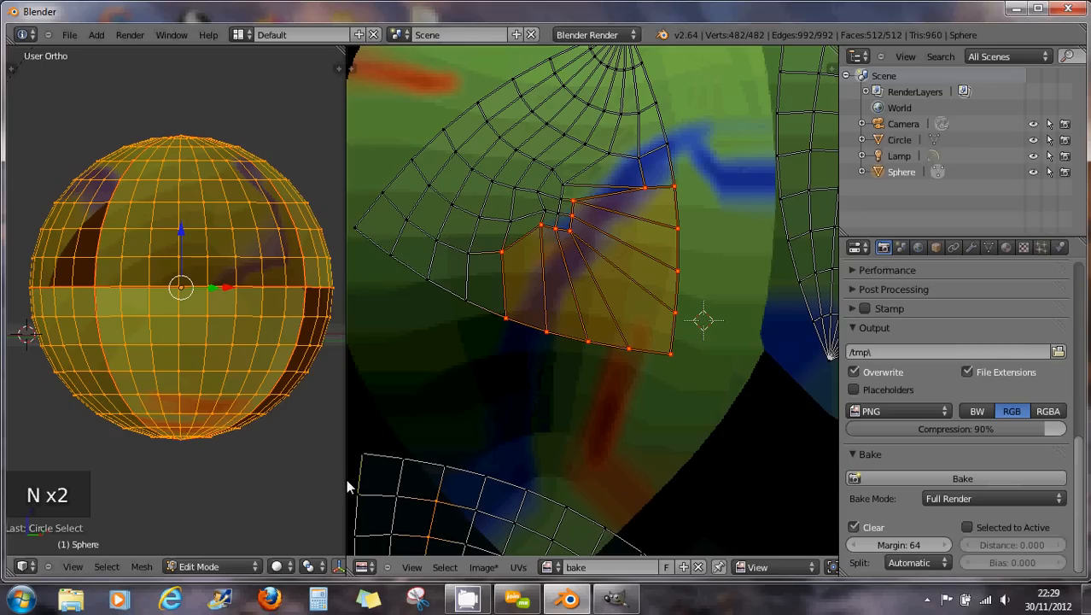
left_click_drag(347, 486, 531, 496)
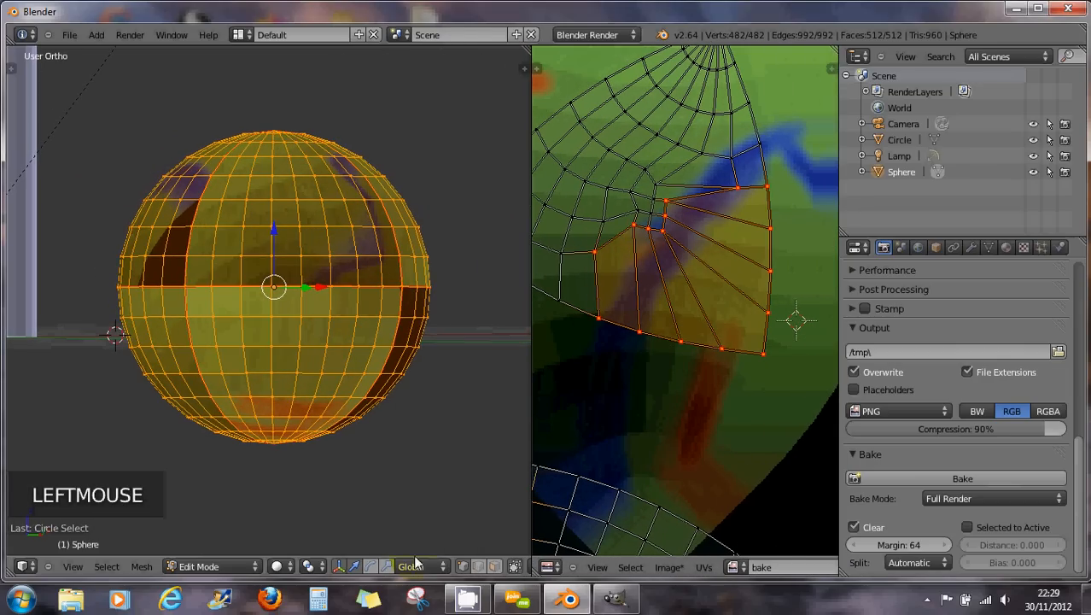
Switch the UV editor to face selection mode.
left_click(478, 568)
left_click(494, 567)
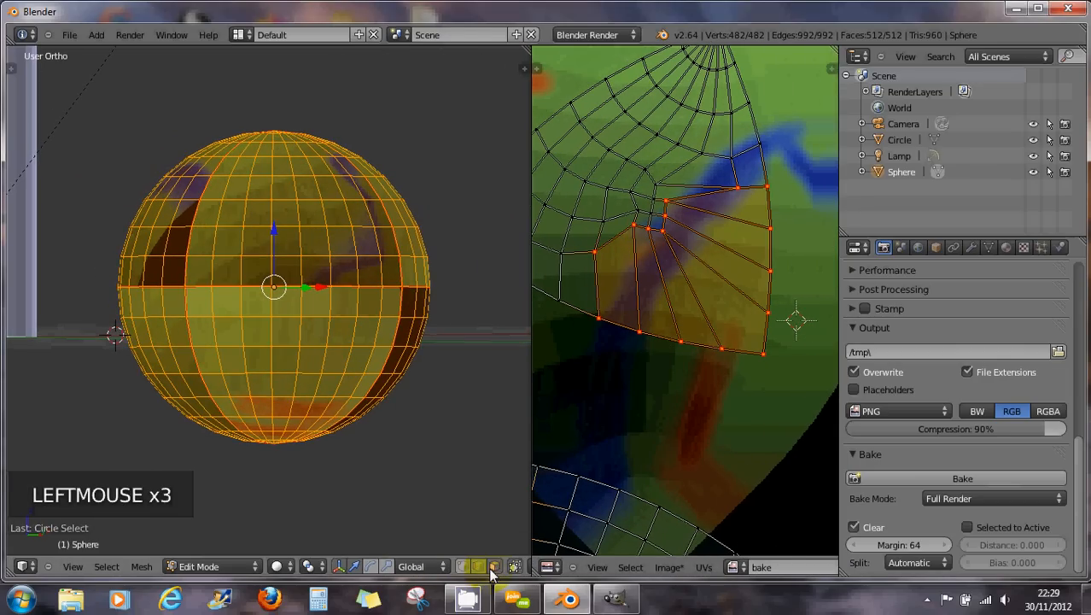
right_click(681, 311)
right_click(681, 310)
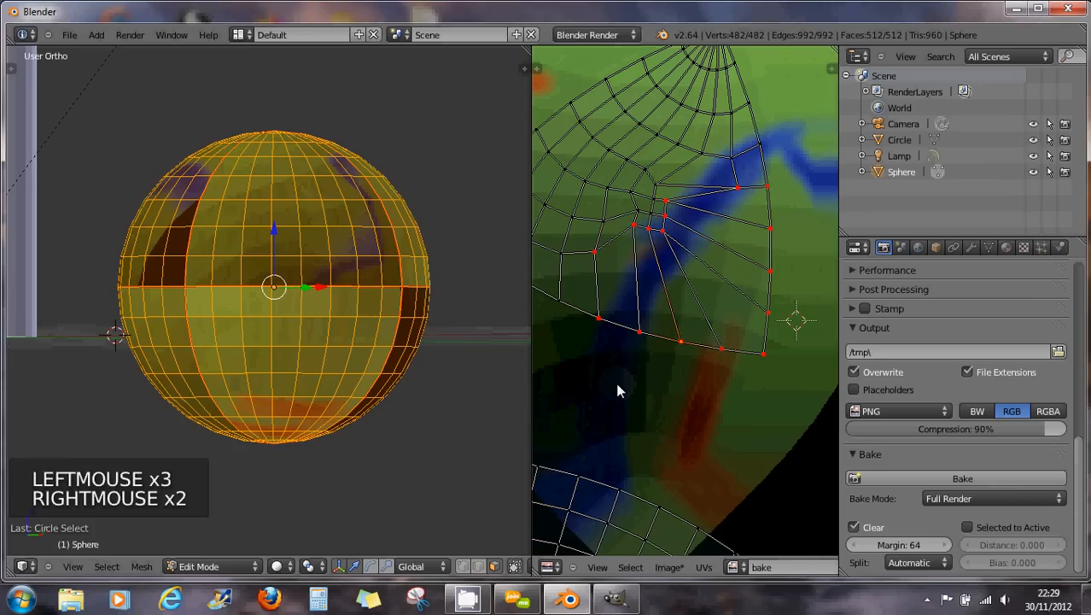
scroll(726, 567, "right", 5)
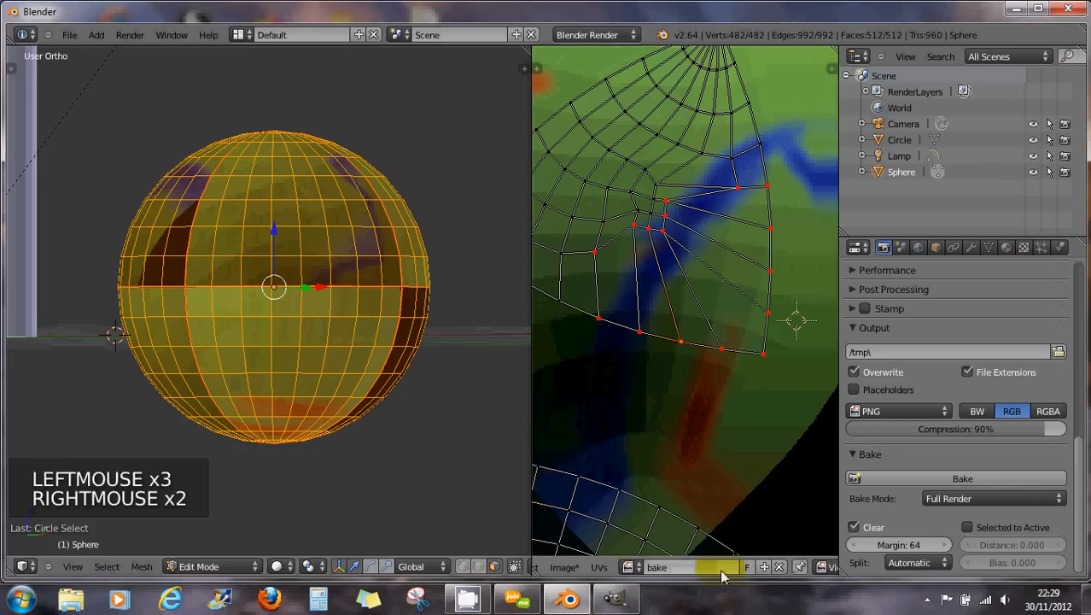
scroll(720, 572, "right", 6)
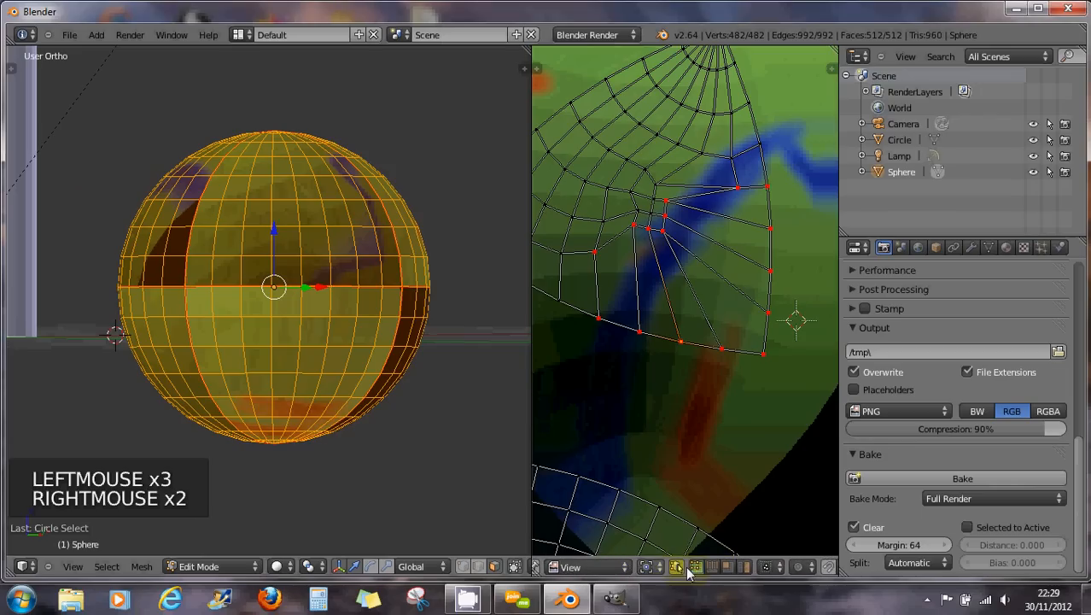
scroll(636, 574, "right", 2)
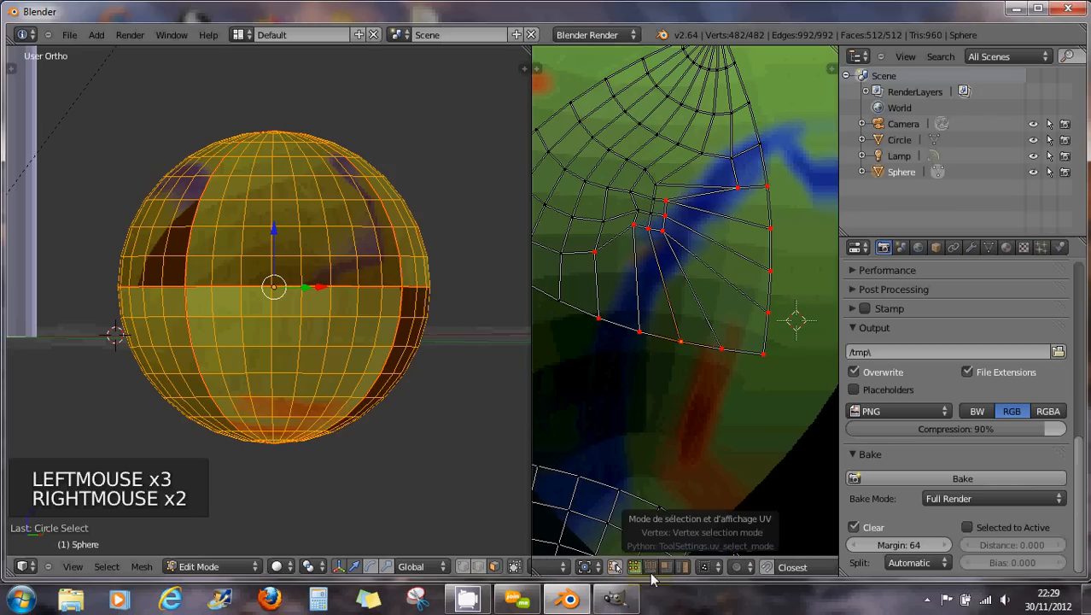
left_click(663, 568)
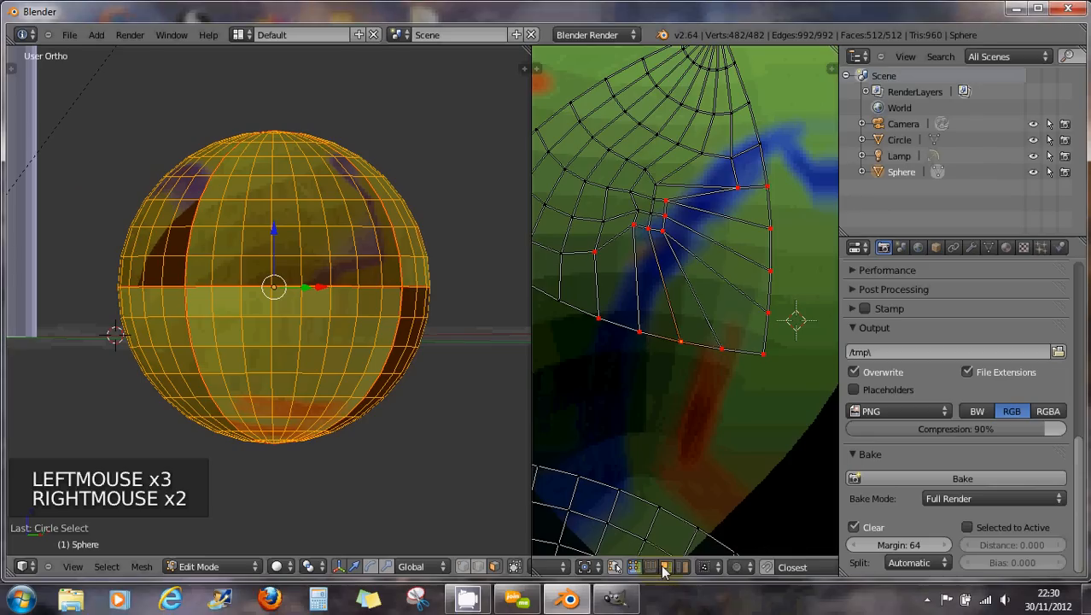
Select the eleven faces of the fan island's stretched lower-right corner, including the four small bunched faces and the adjacent left face, and hide them.
right_click(655, 305)
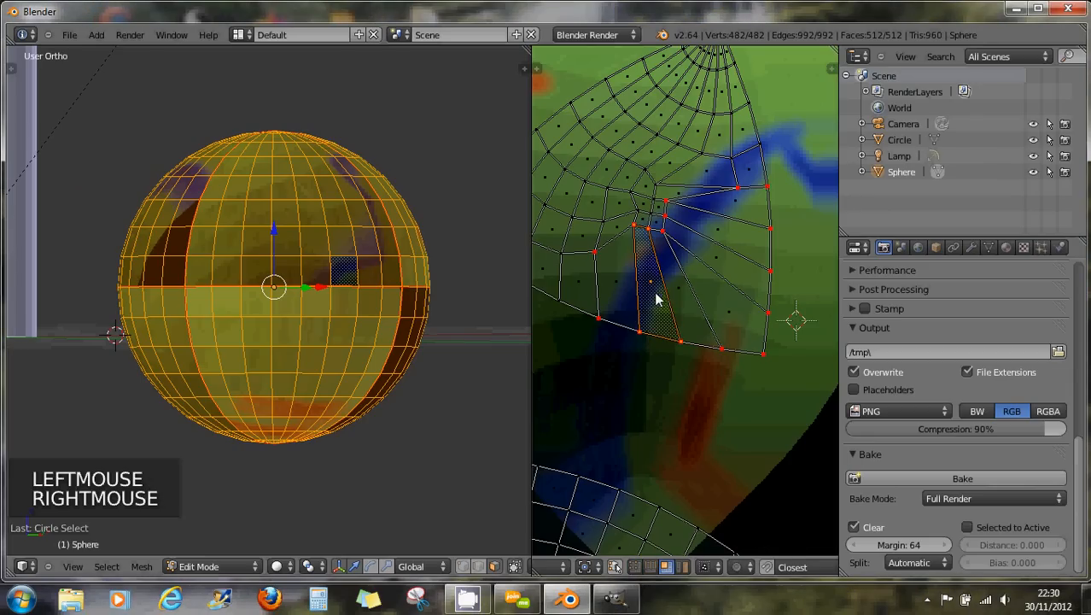
right_click(684, 294)
right_click(670, 290)
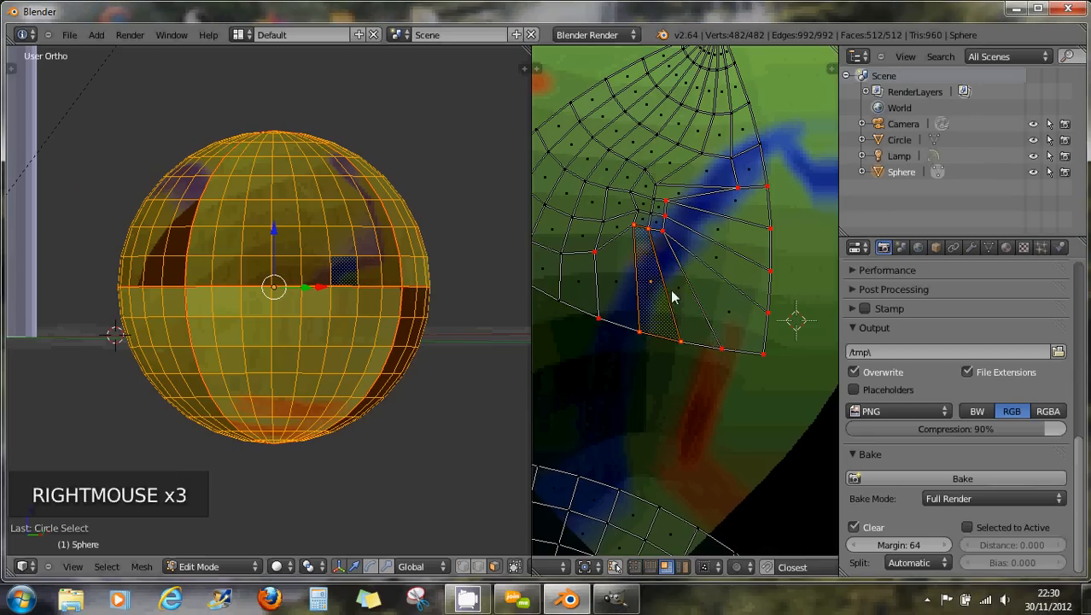
right_click(653, 286, "shift")
right_click(699, 292, "shift")
right_click(721, 251, "shift")
right_click(718, 217, "shift")
right_click(715, 231, "shift")
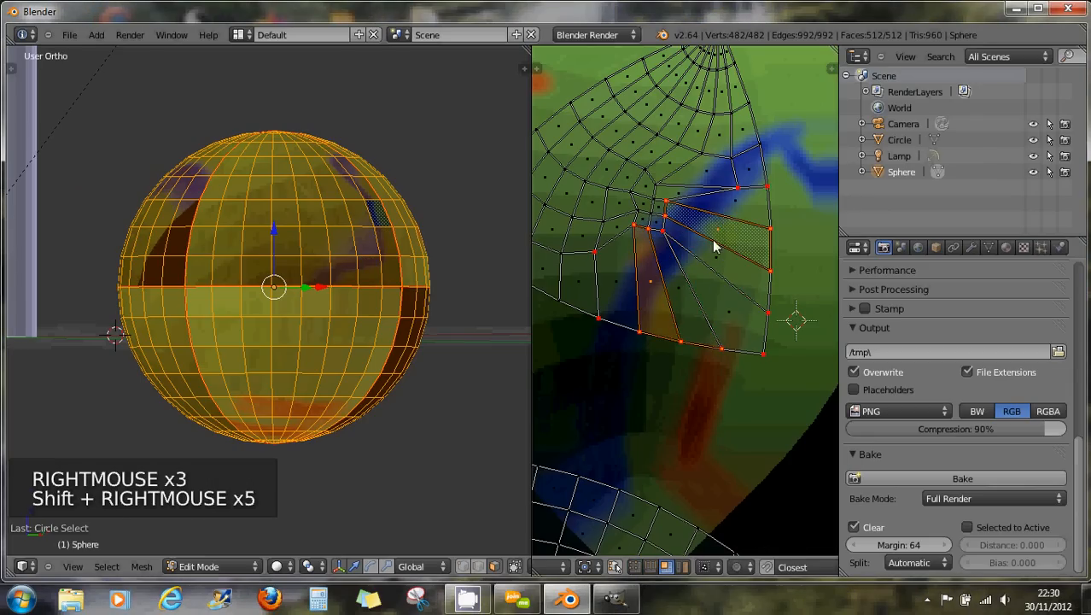
right_click(708, 289, "shift")
right_click(712, 278, "shift")
right_click(719, 251, "shift")
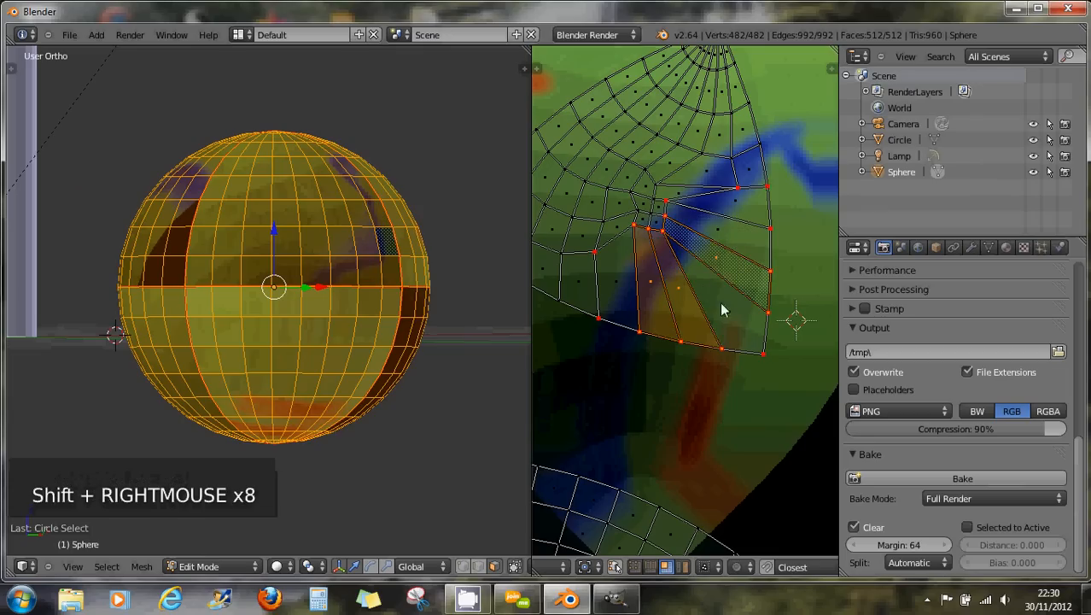
right_click(720, 301, "shift")
right_click(724, 245, "shift")
right_click(717, 205, "shift")
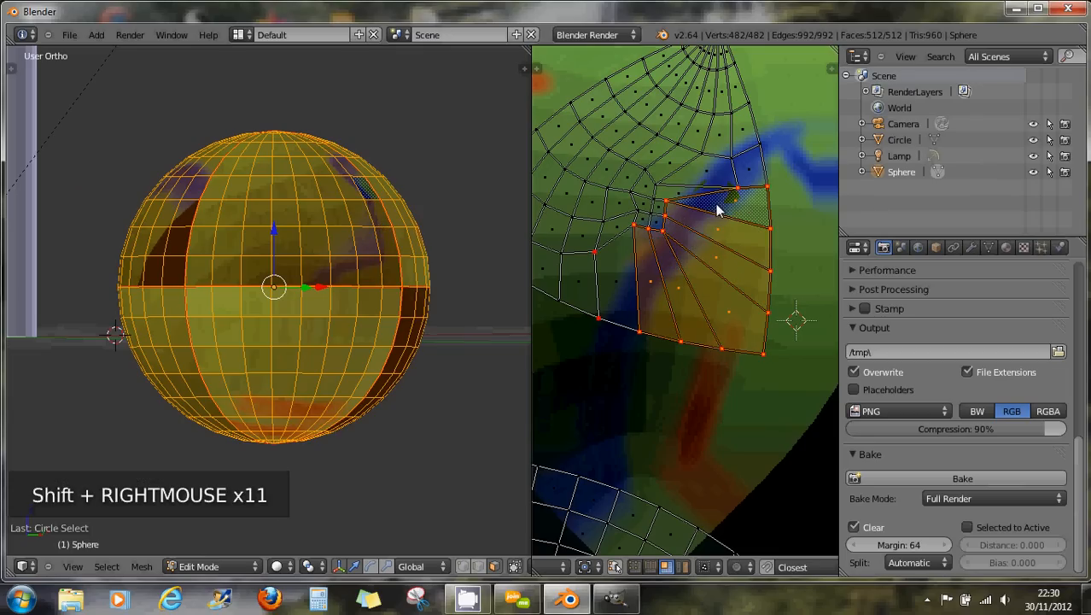
right_click(661, 214, "shift")
right_click(653, 210, "shift")
right_click(645, 211, "shift")
right_click(646, 224, "shift")
right_click(645, 239, "shift")
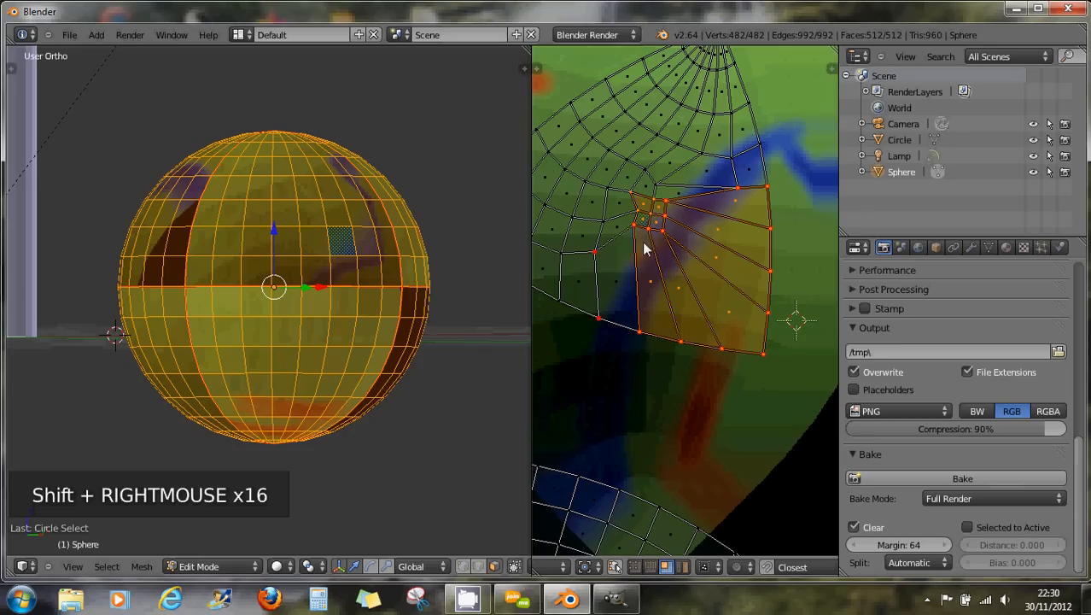
right_click(638, 312, "shift")
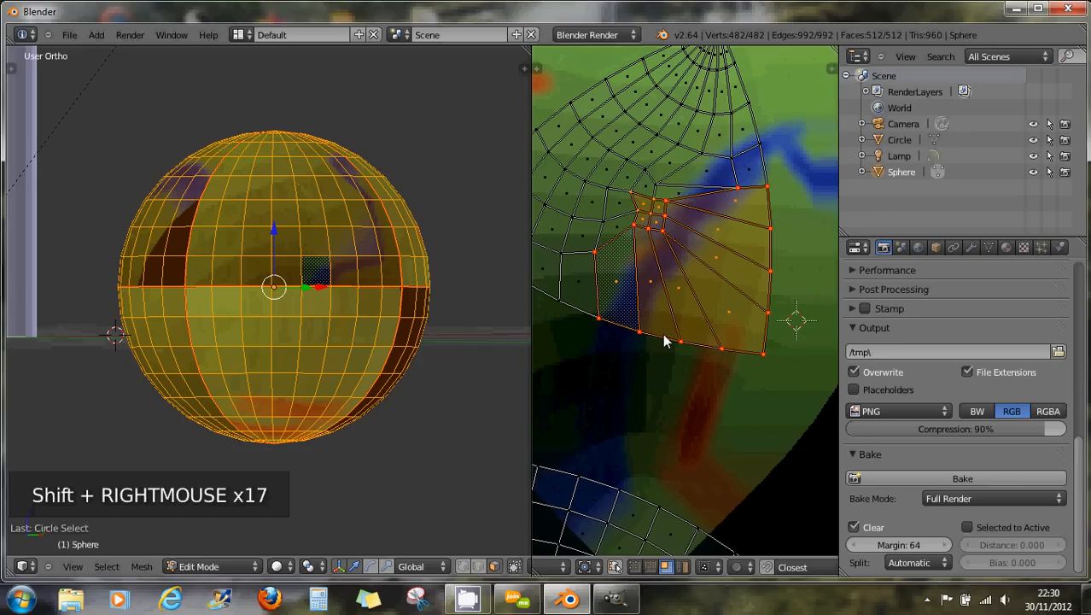
key("h")
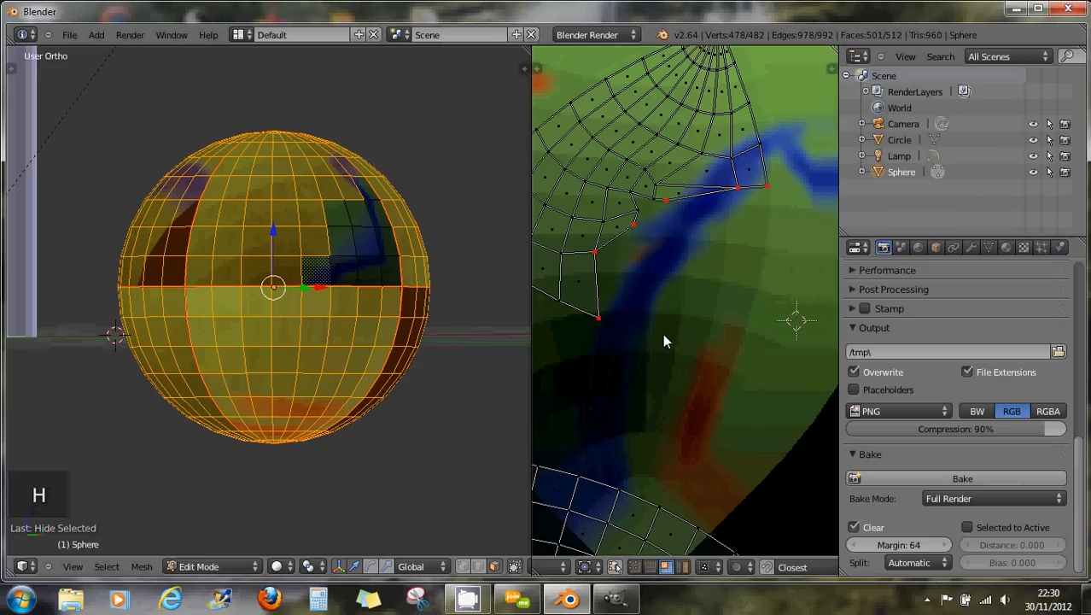
Select all visible UV faces, apply Minimize Stretch to them, and reveal the hidden corner faces.
key("a")
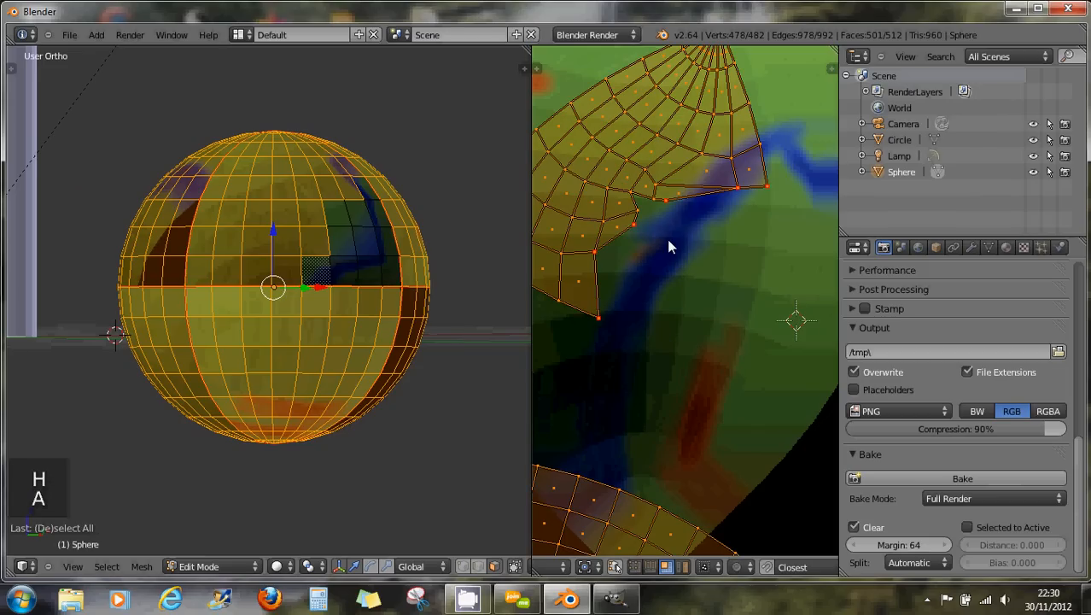
key("ctrl+v")
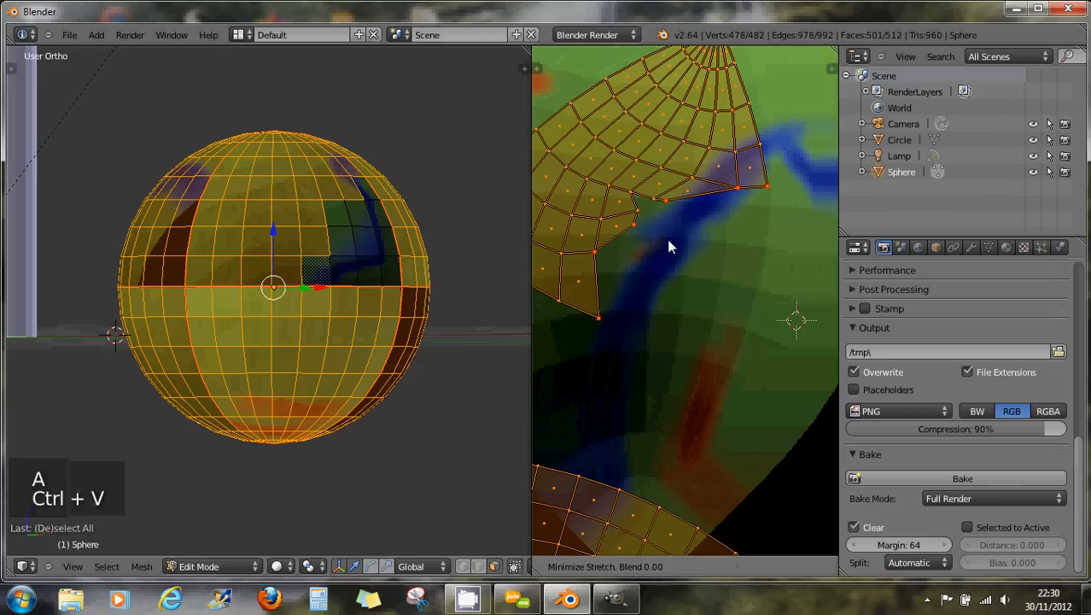
left_click(682, 301)
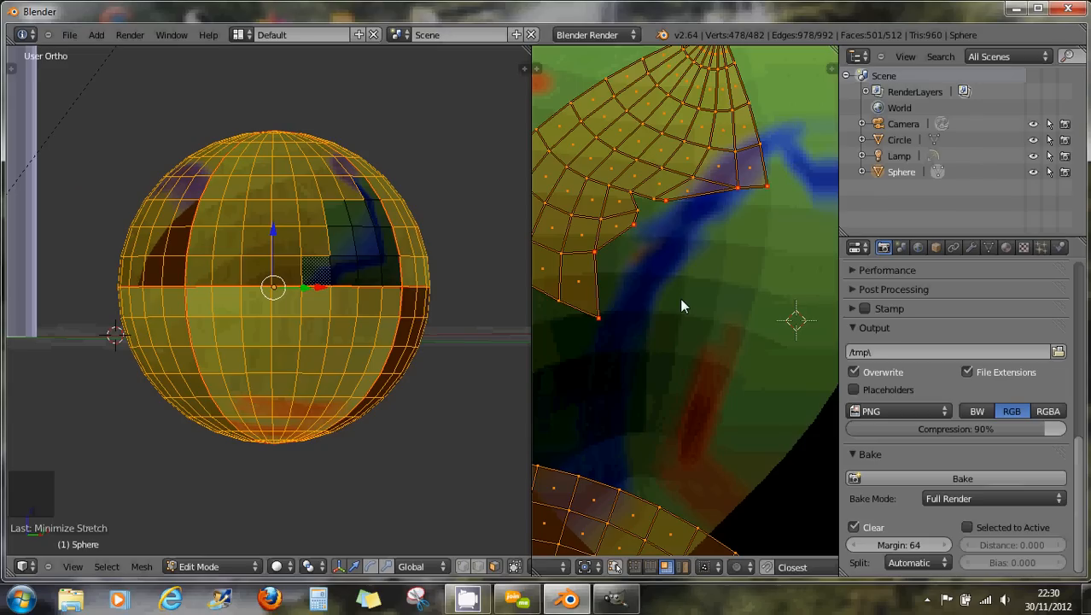
key("alt+h")
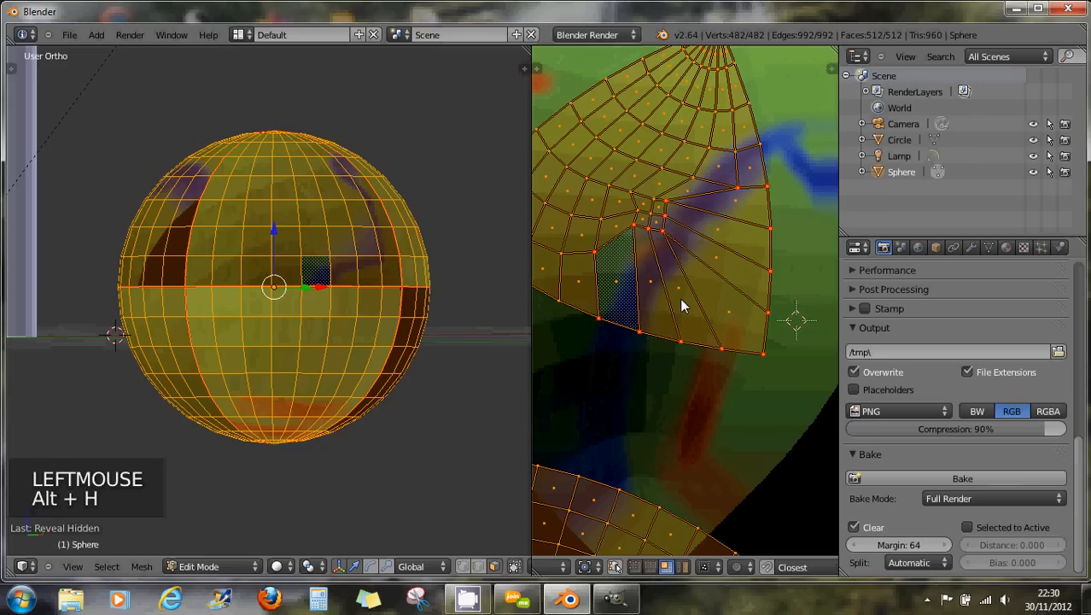
scroll(658, 326, "down", 3)
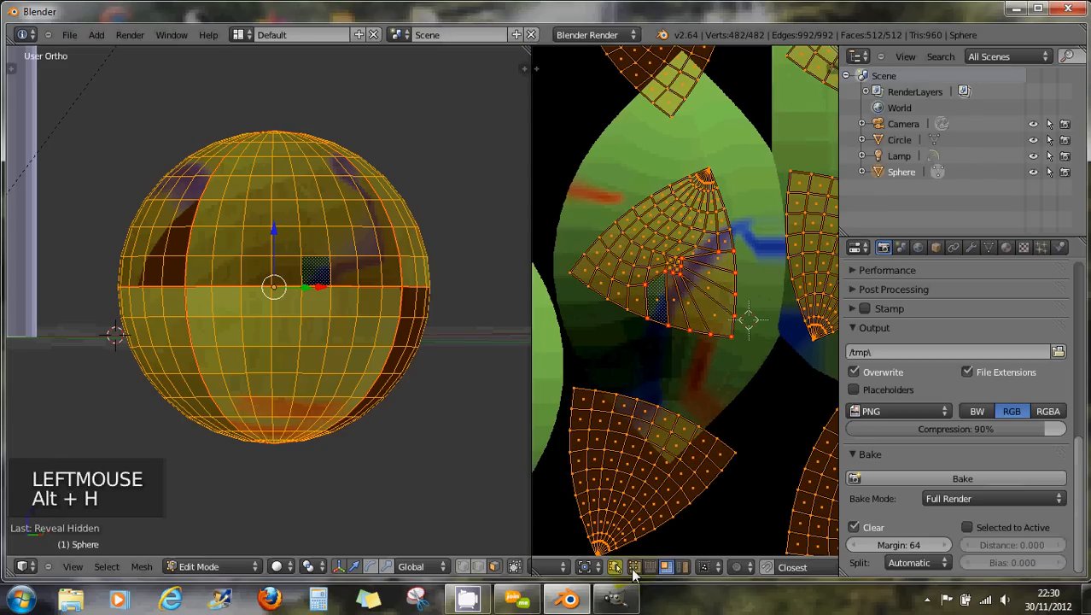
Pick a vertex of the lower fan island in vertex selection mode, and individual edges of it in edge selection mode.
left_click(615, 567)
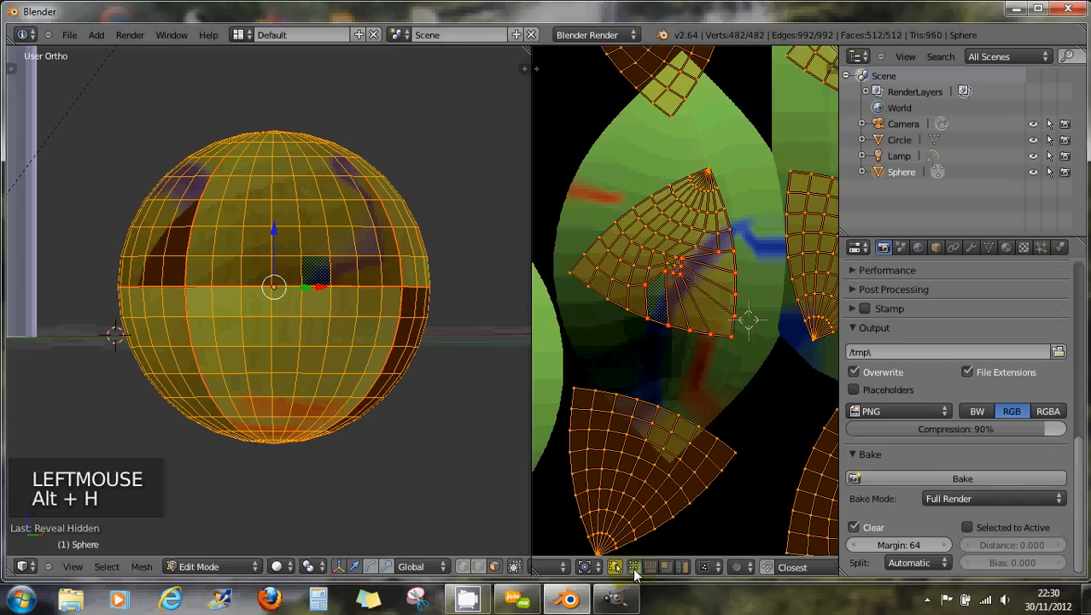
right_click(687, 452)
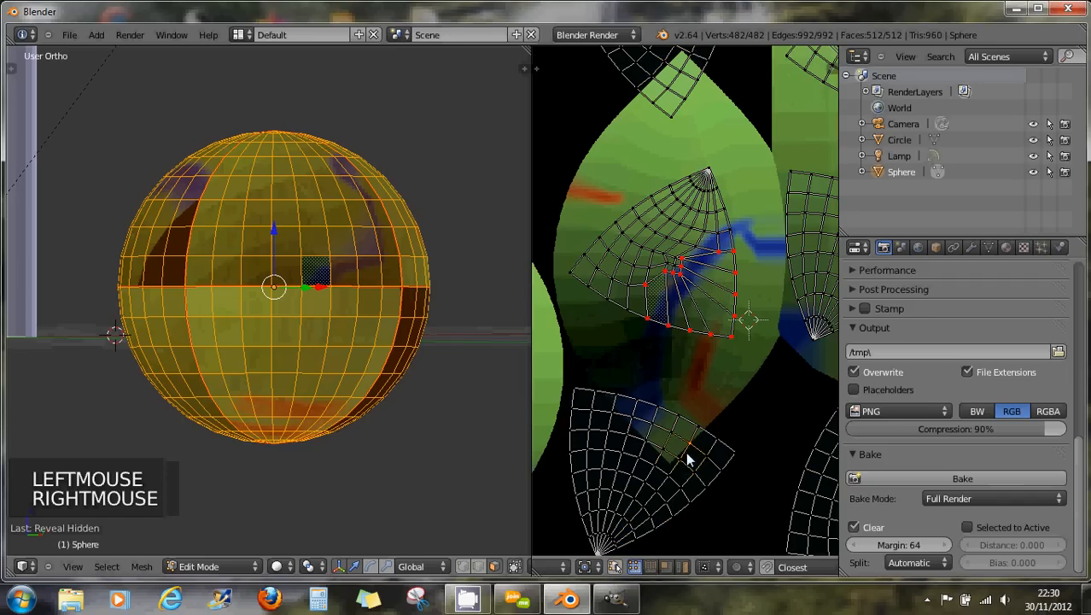
left_click(650, 567)
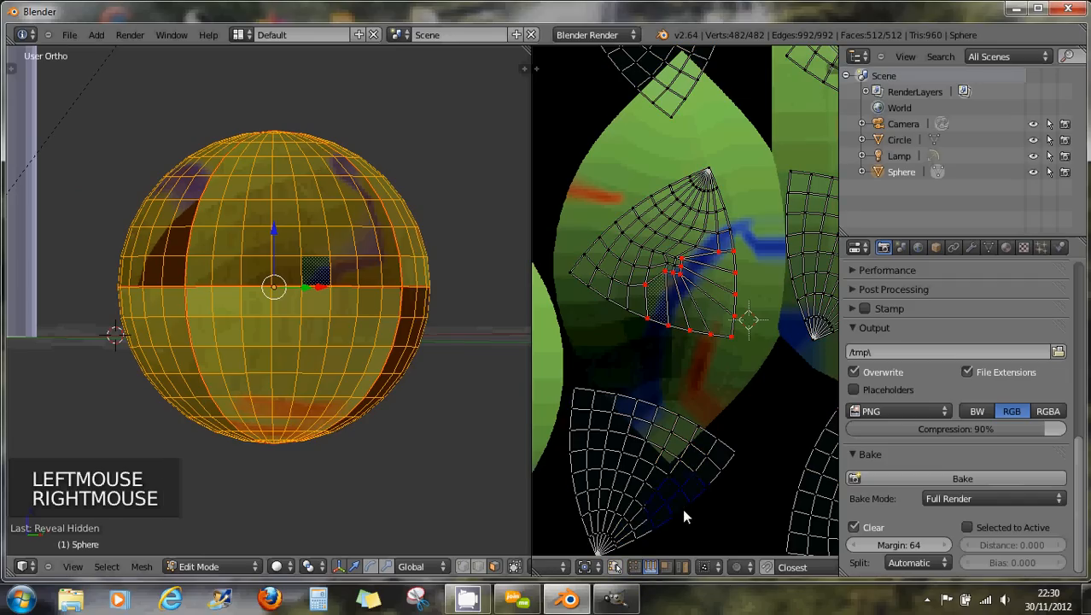
right_click(711, 479)
right_click(712, 478)
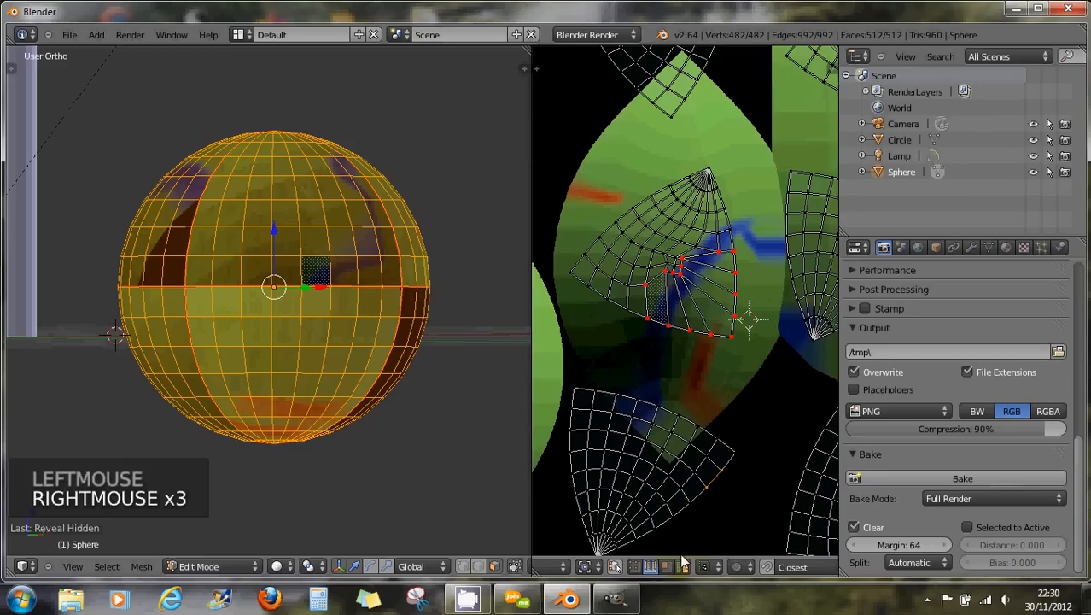
scroll(685, 479, "up", 2)
scroll(687, 476, "up", 1)
right_click(688, 418)
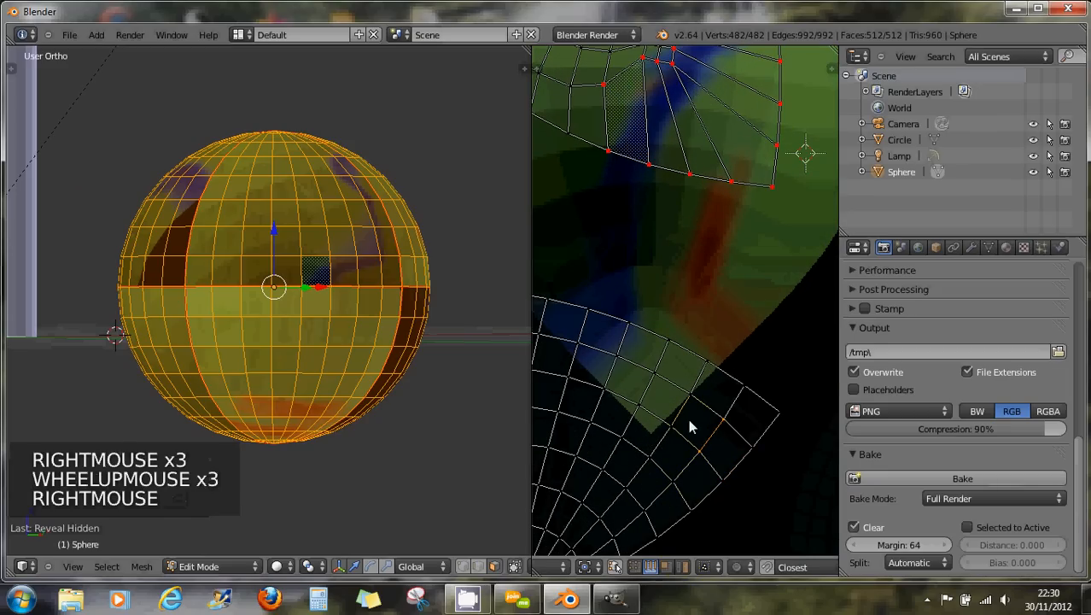
right_click(689, 419)
Pick a face of the lower fan island in face mode, and whole islands in island selection mode, ending with the lower fan island.
left_click(666, 567)
right_click(710, 494)
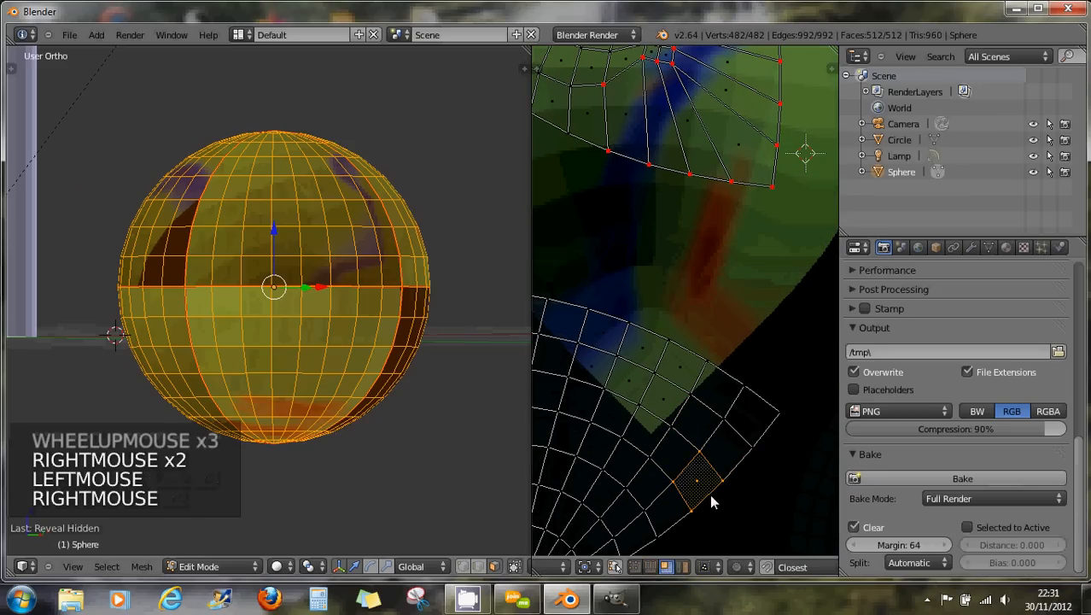
left_click(683, 567)
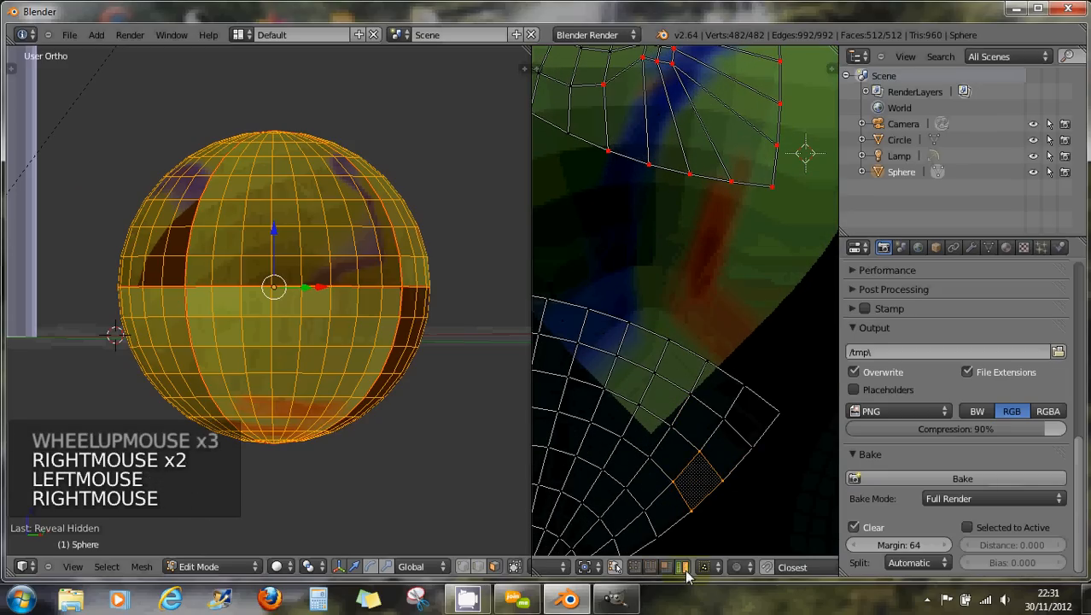
right_click(715, 450)
right_click(745, 157)
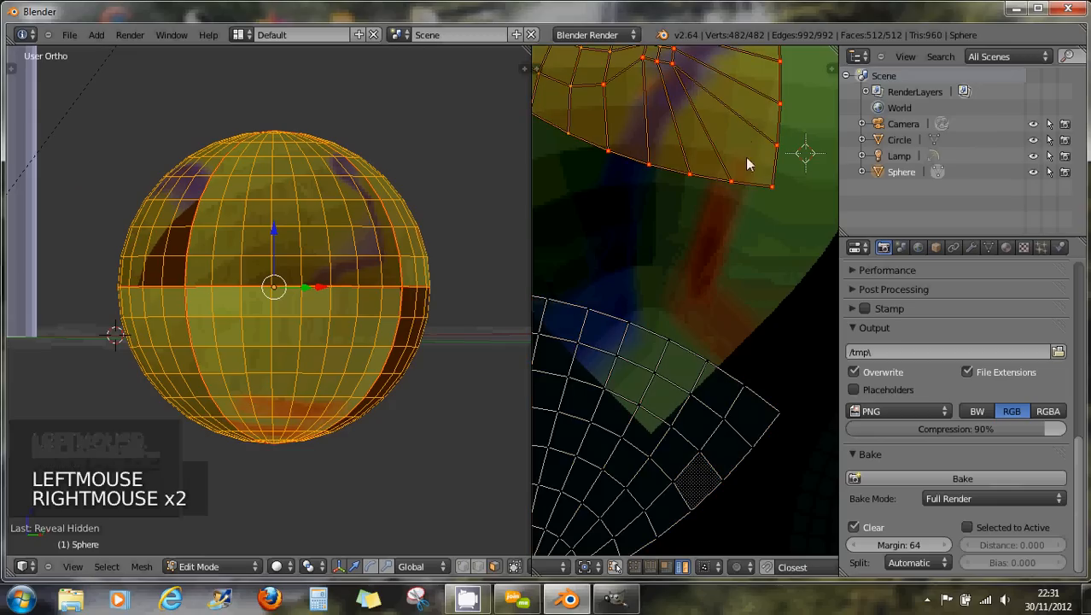
scroll(739, 214, "down", 4)
right_click(817, 186)
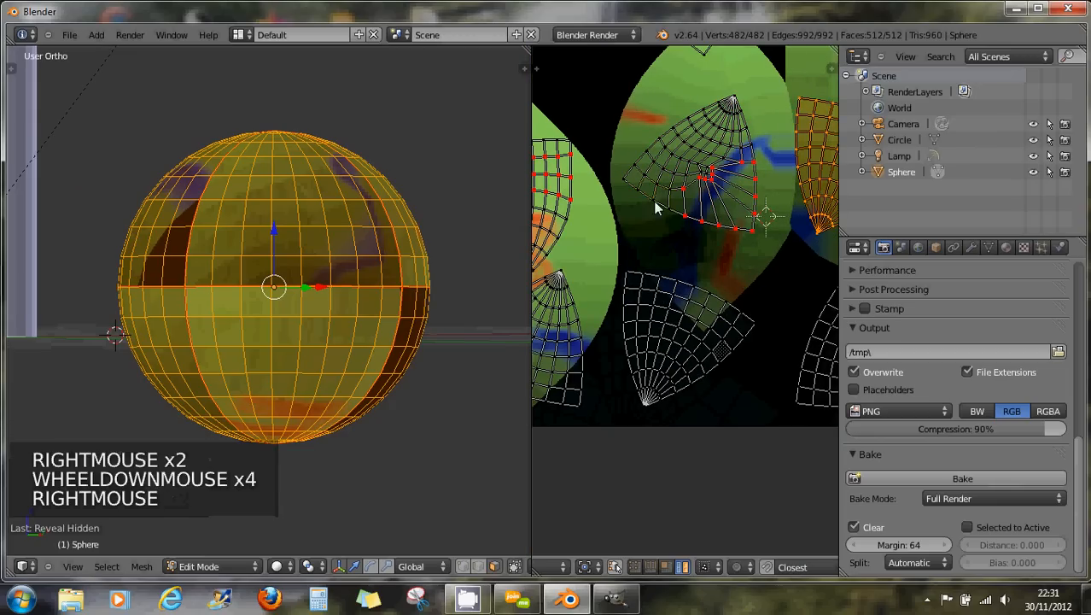
right_click(563, 202)
right_click(560, 324)
right_click(815, 376)
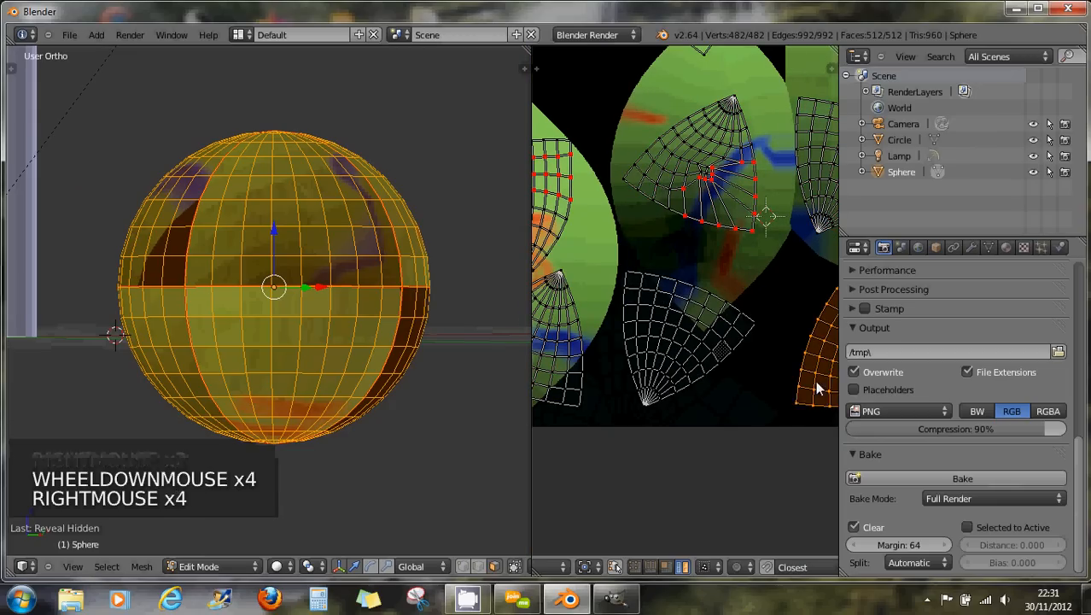
right_click(701, 350)
Switch the UV editor to vertex selection mode and enable synchronised UV and mesh selection.
scroll(675, 512, "up", 2)
scroll(674, 516, "up", 1)
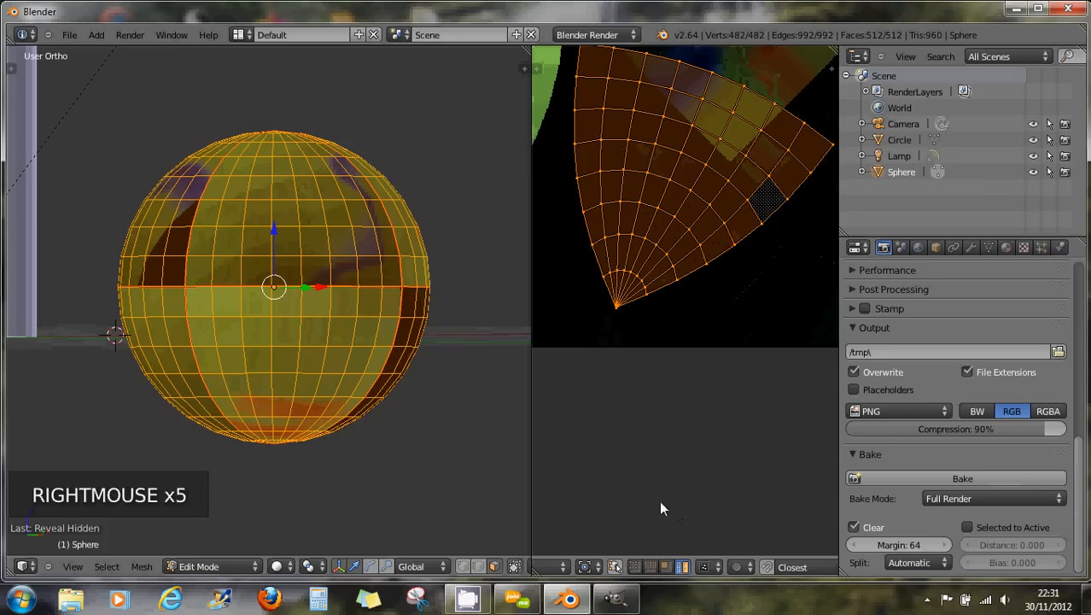
scroll(683, 569, "up", 2)
scroll(690, 569, "down", 2)
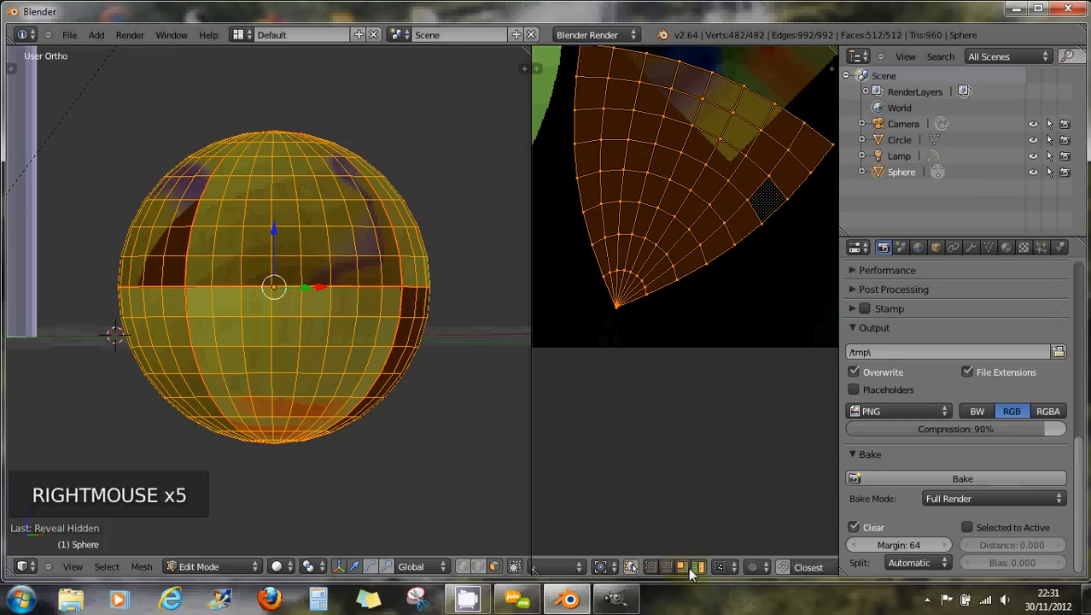
scroll(693, 571, "up", 2)
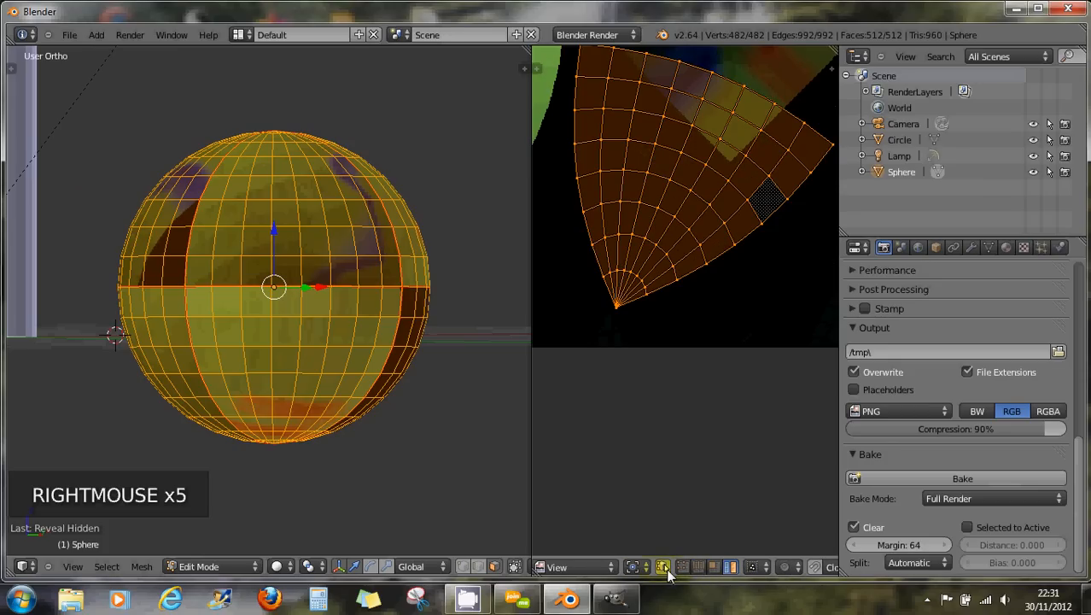
scroll(664, 573, "up", 1)
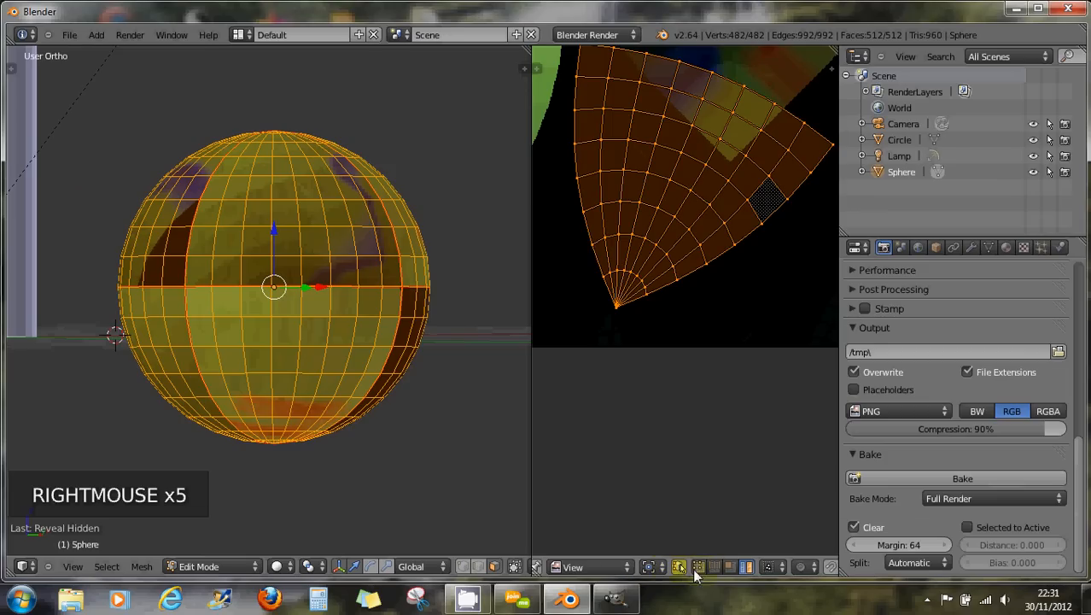
left_click(698, 569)
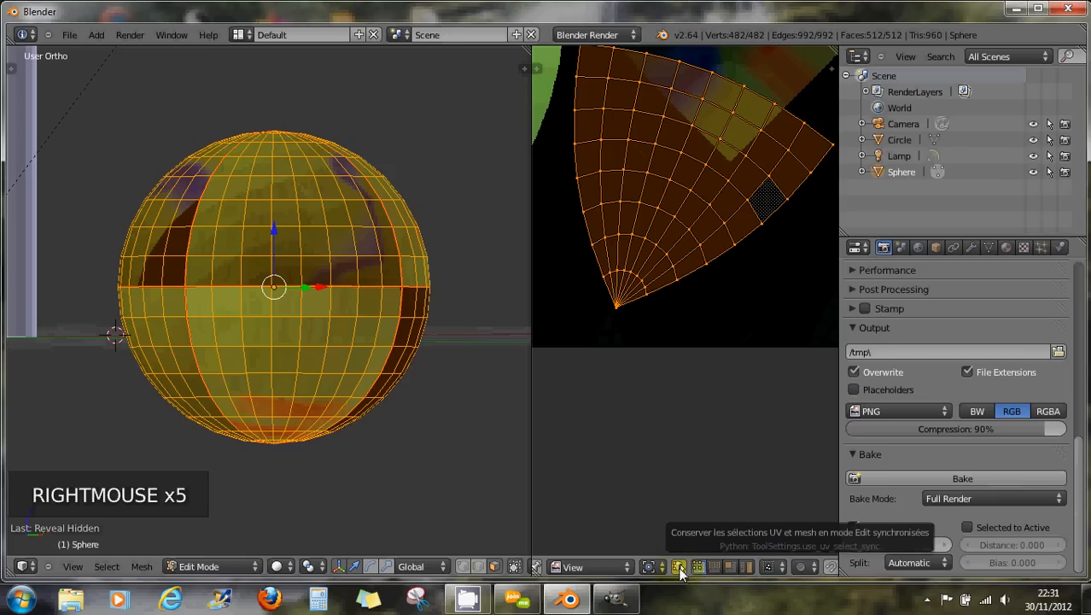
left_click(679, 569)
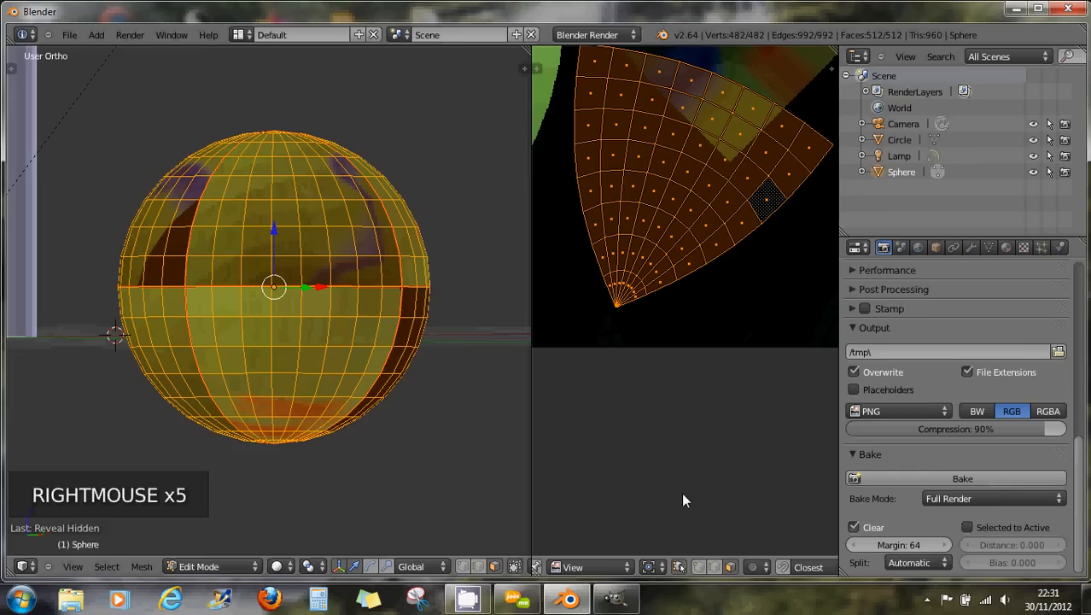
Deselect the whole mesh and try to select the linked central fan island while sync selection is enabled.
scroll(671, 335, "down", 5)
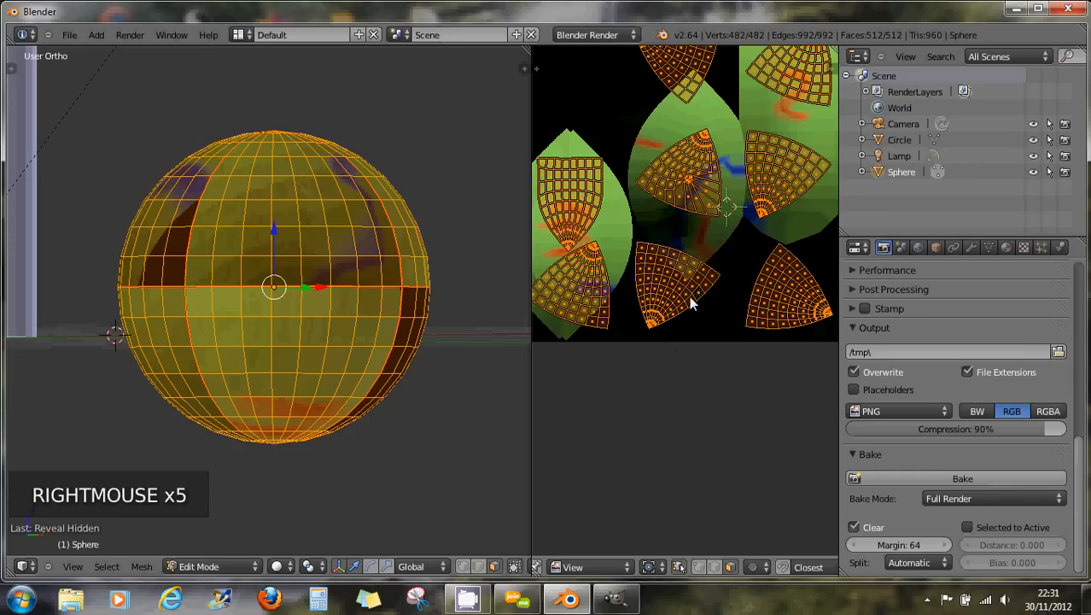
scroll(683, 380, "down", 3)
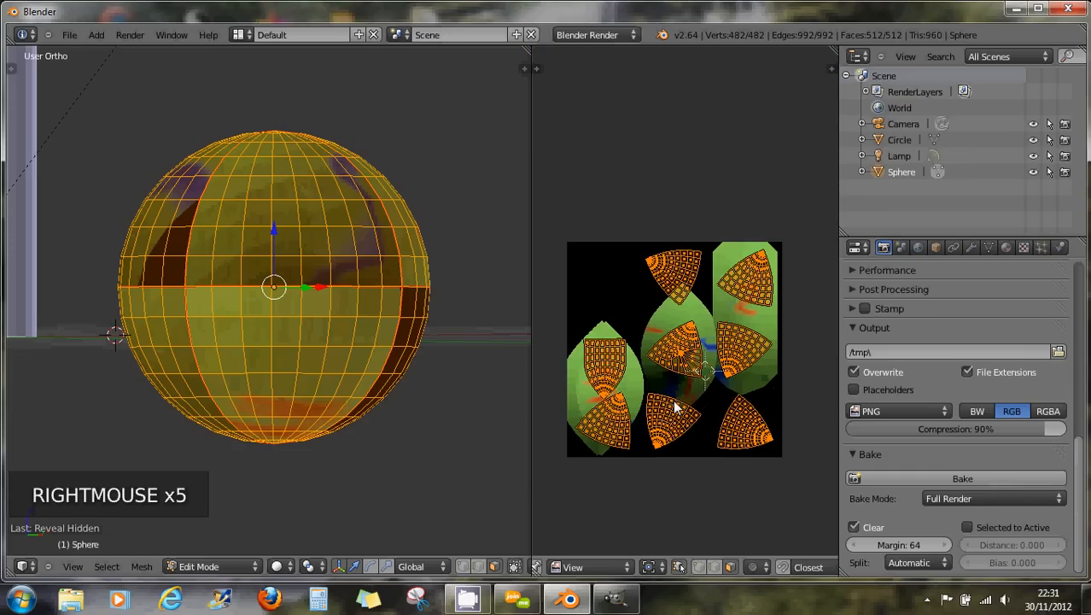
scroll(669, 401, "up", 4)
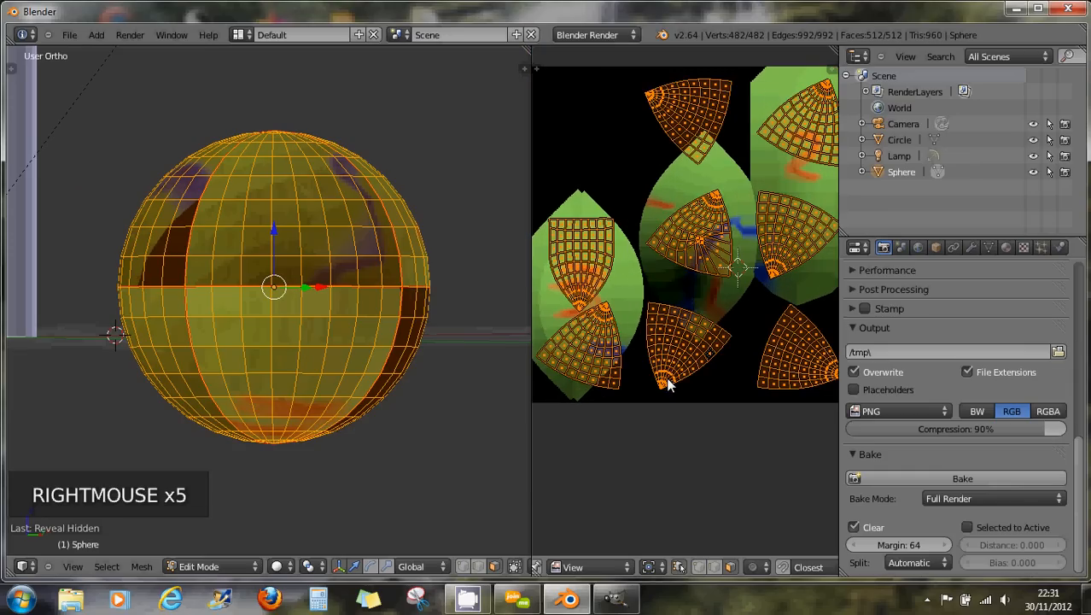
key("a")
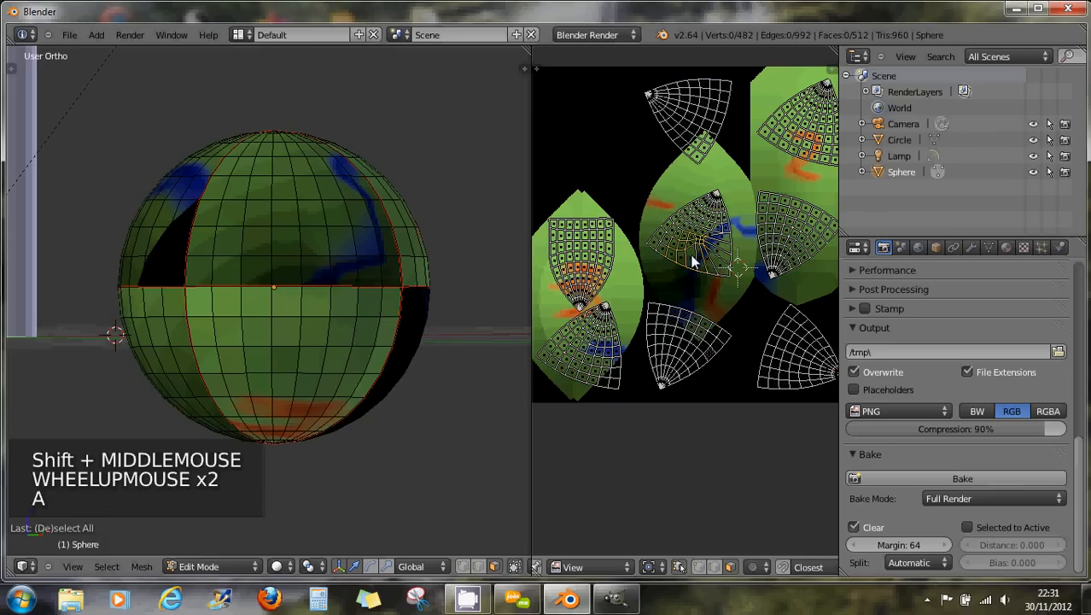
key("l")
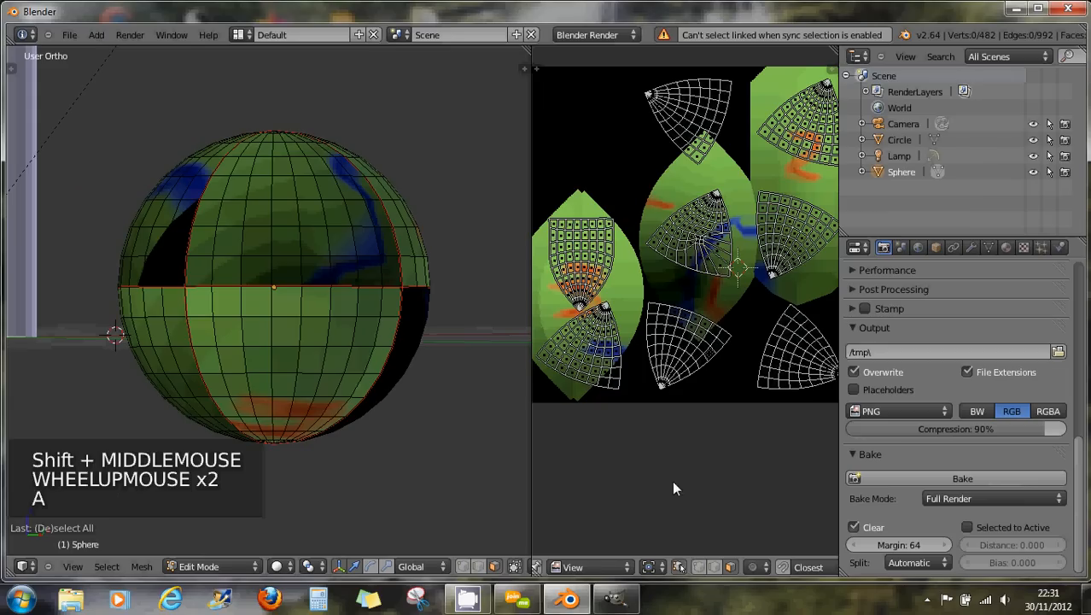
Turn off synchronised UV and mesh selection and try again to select the linked central fan island.
left_click(678, 567)
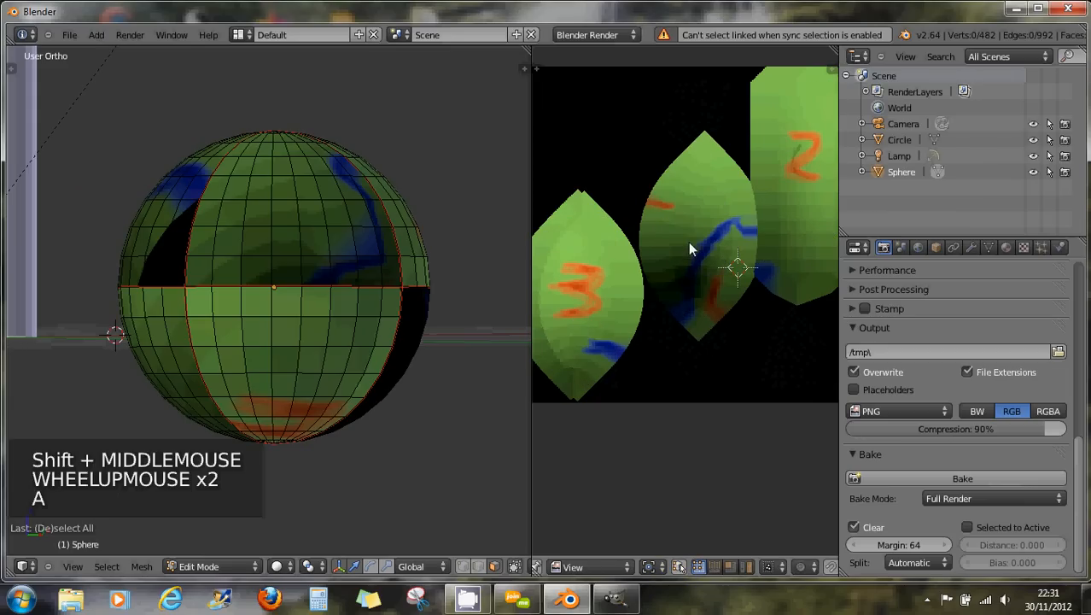
key("l")
key("l")
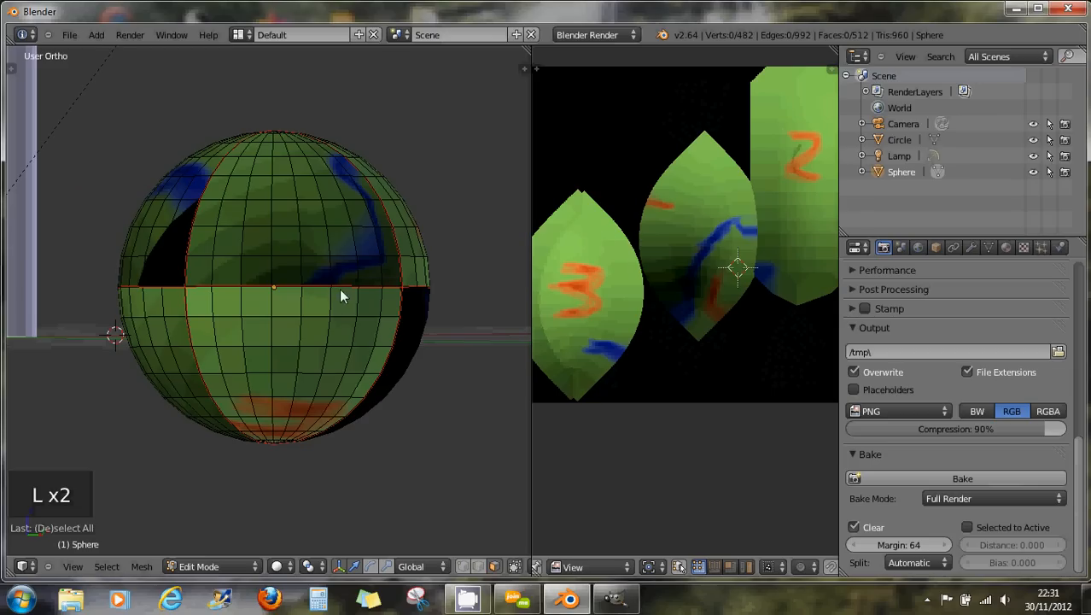
Select a block of faces four wide and three high just above the sphere's equator in the 3D view.
right_click(292, 267)
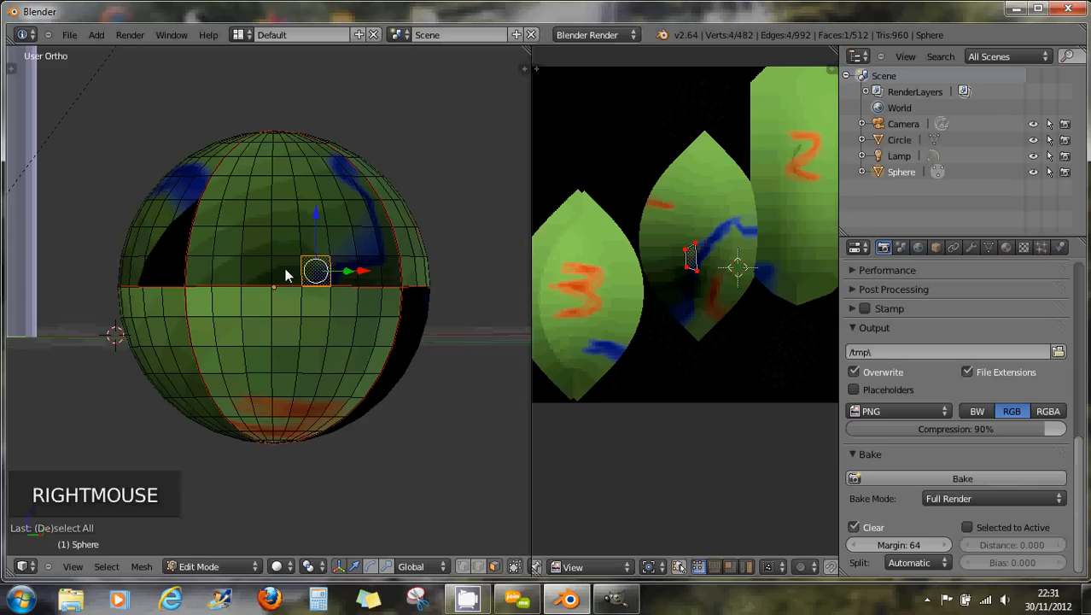
right_click(288, 270, "shift")
right_click(287, 242, "shift")
right_click(315, 243, "shift")
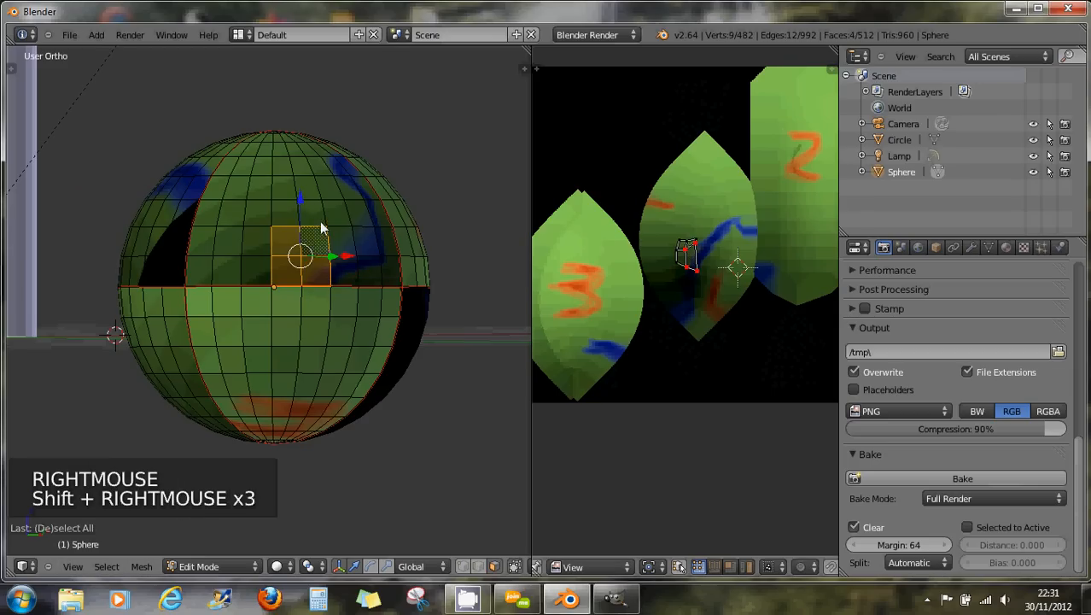
right_click(313, 214, "shift")
right_click(284, 212, "shift")
right_click(338, 216, "shift")
right_click(344, 241, "shift")
right_click(346, 271, "shift")
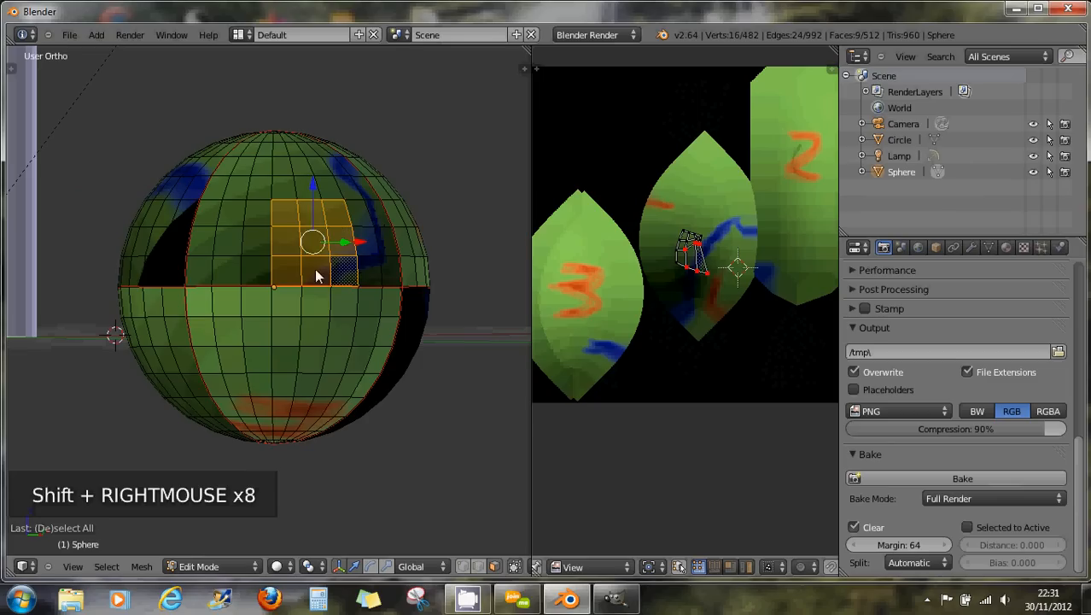
right_click(258, 272, "shift")
right_click(266, 240, "shift")
right_click(258, 213, "shift")
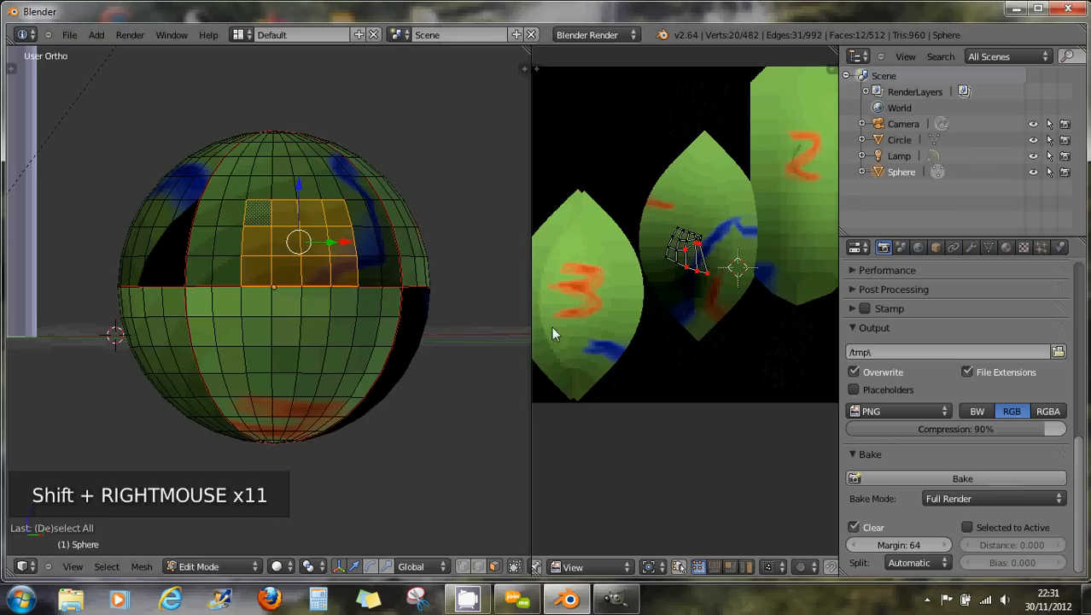
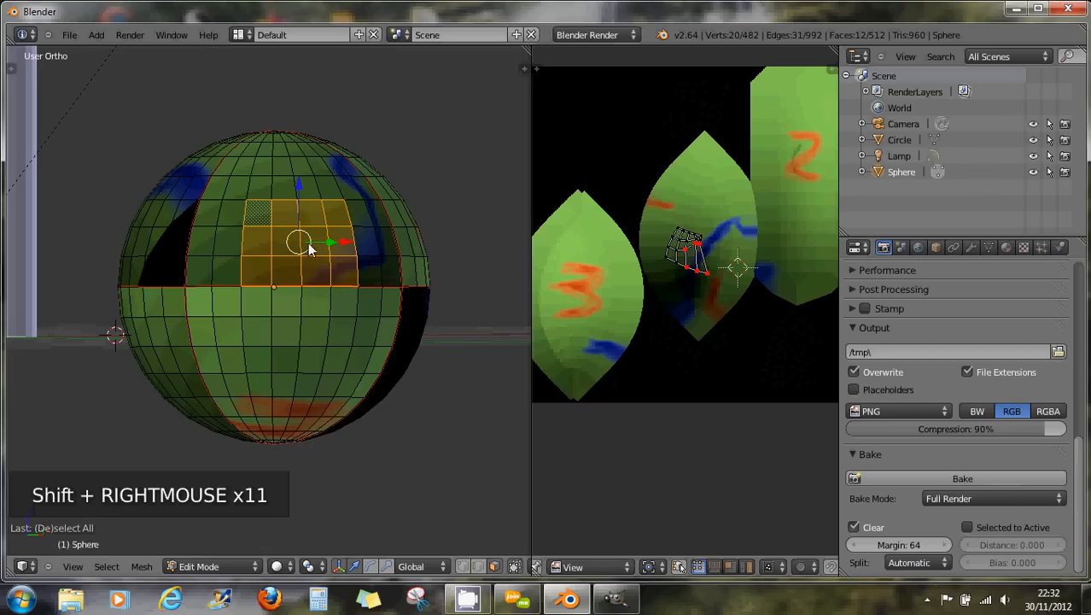
Select the entire sphere mesh in the 3D view, and clear the selection again.
key("a")
key("a")
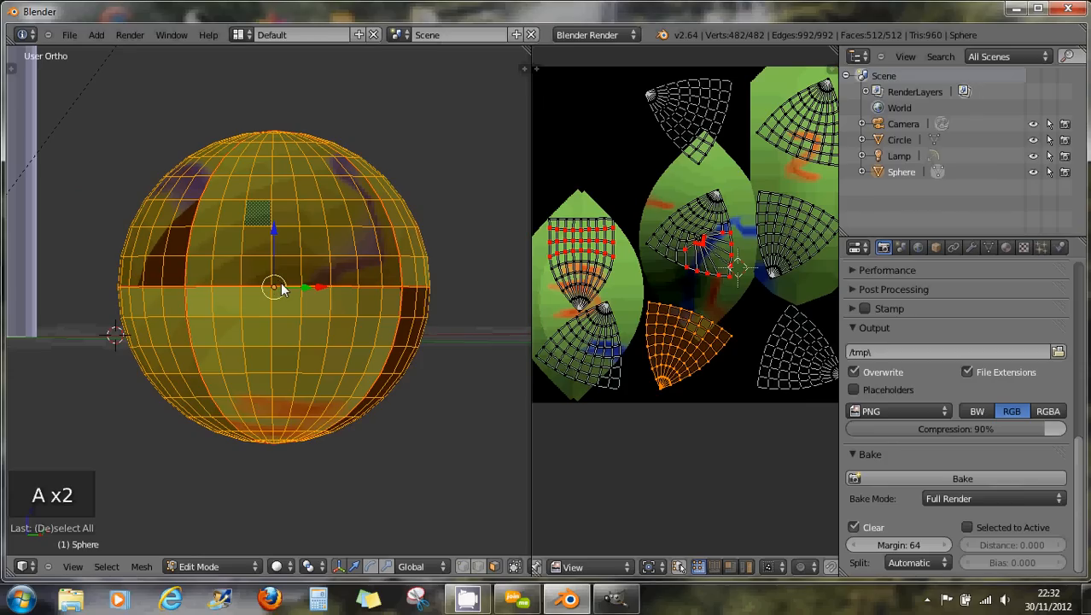
key("a")
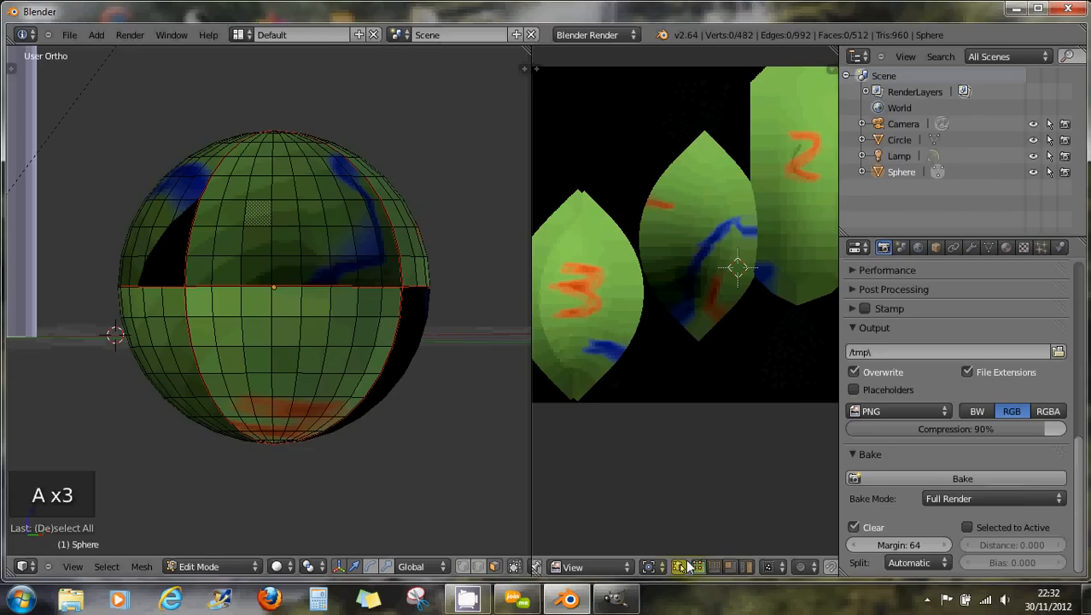
Turn on synchronised UV and mesh selection and pick a single face in the left island, followed by one in the central fan island.
left_click(679, 567)
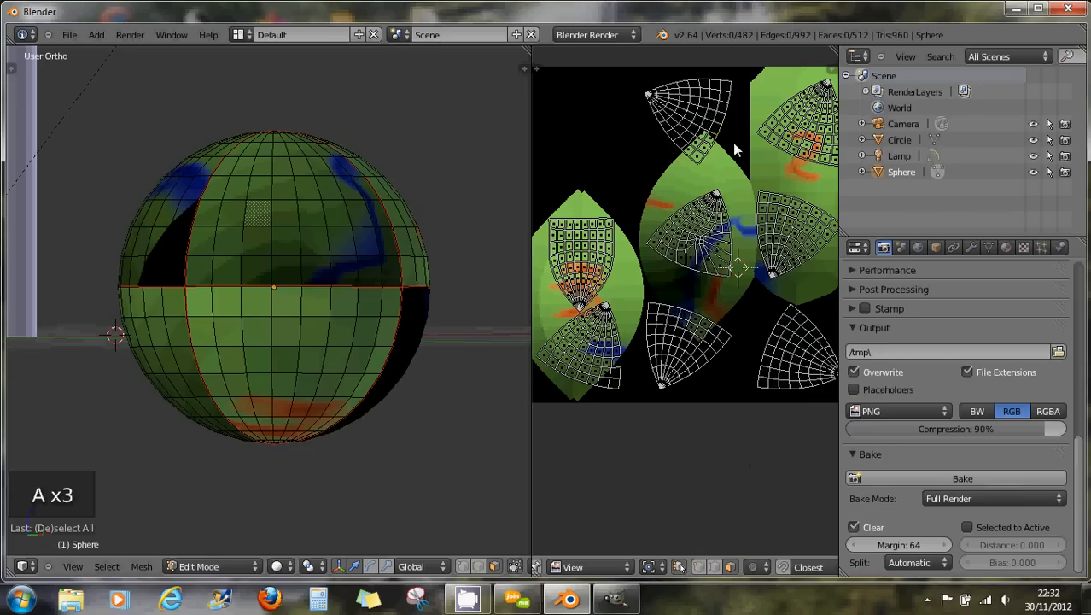
right_click(779, 289)
right_click(670, 135)
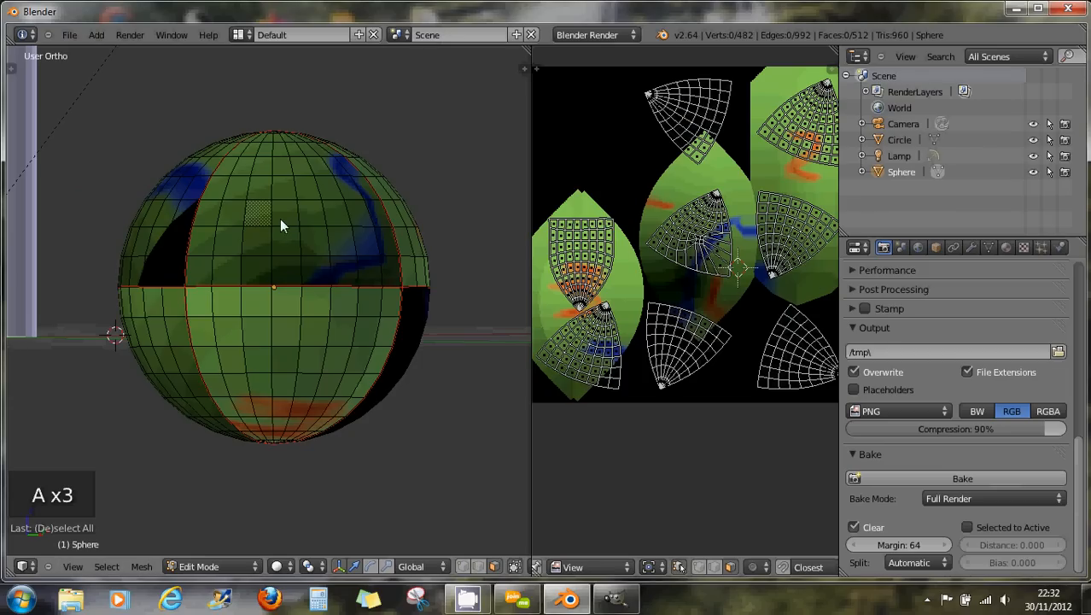
middle_click_drag(280, 223, 425, 278)
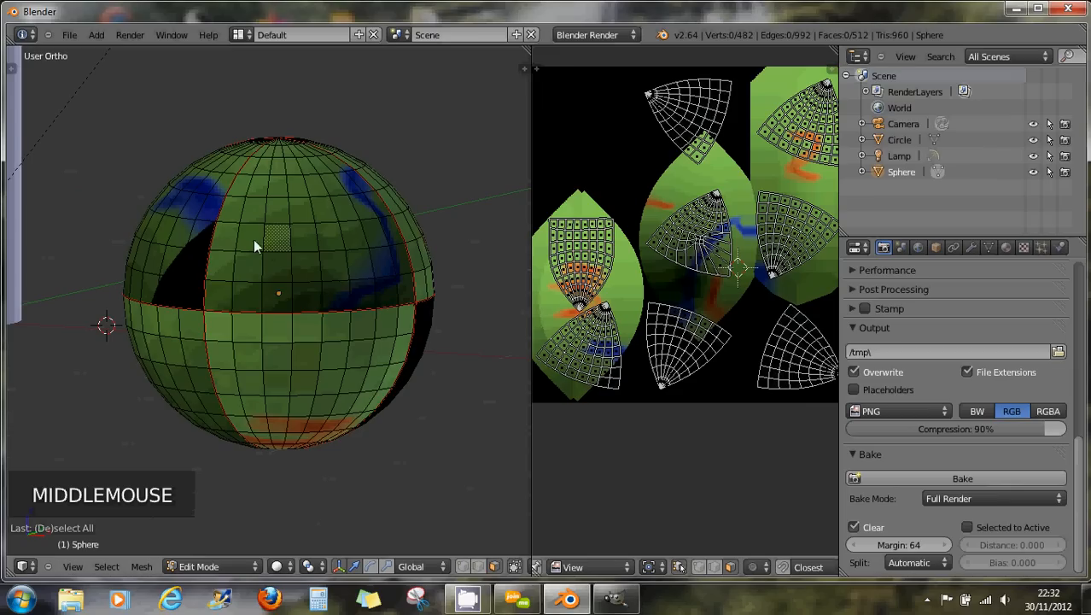
scroll(600, 312, "up", 2)
scroll(603, 310, "down", 1)
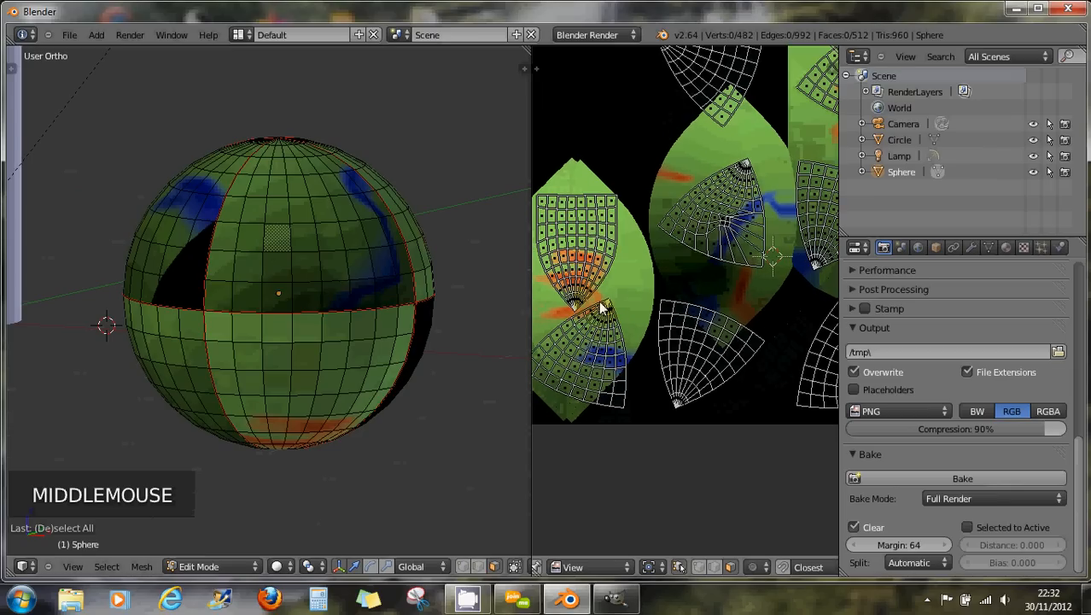
right_click(598, 238)
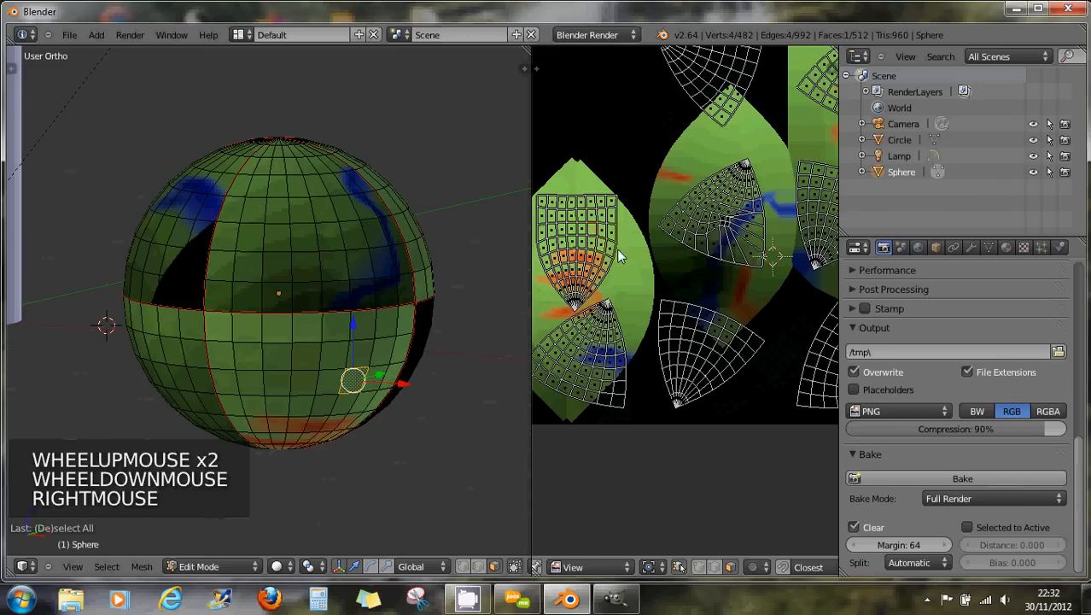
right_click(728, 247)
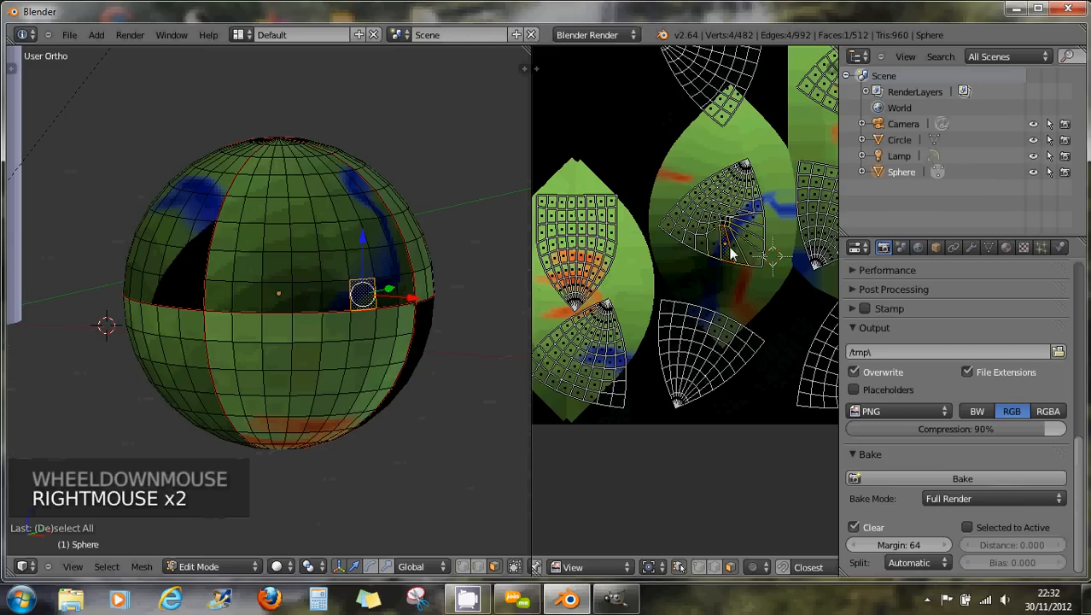
Circle-select all faces of the central fan island and of the fan island directly below it in the UV layout.
key("c")
mouse_move(731, 250)
left_mouse_down()
mouse_move(740, 183)
mouse_move(726, 180)
mouse_move(706, 184)
mouse_move(681, 236)
mouse_move(728, 243)
left_mouse_up()
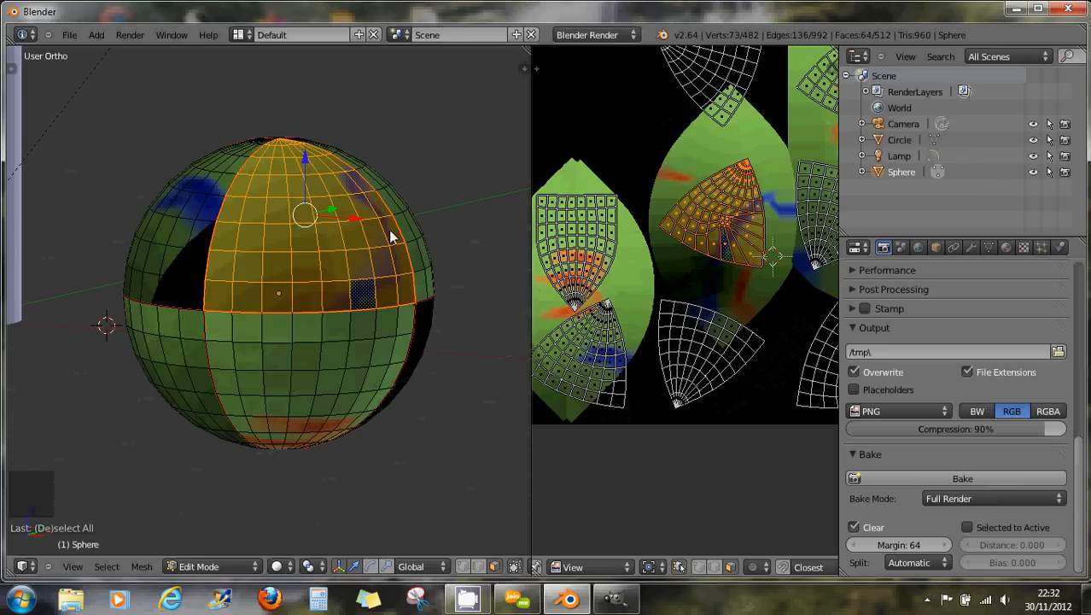
key("c")
mouse_move(673, 300)
left_mouse_down()
mouse_move(677, 311)
mouse_move(662, 317)
mouse_move(718, 376)
mouse_move(679, 399)
mouse_move(663, 377)
mouse_move(668, 337)
mouse_move(700, 365)
left_mouse_up()
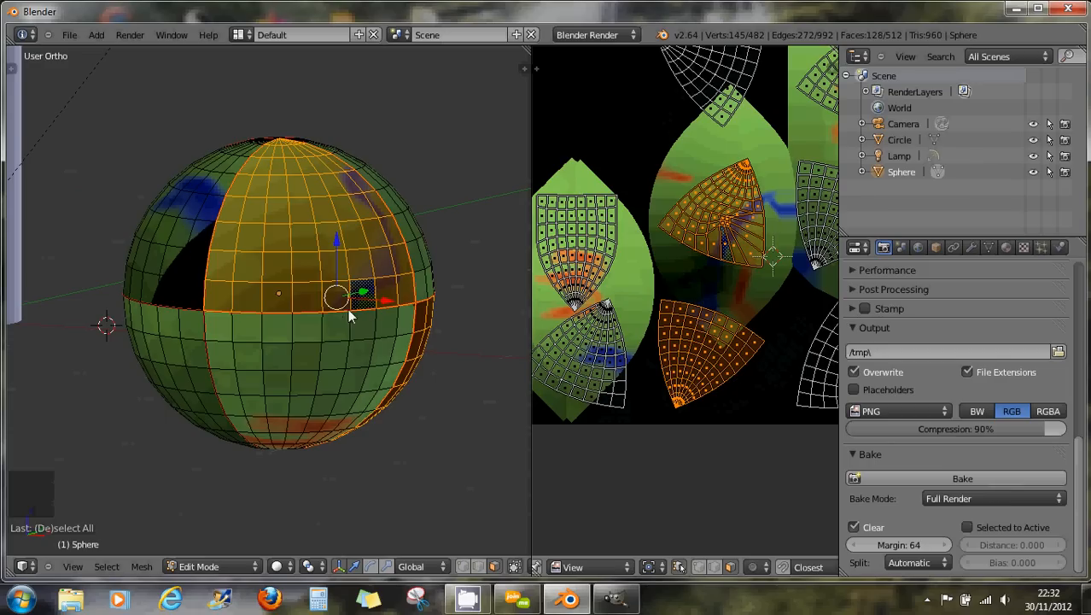
right_click(632, 456)
mouse_move(470, 381)
middle_mouse_down()
mouse_move(331, 346)
mouse_move(307, 352)
mouse_move(334, 324)
mouse_move(365, 354)
mouse_move(393, 357)
middle_mouse_up()
scroll(721, 341, "down", 3)
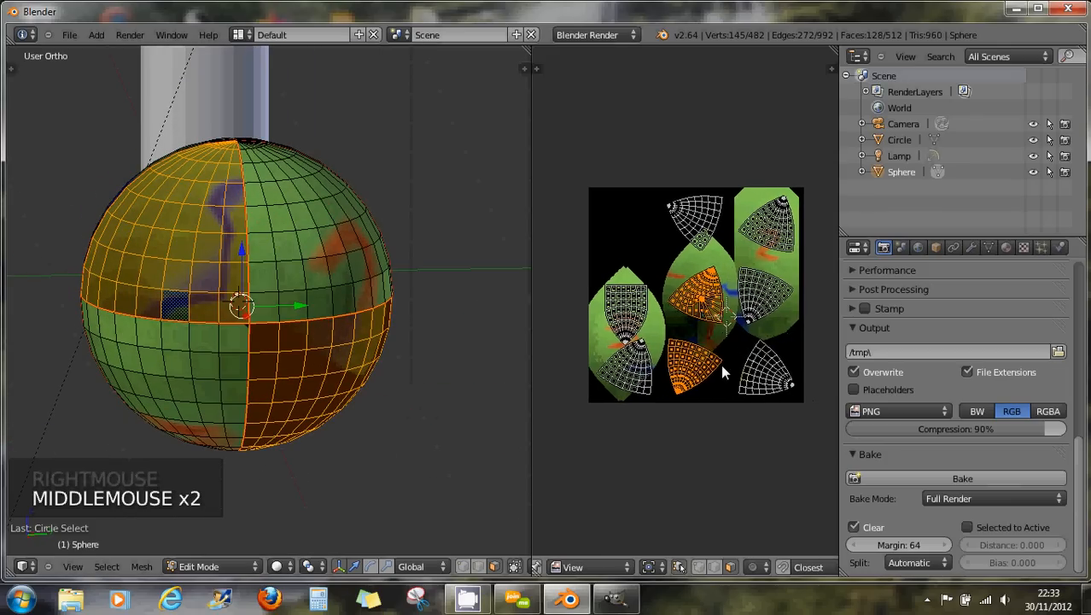
scroll(724, 367, "up", 3)
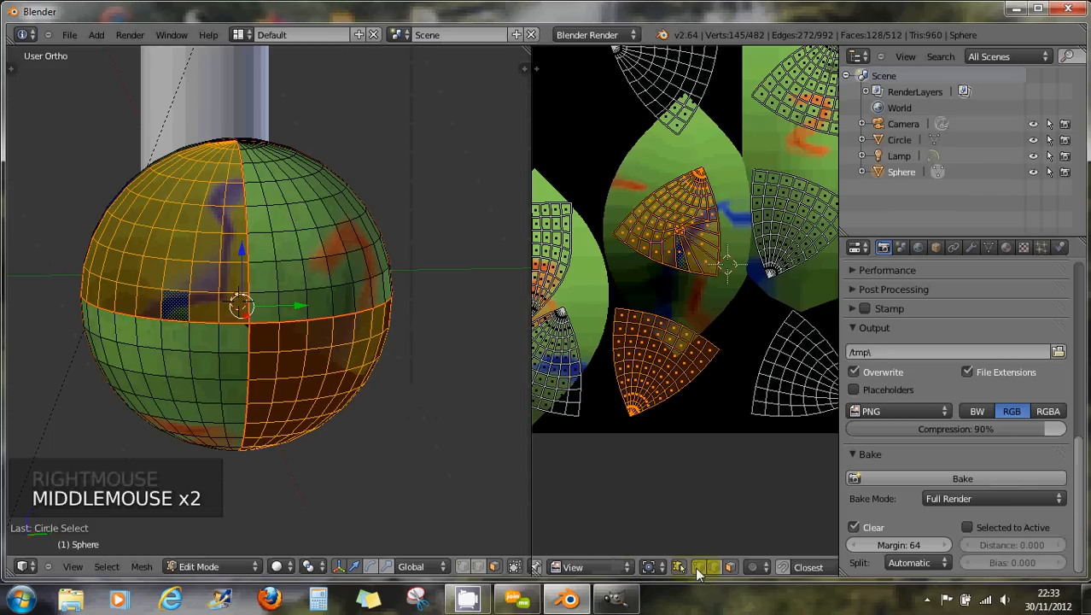
Turn off synchronised UV and mesh selection and set the UV editor's proportional editing to Connected.
left_click(677, 567)
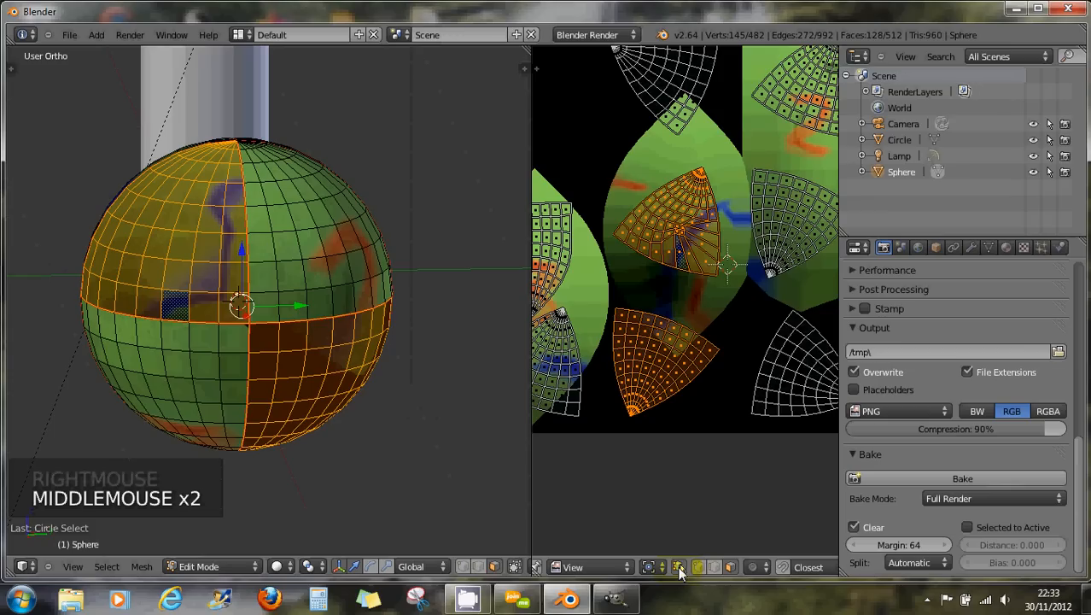
left_click(680, 570)
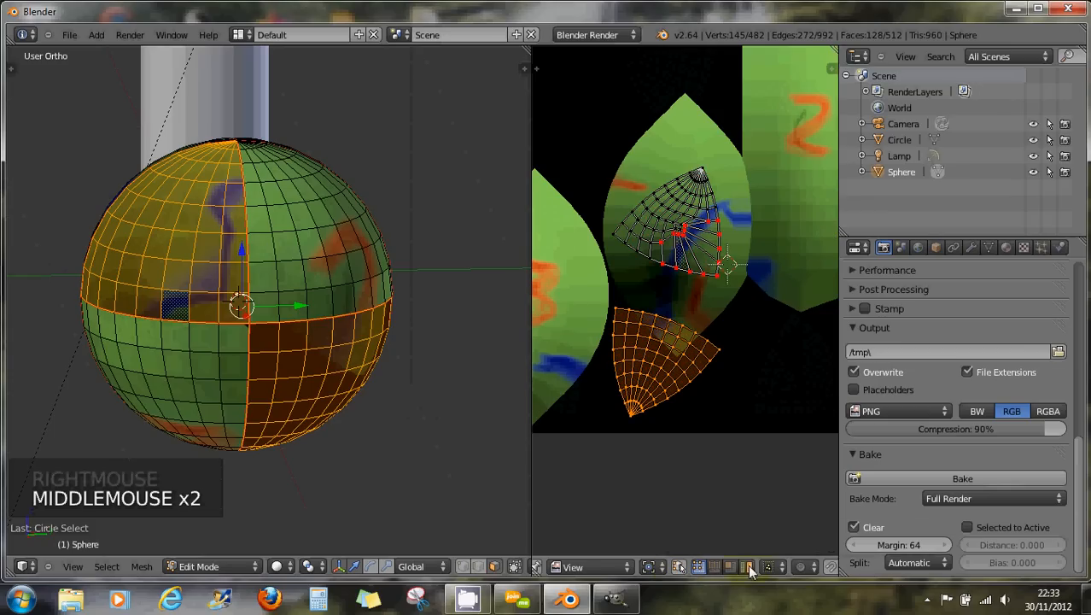
scroll(709, 570, "down", 4)
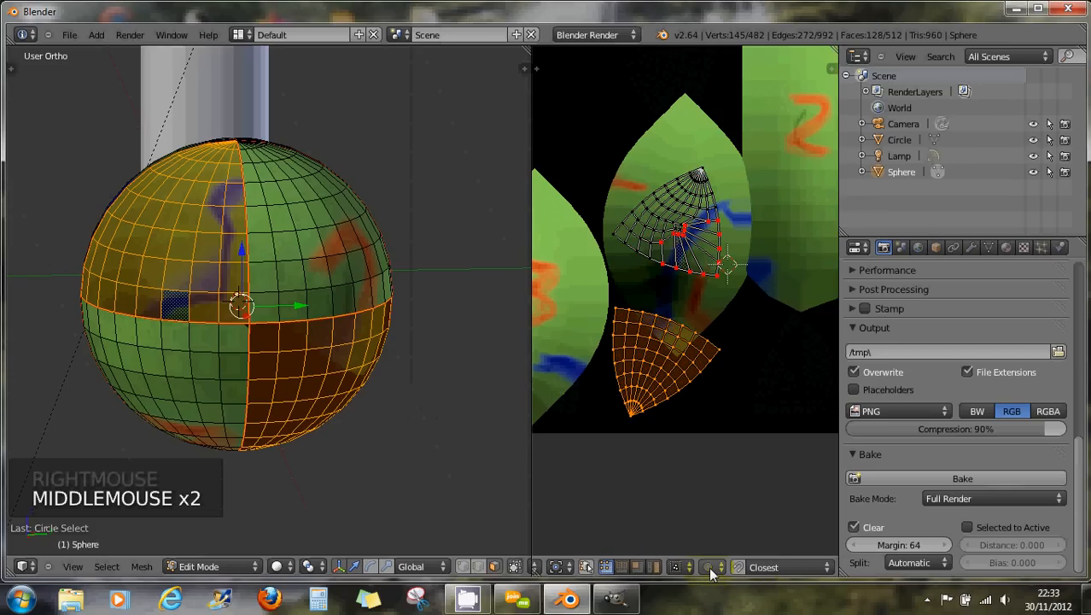
left_click(710, 567)
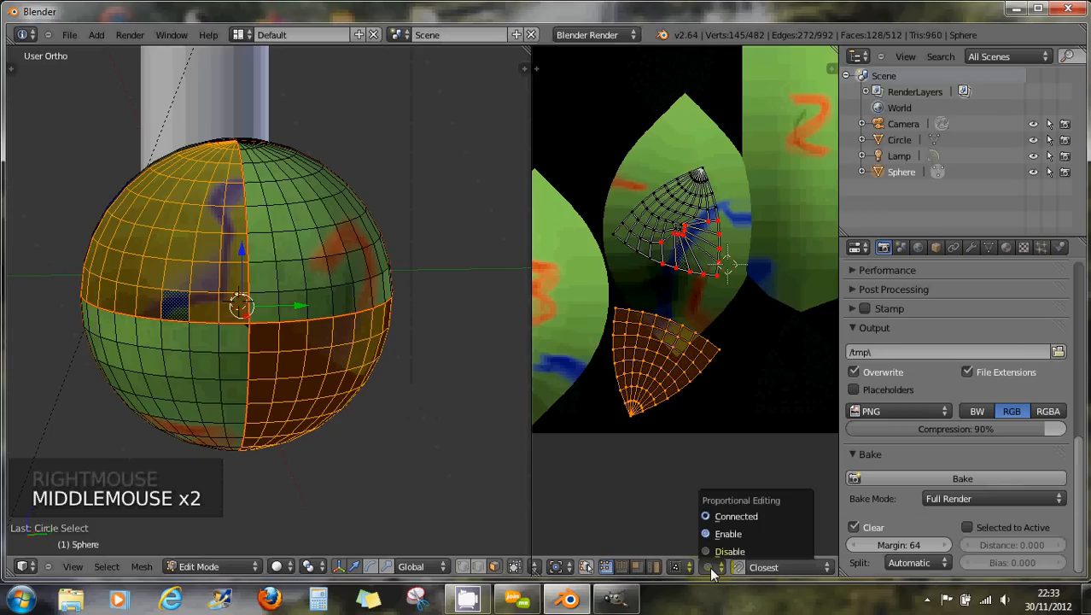
left_click(718, 516)
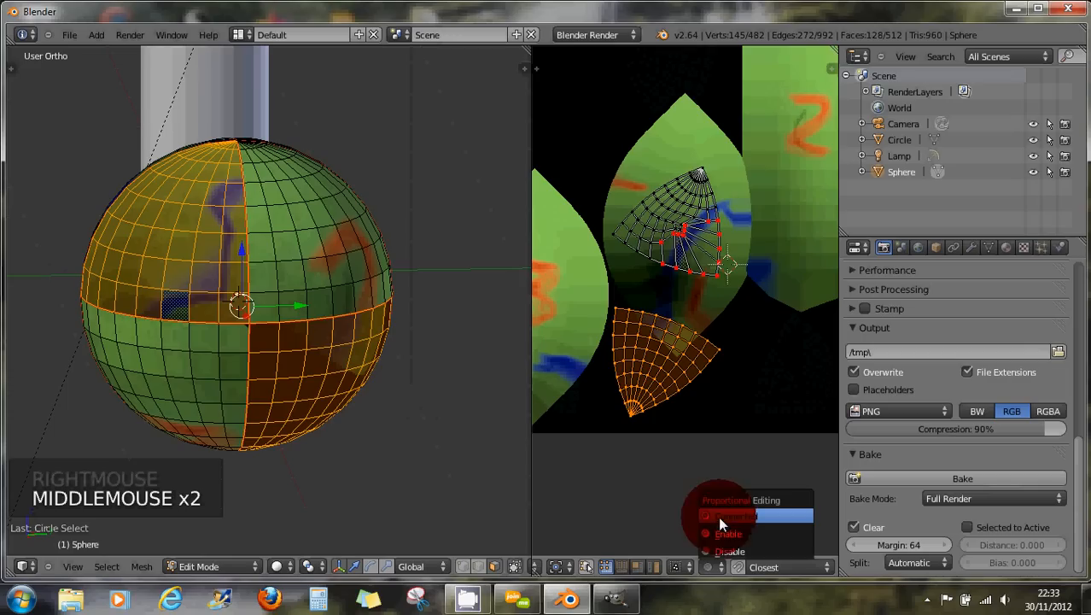
Move the lower fan's right corner vertex slightly up and outward, reducing the proportional size to about 0.14.
right_click(727, 339)
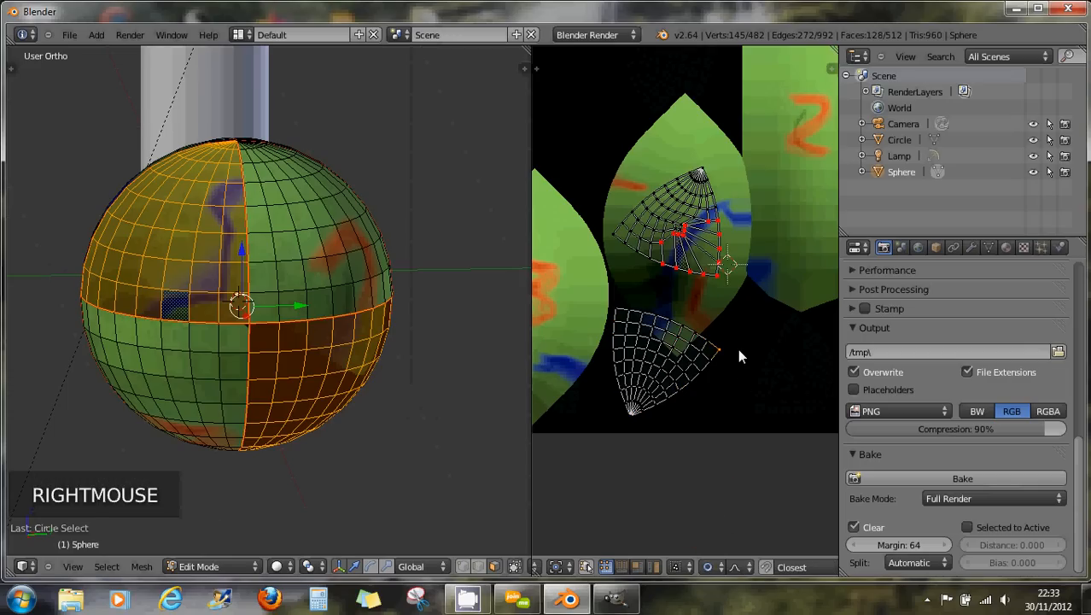
key("g")
key("g")
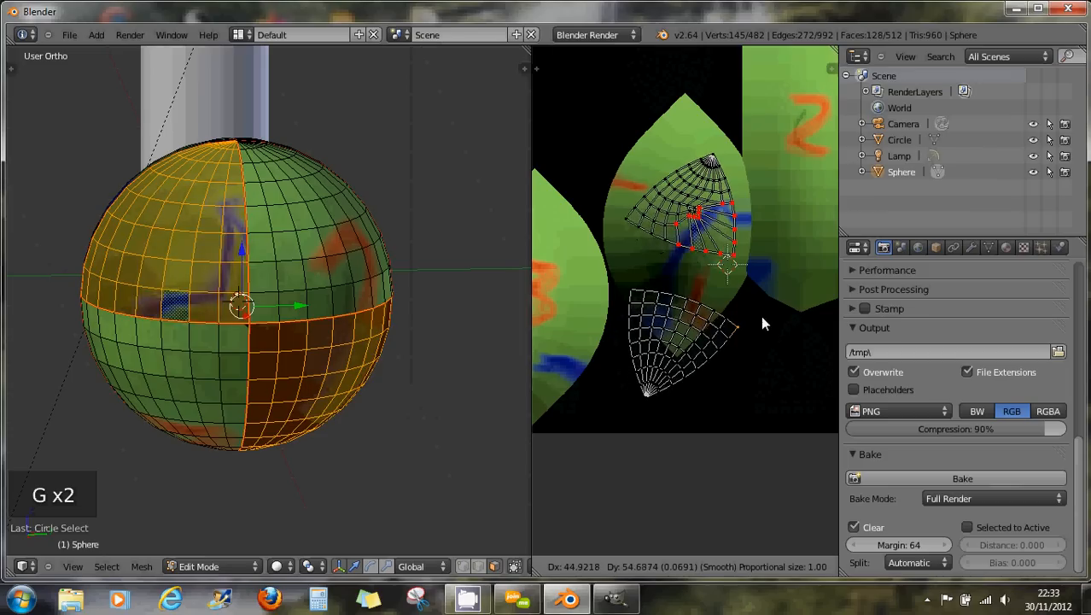
scroll(743, 339, "up", 14)
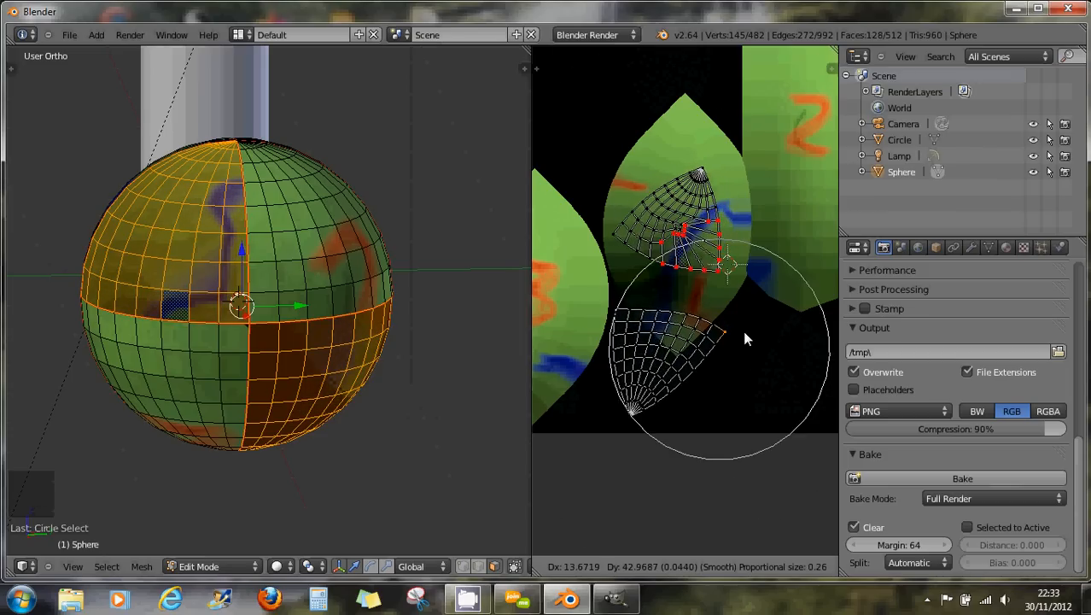
scroll(744, 337, "up", 6)
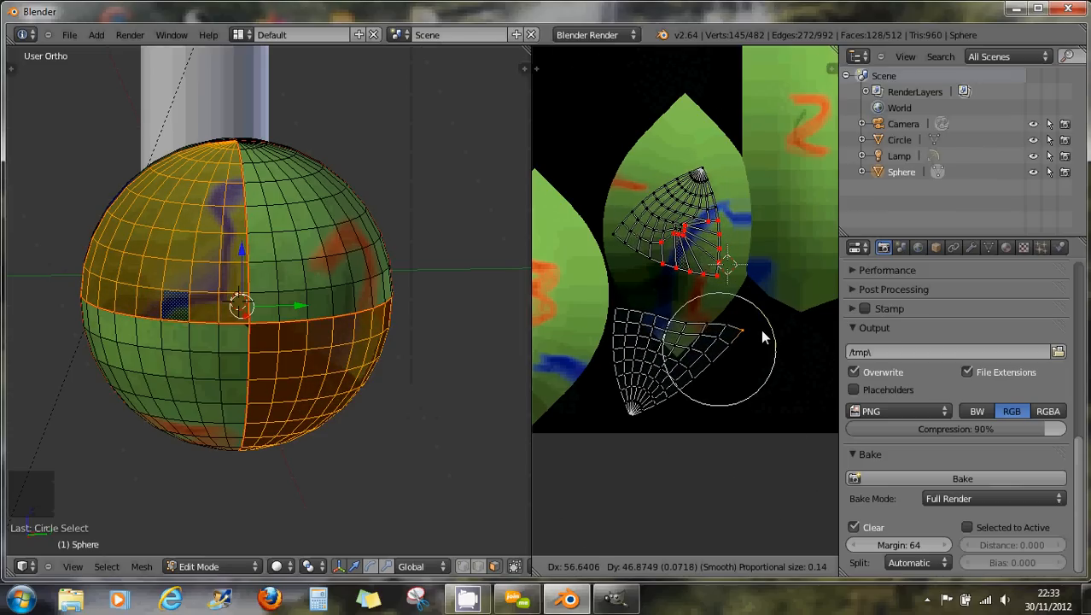
left_click(752, 333)
Raise a vertex on the lower fan's top edge, and move its right corner vertex up and inward with proportional editing.
right_click(690, 318)
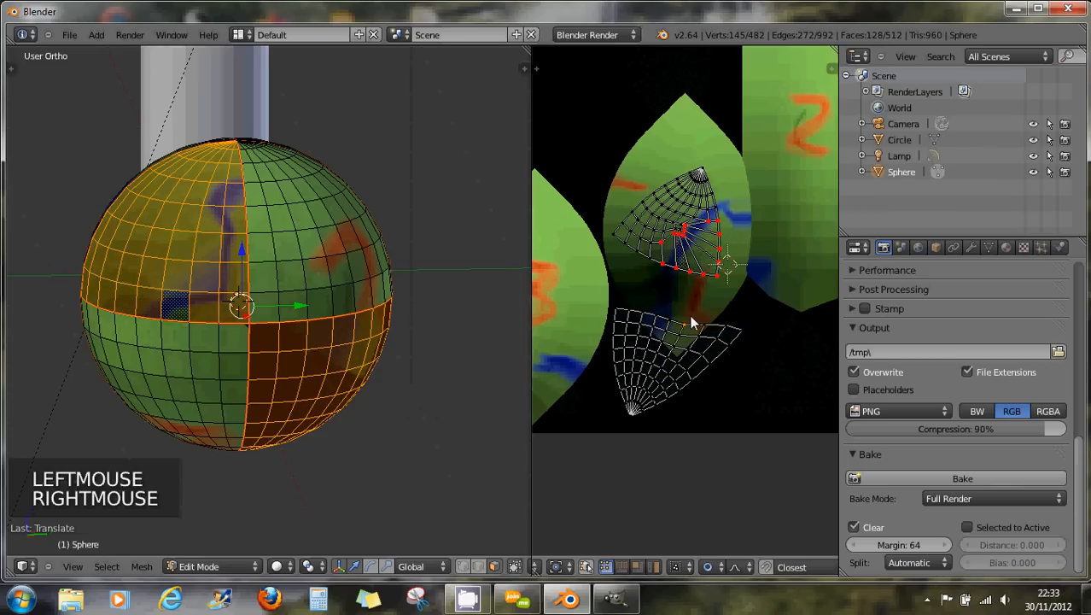
key("g")
key("g")
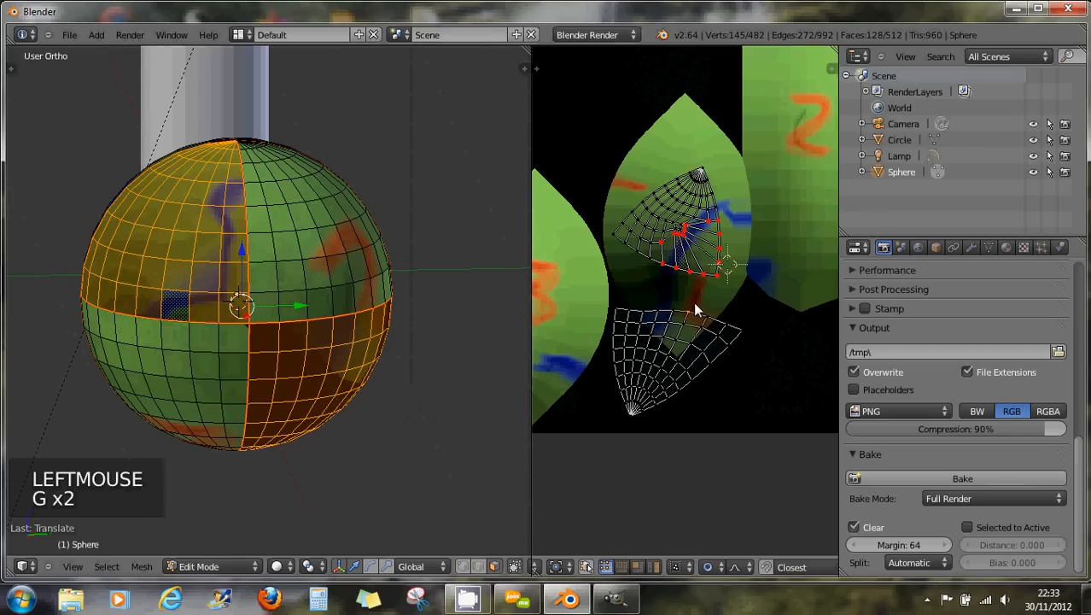
right_click(742, 325)
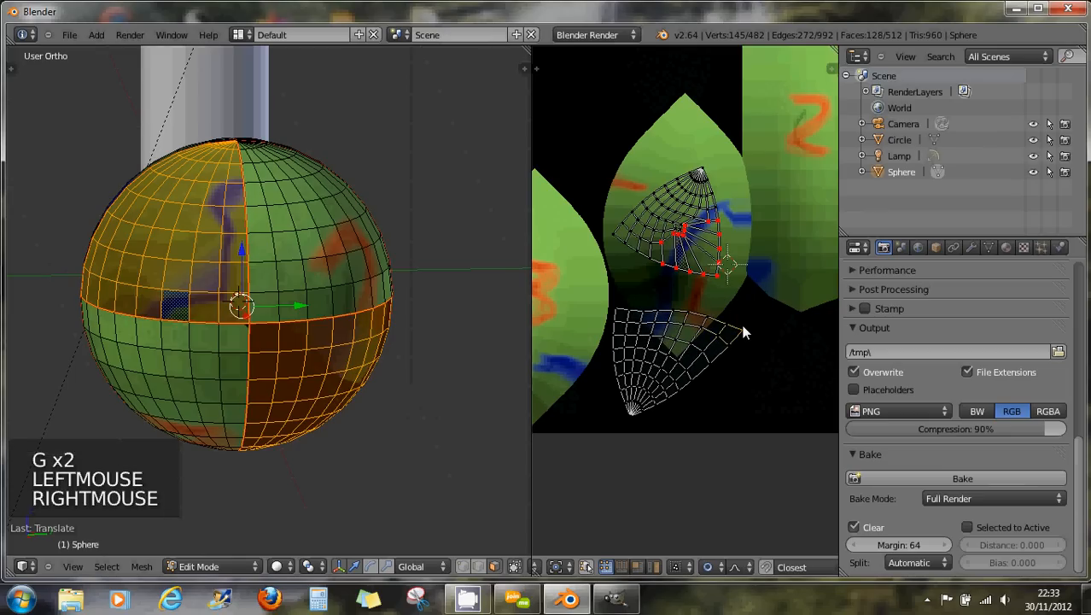
key("g")
key("g")
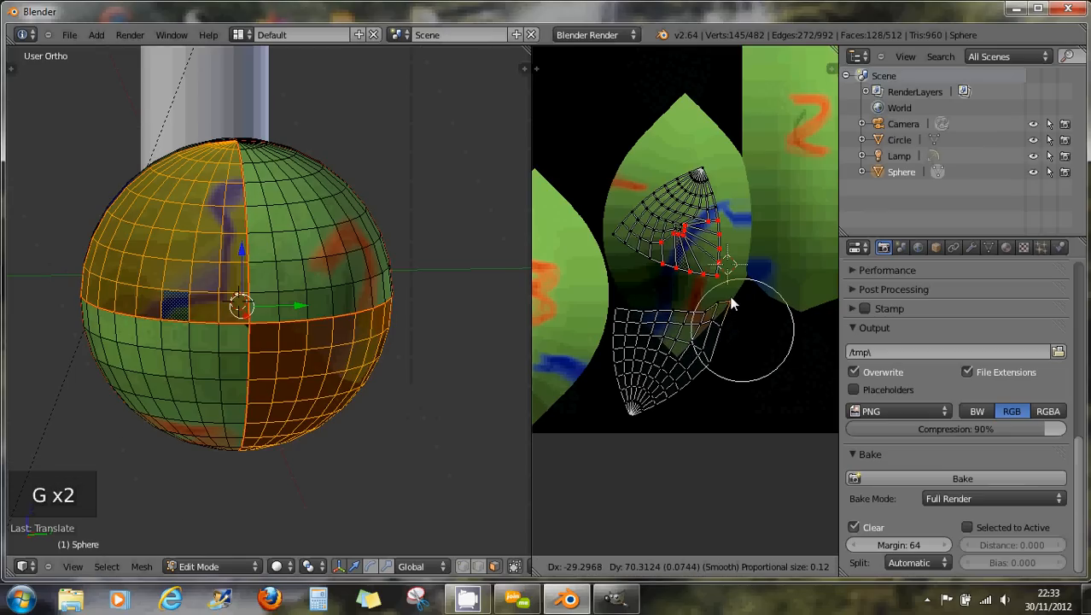
left_click(731, 308)
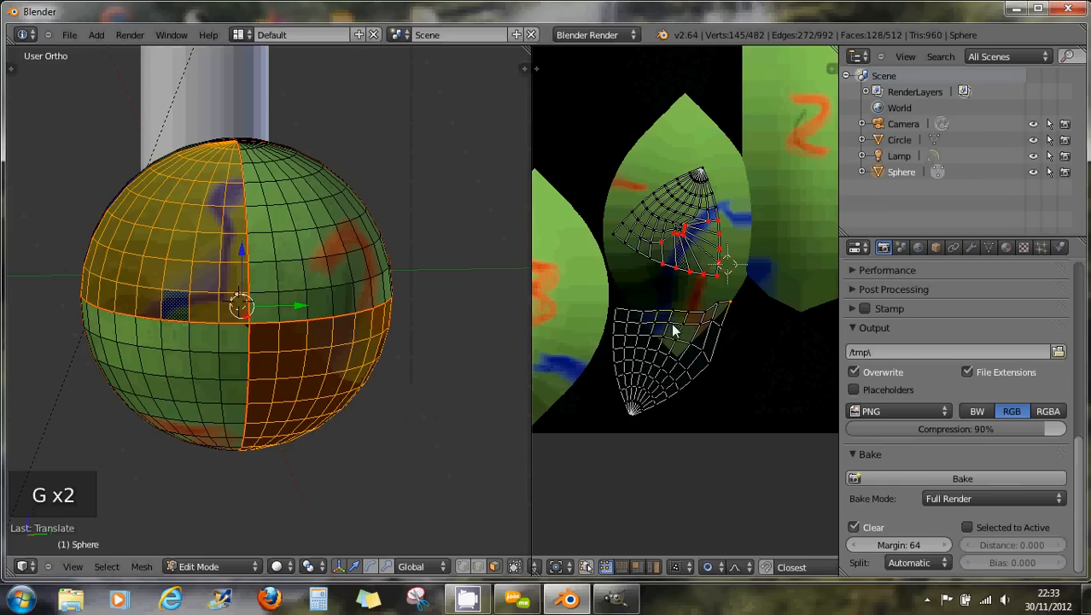
Raise the lower fan's upper-left corner vertex towards the central fan using proportional editing.
left_click(621, 313)
right_click(622, 314)
key("g")
key("g")
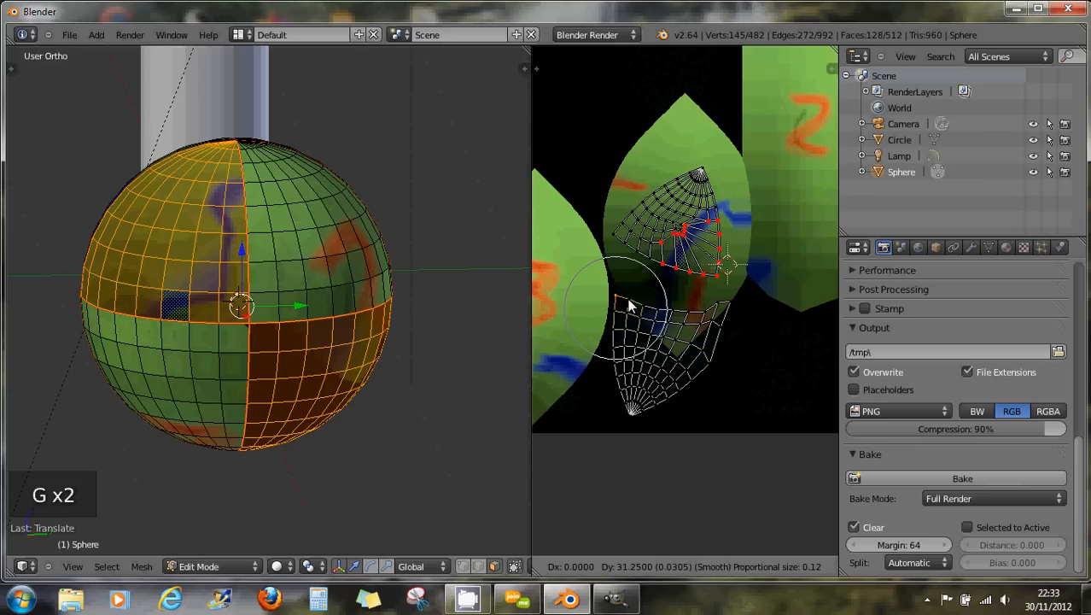
left_click(649, 310)
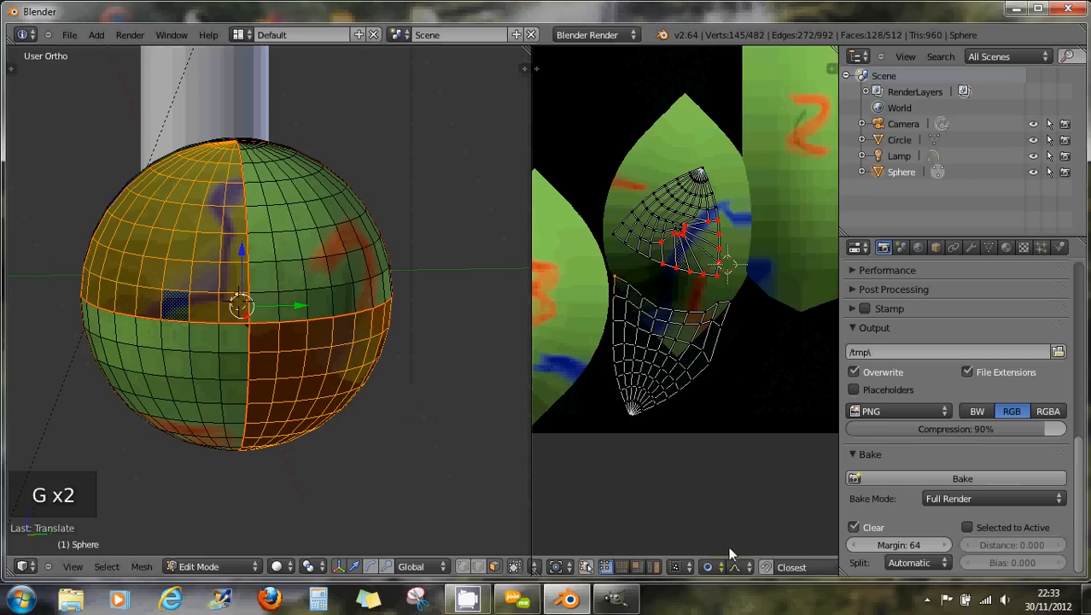
Enable UV snapping and try moving the lower fan's upper-left corner vertex onto the central fan with proportional editing.
key("shift+Tab")
middle_click_drag(789, 560, 639, 565)
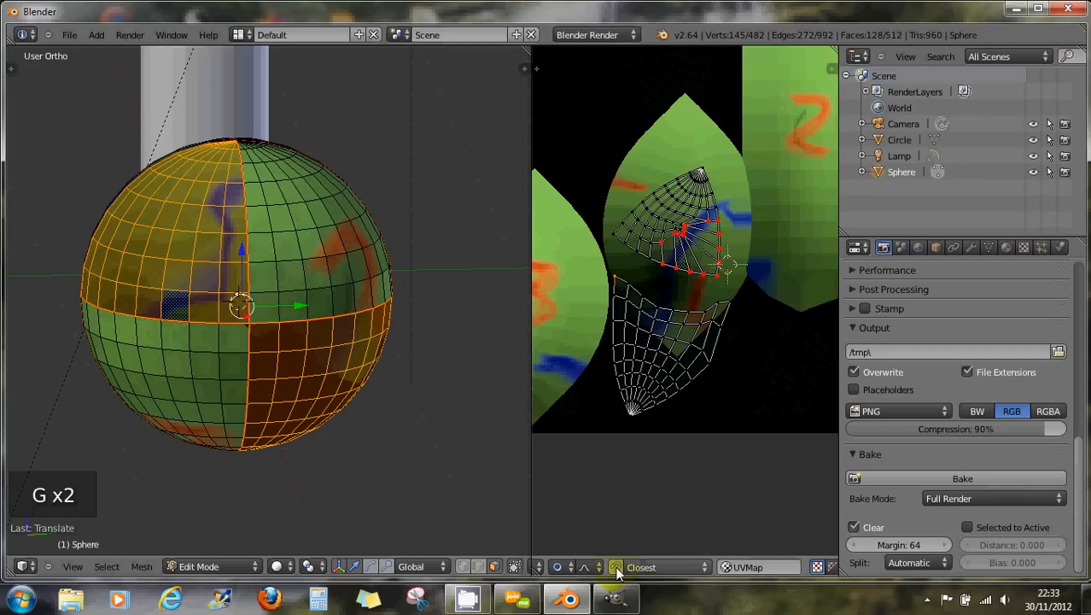
left_click(659, 569)
right_click(617, 278)
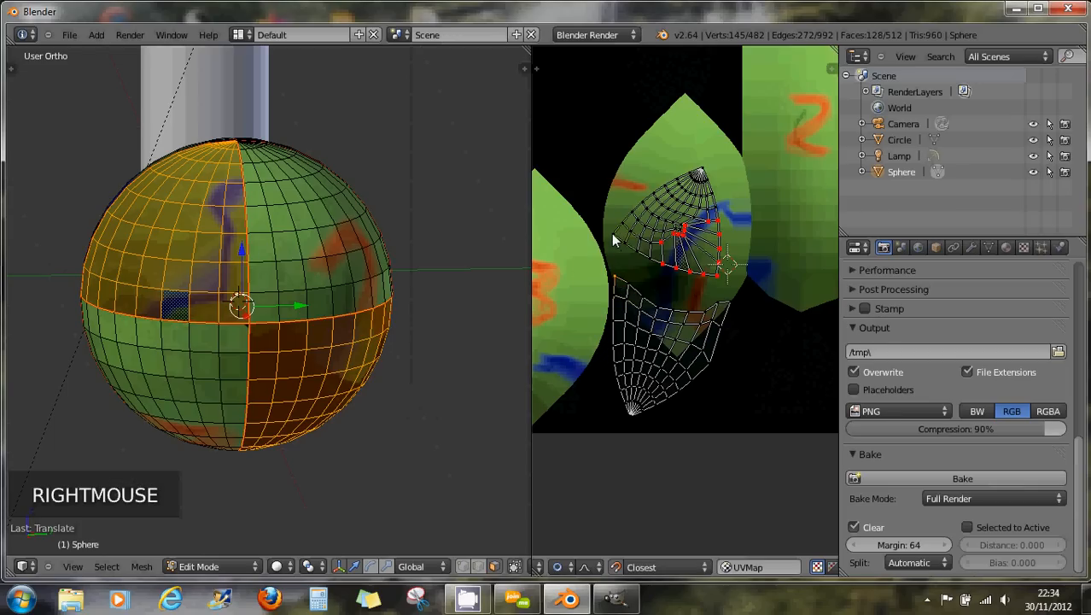
right_click(614, 279, "shift")
right_click(615, 279)
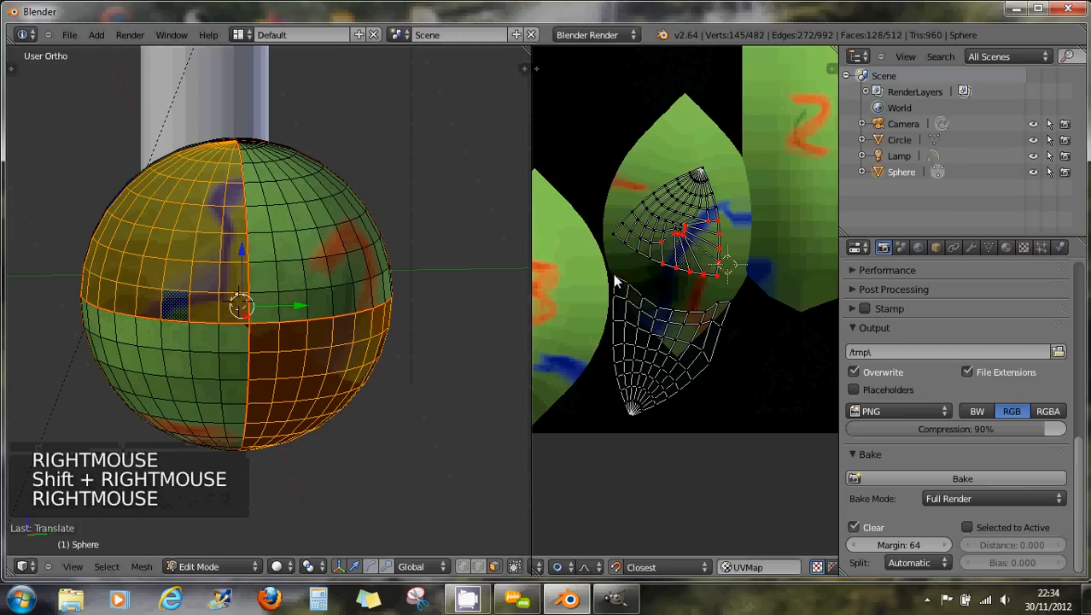
key("g")
key("g")
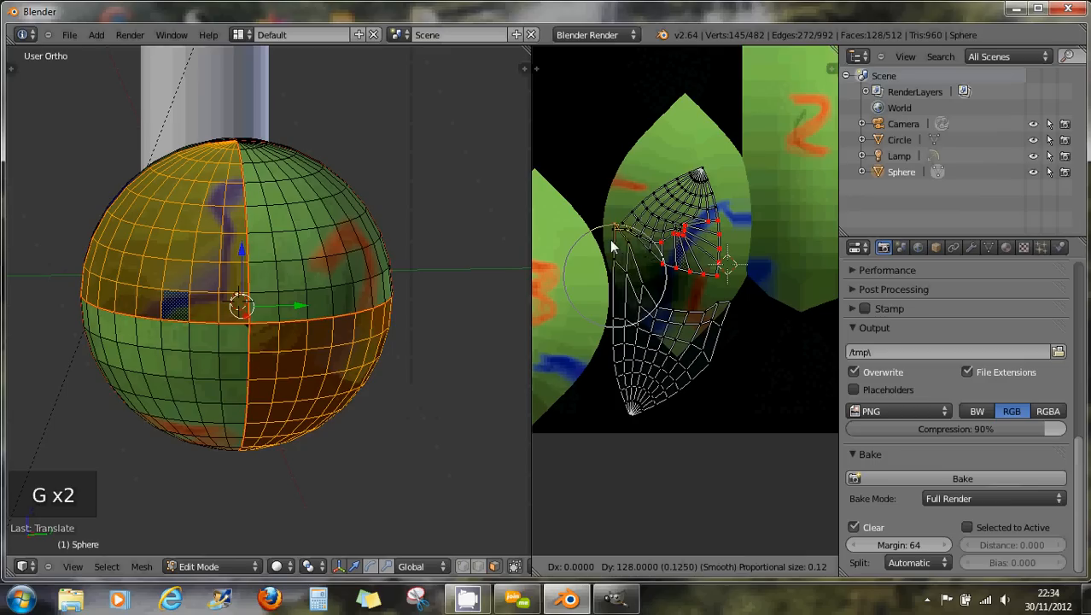
left_click(620, 279)
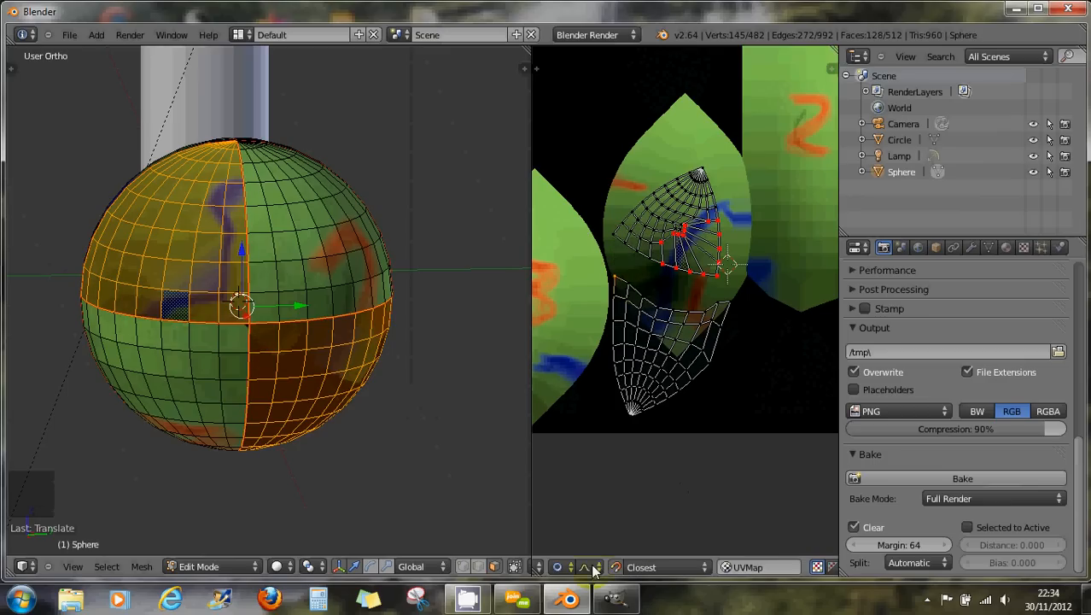
Disable proportional editing and try moving the lower fan's upper-left corner vertex with snapping enabled.
left_click(560, 566)
left_click(567, 548)
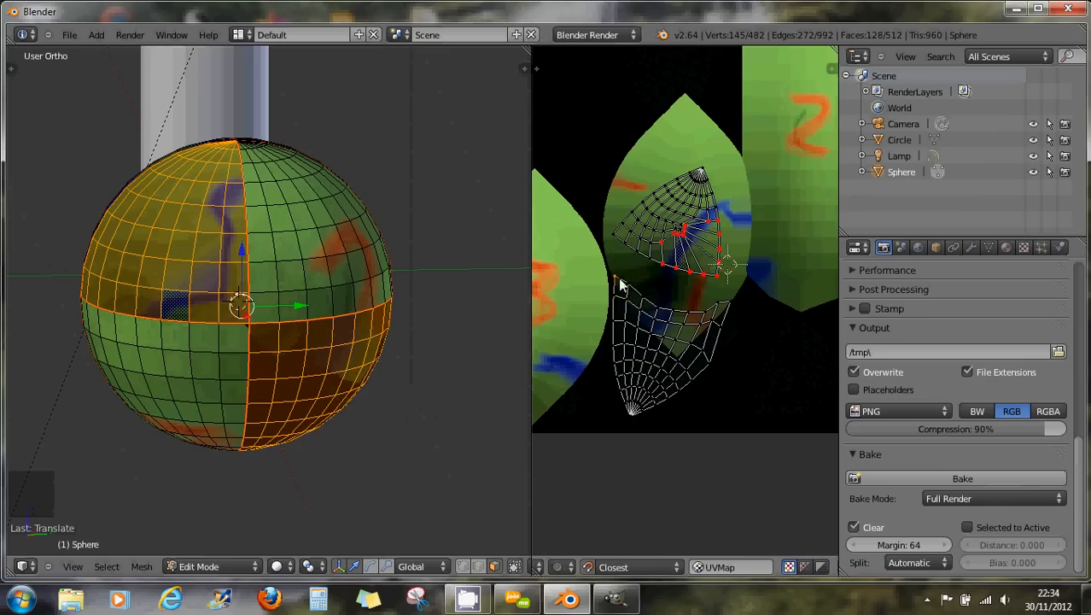
key("g")
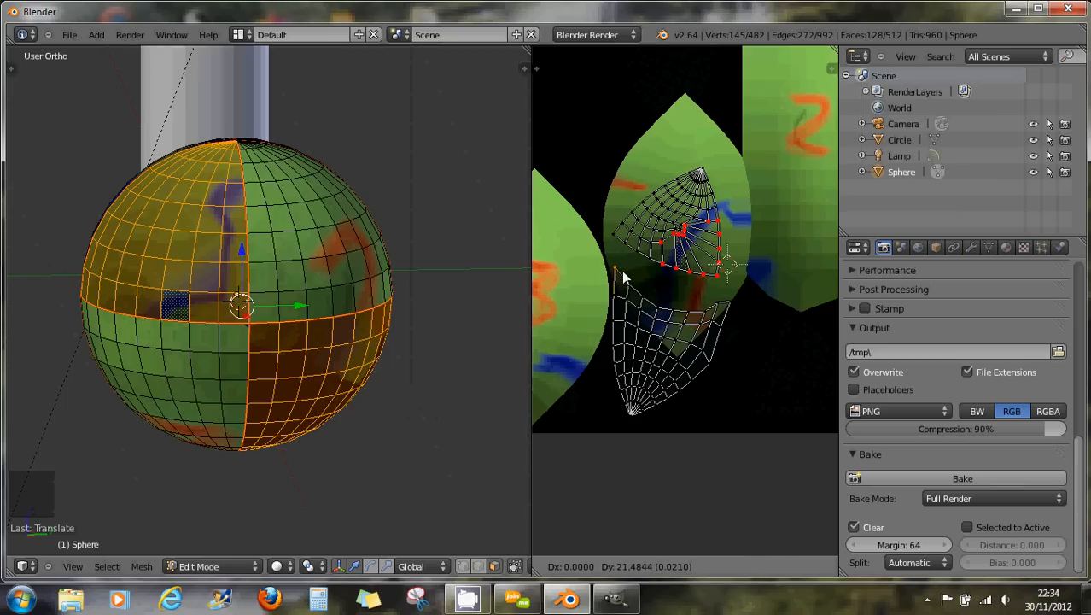
left_click(621, 271)
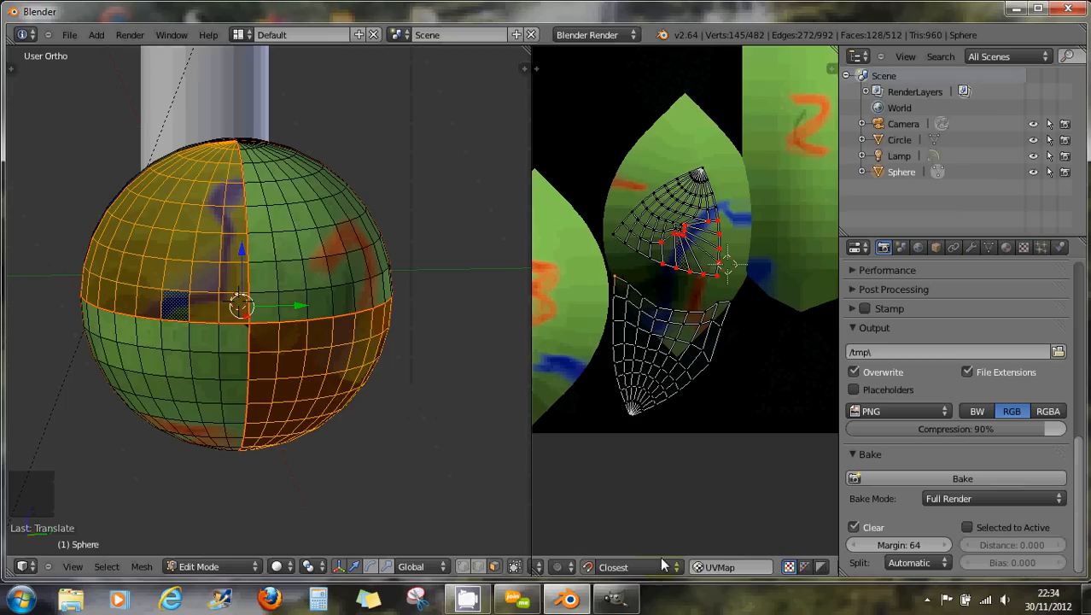
scroll(661, 565, "up", 5)
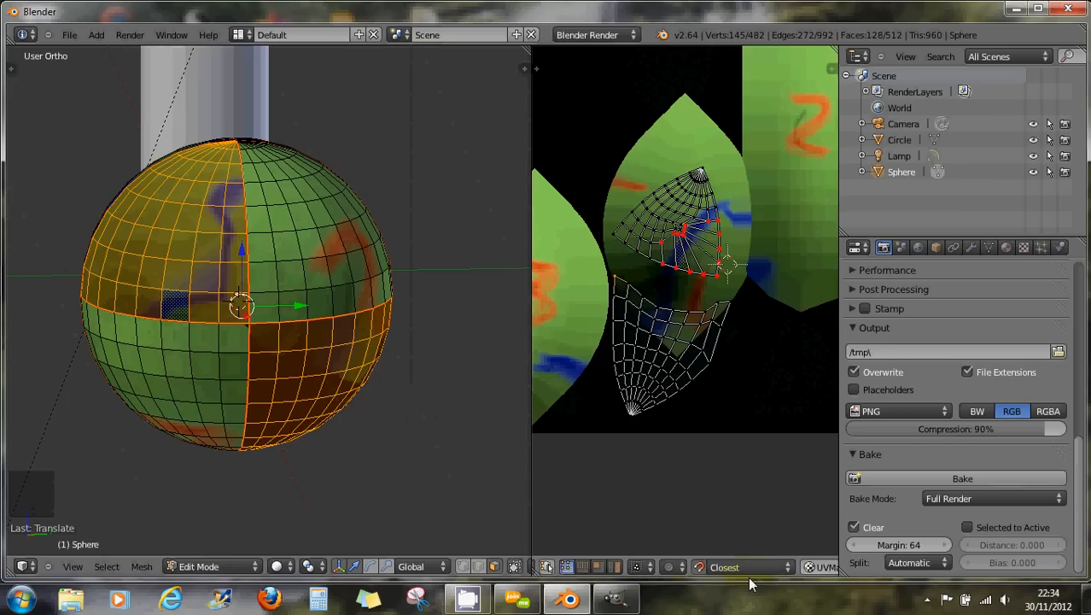
Keep the UV snap target at Closest, and enable synchronised selection in vertex mode.
scroll(751, 568, "up", 2)
left_click(762, 566)
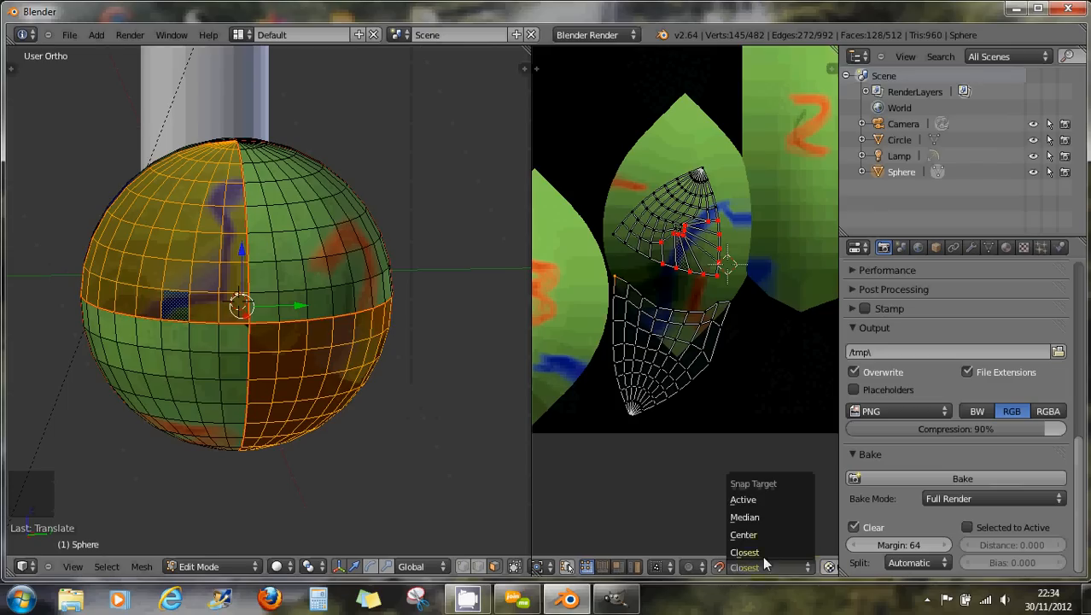
left_click(794, 549)
scroll(640, 567, "up", 7)
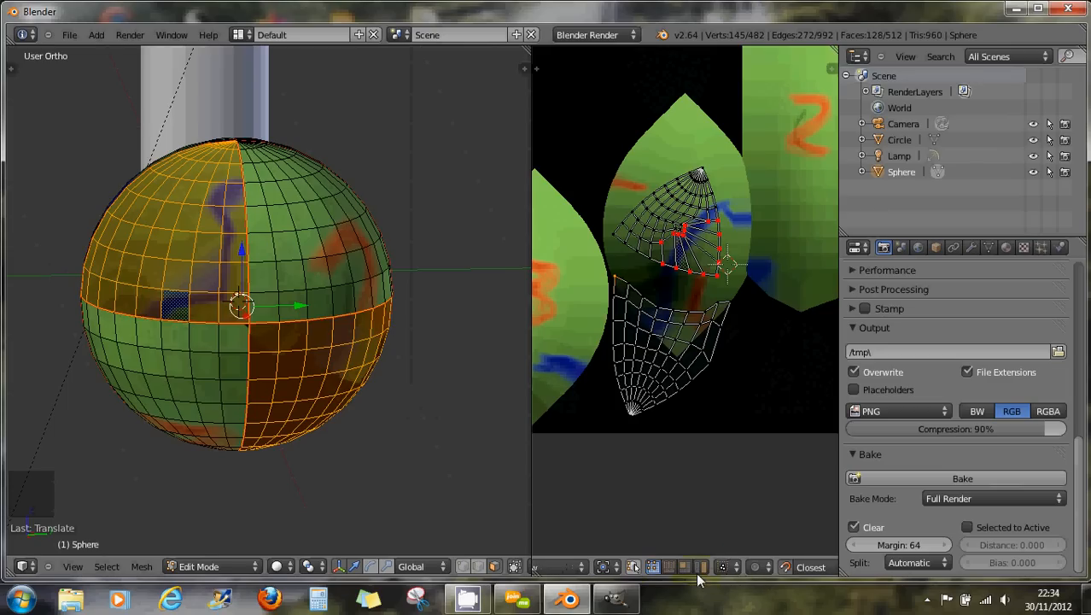
left_click(635, 568)
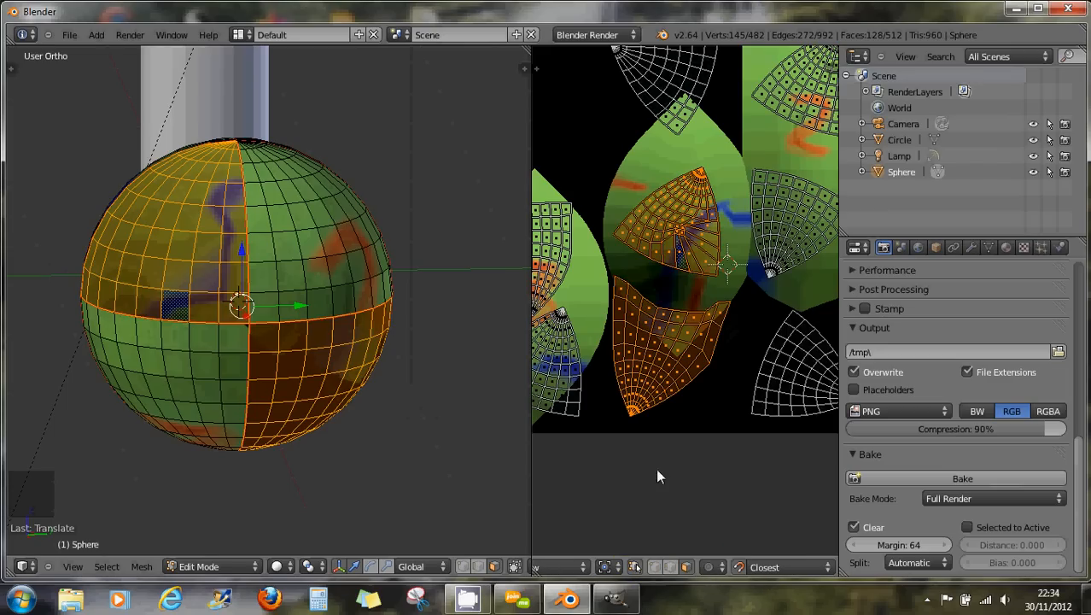
left_click(655, 572)
scroll(627, 286, "up", 2)
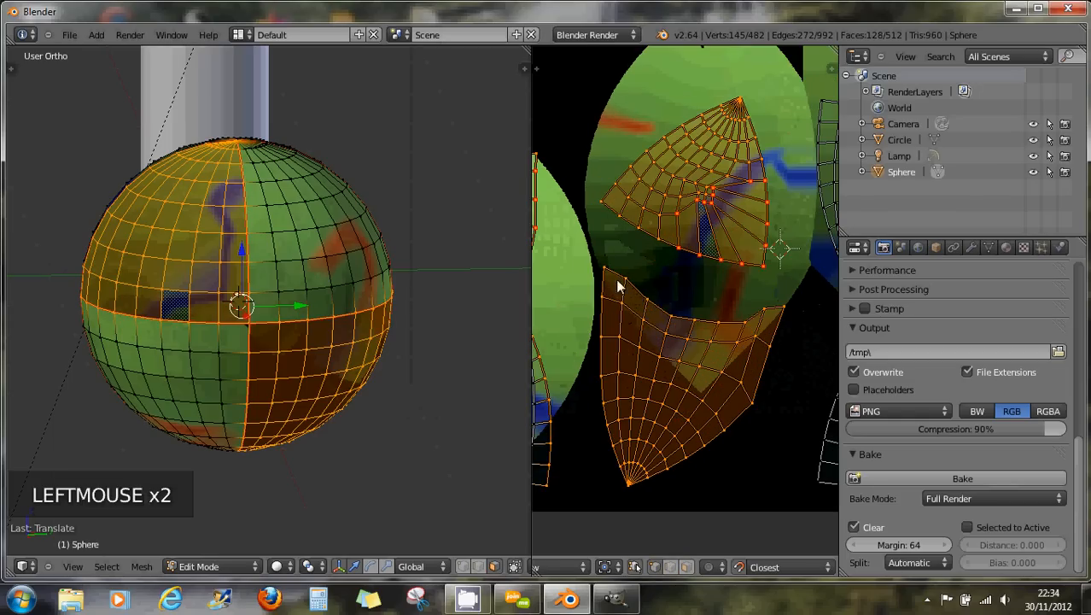
Try moving the lower fan's upper-left corner vertex towards the central fan with snapping enabled.
right_click(611, 288)
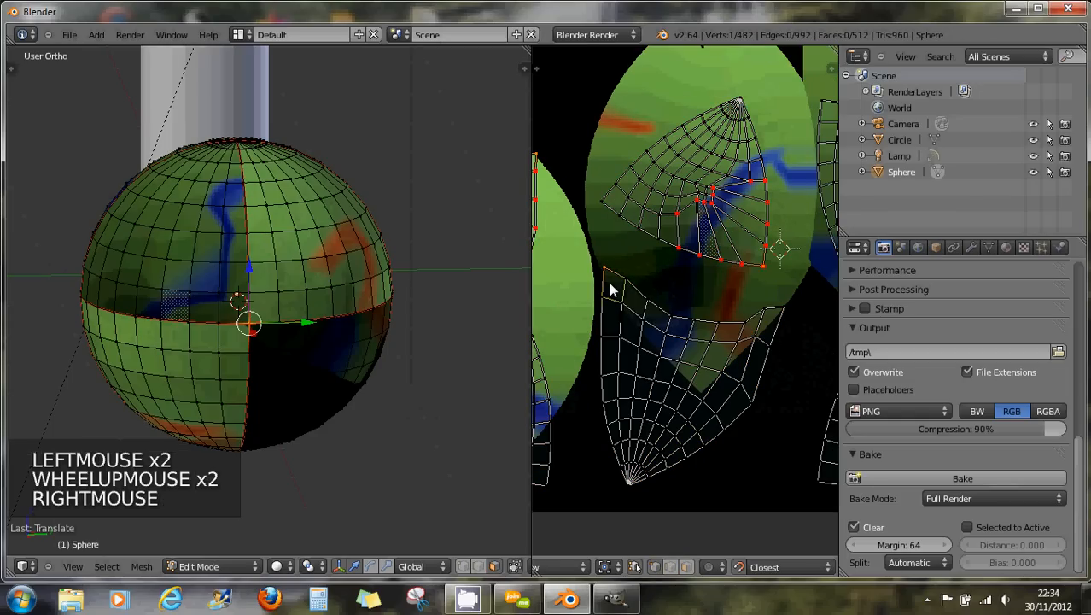
key("g")
key("g")
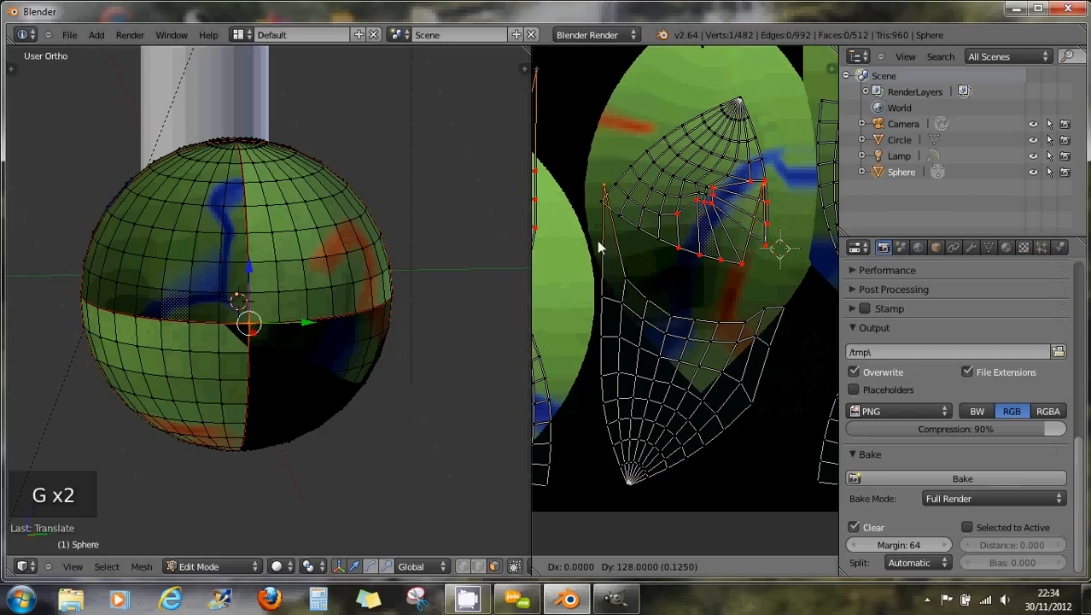
left_click(630, 274)
scroll(629, 273, "down", 2)
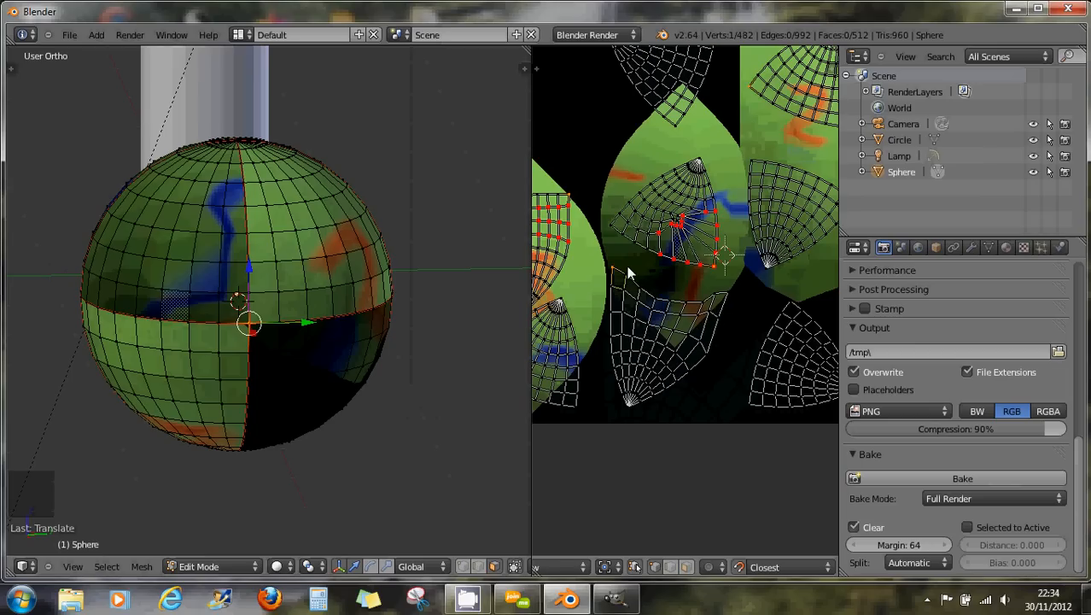
Maximise the UV editor around the central and lower fans.
middle_click_drag(628, 267, 656, 294)
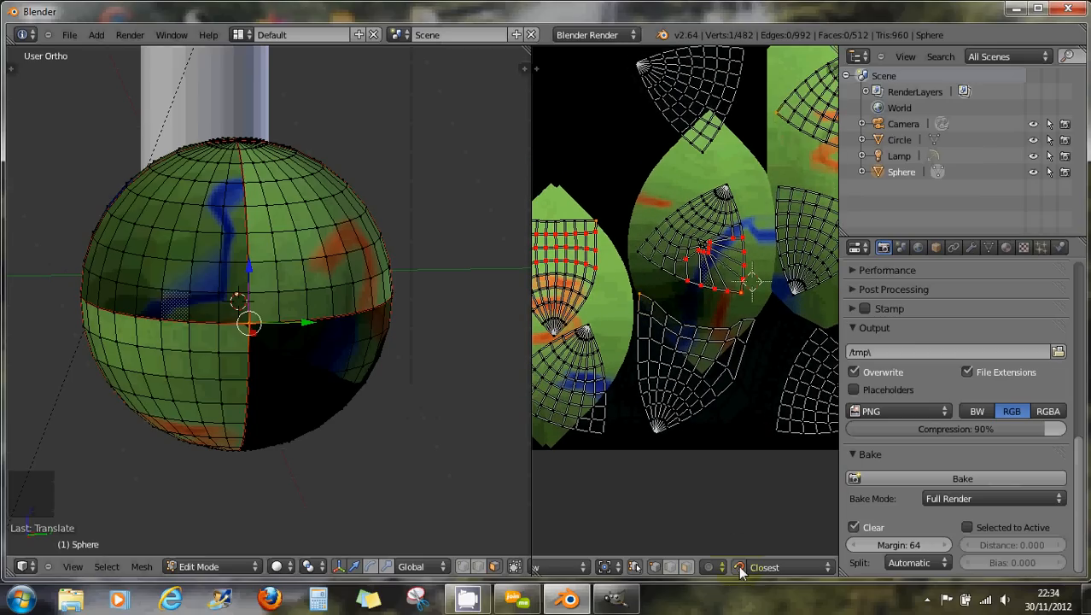
middle_click_drag(724, 373, 709, 391)
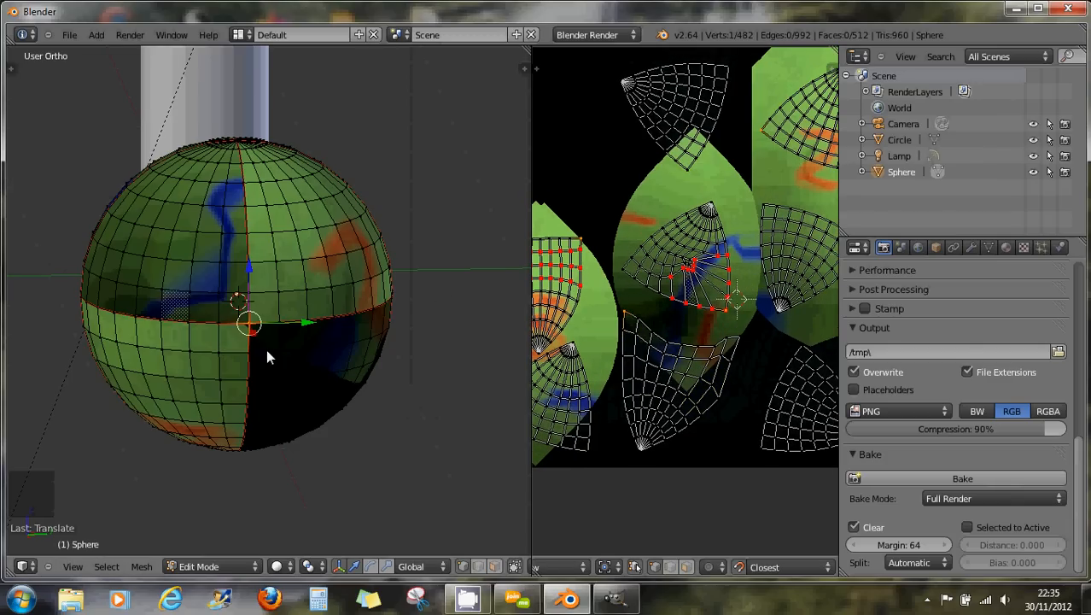
scroll(266, 349, "up", 1)
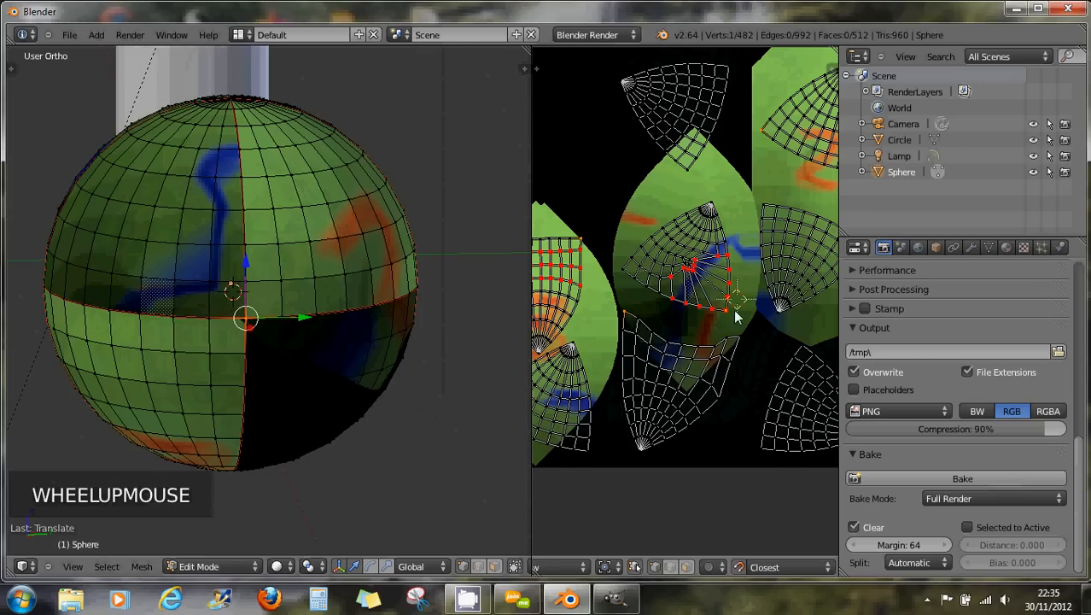
scroll(658, 341, "down", 5)
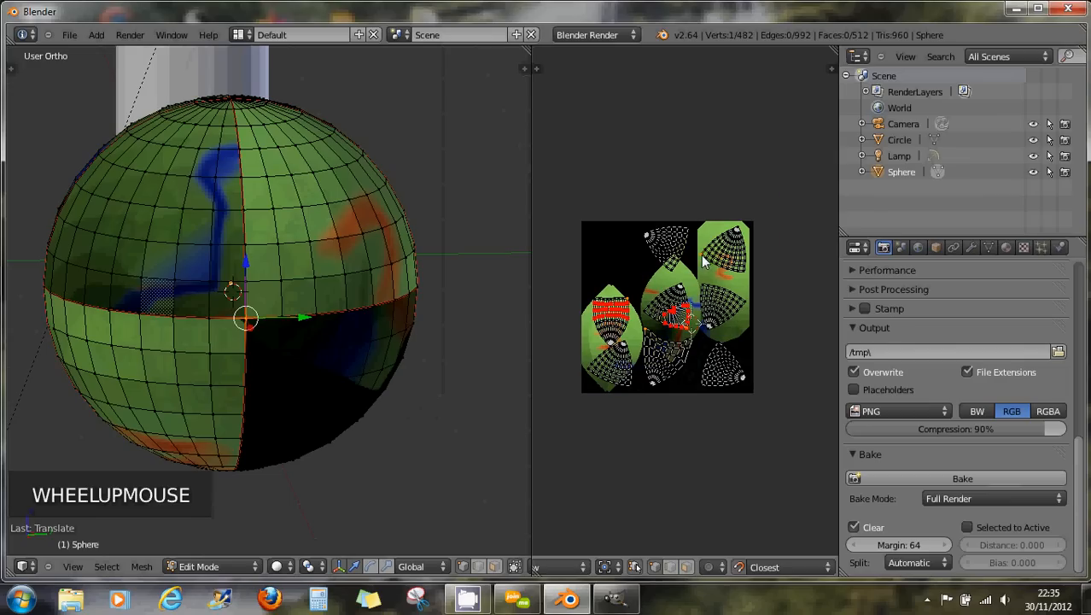
scroll(698, 272, "up", 6)
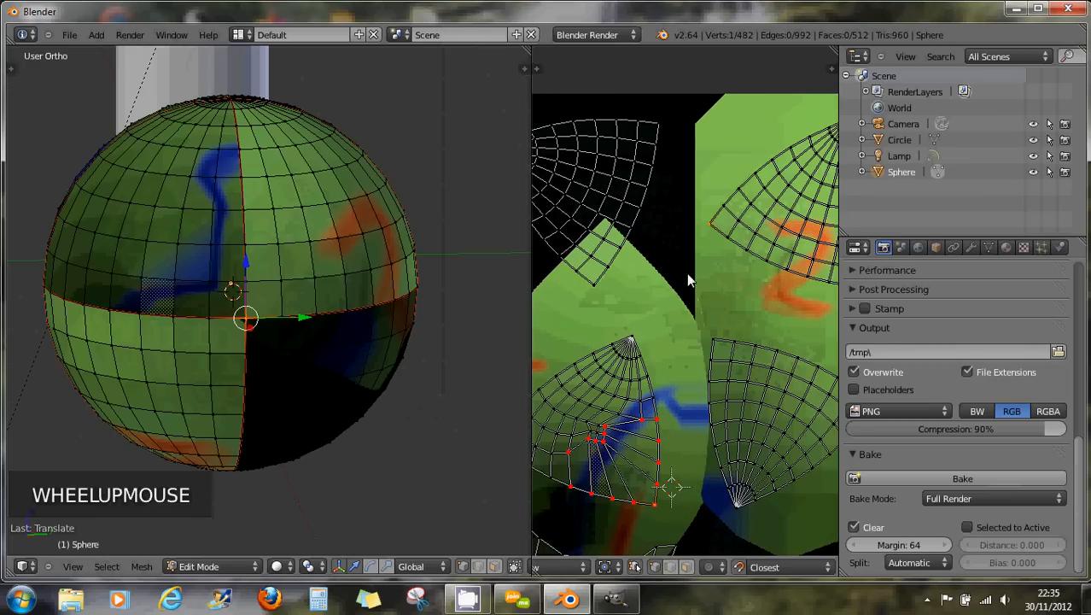
key("ctrl+Up")
middle_click_drag(534, 339, 559, 234)
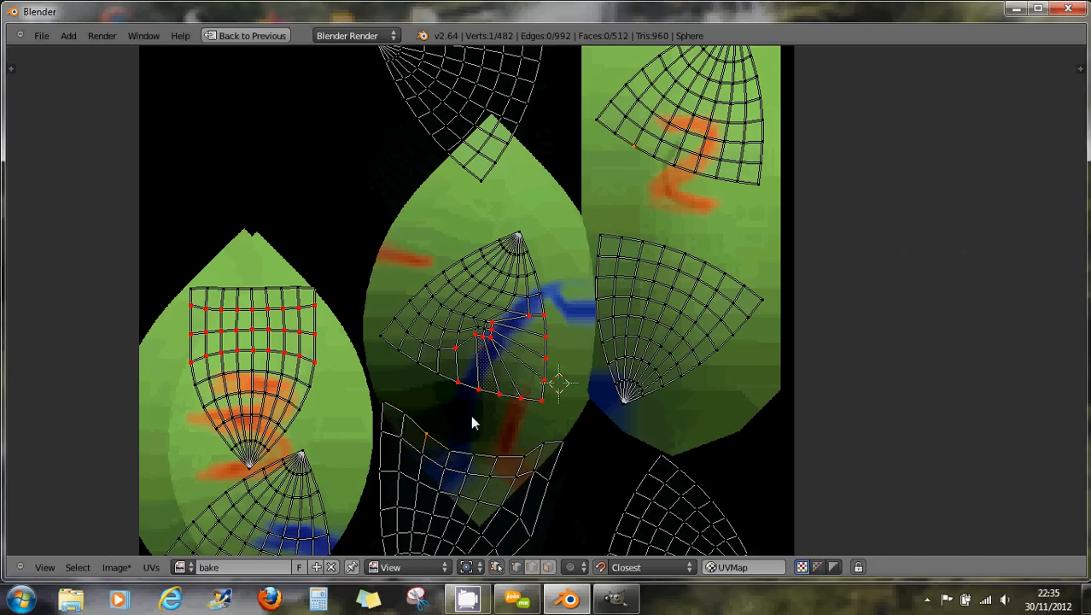
Move the selected vertex on the lower fan's top edge up by 128 pixels with snapping, and bring it back.
key("g")
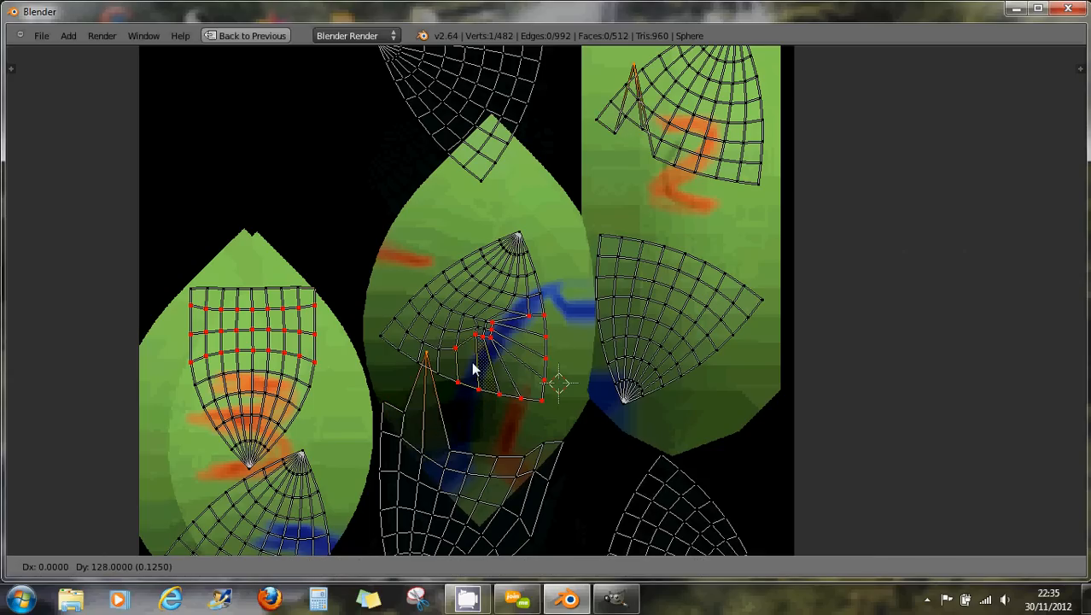
left_click(472, 363)
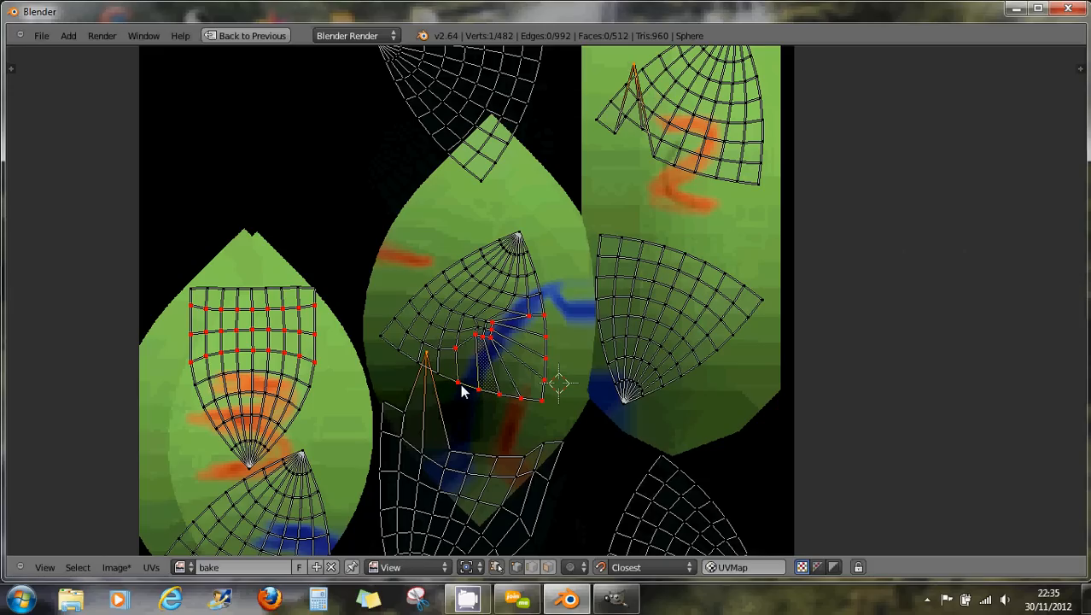
key("g")
left_click(465, 440)
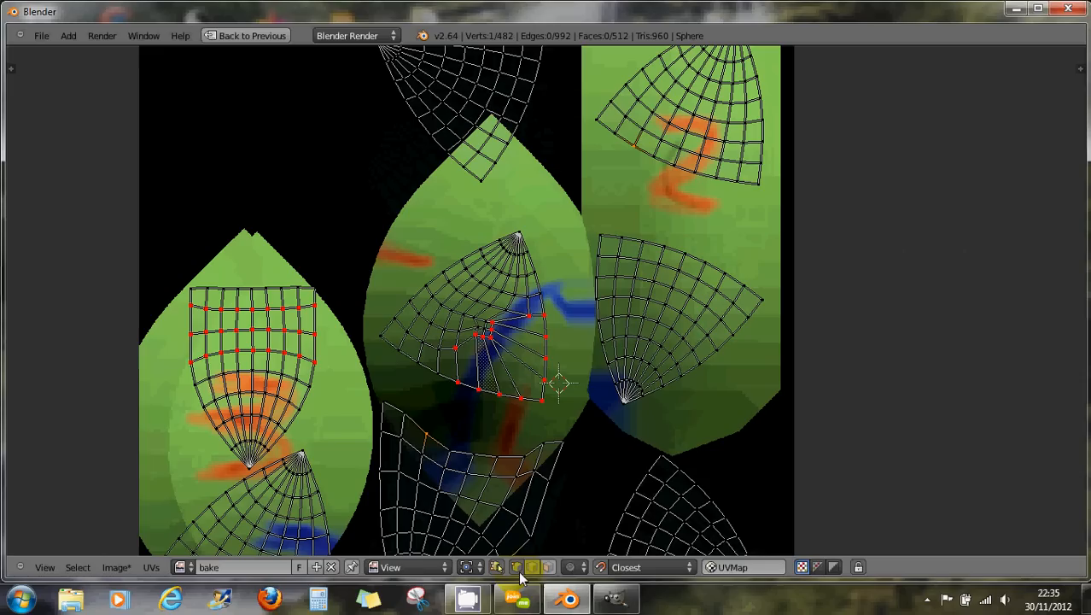
Move and scale the two selected boundary vertices of the lower and central fans with the Closest snap target, and disable UV snapping.
left_click(623, 568)
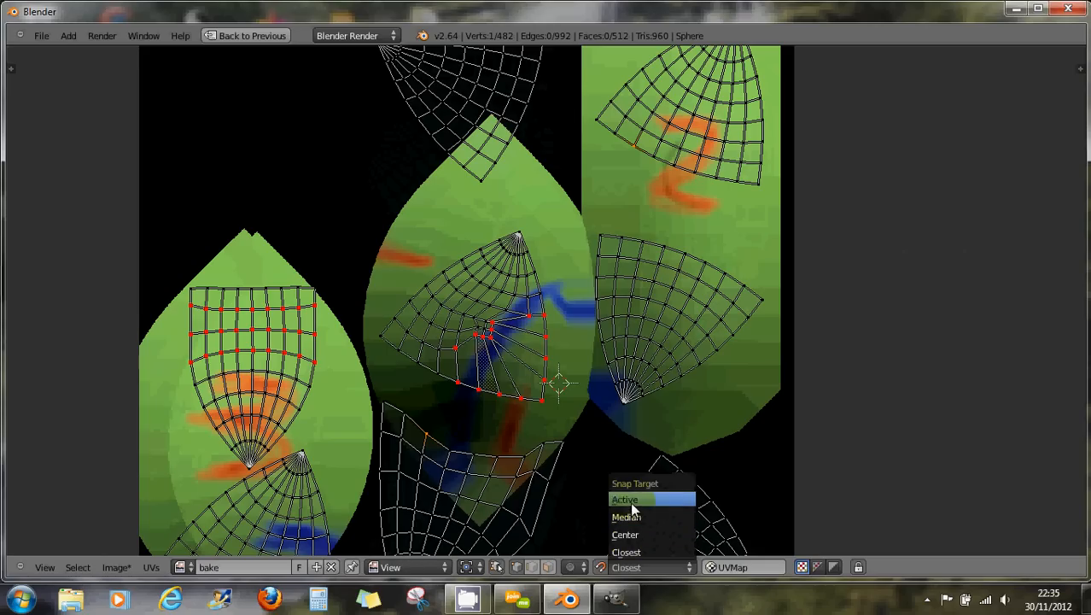
left_click(629, 551)
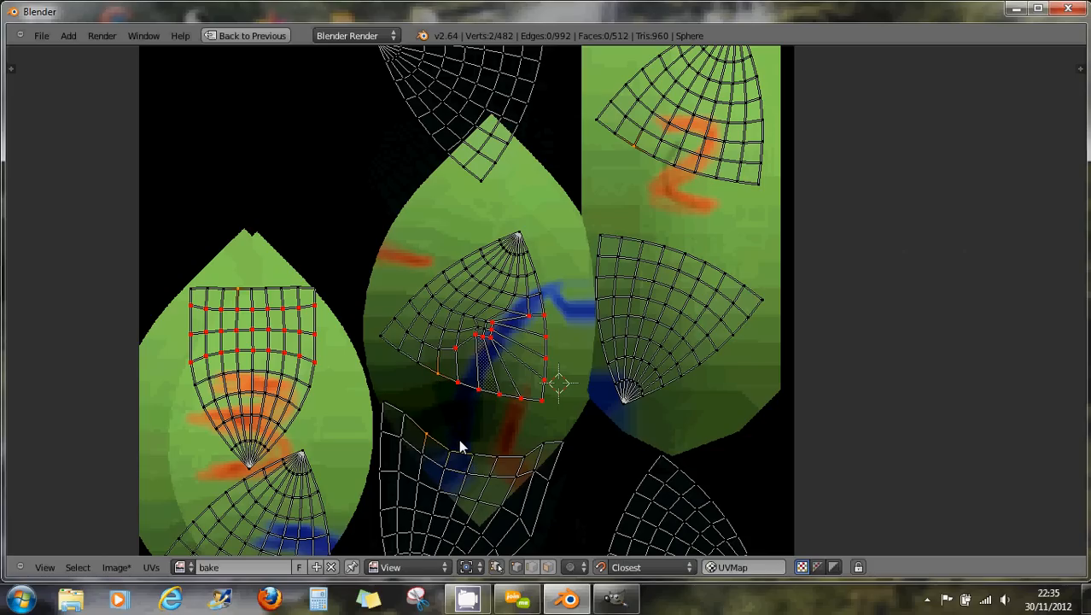
key("g")
key("s")
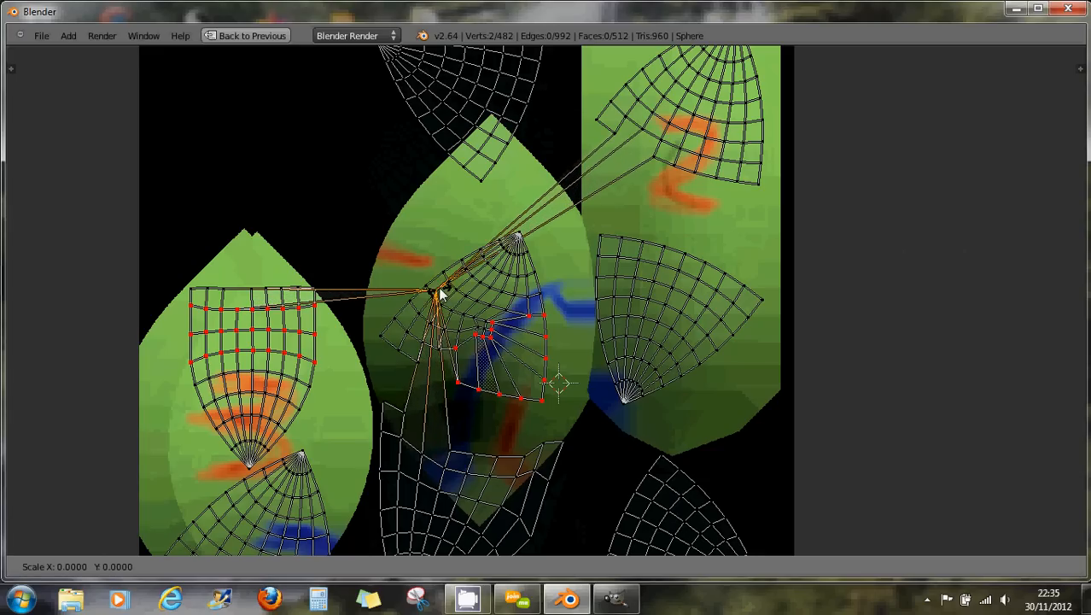
left_click(465, 418)
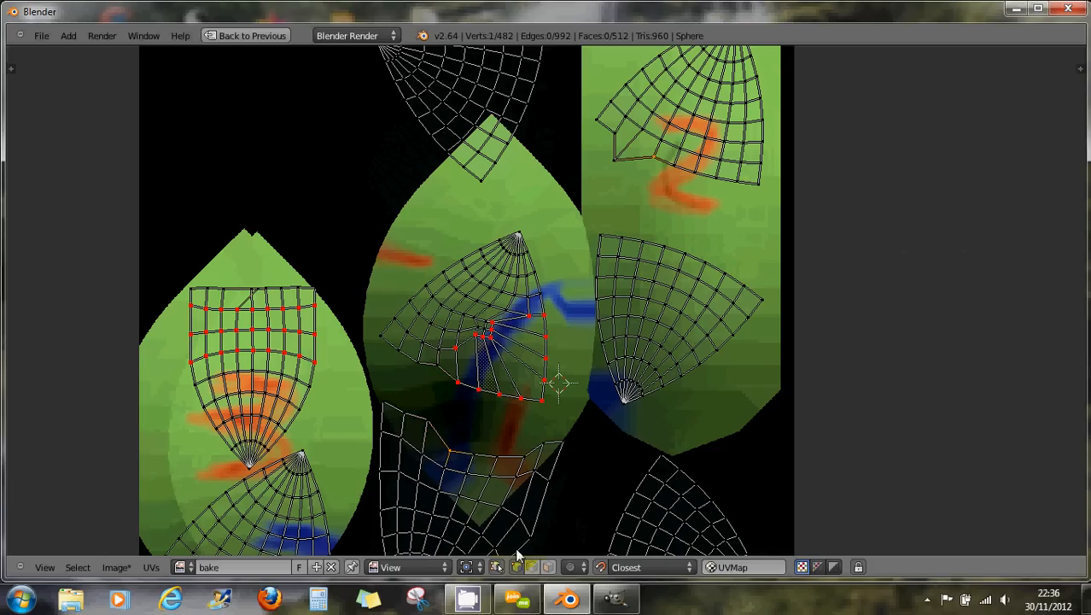
left_click(601, 571)
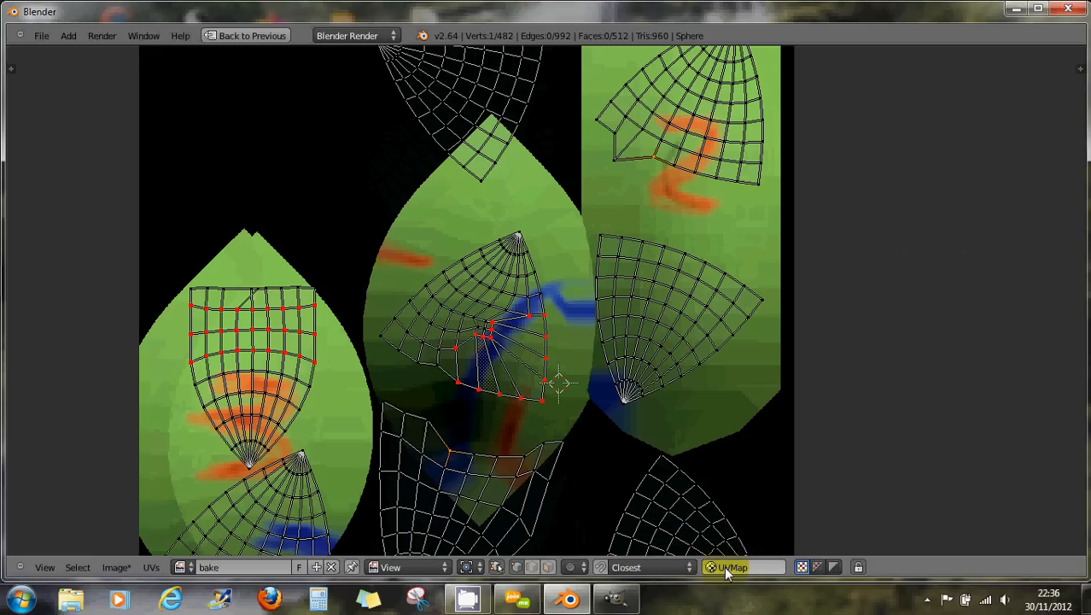
Compare the baked image's colour, colour with alpha, and alpha-only display channels, finishing on the colour display.
left_click(818, 567)
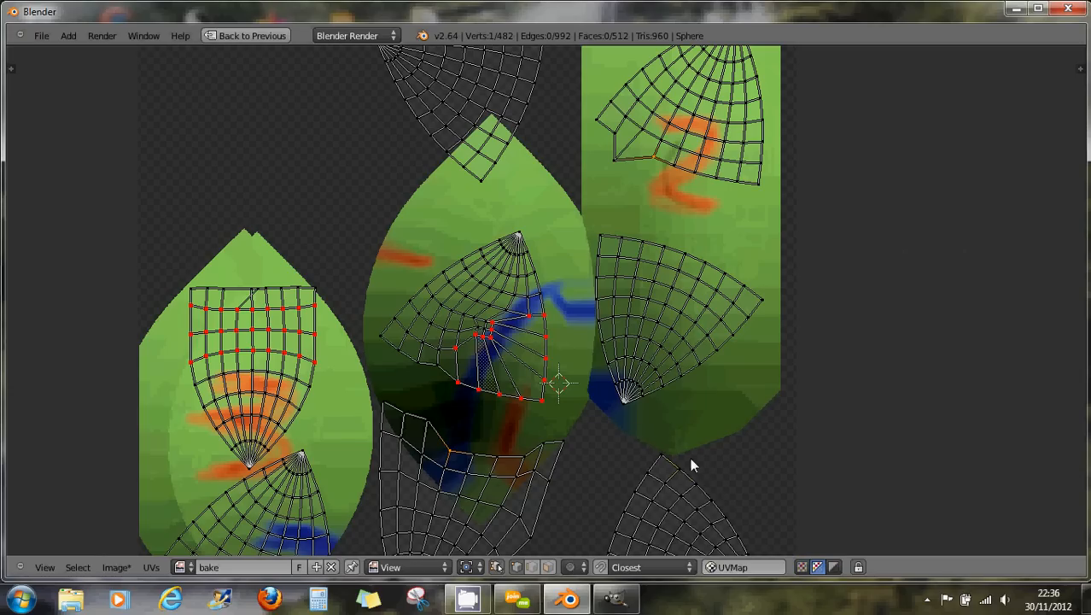
left_click(834, 568)
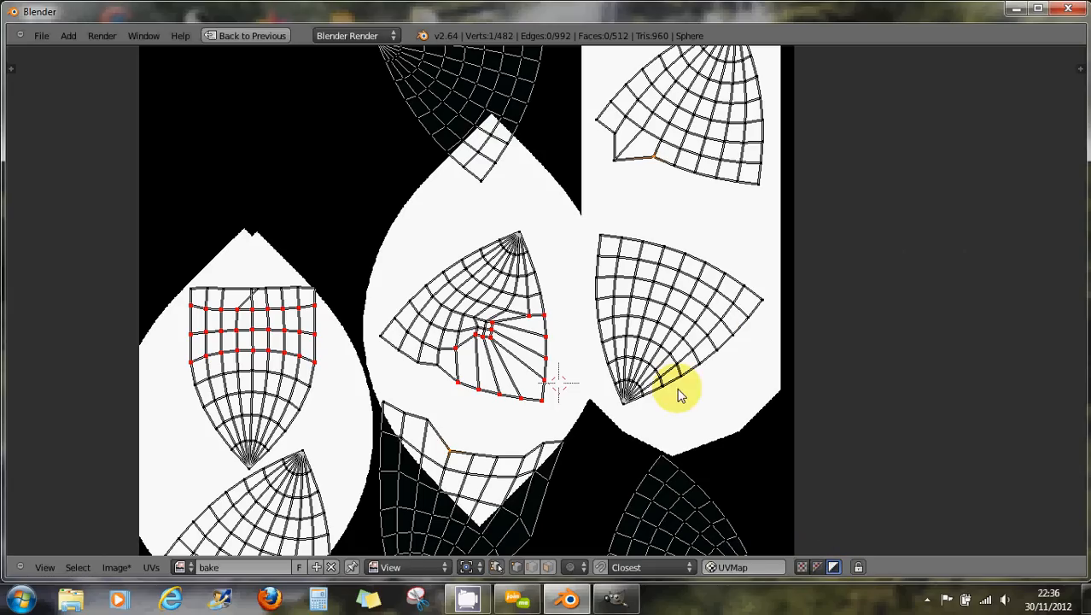
left_click(818, 568)
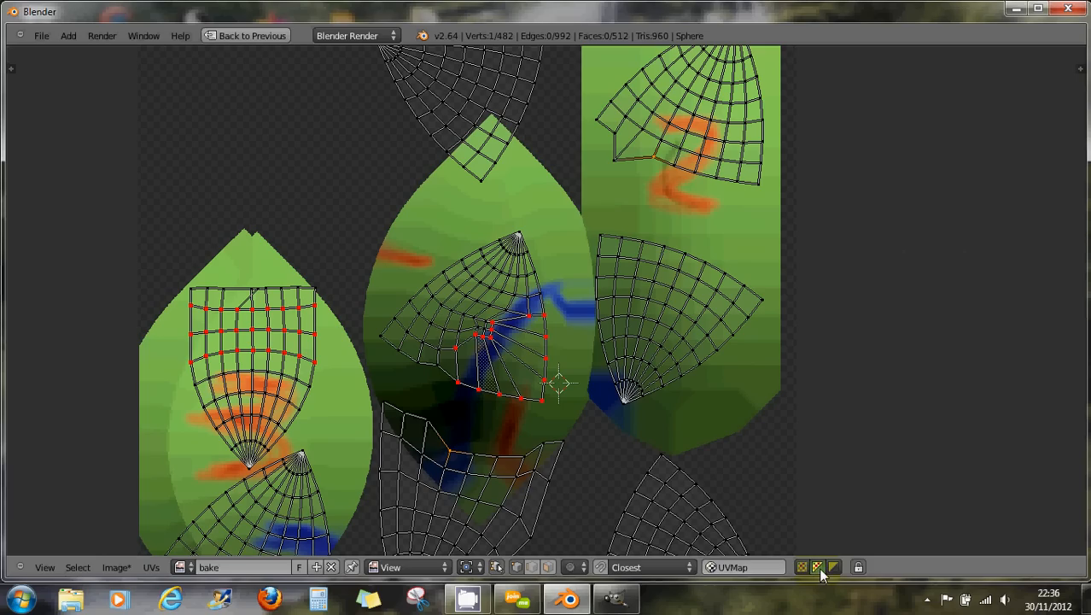
left_click(833, 566)
left_click(819, 568)
left_click(801, 567)
left_click(817, 568)
left_click(803, 568)
left_click(831, 567)
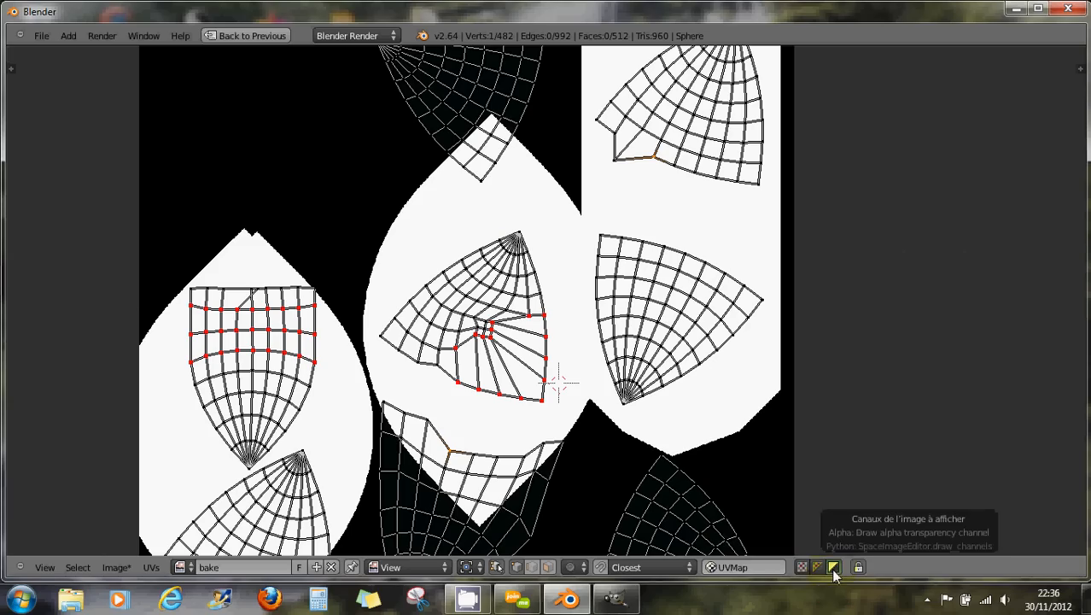
left_click(803, 568)
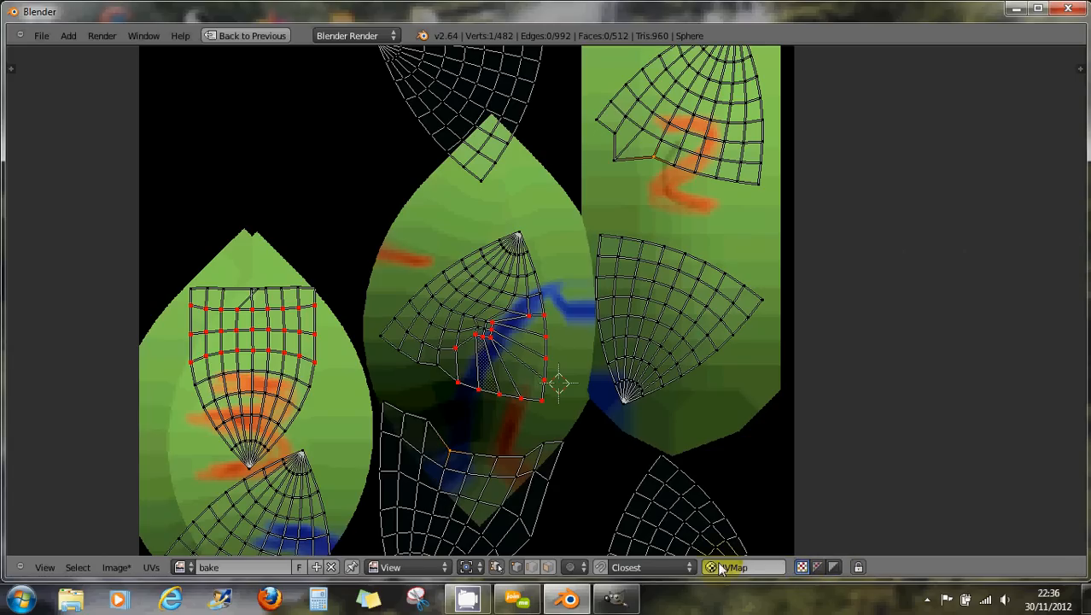
Toggle the UV editor's automatic-update lock on and off, and view the whole baked image.
left_click(859, 567)
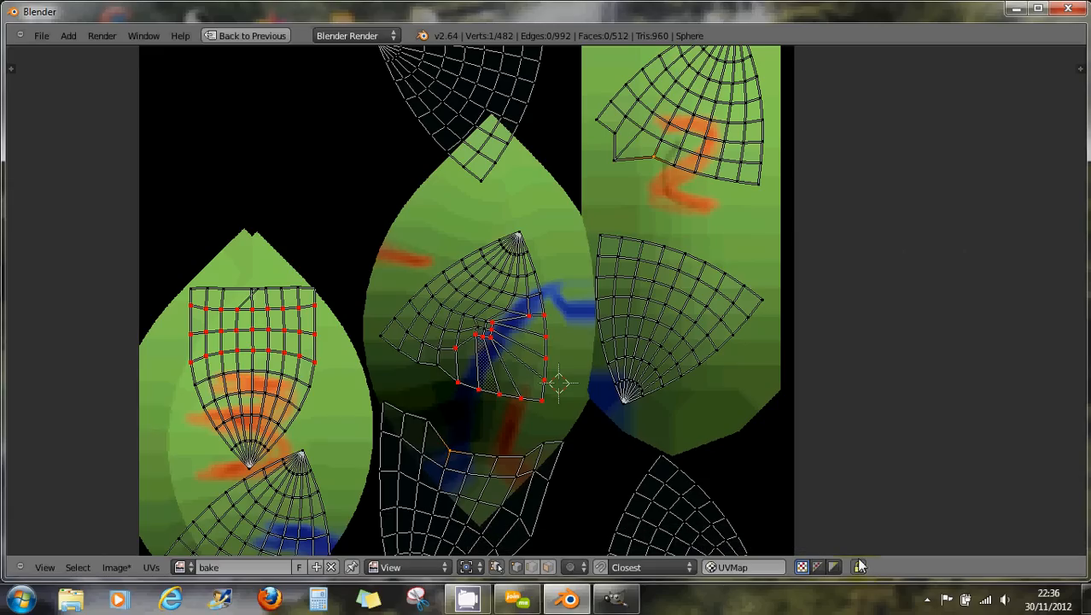
left_click(859, 568)
left_click(858, 568)
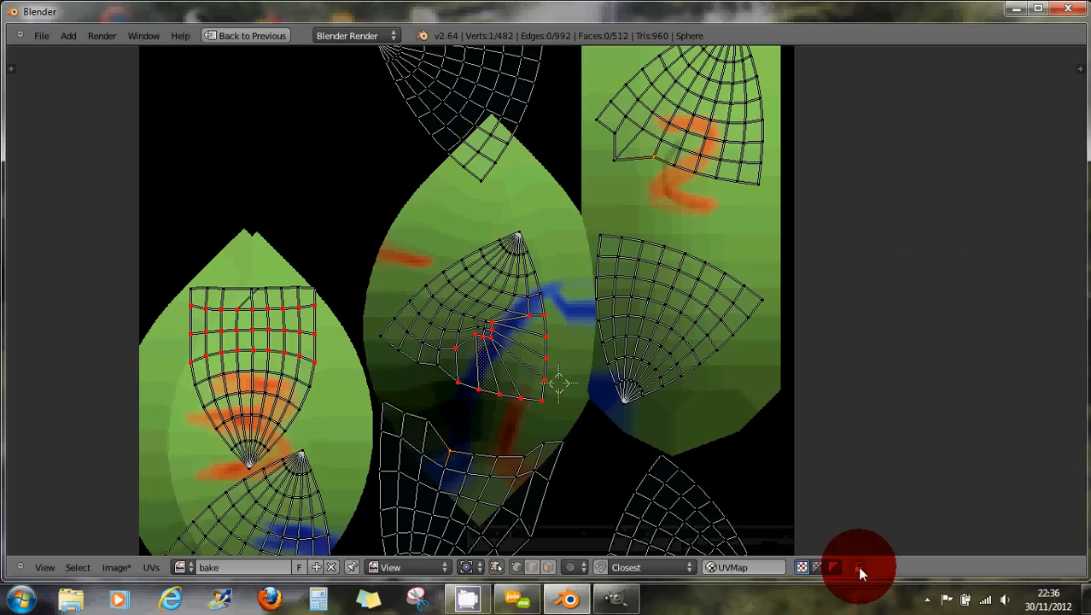
scroll(549, 390, "down", 3)
scroll(549, 390, "down", 2)
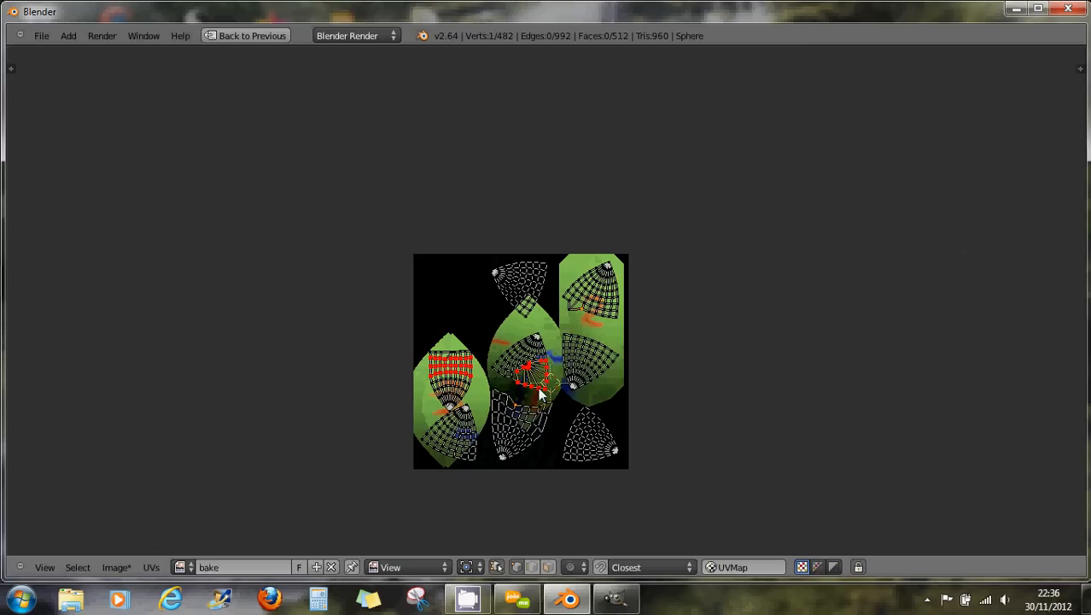
scroll(549, 390, "up", 3)
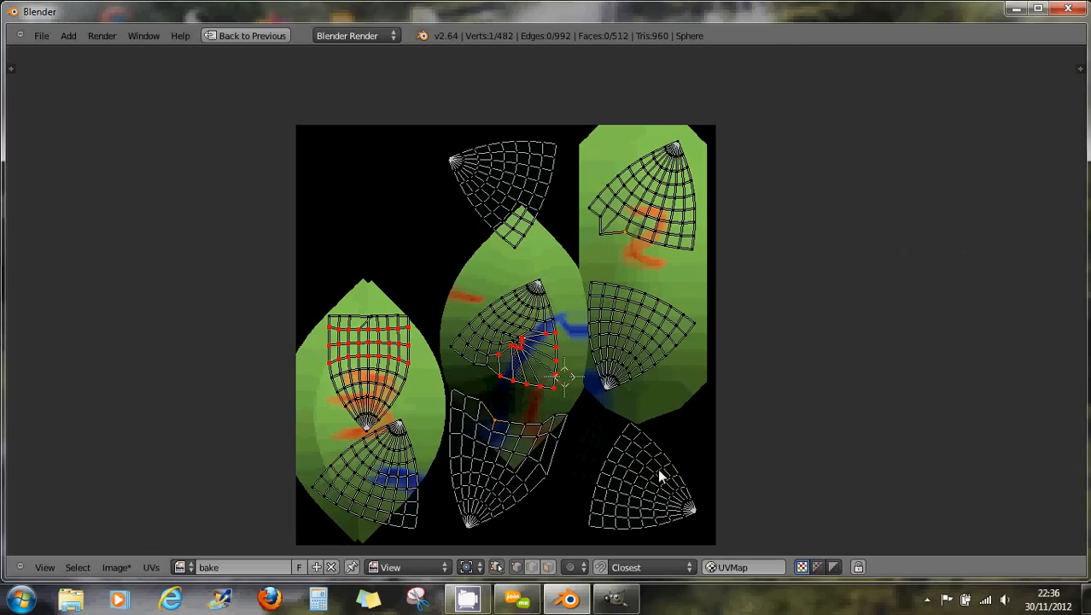
Restore the split layout and try selecting all UVs linked to a vertex in the central fan.
key("shift+space")
right_click(668, 329)
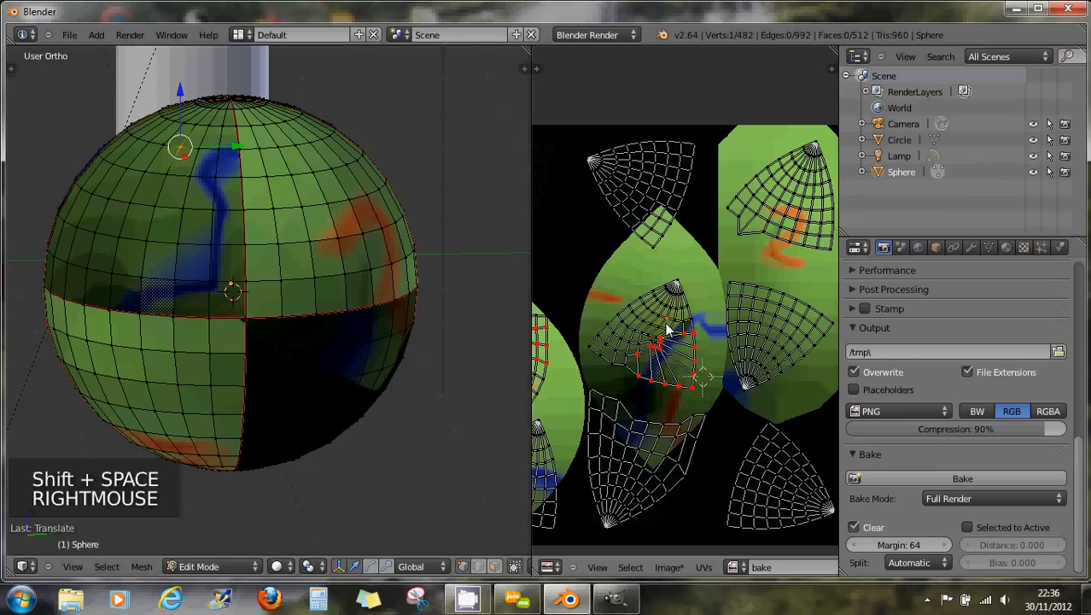
key("l")
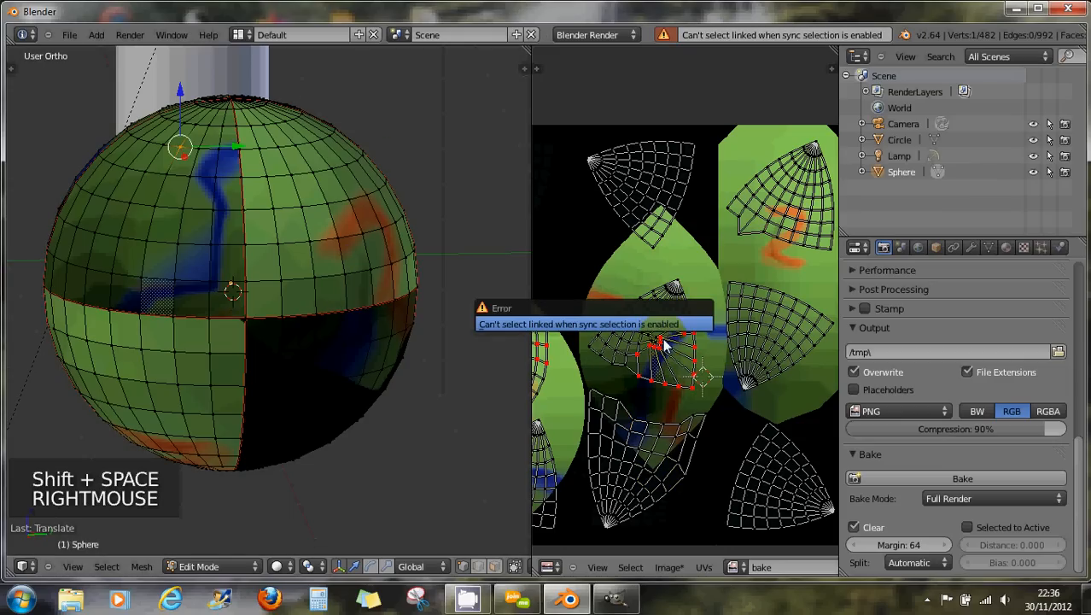
Turn off synchronised selection between the UV editor and the 3D view.
scroll(713, 567, "down", 5)
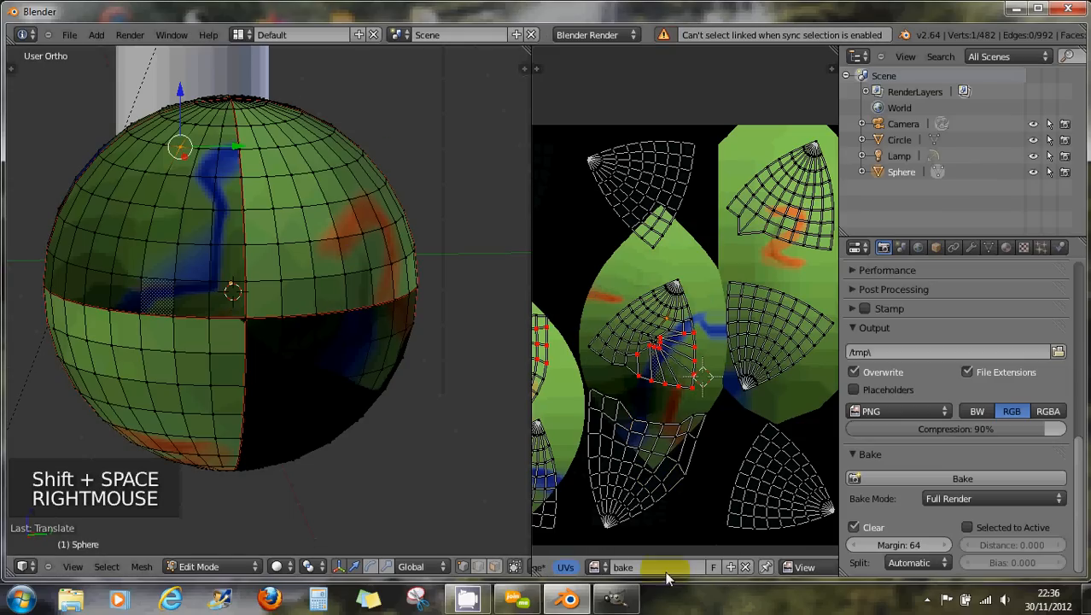
scroll(719, 574, "down", 4)
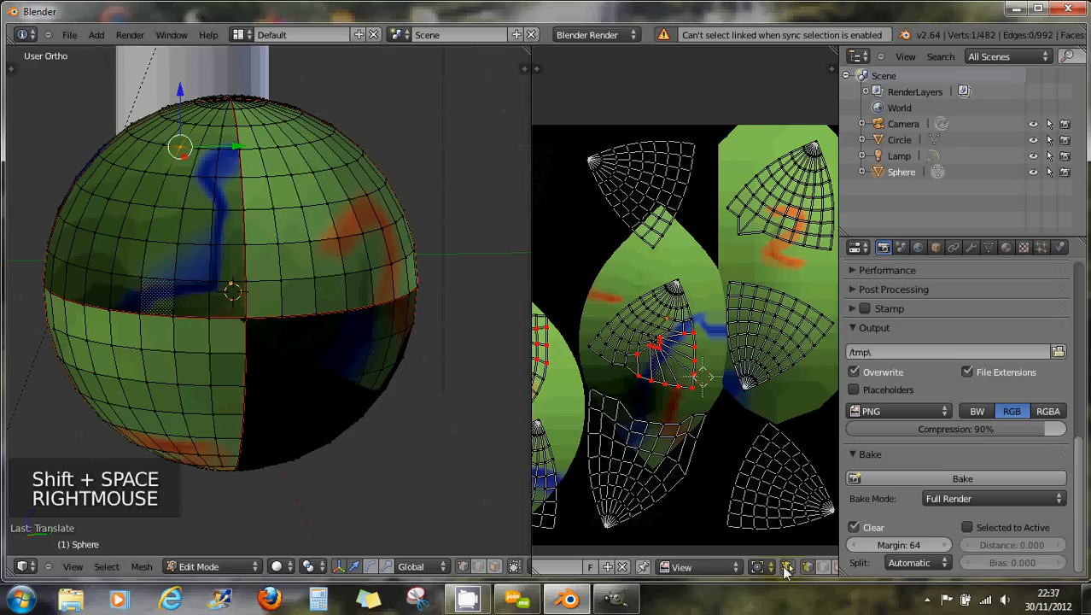
left_click(787, 566)
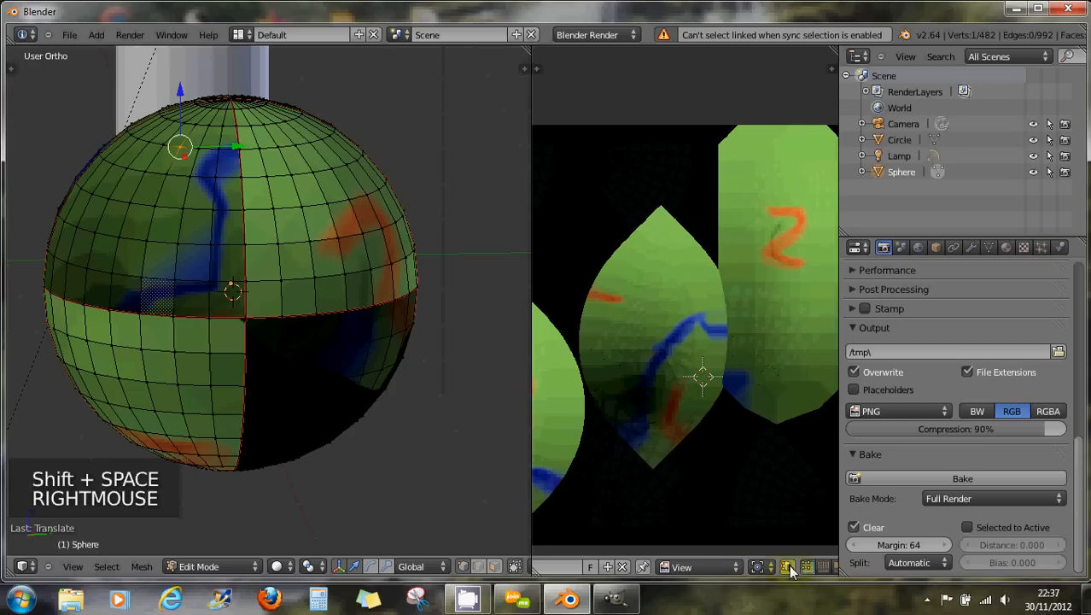
Select the whole sphere mesh, select all UVs linked in the central fan island, and move that island slightly up and right.
left_click(310, 309)
key("a")
key("a")
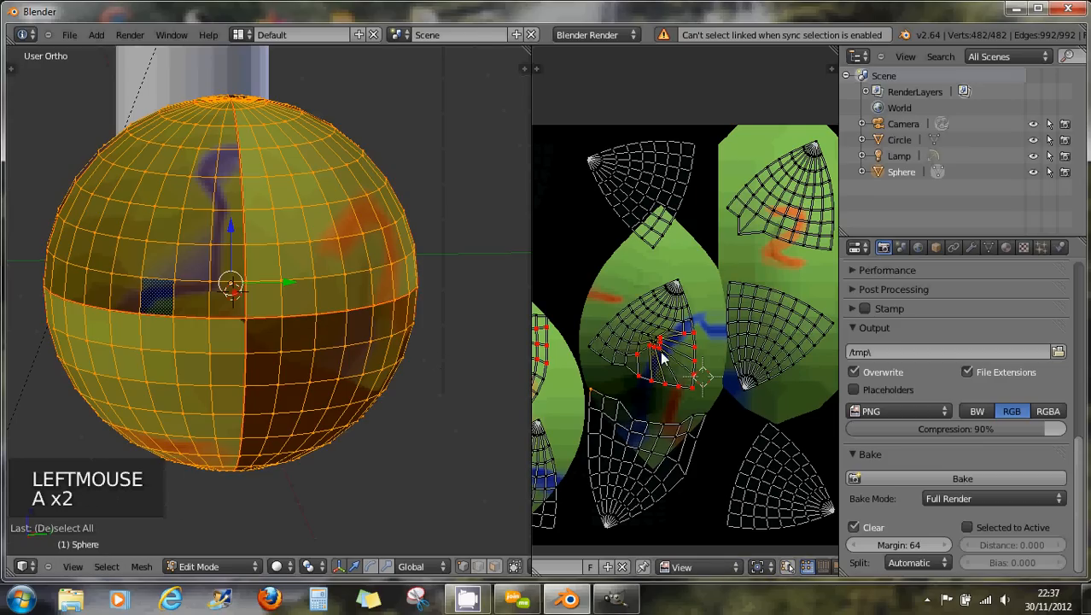
key("l")
key("g")
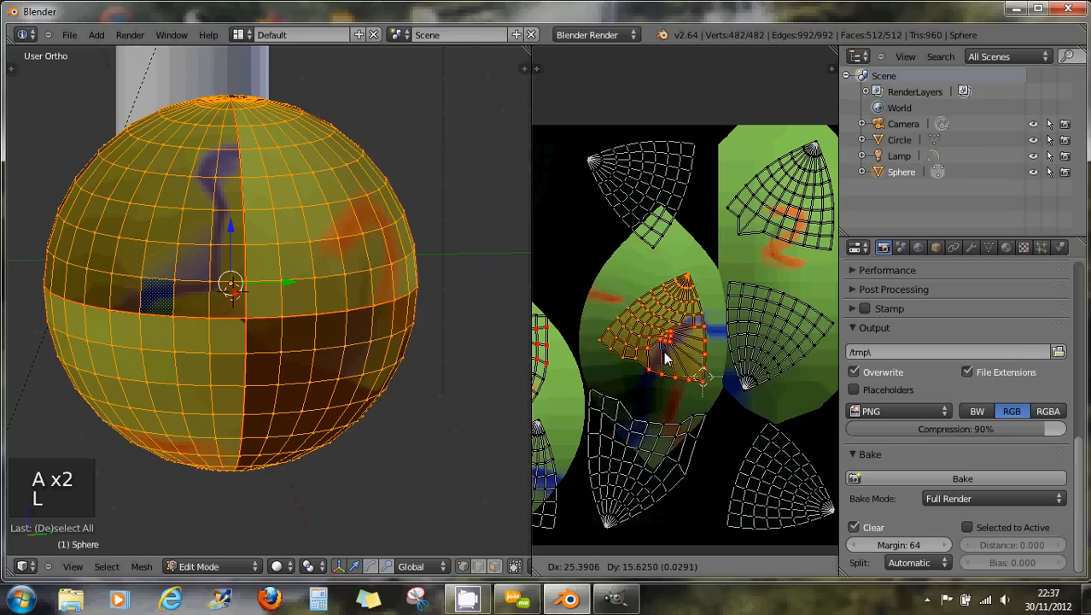
left_click(668, 347)
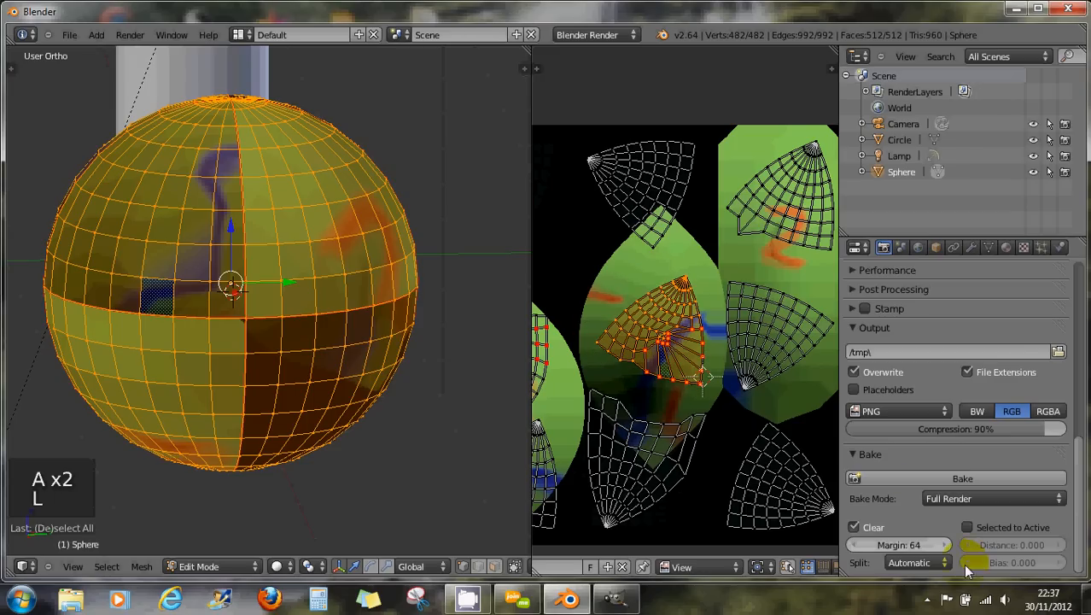
Turn on the UV editor's automatic-update lock and move the central fan island slightly upward to show live updating in the 3D view.
scroll(805, 567, "down", 5)
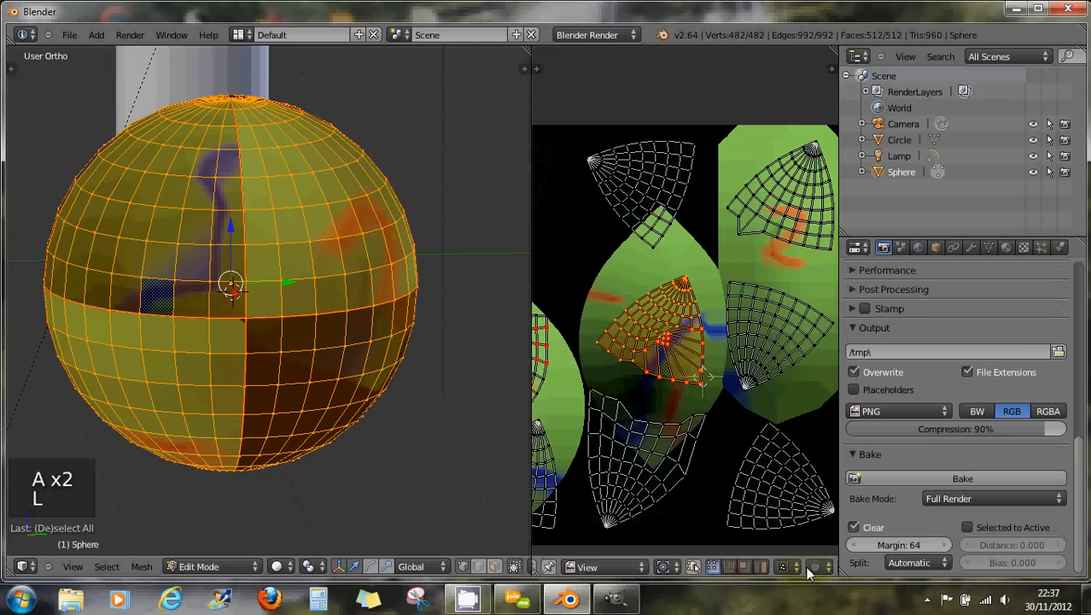
scroll(735, 571, "down", 3)
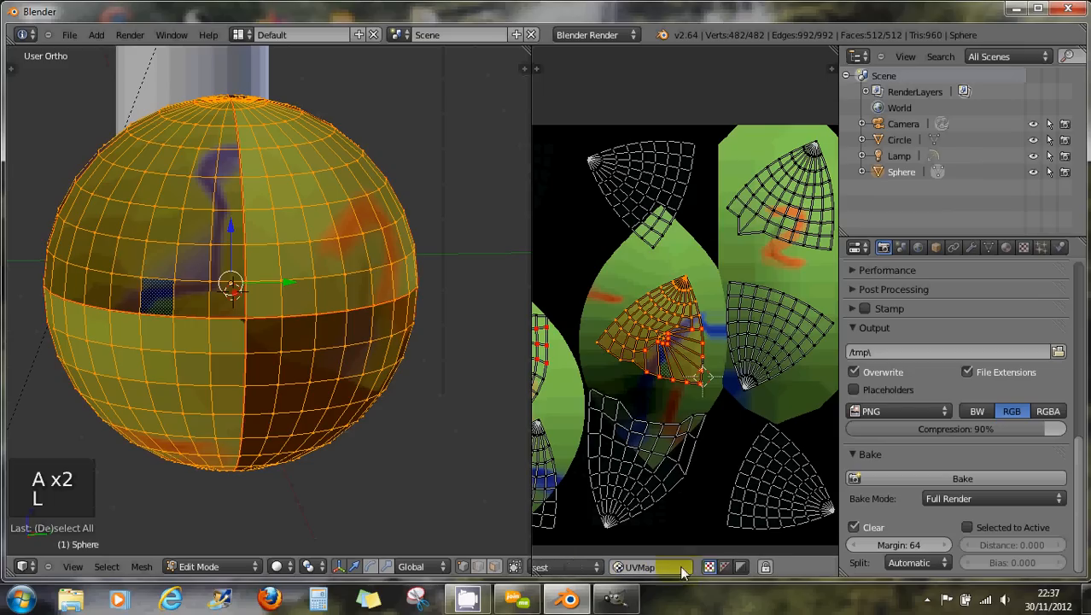
left_click(766, 567)
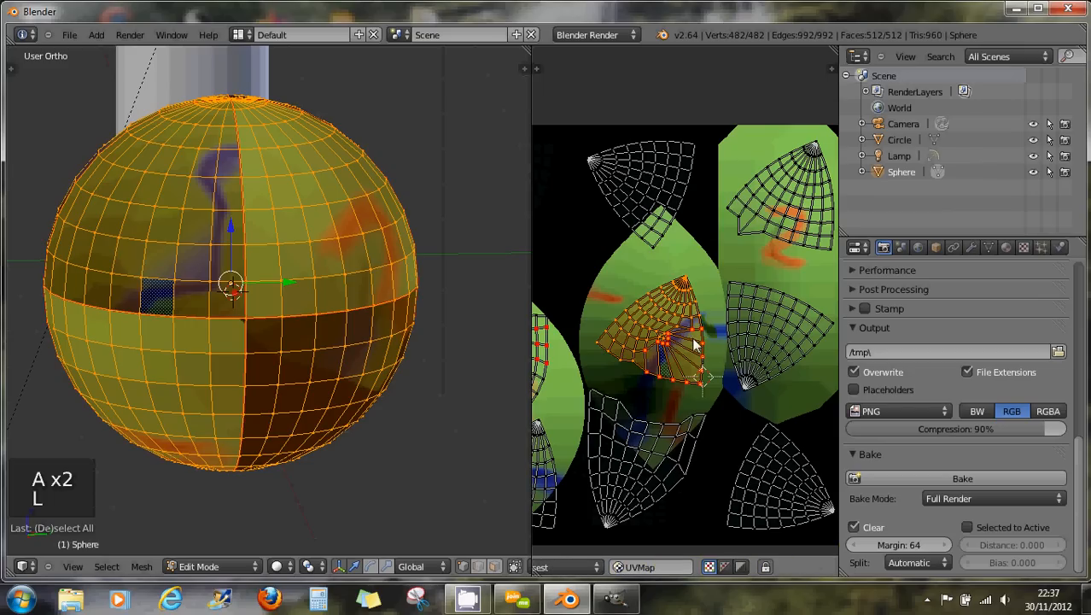
key("g")
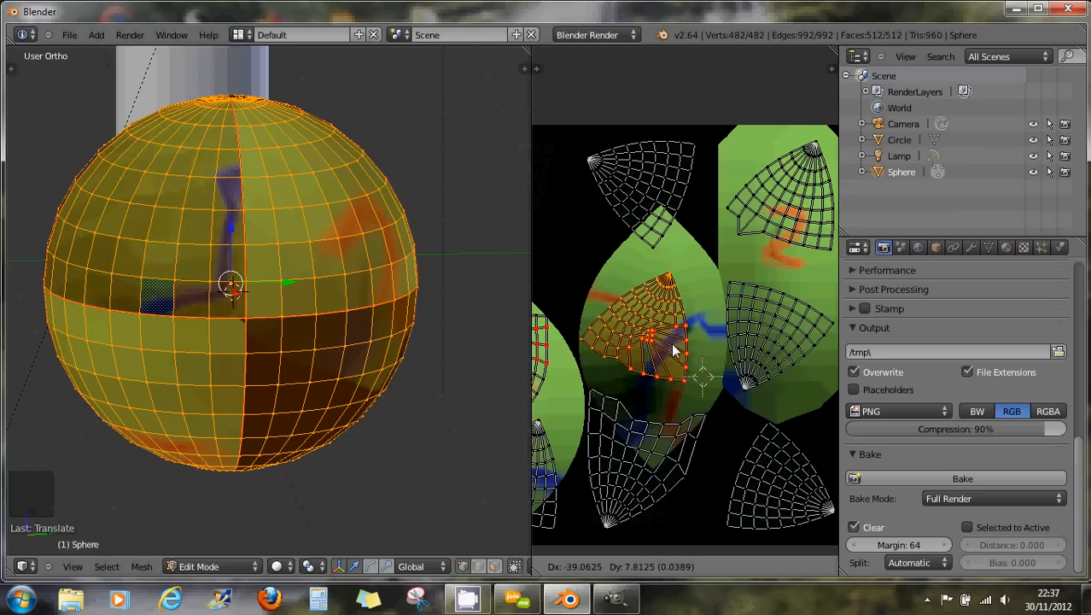
left_click(692, 338)
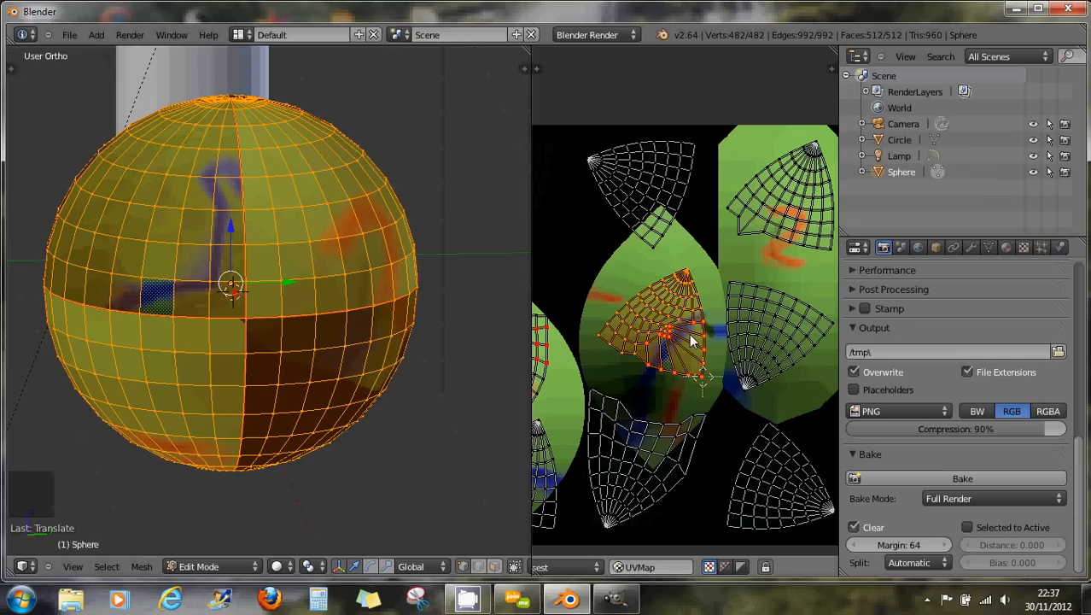
Try stitching the selected central fan island to its neighbours, and undo back to before the island's last move.
scroll(674, 358, "down", 2)
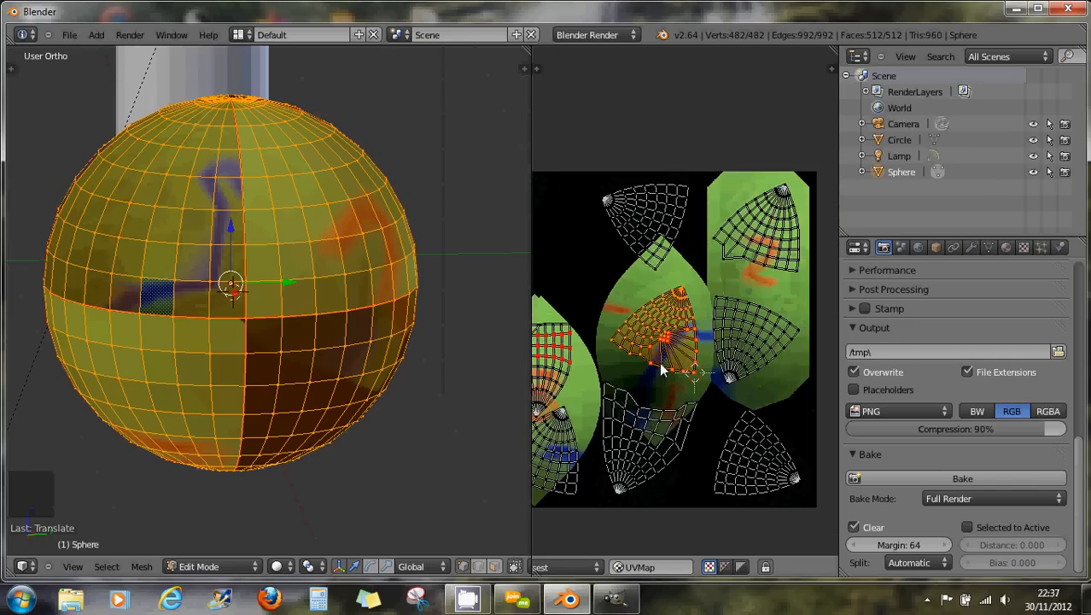
middle_click_drag(642, 370, 690, 365)
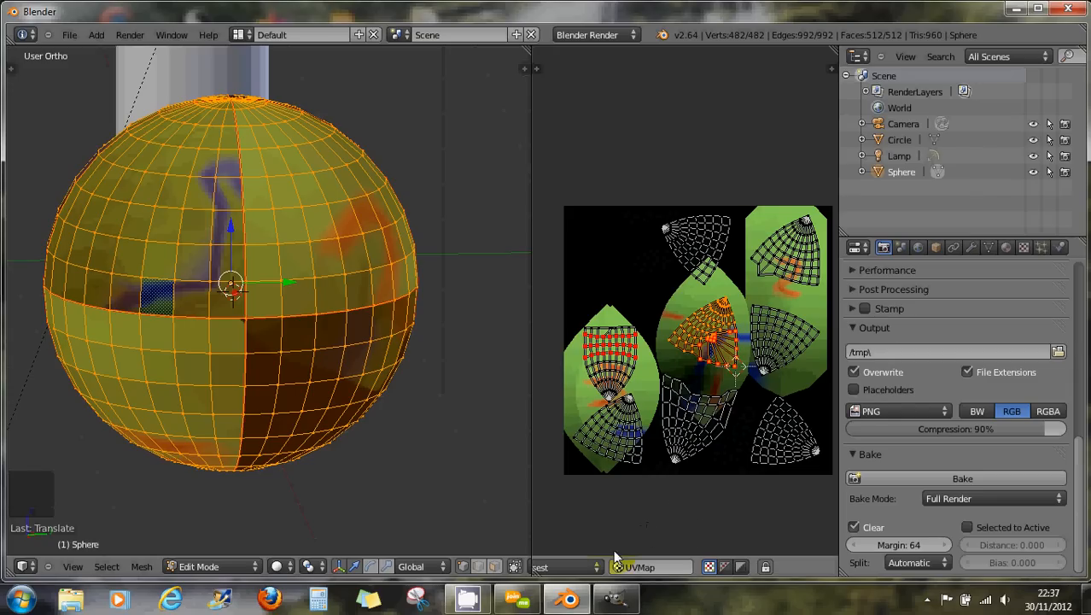
scroll(551, 570, "up", 8)
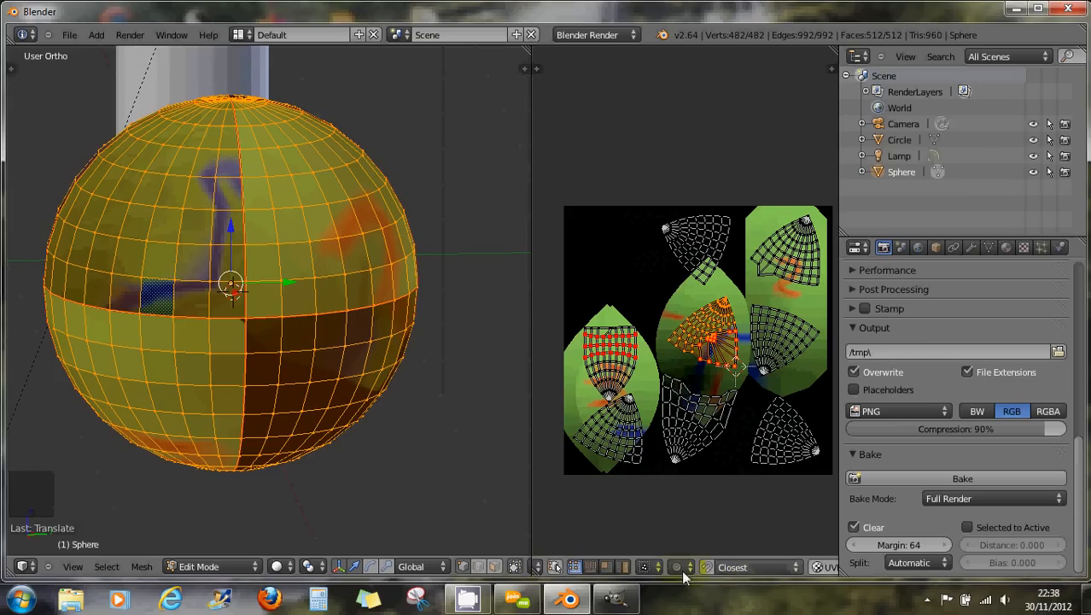
scroll(674, 570, "down", 8)
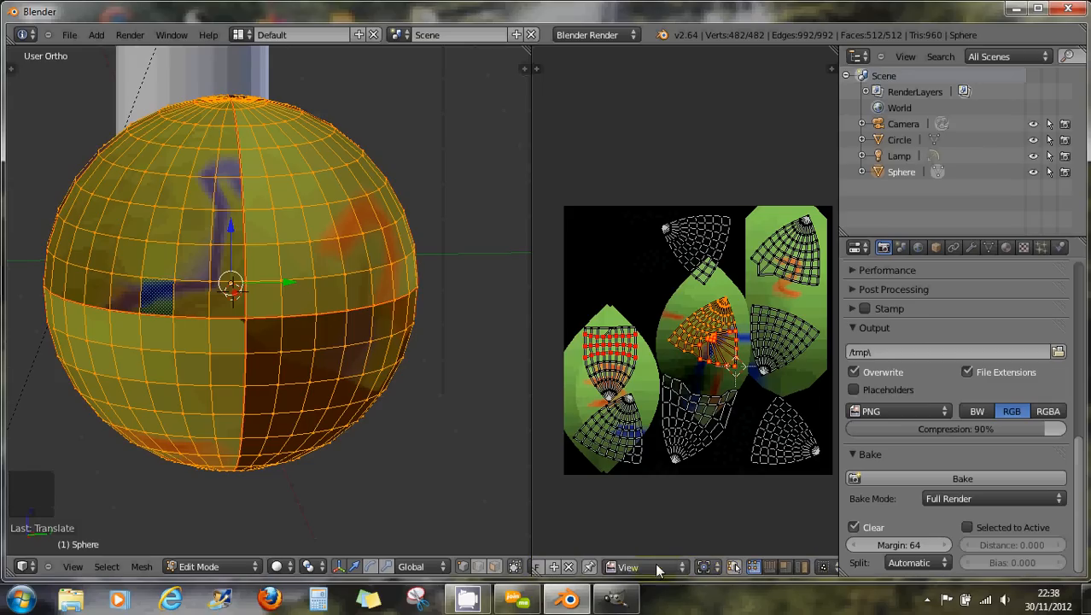
scroll(666, 578, "up", 6)
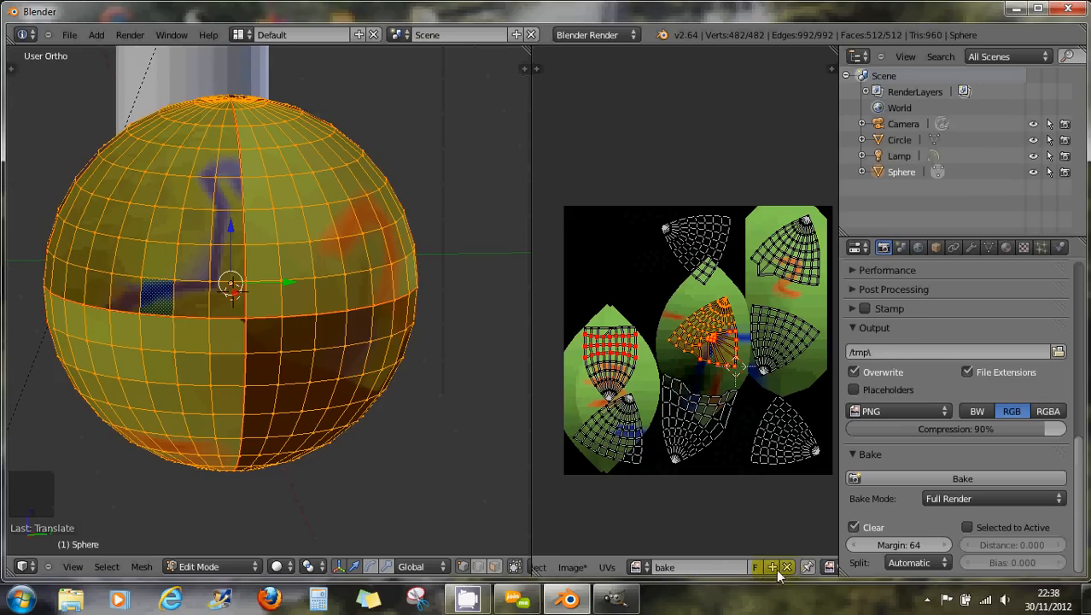
left_click(689, 567)
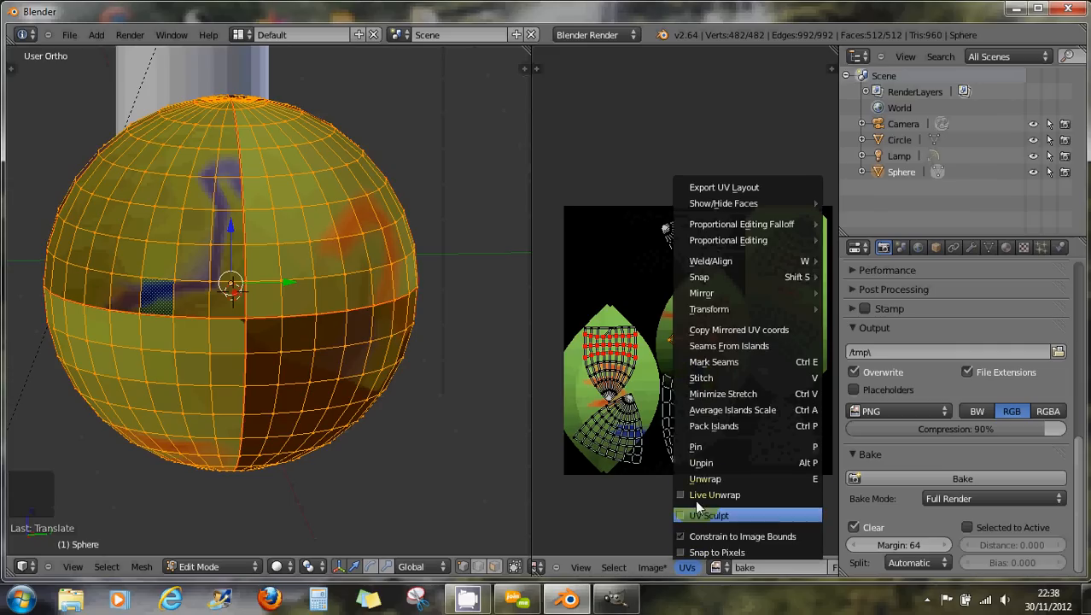
left_click(738, 410)
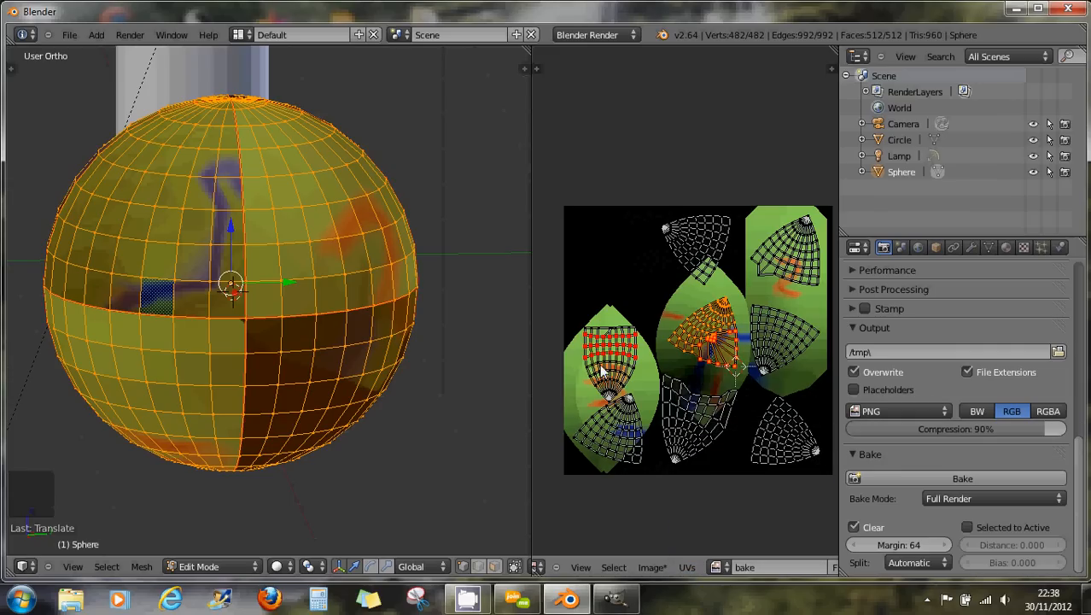
left_click(687, 568)
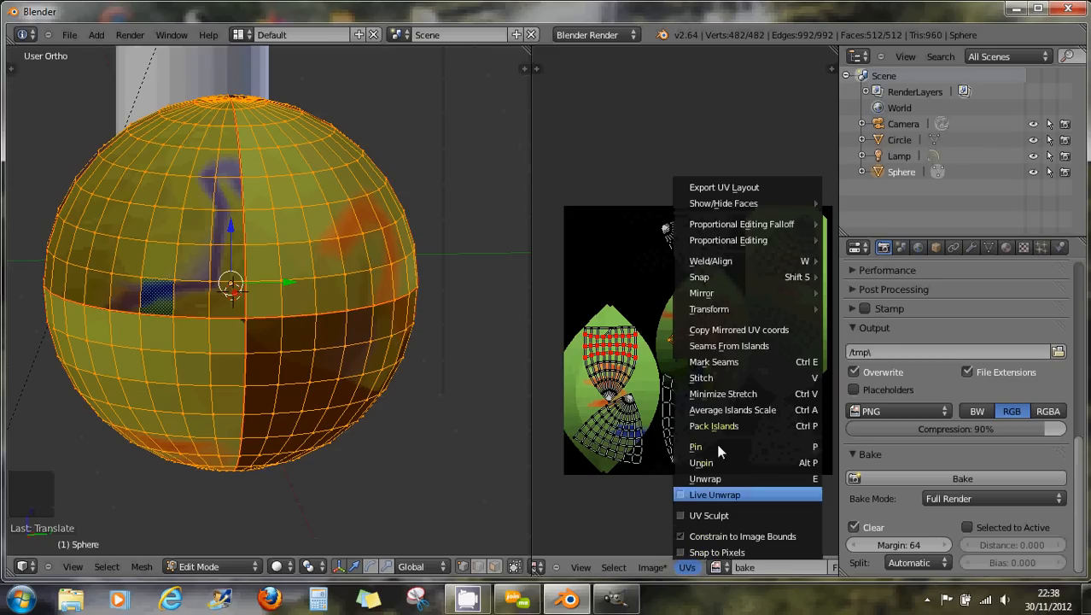
left_click(709, 378)
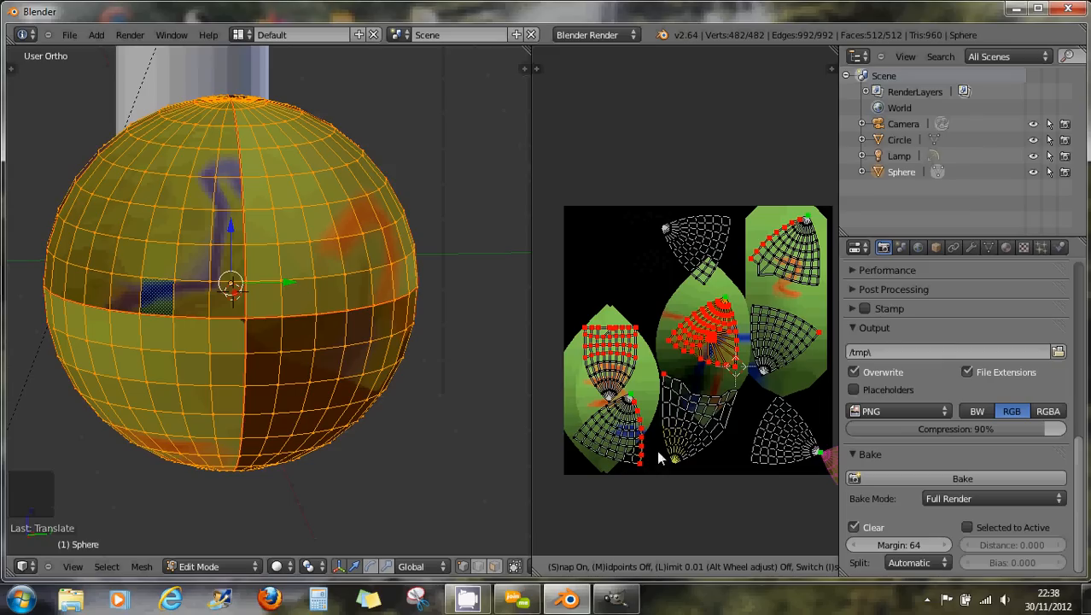
scroll(658, 476, "up", 3)
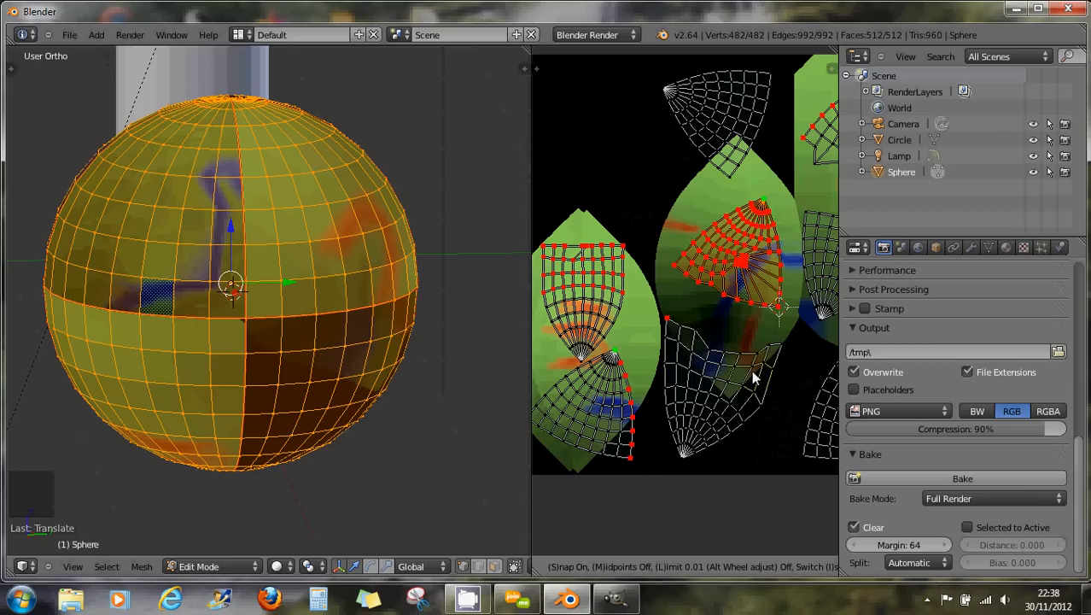
left_click(696, 389)
key("ctrl+z")
key("ctrl+z")
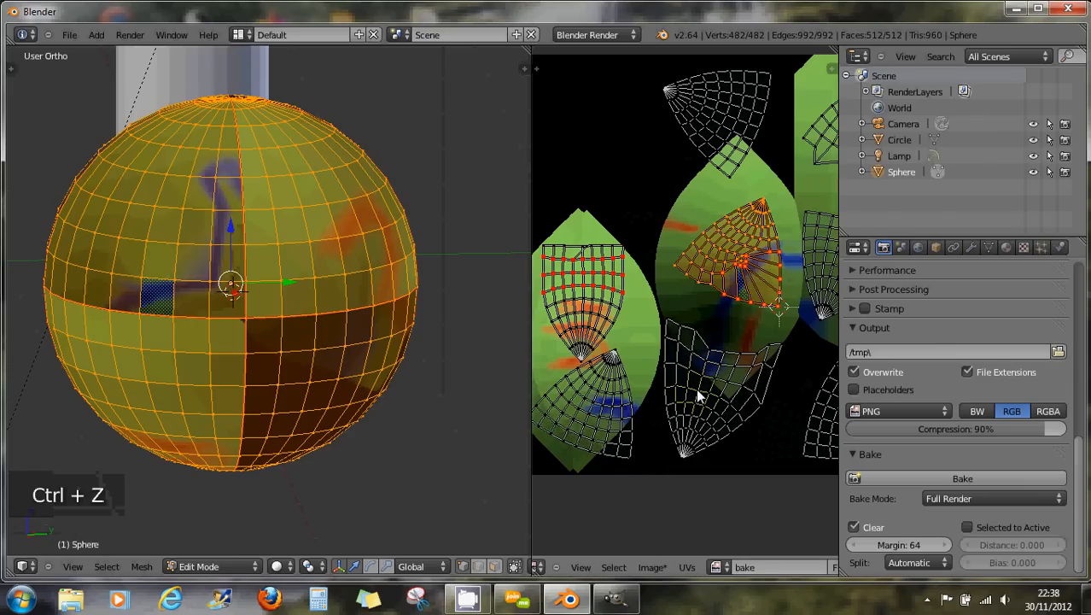
Select the jagged upper boundary edge loop of the distorted UV island below the central fan.
right_click(669, 322)
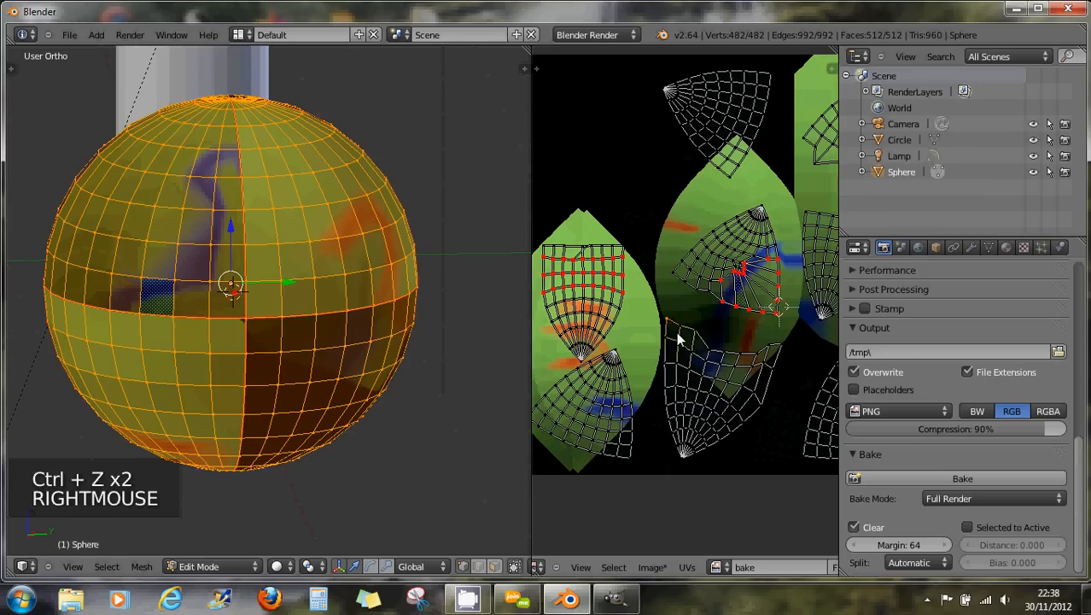
right_click(670, 321, "alt")
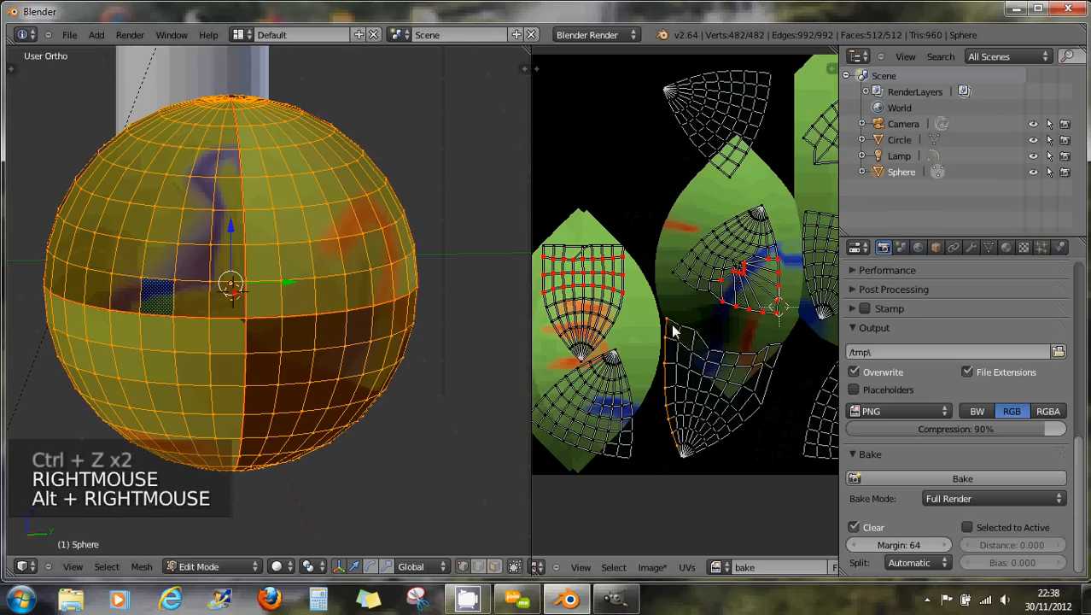
right_click(679, 327, "alt")
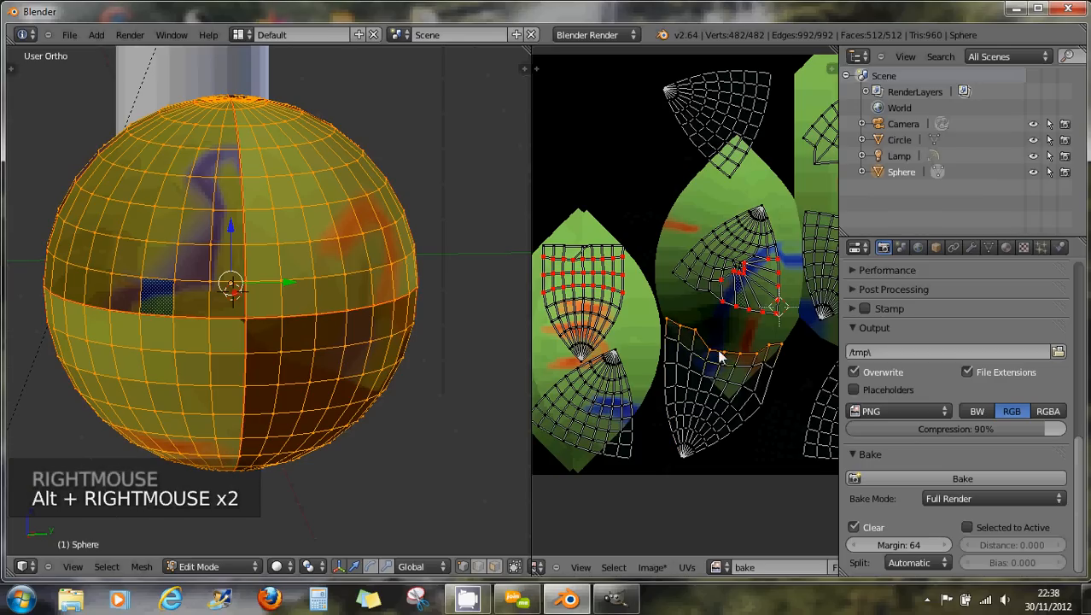
scroll(706, 358, "down", 1)
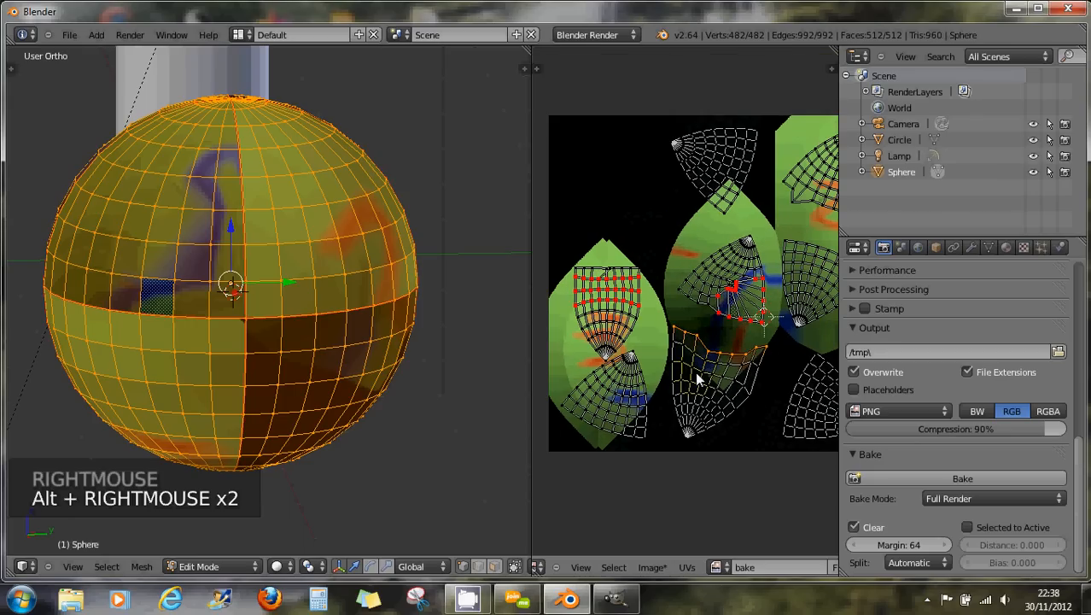
middle_click_drag(723, 378, 667, 384)
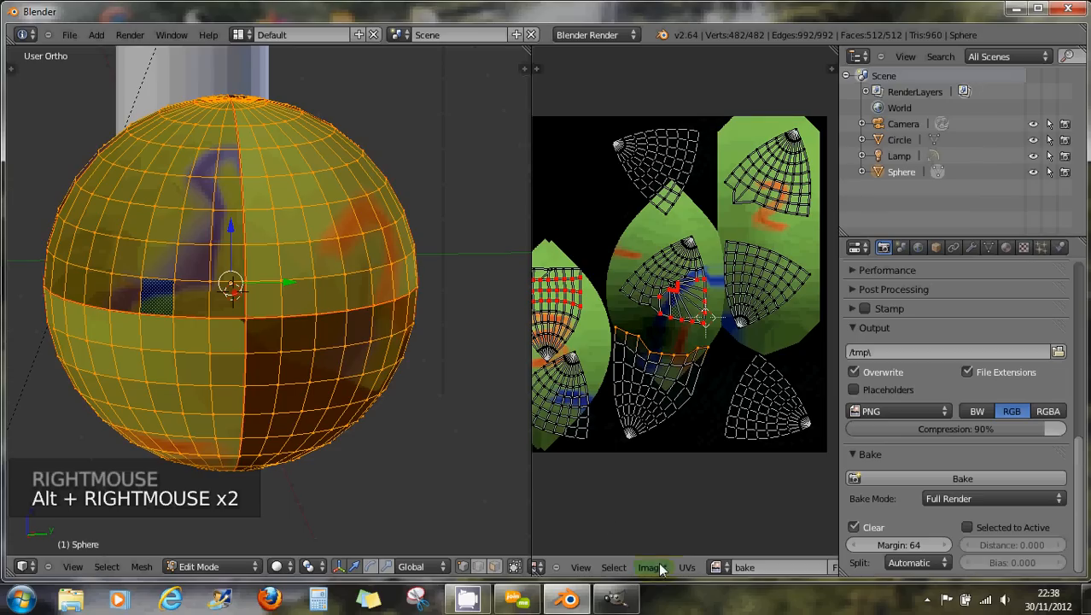
Stitch the selected boundary edge to its matching islands, deselect all UVs, and inspect the joined islands.
left_click(687, 566)
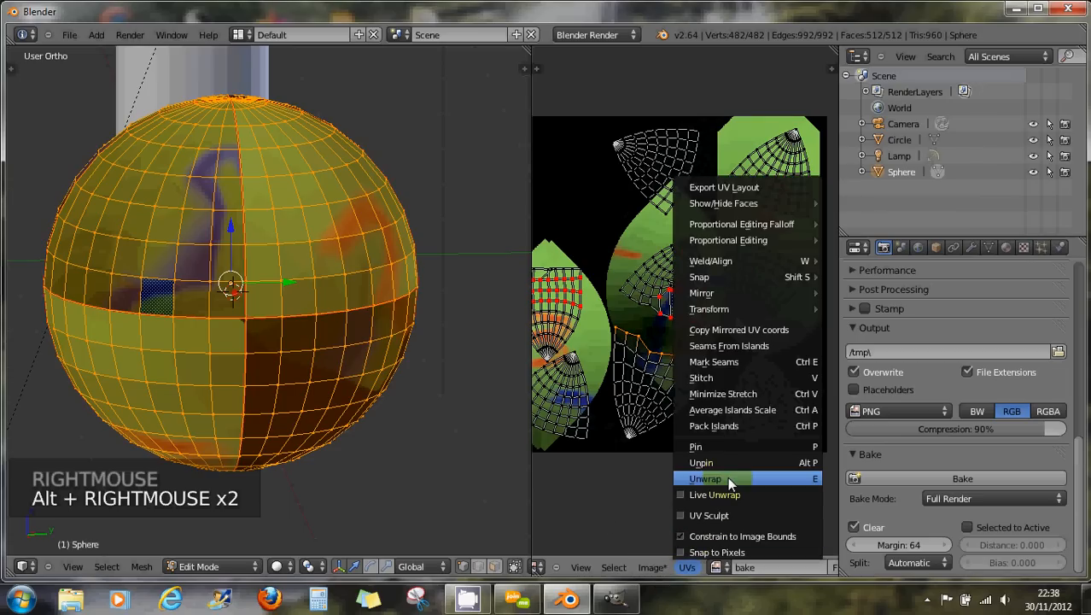
left_click(720, 379)
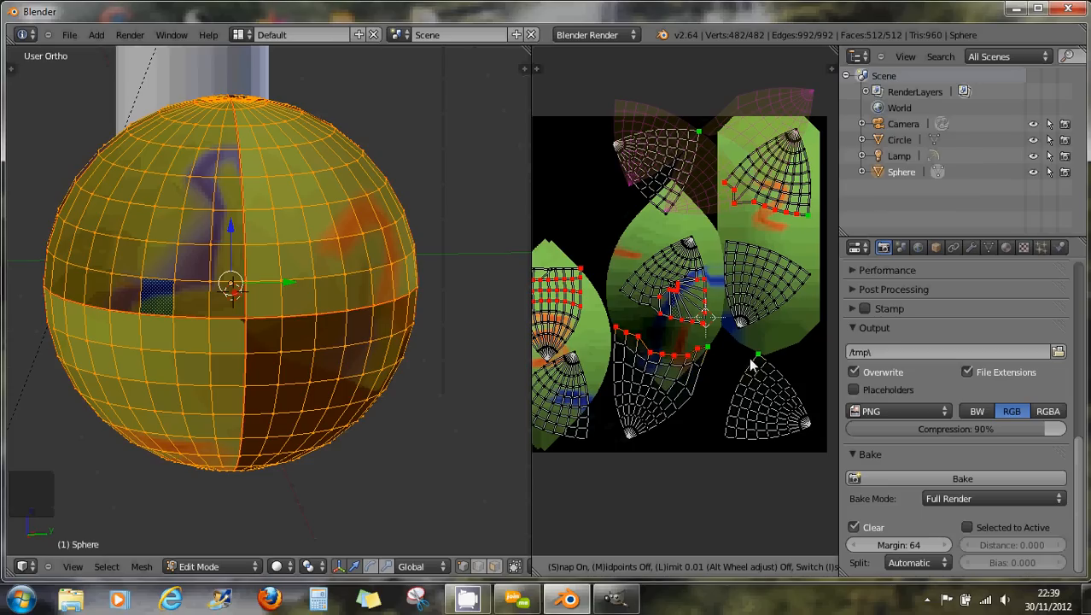
left_click(642, 377)
key("a")
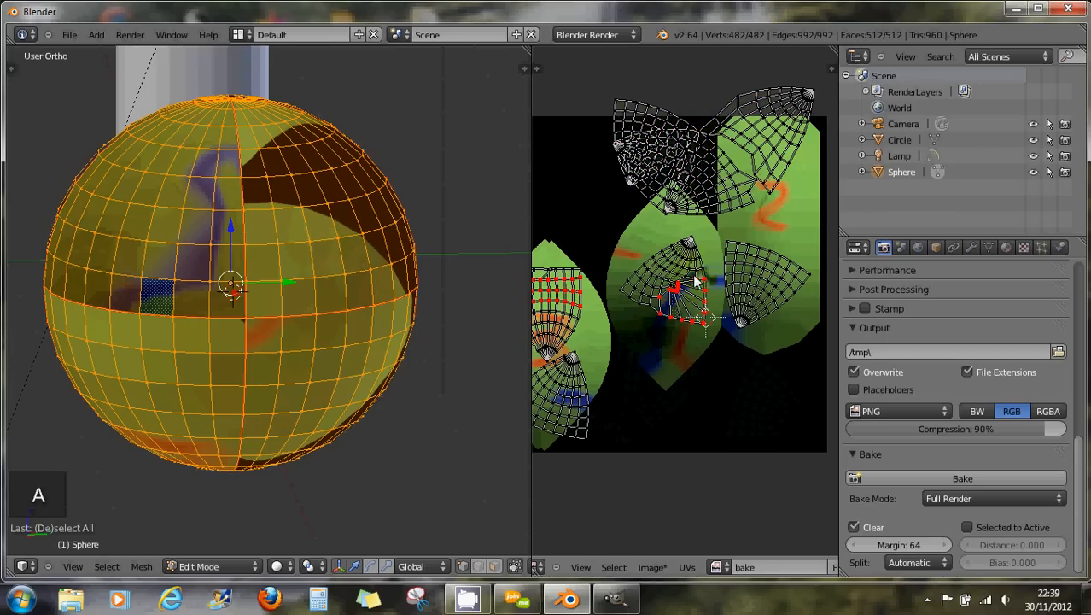
middle_click_drag(688, 243, 673, 376)
scroll(689, 238, "up", 3)
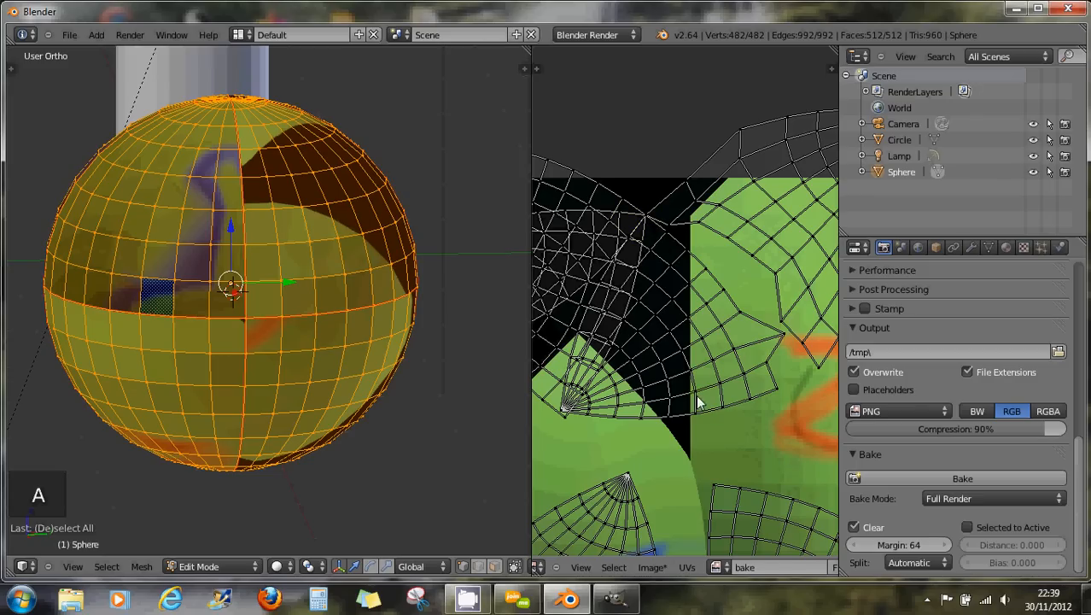
scroll(736, 393, "down", 2)
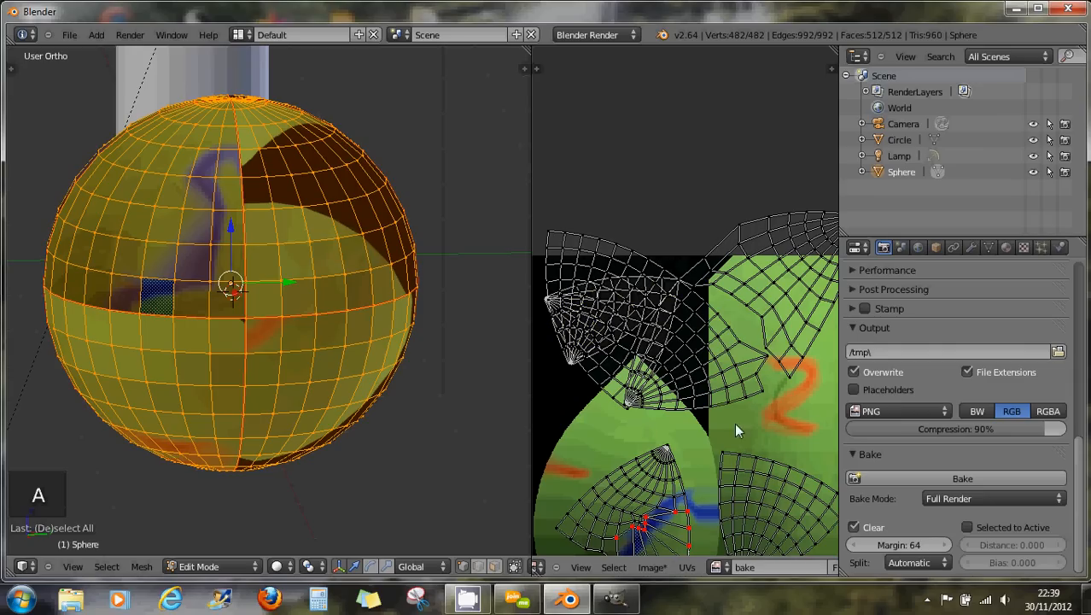
Undo the deselection and the stitch, and bring the original separate UV islands back into view.
key("ctrl+z")
key("ctrl+z")
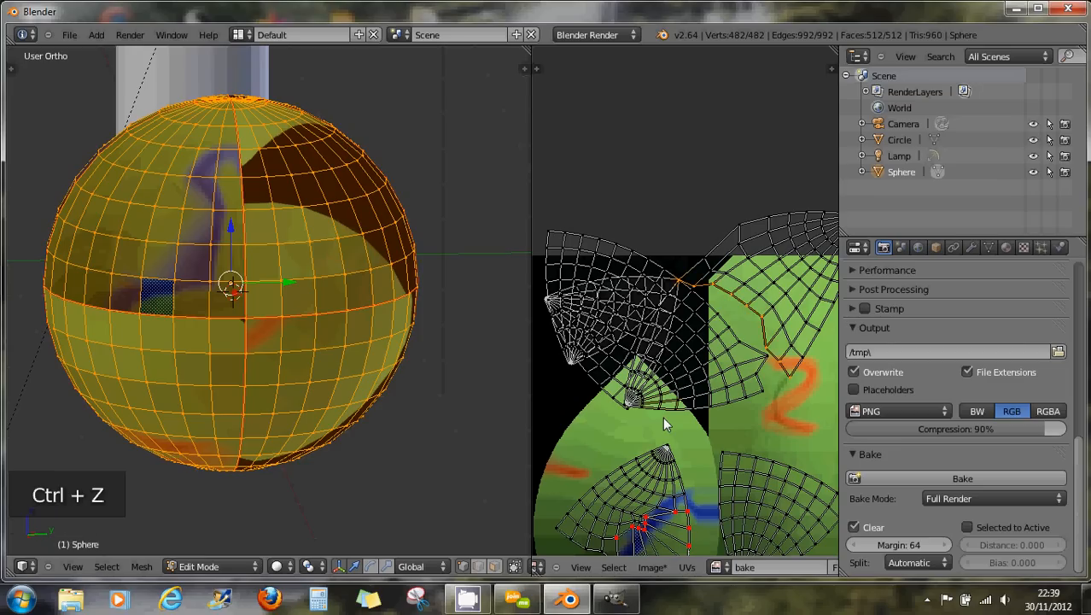
middle_click_drag(682, 419, 658, 296)
scroll(653, 364, "down", 2)
middle_click_drag(653, 382, 690, 389)
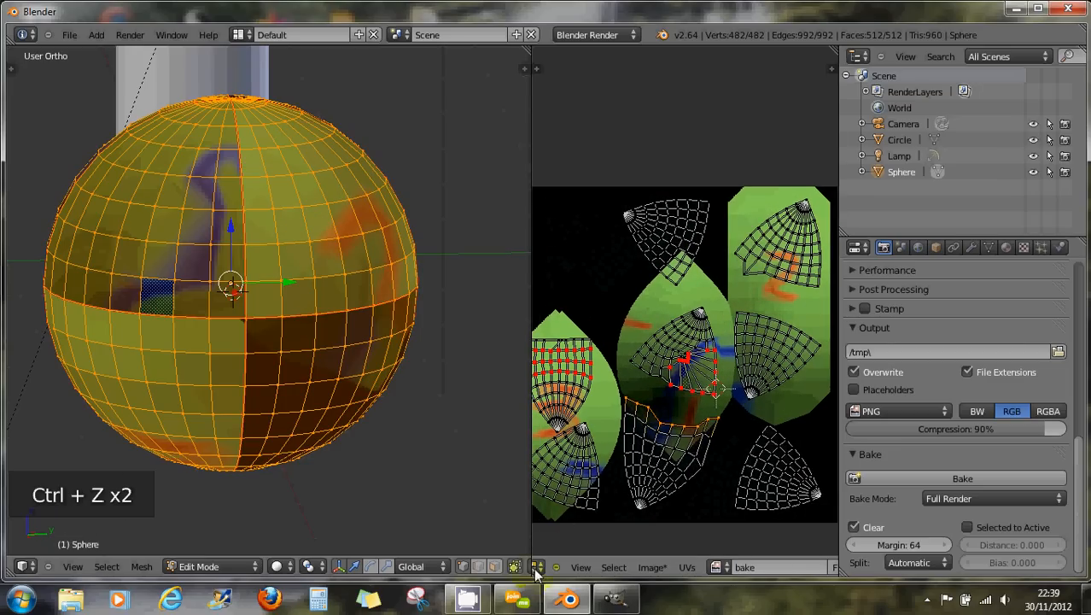
Stitch the distorted island's selected upper boundary edge to its matching islands, and inspect the joined UVs.
left_click(687, 568)
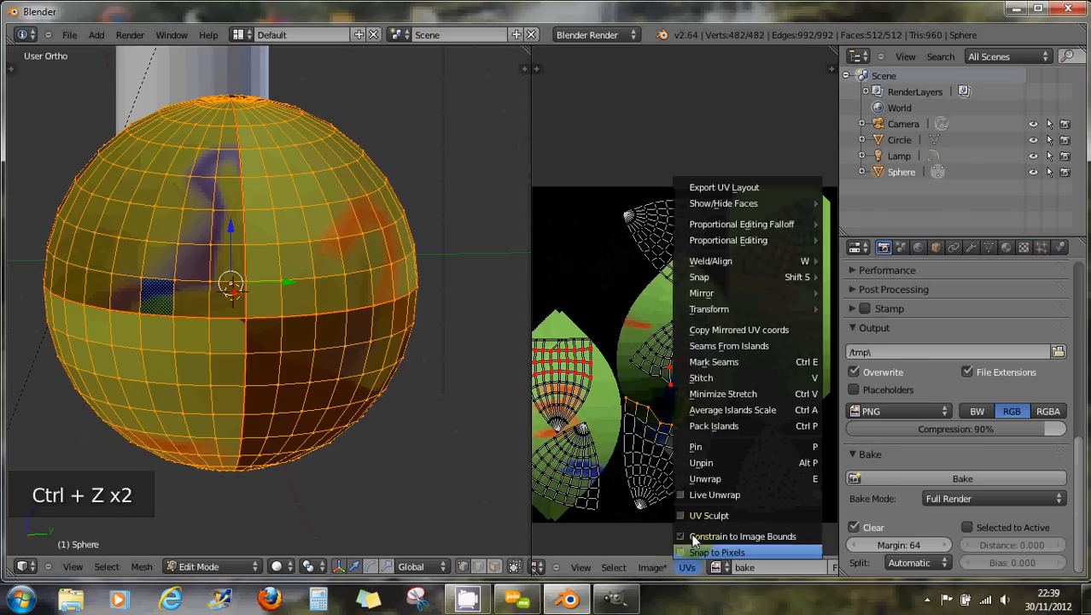
left_click(704, 377)
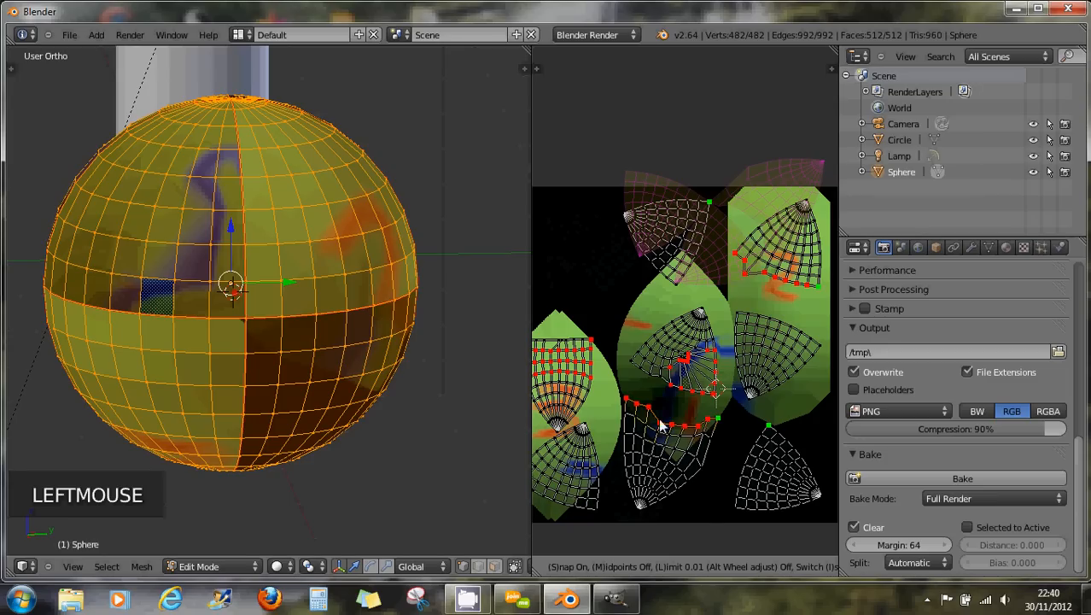
middle_click_drag(652, 539, 835, 541)
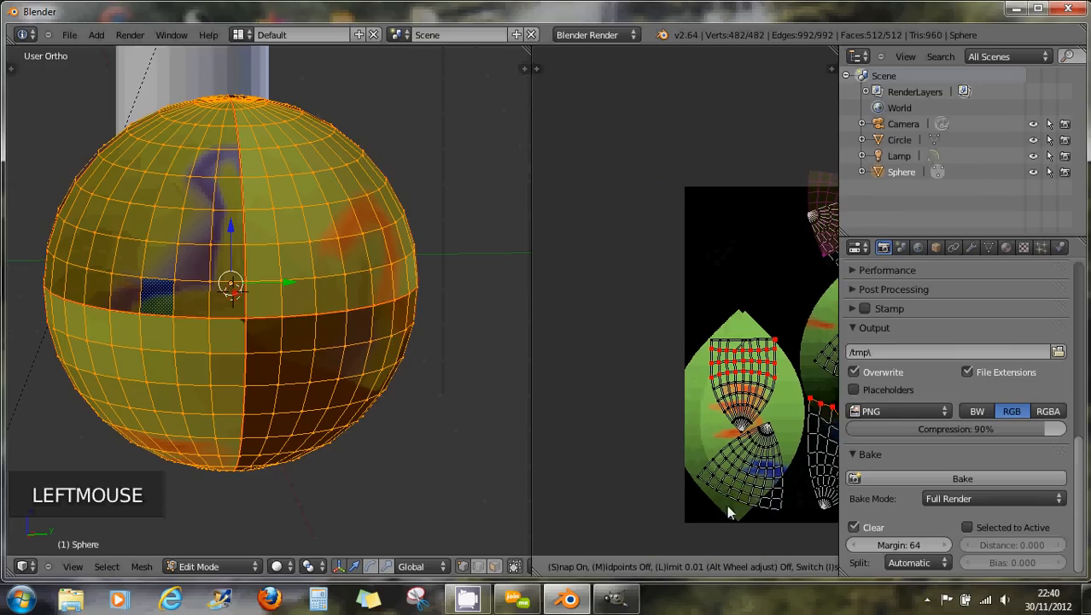
middle_click_drag(727, 505, 533, 499)
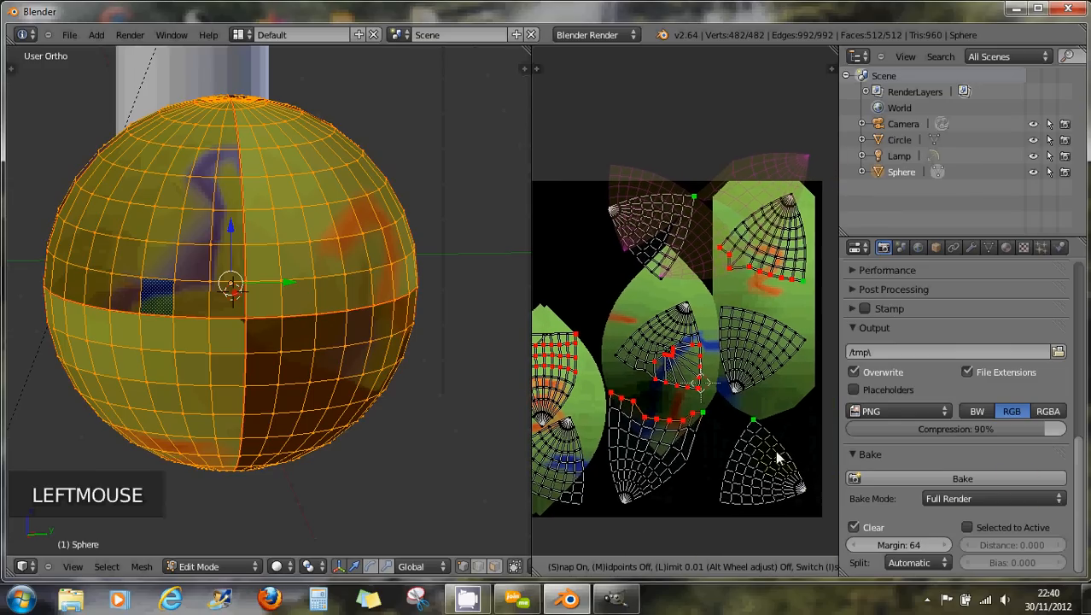
left_click(782, 419)
scroll(731, 273, "up", 3)
scroll(730, 272, "up", 1)
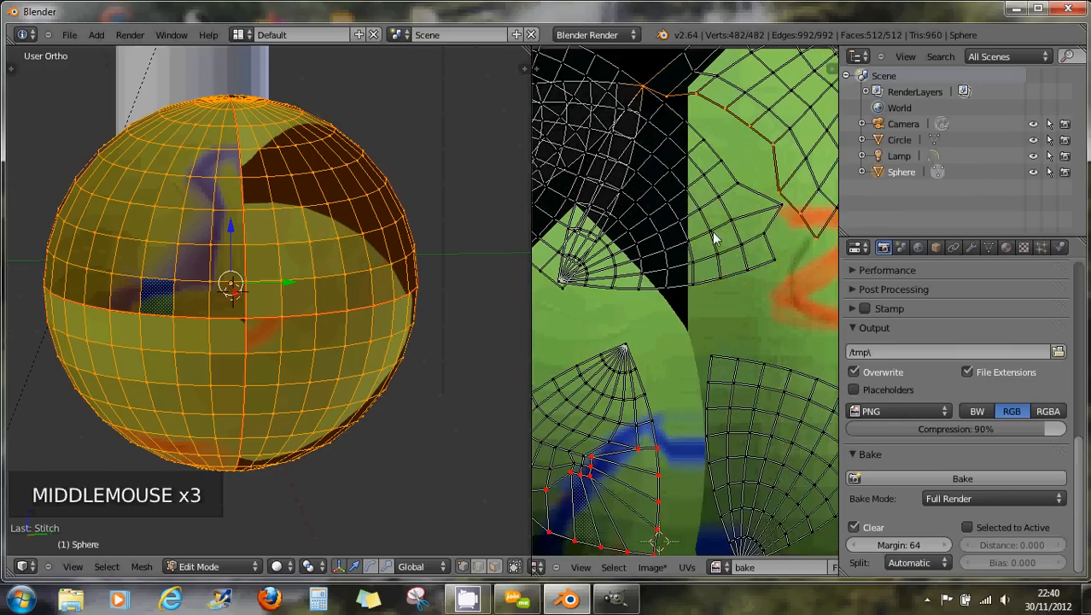
middle_click_drag(712, 232, 748, 297)
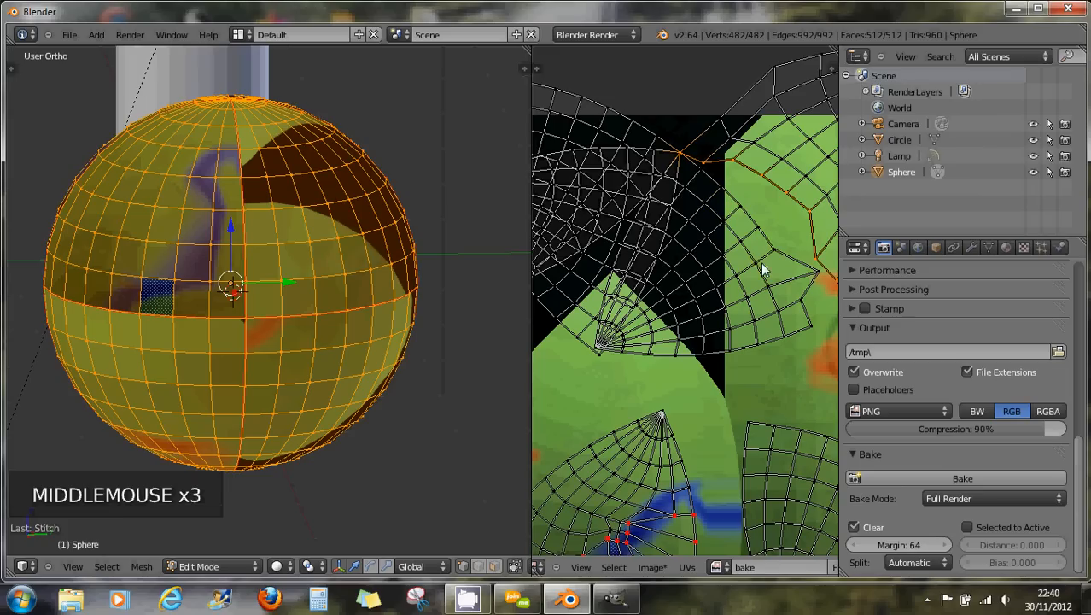
middle_click_drag(650, 228, 700, 224)
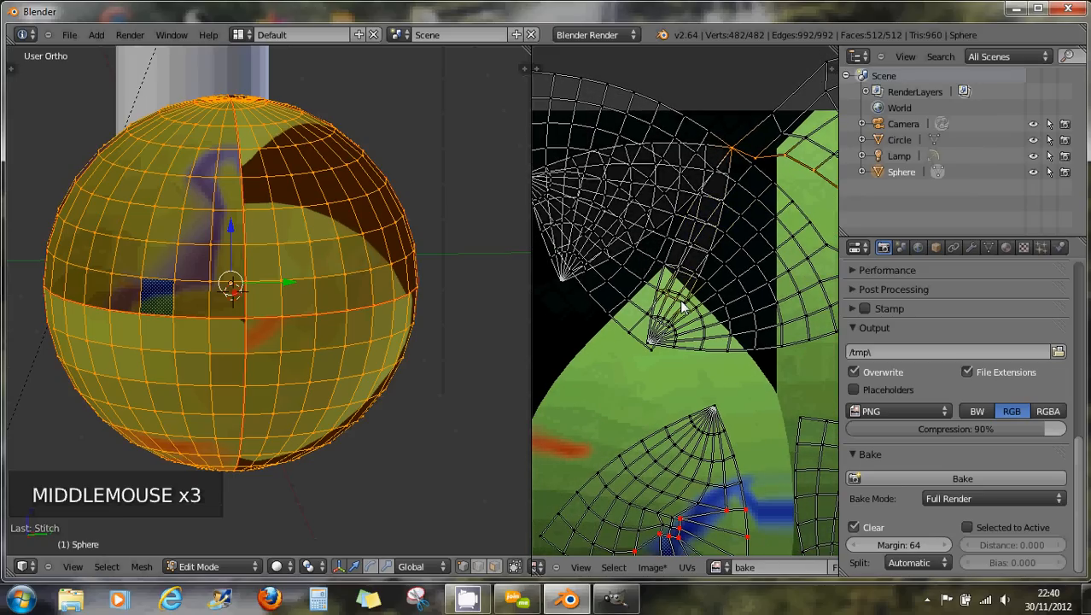
middle_click_drag(680, 300, 623, 328)
scroll(648, 335, "down", 2)
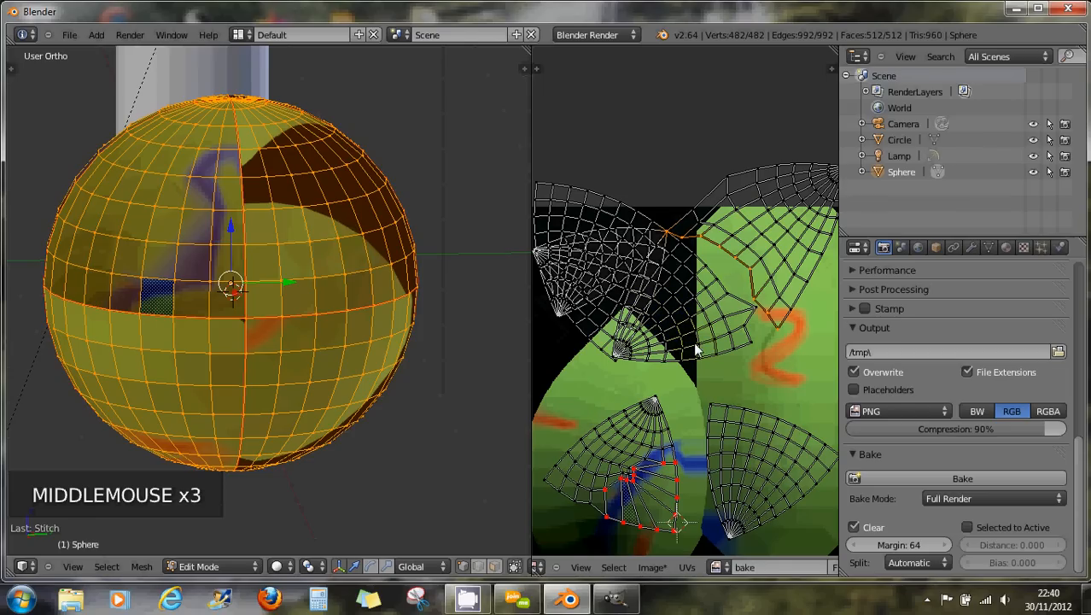
Undo the stitch of the distorted island's boundary edge.
key("Escape")
key("ctrl+z")
middle_click_drag(690, 359, 715, 241)
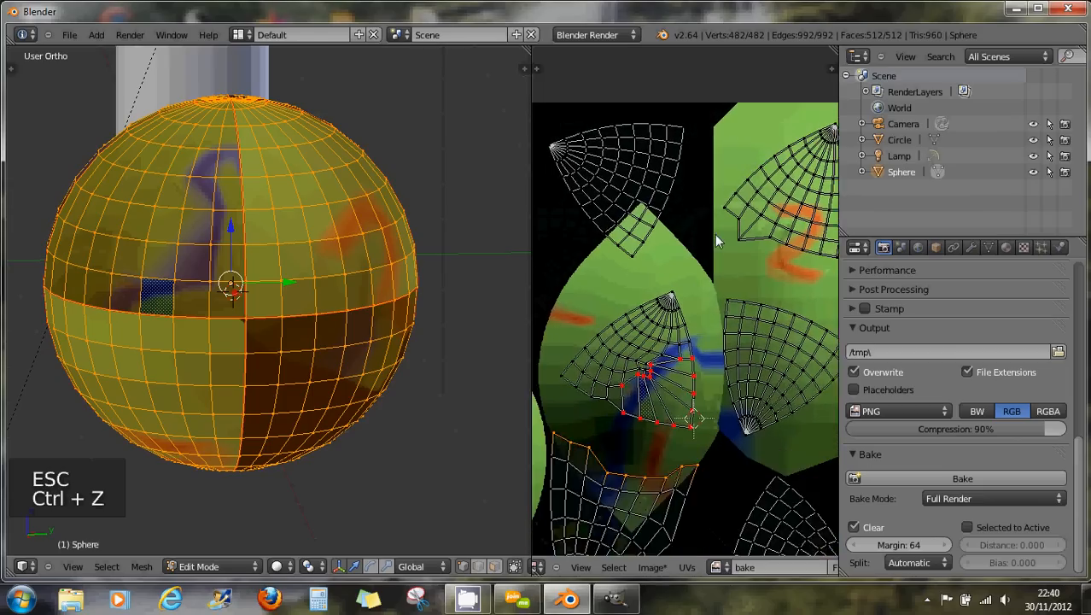
scroll(715, 242, "down", 3)
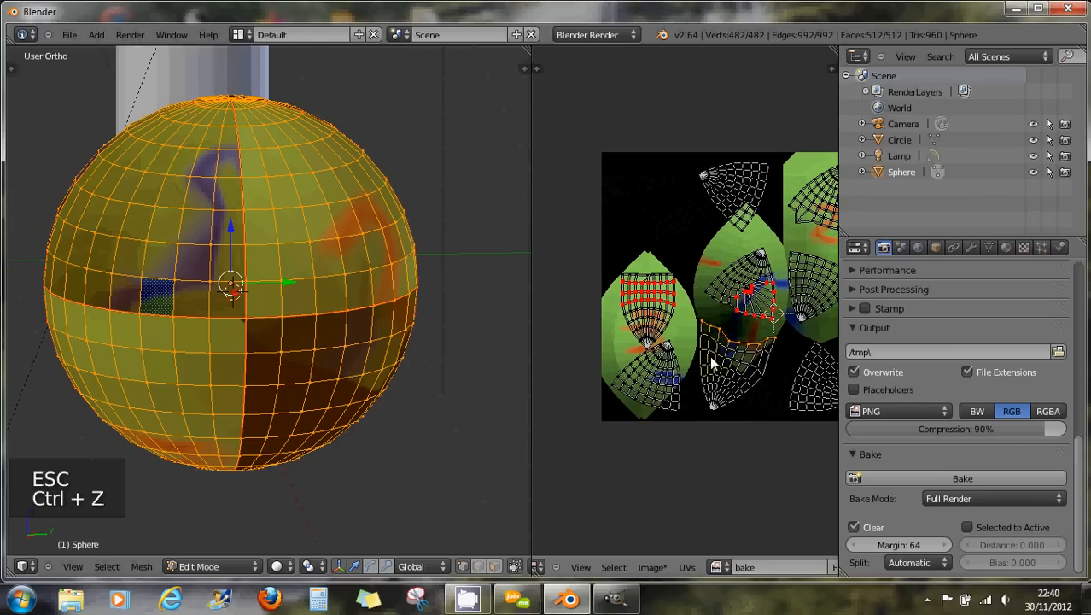
middle_click_drag(731, 356, 673, 352)
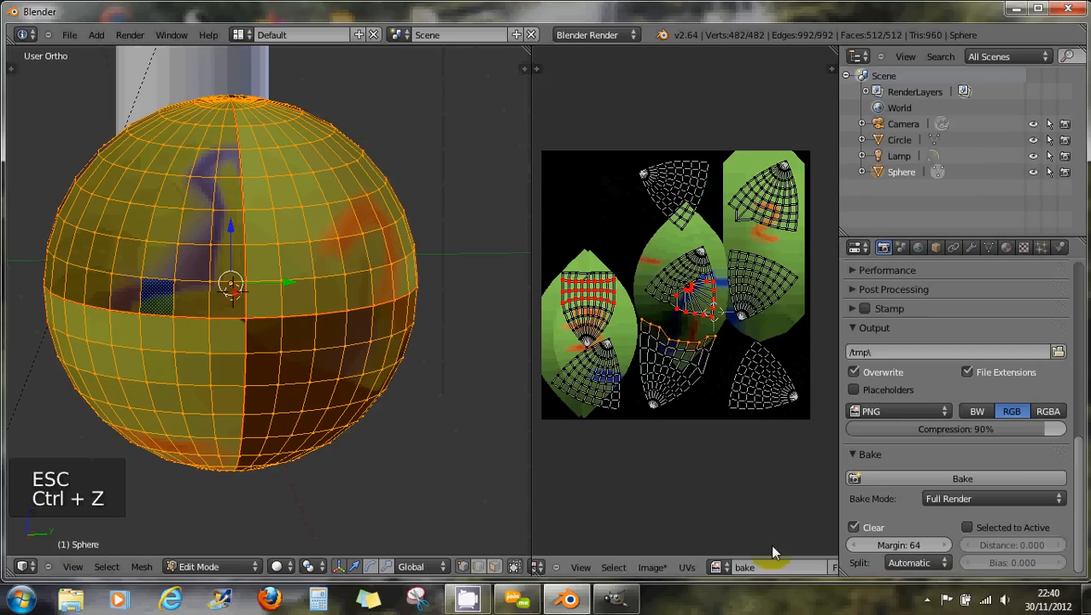
Turn on synchronised selection between the UV layout and the mesh, and deselect everything.
middle_click_drag(794, 562, 662, 567)
middle_click_drag(783, 571, 650, 568)
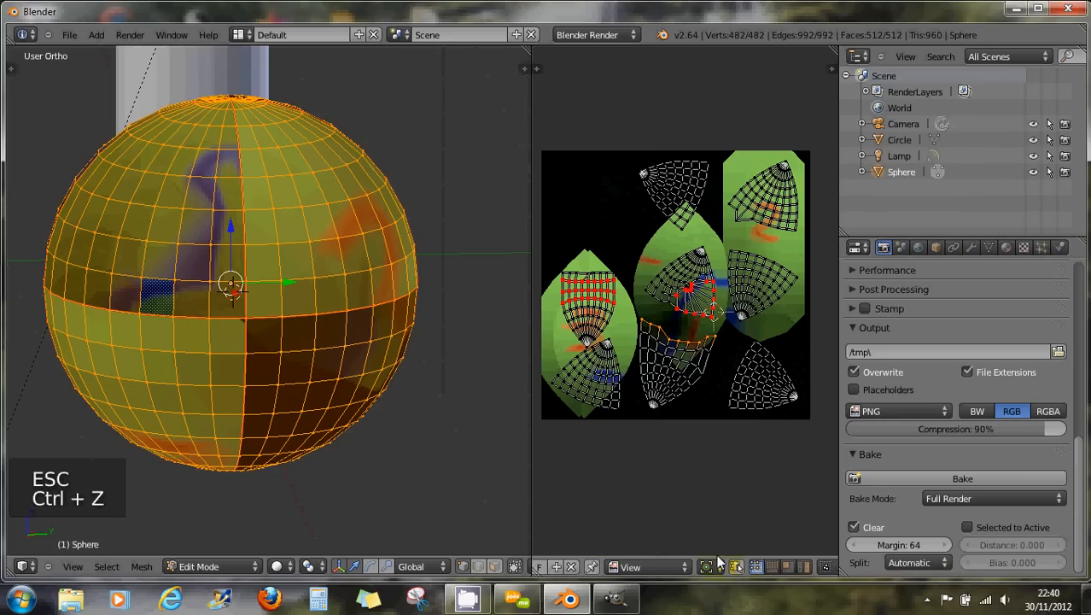
middle_click_drag(752, 557, 694, 51)
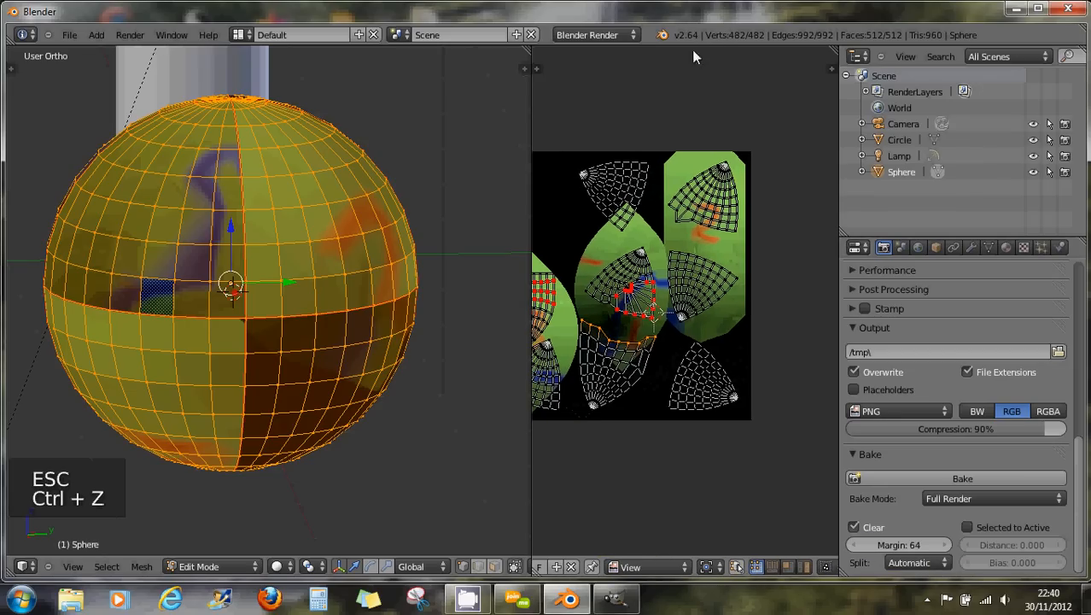
left_click(735, 567)
middle_click_drag(618, 401, 714, 387)
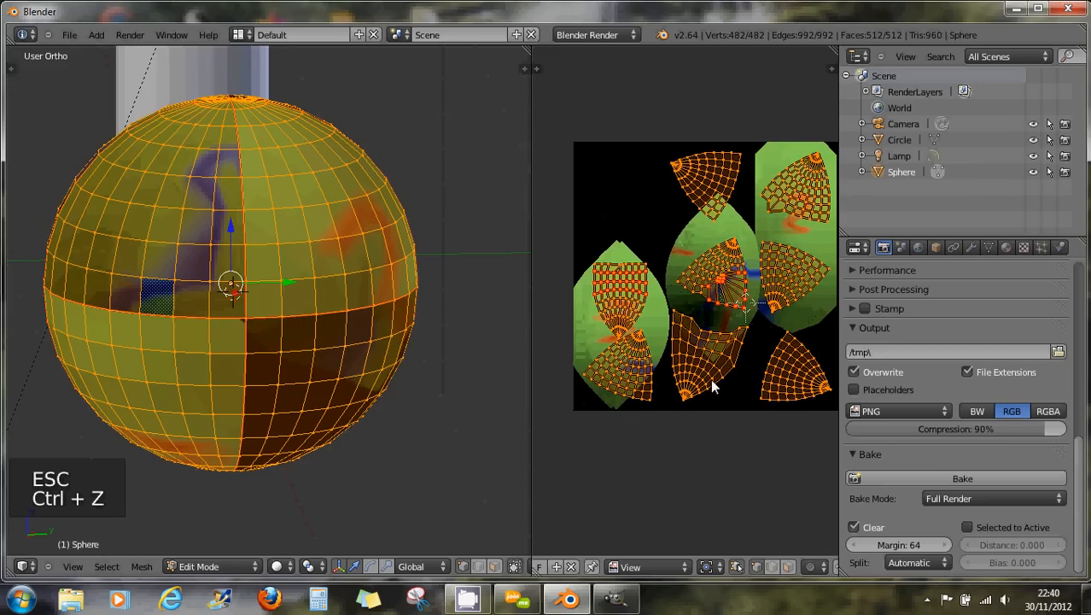
key("l")
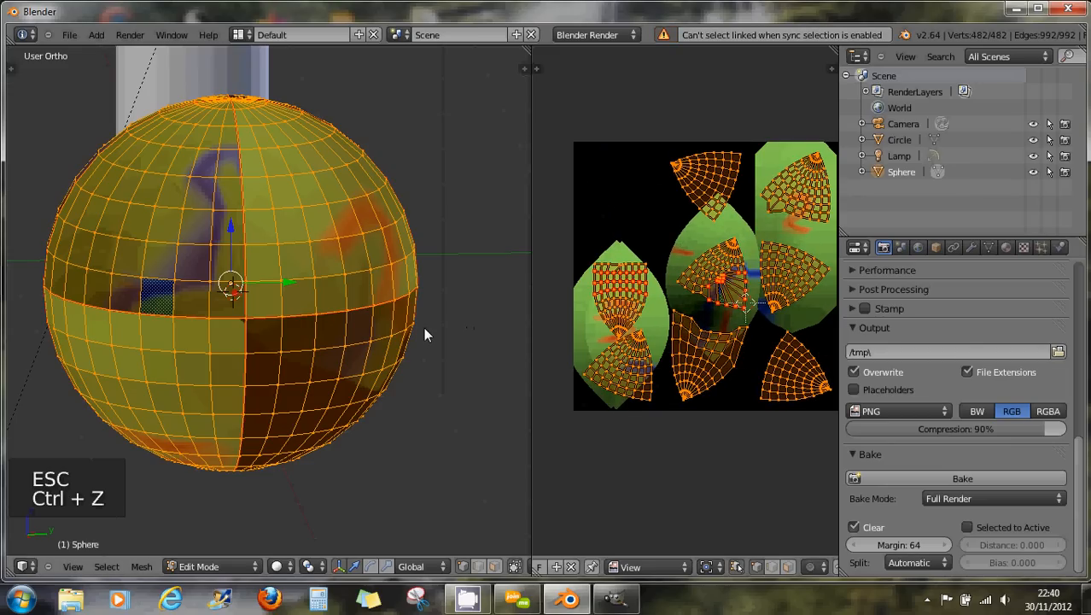
key("a")
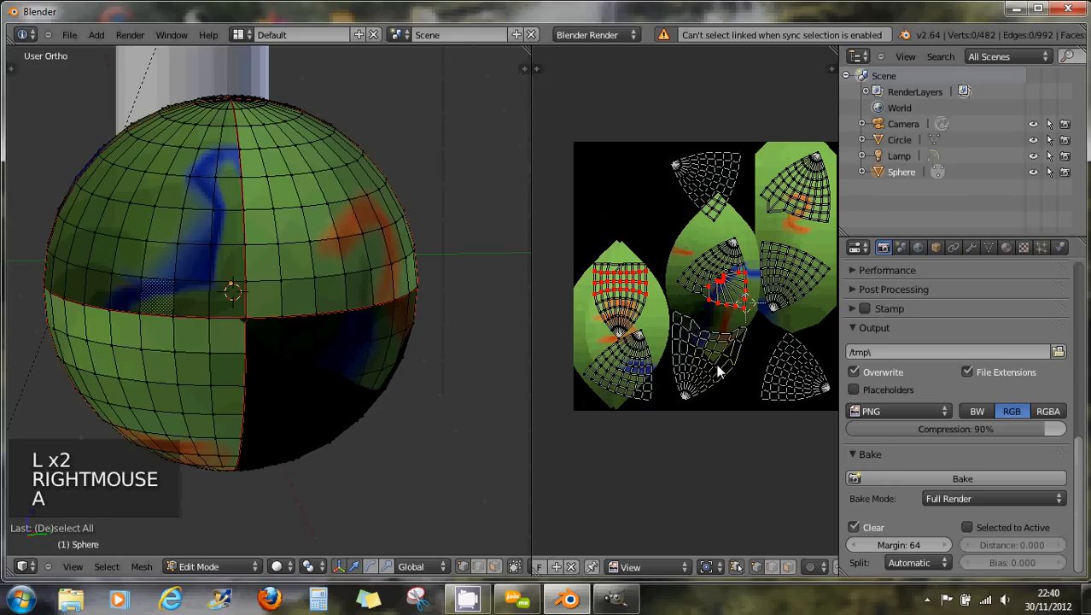
Circle-select the whole distorted UV island below the central fan.
key("c")
mouse_move(721, 370)
left_mouse_down()
mouse_move(690, 324)
mouse_move(699, 404)
mouse_move(732, 333)
mouse_move(687, 371)
left_mouse_up()
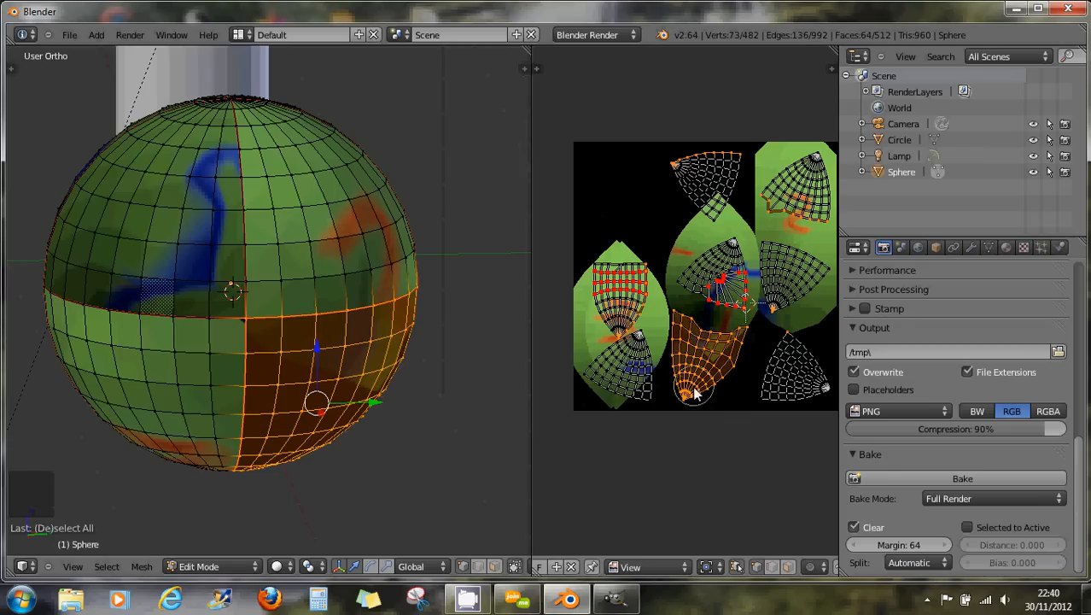
right_click(697, 387)
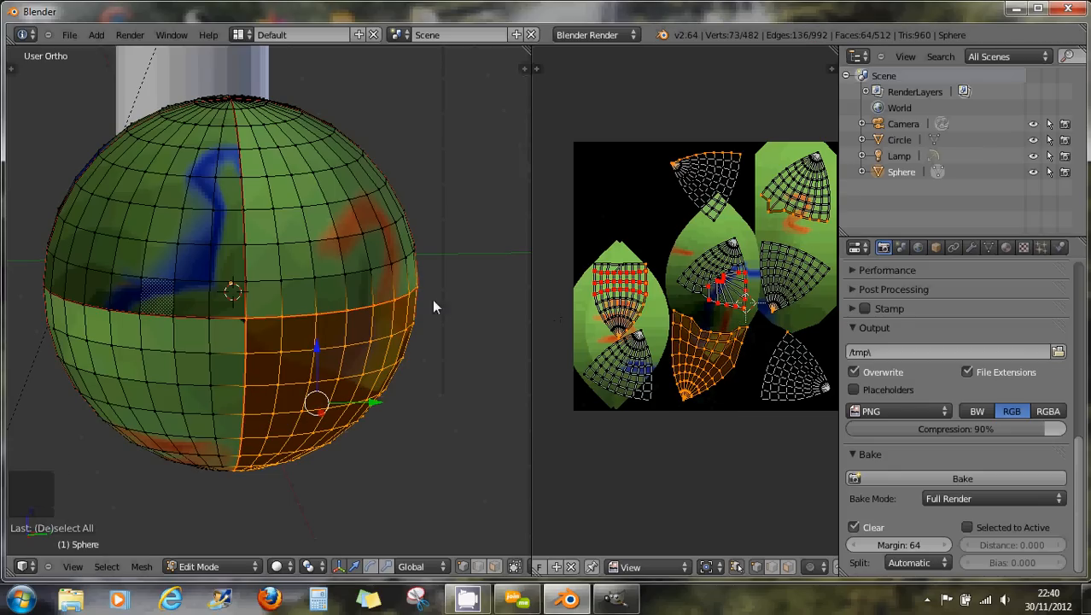
Circle-select the sphere's upper section painted with the orange 2, directly above the selected faces, adding it to the selection.
middle_click_drag(432, 299, 301, 243)
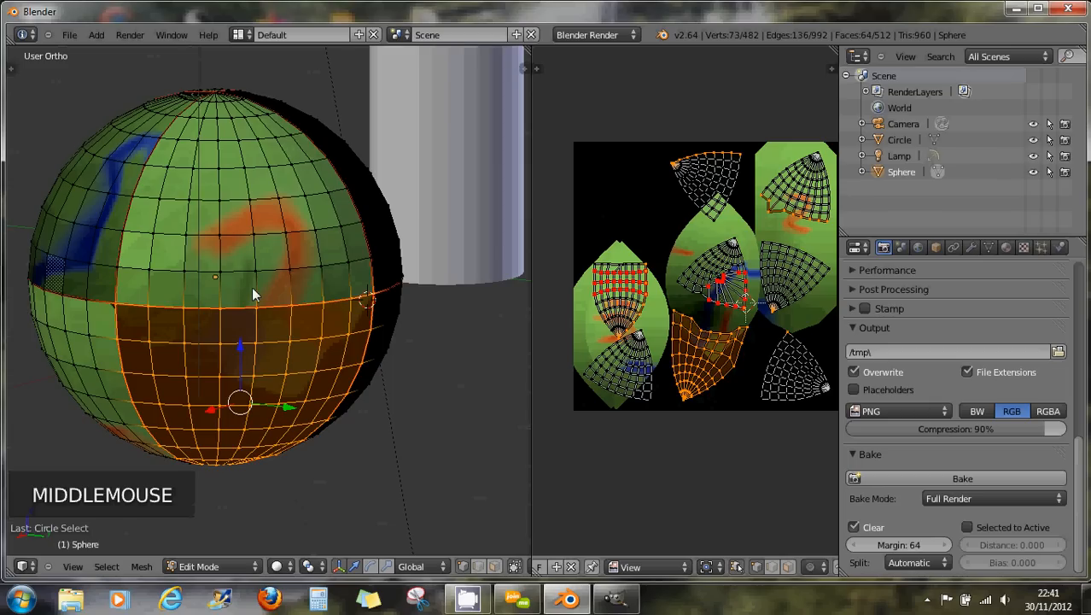
key("c")
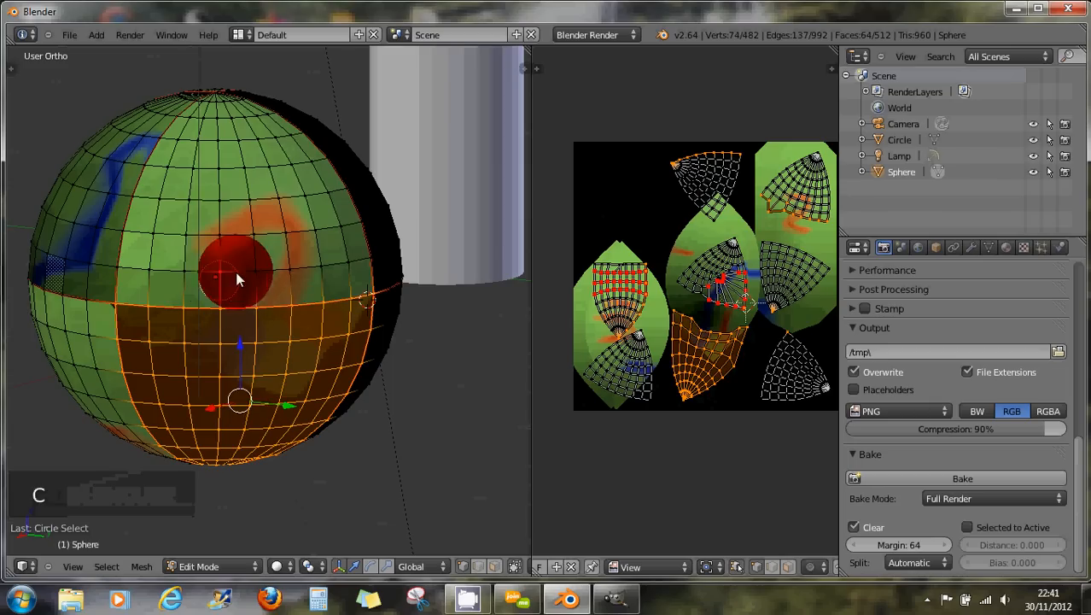
mouse_move(239, 273)
left_mouse_down()
mouse_move(172, 266)
mouse_move(134, 289)
mouse_move(155, 185)
mouse_move(210, 116)
mouse_move(223, 117)
mouse_move(192, 244)
mouse_move(340, 290)
mouse_move(312, 200)
mouse_move(195, 170)
mouse_move(256, 198)
left_mouse_up()
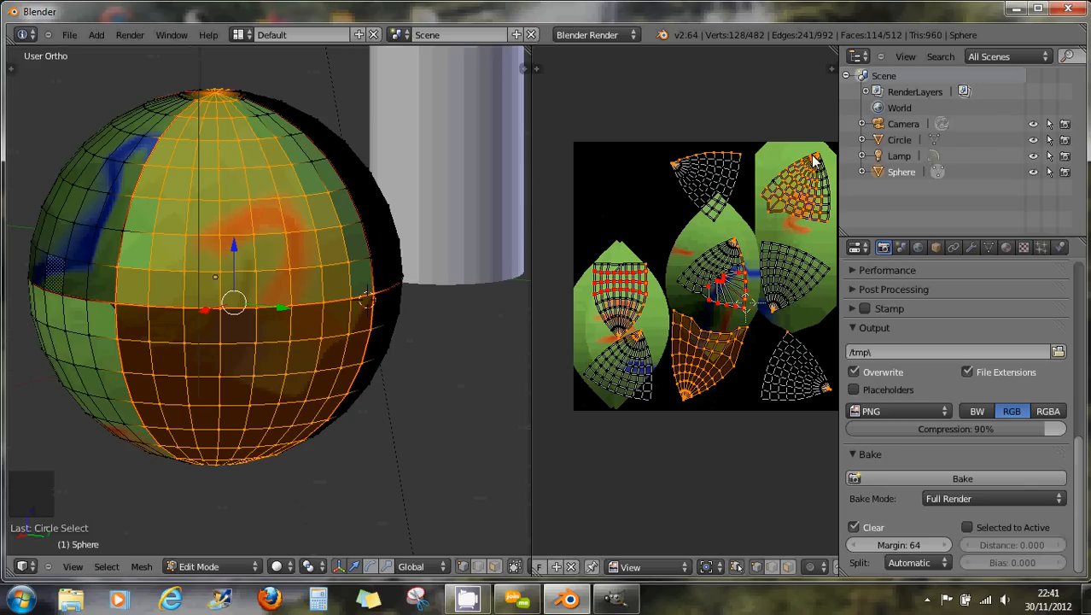
left_click_drag(824, 189, 829, 214)
key("c")
left_click(373, 329)
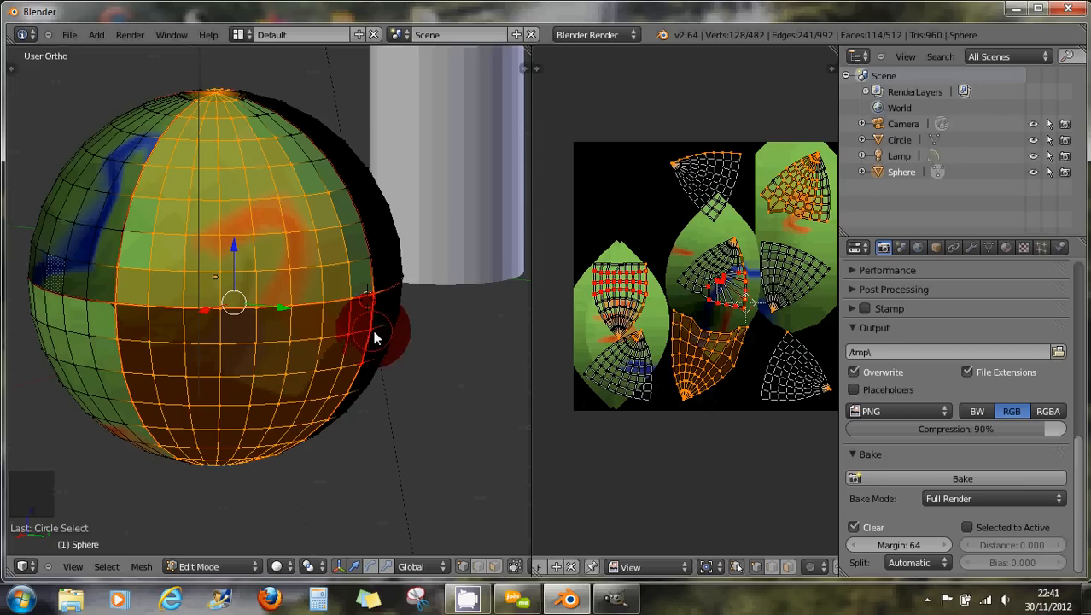
key("Escape")
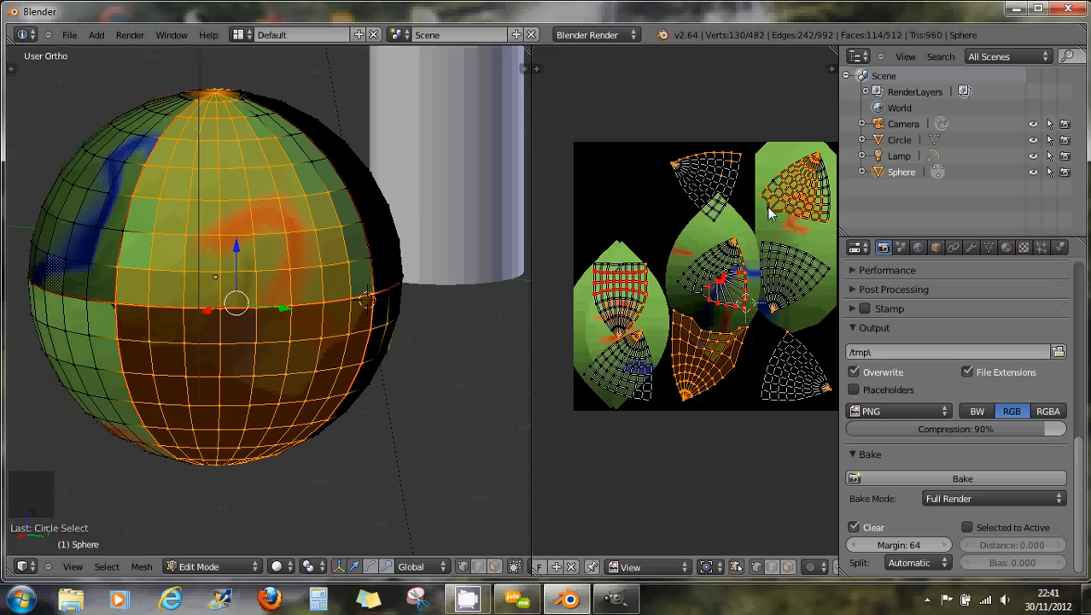
Border-select the remaining edge vertices of the fan island over the orange 2 to complete its selection.
key("b")
left_click_drag(811, 147, 830, 215)
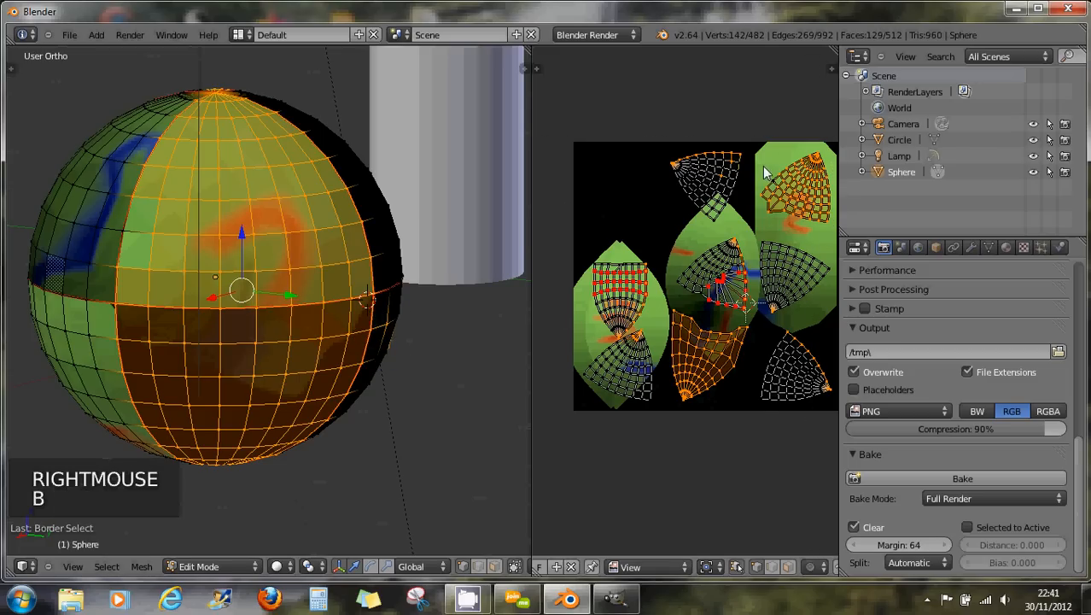
key("b")
left_click_drag(764, 168, 782, 214)
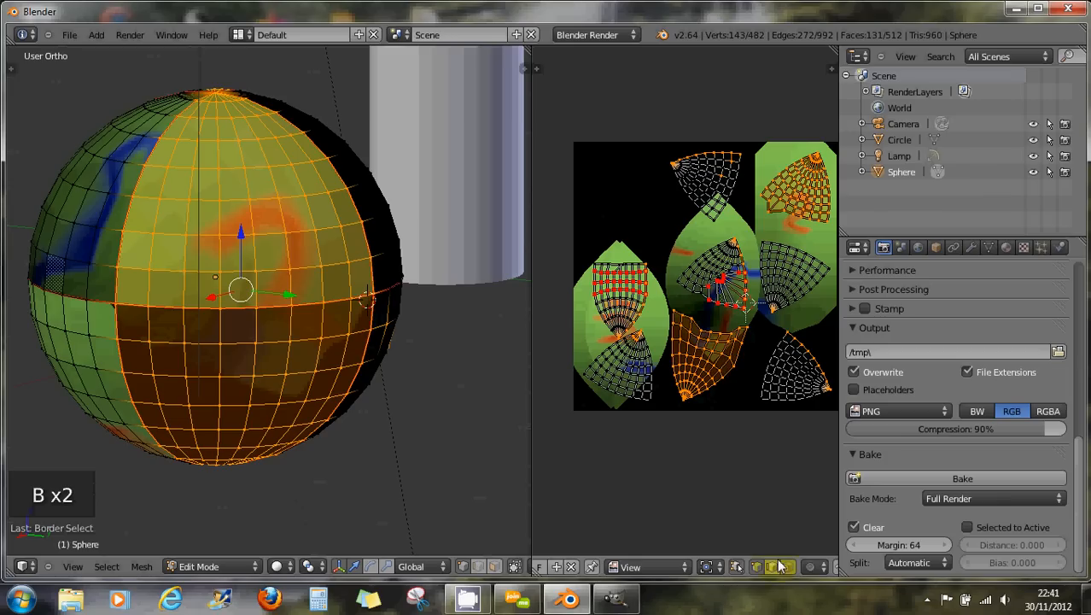
Turn off synchronised selection to isolate the selected faces' UVs, and deselect all UVs.
left_click(737, 569)
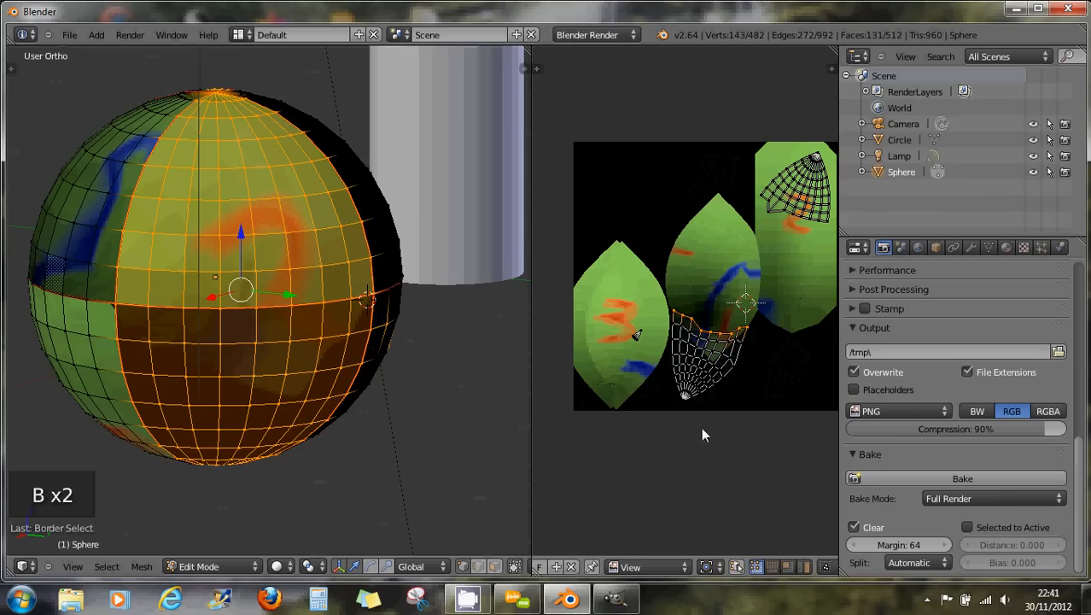
key("b")
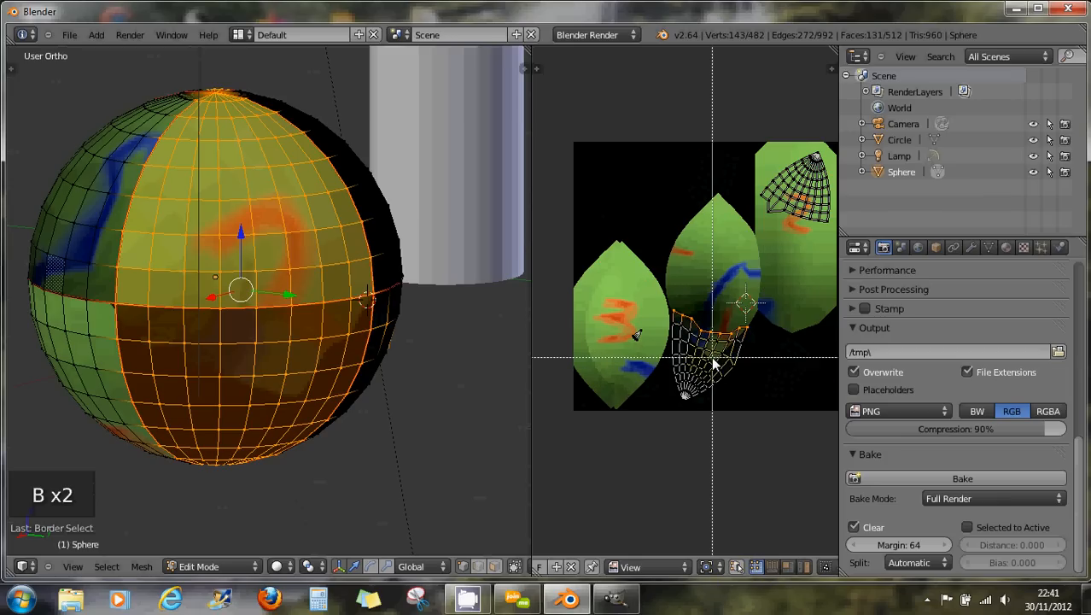
key("Escape")
key("b")
right_click(714, 364)
key("a")
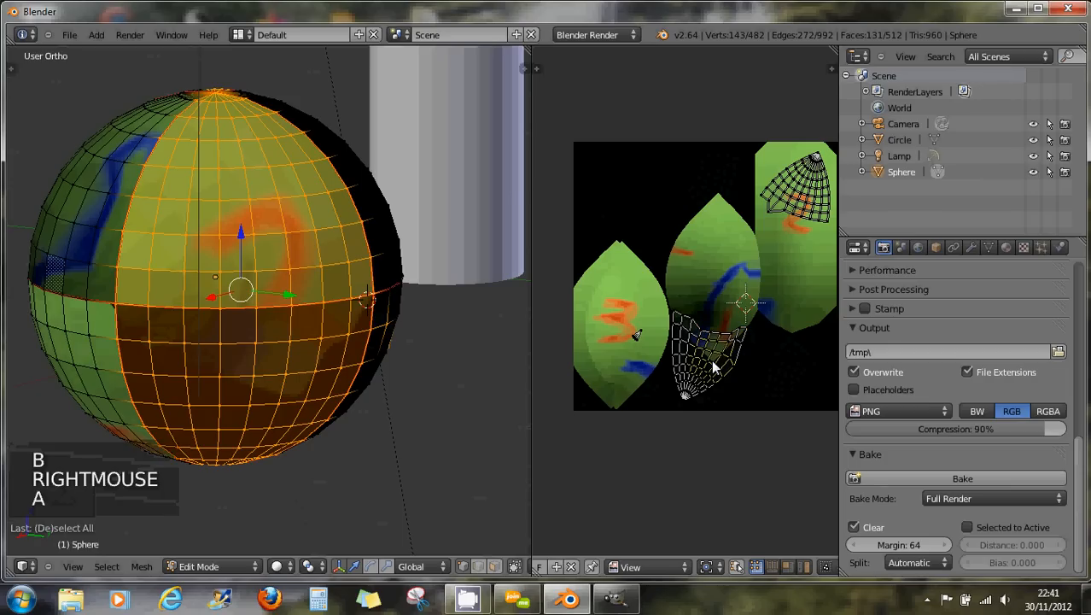
Select the whole distorted UV island and move it directly beneath the fan island over the orange 2.
key("l")
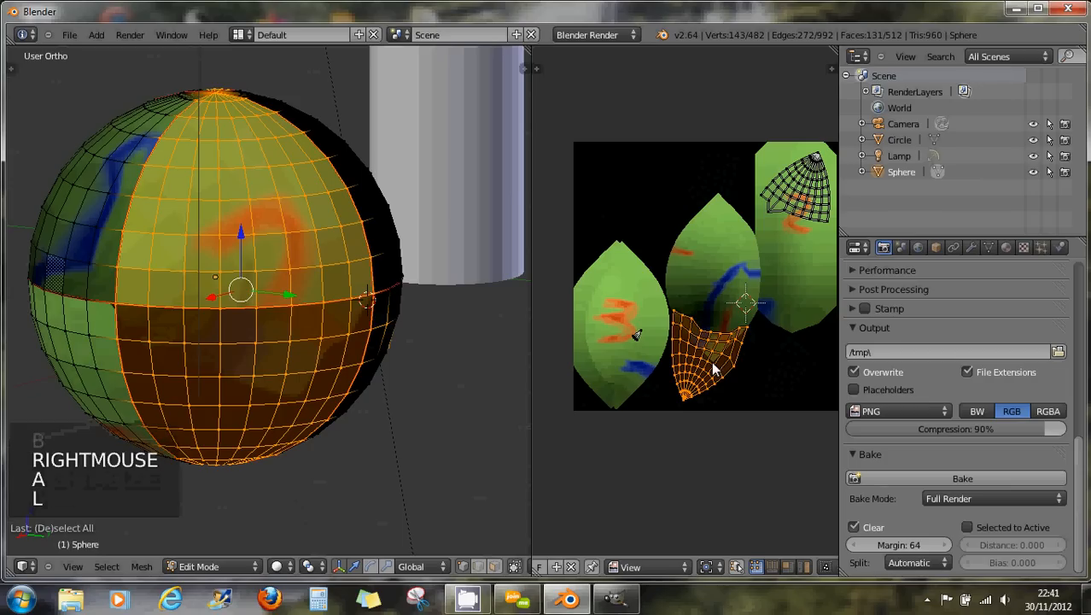
key("g")
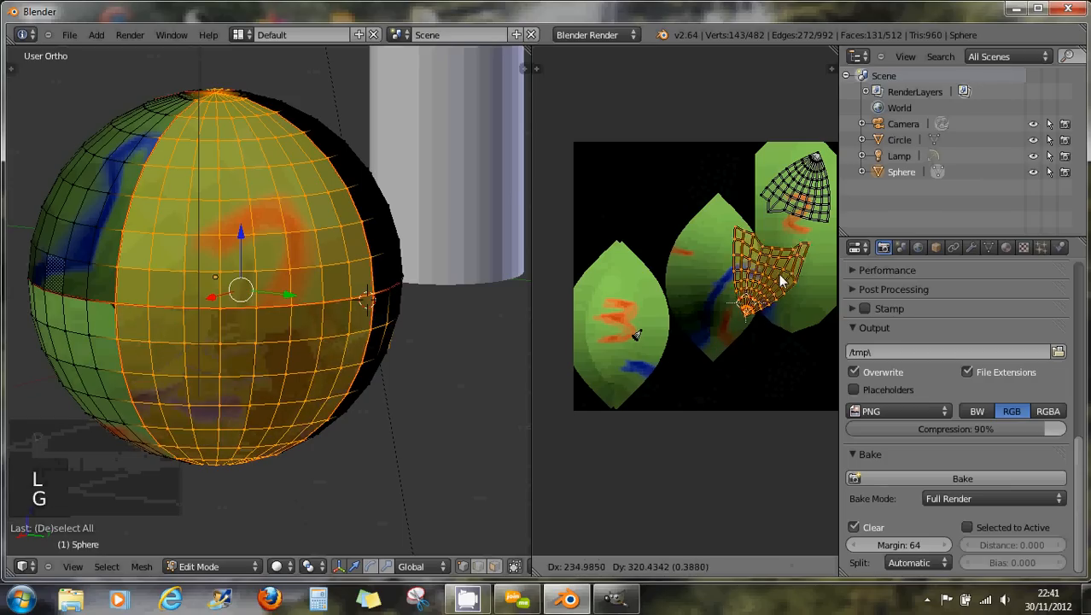
left_click(791, 261)
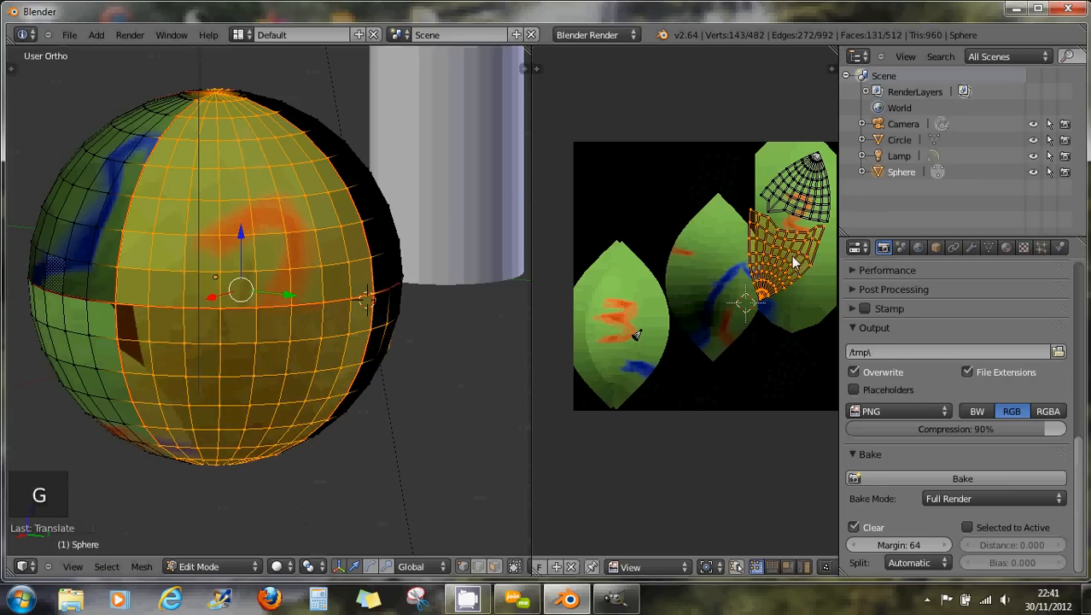
Select the facing boundary edge loops of the upper fan island and the distorted island beneath it.
scroll(803, 203, "up", 3)
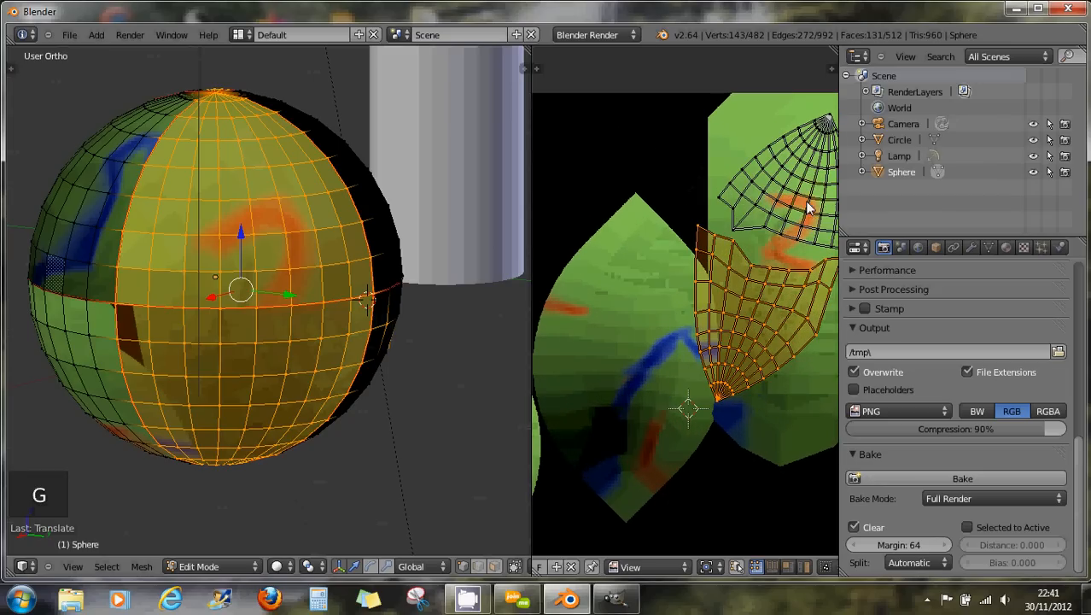
right_click(792, 241)
right_click(789, 245, "alt")
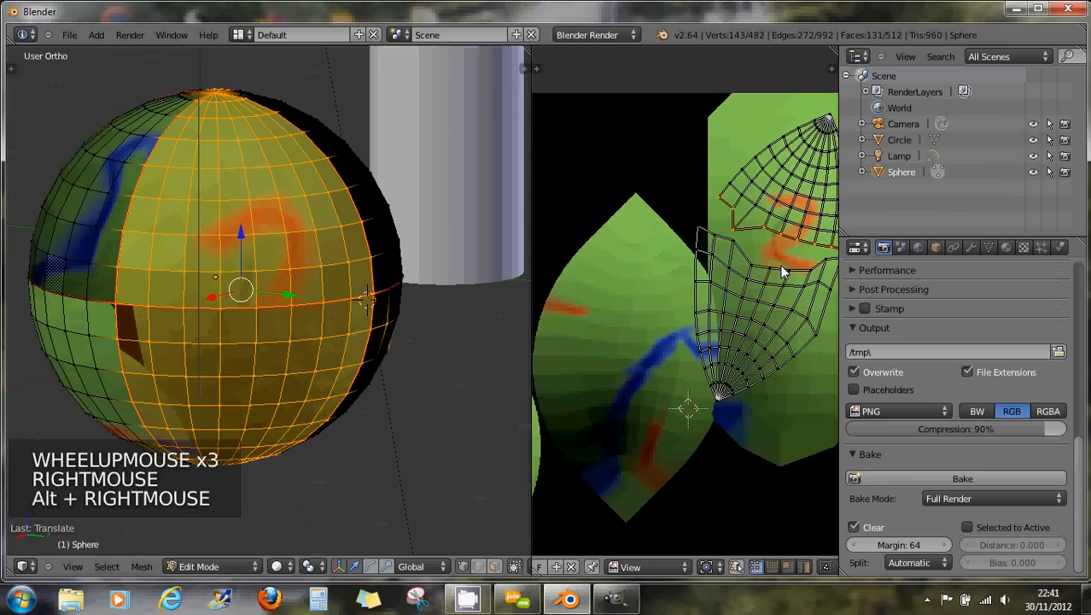
right_click(784, 272, "alt+shift")
scroll(778, 302, "down", 3)
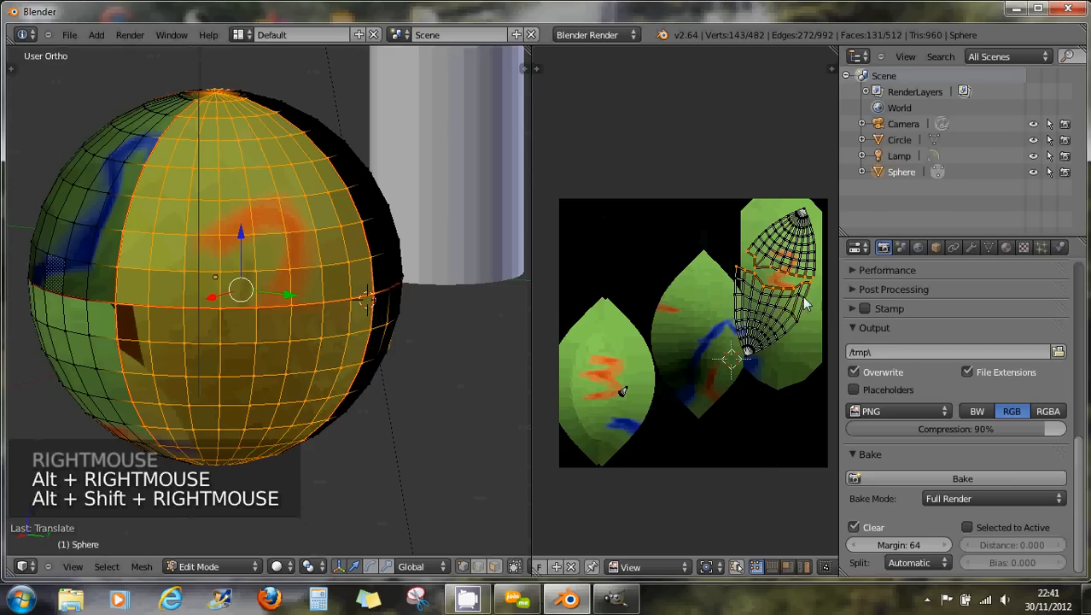
scroll(747, 313, "up", 2)
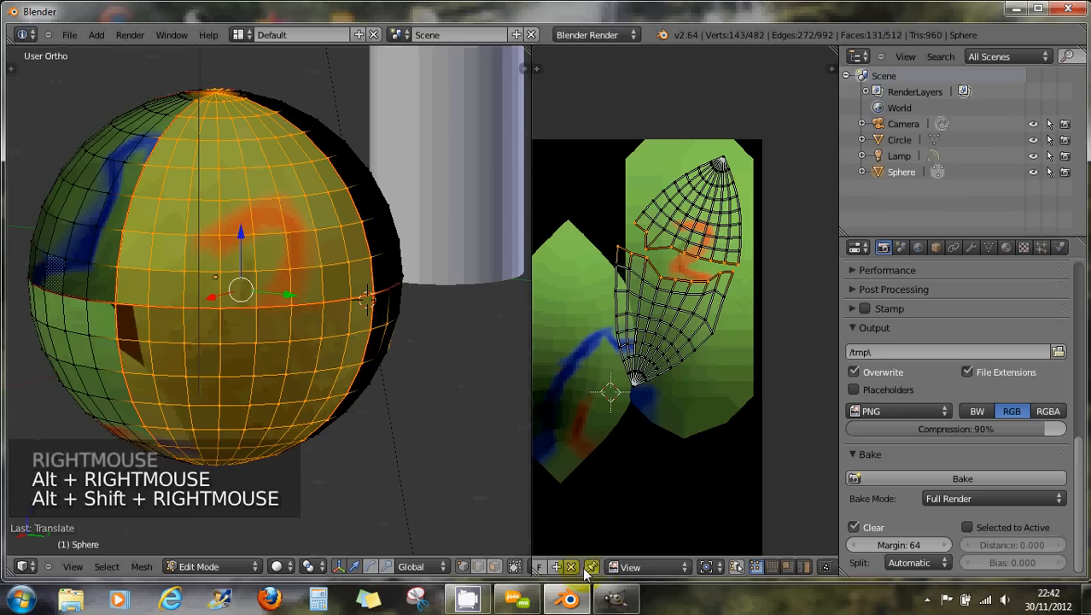
Stitch the selected facing boundary edges so the upper fan island joins the distorted island beneath it.
scroll(589, 570, "up", 6)
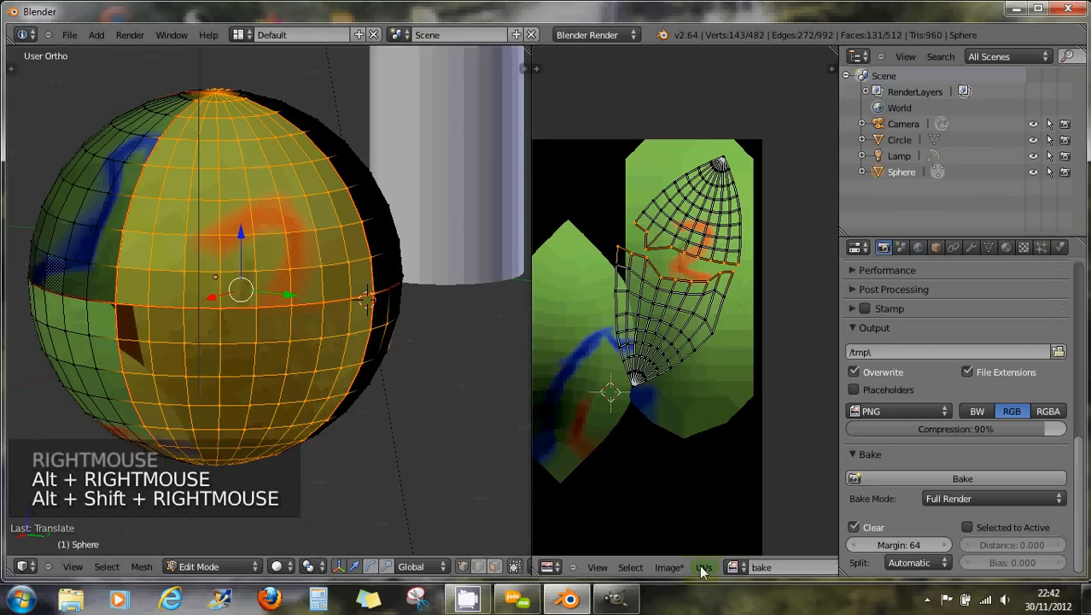
left_click(703, 567)
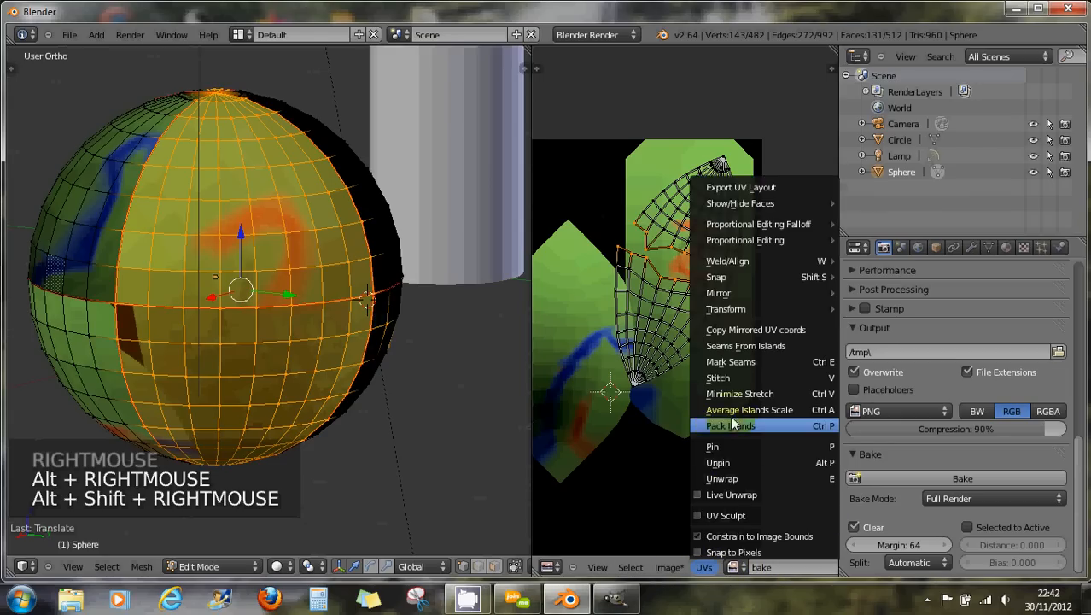
left_click(728, 378)
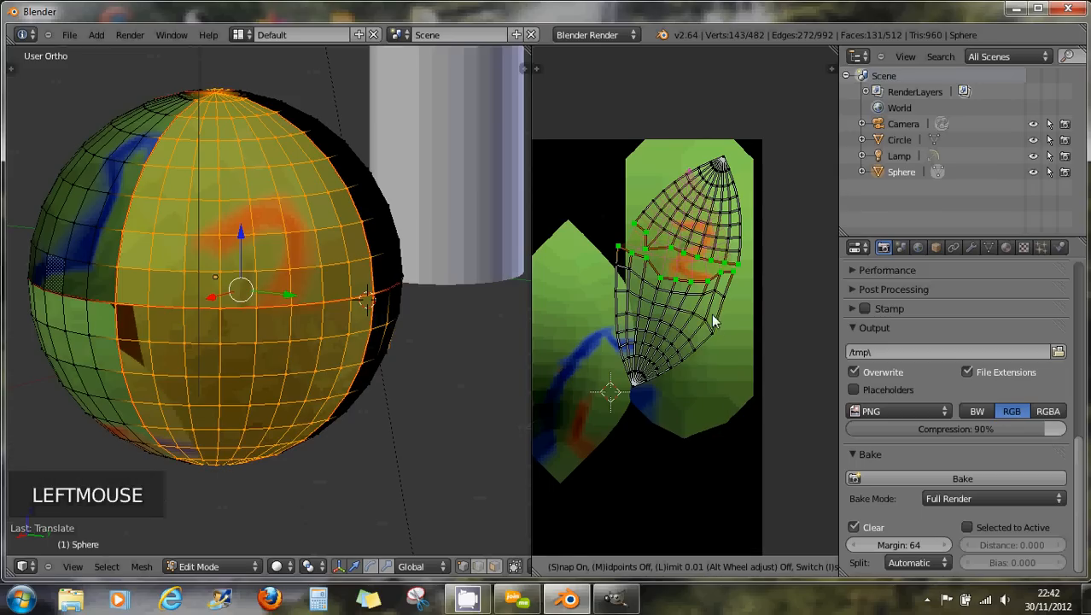
left_click(743, 389)
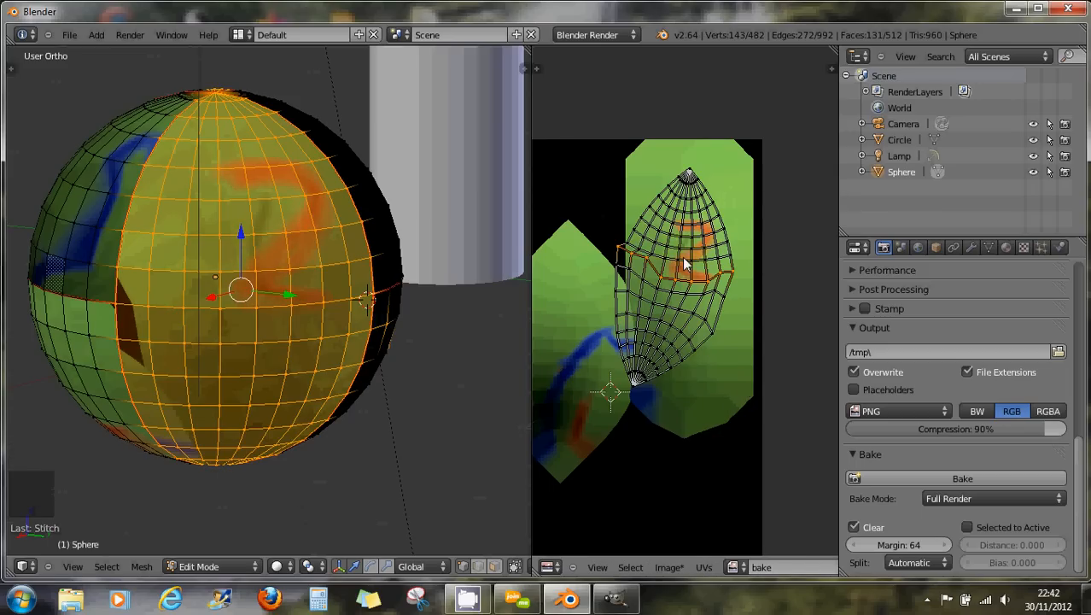
Circle-select the UVs around the stitched seam, from the island's left edge across to the orange 2.
scroll(683, 257, "up", 2)
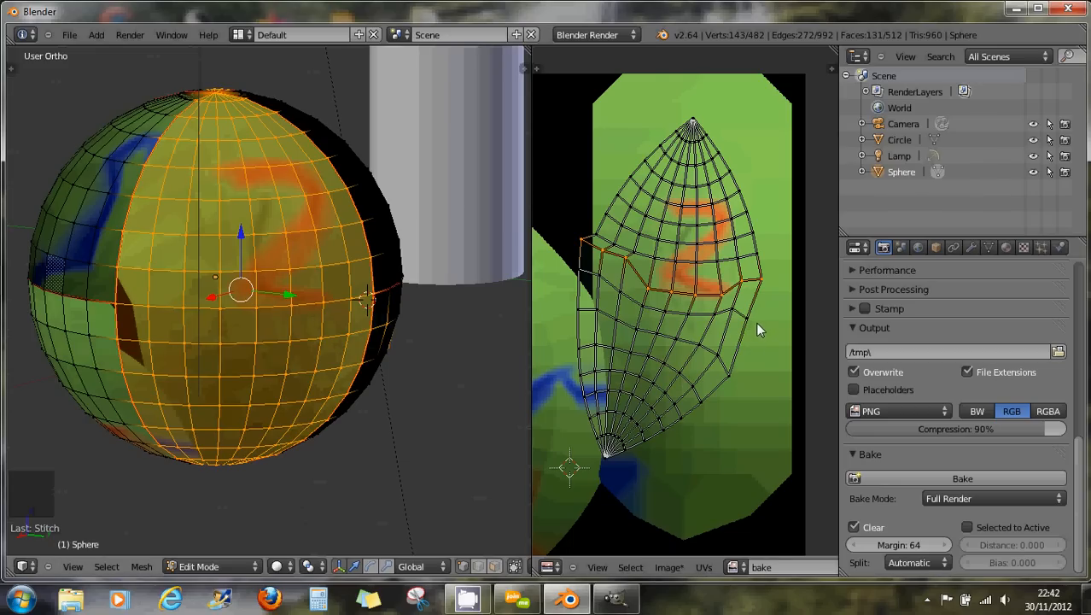
left_click(777, 358)
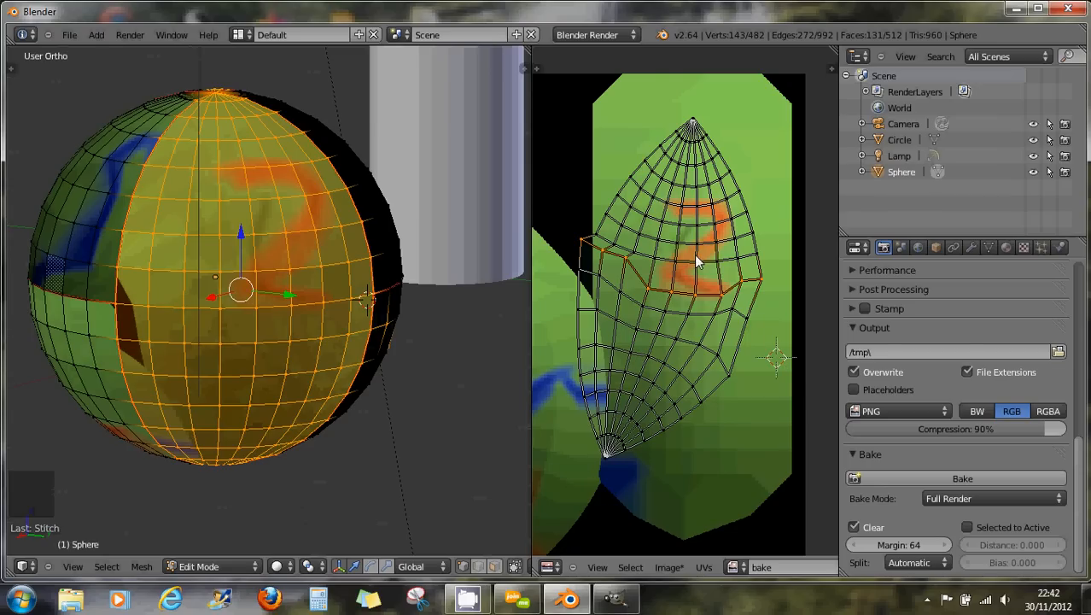
key("c")
mouse_move(679, 256)
left_mouse_down()
mouse_move(619, 211)
mouse_move(686, 237)
left_mouse_up()
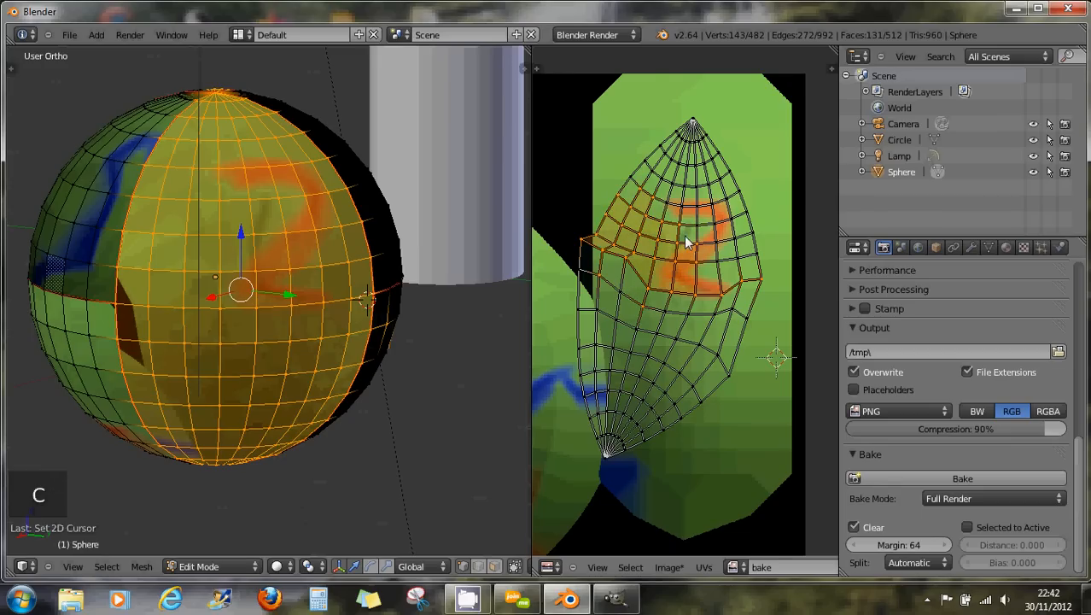
Select the whole UV island around the painted 2 and apply Minimize Stretch with a blend of 0.40.
right_click(692, 243)
key("l")
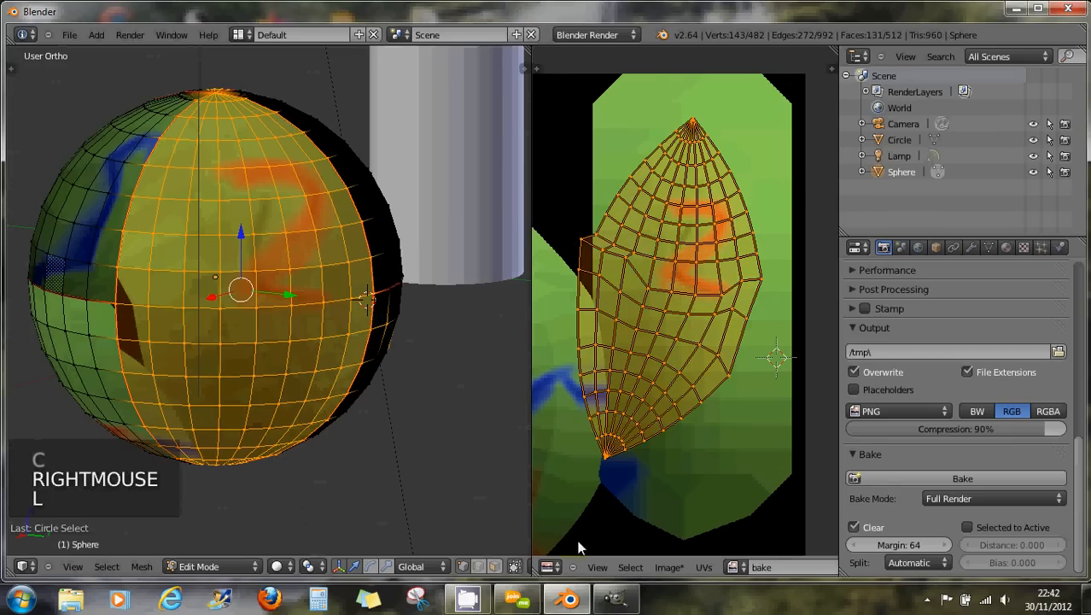
left_click(703, 567)
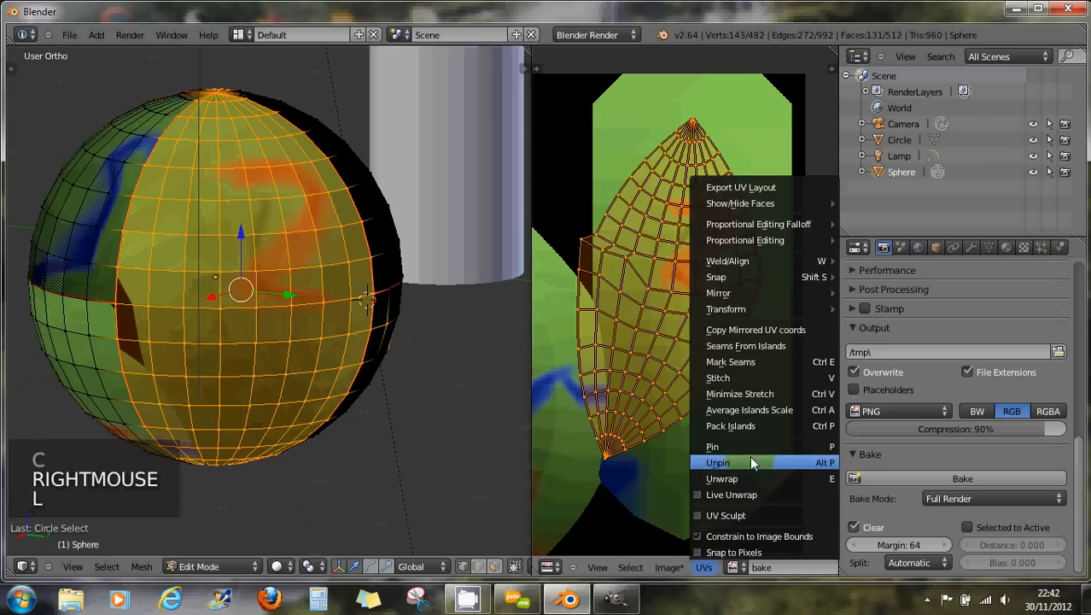
left_click(760, 395)
scroll(686, 417, "up", 10)
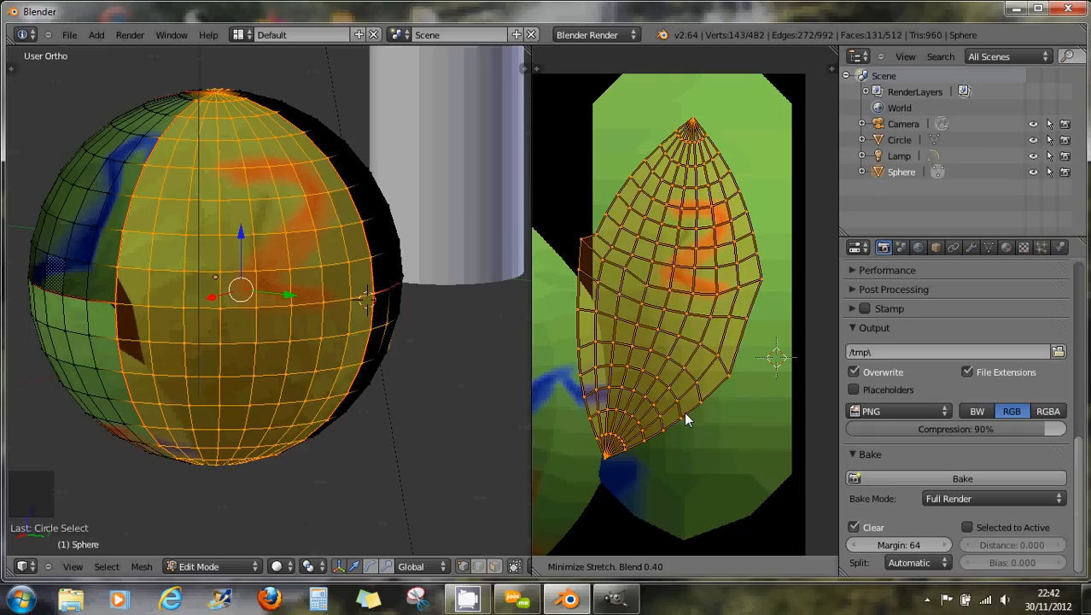
left_click(708, 389)
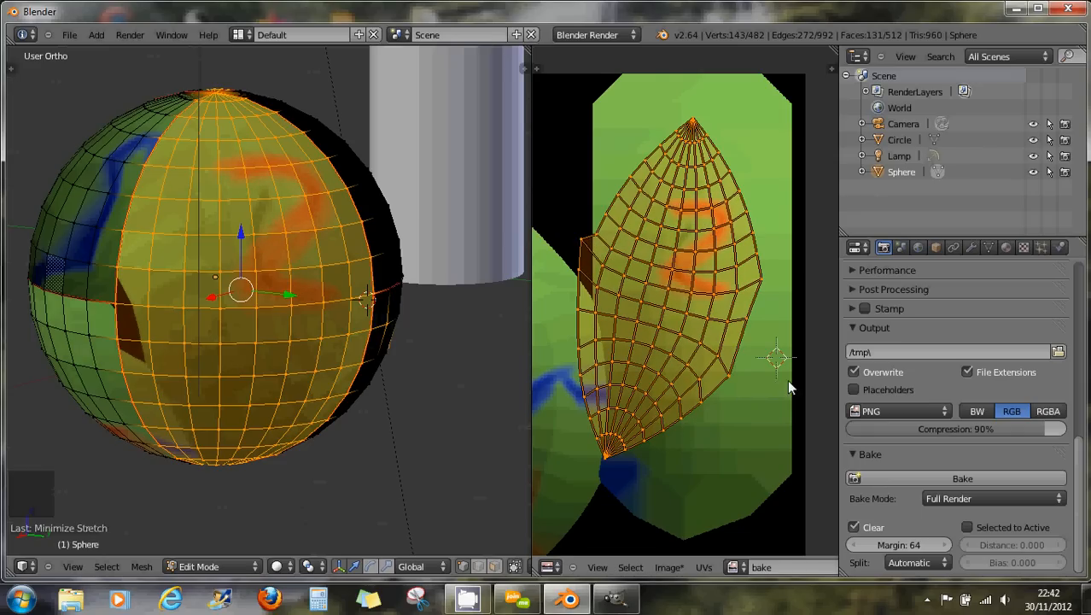
Move three neighbouring UV vertices on the island's upper-left border outward, one after another, to reshape its outline.
right_click(597, 237)
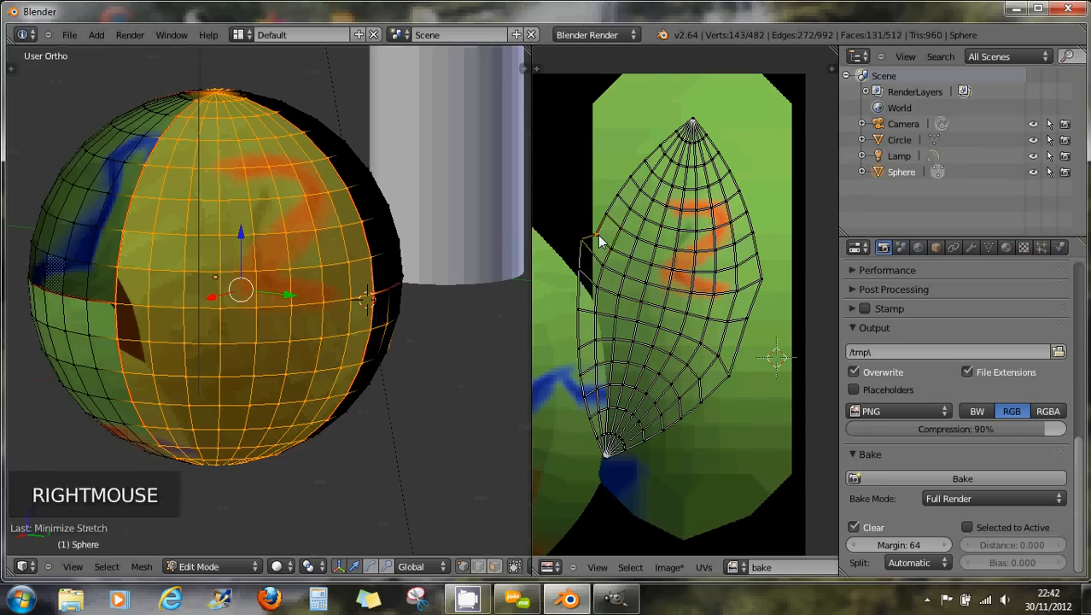
key("g")
key("g")
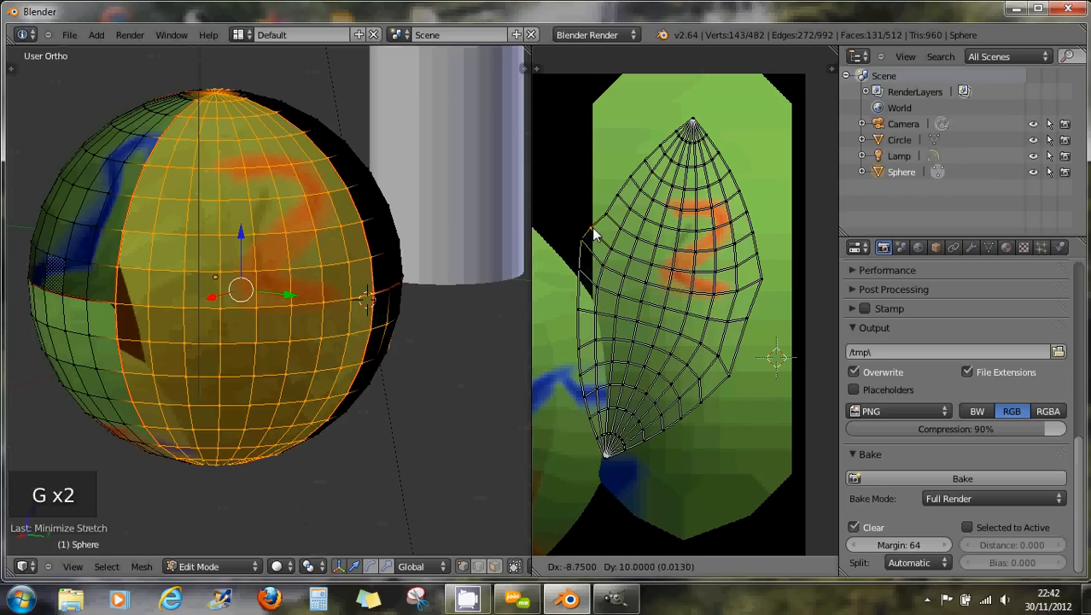
left_click(605, 214)
right_click(606, 213)
key("g")
key("g")
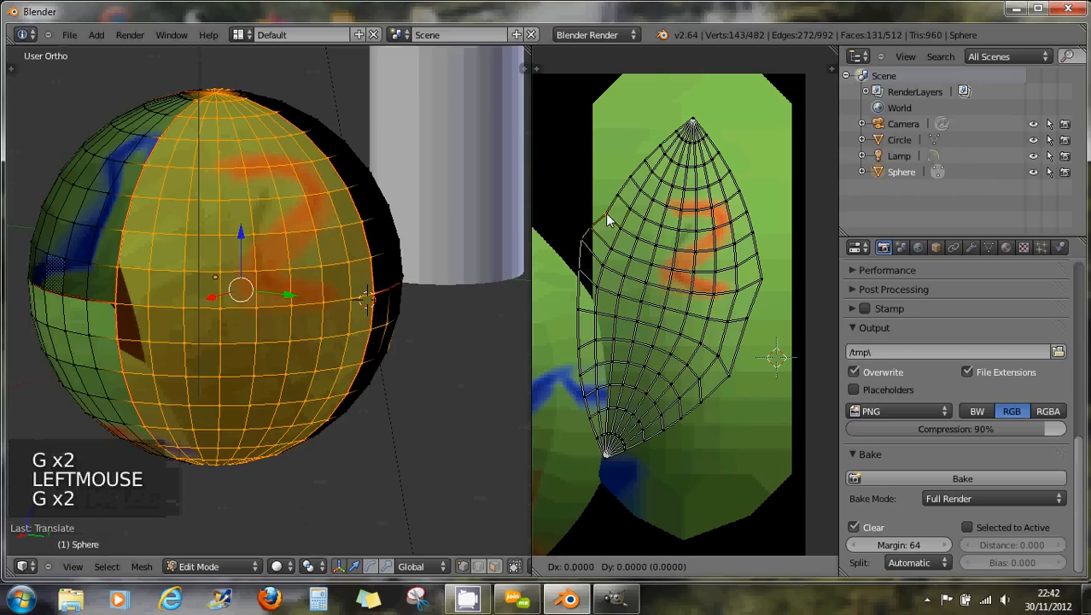
left_click(615, 201)
right_click(616, 193)
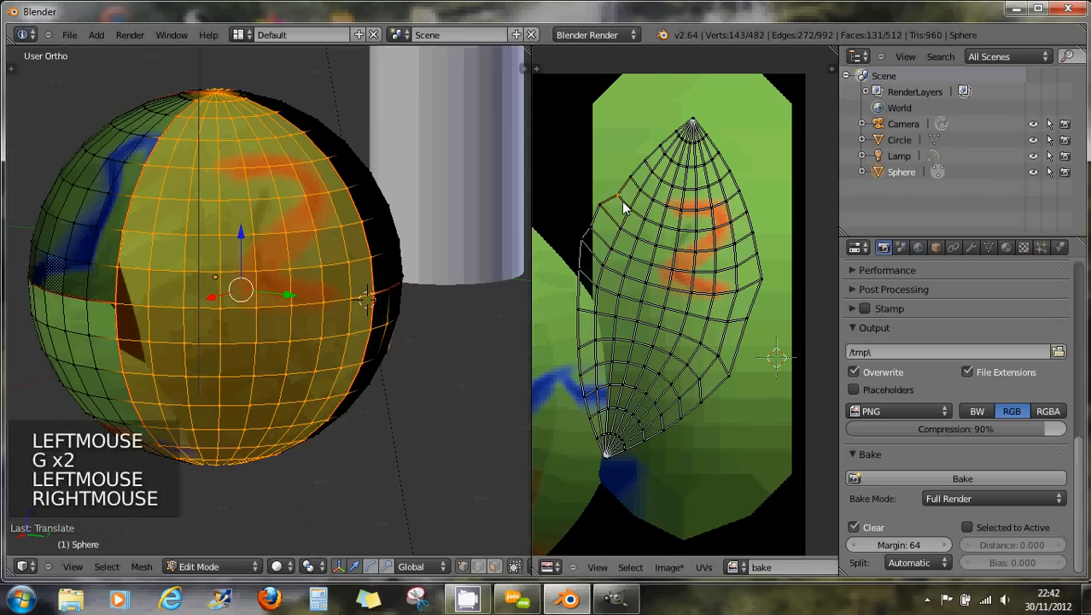
key("g")
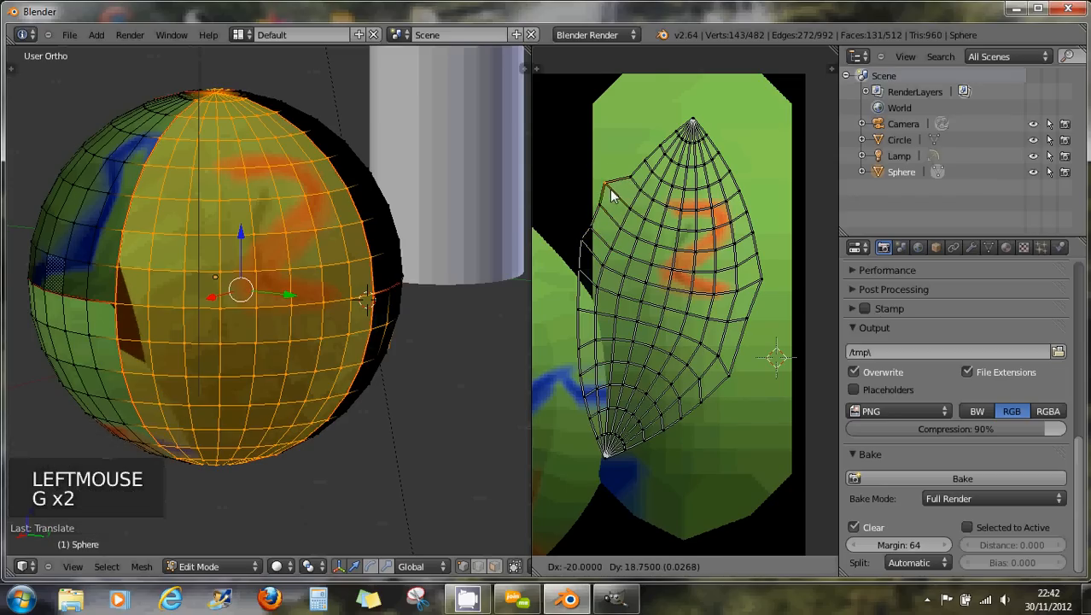
left_click(614, 192)
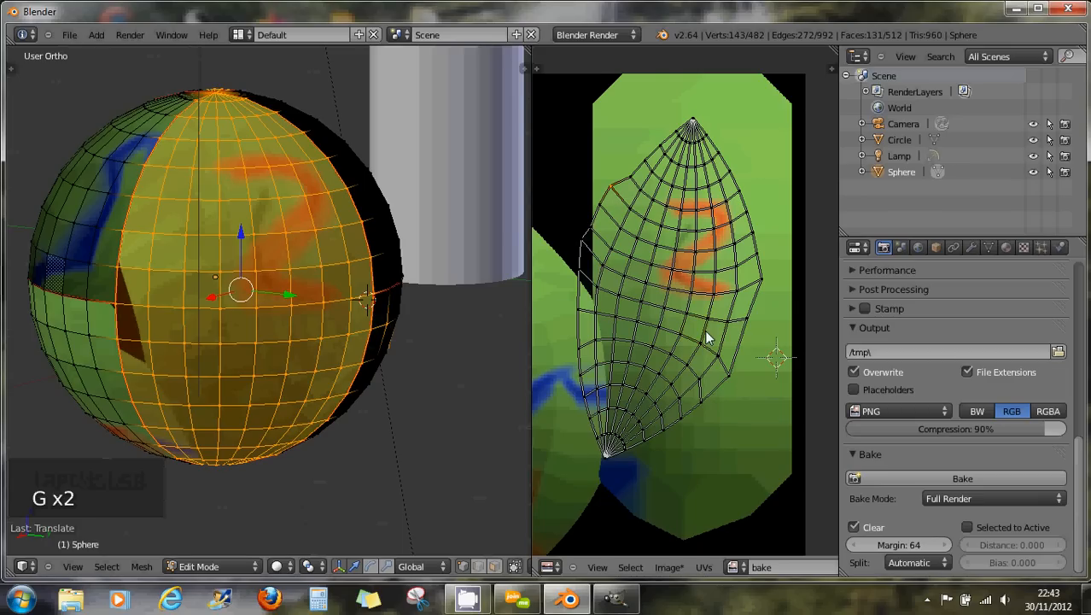
Select the complete UV island, then reveal the hidden faces of the sphere.
scroll(705, 337, "down", 5)
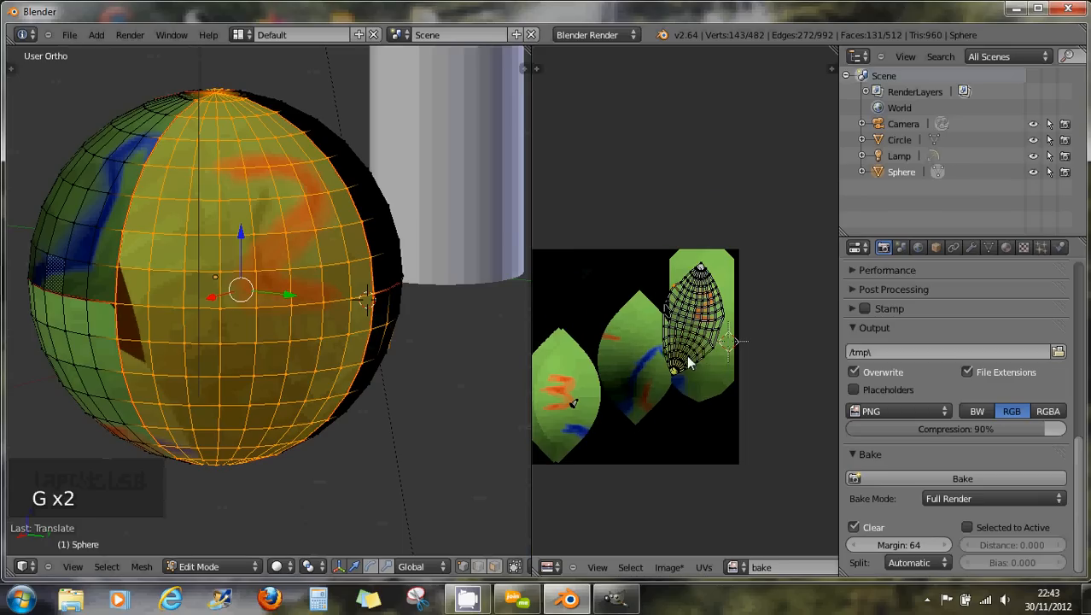
key("l")
key("l")
key("l")
key("l")
key("l")
key("l")
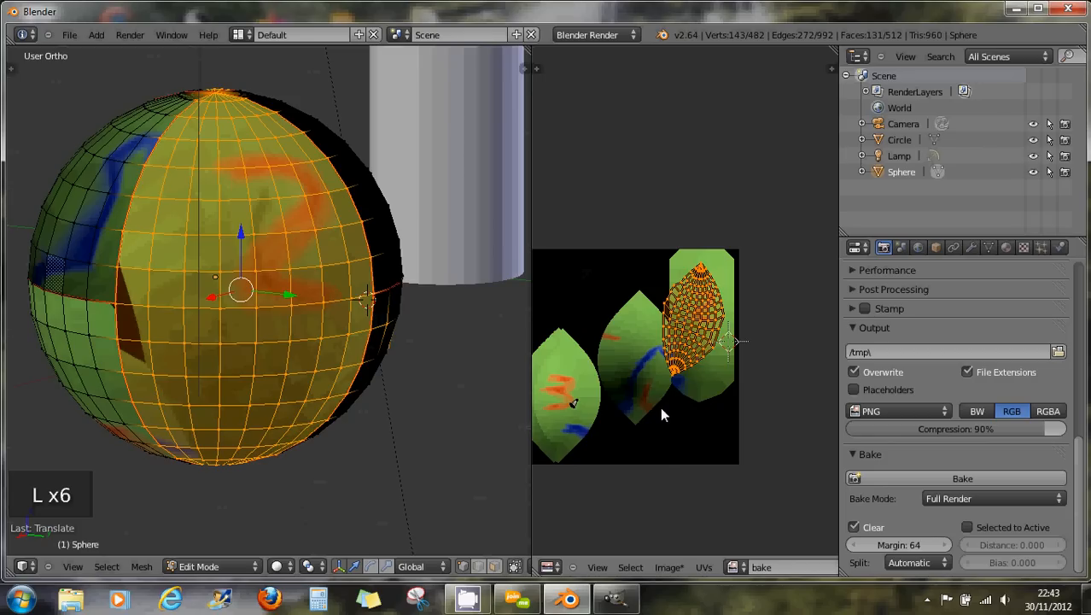
left_click(636, 440)
key("alt+h")
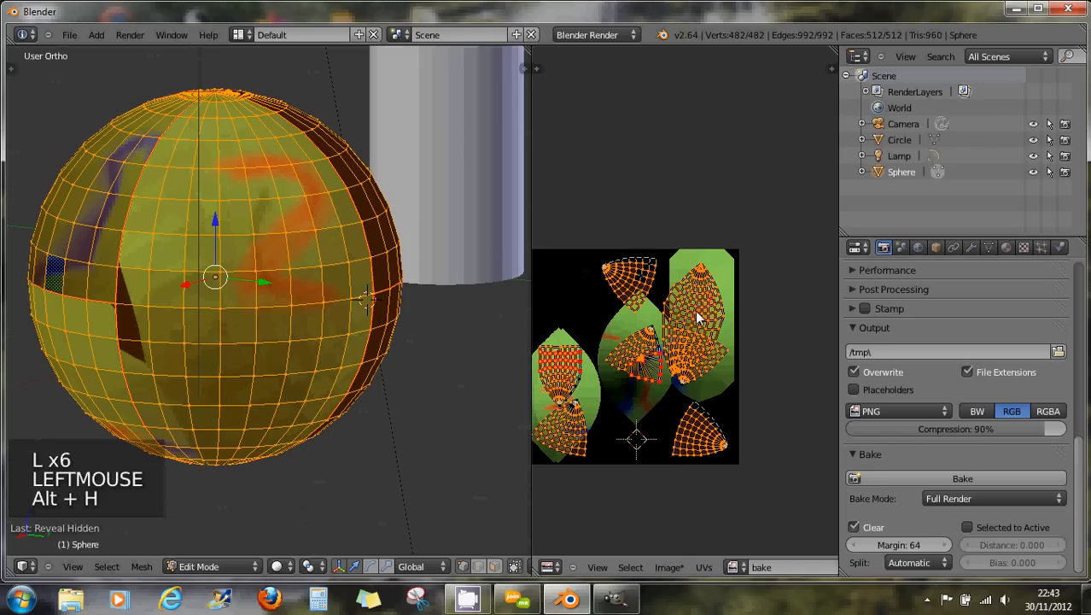
Move the large UV island off the painted 2 to the upper-left area of the bake image.
key("l")
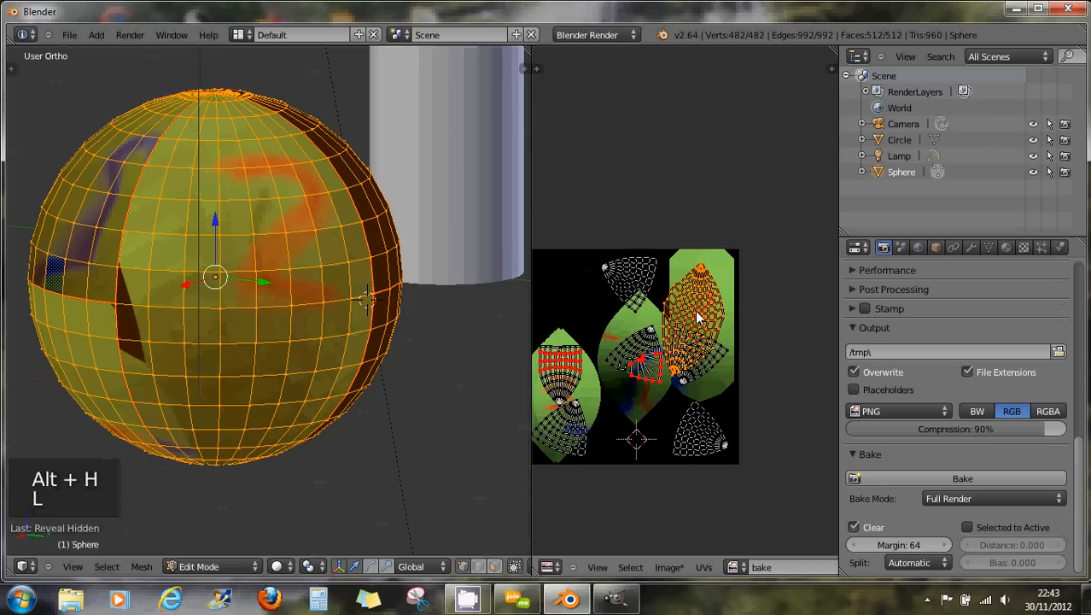
key("g")
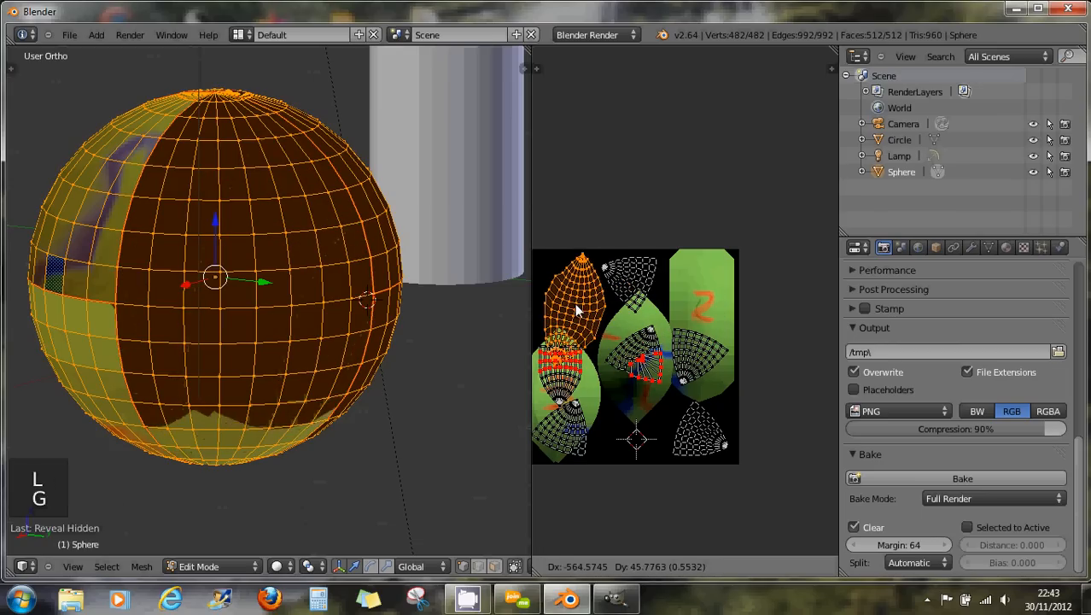
left_click(574, 305)
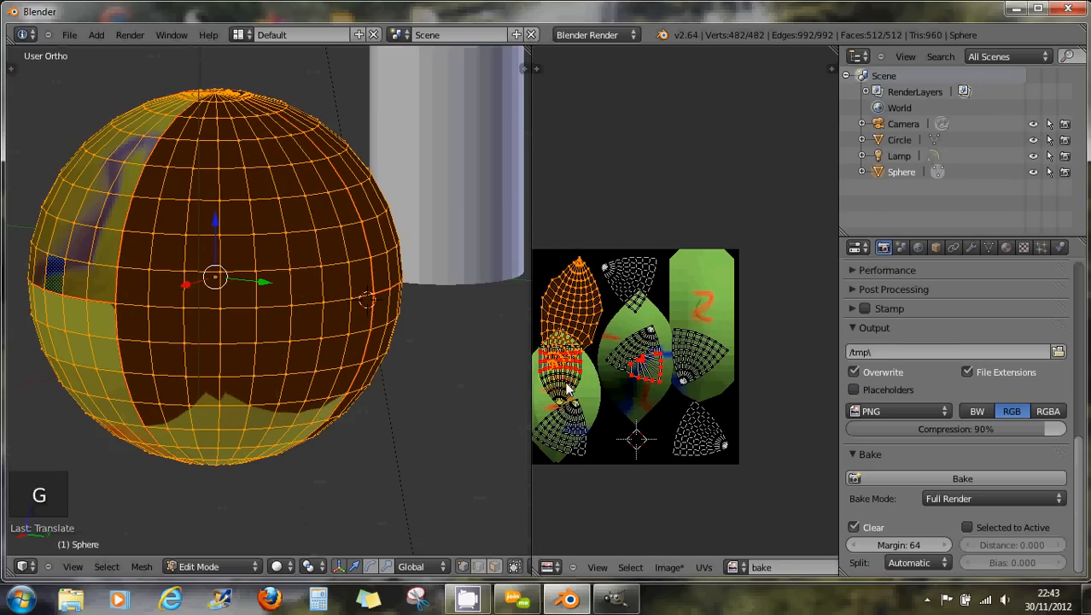
Move the fan-shaped UV island lying over the painted 3 onto the green shape containing the painted 2.
key("l")
key("l")
key("g")
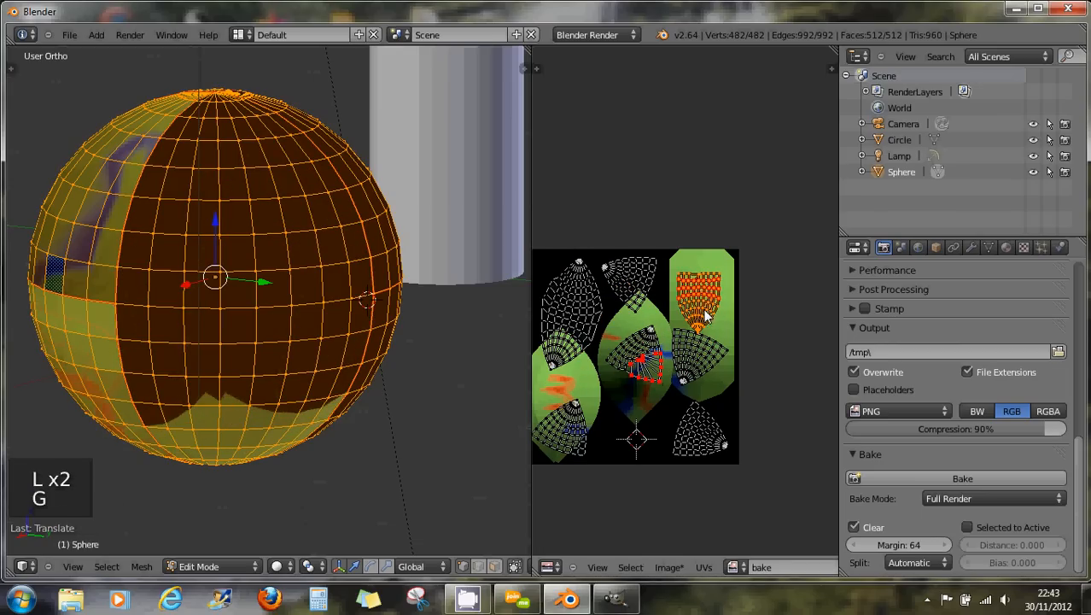
left_click(705, 321)
scroll(591, 344, "up", 2)
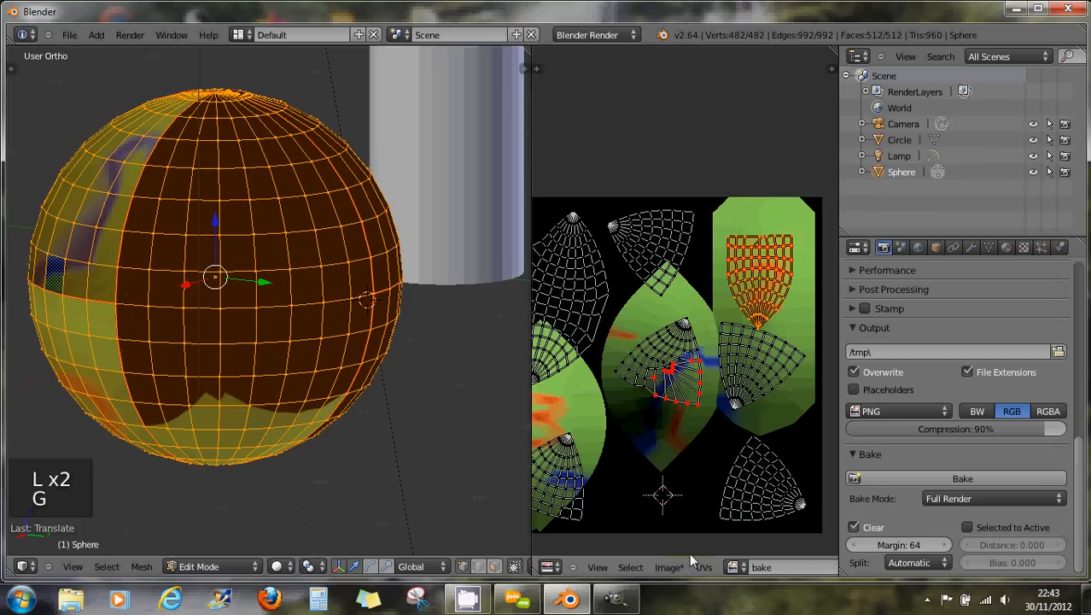
Select a run of neighbouring vertices along the upper-right edge of the large UV island.
right_click(595, 248)
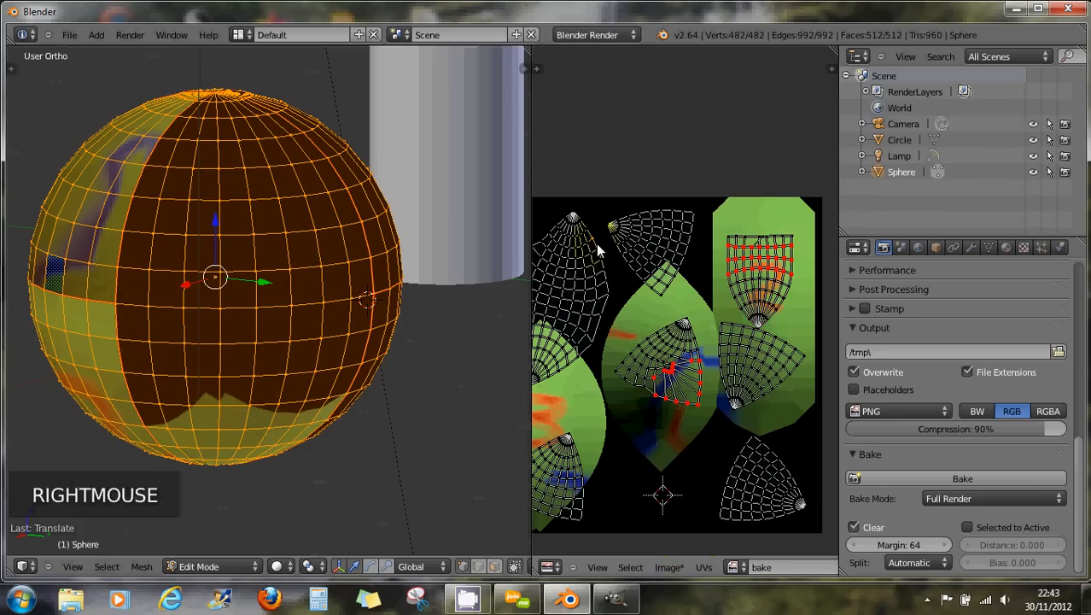
right_click(599, 252, "shift")
right_click(601, 260, "shift")
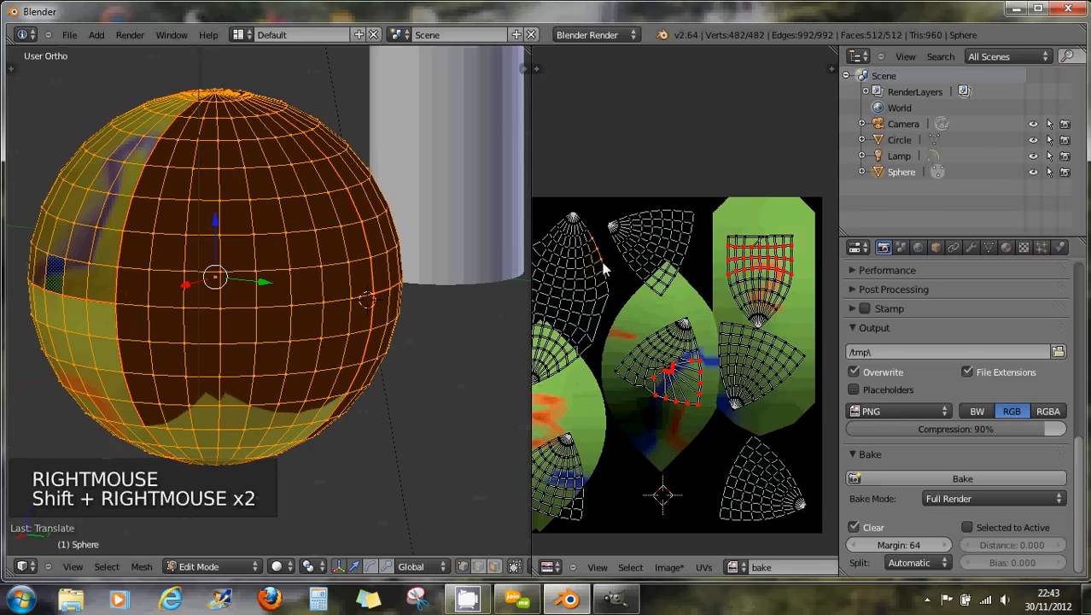
right_click(603, 266, "shift")
right_click(605, 272, "shift")
right_click(606, 273, "shift")
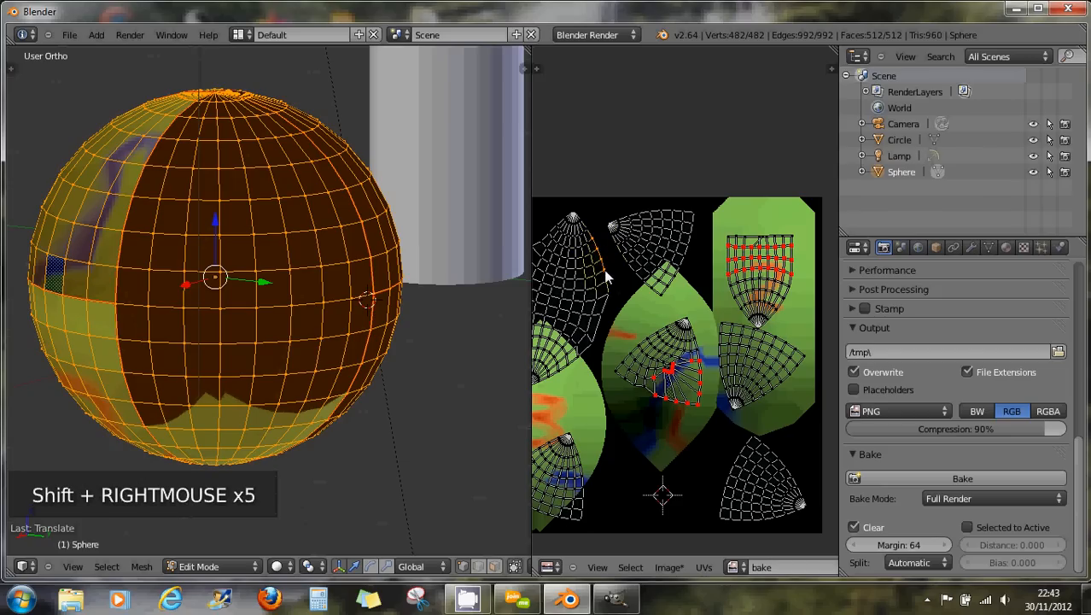
middle_click_drag(683, 394, 705, 390)
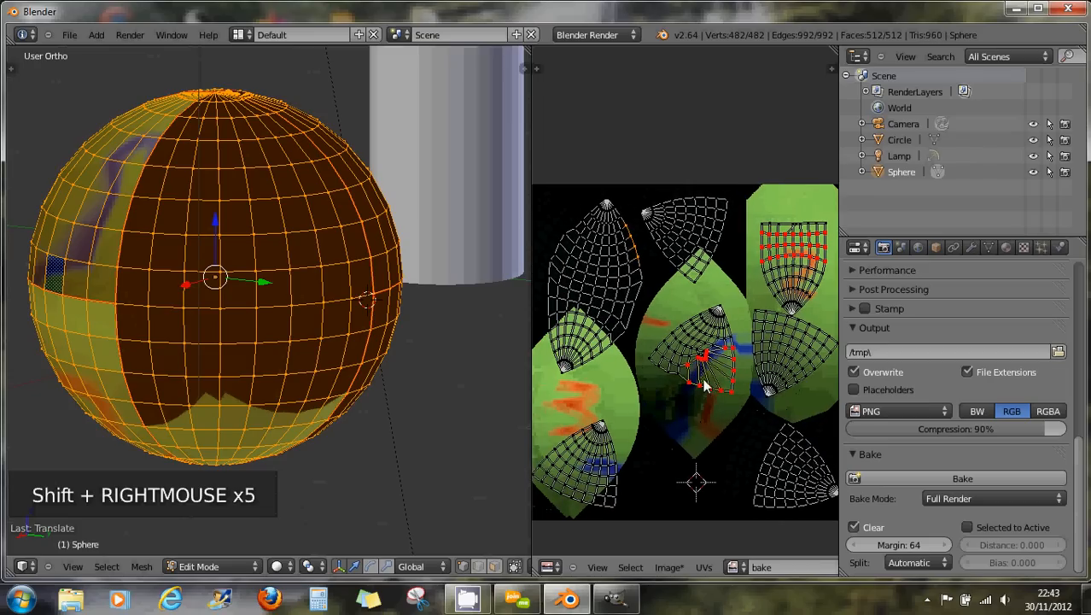
Select the run of vertices along the upper-left edge of the fan-shaped UV island in the middle of the image.
right_click(666, 332)
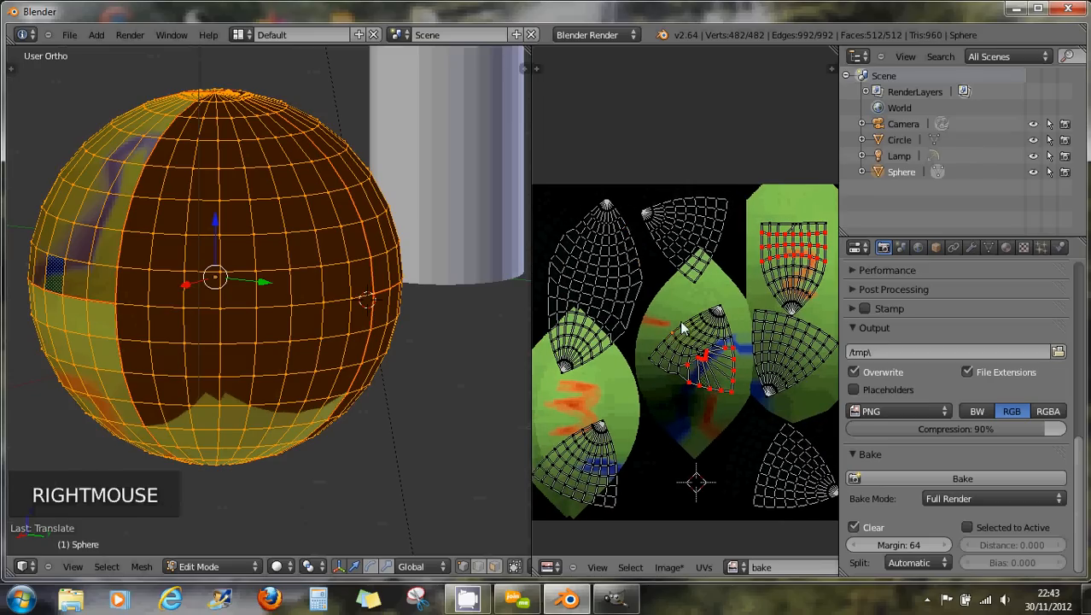
right_click(688, 321, "shift")
right_click(692, 317, "shift")
right_click(695, 313, "shift")
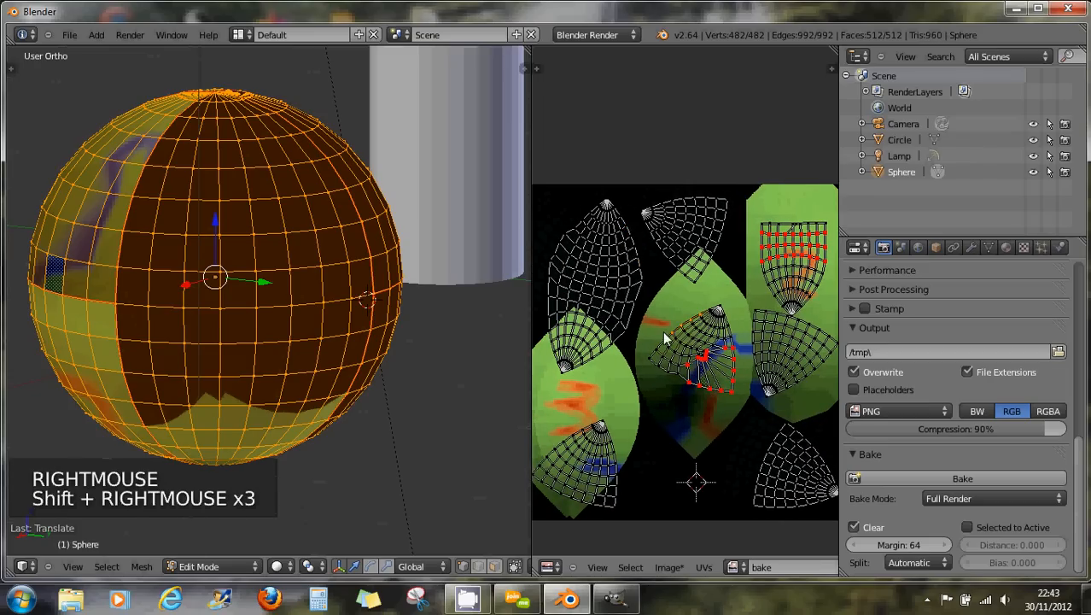
right_click(656, 343, "shift")
right_click(664, 335, "shift")
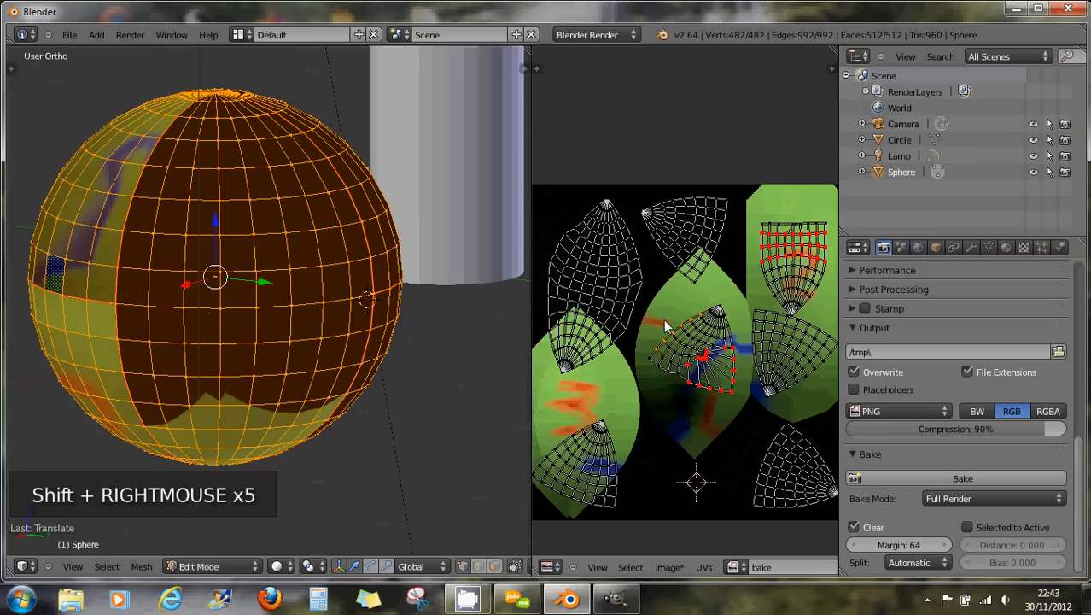
Try to stitch the selected edge vertices of the middle island to their matching edge, examining the preview closely.
left_click(703, 568)
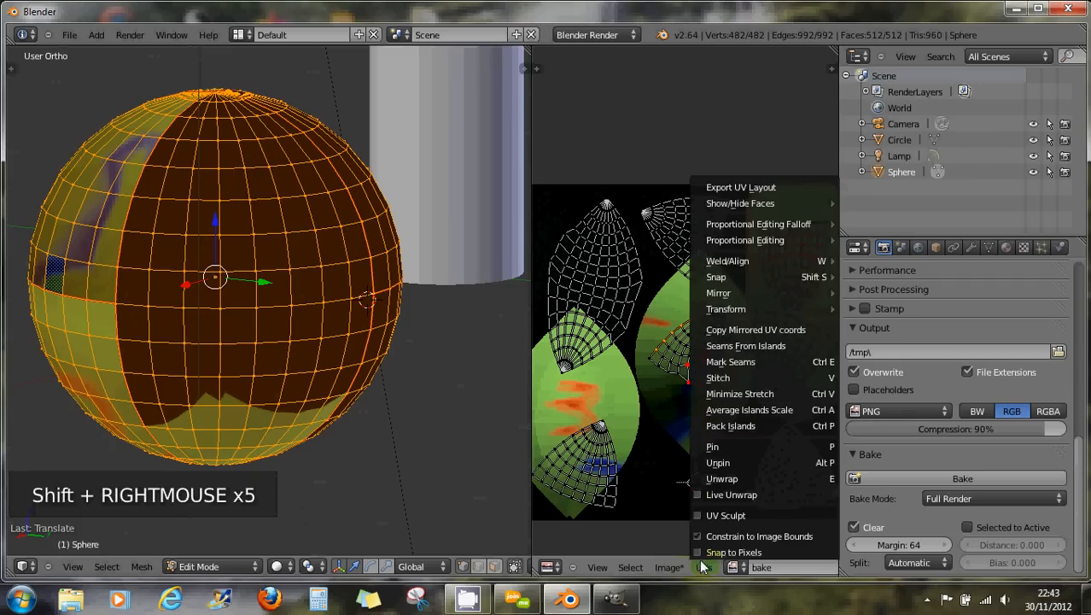
left_click(716, 380)
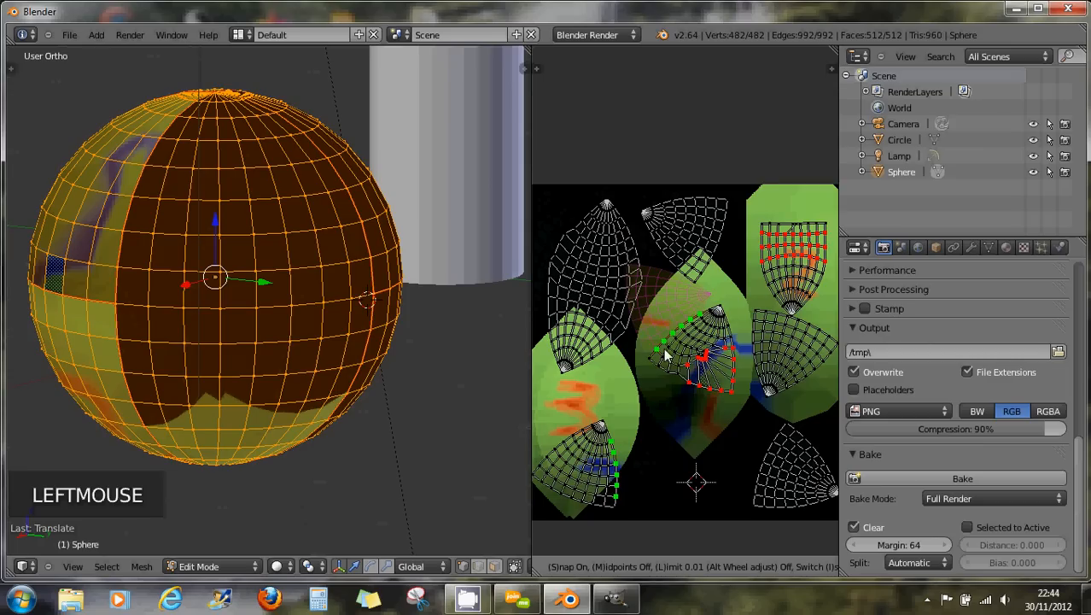
scroll(664, 348, "up", 4)
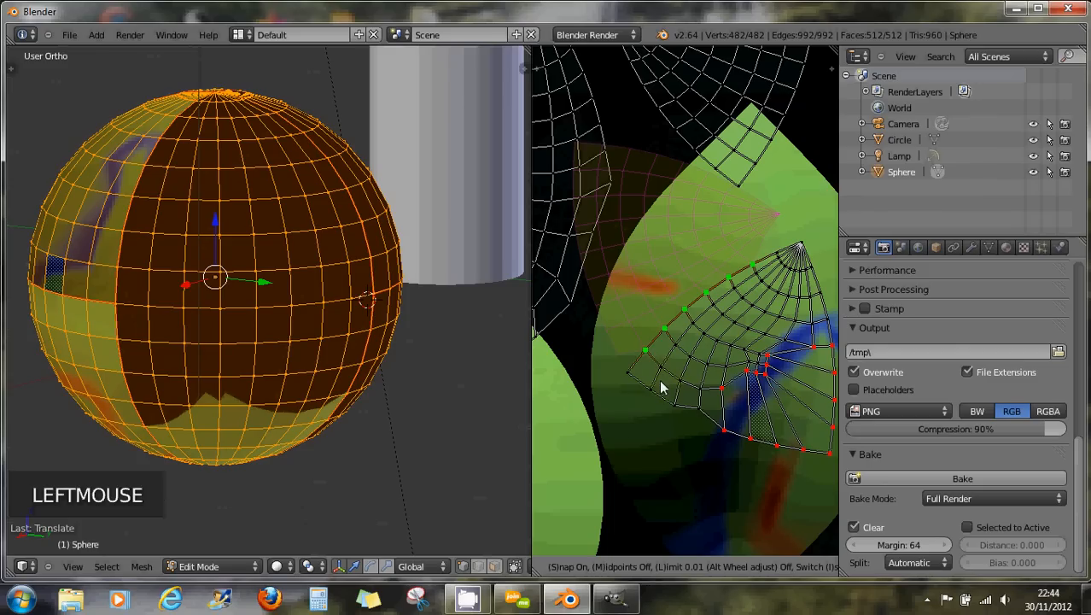
scroll(656, 281, "up", 3)
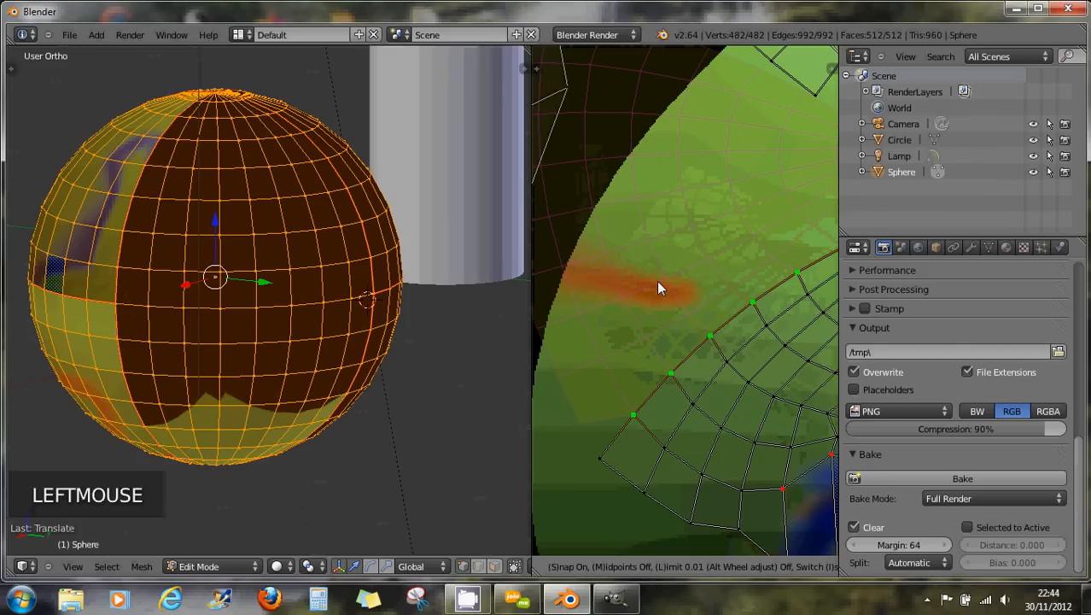
scroll(589, 350, "down", 2)
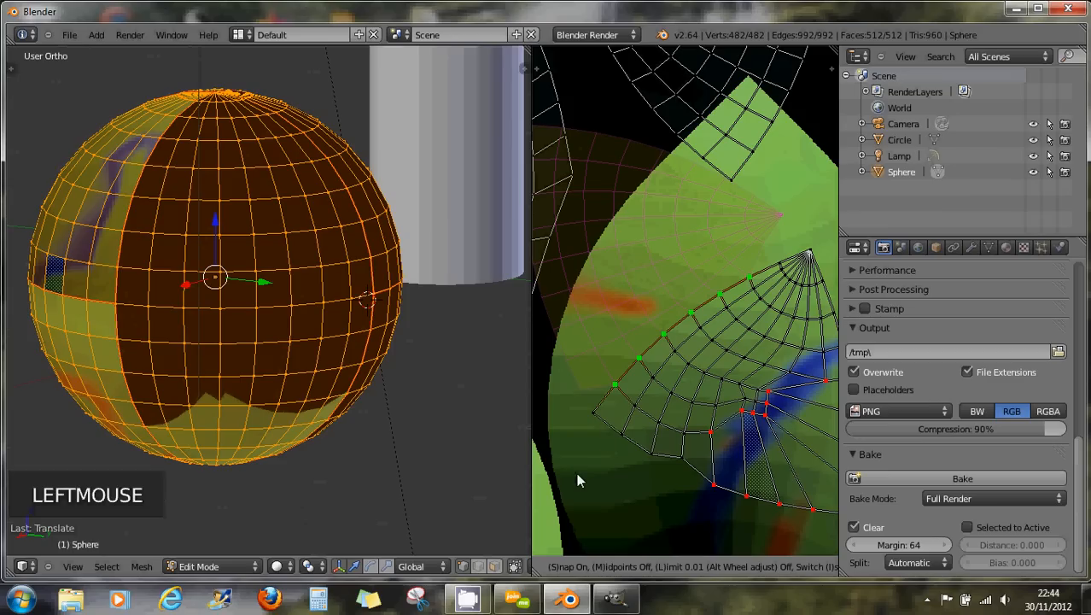
left_click(752, 297)
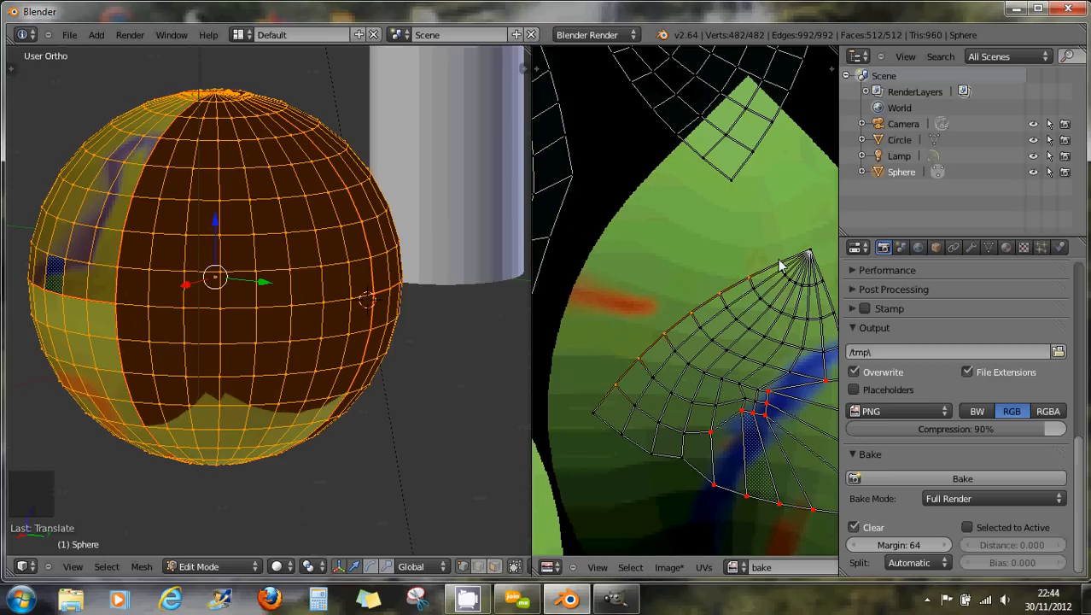
Try to stitch the middle fan-shaped island's upper-left edge with its tip vertex added to the selection, and inspect the moved islands.
right_click(803, 256, "shift")
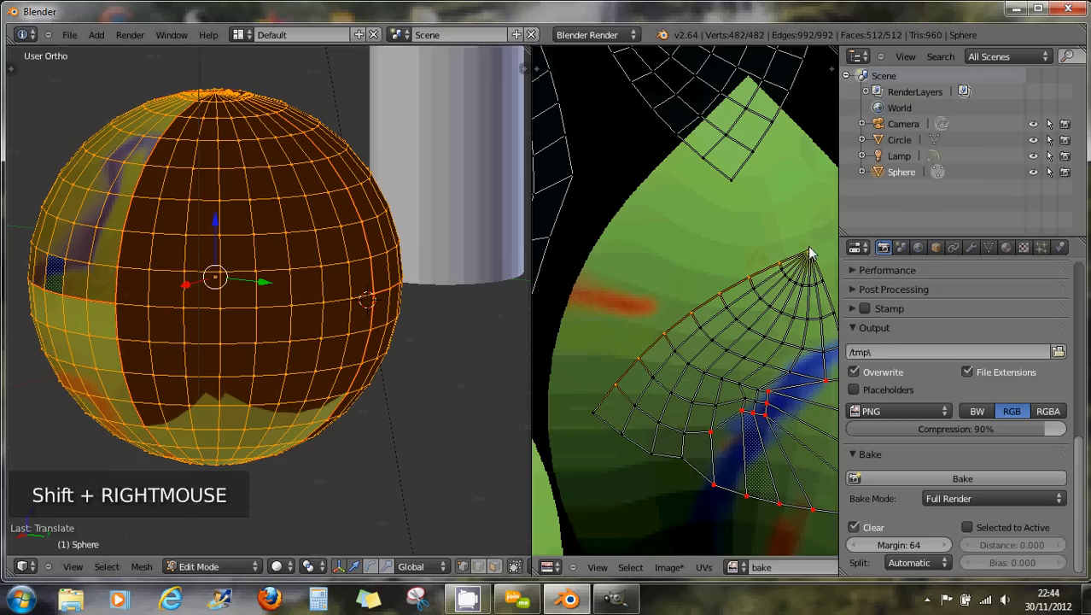
right_click(802, 256, "shift")
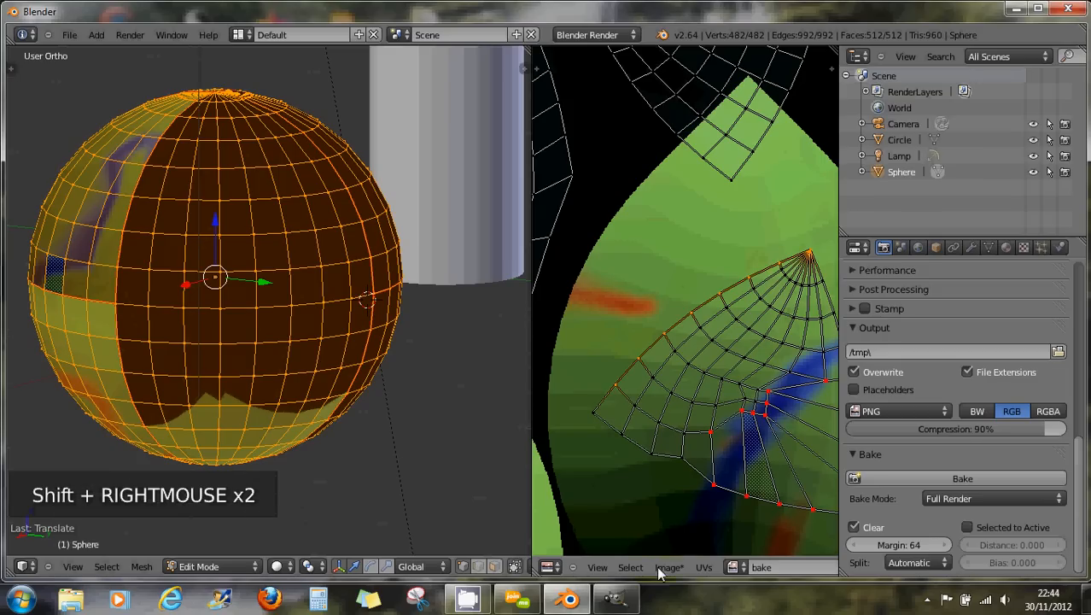
left_click(703, 568)
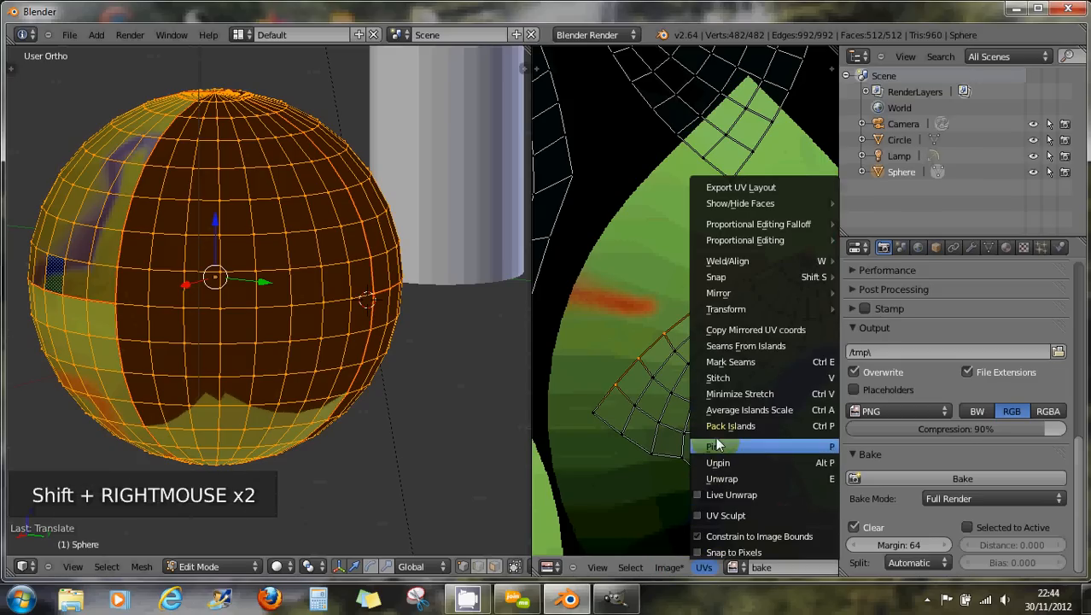
left_click(732, 392)
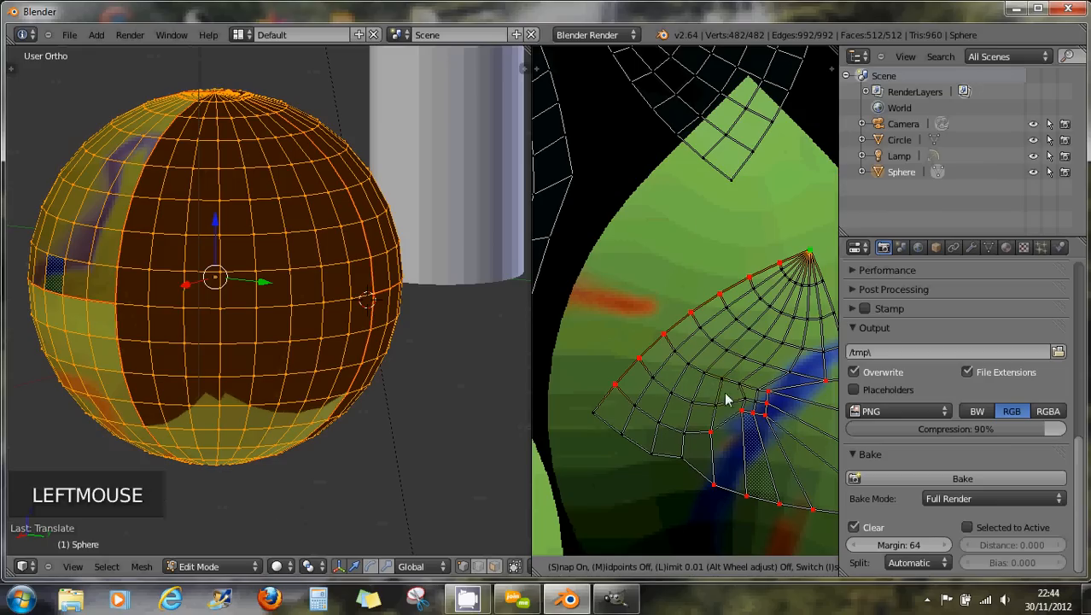
scroll(671, 363, "down", 3)
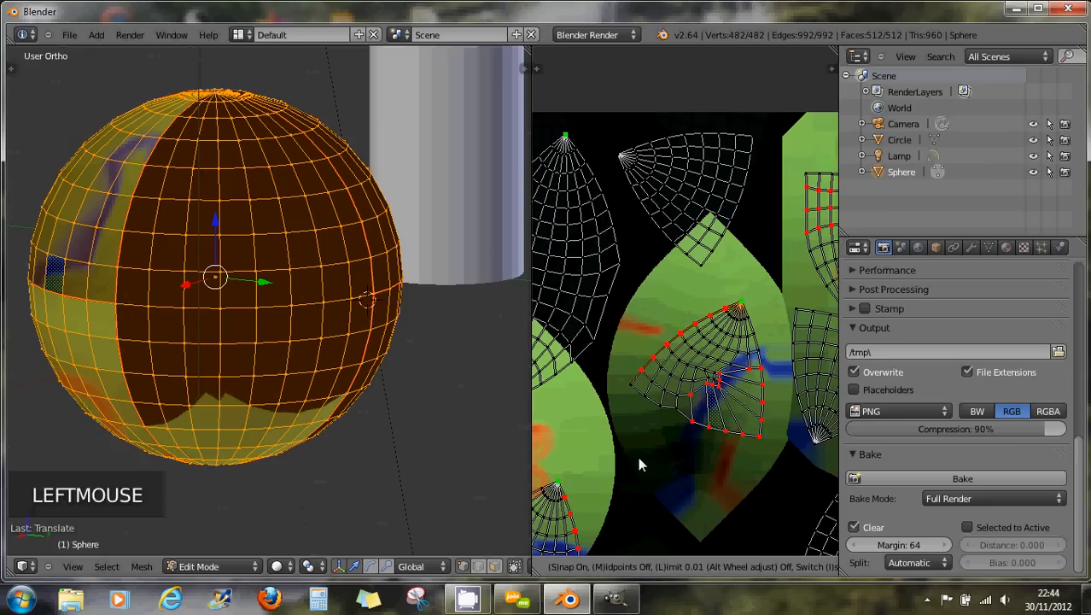
middle_click_drag(639, 456, 664, 460)
left_click(669, 444)
scroll(669, 443, "down", 3)
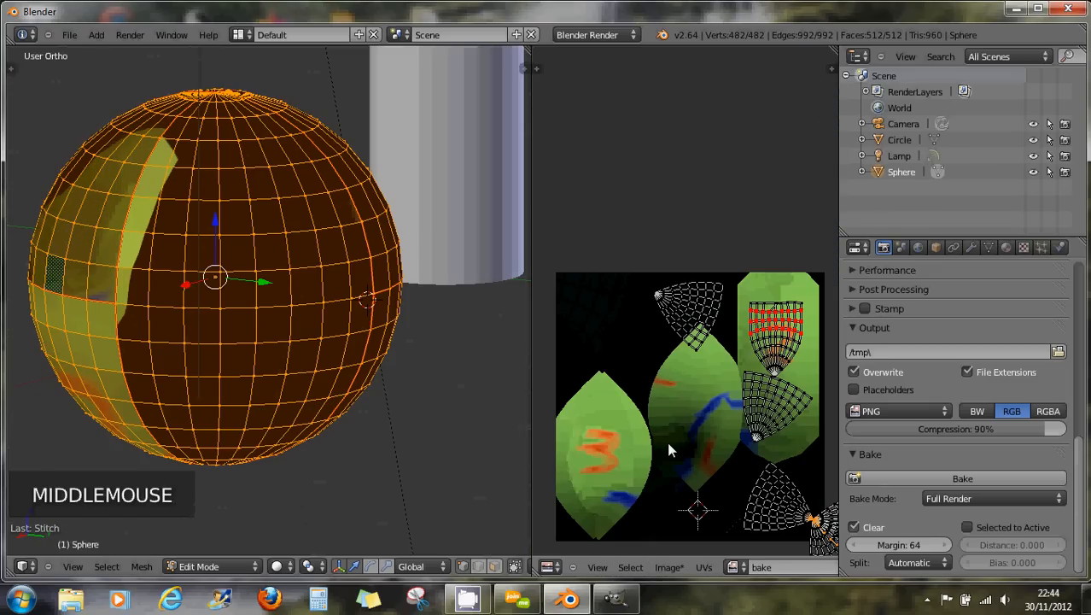
middle_click_drag(676, 457, 699, 451)
scroll(697, 448, "up", 3)
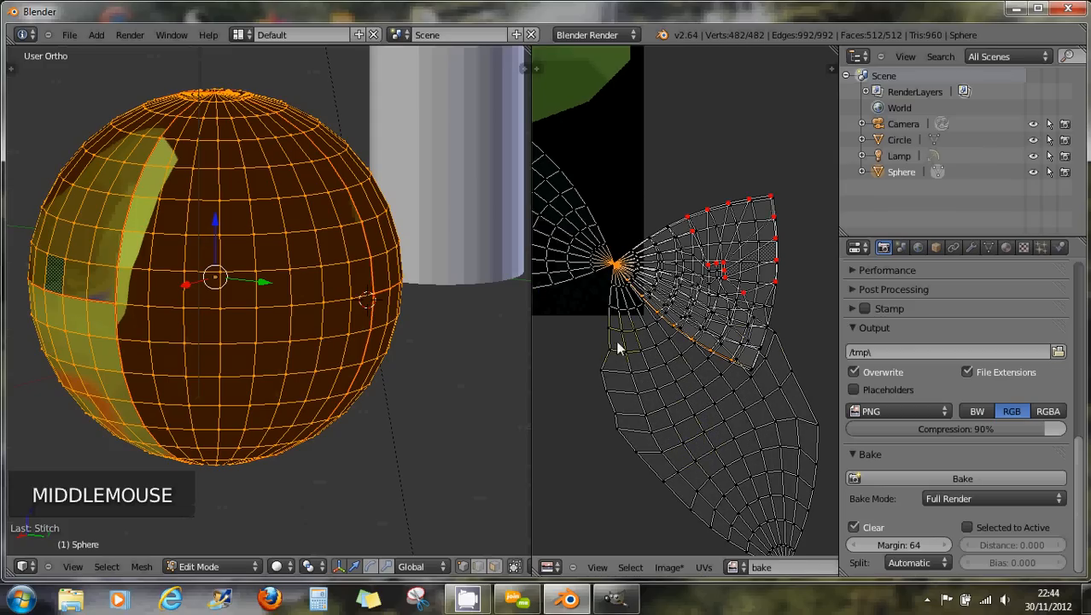
Undo the last stitch and remove the fan-shaped island's tip vertex from the edge selection.
key("ctrl+z")
key("ctrl+z")
key("ctrl+z")
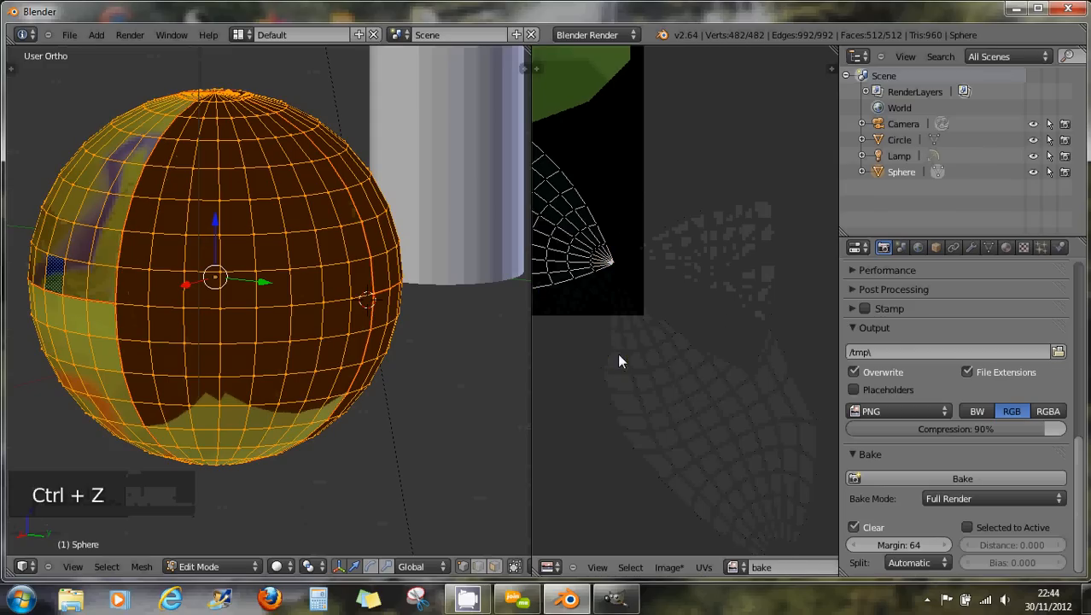
middle_click_drag(343, 322, 454, 332)
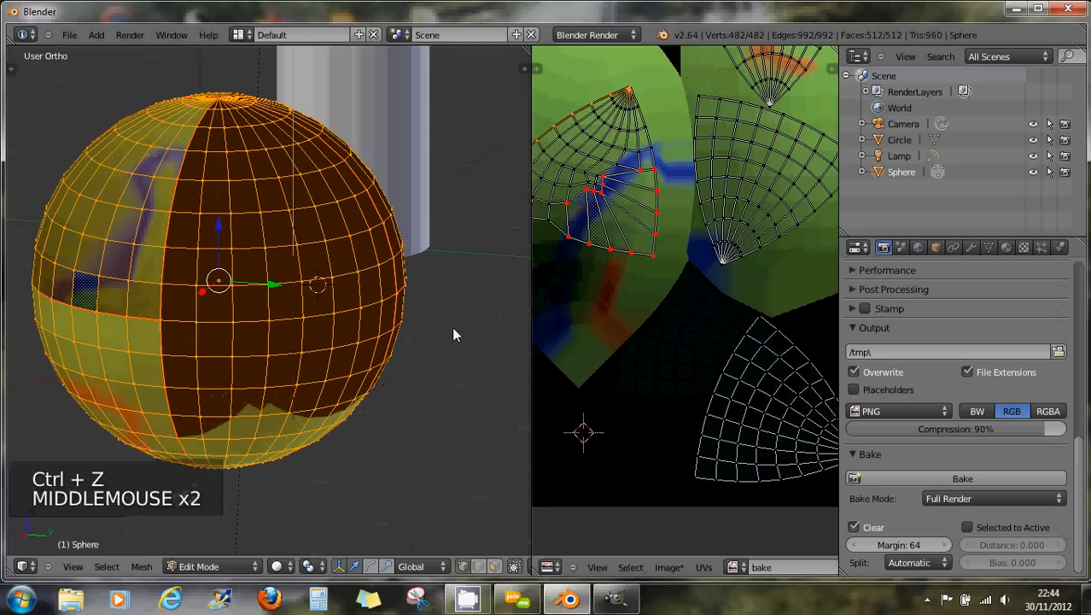
middle_click_drag(543, 339, 559, 443)
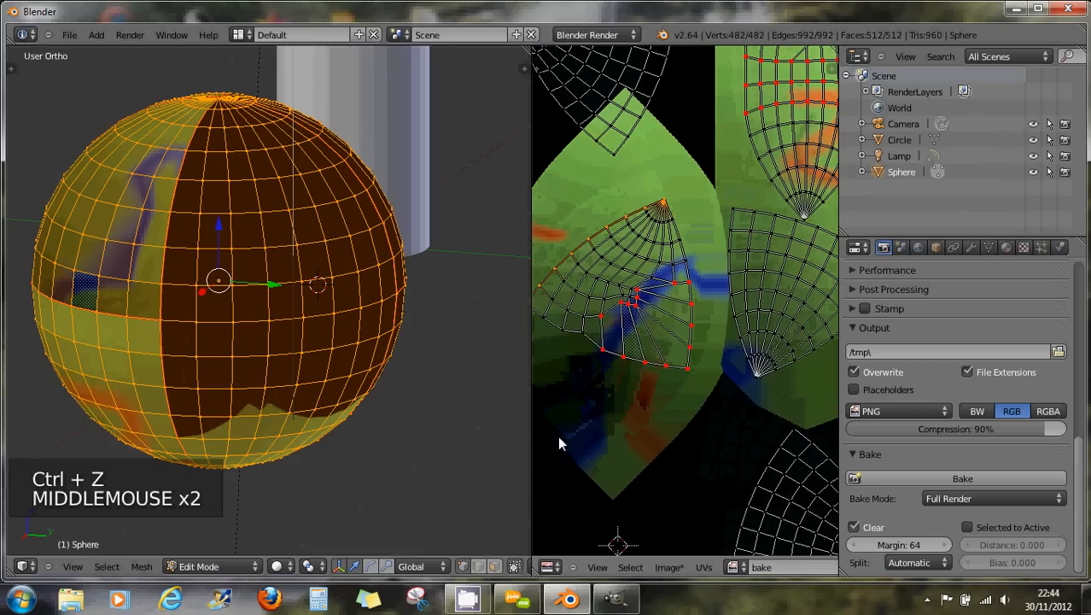
middle_click(666, 206)
right_click(663, 204, "shift")
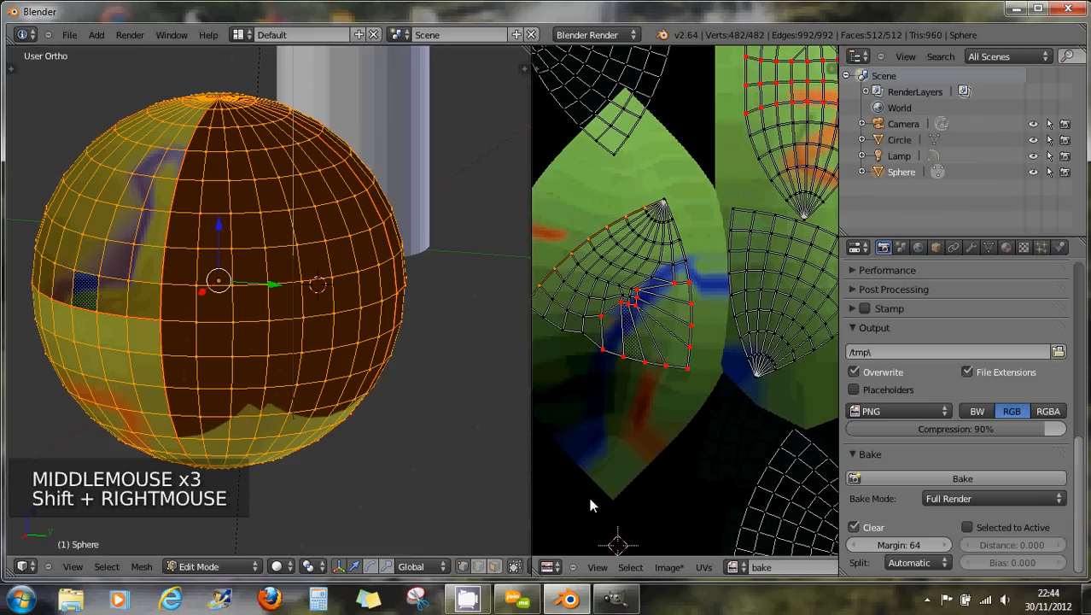
Stitch the selected upper-left edge of the fan-shaped island to its matching edge, leaving out the tip vertex.
key("v")
middle_click_drag(624, 287, 713, 368)
scroll(713, 368, "up", 2)
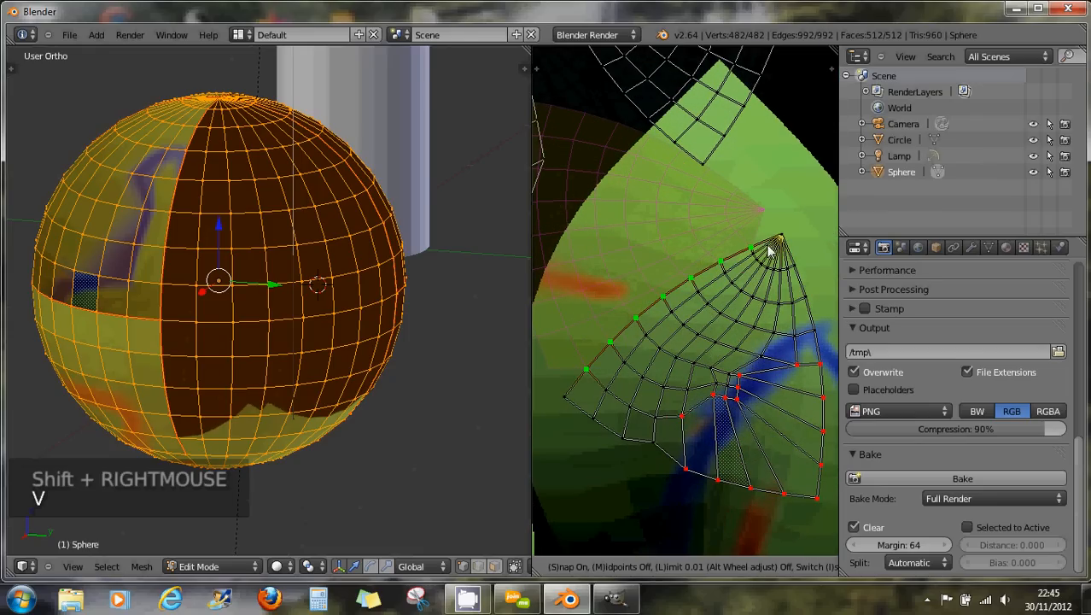
left_click(672, 418)
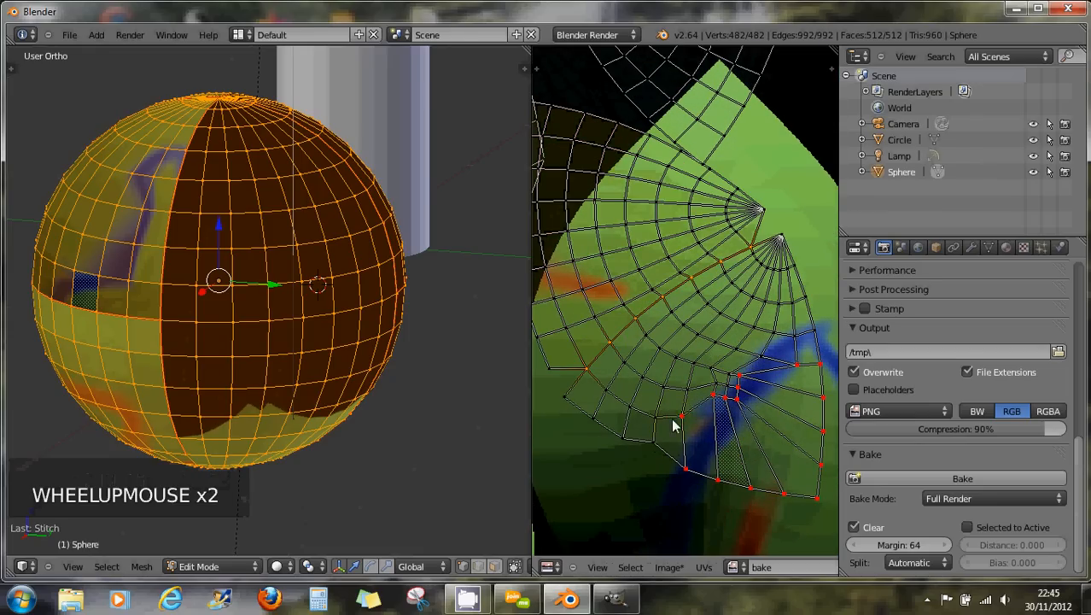
Try to stitch the two separate tip vertices of the joined islands together, and undo that attempt.
right_click(769, 209)
right_click(786, 236, "shift")
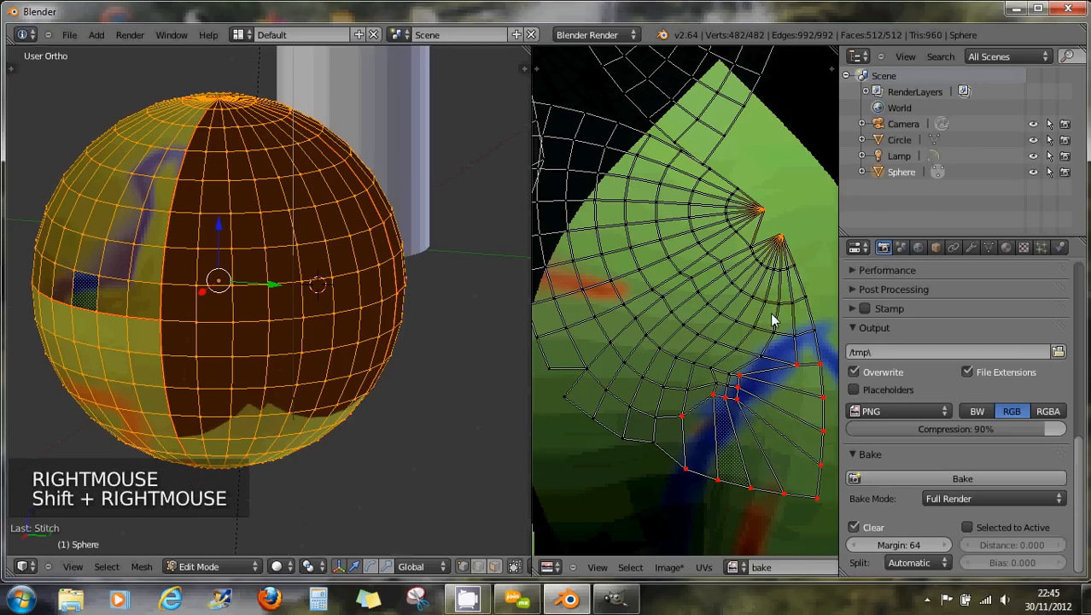
key("v")
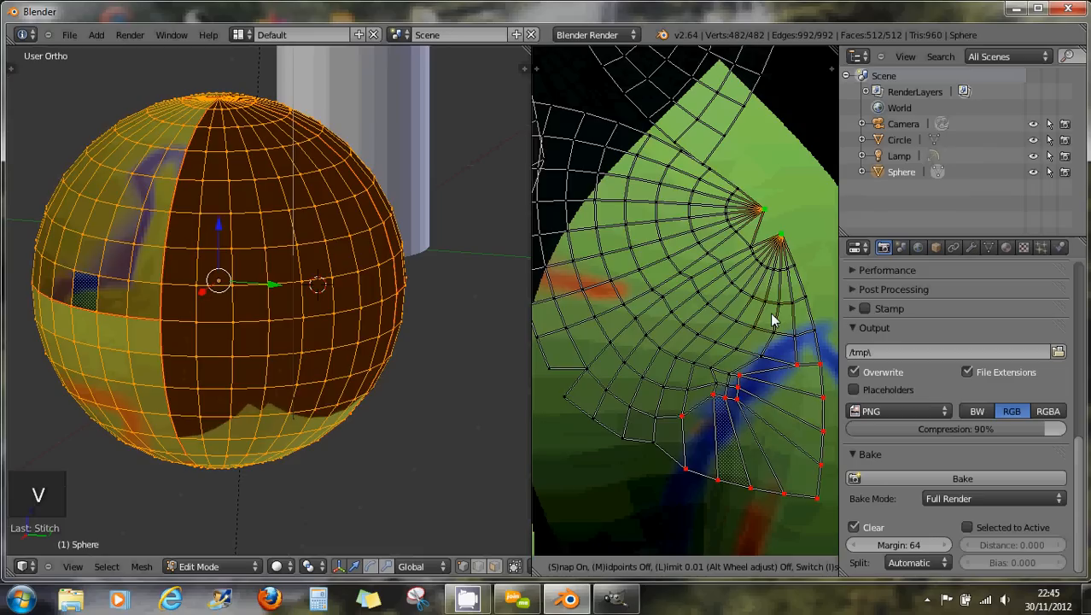
left_click(771, 316)
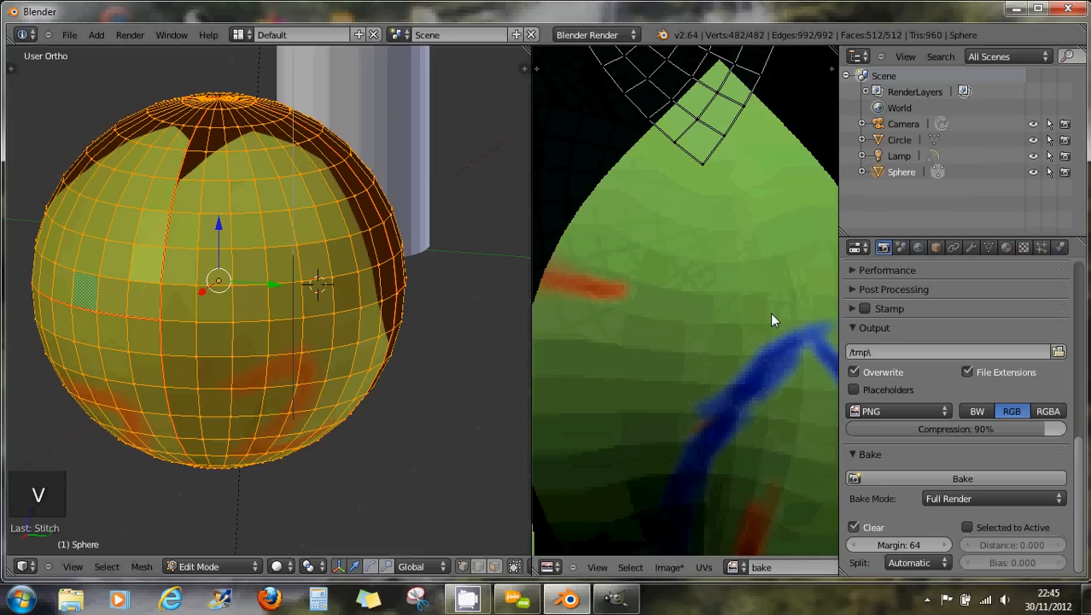
key("ctrl+z")
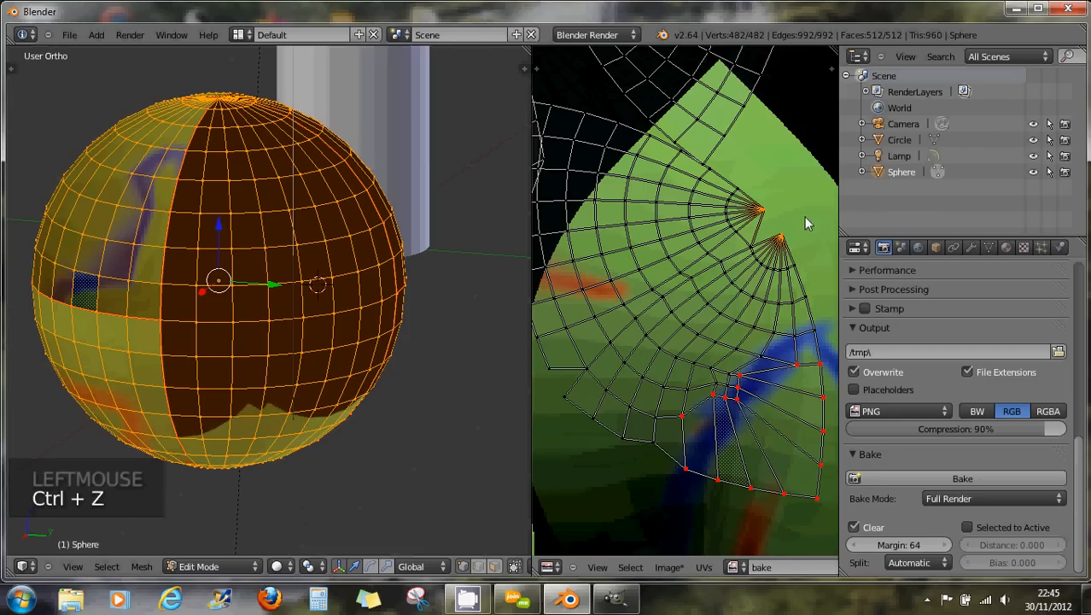
left_click(703, 568)
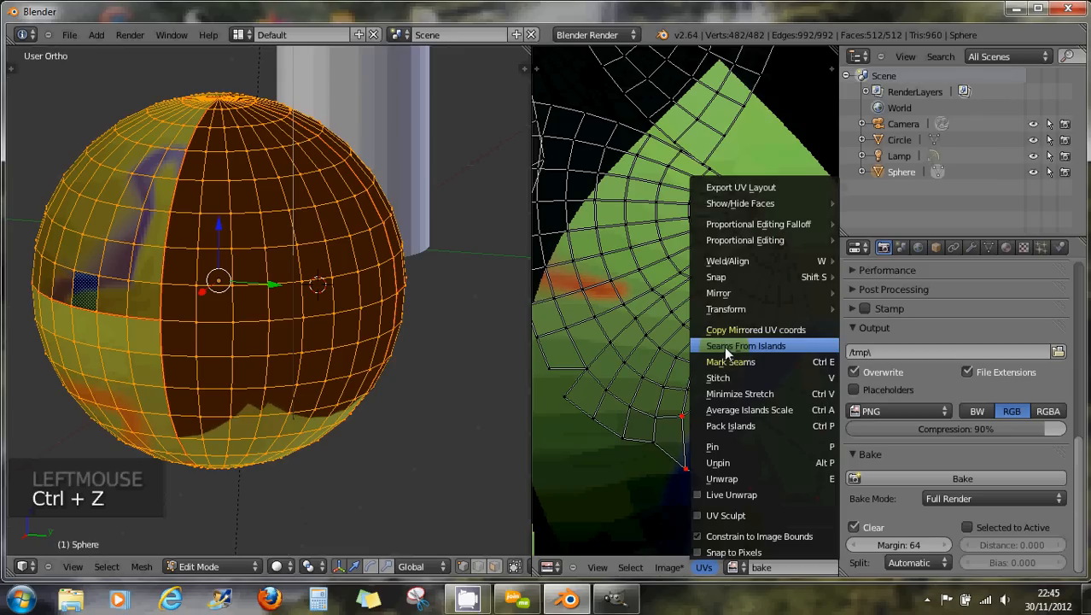
mouse_move(736, 276)
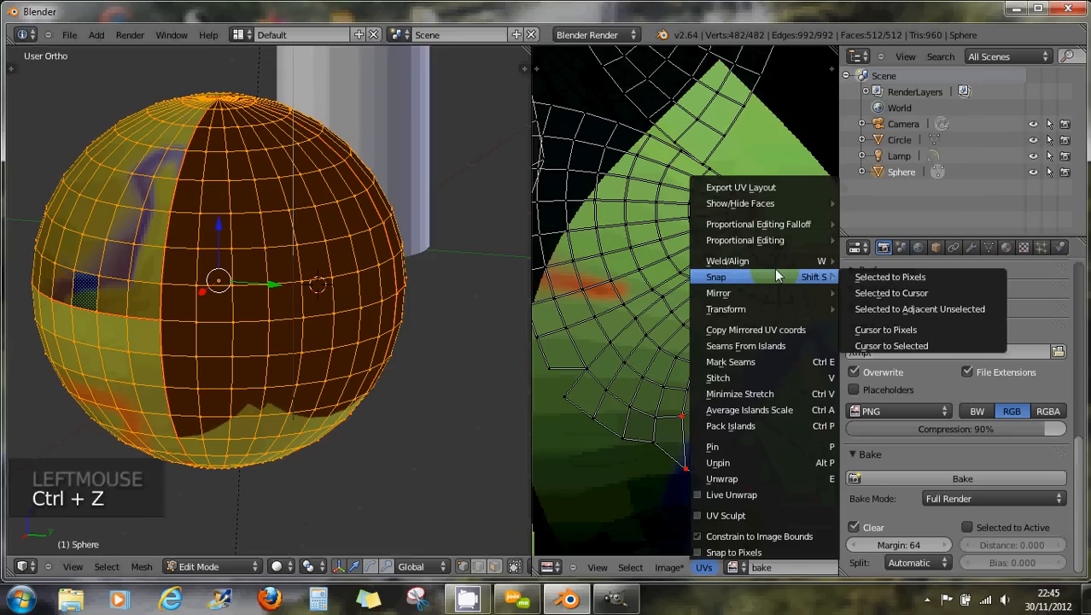
left_click(731, 362)
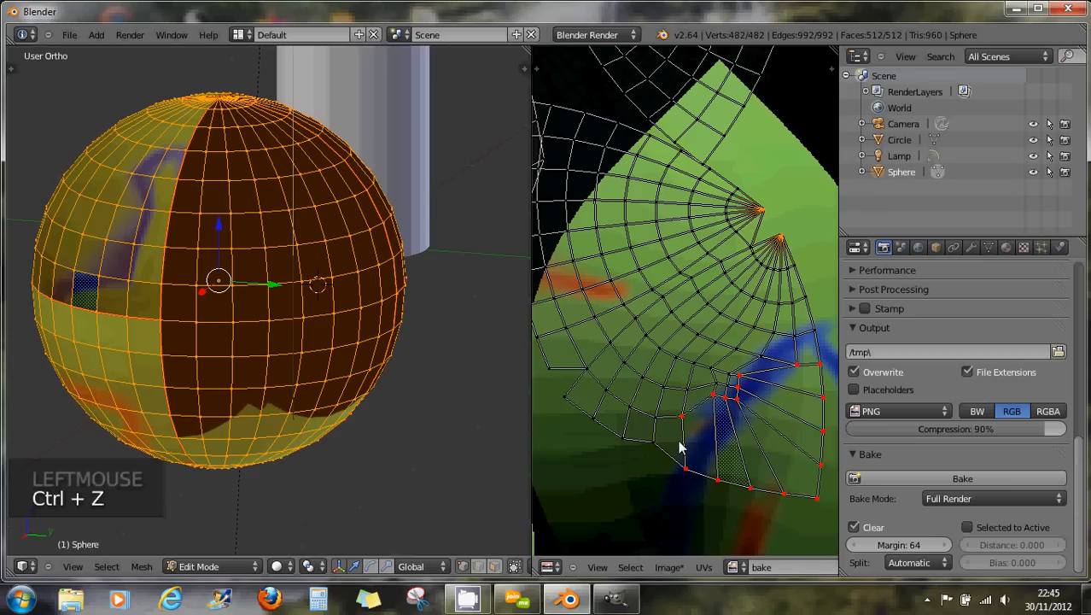
Select the upper of the two neighbouring tip vertices on the joined UV islands.
scroll(769, 275, "down", 3)
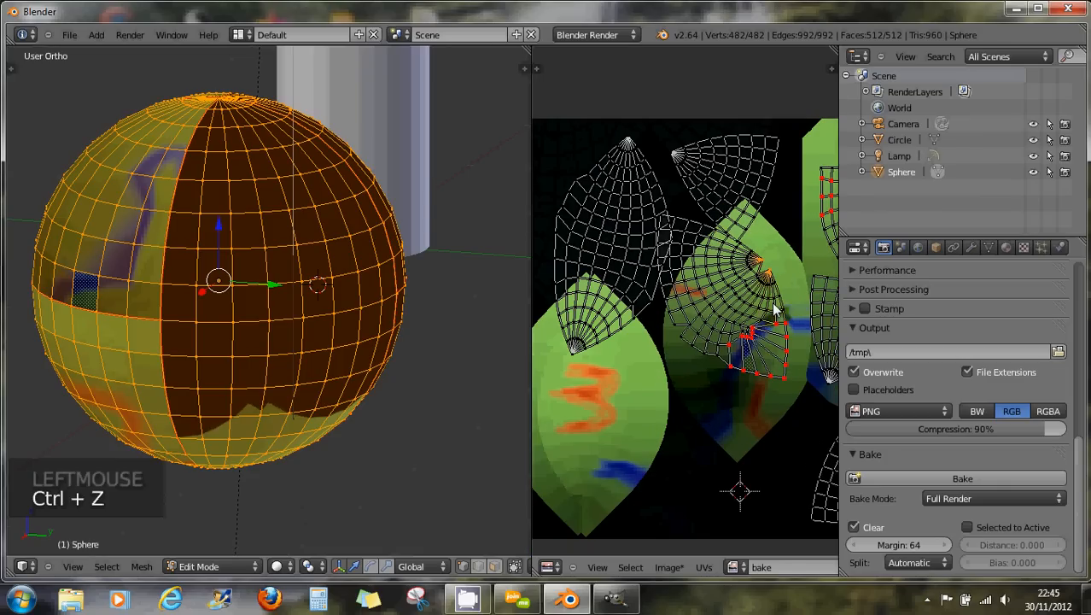
middle_click_drag(772, 307, 679, 302)
scroll(681, 252, "up", 3)
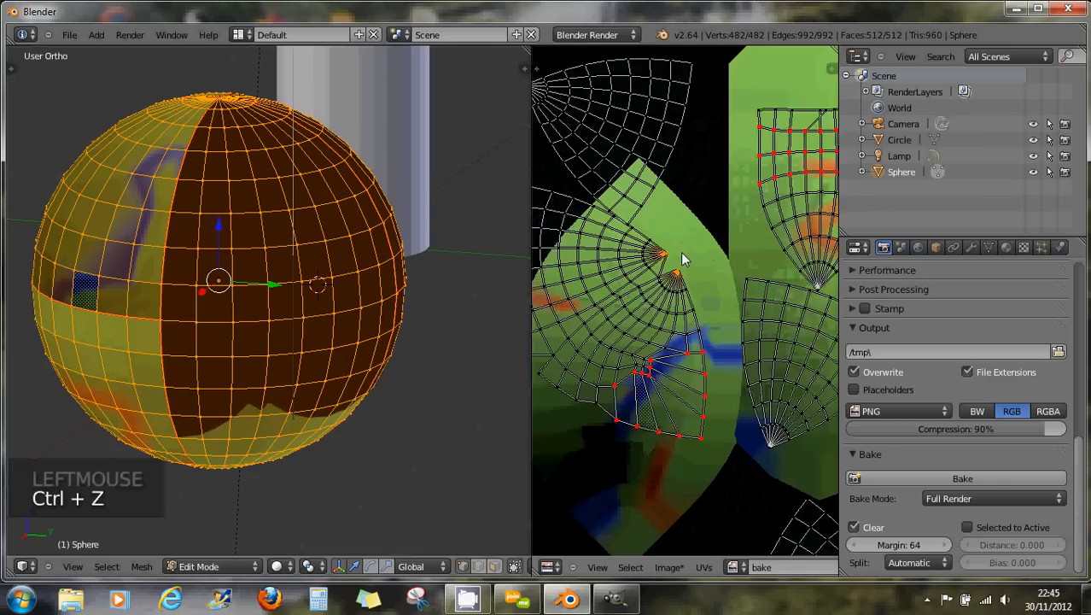
right_click(672, 259)
right_click(670, 245)
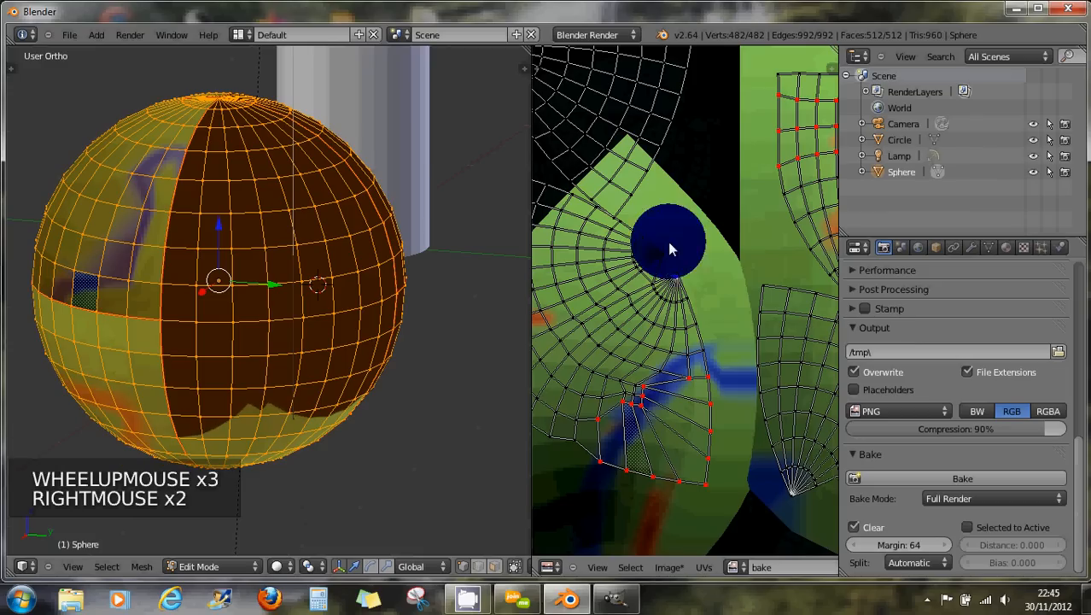
right_click(664, 272)
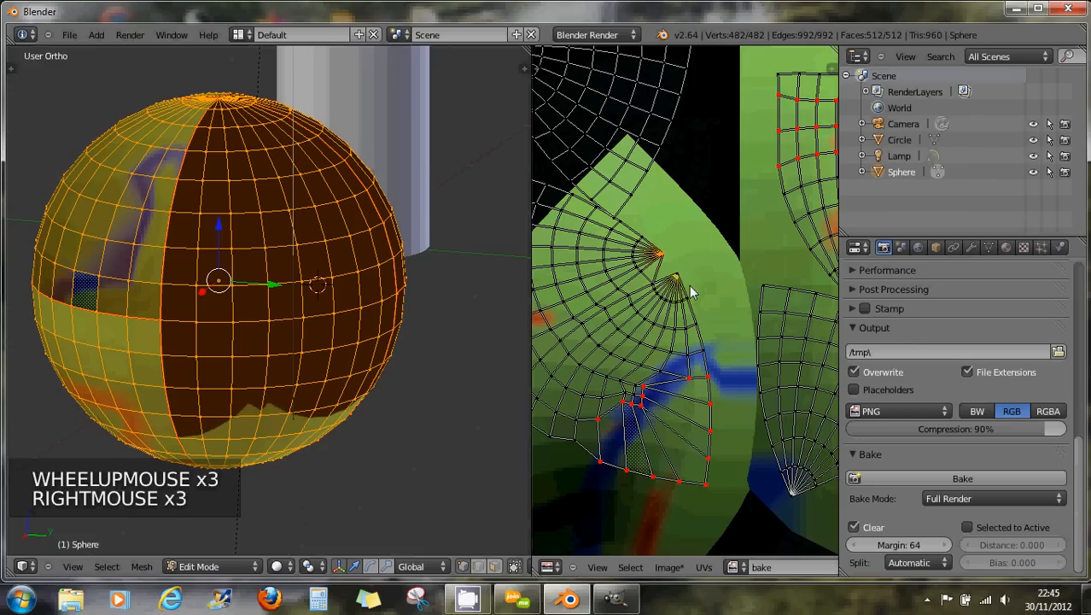
Undo the tip vertex selections and the edge stitch of the fan-shaped island.
key("ctrl+z")
key("ctrl+z")
key("ctrl+z")
key("ctrl+z")
key("ctrl+z")
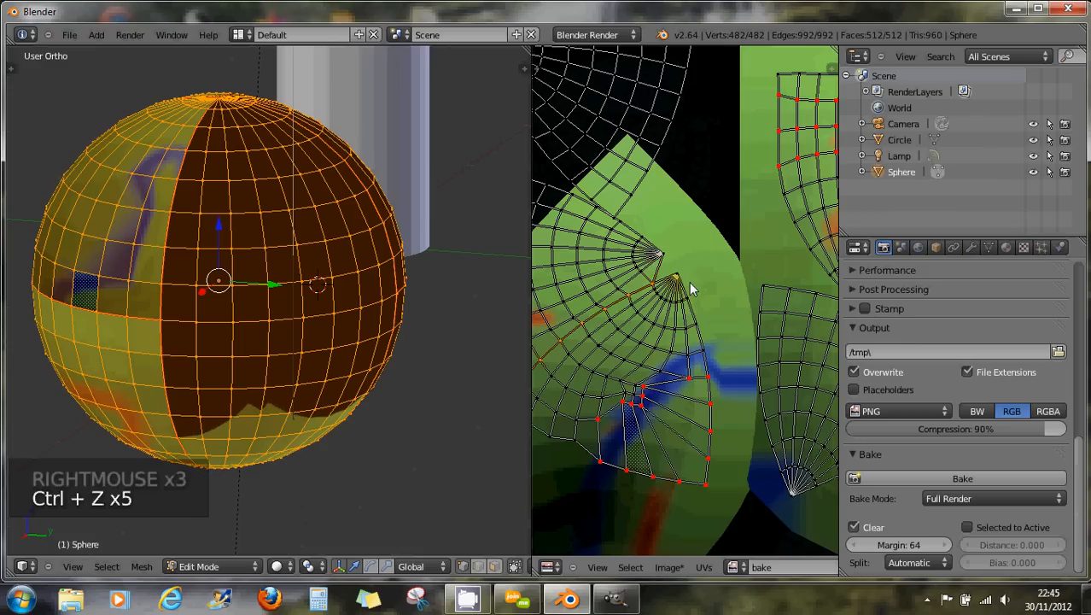
key("ctrl+z")
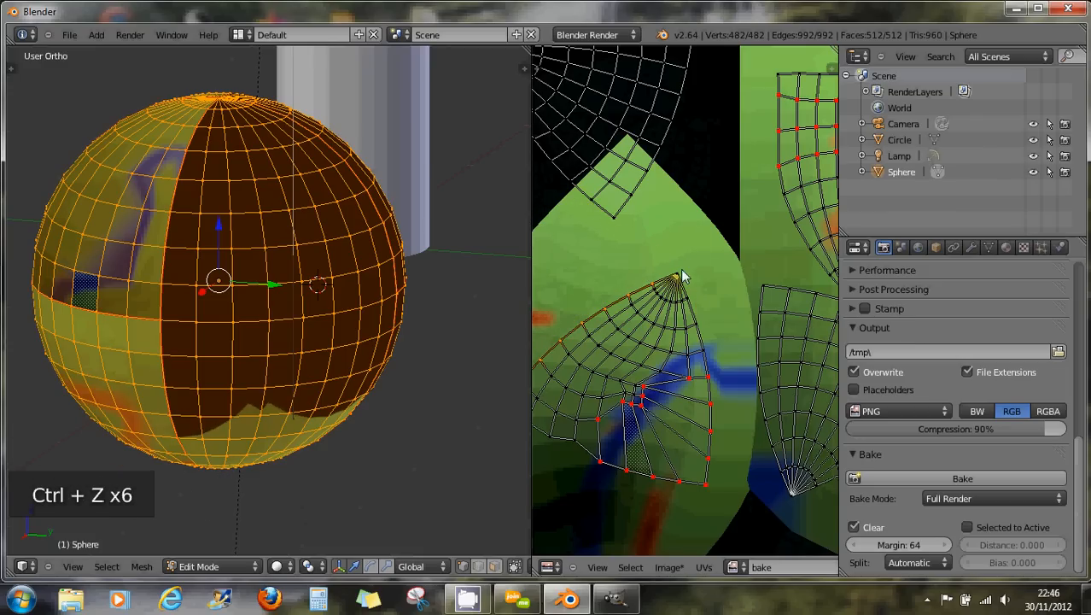
Add the fan-shaped island's tip vertex to the selected upper-left edge and bring up the stitch preview.
right_click(680, 269, "shift")
scroll(703, 338, "down", 2)
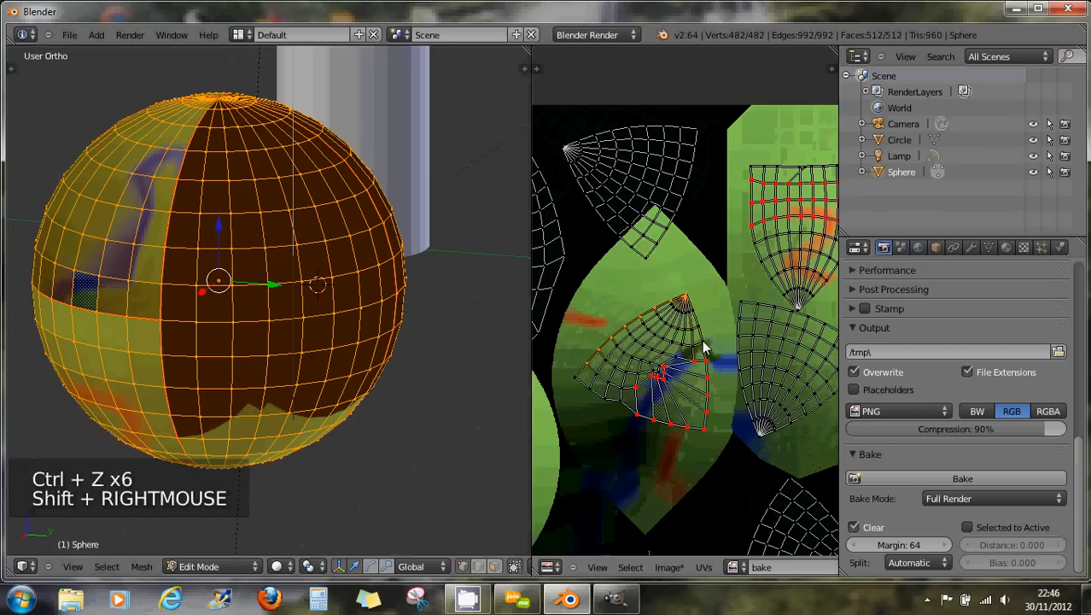
scroll(702, 338, "down", 2)
key("v")
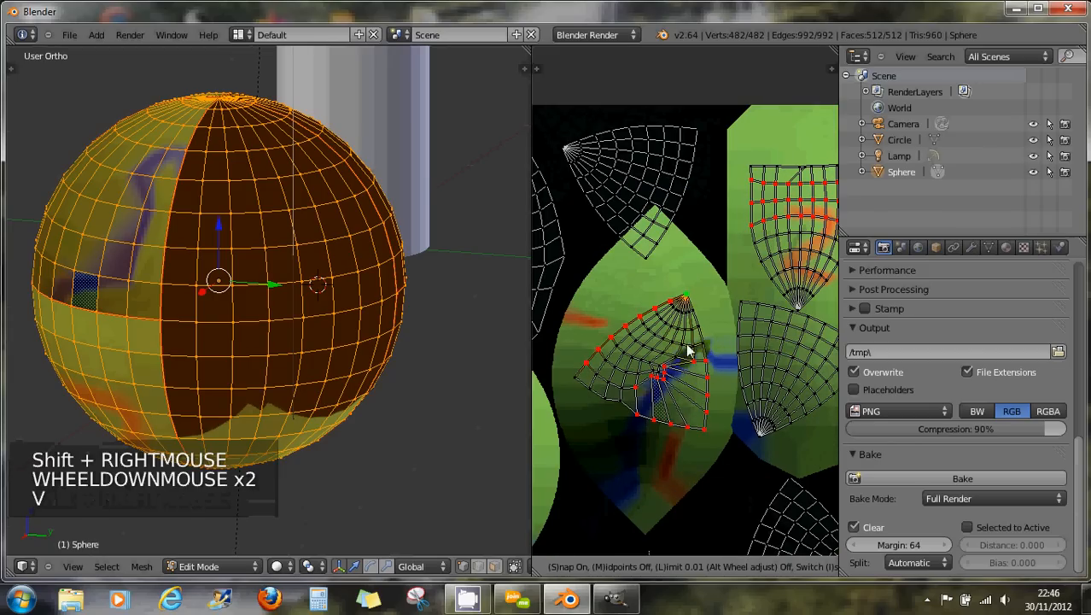
Examine the stitch preview across the UV layout, including the joined islands extending beyond the baked image's lower-right corner.
middle_click_drag(696, 369, 754, 307)
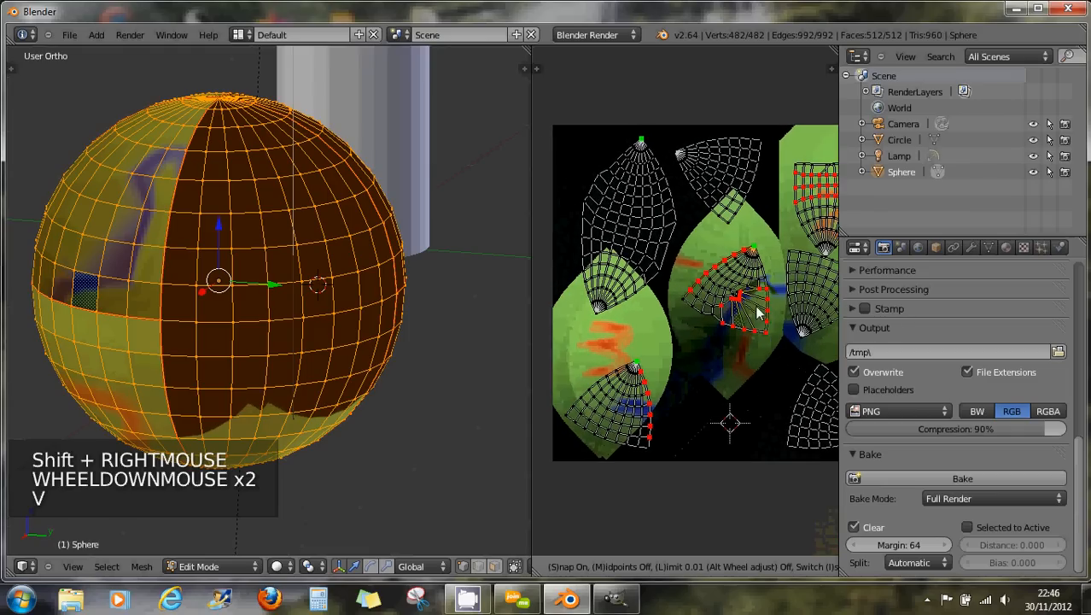
middle_click_drag(669, 230, 666, 222)
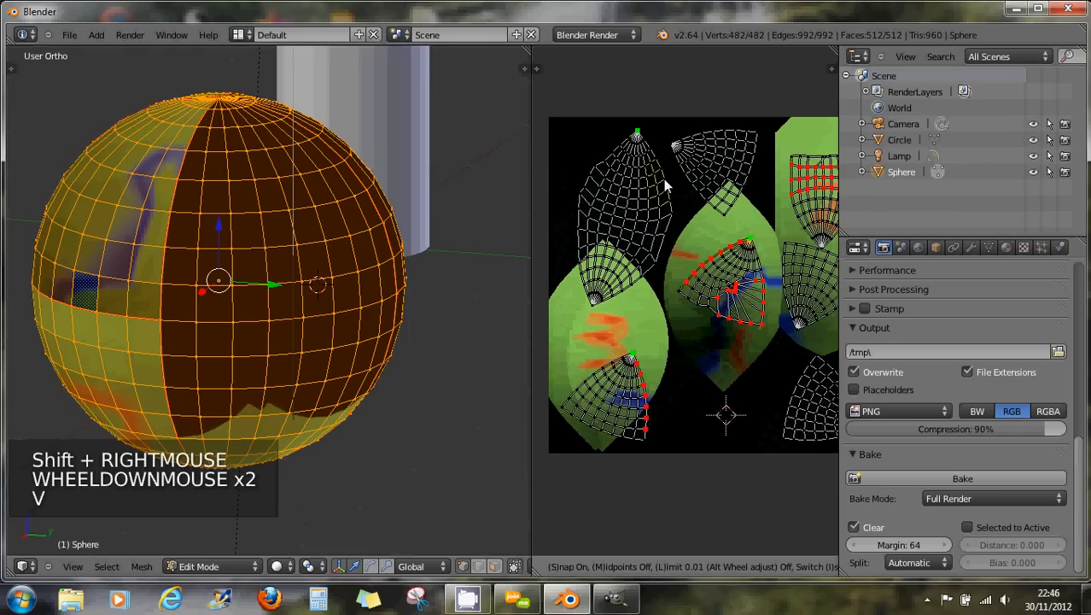
middle_click_drag(733, 318, 614, 304)
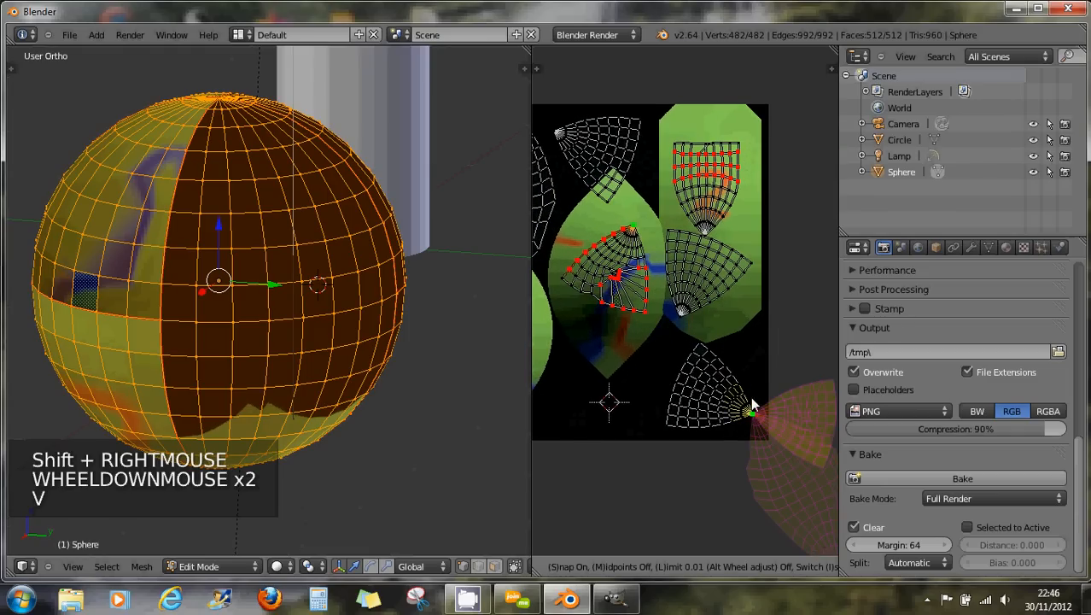
middle_click_drag(751, 408, 671, 342)
scroll(716, 373, "up", 5)
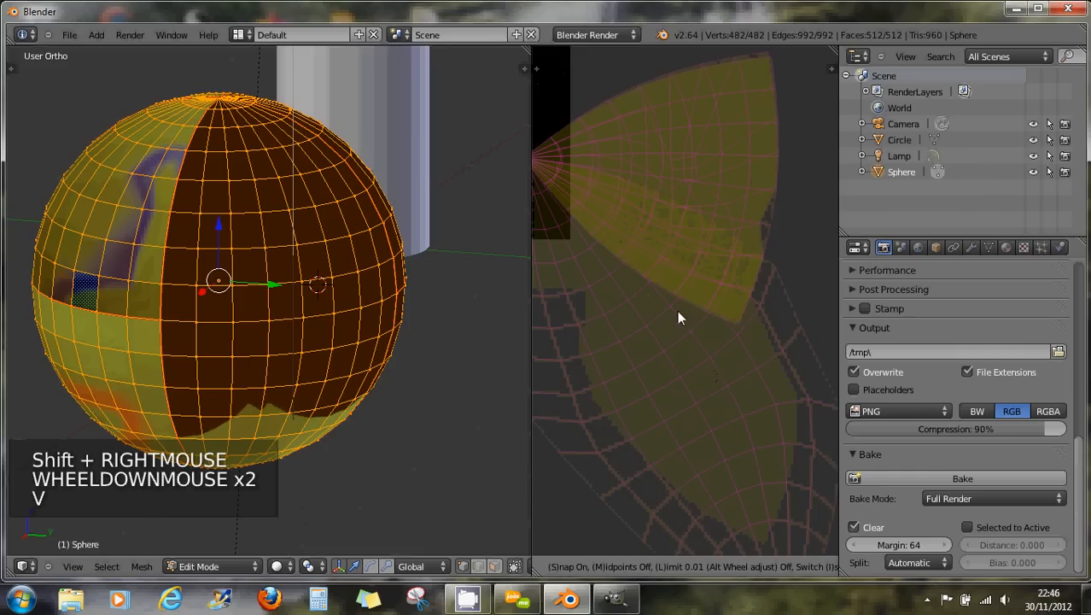
scroll(672, 276, "down", 3)
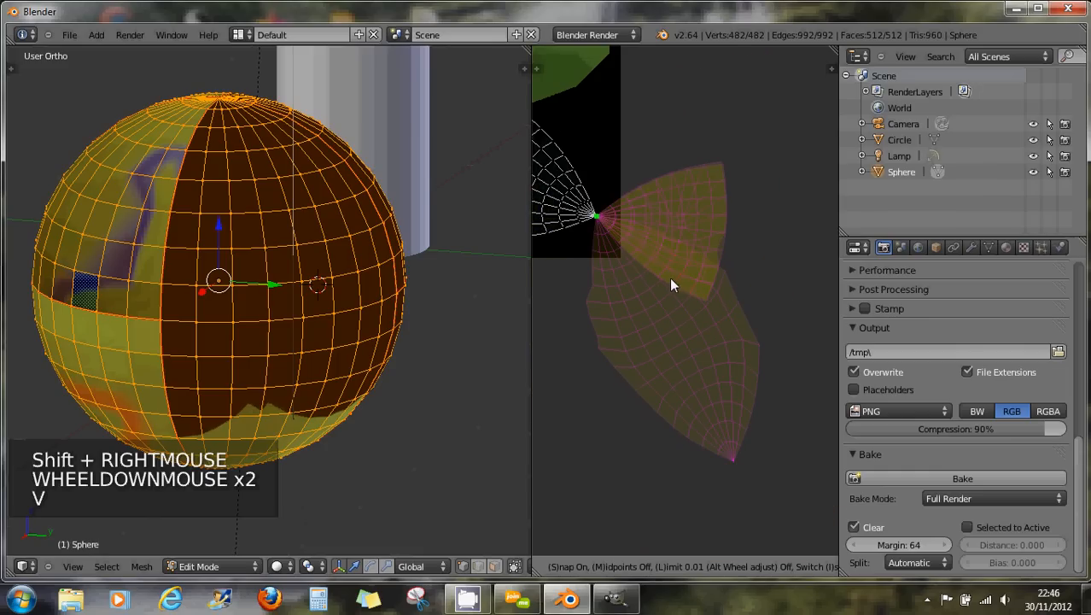
middle_click_drag(670, 276, 787, 320)
scroll(759, 385, "up", 2)
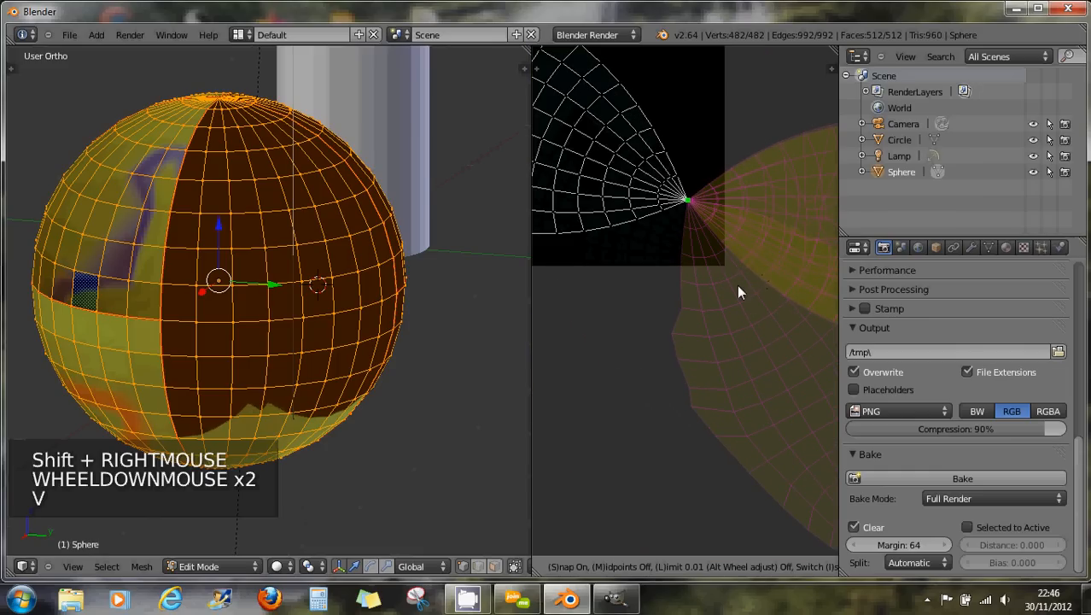
scroll(738, 292, "down", 6)
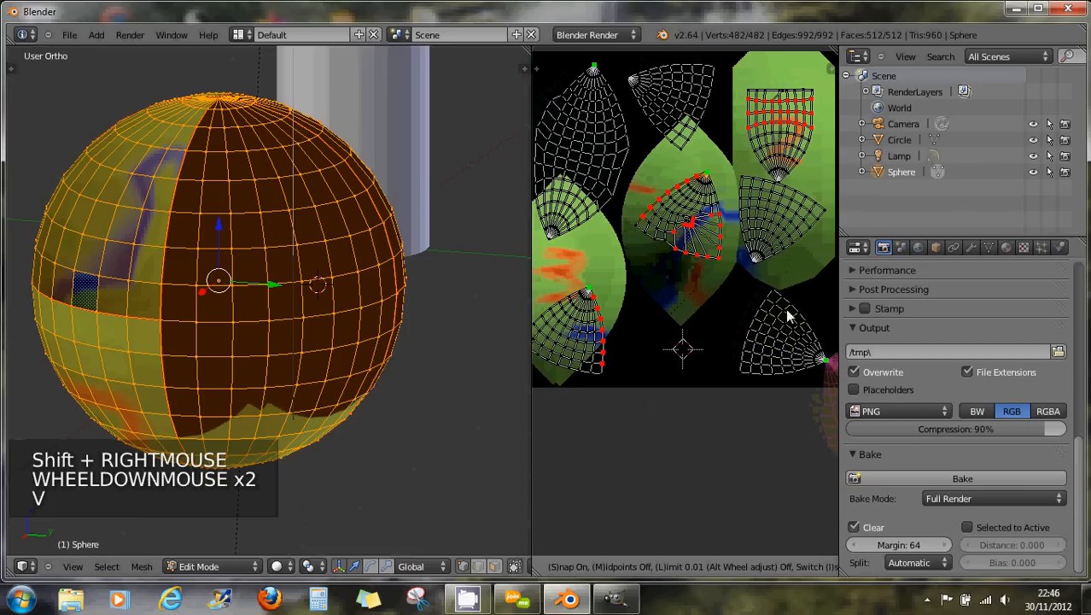
middle_click_drag(785, 308, 758, 364)
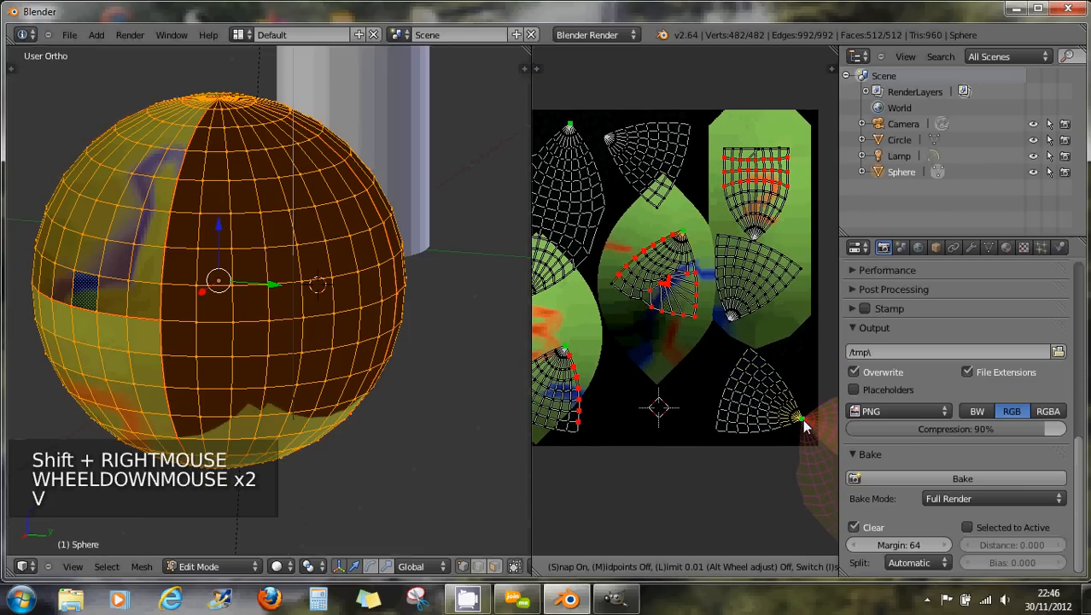
middle_click_drag(689, 314, 735, 335)
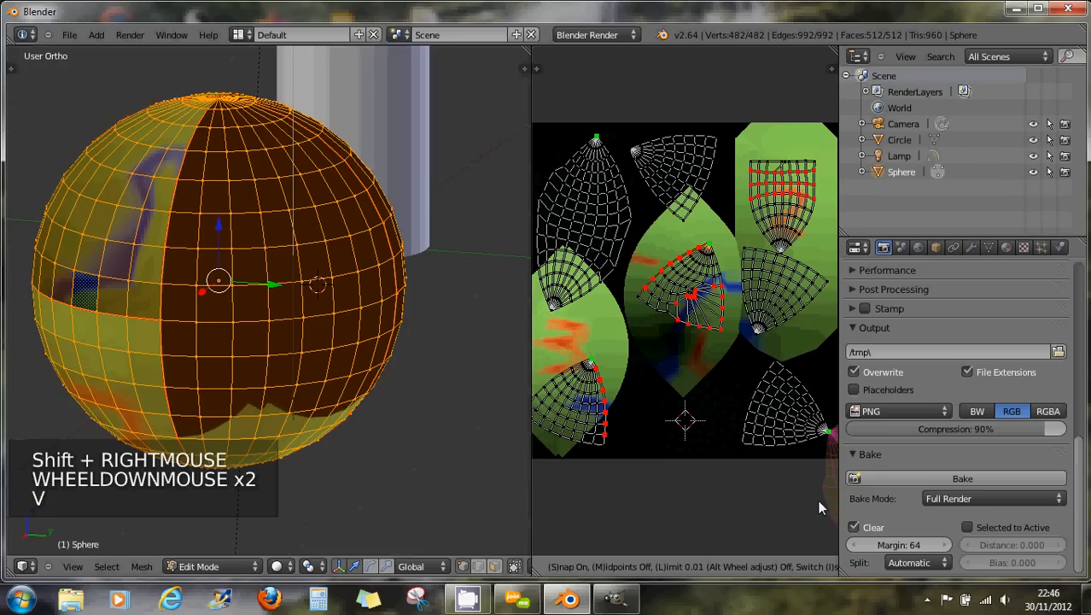
Apply the stitch and show the 3D view's display properties with the Mesh Display section collapsed.
left_click(525, 68)
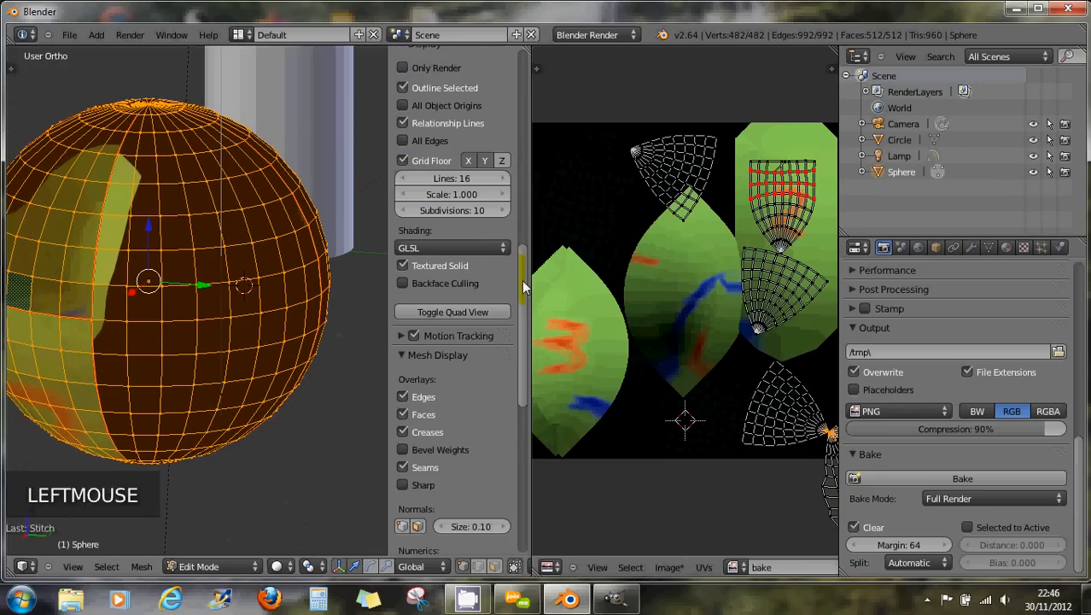
left_click_drag(522, 279, 528, 330)
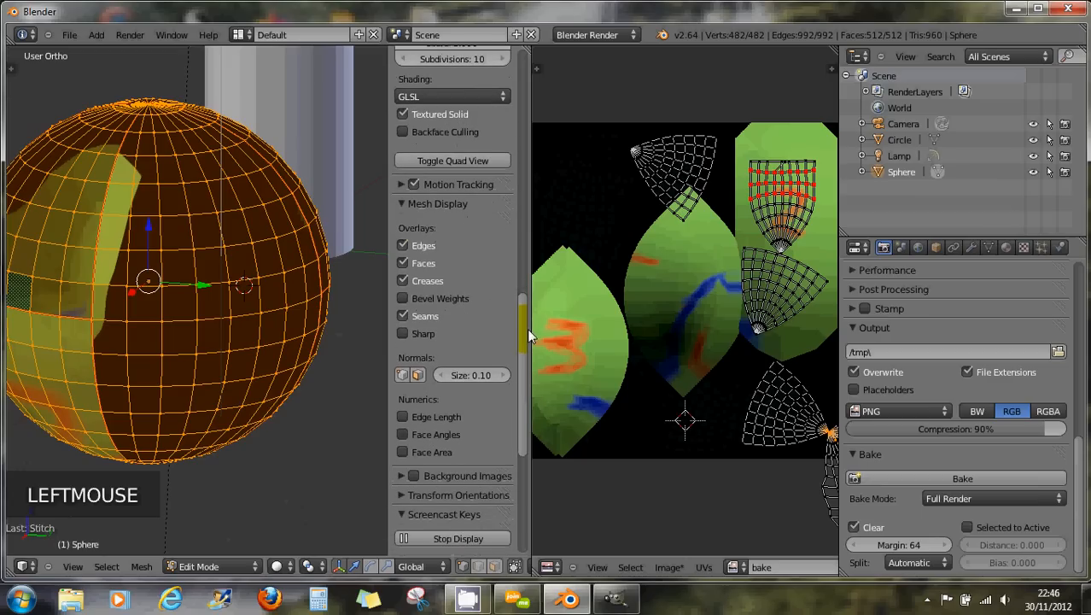
left_click(402, 203)
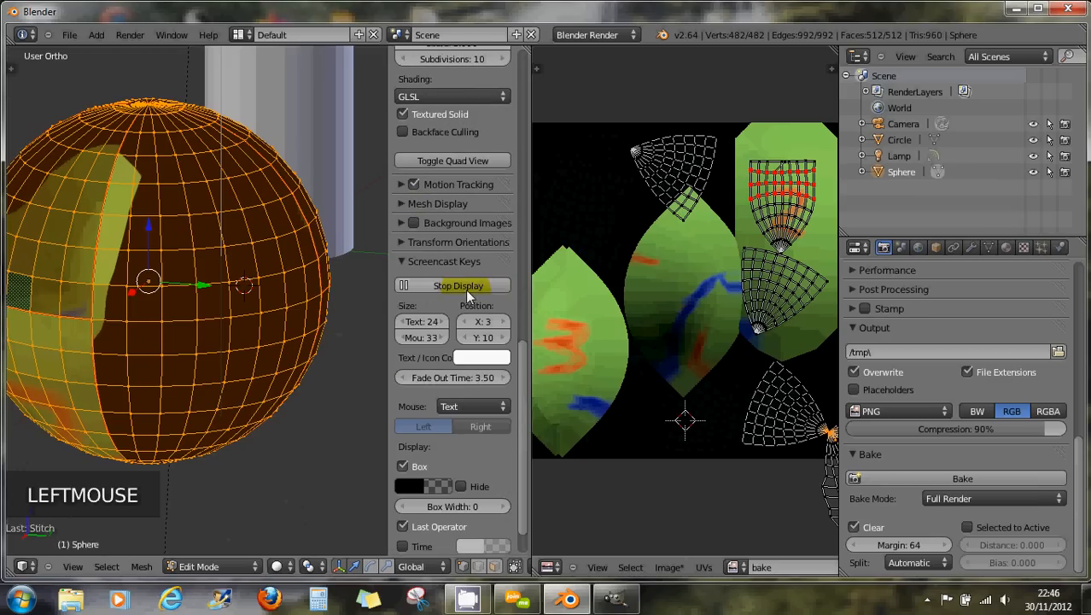
scroll(419, 195, "up", 6)
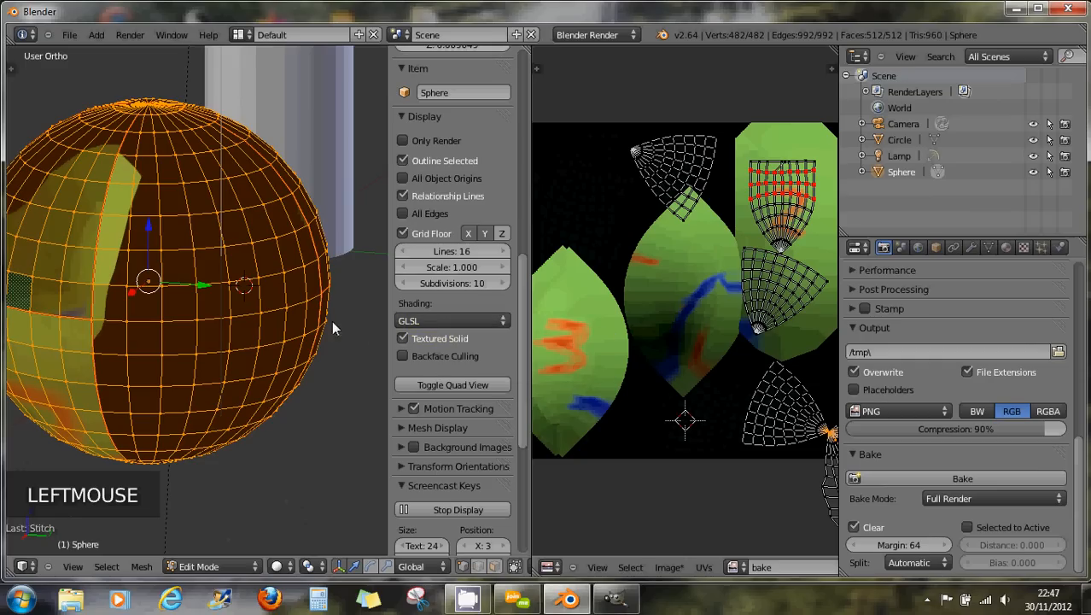
Set the 3D view's material shading to Multitexture and change the render engine to Blender Game.
left_click(421, 323)
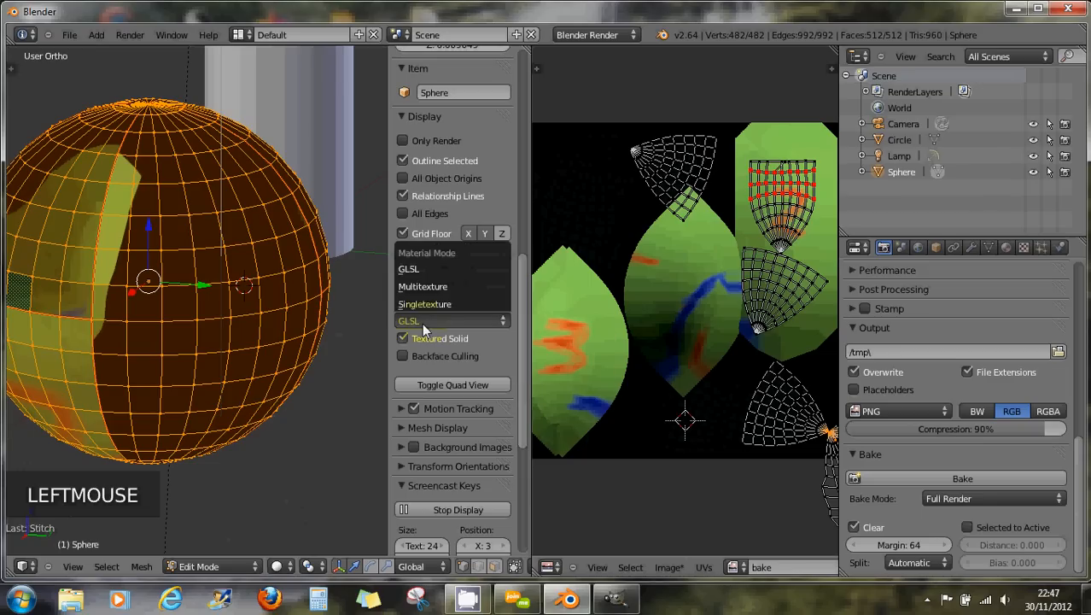
left_click(431, 288)
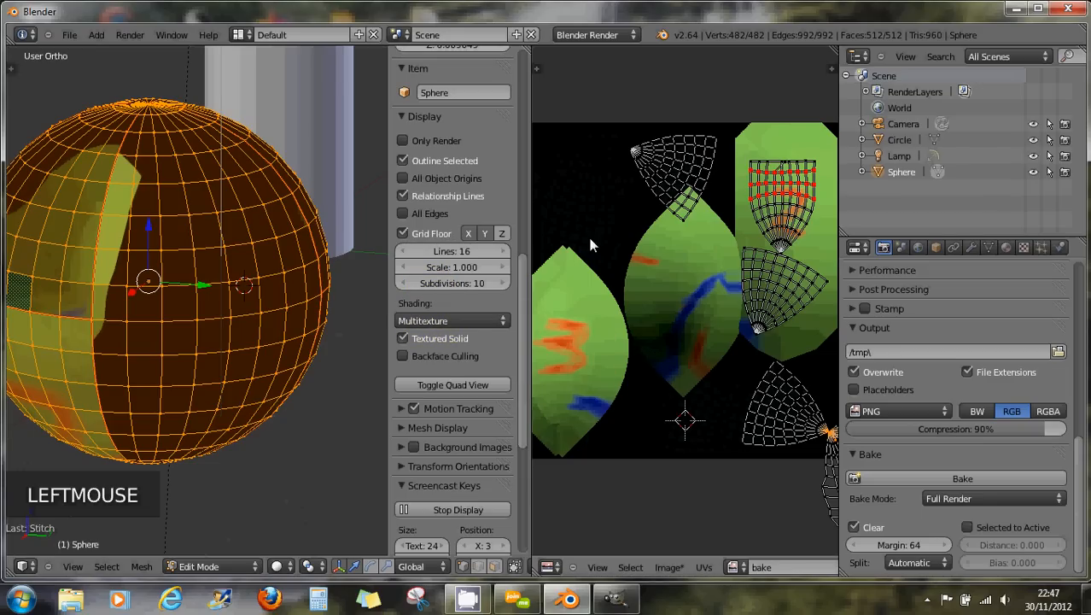
left_click(613, 36)
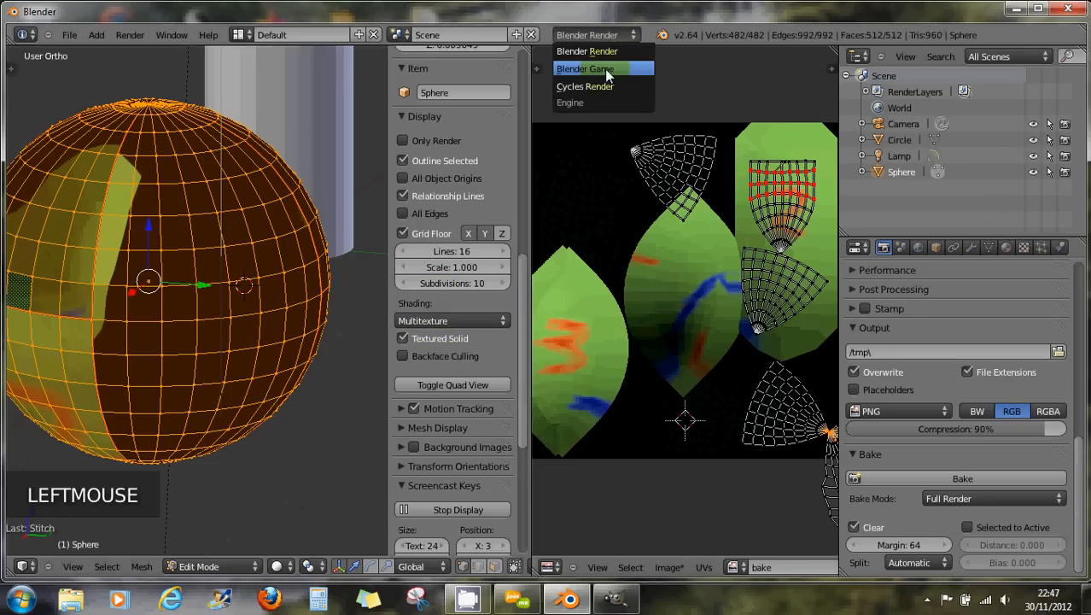
left_click(587, 71)
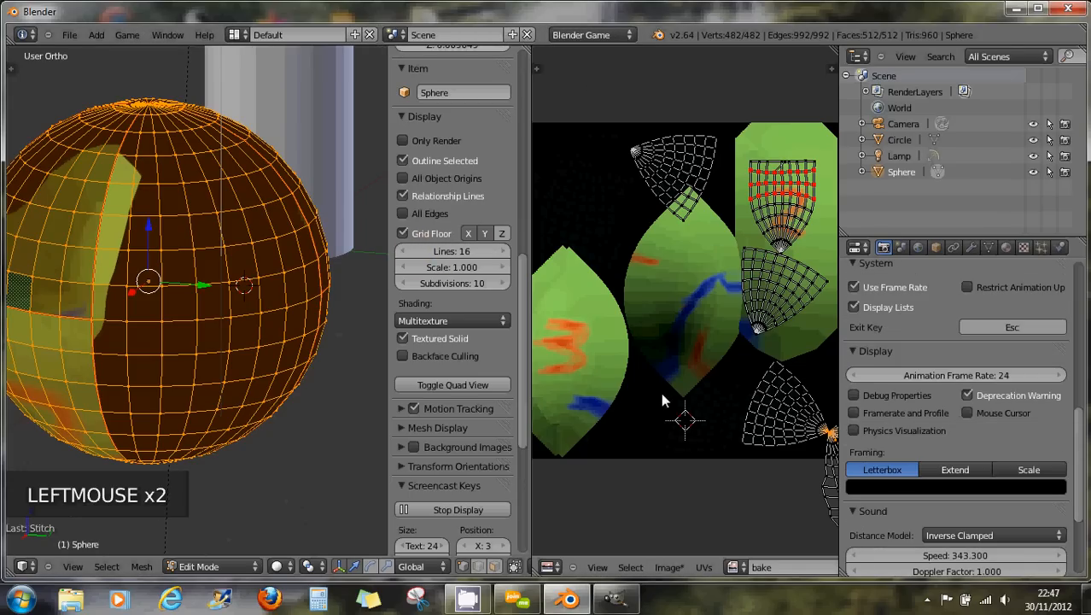
Set the game engine's shading mode to GLSL and return the render engine to Blender Render.
scroll(905, 494, "down", 2)
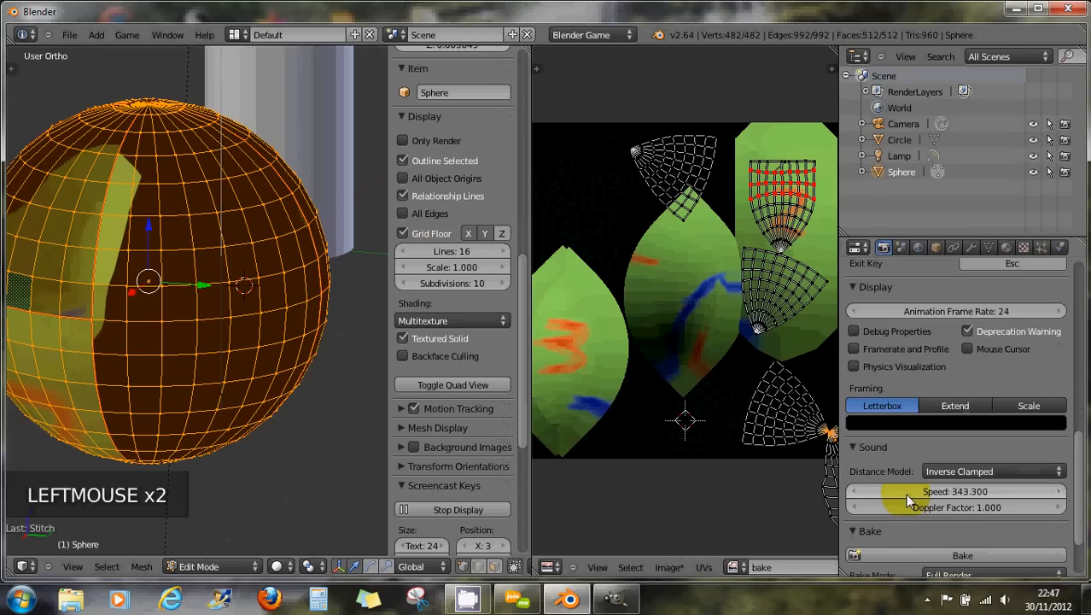
scroll(905, 494, "down", 2)
scroll(905, 492, "down", 1)
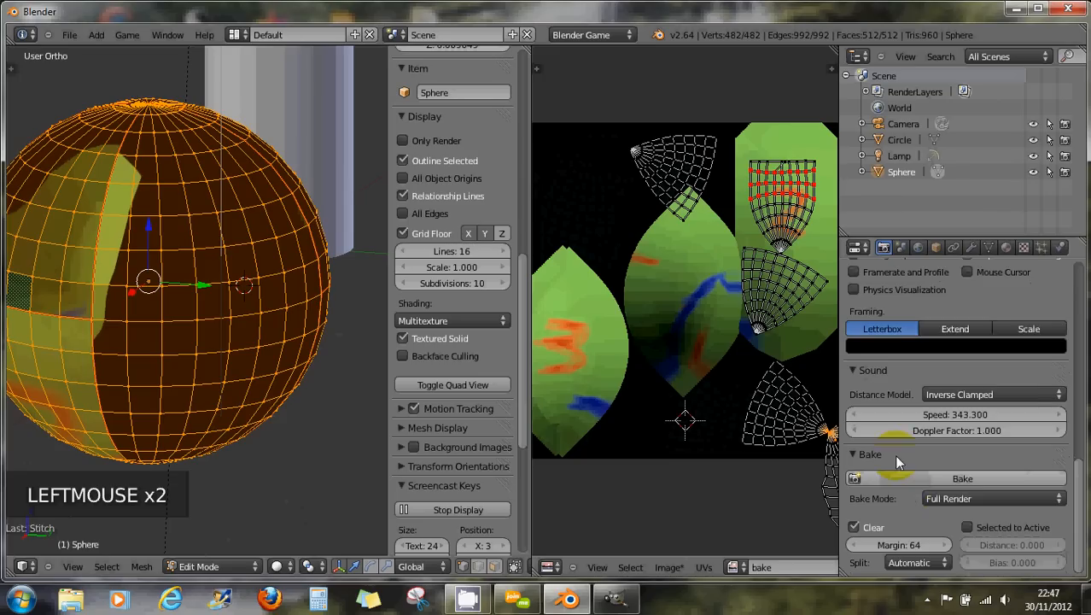
scroll(894, 455, "up", 4)
scroll(894, 454, "up", 4)
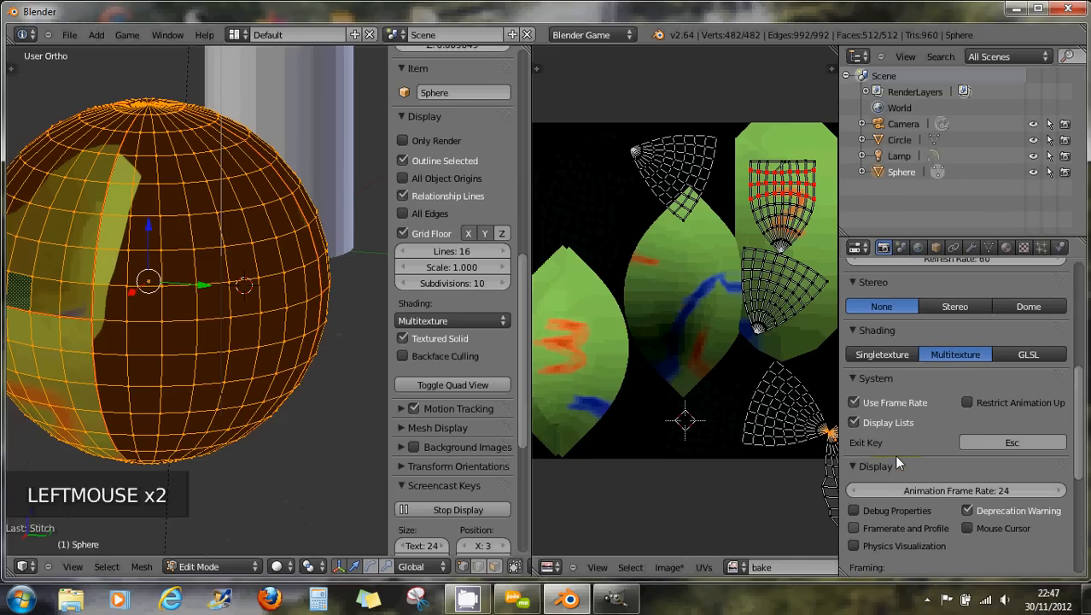
scroll(995, 417, "up", 1)
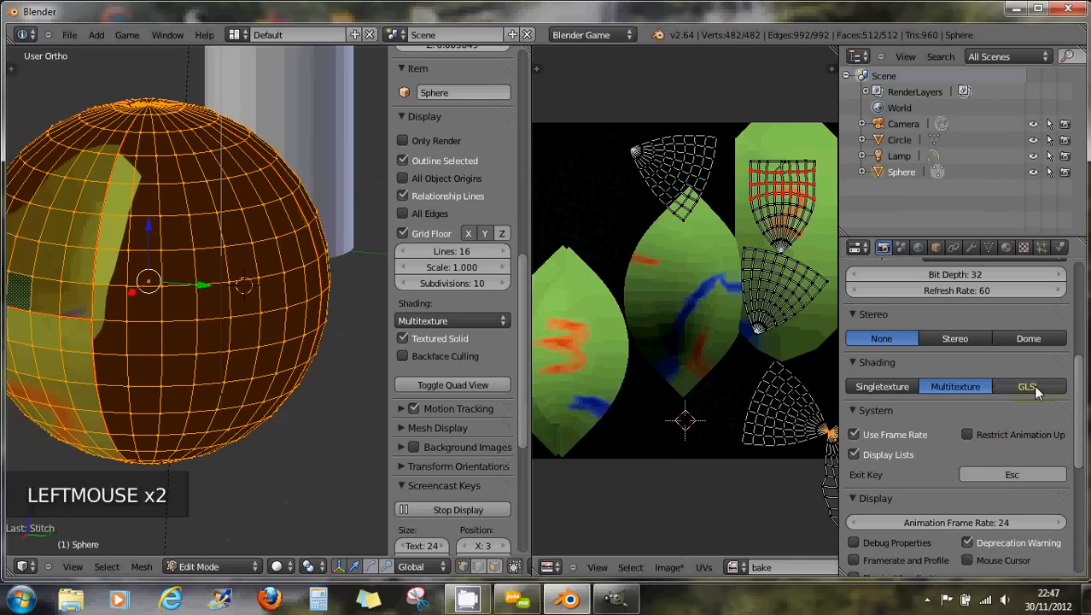
left_click(1033, 385)
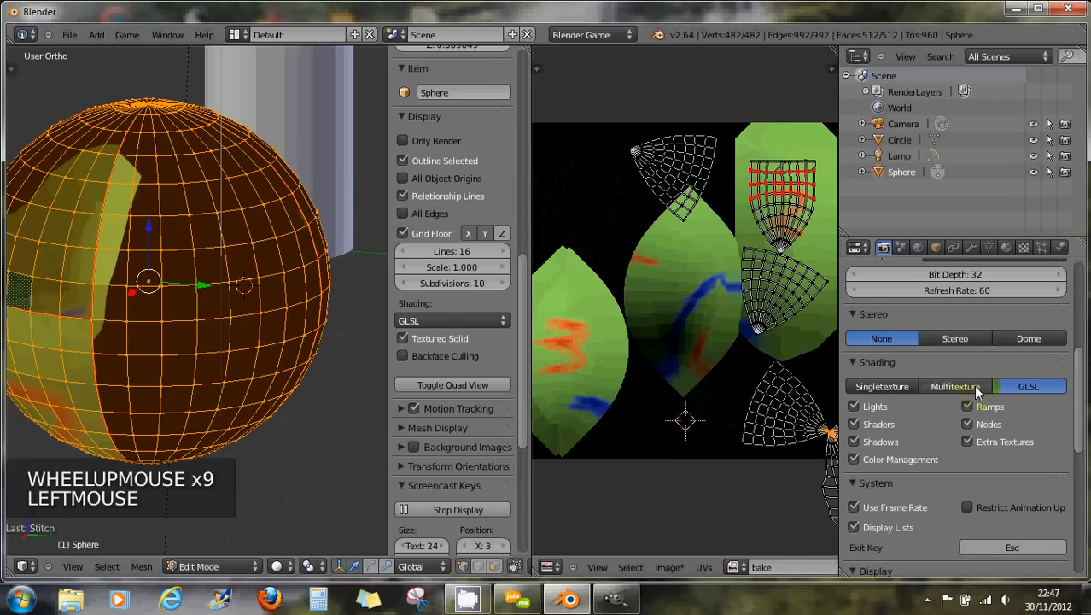
left_click(377, 263)
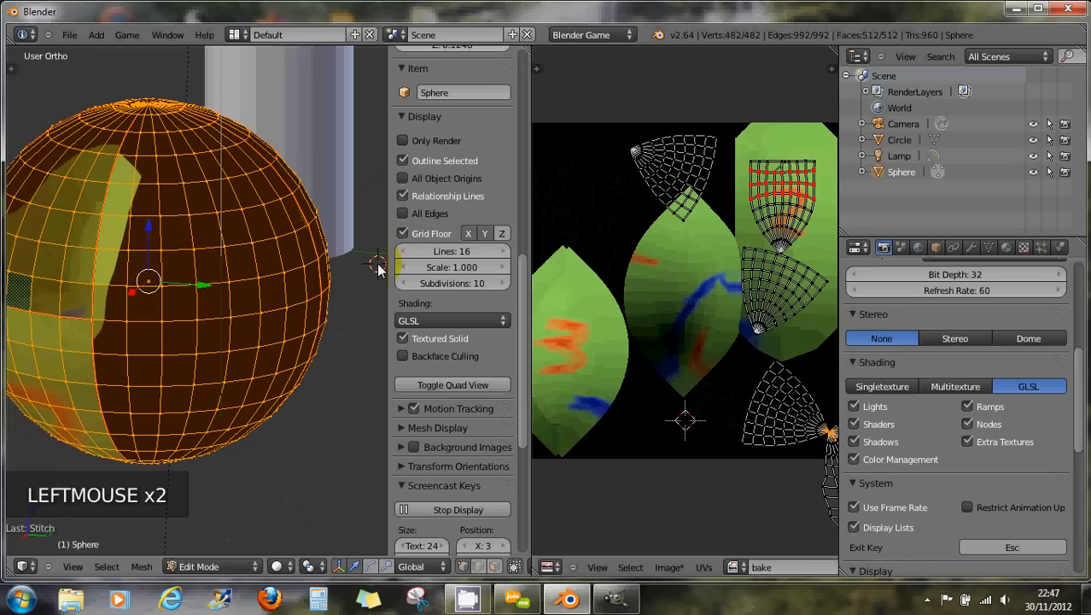
left_click(572, 34)
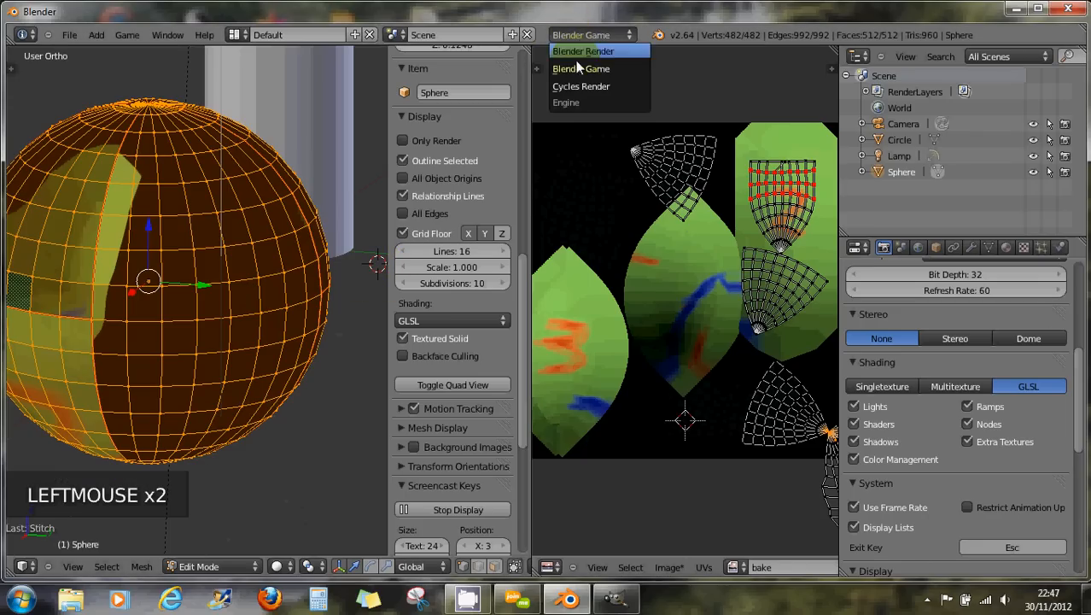
left_click(579, 52)
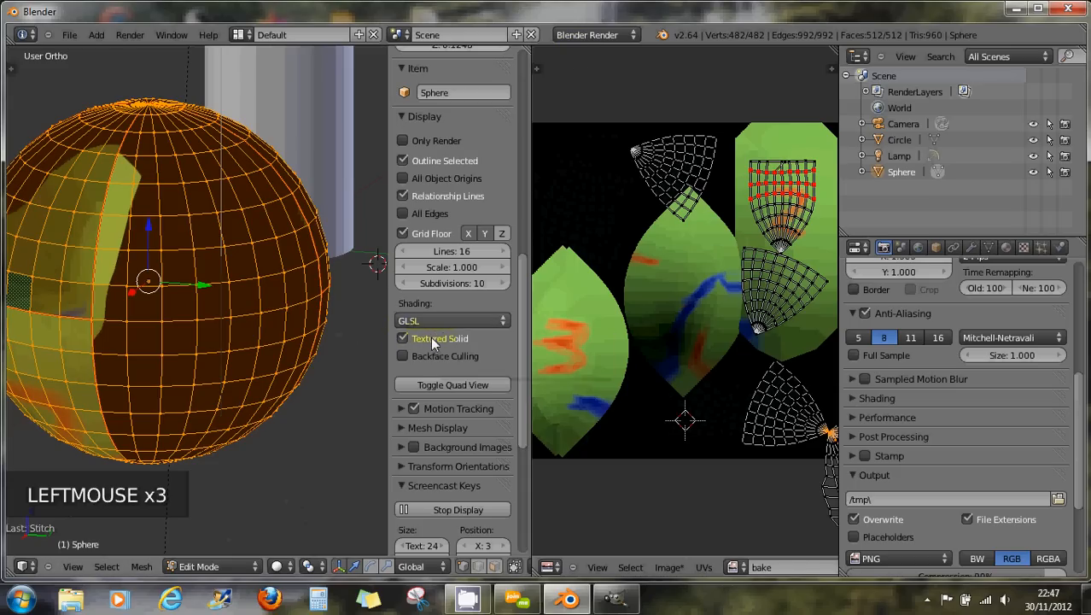
Inspect the sphere from several sides in Texture viewport shading, and return the viewport to Solid shading.
middle_click_drag(224, 324, 292, 481)
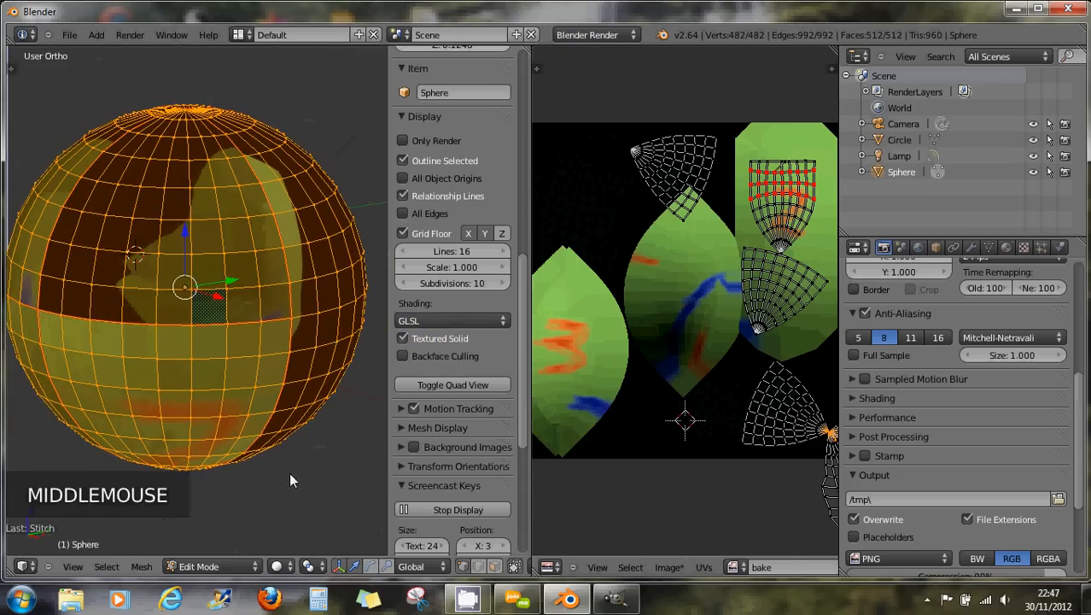
left_click(276, 567)
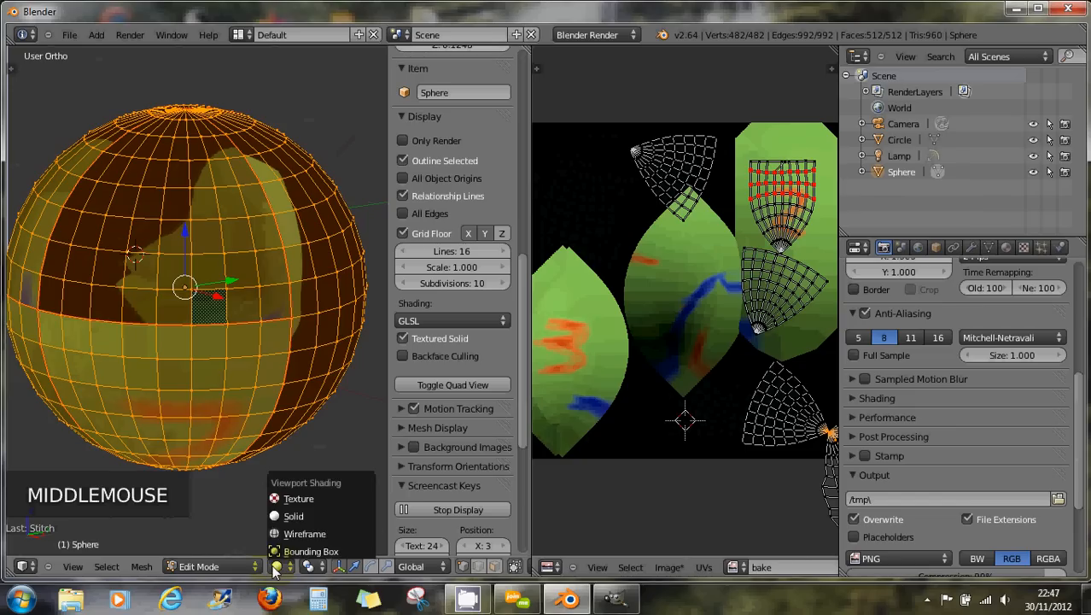
left_click(290, 497)
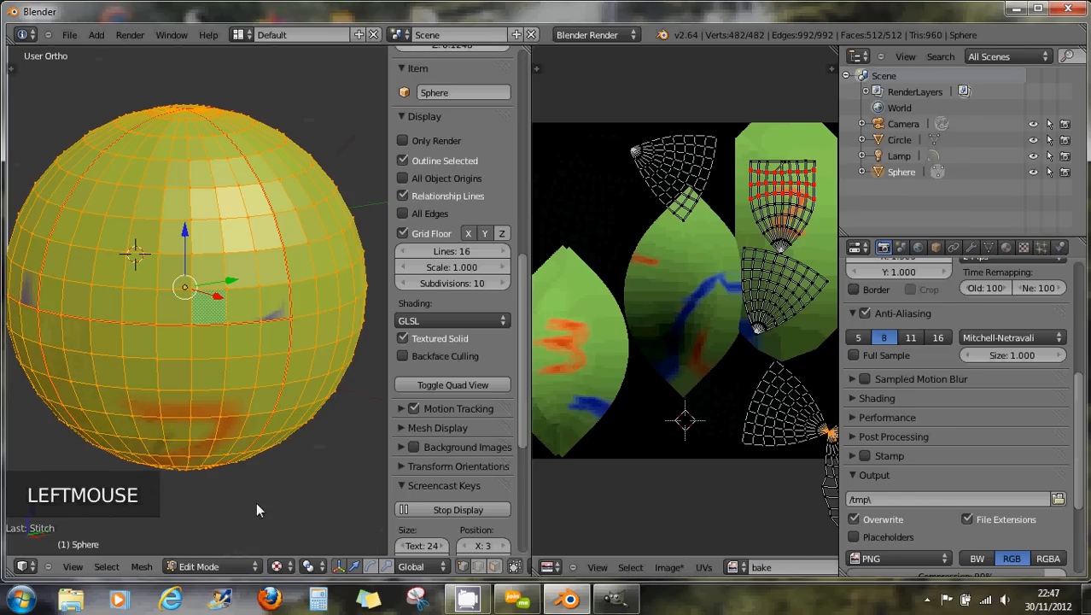
middle_click_drag(288, 464, 260, 386)
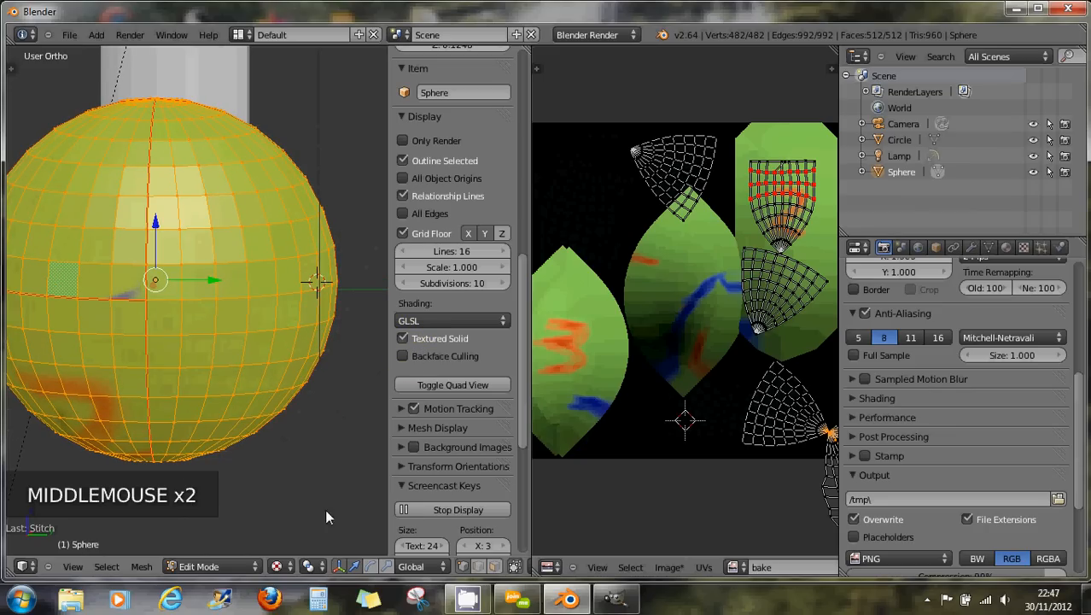
left_click(278, 566)
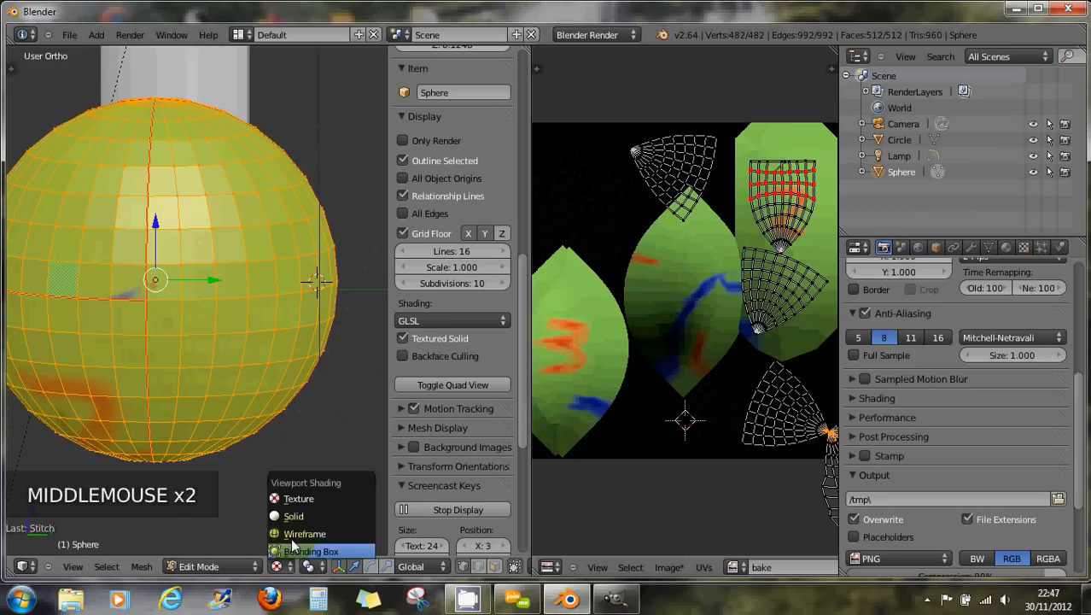
left_click(293, 516)
mouse_move(244, 445)
middle_mouse_down()
mouse_move(225, 401)
mouse_move(232, 431)
middle_mouse_up()
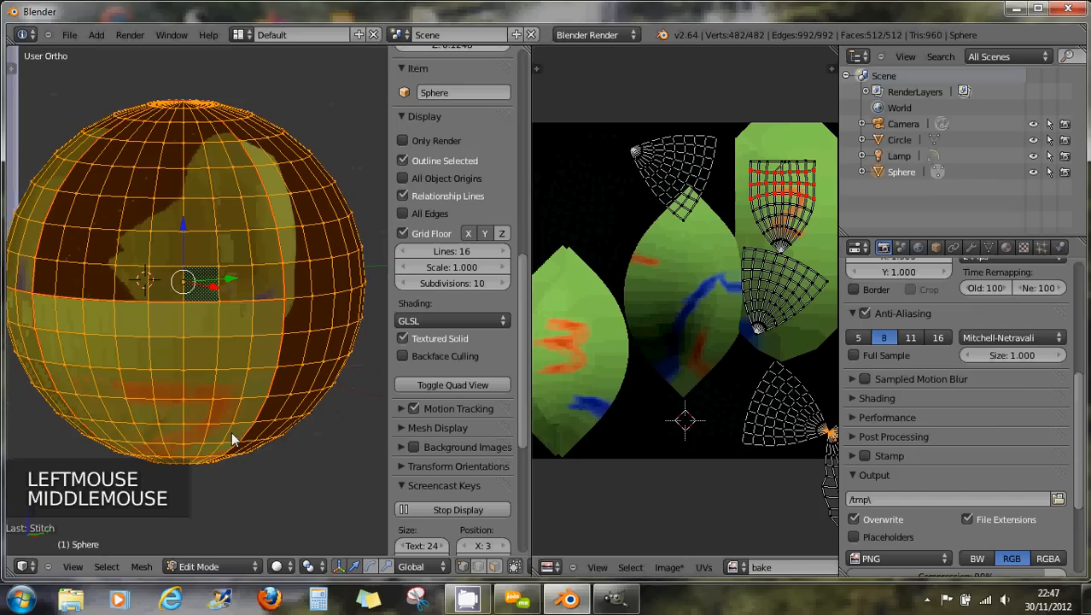
middle_click_drag(305, 404, 266, 407)
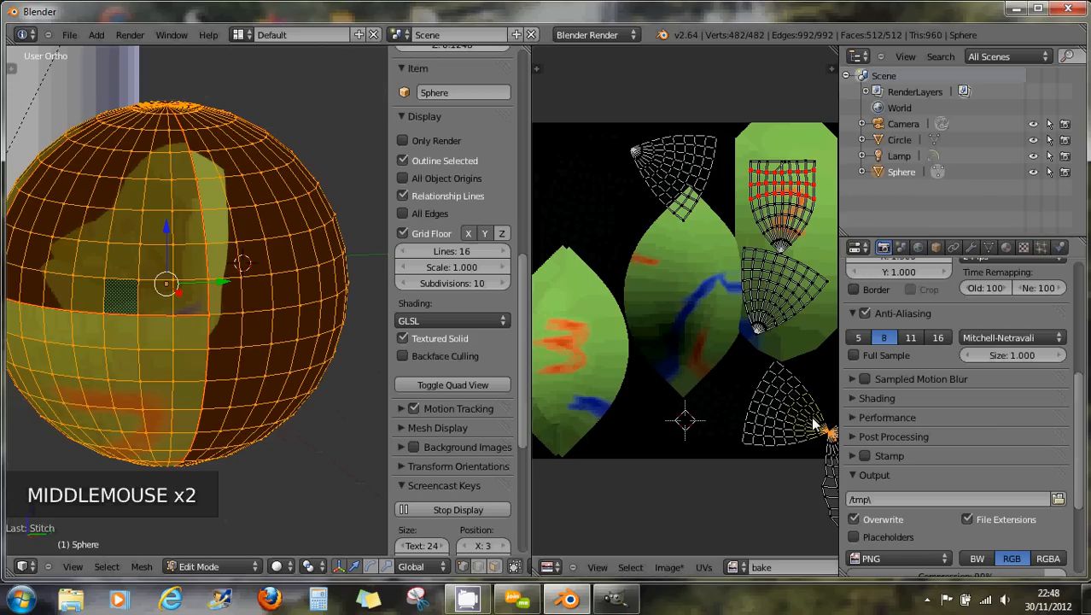
Select the linked UV islands meeting at the lower-right tip and move them over the painted leaf shapes in the baked image.
key("l")
key("l")
key("l")
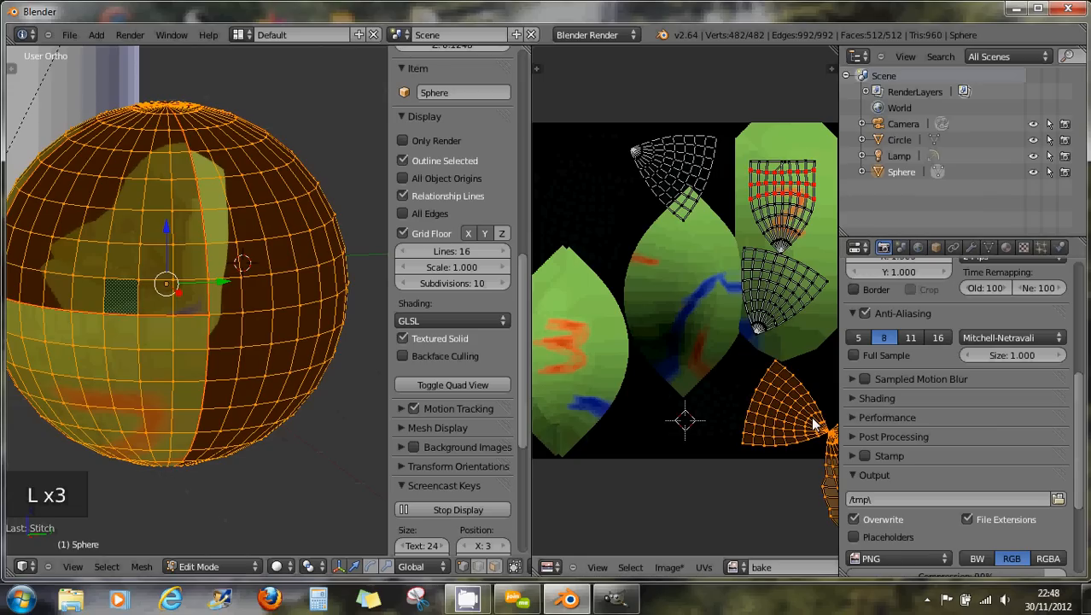
key("g")
left_click(608, 335)
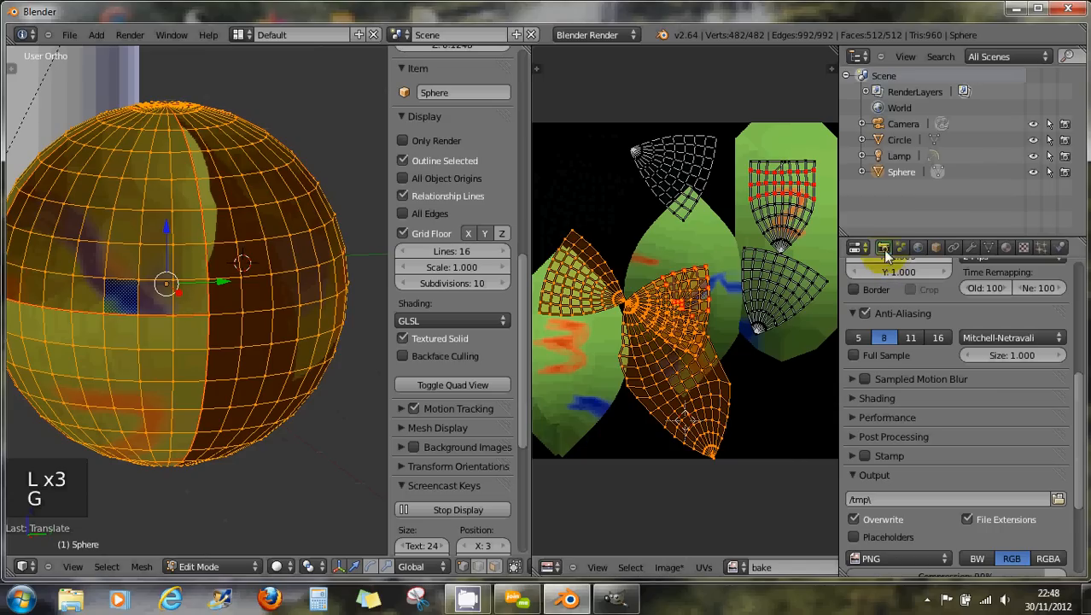
Show the uvlayout.png image on the sphere for comparison, and return to the bake image.
left_click(732, 569)
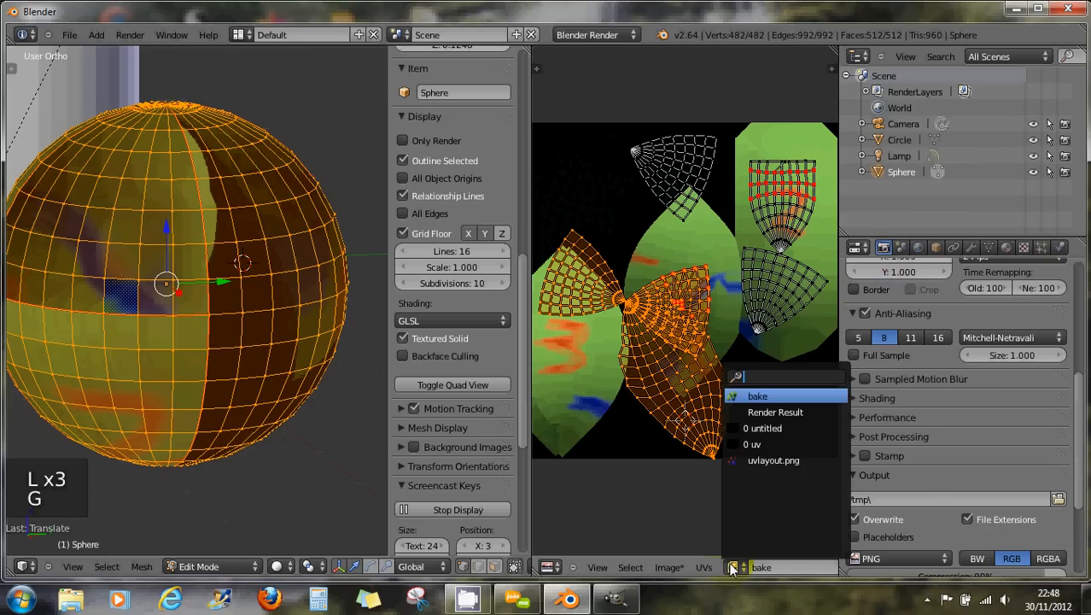
left_click(747, 460)
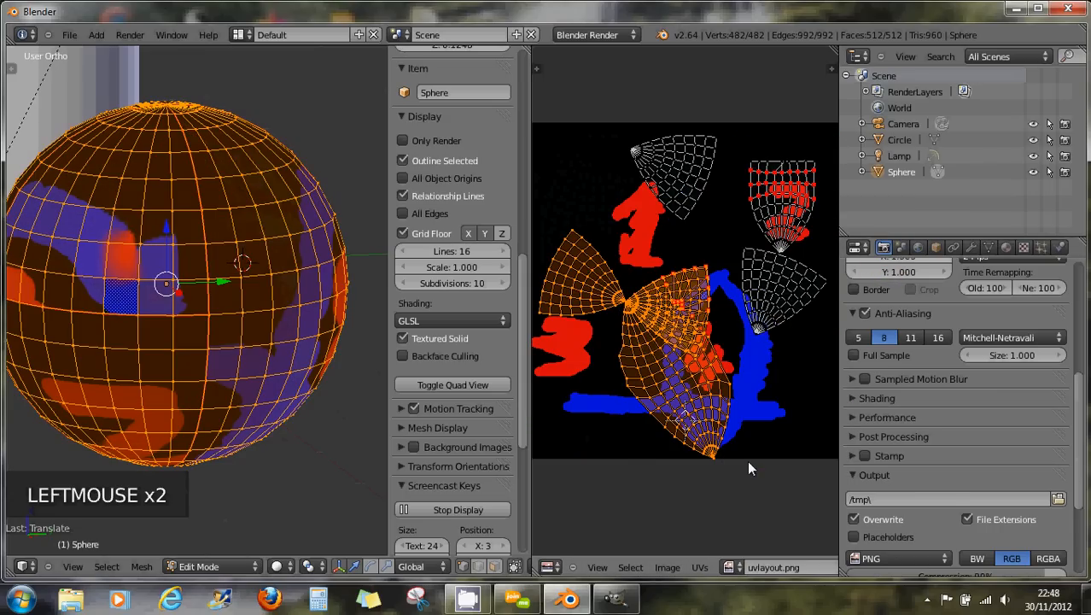
left_click(732, 569)
left_click(750, 396)
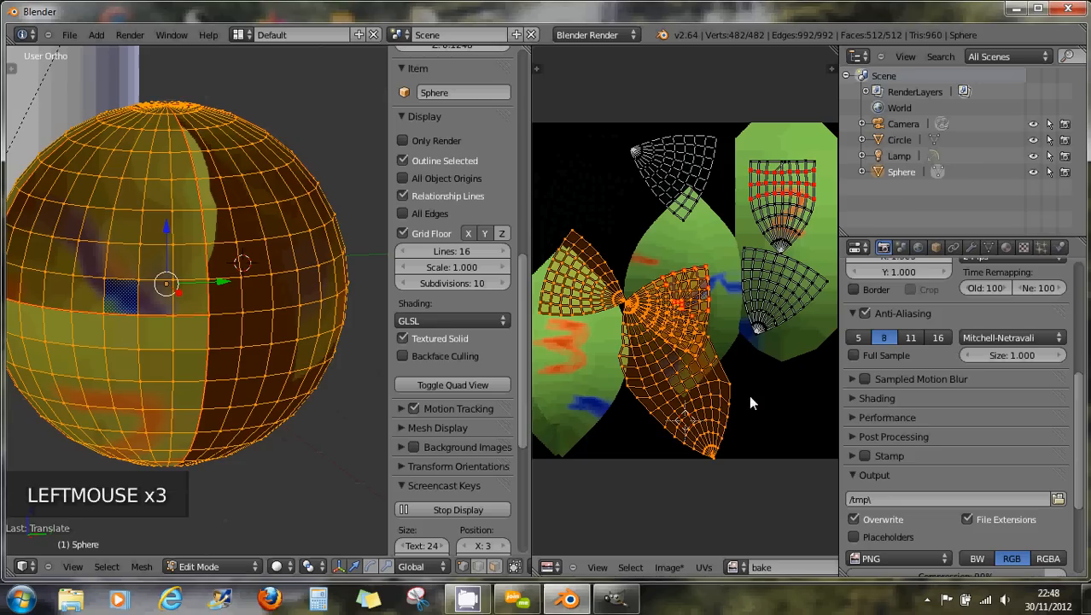
Bake the sphere's texture into the bake image as a Full Render with a margin of 64, and check the sphere.
scroll(884, 535, "down", 5)
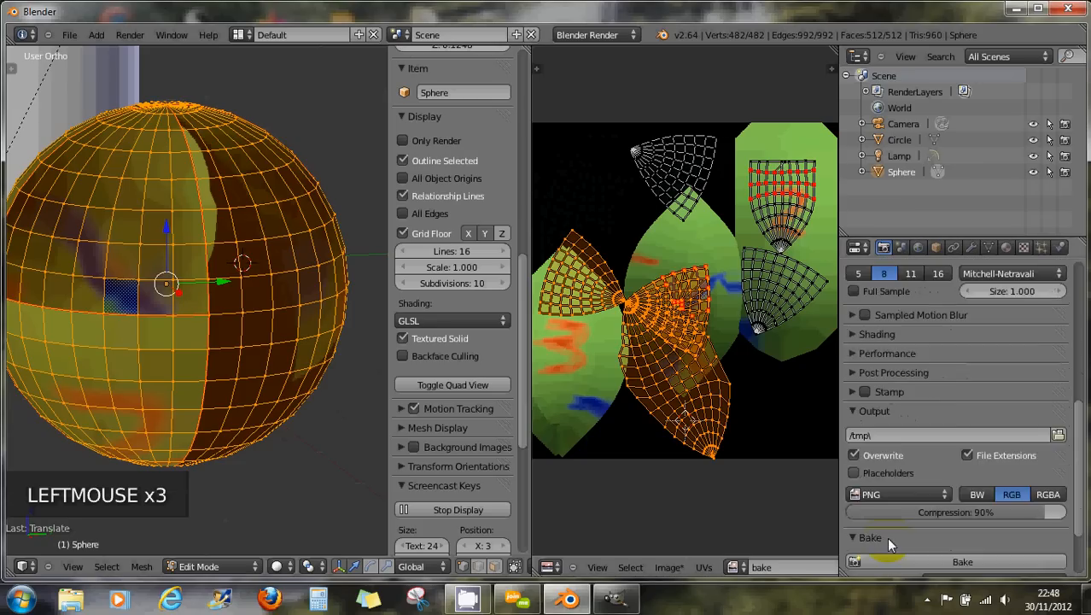
left_click(904, 480)
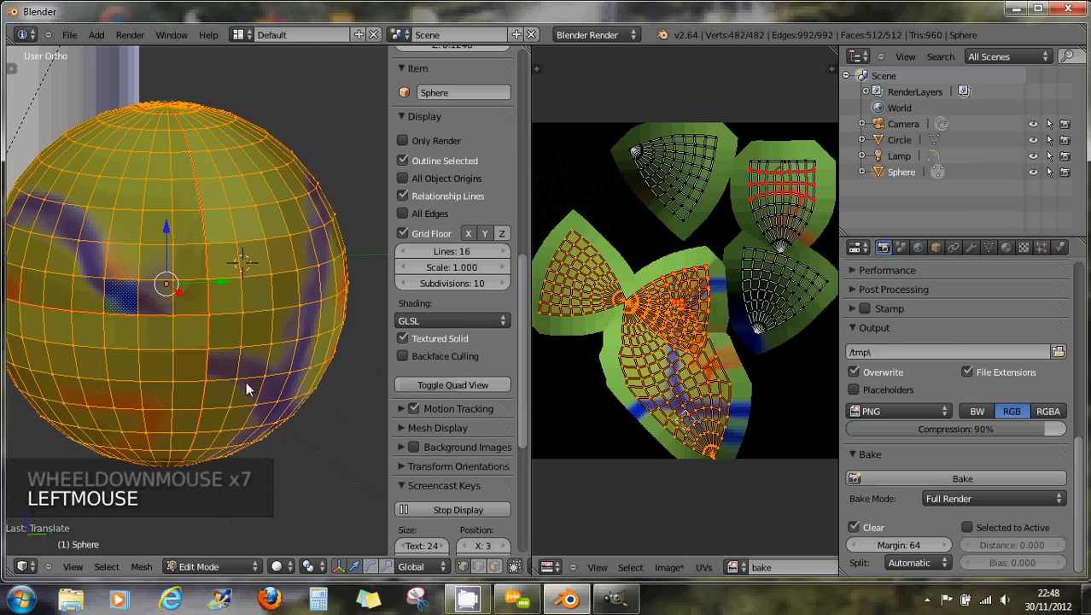
middle_click_drag(246, 388, 324, 353)
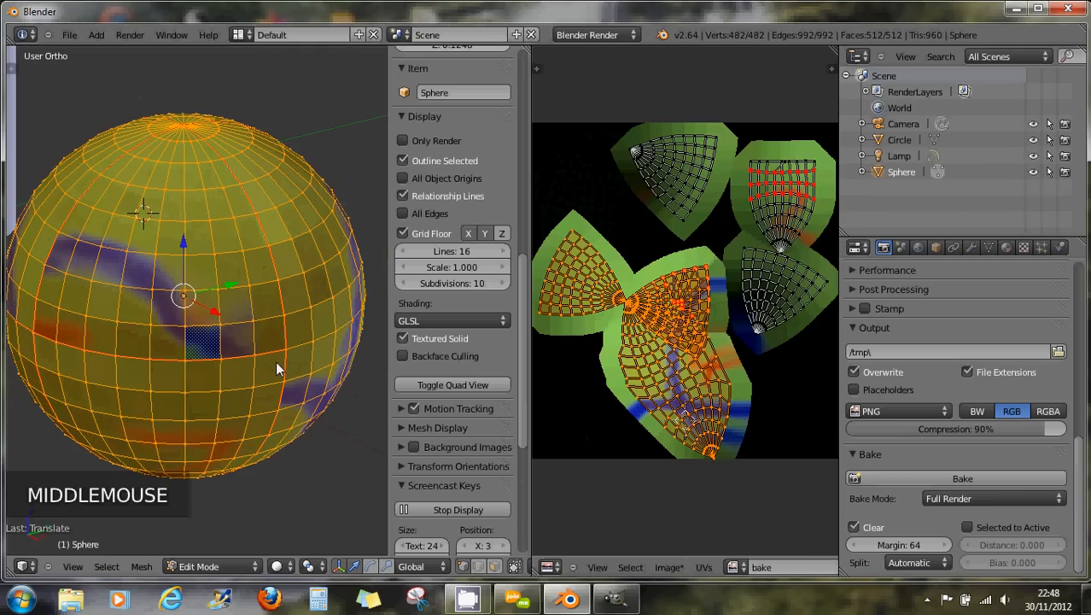
Compare the sphere's viewport display with Textured Solid off and on, leaving it enabled.
left_click(401, 337)
left_click(401, 337)
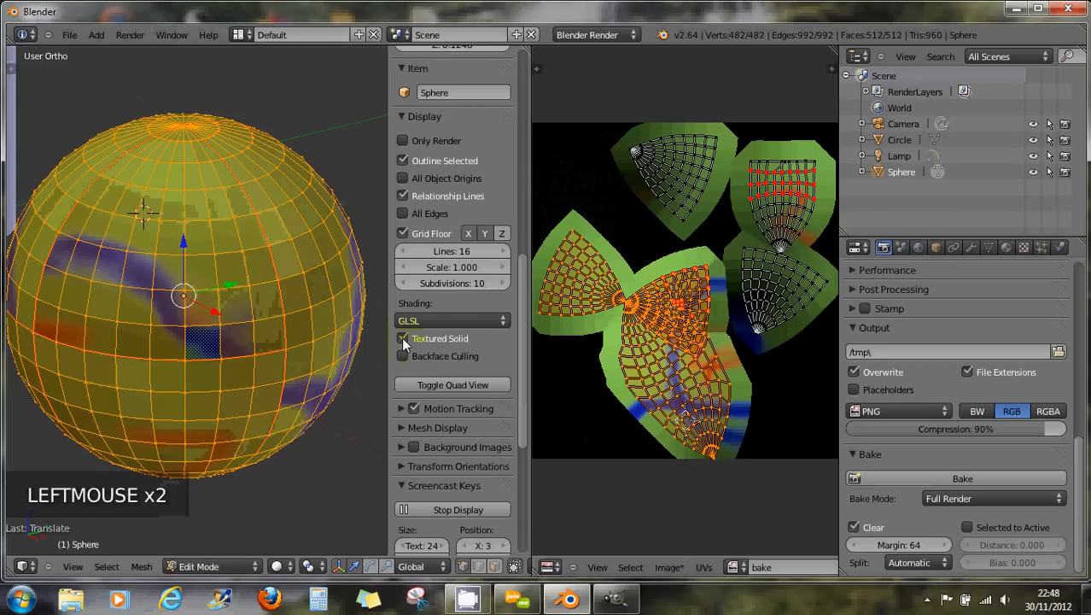
left_click(402, 338)
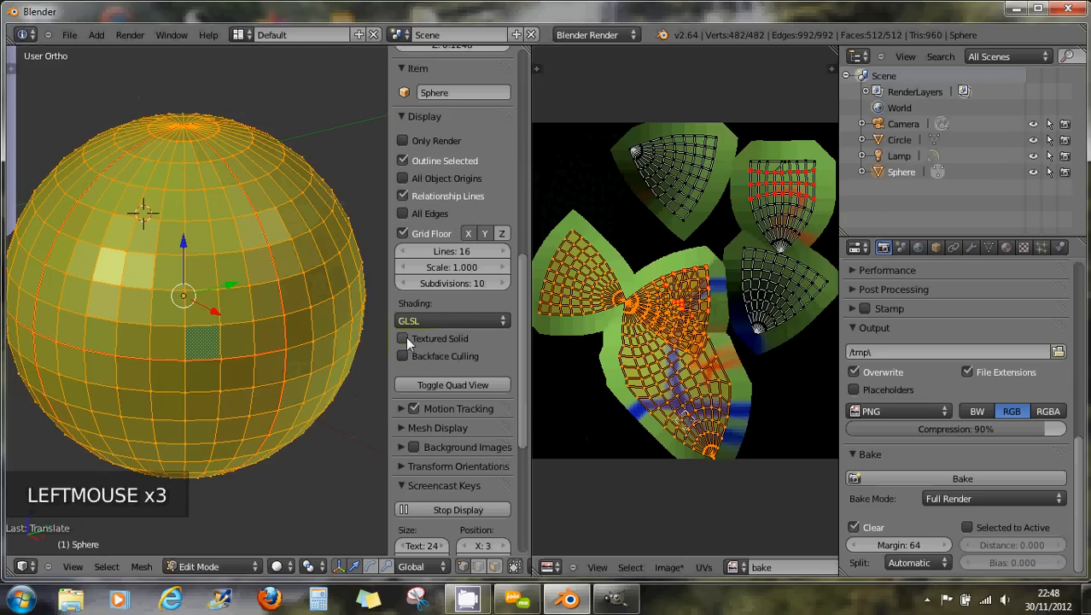
left_click(403, 337)
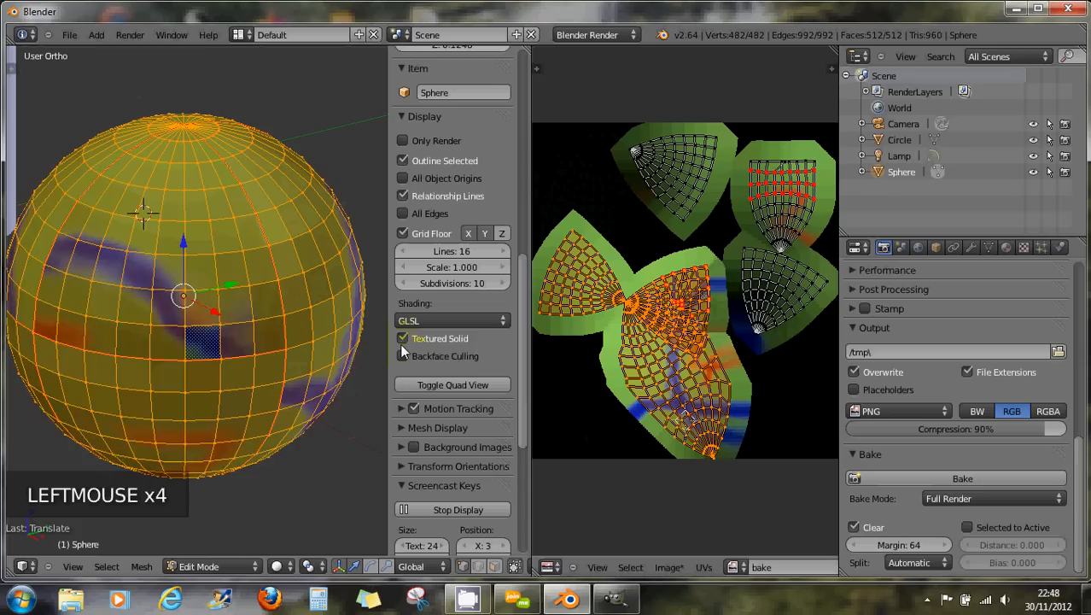
left_click(402, 339)
left_click(402, 339)
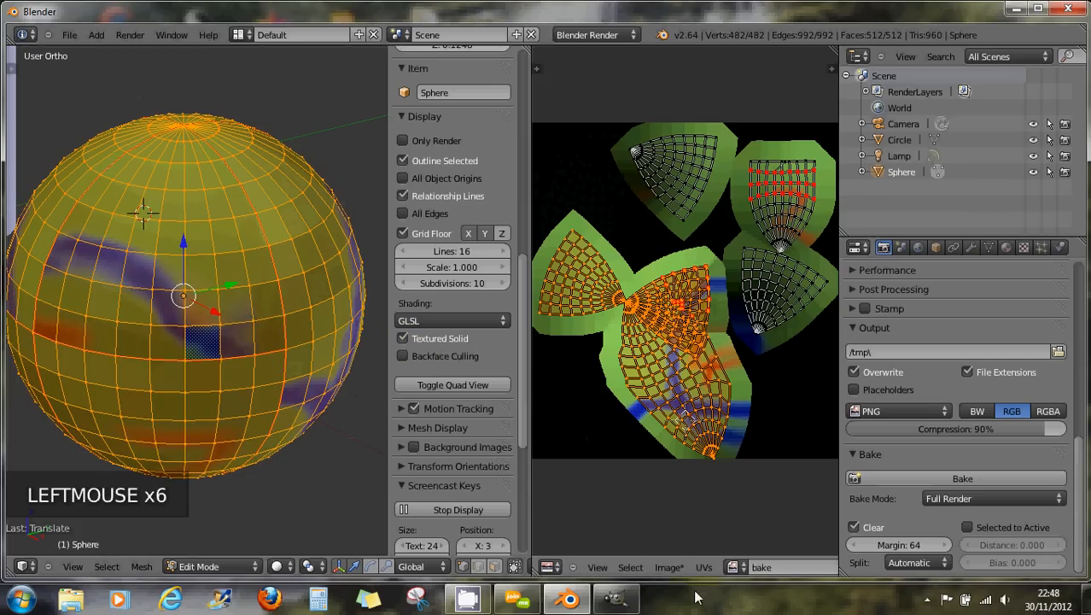
Generate seams on the sphere from its current UV islands with Seams From Islands.
left_click(705, 567)
scroll(711, 353, "up", 3)
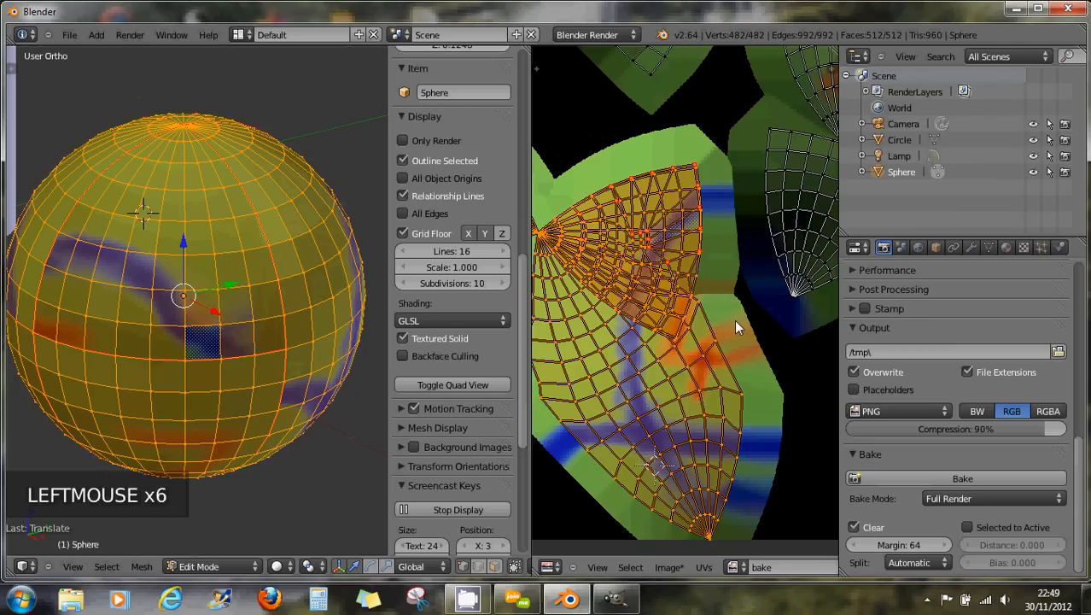
scroll(735, 319, "down", 5)
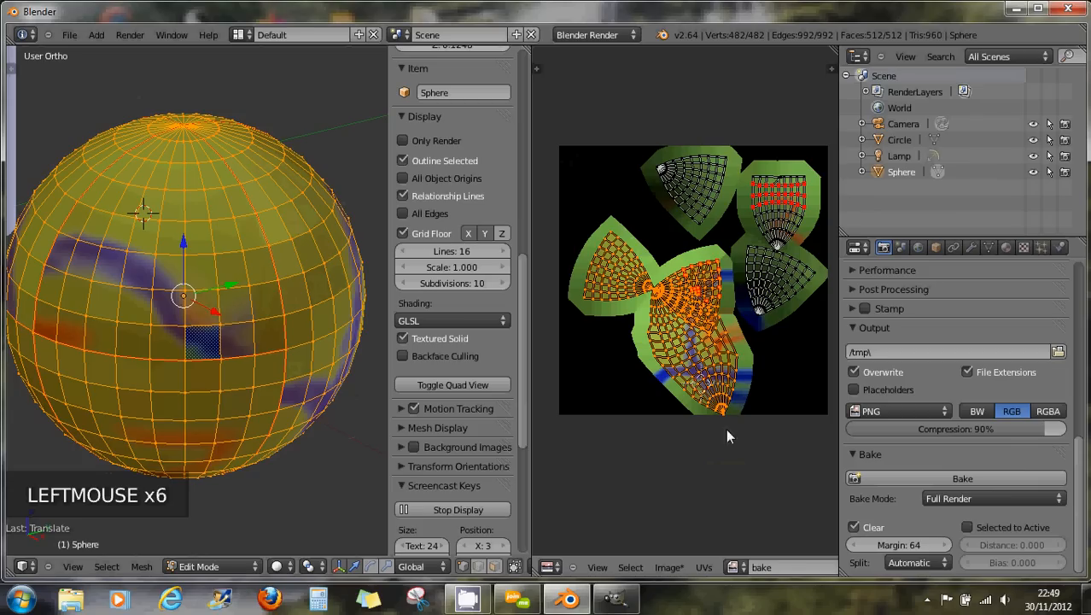
left_click(704, 568)
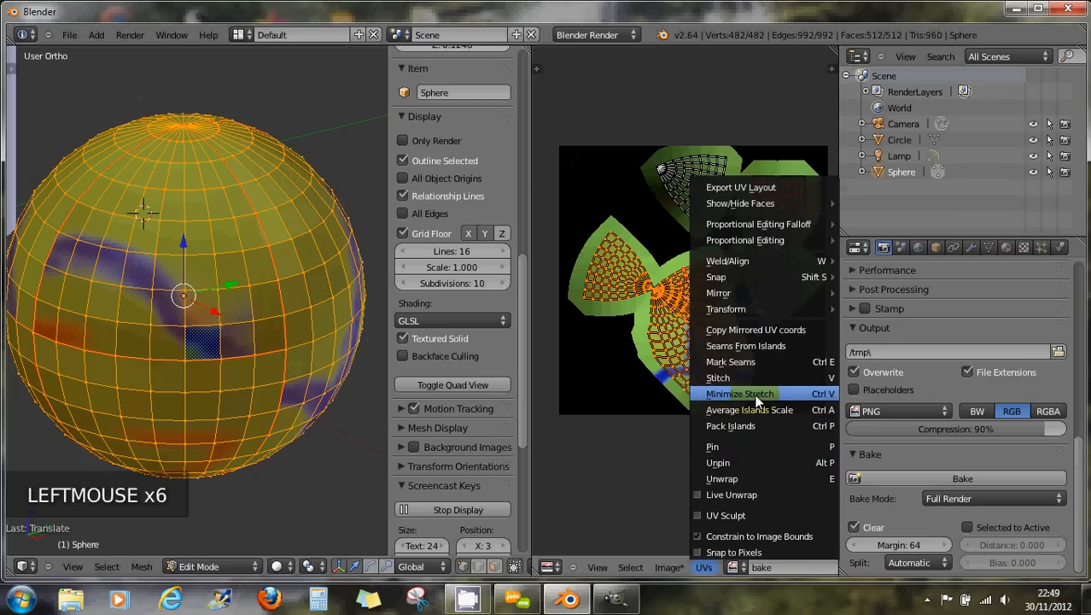
left_click(773, 345)
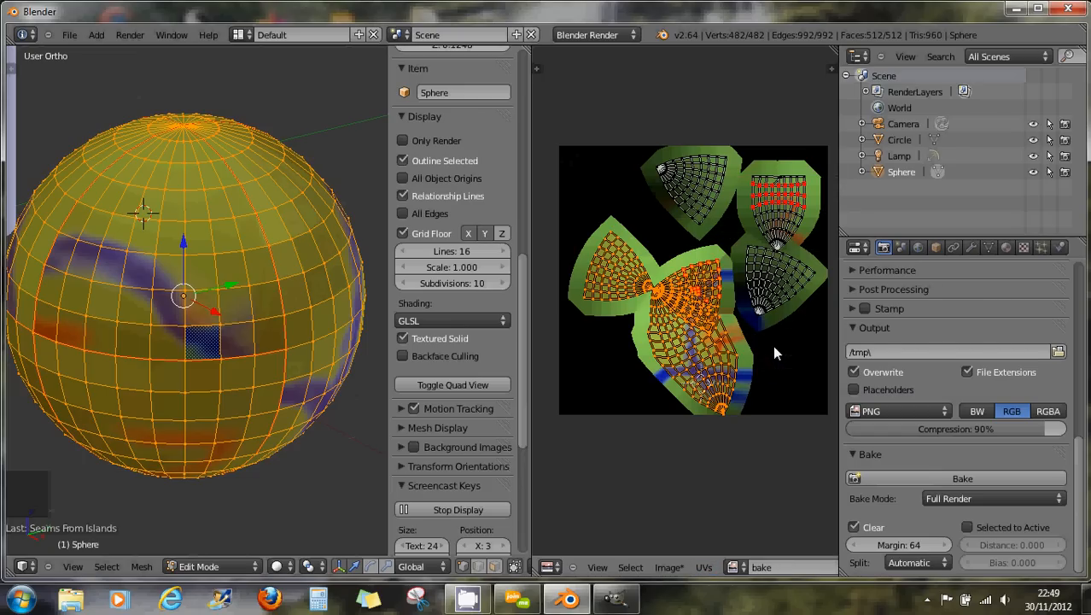
Deselect the whole mesh and inspect the seam lines and baked paint from several sides of the sphere.
middle_click_drag(217, 347, 273, 335)
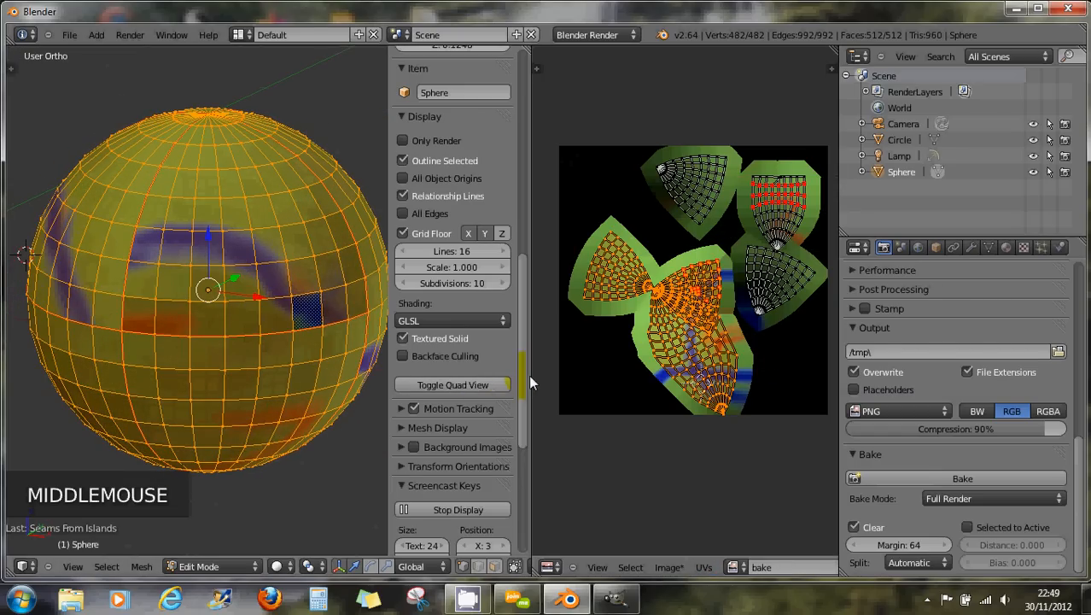
key("a")
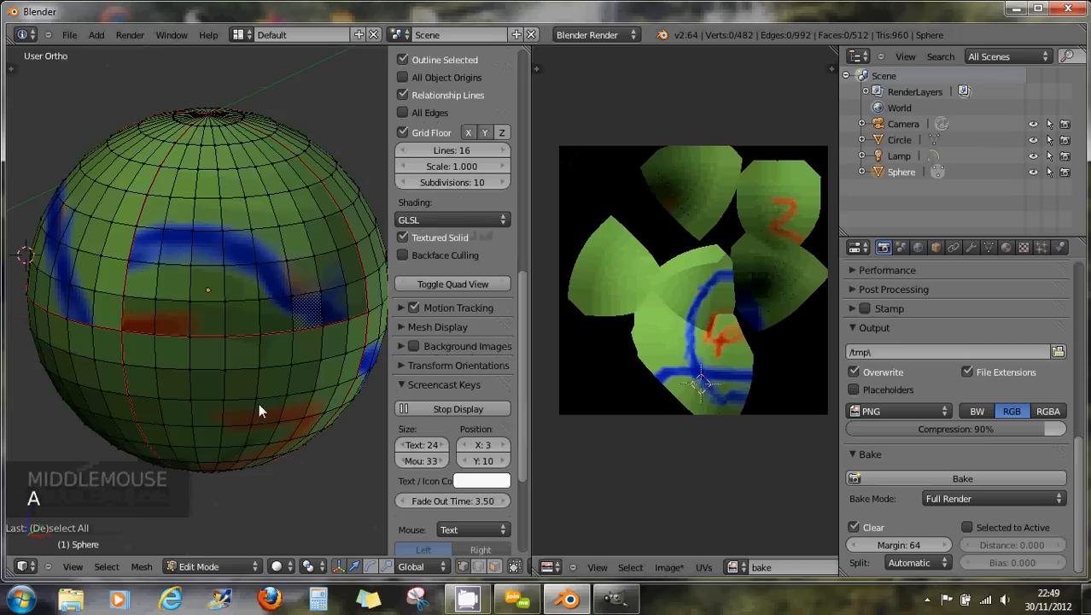
middle_click_drag(258, 403, 267, 297)
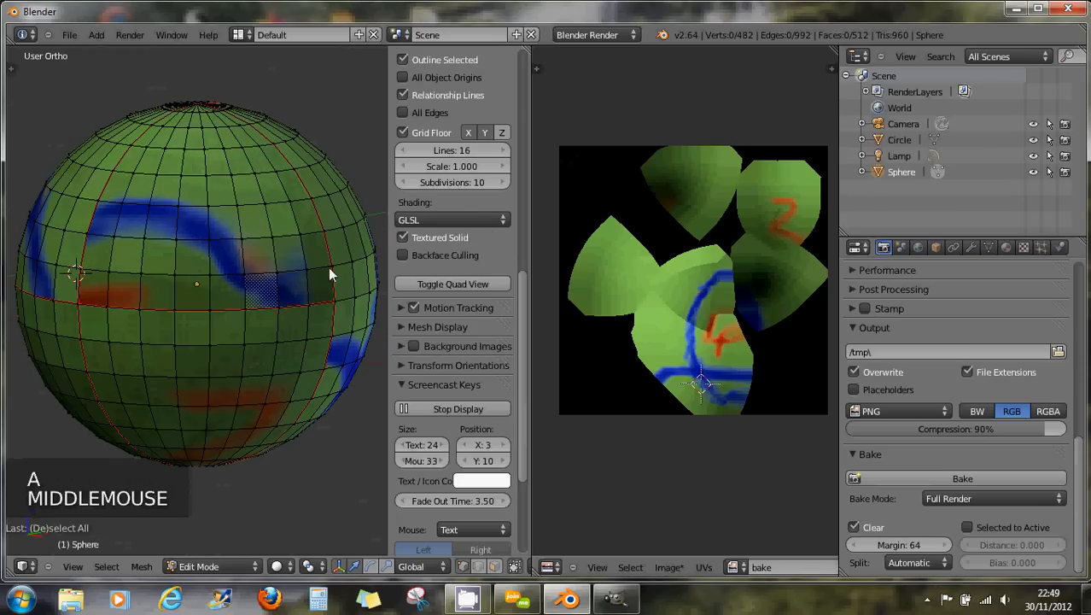
middle_click_drag(330, 268, 193, 135)
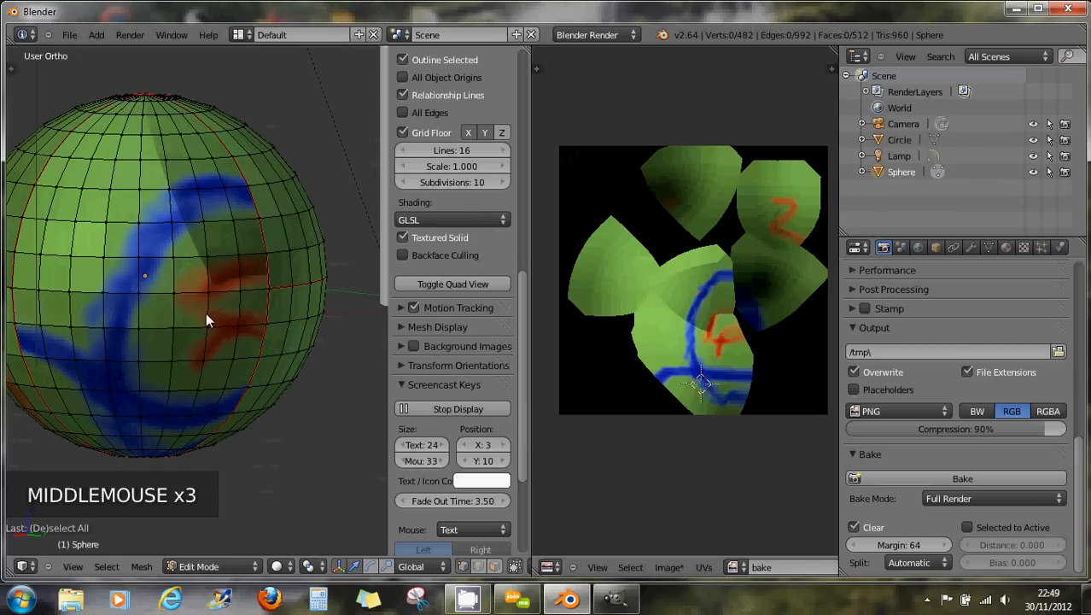
middle_click_drag(323, 308, 249, 369)
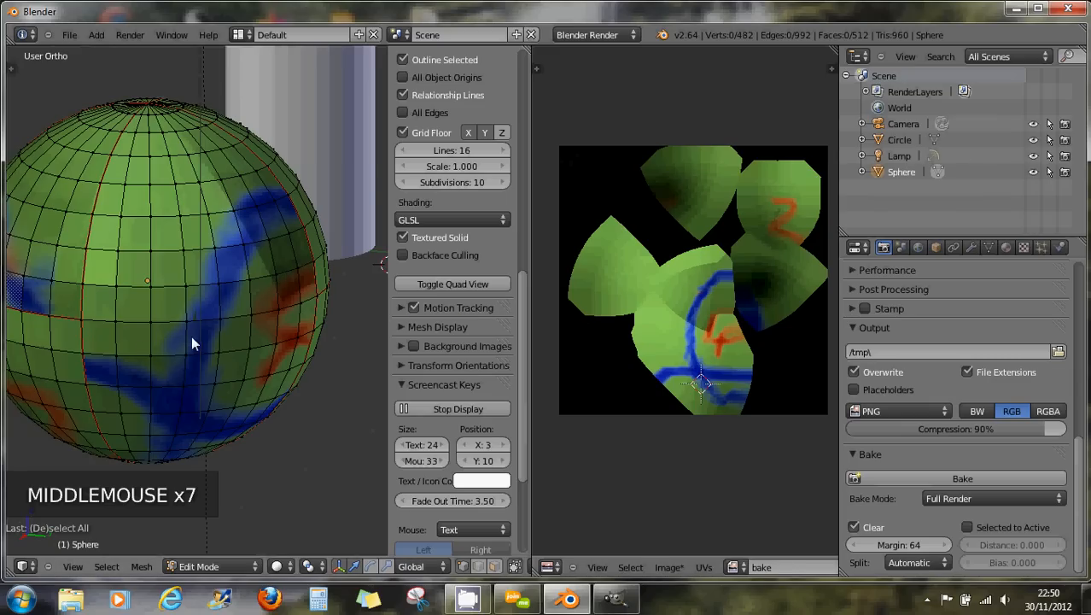
middle_click_drag(272, 348, 211, 289)
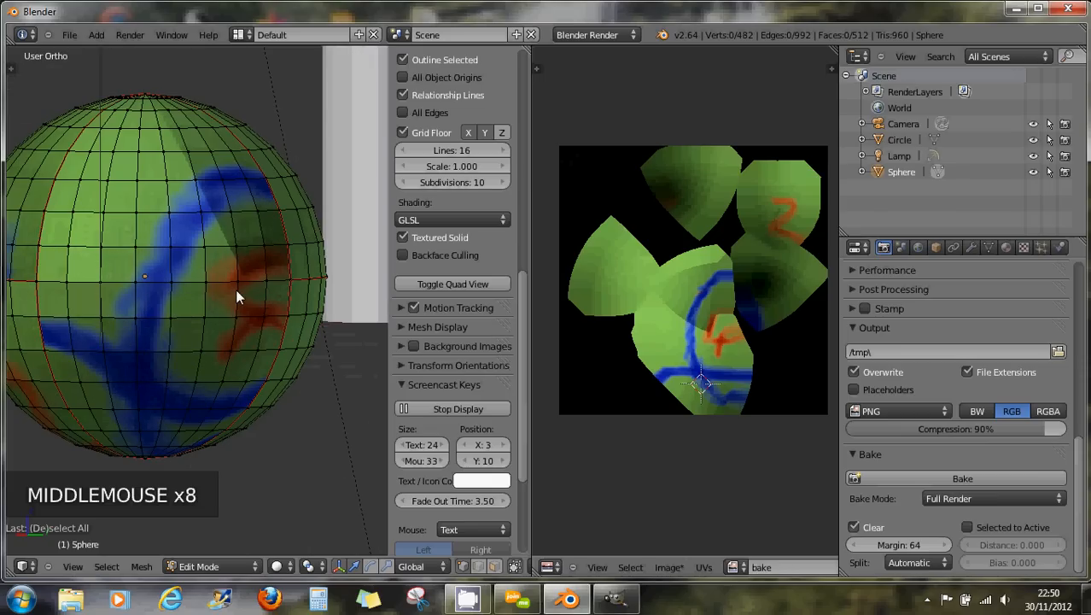
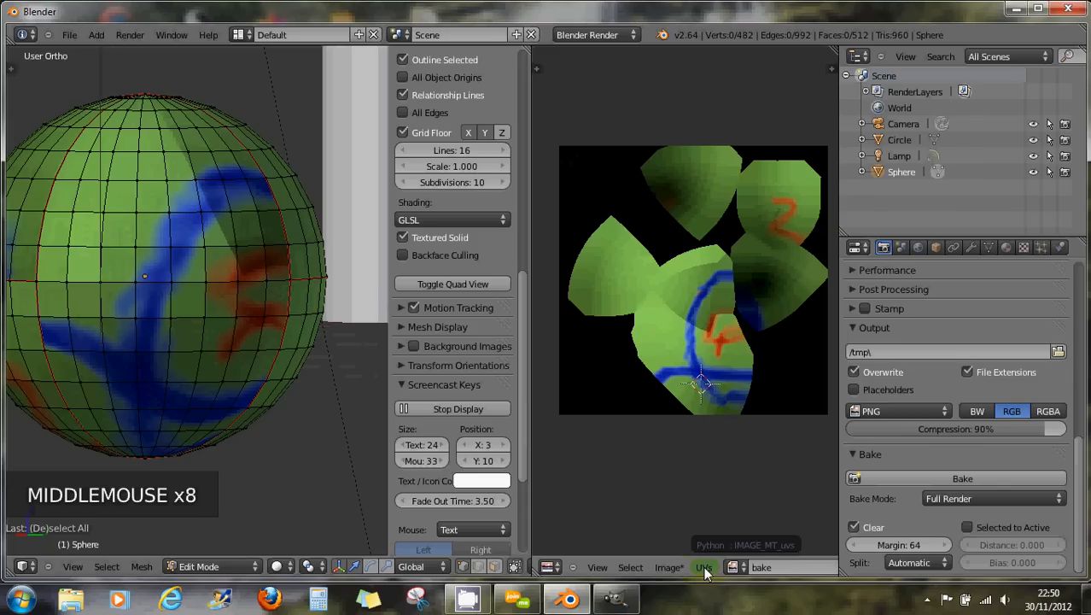
Enable Live Unwrap for the UVs, and disable it again.
left_click(703, 568)
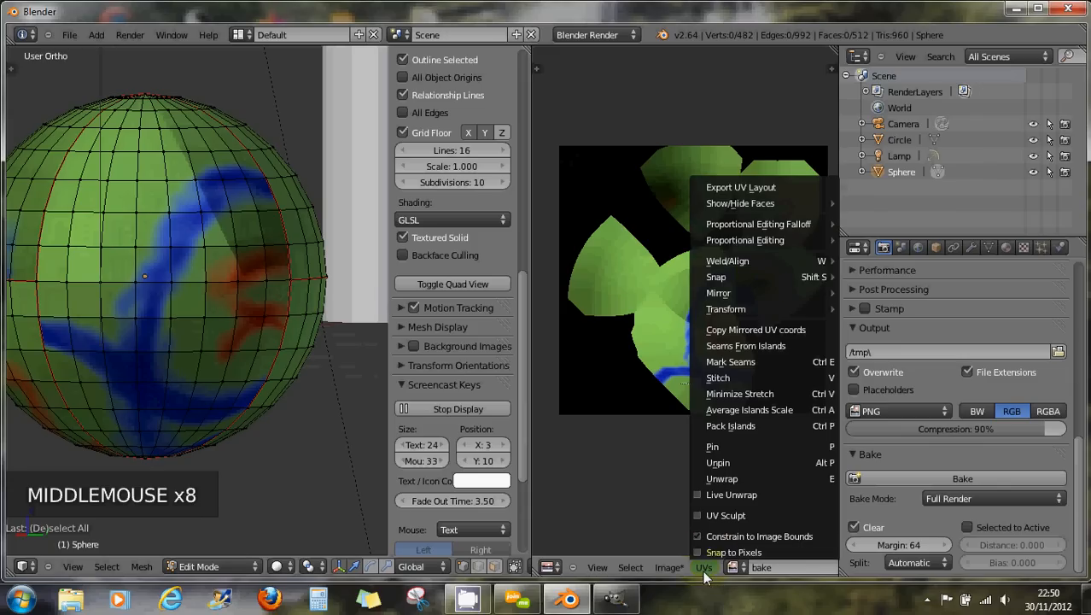
left_click(702, 498)
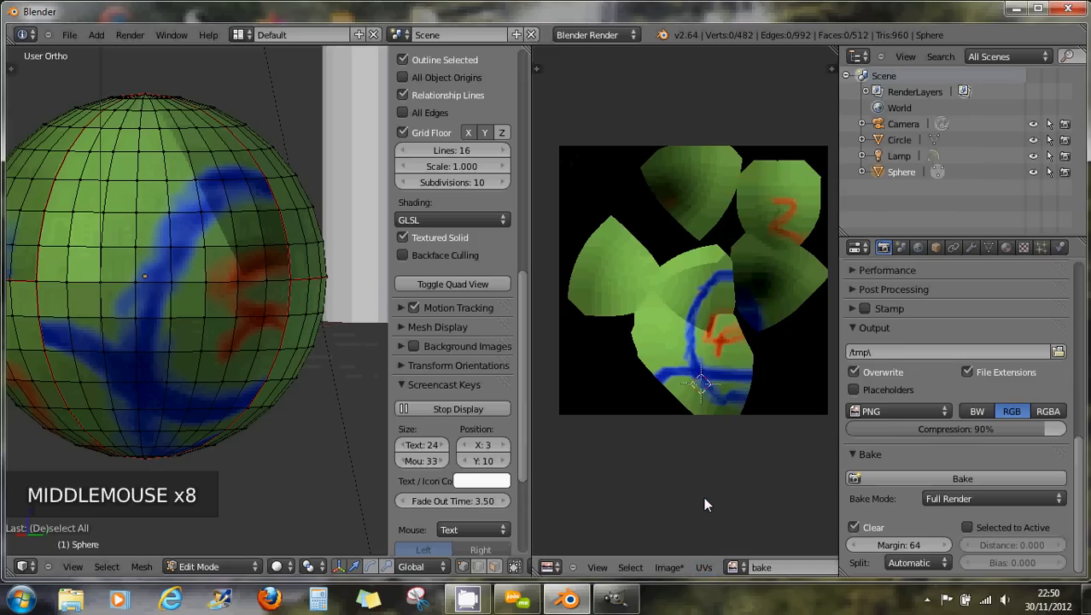
left_click(704, 566)
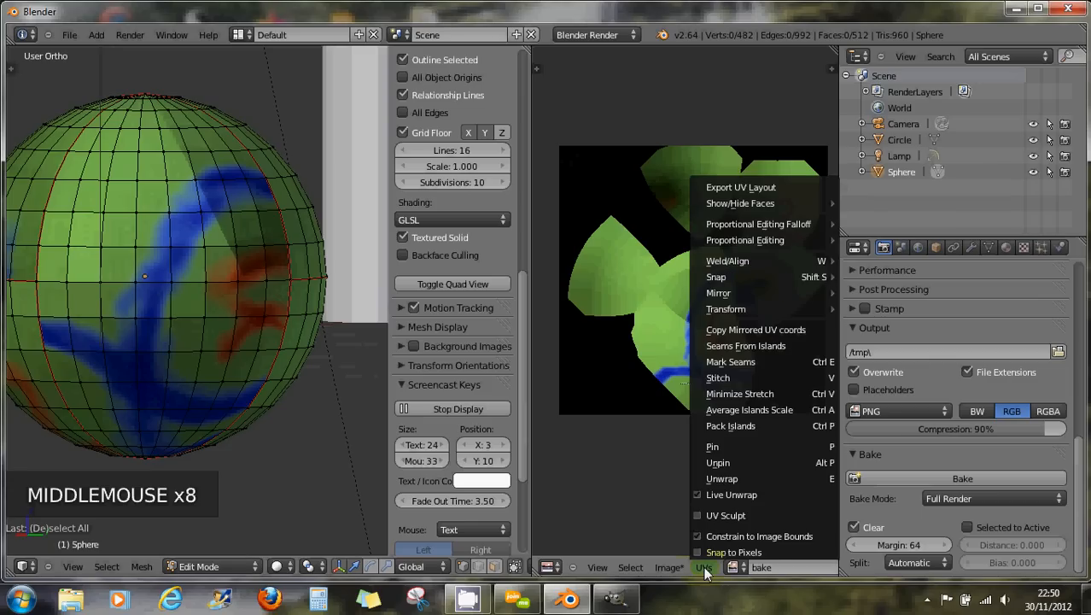
left_click(705, 496)
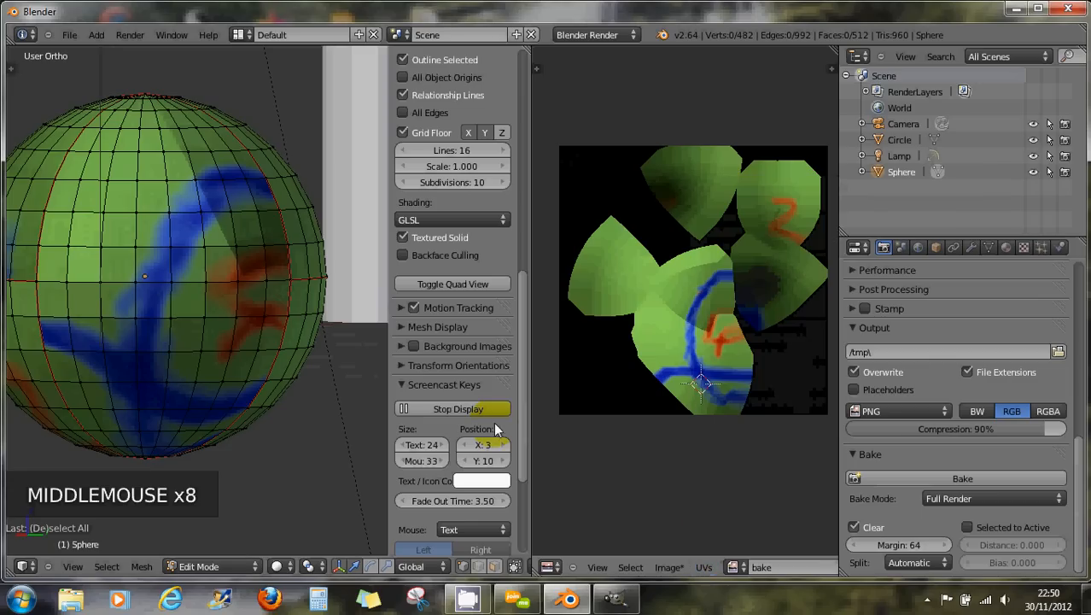
Select the entire sphere mesh to view its UV islands over the baked image.
double_click(335, 385)
key("a")
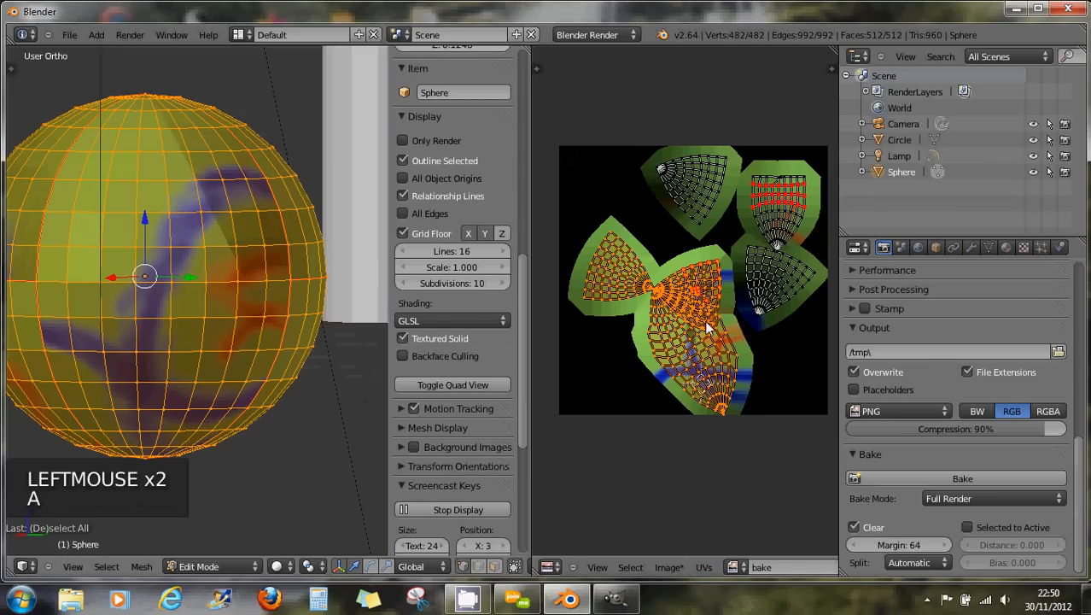
scroll(704, 320, "up", 2)
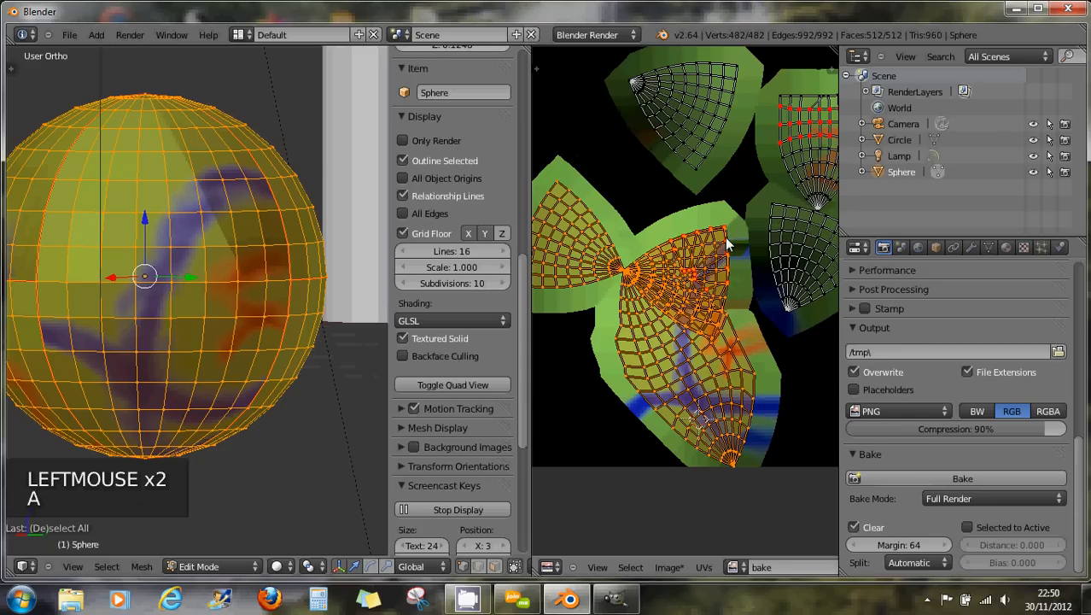
scroll(211, 291, "down", 1)
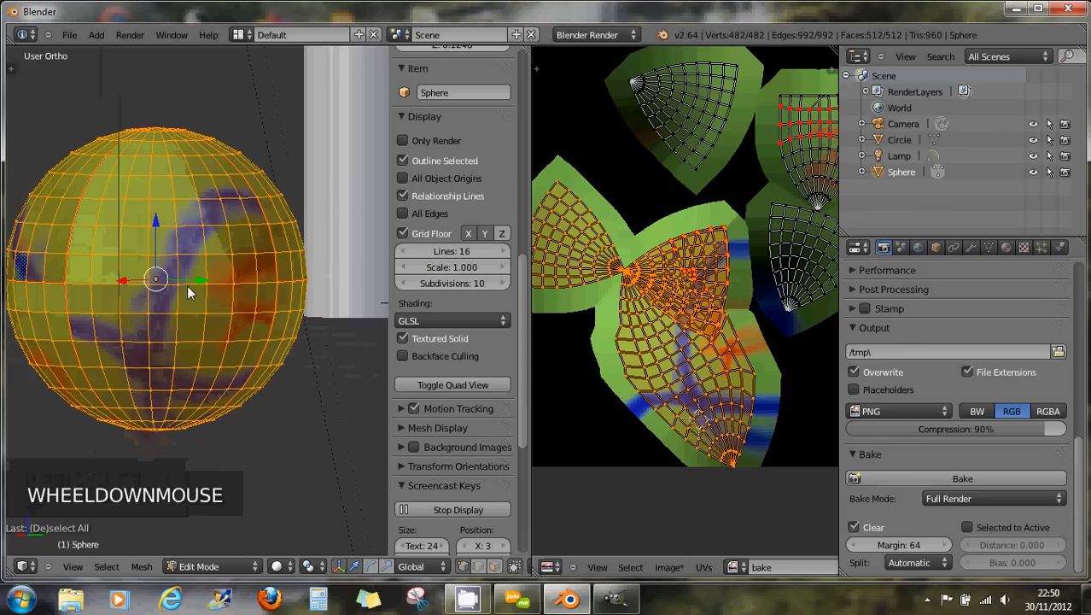
Select the horizontal row of nine vertices above the sphere's equator, spanning the panel between the two vertical seams.
right_click(189, 292)
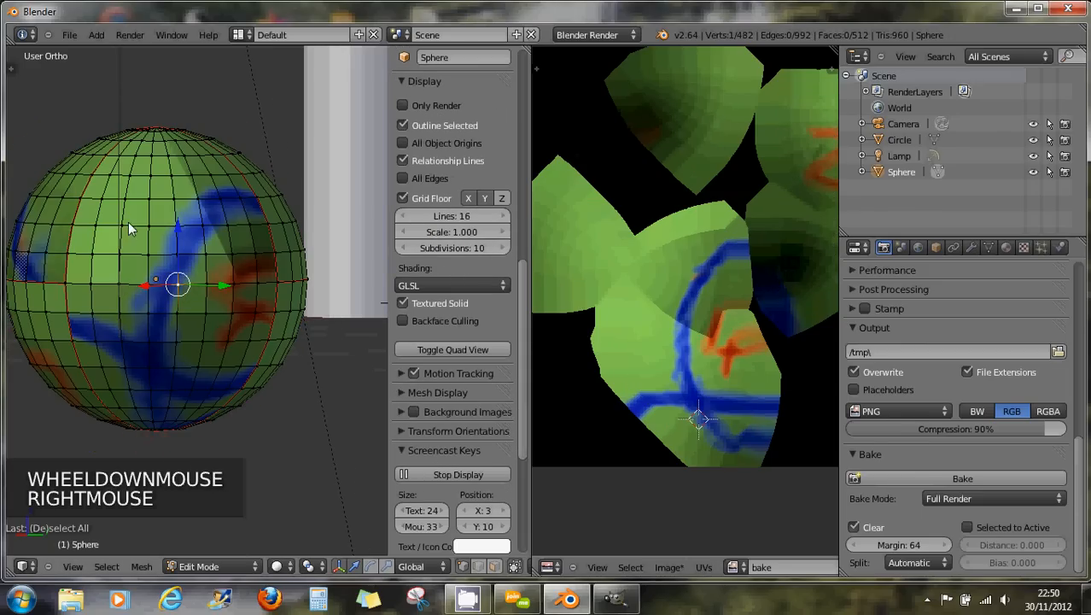
right_click(76, 227)
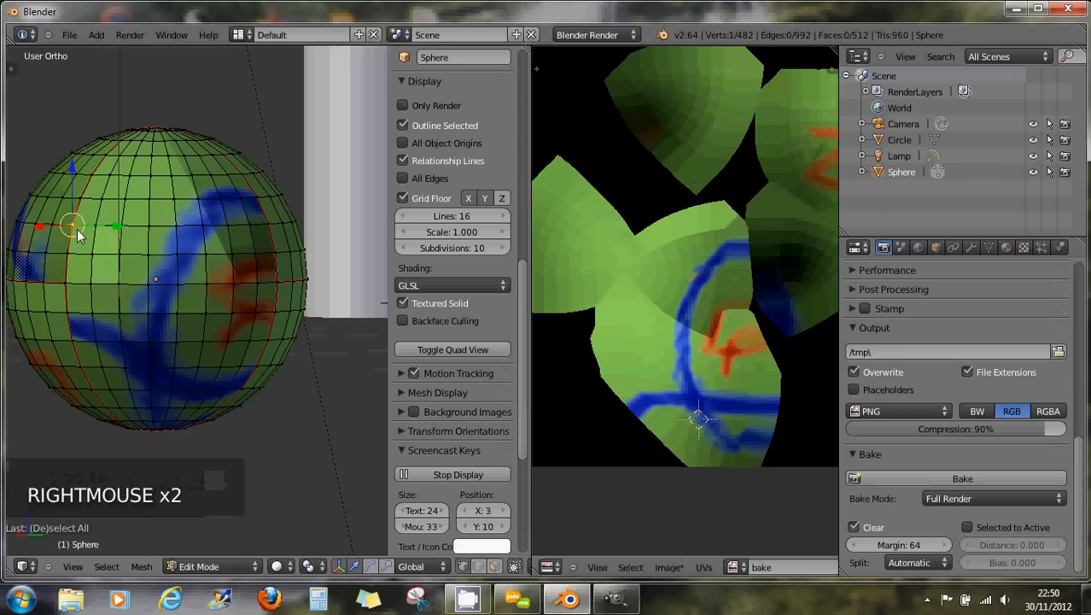
right_click(99, 227, "shift")
right_click(130, 227, "shift")
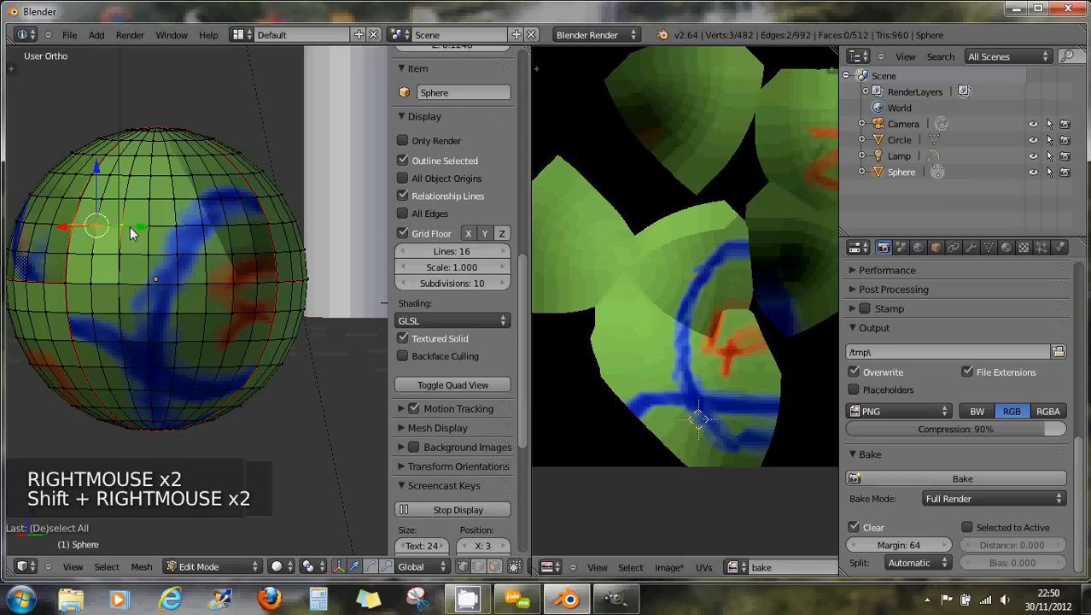
right_click(163, 225, "shift")
right_click(195, 226, "shift")
right_click(222, 229, "shift")
right_click(233, 226, "shift")
right_click(246, 227, "shift")
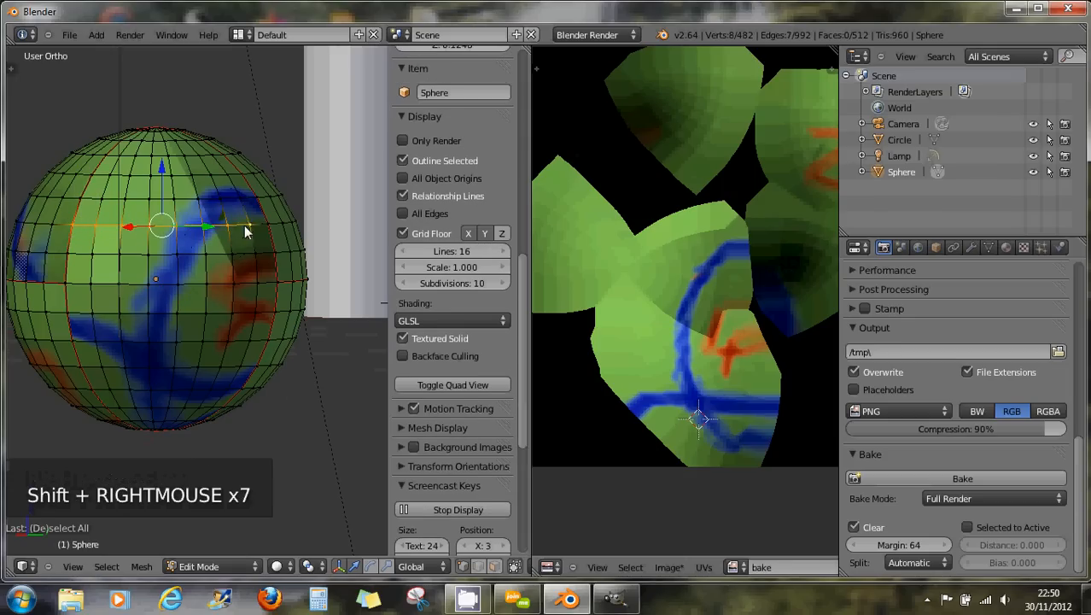
right_click(260, 222, "shift")
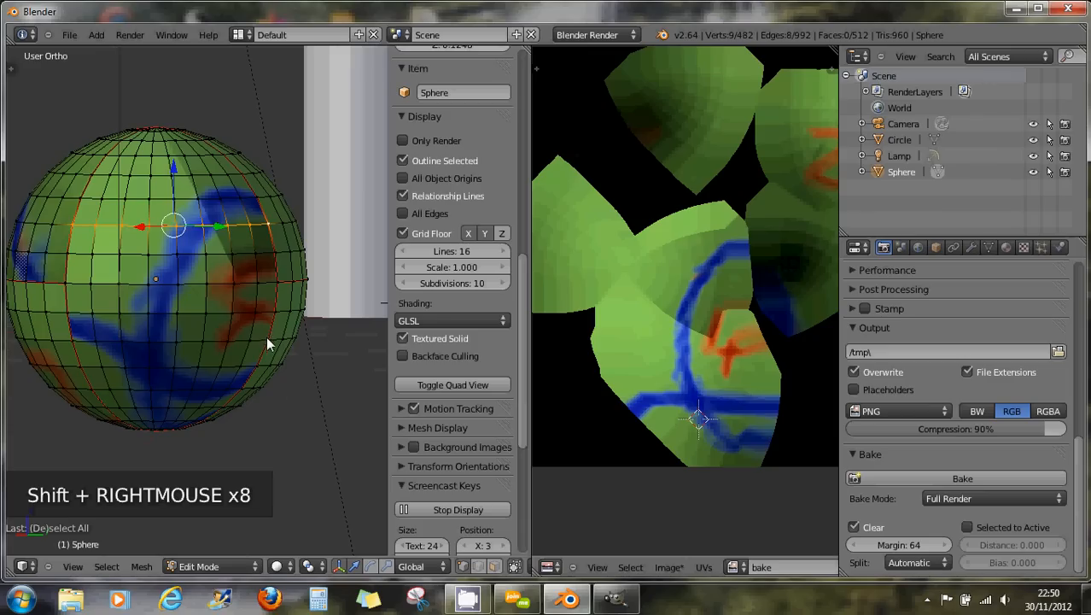
Add the horizontal vertex row below the sphere's equator and the adjoining side-seam vertices to the selection, and mark the selected edges as seams.
right_click(266, 336, "shift")
right_click(248, 333, "shift")
right_click(229, 340, "shift")
right_click(204, 342, "shift")
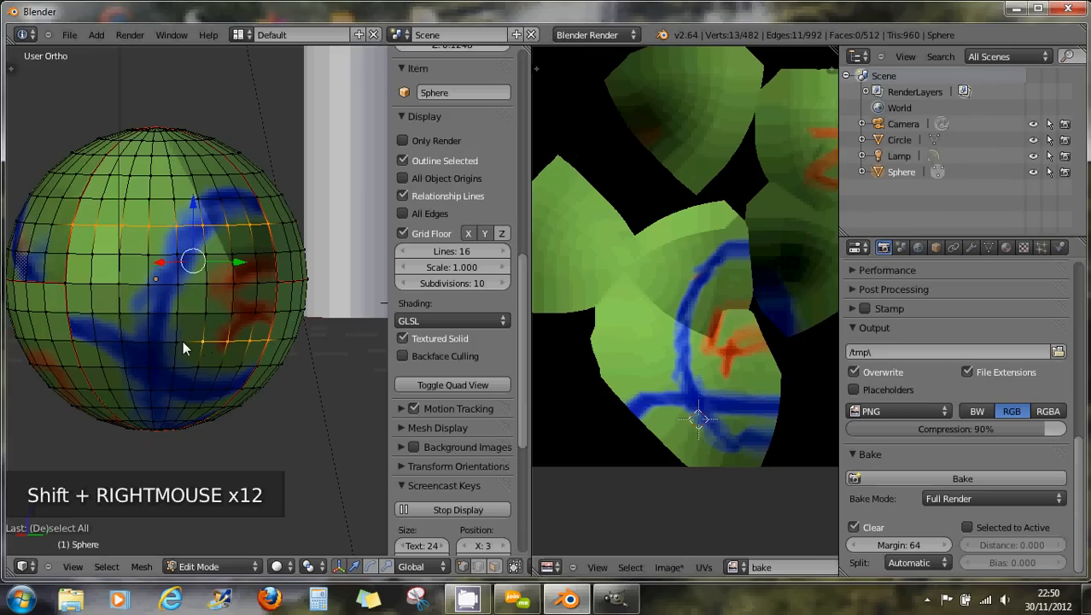
right_click(181, 341, "shift")
right_click(147, 340, "shift")
right_click(127, 340, "shift")
right_click(109, 340, "shift")
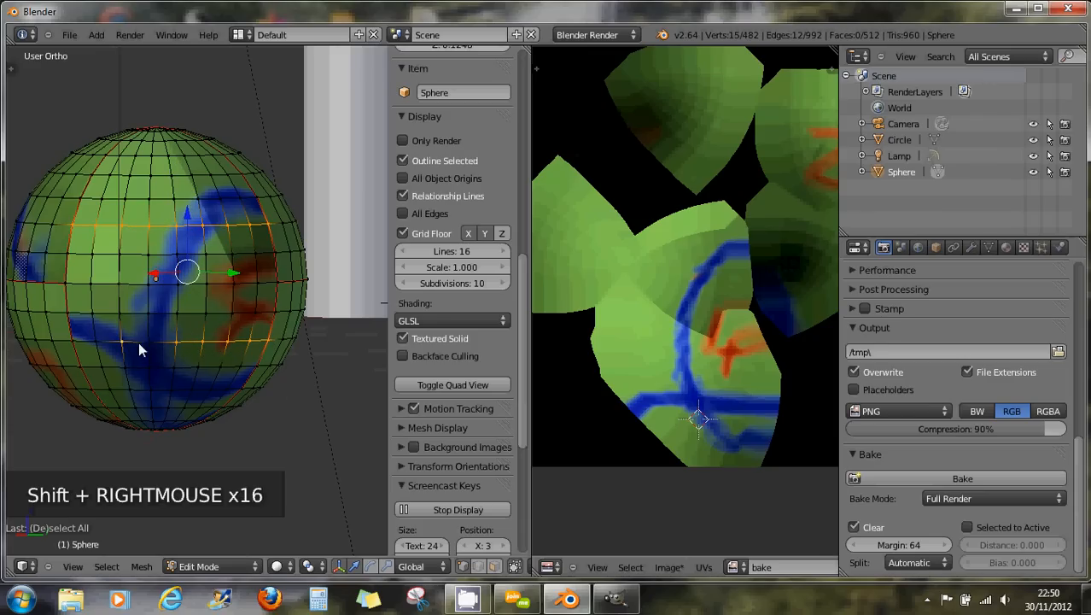
right_click(91, 341, "shift")
right_click(78, 340, "shift")
right_click(73, 331, "shift")
right_click(69, 310, "shift")
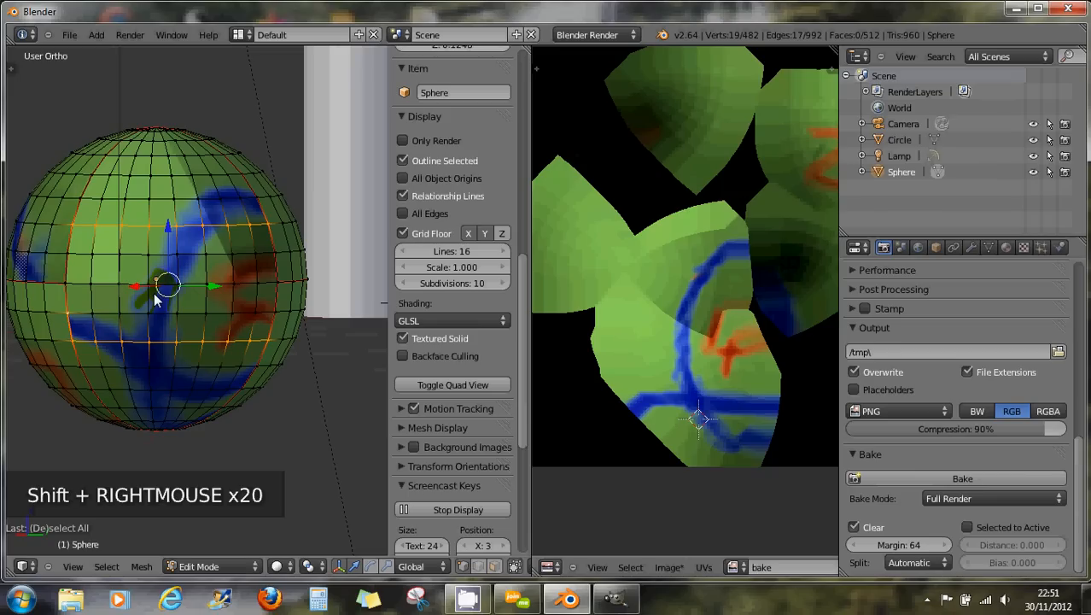
key("ctrl+e")
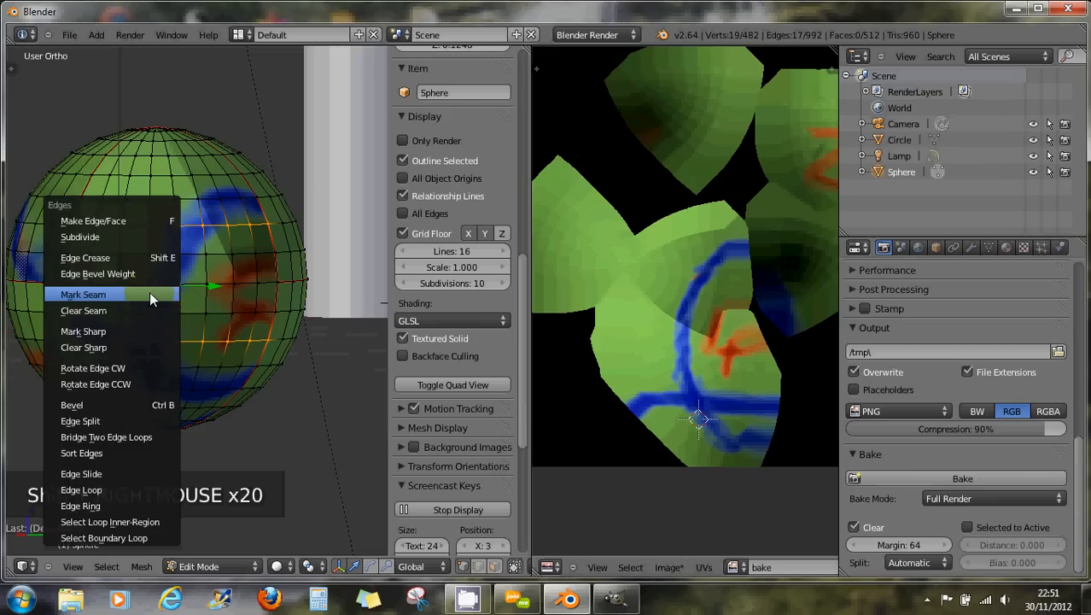
left_click(149, 295)
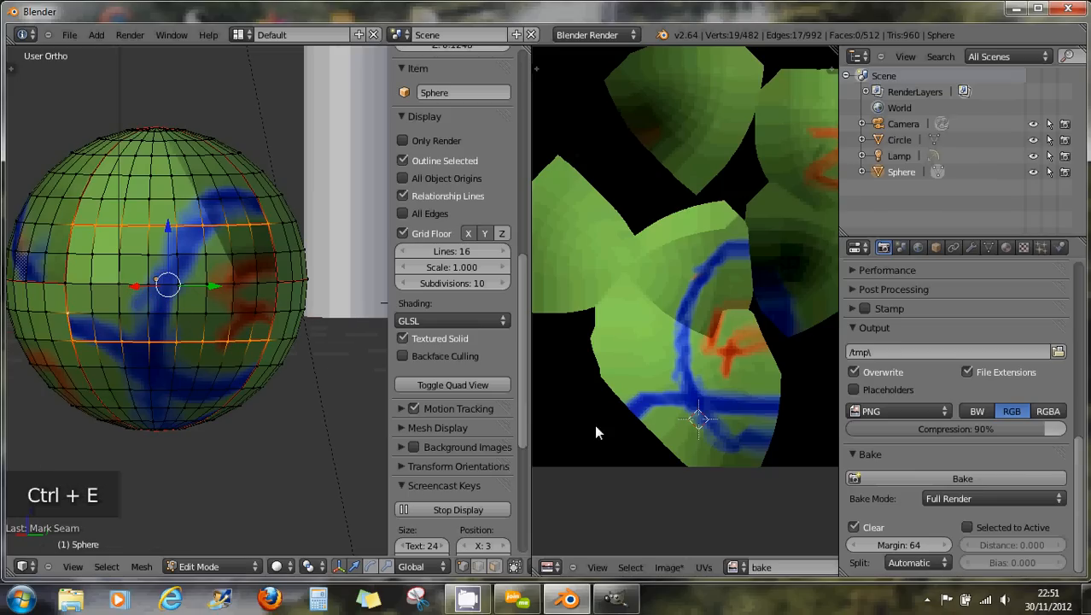
Select the entire sphere mesh and unwrap its UVs along the new seams.
key("a")
key("a")
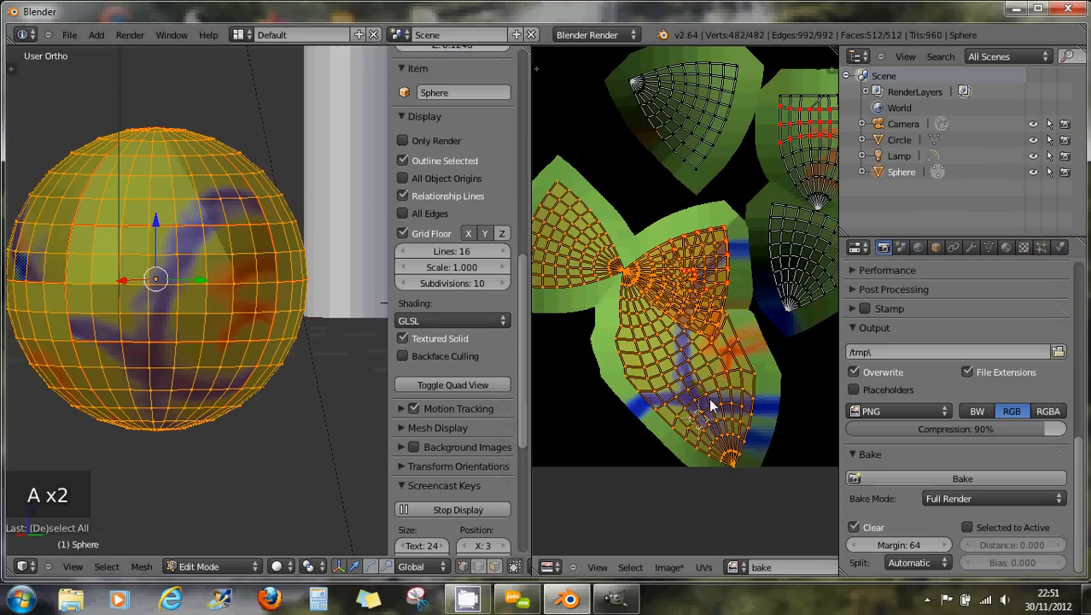
middle_click_drag(715, 360, 688, 341)
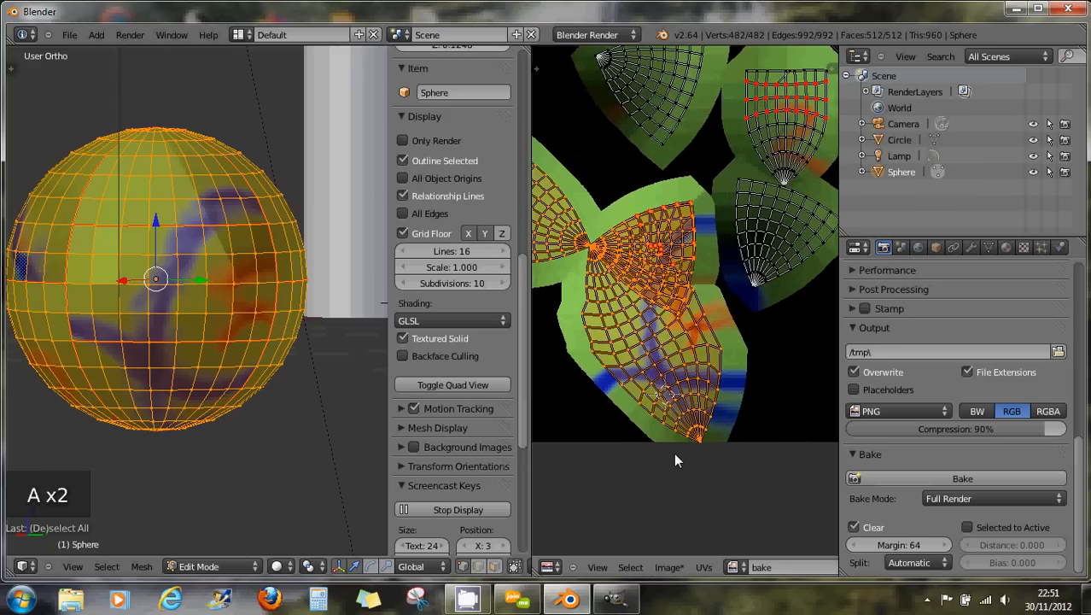
left_click(704, 566)
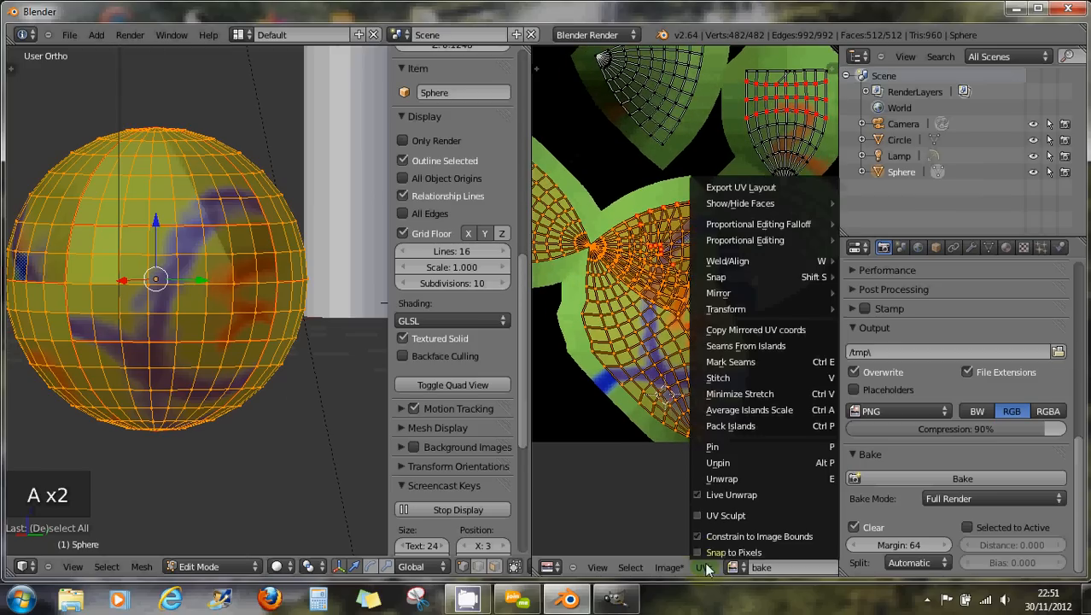
left_click(718, 477)
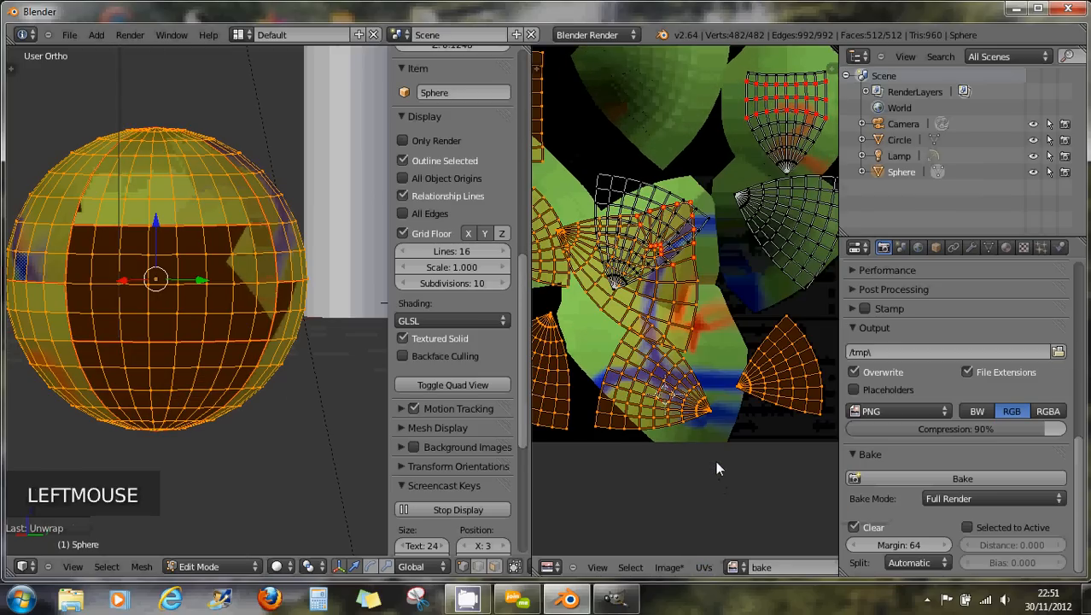
middle_click_drag(722, 405, 732, 441)
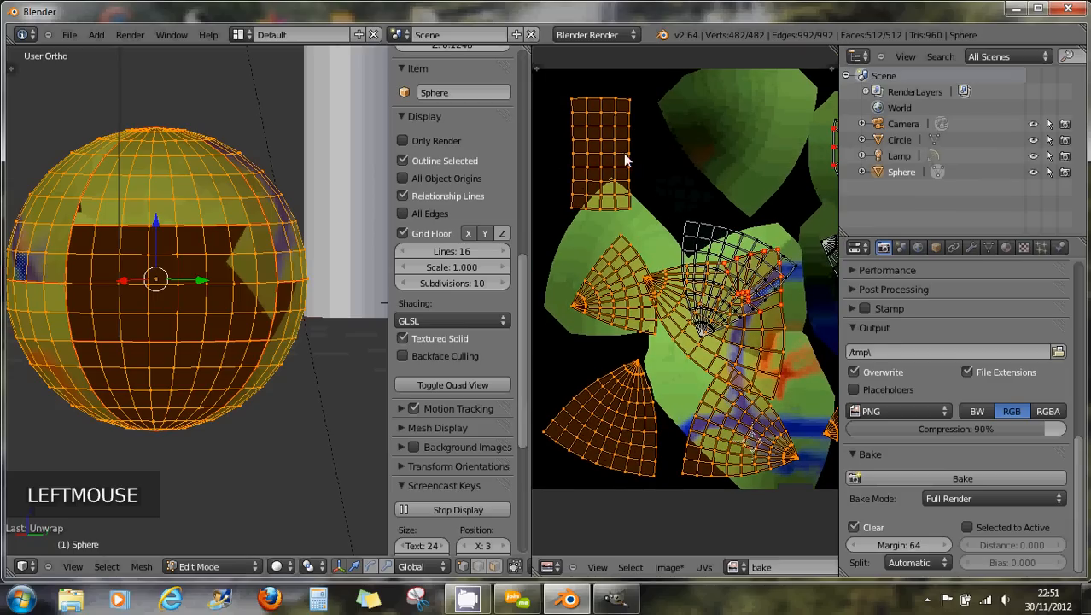
middle_click_drag(617, 425, 599, 399)
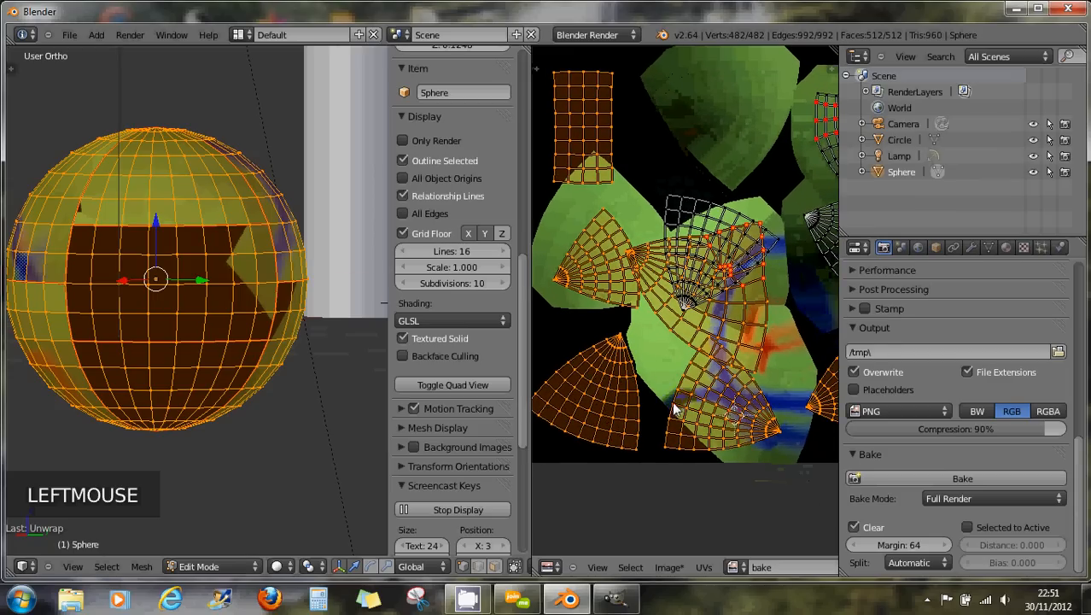
middle_click_drag(672, 402, 623, 340)
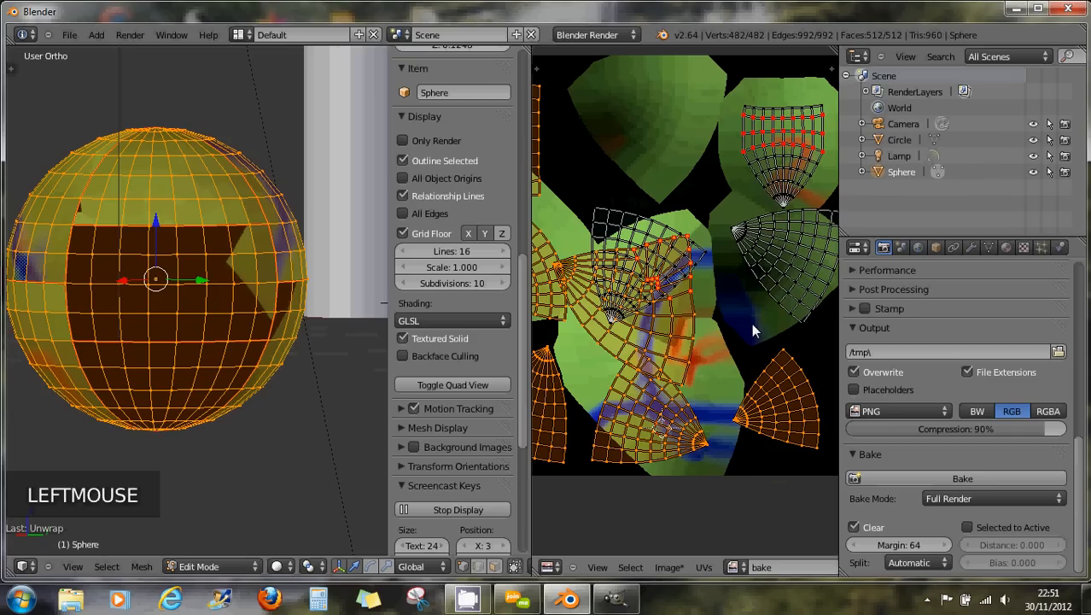
scroll(752, 324, "down", 2)
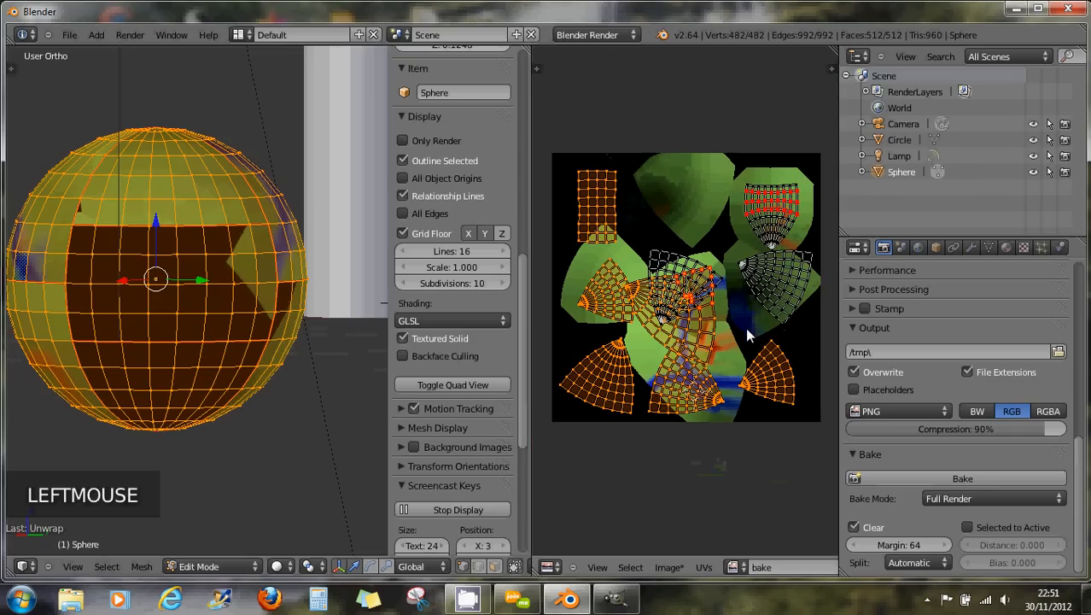
Disable Live Unwrap for the UVs, and enable it again.
left_click(701, 567)
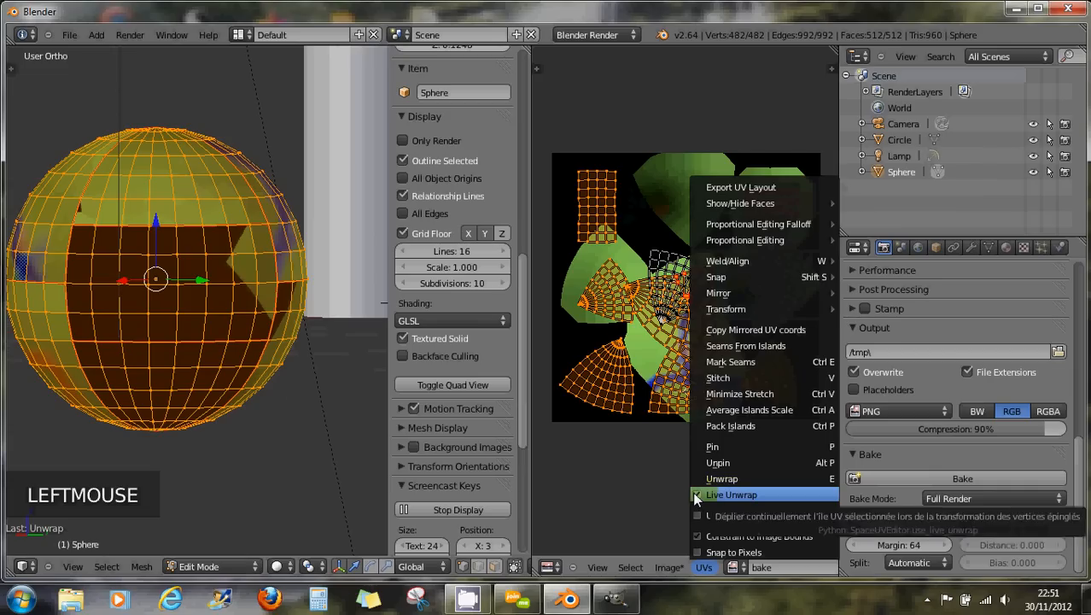
left_click(694, 493)
left_click(706, 567)
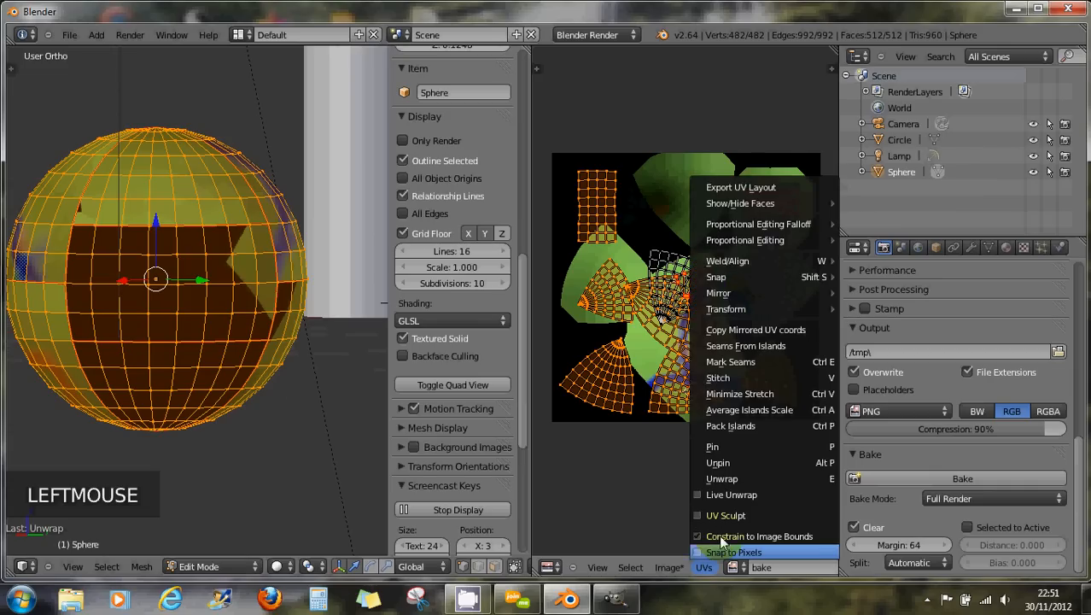
left_click(740, 494)
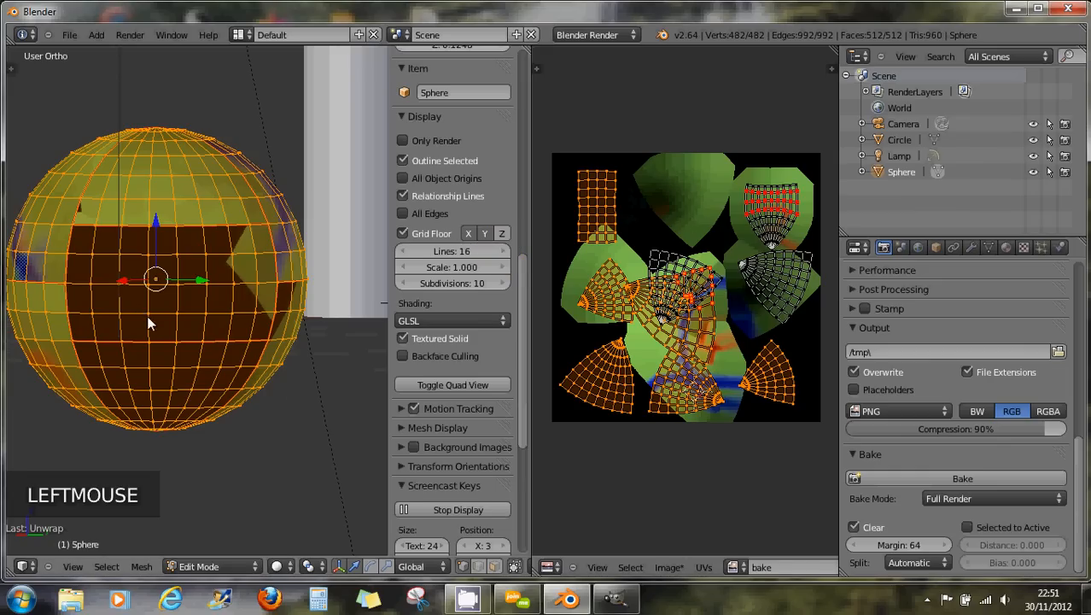
With the whole mesh selected, pick only the rectangular UV island and move it over the green patch at the baked image's upper middle.
key("a")
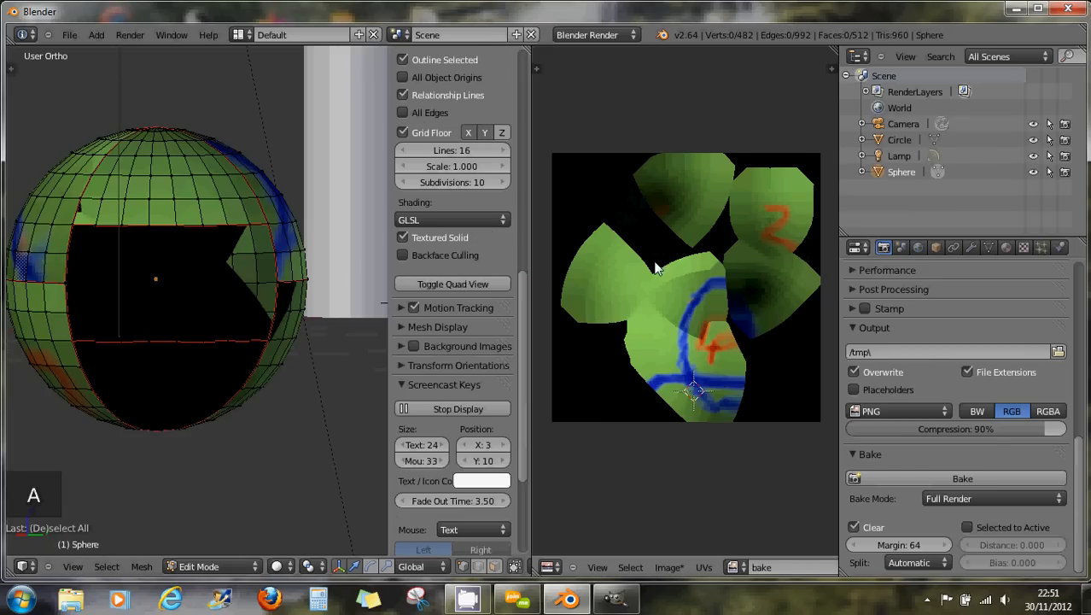
key("a")
key("a")
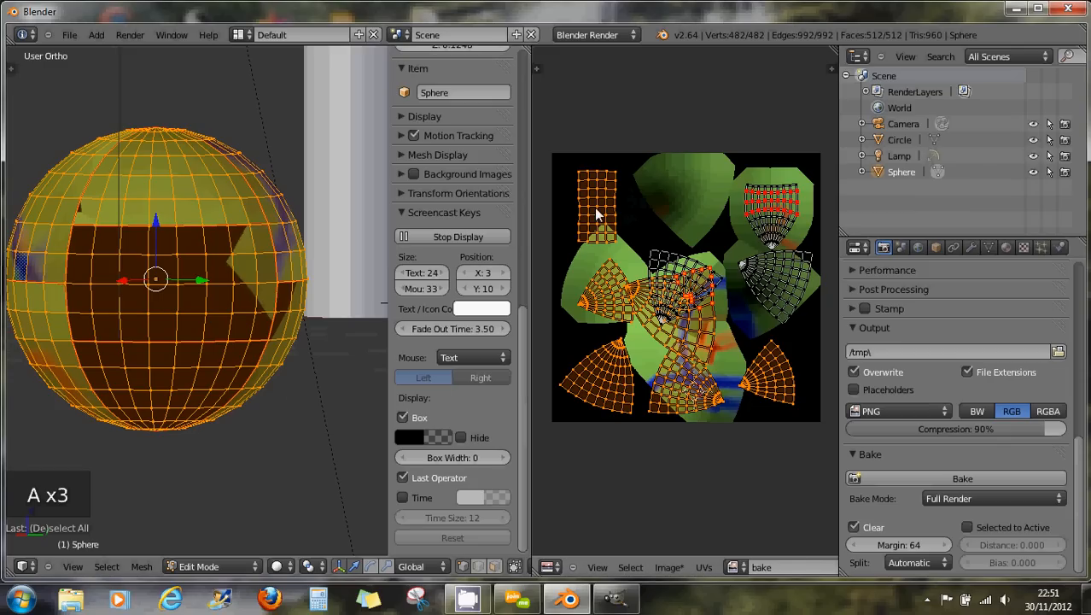
key("l")
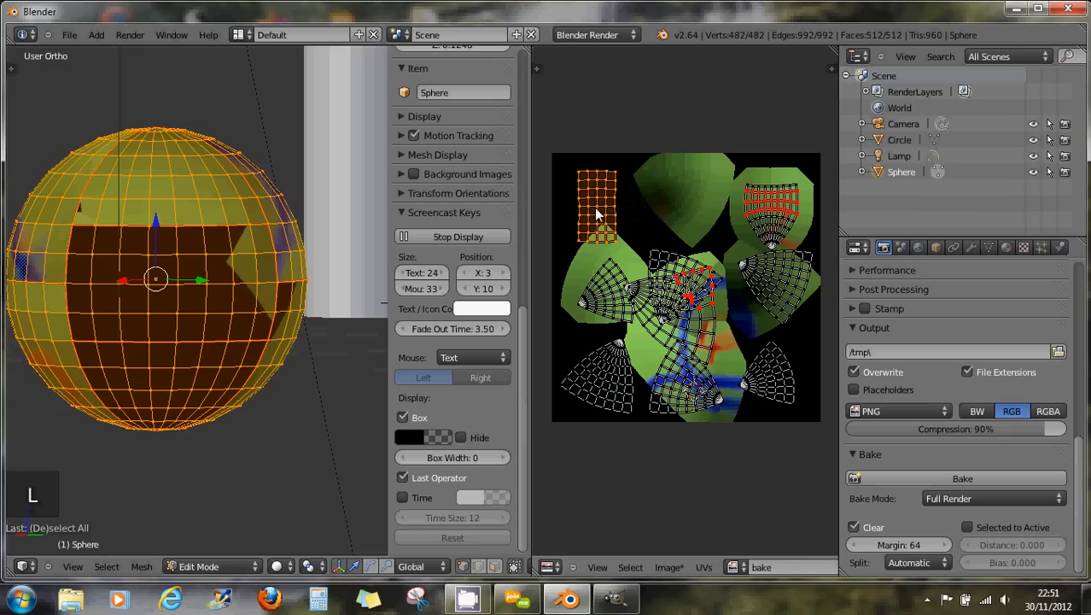
key("g")
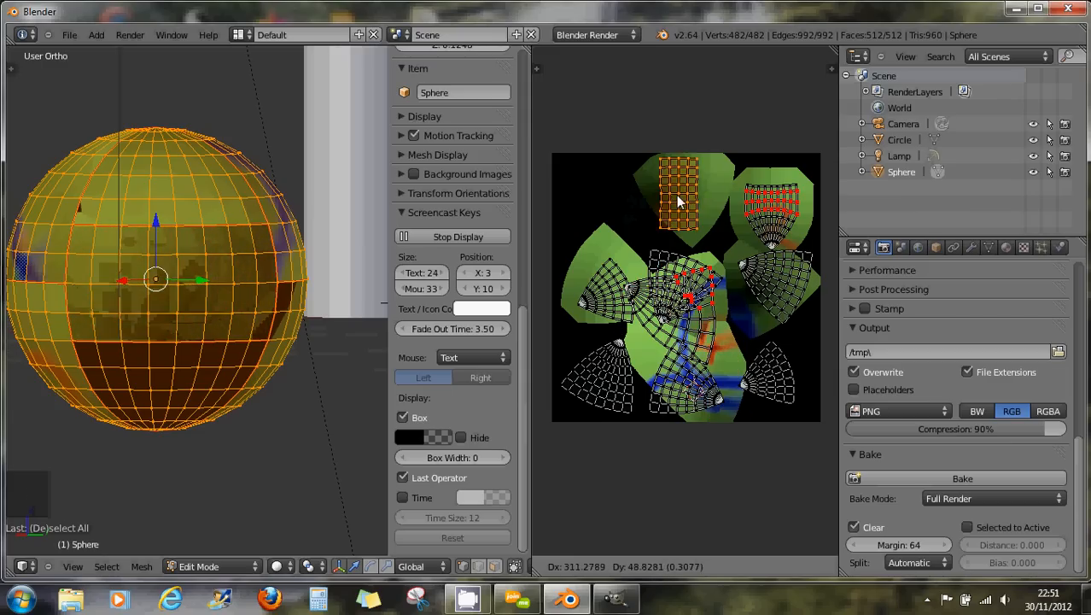
left_click(691, 202)
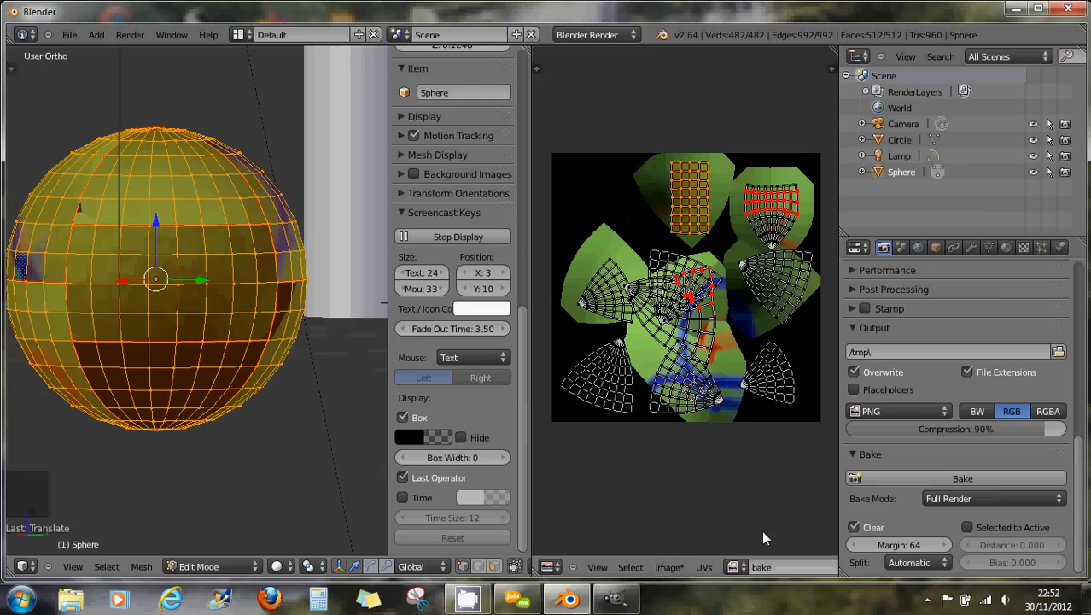
Open the image ao.png from the 3d documents folder in the UV editor.
left_click(668, 568)
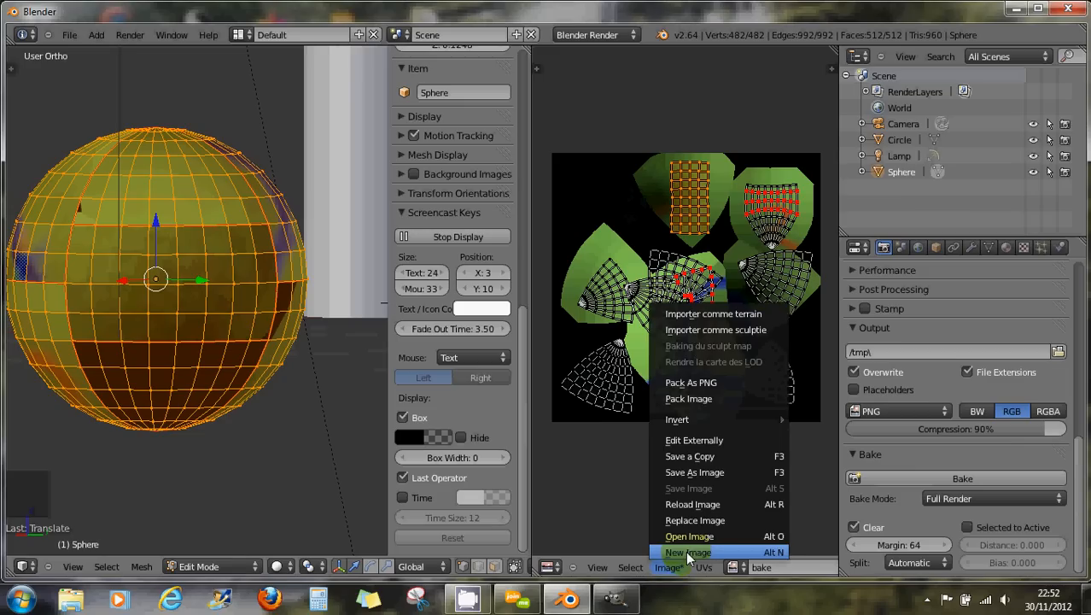
left_click(688, 537)
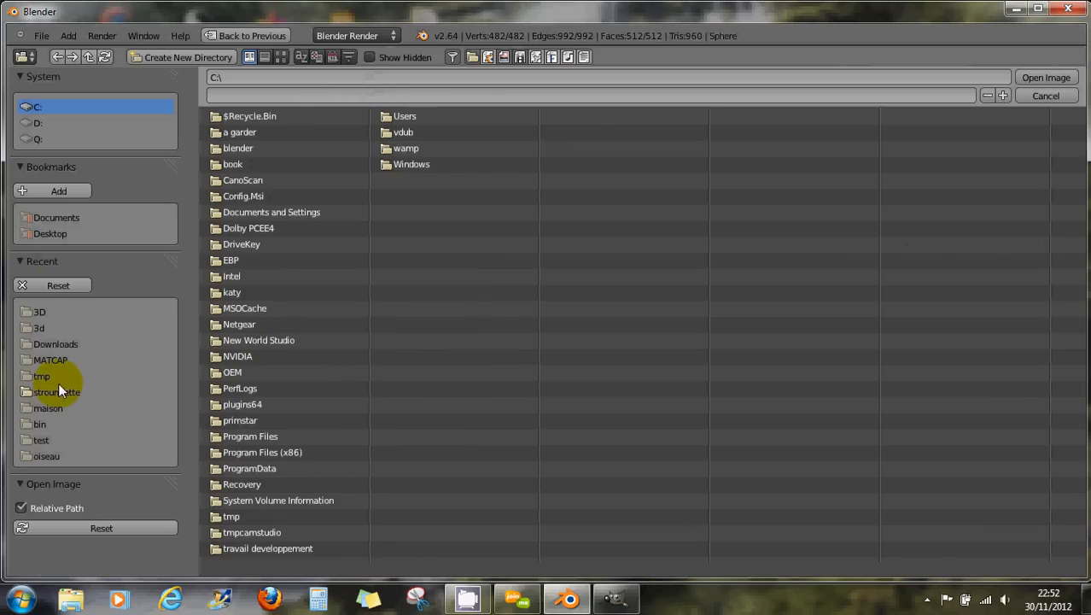
left_click(38, 327)
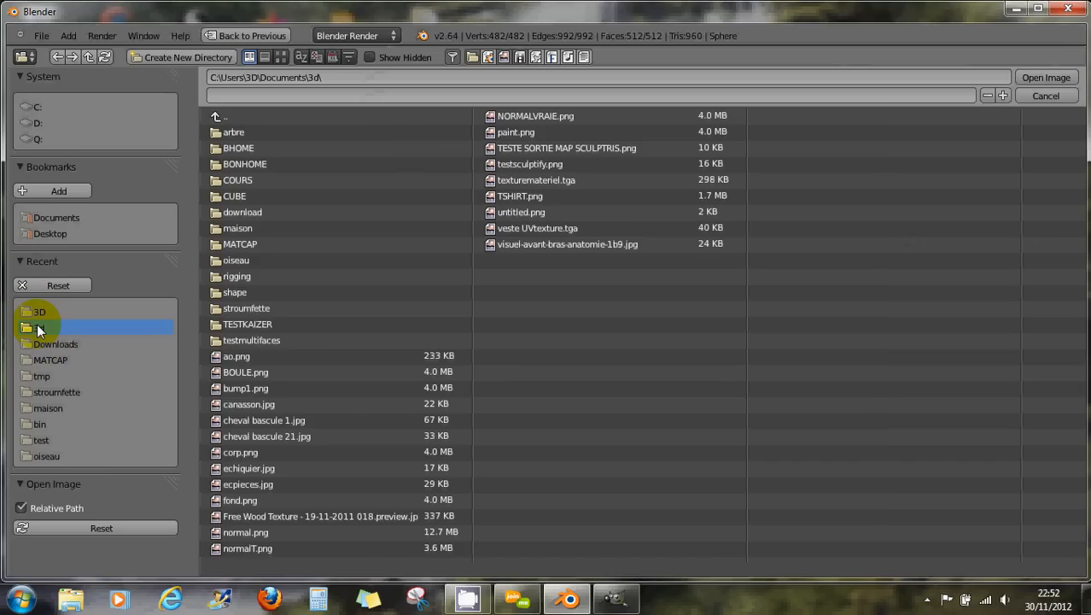
left_click(244, 356)
double_click(244, 357)
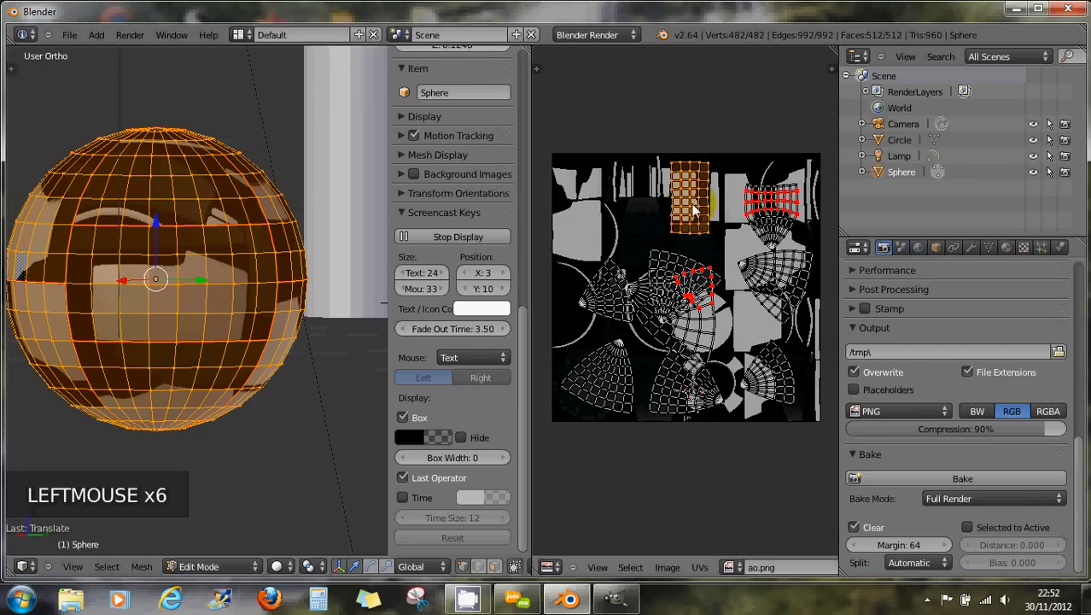
Move the rectangular UV island onto the large grey shape near the upper-left corner of the ao.png image.
key("l")
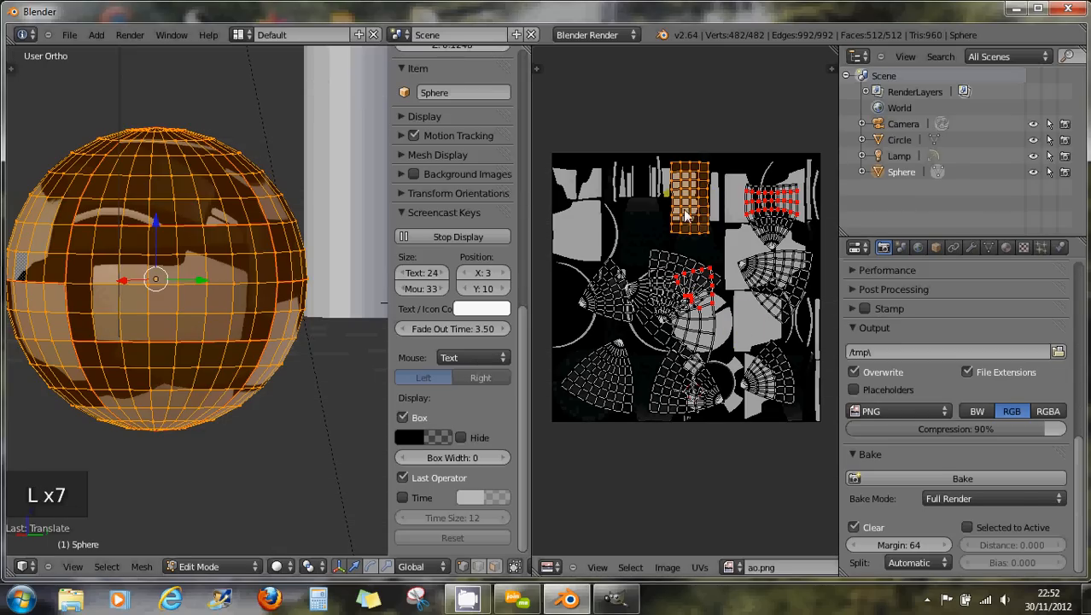
double_click(662, 213)
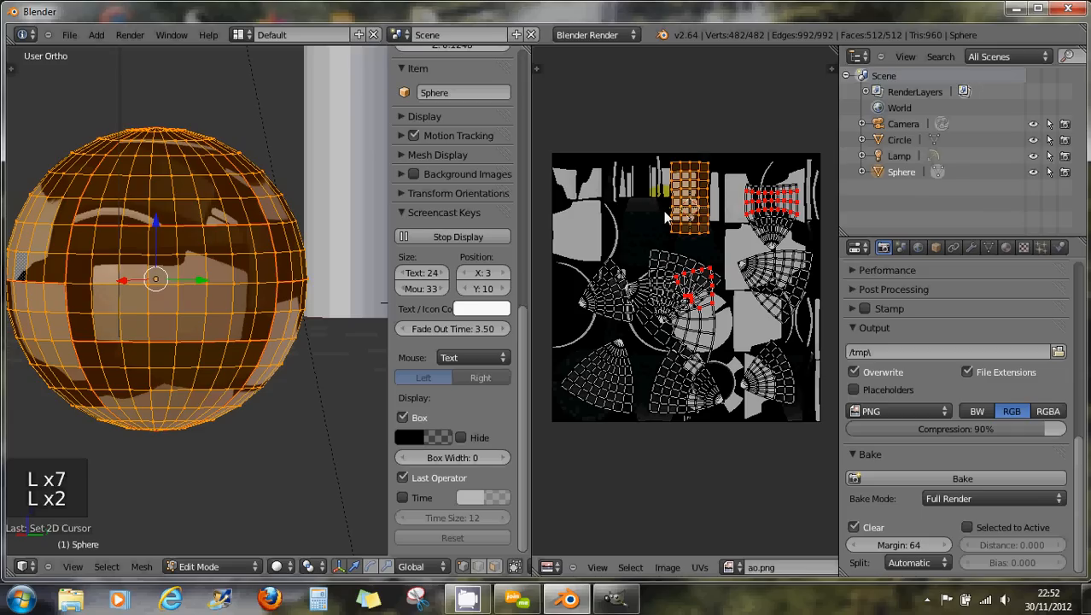
key("g")
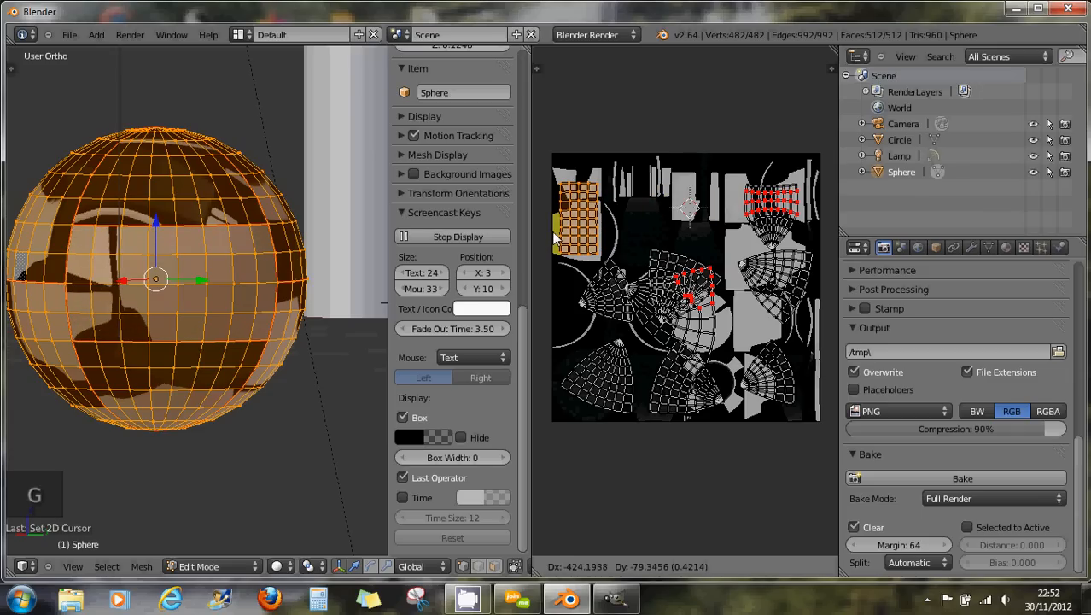
left_click(553, 232)
Move the rectangular island's lower-right corner vertex out to the grey shape's corner, and move it back in line with the island's grid.
scroll(585, 223, "up", 3)
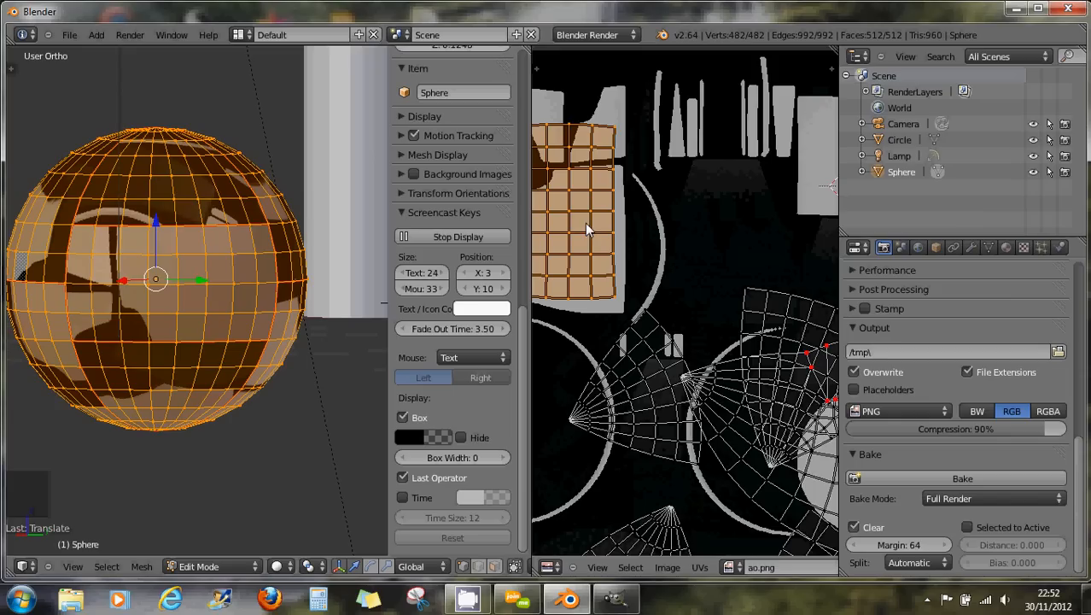
middle_click_drag(585, 223, 668, 233)
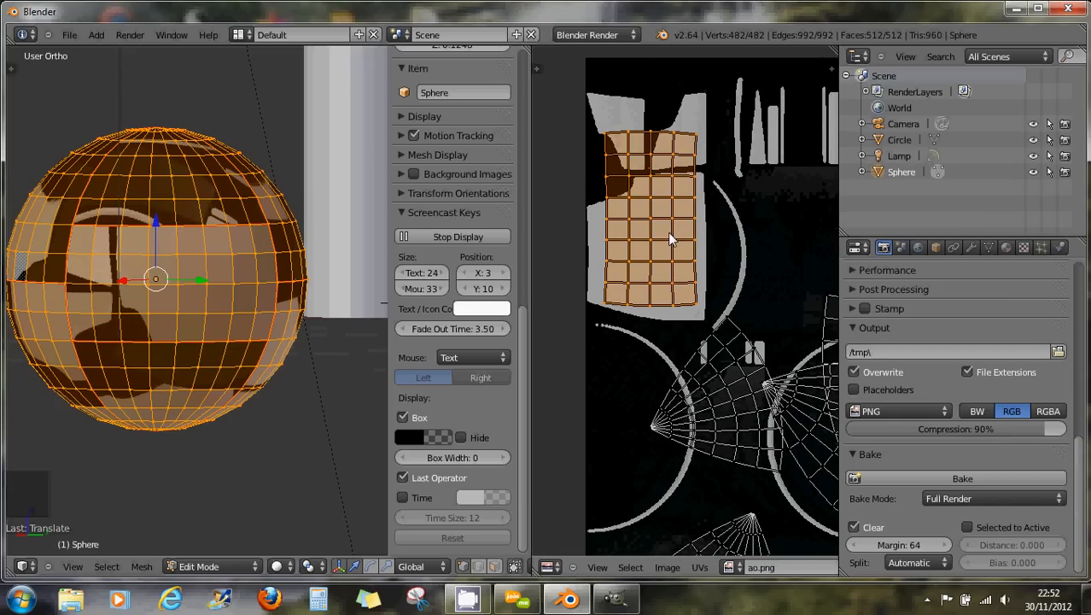
middle_click(697, 308)
right_click(697, 308)
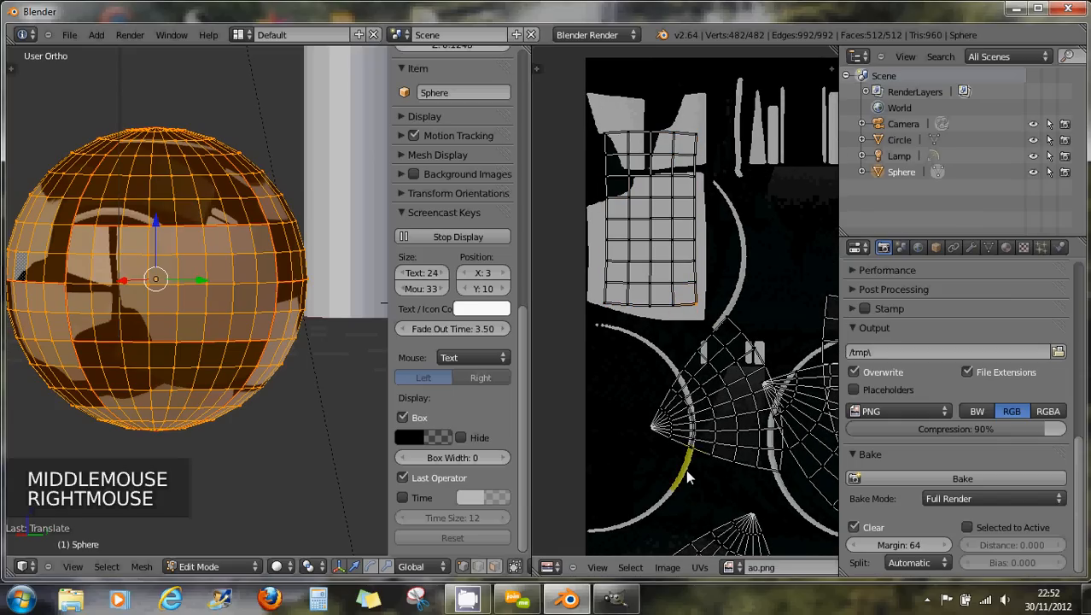
key("g")
key("g")
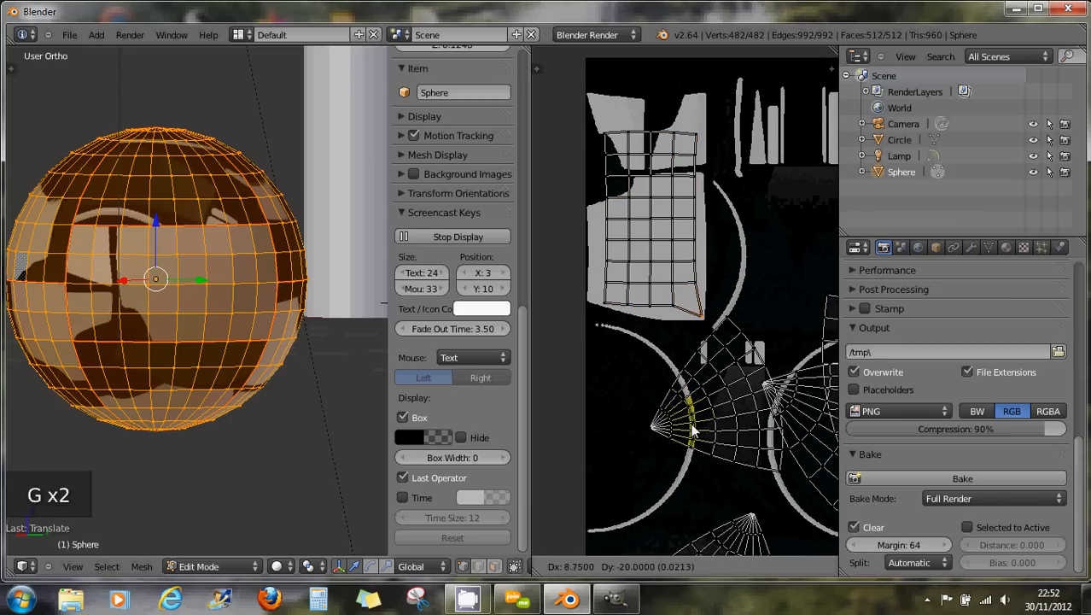
left_click(676, 416)
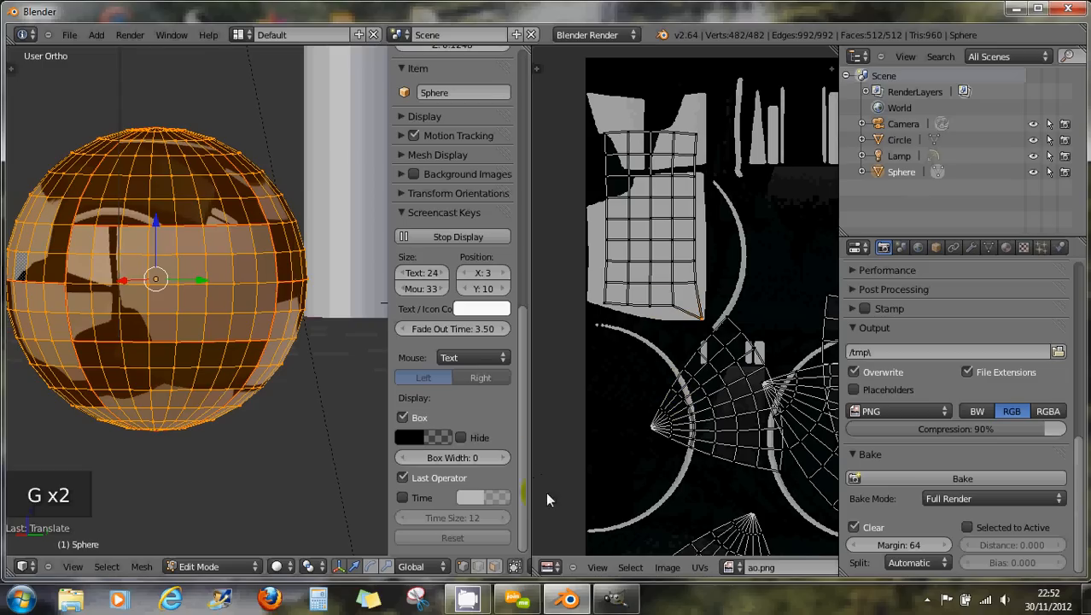
left_click(695, 327)
right_click(695, 327)
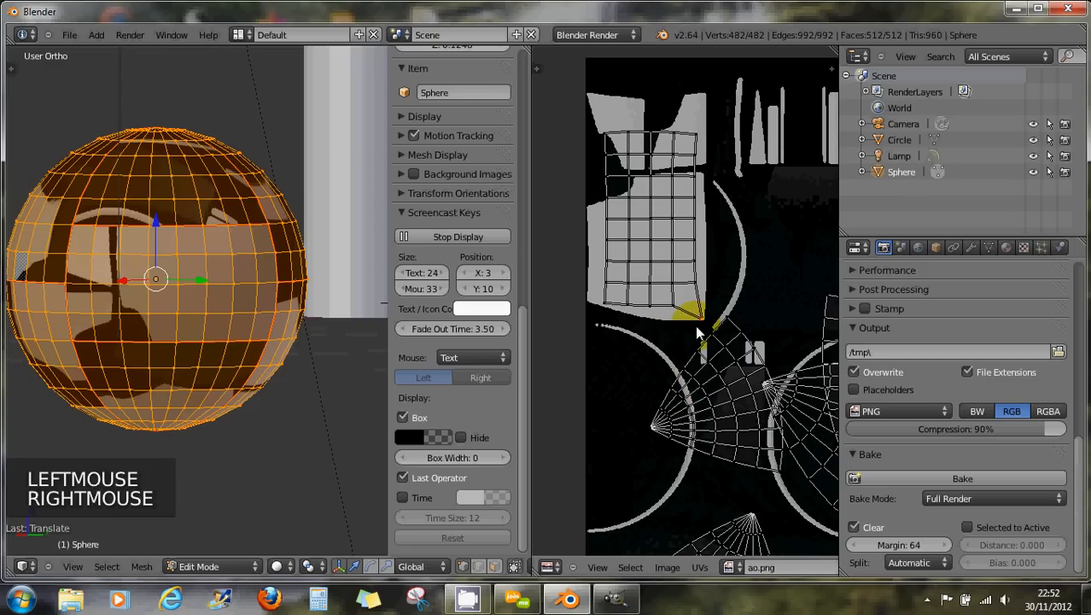
key("g")
key("g")
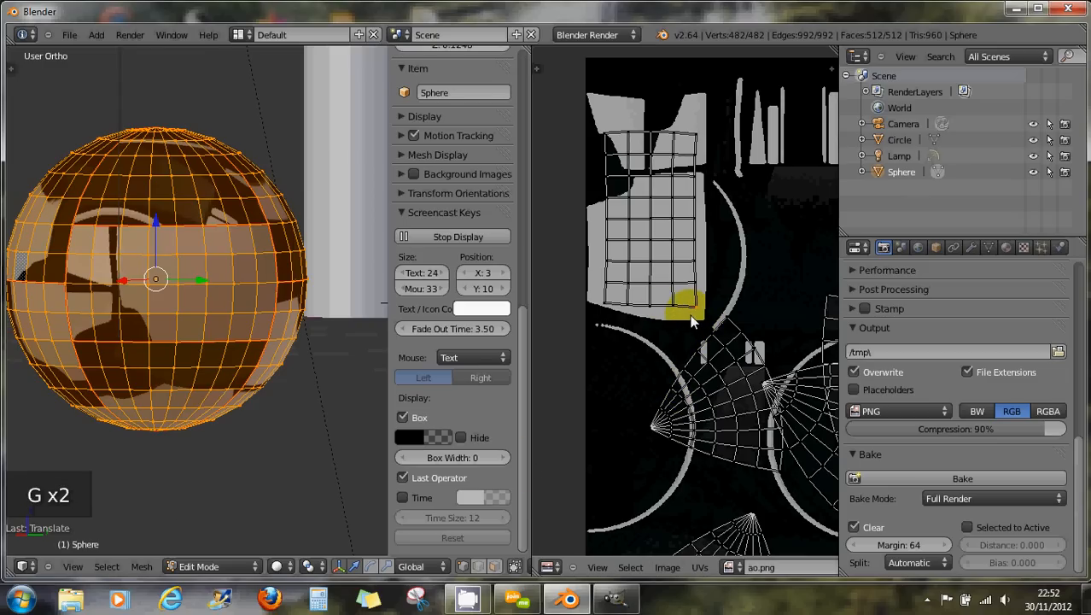
Select the three rightmost vertices of the rectangular island's bottom row and move them down to the grey shape's lower edge.
left_click(671, 311)
right_click(668, 309, "shift")
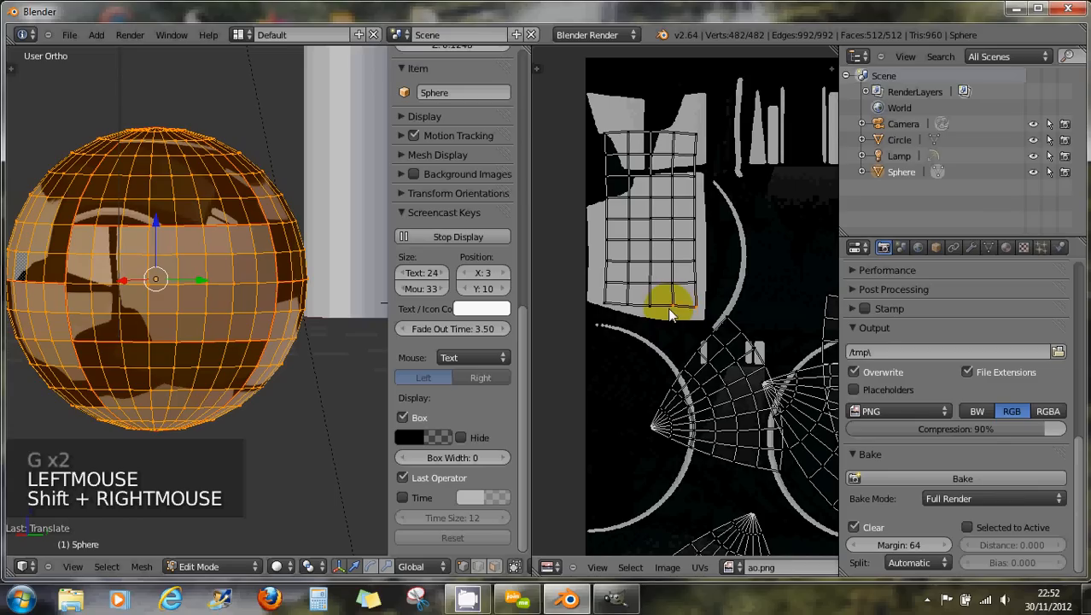
right_click(648, 308, "shift")
key("g")
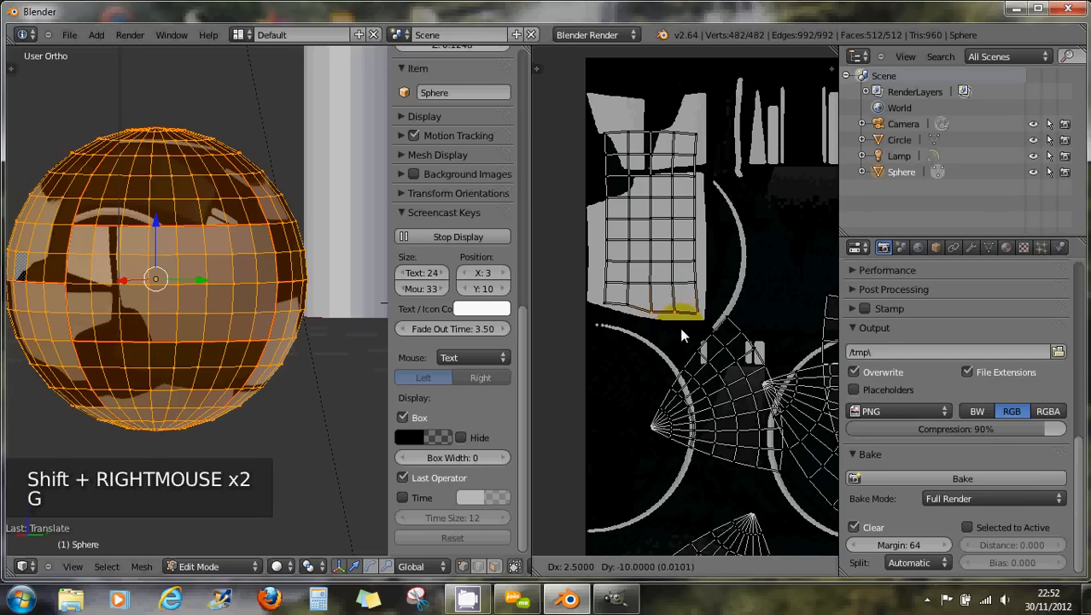
left_click(696, 274)
Select the island's right-hand column of vertices below the grey shape's upper edge and move it out to the shape's right edge.
right_click(696, 269)
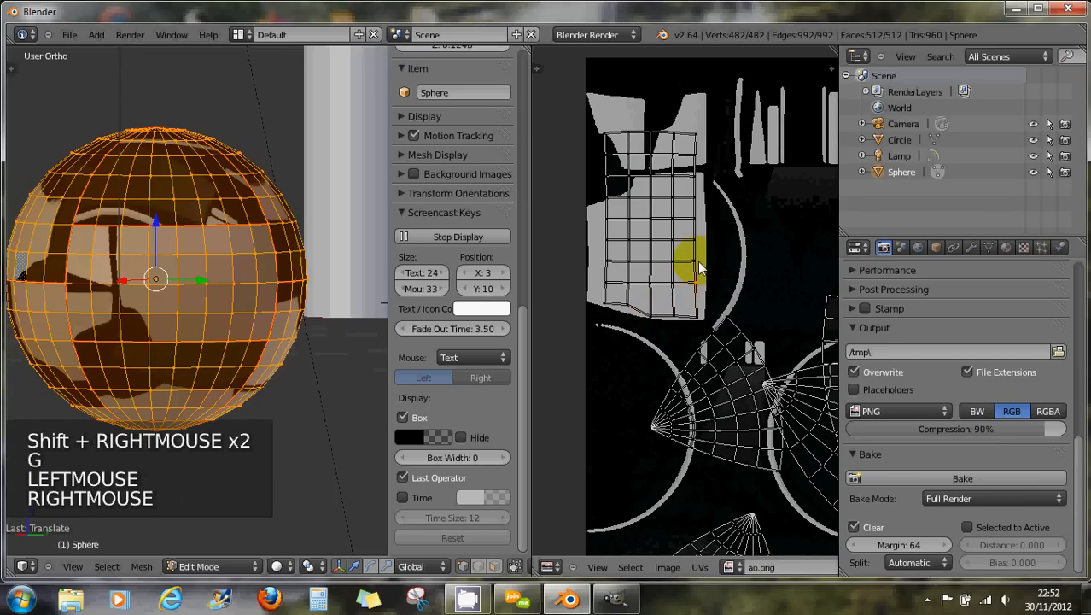
right_click(695, 292, "shift")
right_click(698, 256, "shift")
right_click(697, 235, "shift")
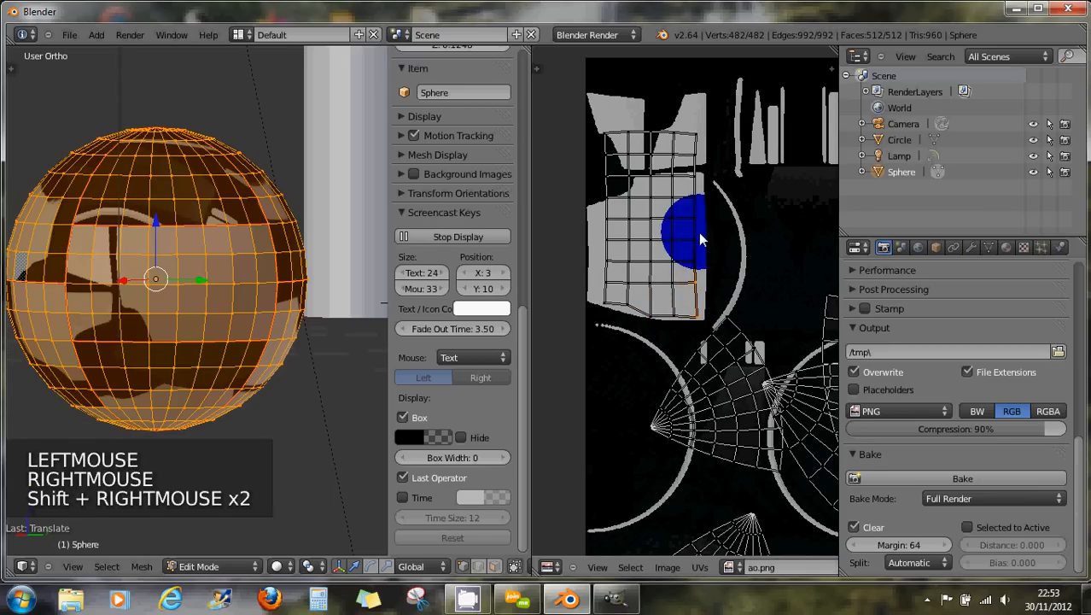
right_click(695, 215, "shift")
right_click(696, 194, "shift")
right_click(696, 177, "shift")
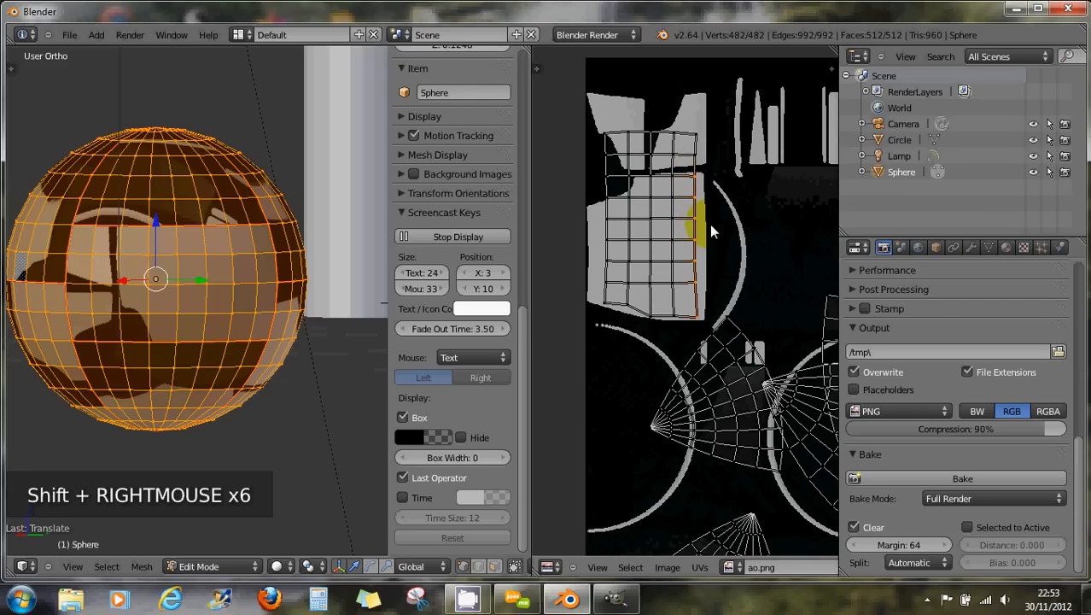
key("g")
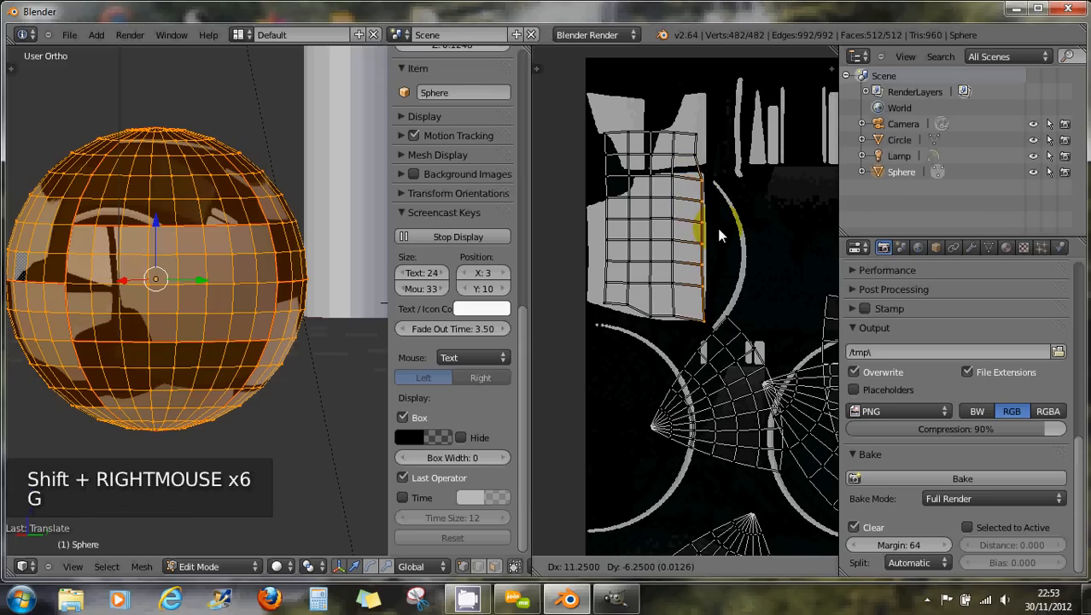
left_click(717, 226)
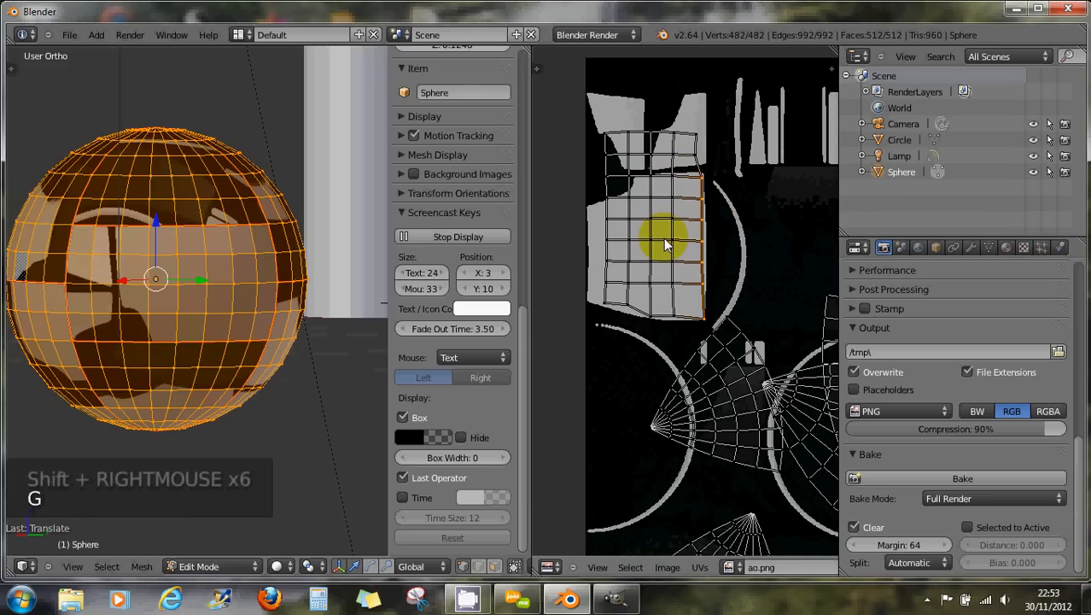
key("s")
key("s")
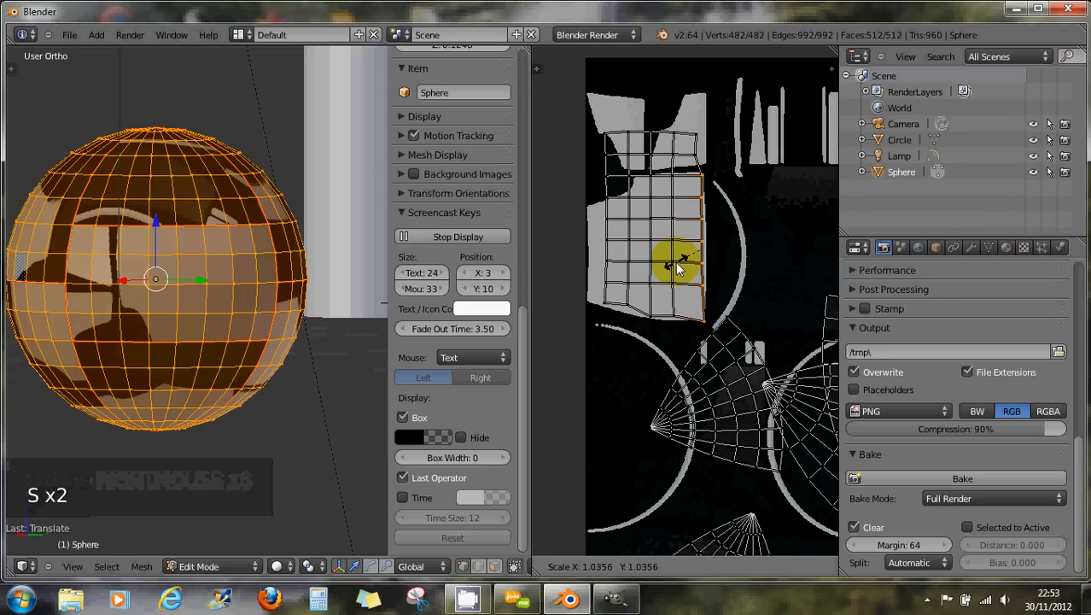
left_click(674, 263)
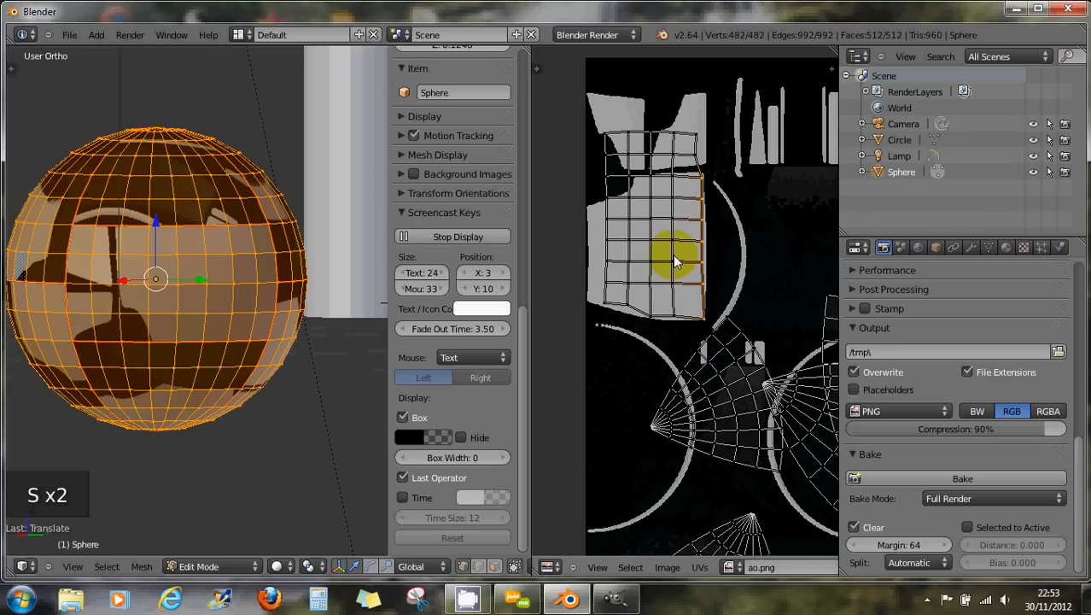
Select the whole rectangular island, squash it vertically, and move it down so it lies inside the large grey shape.
right_click(672, 253)
key("l")
key("s")
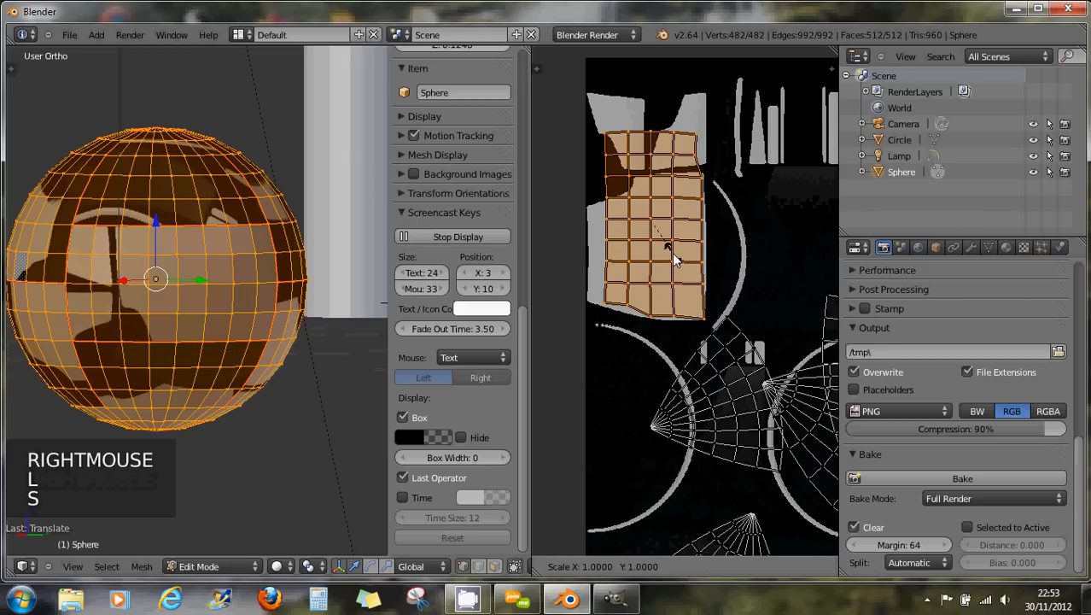
left_click(672, 249)
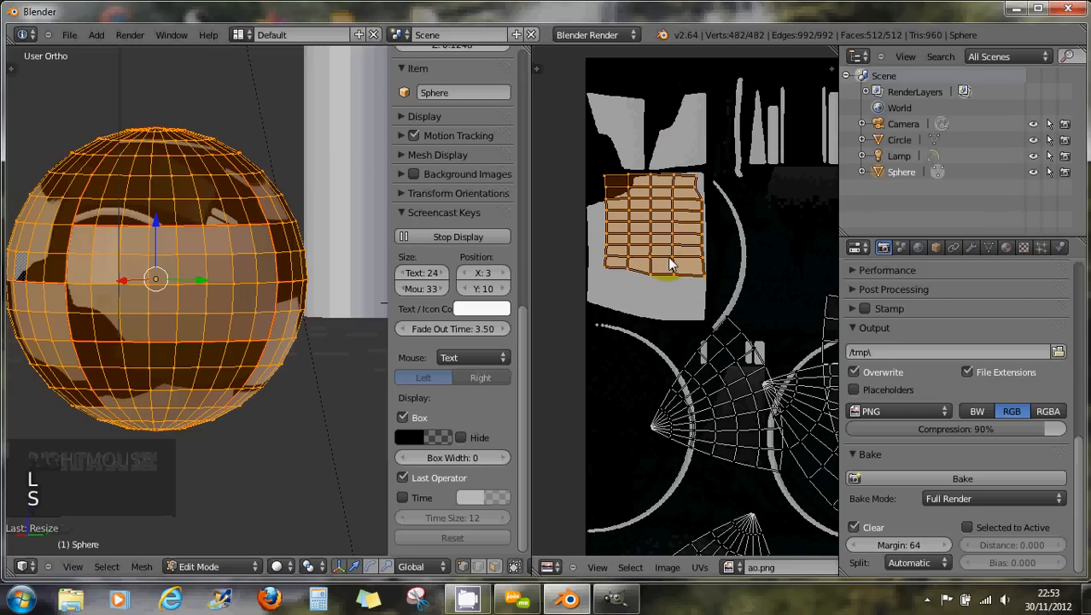
key("g")
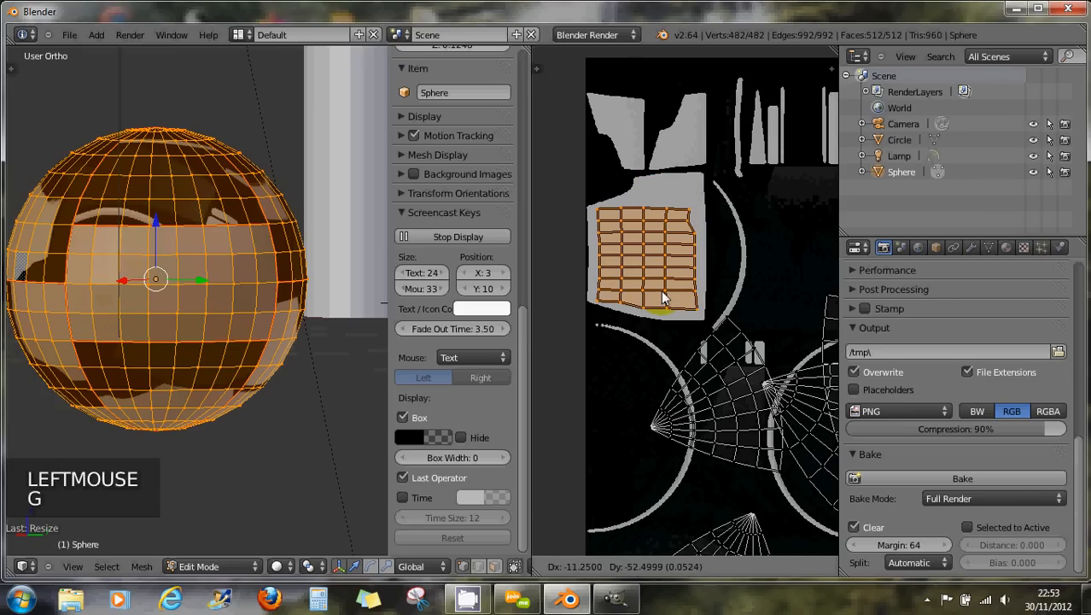
left_click(664, 297)
Move the island's upper-right corner vertex up to the grey shape's upper-right corner.
left_click(677, 212)
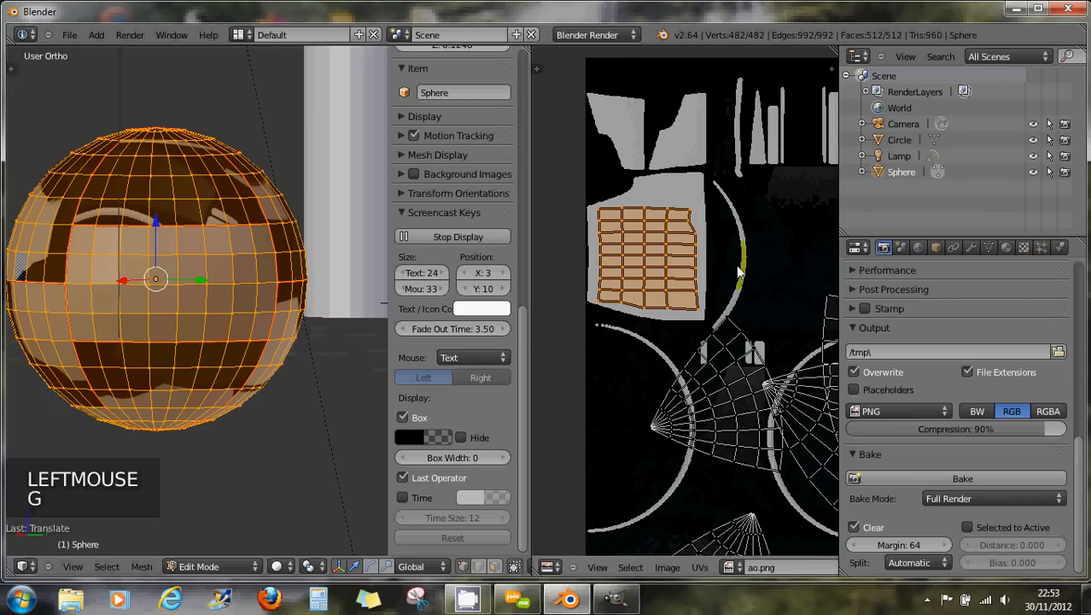
right_click(686, 207)
key("g")
key("g")
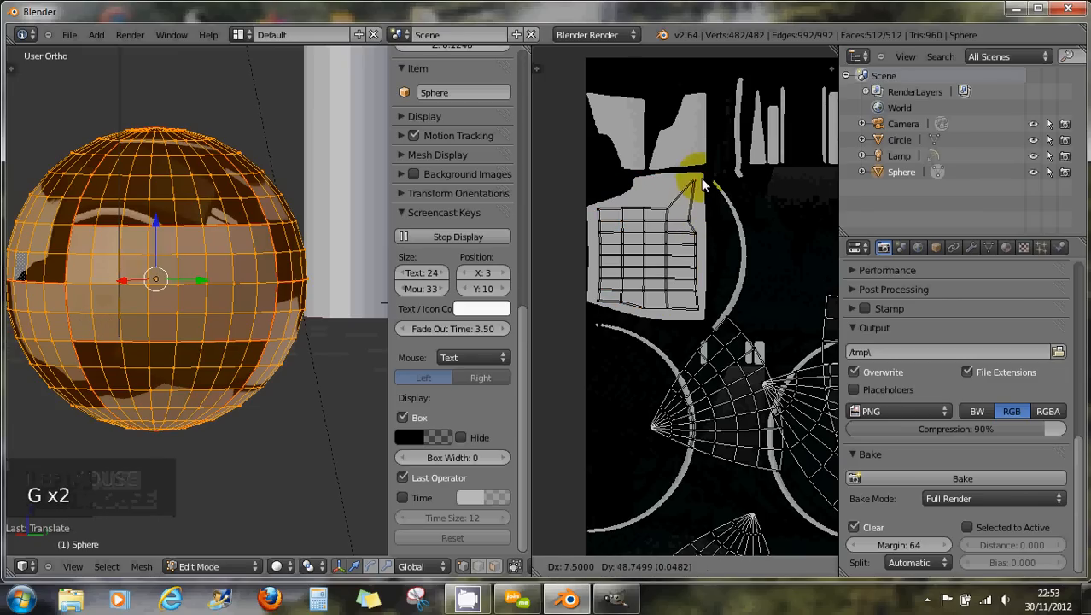
left_click(697, 179)
Move the three inner vertices of the island's top row up so they follow the grey shape's sloping upper edge.
right_click(664, 207)
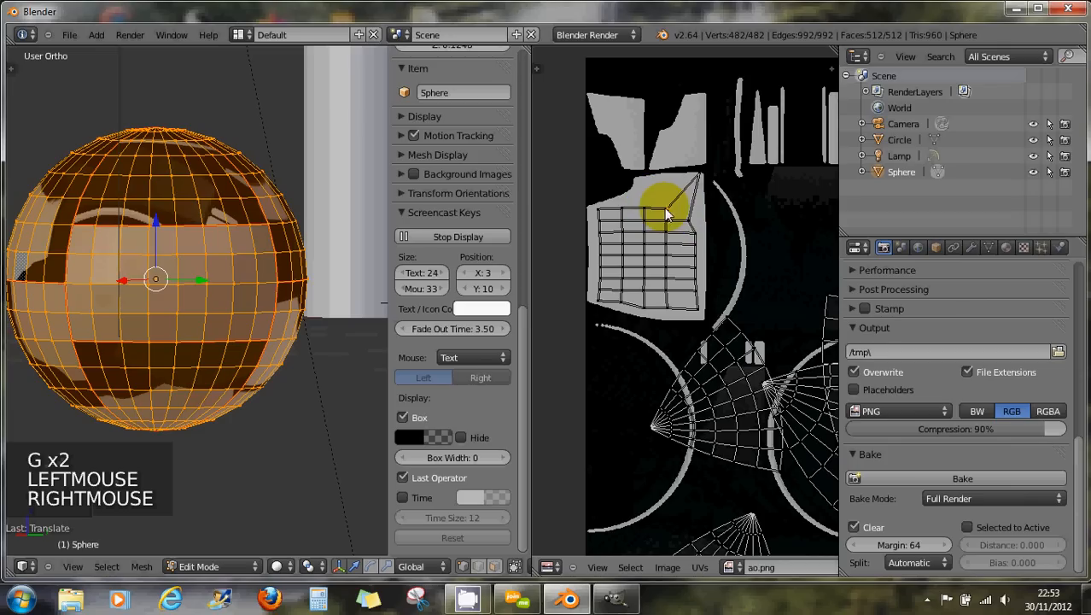
left_click(666, 180)
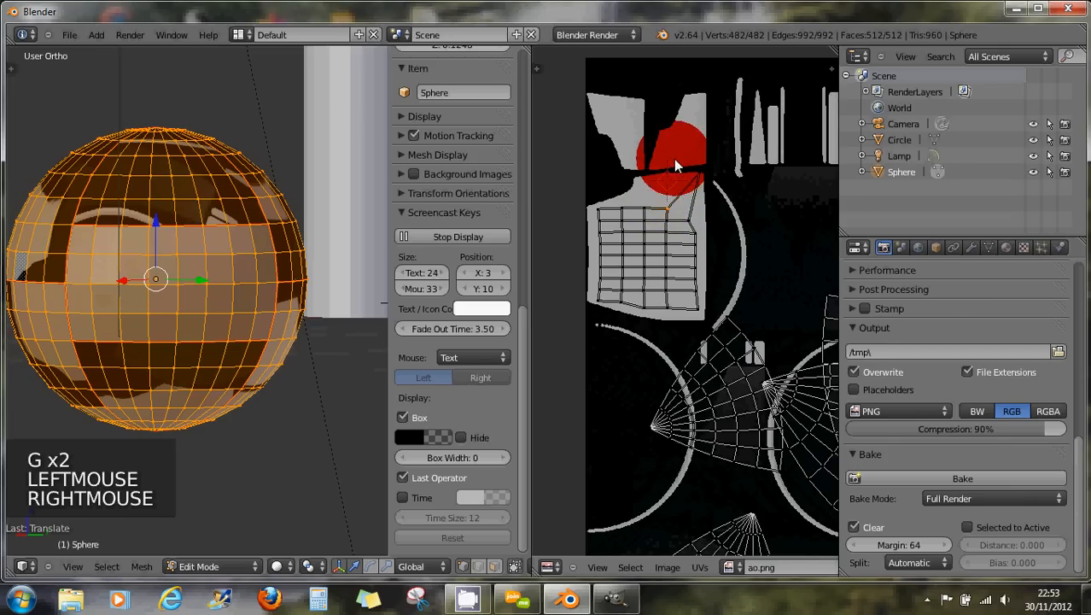
key("g")
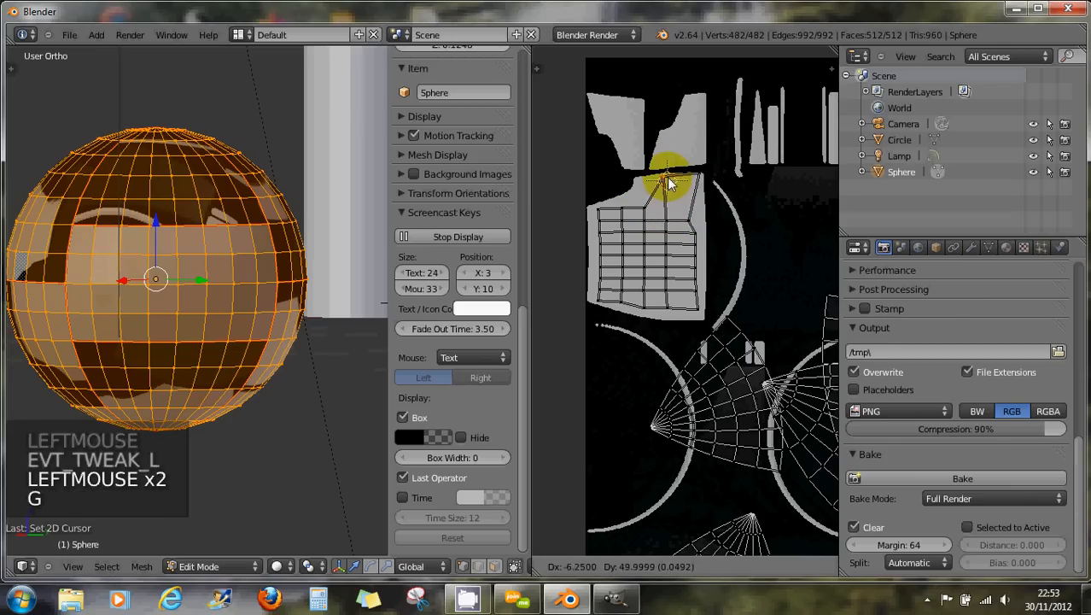
left_click(667, 177)
right_click(646, 201)
key("g")
left_click(647, 173)
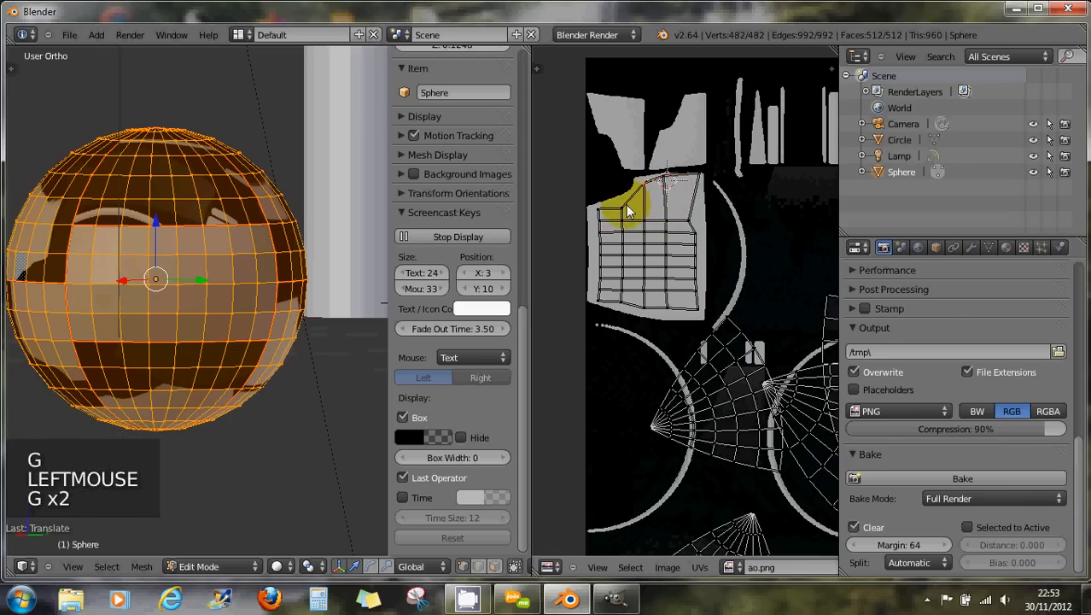
right_click(623, 204)
key("g")
left_click(621, 191)
Move the three vertices below the island's upper-right corner outward to the grey shape's right edge.
right_click(686, 220)
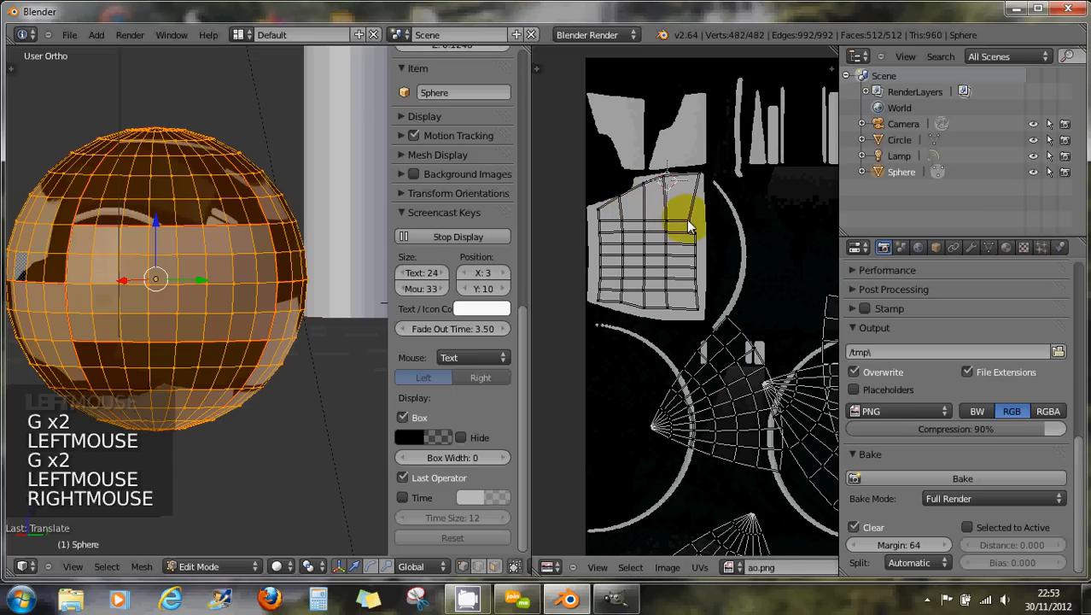
key("g")
left_click(697, 215)
right_click(694, 233)
key("g")
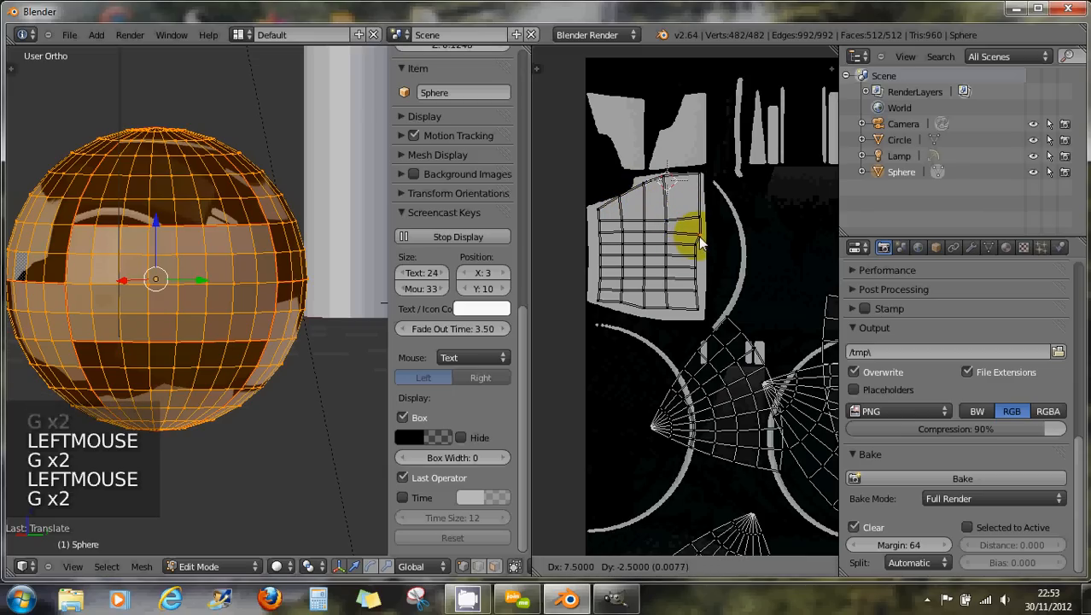
left_click(699, 235)
right_click(694, 245)
key("g")
left_click(699, 245)
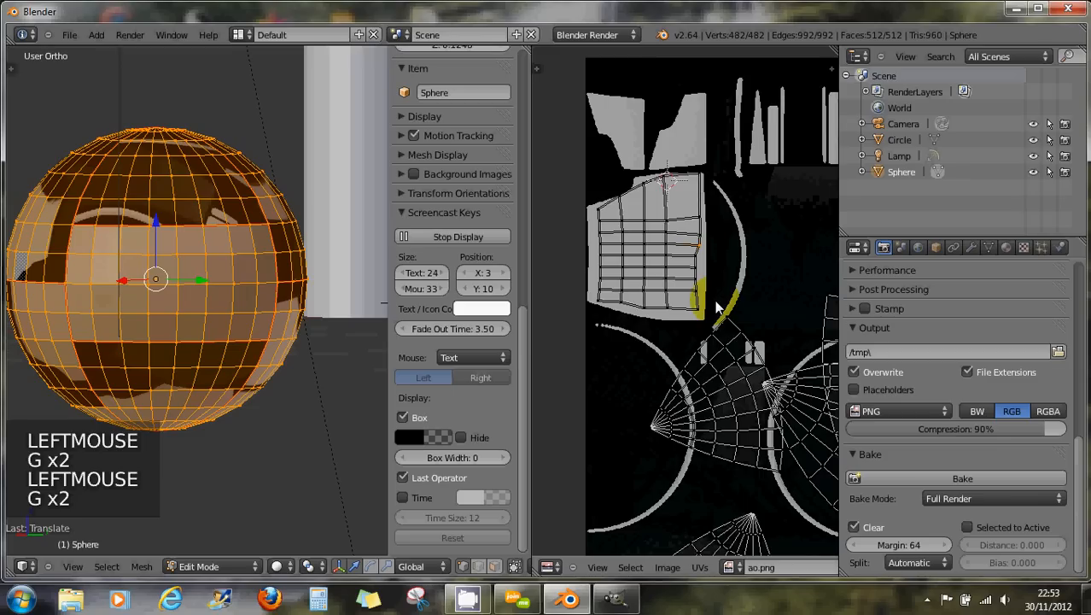
Examine the fitted island against the whole ao.png image and look over the Snap and Transform options for UVs.
scroll(700, 275, "down", 1)
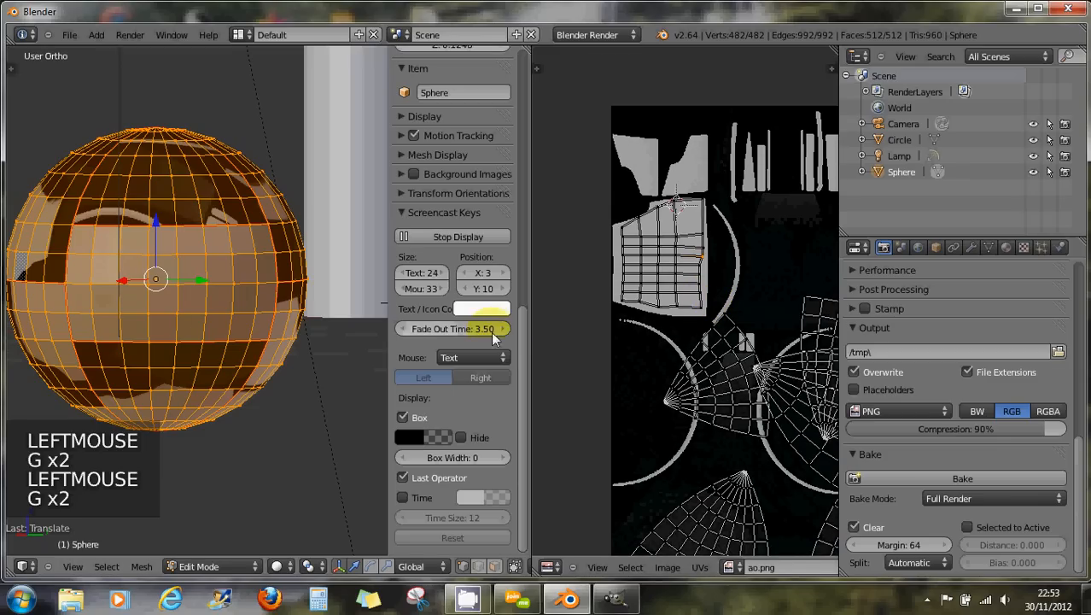
scroll(731, 312, "down", 2)
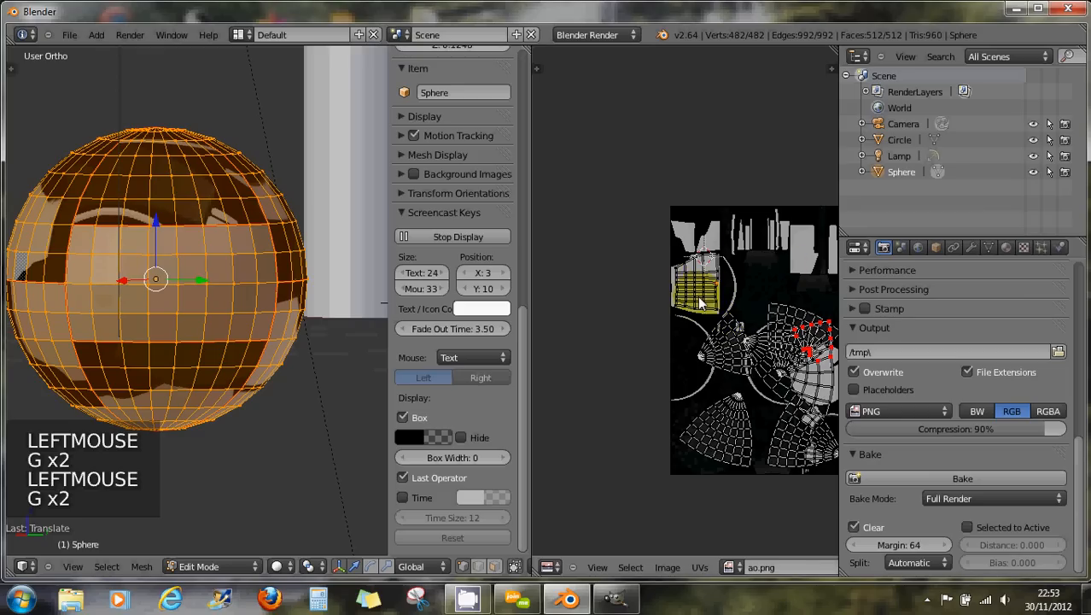
scroll(698, 295, "up", 4)
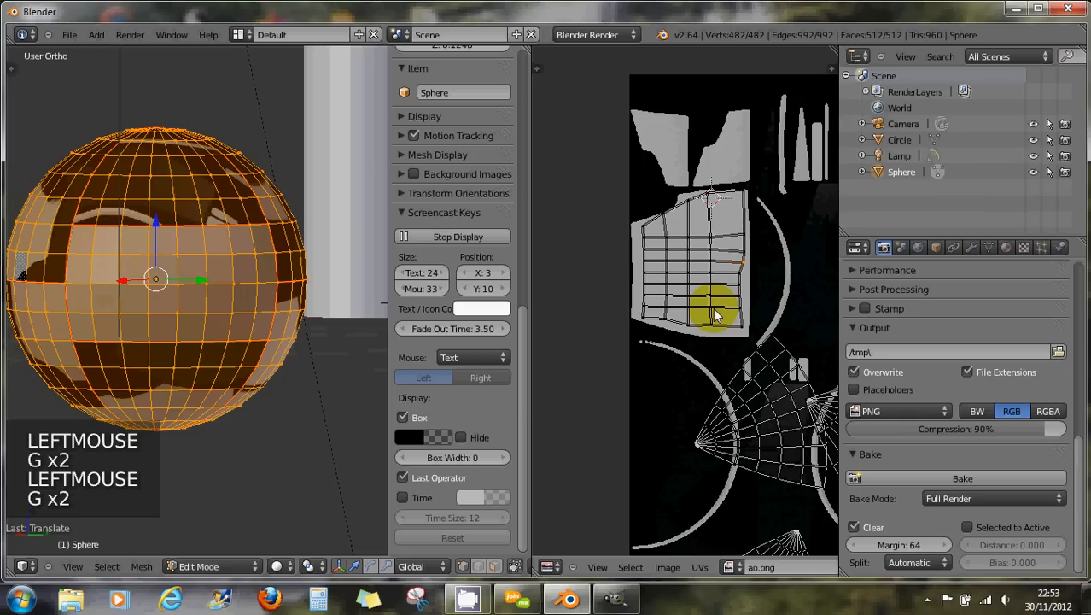
left_click(699, 568)
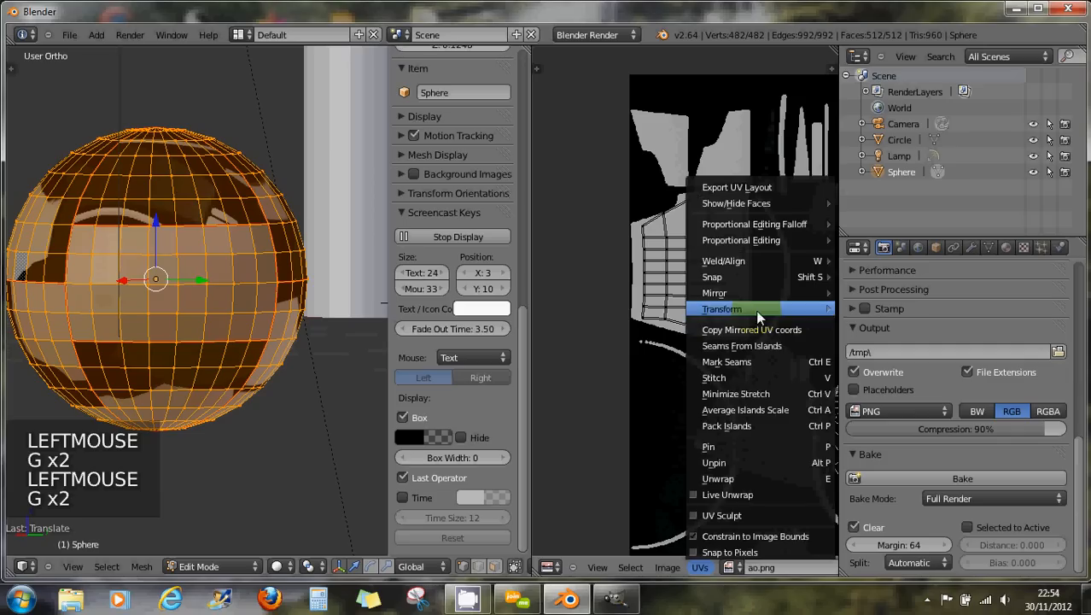
mouse_move(750, 273)
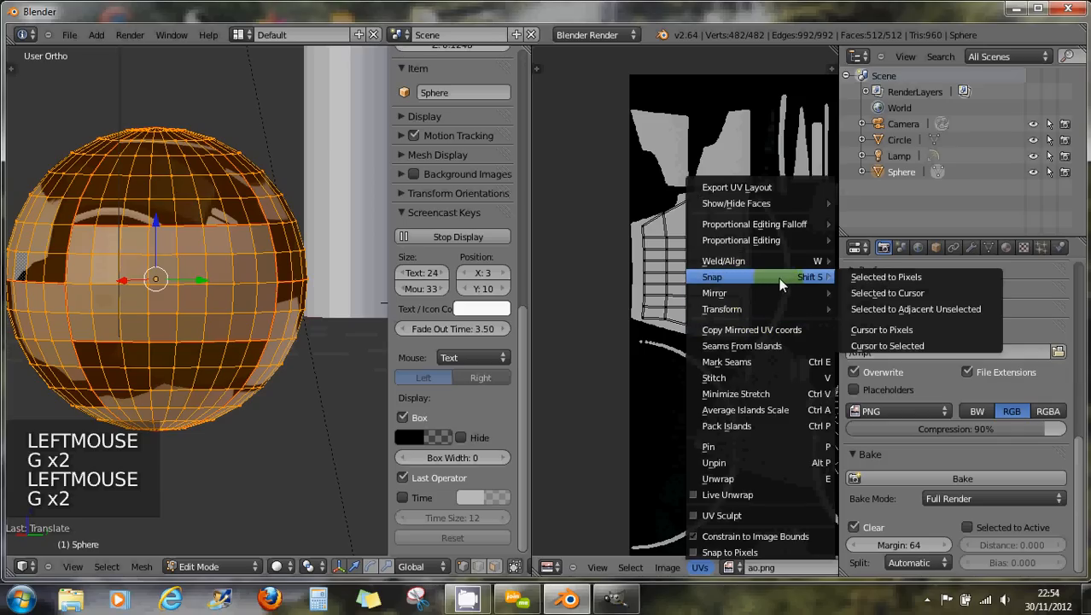
mouse_move(781, 306)
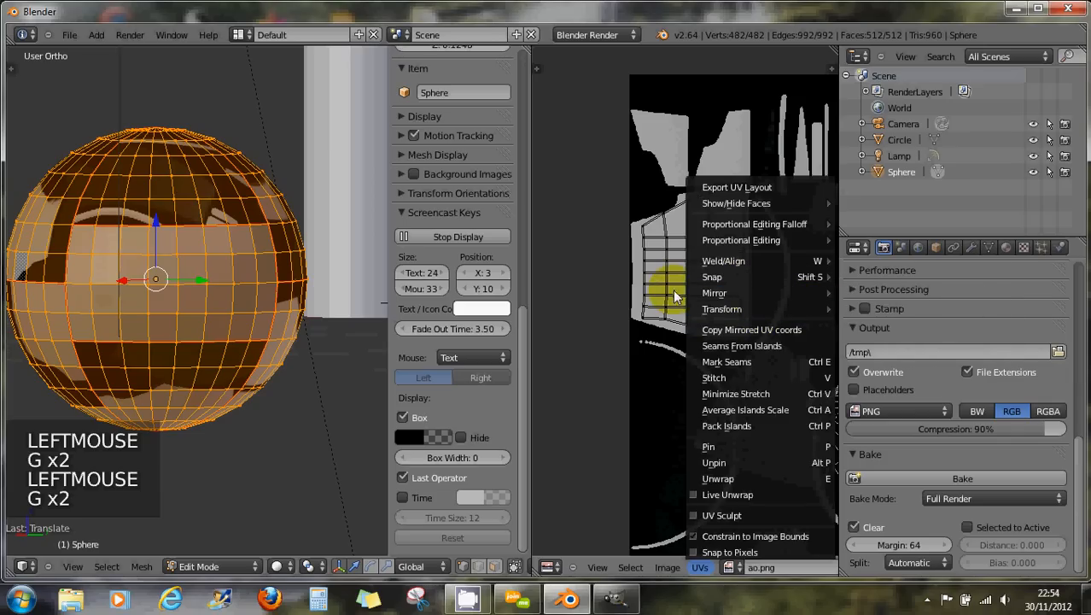
mouse_move(739, 298)
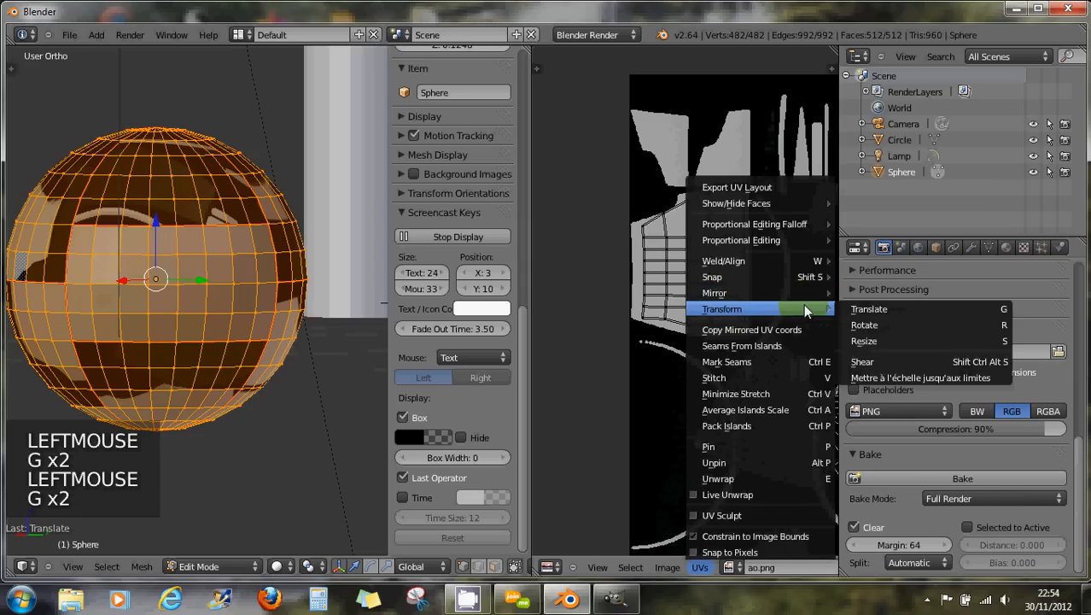
left_click(665, 274)
Select three neighbouring vertices in the island's second column and inspect the Transform options for UVs, including Shear.
right_click(667, 287)
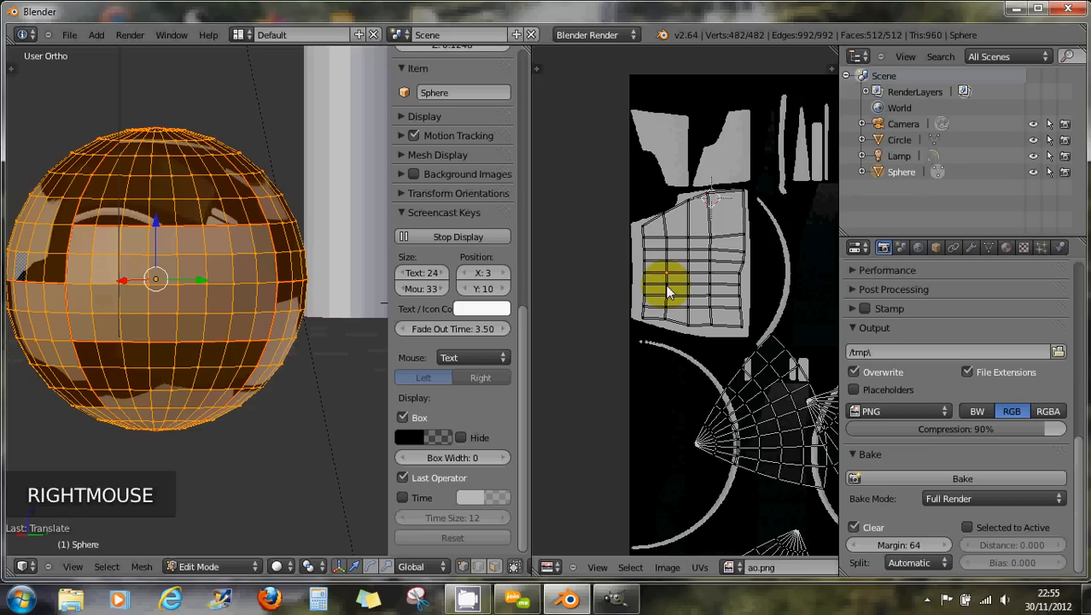
right_click(667, 294)
right_click(668, 287, "shift")
right_click(668, 277, "shift")
right_click(671, 279, "shift")
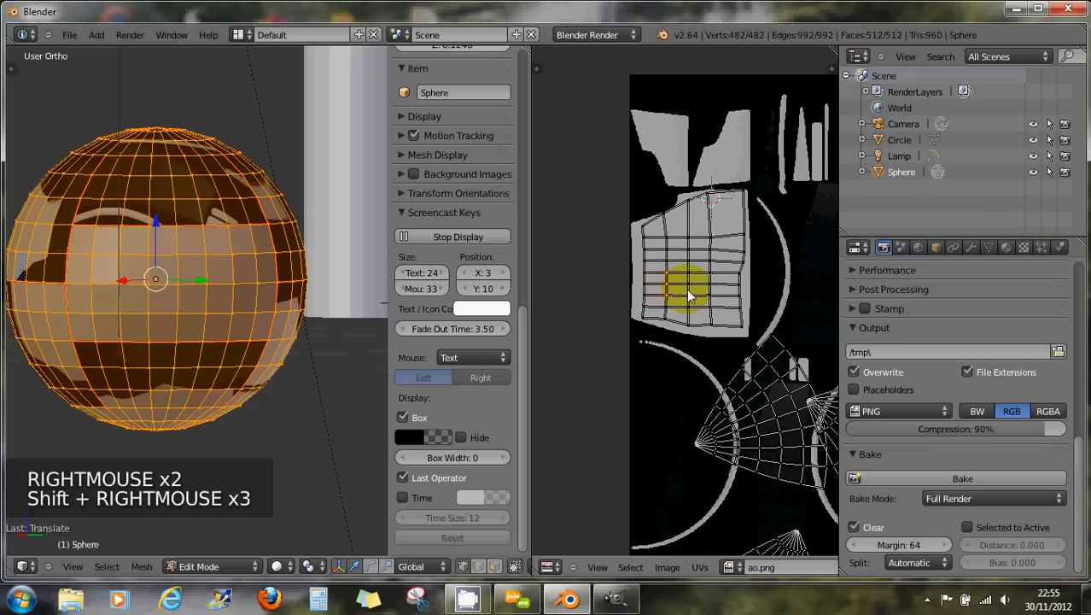
left_click(700, 568)
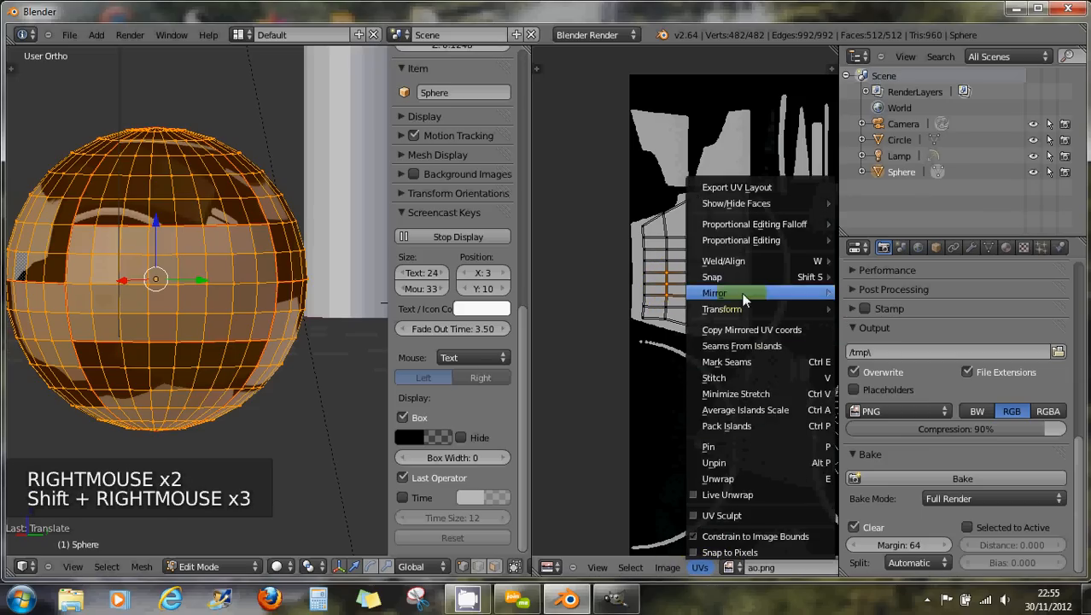
mouse_move(746, 313)
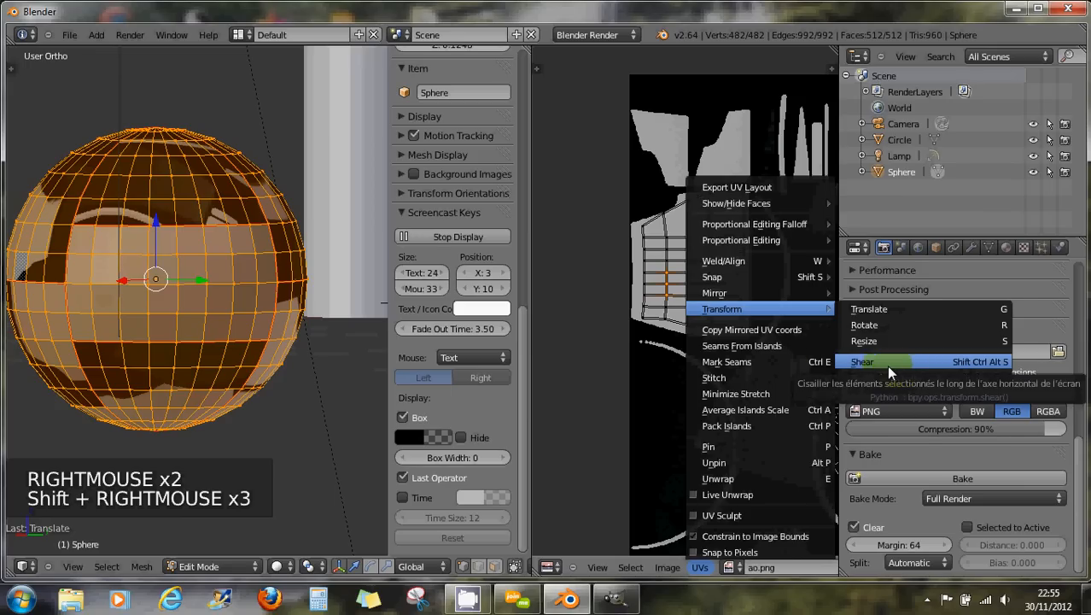
scroll(728, 372, "down", 2)
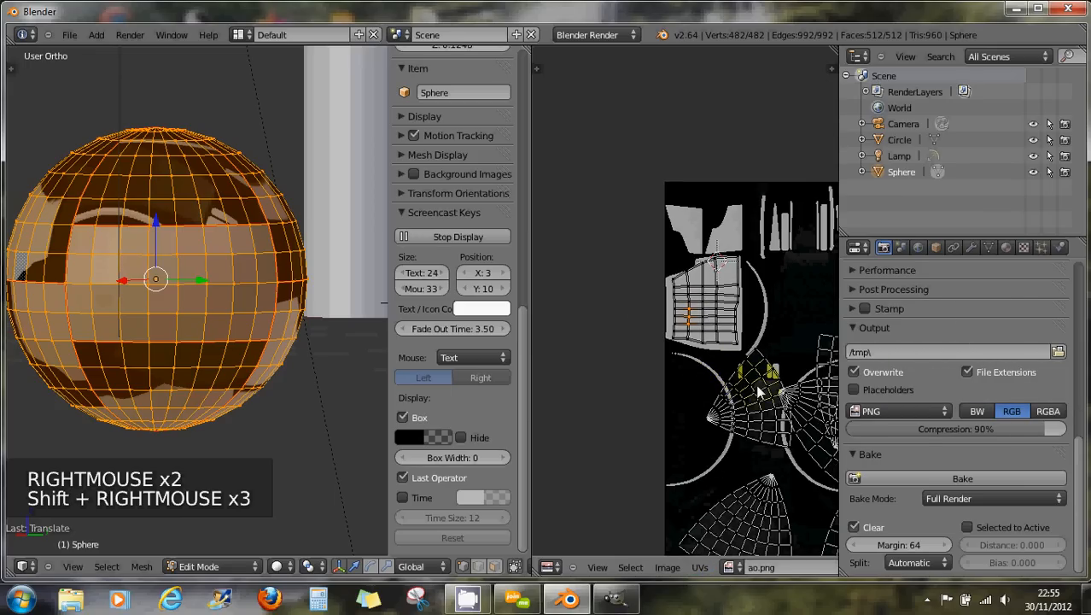
middle_click_drag(754, 351, 745, 316)
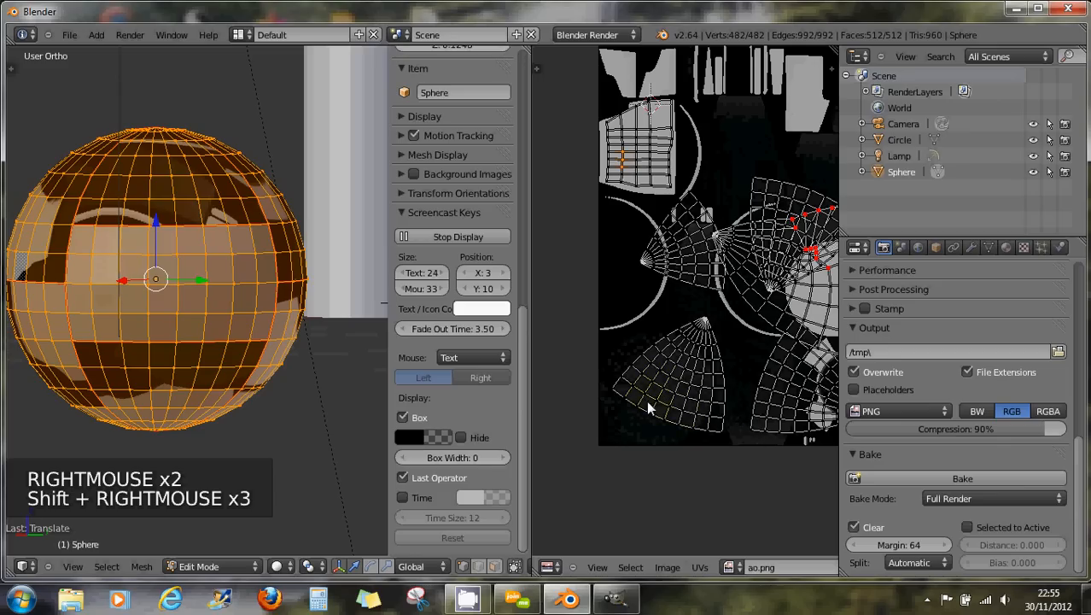
scroll(648, 420, "up", 1)
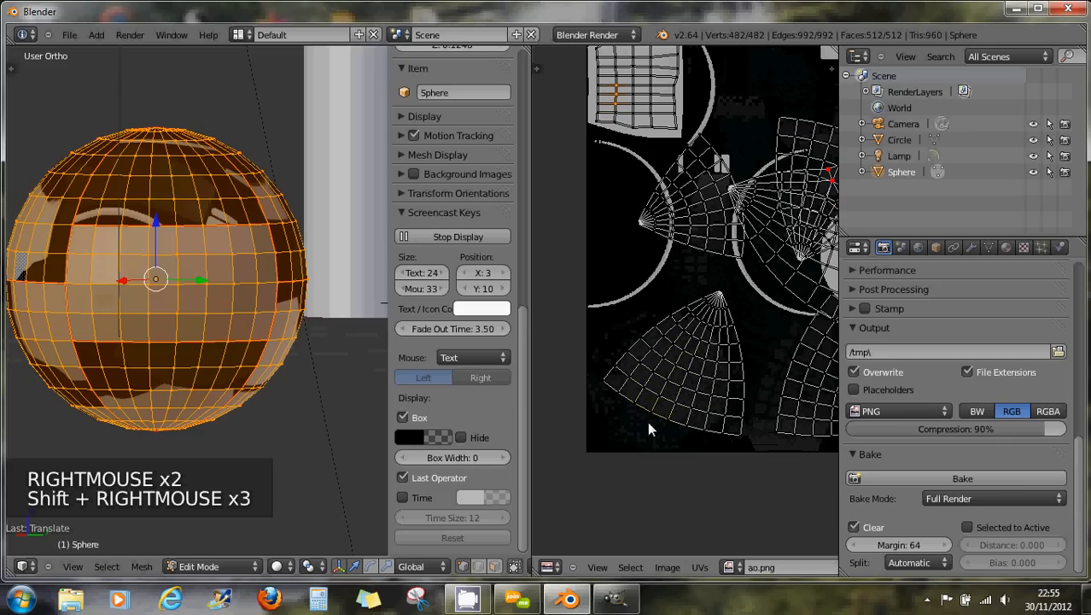
Try shearing the outer vertex rows of the fan-shaped UV island in the lower-left area of ao.png.
right_click(657, 414, "alt")
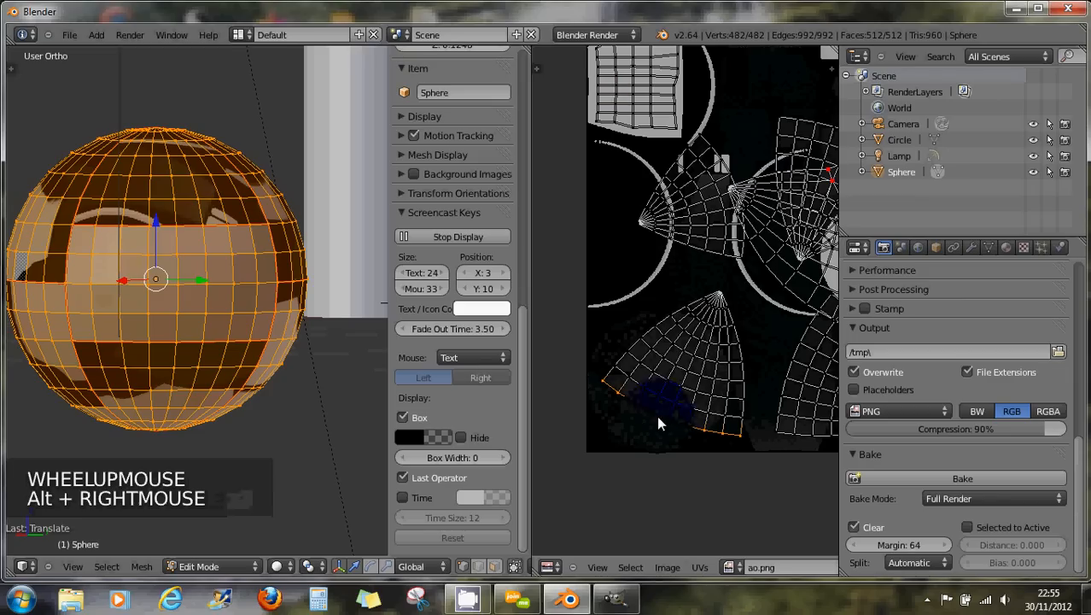
right_click(669, 407, "alt")
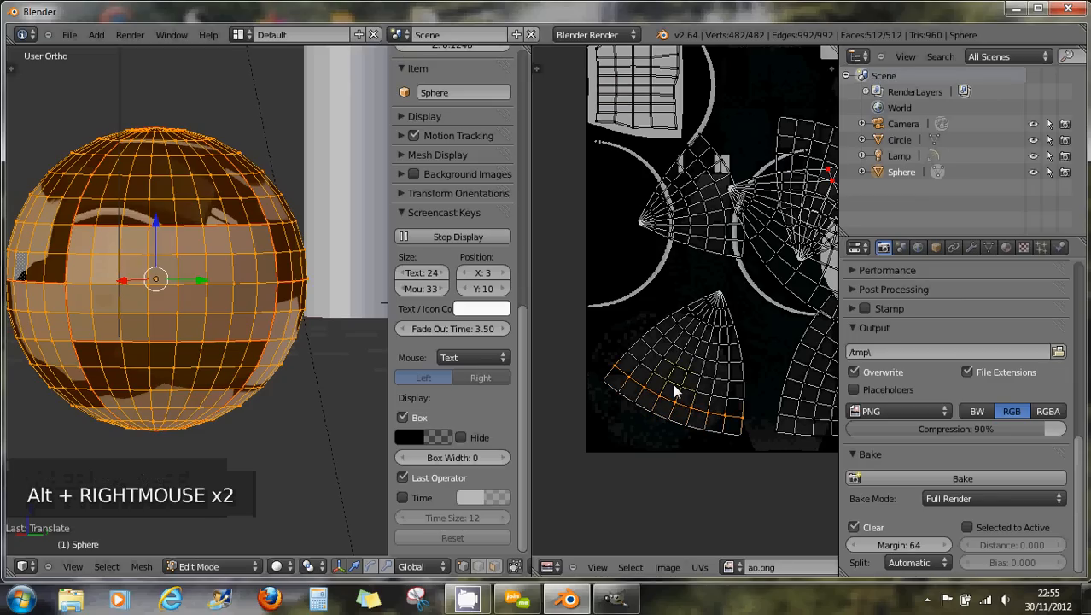
right_click(673, 383, "alt+shift")
right_click(671, 414, "alt+shift")
right_click(668, 405, "alt+shift")
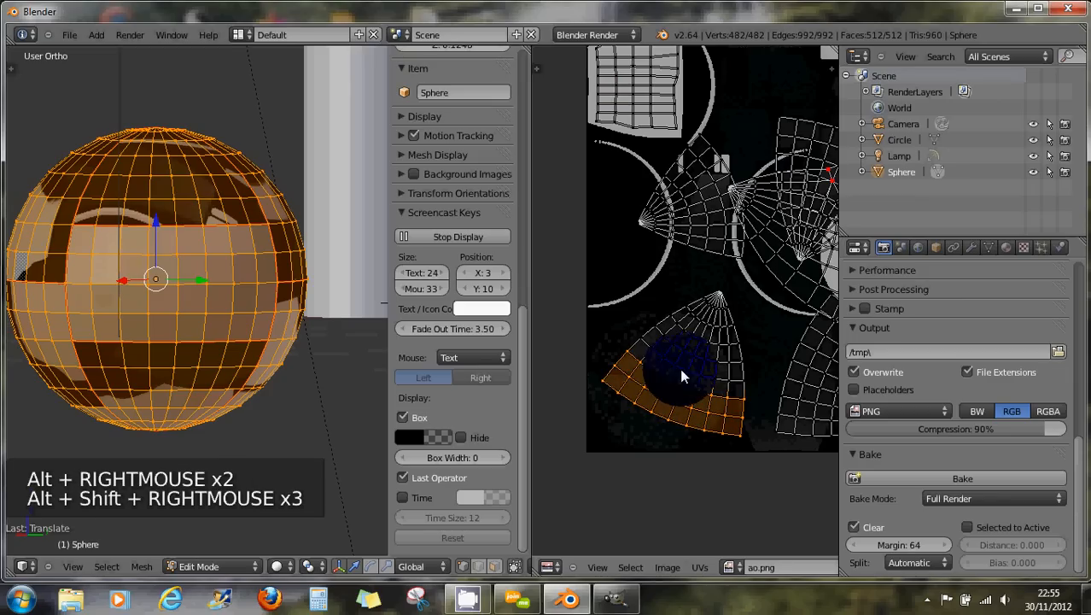
right_click(677, 392, "alt+shift")
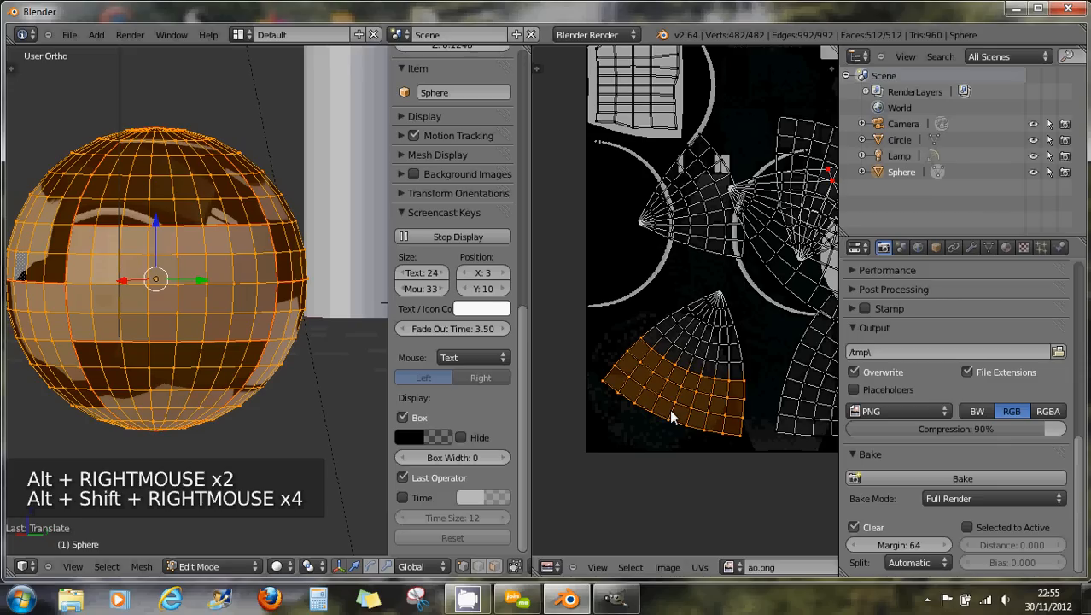
key("ctrl+alt+shift+s")
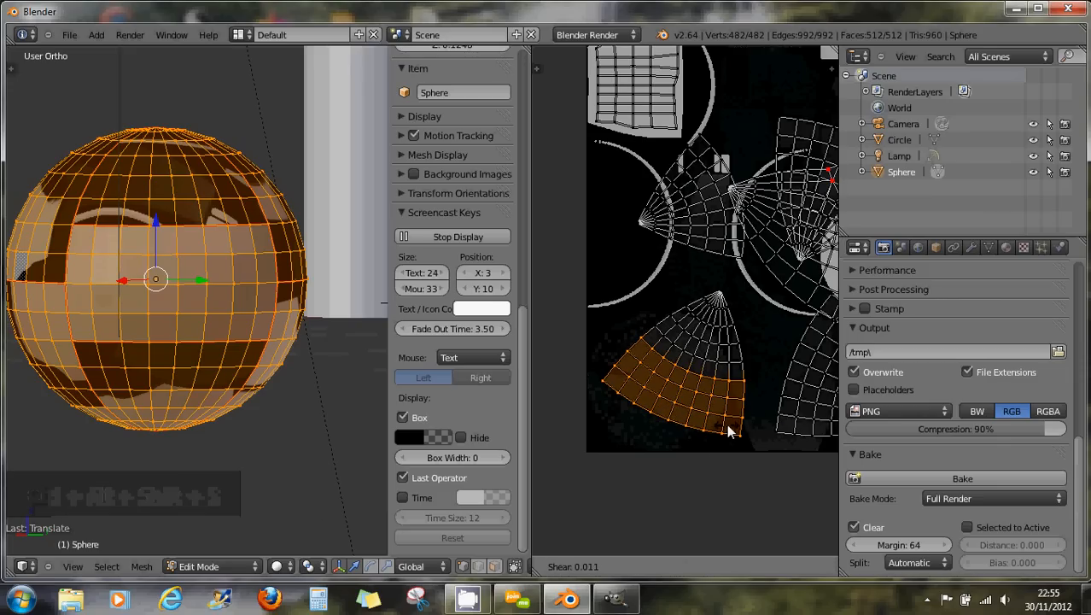
left_click(724, 390)
Try shearing only the outermost curved row of vertices on the lower-left fan-shaped island.
right_click(688, 422)
right_click(688, 422)
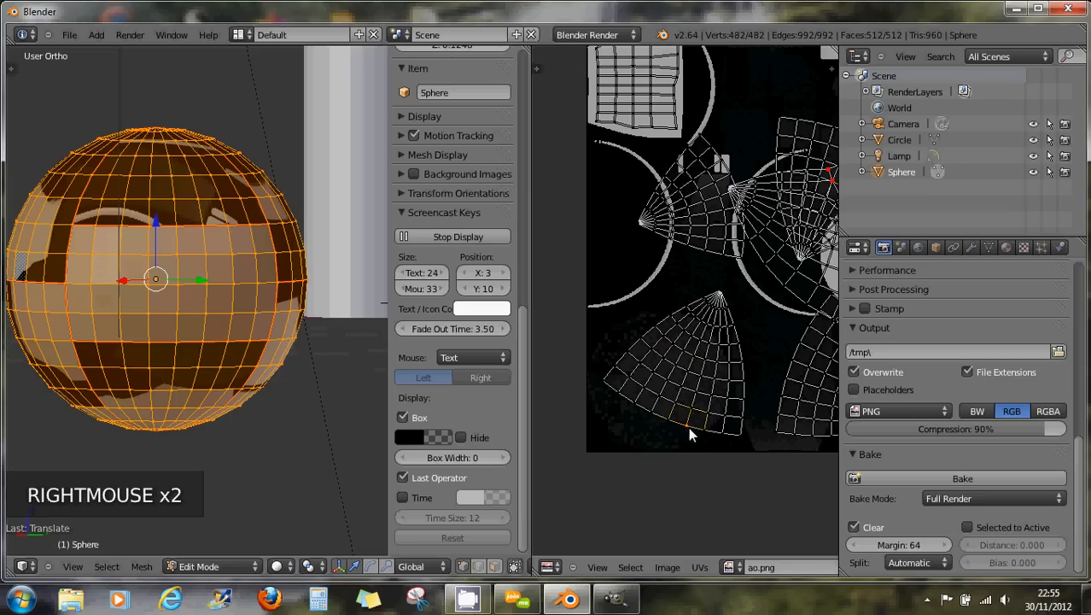
right_click(688, 427, "alt")
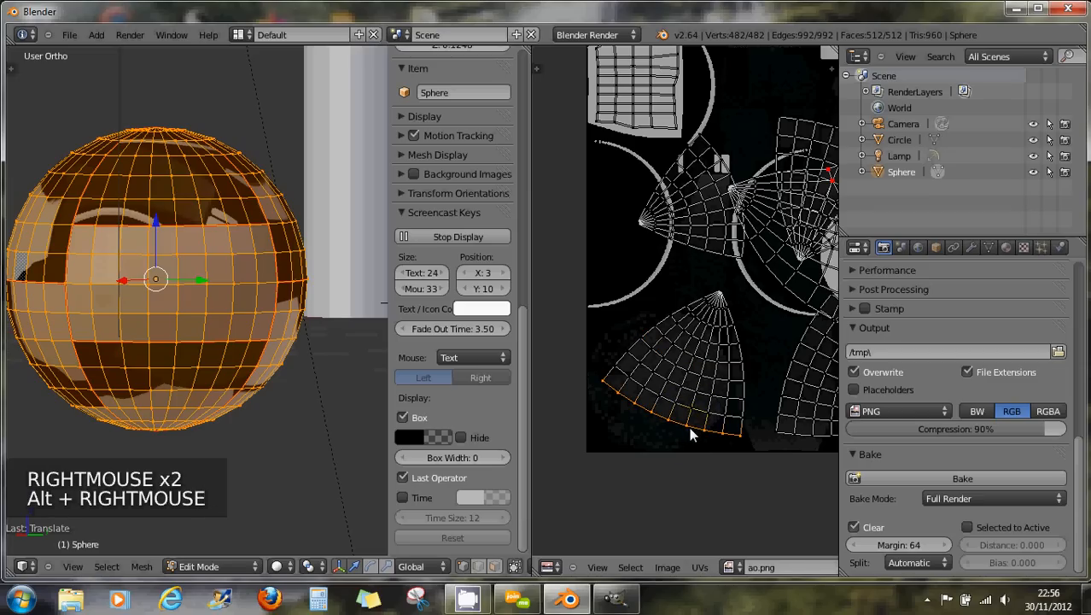
key("ctrl+alt+shift+s")
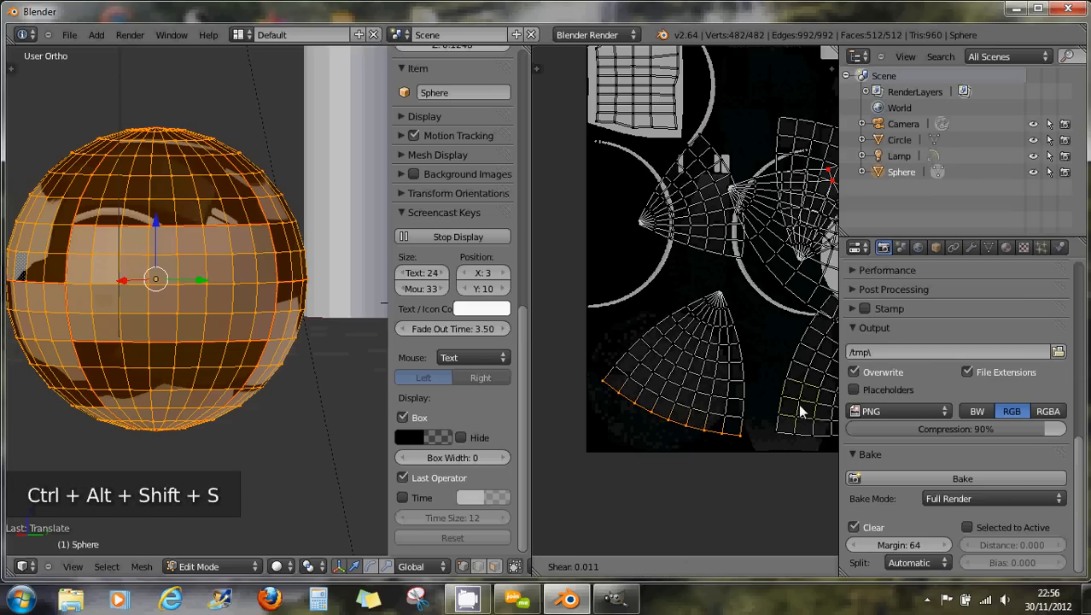
left_click(741, 444)
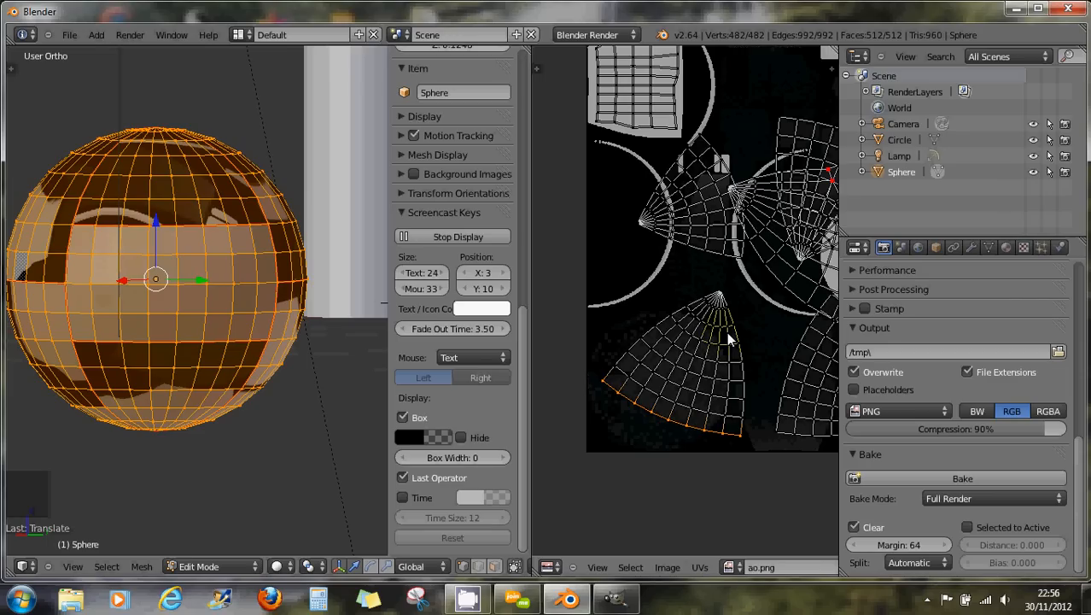
Try shearing the fan island's left and right outer corner vertices by about -0.8, and undo it.
right_click(619, 346)
right_click(619, 346)
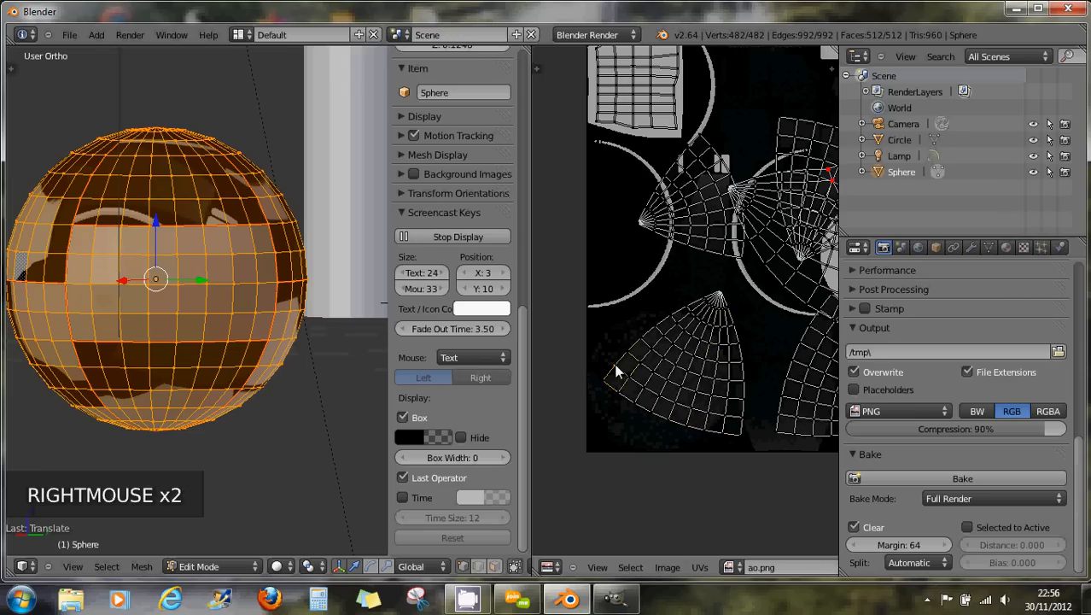
right_click(621, 364)
right_click(600, 387, "ctrl")
right_click(598, 386, "ctrl")
right_click(595, 385, "shift")
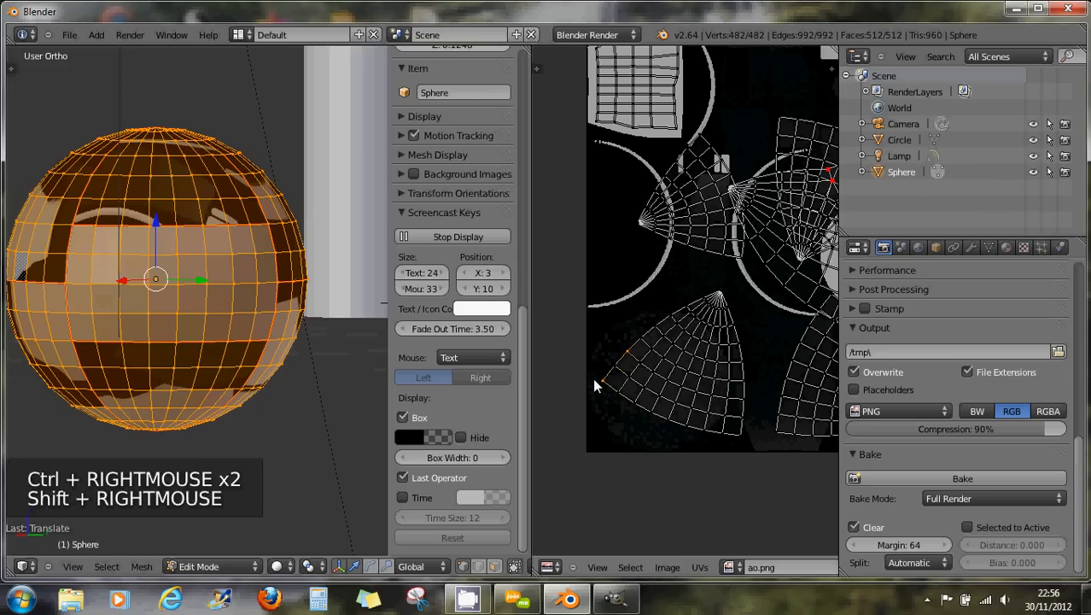
right_click(743, 403, "shift")
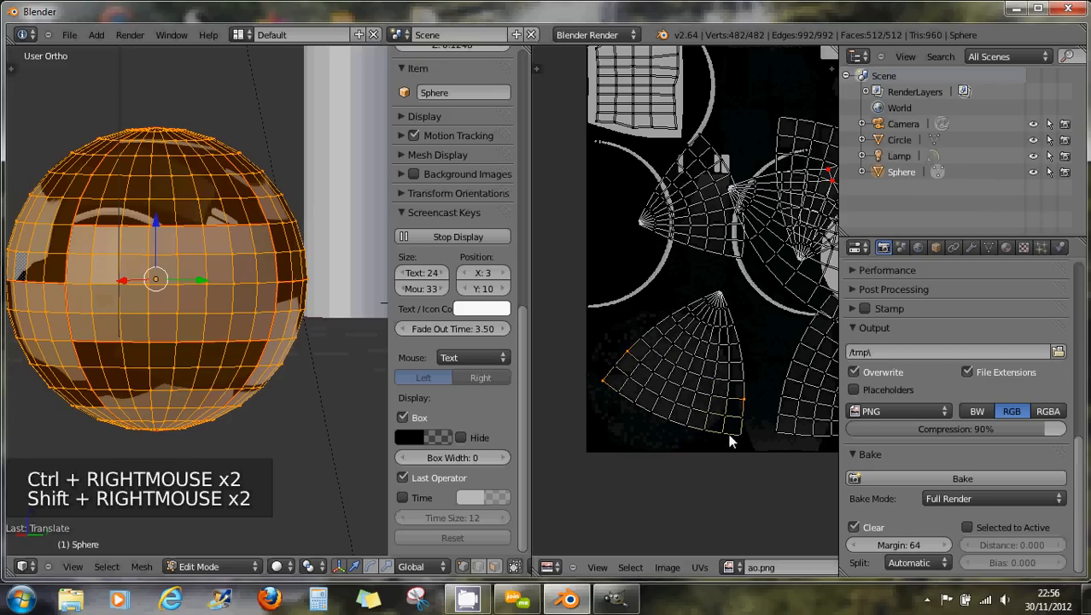
right_click(739, 436, "shift")
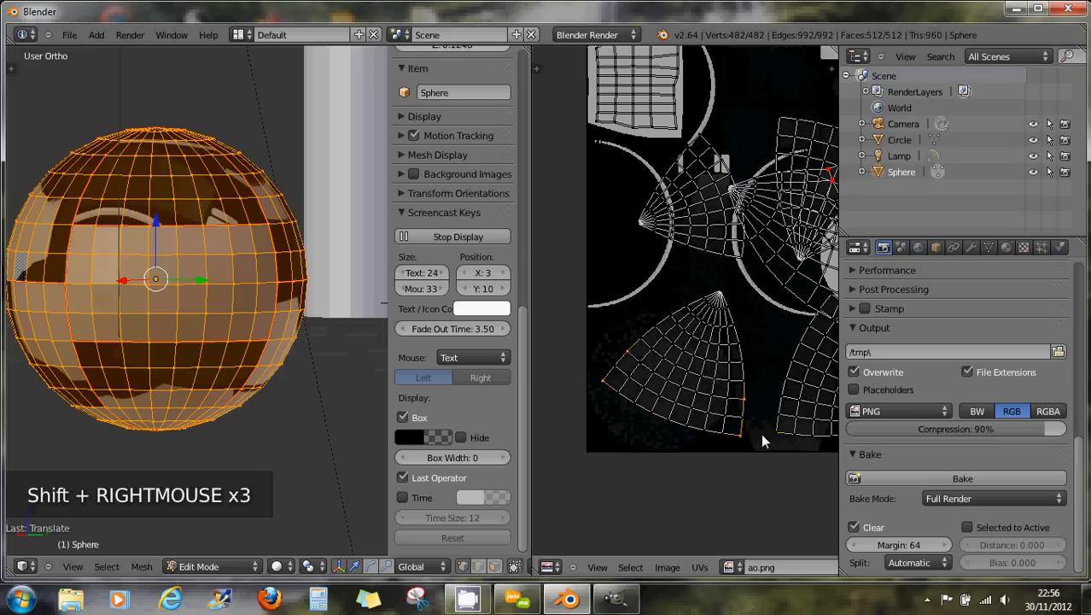
right_click(743, 416, "shift")
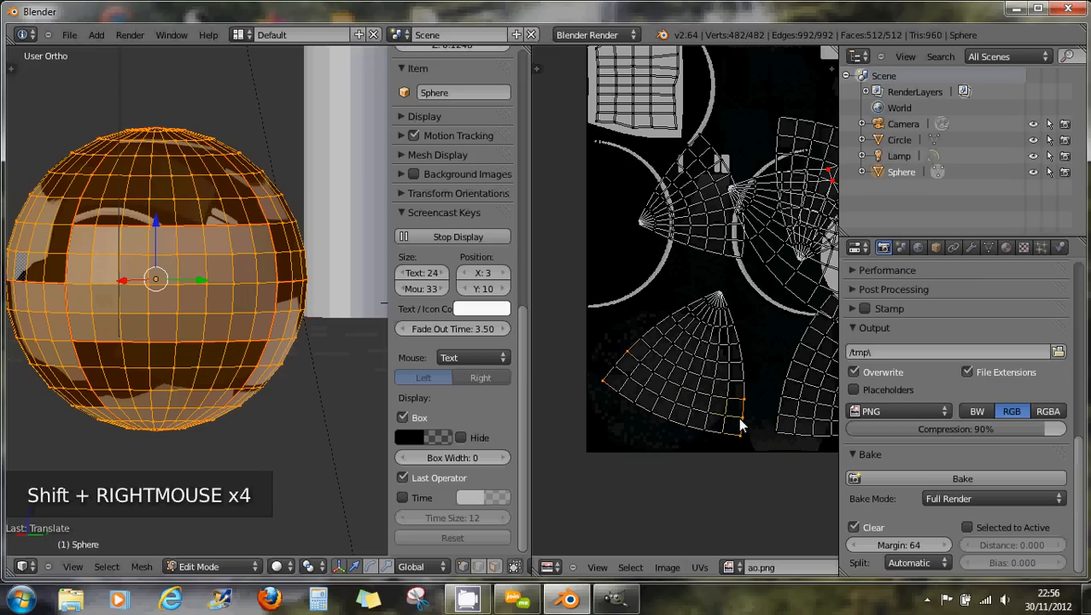
right_click(617, 368, "shift")
key("ctrl+alt+shift+s")
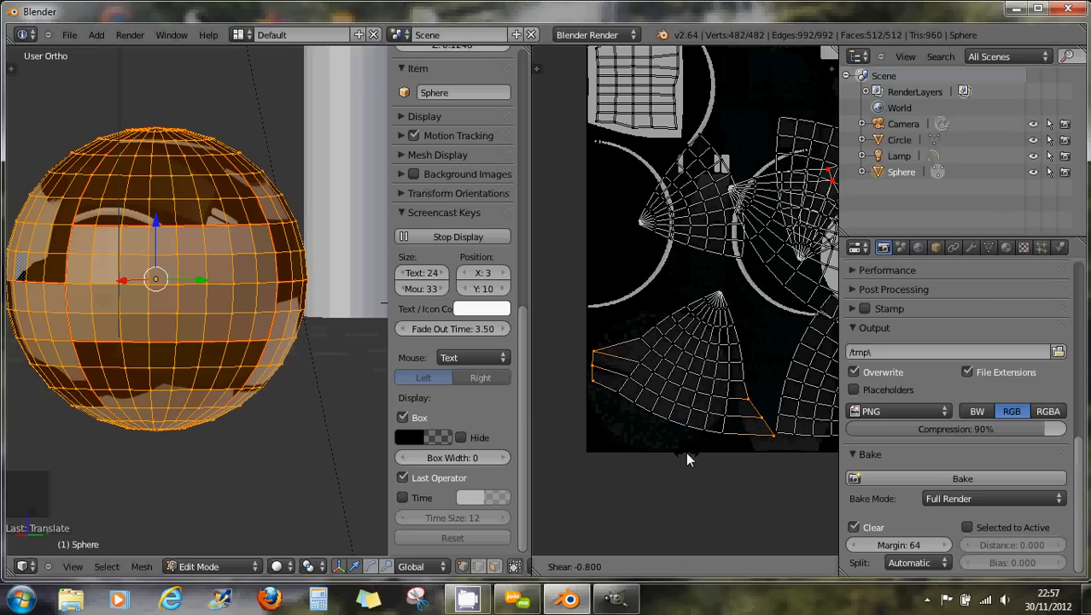
left_click(646, 413)
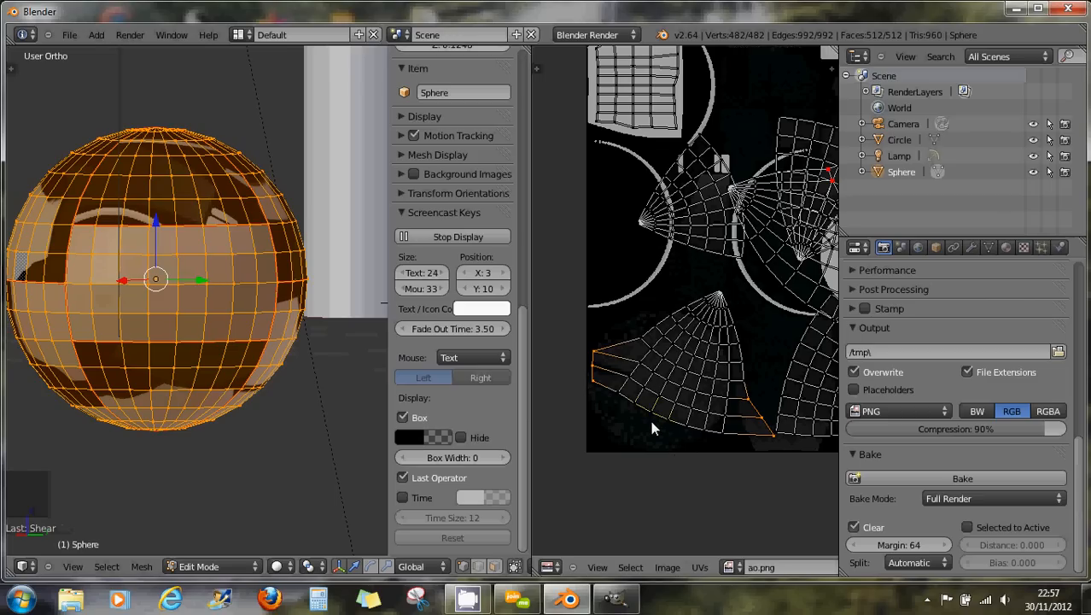
key("ctrl+z")
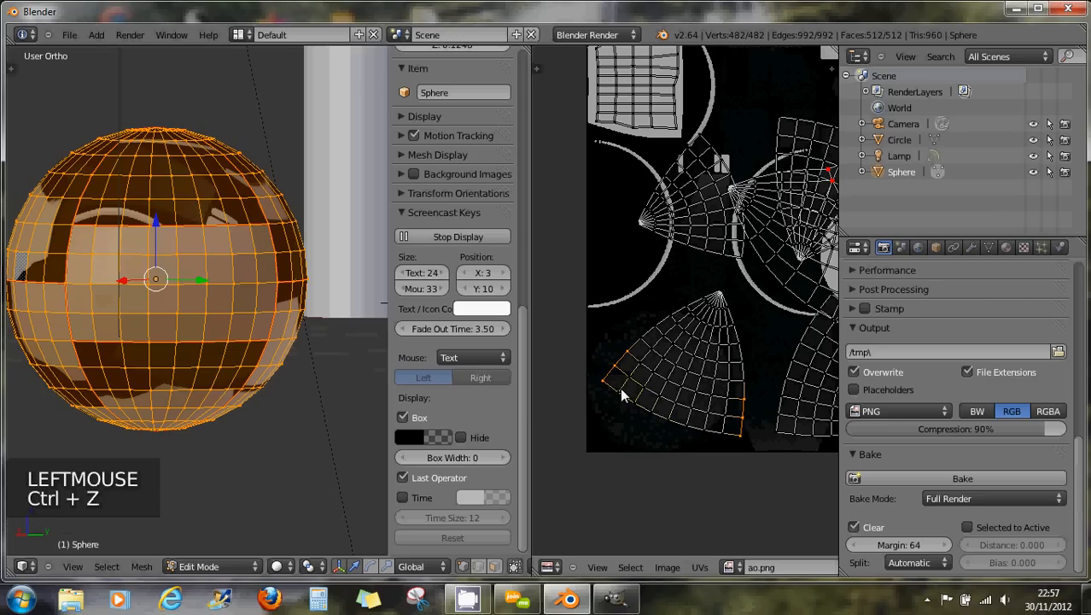
Limit the fan island's selection to a block of three by four vertices at its left corner, deselecting the right-corner vertices.
right_click(621, 385, "shift")
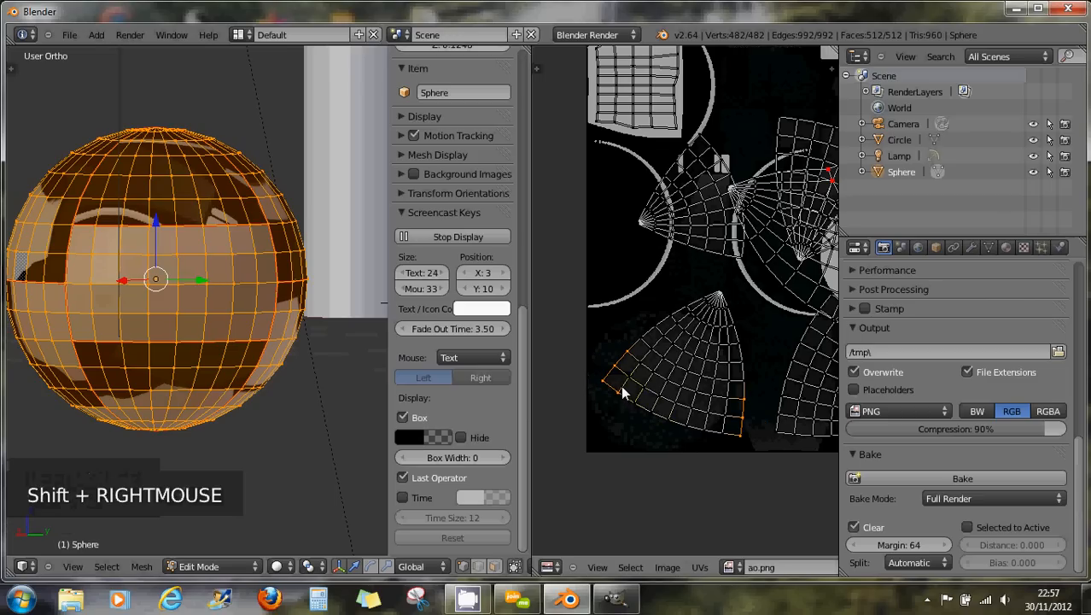
right_click(636, 374, "shift")
right_click(638, 362, "shift")
right_click(639, 364, "shift")
right_click(648, 380, "shift")
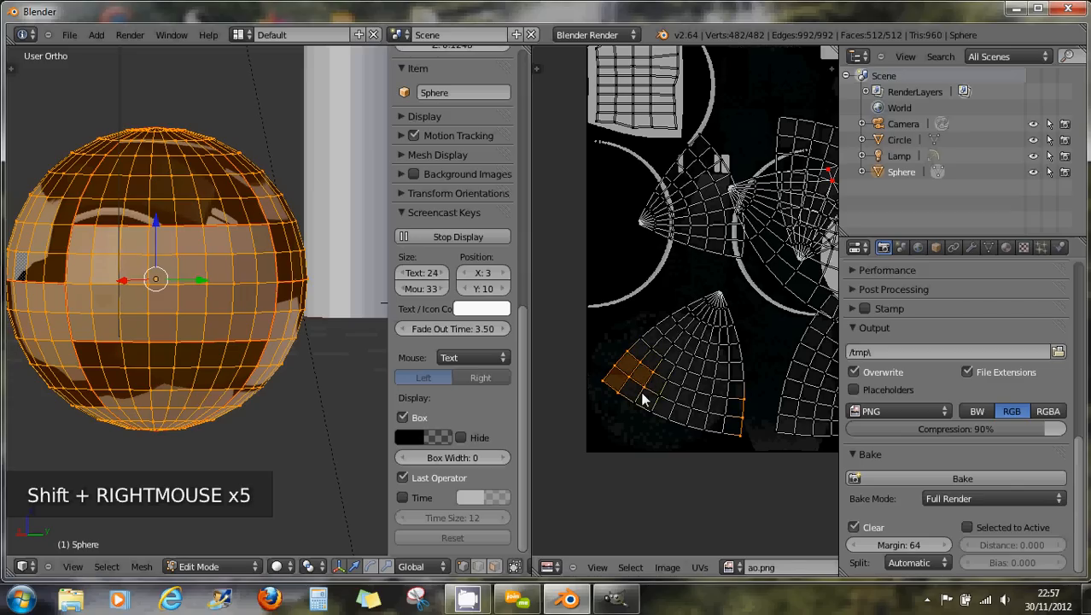
right_click(642, 391, "shift")
right_click(661, 391, "shift")
right_click(654, 405, "shift")
right_click(734, 408, "shift")
right_click(742, 415, "shift")
right_click(739, 430, "shift")
right_click(697, 424, "shift")
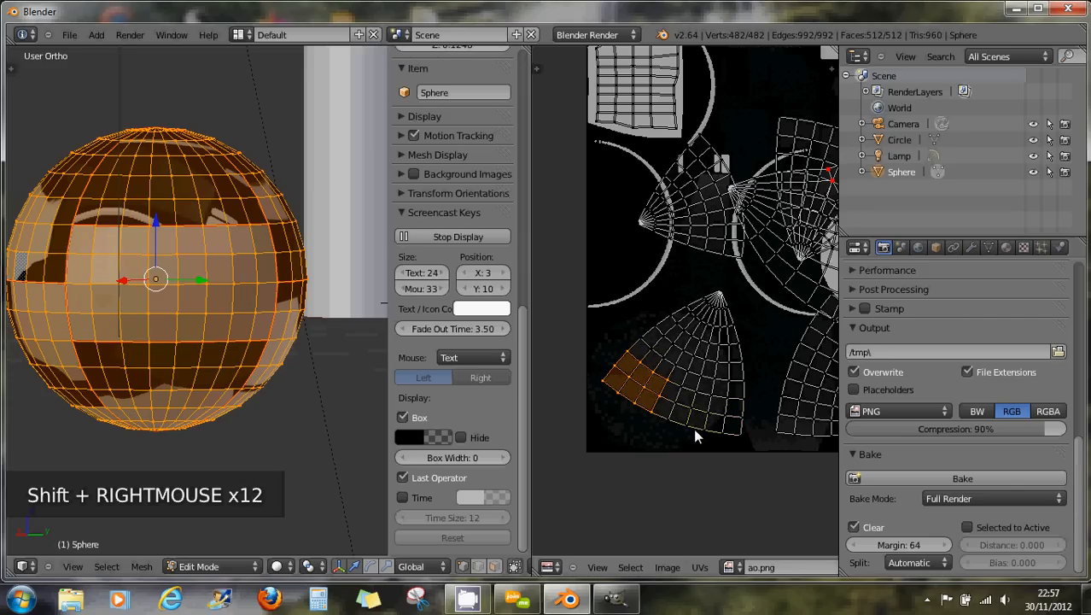
Try shearing the fan island's left-corner block by about 0.69 and rotating it, and undo both changes.
key("ctrl+alt+shift+s")
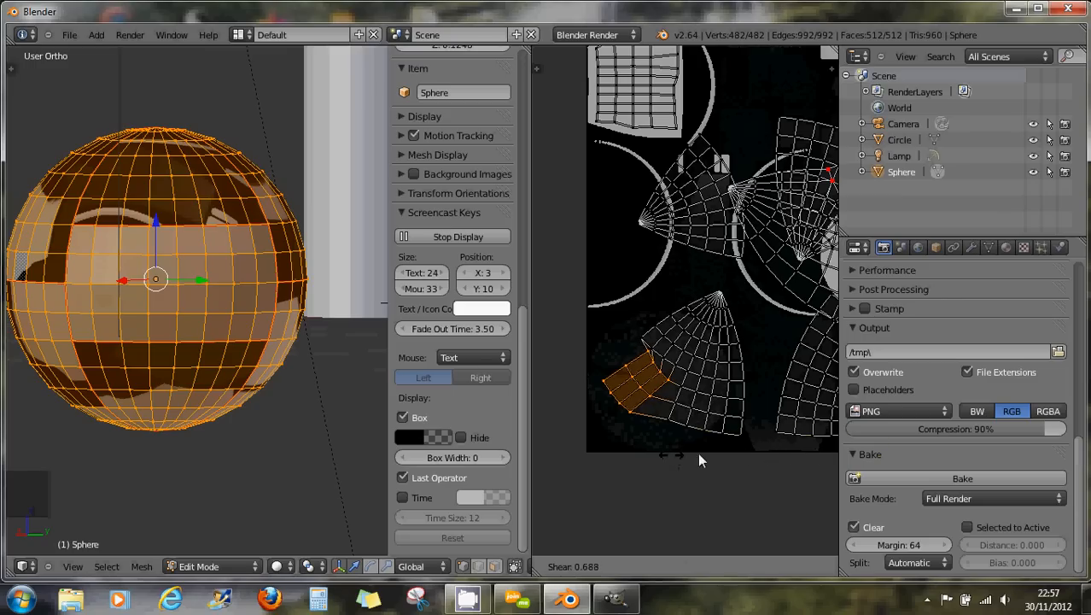
left_click(808, 451)
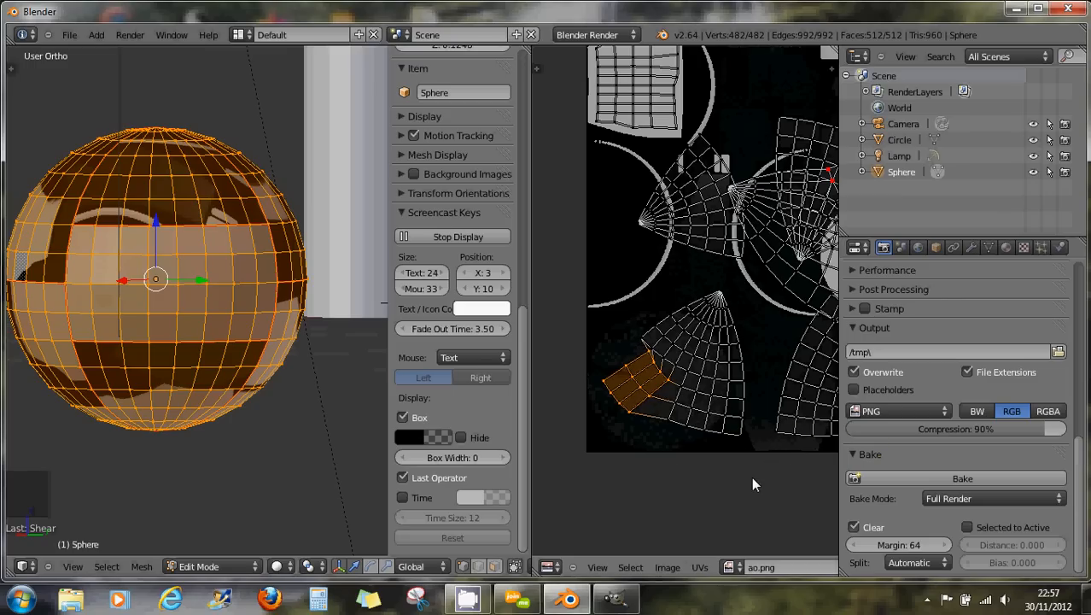
key("r")
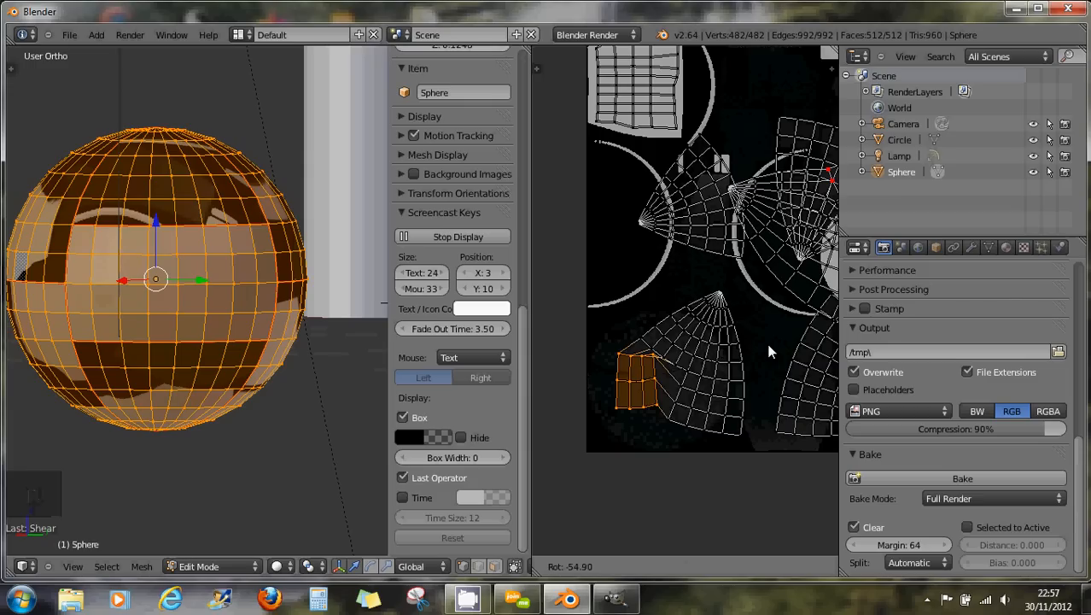
left_click(761, 426)
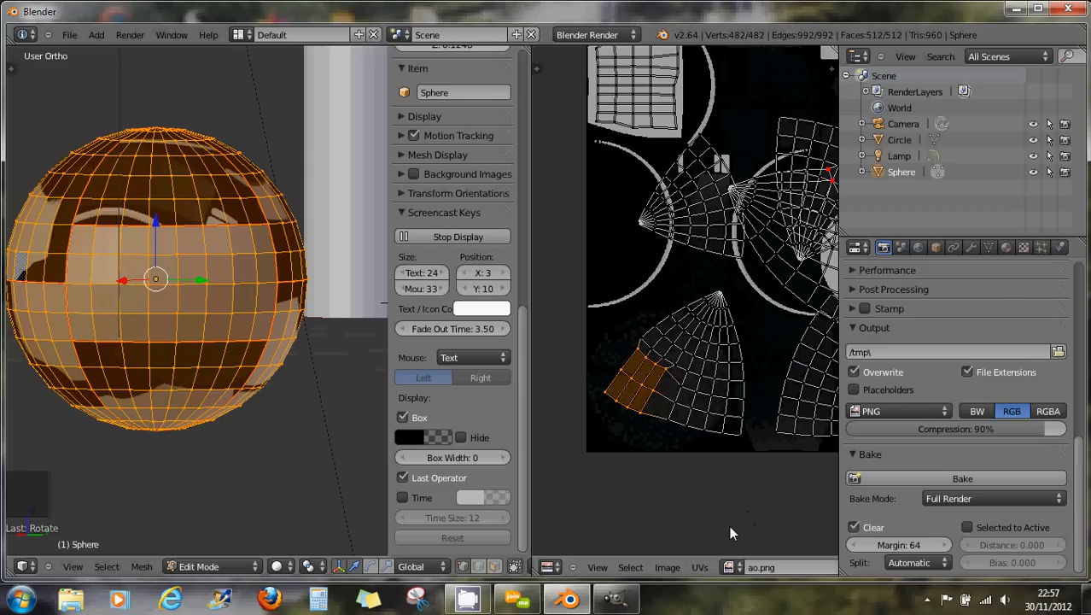
key("ctrl+z")
key("ctrl+z")
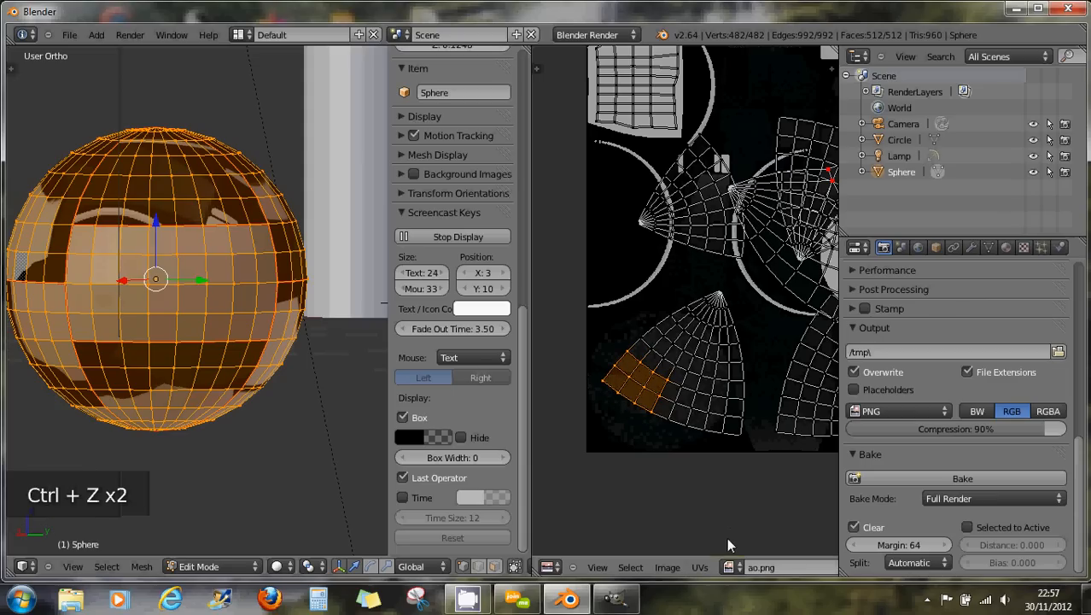
Try Align Auto on the fan island's left-corner block of vertices, and undo it.
left_click(700, 568)
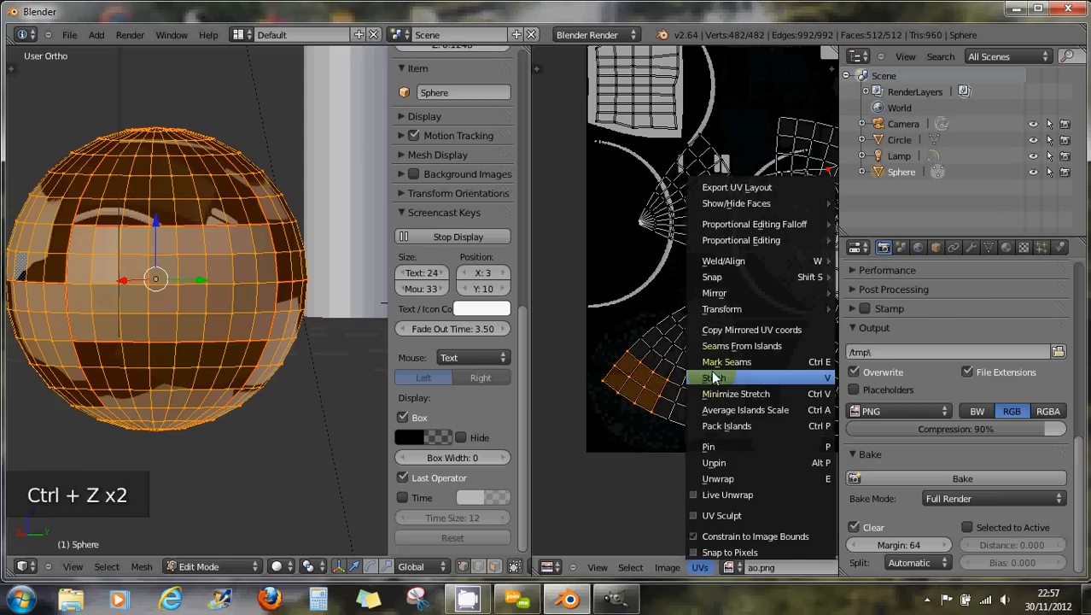
mouse_move(725, 308)
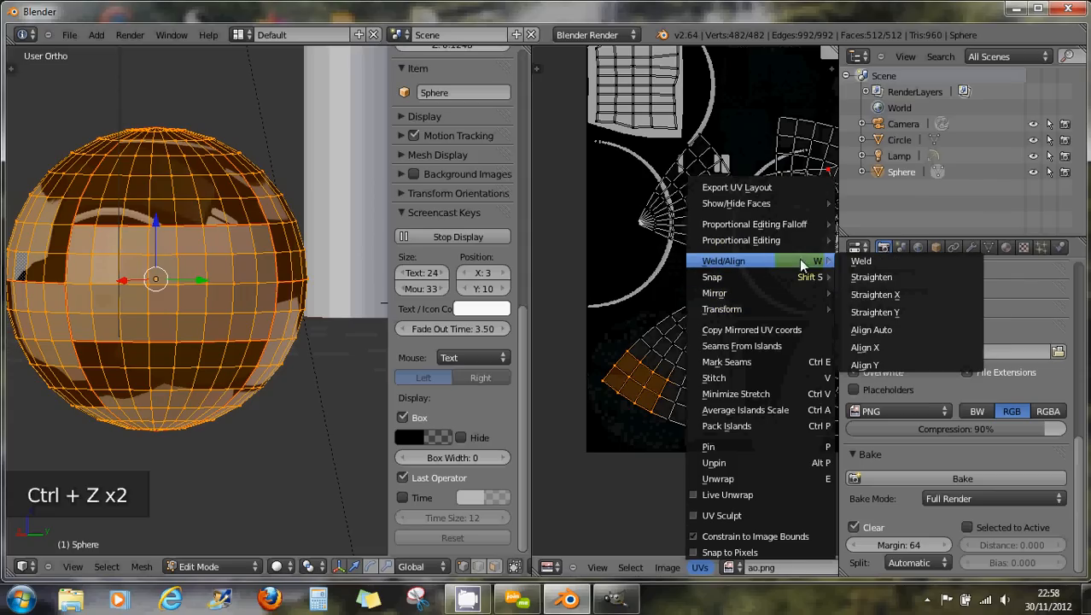
left_click(872, 329)
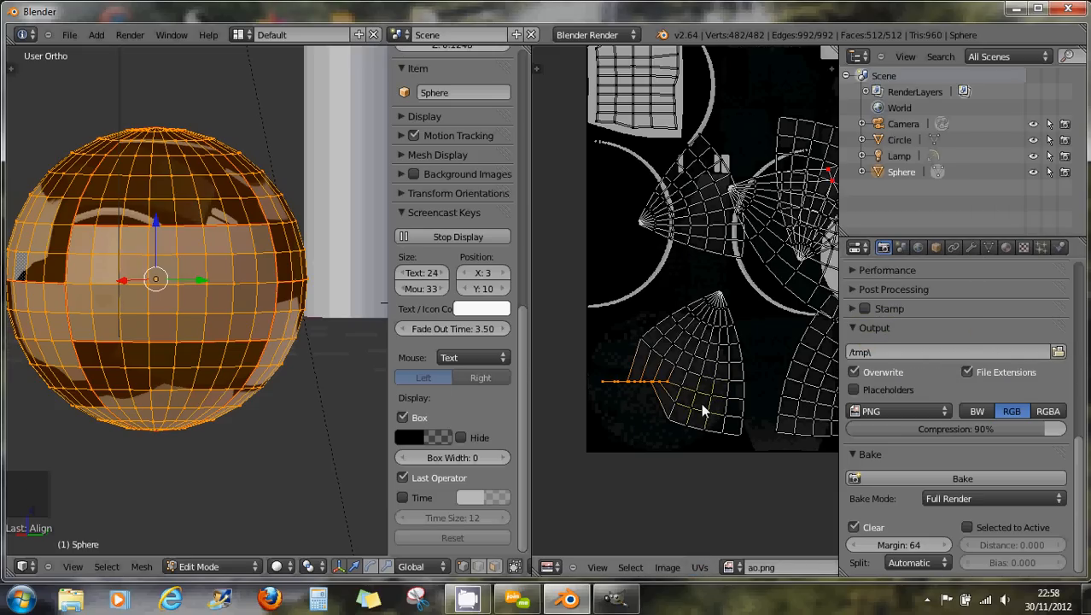
key("ctrl+z")
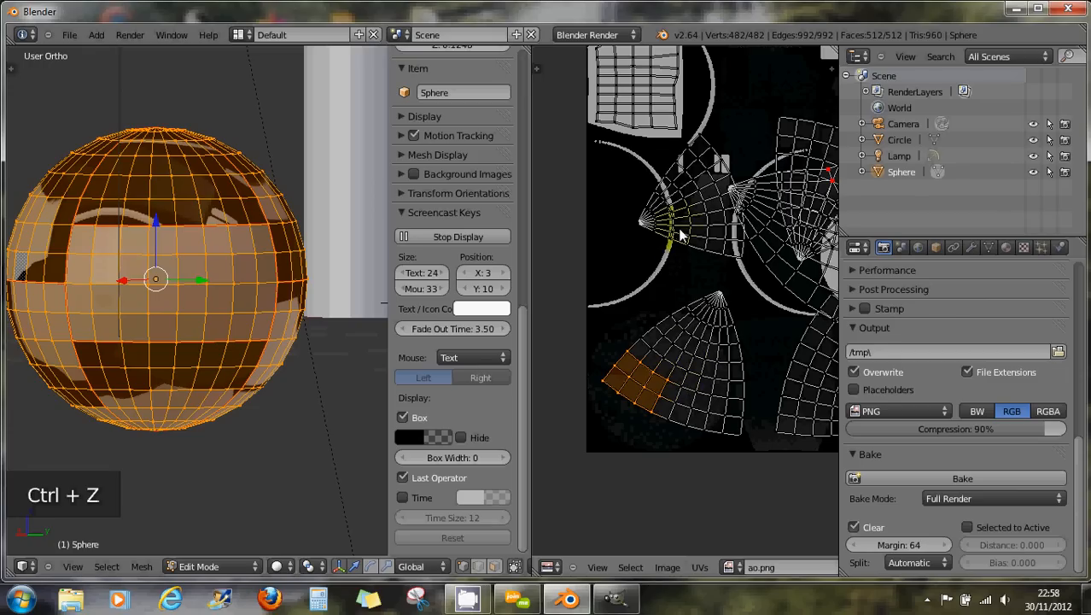
Look over the Weld/Align, Proportional Editing, falloff and Show/Hide Faces options for UVs.
scroll(680, 248, "down", 3)
left_click(700, 567)
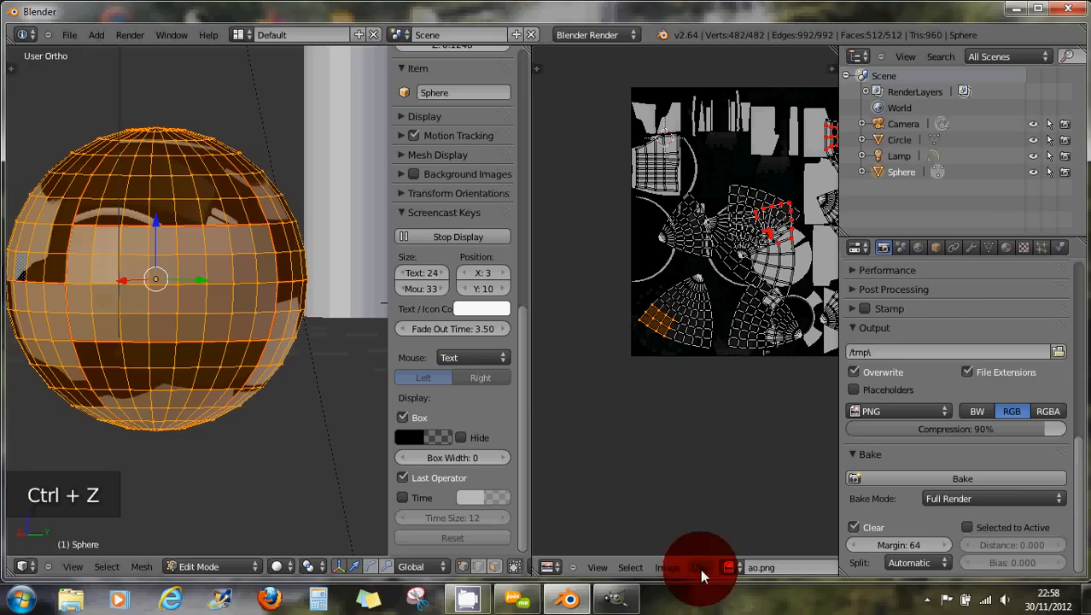
mouse_move(731, 262)
mouse_move(739, 241)
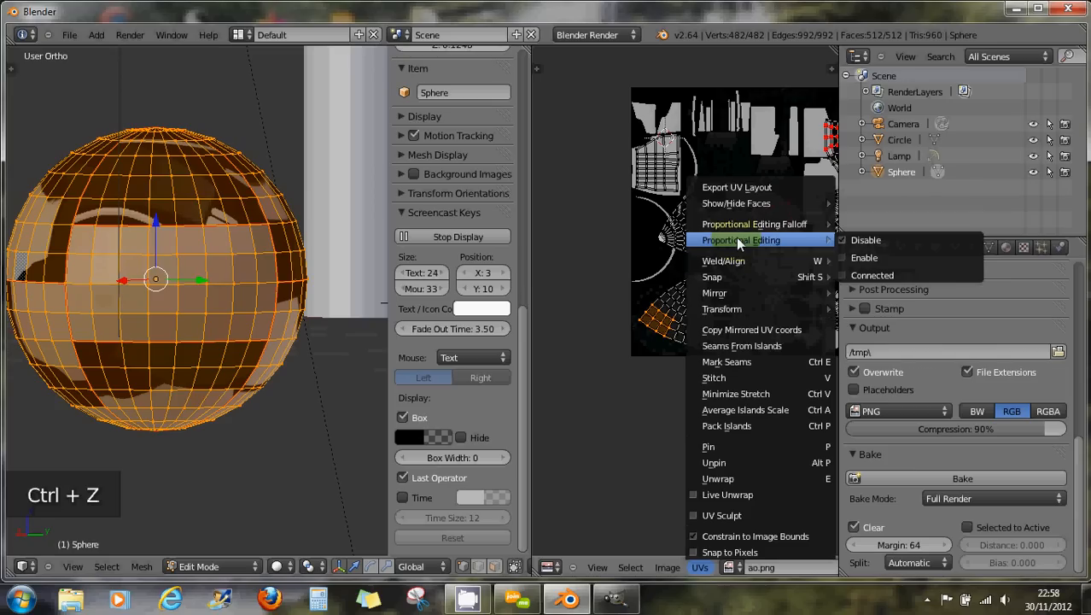
mouse_move(784, 223)
mouse_move(753, 202)
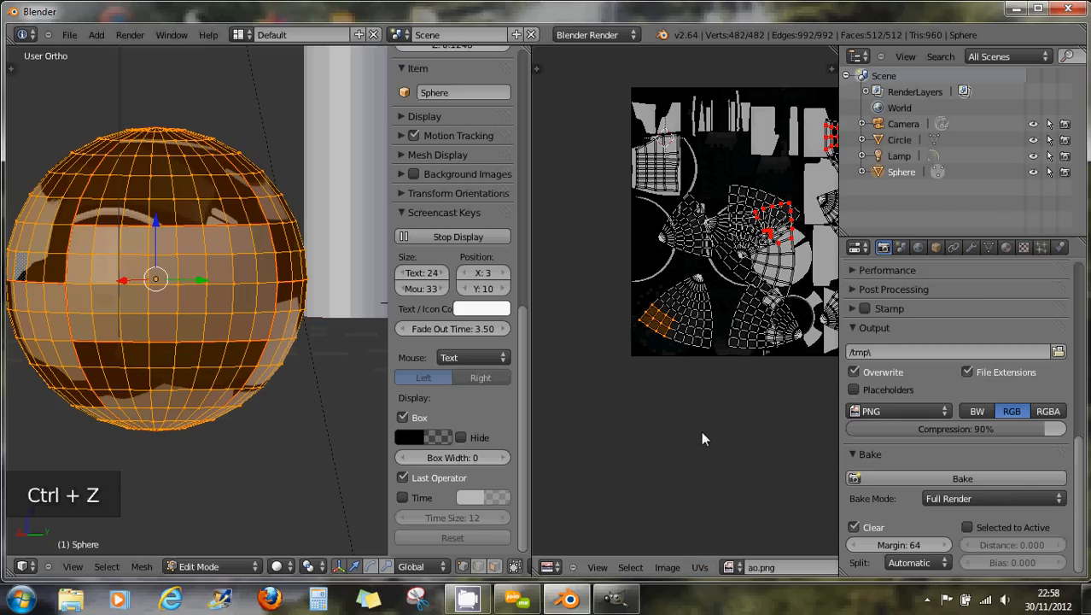
Look over the sphere's full UV layout on ao.png and return the sphere to Object Mode.
scroll(701, 428, "up", 3)
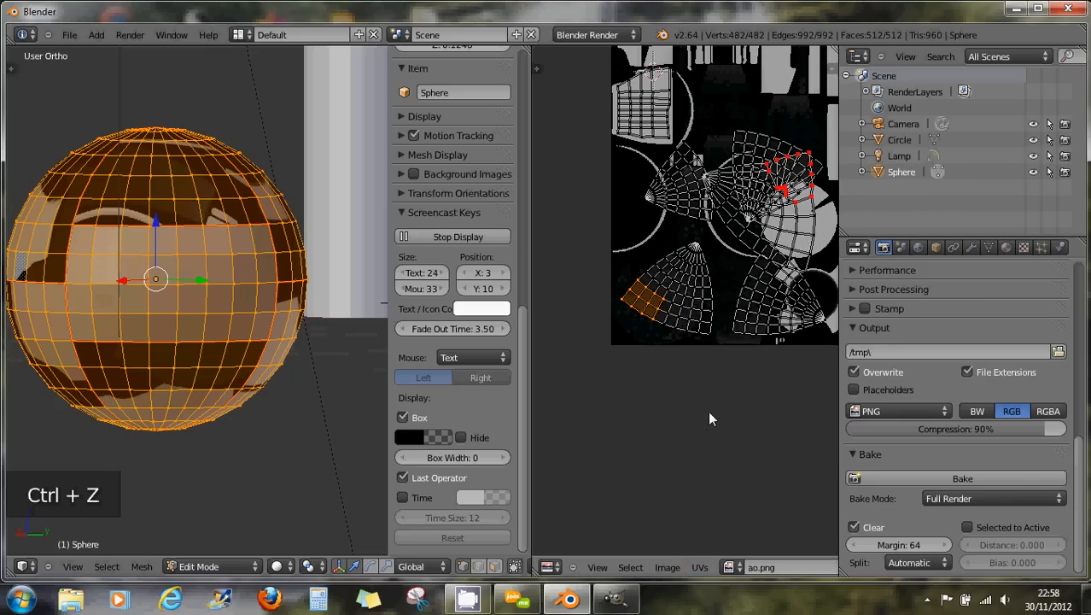
scroll(710, 404, "down", 1)
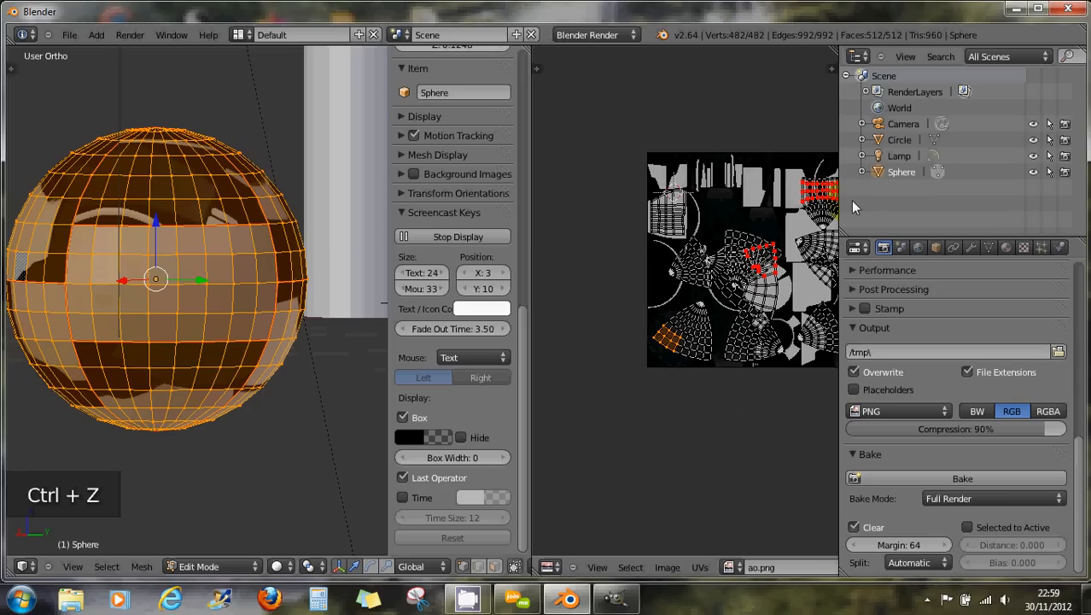
left_click(736, 179)
key("Tab")
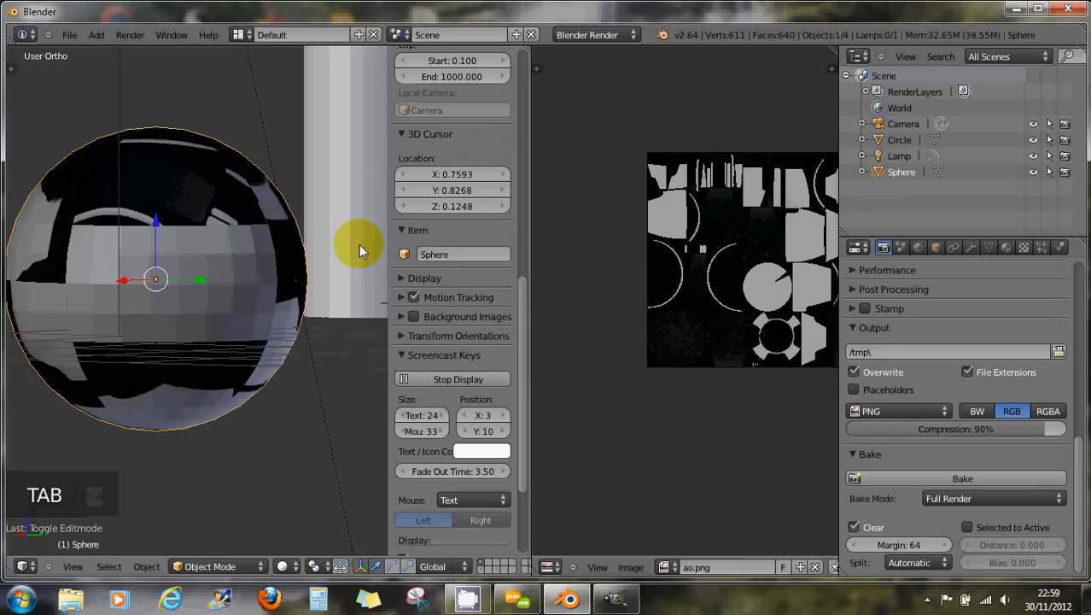
Delete the sphere from the scene, working in a maximized 3D view.
right_click(358, 227)
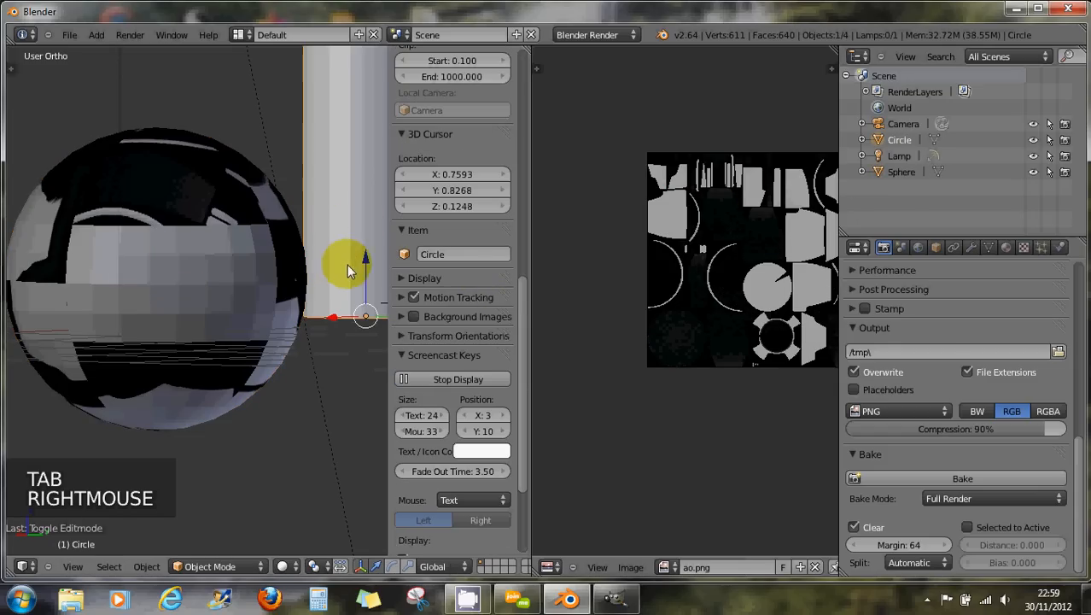
key("shift+space")
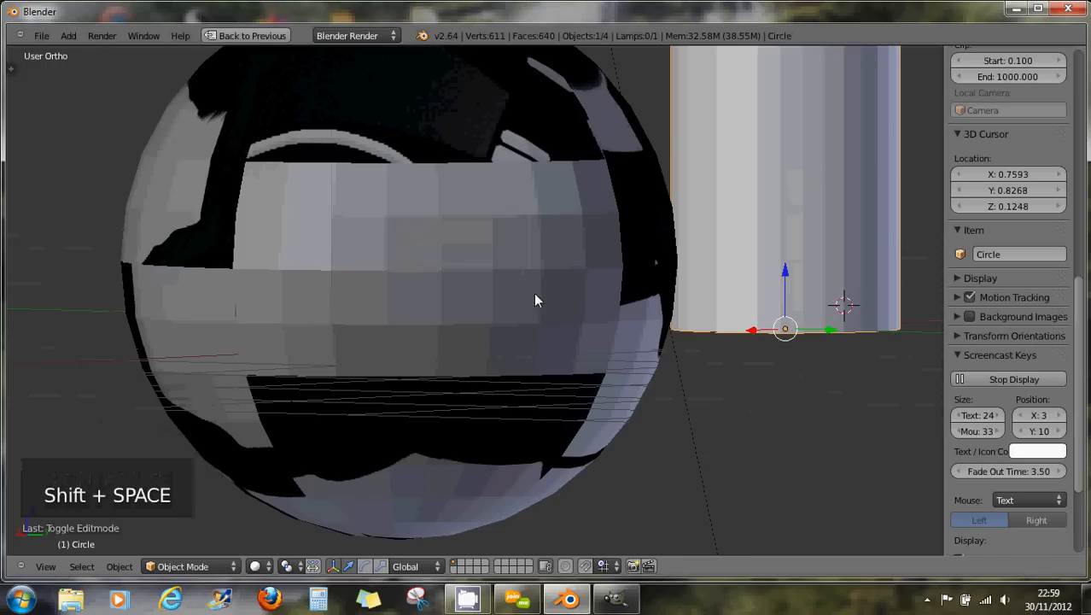
right_click(511, 290)
key("Delete")
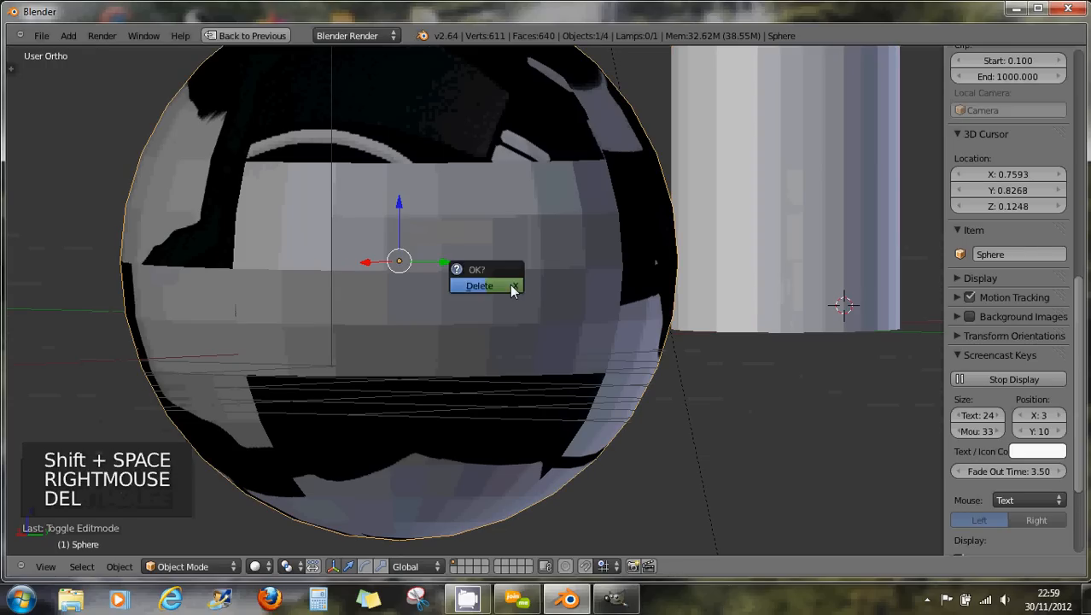
left_click(509, 284)
Restore the split layout, widen the 3D view, and open the mushroom-shaped Circle object in Edit Mode, framed from the front.
scroll(815, 252, "down", 6)
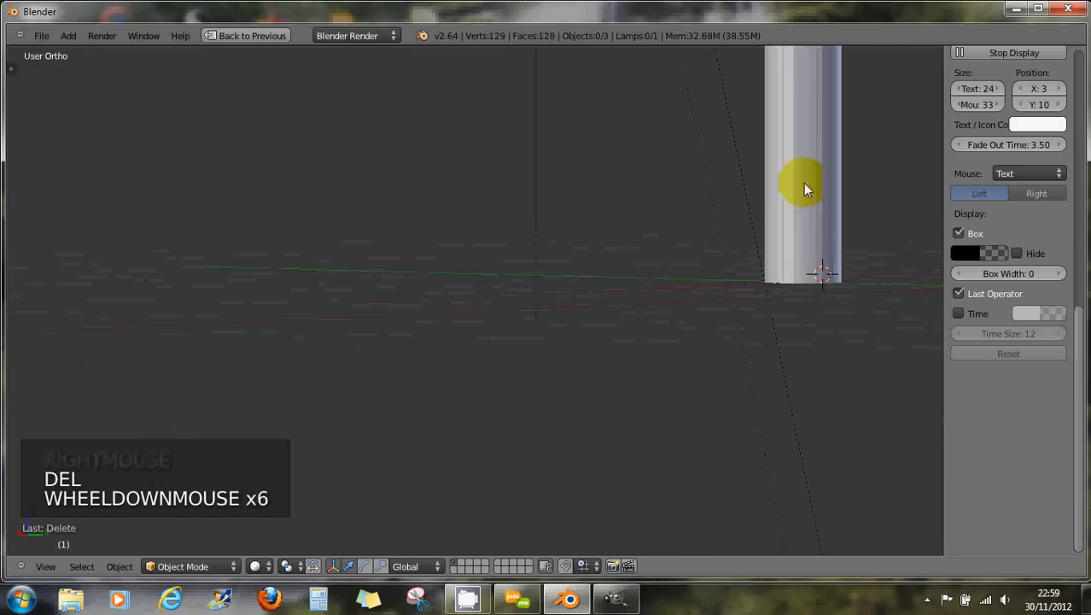
middle_click_drag(799, 179, 749, 363)
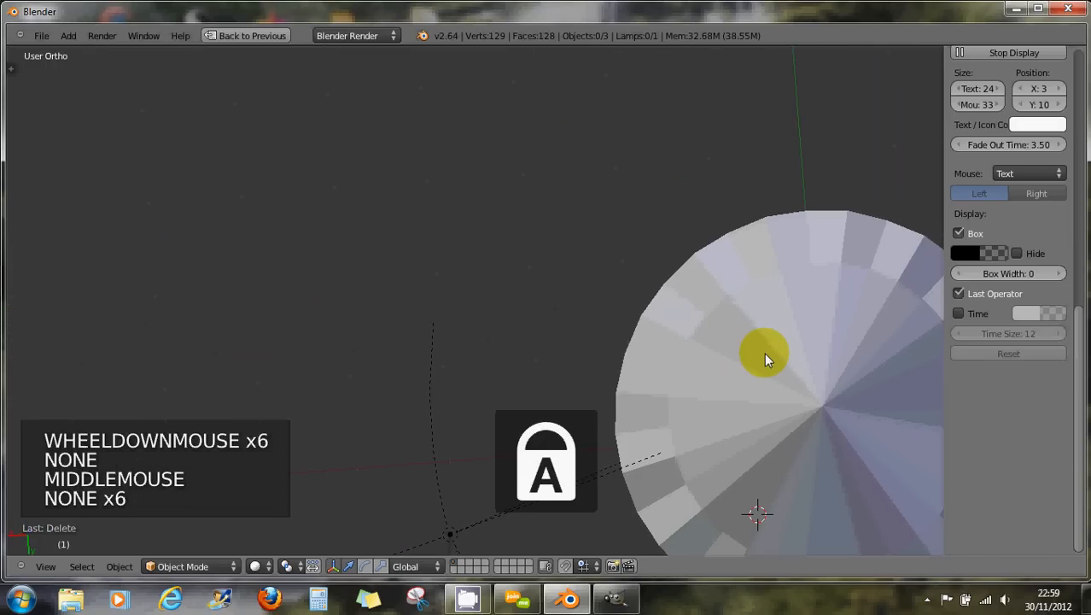
key("KP_1")
key("Caps_Lock")
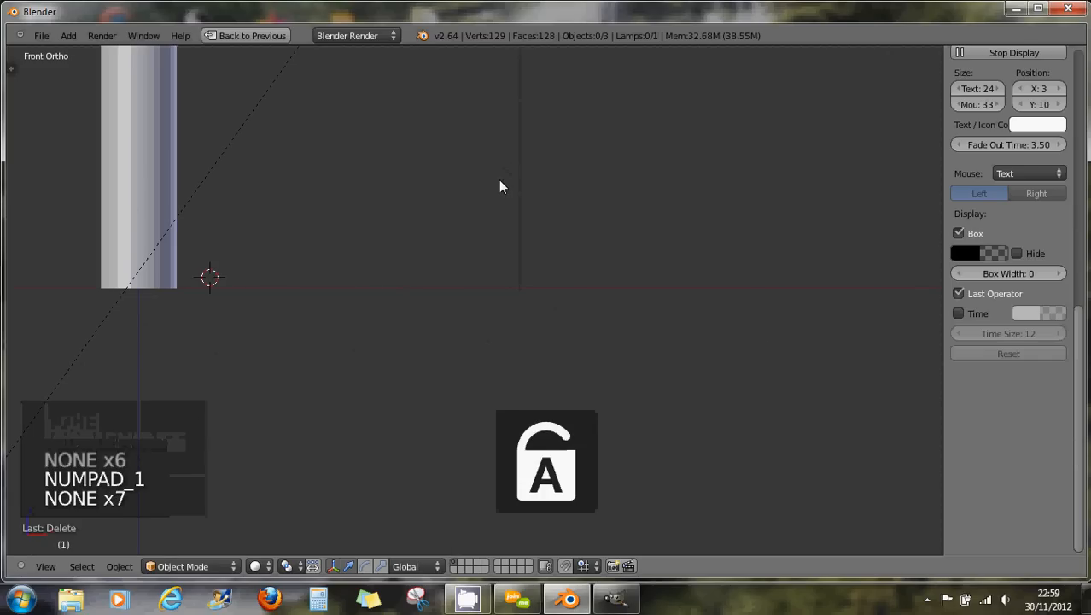
key("shift+space")
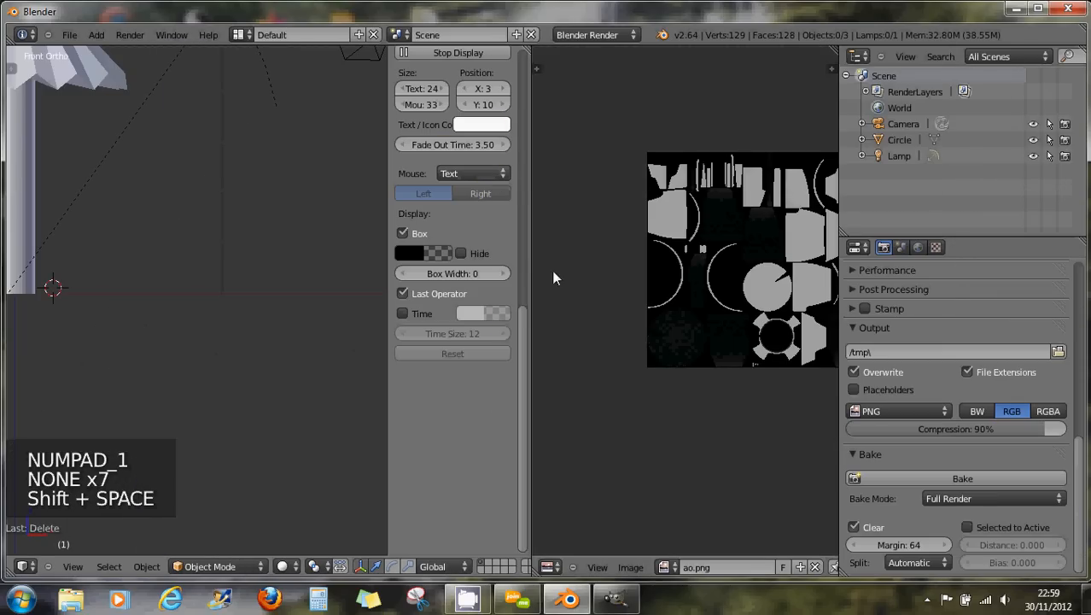
left_click_drag(391, 309, 727, 315)
middle_click_drag(222, 155, 385, 286, "shift")
right_click(259, 250)
key("KP_Decimal")
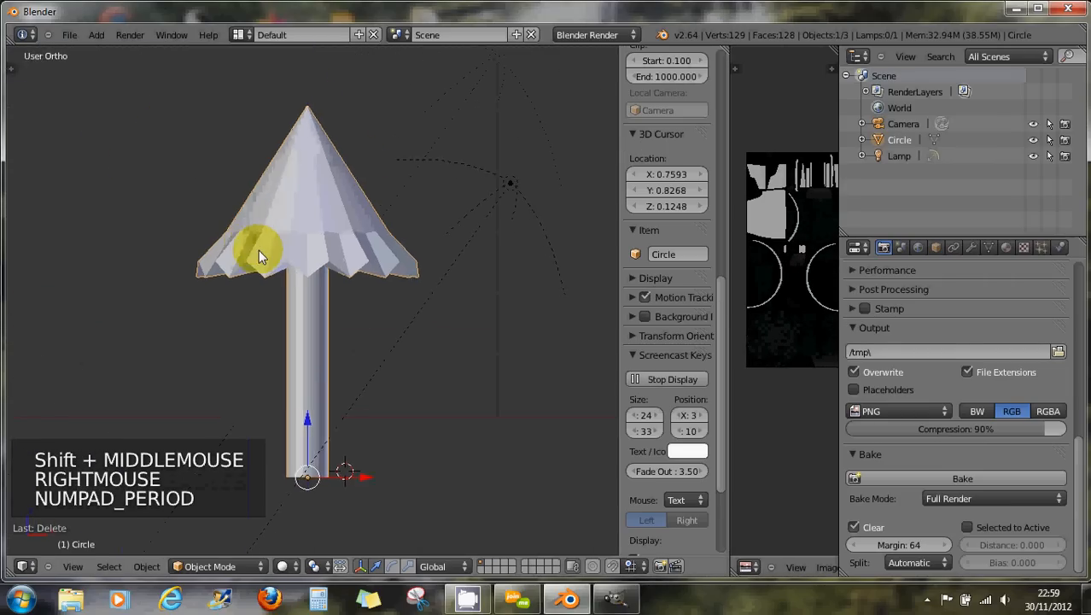
scroll(281, 254, "up", 4)
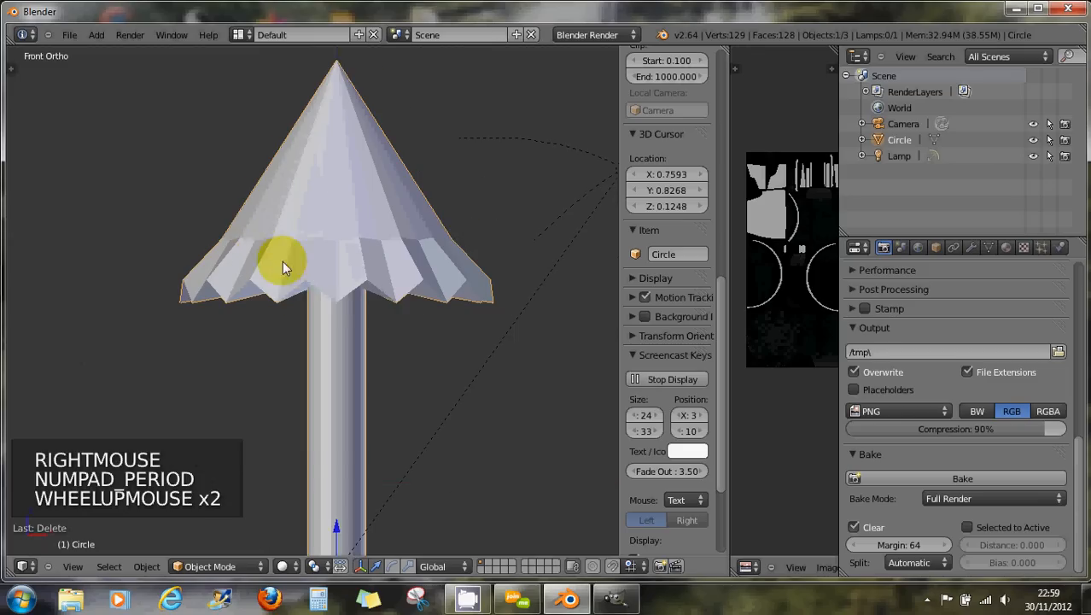
scroll(357, 290, "down", 2)
scroll(358, 299, "down", 1)
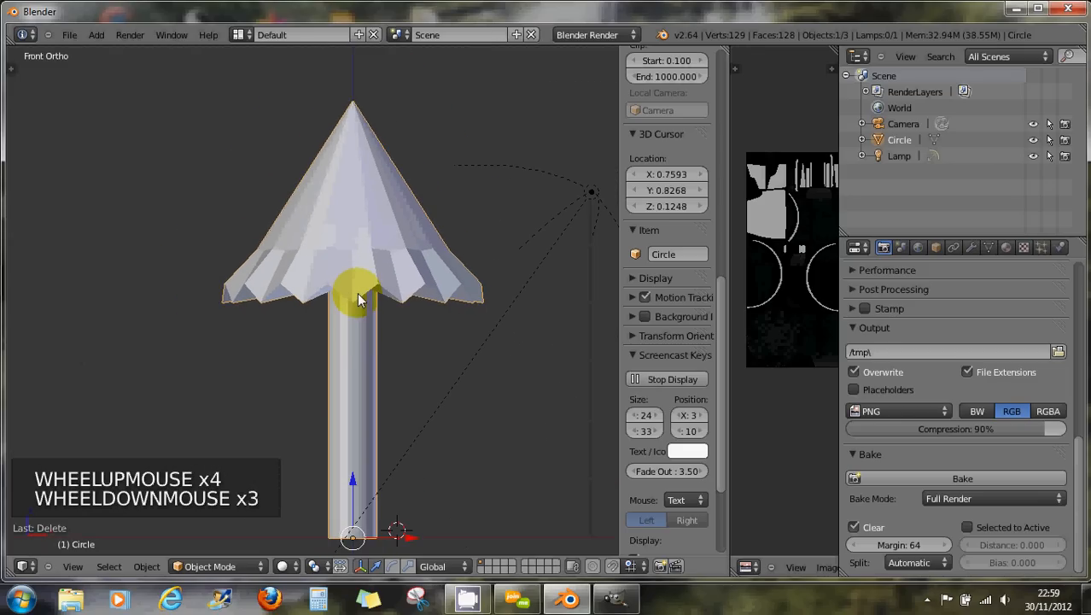
key("Tab")
Try selecting the edge loops around the stalk's open bottom and its top under the cap together.
middle_click_drag(390, 326, 365, 251)
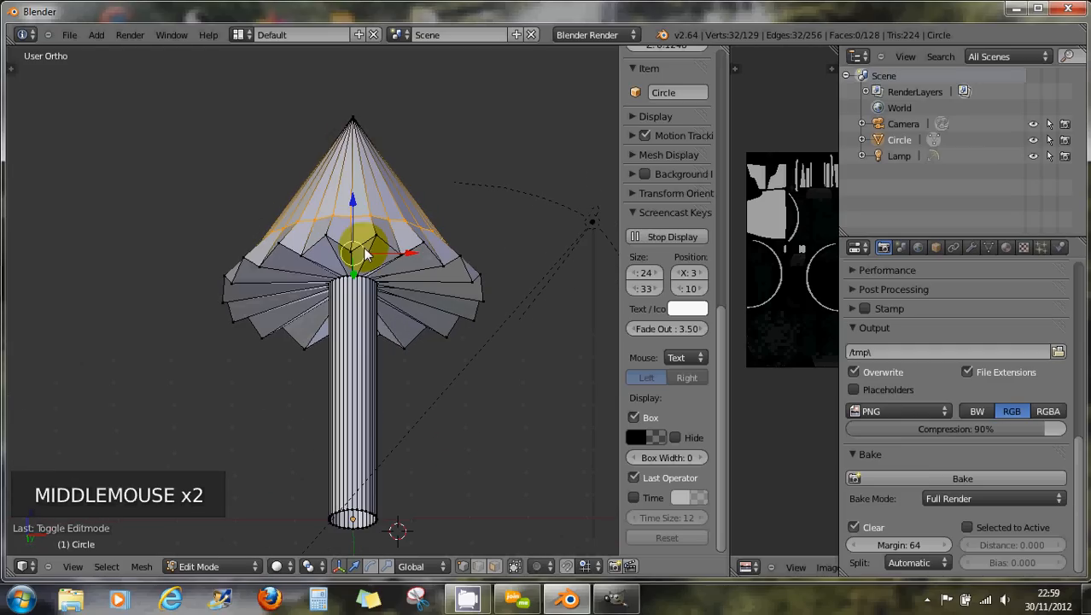
mouse_move(376, 316)
middle_mouse_down()
mouse_move(373, 297)
mouse_move(364, 314)
mouse_move(412, 321)
mouse_move(363, 299)
middle_mouse_up()
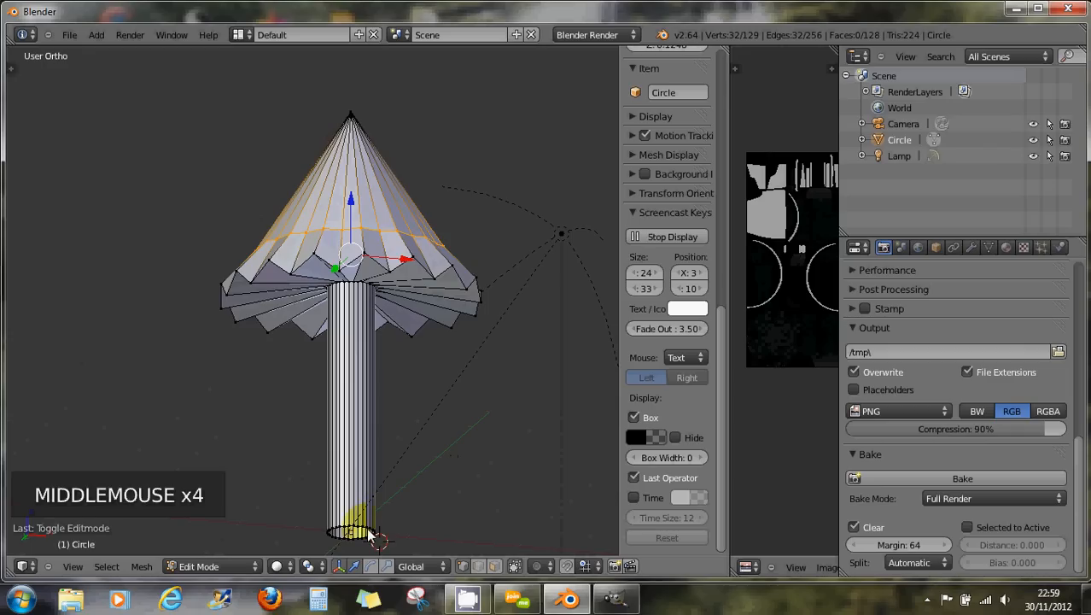
scroll(380, 519, "up", 3)
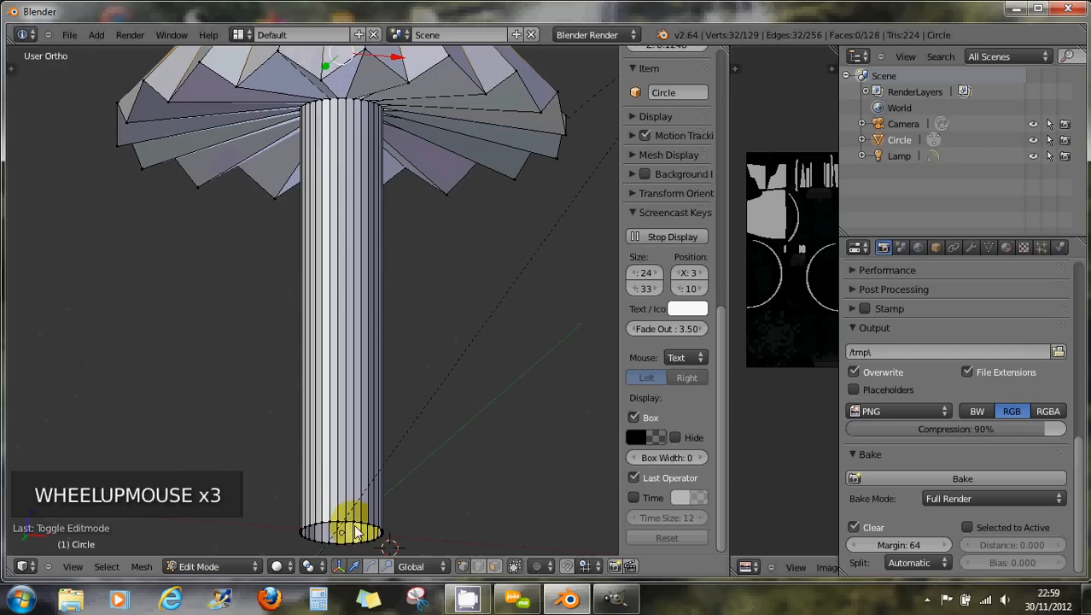
key("w")
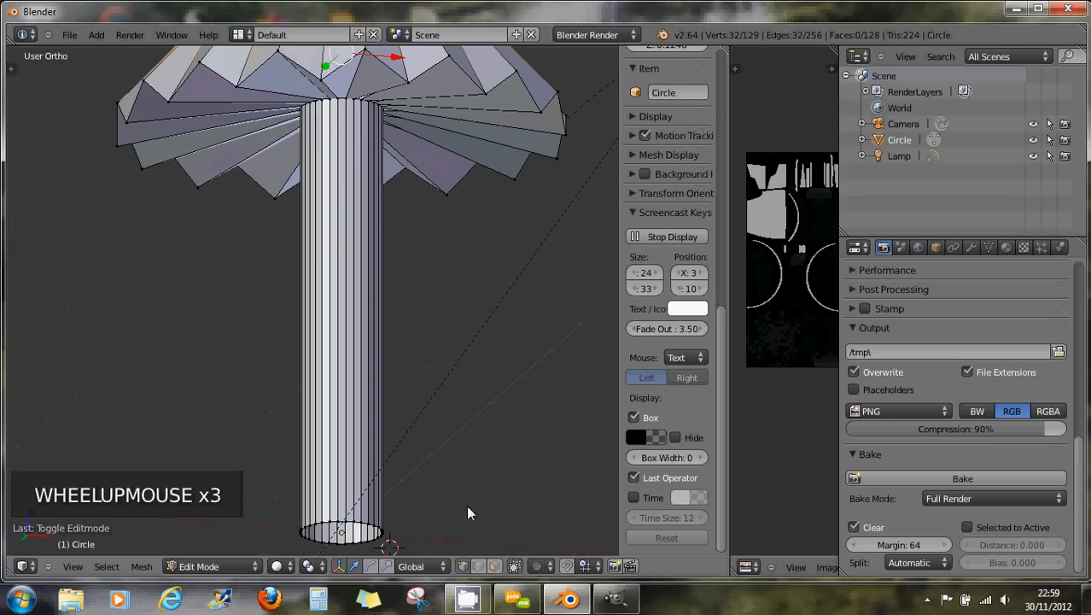
right_click(350, 530, "alt")
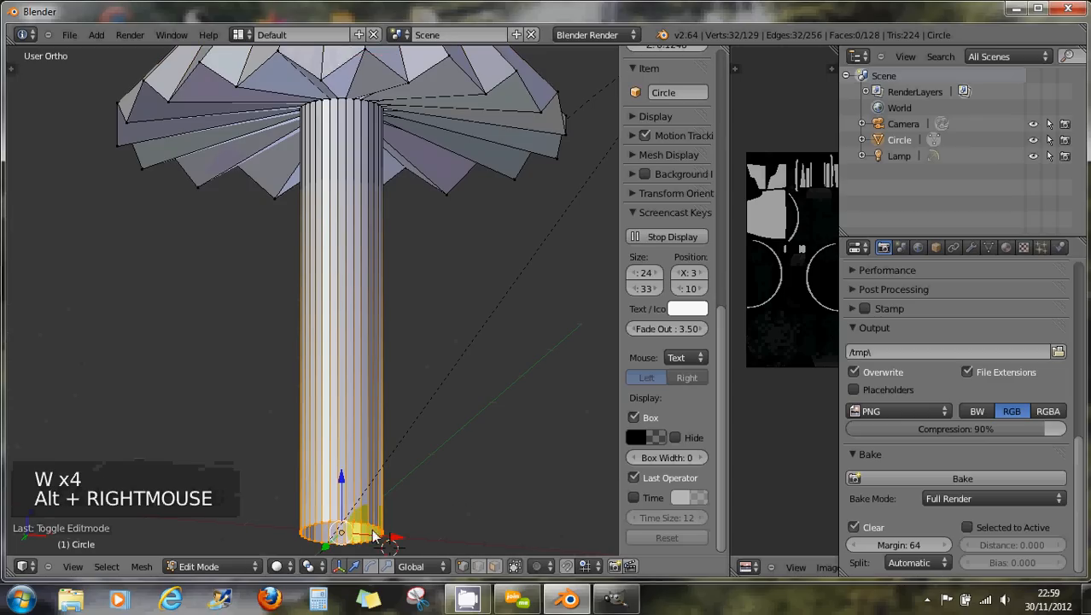
right_click(353, 533, "alt")
scroll(363, 531, "up", 3)
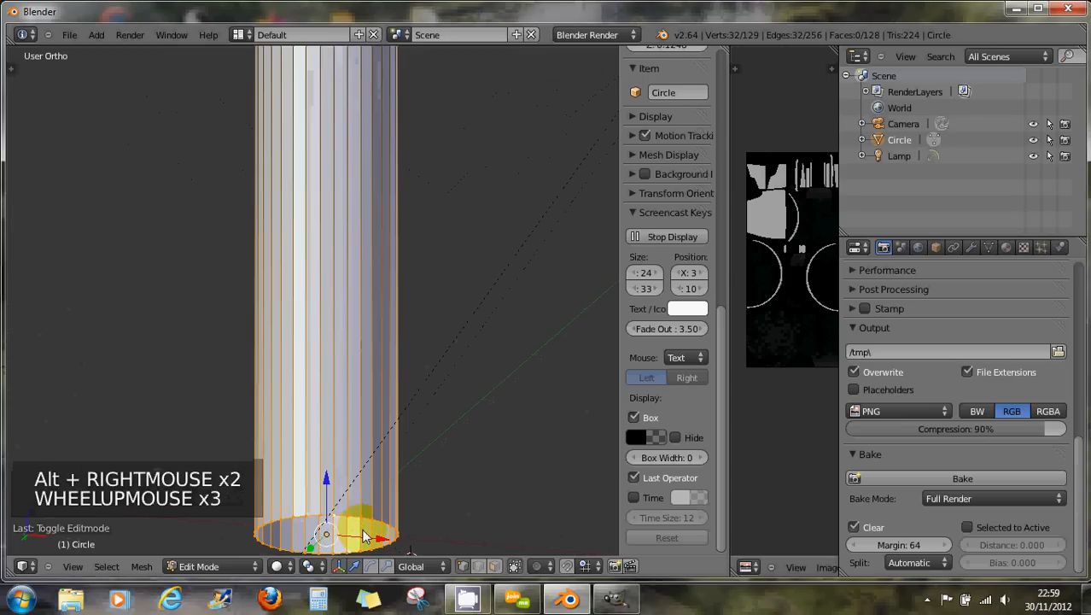
scroll(369, 463, "down", 3)
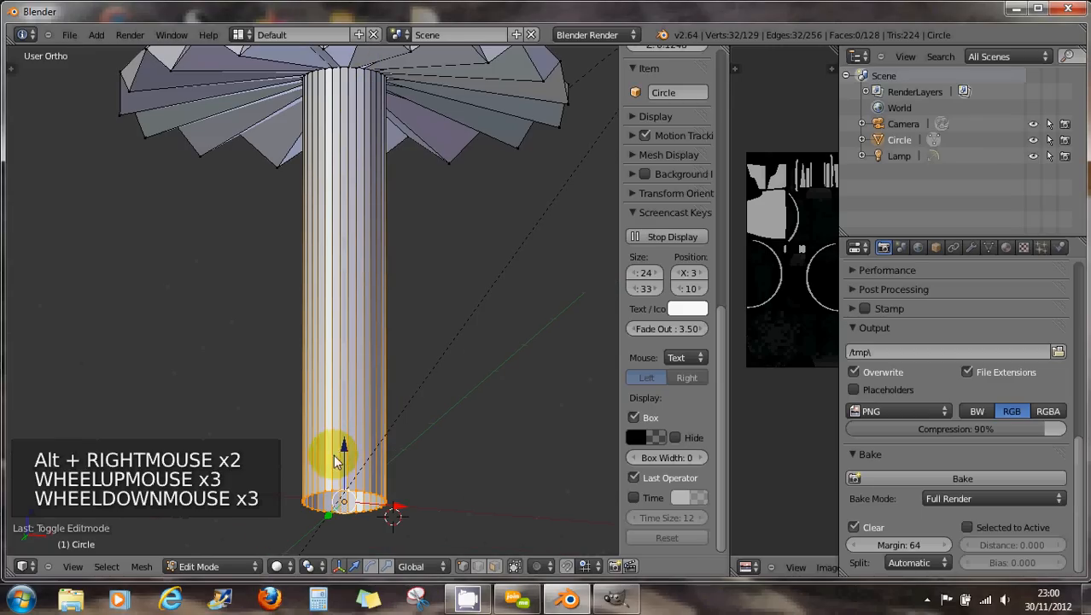
right_click(349, 68, "shift")
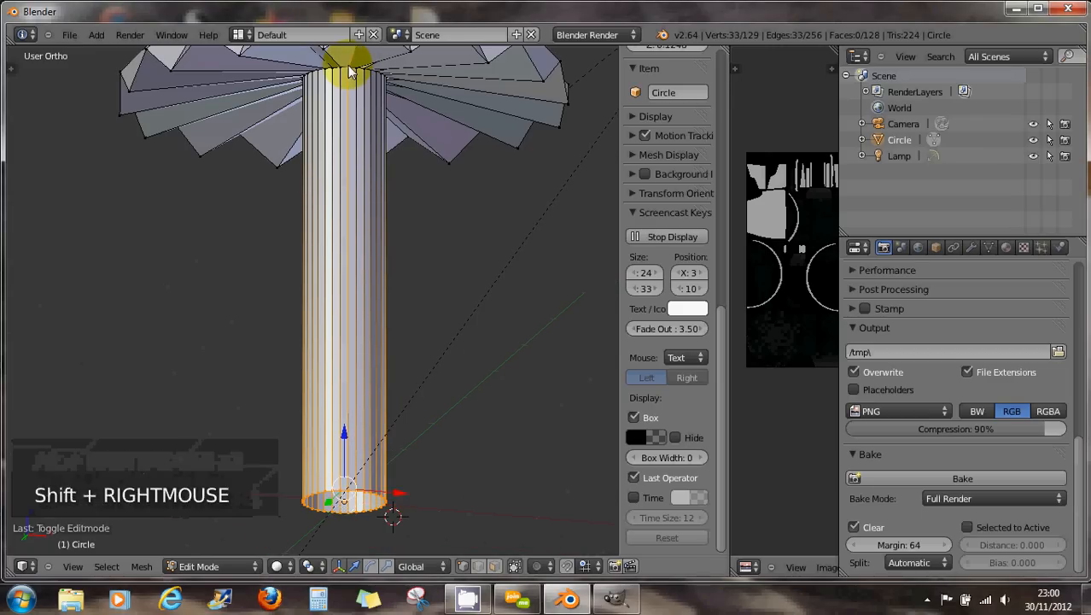
middle_click_drag(351, 248, 348, 158)
scroll(349, 236, "up", 2)
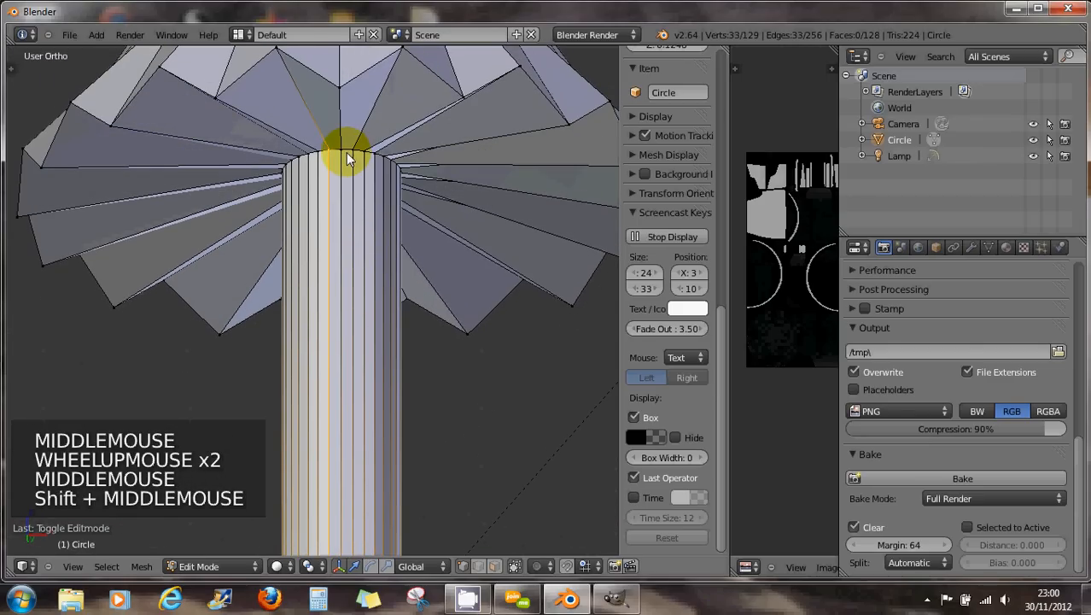
right_click(348, 152, "alt+shift")
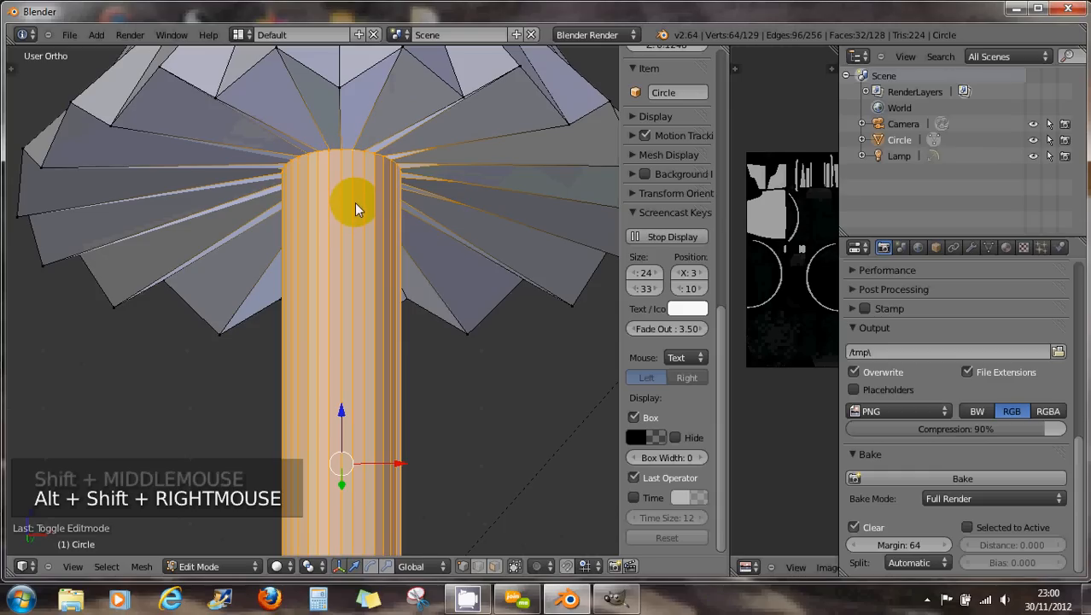
Mark seams on the edge loop around the stalk's top under the cap and on the loop around its open bottom.
right_click(346, 152, "alt")
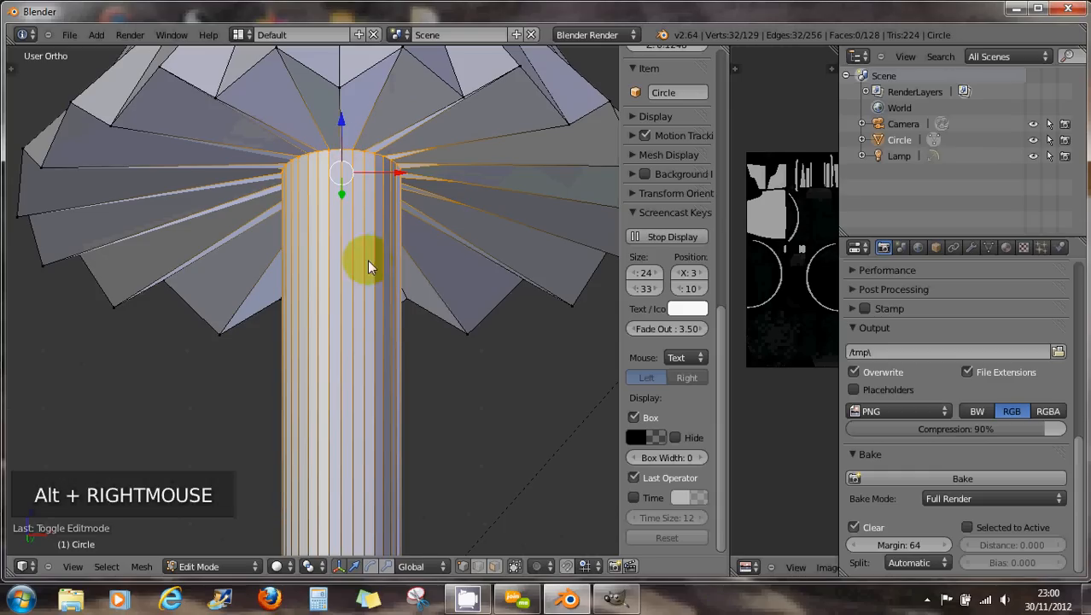
middle_click_drag(369, 334, 360, 305, "shift")
key("ctrl+e")
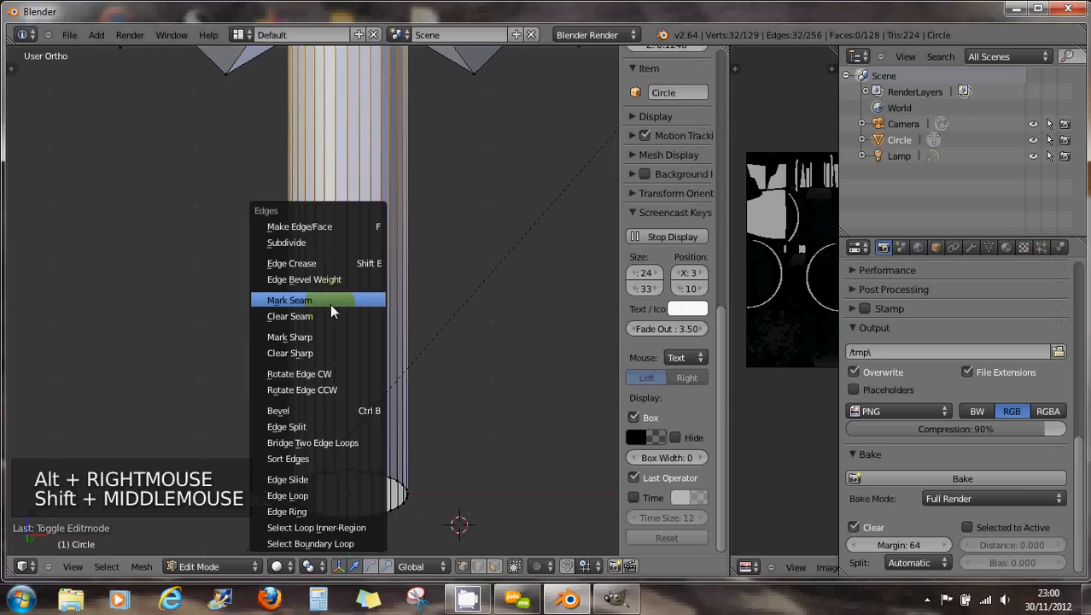
left_click(329, 301)
right_click(350, 472, "alt")
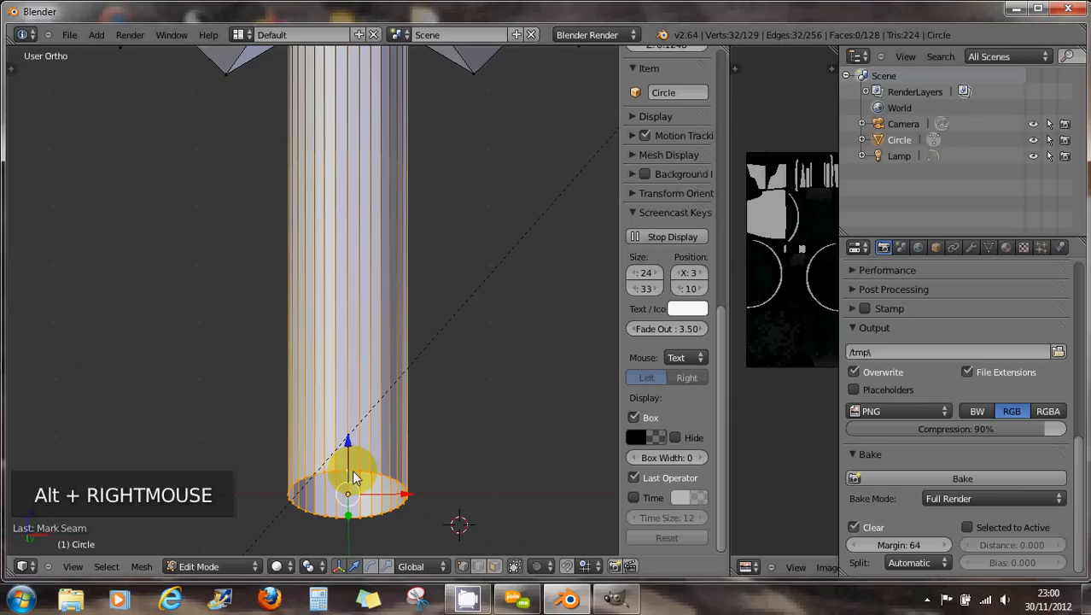
key("ctrl+e")
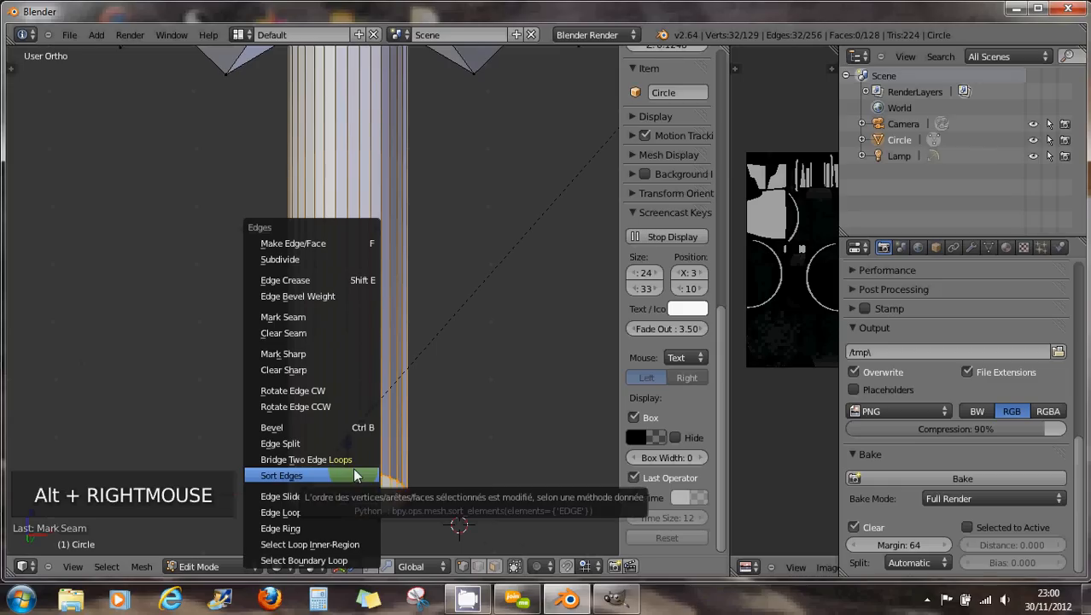
left_click(307, 321)
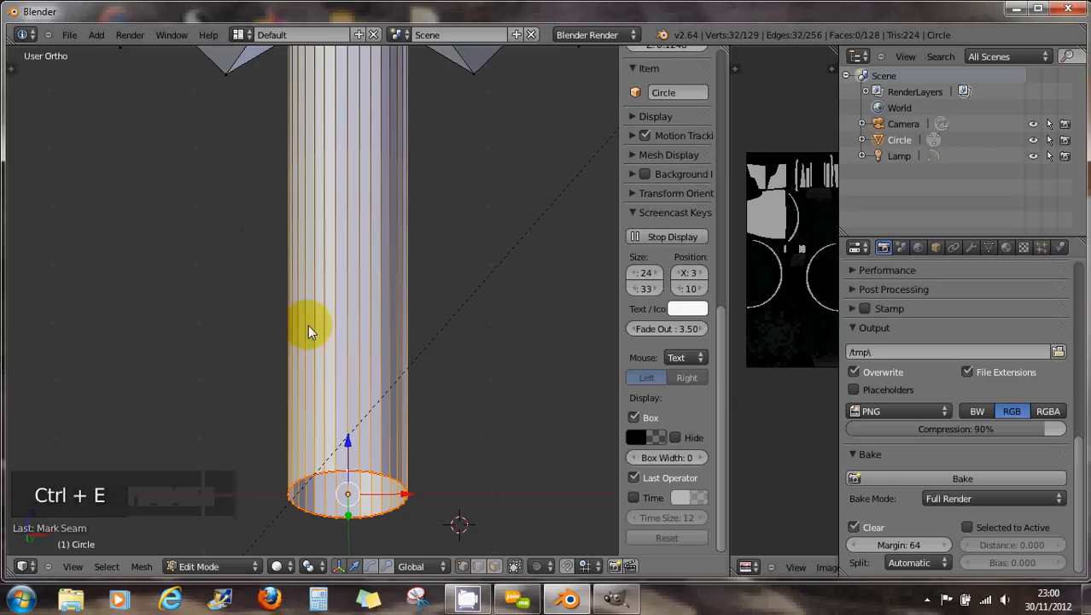
Mark one vertical edge of the stalk as a seam, running from the bottom rim up to the cap.
right_click(347, 466)
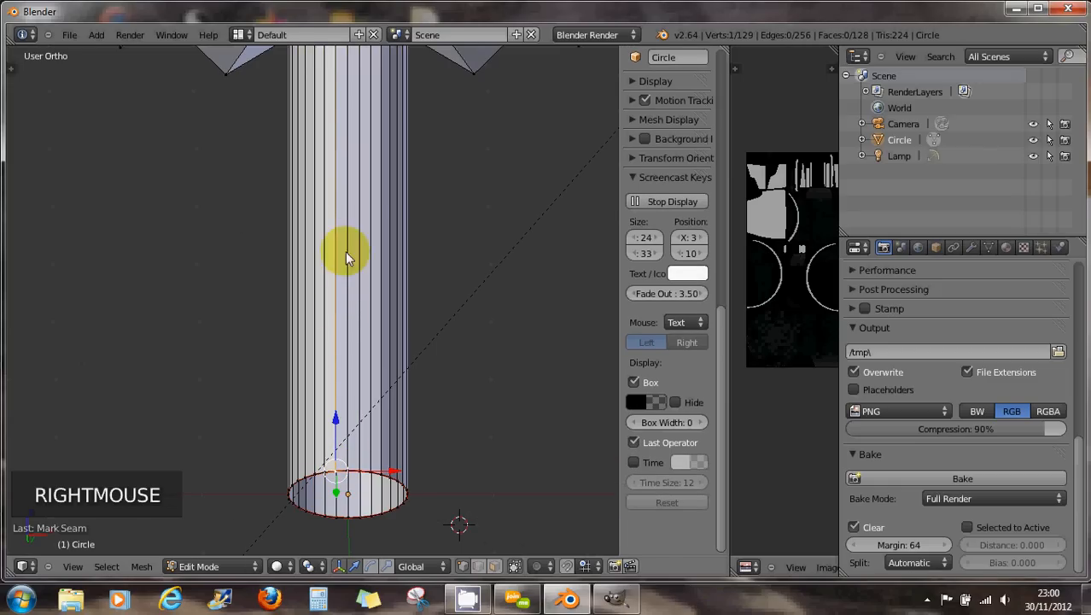
middle_click_drag(354, 196, 364, 464, "shift")
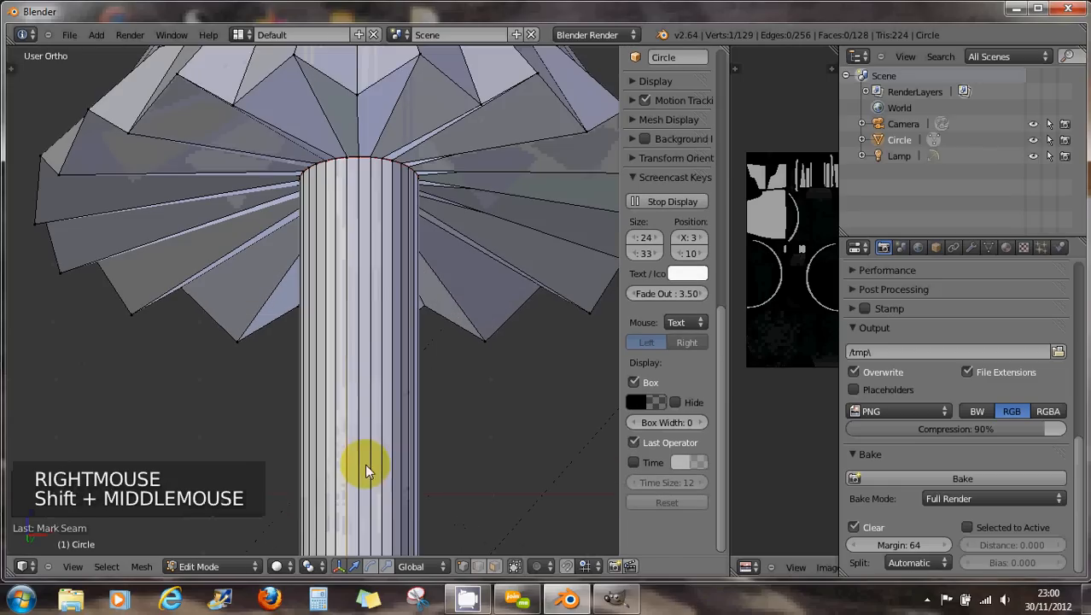
right_click(346, 161, "shift")
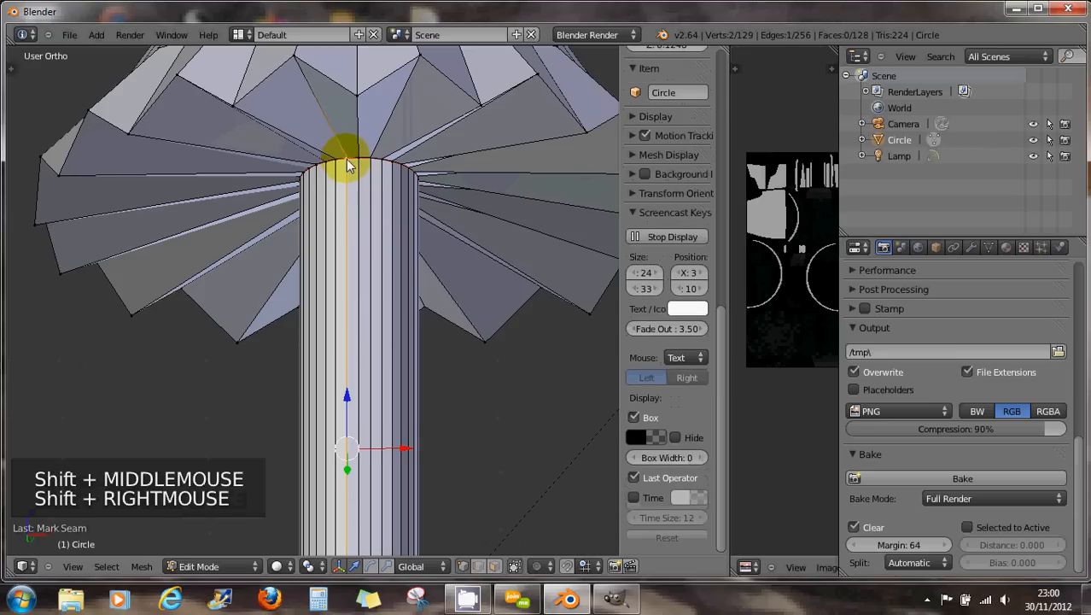
key("ctrl+e")
left_click(349, 245)
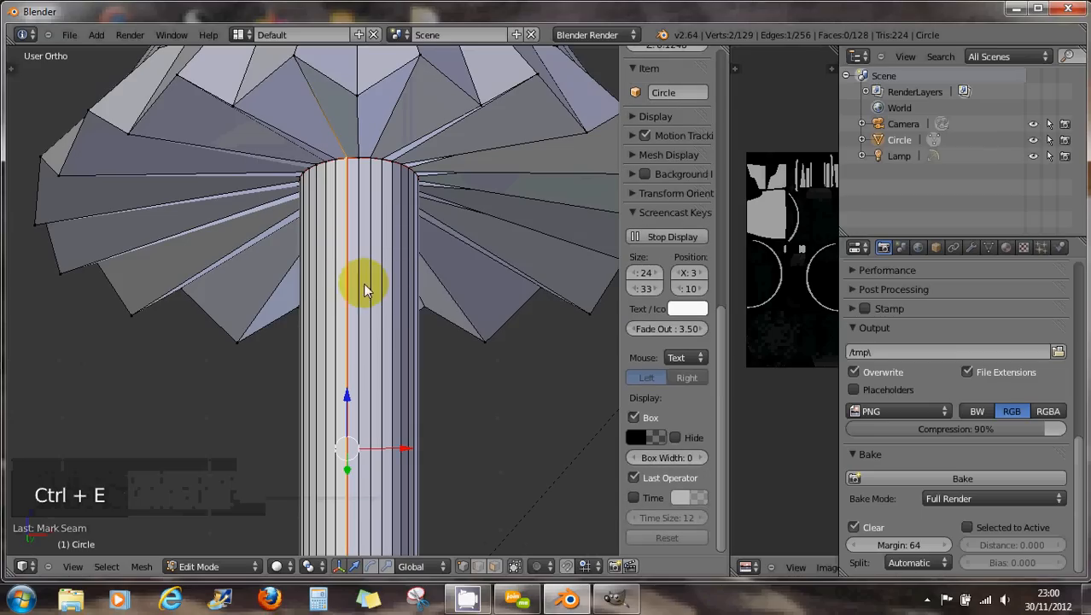
Select all the stalk's faces through its bottom and top edge loops, and widen the image editor showing ao.png.
middle_click_drag(363, 283, 415, 288)
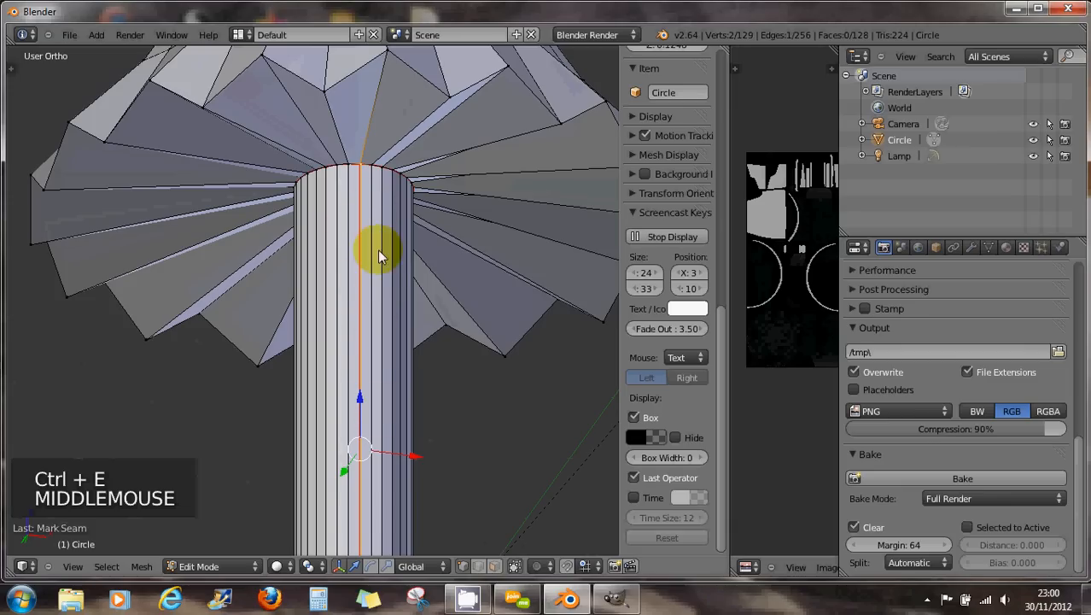
scroll(365, 401, "down", 2)
middle_click_drag(365, 402, 346, 359)
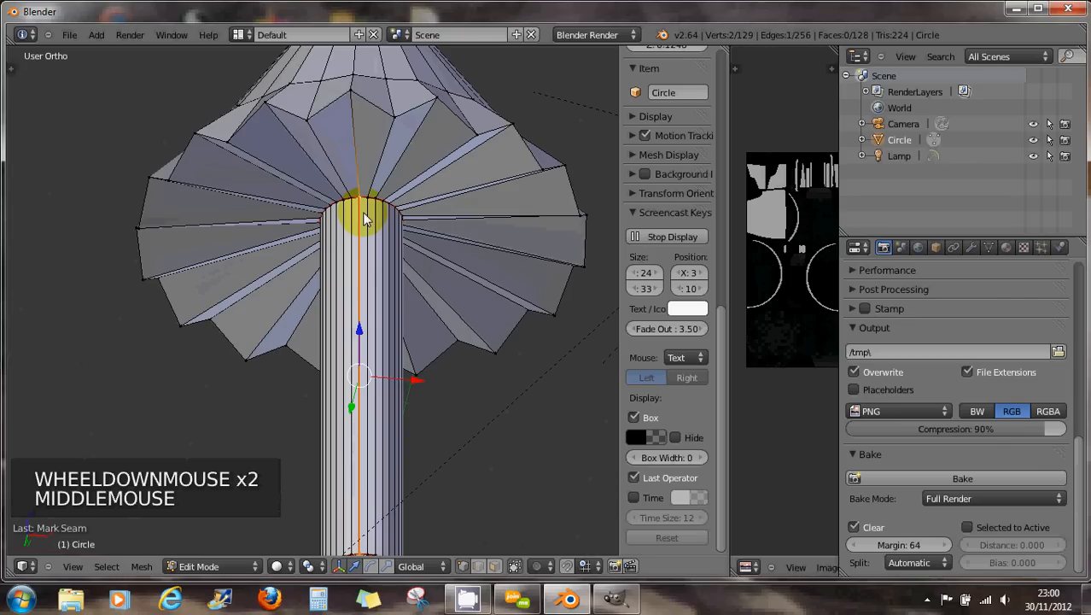
middle_click_drag(390, 295, 357, 237)
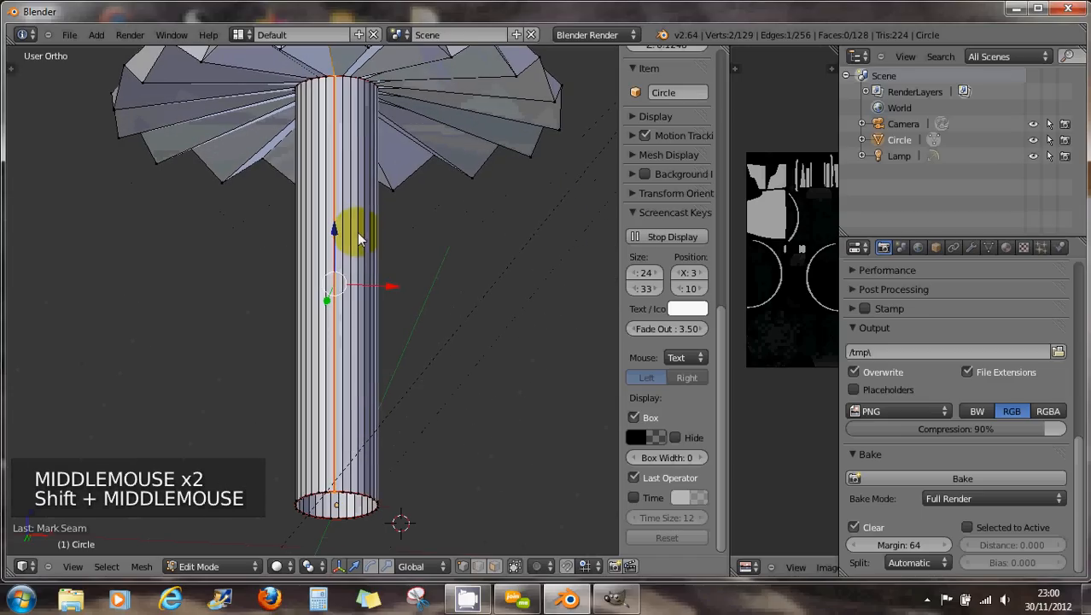
right_click(340, 495, "alt")
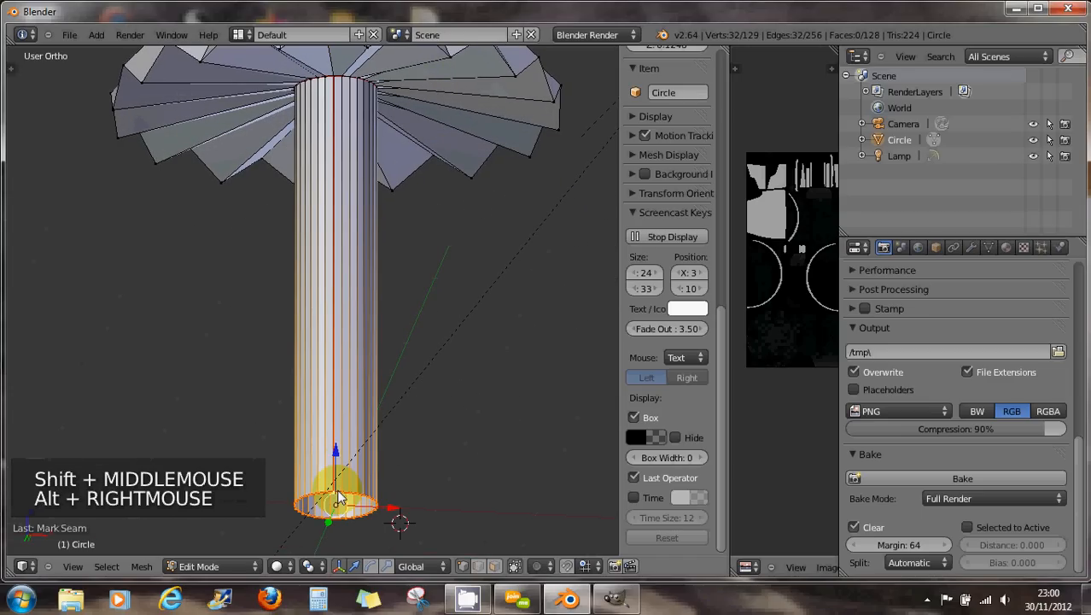
right_click(340, 82, "alt+shift")
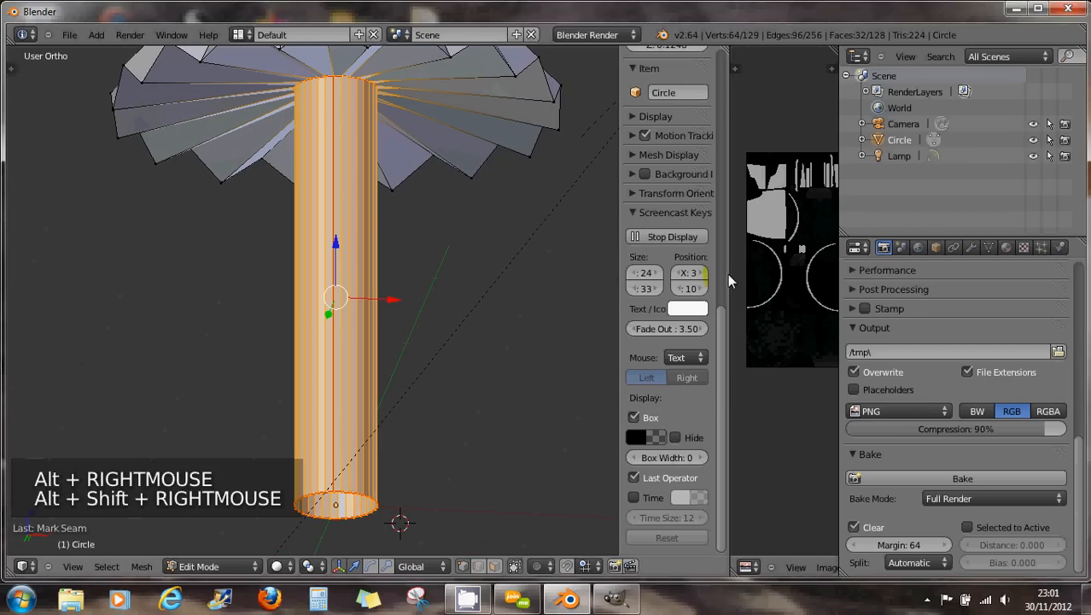
left_click_drag(729, 279, 585, 279)
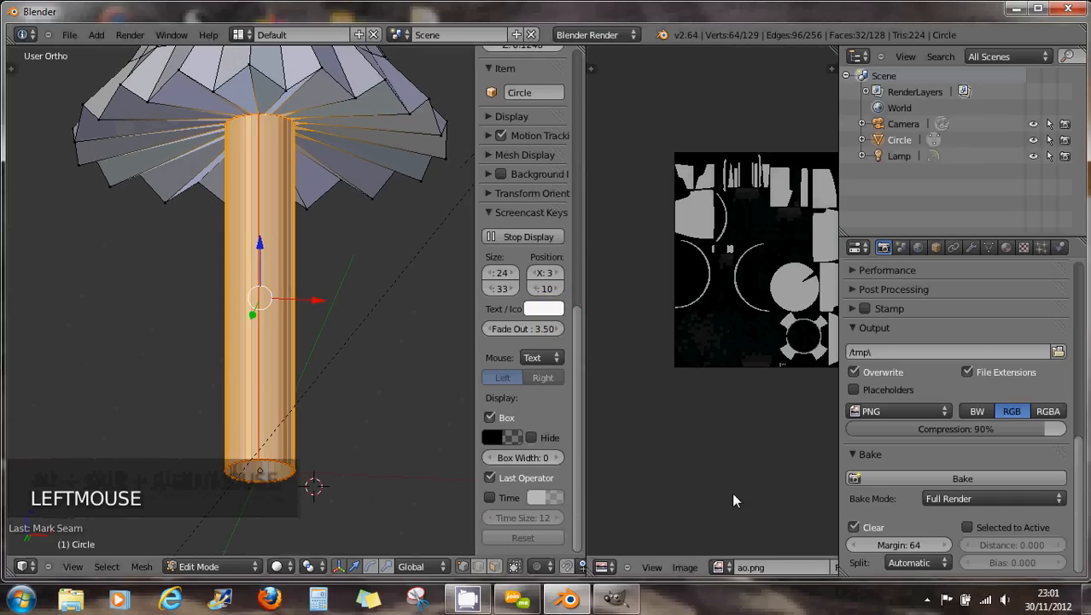
Unwrap the selected stalk faces and shear the resulting UV island until its slanted edges run straight up and down.
key("u")
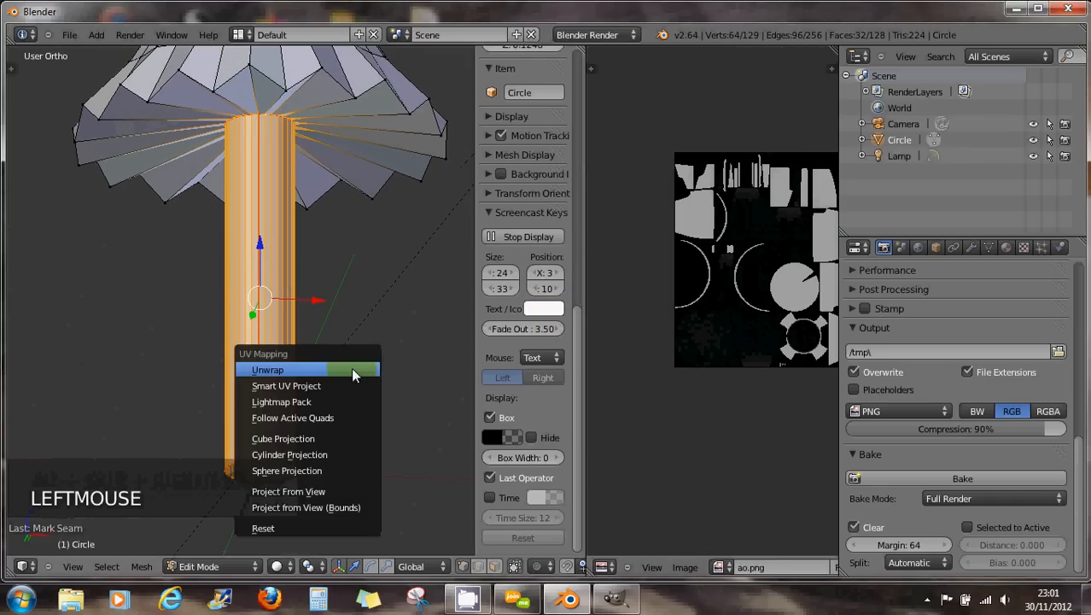
key("u")
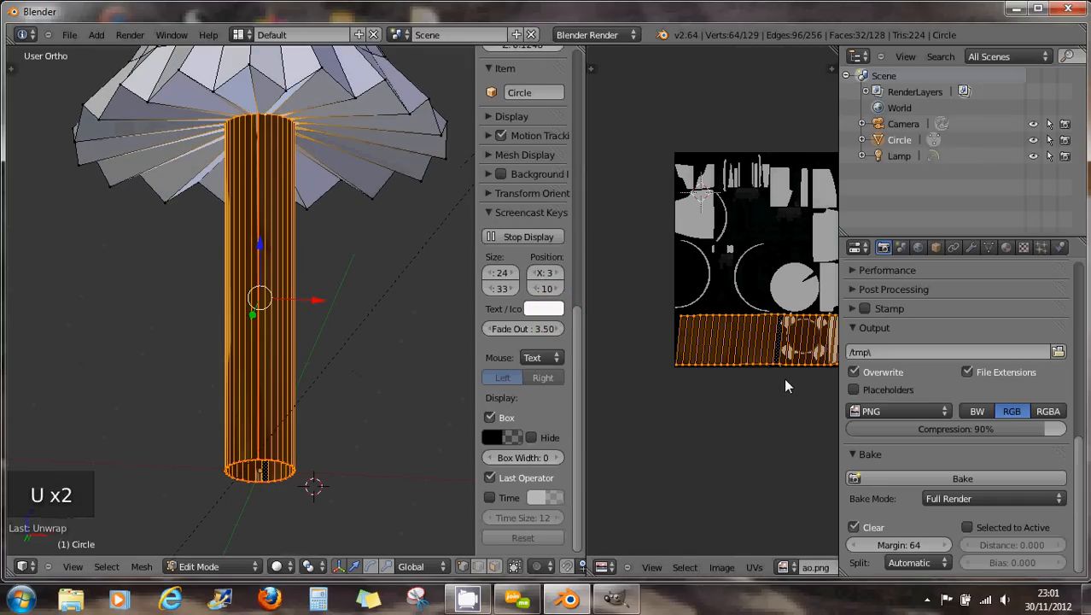
scroll(784, 377, "up", 1)
middle_click_drag(774, 366, 708, 397)
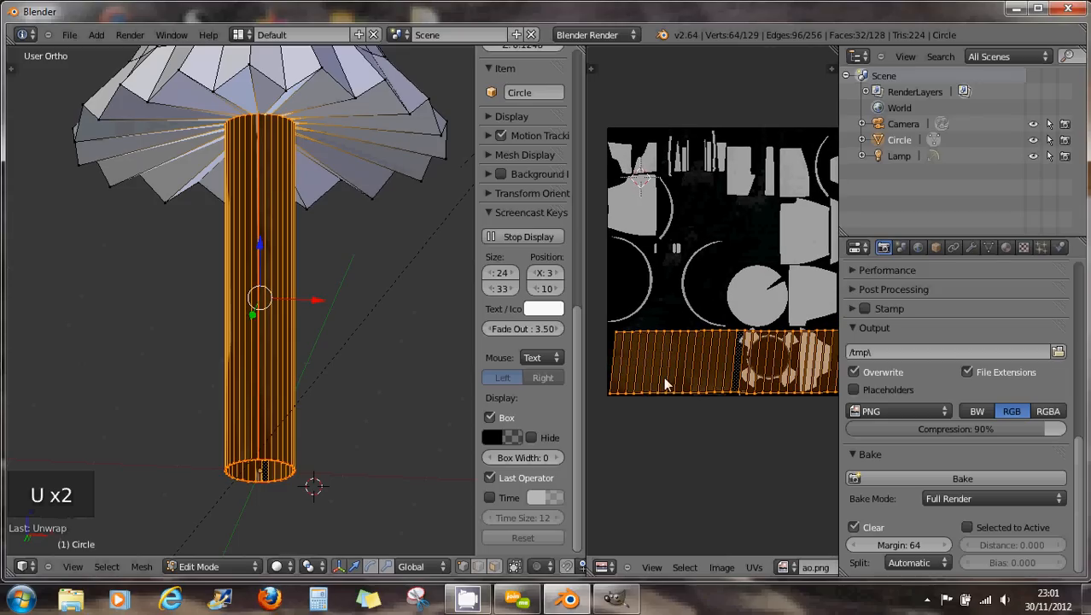
left_click_drag(584, 371, 488, 374)
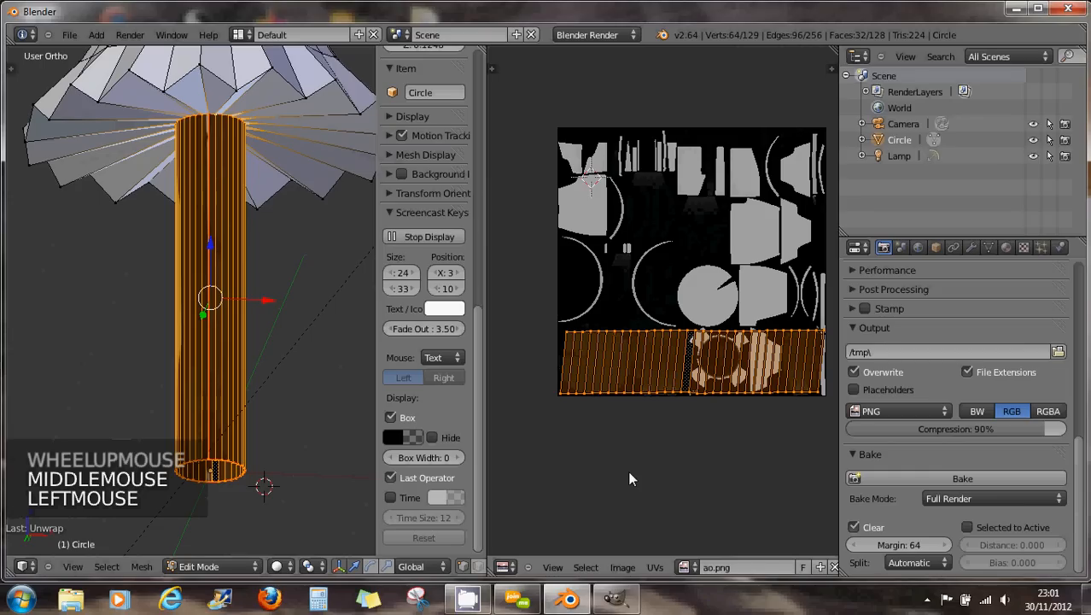
key("ctrl+alt+shift+s")
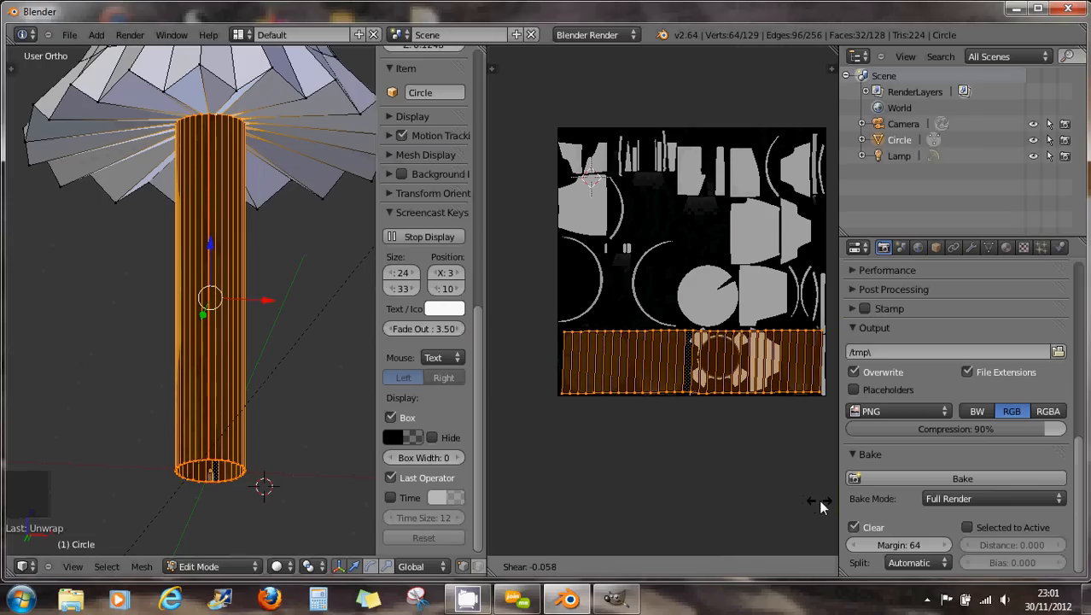
left_click(719, 499)
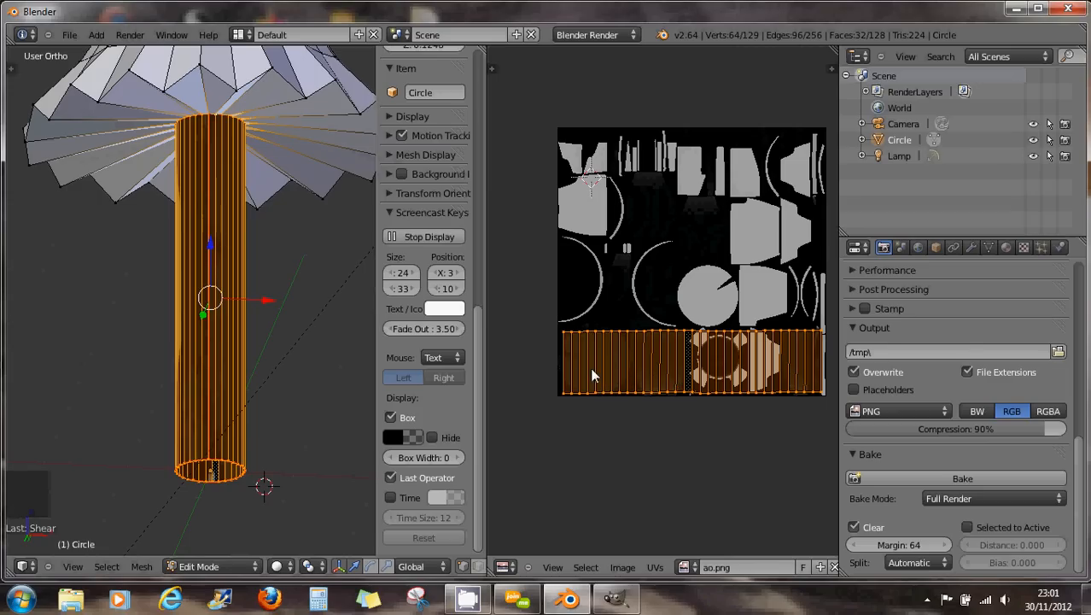
Look up the Shear command among the transform operations available for UVs.
mouse_move(251, 183)
middle_mouse_down()
mouse_move(257, 220)
mouse_move(226, 199)
mouse_move(271, 190)
middle_mouse_up()
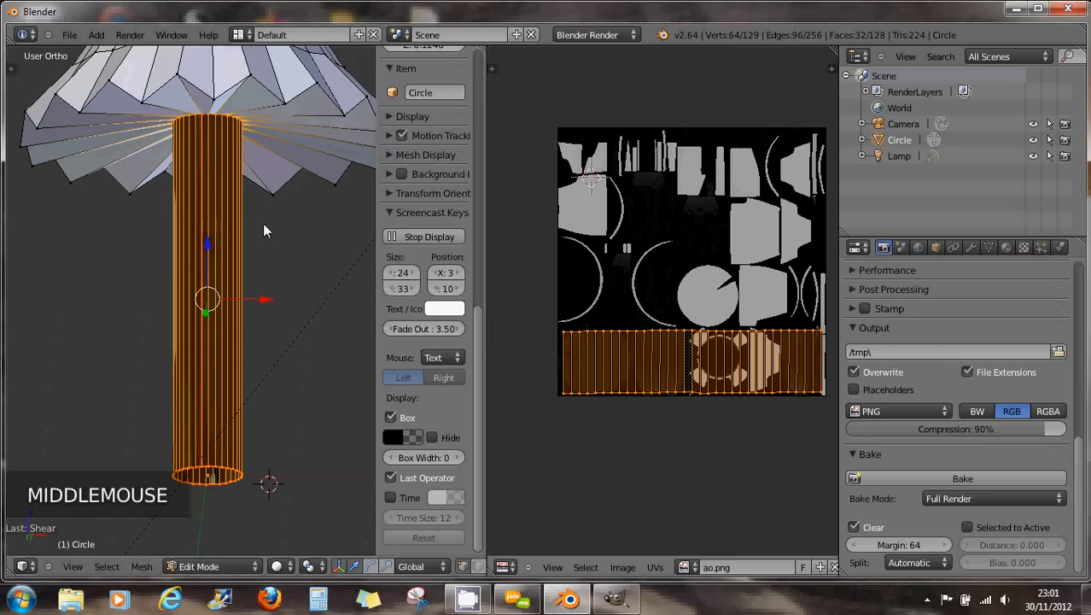
middle_click_drag(243, 176, 223, 288, "shift")
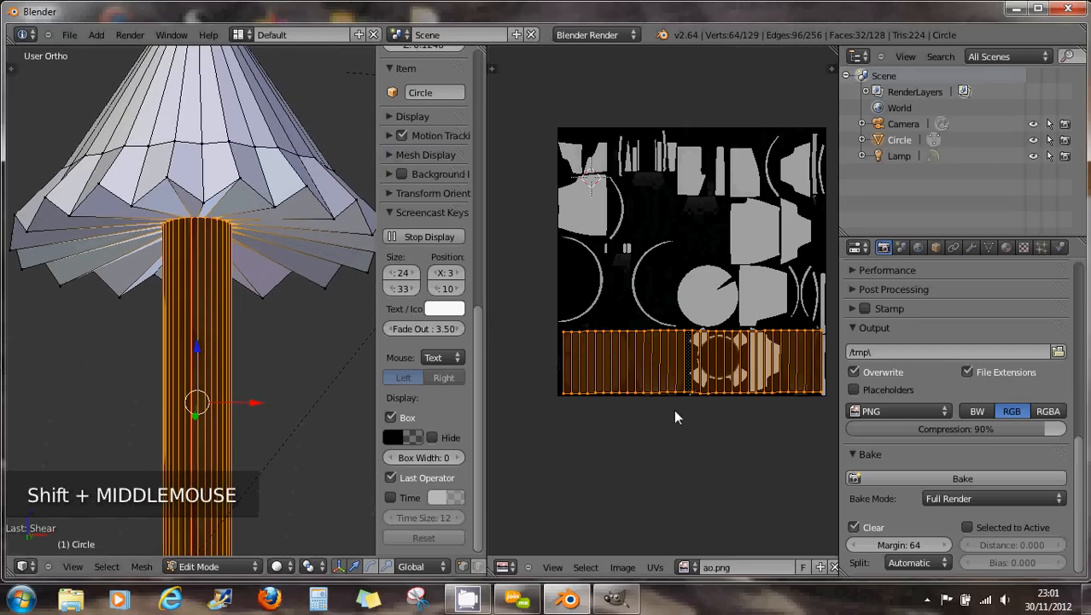
left_click(654, 568)
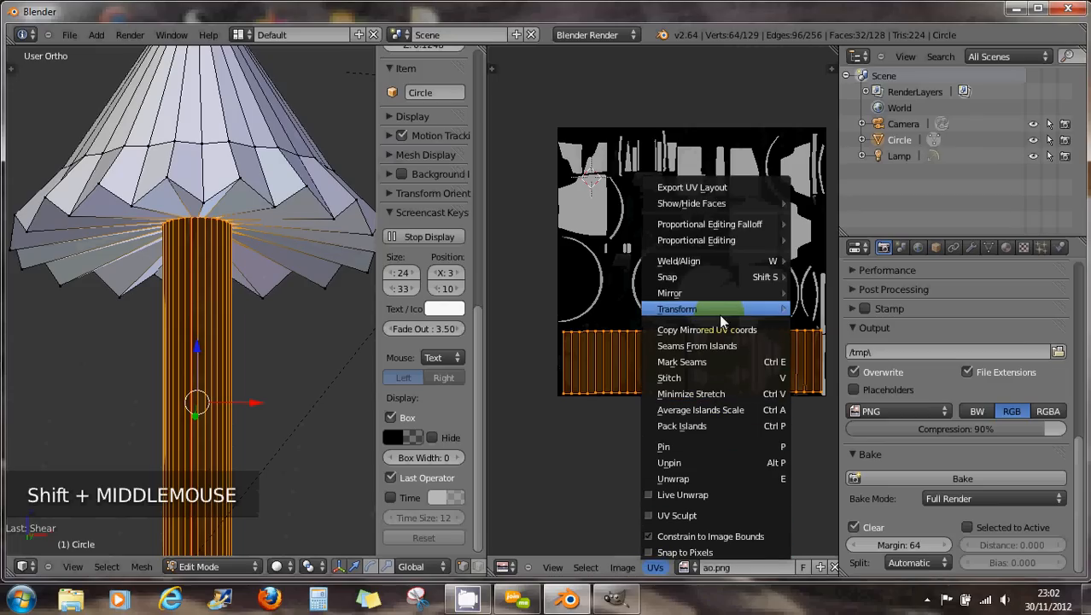
mouse_move(714, 261)
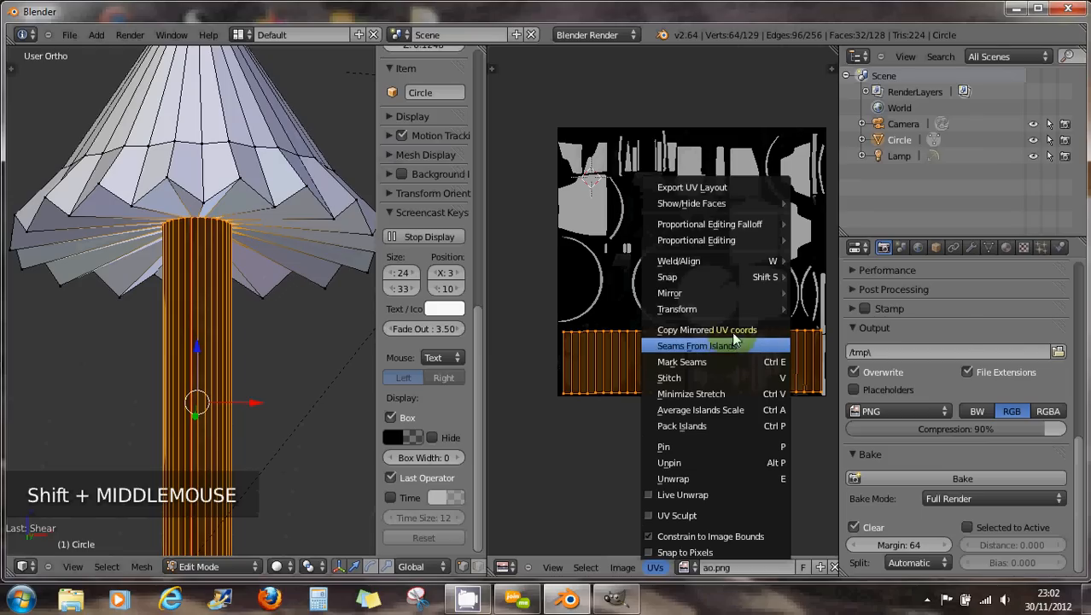
mouse_move(777, 312)
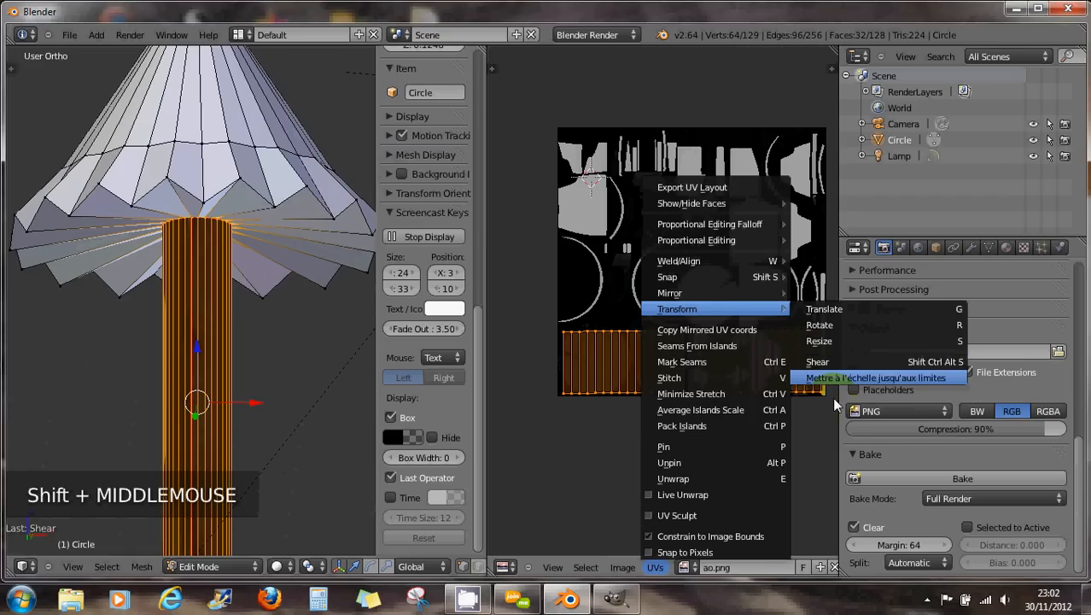
left_click(884, 361)
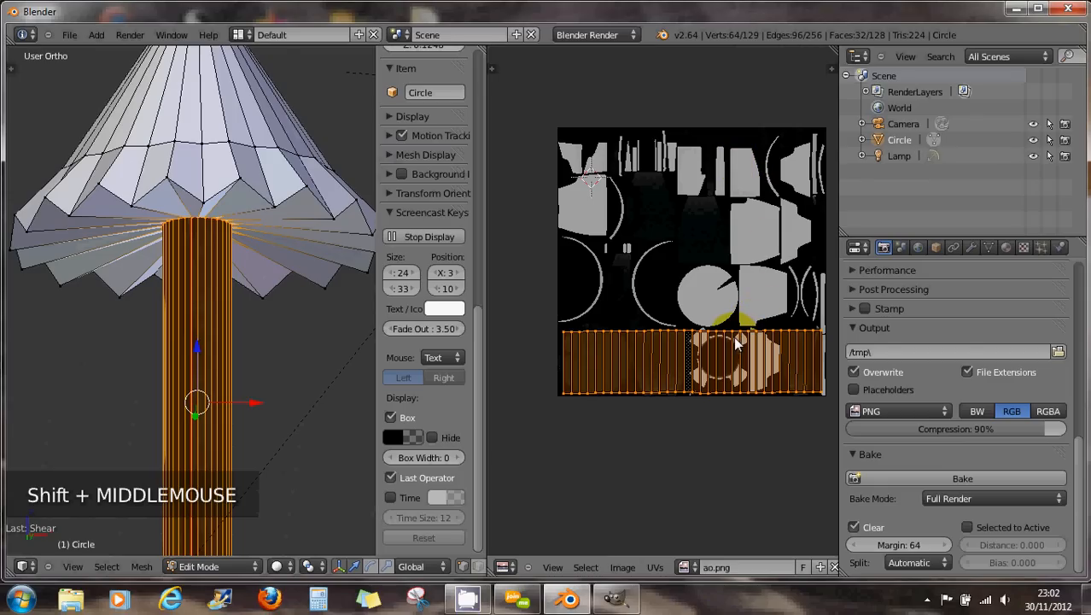
Pin all of the stalk's UV vertices, hide the selected stalk and widen the 3D view.
key("p")
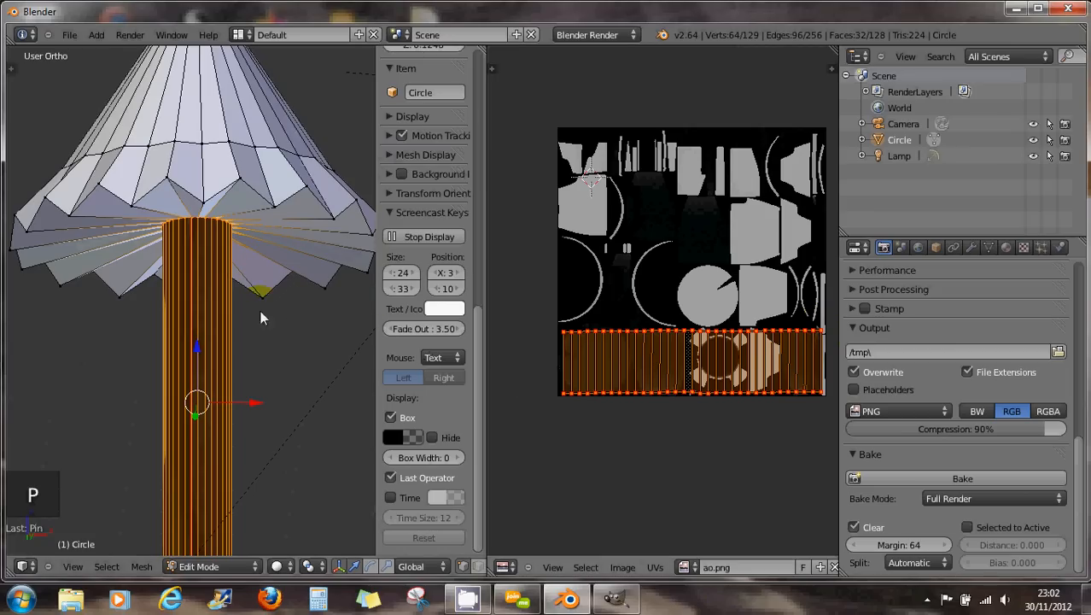
left_click(257, 435)
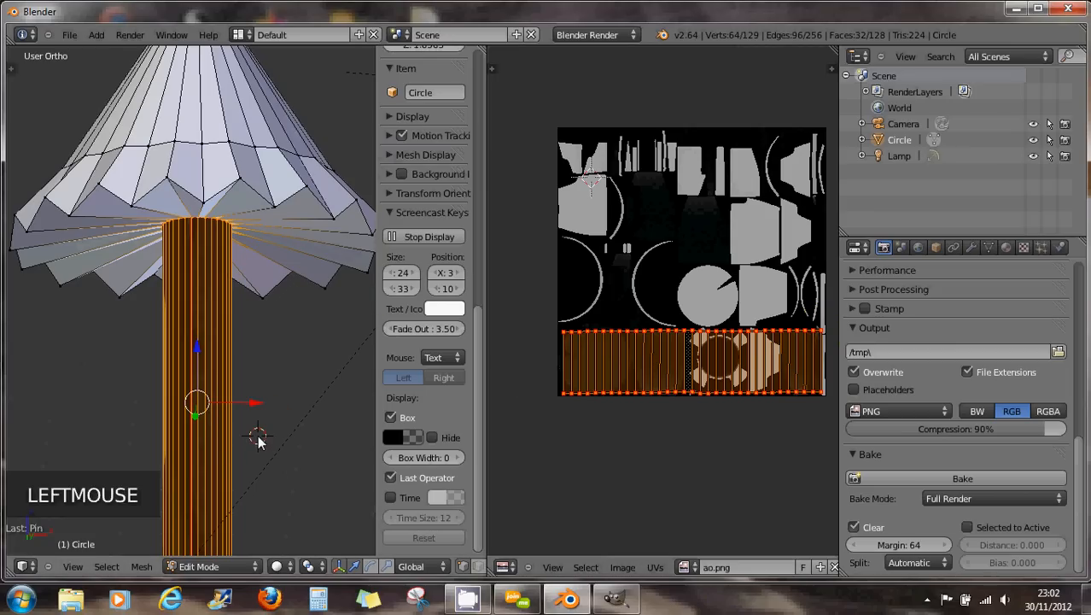
key("h")
middle_click_drag(209, 318, 153, 313)
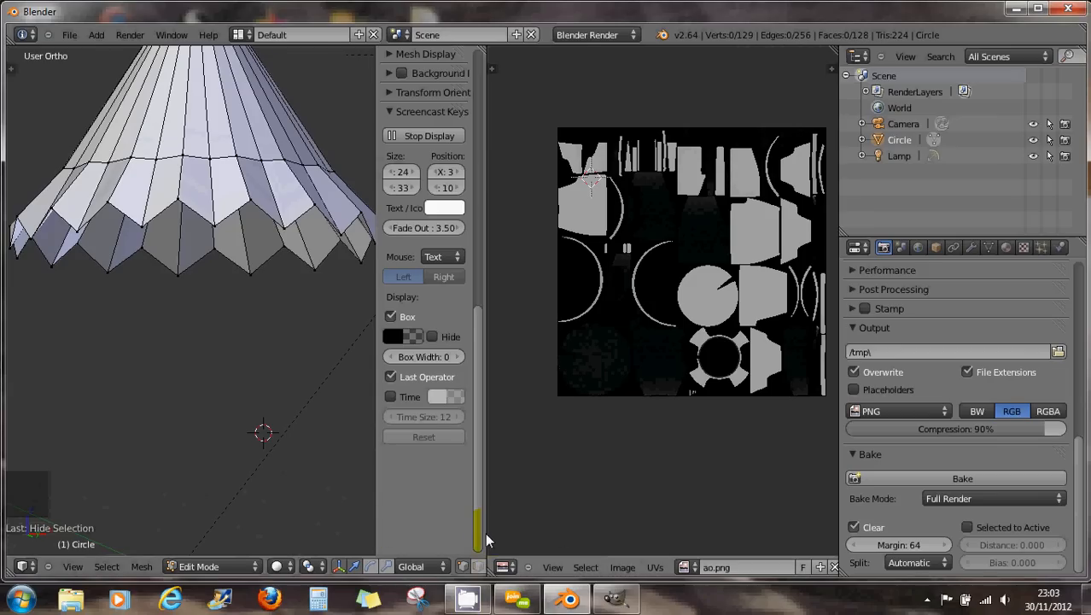
left_click_drag(483, 534, 619, 535)
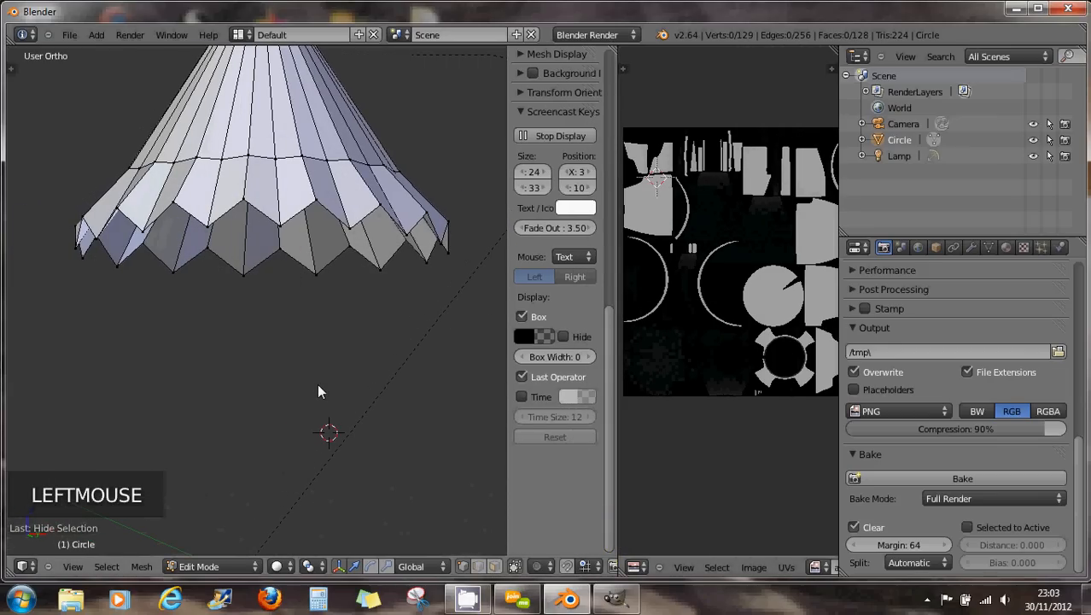
Reveal the hidden geometry, switch to face selection mode and hide only the stalk's faces.
key("alt+h")
scroll(317, 384, "up", 1)
middle_click_drag(317, 383, 300, 269)
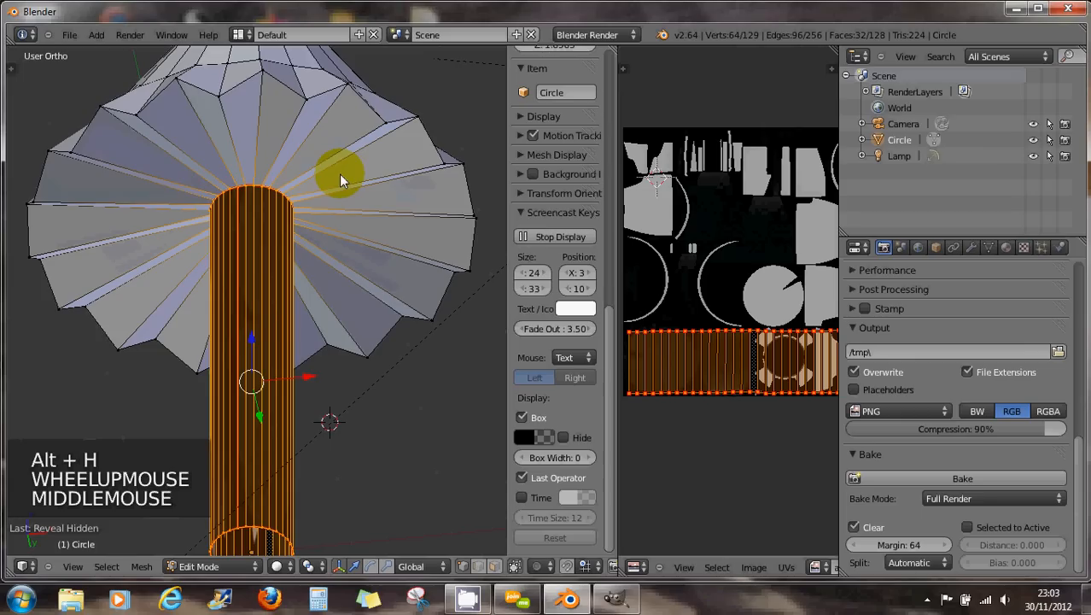
left_click(493, 569)
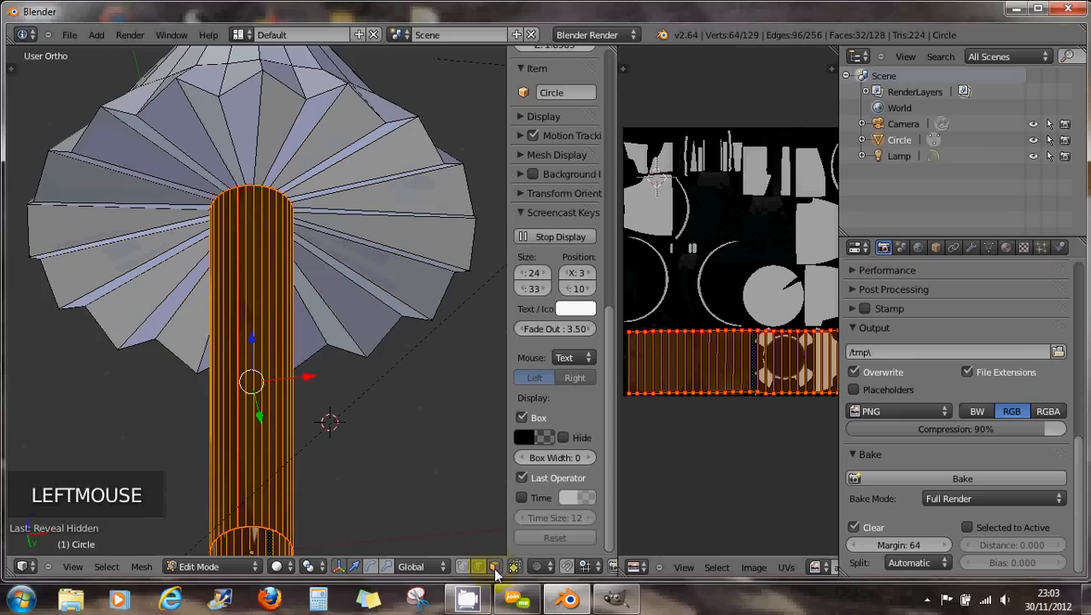
middle_click_drag(346, 367, 315, 372)
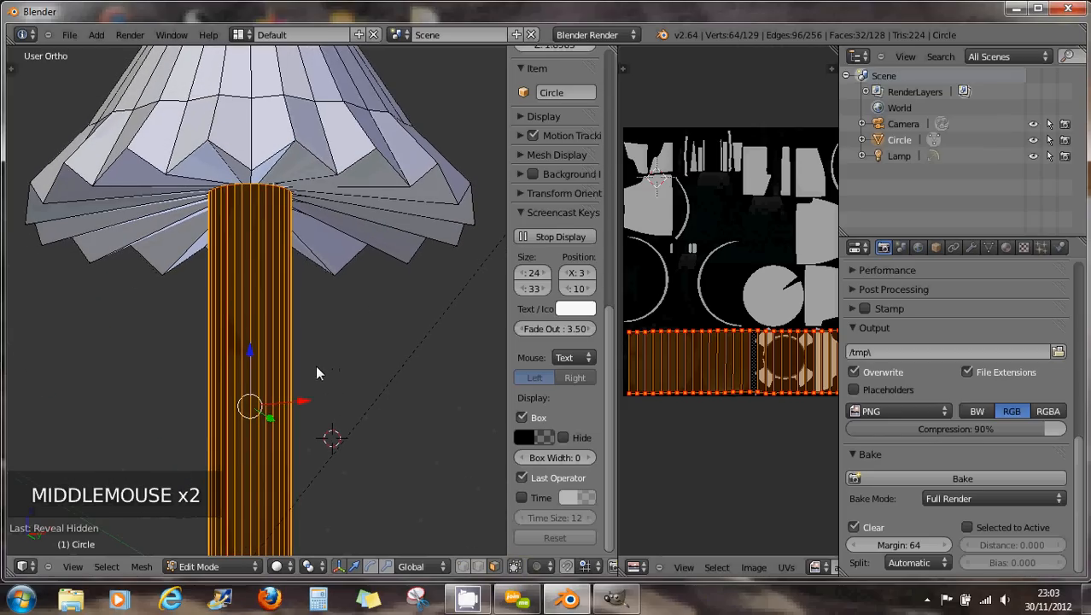
key("h")
Examine the stalk opening on the cap's underside and switch to vertex selection mode.
middle_click_drag(300, 286, 295, 239)
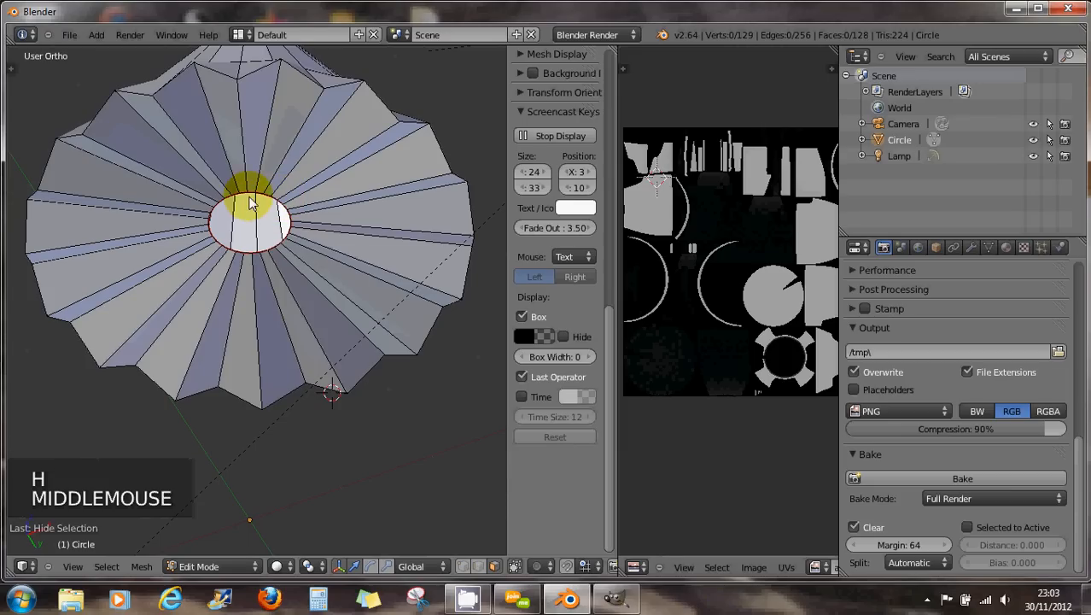
scroll(280, 210, "up", 6)
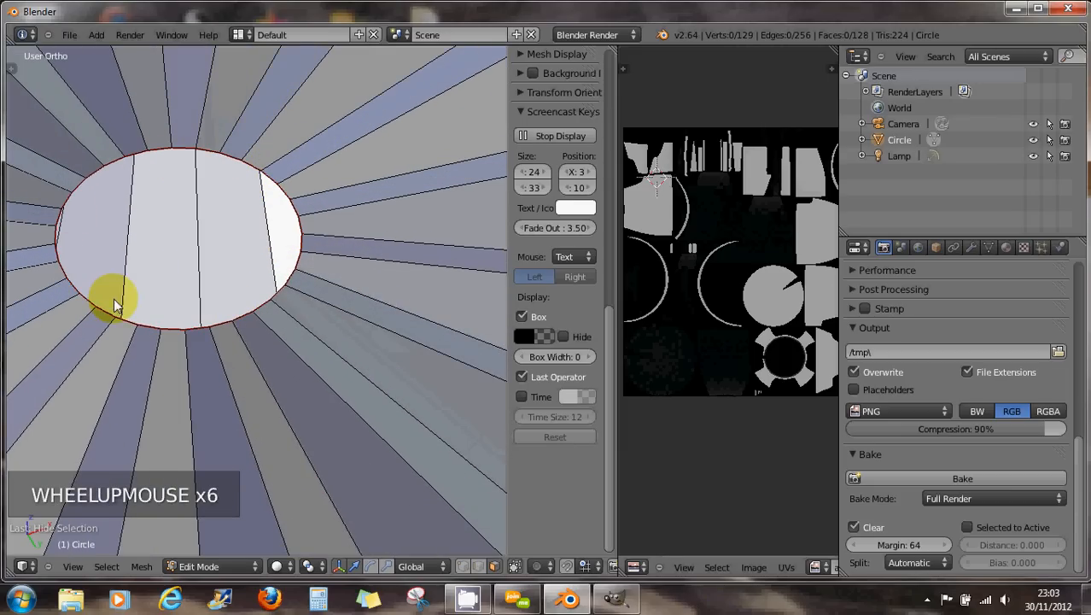
scroll(198, 261, "down", 6)
middle_click_drag(189, 248, 155, 220)
scroll(171, 221, "up", 1)
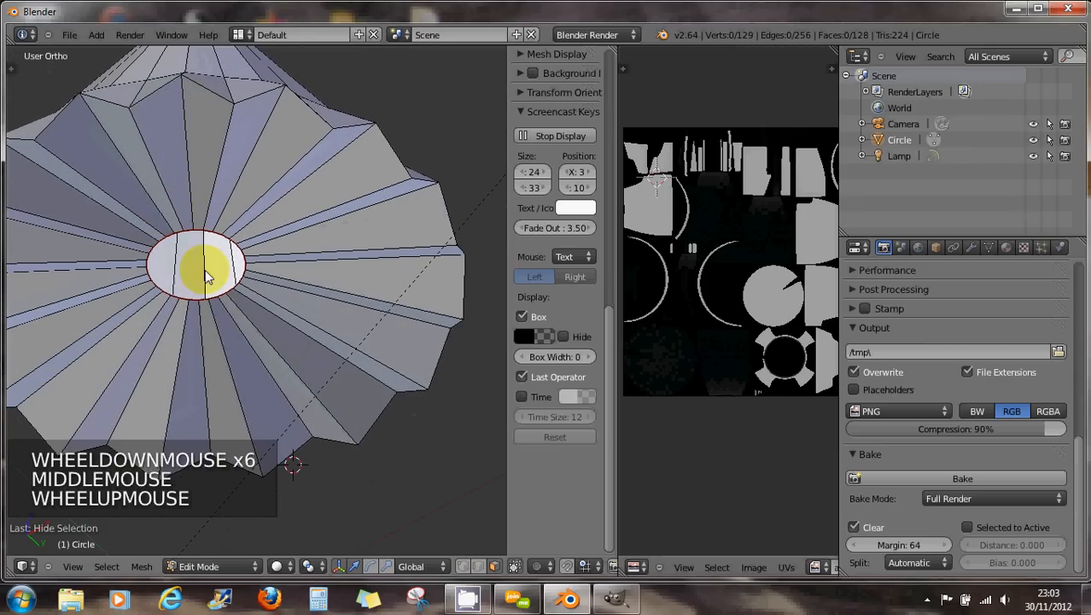
left_click(460, 569)
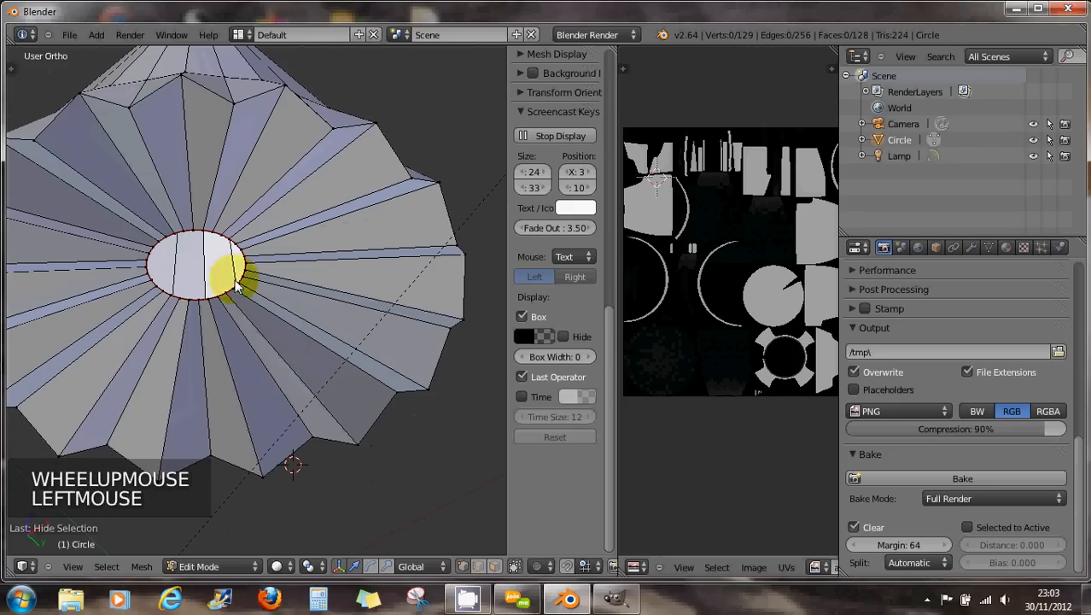
Mark a seam on the edge loop around the outer zigzag rim of the cap's underside.
right_click(194, 229)
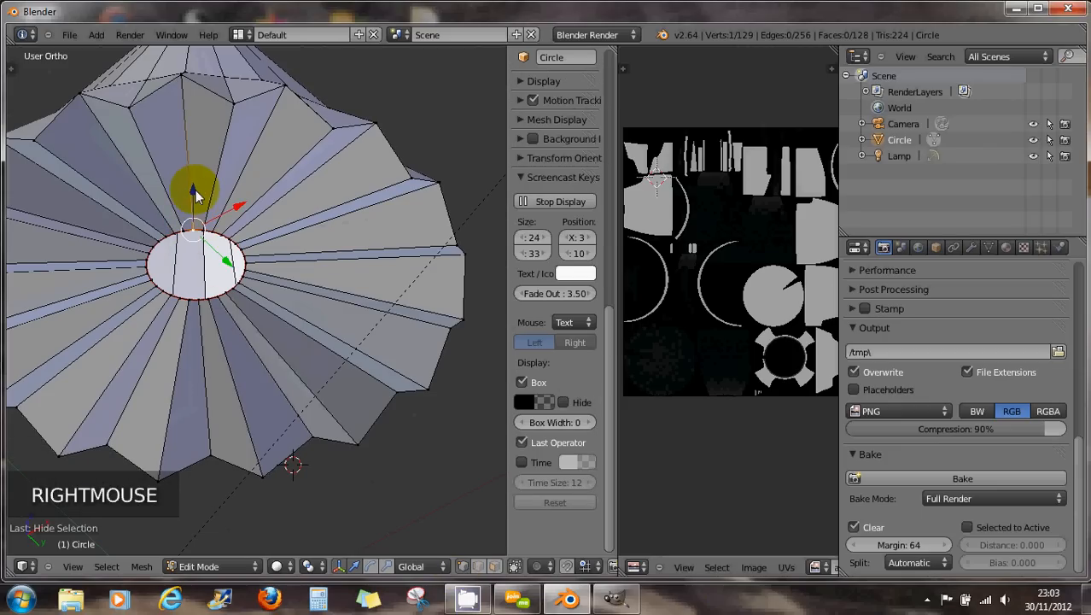
middle_click_drag(195, 190, 215, 216)
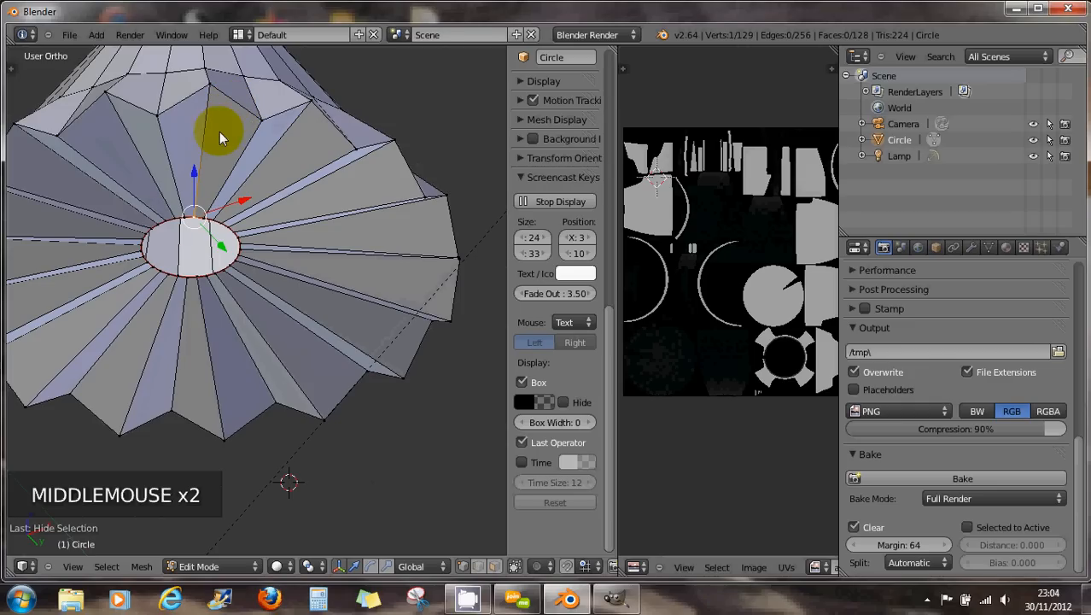
right_click(241, 109, "alt")
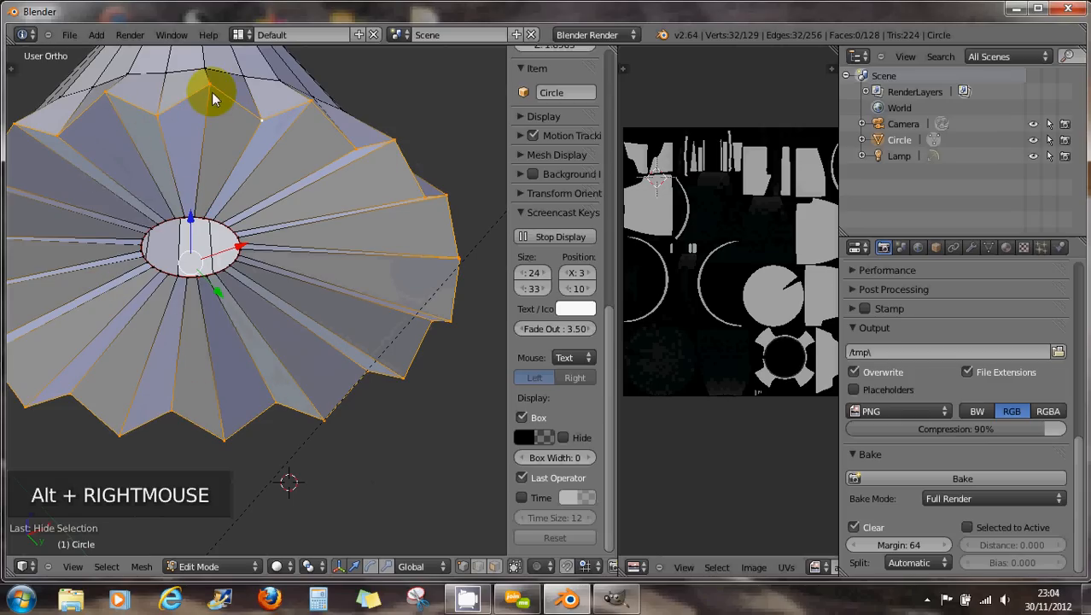
right_click(200, 205, "shift")
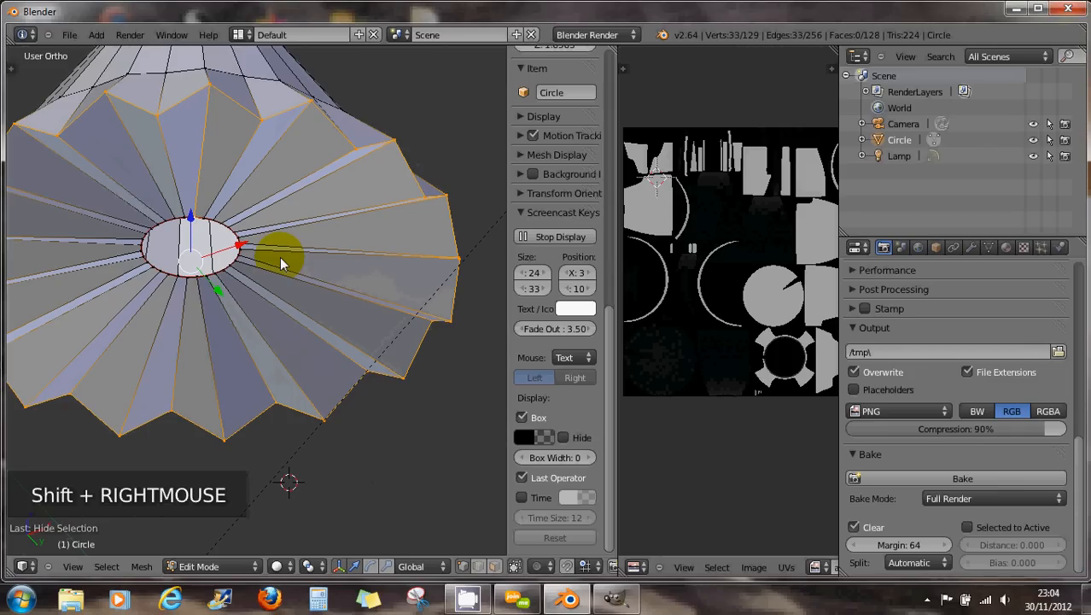
right_click(205, 226, "shift")
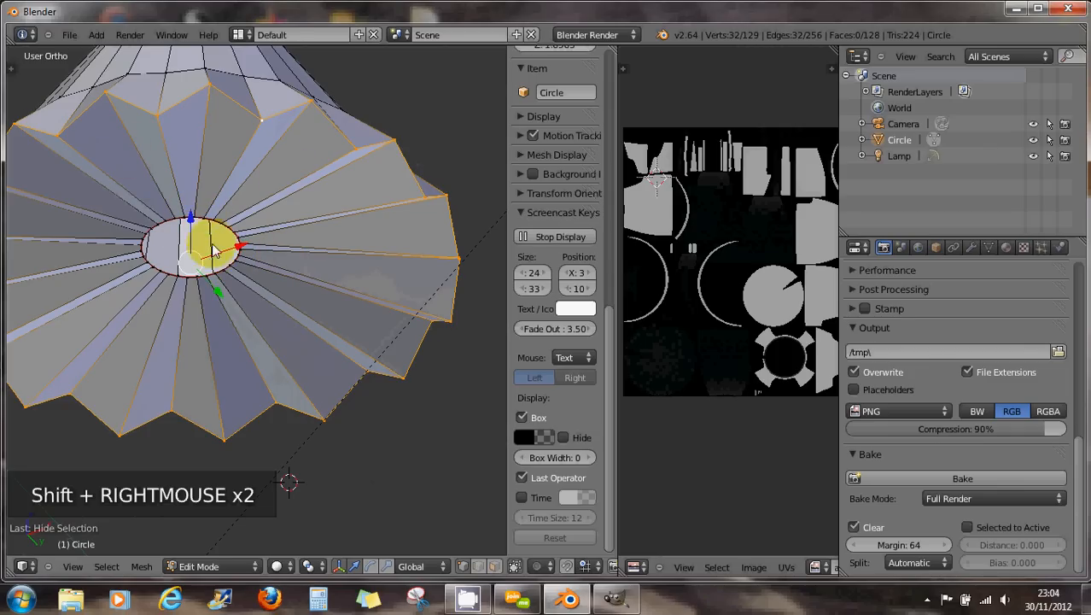
middle_click_drag(212, 250, 236, 160)
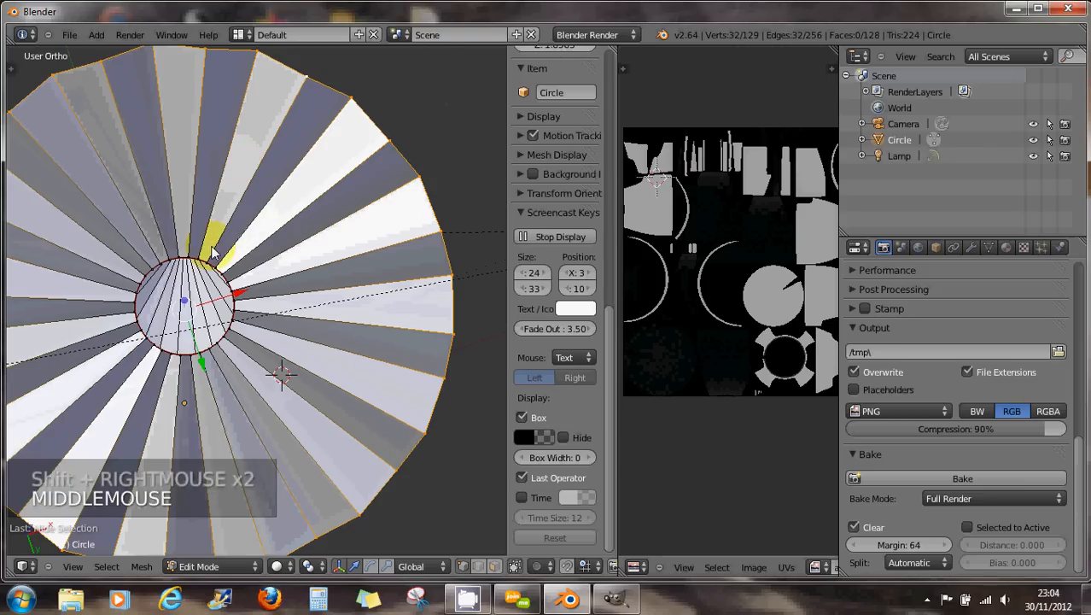
middle_click_drag(214, 251, 278, 271, "shift")
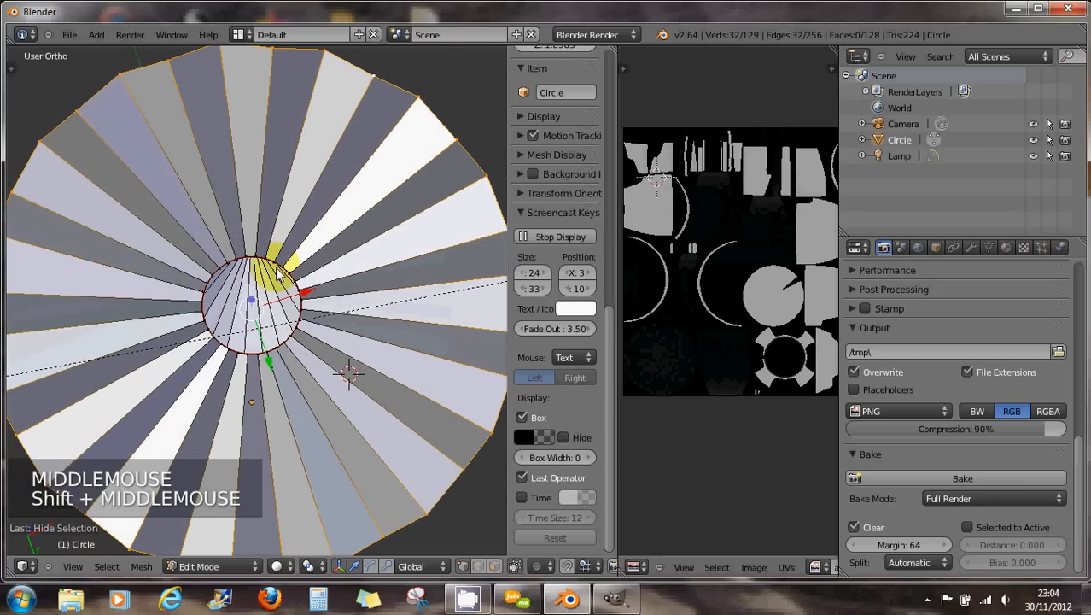
key("ctrl+e")
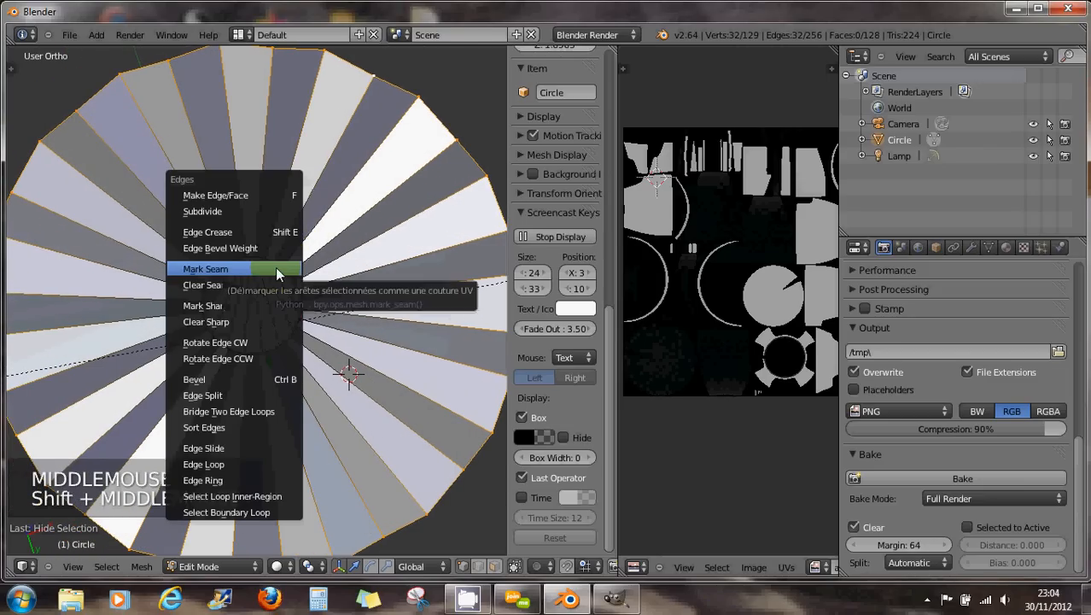
left_click(275, 267)
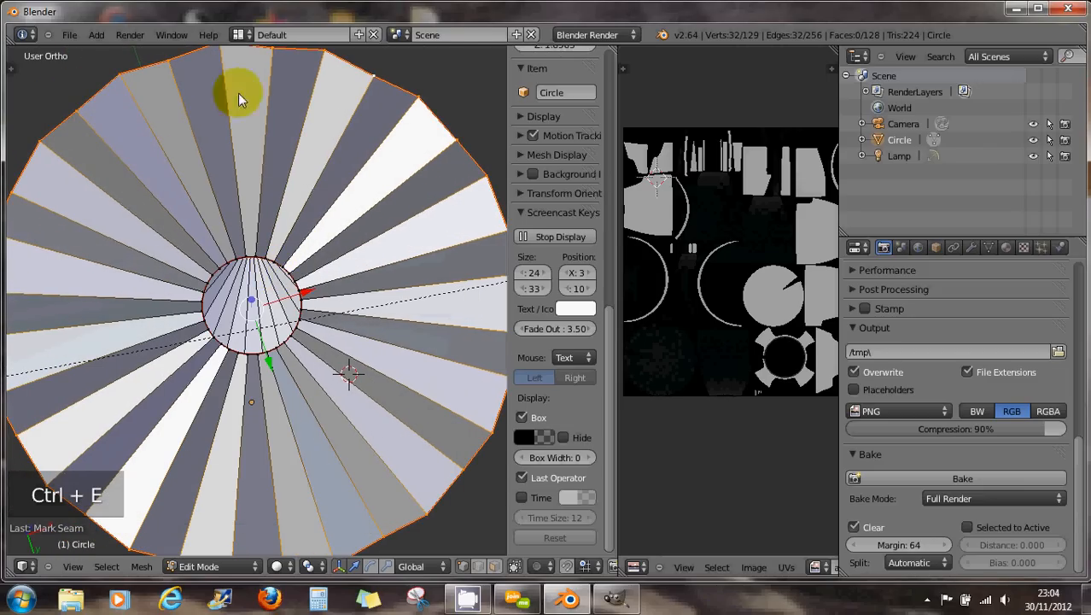
Add the edge loop around the stalk opening to the rim selection, deselect the cap's tip vertex and switch to face selection mode.
scroll(309, 272, "down", 2)
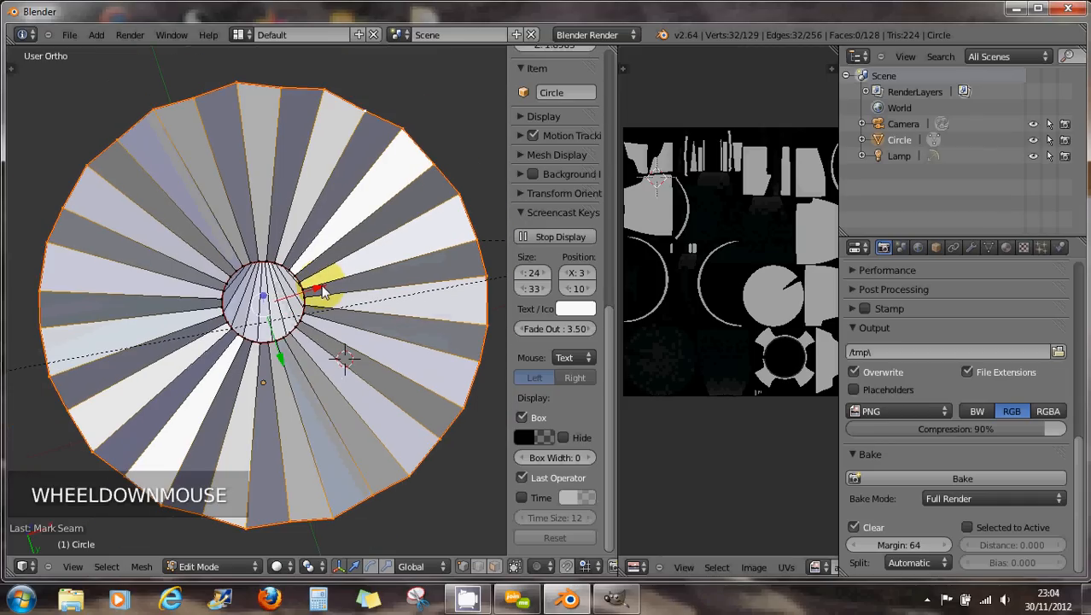
middle_click_drag(297, 292, 301, 296)
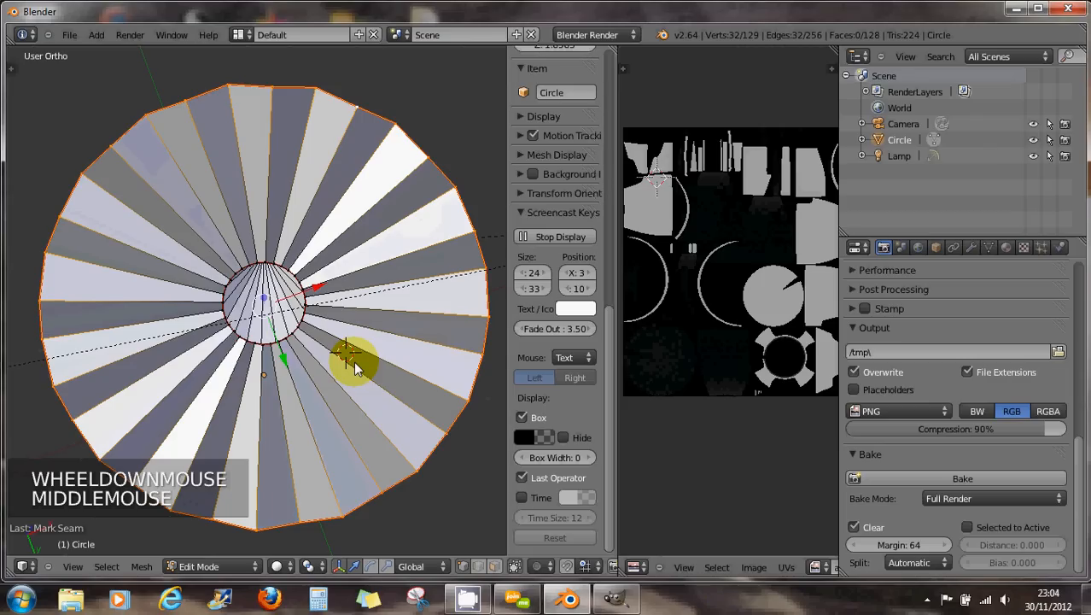
right_click(274, 350, "alt+shift")
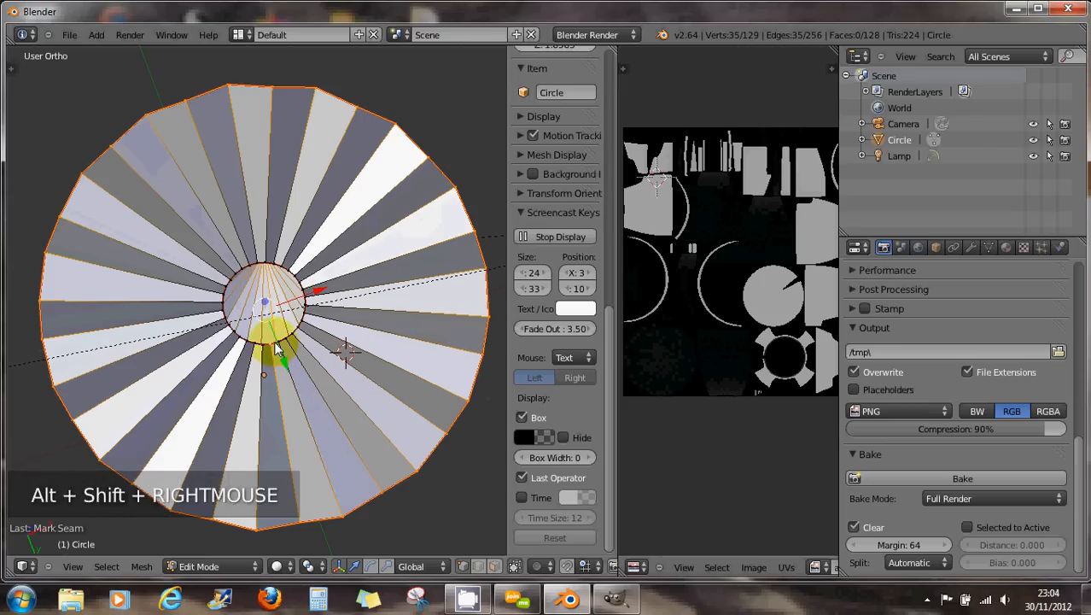
right_click(275, 352, "alt+shift")
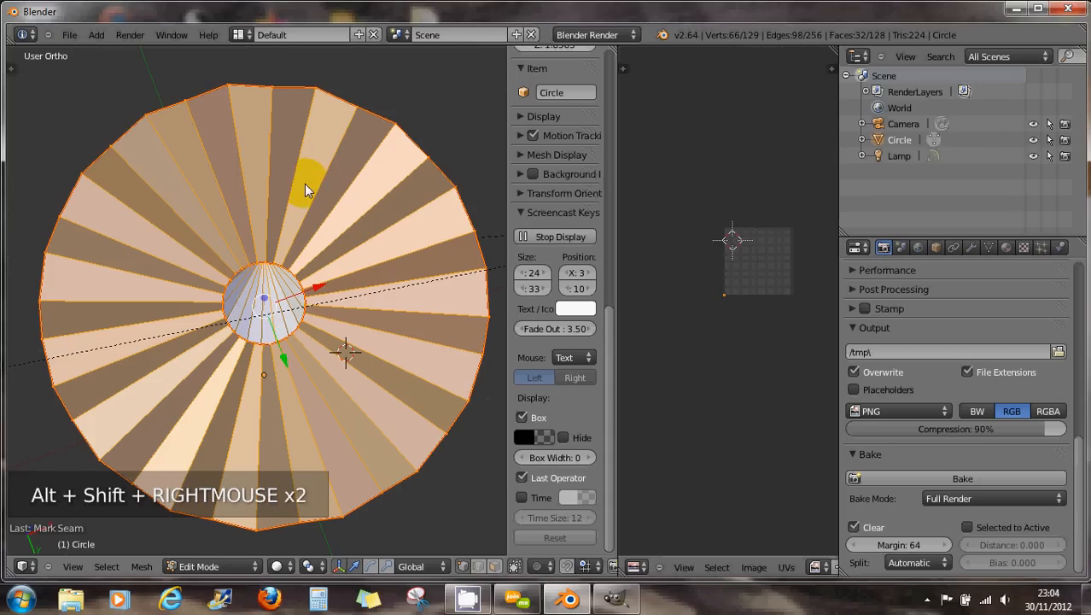
mouse_move(306, 187)
middle_mouse_down()
mouse_move(309, 323)
mouse_move(311, 213)
mouse_move(300, 182)
middle_mouse_up()
scroll(317, 243, "down", 2)
right_click(282, 65, "shift")
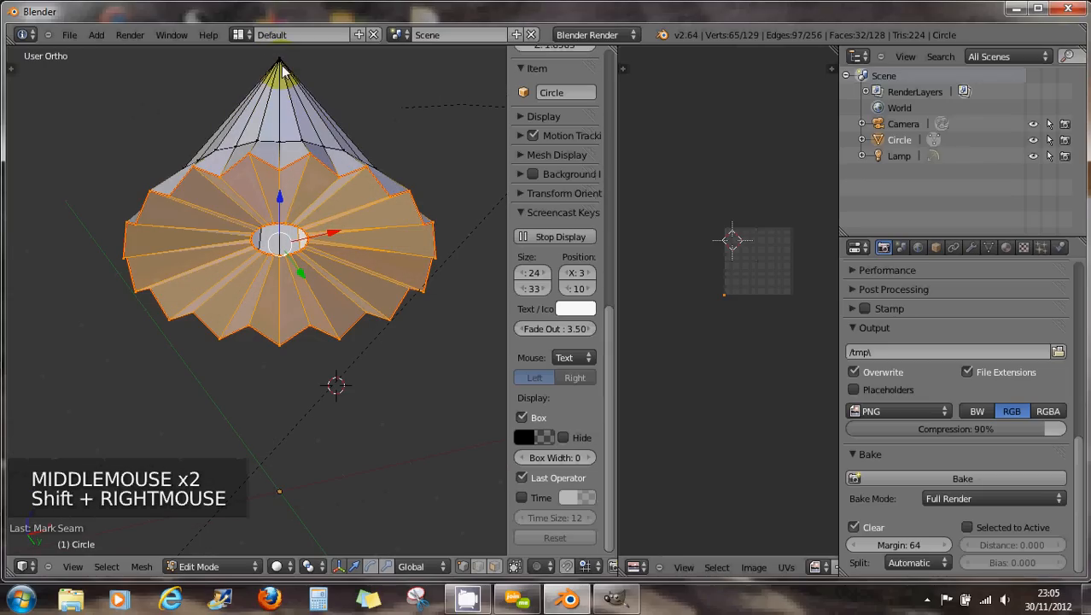
middle_click_drag(329, 229, 458, 510)
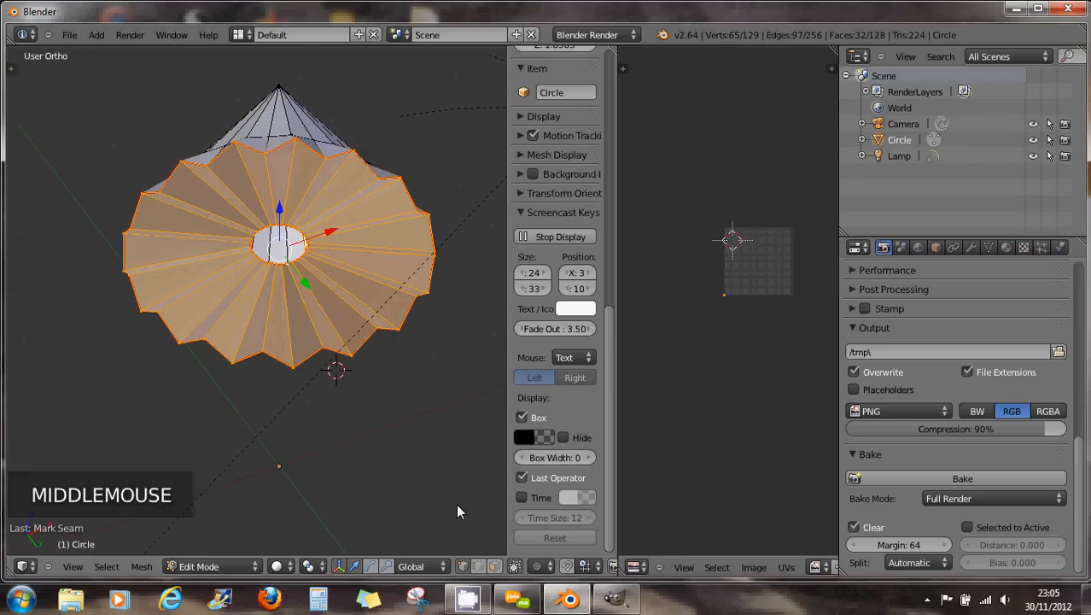
left_click(495, 566)
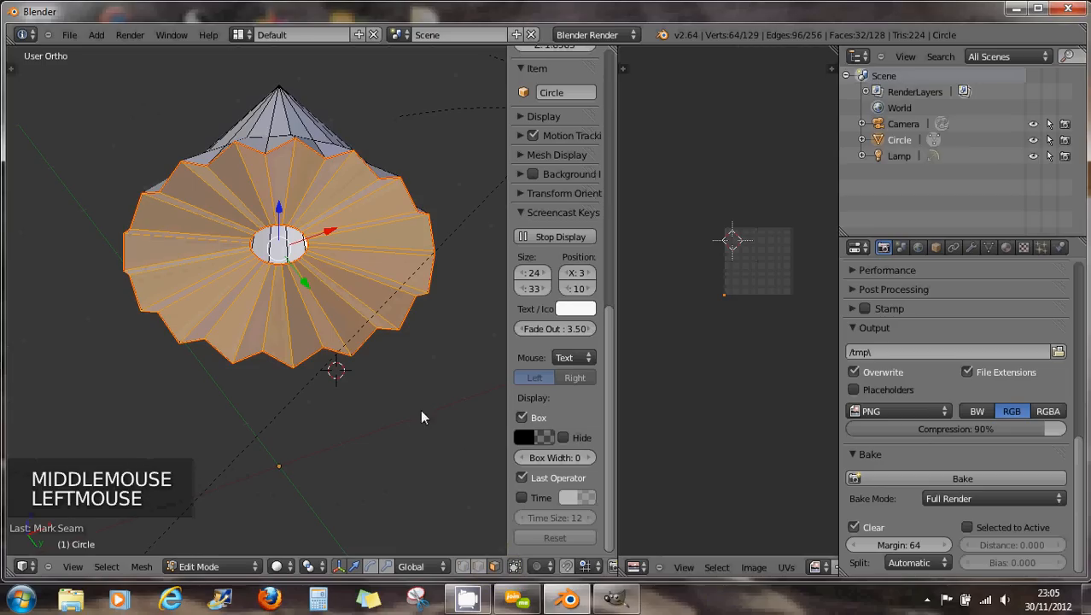
Unwrap the selected underside faces of the cap and scale their UV island down to slightly under half size.
middle_click_drag(421, 418, 347, 264)
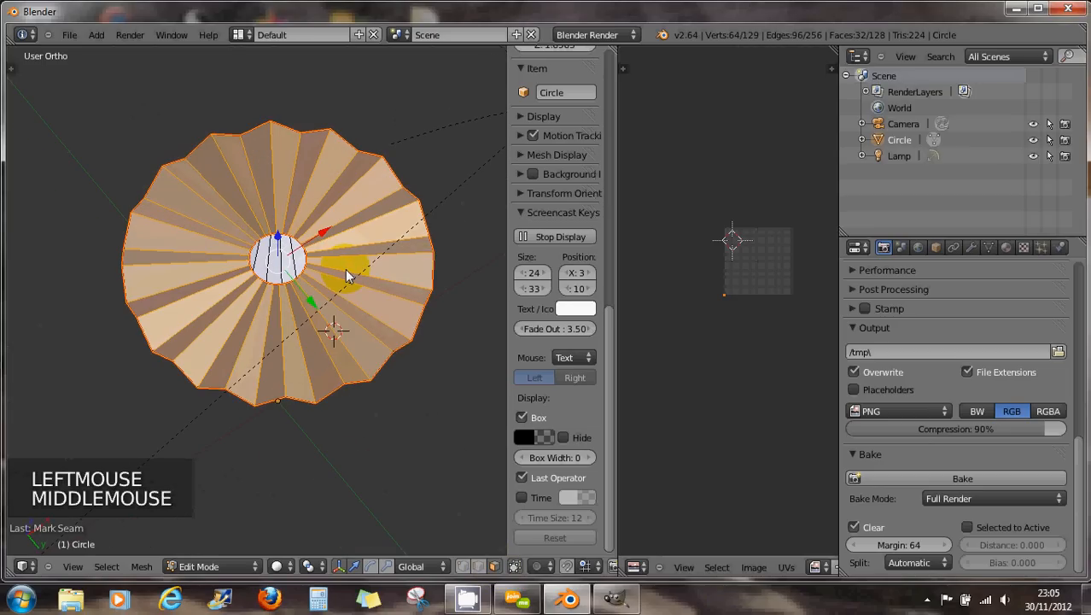
key("u")
key("u")
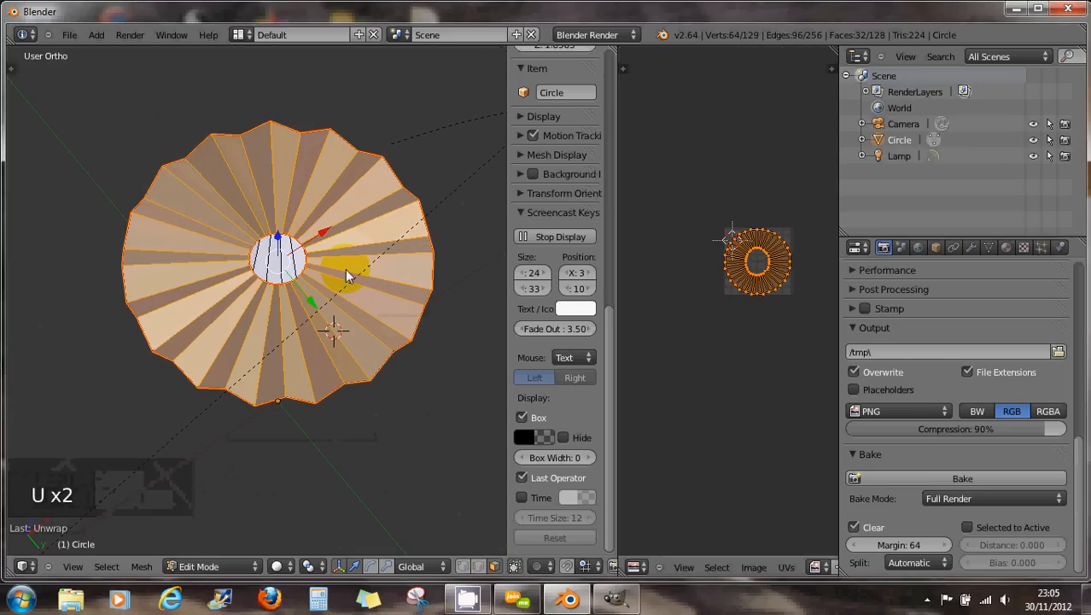
scroll(726, 337, "up", 5)
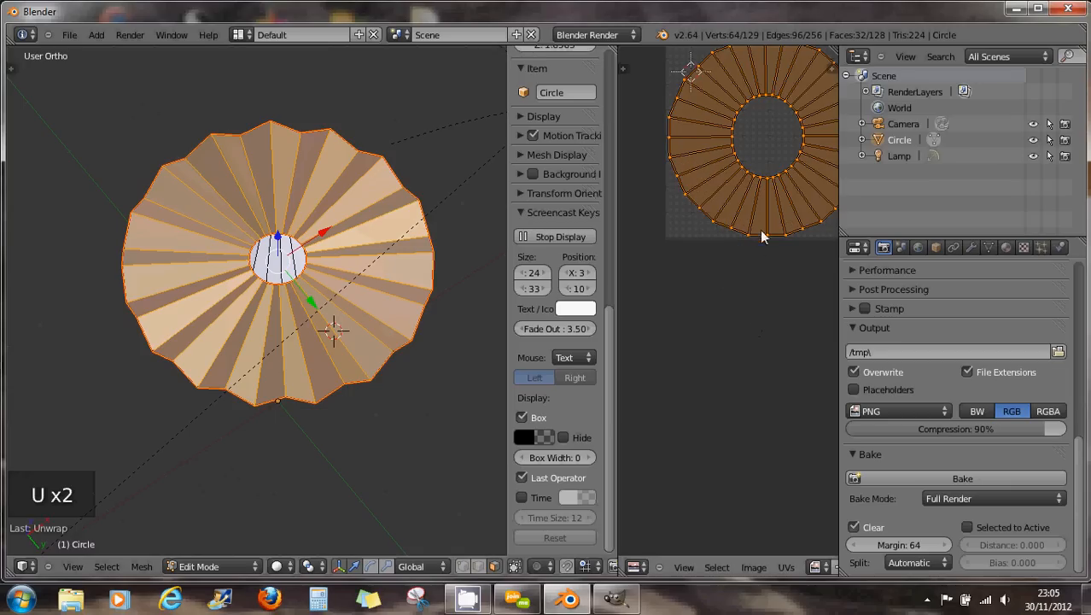
middle_click_drag(761, 230, 719, 391)
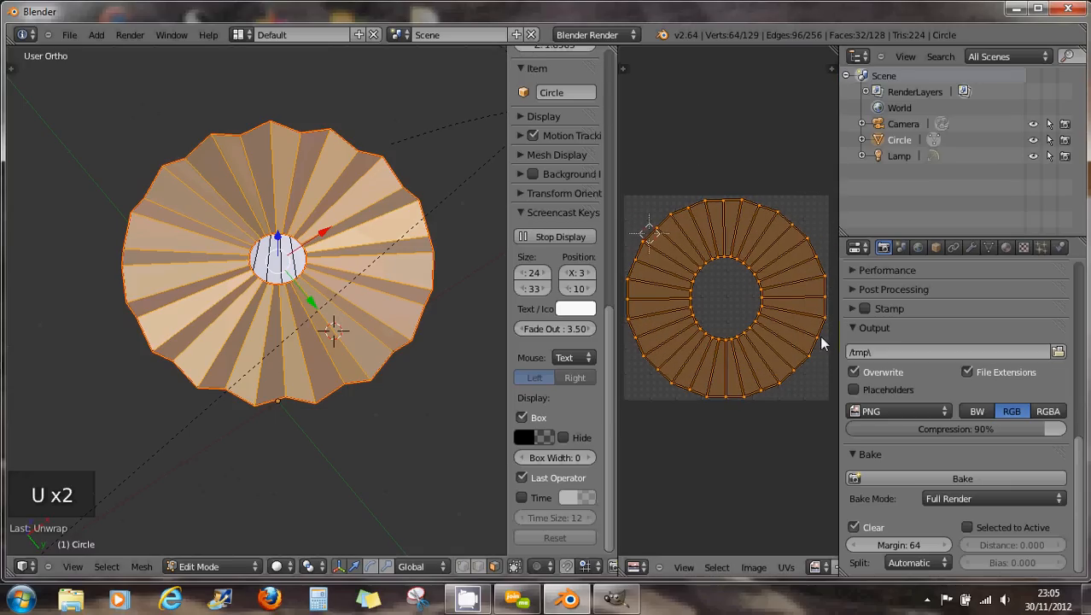
key("s")
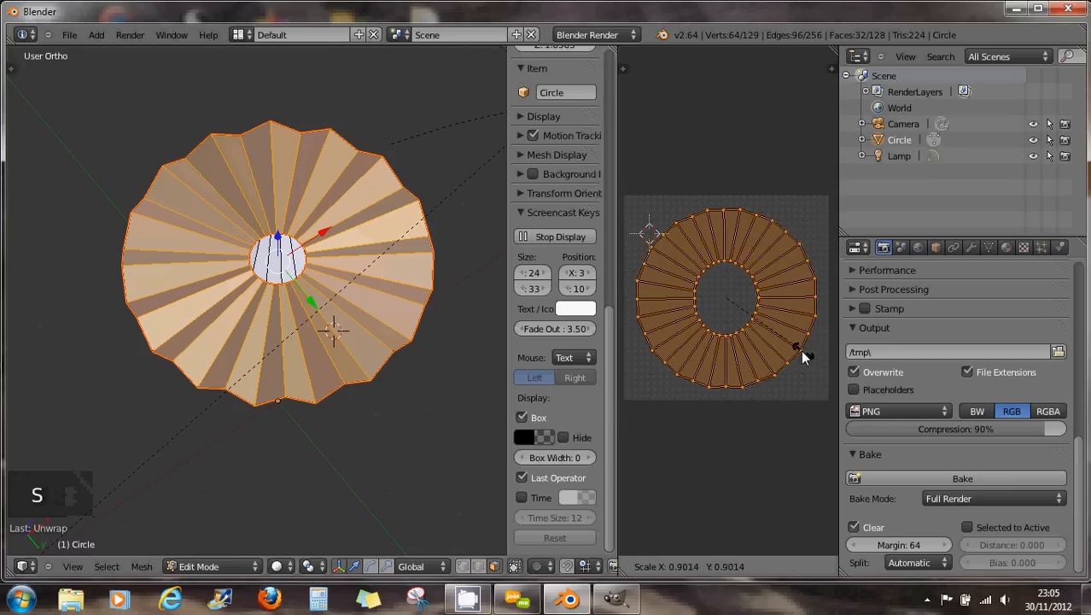
left_click(760, 357)
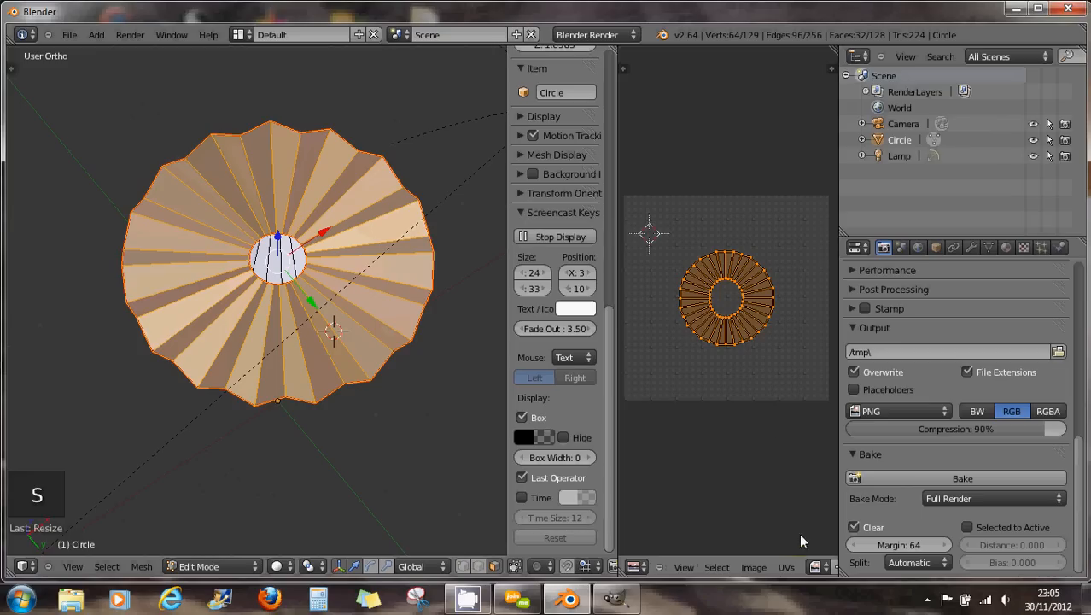
Assign the uvlayout.png image to the unwrapped underside faces.
left_click(815, 566)
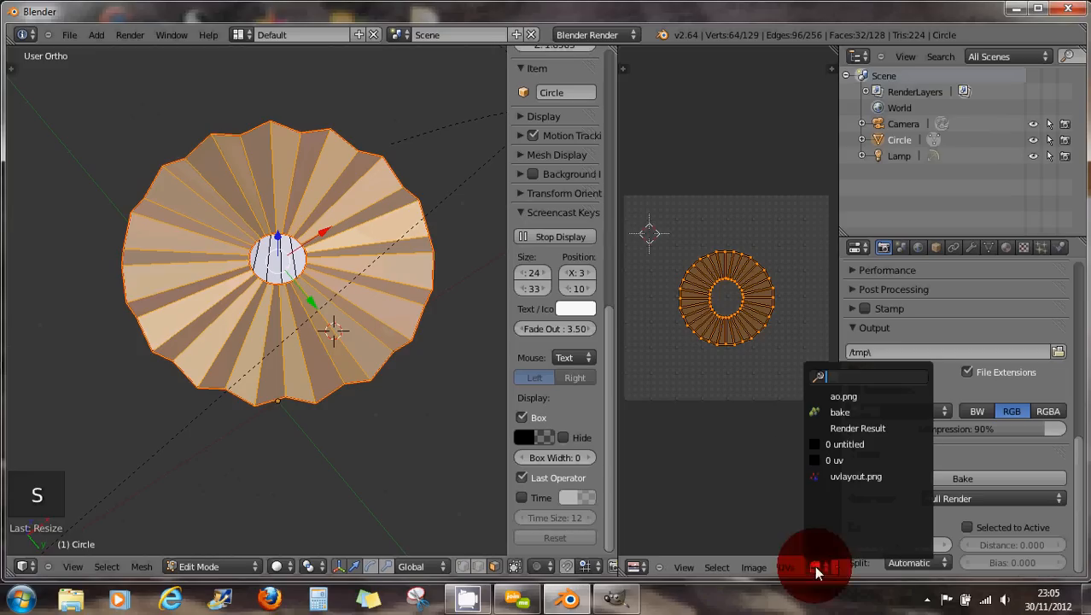
left_click(828, 479)
scroll(755, 438, "down", 4)
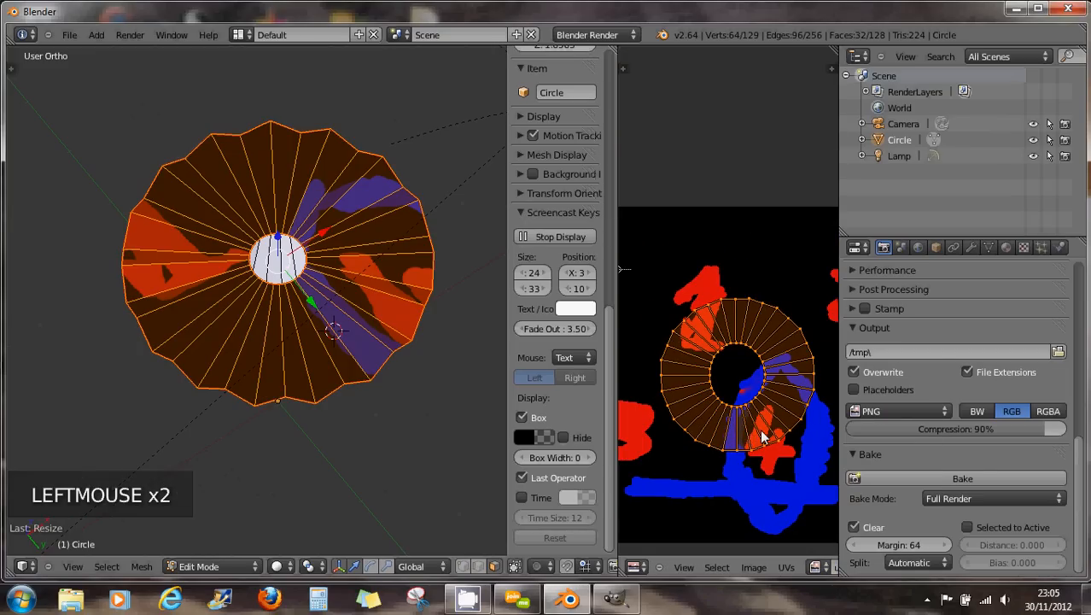
Shrink the underside's UV island to about 0.6 of its size and move it into the image's upper-left corner, beside the red 1.
key("g")
left_click(727, 350)
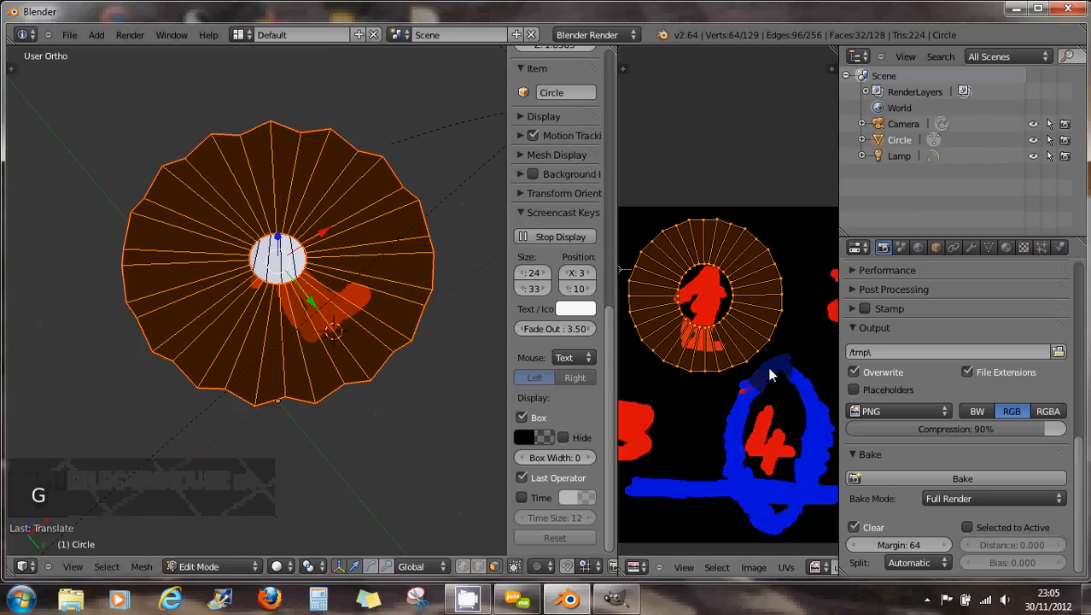
key("s")
key("s")
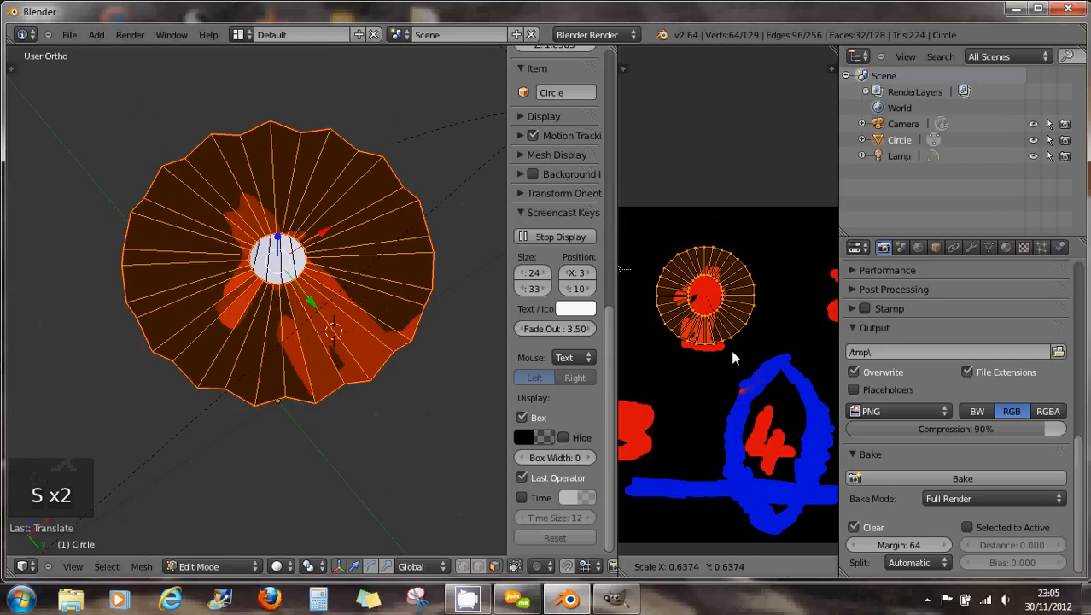
left_click(732, 355)
key("g")
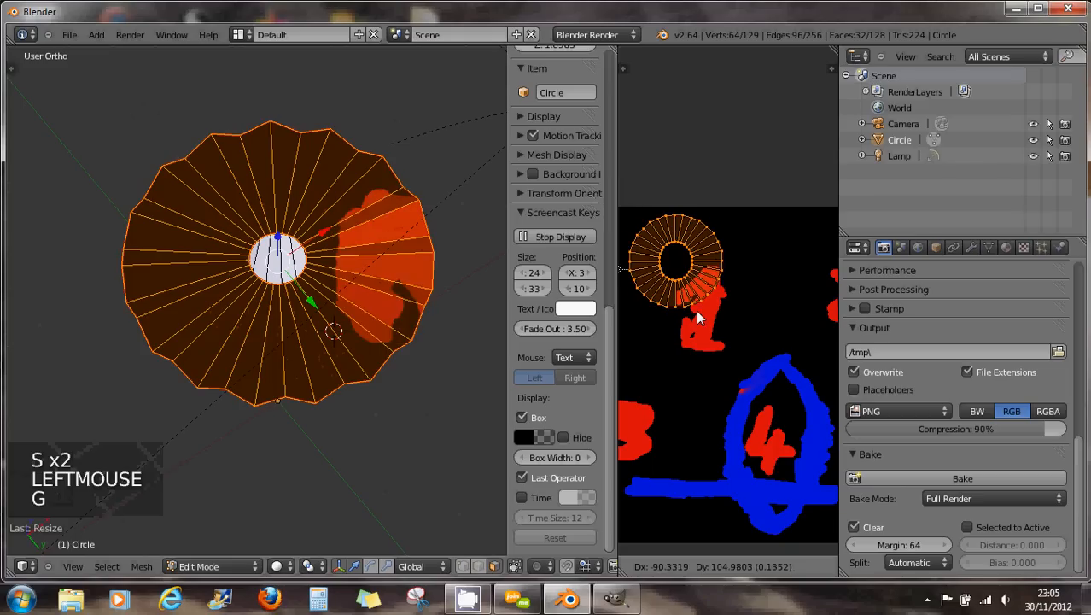
left_click(697, 322)
scroll(698, 350, "down", 2)
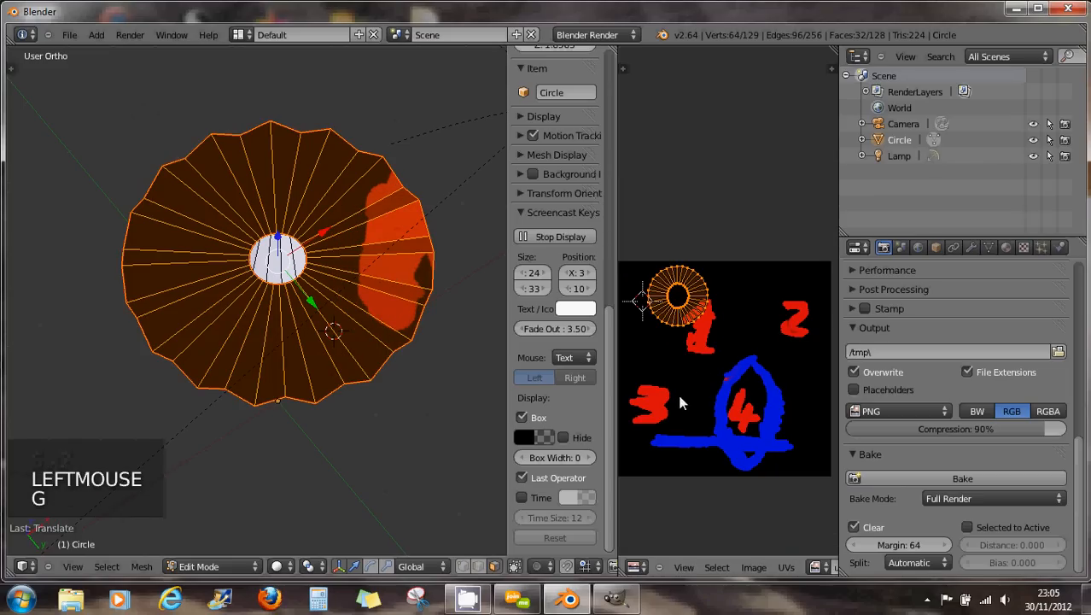
Hide the cap's underside faces so that only the cone and its zigzag skirt are left.
middle_click_drag(323, 287, 336, 323)
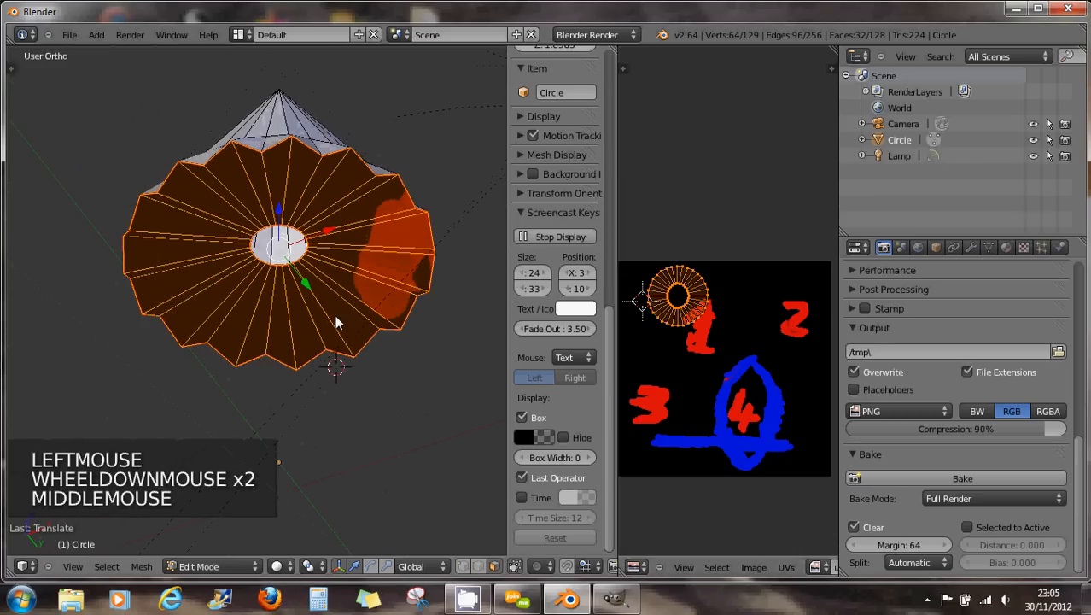
middle_click_drag(374, 281, 300, 323)
middle_click_drag(309, 219, 301, 250, "shift")
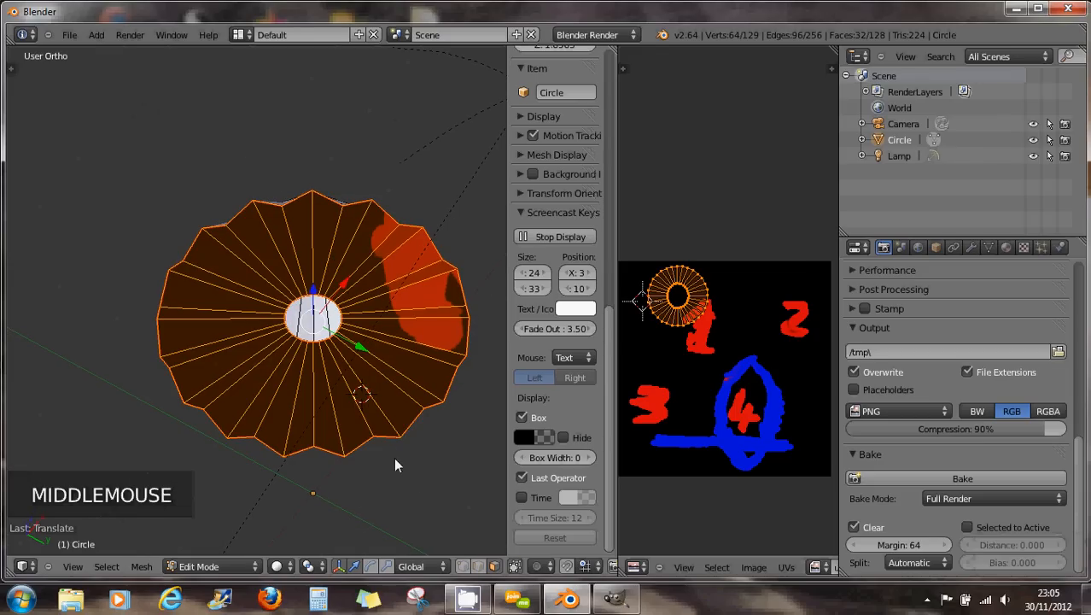
key("h")
middle_click_drag(363, 391, 355, 492)
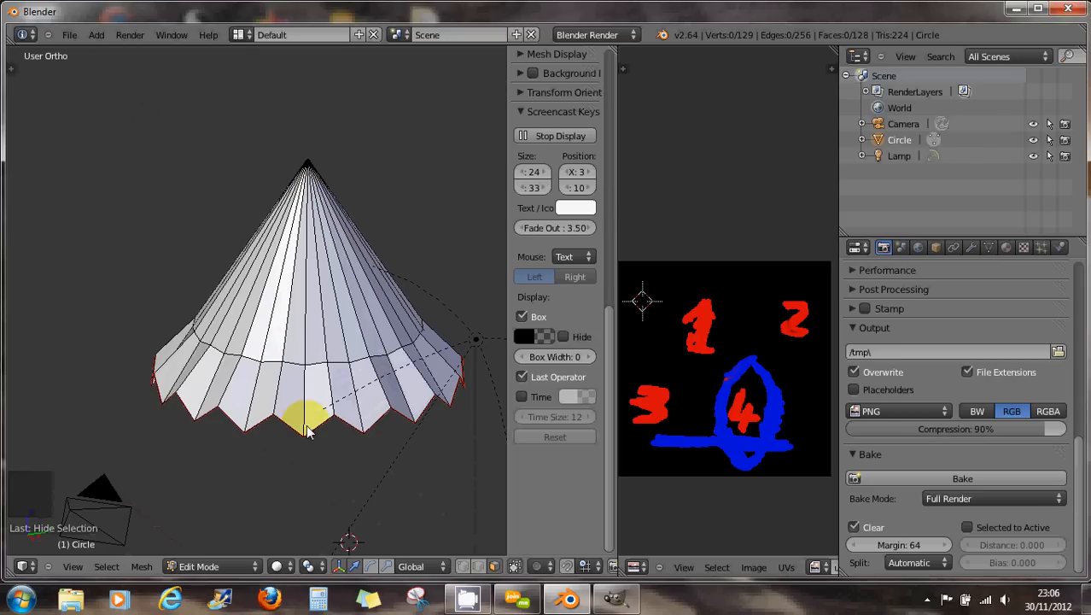
middle_click_drag(360, 403, 300, 365)
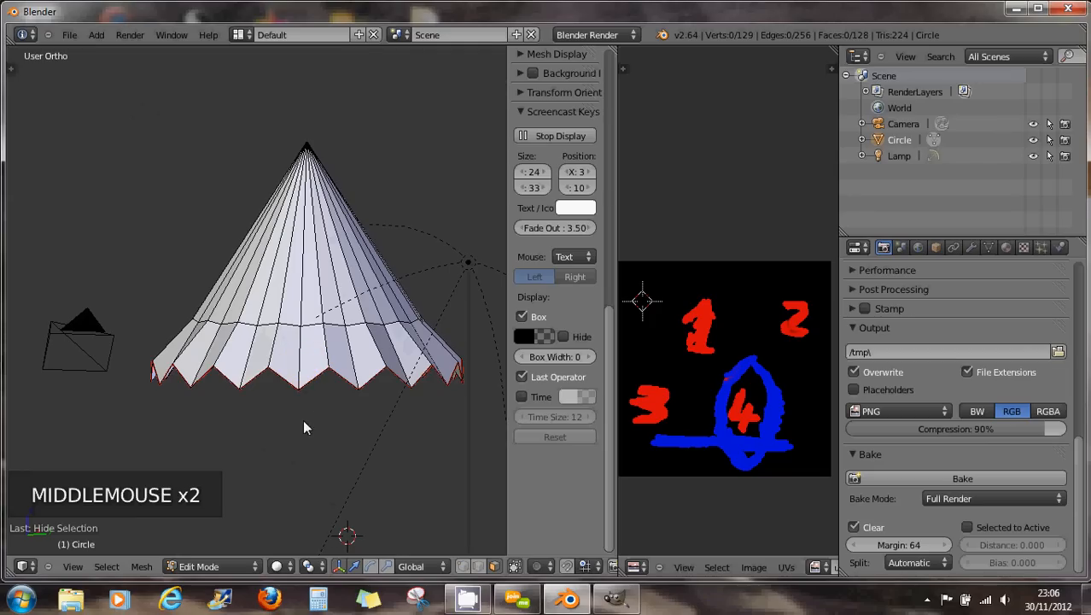
In vertex selection mode, mark a seam along one edge line running from the cap's tip down to its zigzag rim.
left_click(461, 565)
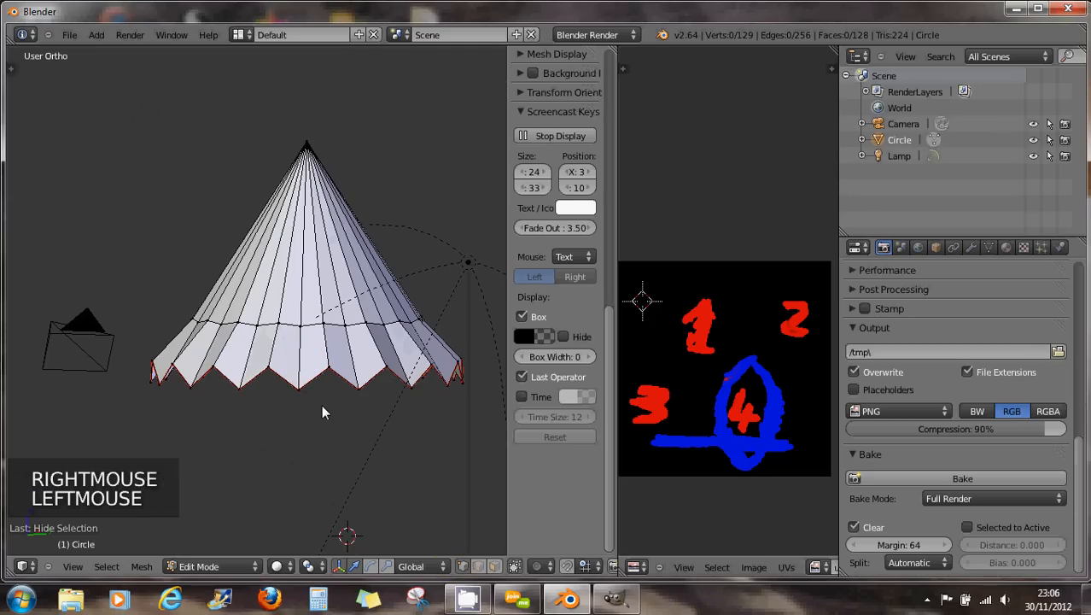
right_click(301, 388)
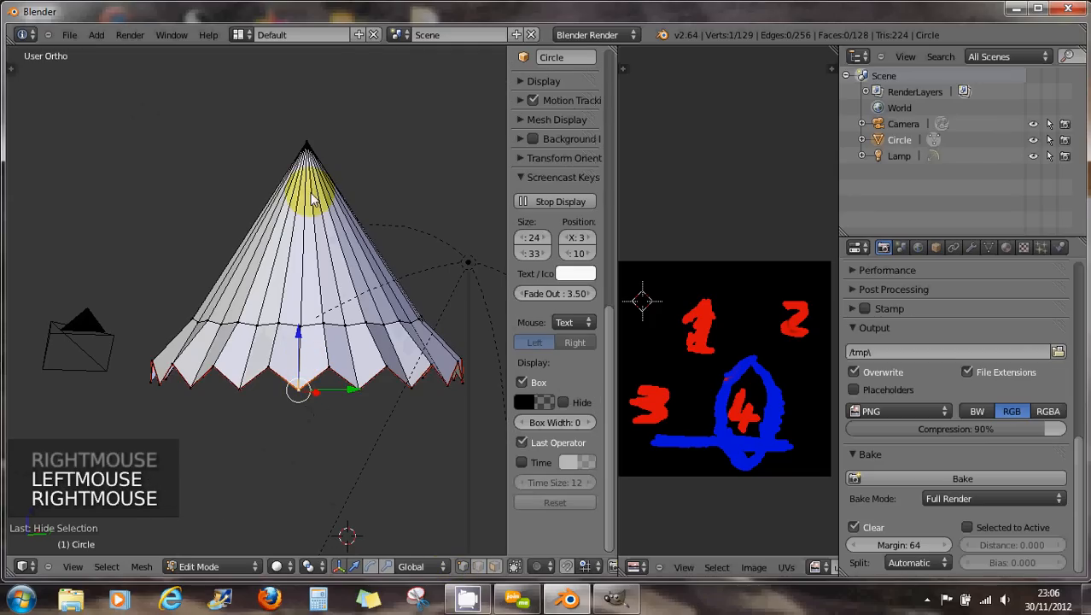
right_click(307, 147, "shift")
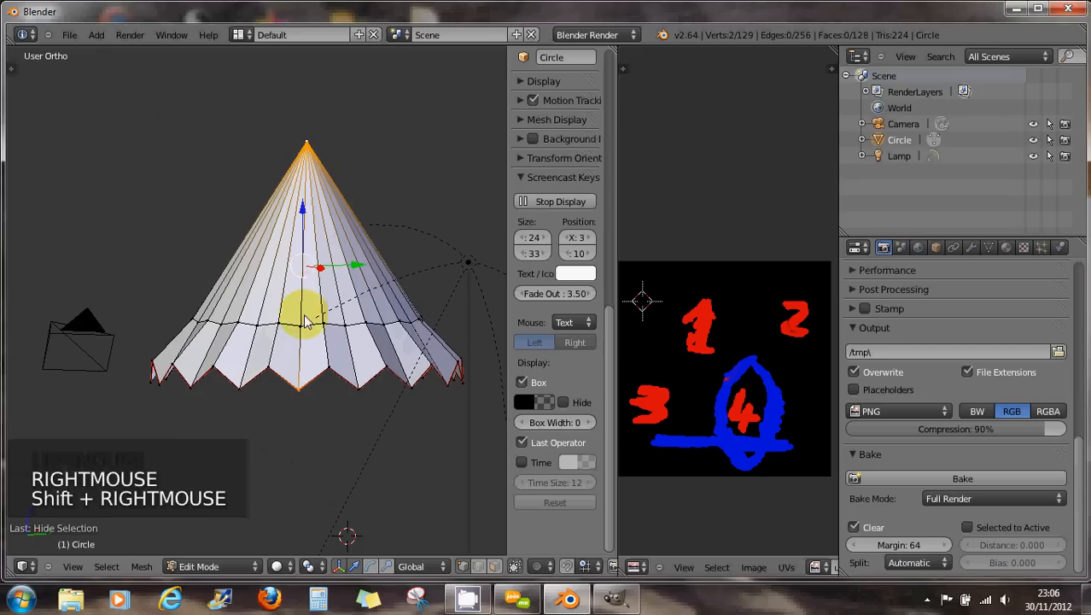
scroll(294, 328, "up", 1)
right_click(290, 395, "shift")
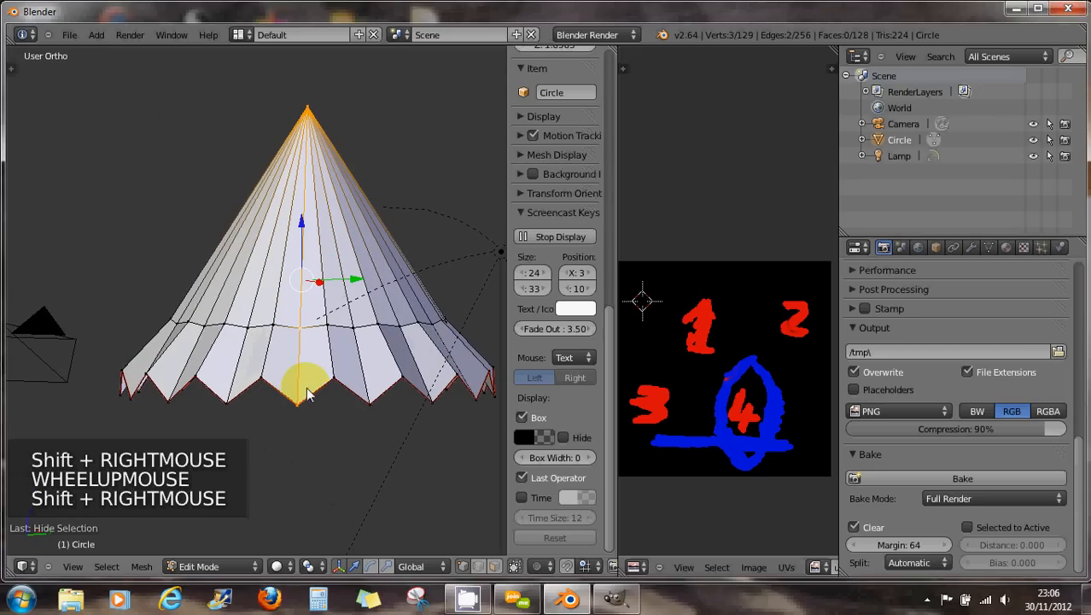
middle_click_drag(308, 394, 316, 386)
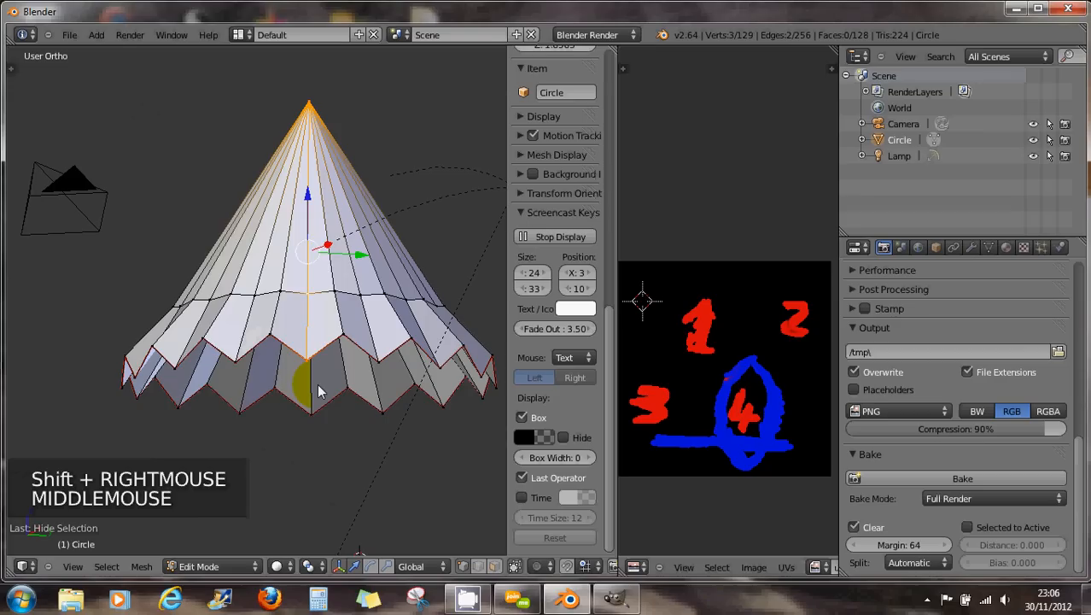
key("ctrl+e")
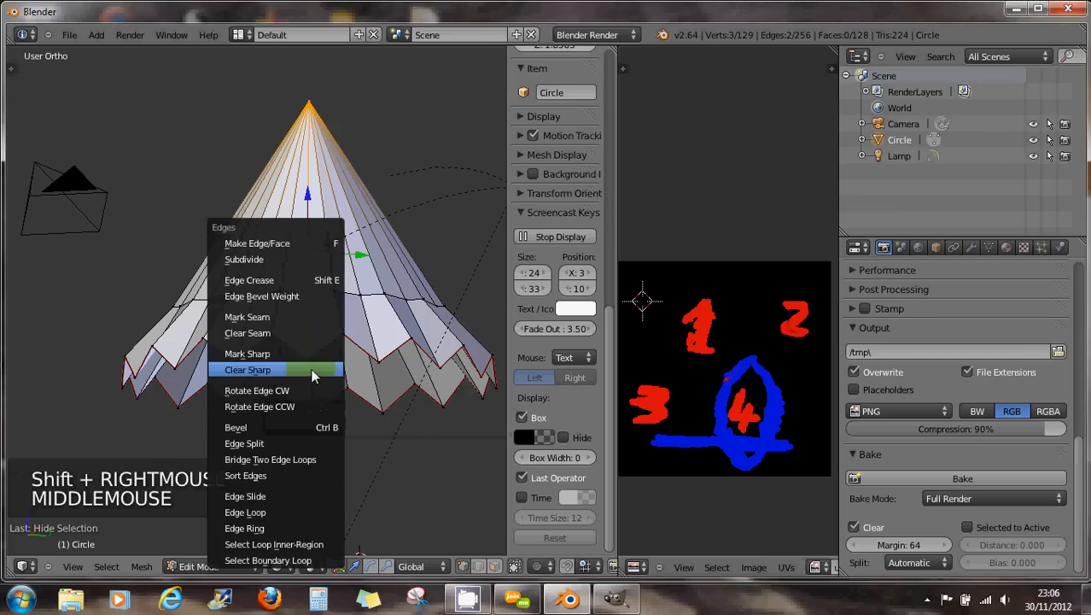
left_click(295, 319)
middle_click_drag(348, 337, 322, 261)
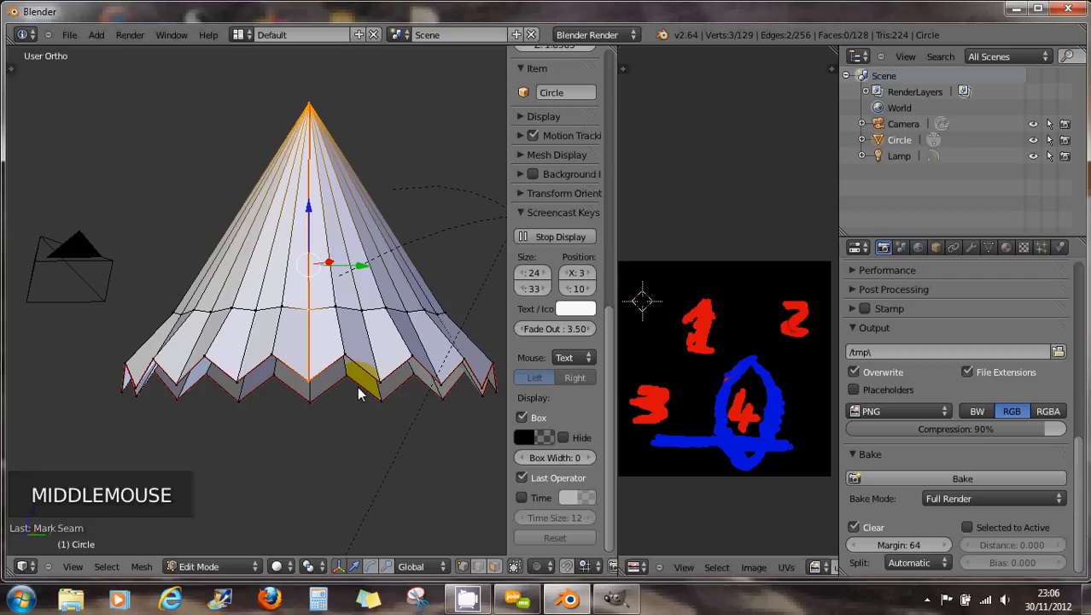
Select all visible cap geometry, unwrap it and scale the fan-shaped UV island down to about half size.
key("a")
key("a")
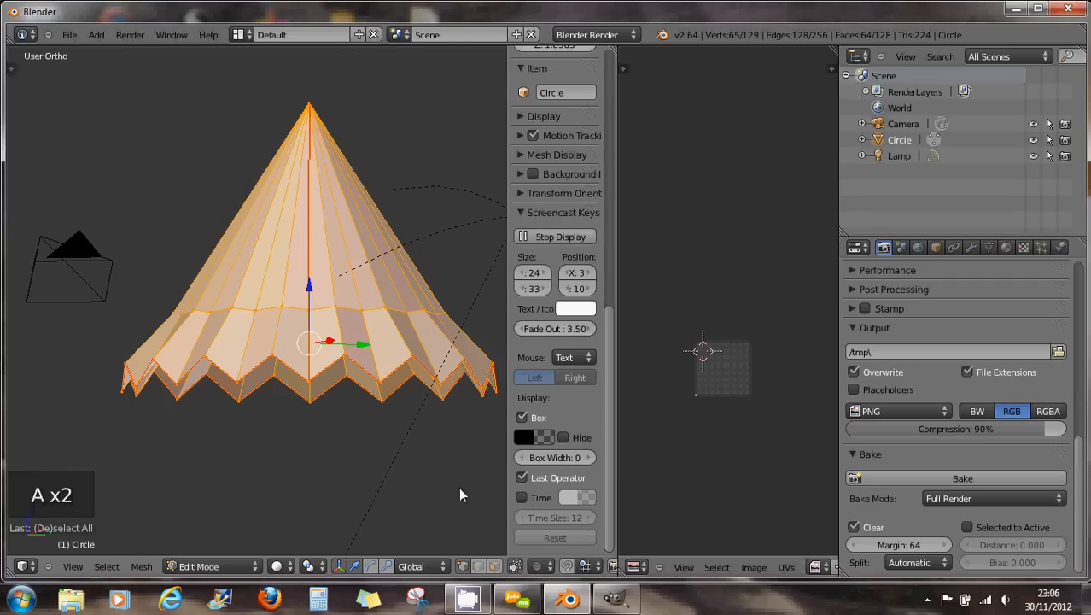
key("u")
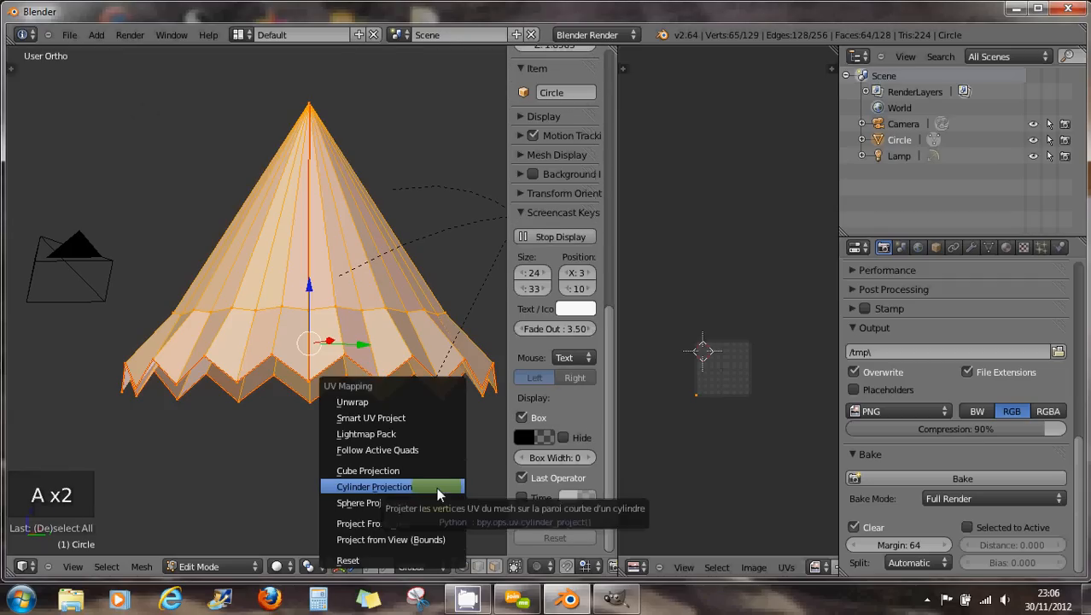
left_click(410, 402)
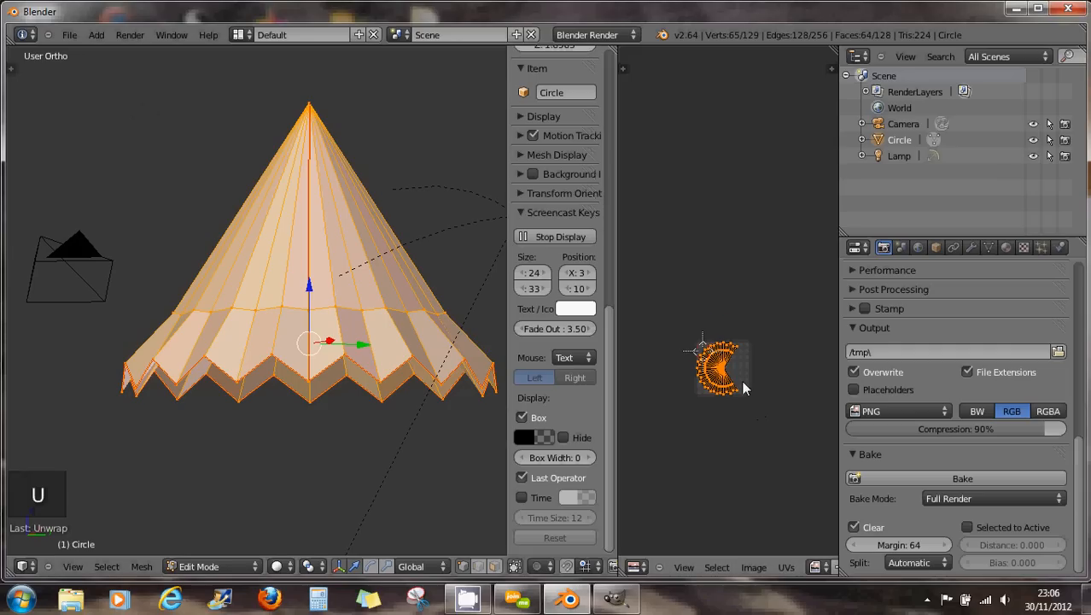
scroll(741, 380, "up", 4)
scroll(771, 376, "up", 3)
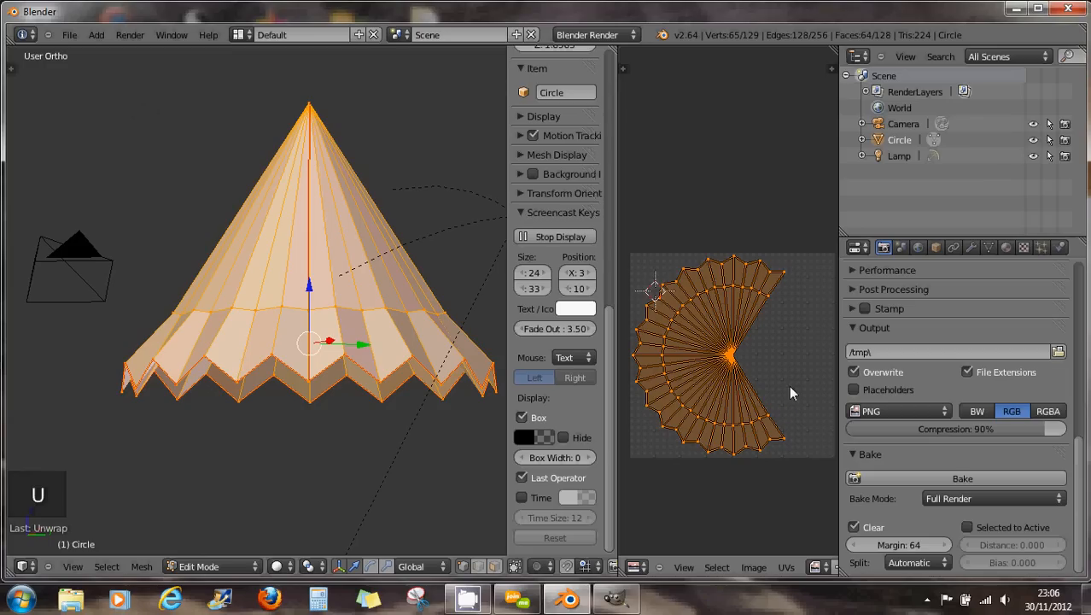
key("s")
key("s")
left_click(743, 382)
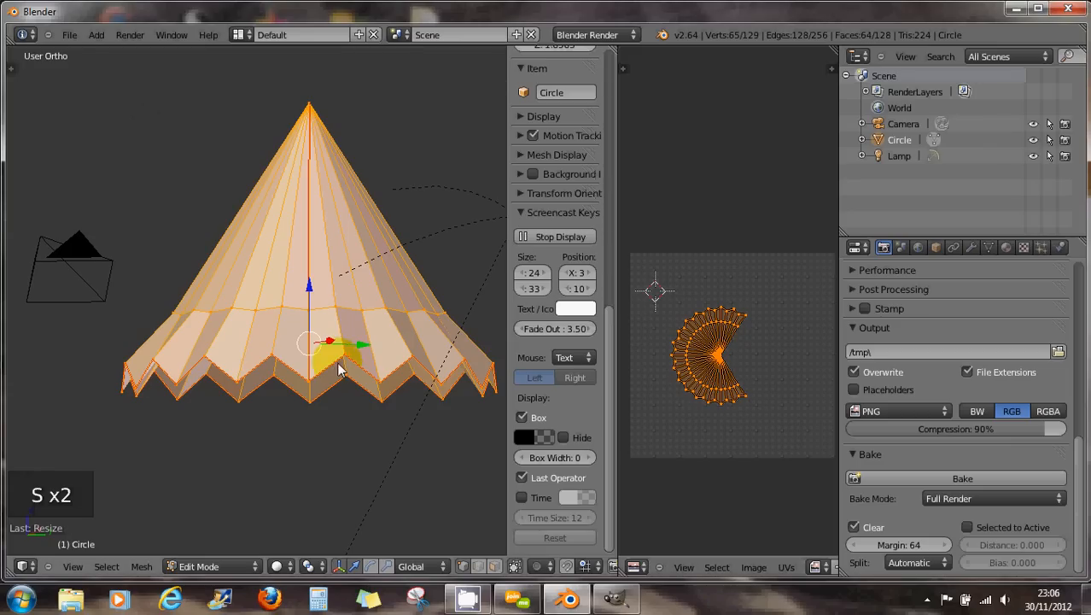
Reveal all hidden parts of the mushroom mesh and maximize the UV editor to show every island over the image.
double_click(342, 406)
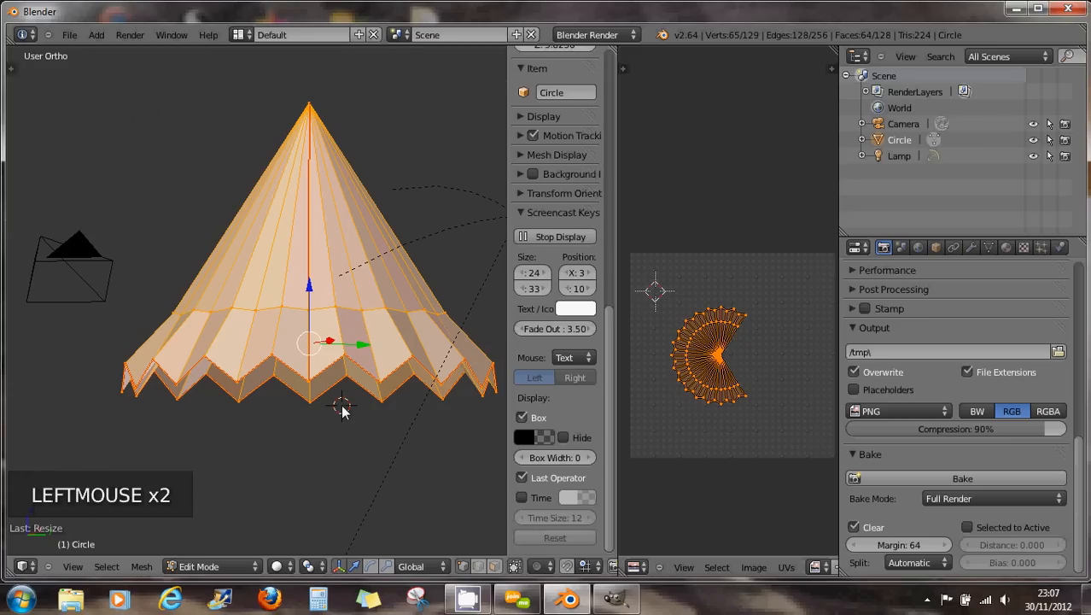
key("alt+h")
scroll(709, 341, "down", 5)
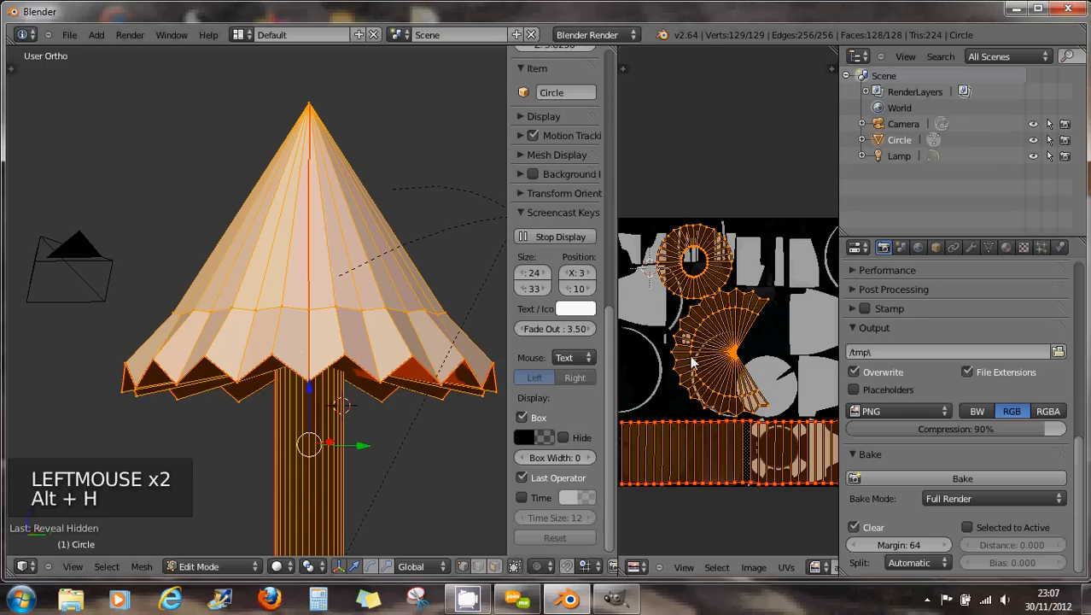
key("ctrl+Up")
scroll(621, 343, "up", 3)
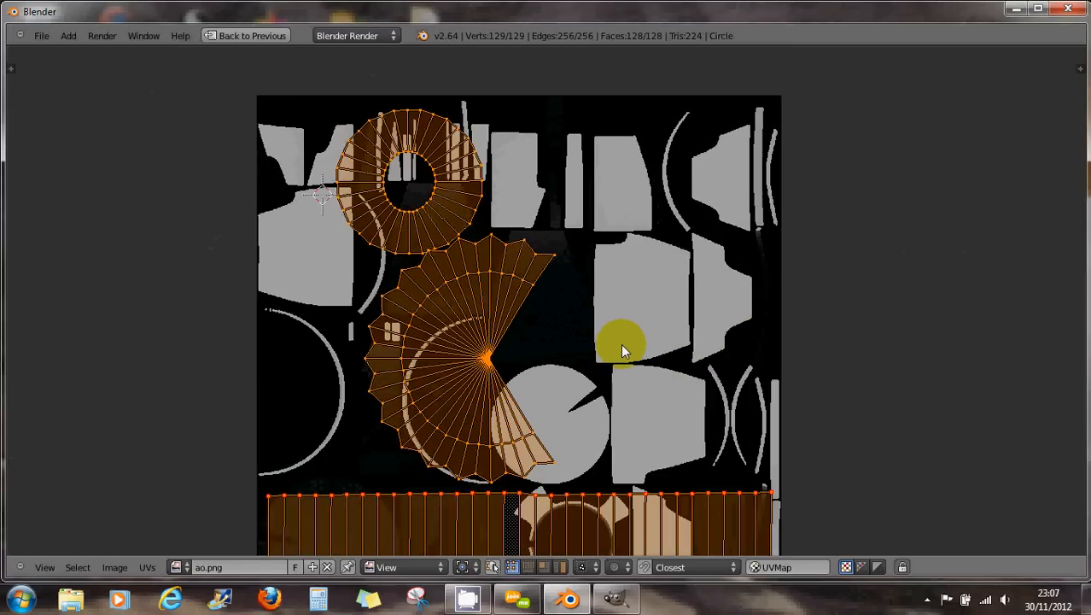
scroll(608, 358, "down", 1)
middle_click_drag(608, 358, 576, 249)
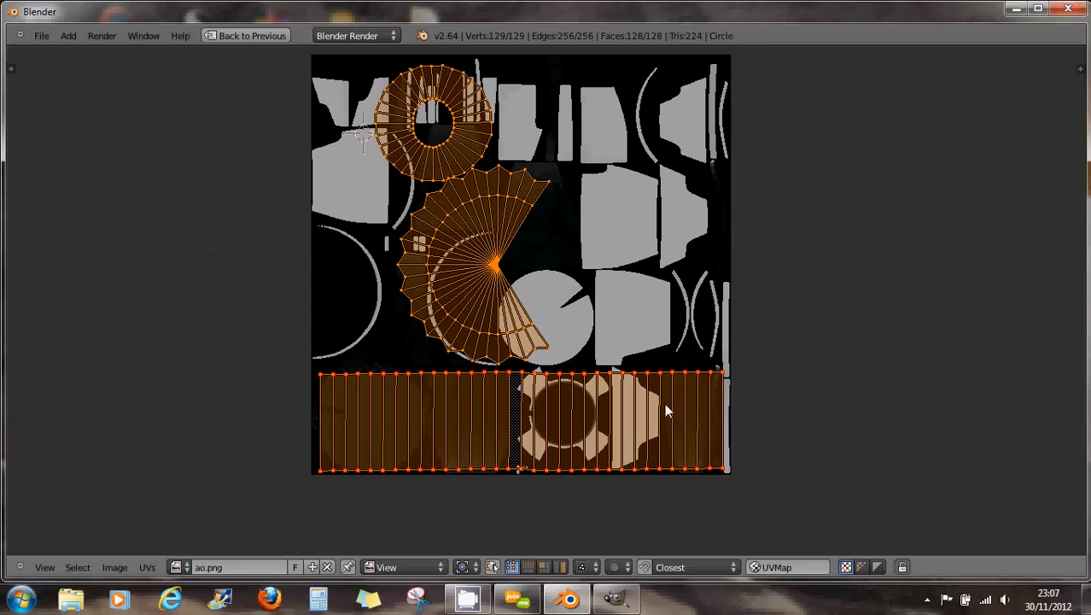
Select the cap's fan-shaped UV island, move it away from the ring island and rotate it about 89 degrees so its opening faces down.
left_click(515, 311)
left_click(482, 286)
key("g")
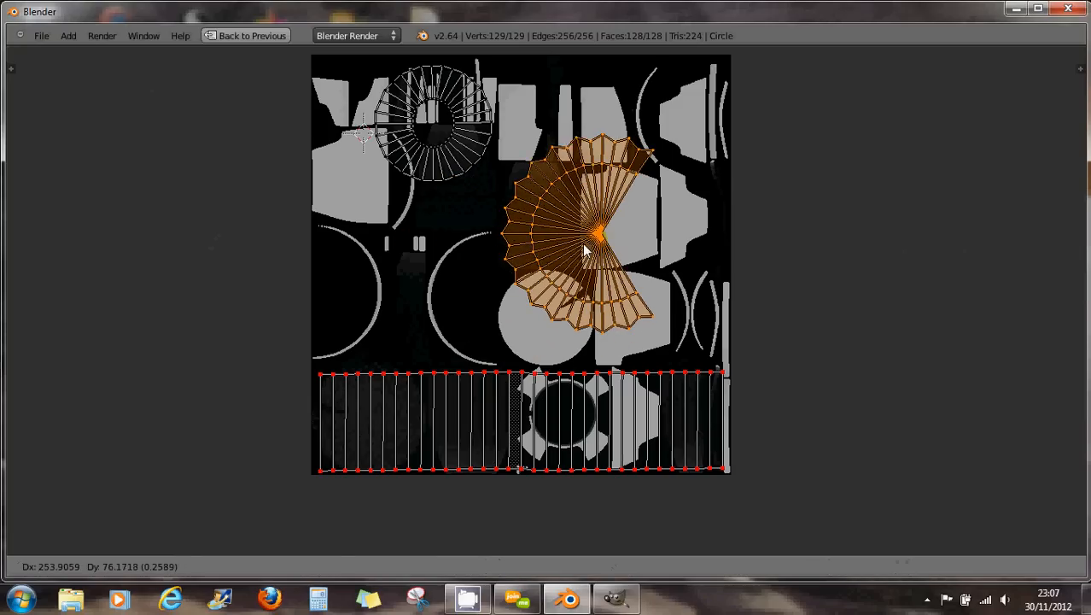
left_click(581, 239)
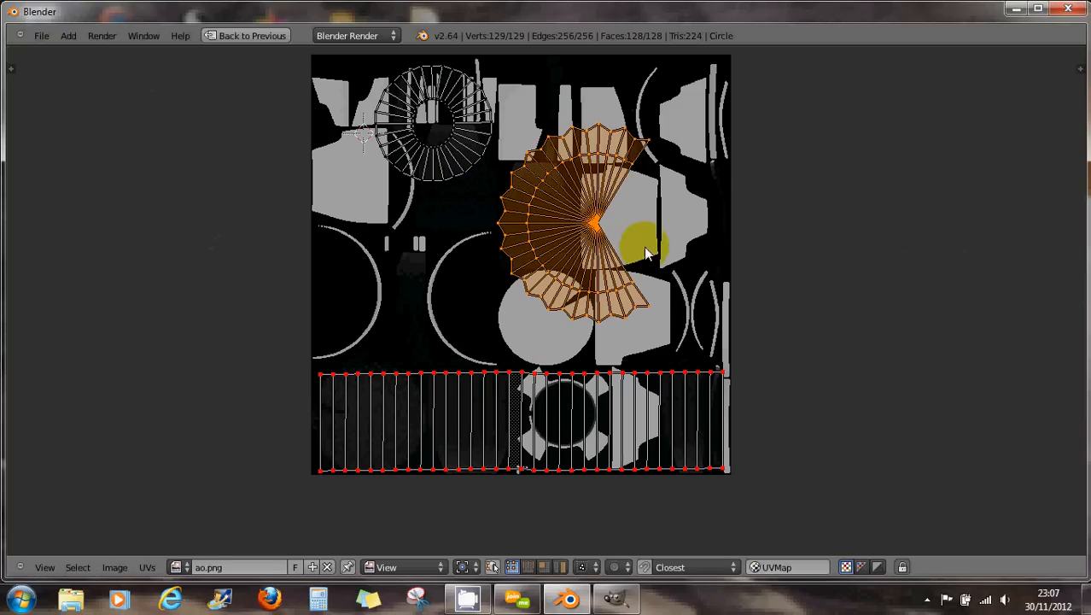
key("r")
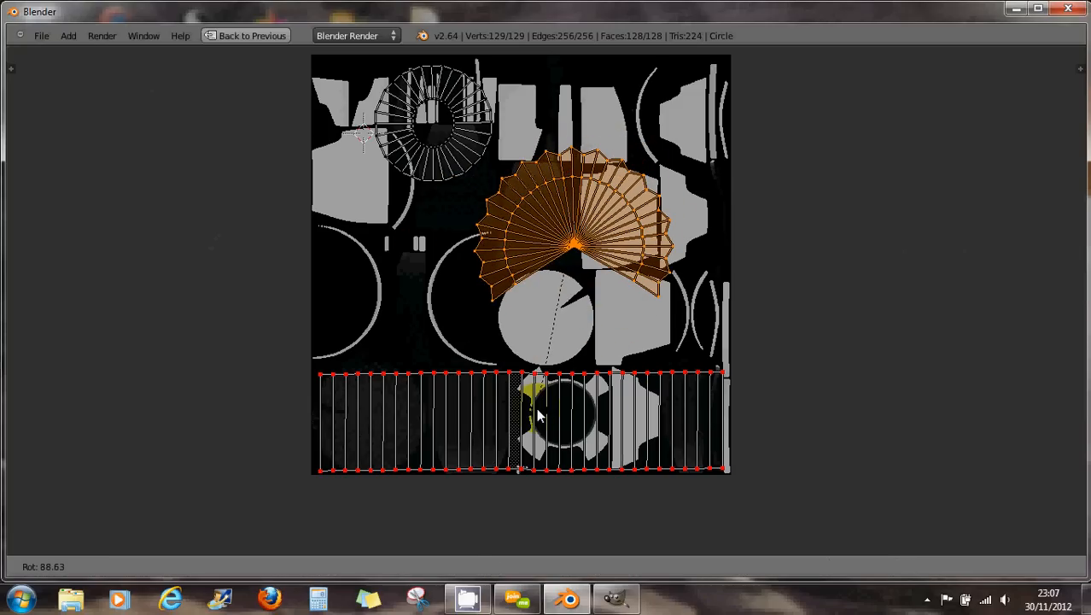
left_click(531, 383)
Enlarge the fan-shaped island to about 1.6 times its size and center it above the stalk's strip.
key("s")
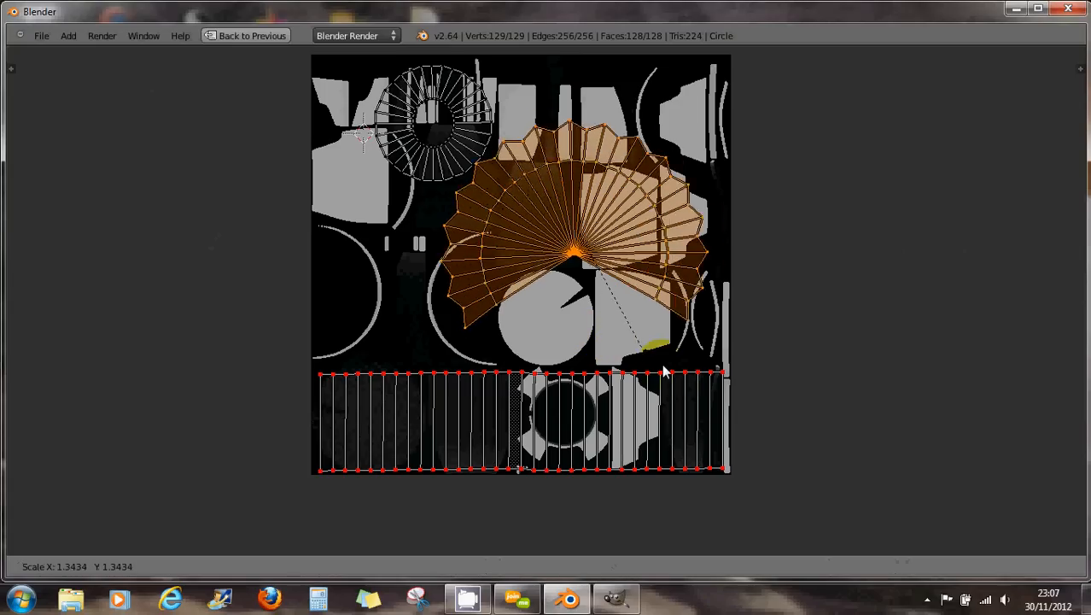
left_click(698, 394)
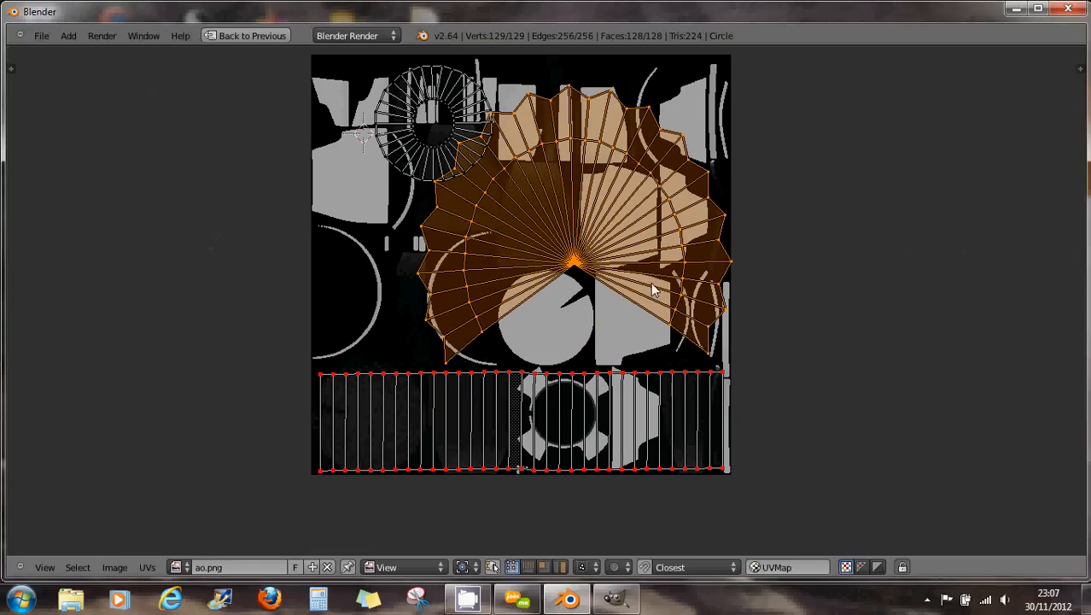
key("g")
left_click(596, 269)
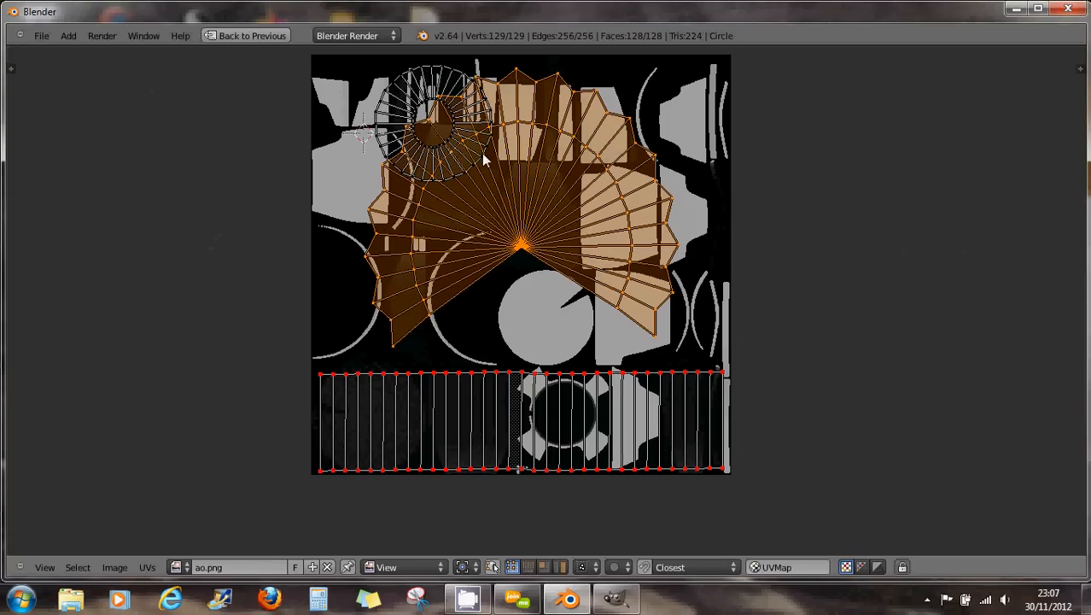
Move the underside's ring island into the fan's opening and shrink it to about 0.65 of its size.
right_click(397, 124)
key("g")
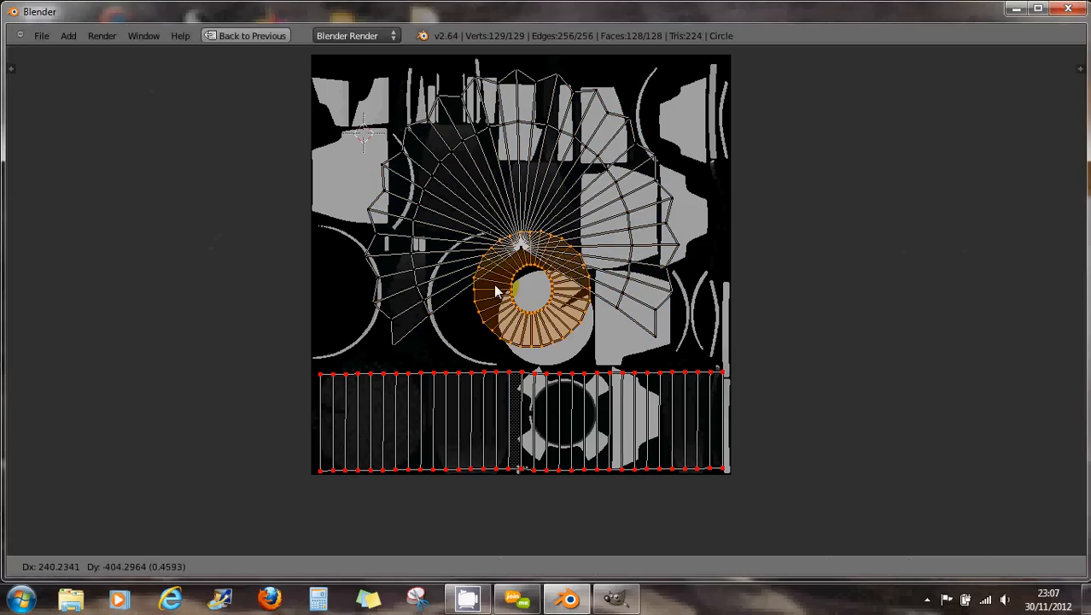
left_click(491, 309)
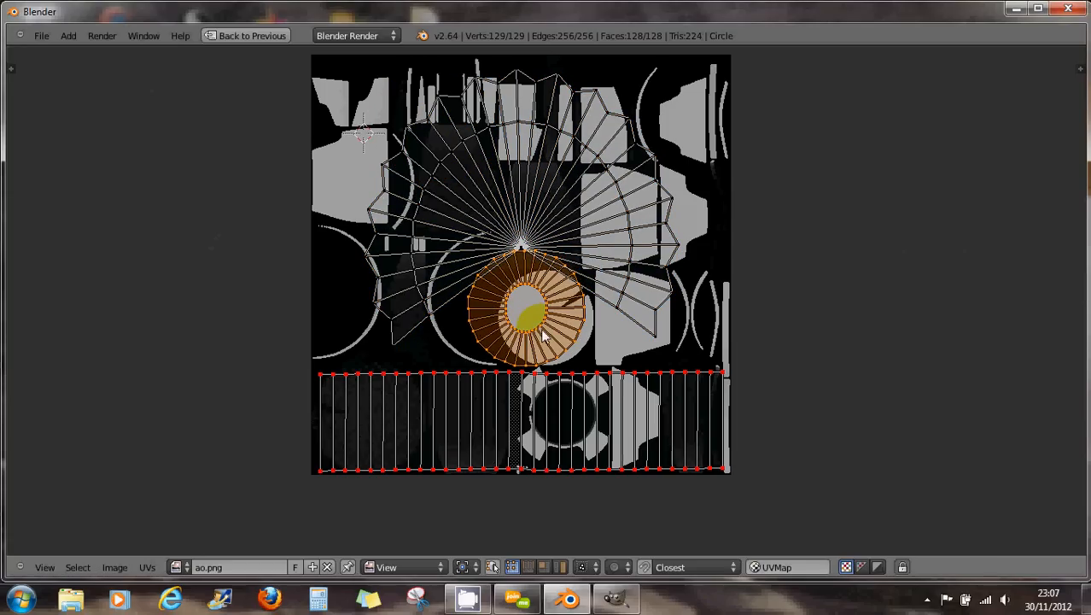
key("s")
left_click(536, 331)
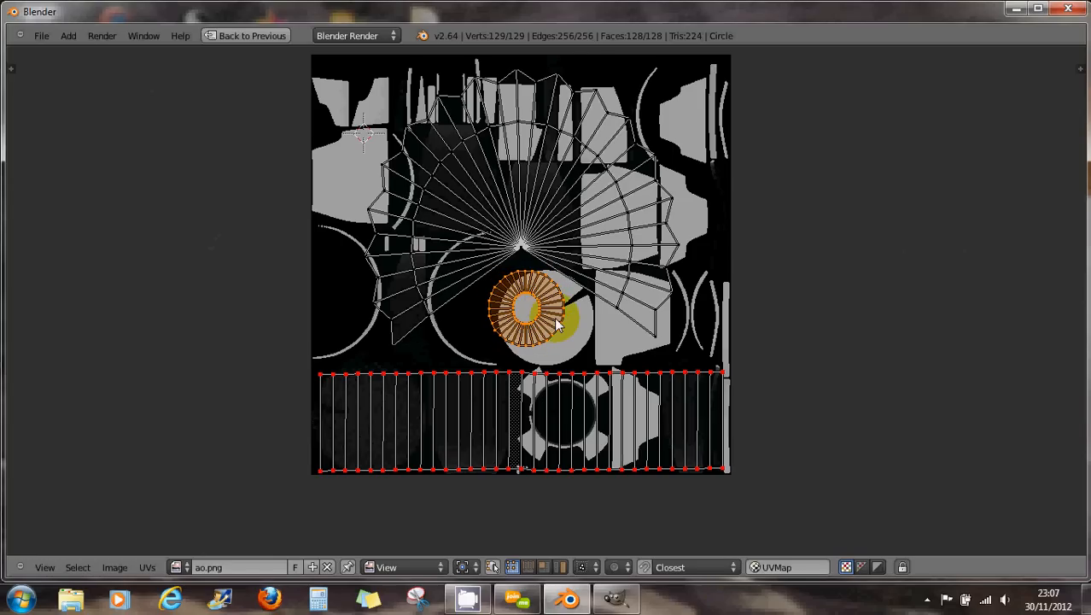
scroll(555, 313, "up", 1)
scroll(560, 329, "down", 2)
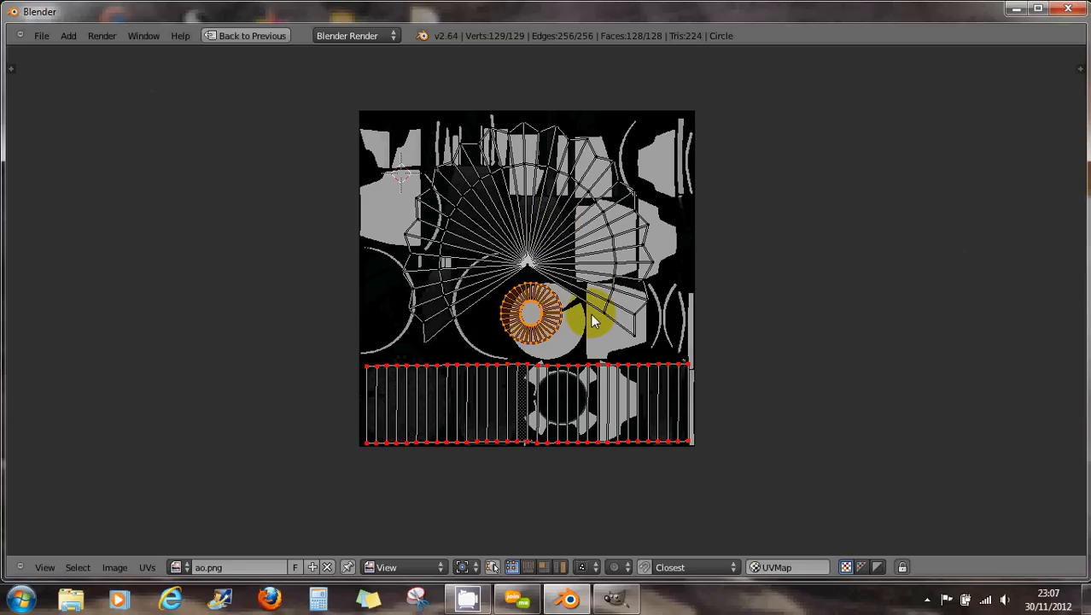
right_click(524, 257, "shift")
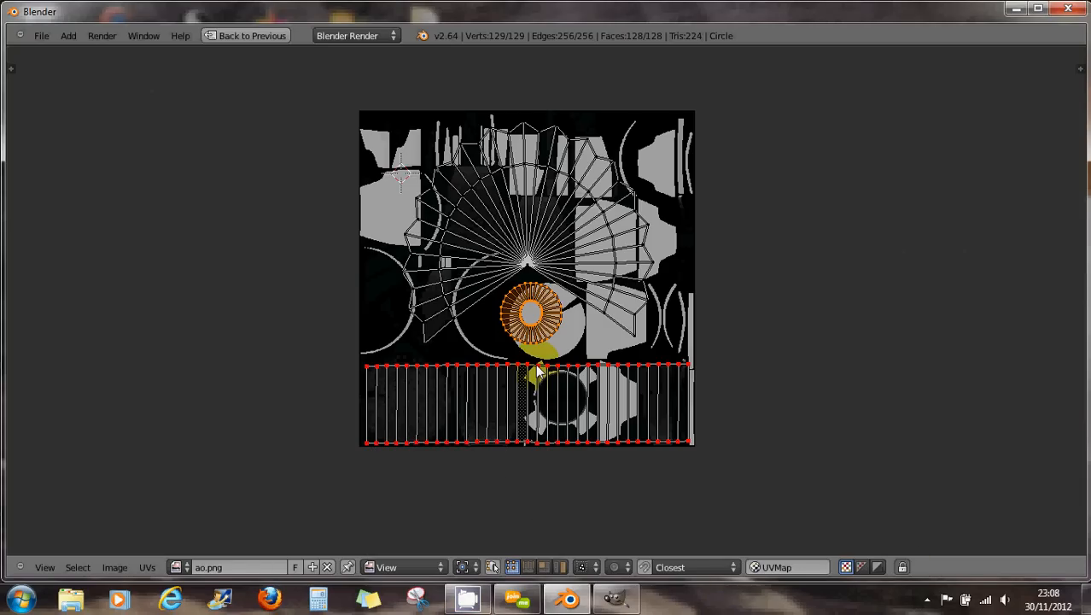
Restore the multi-editor layout and, in vertex selection mode, select a single vertex on the stalk's bottom rim.
key("shift+space")
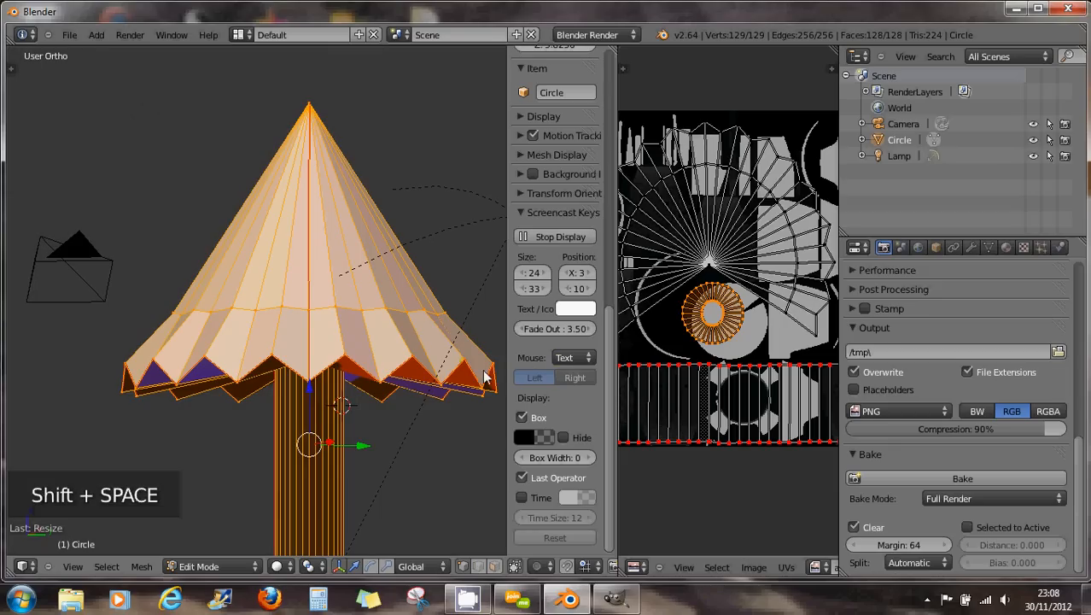
middle_click_drag(377, 363, 392, 277, "shift")
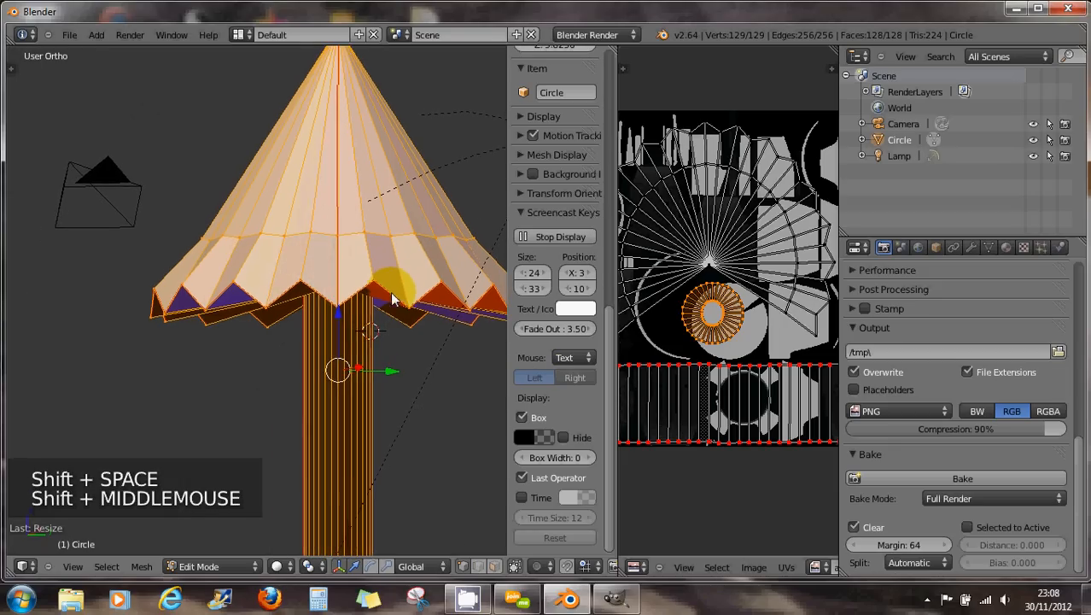
scroll(402, 317, "down", 2)
middle_click_drag(401, 318, 368, 294, "shift")
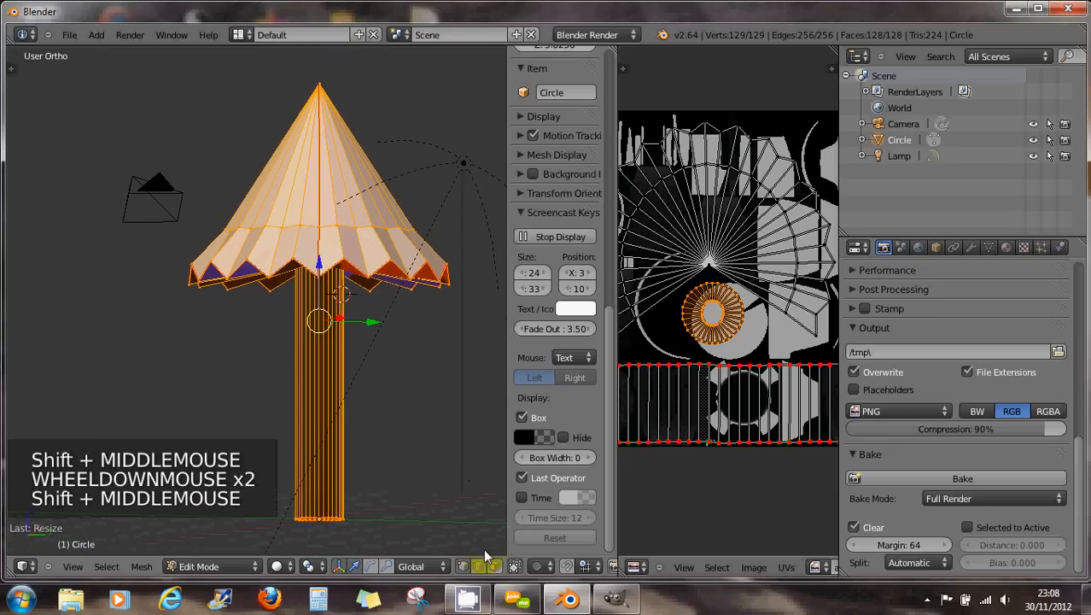
left_click(462, 567)
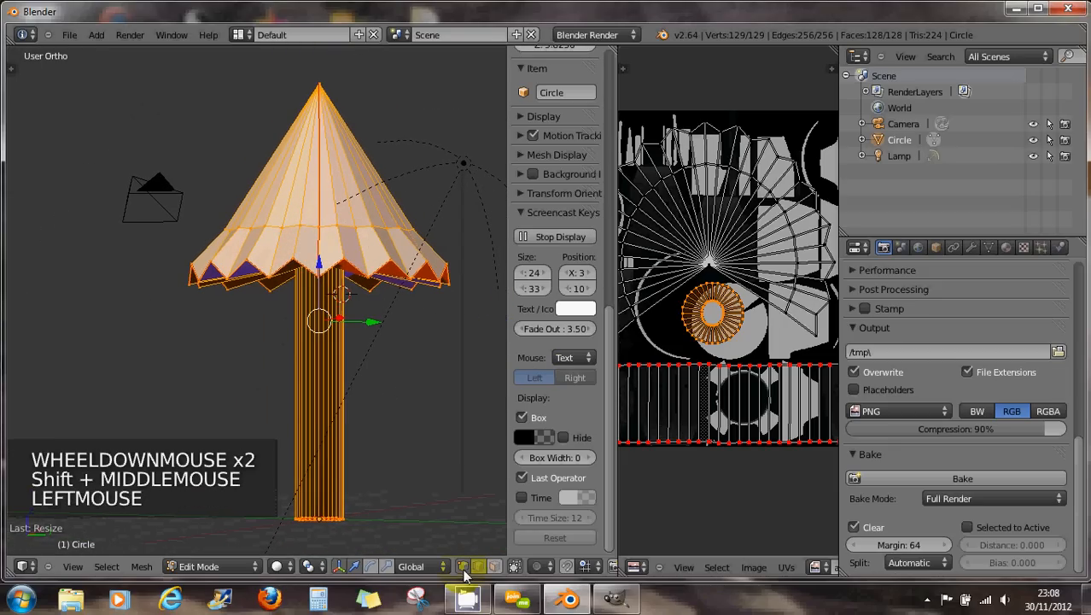
right_click(316, 518)
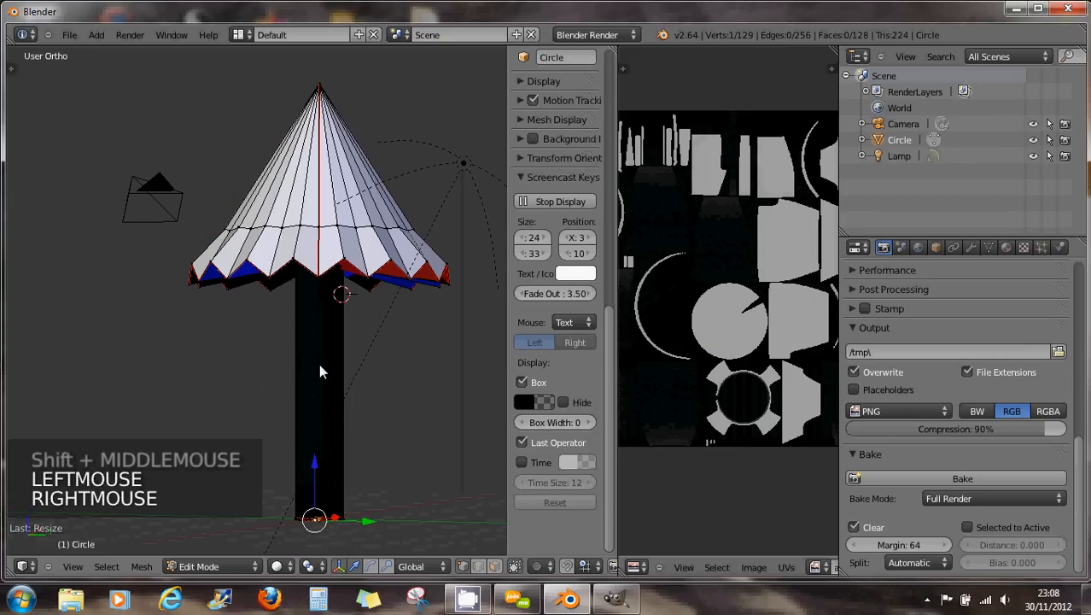
middle_click_drag(320, 365, 339, 302)
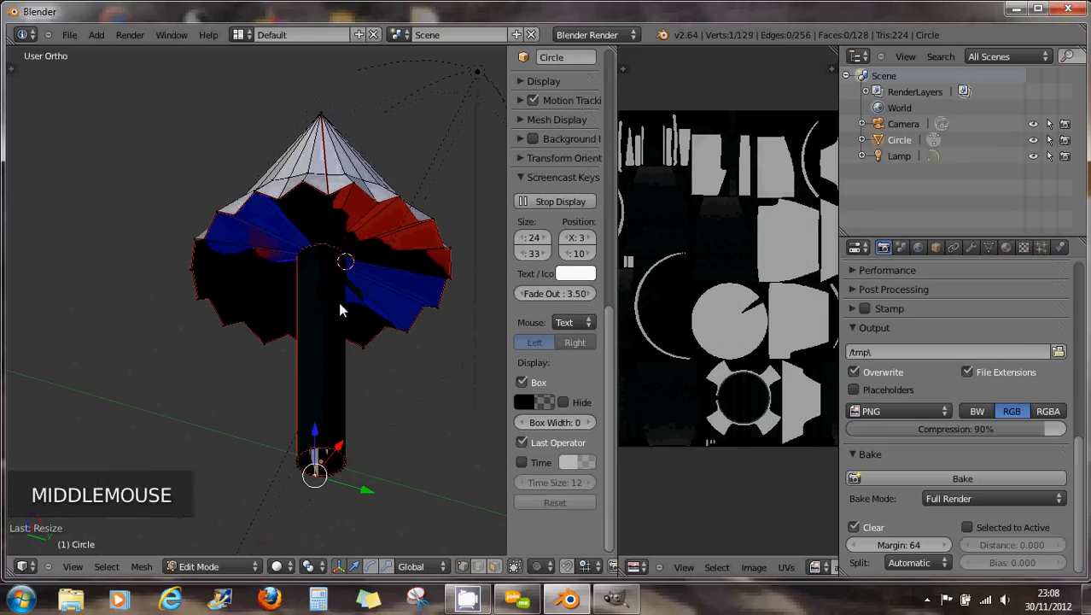
scroll(338, 303, "up", 3)
scroll(336, 304, "down", 2)
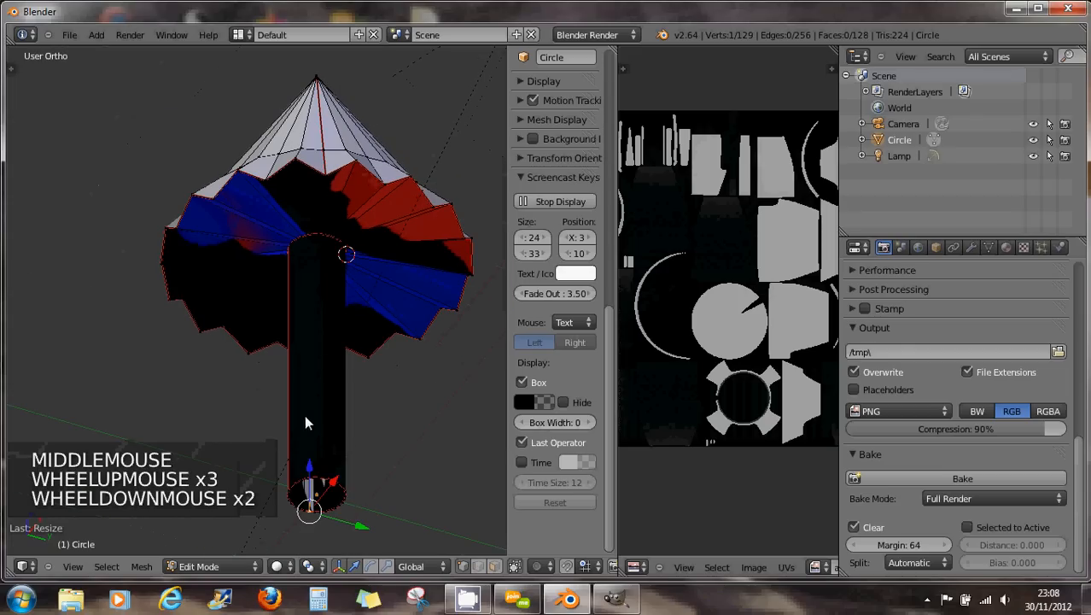
middle_click_drag(310, 435, 218, 343)
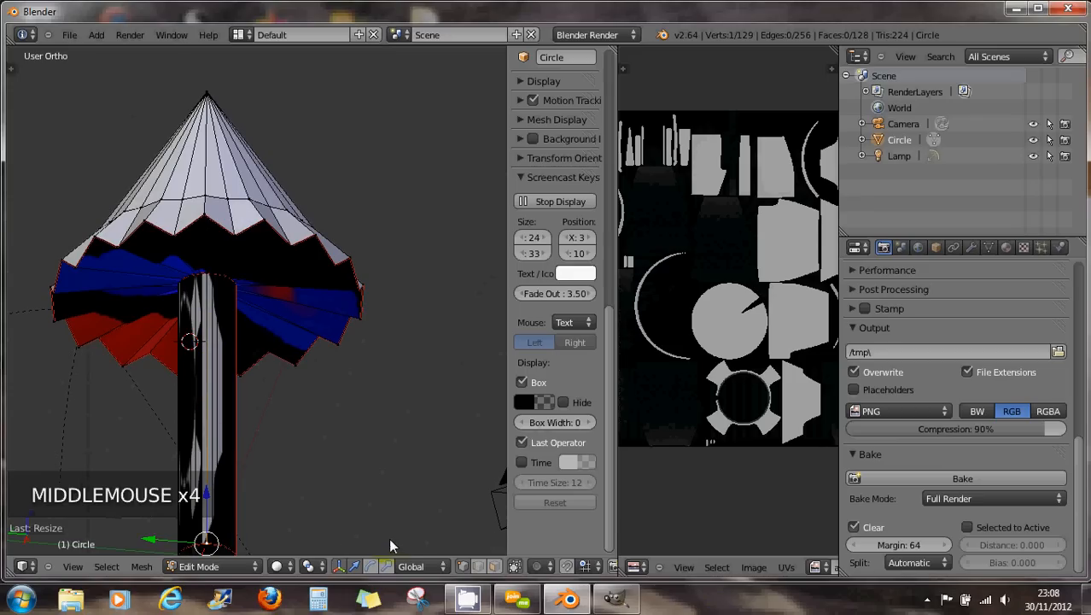
left_click(927, 599)
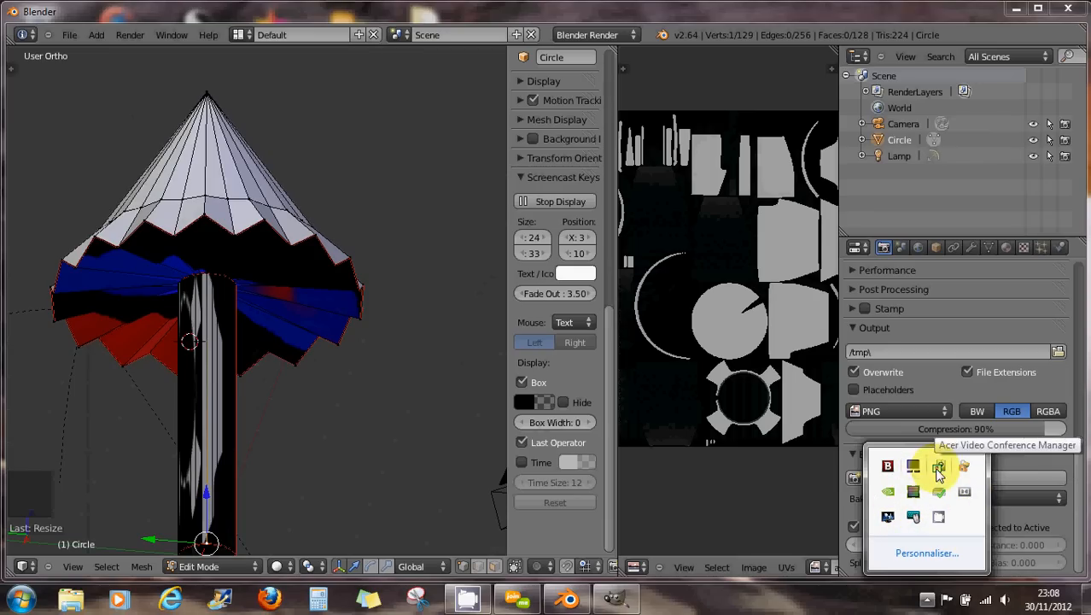
right_click(940, 520)
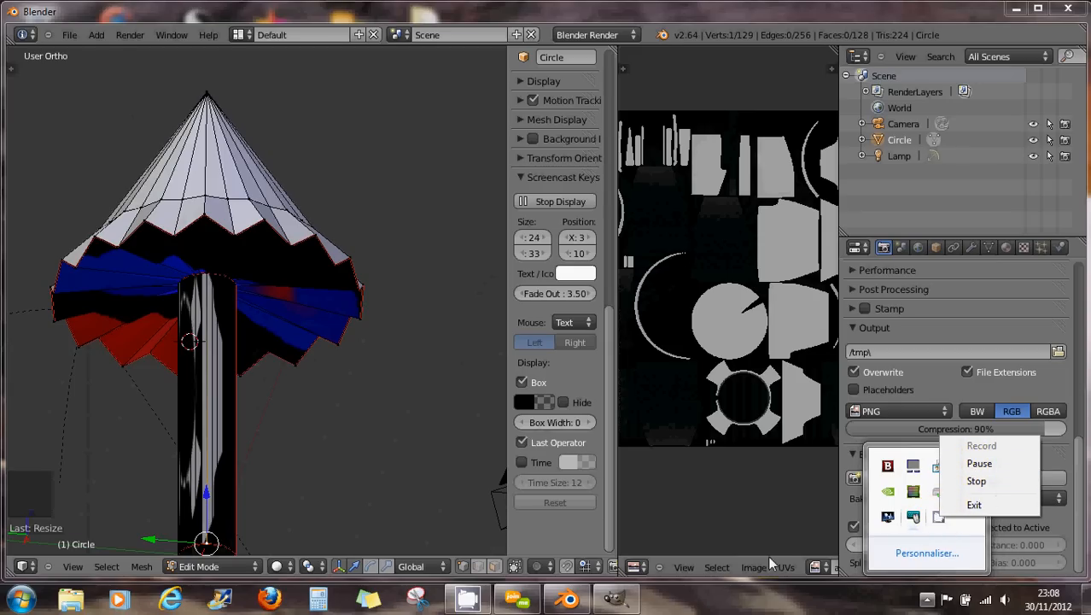
left_click(661, 601)
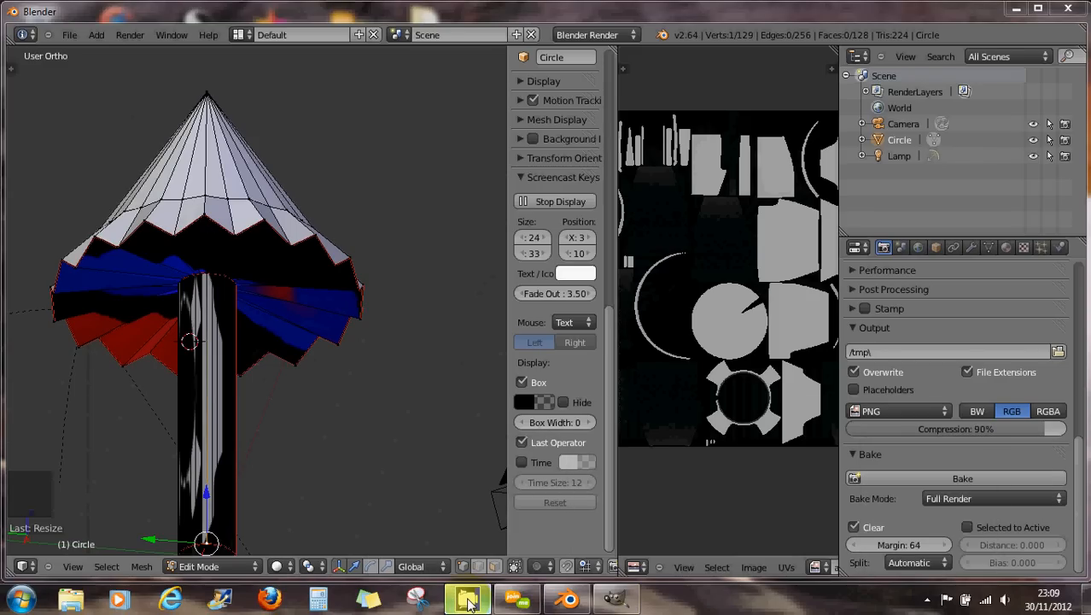
right_click(468, 602)
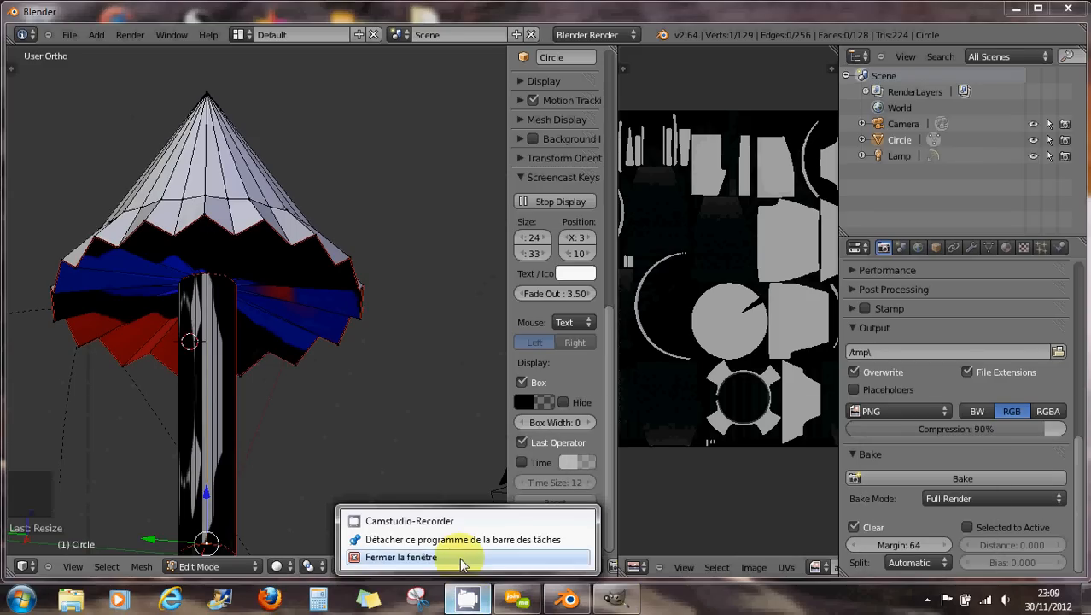
left_click(458, 520)
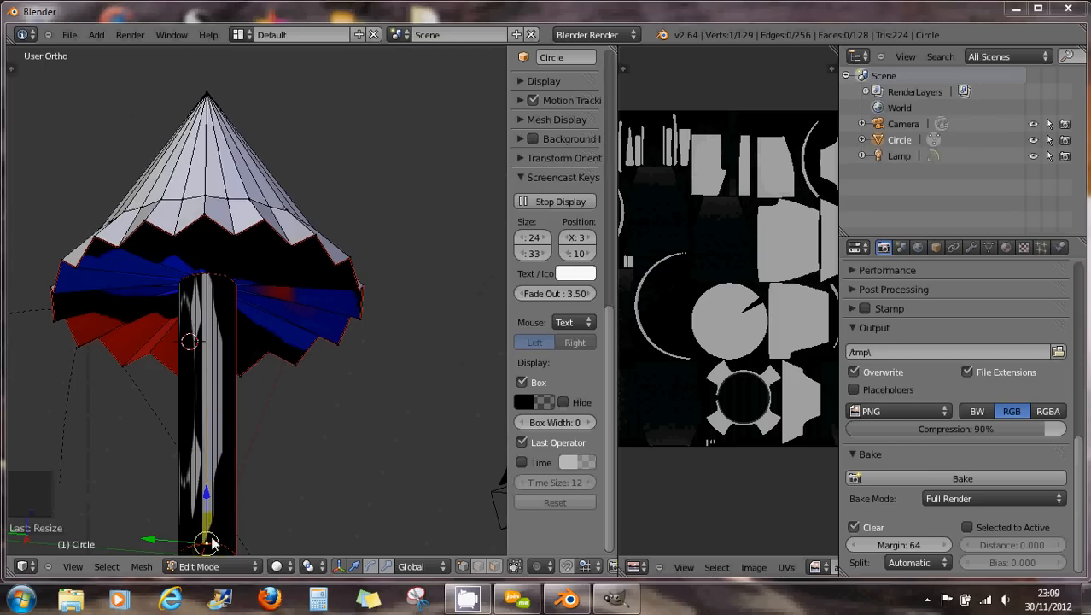
Add a vertex on the cap's lower edge ring to the selection and select the vertex path between it and the stalk's bottom vertex.
middle_click_drag(209, 536, 255, 332)
middle_click_drag(282, 458, 263, 511)
right_click(277, 532)
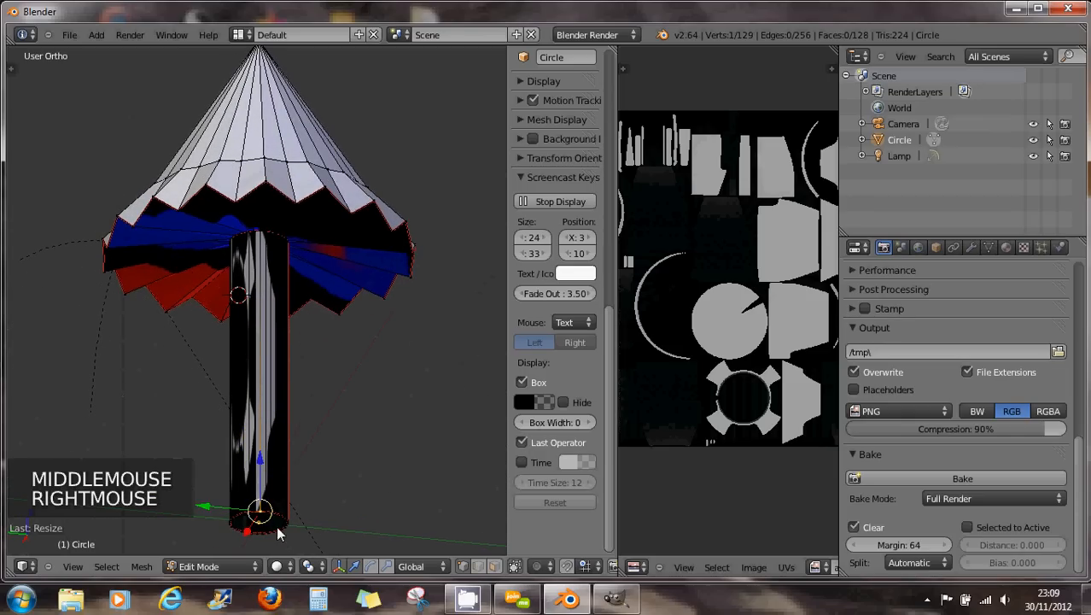
middle_click_drag(280, 214, 268, 172)
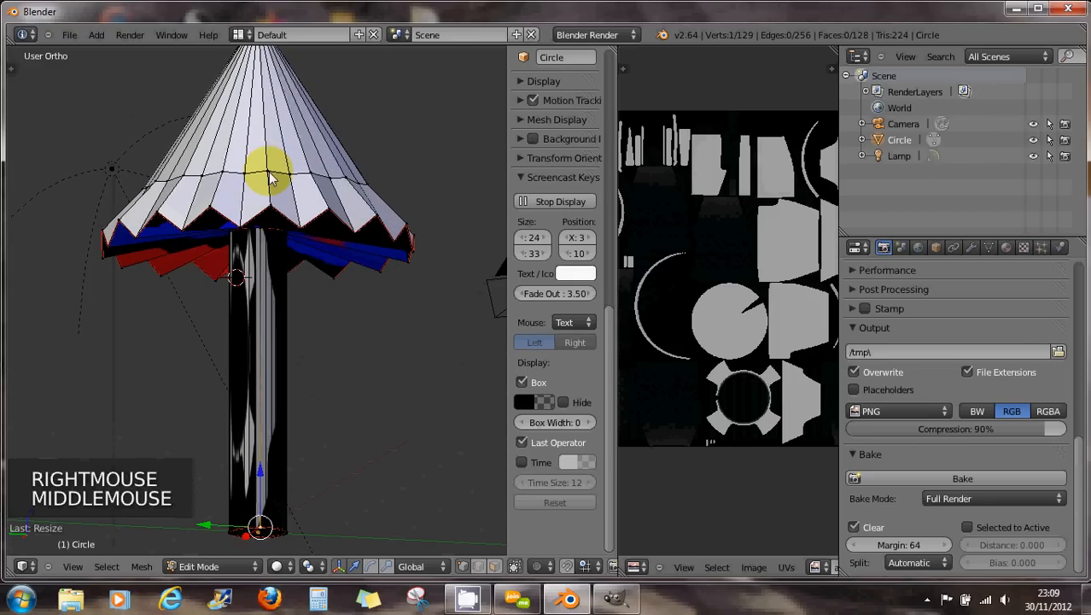
right_click(269, 172, "shift")
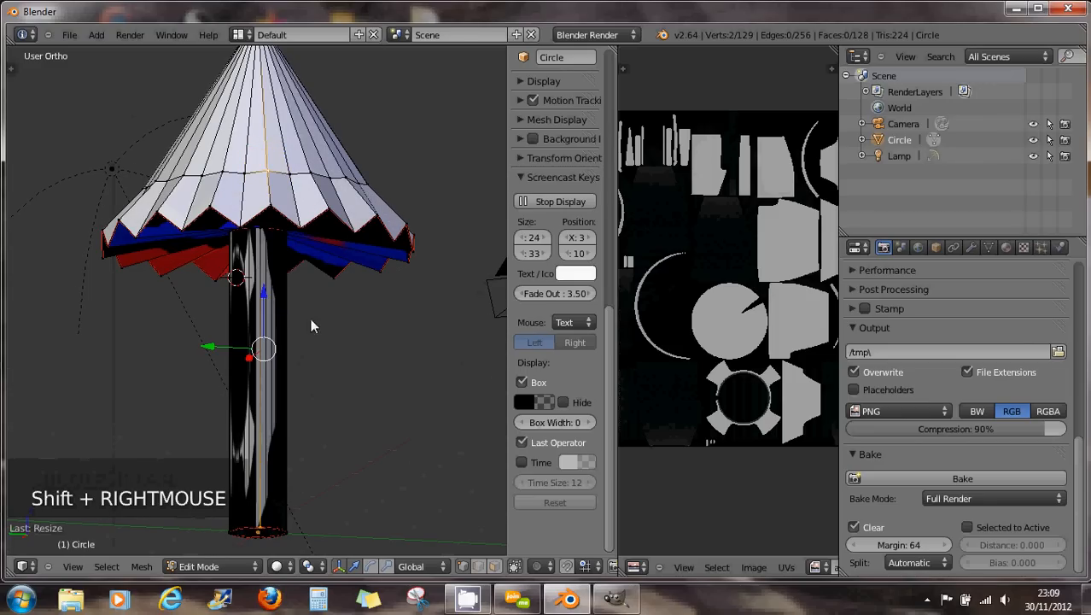
mouse_move(310, 317)
middle_mouse_down()
mouse_move(287, 285)
mouse_move(311, 299)
middle_mouse_up()
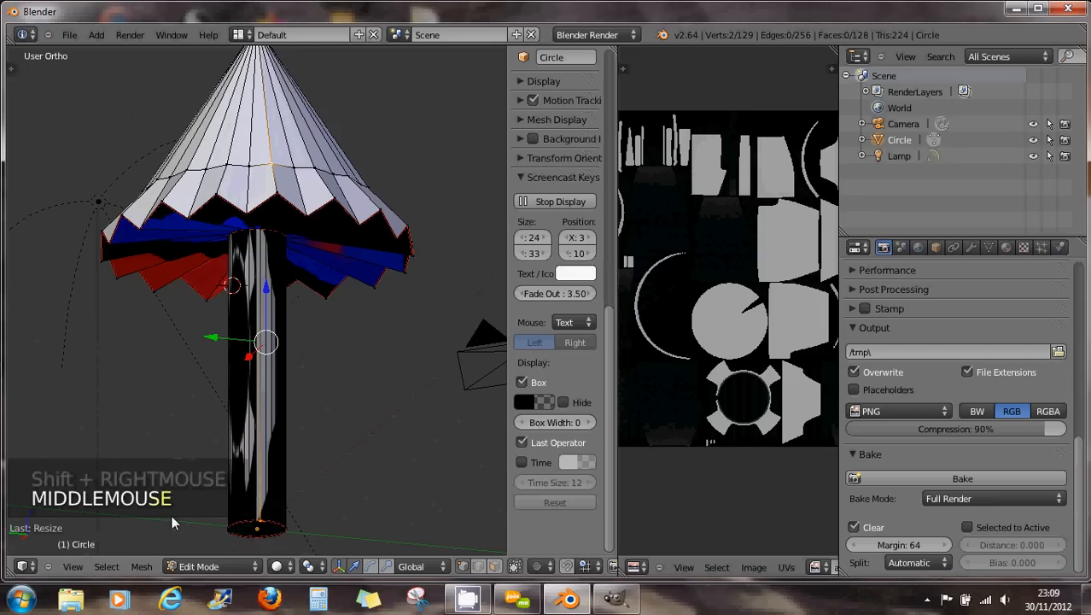
left_click(107, 566)
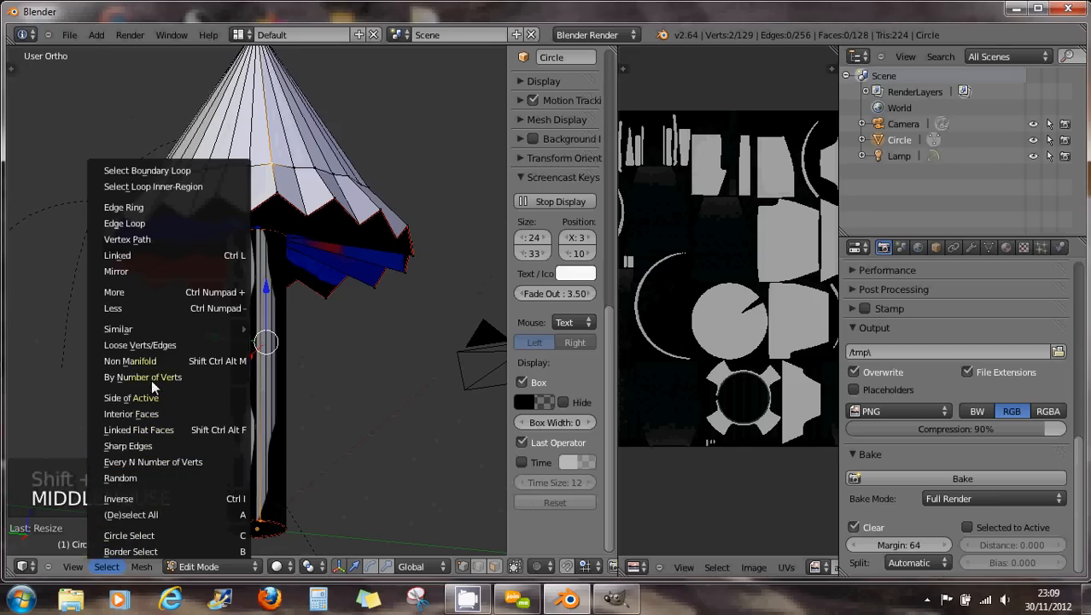
left_click(169, 239)
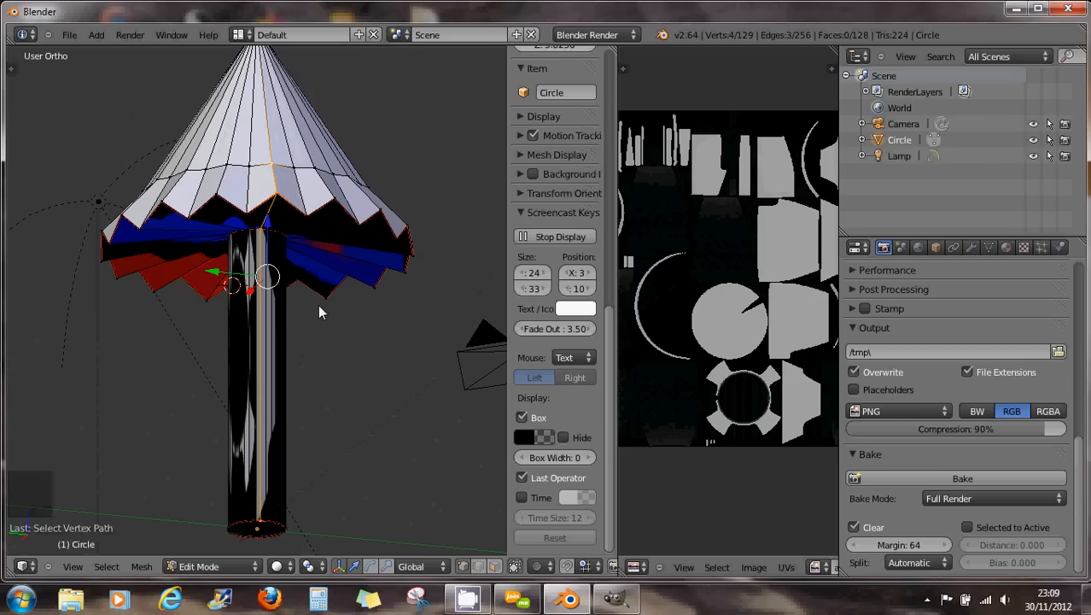
middle_click_drag(318, 312, 223, 256)
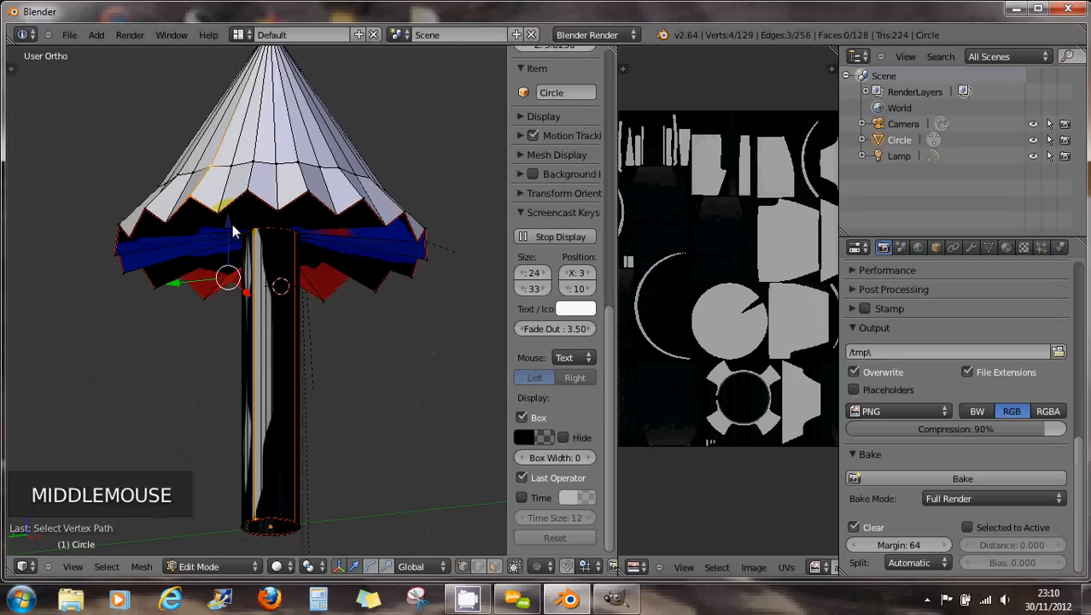
Examine the selected vertex path along the stalk and cap from several sides and review the Vertex Path selection command.
middle_click_drag(239, 243, 332, 263)
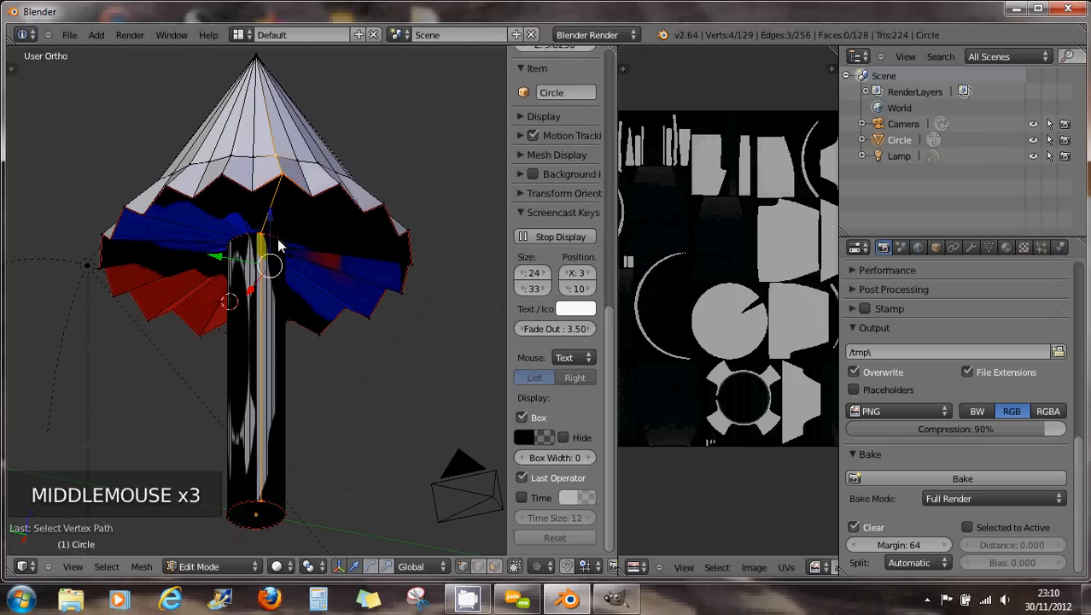
middle_click_drag(264, 309, 298, 317)
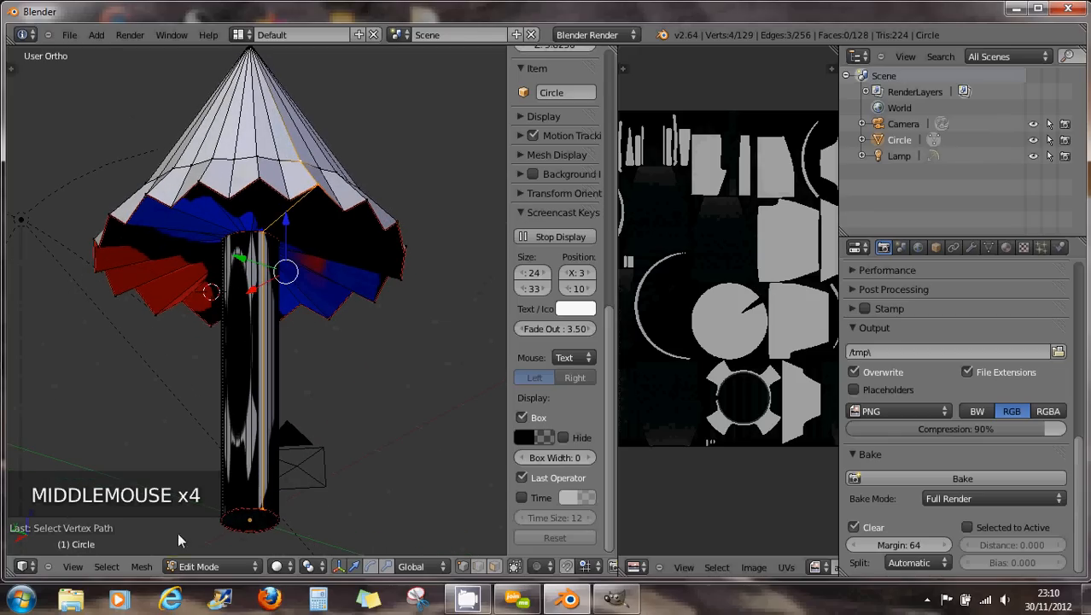
left_click(107, 566)
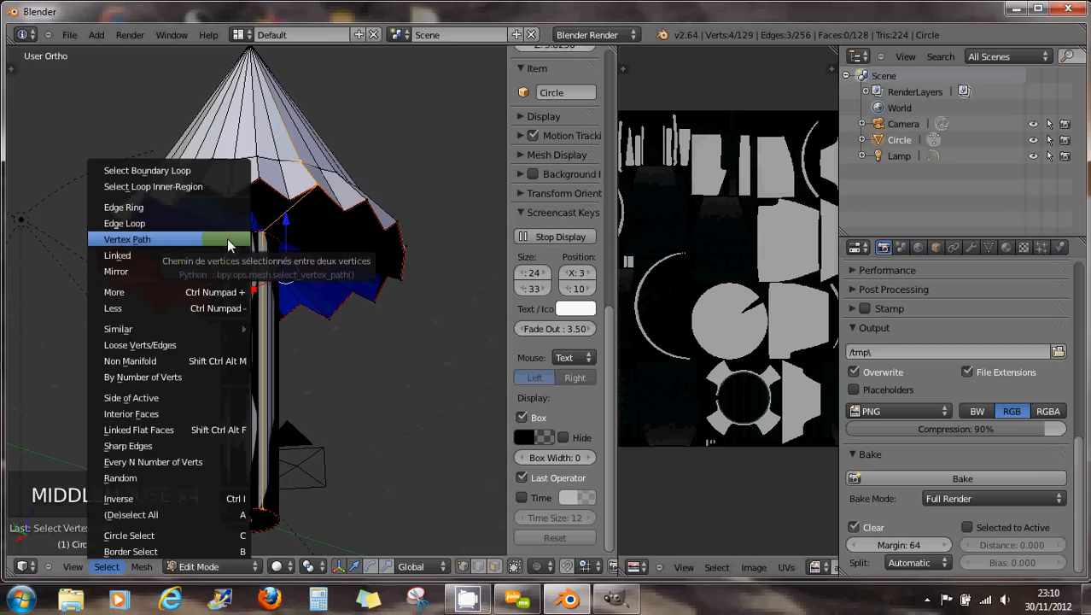
middle_click_drag(310, 356, 258, 366)
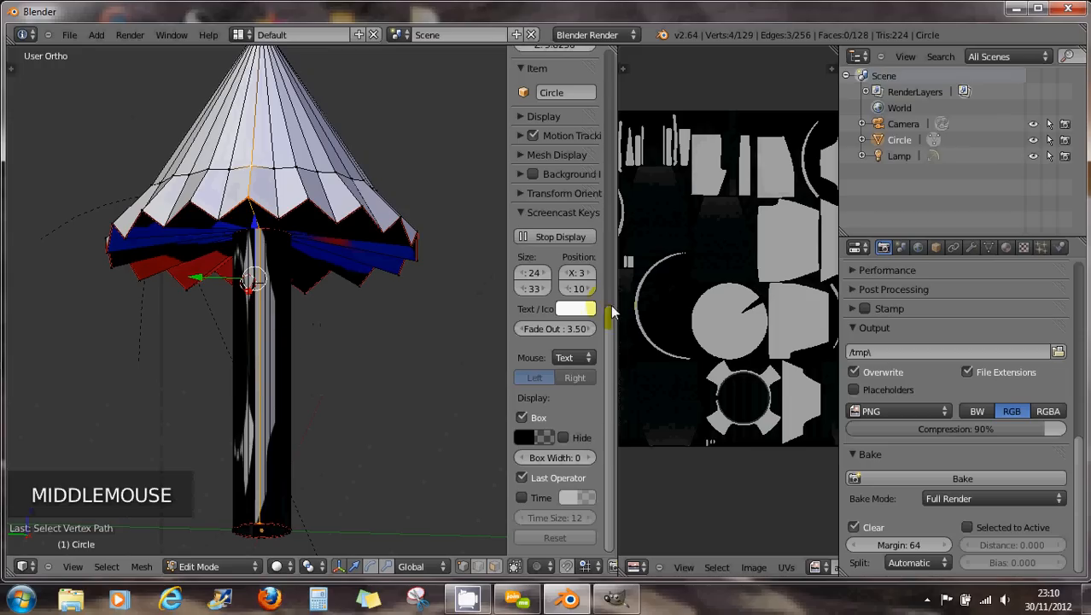
middle_click_drag(402, 265, 371, 263)
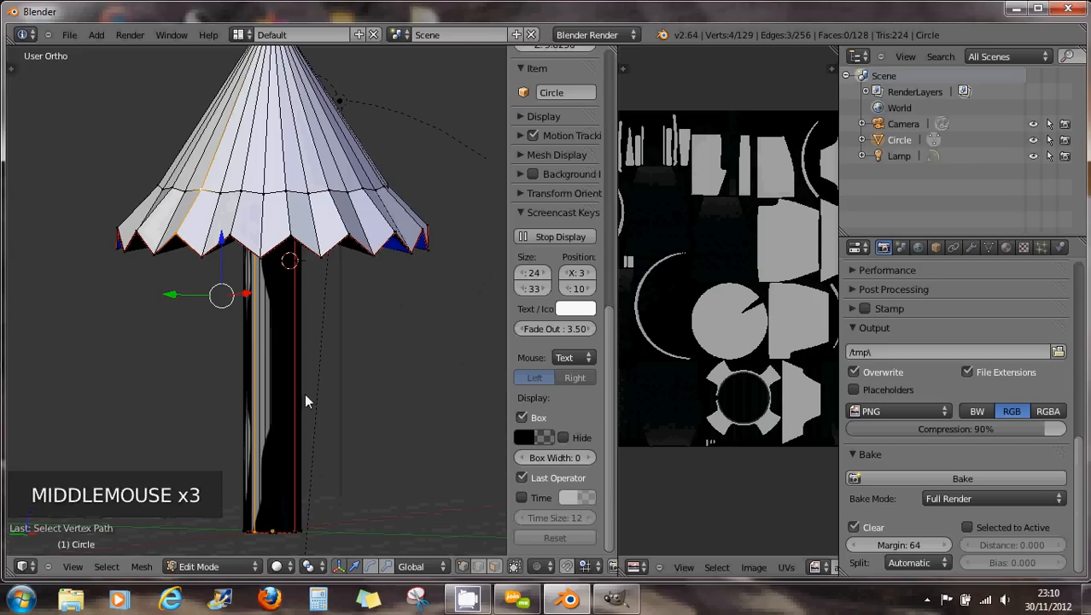
middle_click_drag(304, 393, 287, 386)
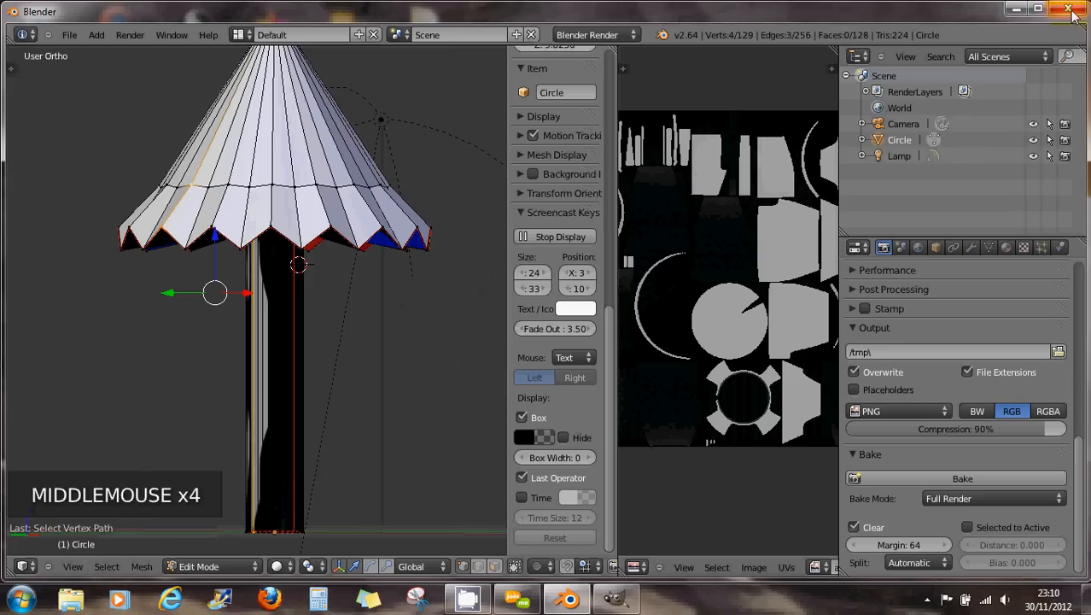
Minimize the Blender window to the desktop and show the hidden notification-area icons.
left_click(1017, 10)
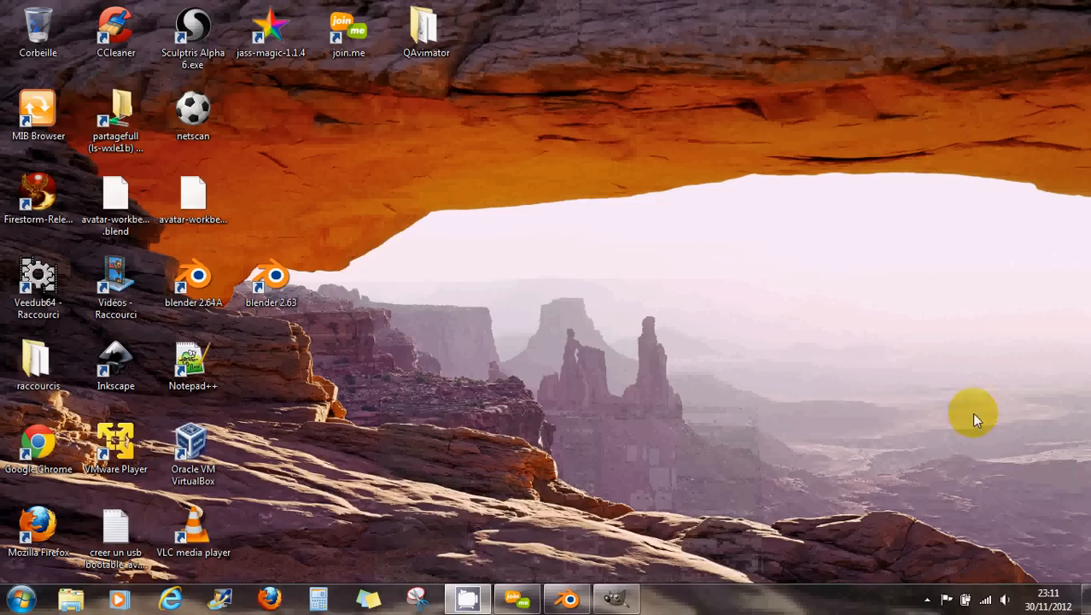
left_click(927, 599)
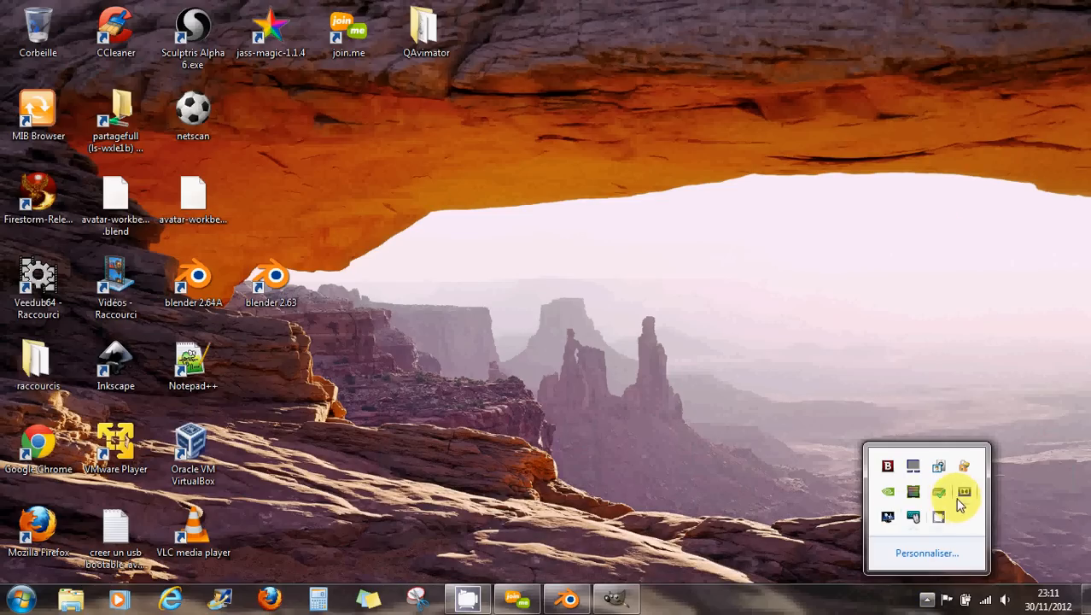